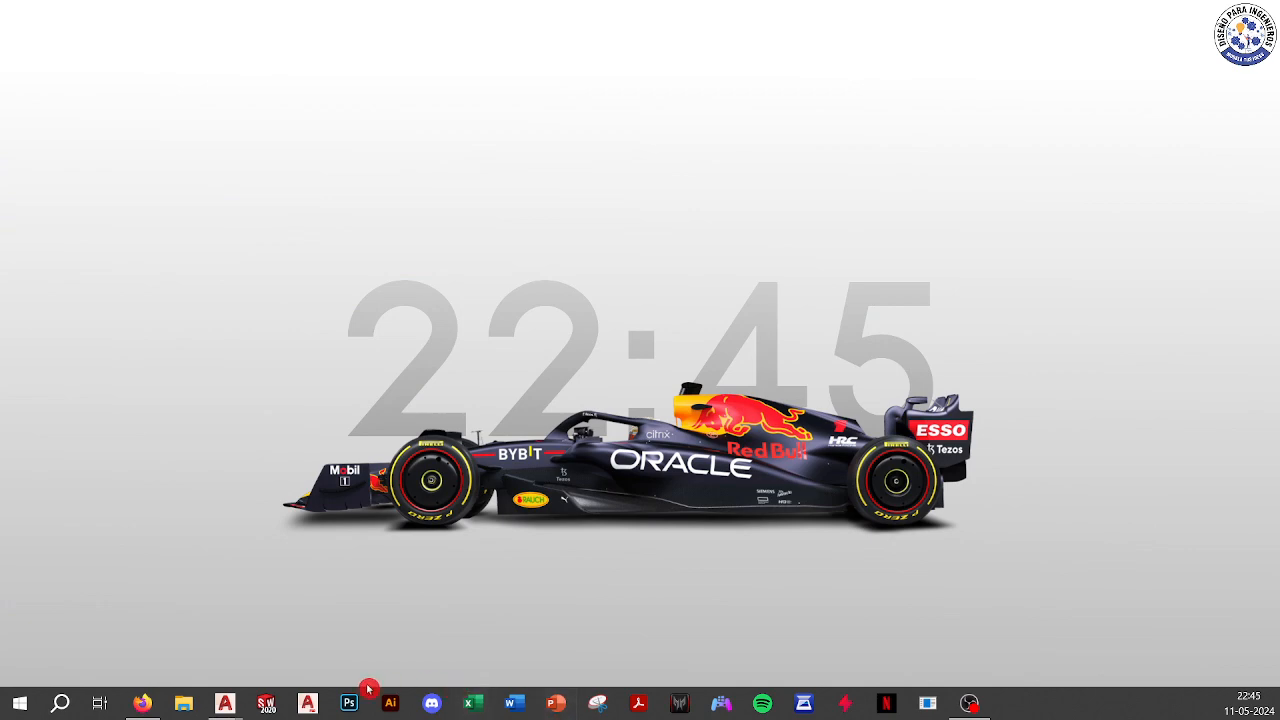
# Switch to the AutoCAD drawing PAUTA TAREA N° 4 EJERCICIO TIPO PRUEBA and look over both rows of exercise sheets
pyautogui.click(225, 703)
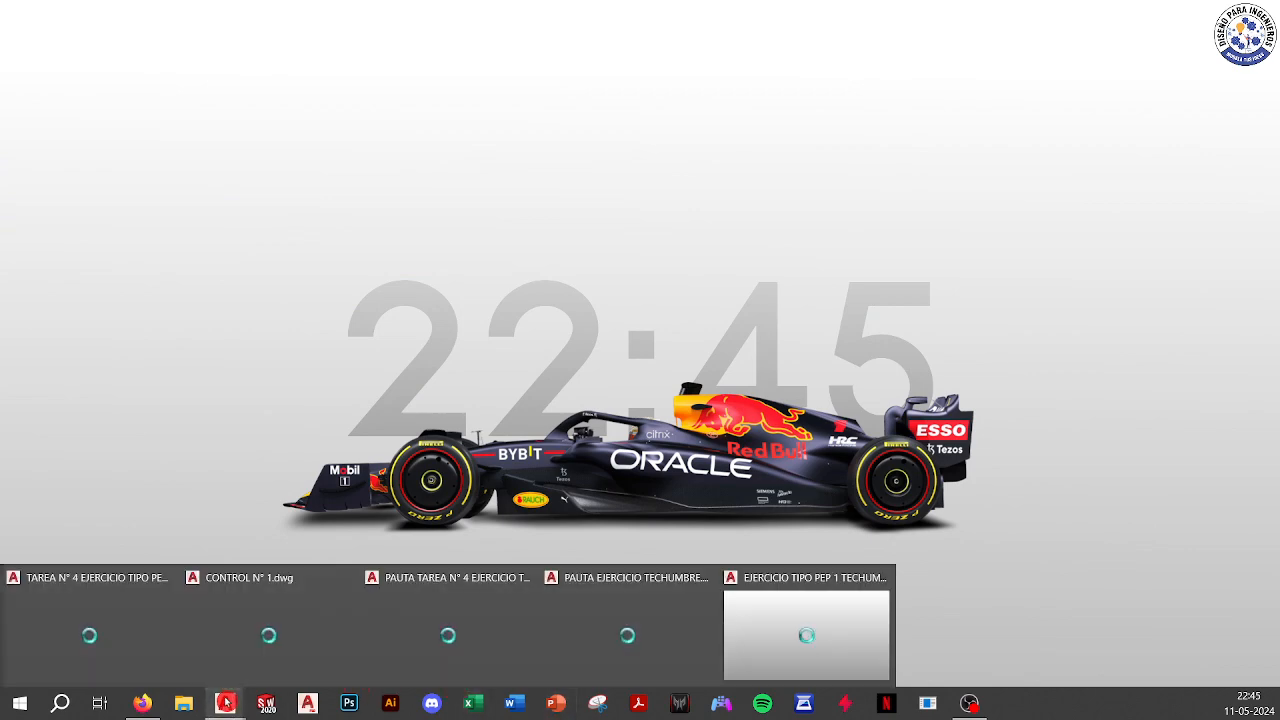
pyautogui.click(441, 617)
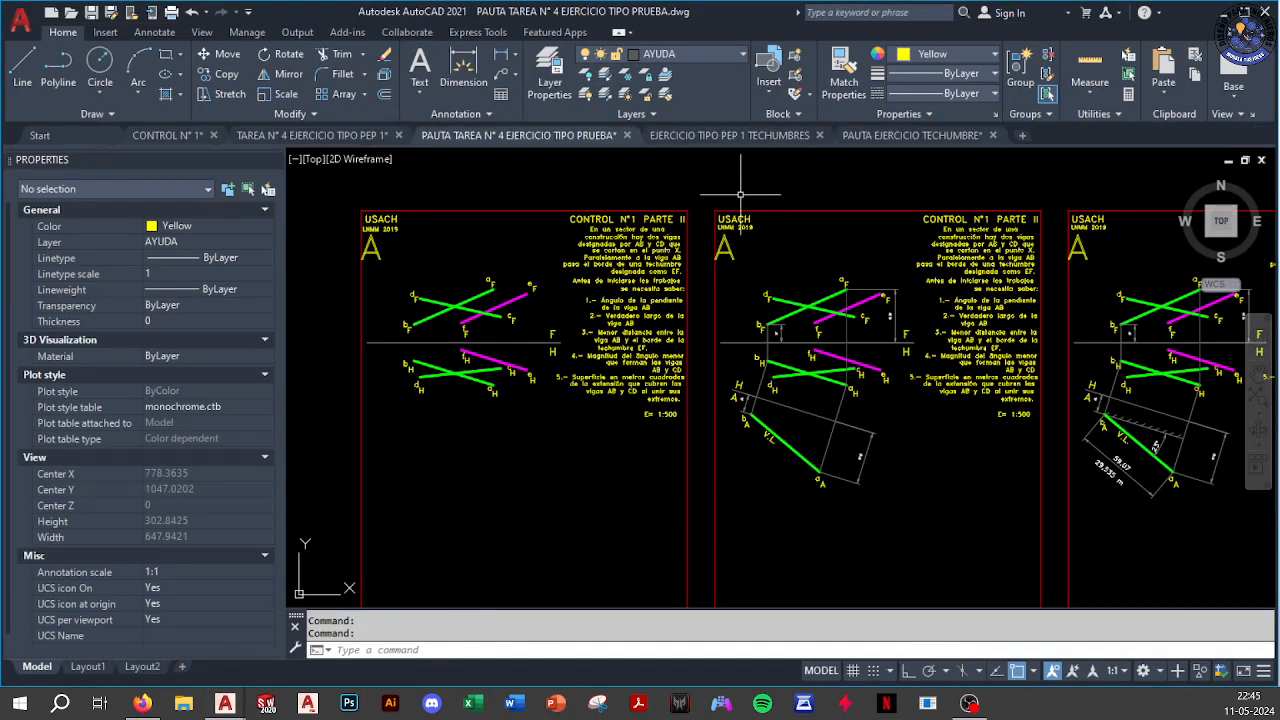
pyautogui.scroll(-5, 600, 420)
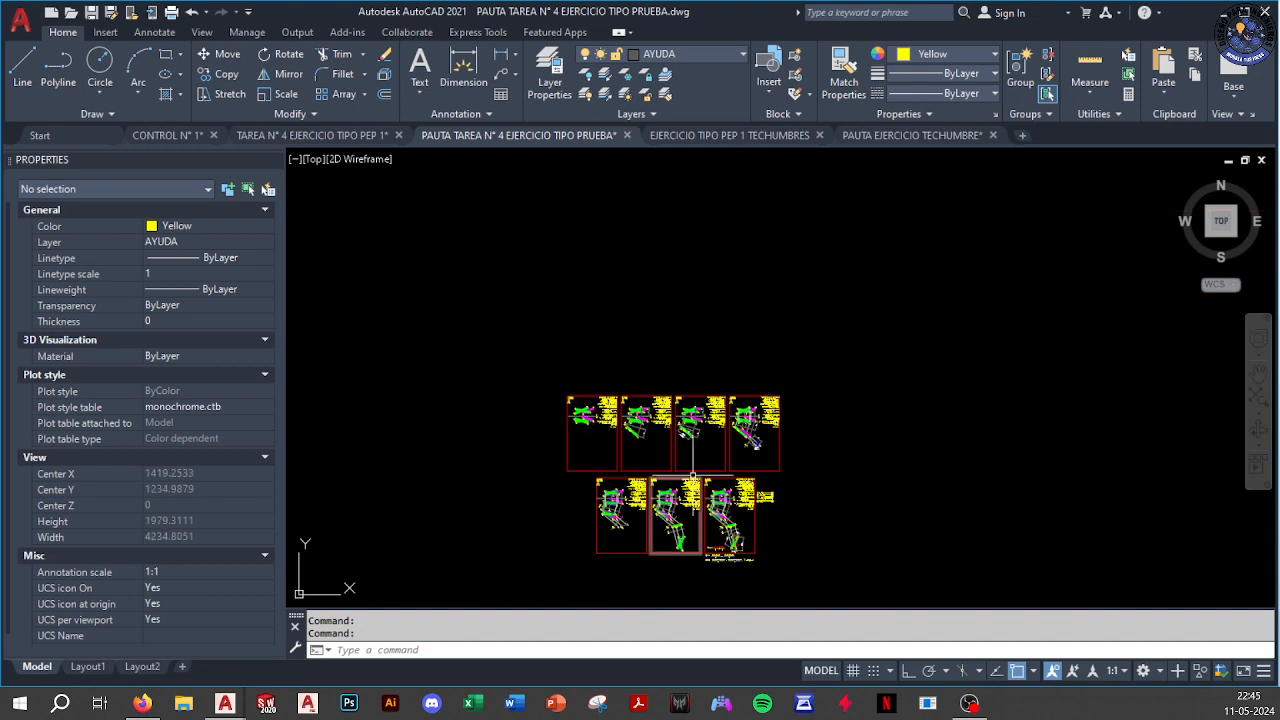
pyautogui.scroll(4, 600, 420)
pyautogui.moveTo(657, 428); pyautogui.dragTo(616, 381, button='middle')
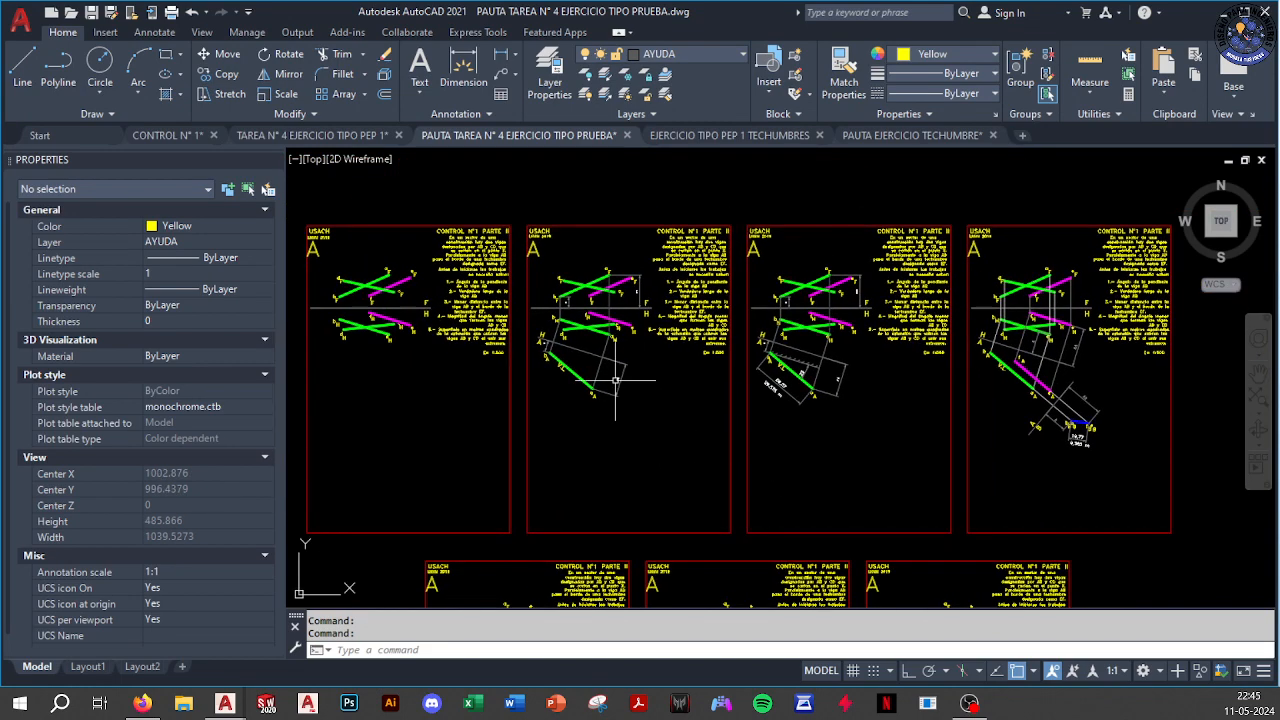
pyautogui.moveTo(521, 349)
pyautogui.mouseDown(button='middle')
pyautogui.moveTo(603, 354)
pyautogui.moveTo(572, 260)
pyautogui.mouseUp(button='middle')
pyautogui.moveTo(588, 334)
pyautogui.mouseDown(button='middle')
pyautogui.moveTo(585, 153)
pyautogui.moveTo(589, 215)
pyautogui.mouseUp(button='middle')
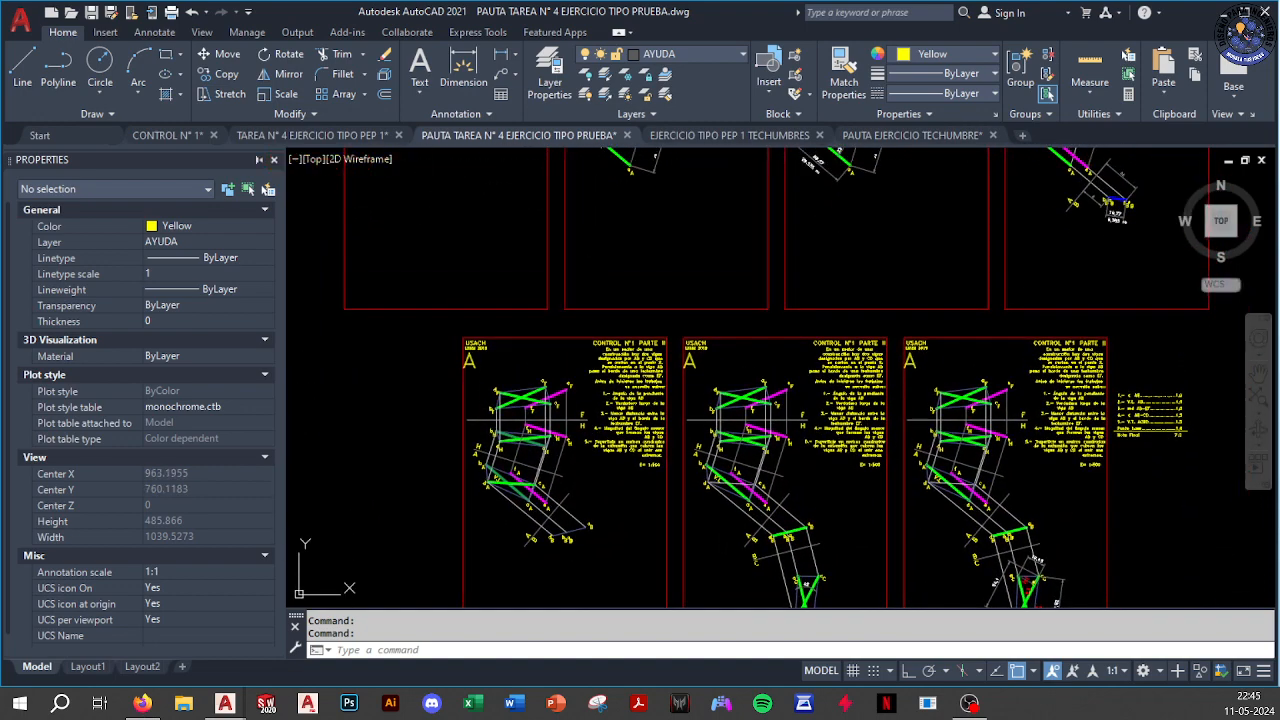
pyautogui.scroll(-6, 598, 300)
pyautogui.scroll(2, 598, 300)
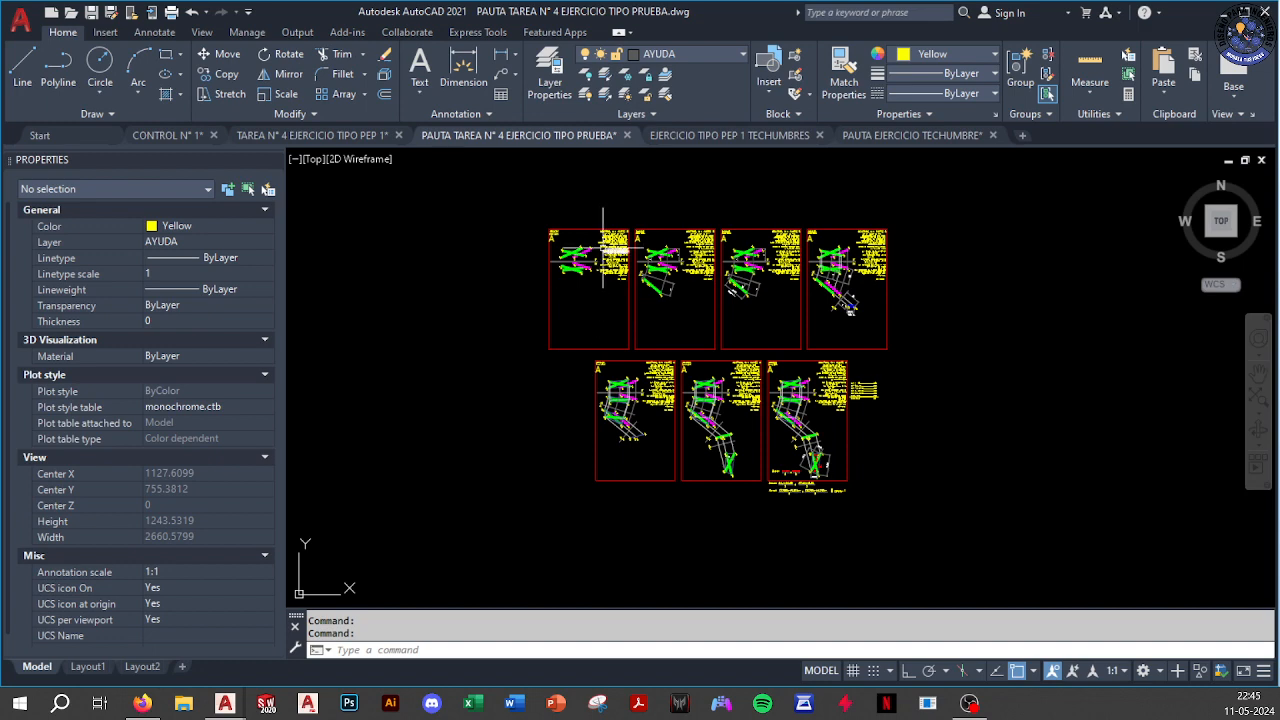
# Copy the first exercise sheet with all its contents straight up by about 1000 units, with Ortho on
pyautogui.scroll(5, 560, 235)
pyautogui.scroll(-3, 520, 190)
pyautogui.click(462, 186)
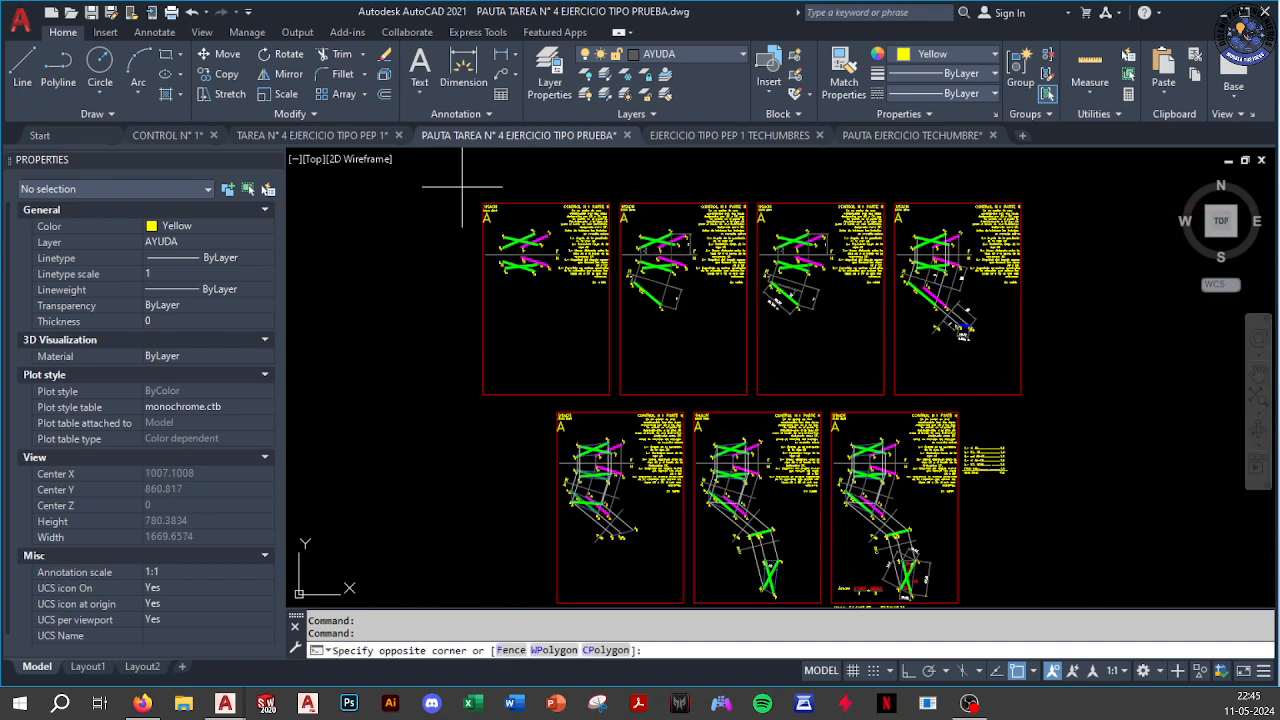
pyautogui.click(614, 400)
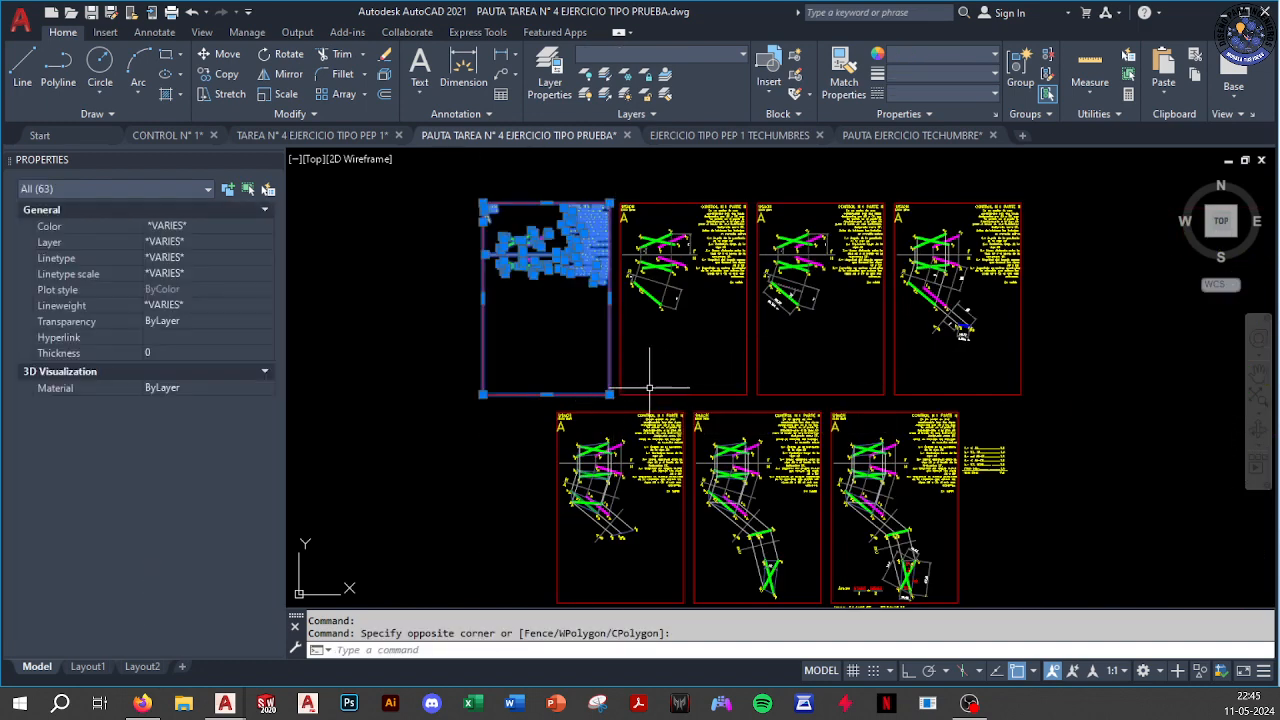
pyautogui.write('co')
pyautogui.press('Return')
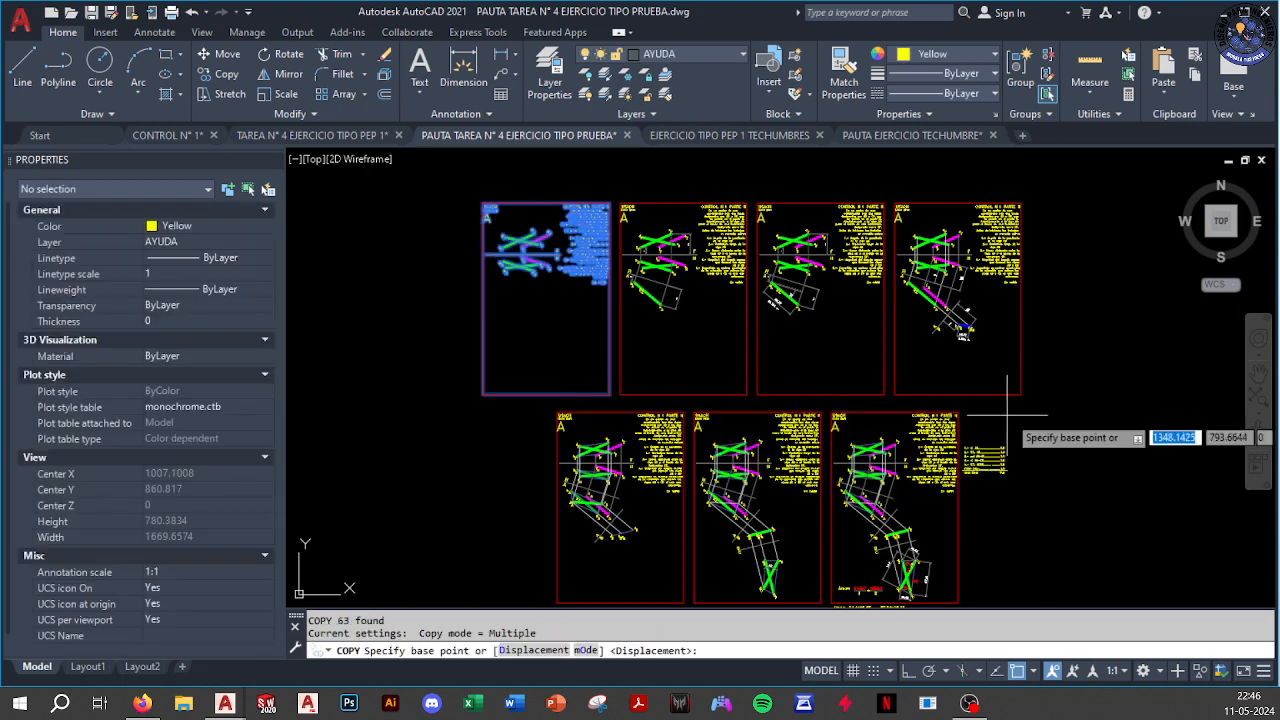
pyautogui.click(1008, 415)
pyautogui.moveTo(995, 296); pyautogui.dragTo(994, 487, button='middle')
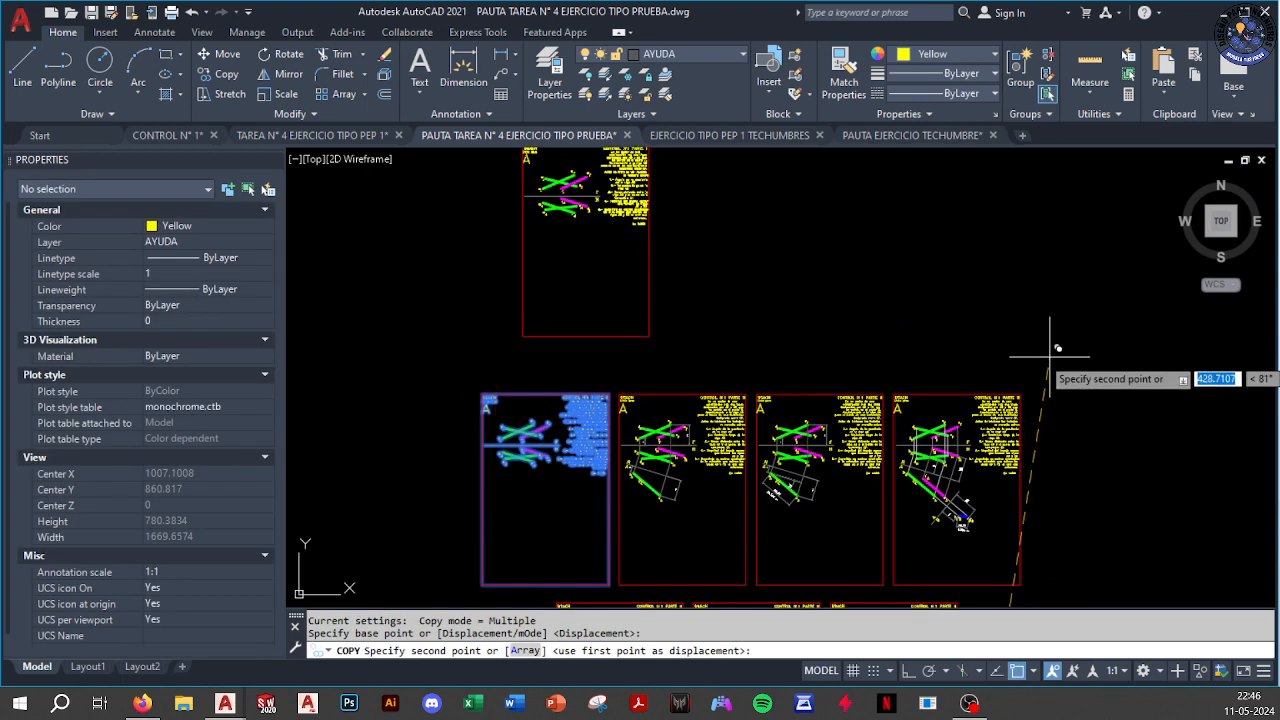
pyautogui.press('F8')
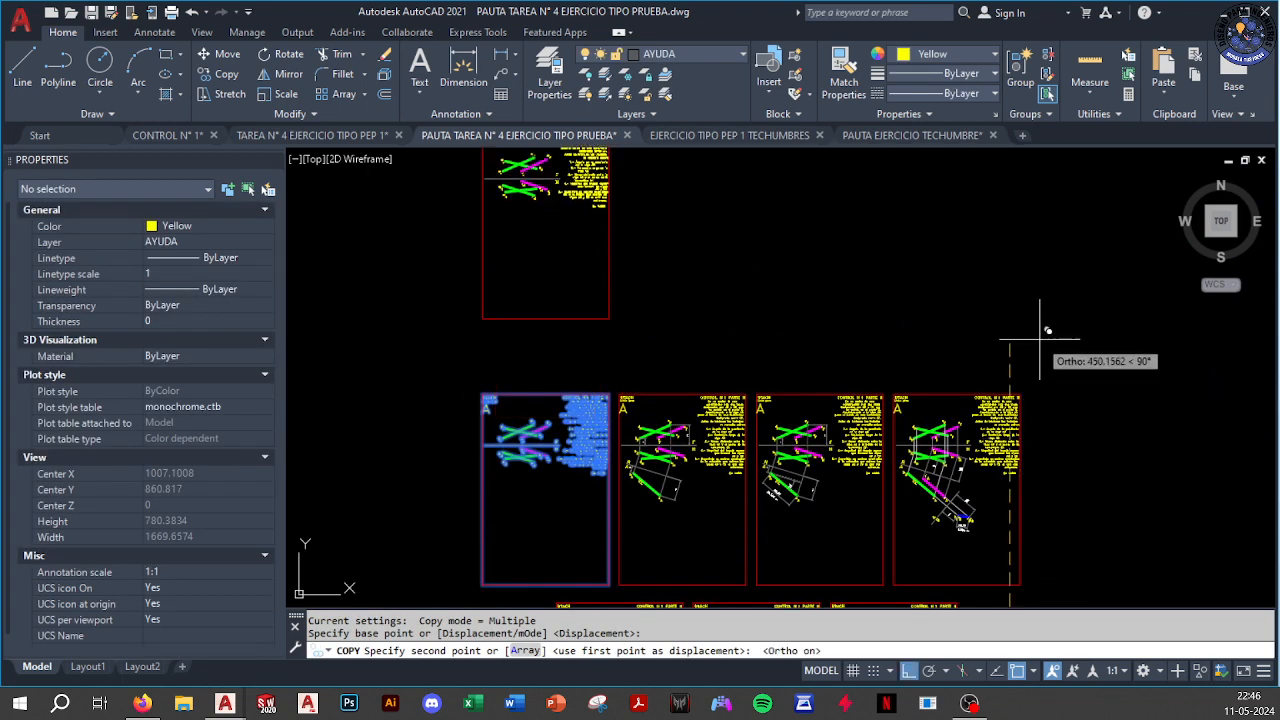
pyautogui.scroll(-4, 1017, 375)
pyautogui.click(1014, 286)
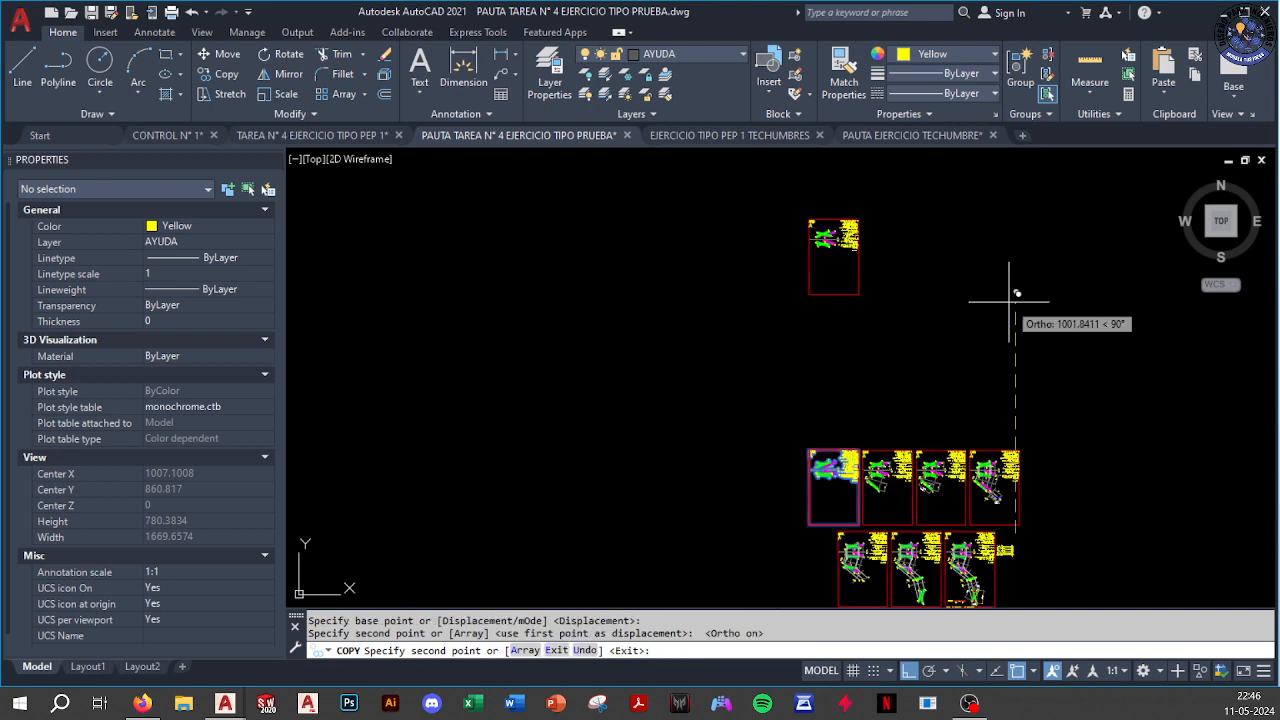
pyautogui.press('Escape')
# Examine the copied sheet's problem statement and its F and H projections
pyautogui.scroll(4, 842, 225)
pyautogui.scroll(8, 842, 225)
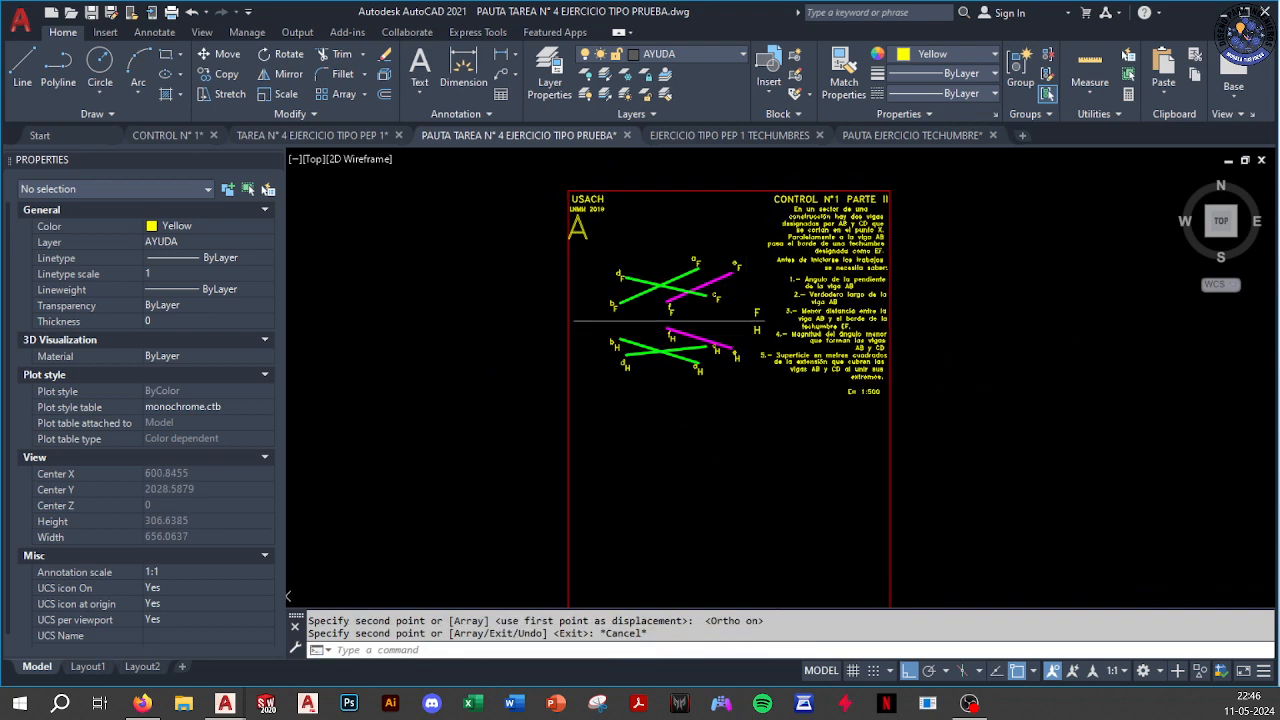
pyautogui.moveTo(884, 239)
pyautogui.mouseDown(button='middle')
pyautogui.moveTo(833, 356)
pyautogui.moveTo(806, 272)
pyautogui.mouseUp(button='middle')
pyautogui.scroll(-1, 806, 272)
pyautogui.middleClick(770, 228)
pyautogui.middleClick(770, 228)
pyautogui.moveTo(770, 228); pyautogui.dragTo(766, 267, button='middle')
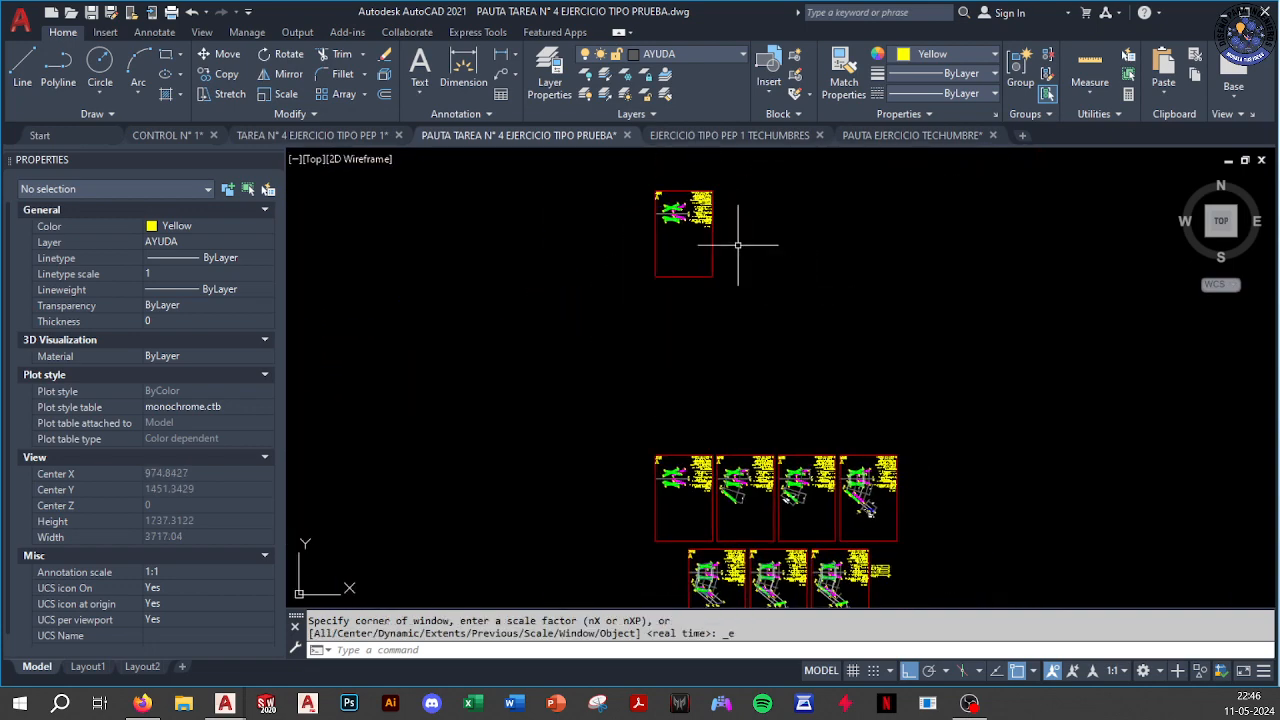
pyautogui.scroll(10, 692, 199)
pyautogui.moveTo(647, 255); pyautogui.dragTo(778, 258, button='middle')
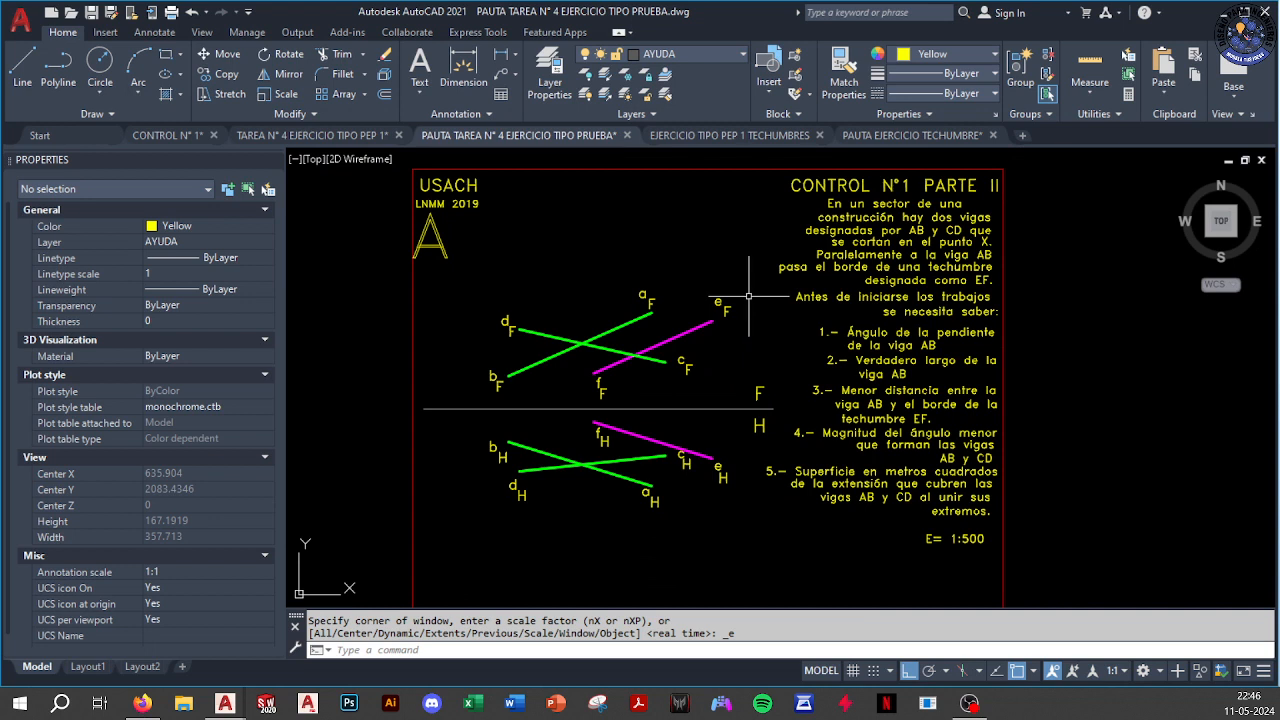
# Highlight beams AB and CD with their endpoint labels in the F view and inspect their crossing point
pyautogui.scroll(2, 630, 346)
pyautogui.click(709, 229)
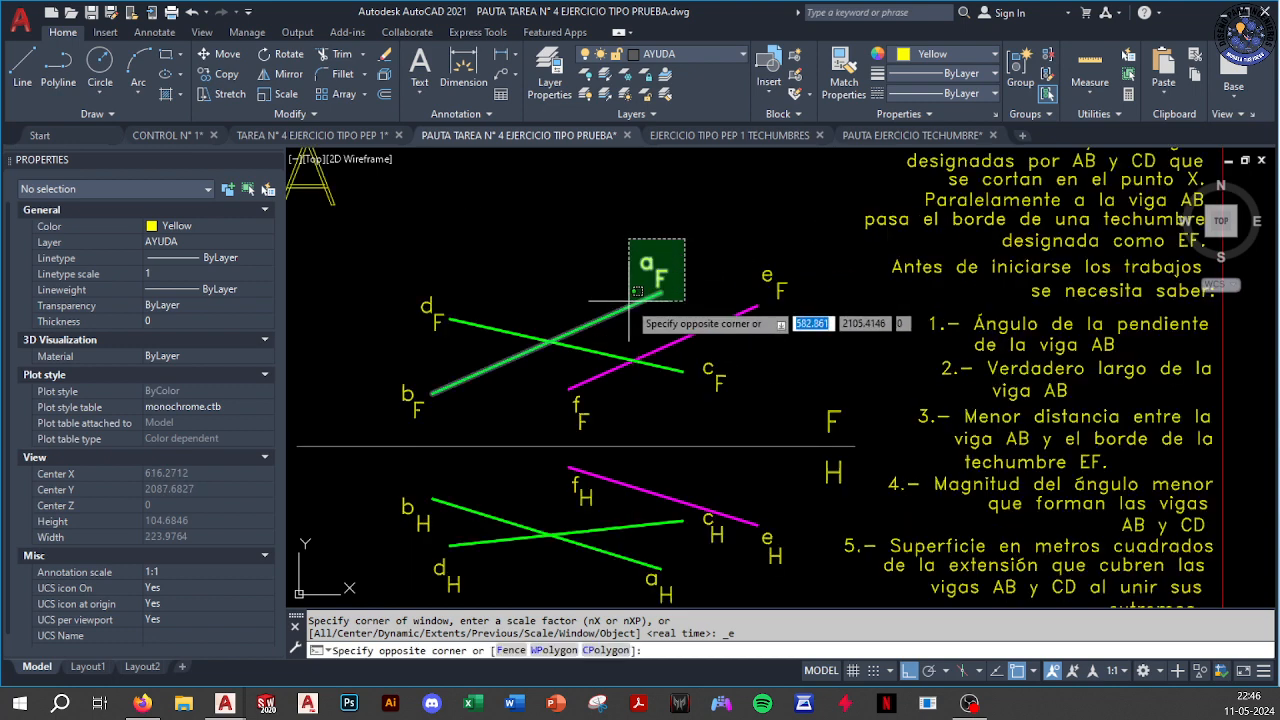
pyautogui.click(625, 297)
pyautogui.click(538, 424)
pyautogui.click(377, 377)
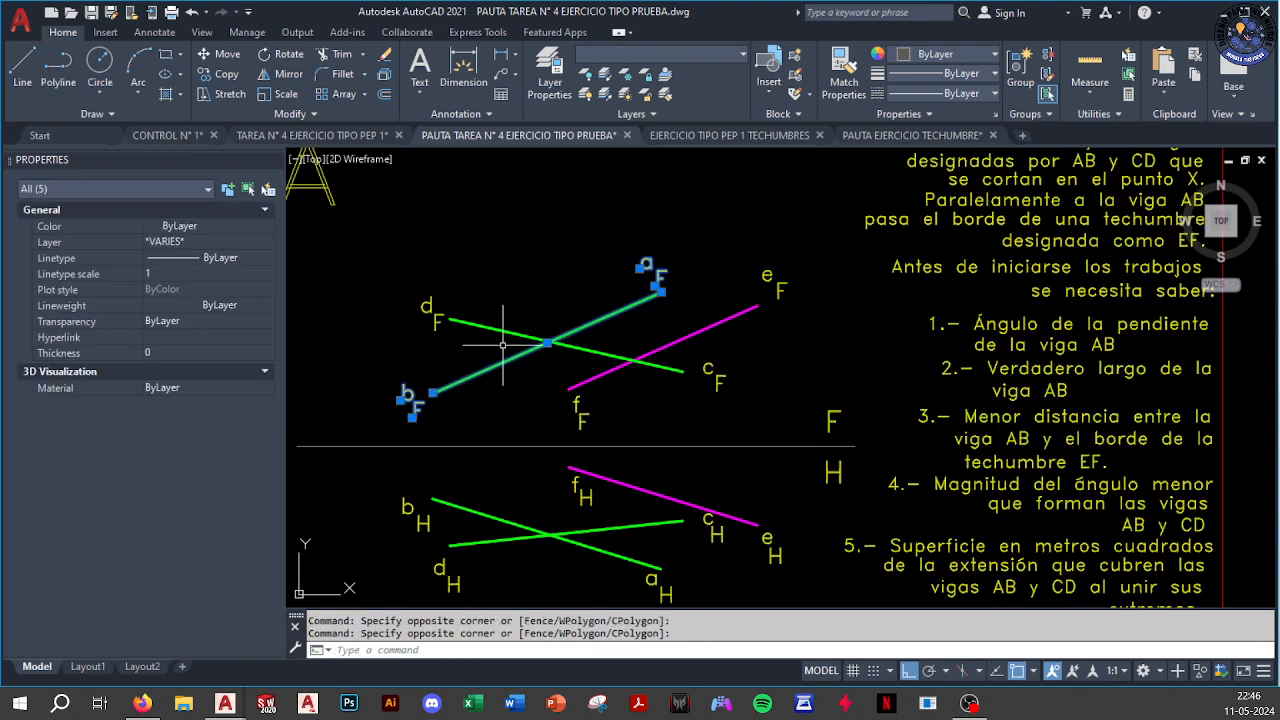
pyautogui.click(469, 280)
pyautogui.click(408, 332)
pyautogui.click(760, 355)
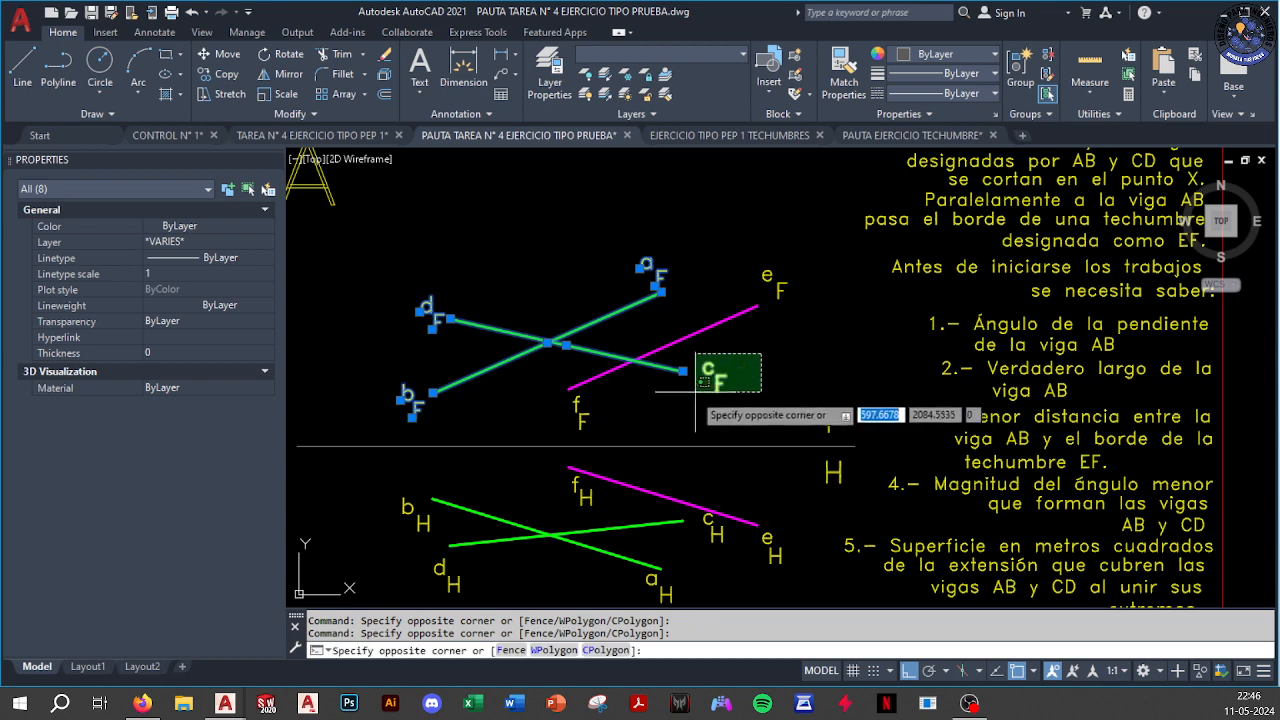
pyautogui.click(682, 395)
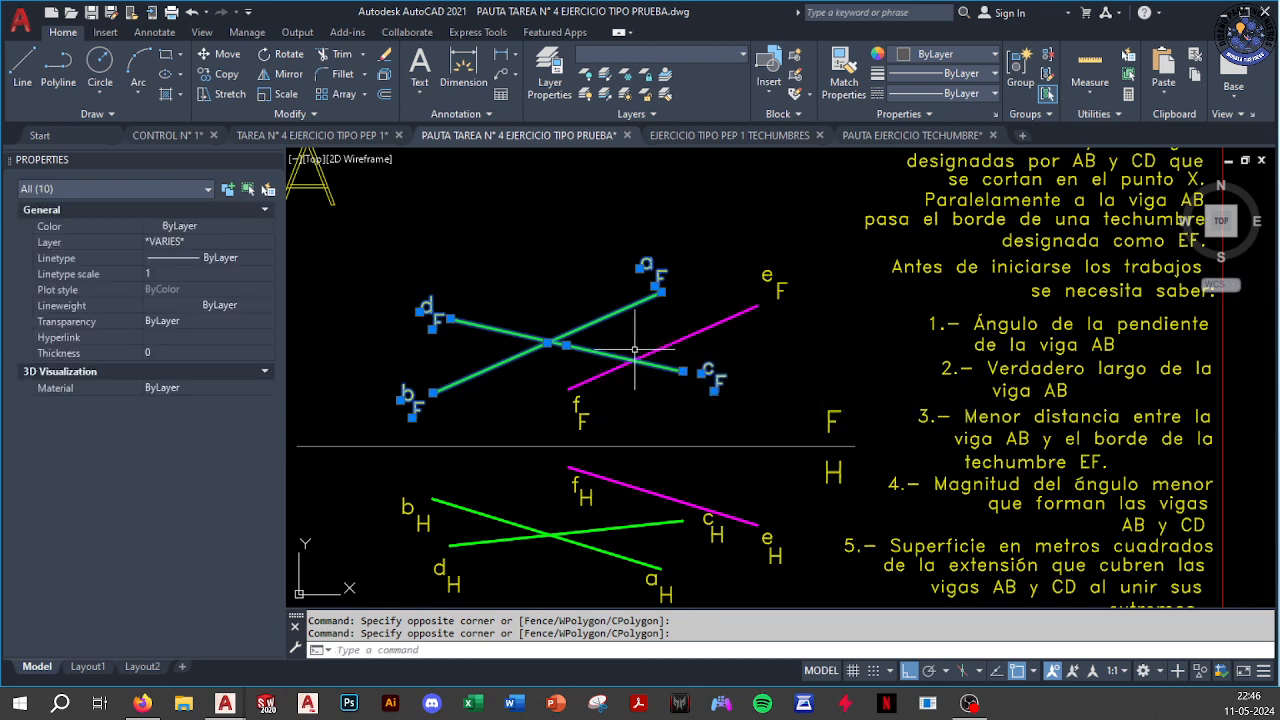
pyautogui.scroll(8, 543, 340)
pyautogui.scroll(-6, 583, 335)
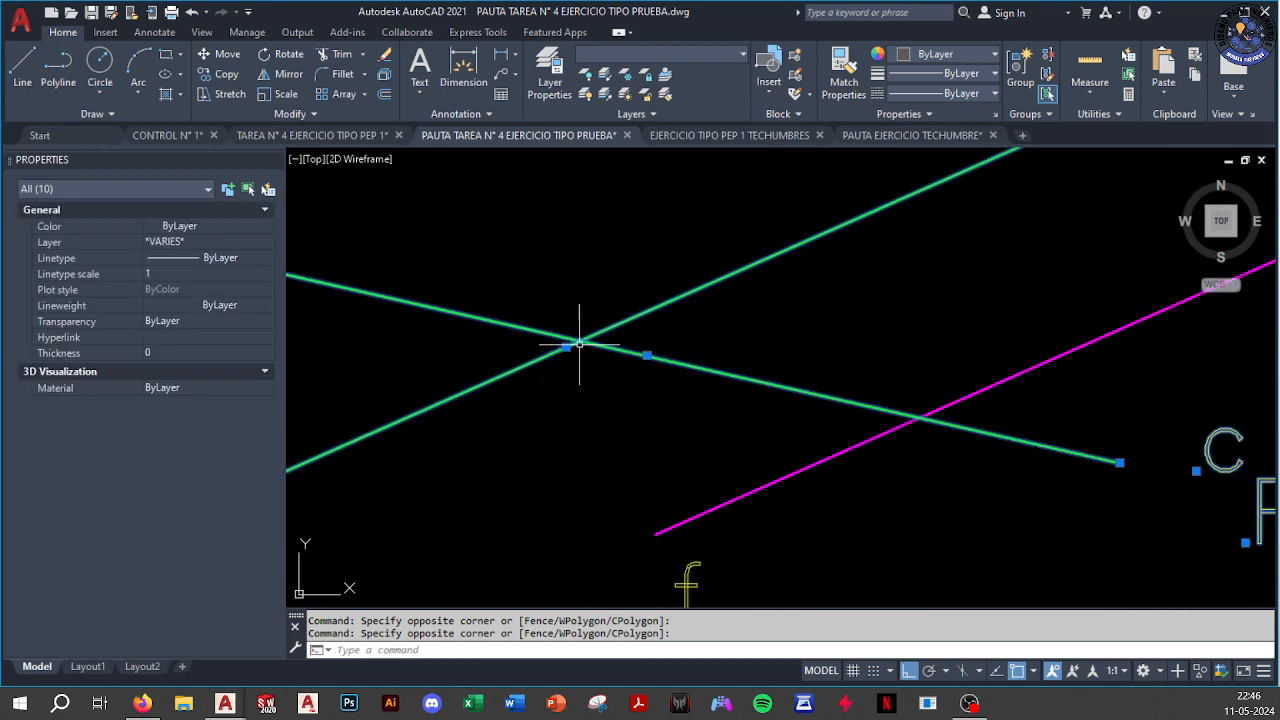
pyautogui.scroll(2, 570, 460)
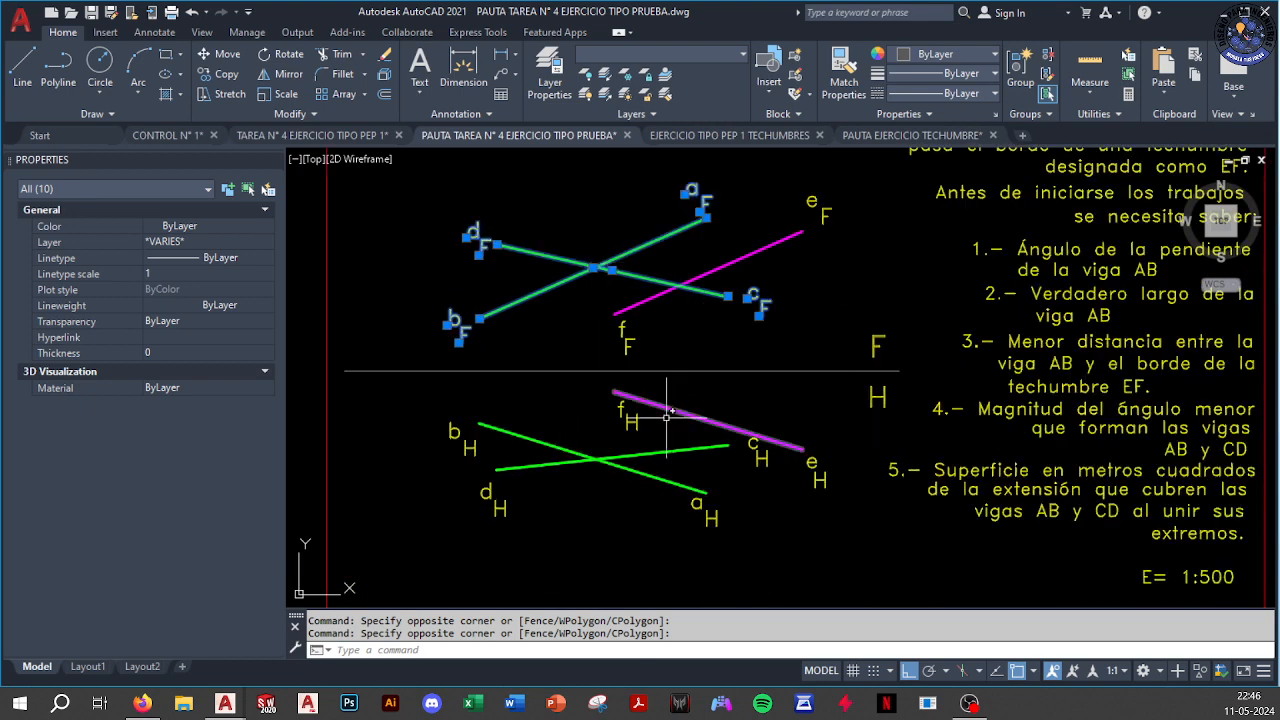
# Add beams AB and CD with their endpoint labels in the H view to the selection, and clear the selection
pyautogui.click(560, 402)
pyautogui.click(414, 514)
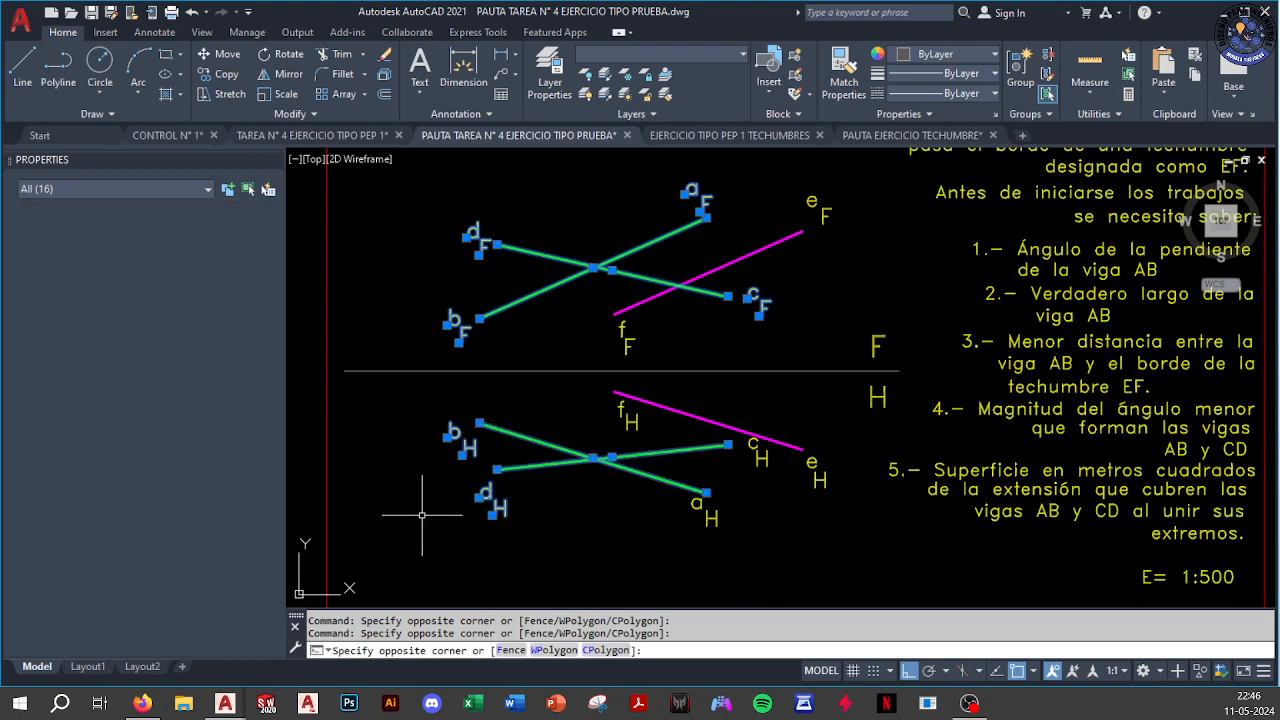
pyautogui.click(740, 537)
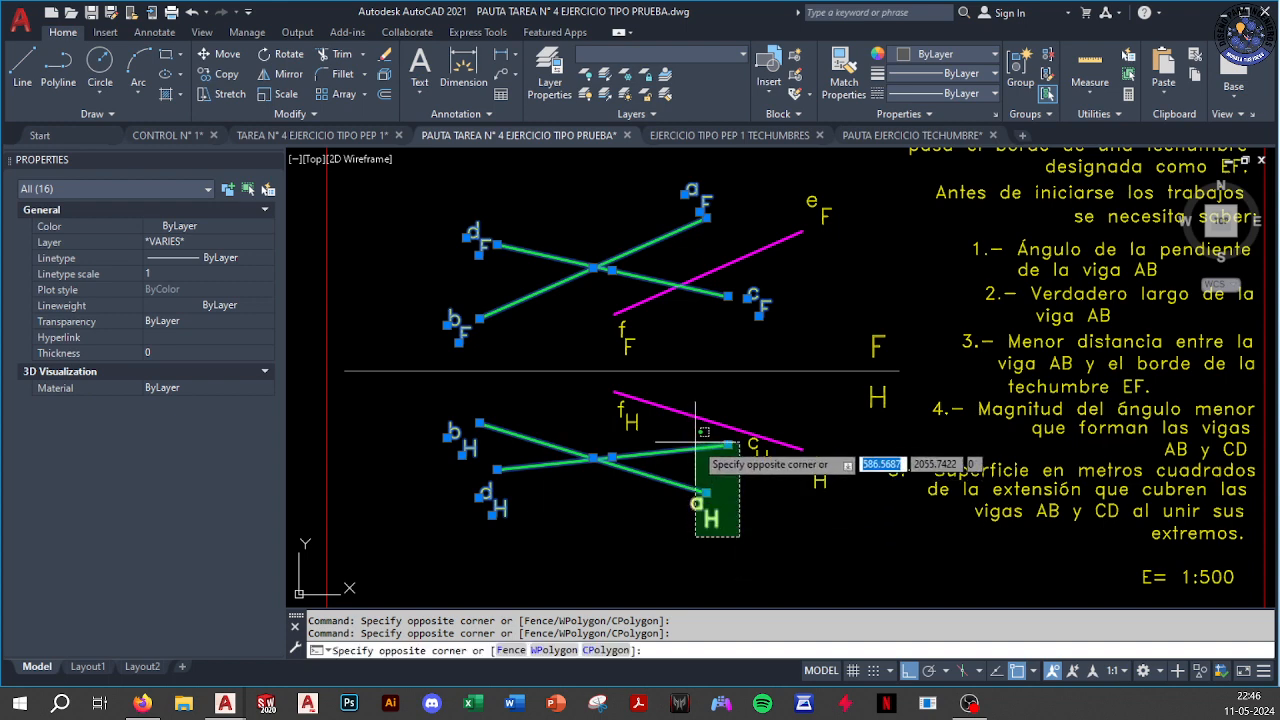
pyautogui.click(695, 470)
pyautogui.click(758, 476)
pyautogui.click(743, 449)
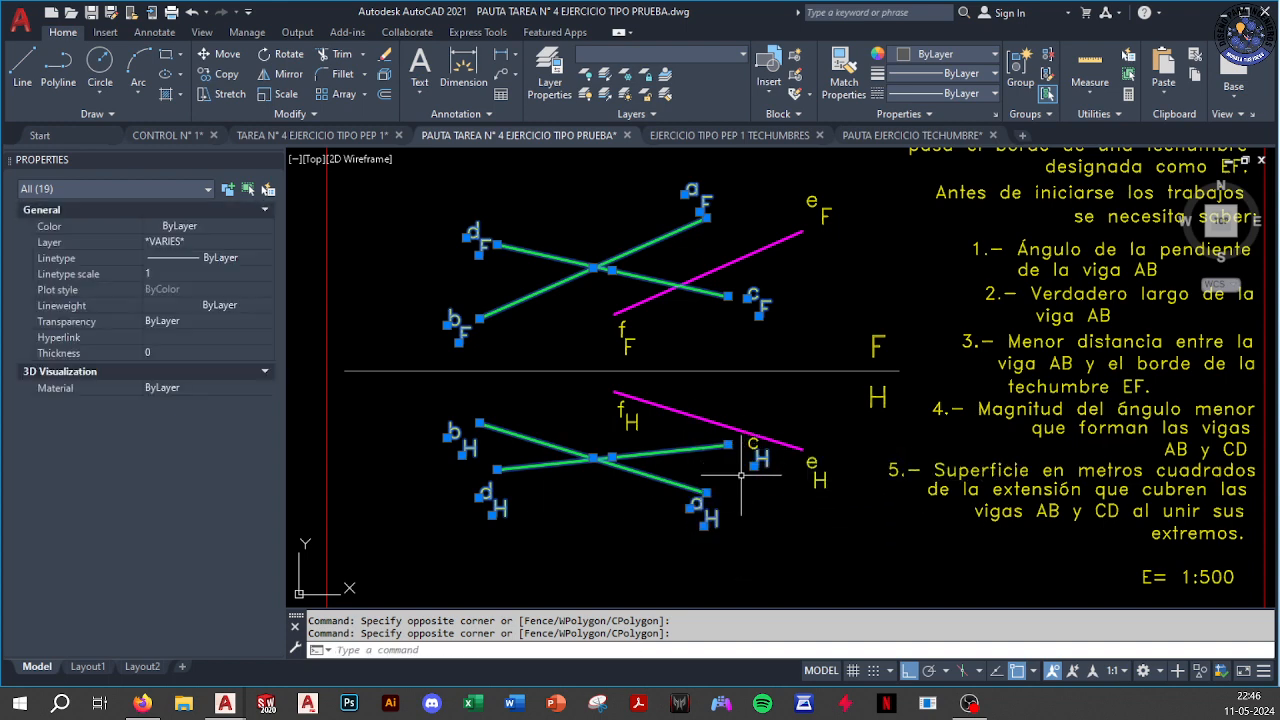
pyautogui.press('Escape')
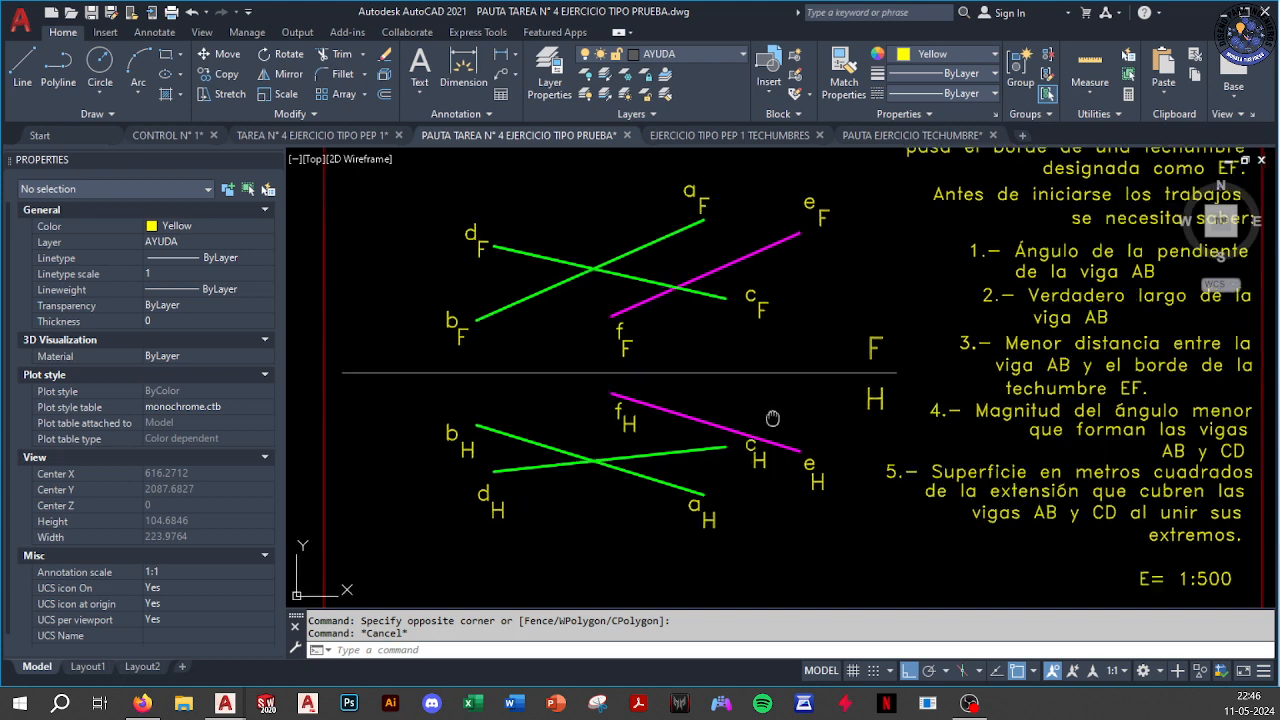
# Read the problem statement and highlight roof edge EF in the F and H views, clearing the selection when done
pyautogui.moveTo(757, 423); pyautogui.dragTo(570, 493, button='middle')
pyautogui.moveTo(636, 446); pyautogui.dragTo(646, 480, button='middle')
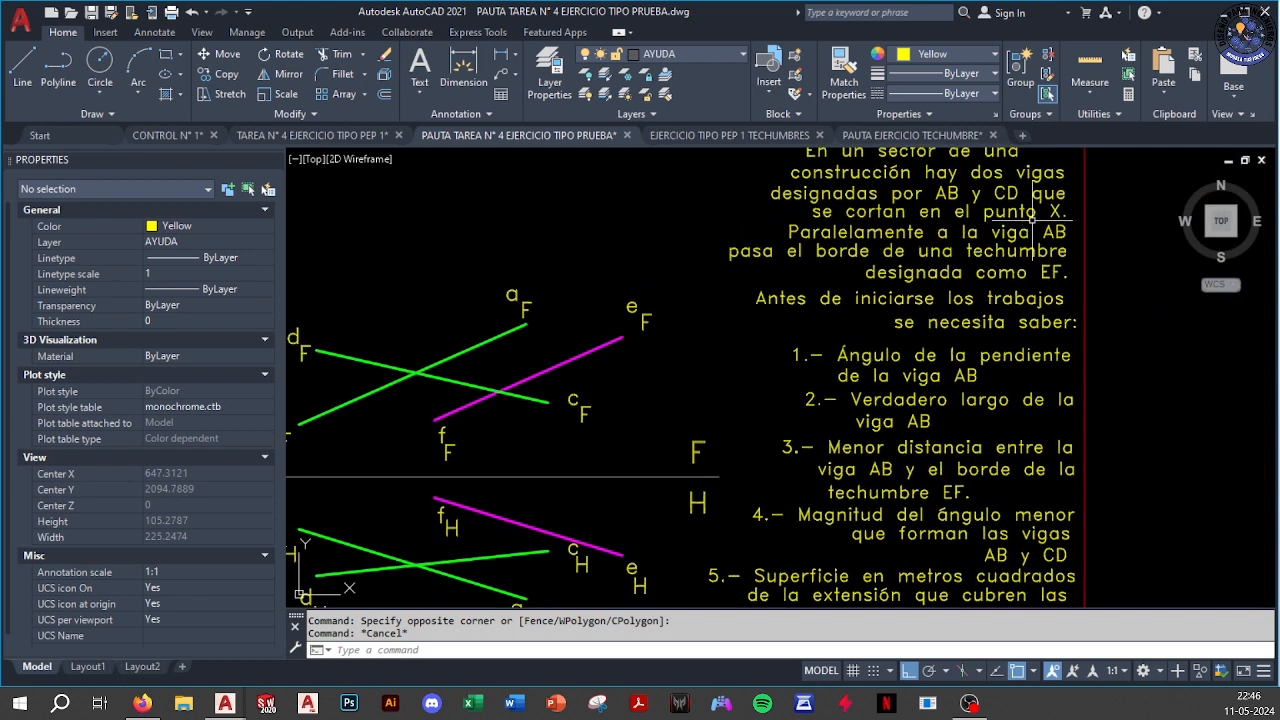
pyautogui.moveTo(1010, 215); pyautogui.dragTo(1168, 188, button='middle')
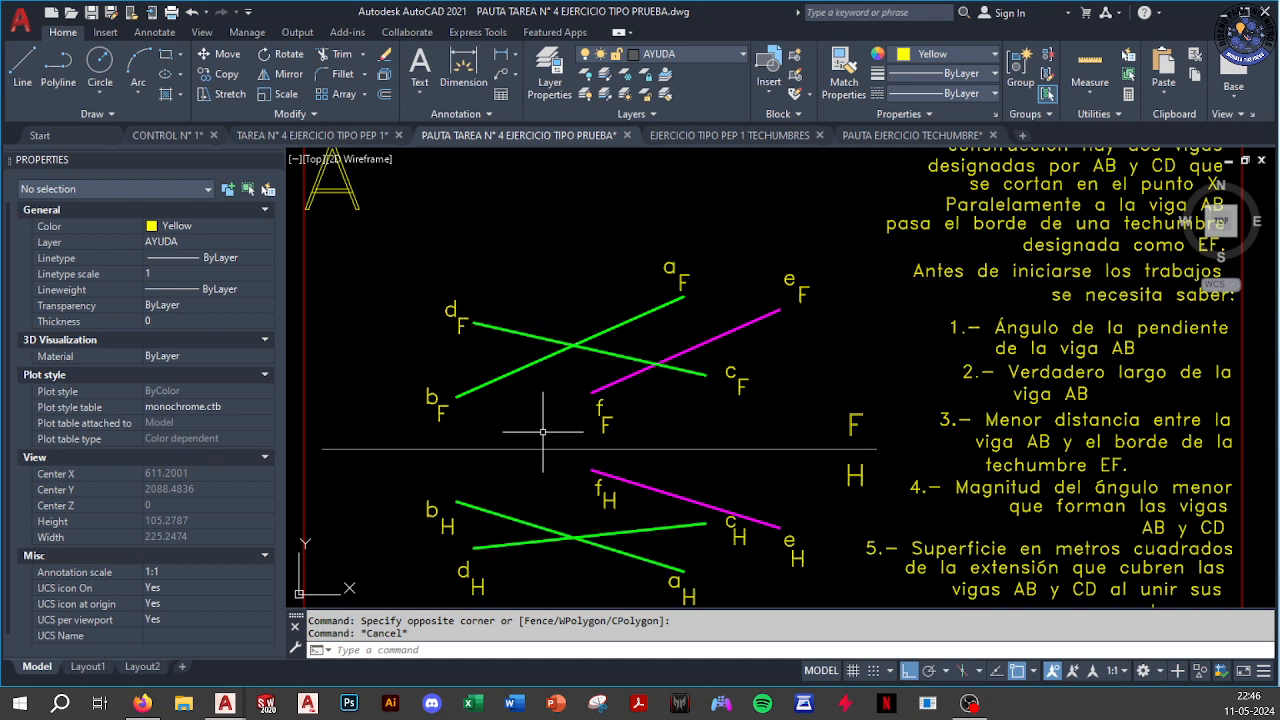
pyautogui.moveTo(826, 339); pyautogui.dragTo(778, 344, button='middle')
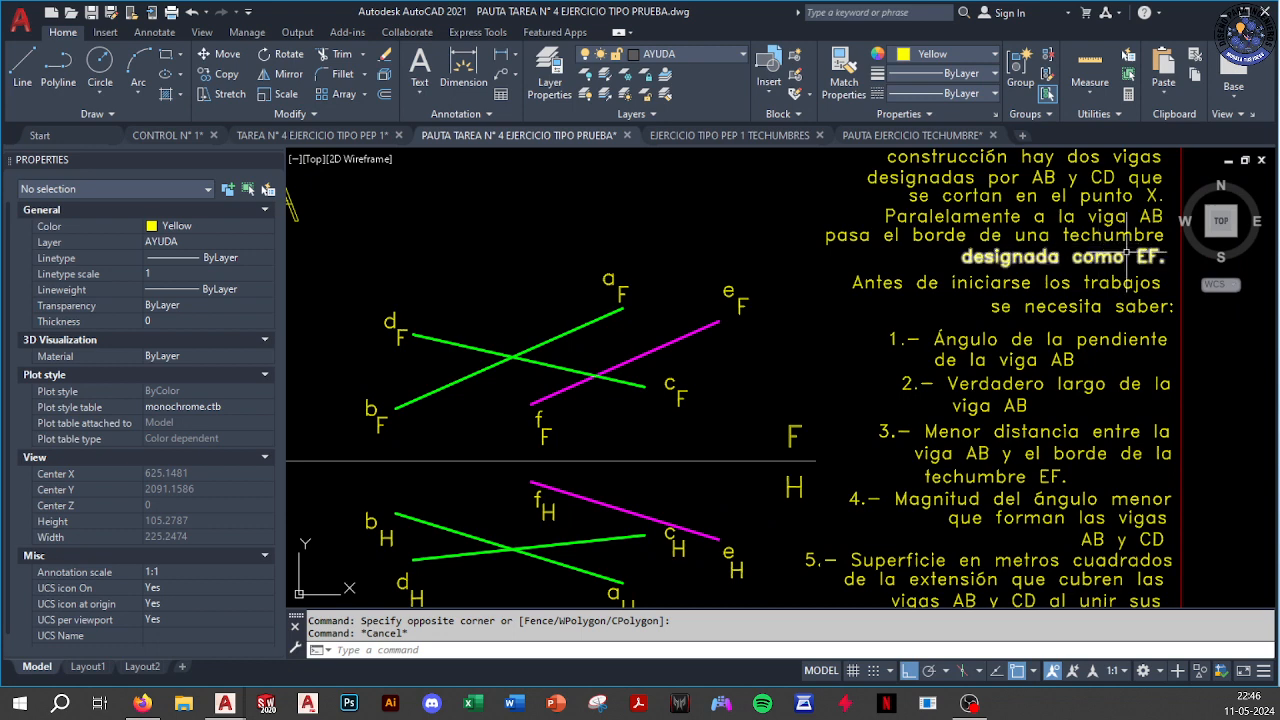
pyautogui.click(780, 270)
pyautogui.click(687, 358)
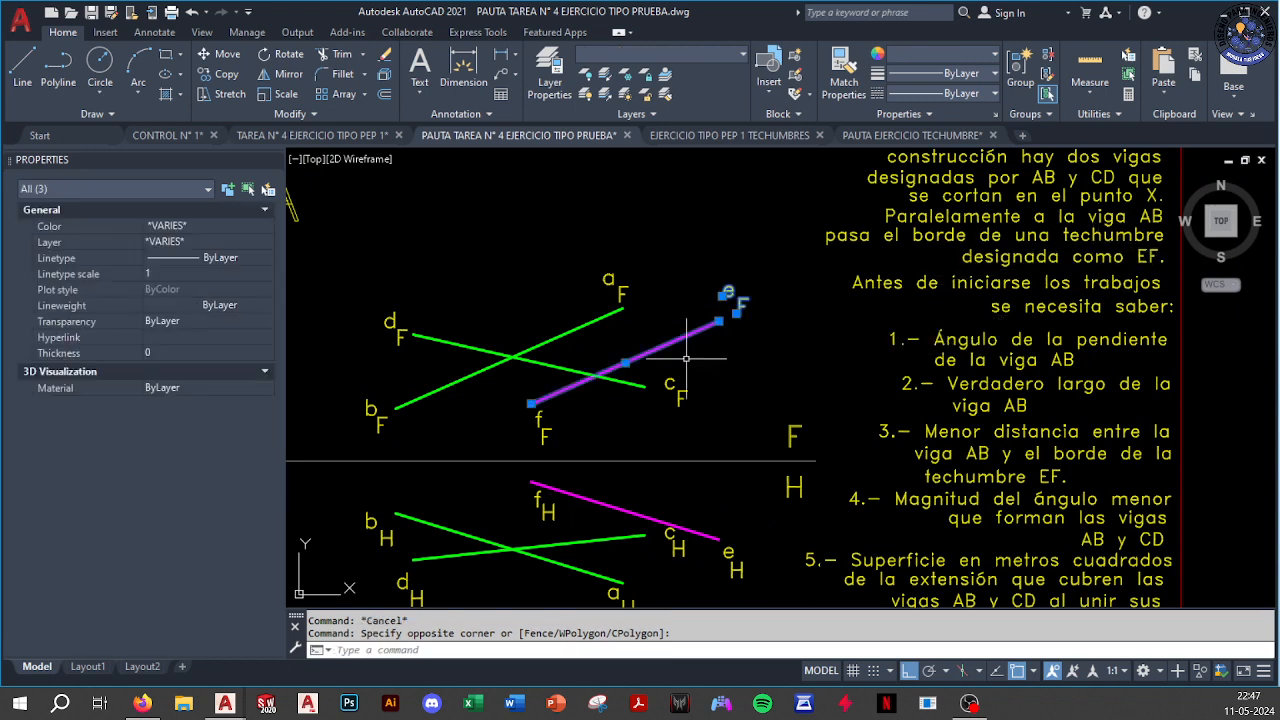
pyautogui.click(605, 448)
pyautogui.click(504, 409)
pyautogui.click(670, 472)
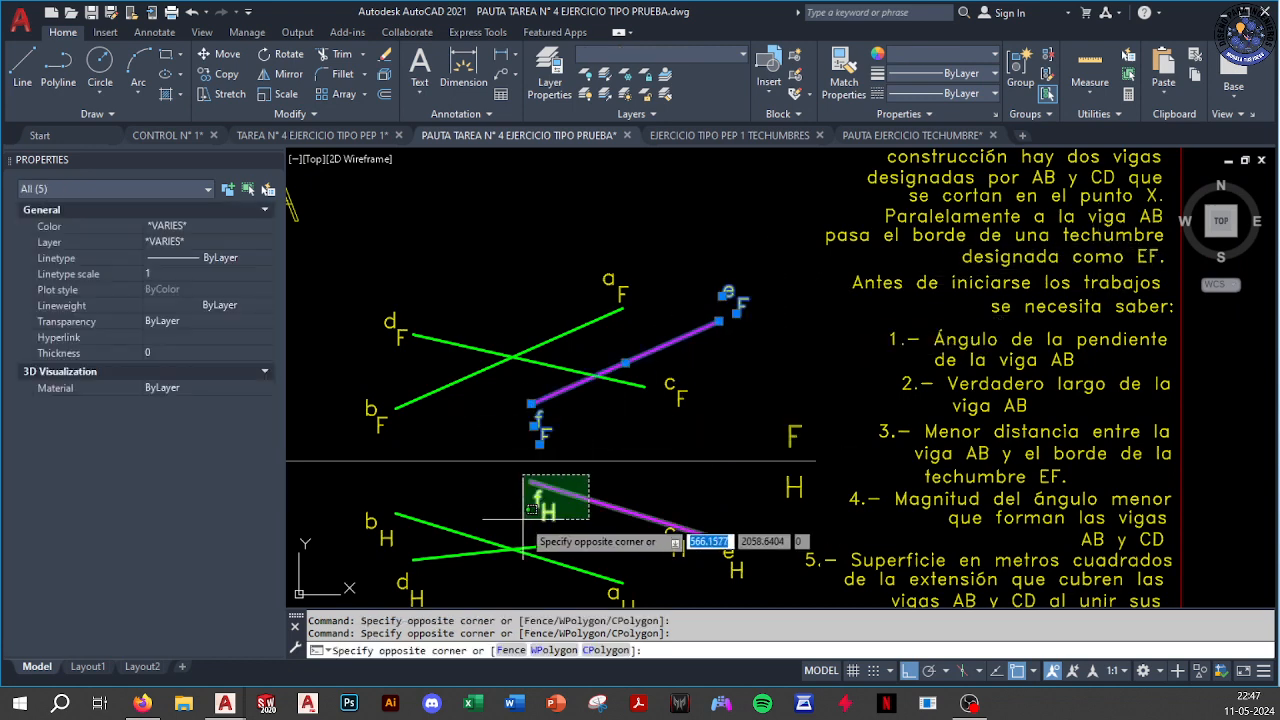
pyautogui.click(515, 526)
pyautogui.press('Escape')
# Highlight beam AB and roof edge EF with their labels in the H view to compare their directions, and clear the selection
pyautogui.moveTo(678, 500); pyautogui.dragTo(652, 449, button='middle')
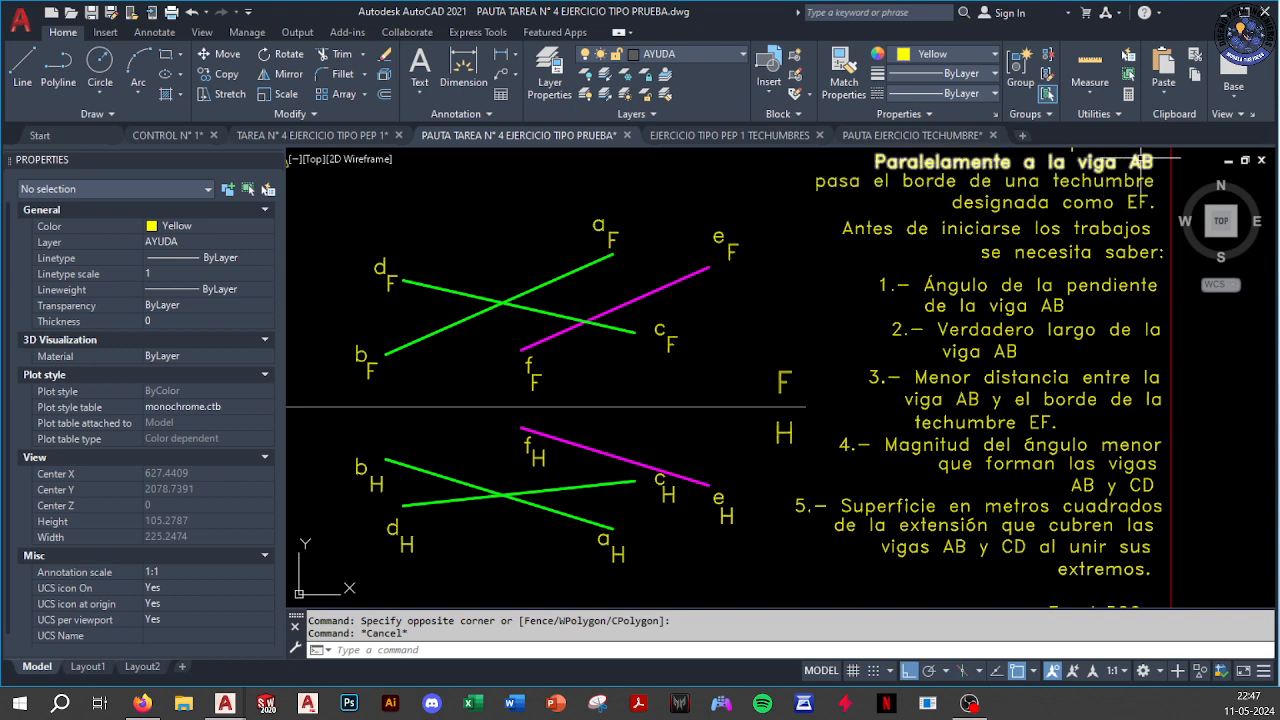
pyautogui.click(632, 510)
pyautogui.click(604, 543)
pyautogui.click(416, 447)
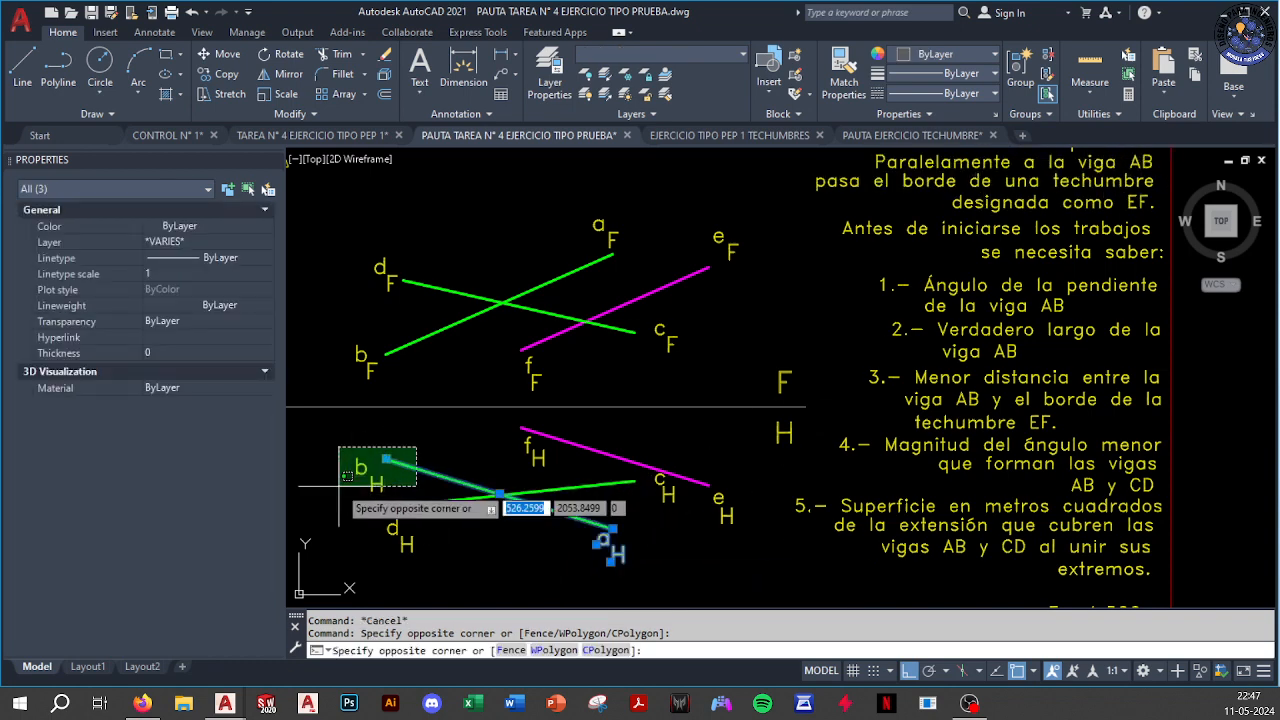
pyautogui.click(339, 487)
pyautogui.click(554, 428)
pyautogui.click(497, 464)
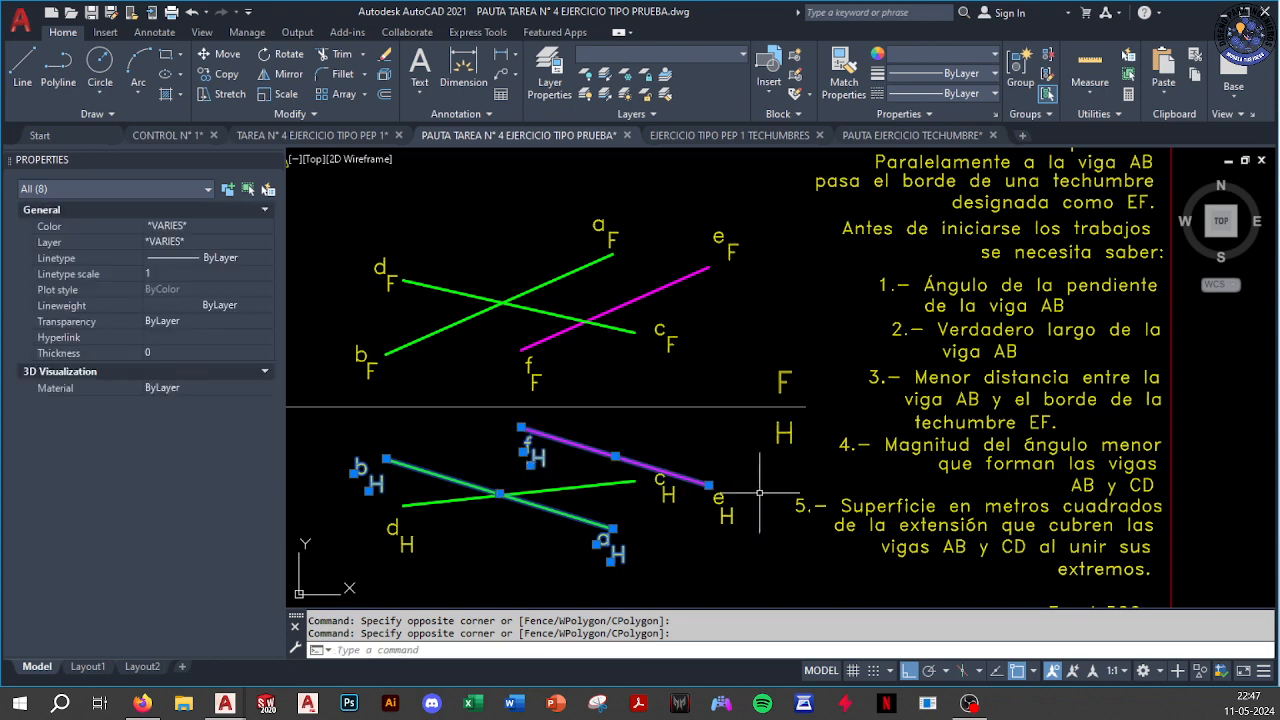
pyautogui.click(770, 460)
pyautogui.click(695, 535)
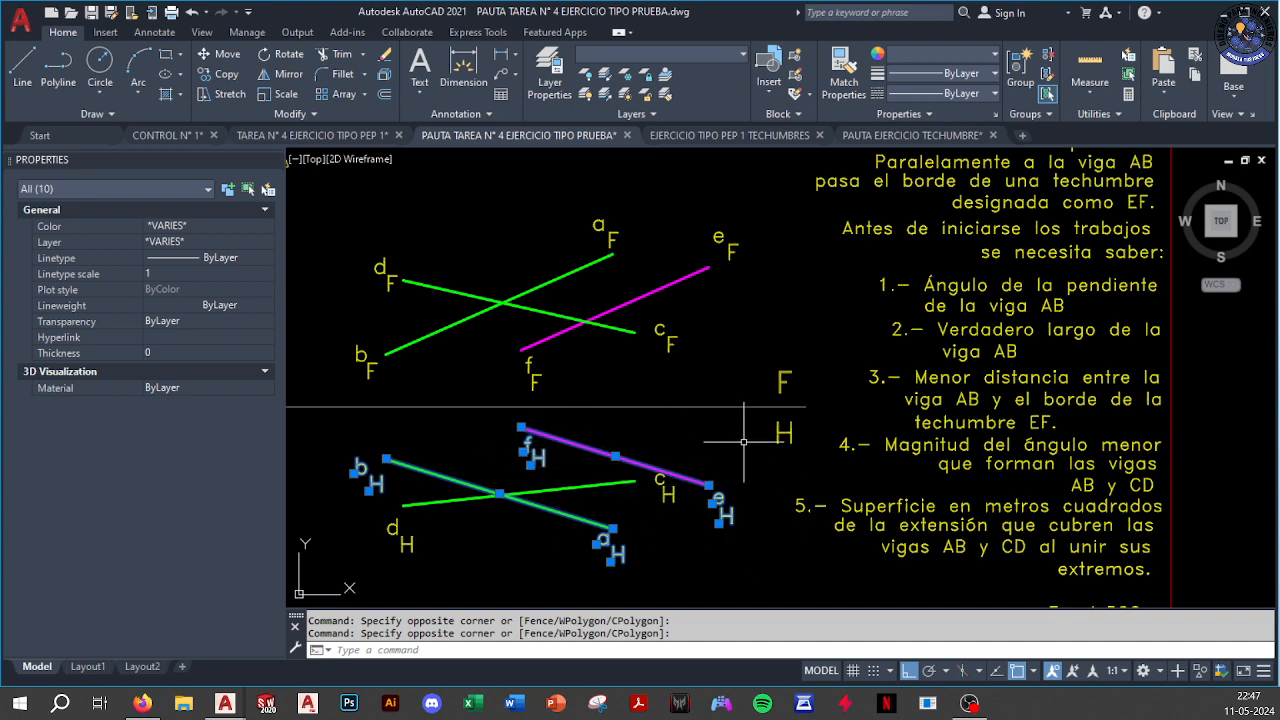
pyautogui.press('Escape')
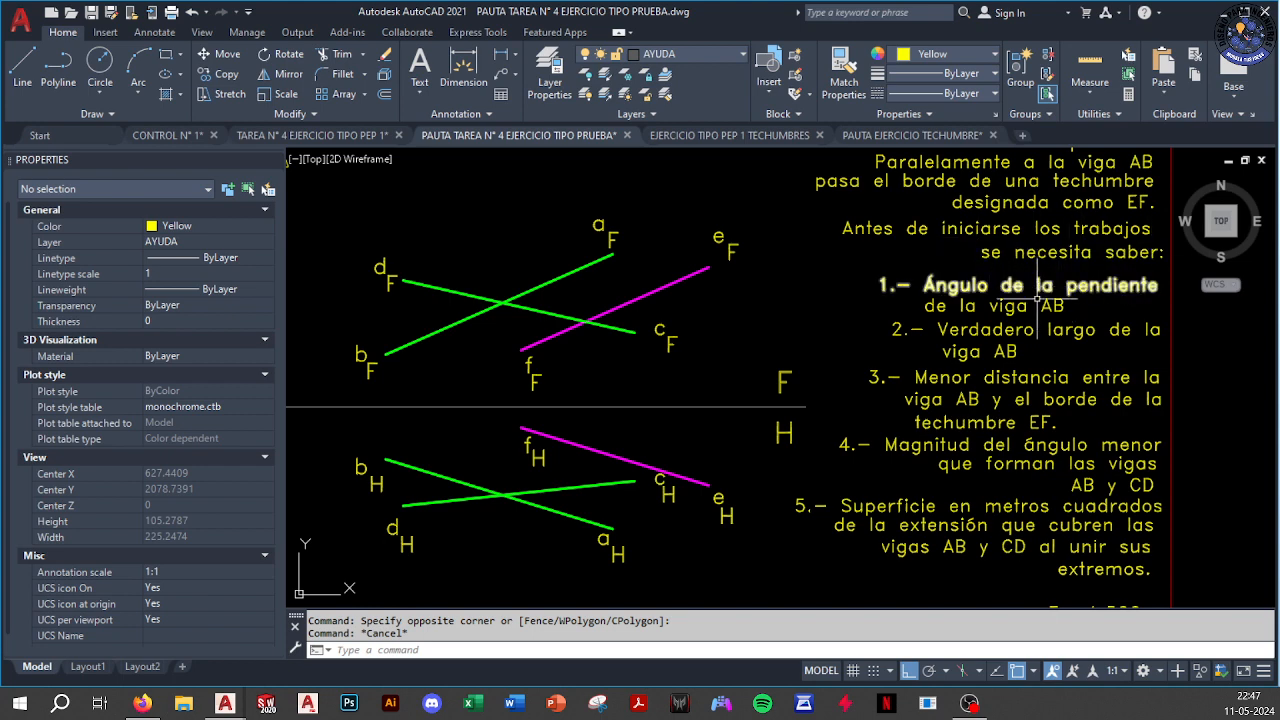
# Erase the red sheet frame around the working copy of the exercise
pyautogui.moveTo(656, 389); pyautogui.dragTo(686, 357, button='middle')
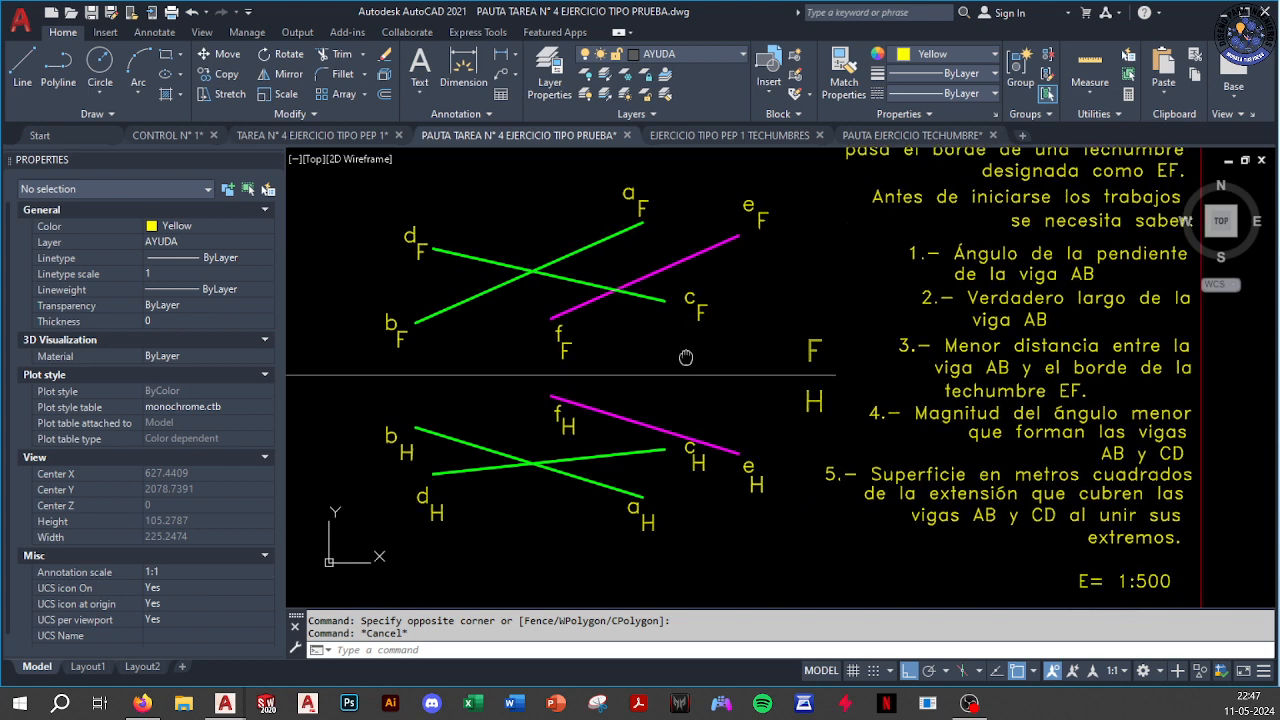
pyautogui.scroll(-5, 700, 360)
pyautogui.scroll(2, 666, 330)
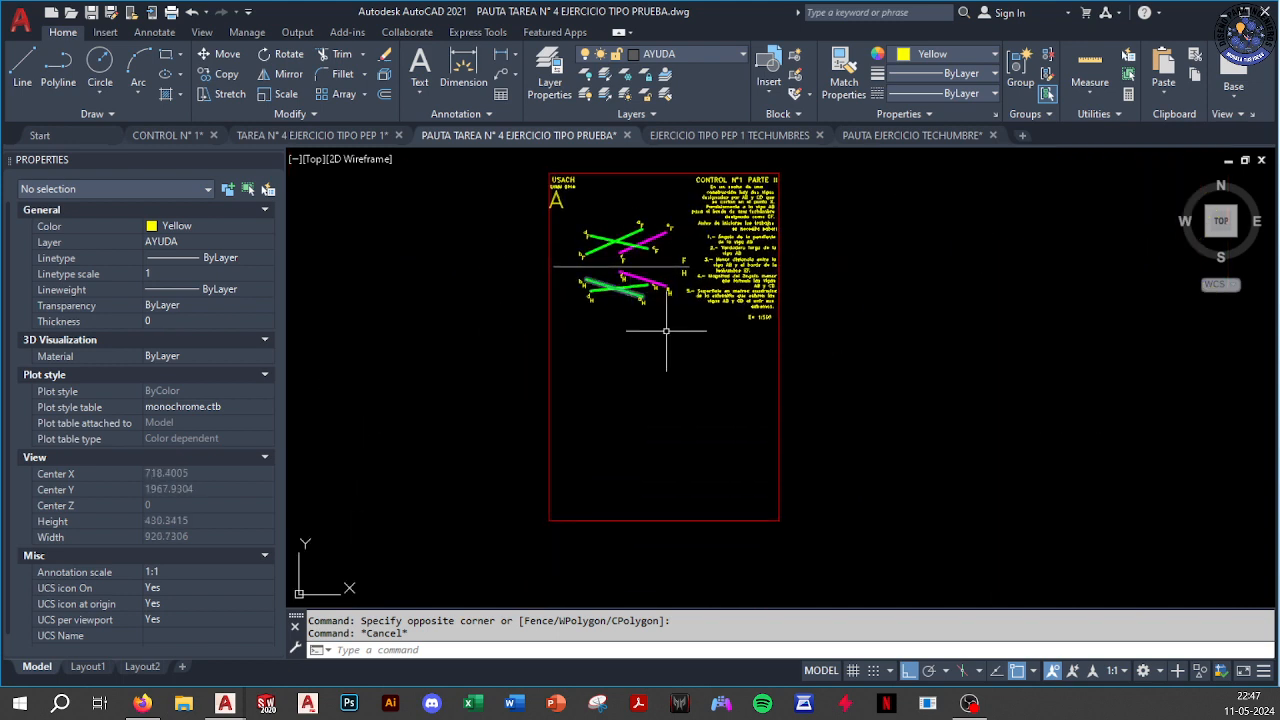
pyautogui.click(809, 402)
pyautogui.click(717, 509)
pyautogui.write('E')
pyautogui.press('Return')
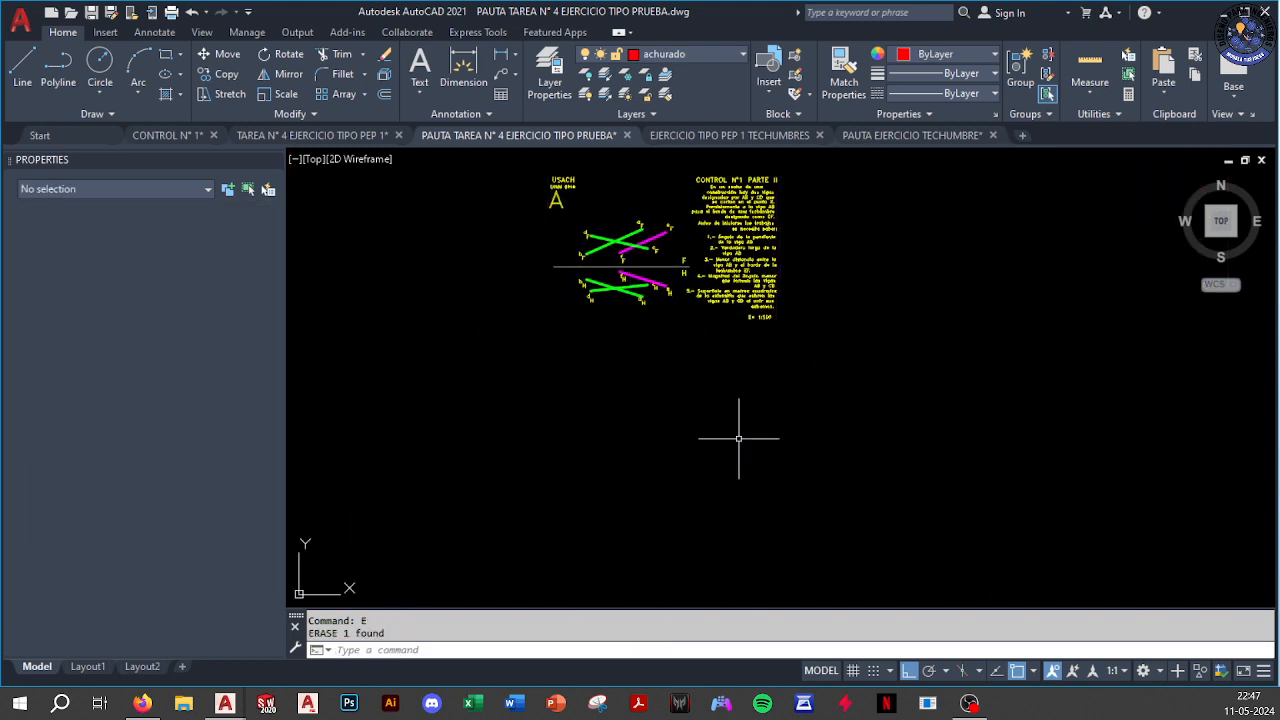
# Group all the problem statement text lines, from the CONTROL N°1 PARTE II title down to the E= 1:500 scale note
pyautogui.scroll(5, 653, 250)
pyautogui.scroll(-4, 800, 400)
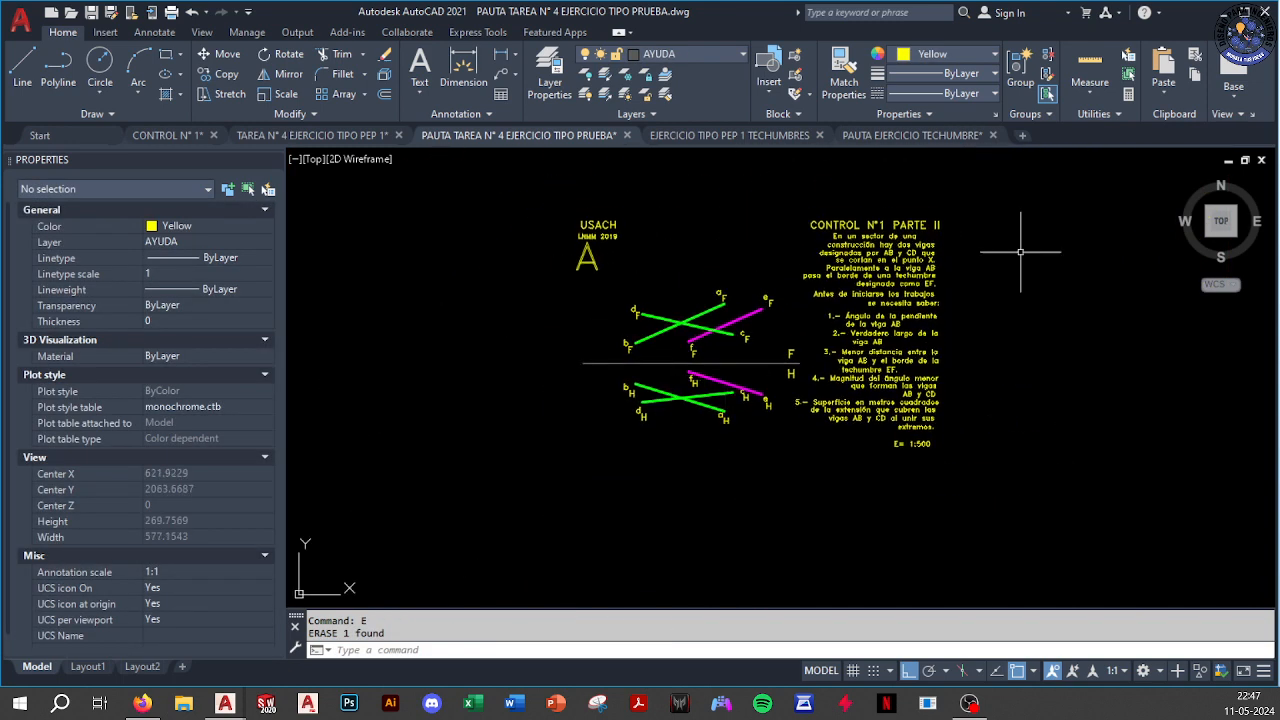
pyautogui.click(994, 184)
pyautogui.click(790, 566)
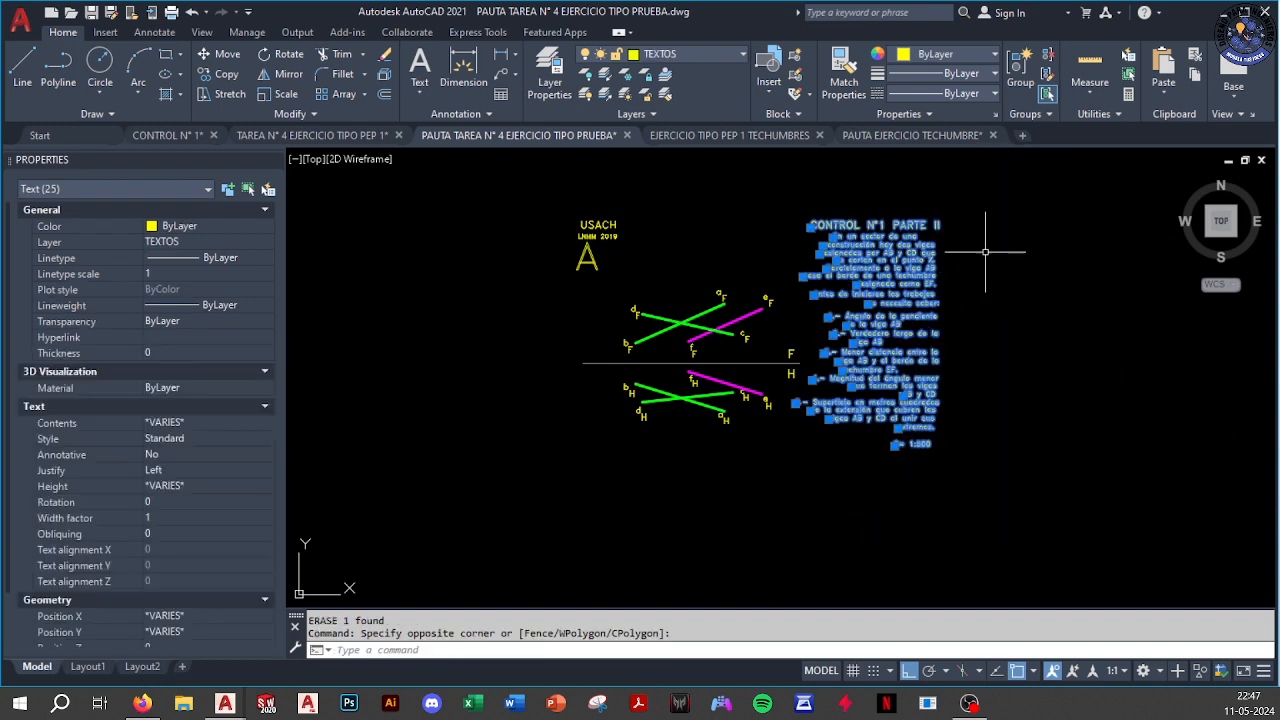
pyautogui.write('G')
pyautogui.press('Return')
# Move the grouped problem statement straight up, clear of the space beside the F and H views
pyautogui.click(1025, 363)
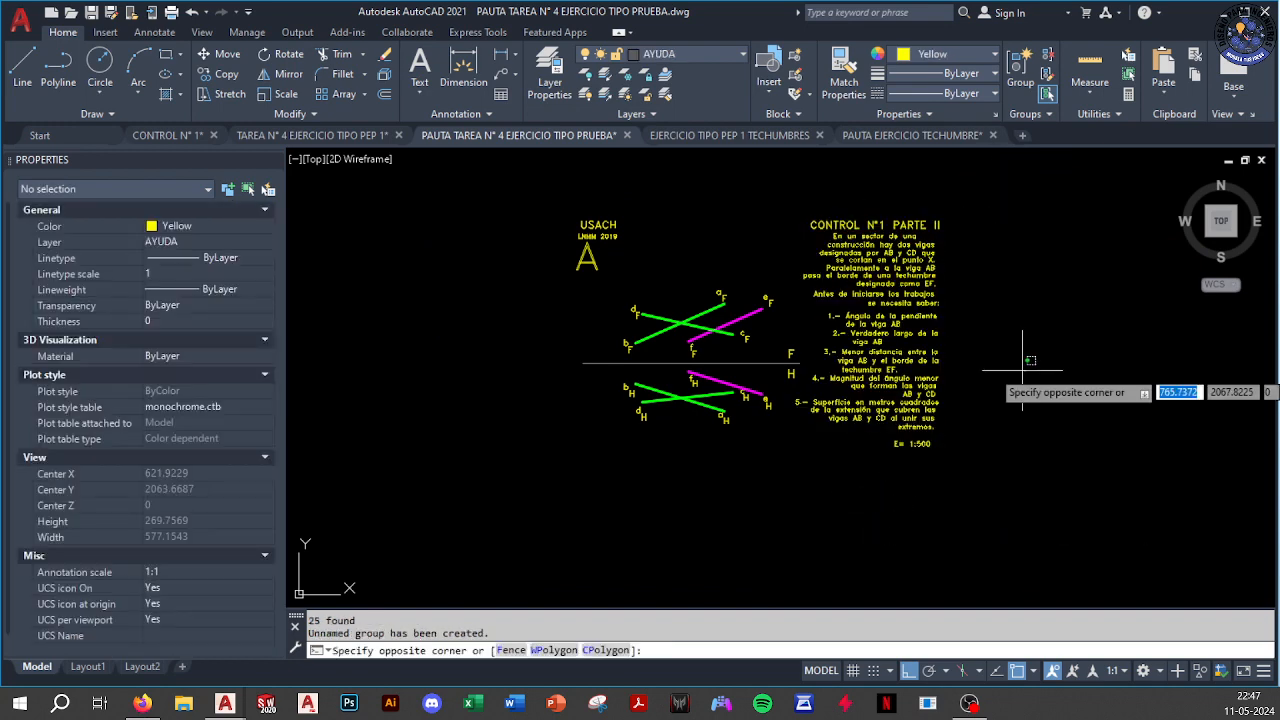
pyautogui.click(887, 312)
pyautogui.write('M')
pyautogui.press('Return')
pyautogui.click(1093, 420)
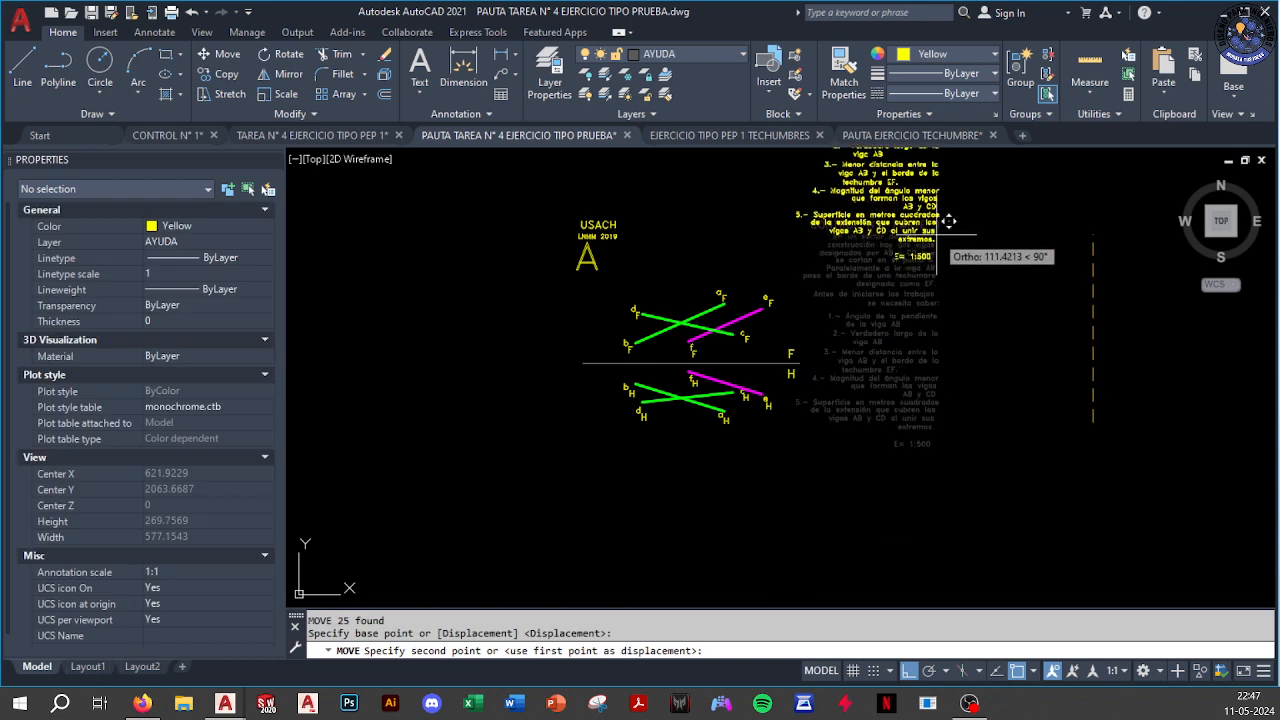
pyautogui.click(1028, 217)
# Examine the beams in the F and H views and reread the questions on beam AB's slope angle and true length
pyautogui.moveTo(763, 343); pyautogui.dragTo(829, 326, button='middle')
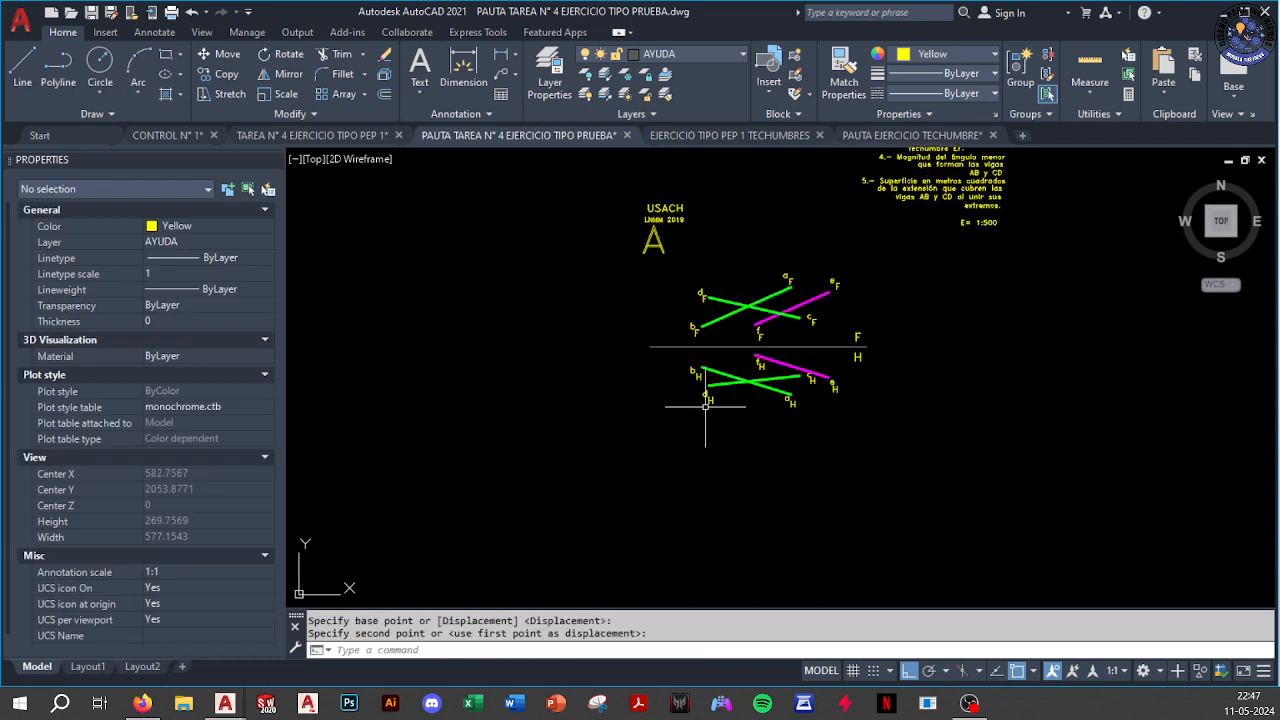
pyautogui.scroll(5, 705, 406)
pyautogui.moveTo(712, 400)
pyautogui.mouseDown(button='middle')
pyautogui.moveTo(680, 313)
pyautogui.moveTo(676, 327)
pyautogui.mouseUp(button='middle')
pyautogui.scroll(-2, 675, 300)
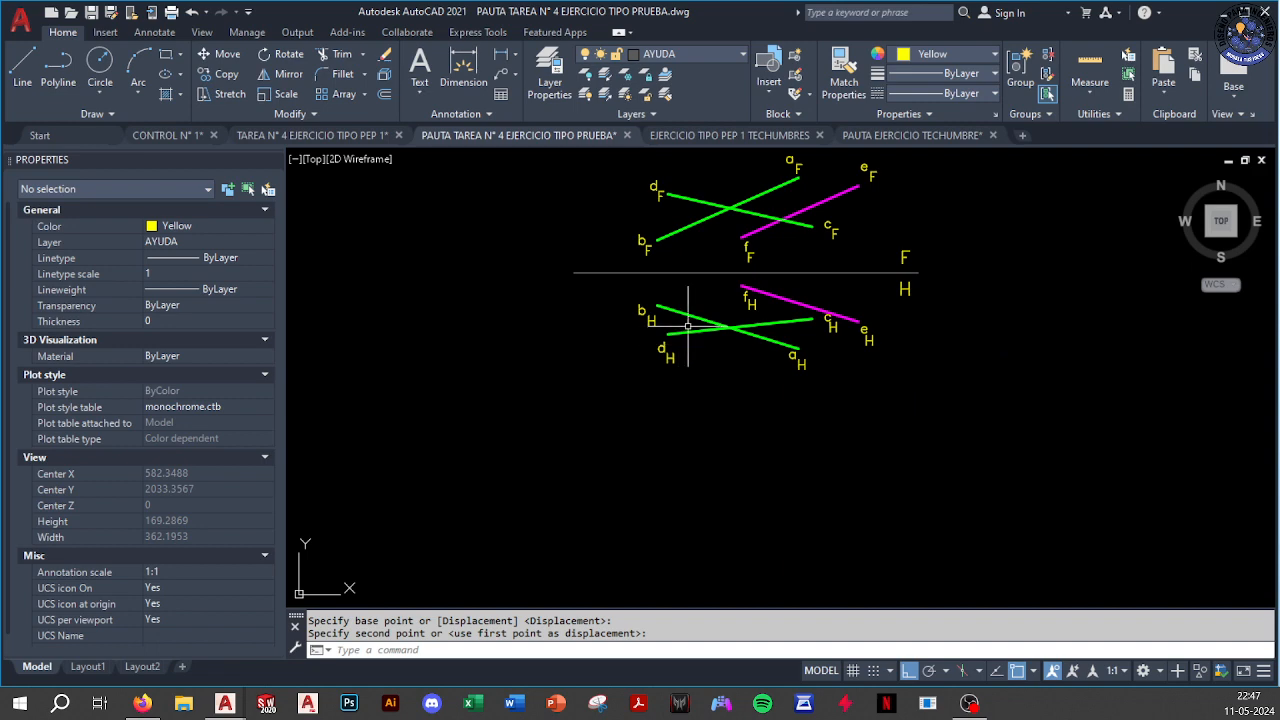
pyautogui.scroll(-2, 635, 304)
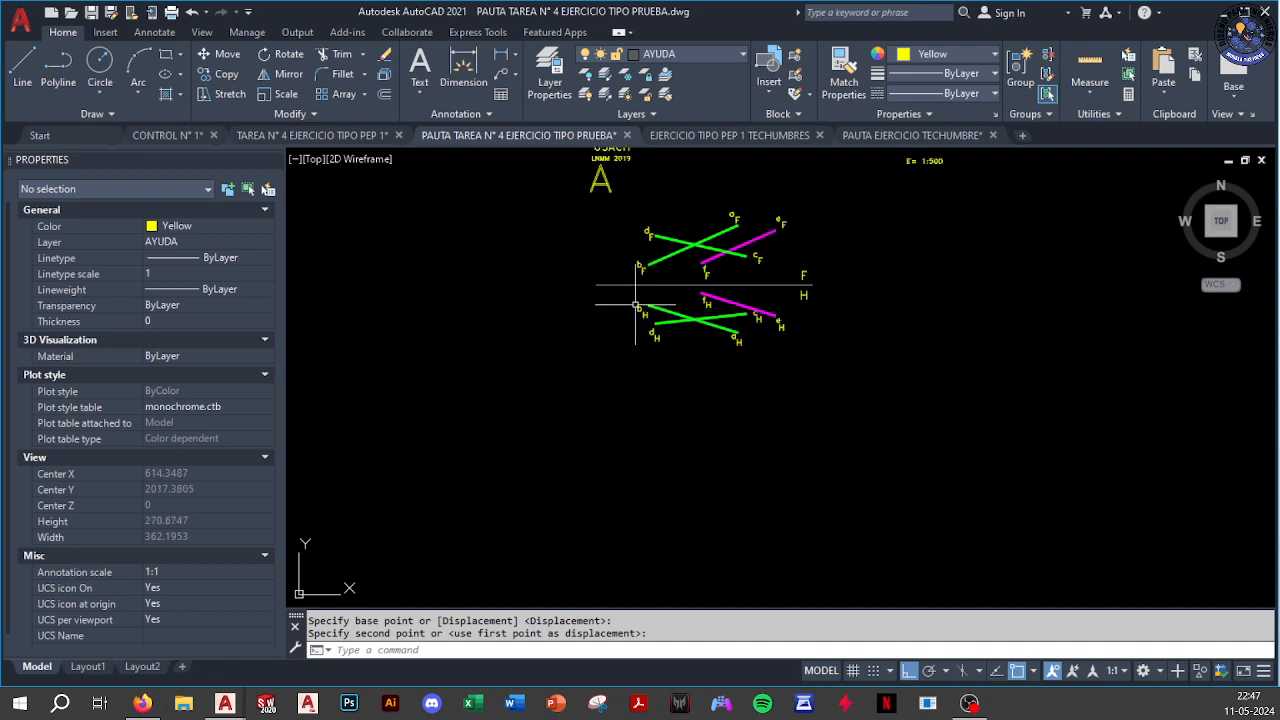
pyautogui.moveTo(638, 310); pyautogui.dragTo(643, 555, button='middle')
pyautogui.scroll(4, 866, 227)
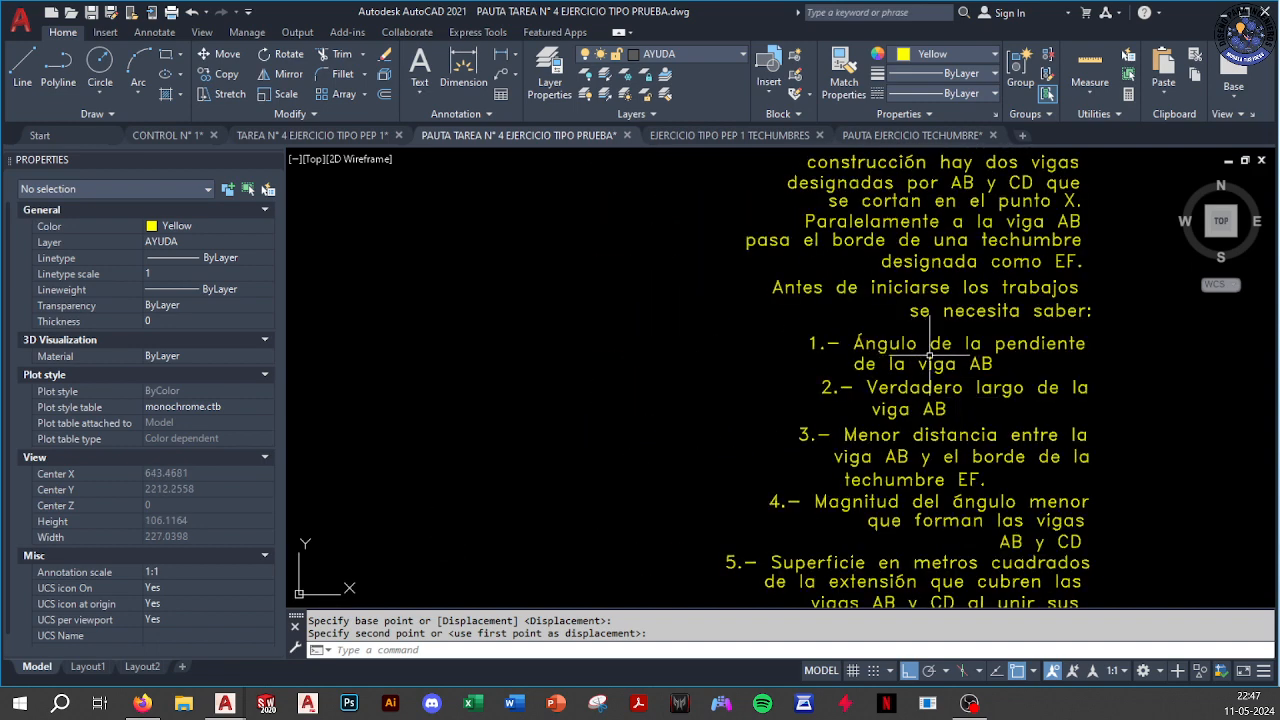
pyautogui.scroll(-6, 962, 355)
pyautogui.moveTo(922, 368); pyautogui.dragTo(819, 188, button='middle')
pyautogui.scroll(4, 694, 381)
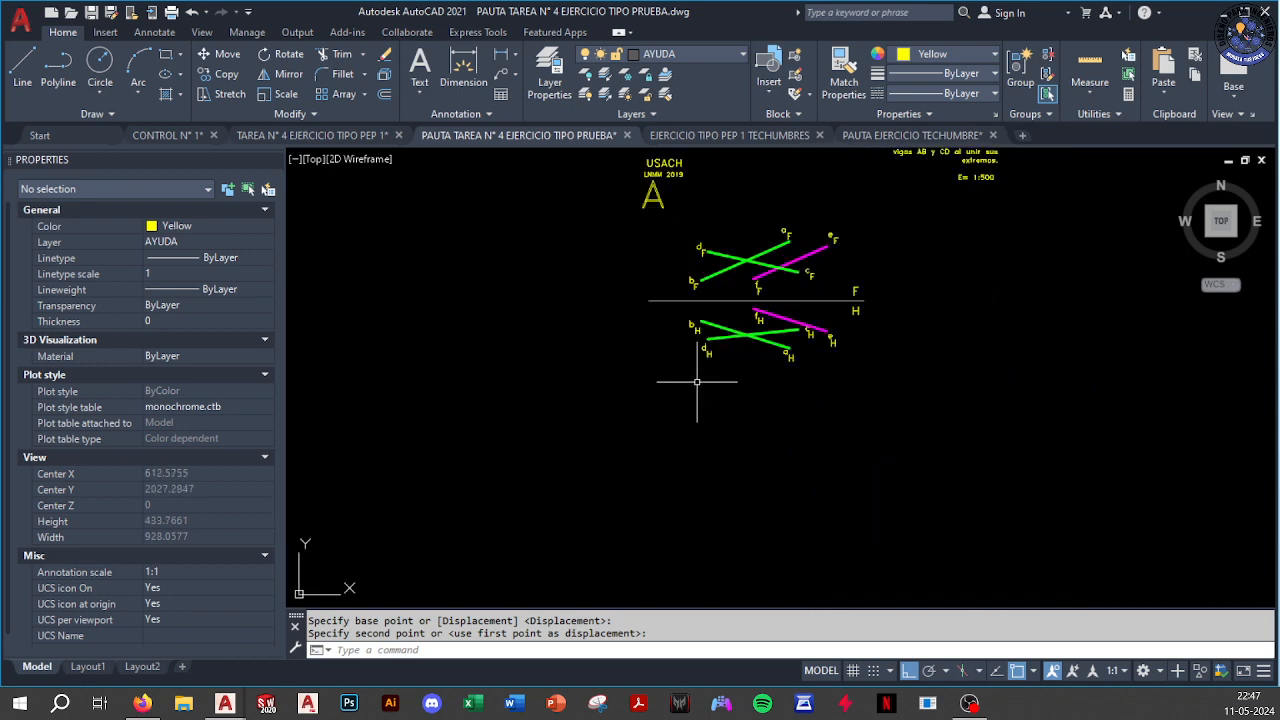
pyautogui.moveTo(727, 297); pyautogui.dragTo(684, 380, button='middle')
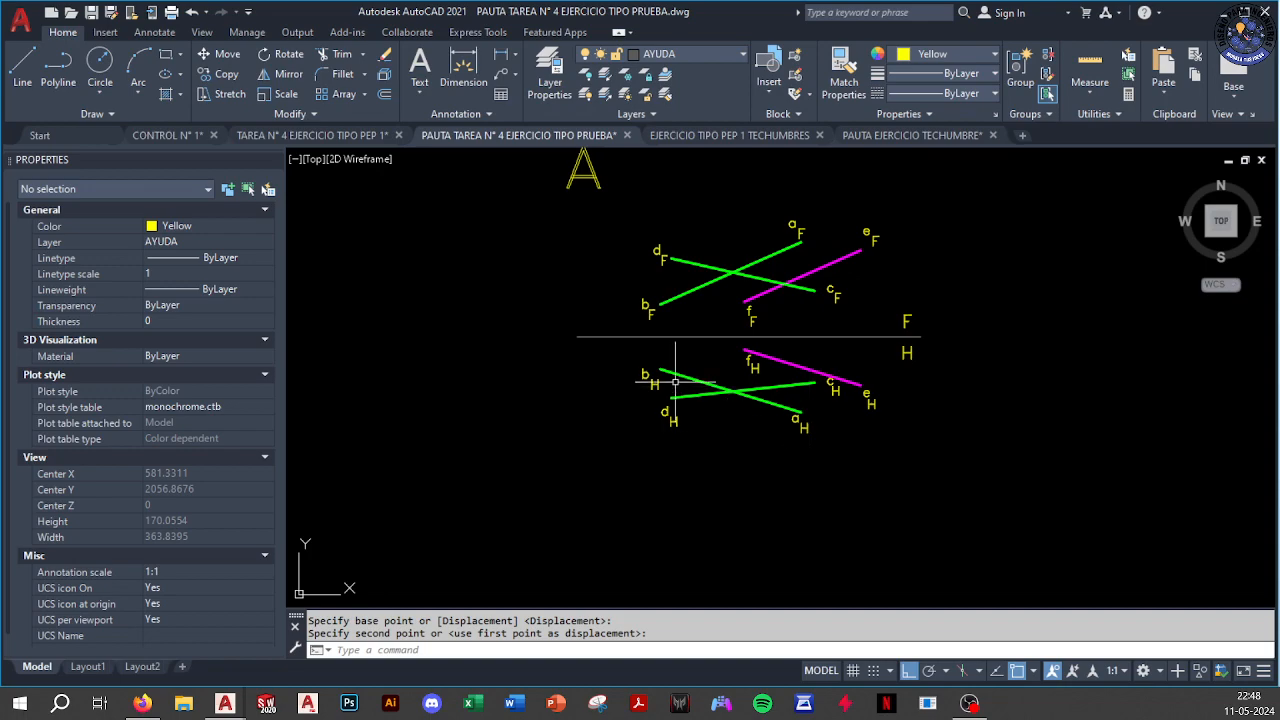
# Inspect the solved sheet's auxiliary view A, selecting the H-A fold line and beam AB in the H view to compare their directions
pyautogui.scroll(-5, 676, 382)
pyautogui.moveTo(676, 382); pyautogui.dragTo(680, 297, button='middle')
pyautogui.scroll(6, 686, 429)
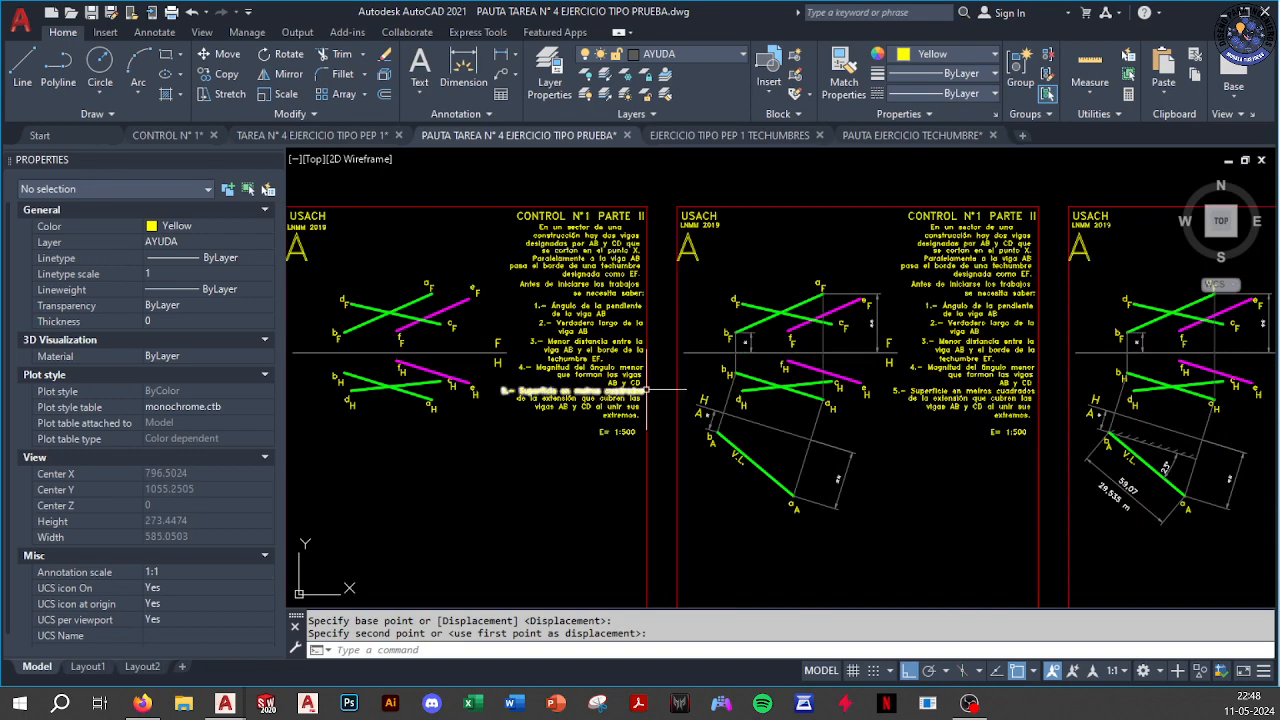
pyautogui.scroll(4, 646, 390)
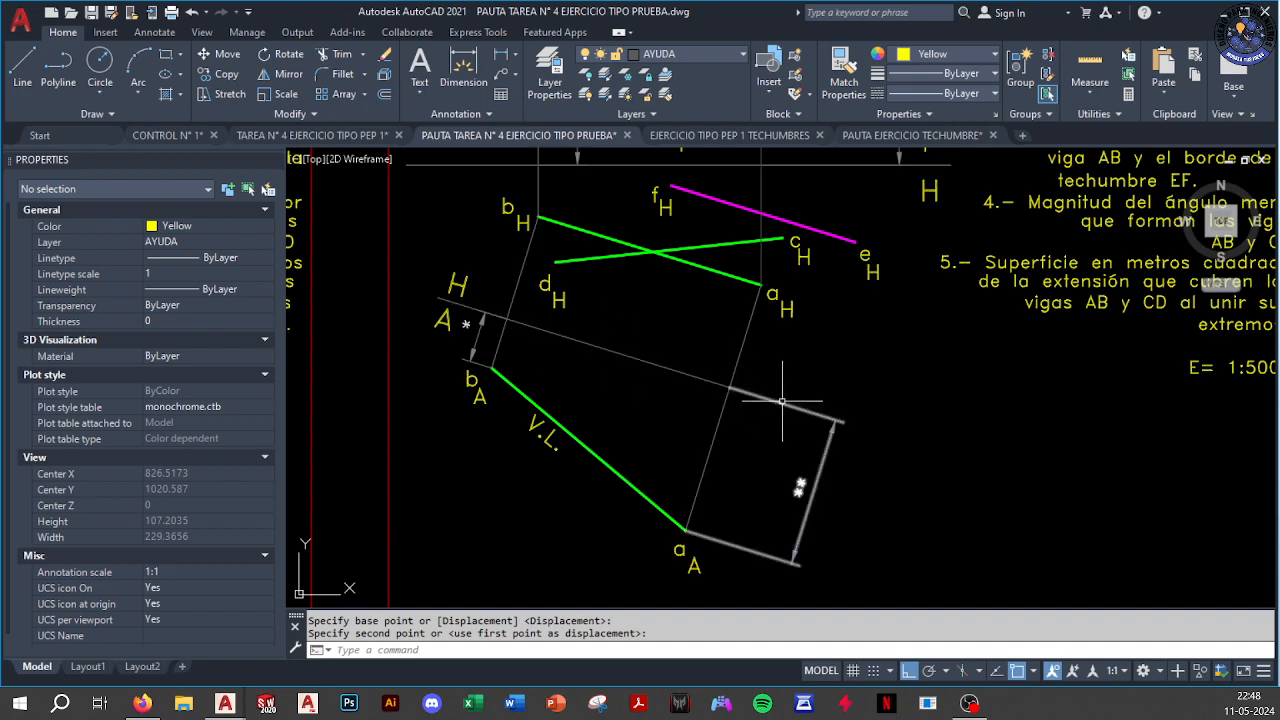
pyautogui.scroll(-10, 740, 380)
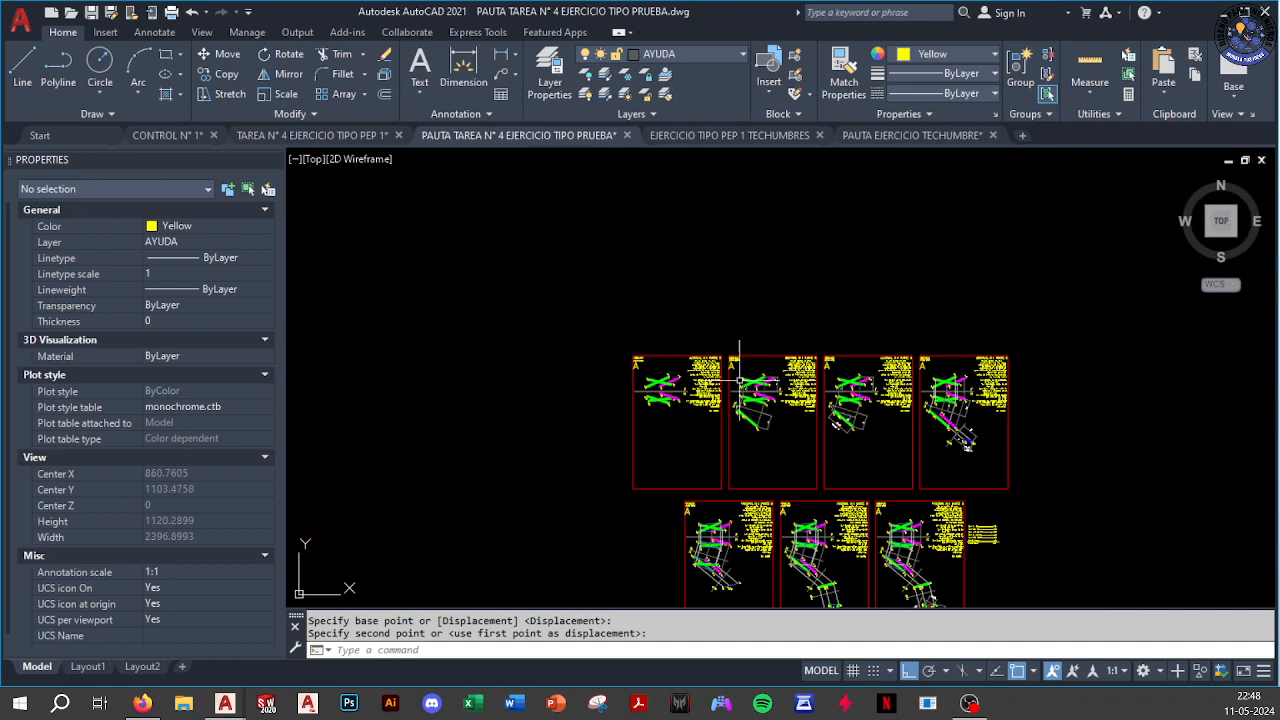
pyautogui.scroll(11, 760, 405)
pyautogui.click(731, 426)
pyautogui.click(637, 516)
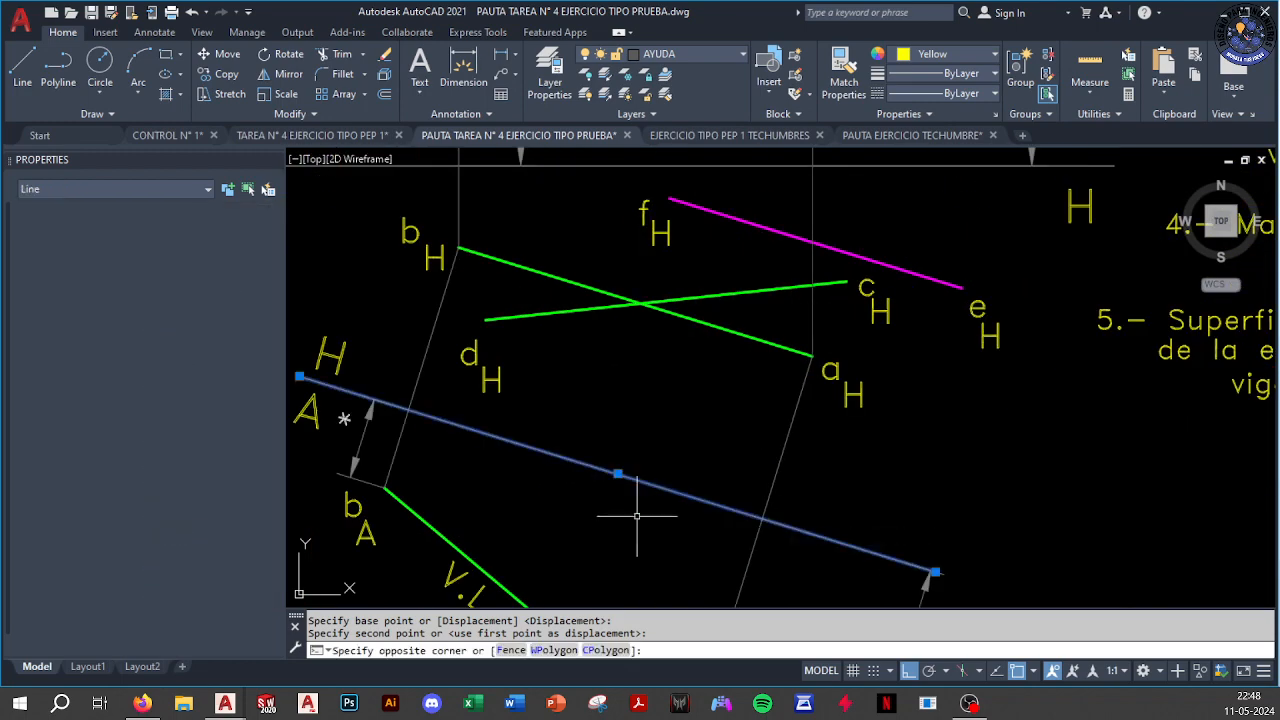
pyautogui.click(757, 345)
pyautogui.scroll(-4, 757, 347)
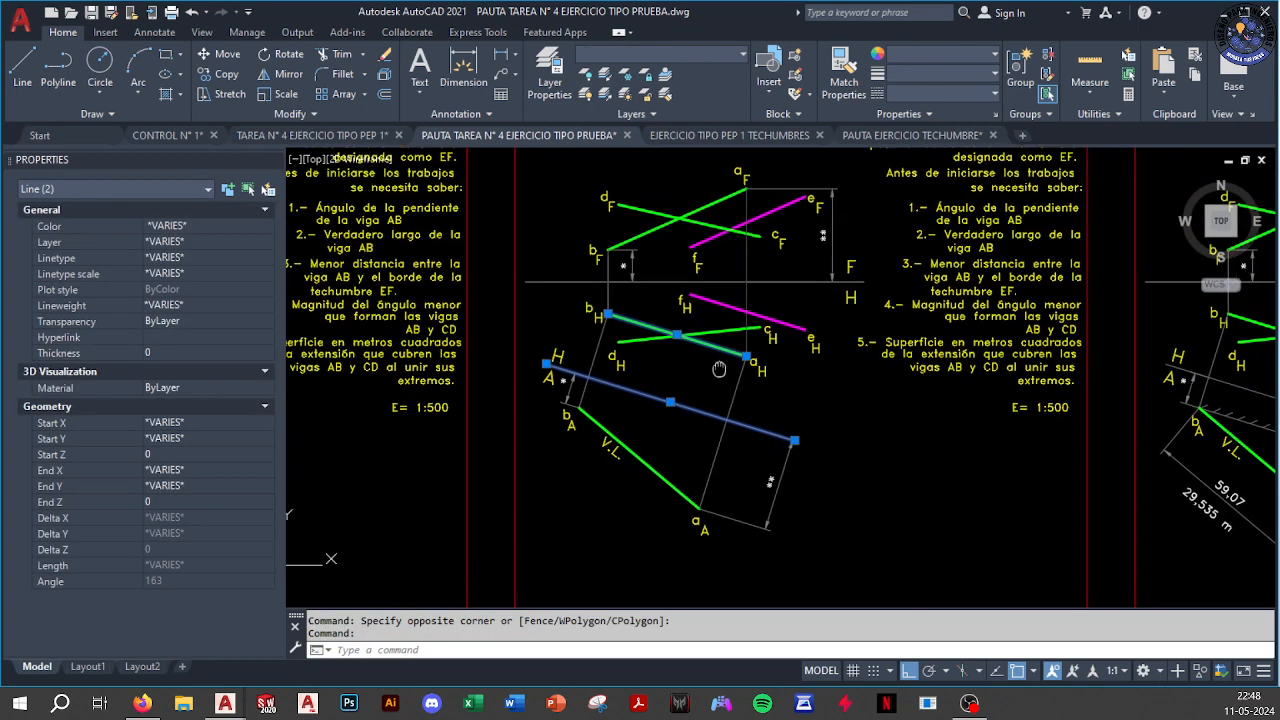
pyautogui.scroll(3, 696, 316)
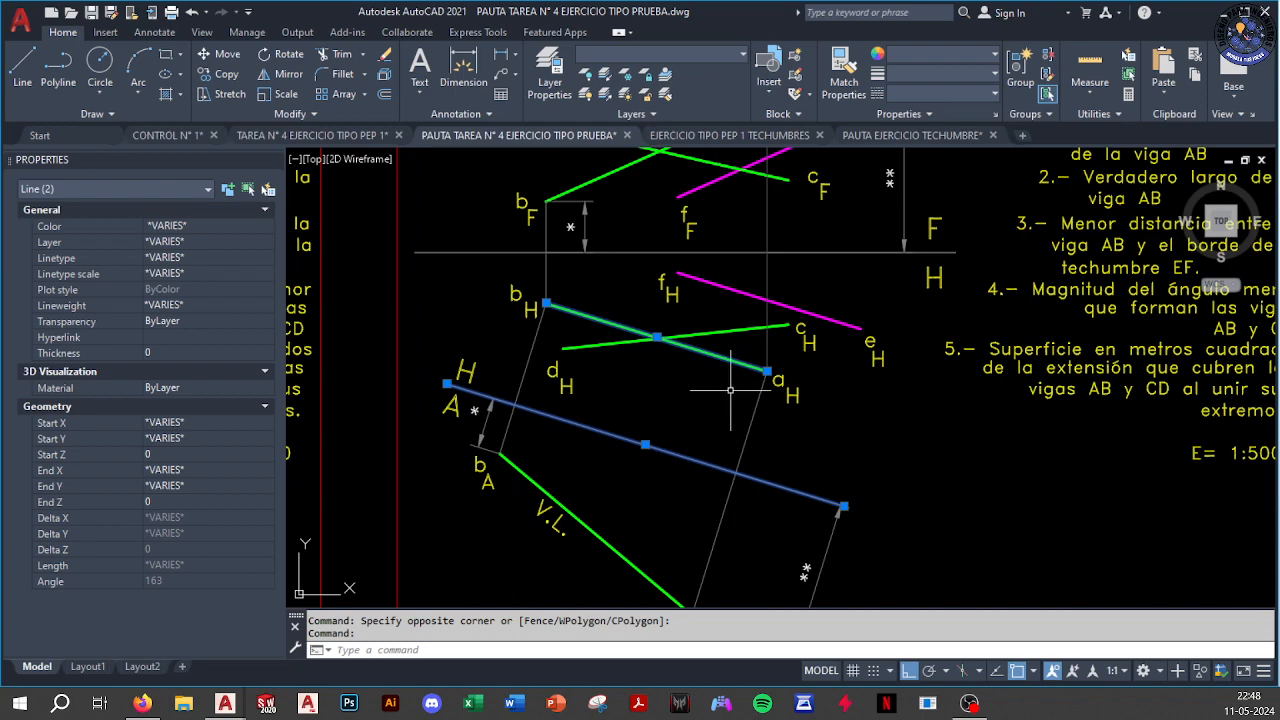
# Offset beam AB in the working copy's H view by 30 to the side below it
pyautogui.scroll(-10, 726, 362)
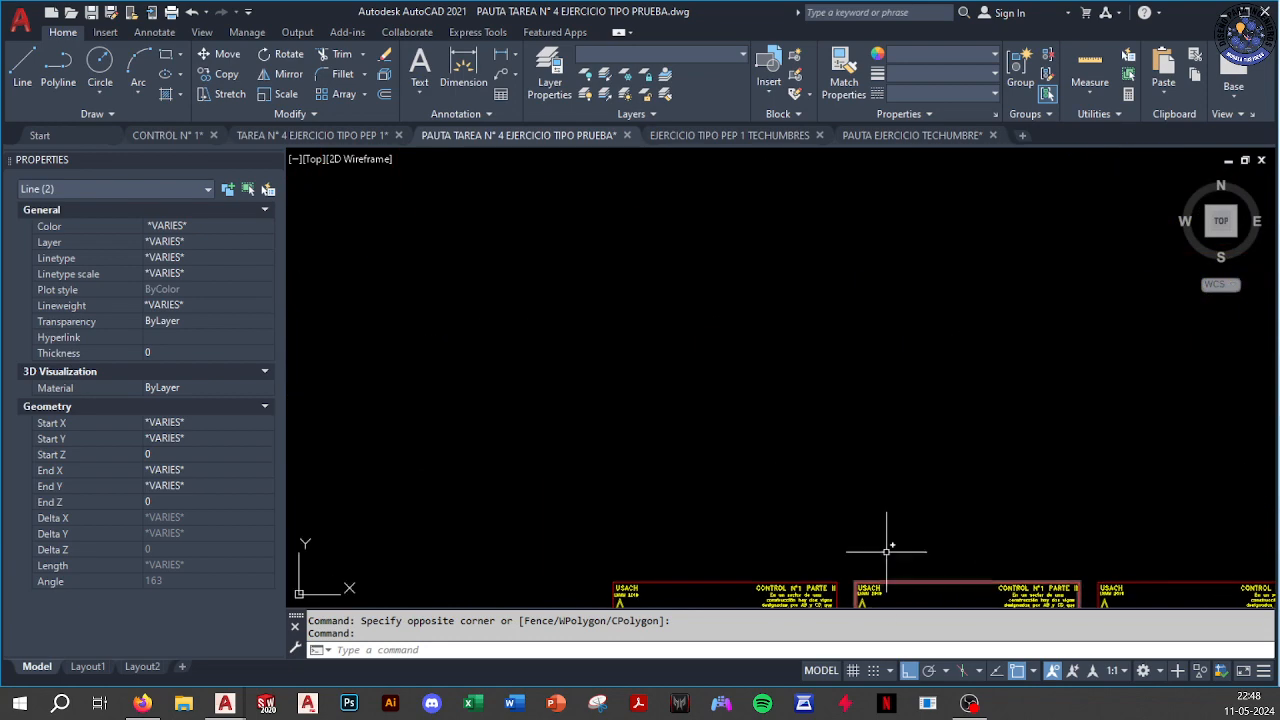
pyautogui.scroll(10, 806, 290)
pyautogui.click(815, 431)
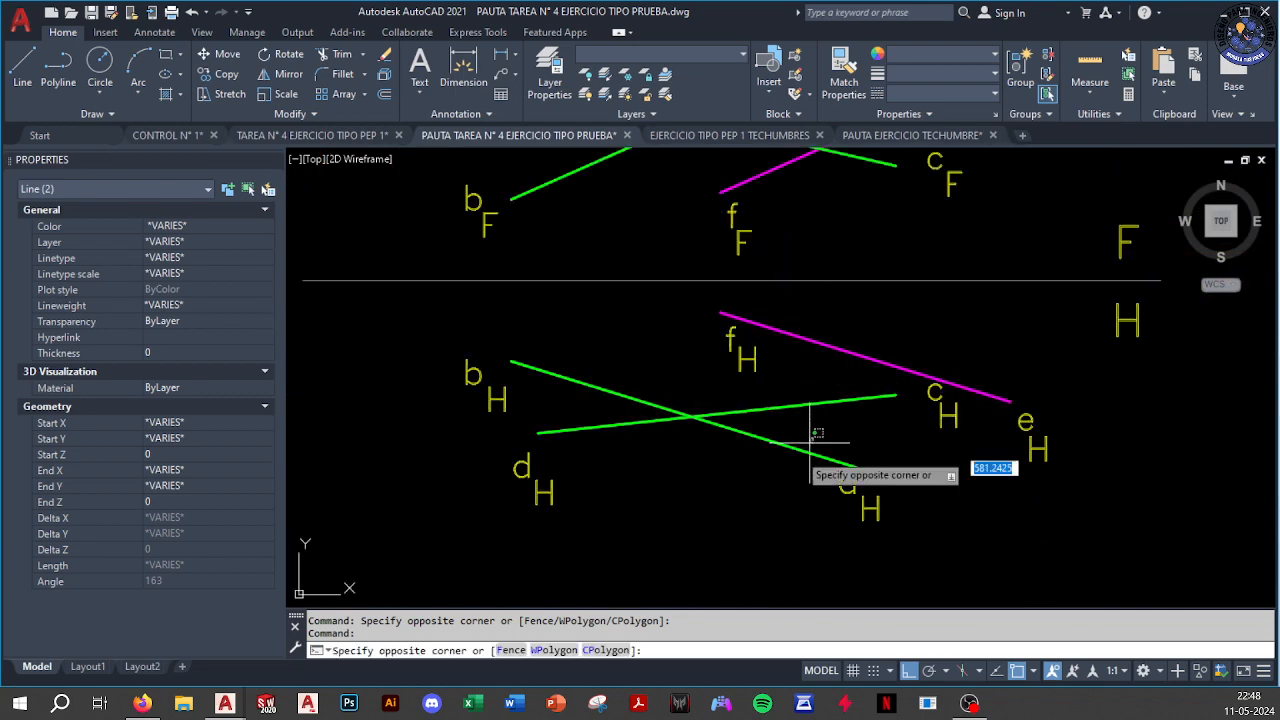
pyautogui.click(797, 466)
pyautogui.click(384, 94)
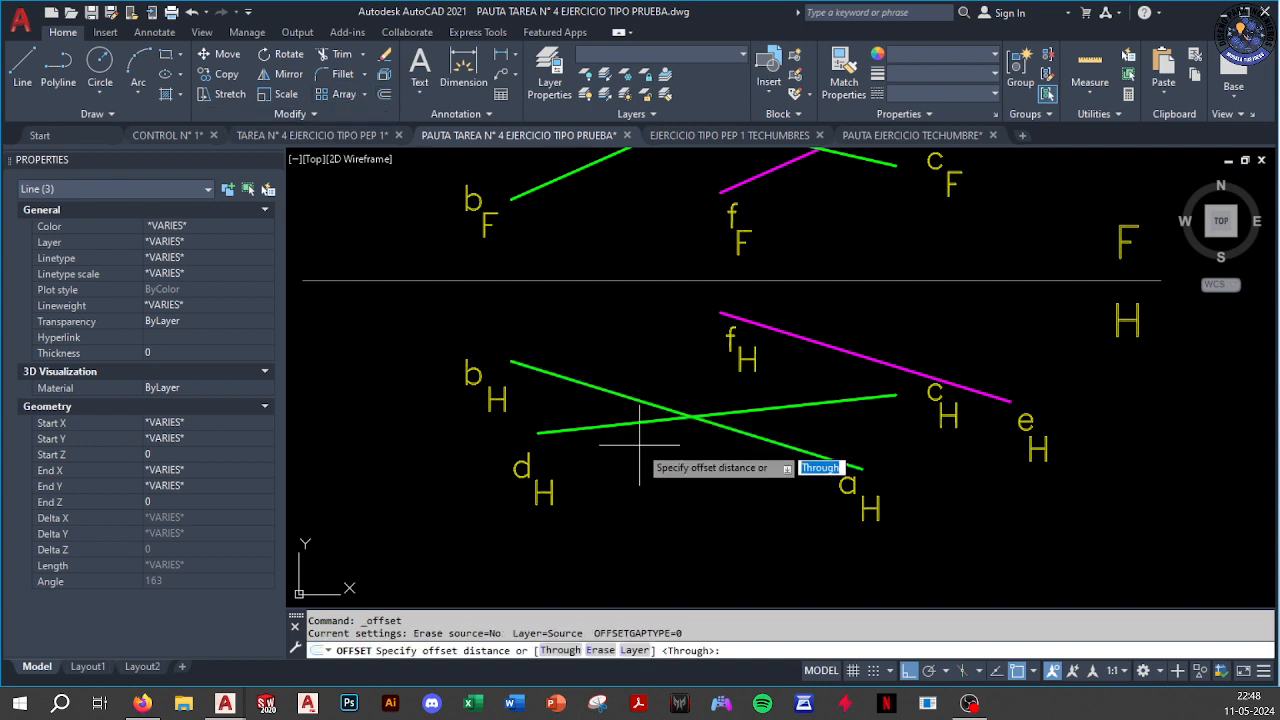
pyautogui.scroll(-2, 641, 437)
pyautogui.moveTo(641, 437); pyautogui.dragTo(618, 315, button='middle')
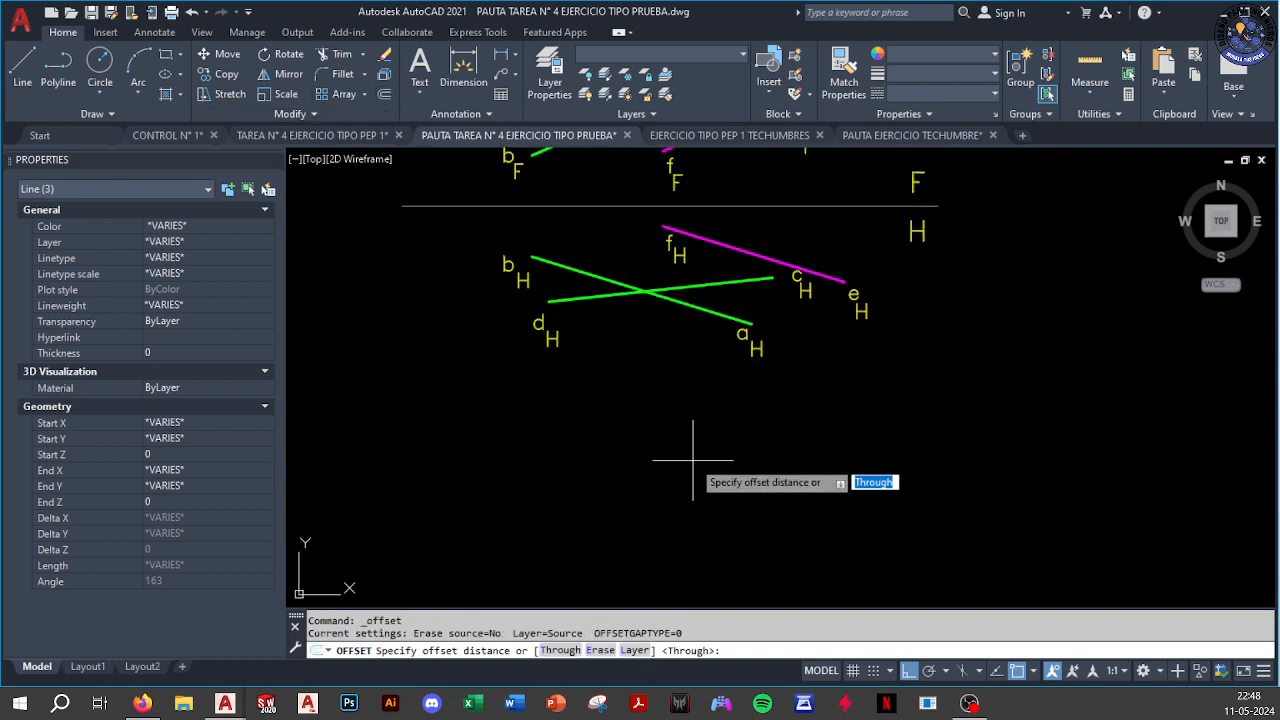
pyautogui.write('30')
pyautogui.press('Return')
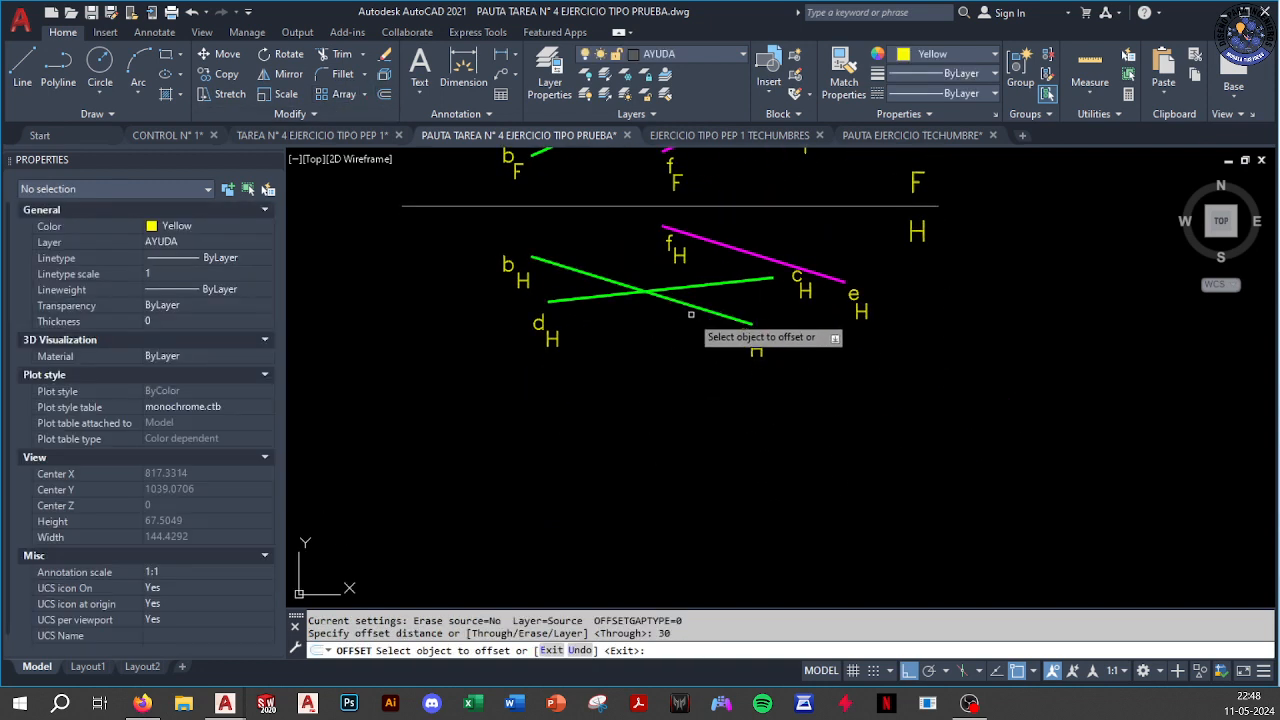
pyautogui.click(690, 314)
pyautogui.click(672, 410)
pyautogui.press('Escape')
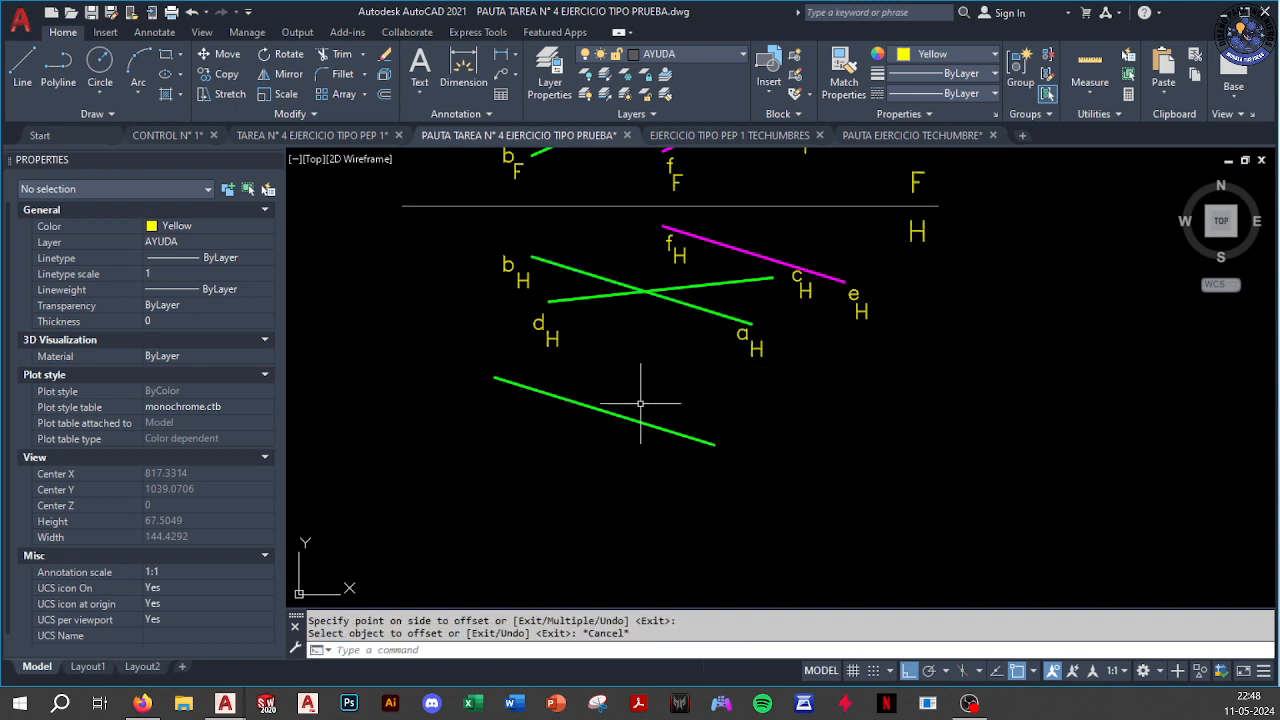
pyautogui.press('Escape')
pyautogui.press('Escape')
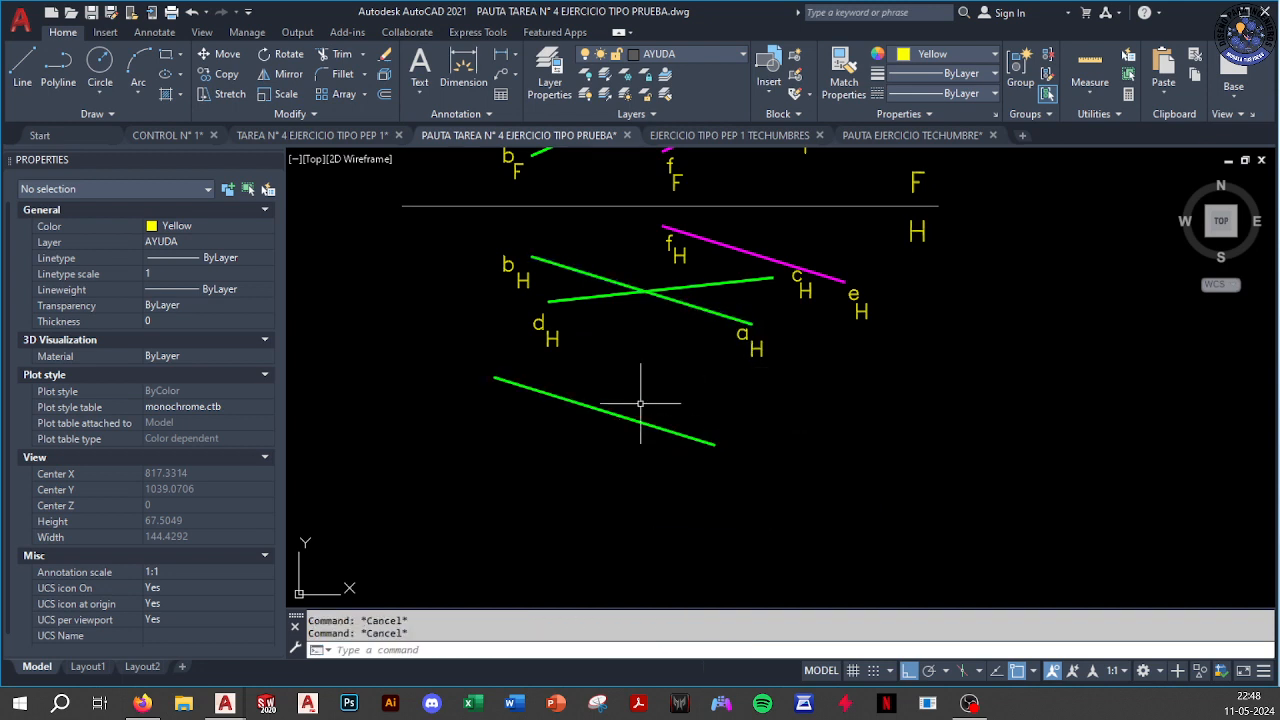
# Match the properties of the F-H fold line onto the offset line below beam AB
pyautogui.write('ma')
pyautogui.press('Return')
pyautogui.click(689, 430)
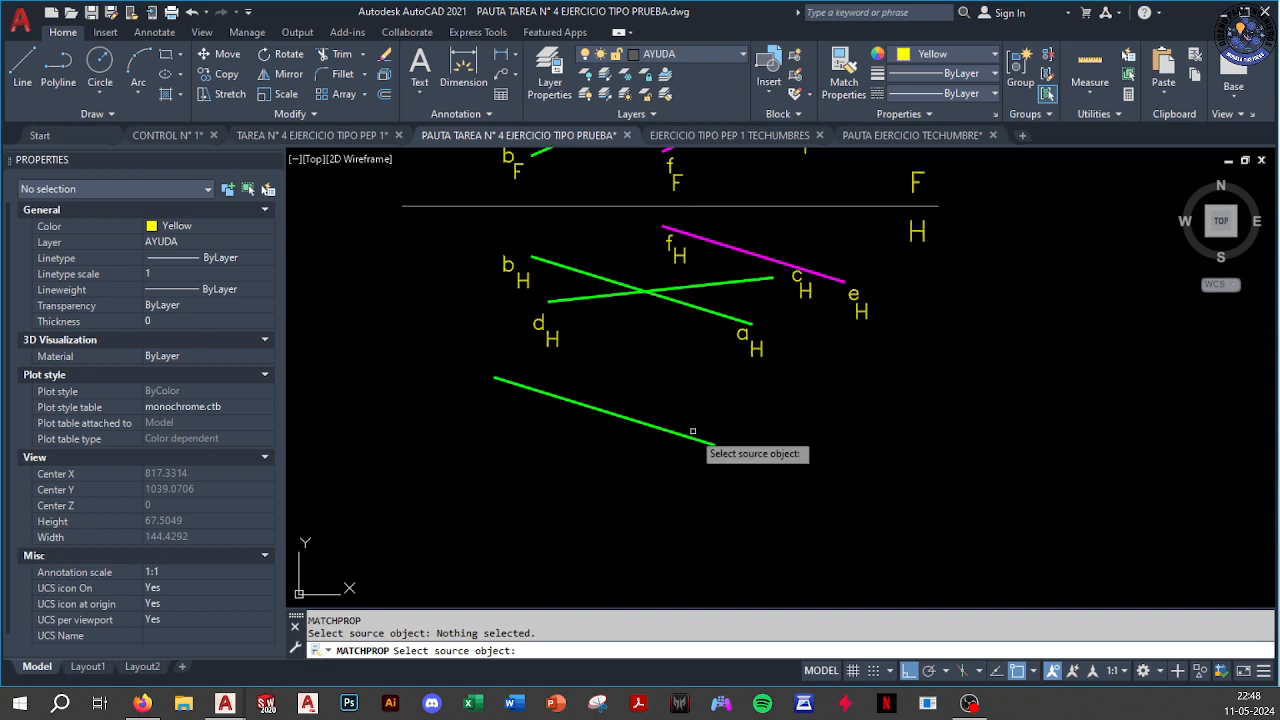
pyautogui.click(731, 207)
pyautogui.click(691, 371)
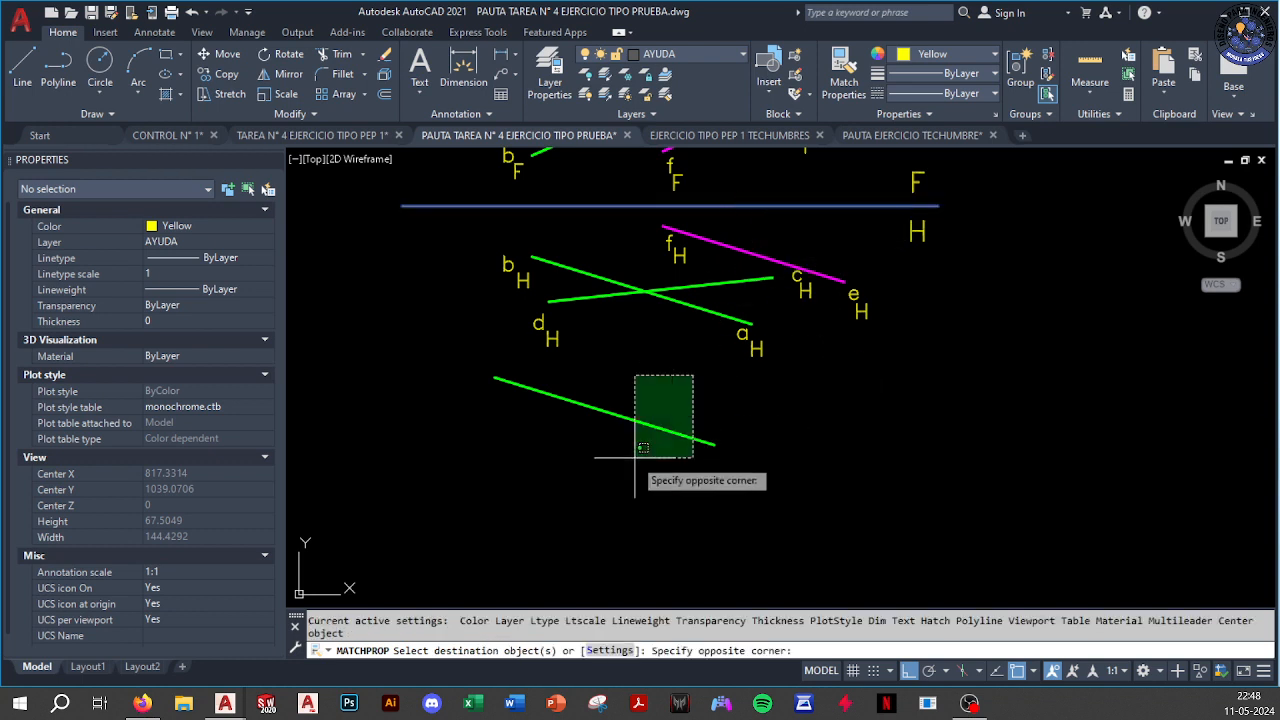
pyautogui.click(598, 458)
pyautogui.press('Escape')
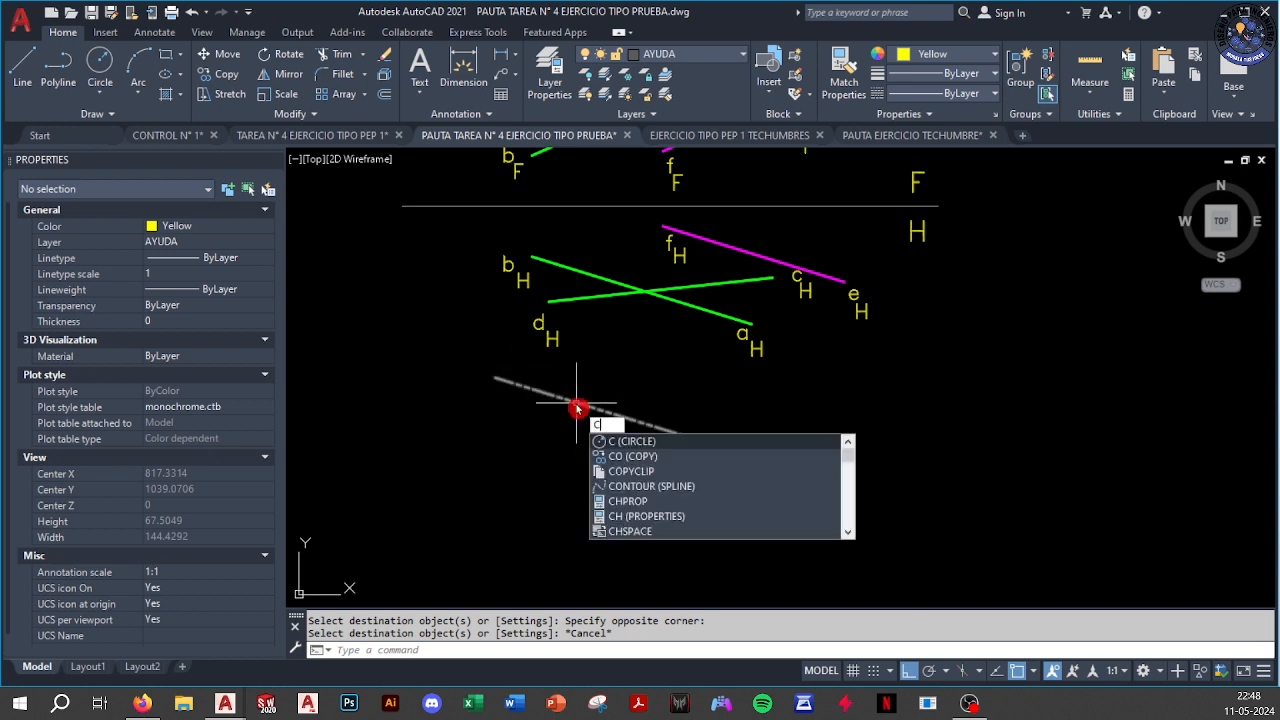
# Draw a construction circle of about 76 radius centred on the midpoint of the line parallel to beam AB
pyautogui.press('Return')
pyautogui.click(604, 410)
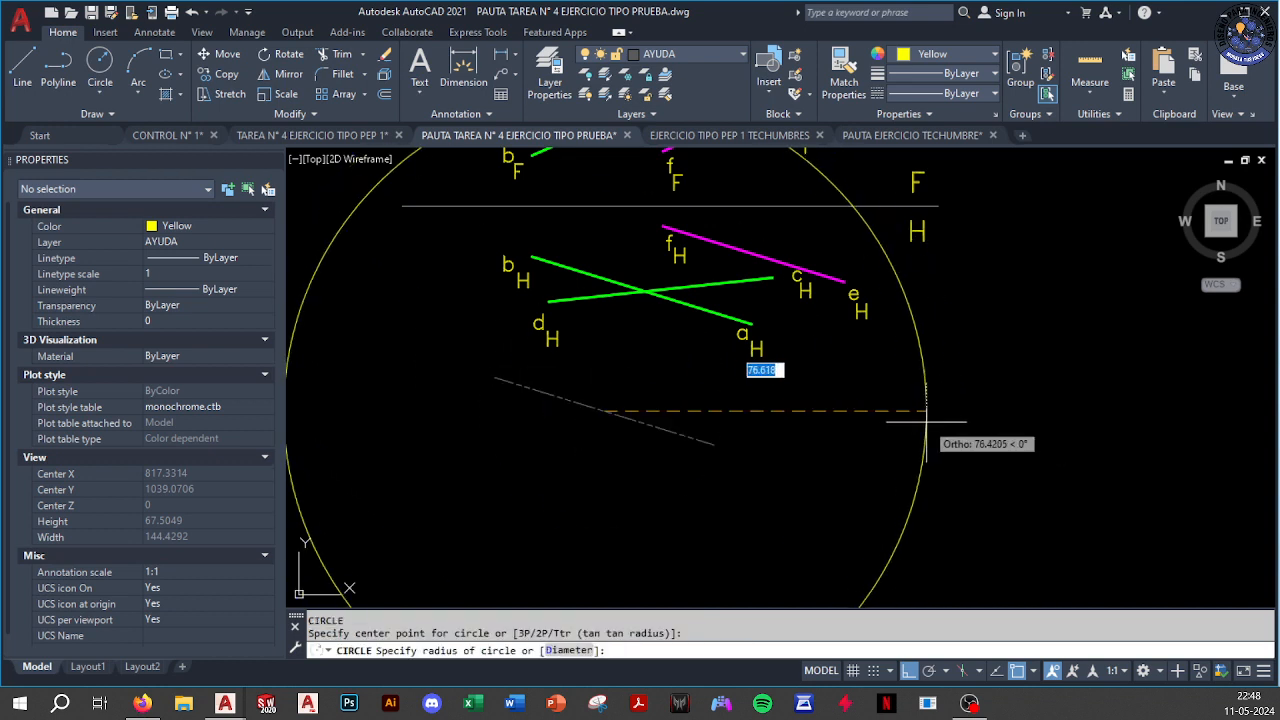
pyautogui.click(918, 463)
pyautogui.press('Escape')
# Extend both ends of the line parallel to beam AB to the construction circle, and erase the circle
pyautogui.write('cx')
pyautogui.press('Return')
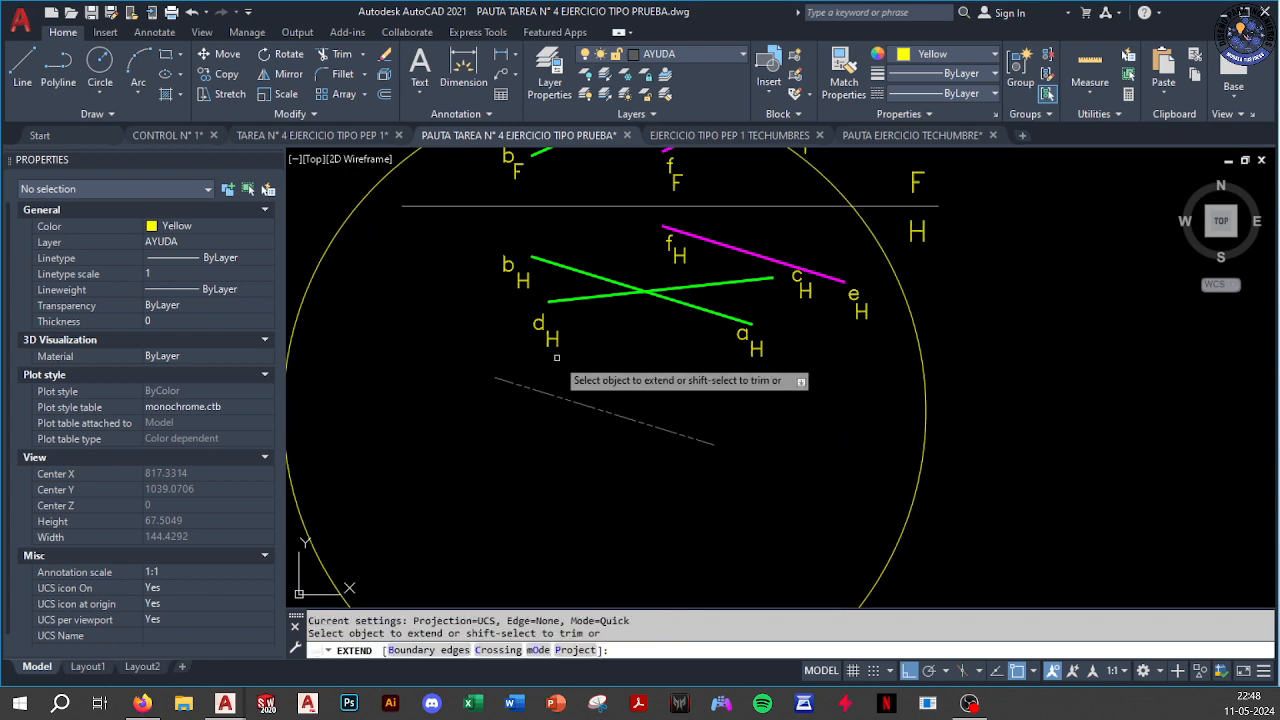
pyautogui.click(509, 363)
pyautogui.click(690, 460)
pyautogui.press('Return')
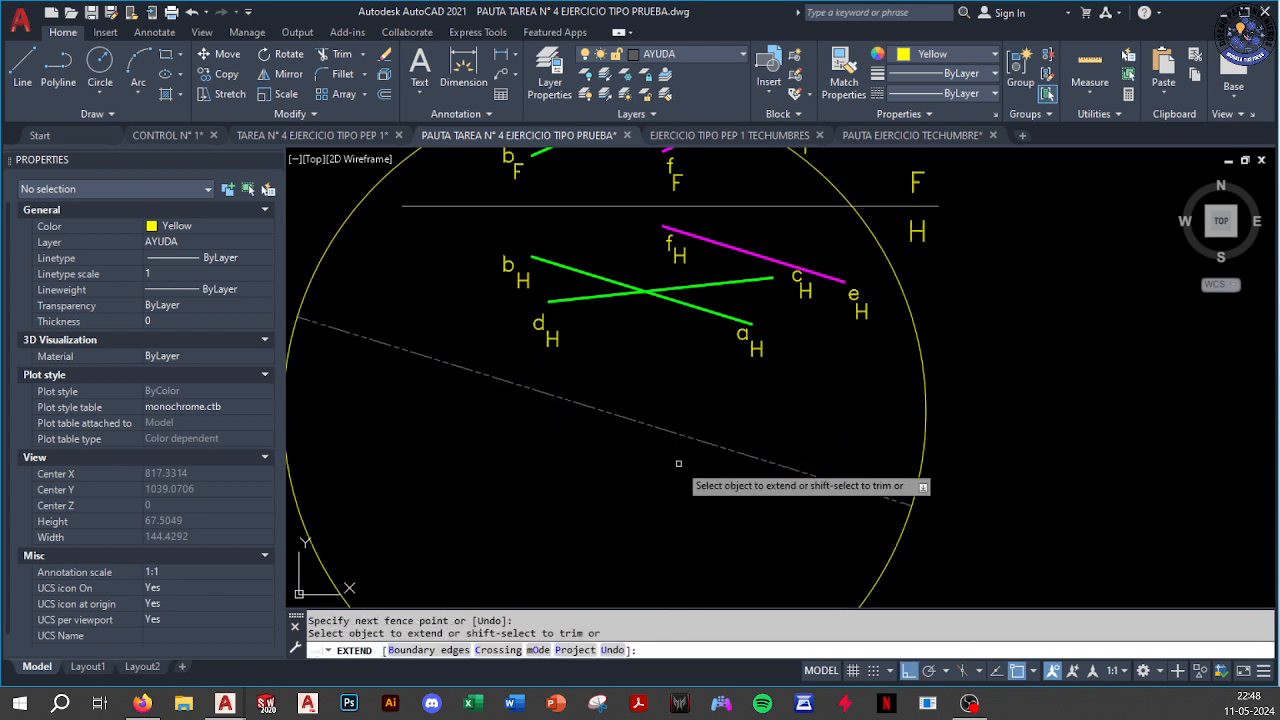
pyautogui.press('Escape')
pyautogui.click(918, 408)
pyautogui.press('Return')
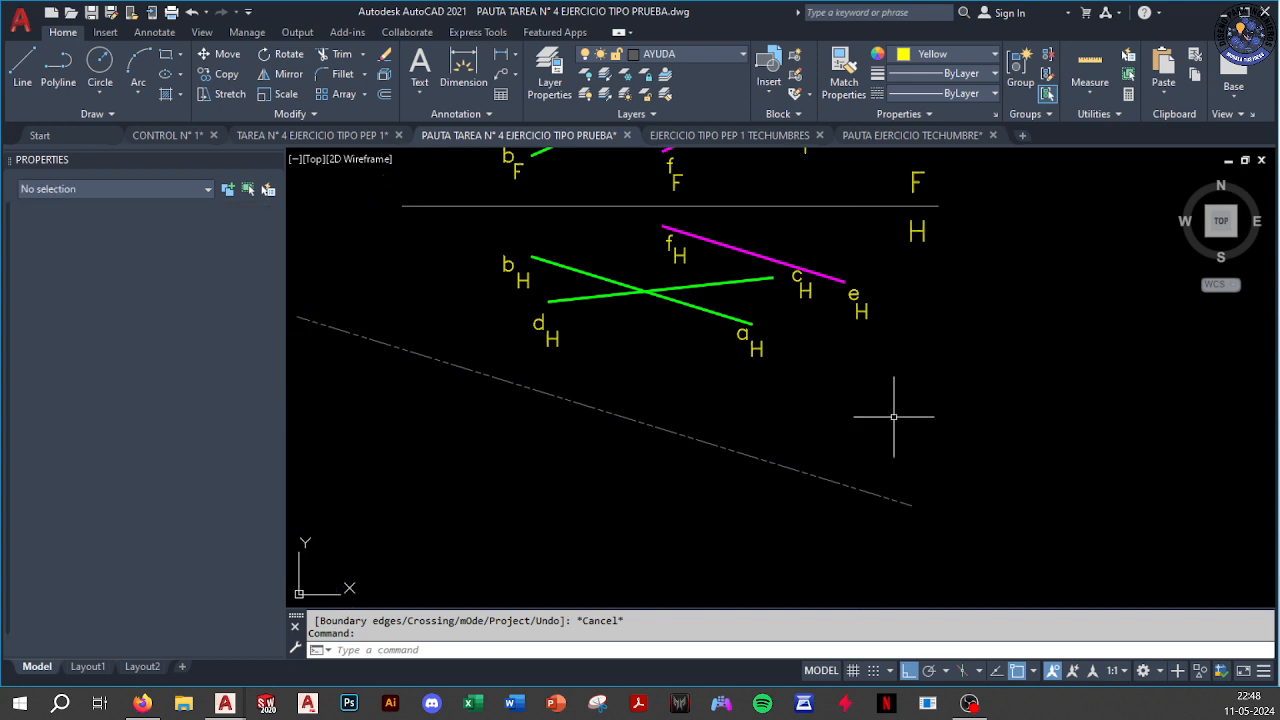
pyautogui.moveTo(714, 400); pyautogui.dragTo(731, 397, button='middle')
pyautogui.moveTo(643, 338)
pyautogui.mouseDown(button='middle')
pyautogui.moveTo(665, 360)
pyautogui.moveTo(663, 449)
pyautogui.mouseUp(button='middle')
pyautogui.write('pl')
pyautogui.press('Return')
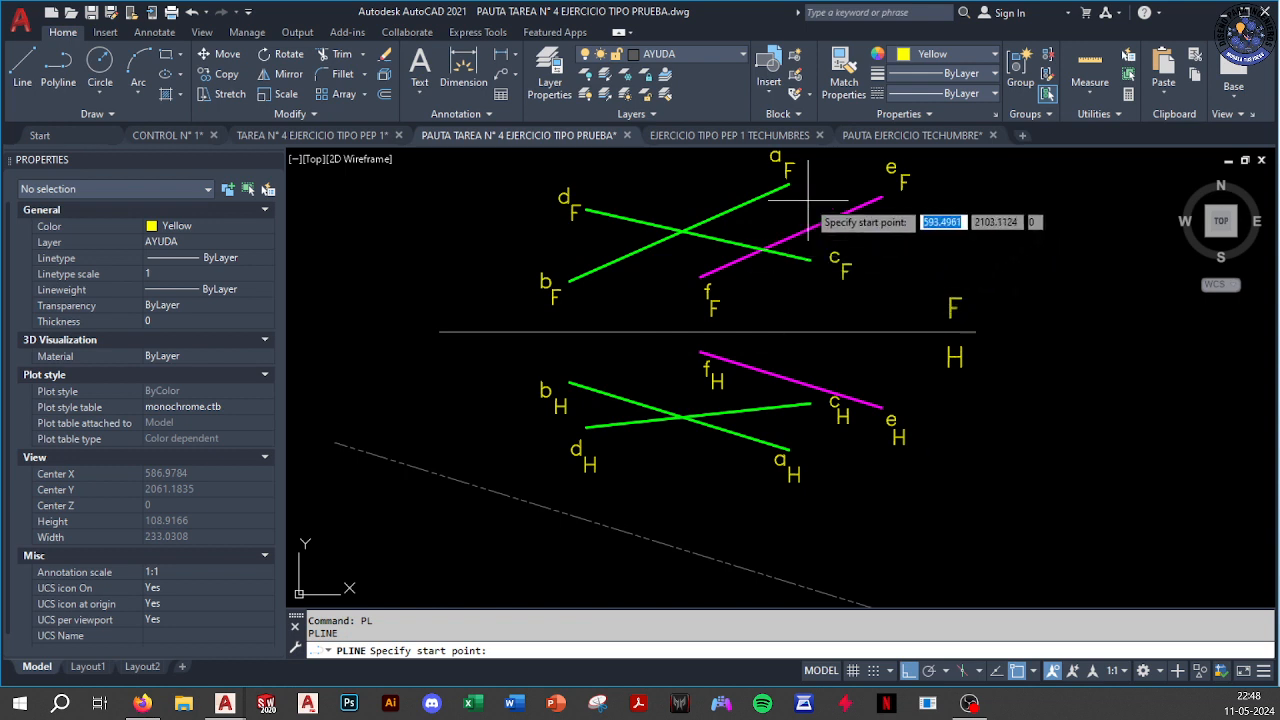
pyautogui.moveTo(771, 257); pyautogui.dragTo(669, 221, button='middle')
pyautogui.press('Escape')
pyautogui.click(823, 243)
pyautogui.press('Escape')
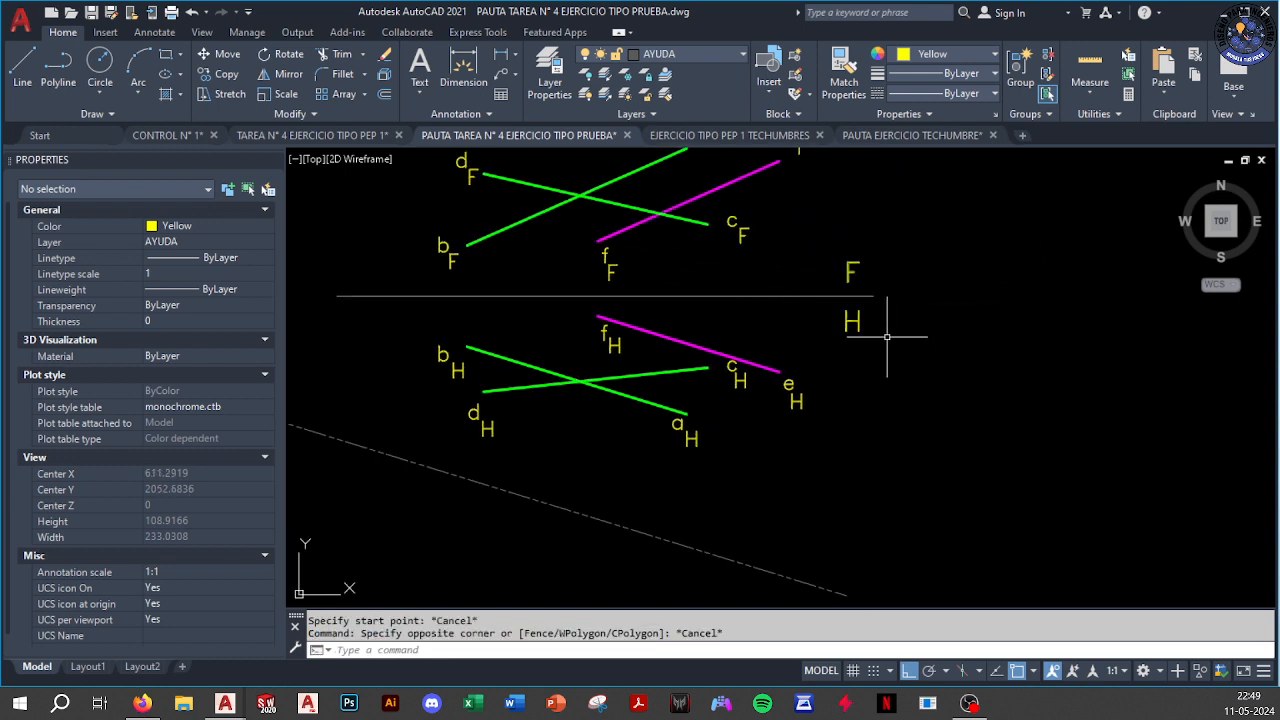
pyautogui.write('ma')
pyautogui.press('Return')
pyautogui.click(730, 556)
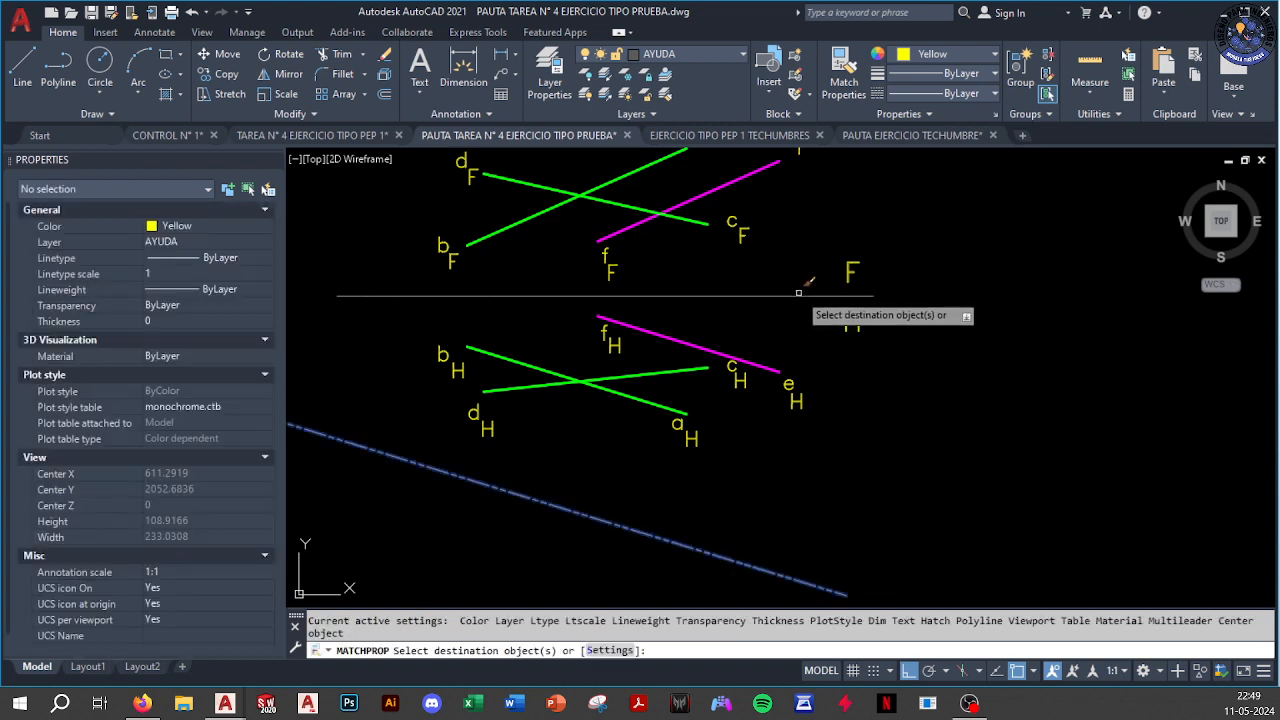
pyautogui.press('Escape')
# Erase one of the two overlapping lines that lie on the F-H fold line
pyautogui.click(805, 270)
pyautogui.click(784, 306)
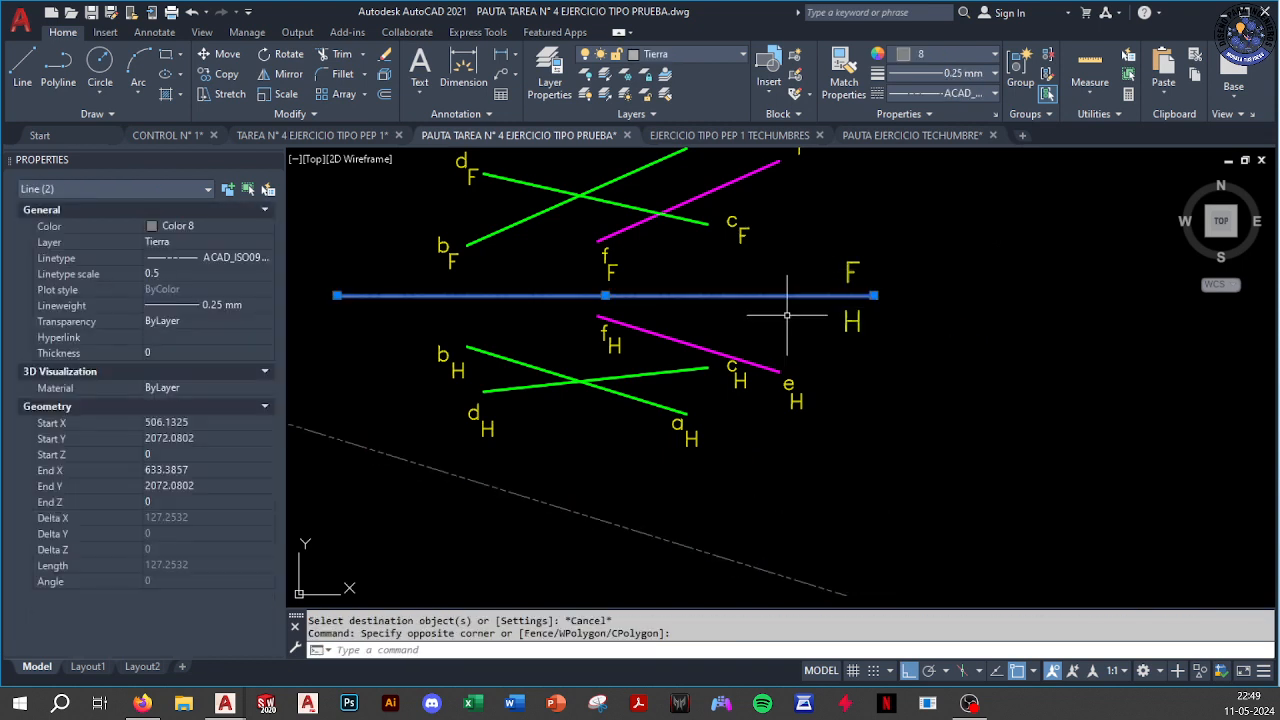
pyautogui.press('Escape')
pyautogui.click(778, 296)
pyautogui.write('e')
pyautogui.press('Return')
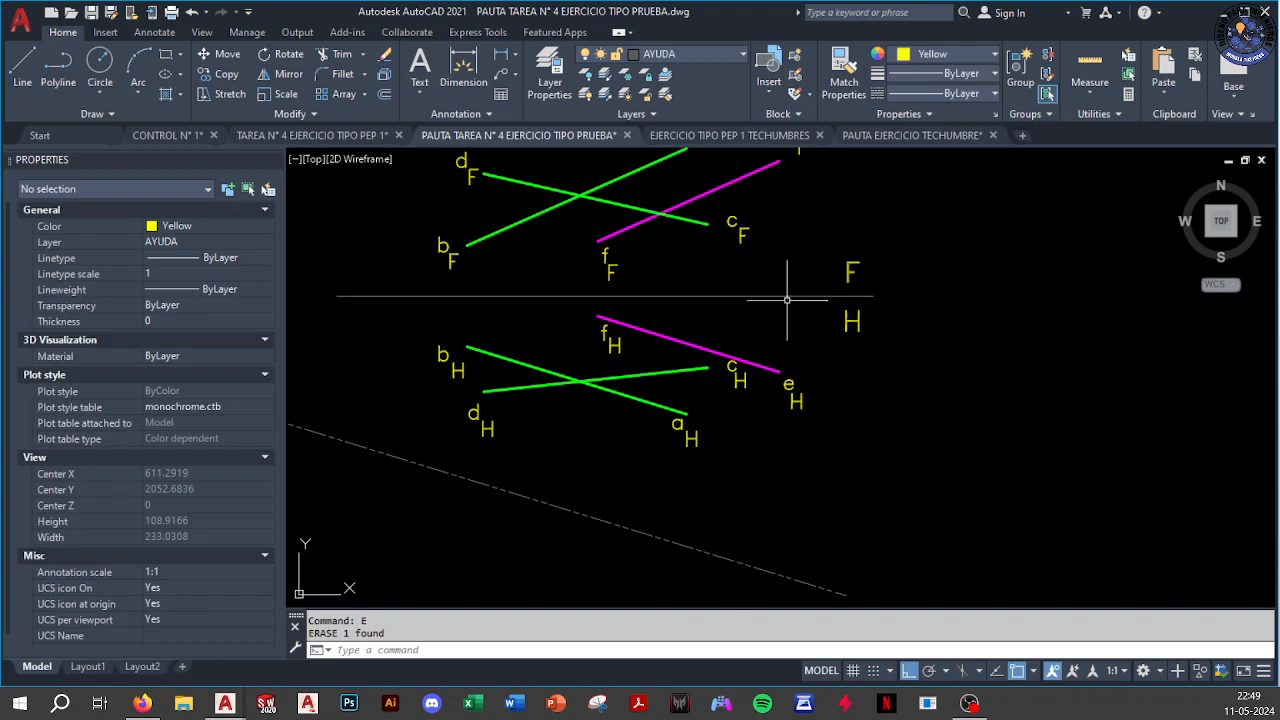
# Try to erase the remaining line at the F-H fold
pyautogui.click(789, 291)
pyautogui.click(766, 287)
pyautogui.press('Escape')
pyautogui.click(784, 293)
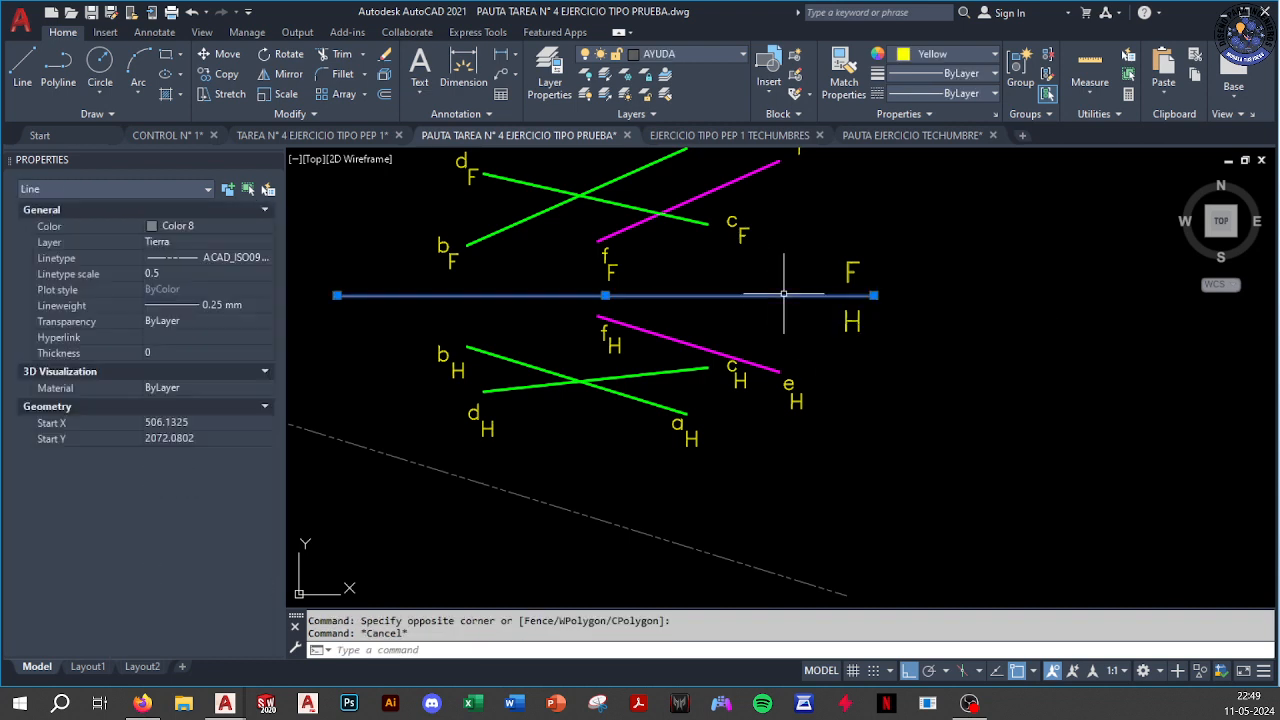
pyautogui.write('e')
pyautogui.press('Return')
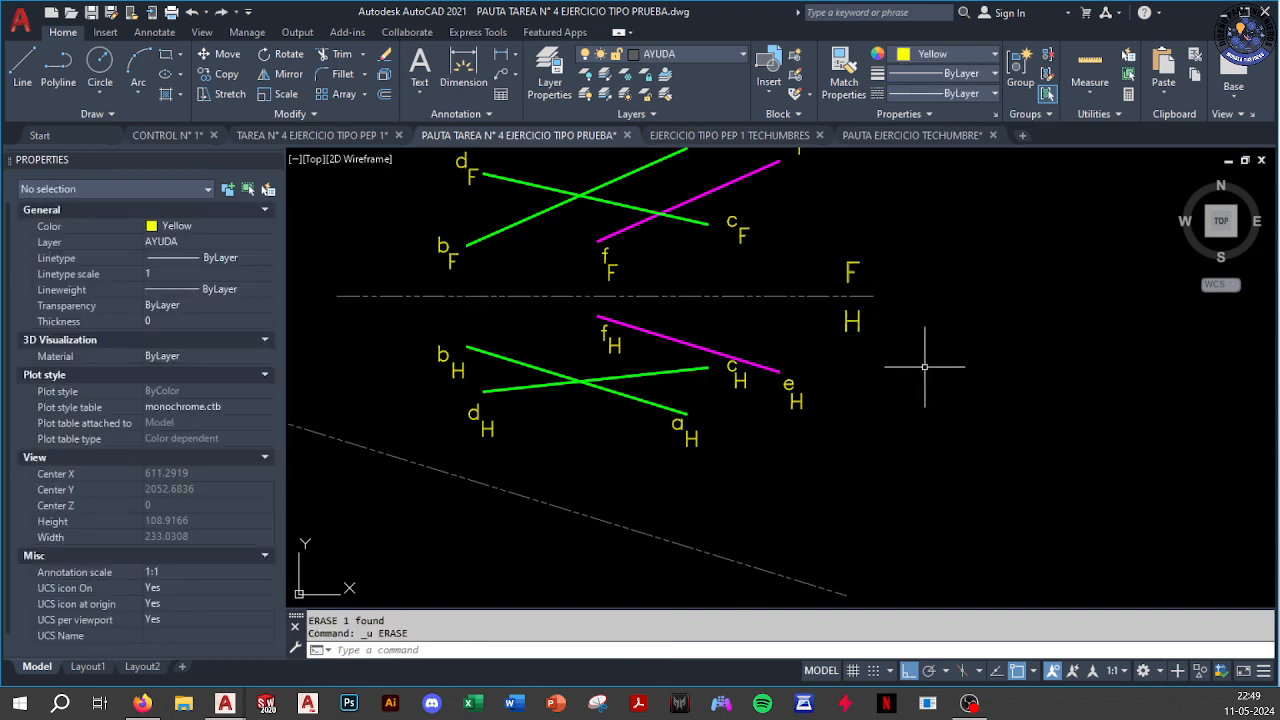
# Copy the F and H fold-line labels and paste them beside the lower end of the inclined auxiliary fold line
pyautogui.click(836, 248)
pyautogui.click(883, 358)
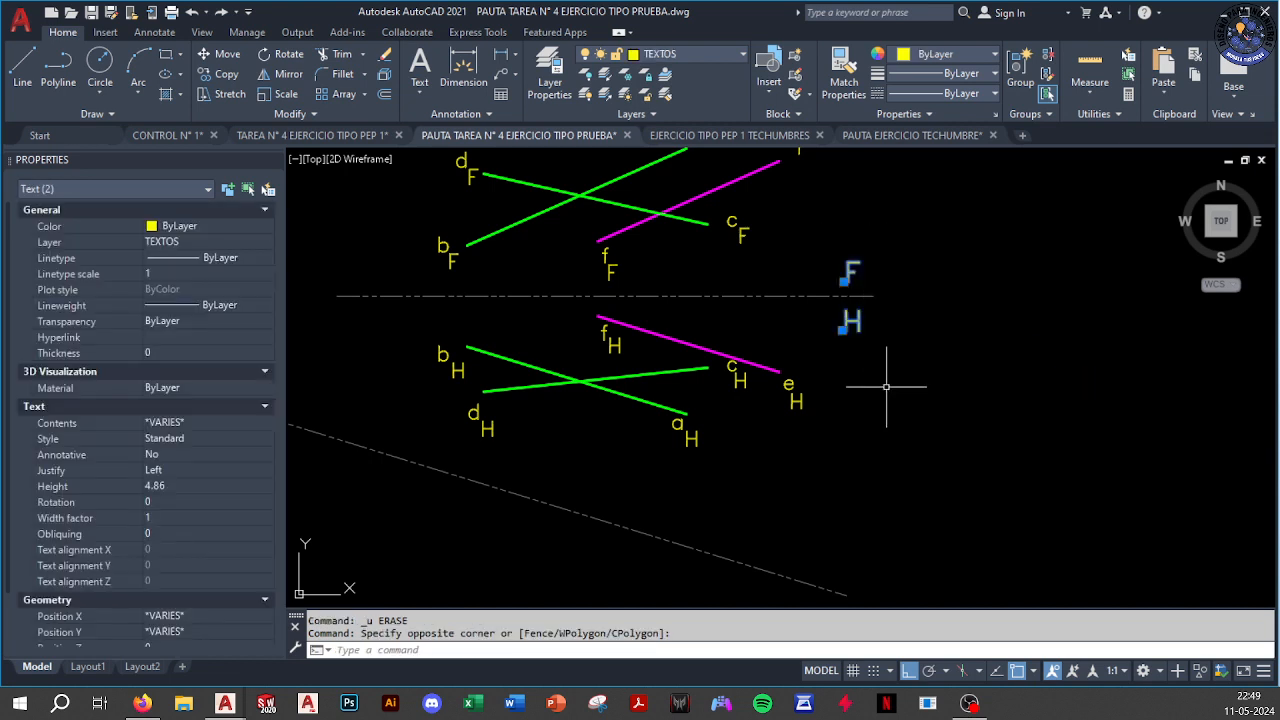
pyautogui.hotkey('ctrl', 'c')
pyautogui.moveTo(898, 416); pyautogui.dragTo(873, 219, button='middle')
pyautogui.hotkey('ctrl', 'v')
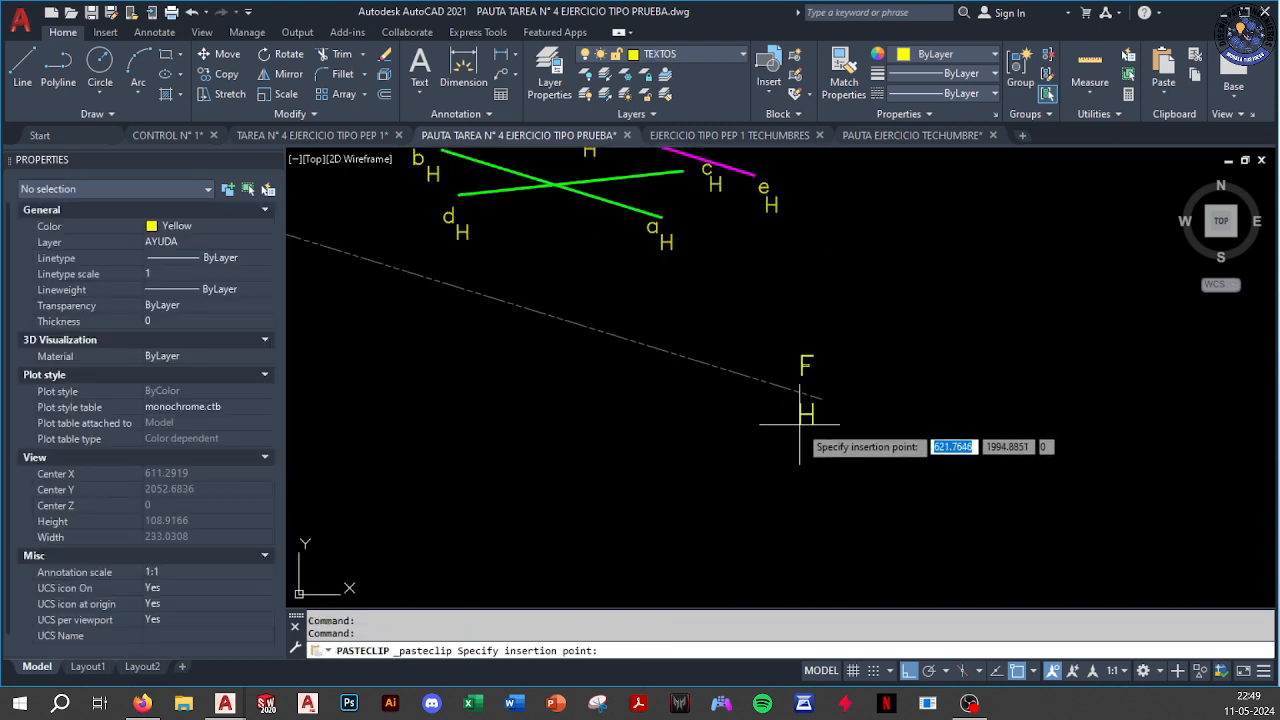
pyautogui.press('Escape')
# Relabel the auxiliary fold line with H above it and A below it
pyautogui.click(805, 368)
pyautogui.doubleClick(805, 368)
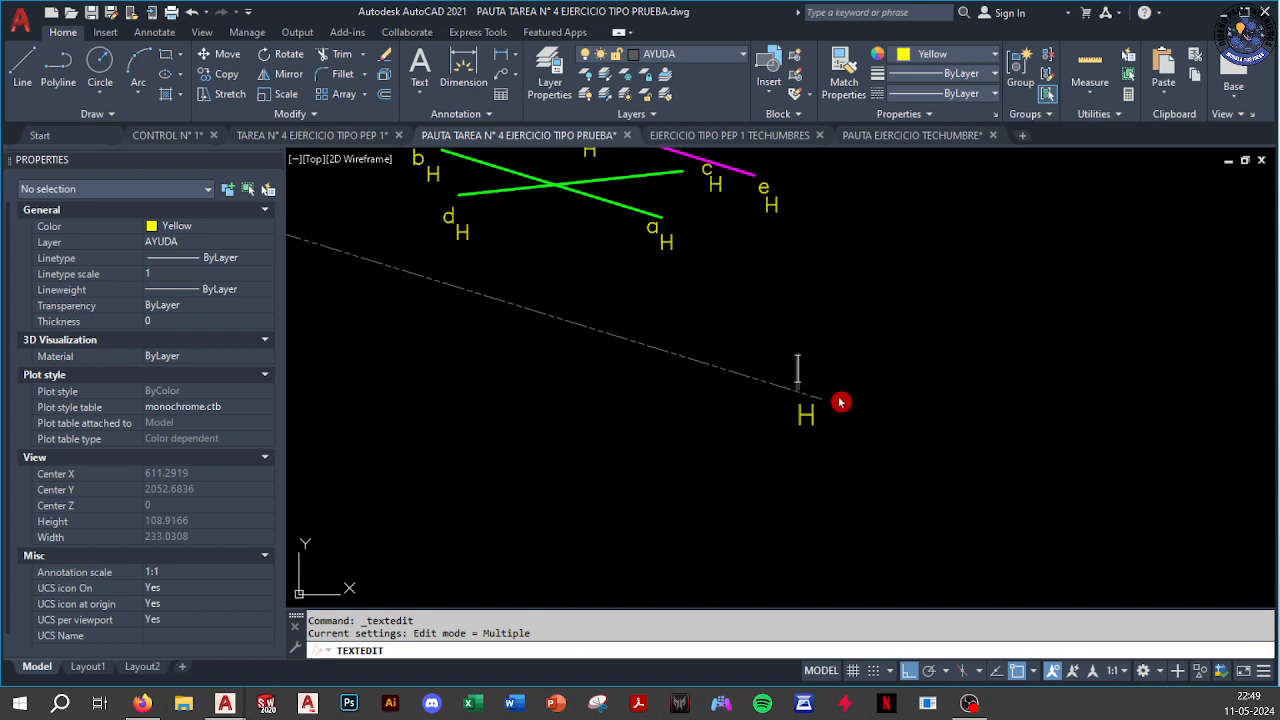
pyautogui.click(838, 401)
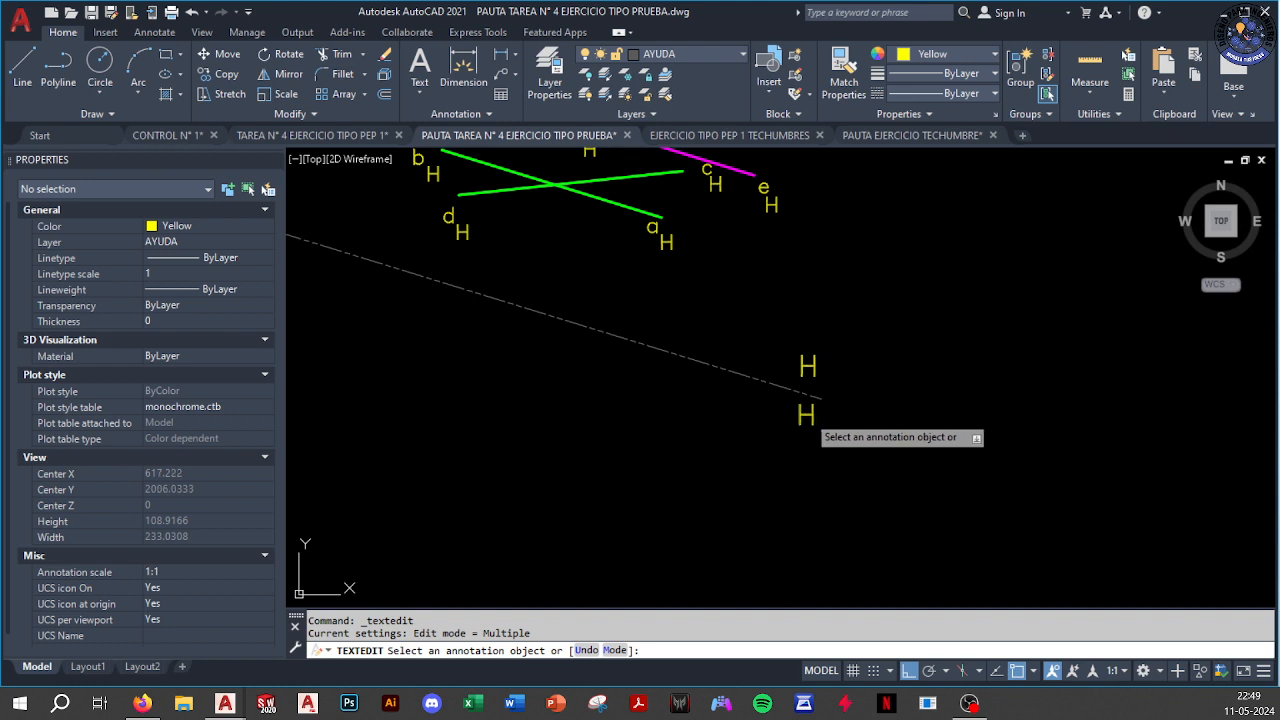
pyautogui.click(807, 418)
pyautogui.click(880, 424)
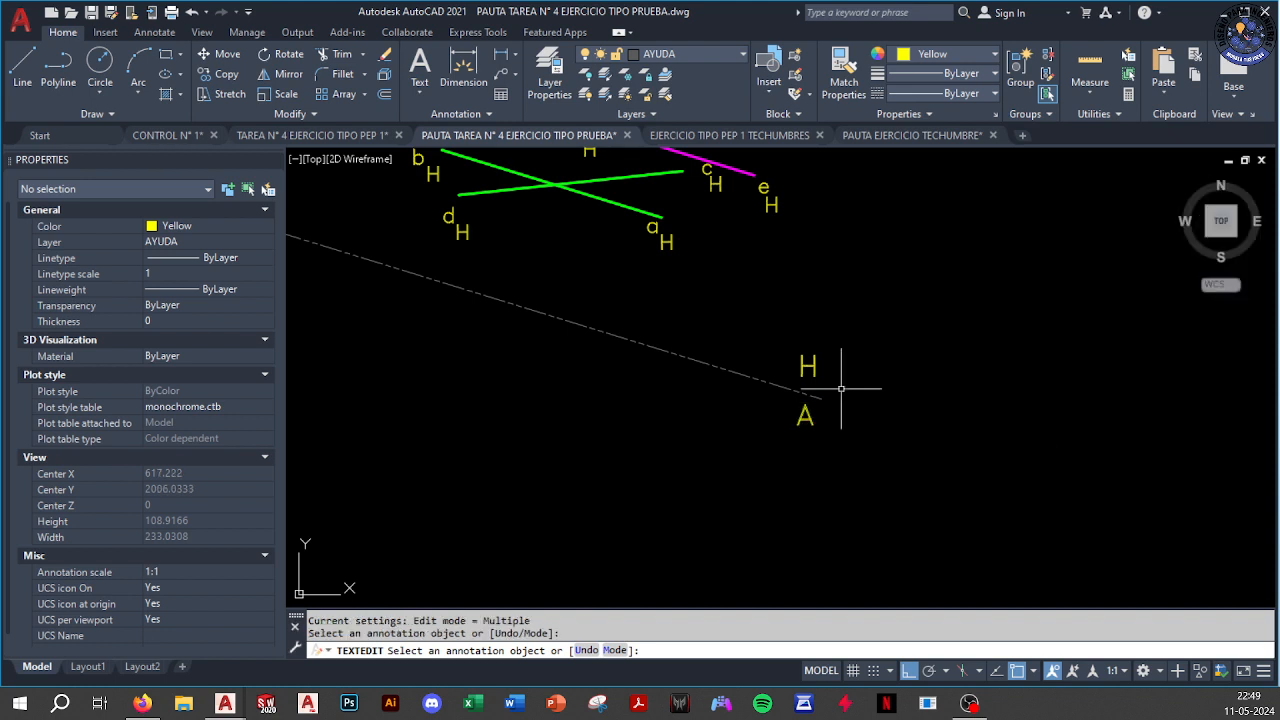
pyautogui.press('Escape')
# Try to draw a projection line as a polyline from endpoint d_F to endpoint b_H
pyautogui.scroll(-6, 860, 480)
pyautogui.scroll(2, 817, 415)
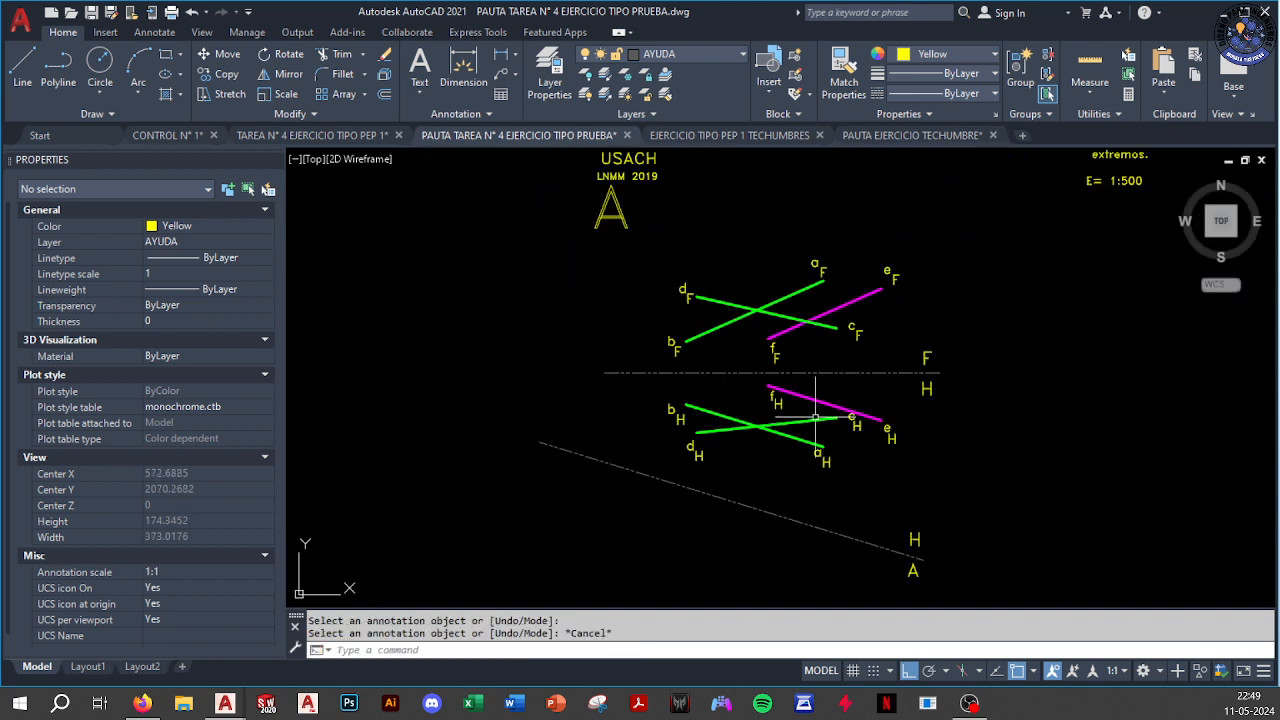
pyautogui.write('PL')
pyautogui.press('Return')
pyautogui.scroll(2, 709, 341)
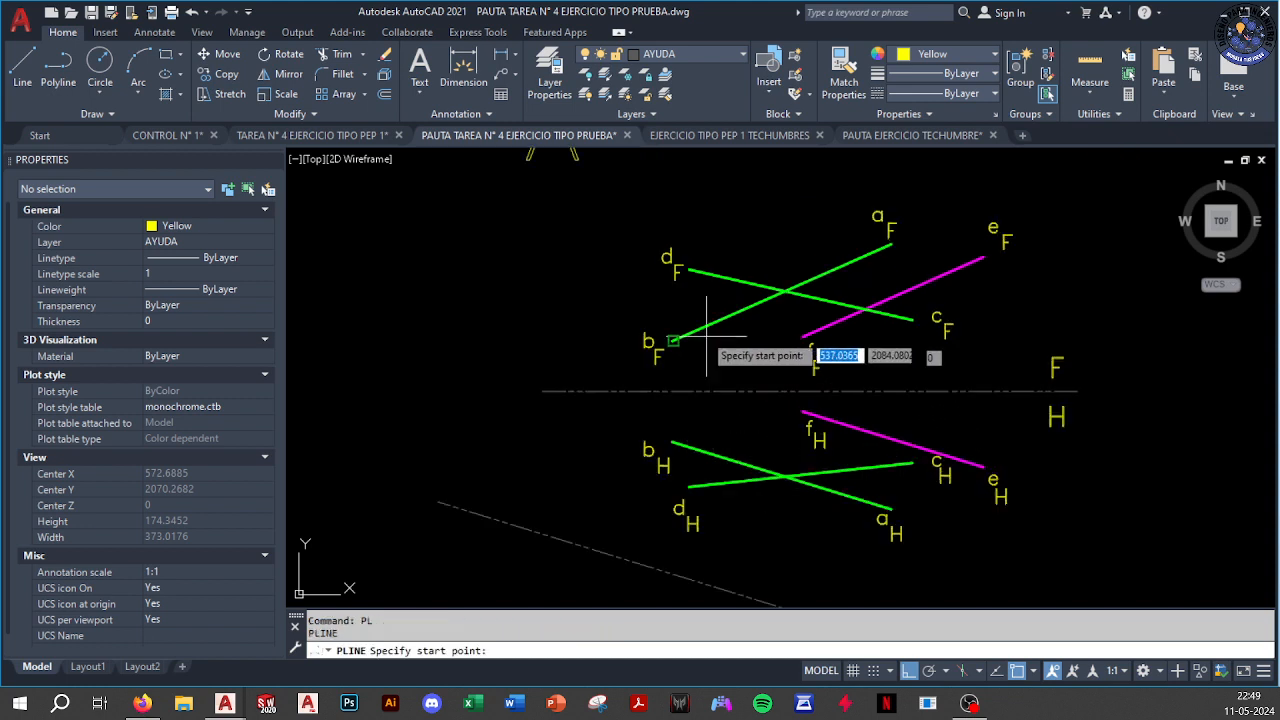
pyautogui.click(688, 270)
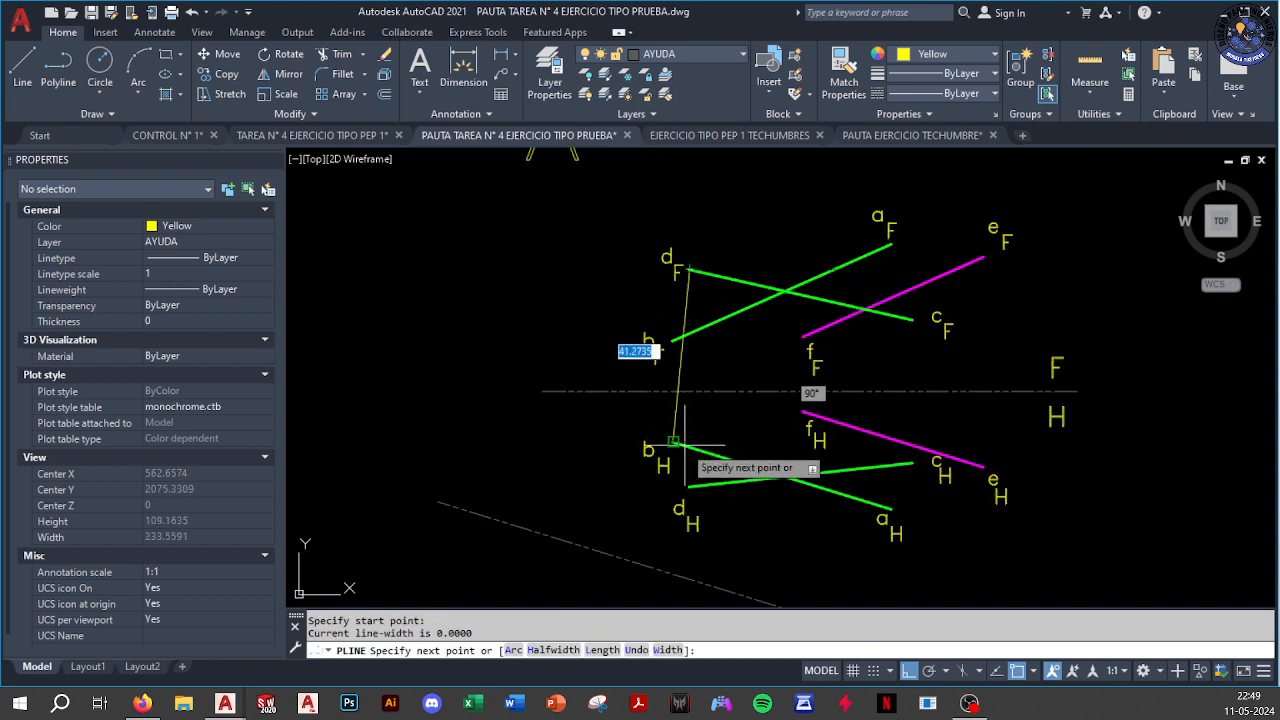
pyautogui.click(674, 442)
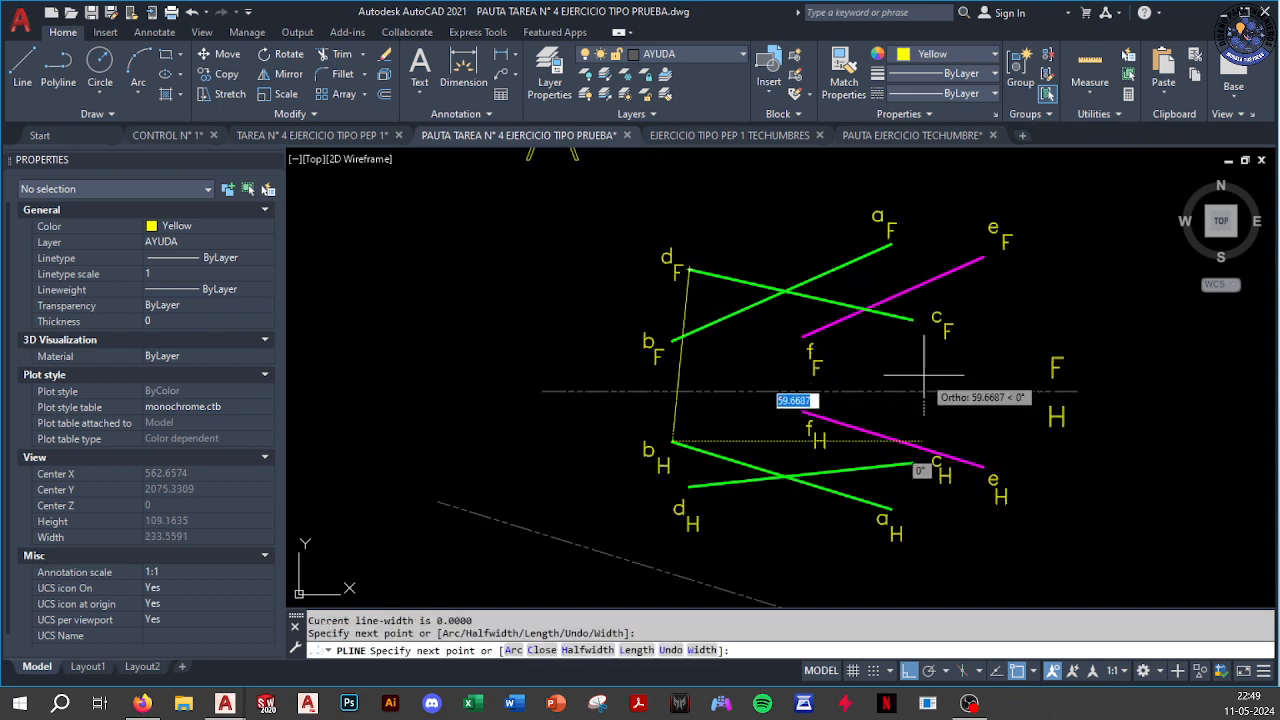
pyautogui.press('Escape')
# Examine how the solved sheet projects beam AB from the F and H views into auxiliary view A
pyautogui.scroll(-6, 925, 352)
pyautogui.scroll(4, 743, 366)
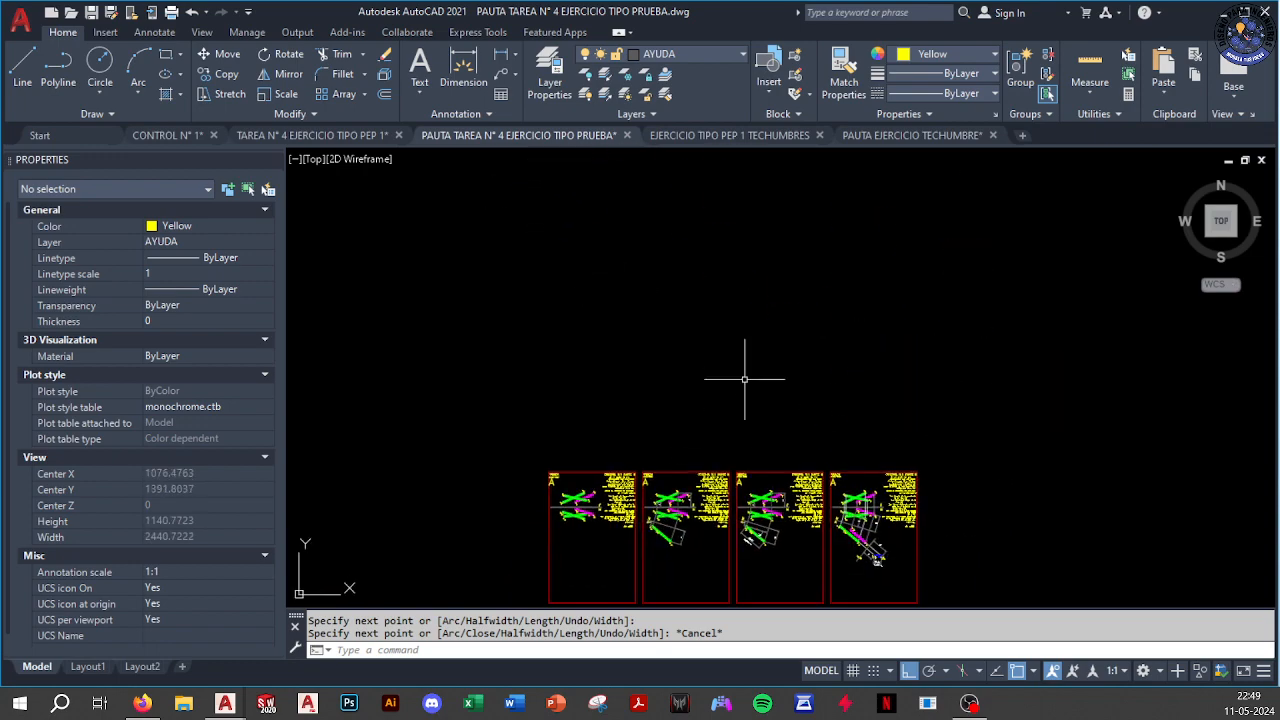
pyautogui.scroll(8, 672, 517)
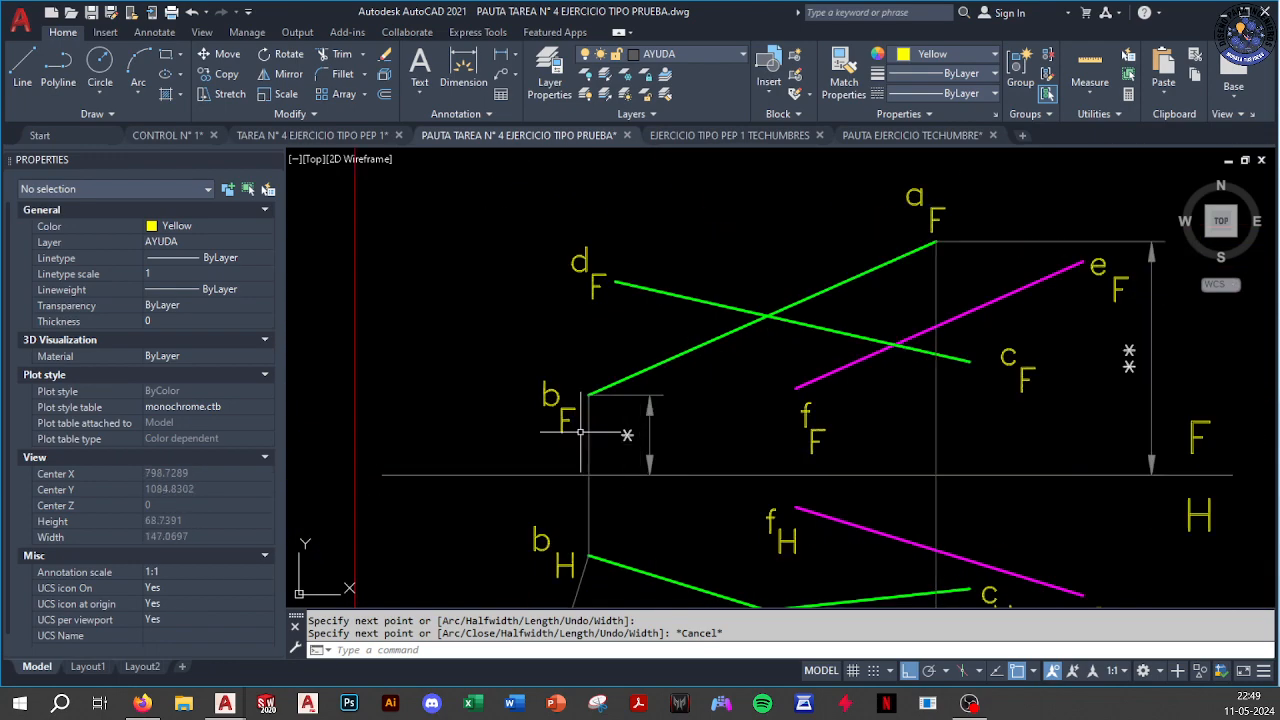
pyautogui.moveTo(937, 334); pyautogui.dragTo(906, 178, button='middle')
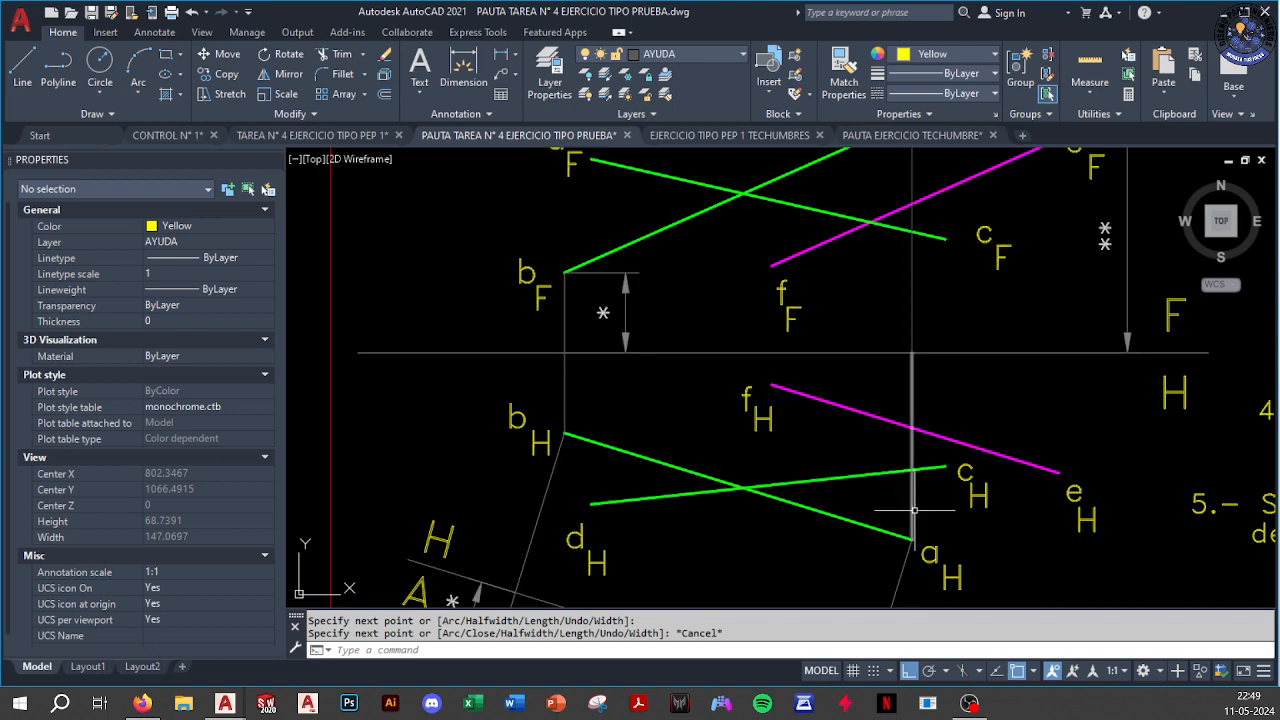
pyautogui.moveTo(943, 505); pyautogui.dragTo(945, 351, button='middle')
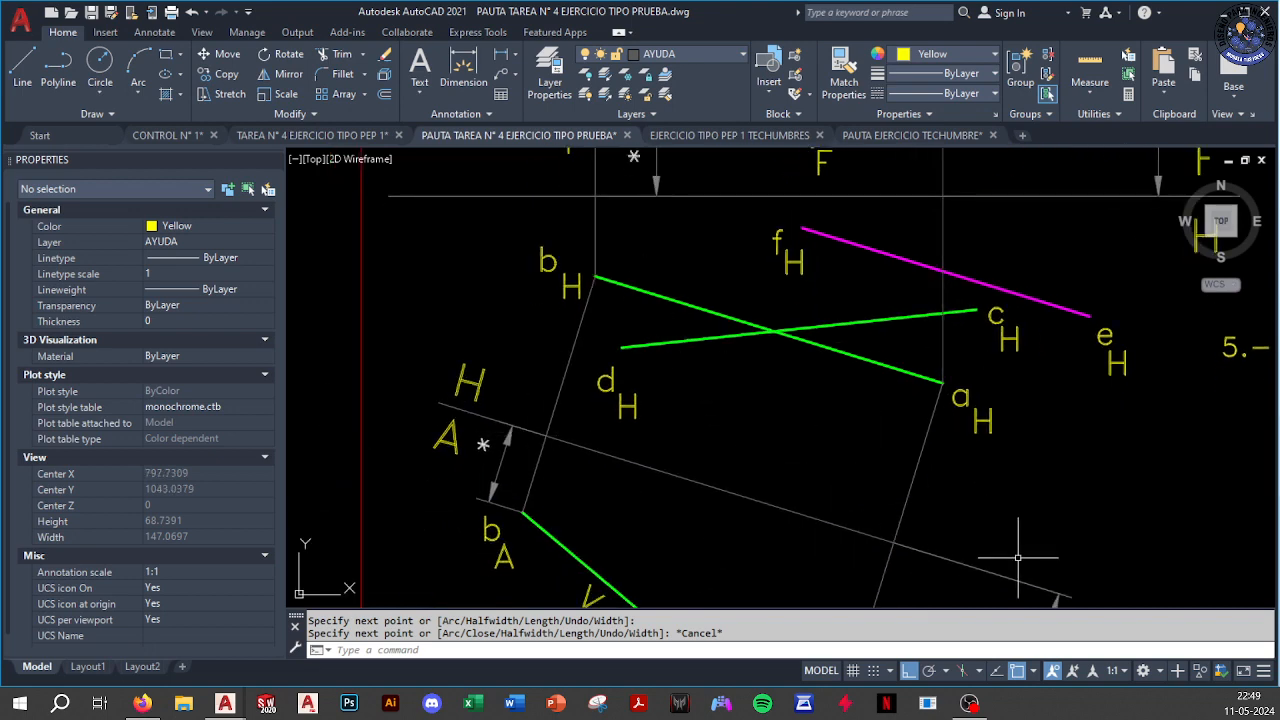
pyautogui.scroll(-8, 810, 488)
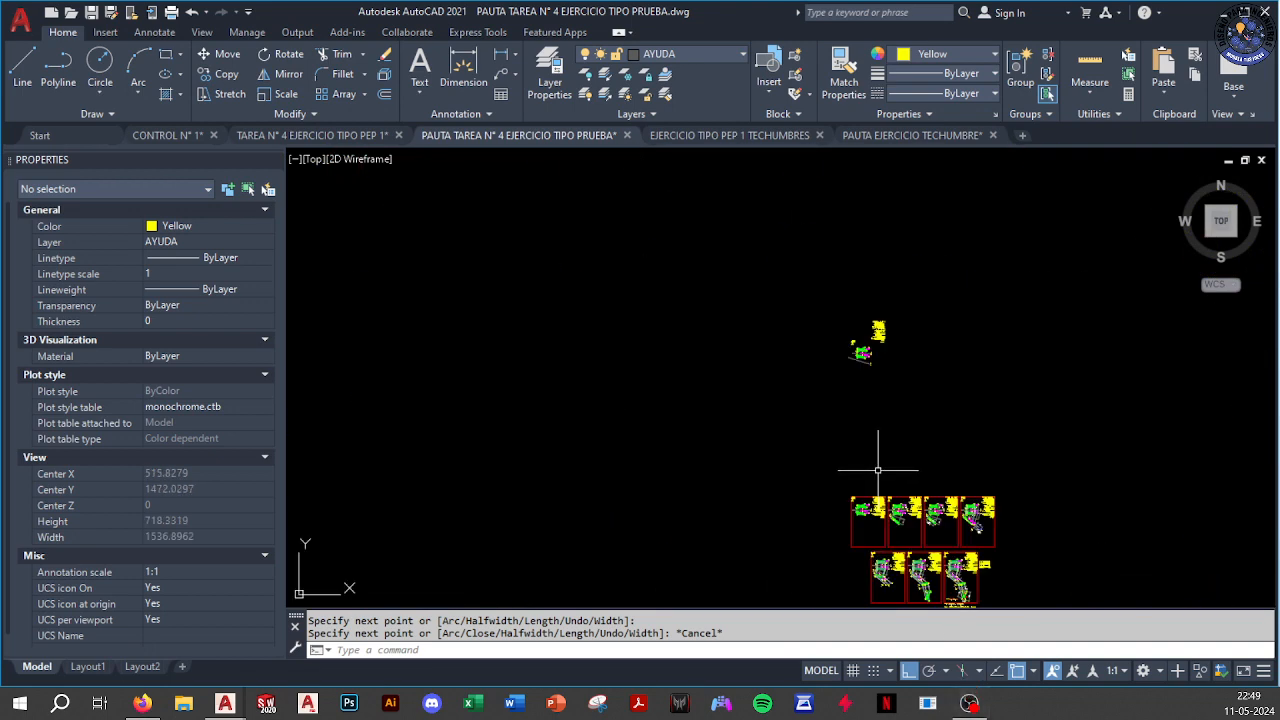
# Erase the slanted line between d_F and b_H in the working copy
pyautogui.scroll(4, 862, 400)
pyautogui.scroll(10, 804, 300)
pyautogui.moveTo(813, 230); pyautogui.dragTo(811, 477, button='middle')
pyautogui.click(779, 427)
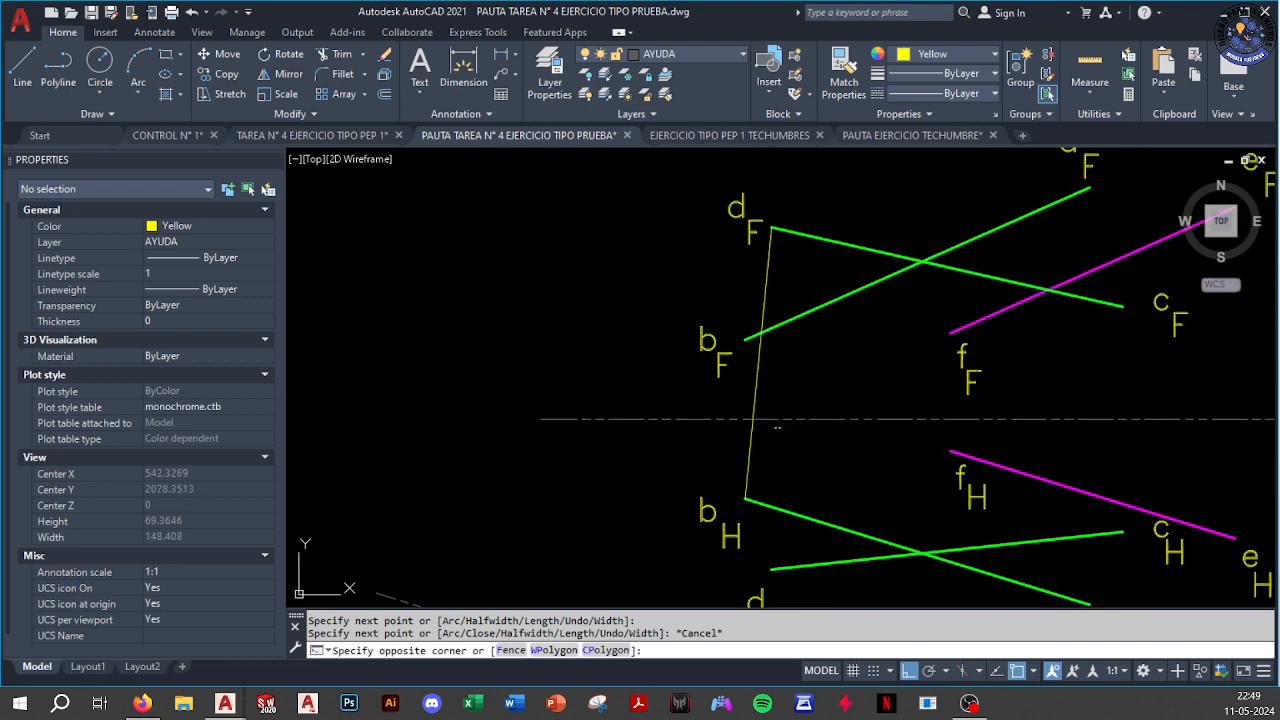
pyautogui.click(703, 446)
pyautogui.write('e')
pyautogui.press('Return')
# Draw a yellow vertical projection polyline from b_F to b_H
pyautogui.write('P')
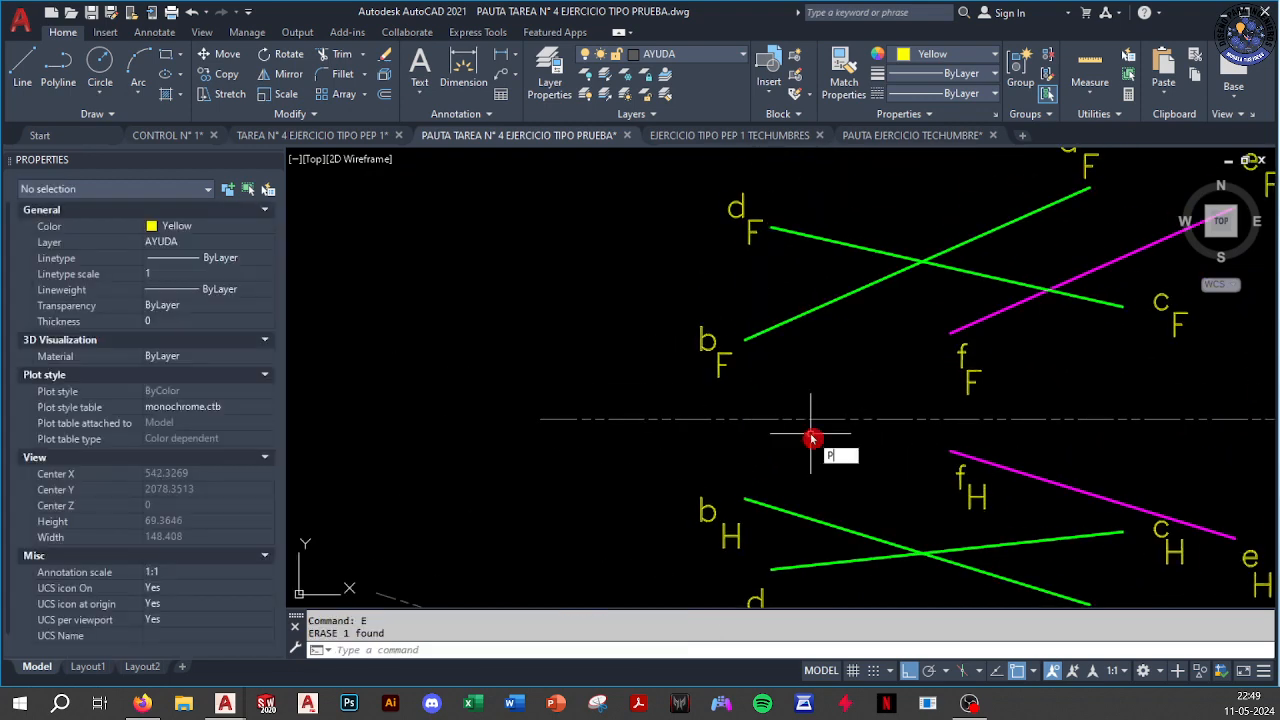
pyautogui.write('L')
pyautogui.press('Return')
pyautogui.click(745, 340)
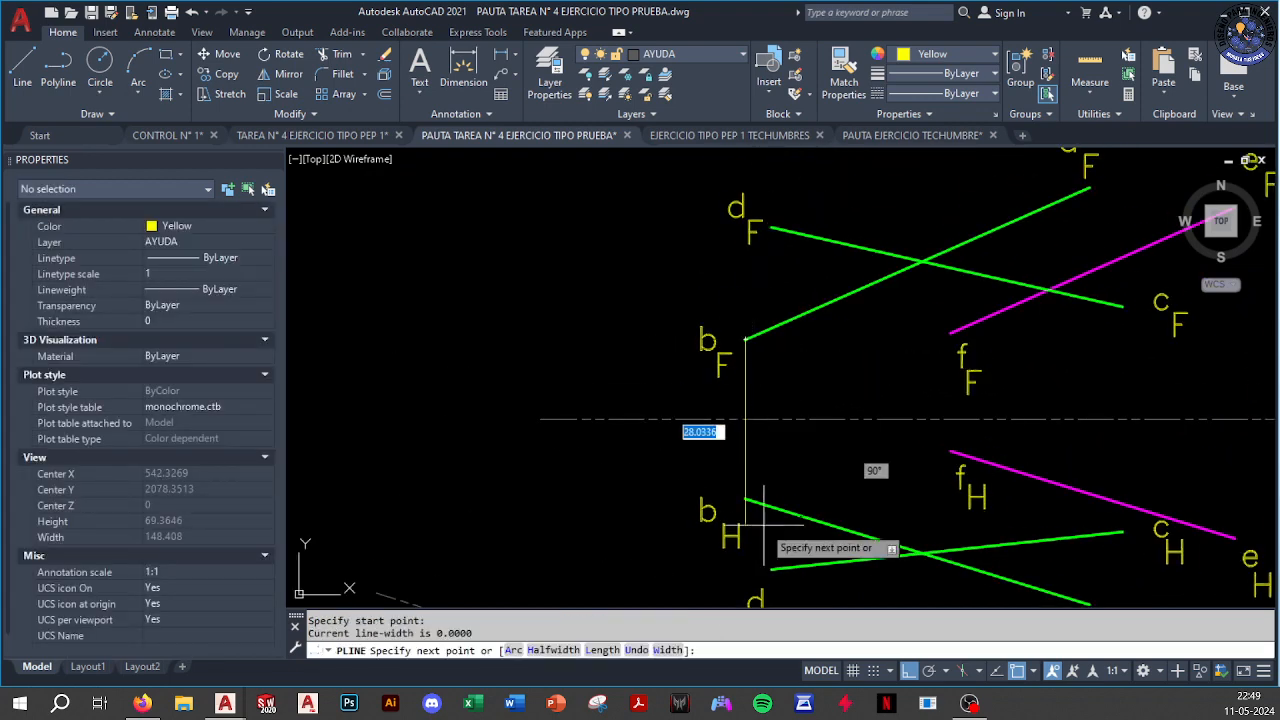
pyautogui.click(745, 498)
pyautogui.press('Escape')
# Set the current object colour to ByLayer
pyautogui.moveTo(832, 485); pyautogui.dragTo(722, 483, button='middle')
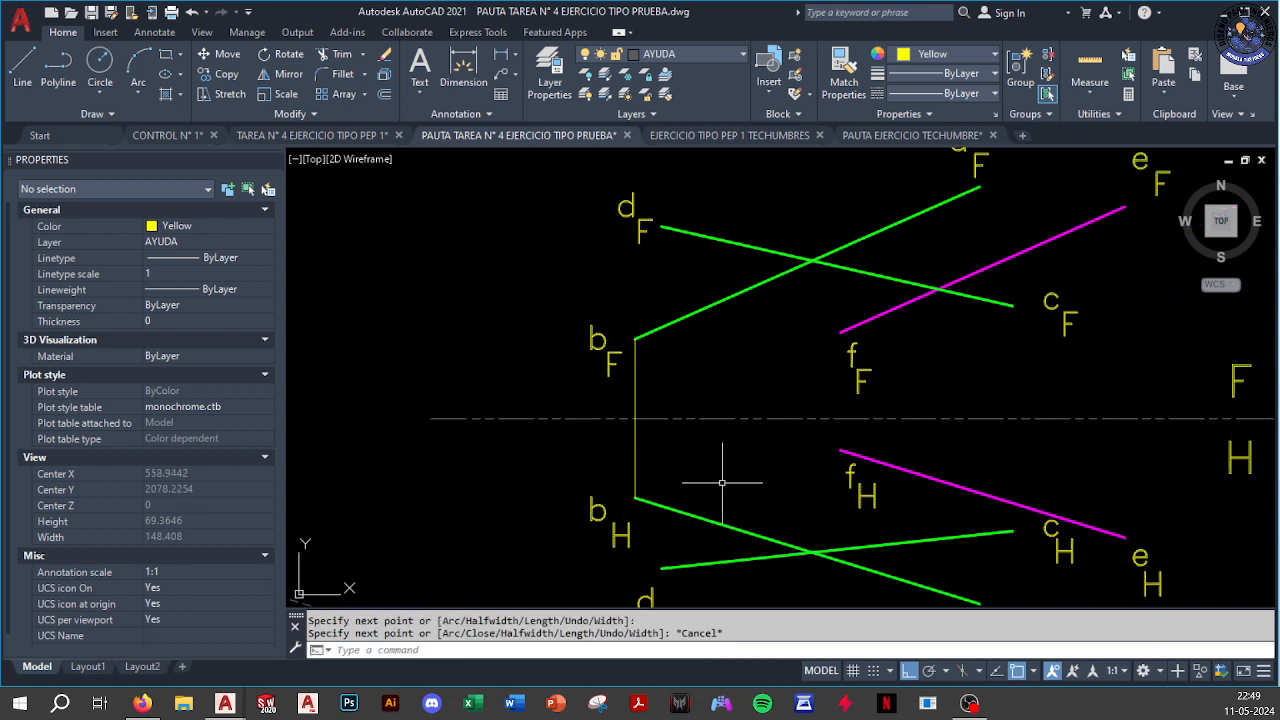
pyautogui.write('PL')
pyautogui.press('Return')
pyautogui.press('Escape')
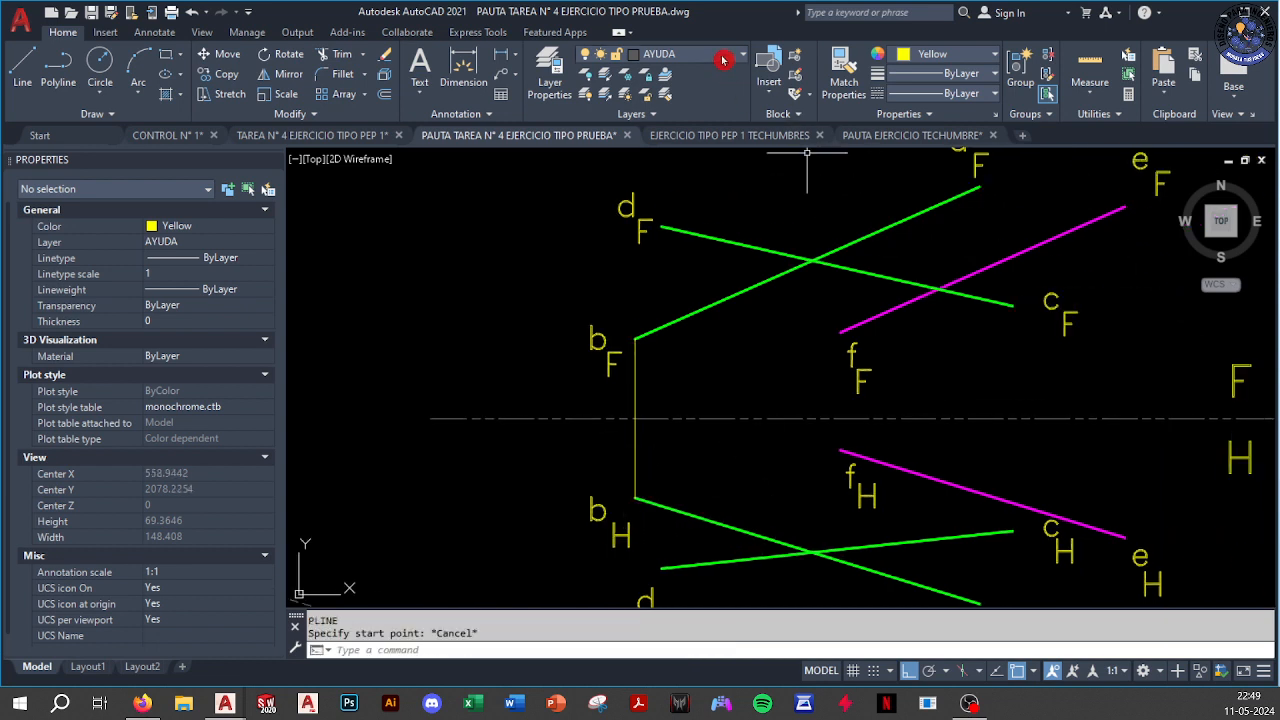
pyautogui.click(949, 53)
pyautogui.click(939, 80)
pyautogui.press('Escape')
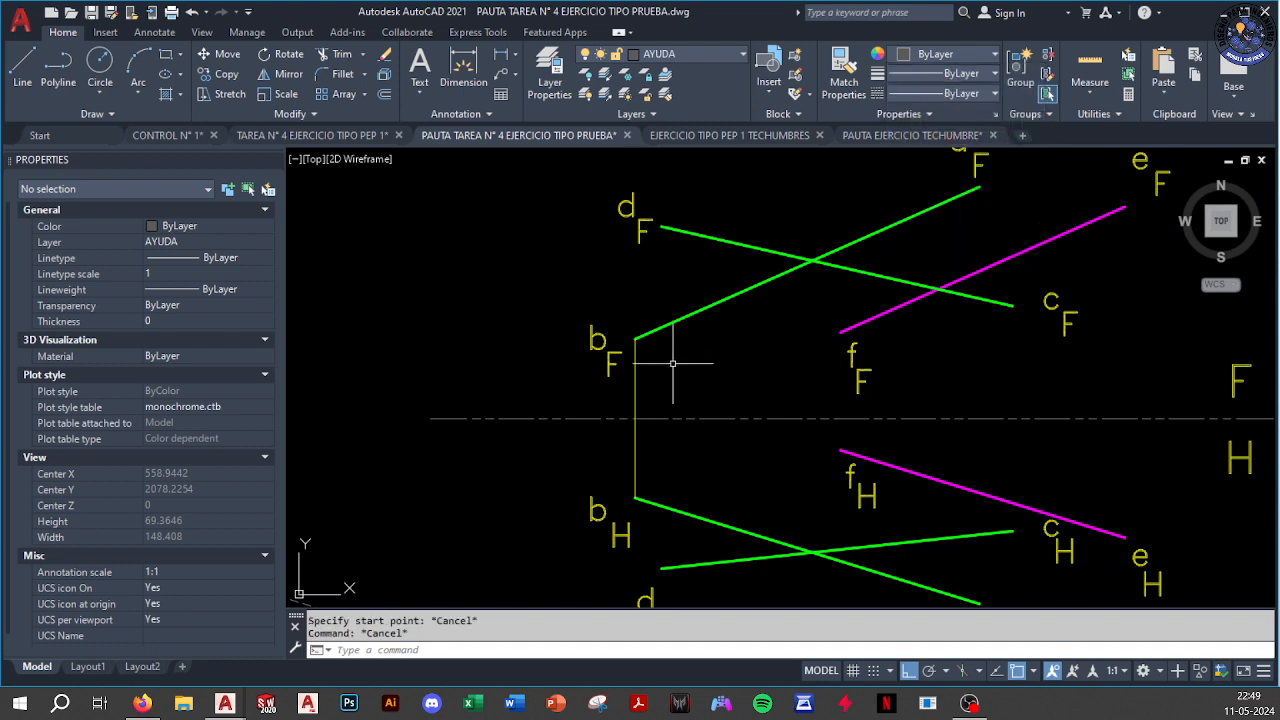
# Erase the yellow projection line between b_F and b_H
pyautogui.click(665, 383)
pyautogui.click(630, 400)
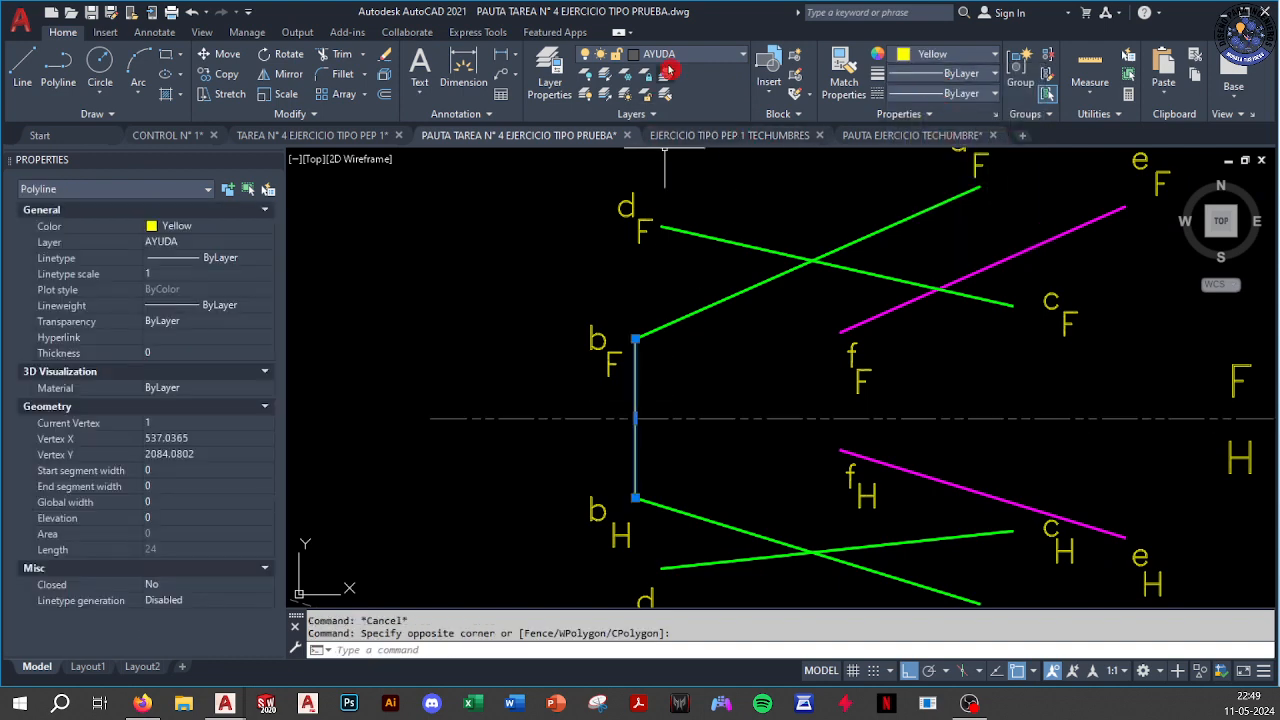
pyautogui.press('Escape')
pyautogui.click(697, 349)
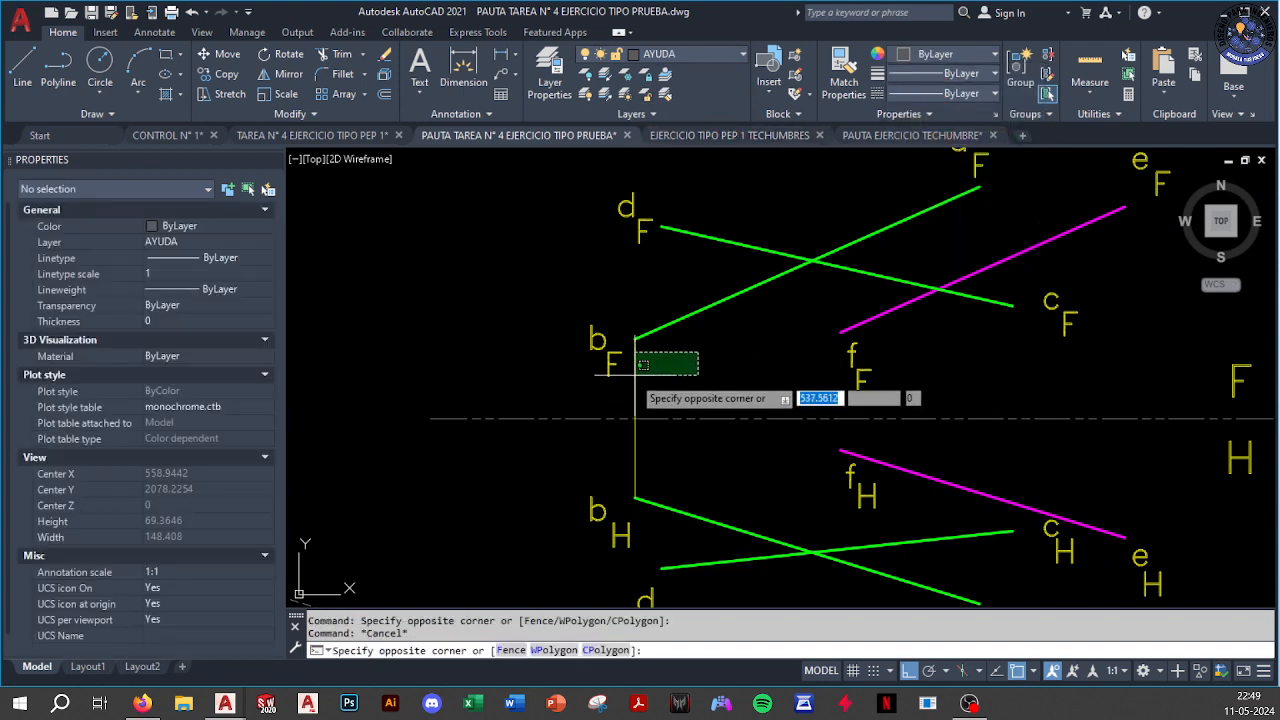
pyautogui.click(632, 376)
pyautogui.write('E')
pyautogui.press('Return')
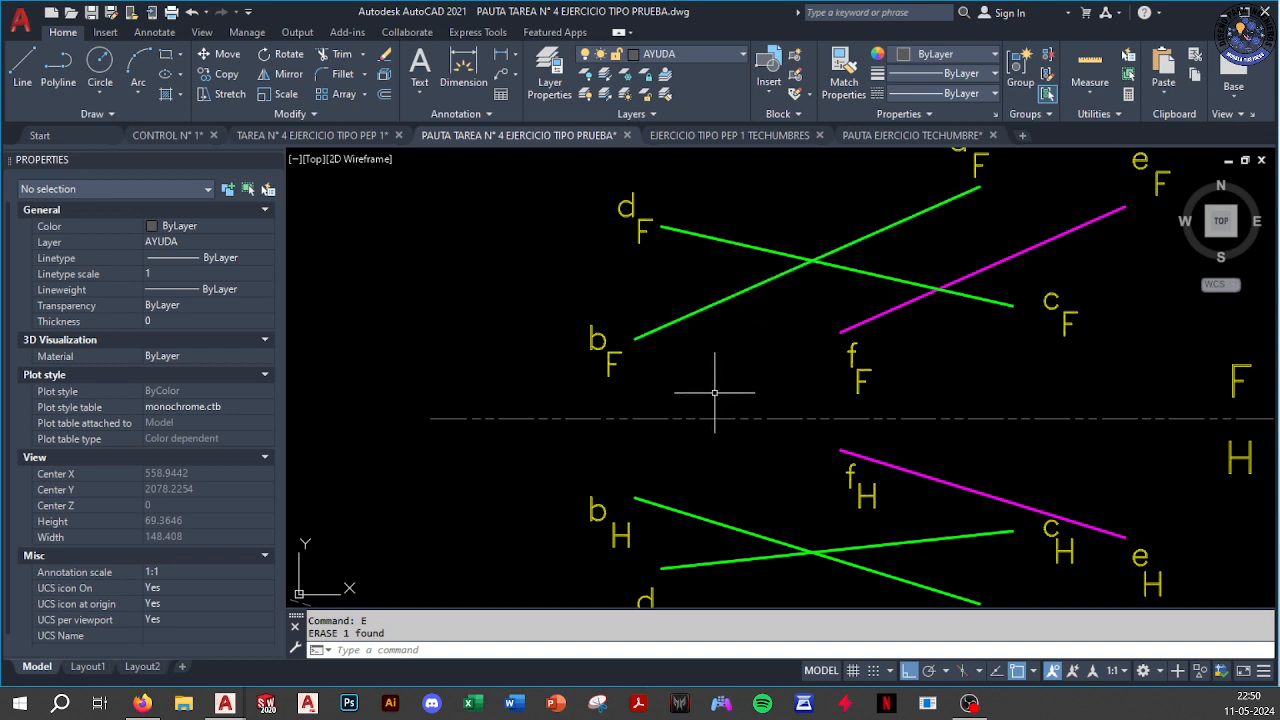
# Draw the vertical projection line from b_F to b_H as a polyline on the AYUDA layer with the ByLayer colour
pyautogui.write('pl')
pyautogui.press('Return')
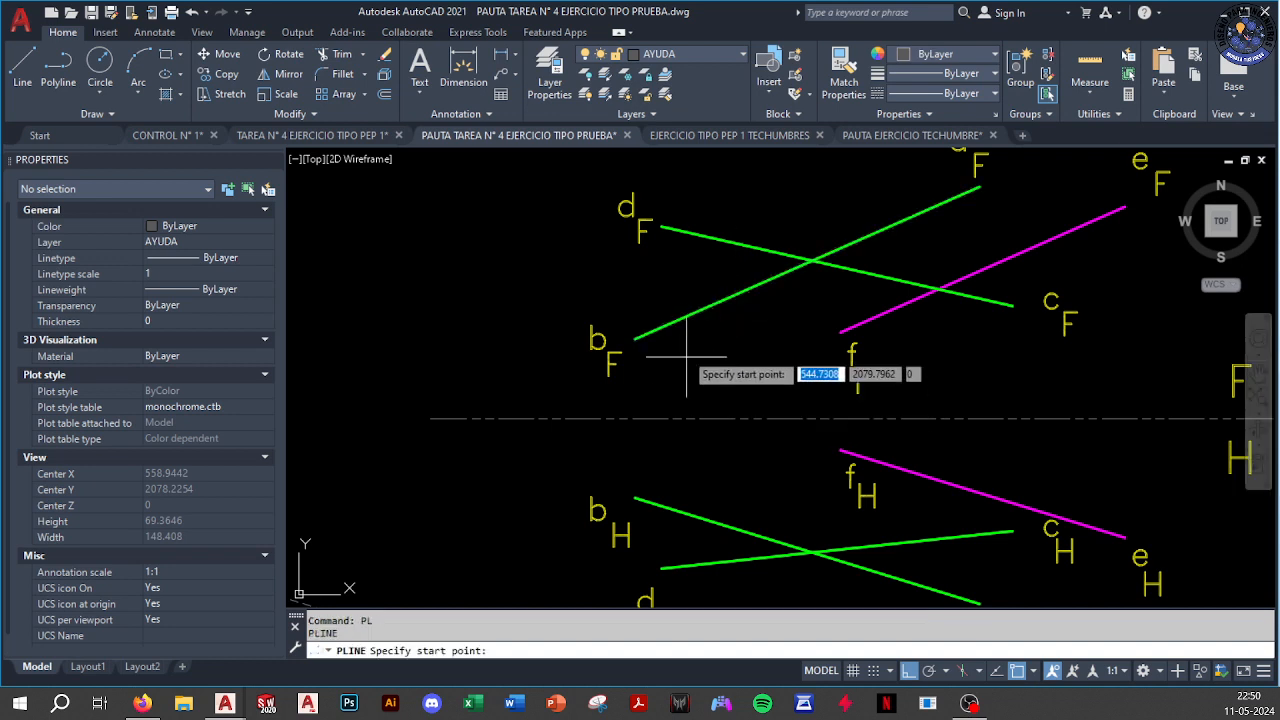
pyautogui.click(636, 338)
pyautogui.click(636, 497)
pyautogui.press('Escape')
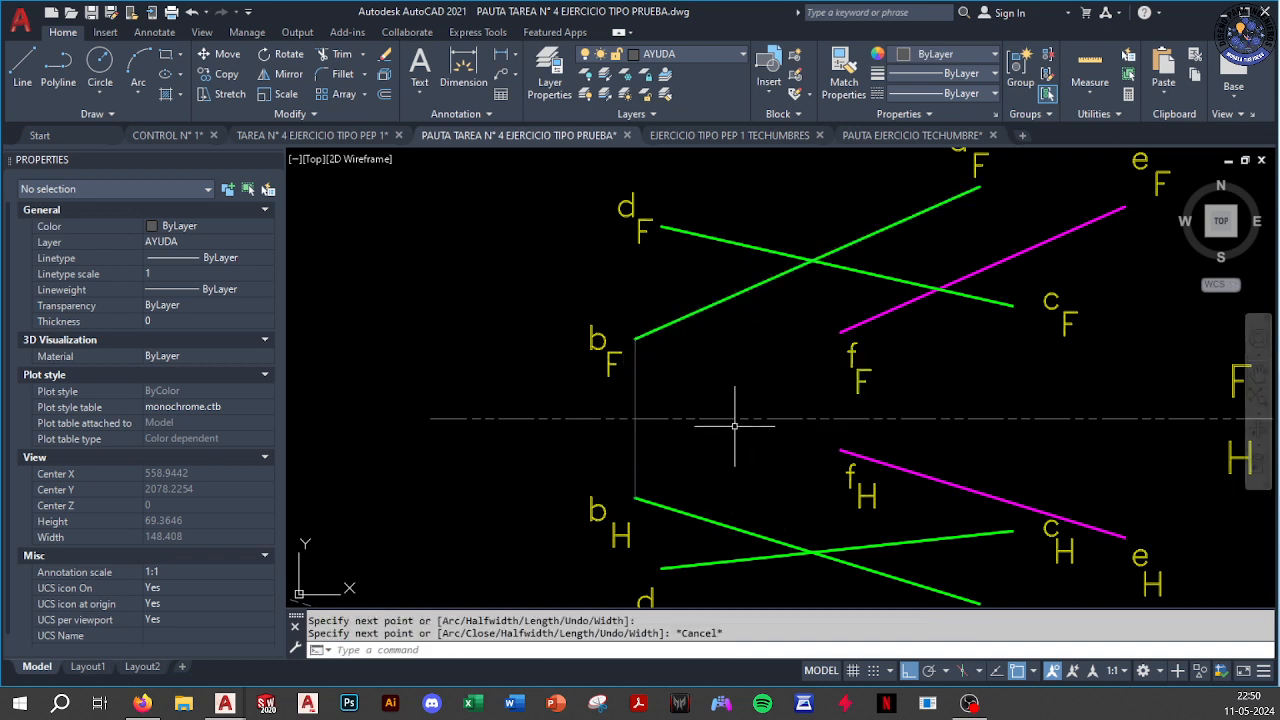
# Draw the vertical projection line from a_F to a_H as a polyline
pyautogui.moveTo(734, 429); pyautogui.dragTo(711, 431, button='middle')
pyautogui.press('Return')
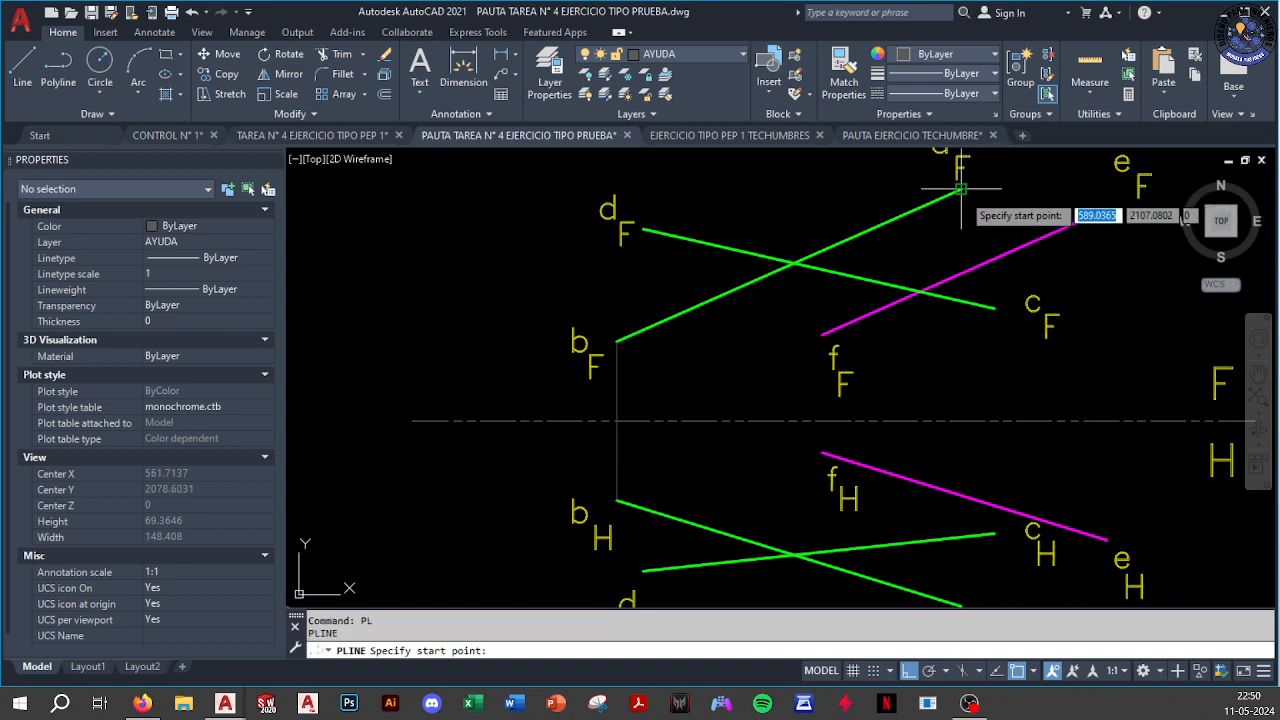
pyautogui.click(961, 189)
pyautogui.scroll(-2, 961, 189)
pyautogui.click(963, 452)
pyautogui.press('Escape')
pyautogui.moveTo(948, 418); pyautogui.dragTo(924, 450, button='middle')
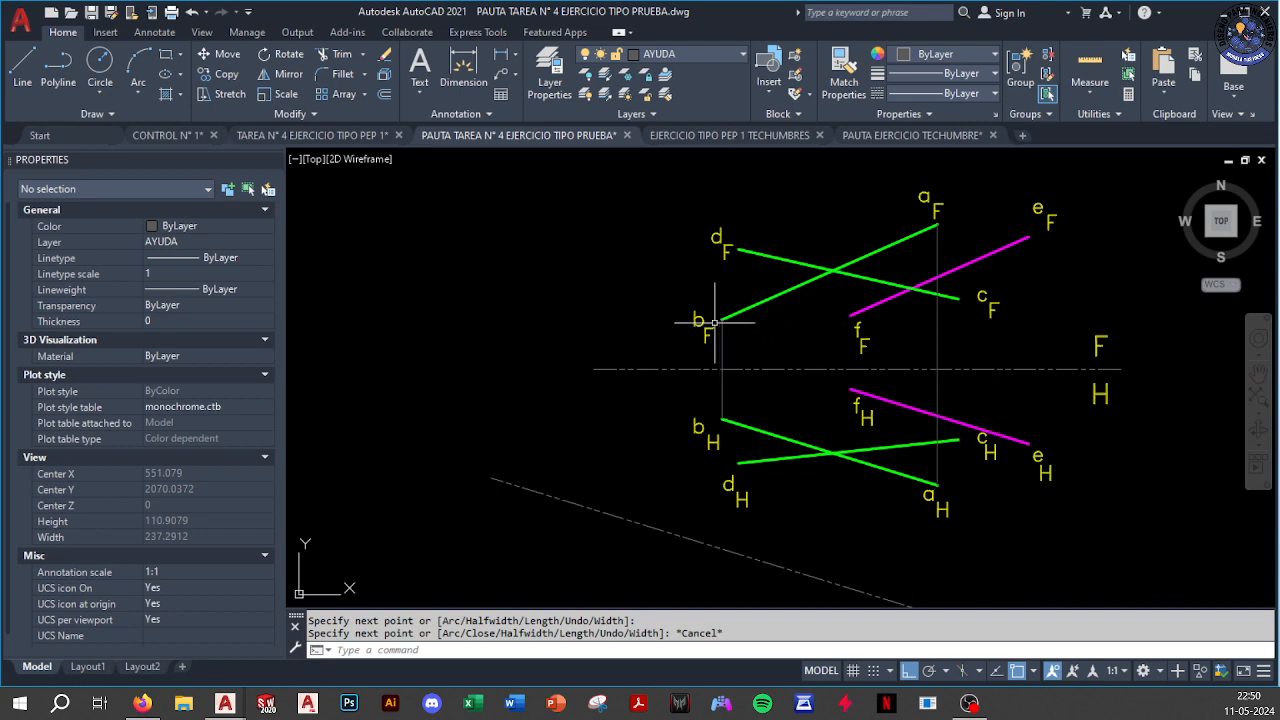
# Draw a polyline from b_H perpendicular to the H/A reference line
pyautogui.moveTo(763, 429); pyautogui.dragTo(723, 398, button='middle')
pyautogui.write('L')
pyautogui.press('Return')
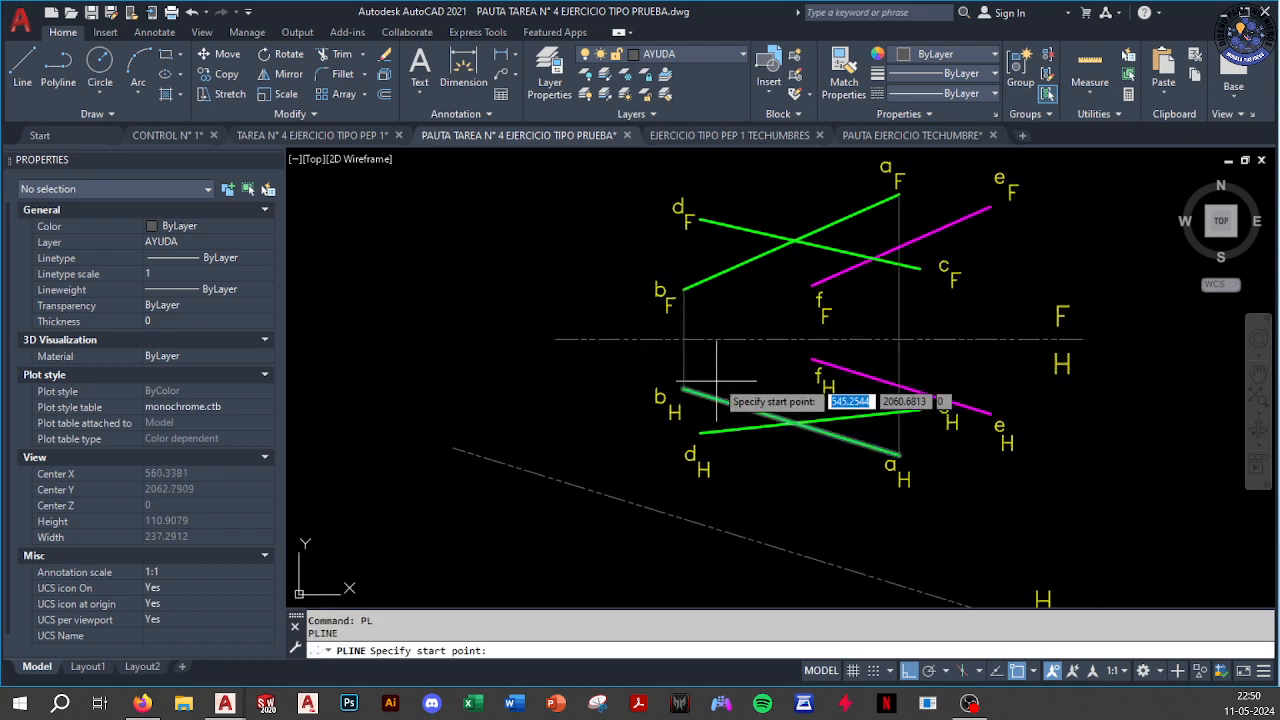
pyautogui.scroll(2, 718, 380)
pyautogui.click(683, 388)
pyautogui.keyDown('shift'); pyautogui.rightClick(593, 526); pyautogui.keyUp('shift')
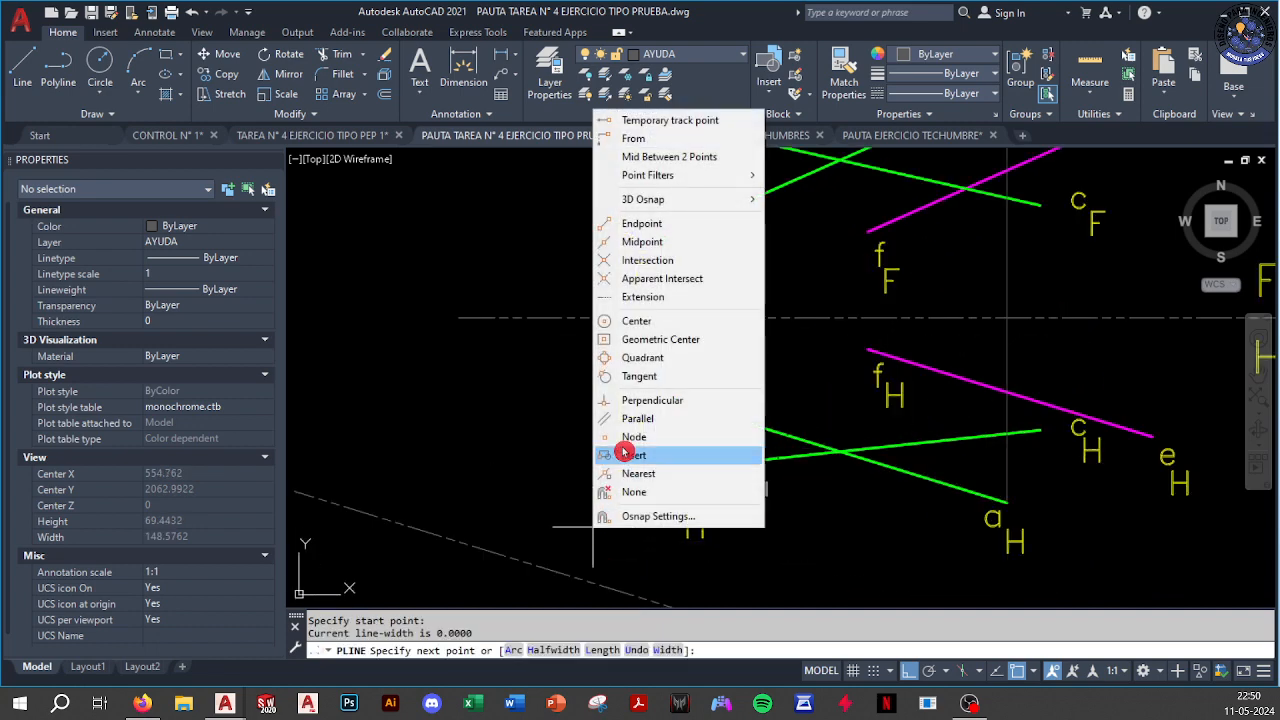
pyautogui.click(650, 399)
pyautogui.moveTo(615, 493); pyautogui.dragTo(560, 350, button='middle')
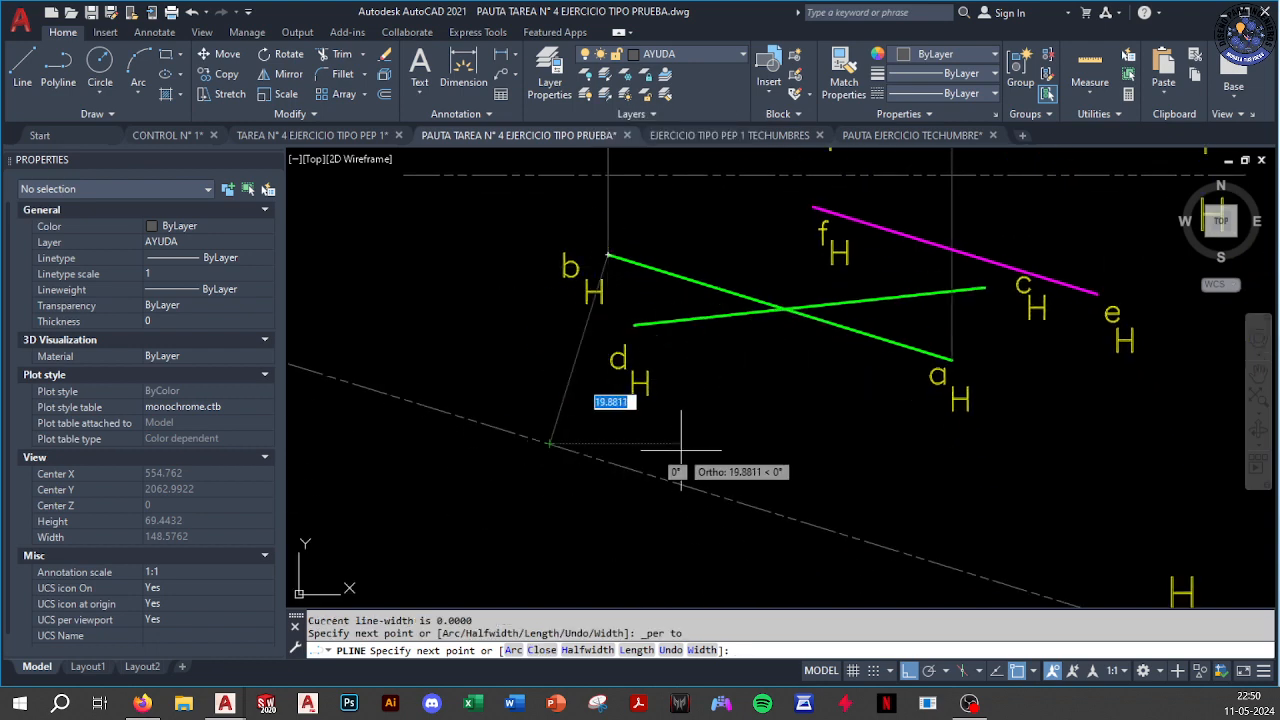
pyautogui.press('Escape')
# Draw a polyline from a_H perpendicular to the H/A reference line
pyautogui.scroll(-2, 876, 452)
pyautogui.moveTo(876, 452); pyautogui.dragTo(741, 418, button='middle')
pyautogui.write('p')
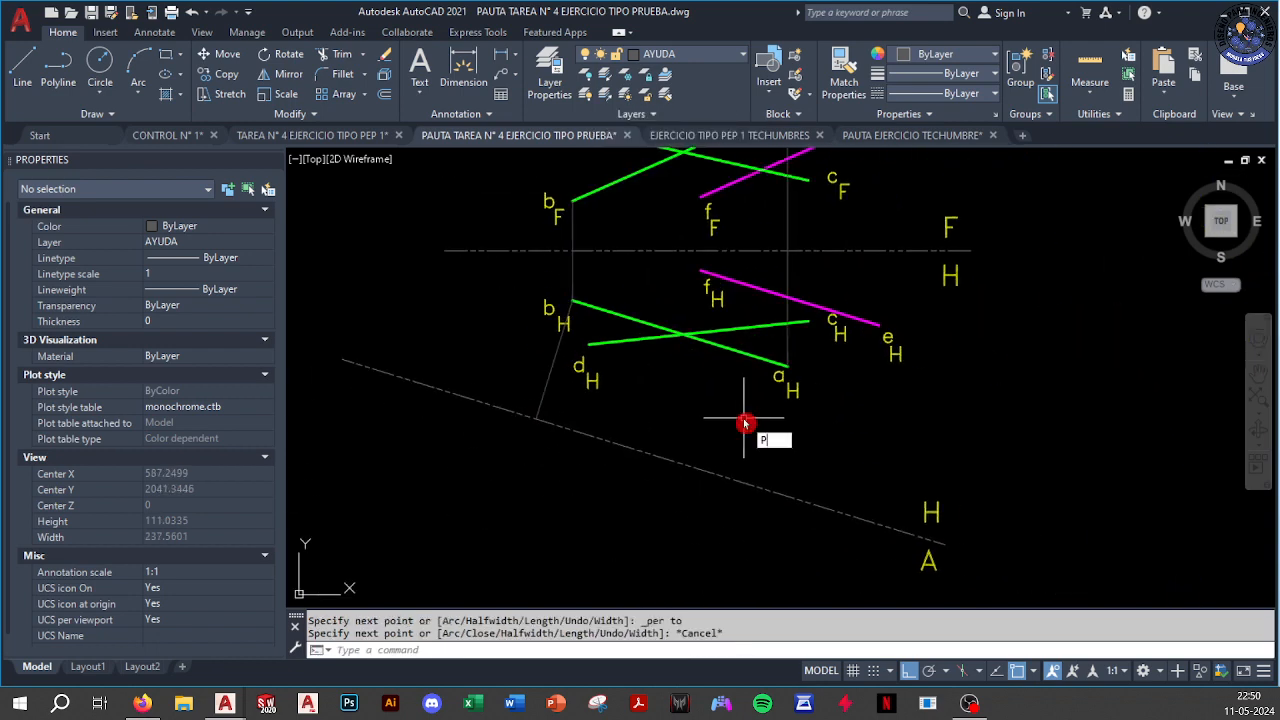
pyautogui.write('l')
pyautogui.press('Return')
pyautogui.click(788, 366)
pyautogui.keyDown('shift'); pyautogui.rightClick(774, 434); pyautogui.keyUp('shift')
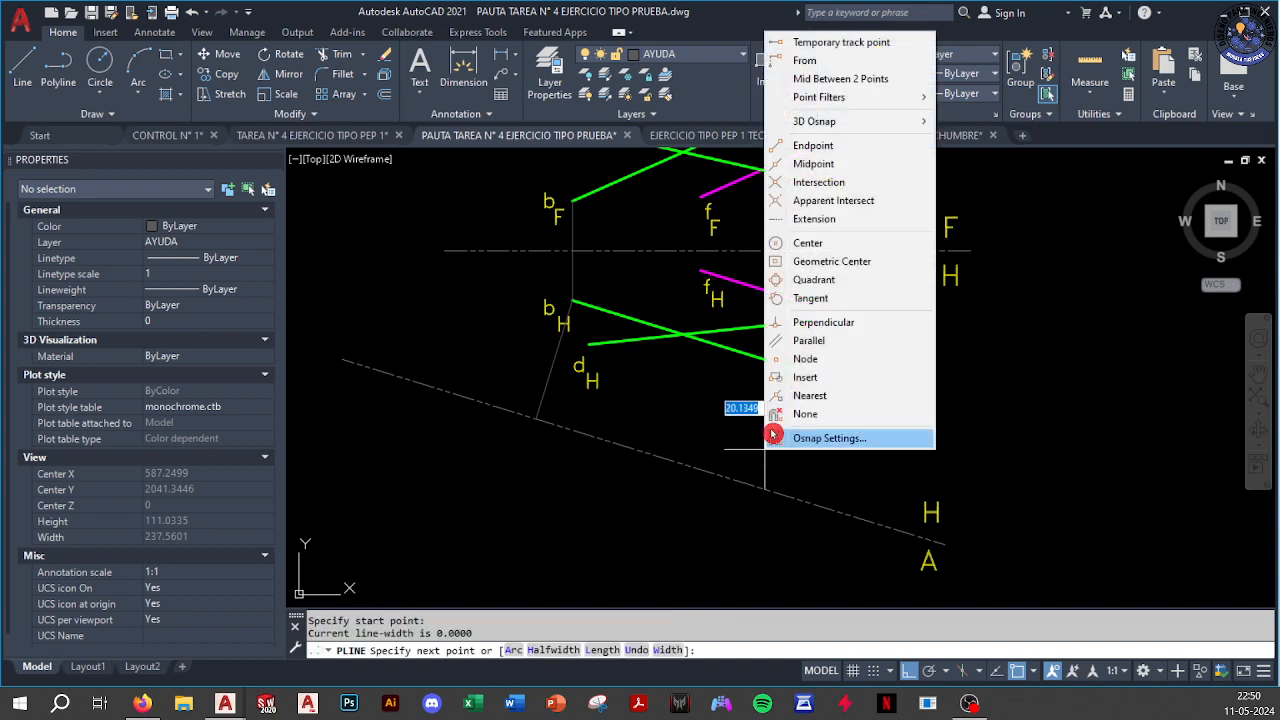
pyautogui.click(776, 322)
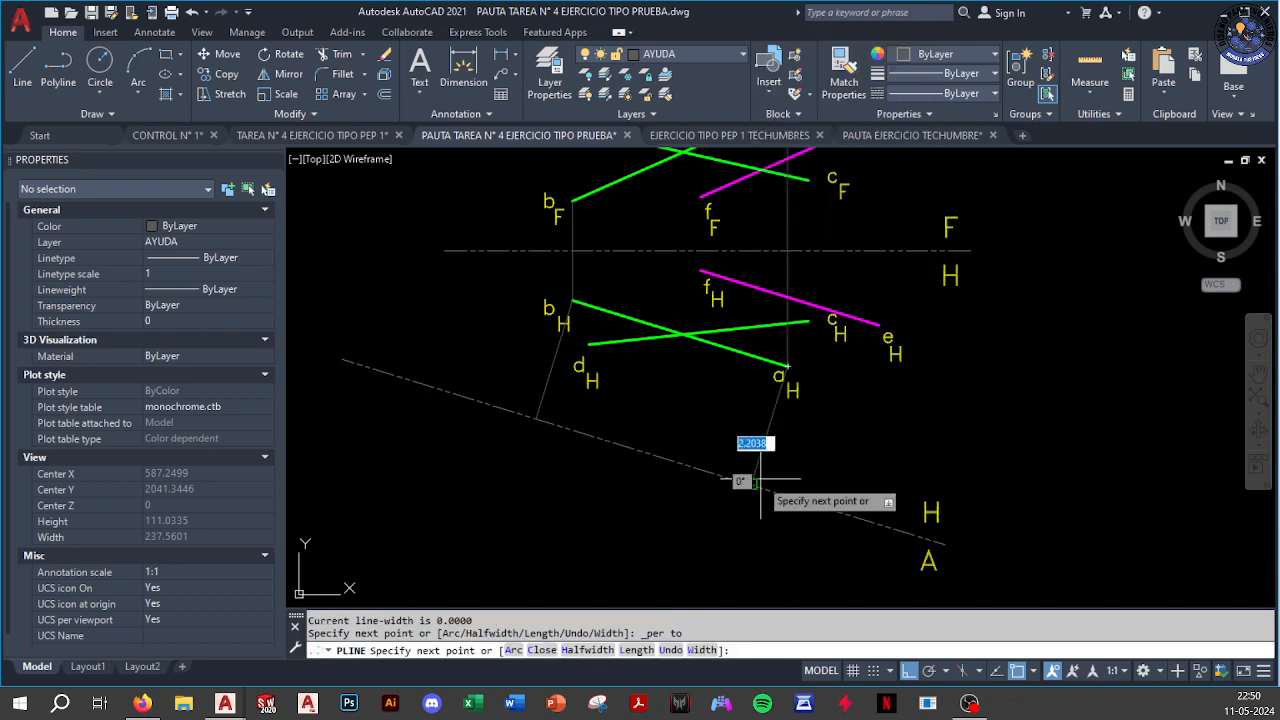
pyautogui.press('Escape')
# Dimension the vertical distance from a_F to the F/H reference line, placing the dimension beyond the e_F end of the view
pyautogui.scroll(-4, 760, 482)
pyautogui.scroll(2, 751, 400)
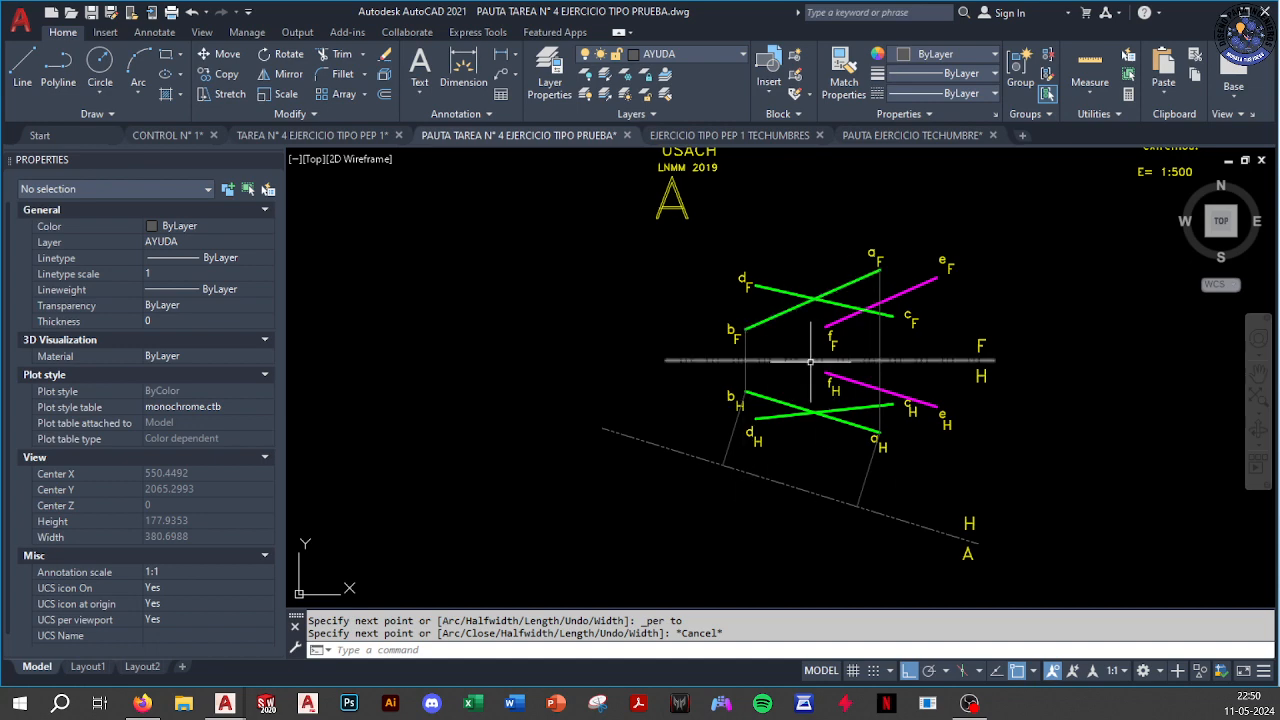
pyautogui.moveTo(834, 524); pyautogui.dragTo(739, 444, button='middle')
pyautogui.scroll(3, 700, 282)
pyautogui.scroll(-5, 745, 472)
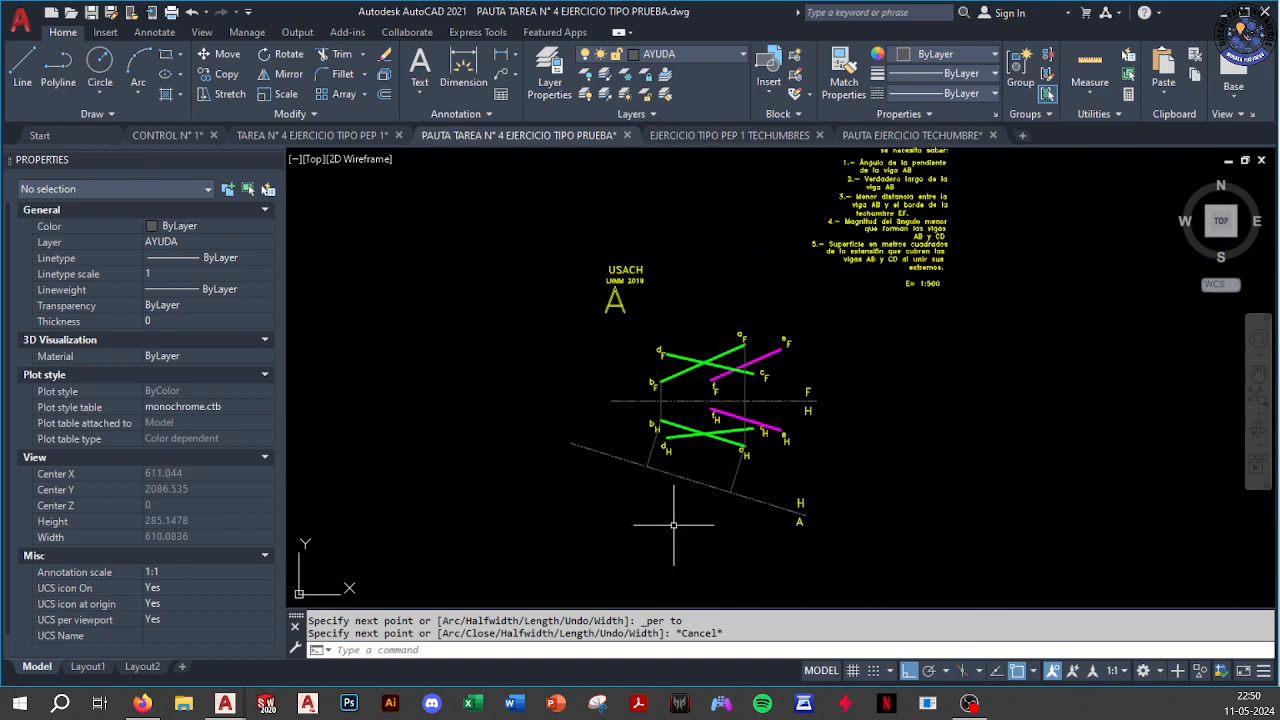
pyautogui.scroll(2, 672, 520)
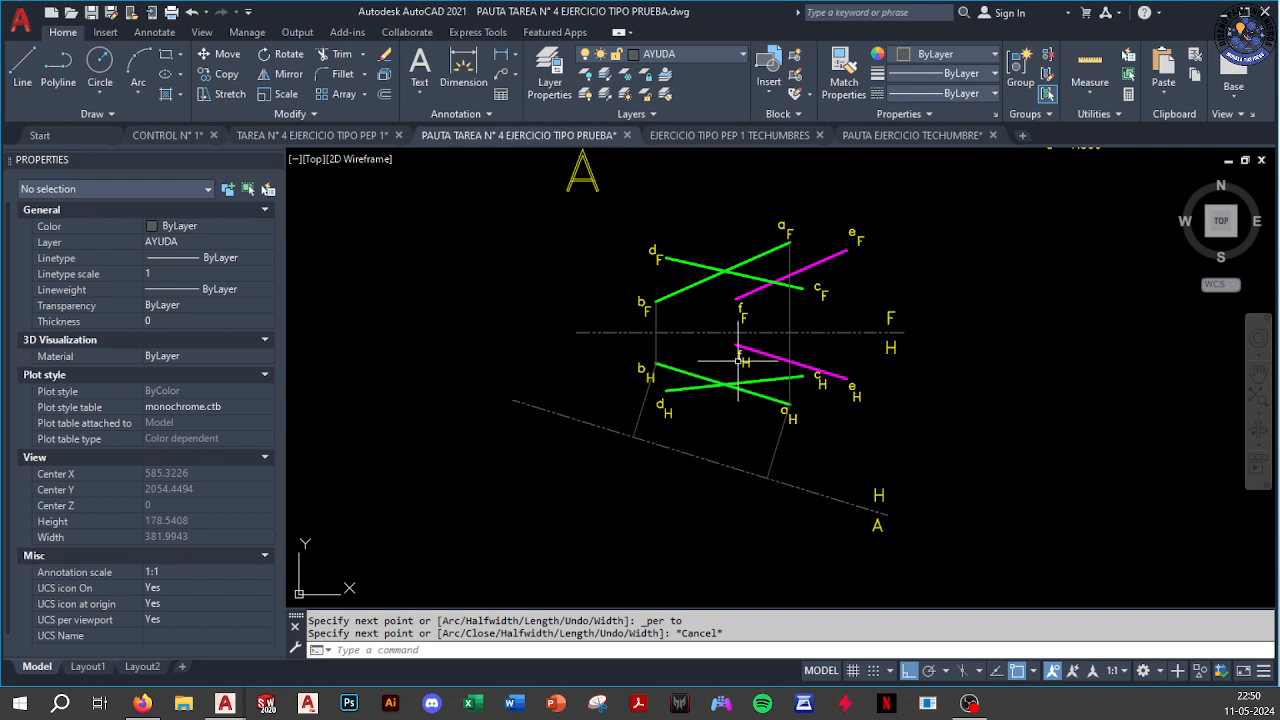
pyautogui.scroll(2, 684, 290)
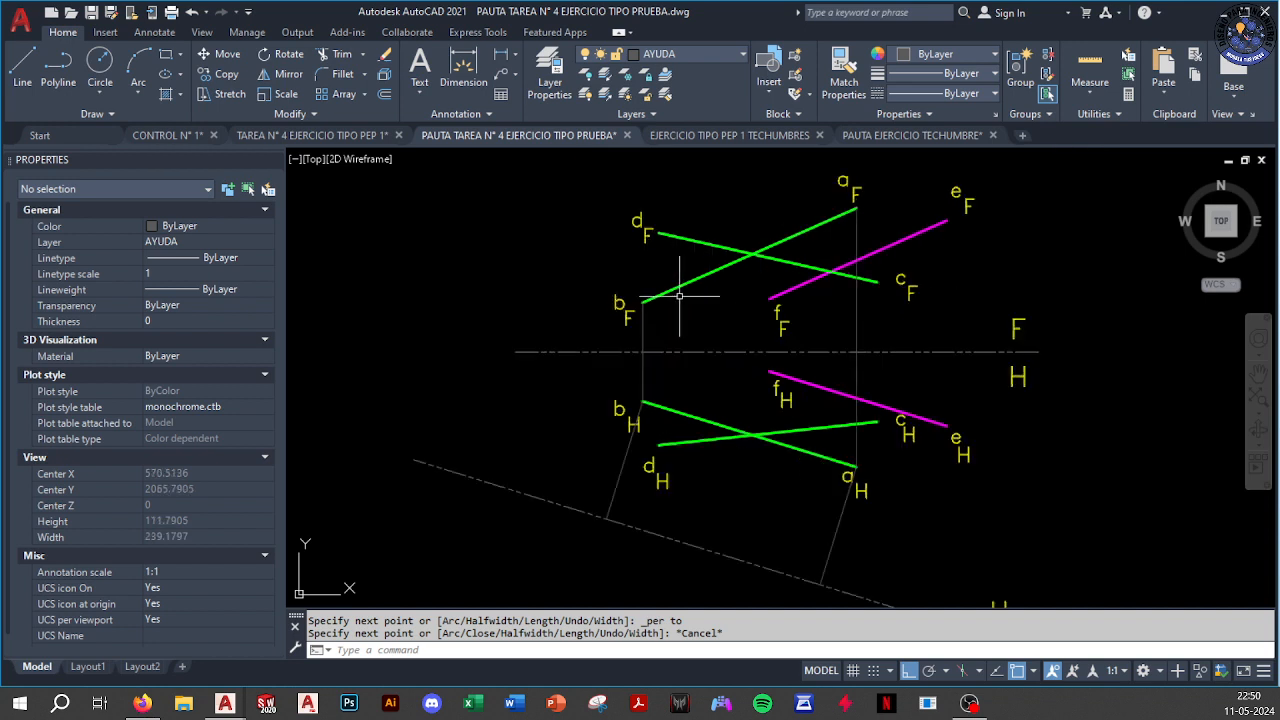
pyautogui.click(466, 72)
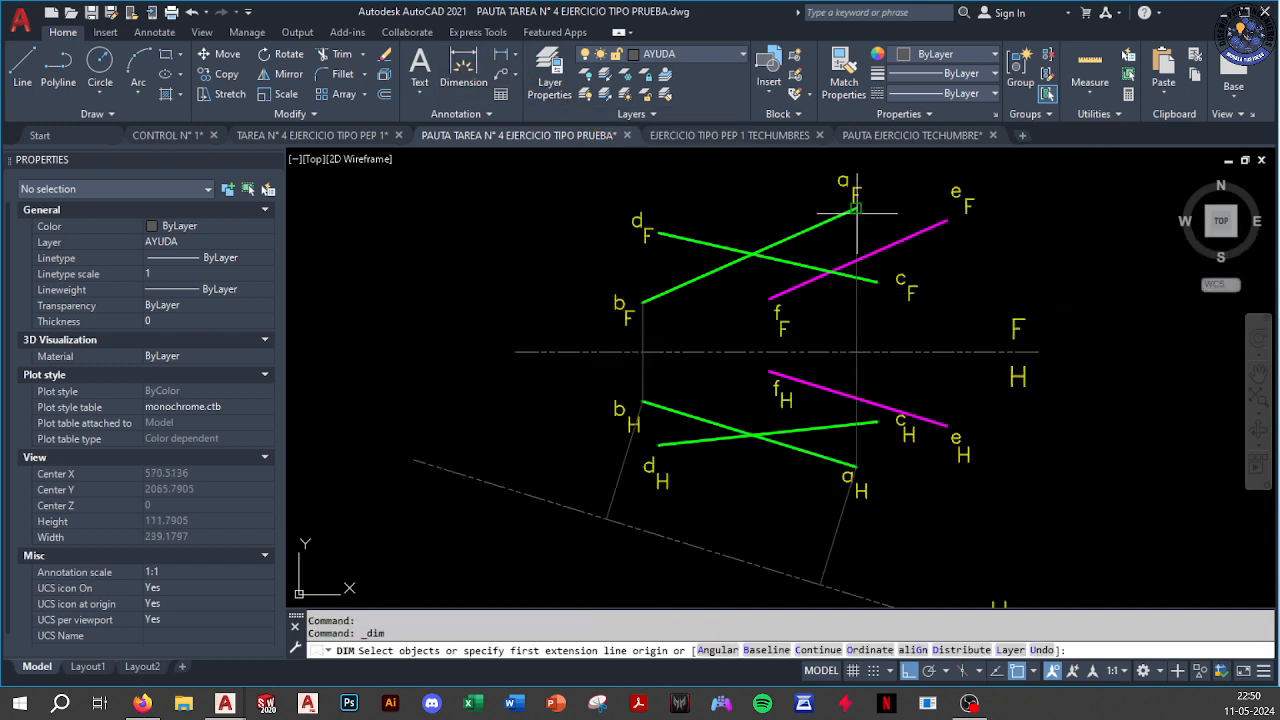
pyautogui.click(856, 209)
pyautogui.click(856, 352)
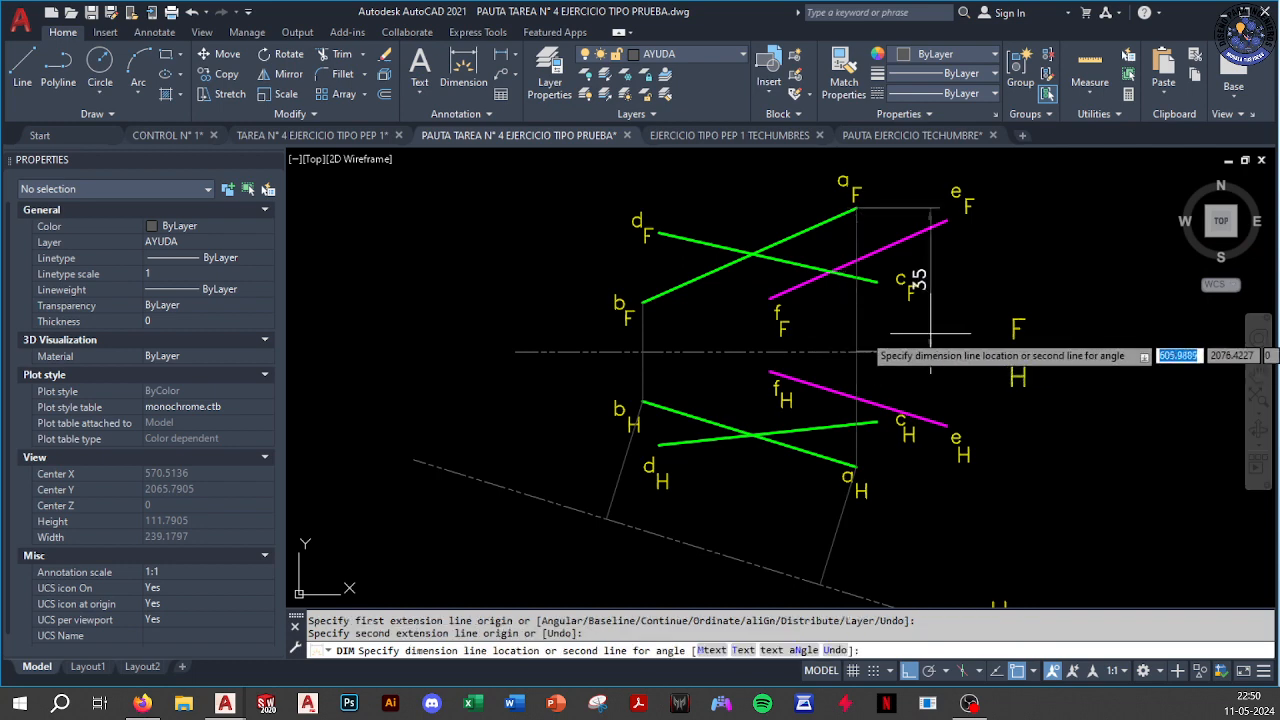
pyautogui.click(947, 334)
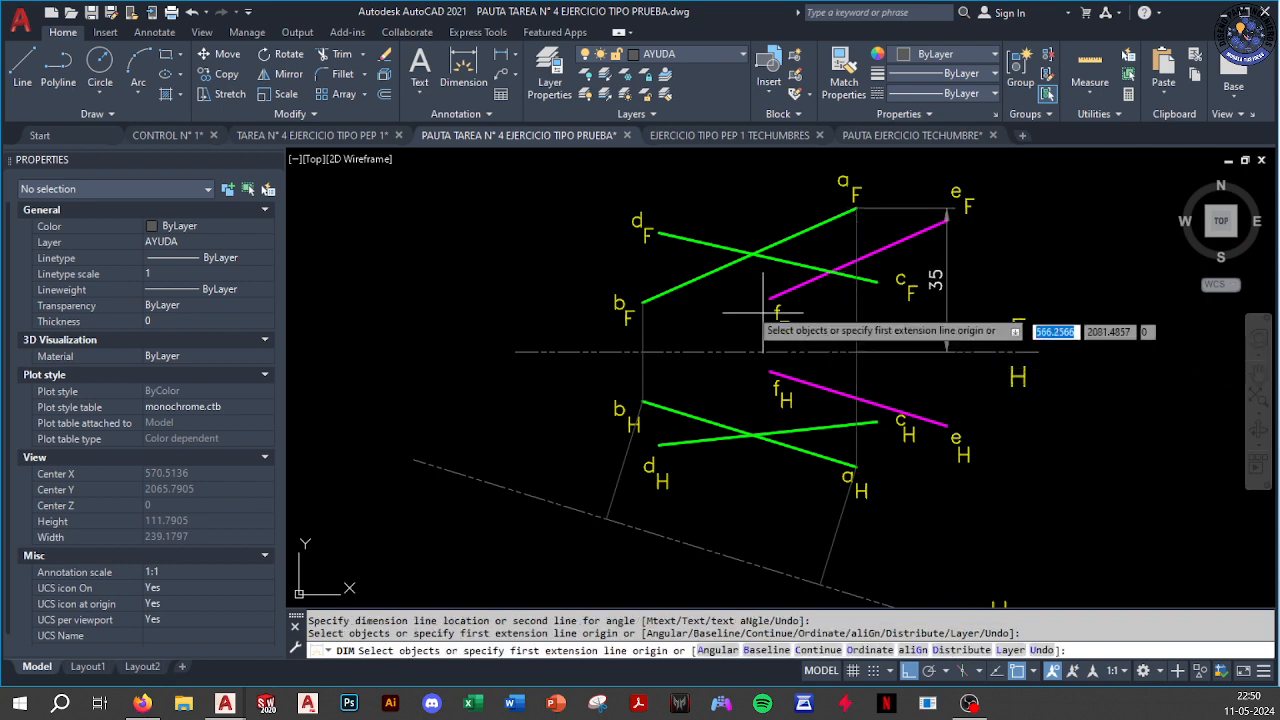
# Dimension the vertical distance from b_F to the F/H reference line, placing the dimension outside b_F
pyautogui.click(641, 302)
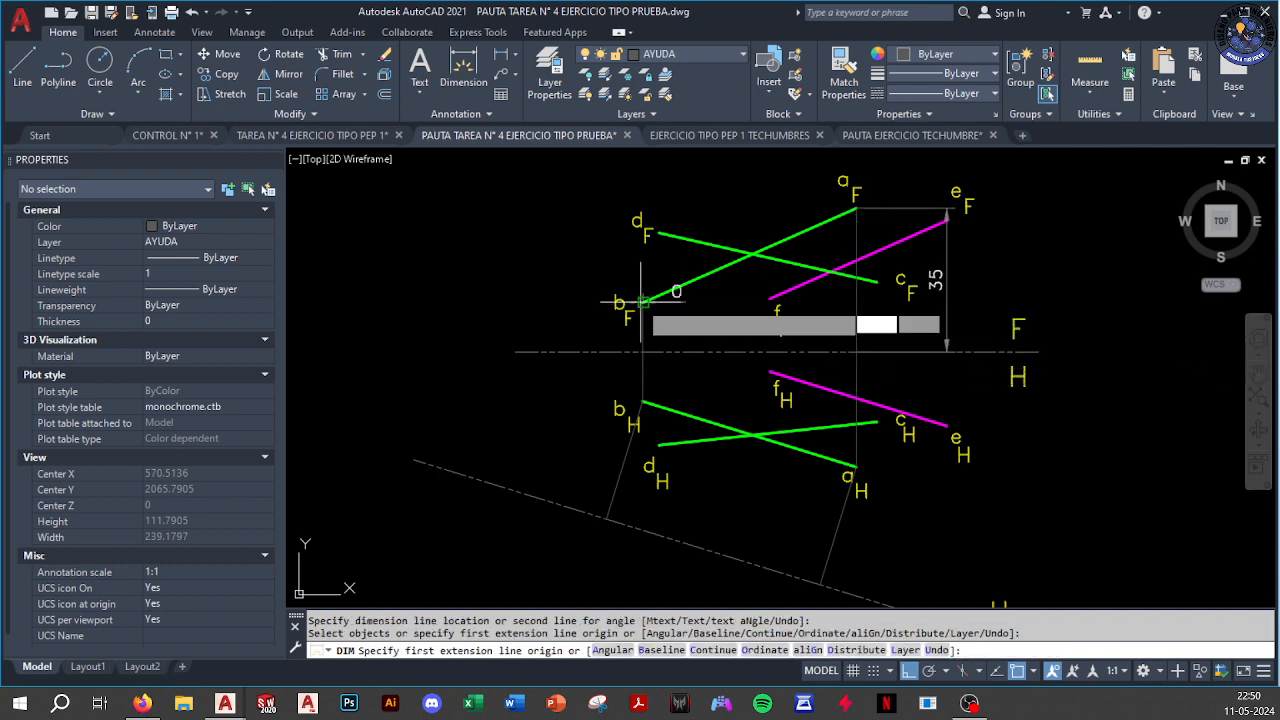
pyautogui.click(630, 351)
pyautogui.click(565, 333)
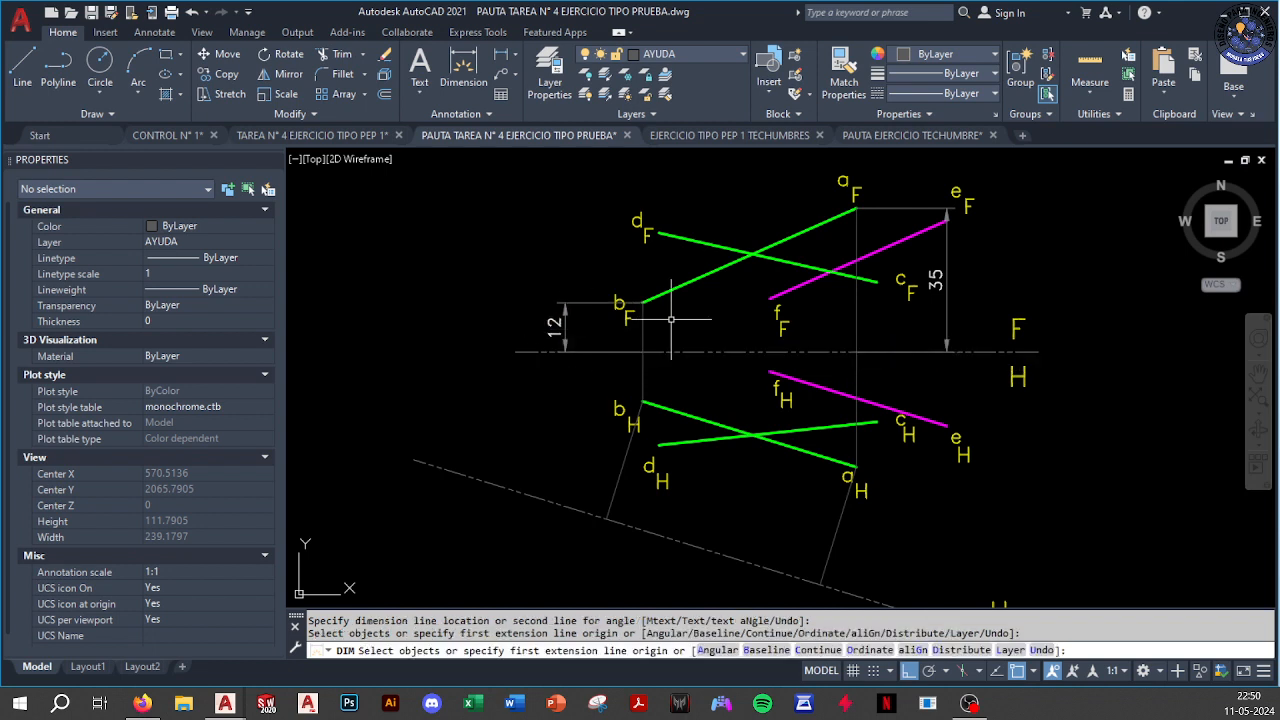
# Offset the H/A reference line by 35 towards the A side
pyautogui.moveTo(870, 380)
pyautogui.mouseDown(button='middle')
pyautogui.moveTo(814, 306)
pyautogui.moveTo(800, 312)
pyautogui.mouseUp(button='middle')
pyautogui.moveTo(801, 520); pyautogui.dragTo(783, 508, button='middle')
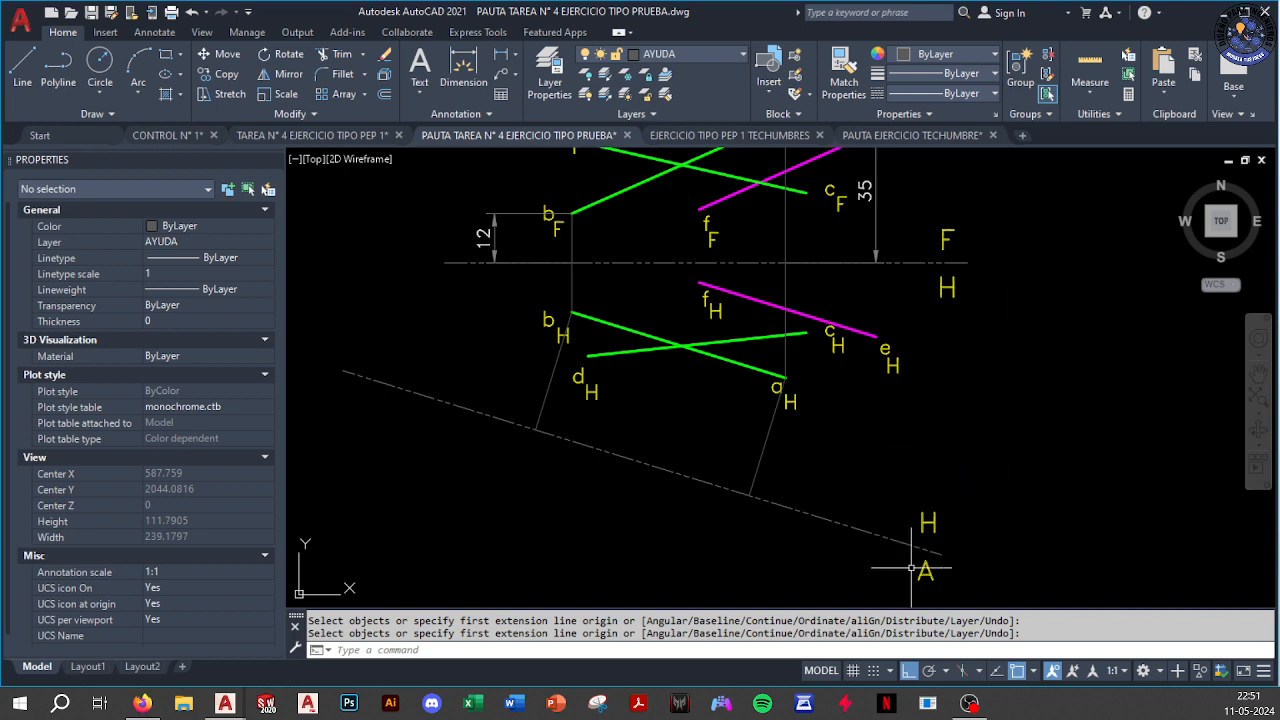
pyautogui.moveTo(664, 480)
pyautogui.mouseDown(button='middle')
pyautogui.moveTo(791, 491)
pyautogui.moveTo(705, 382)
pyautogui.mouseUp(button='middle')
pyautogui.scroll(-2, 790, 489)
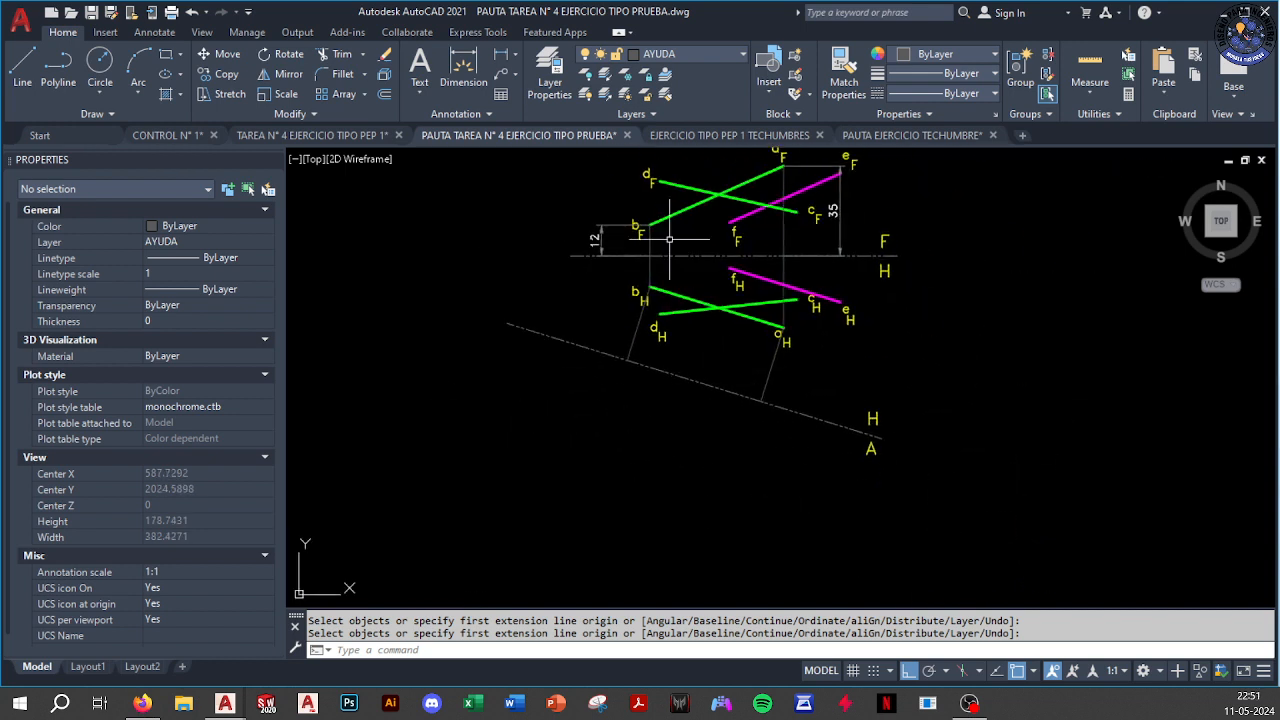
pyautogui.click(383, 94)
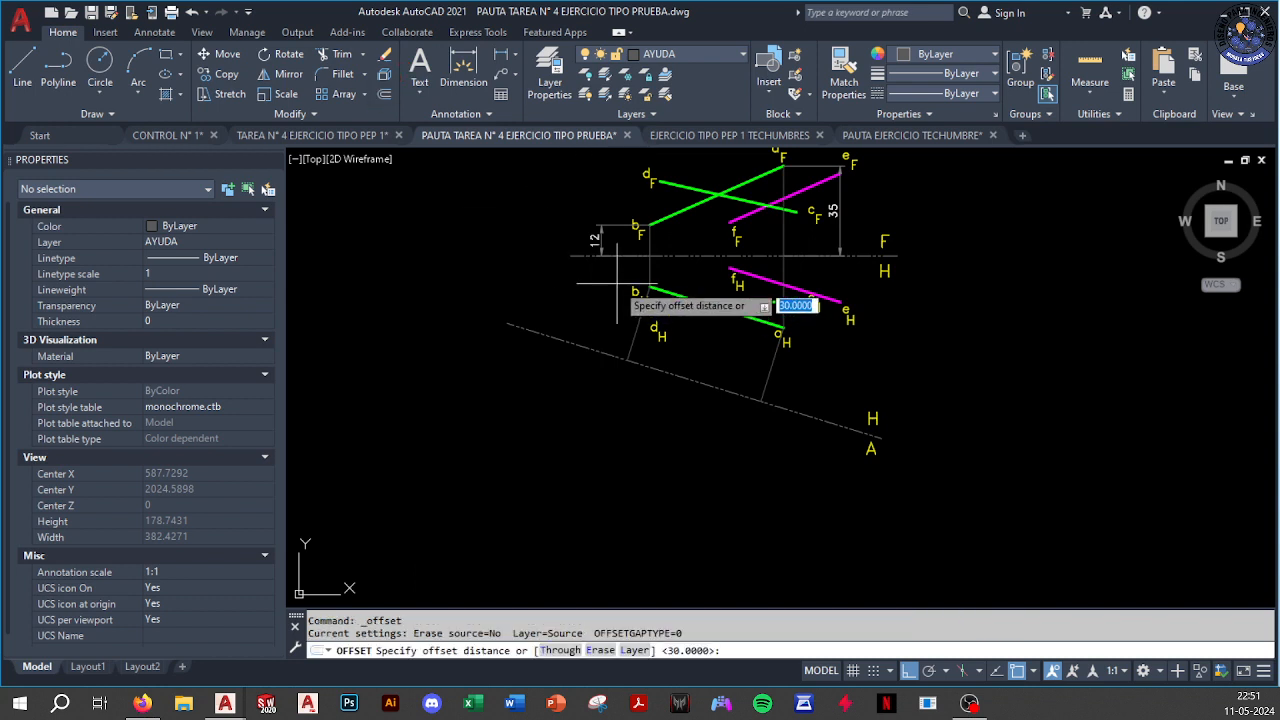
pyautogui.scroll(2, 665, 427)
pyautogui.scroll(-2, 670, 425)
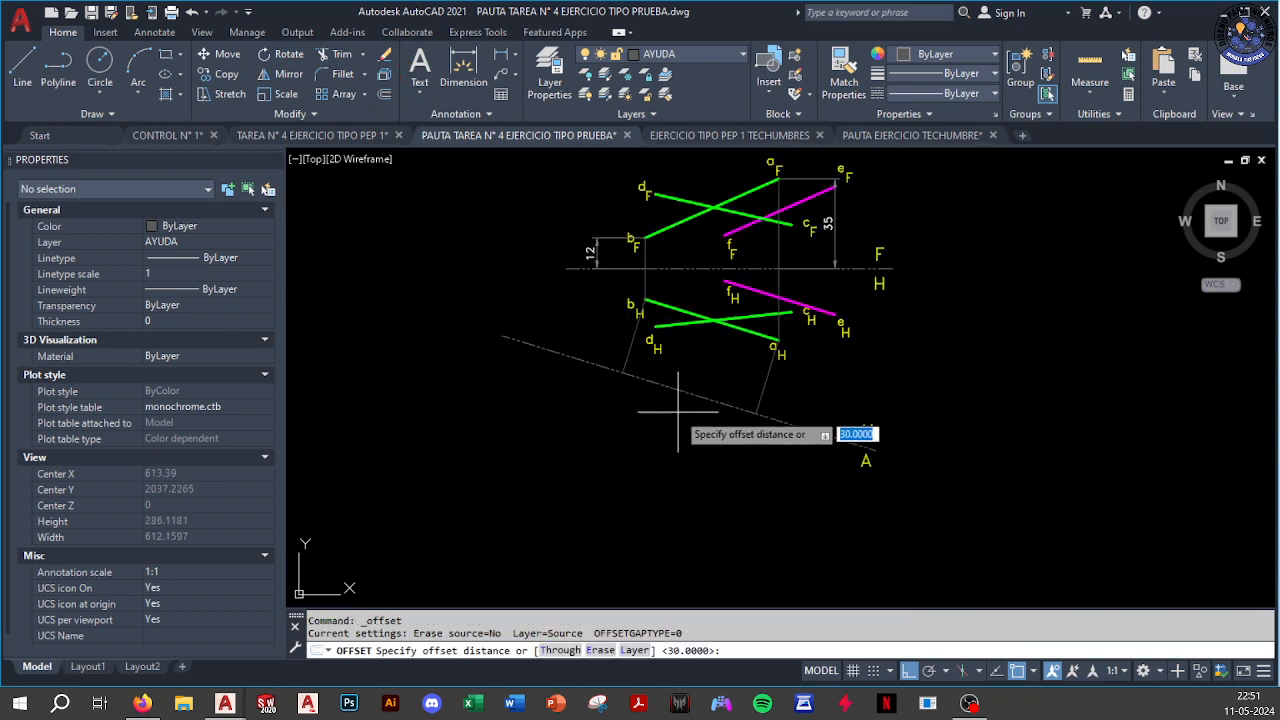
pyautogui.write('35')
pyautogui.press('Return')
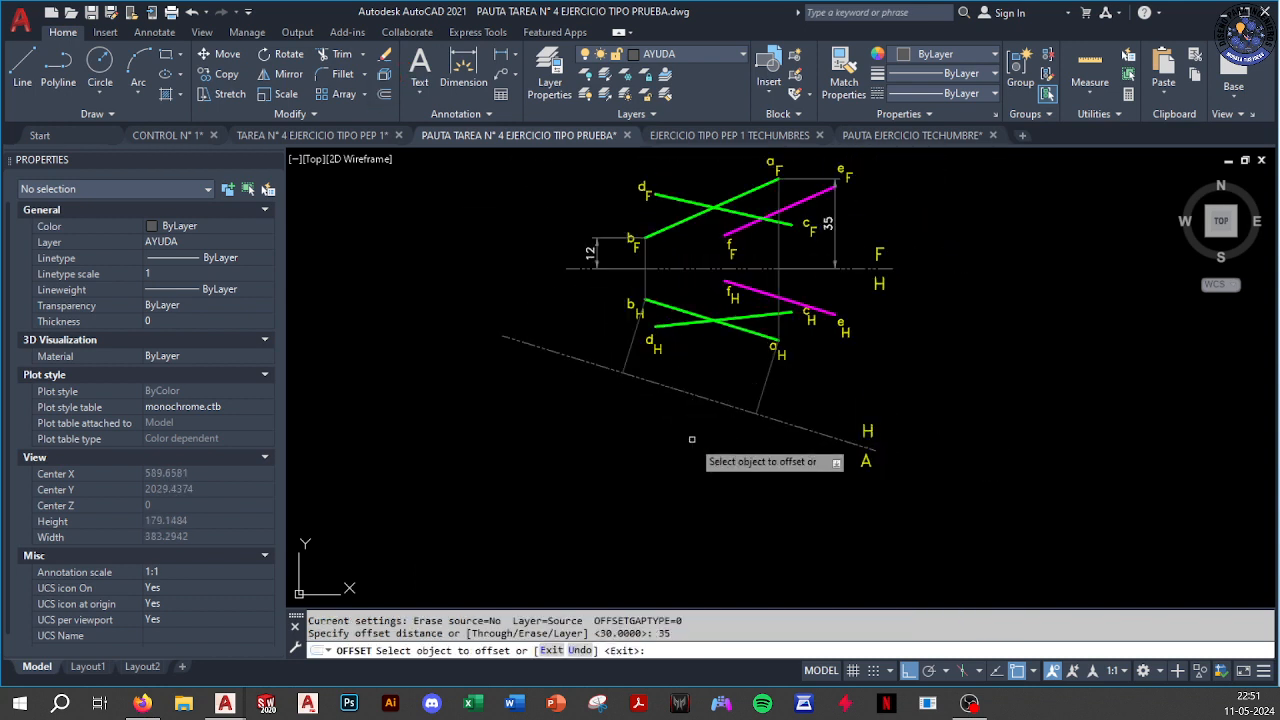
pyautogui.click(736, 409)
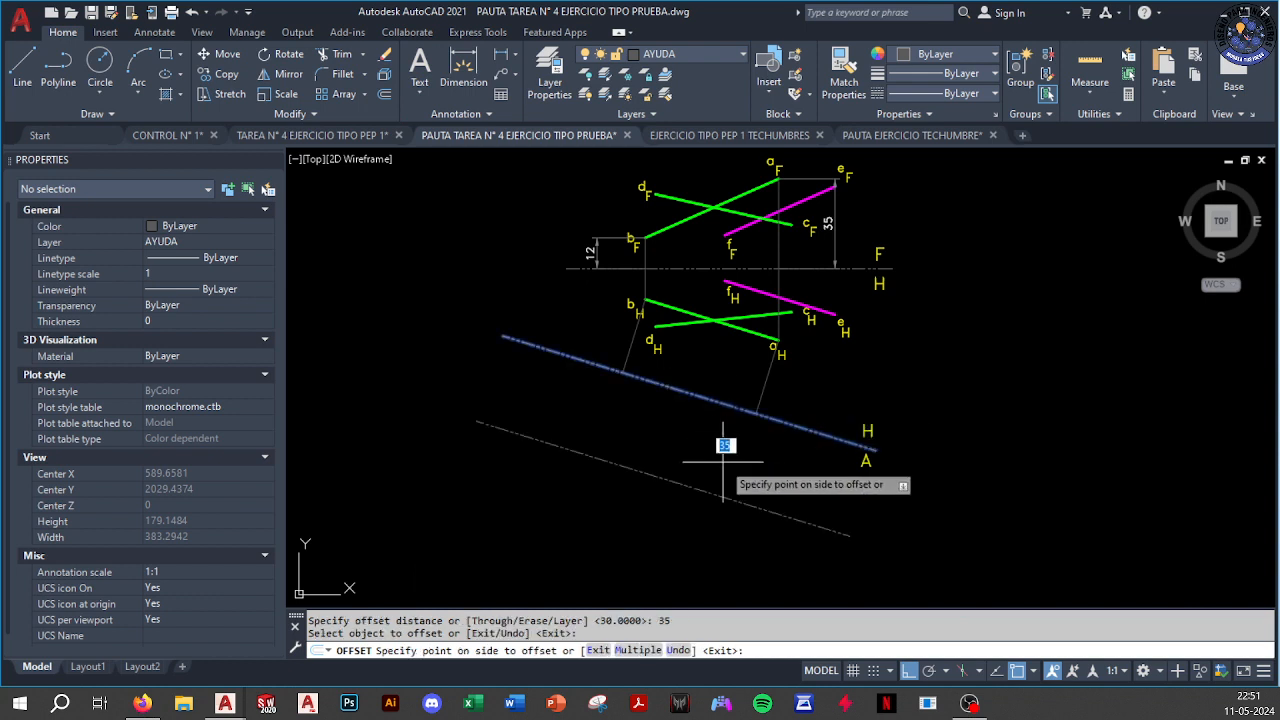
pyautogui.click(723, 462)
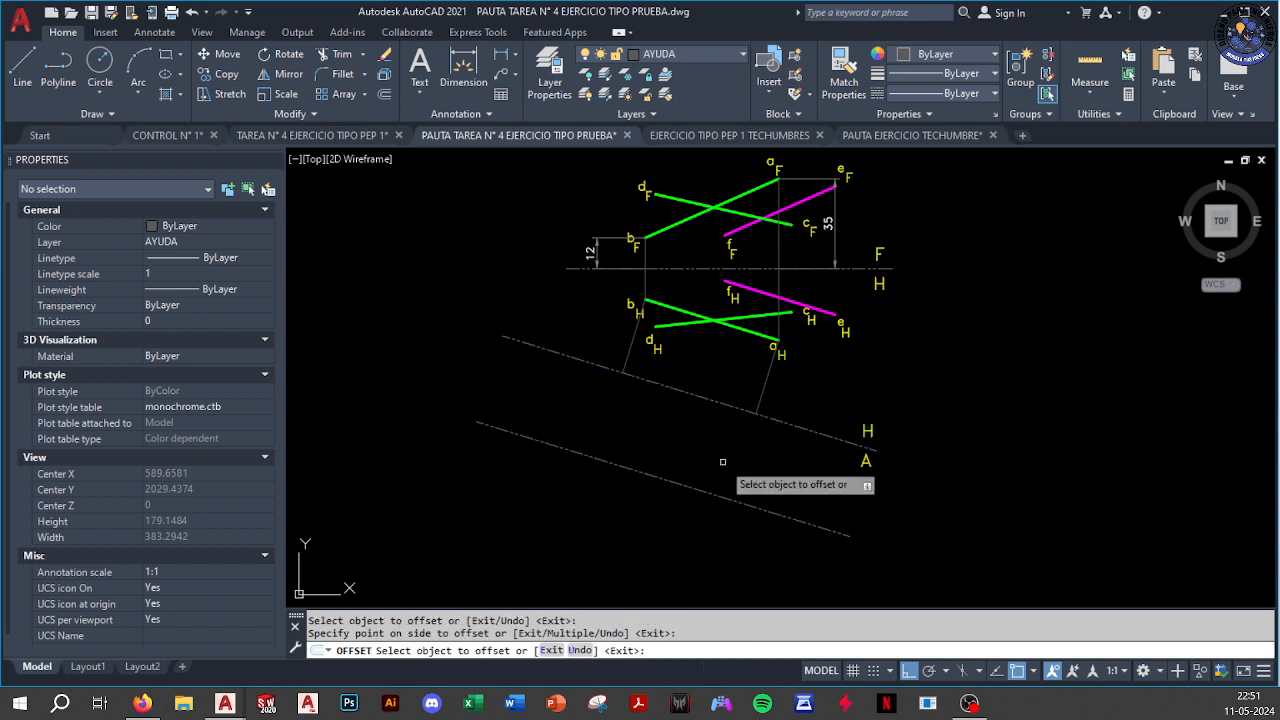
# Offset the H/A reference line by 12 towards the A side
pyautogui.click(383, 94)
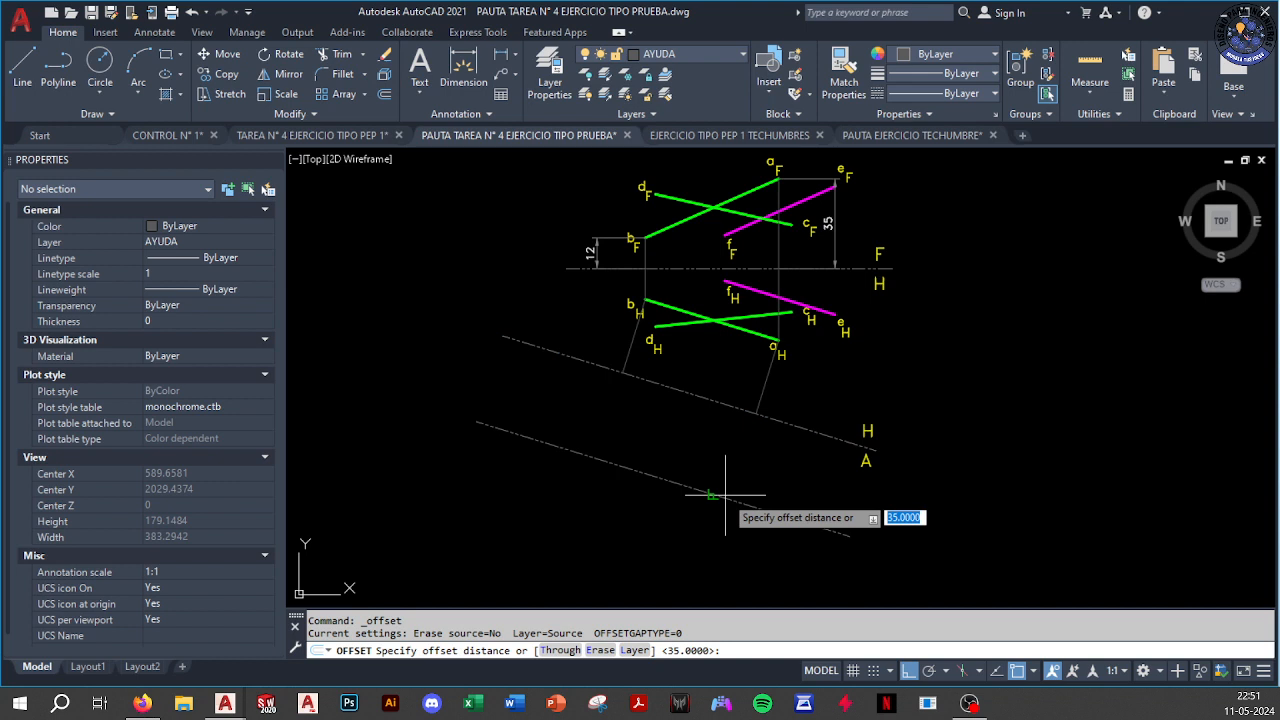
pyautogui.write('12')
pyautogui.press('Return')
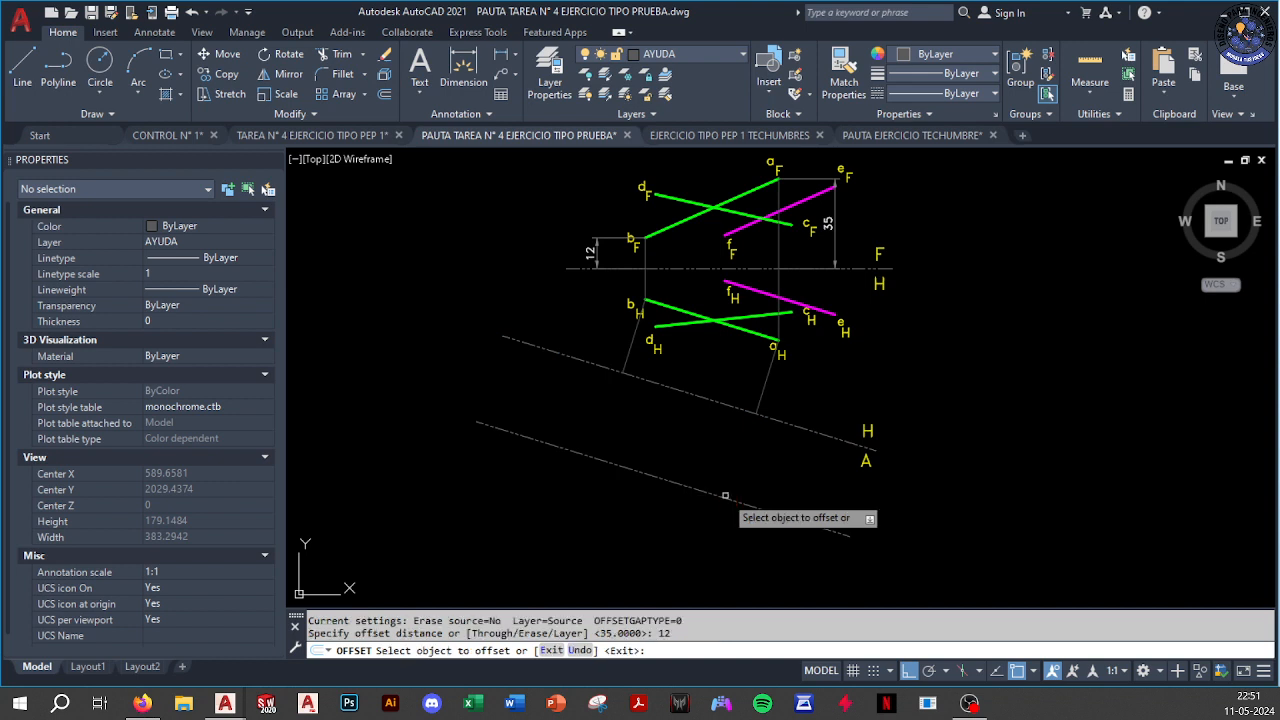
pyautogui.click(722, 404)
pyautogui.click(714, 446)
pyautogui.press('Escape')
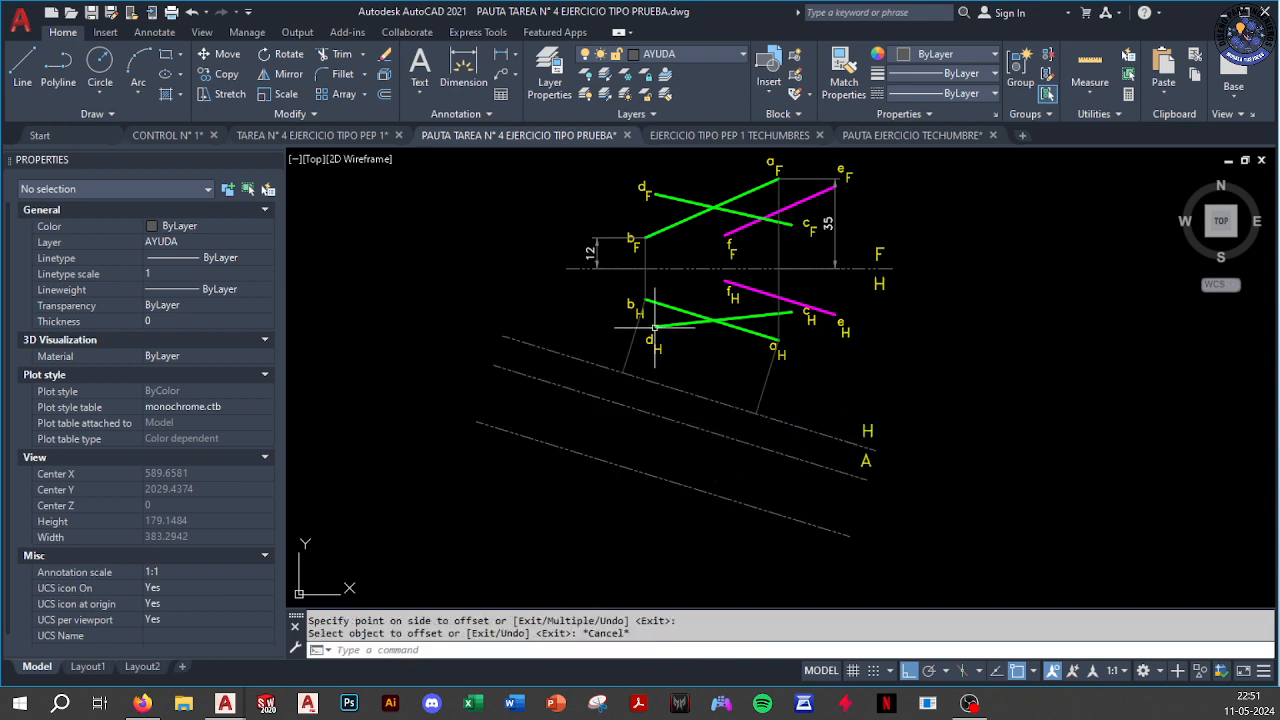
# Extend the projection line from b_H to the line offset 12 from the H/A reference line
pyautogui.scroll(2, 655, 327)
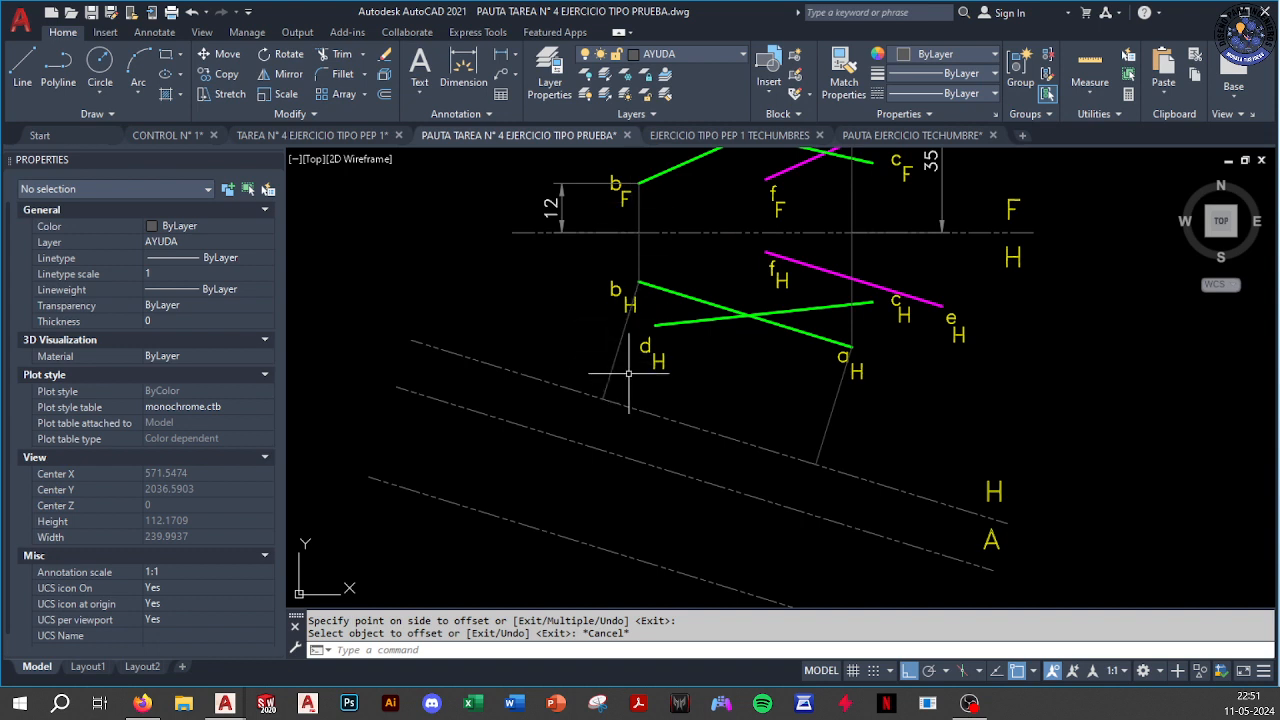
pyautogui.write('Ex')
pyautogui.press('Return')
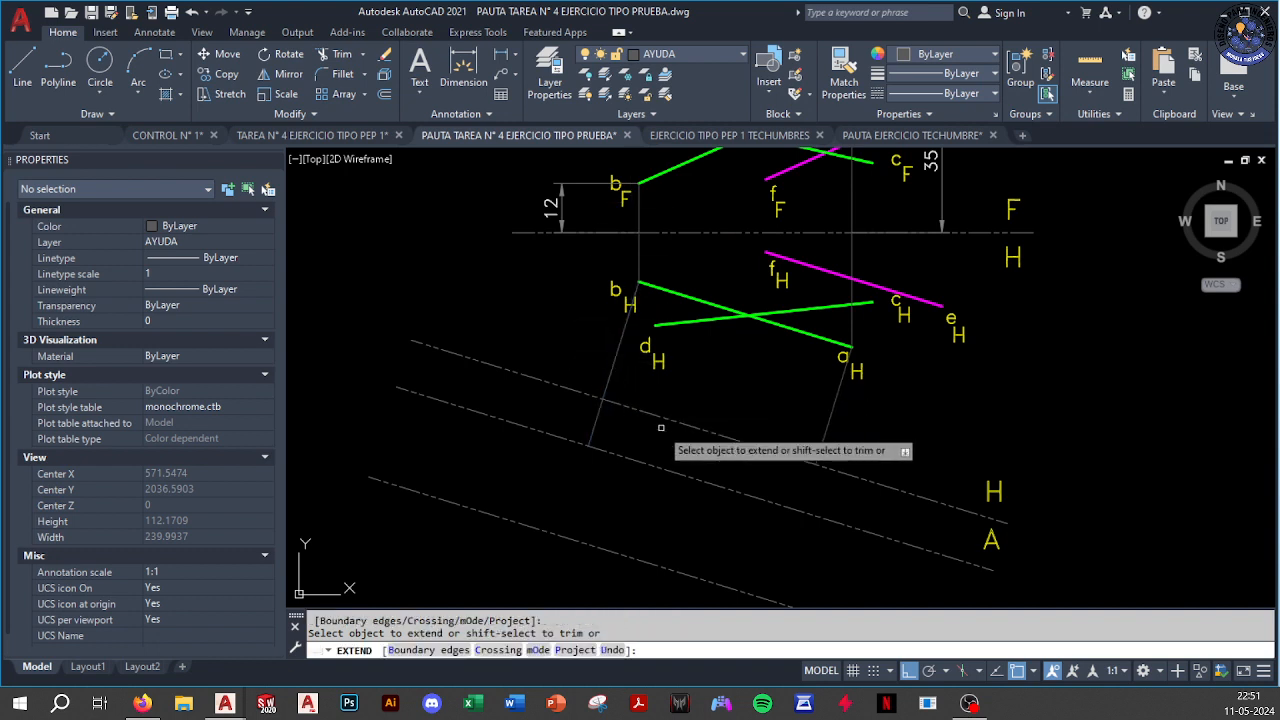
pyautogui.moveTo(660, 432); pyautogui.dragTo(625, 367, button='middle')
pyautogui.press('Escape')
# Extend the projection line from a_H to the line offset 35 from the H/A reference line, using that line as the boundary edge
pyautogui.write('EX')
pyautogui.press('Return')
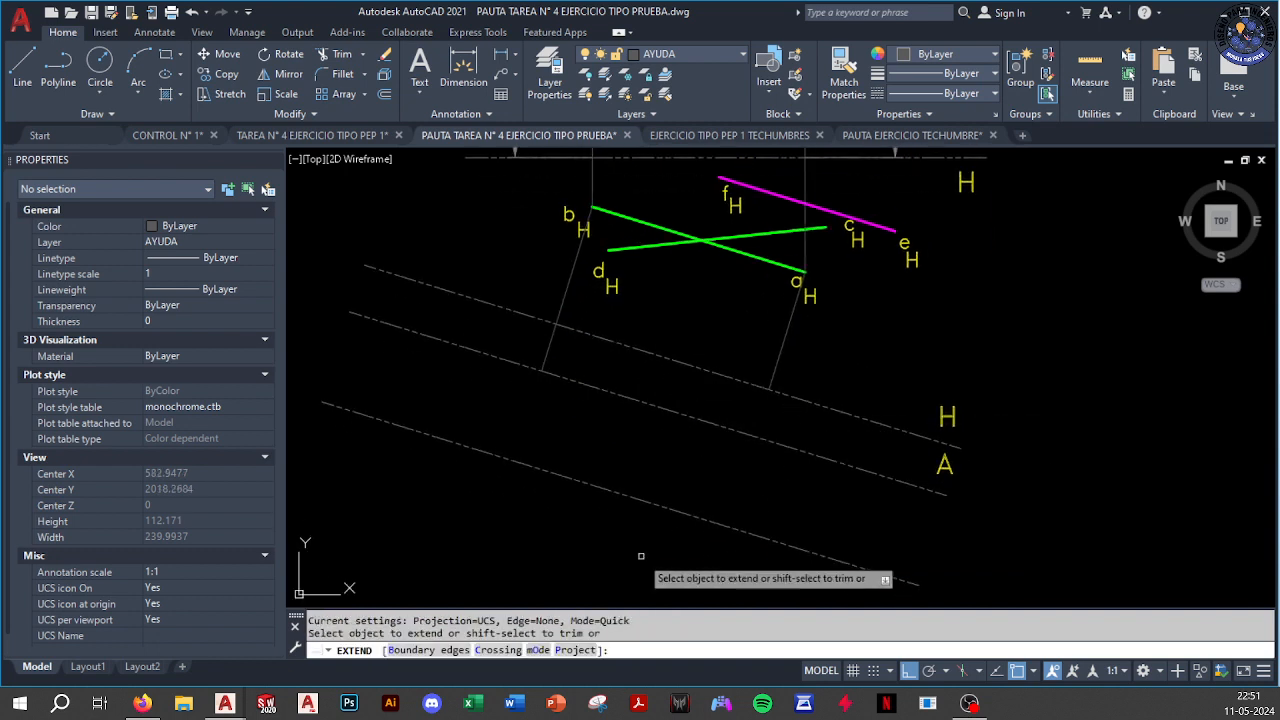
pyautogui.write('b')
pyautogui.press('Return')
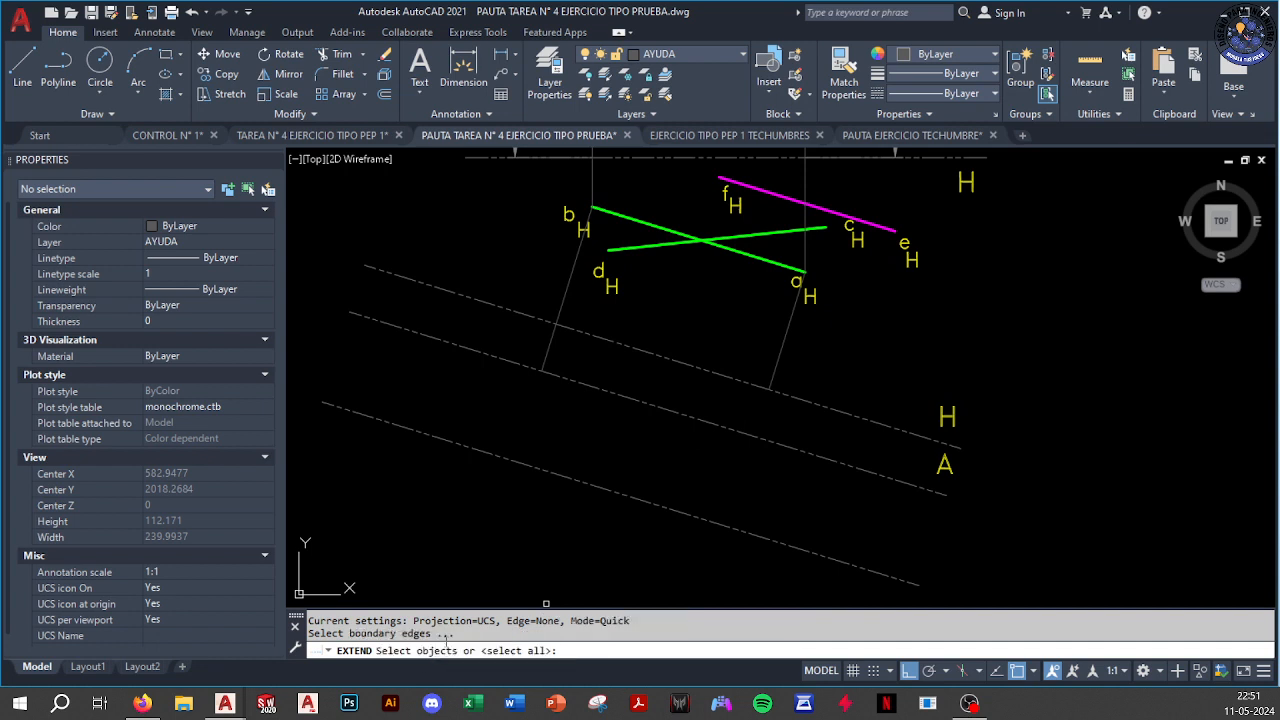
pyautogui.click(806, 547)
pyautogui.press('Return')
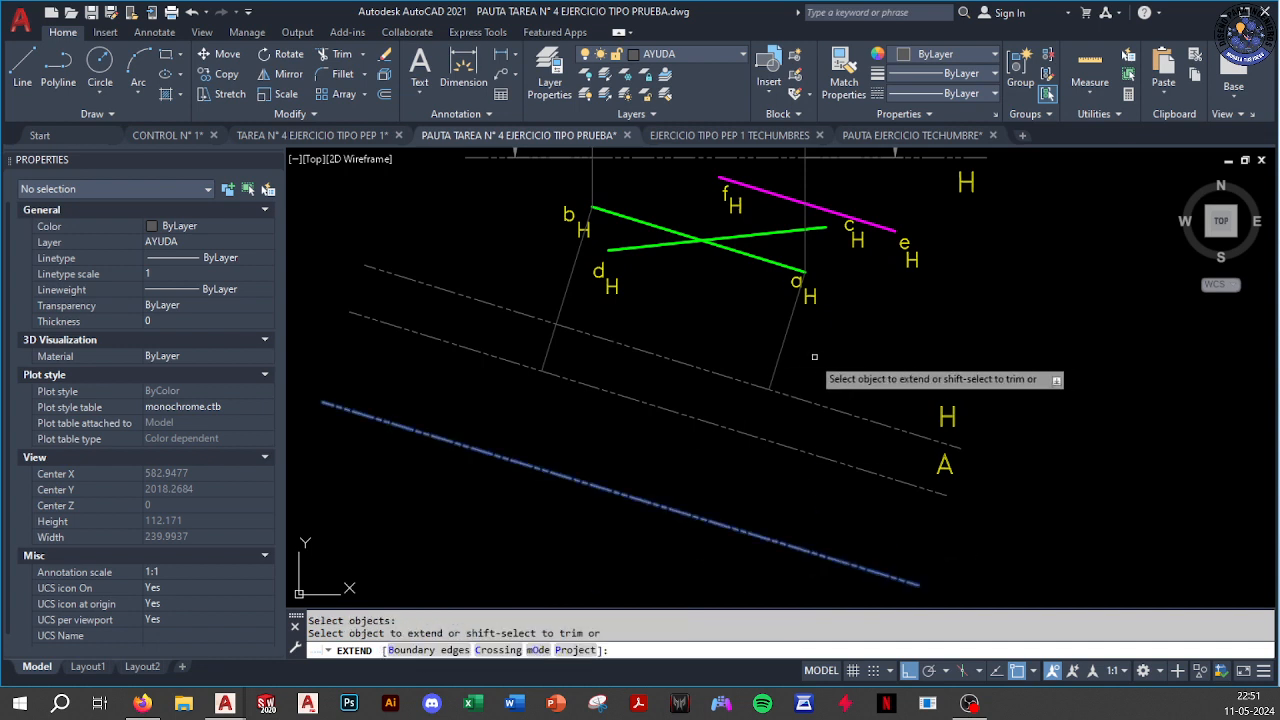
pyautogui.click(780, 362)
pyautogui.press('Escape')
# Erase the two auxiliary lines offset from the H/A reference line
pyautogui.scroll(-3, 877, 383)
pyautogui.scroll(2, 877, 383)
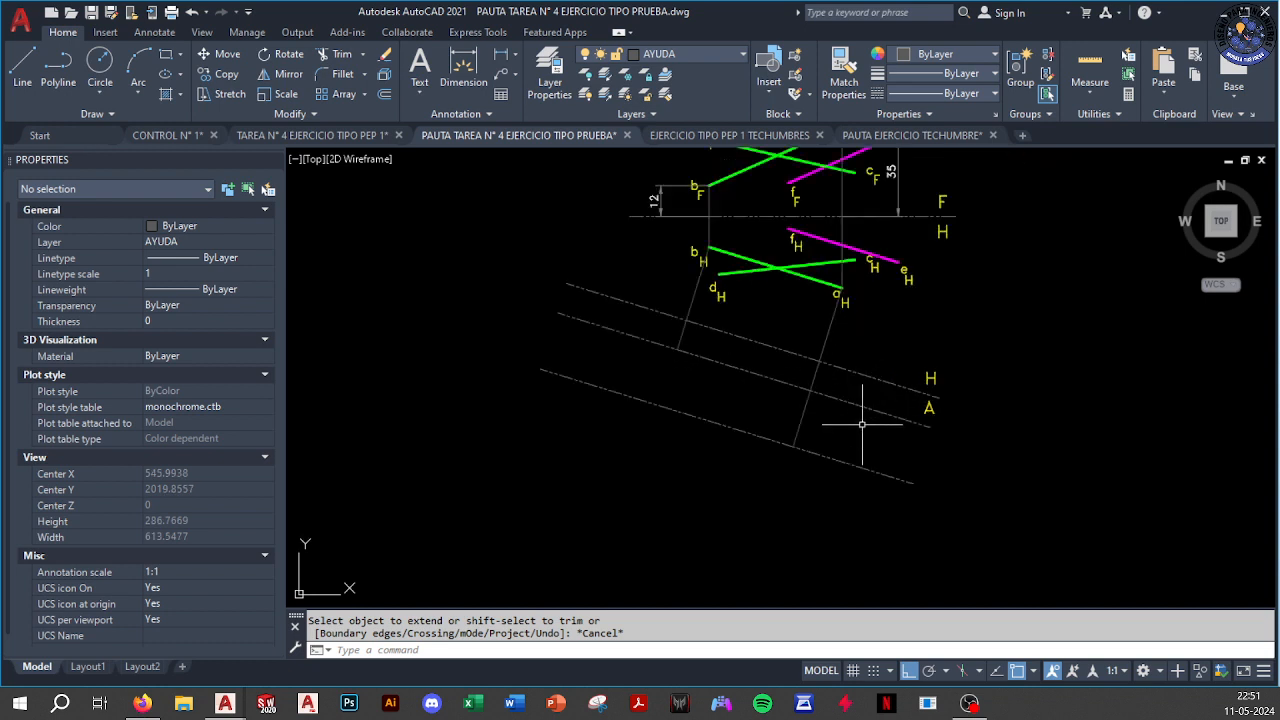
pyautogui.click(863, 423)
pyautogui.click(903, 491)
pyautogui.write('E')
pyautogui.press('Return')
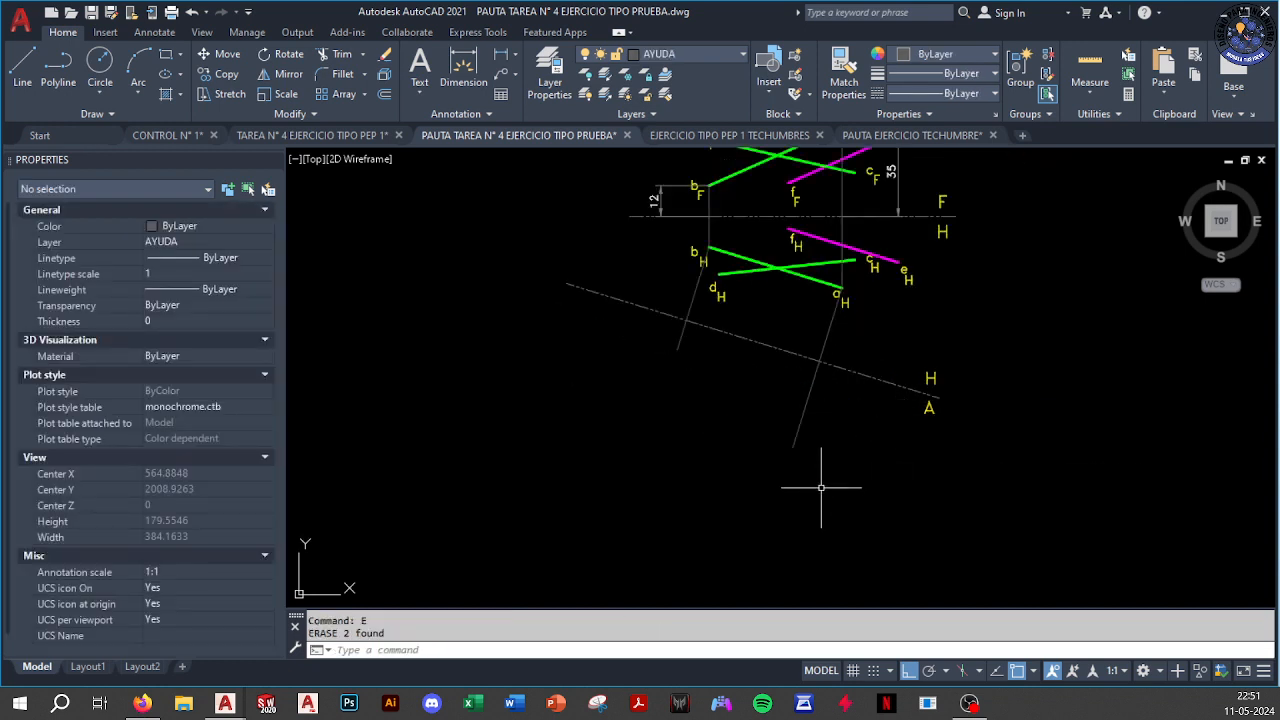
# Draw beam AB in view A as a polyline joining the ends of the extended b and a projection lines
pyautogui.write('PL')
pyautogui.press('Return')
pyautogui.click(678, 349)
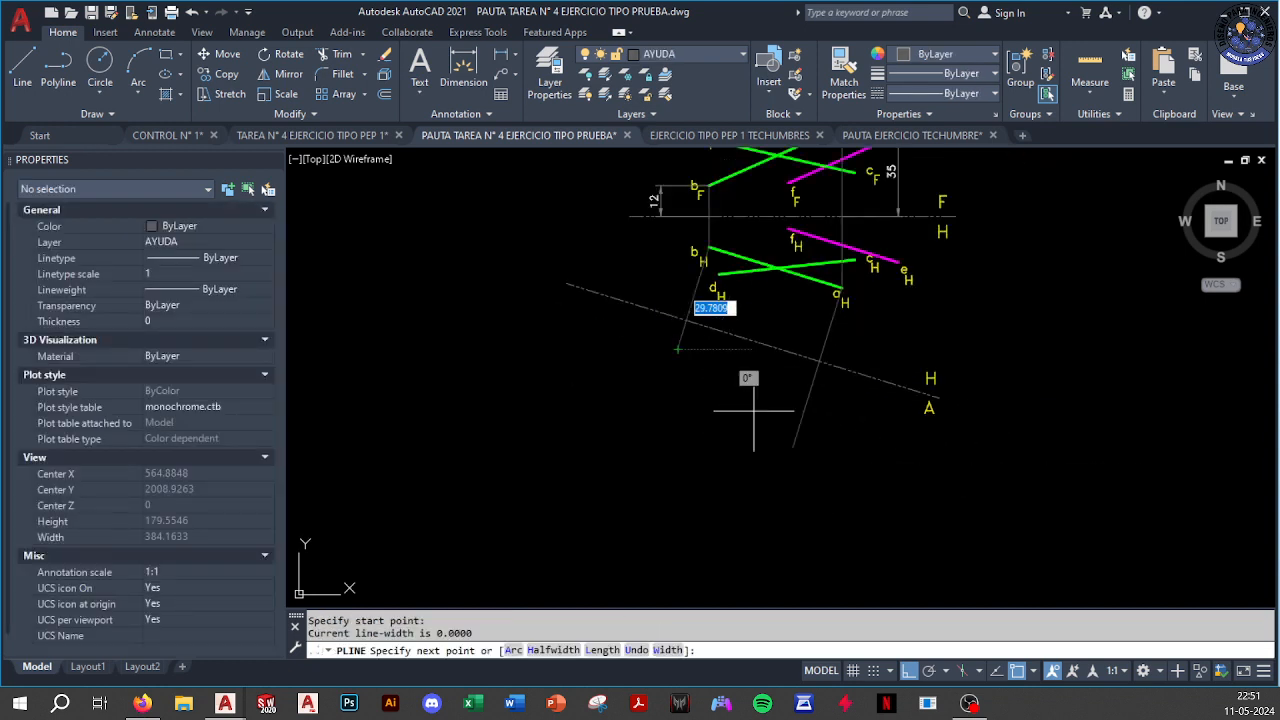
pyautogui.click(793, 447)
pyautogui.press('Escape')
# Match the properties of beam a_H b_H onto the new AB line in view A
pyautogui.write('MA')
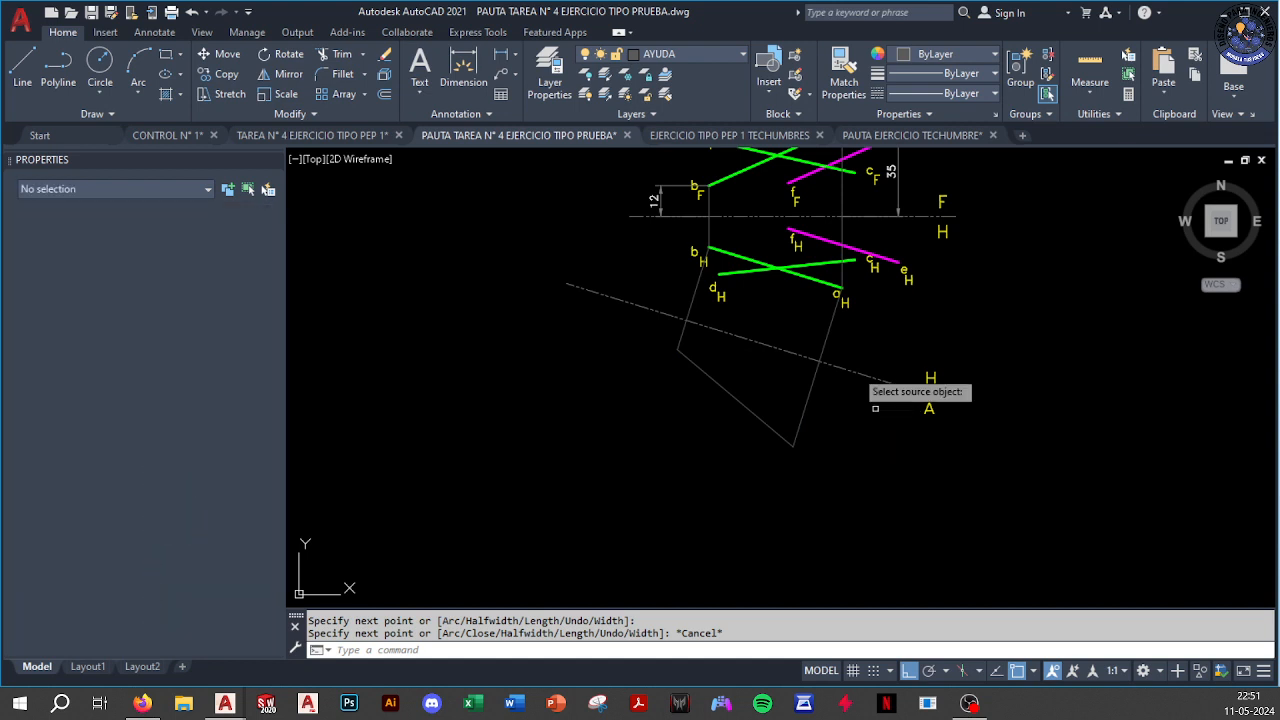
pyautogui.press('Return')
pyautogui.click(809, 280)
pyautogui.click(776, 388)
pyautogui.click(705, 432)
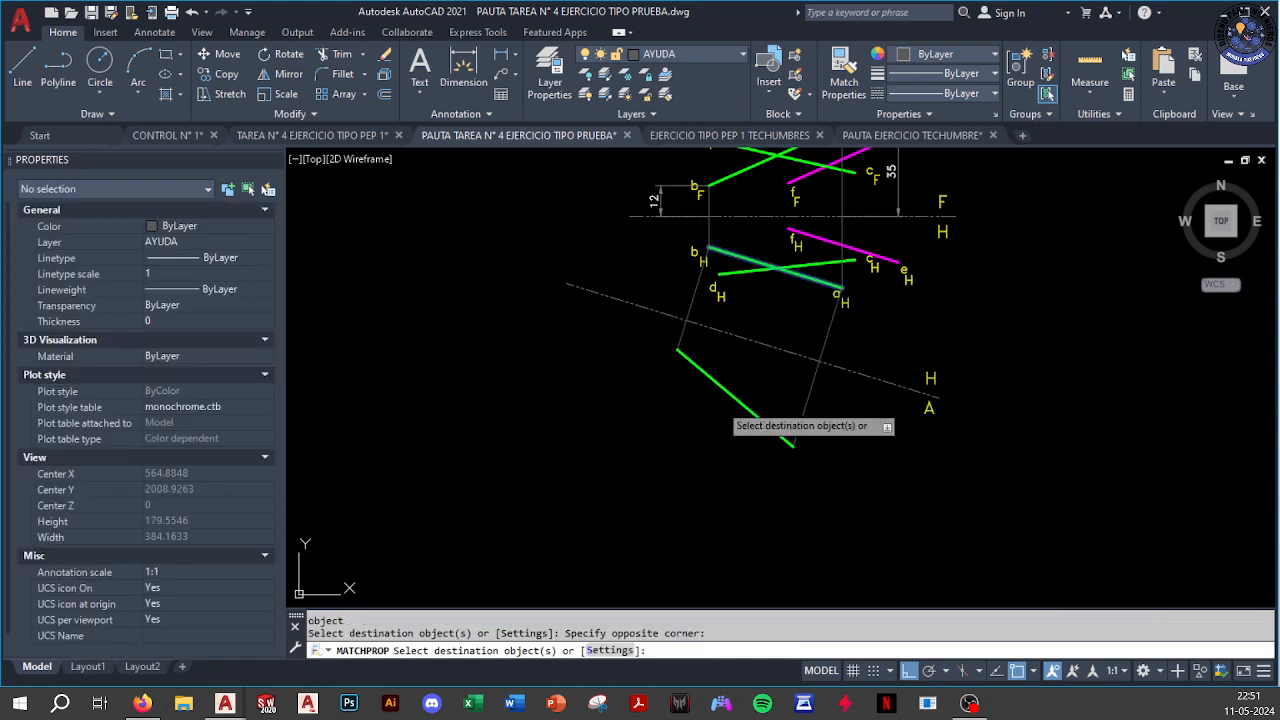
# Copy the b_H label to the b end of beam AB in view A and change its subscript to A
pyautogui.press('Escape')
pyautogui.moveTo(744, 328); pyautogui.dragTo(693, 300, button='middle')
pyautogui.scroll(2, 701, 290)
pyautogui.click(625, 239)
pyautogui.click(700, 303)
pyautogui.hotkey('ctrl', 'c')
pyautogui.hotkey('ctrl', 'v')
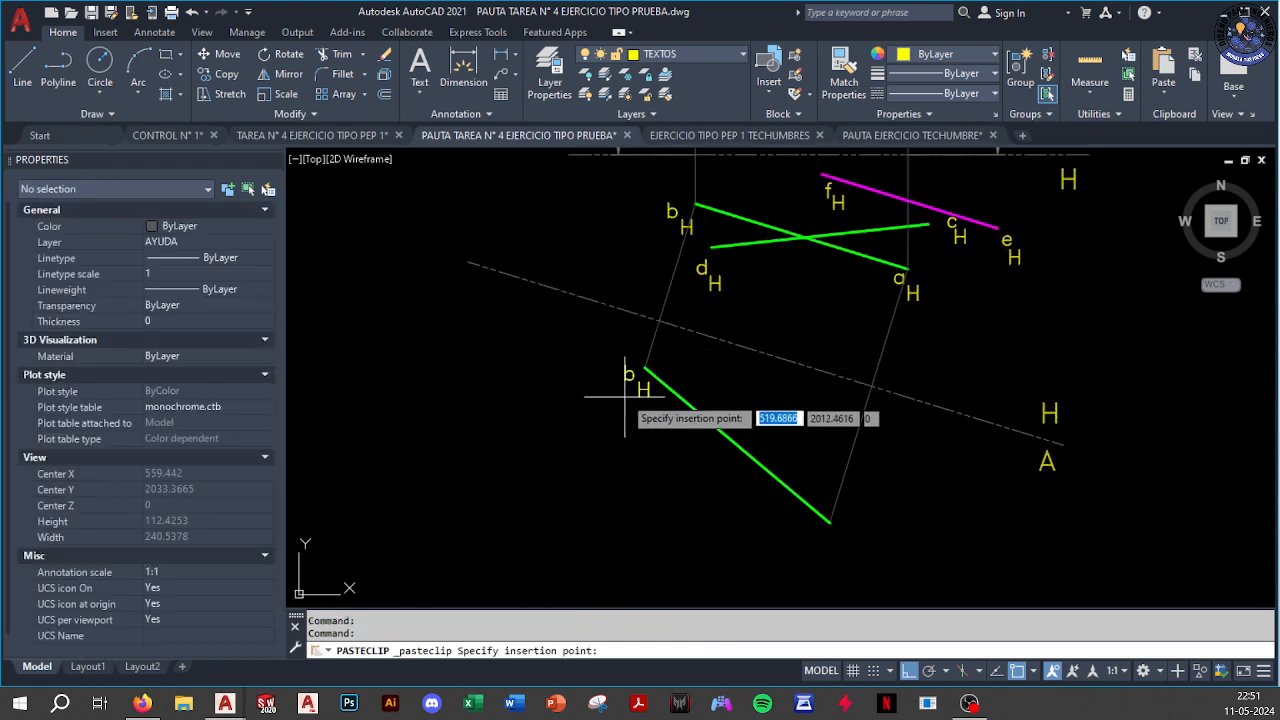
pyautogui.click(622, 389)
pyautogui.write('A')
pyautogui.click(683, 453)
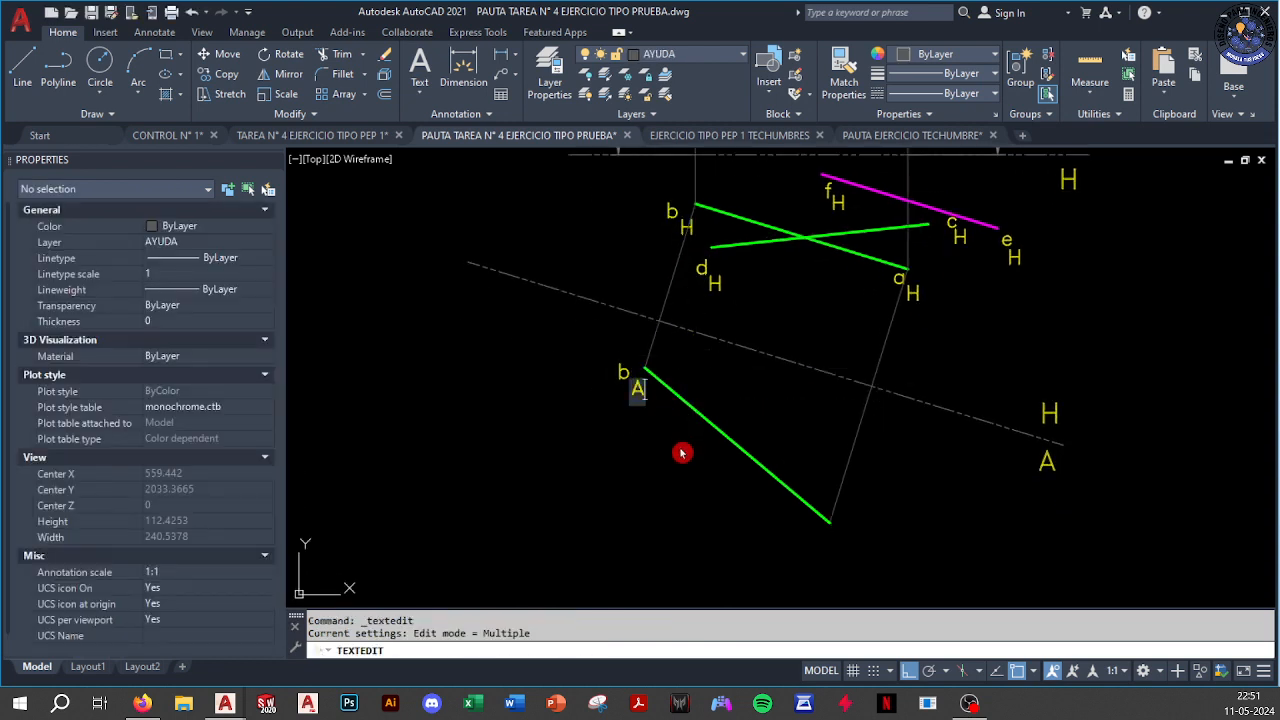
pyautogui.press('Escape')
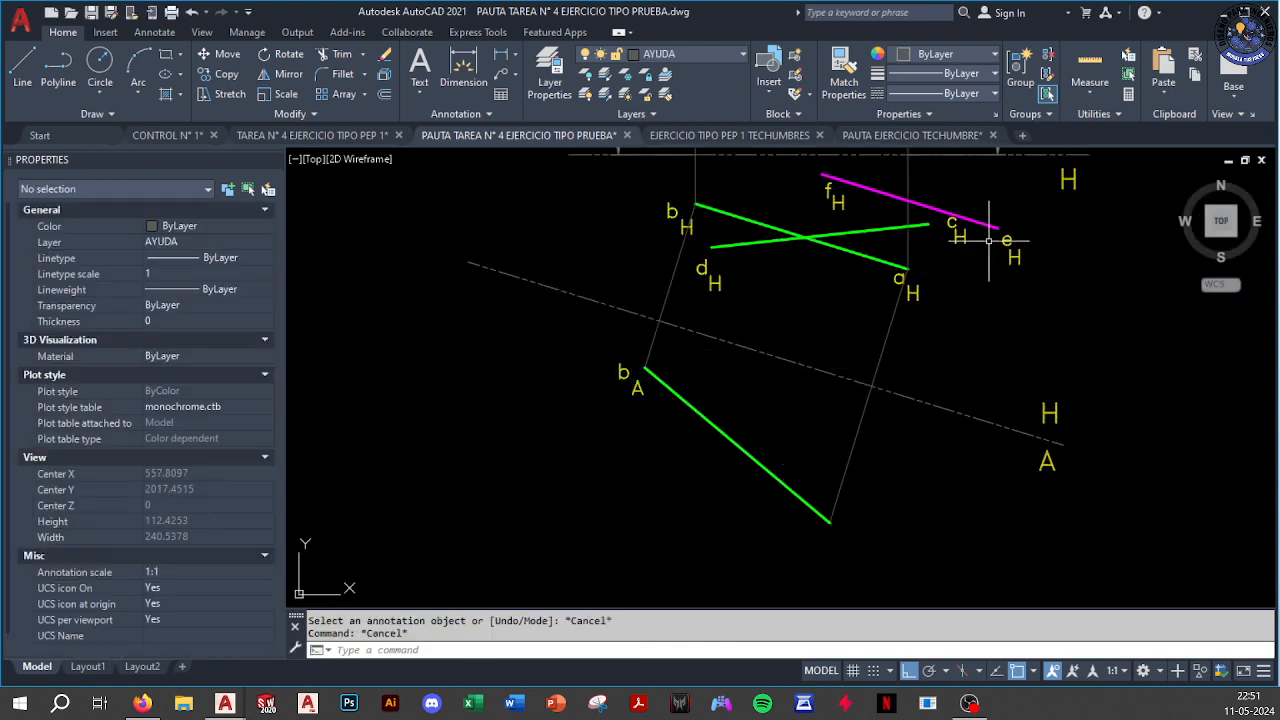
# Copy the a_H label to the a end of beam AB in view A and change its subscript to A
pyautogui.click(892, 256)
pyautogui.click(937, 320)
pyautogui.hotkey('ctrl', 'c')
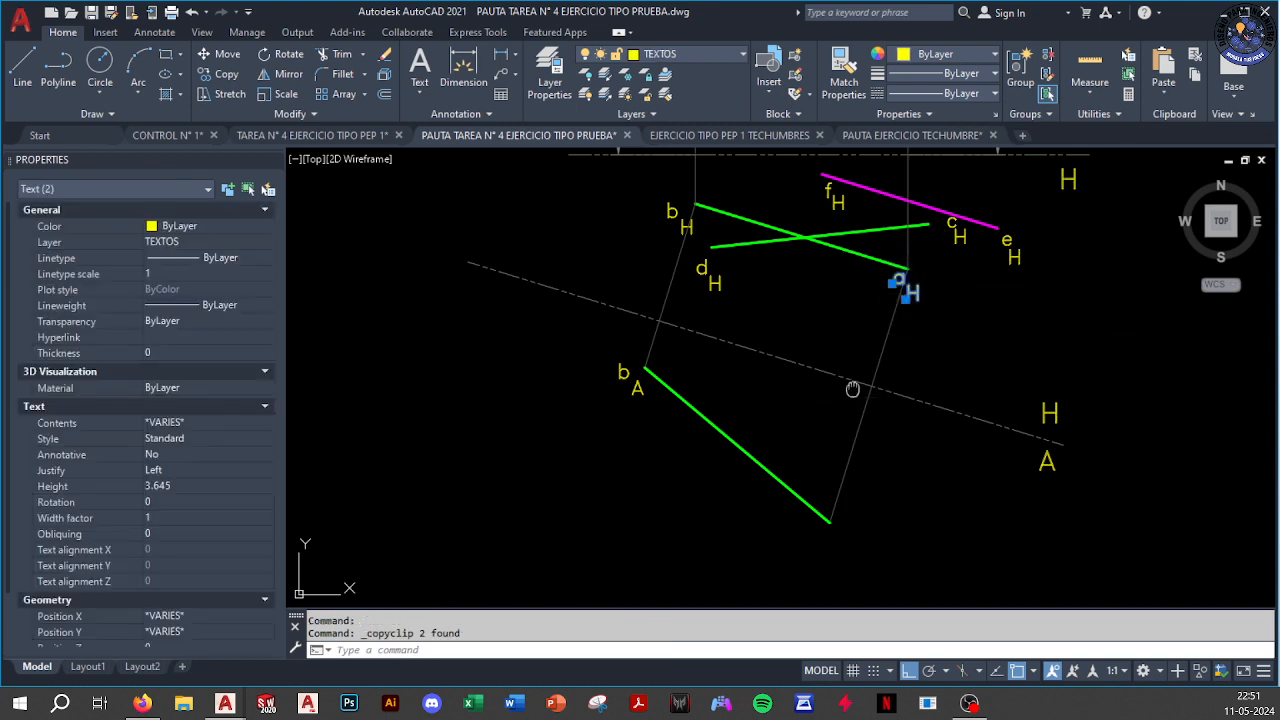
pyautogui.moveTo(852, 389); pyautogui.dragTo(846, 434, button='middle')
pyautogui.scroll(5, 846, 434)
pyautogui.hotkey('ctrl', 'v')
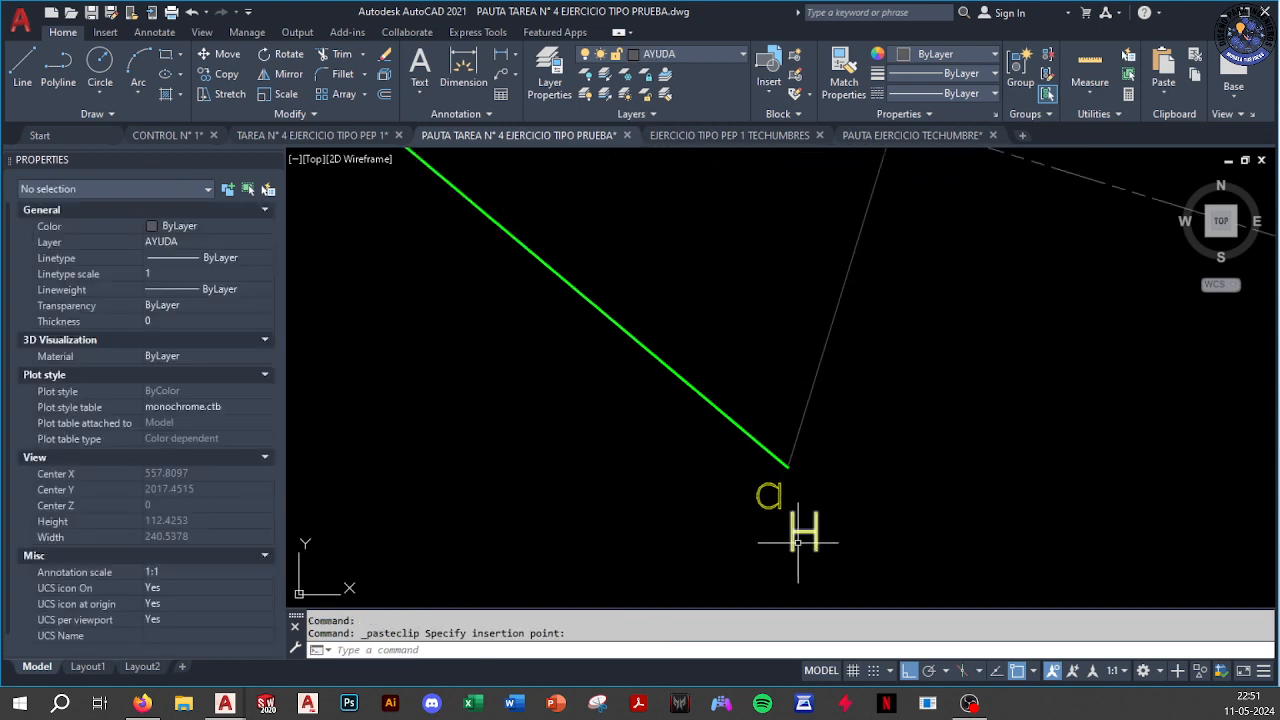
pyautogui.click(803, 535)
pyautogui.doubleClick(803, 535)
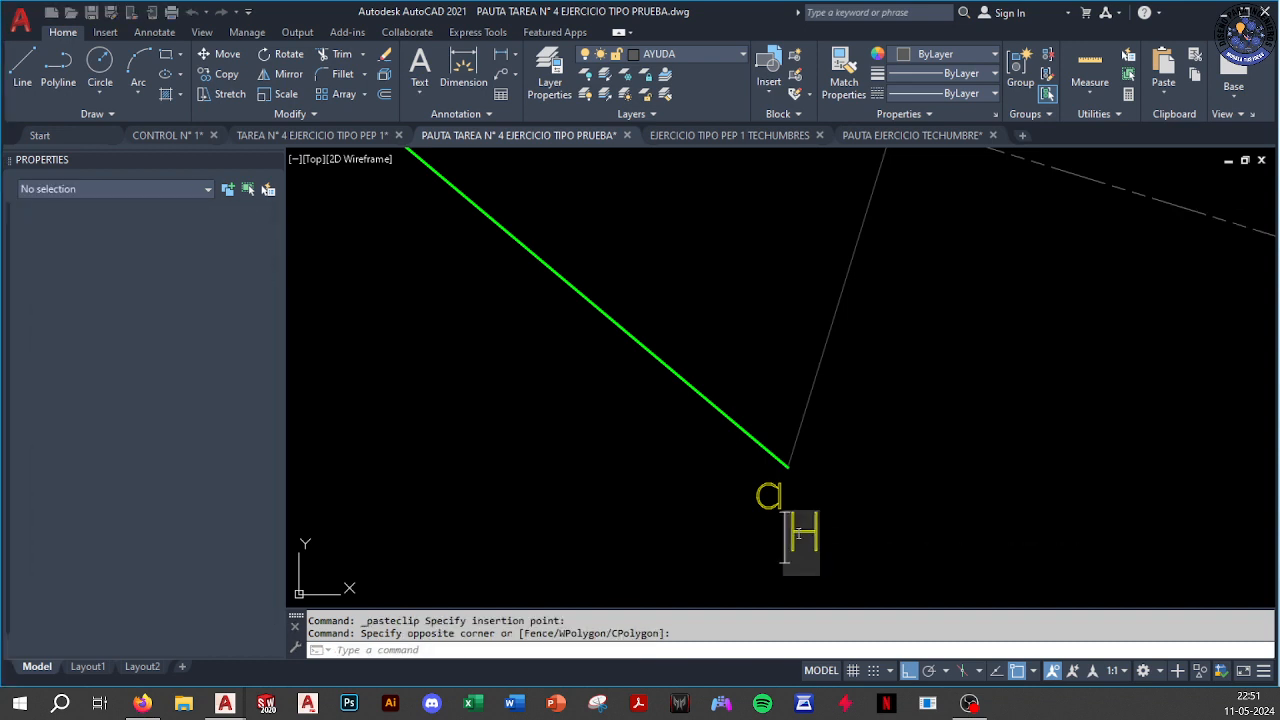
pyautogui.write('A')
pyautogui.press('Return')
pyautogui.scroll(-8, 891, 528)
pyautogui.press('Escape')
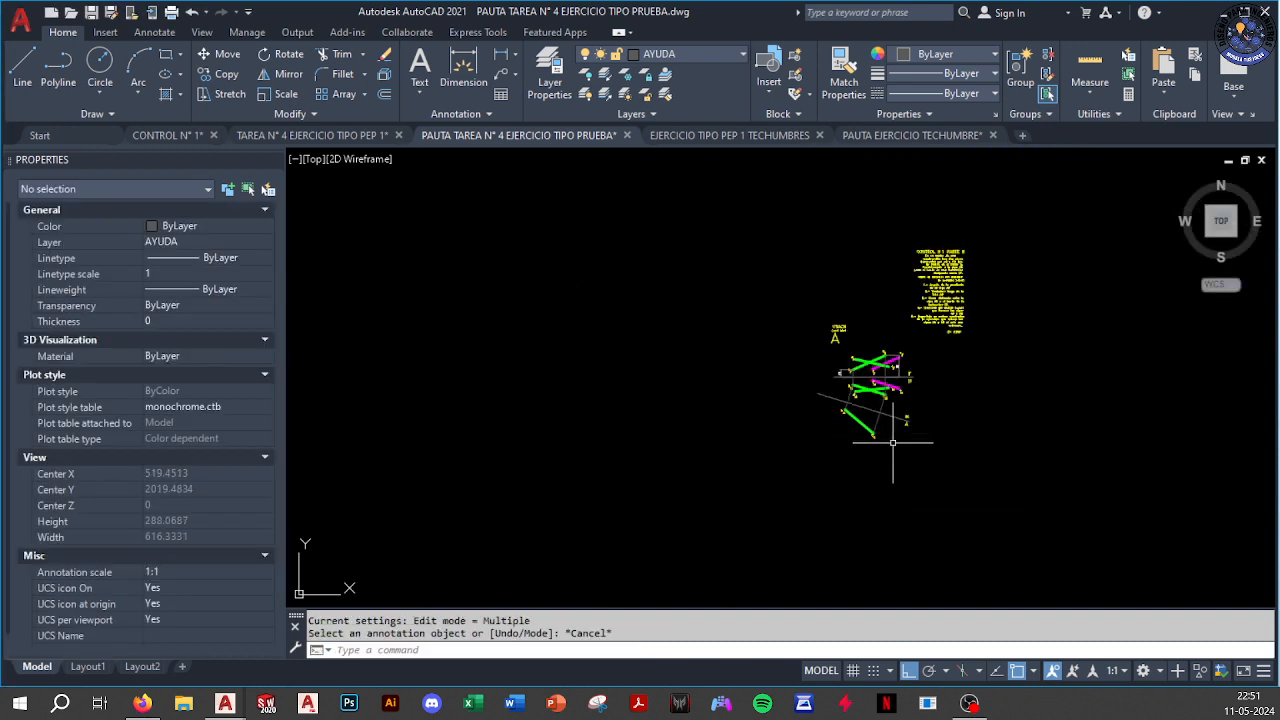
# Review the exercise statement and the solved reference sheet showing beam AB projected into view A
pyautogui.scroll(2, 811, 368)
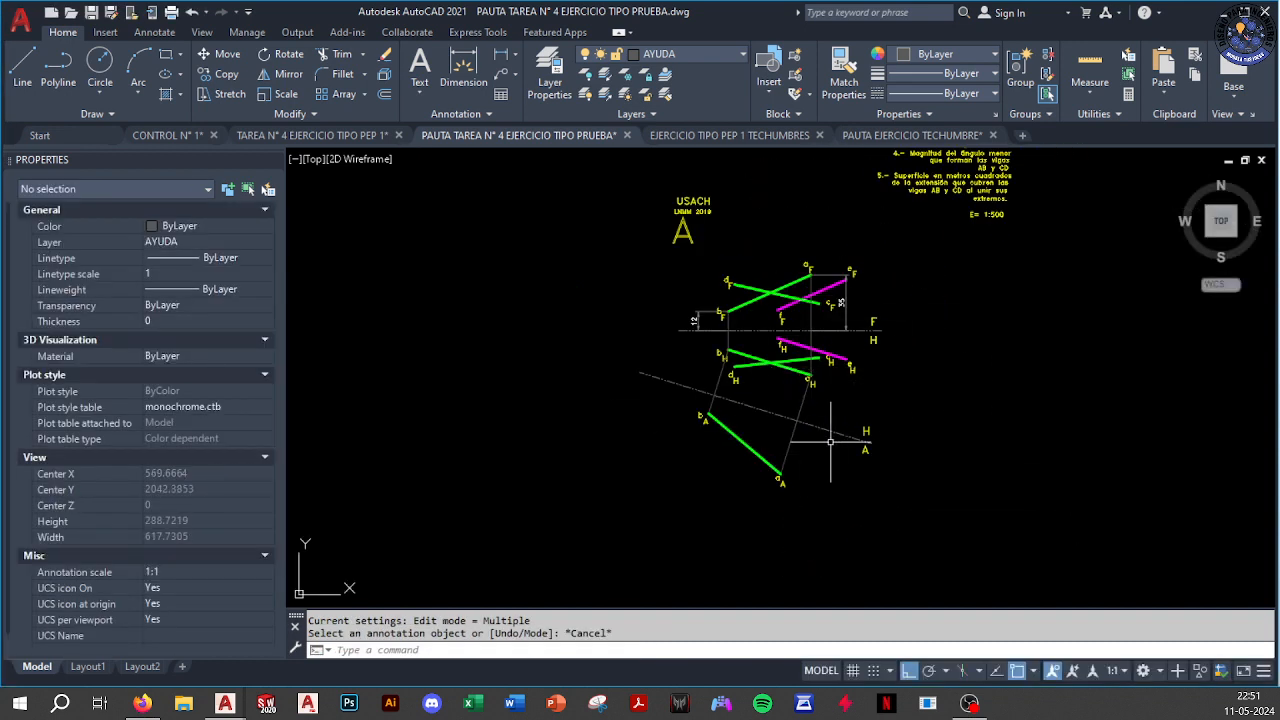
pyautogui.scroll(2, 830, 441)
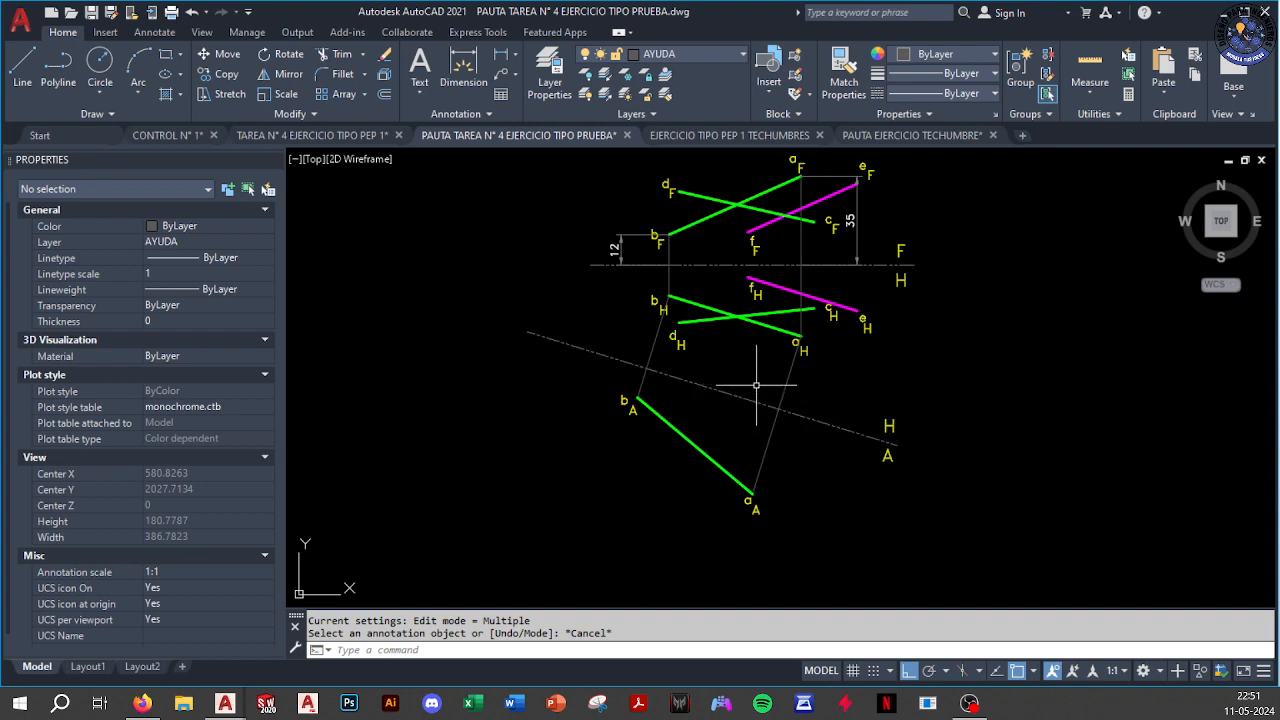
pyautogui.scroll(-3, 682, 383)
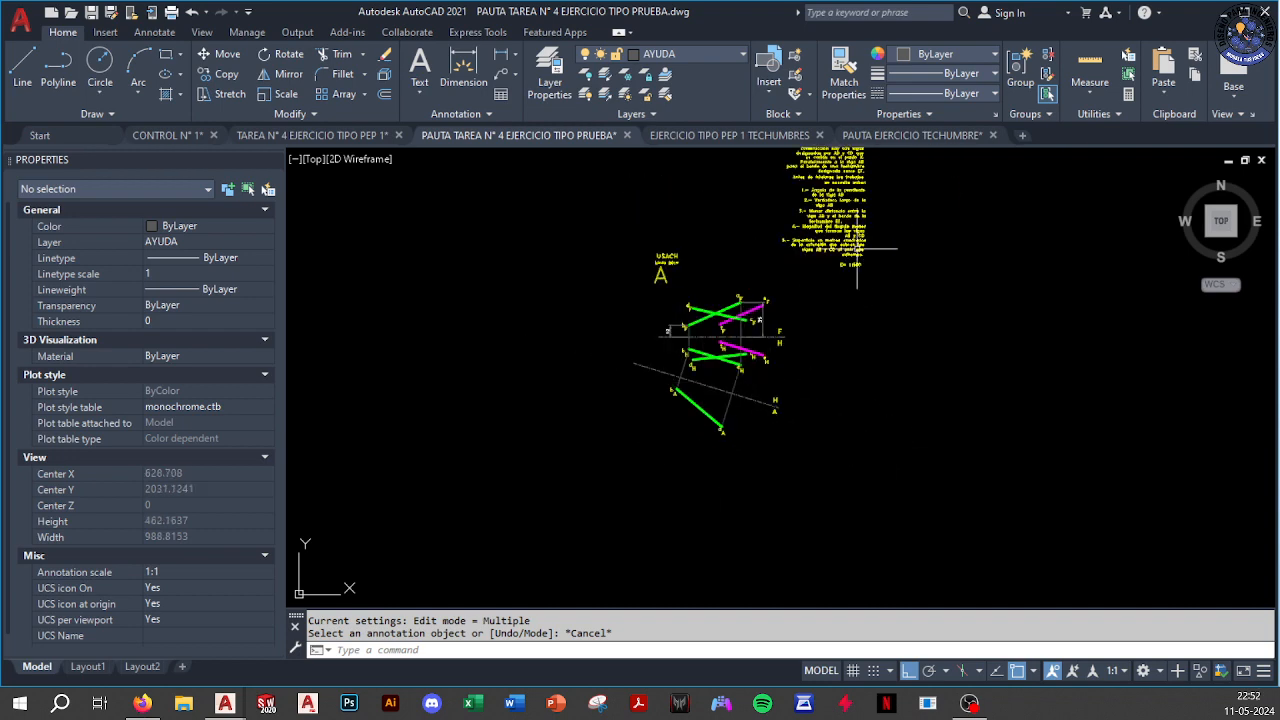
pyautogui.scroll(3, 898, 262)
pyautogui.scroll(-12, 932, 260)
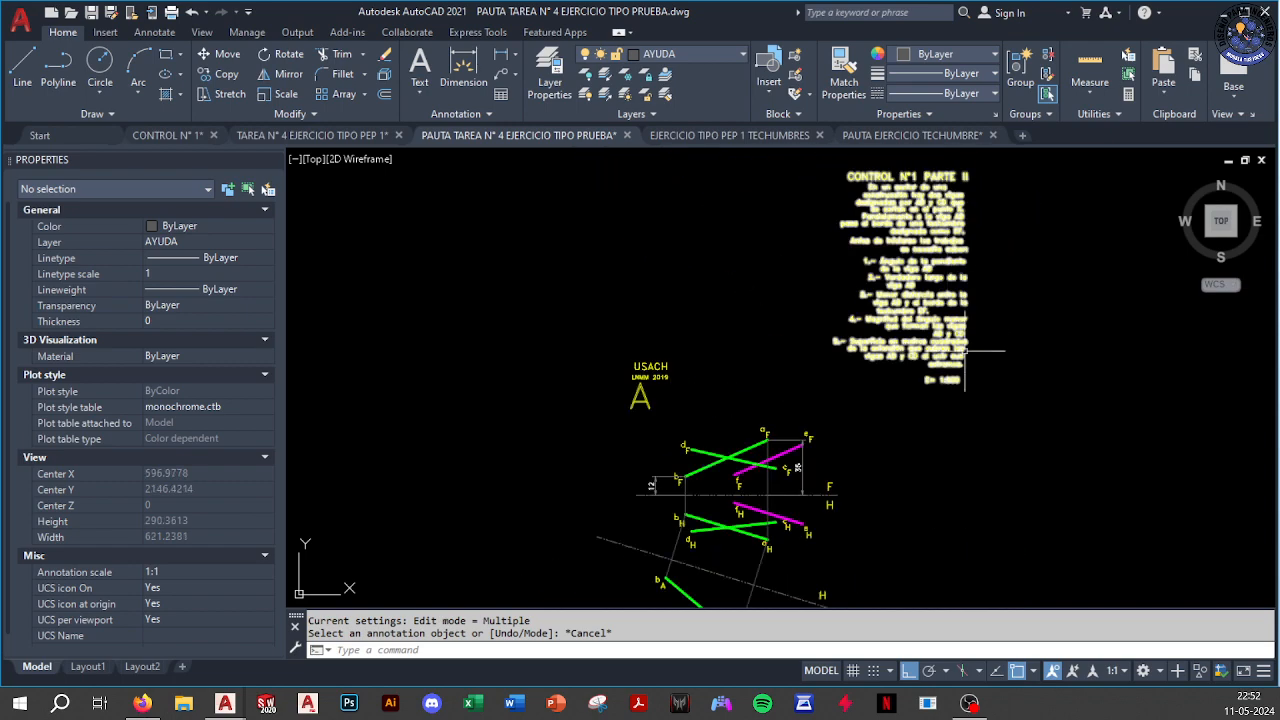
pyautogui.scroll(10, 785, 425)
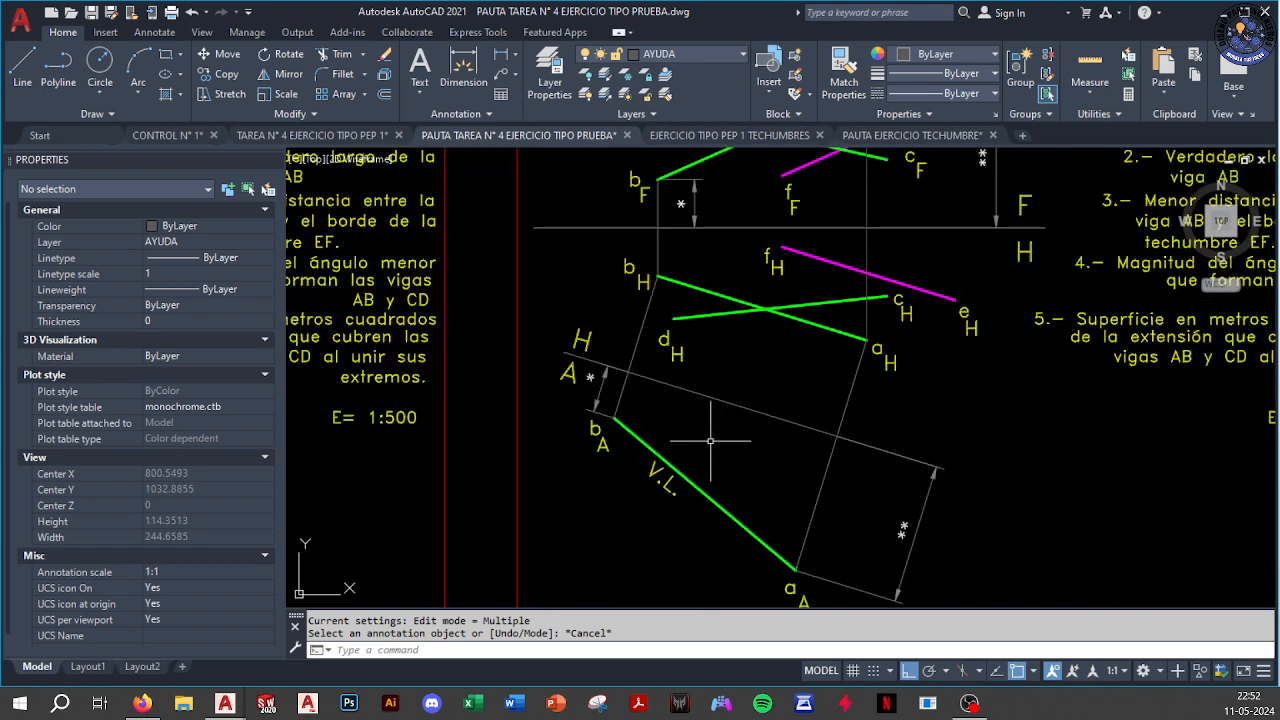
pyautogui.scroll(-2, 710, 440)
pyautogui.scroll(2, 684, 367)
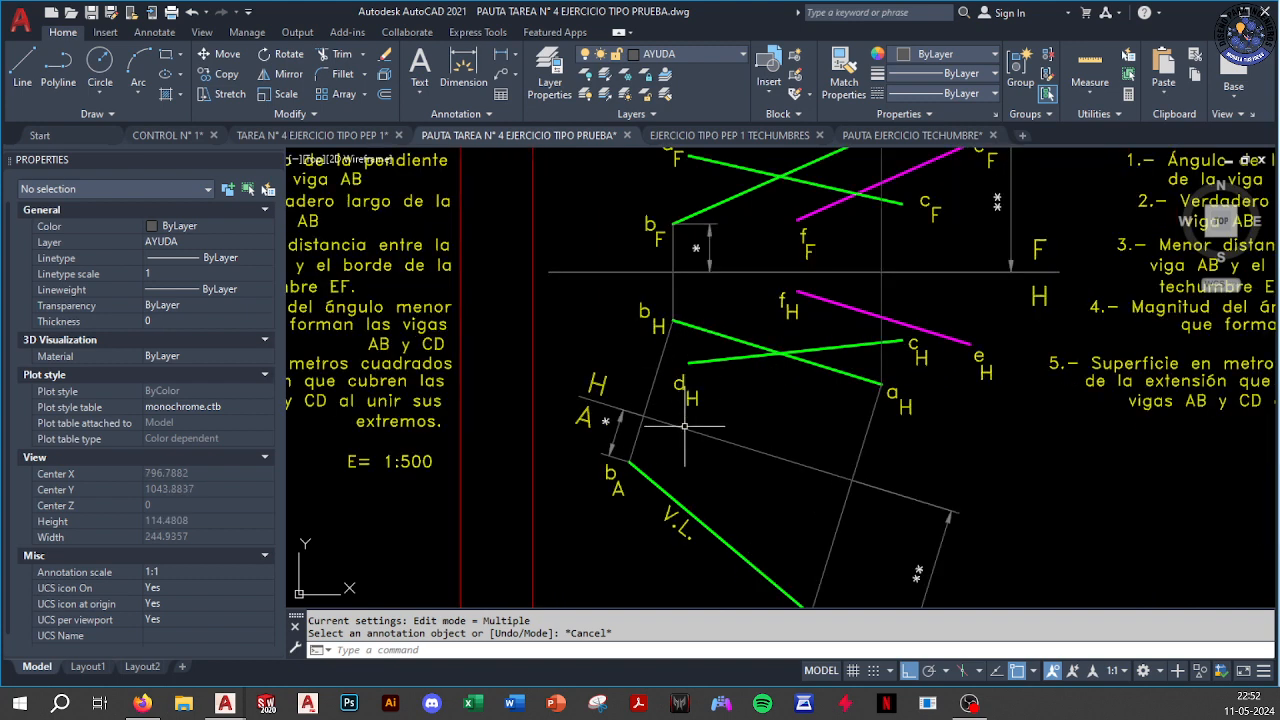
# Compare the * and ** distance dimensions of points b and a between view F and view A on the reference sheet
pyautogui.click(617, 425)
pyautogui.click(710, 248)
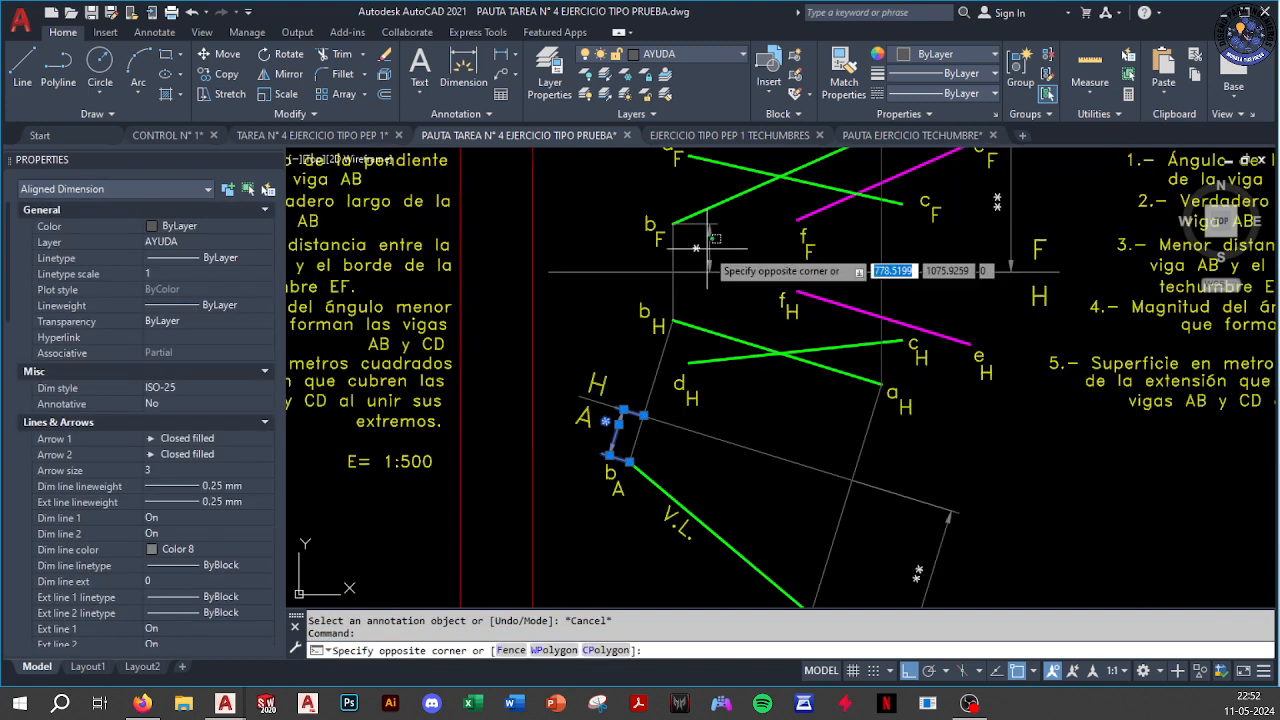
pyautogui.click(690, 240)
pyautogui.press('Escape')
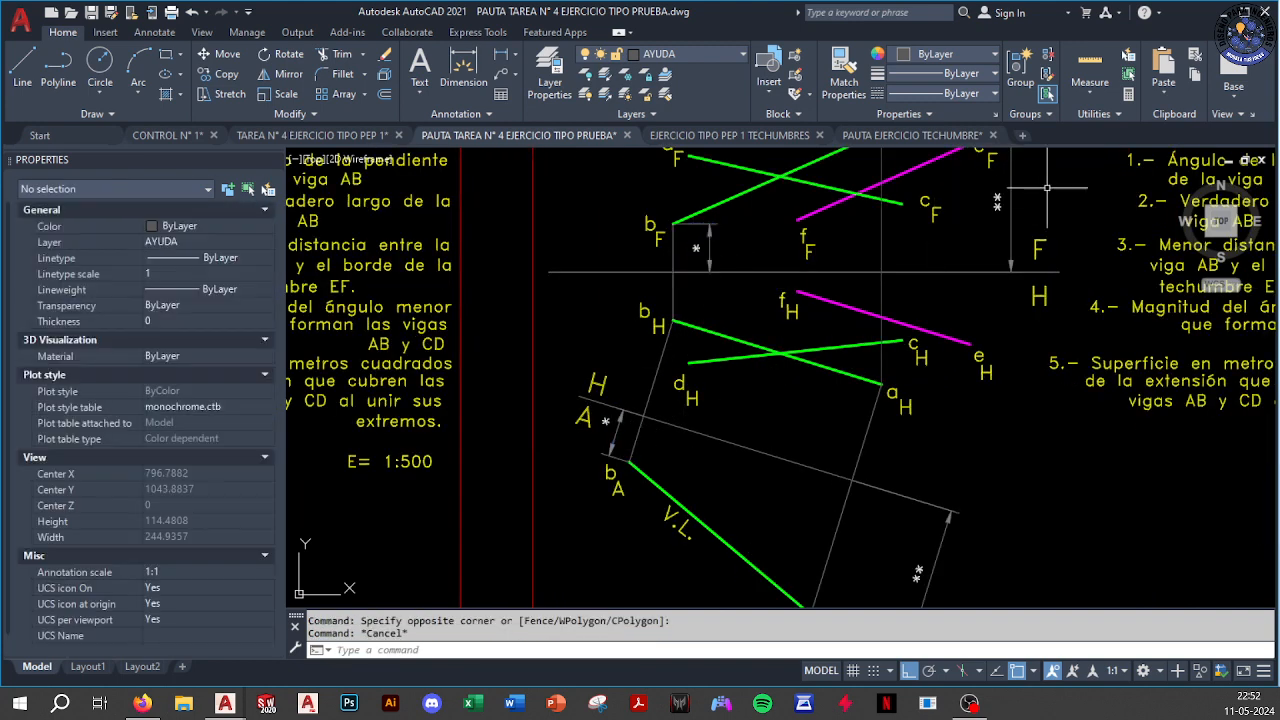
pyautogui.click(1046, 189)
pyautogui.click(992, 221)
pyautogui.moveTo(1003, 272); pyautogui.dragTo(937, 238, button='middle')
pyautogui.click(870, 525)
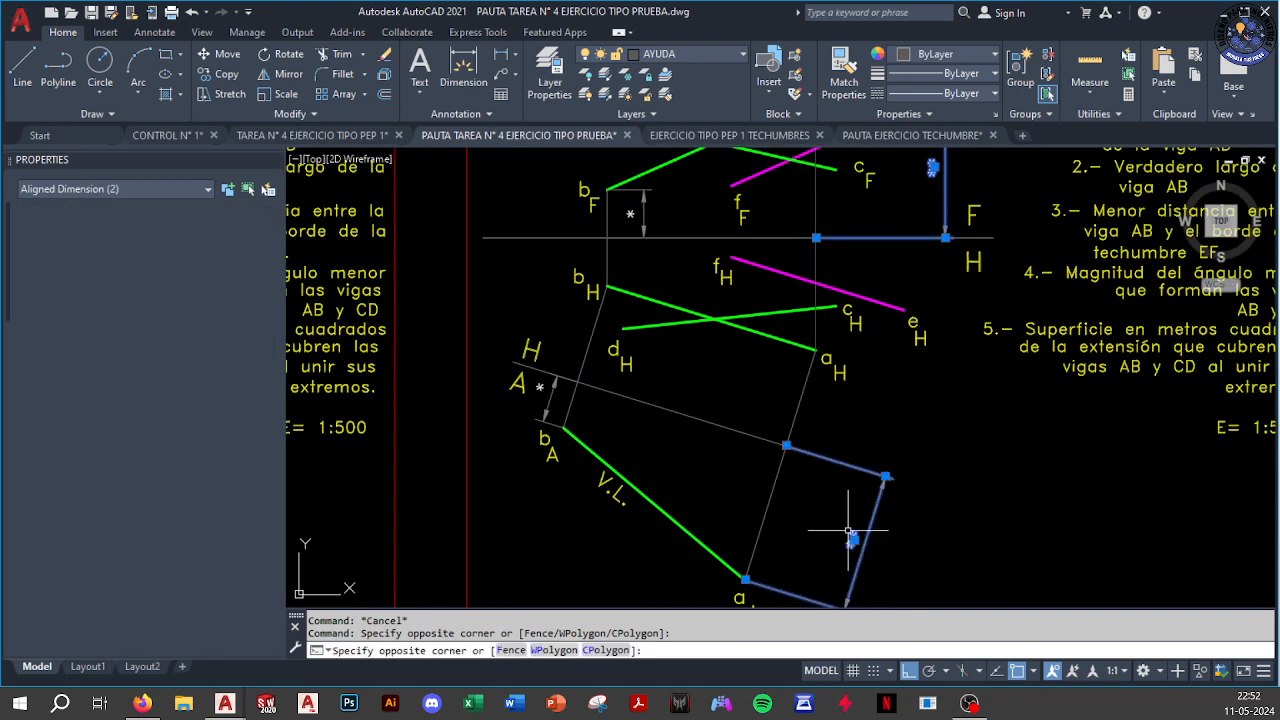
pyautogui.scroll(-3, 760, 530)
pyautogui.scroll(5, 750, 514)
pyautogui.press('Escape')
pyautogui.scroll(-4, 530, 395)
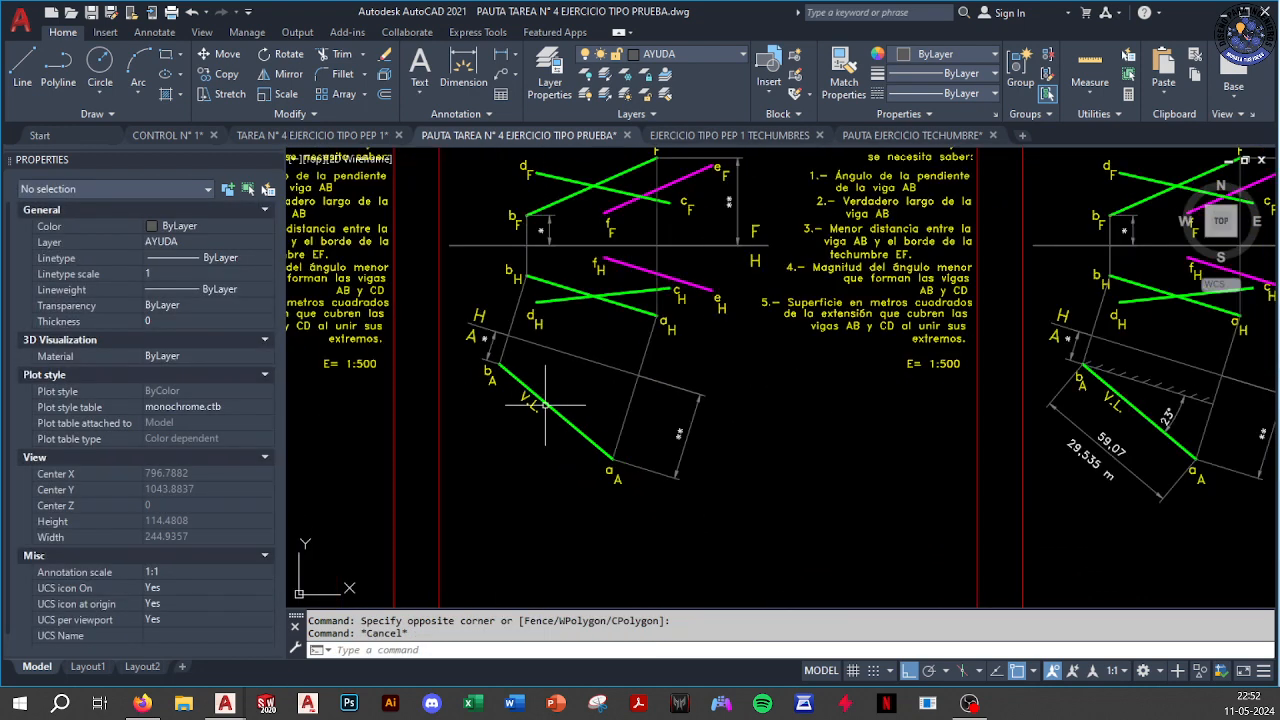
# Copy the F reference label beside beam AB in view A of the working drawing and change its text to V.L
pyautogui.scroll(-5, 545, 409)
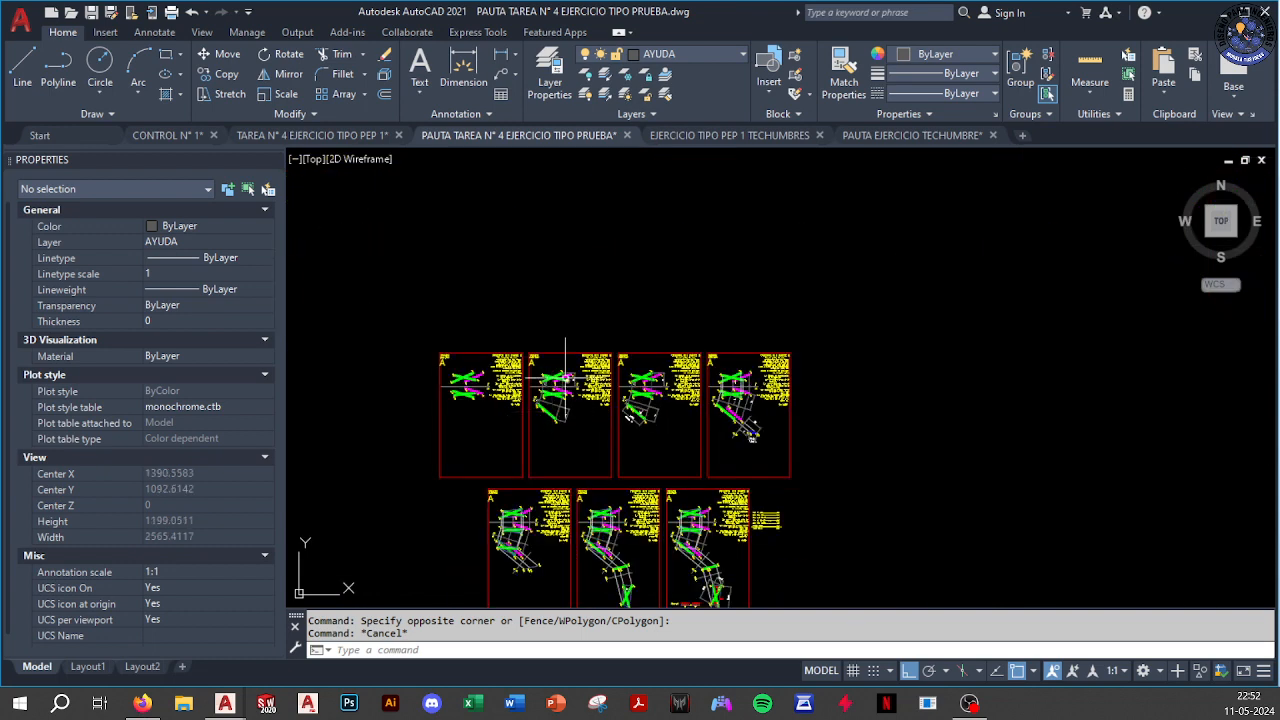
pyautogui.scroll(6, 588, 250)
pyautogui.scroll(4, 589, 262)
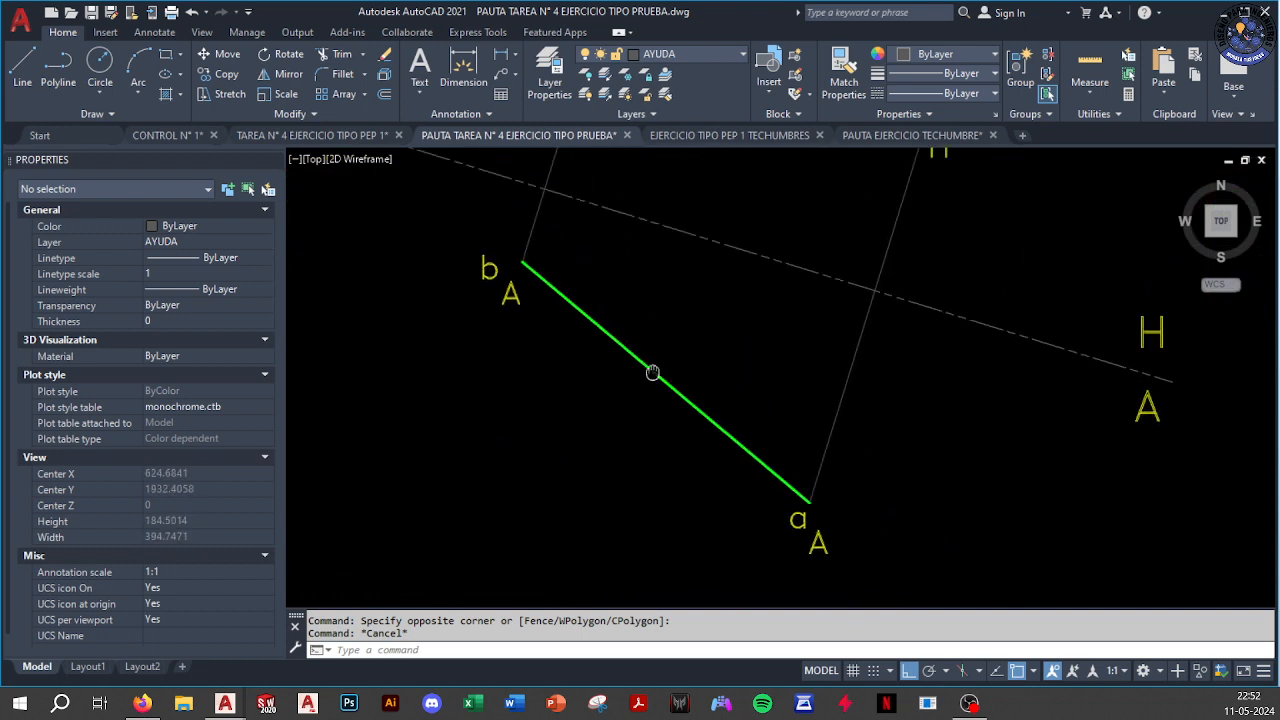
pyautogui.scroll(-4, 686, 350)
pyautogui.click(868, 207)
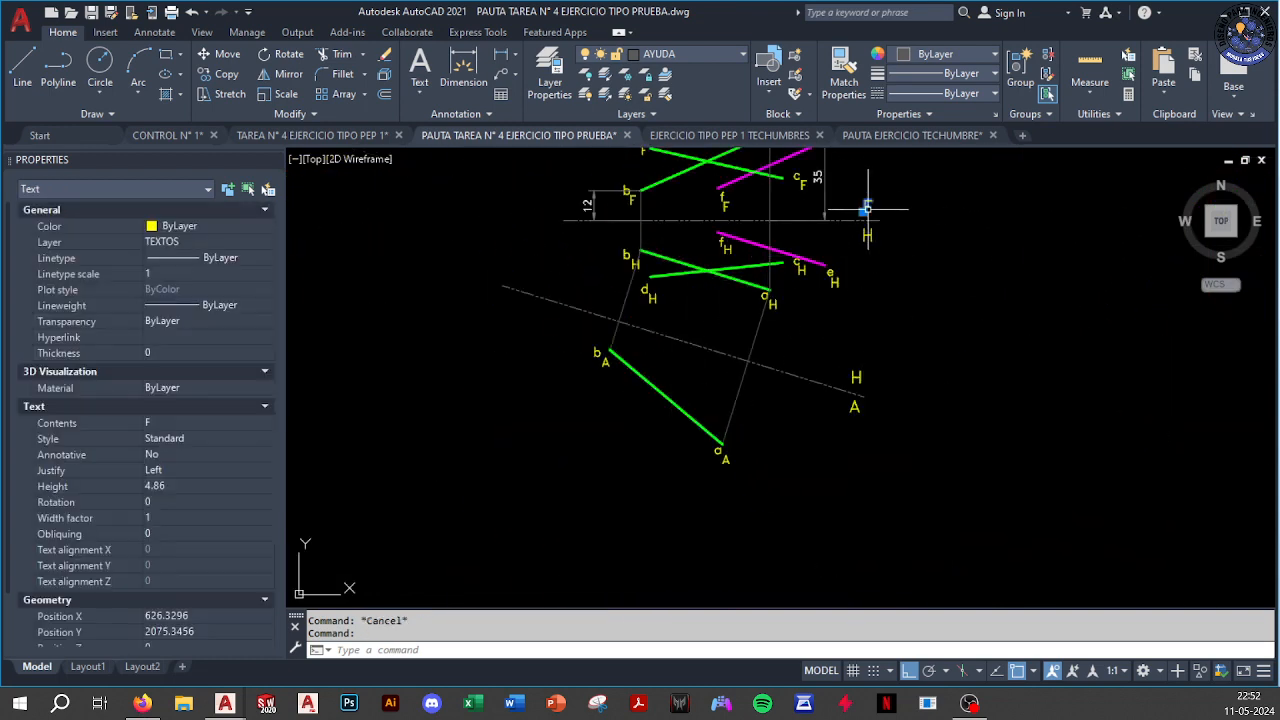
pyautogui.hotkey('ctrl', 'c')
pyautogui.scroll(4, 610, 380)
pyautogui.hotkey('ctrl', 'v')
pyautogui.click(722, 359)
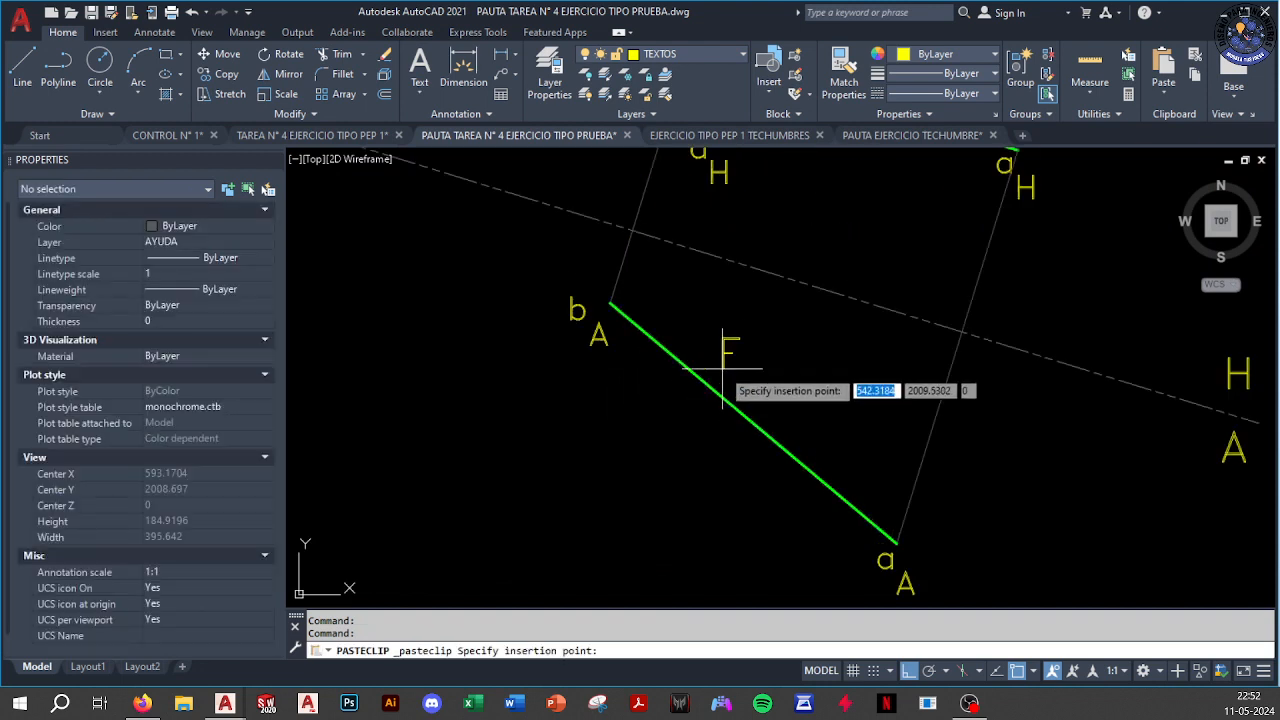
pyautogui.press('Escape')
pyautogui.doubleClick(728, 360)
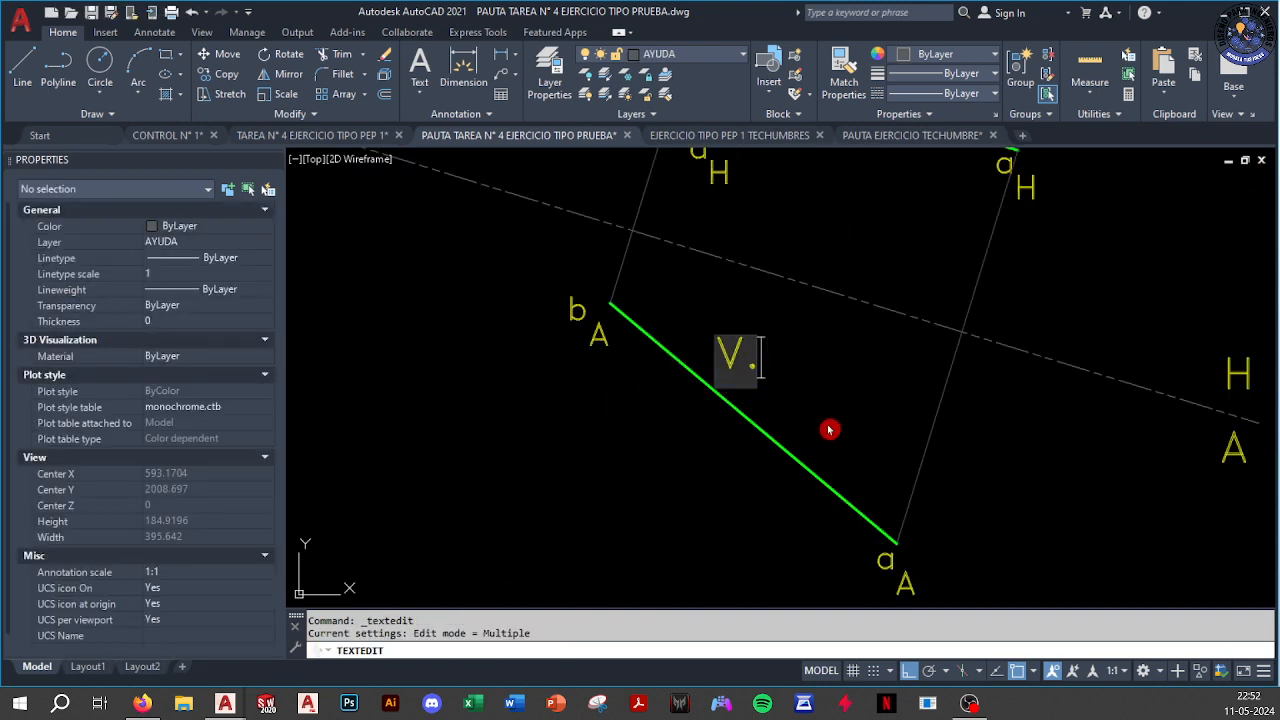
pyautogui.click(830, 393)
pyautogui.press('Escape')
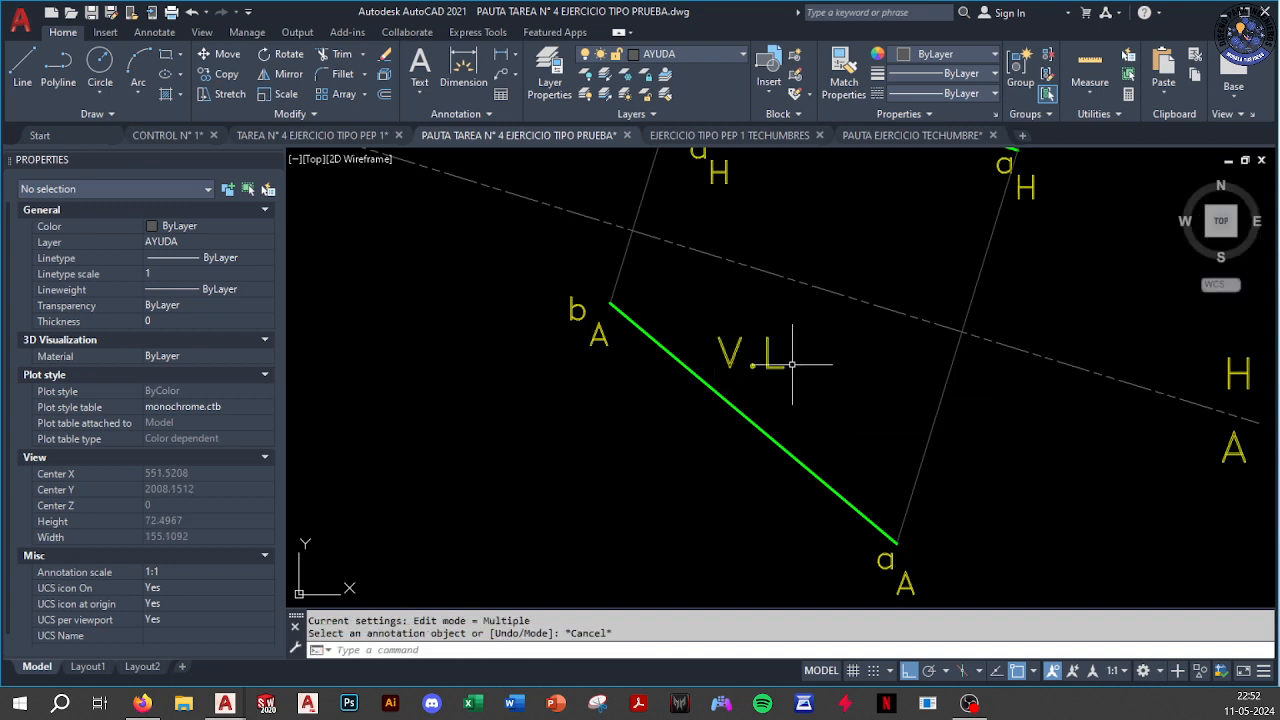
pyautogui.click(748, 381)
pyautogui.click(721, 373)
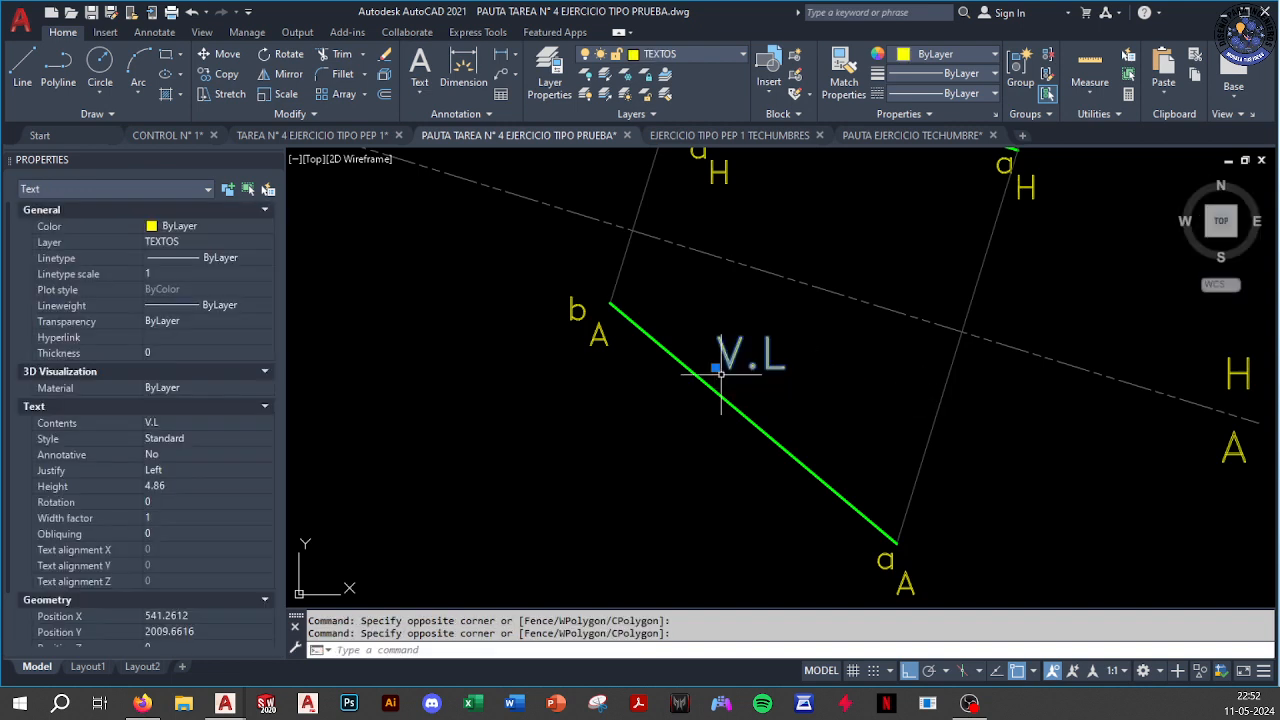
pyautogui.write('al')
pyautogui.press('Return')
pyautogui.scroll(2, 703, 381)
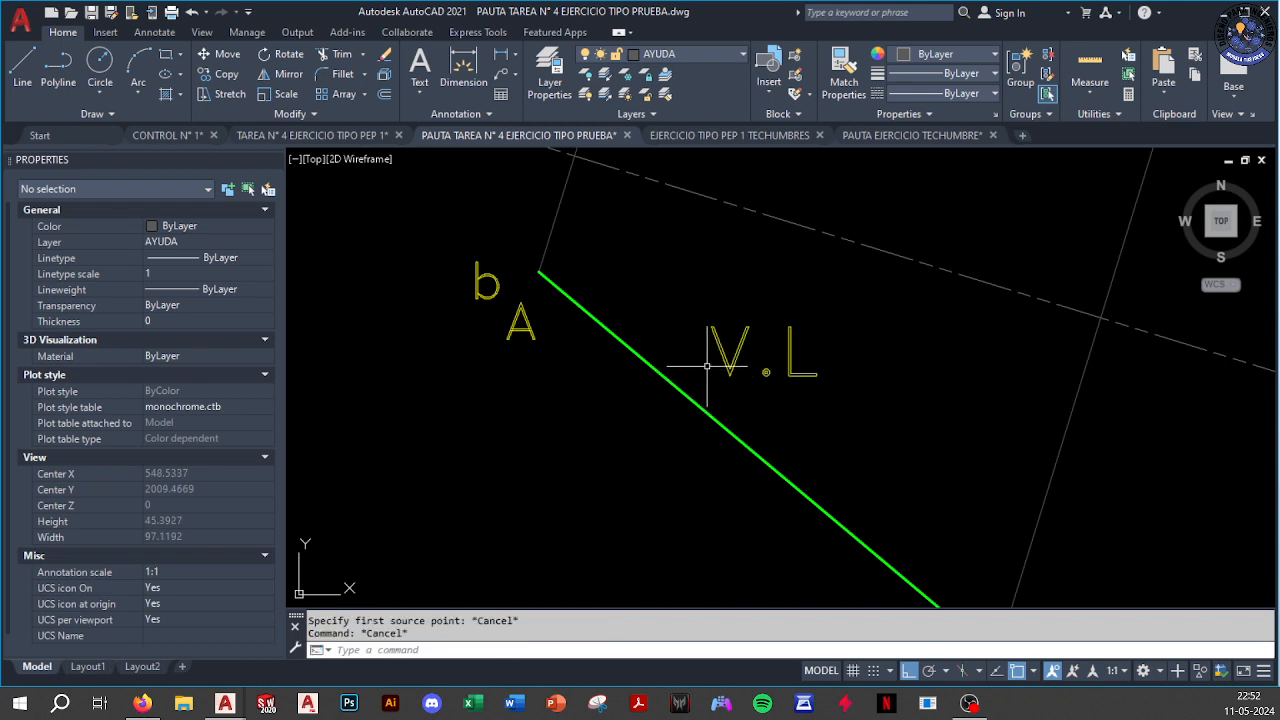
# Align the V.L label with beam AB in view A from point b to point a, without scaling the text
pyautogui.write('A')
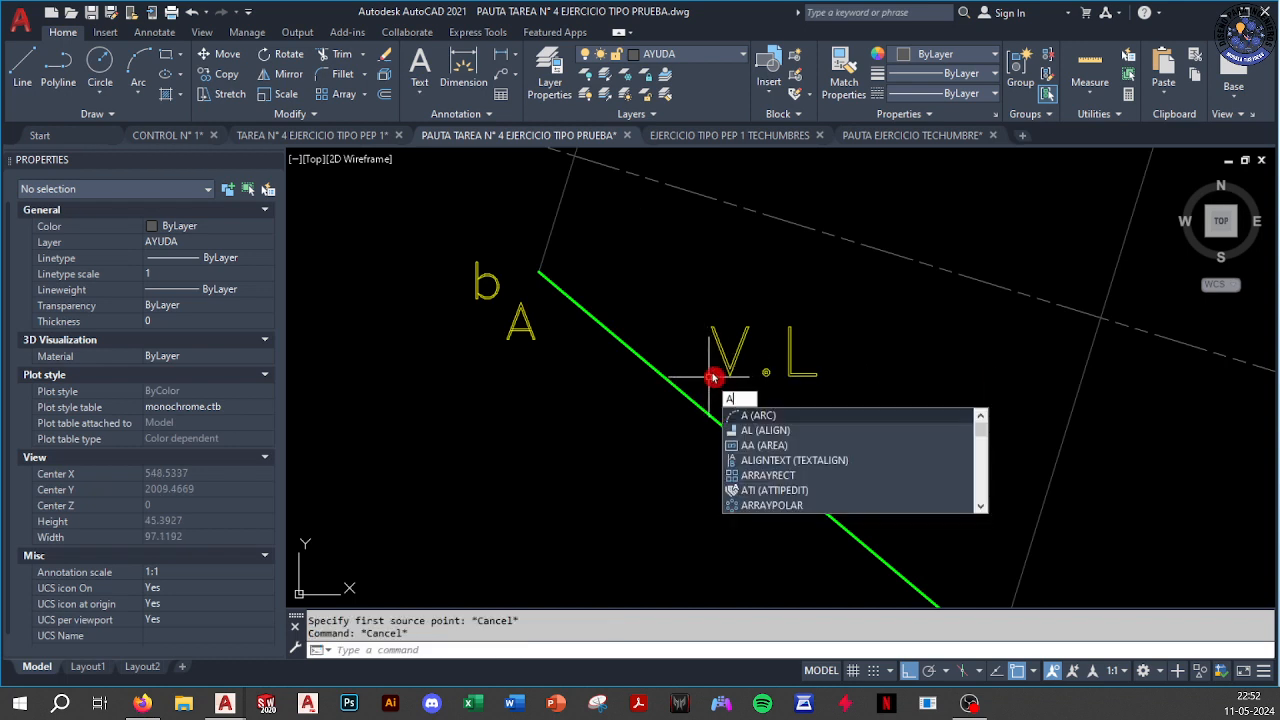
pyautogui.write('L')
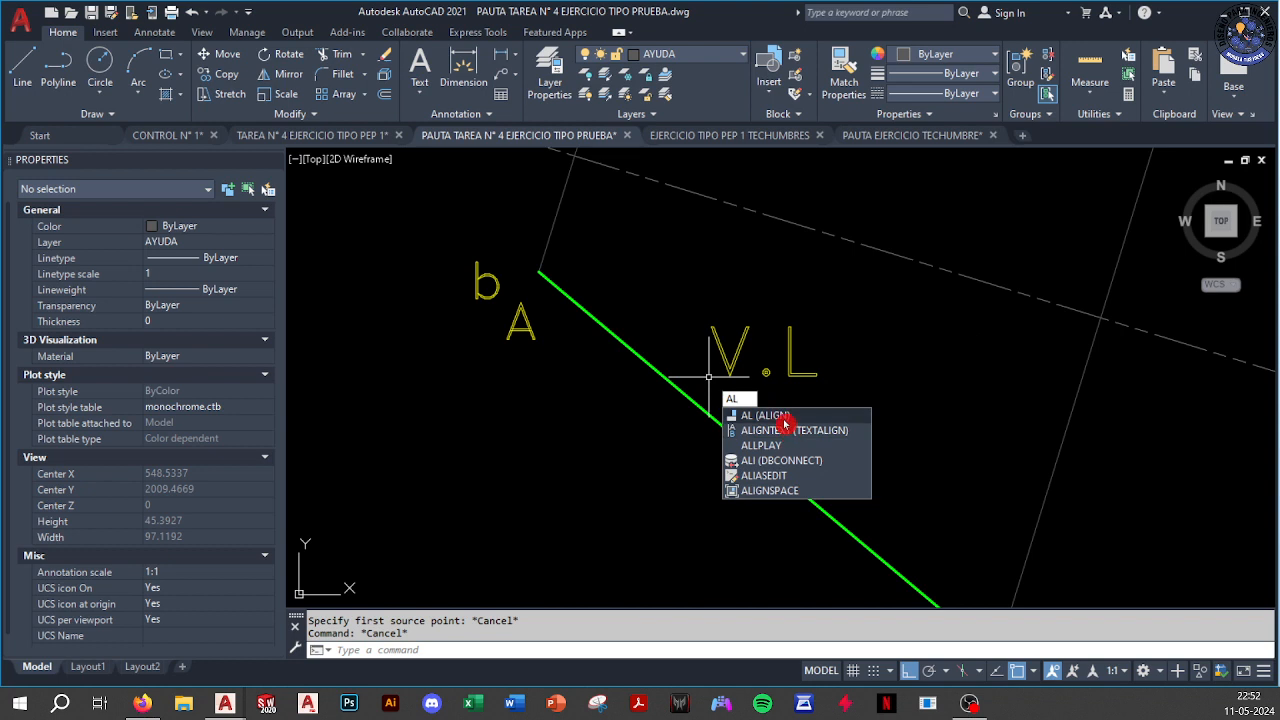
pyautogui.click(783, 422)
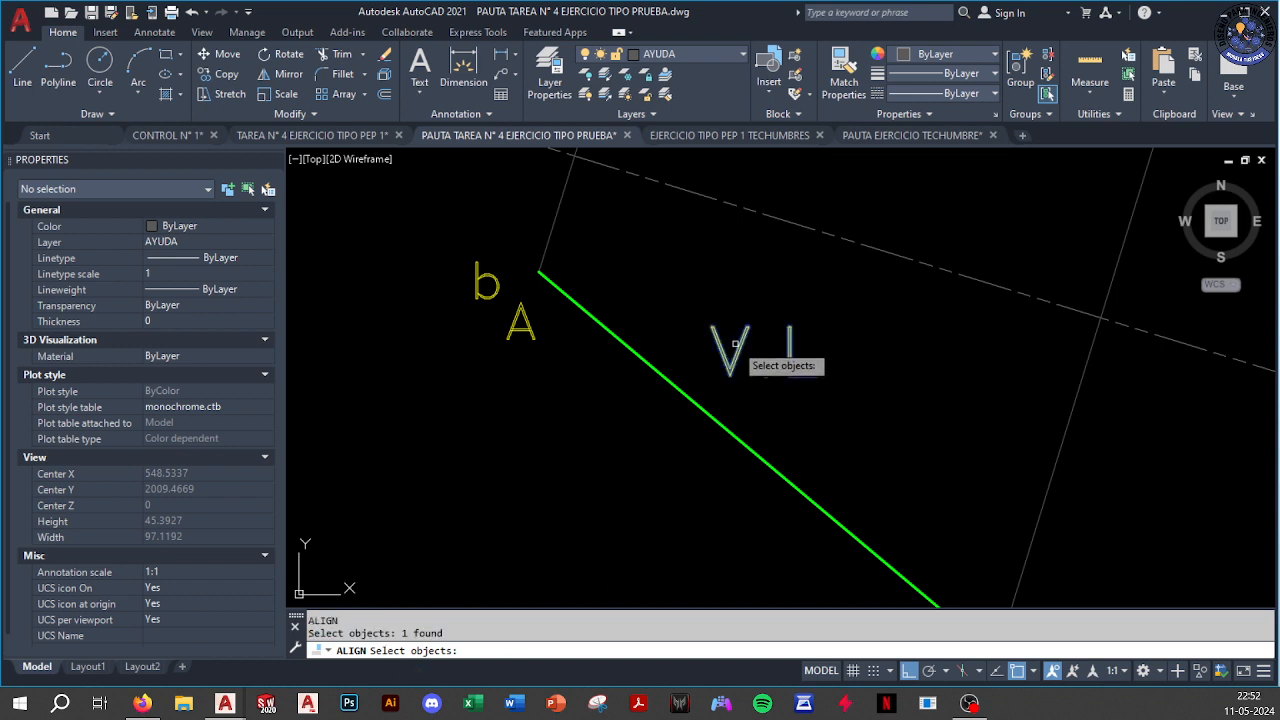
pyautogui.press('Return')
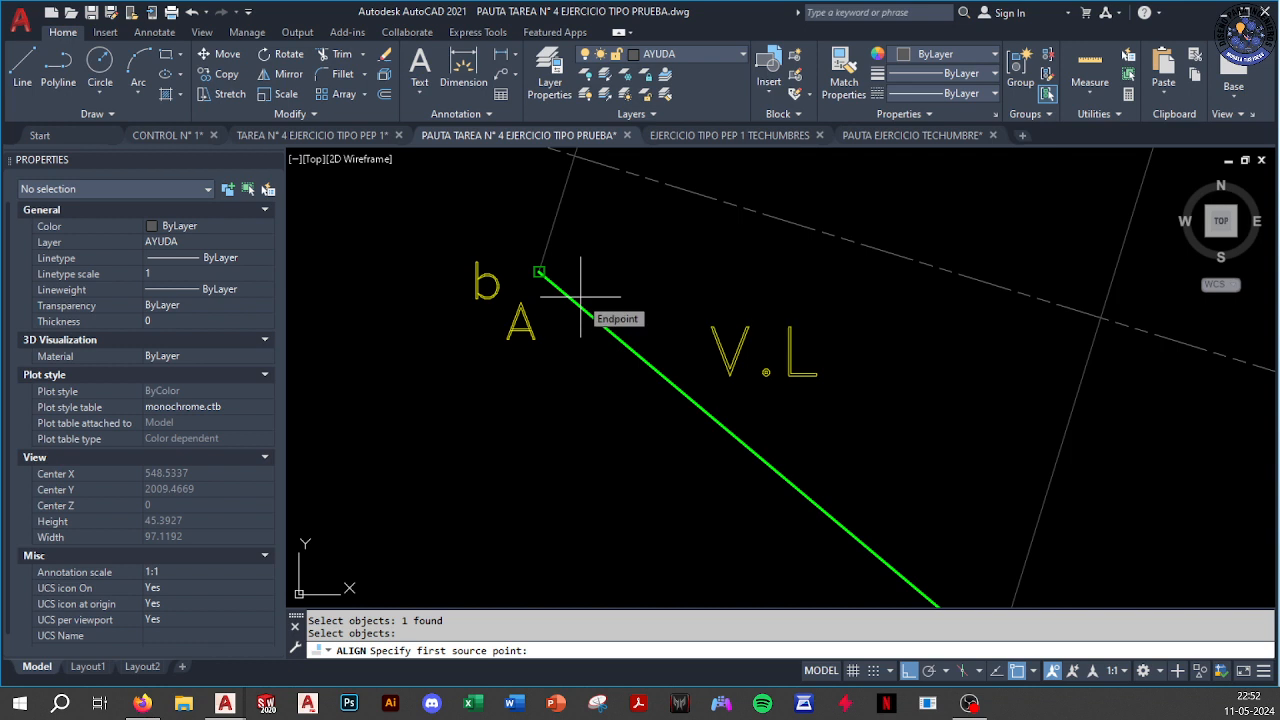
pyautogui.click(728, 376)
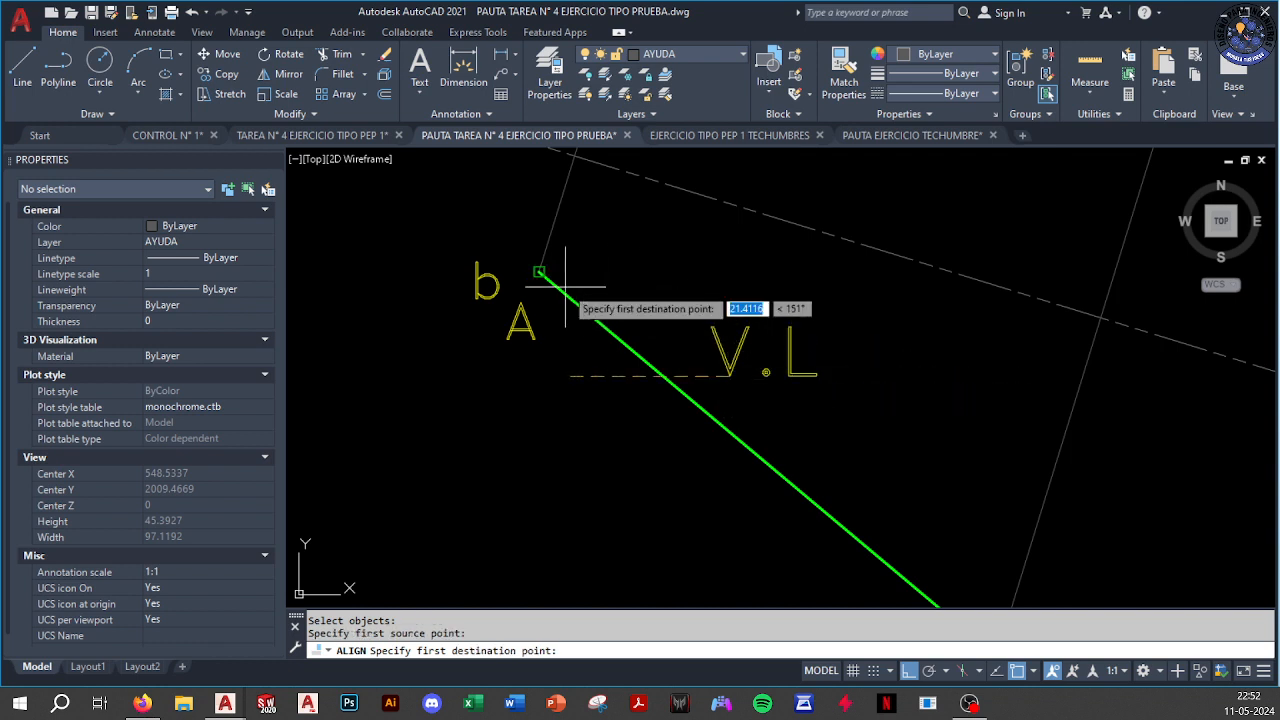
pyautogui.click(539, 271)
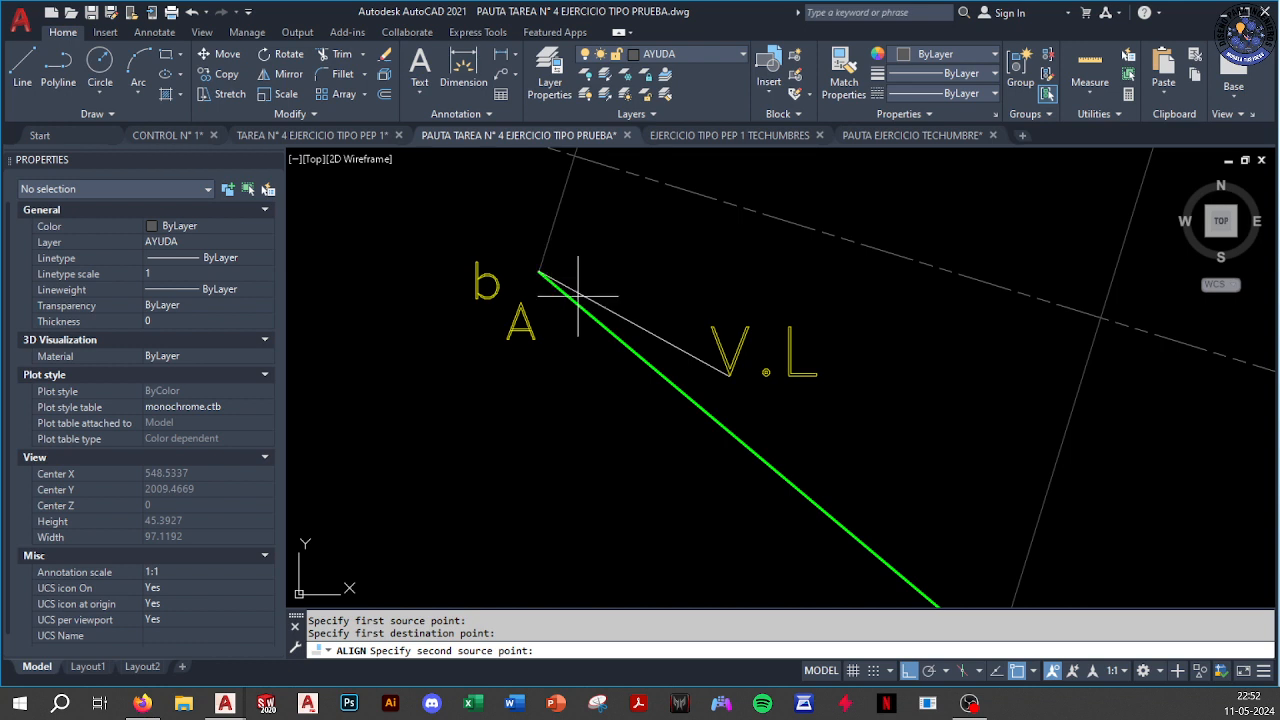
pyautogui.click(816, 378)
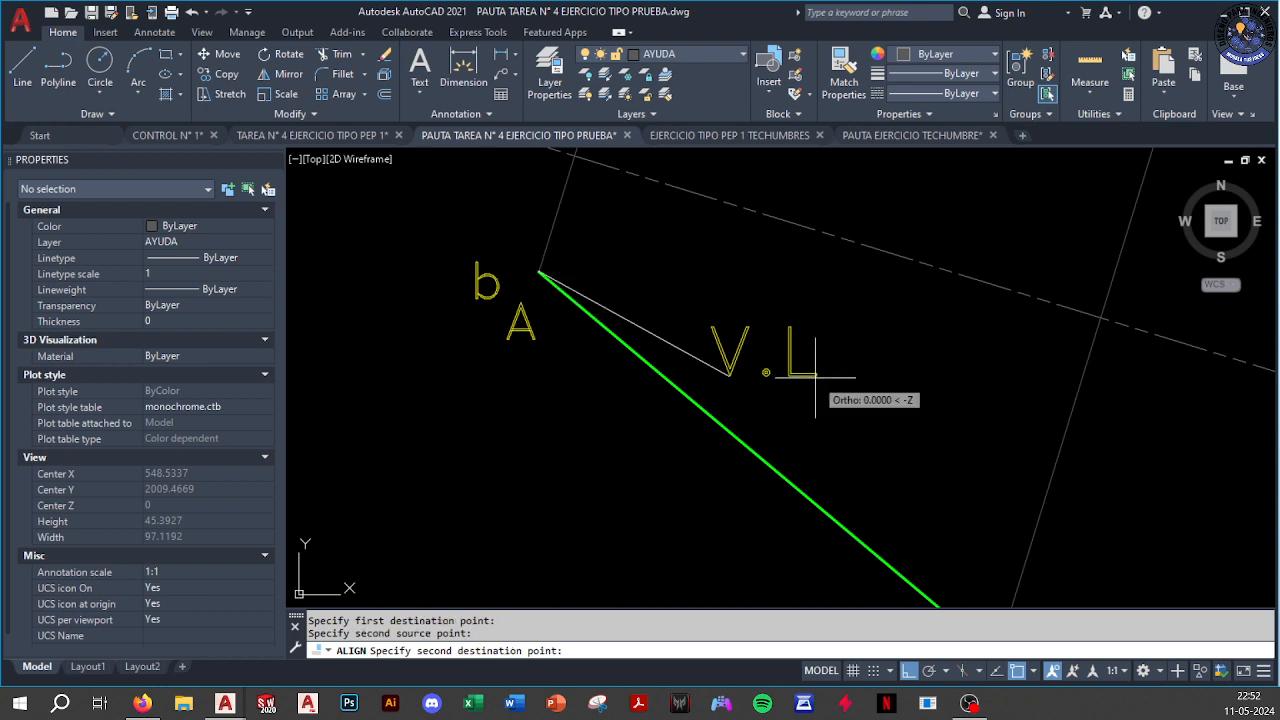
pyautogui.scroll(-4, 816, 377)
pyautogui.click(882, 474)
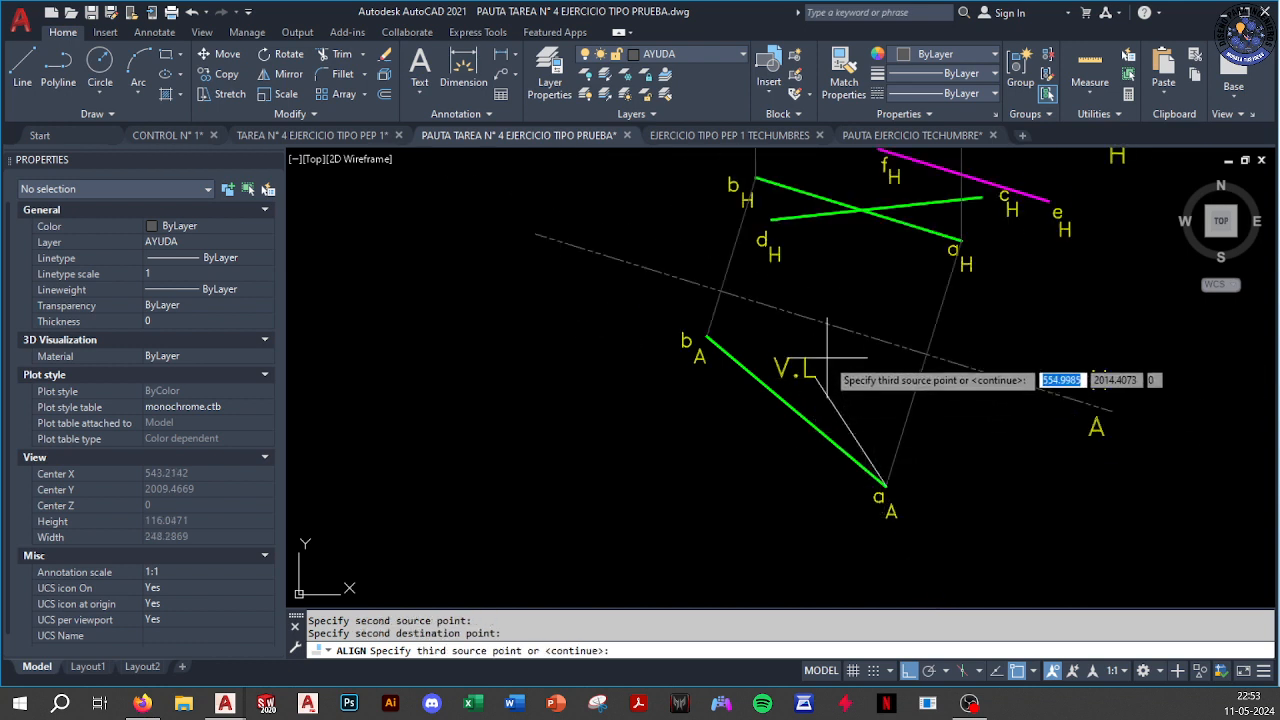
pyautogui.scroll(2, 812, 345)
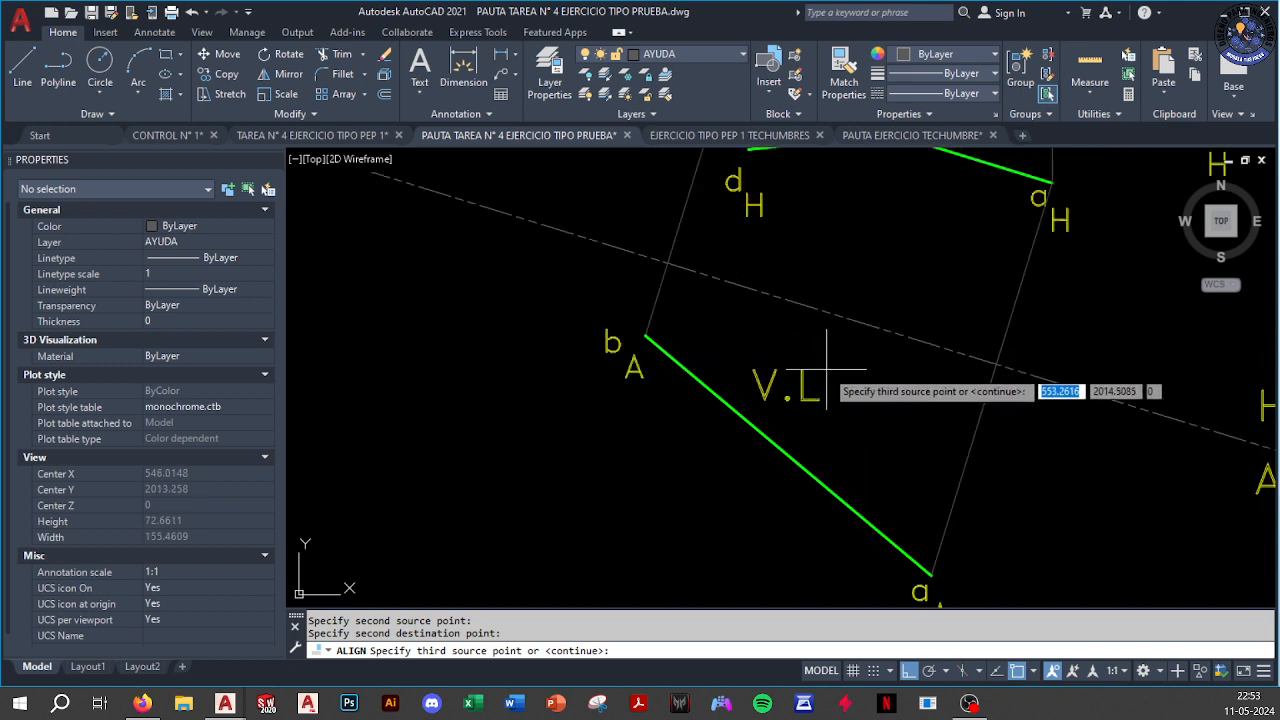
pyautogui.press('Return')
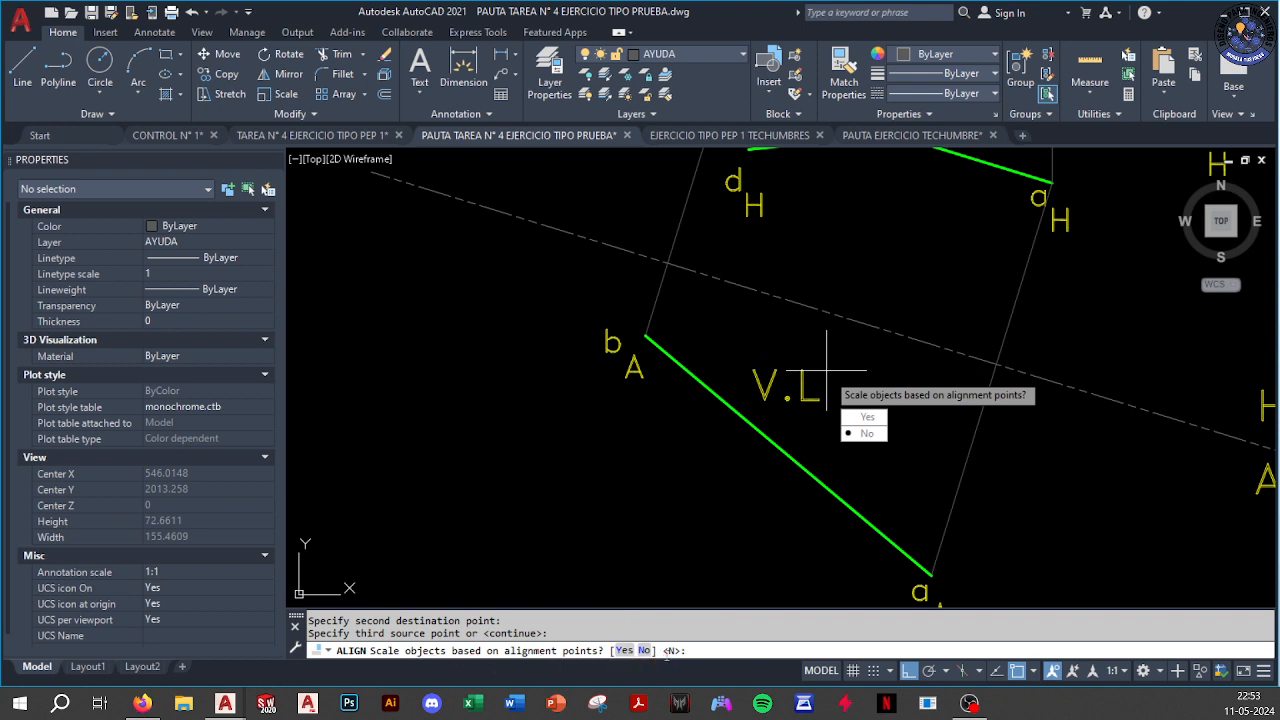
pyautogui.write('n')
pyautogui.press('Return')
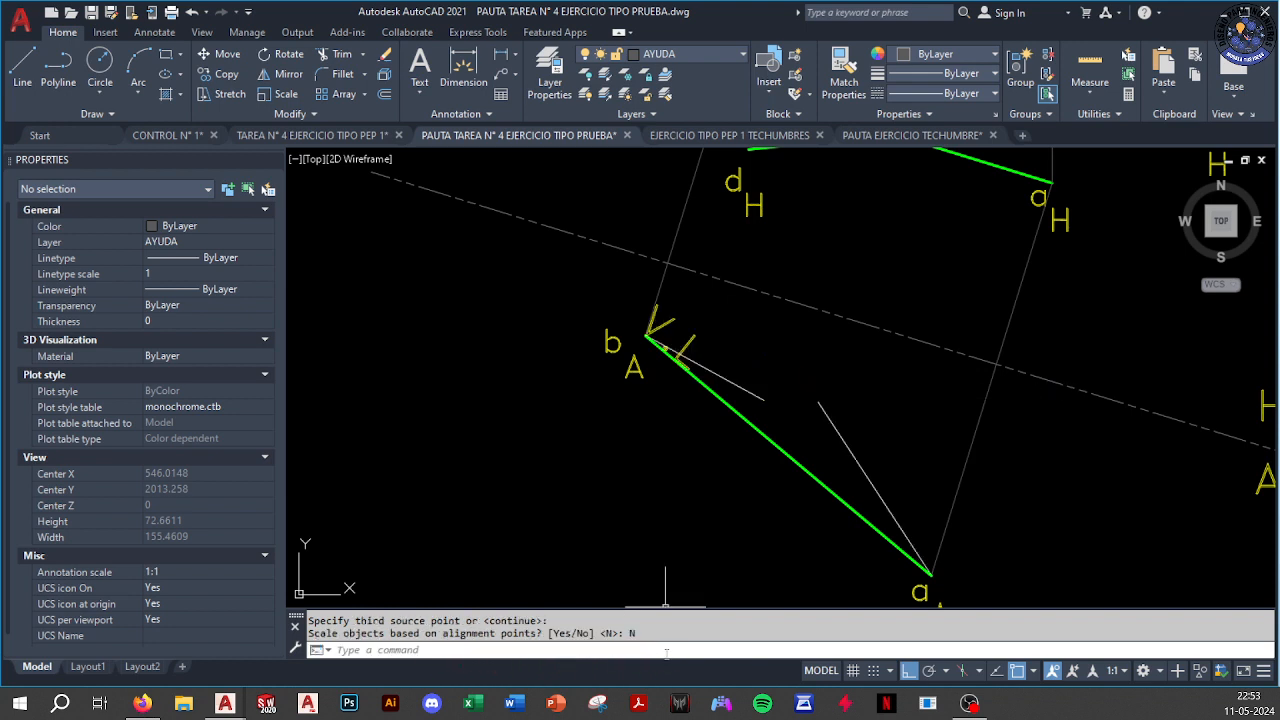
# Move the aligned V.L label off point b to just below the middle of beam AB, with Ortho turned off
pyautogui.click(766, 373)
pyautogui.scroll(4, 748, 356)
pyautogui.press('Escape')
pyautogui.click(667, 317)
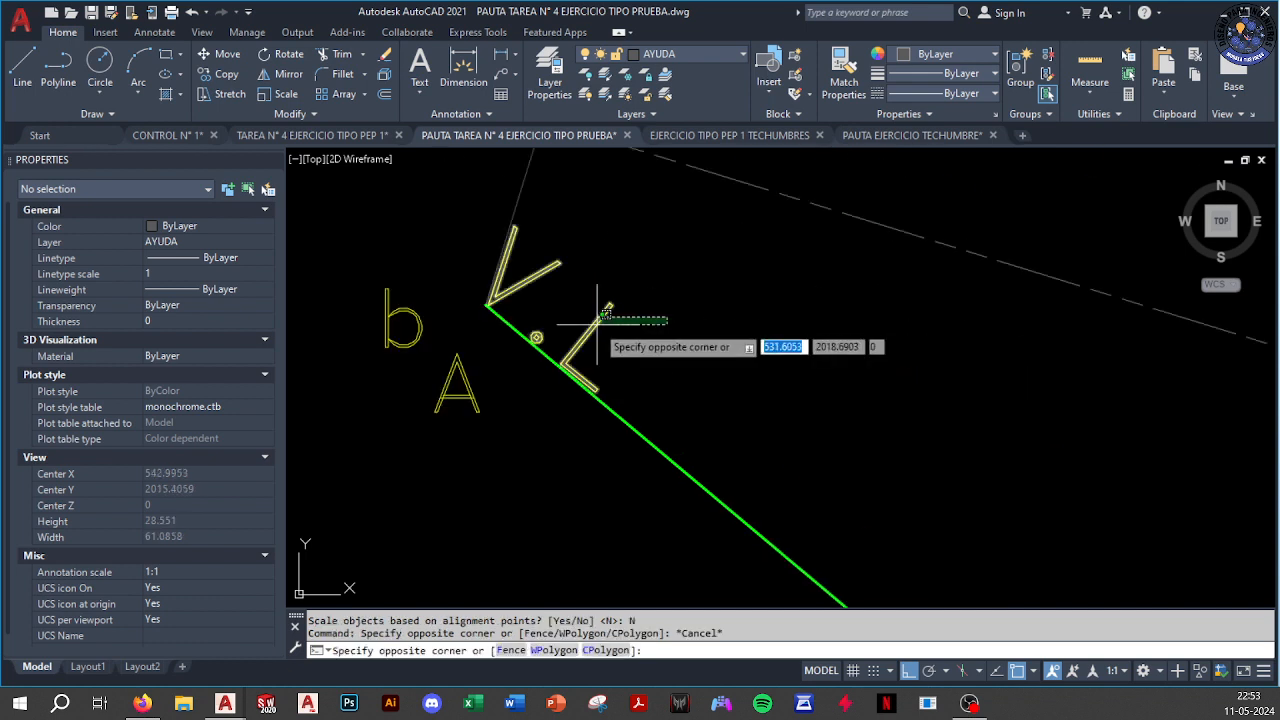
pyautogui.click(605, 316)
pyautogui.scroll(-3, 605, 316)
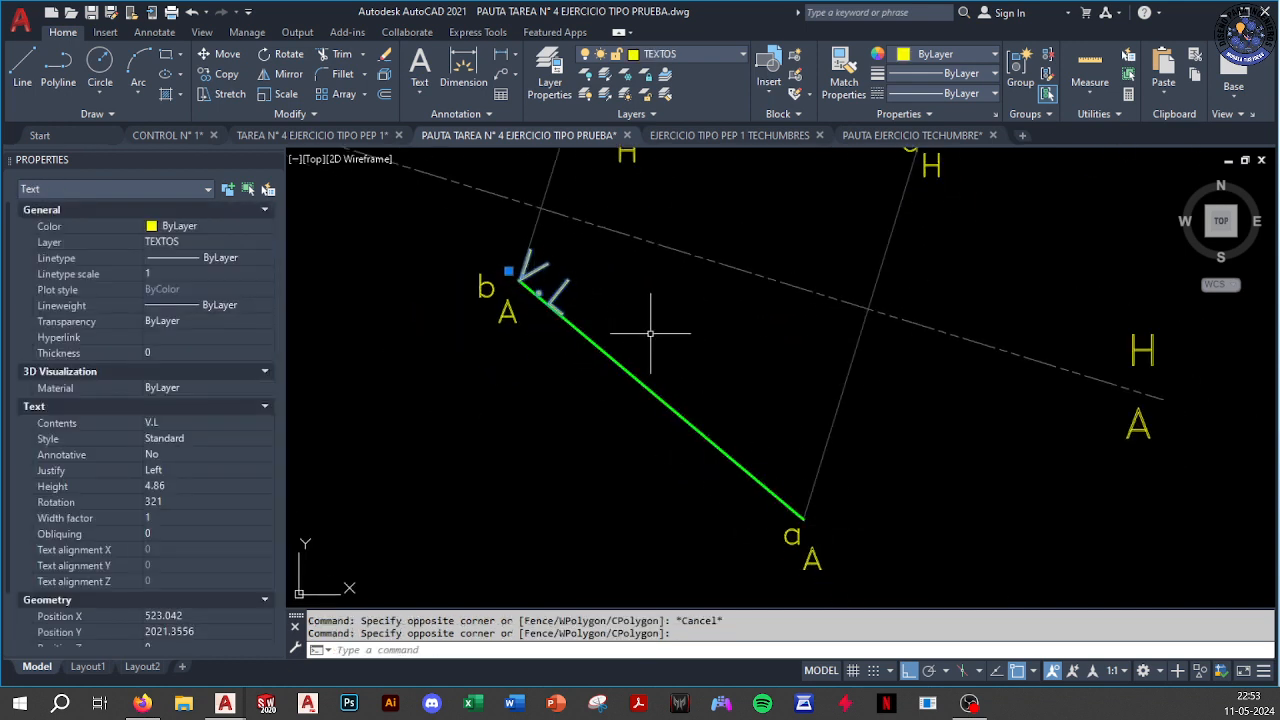
pyautogui.write('m')
pyautogui.press('Return')
pyautogui.click(634, 290)
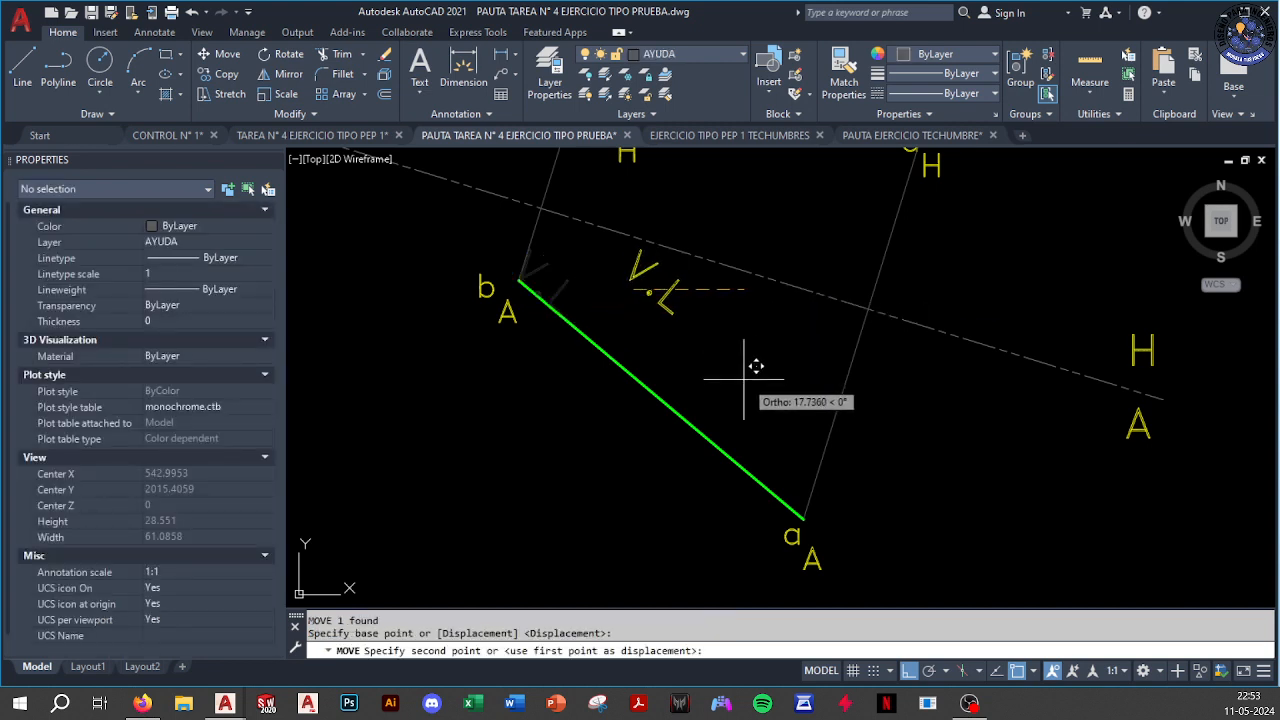
pyautogui.press('F8')
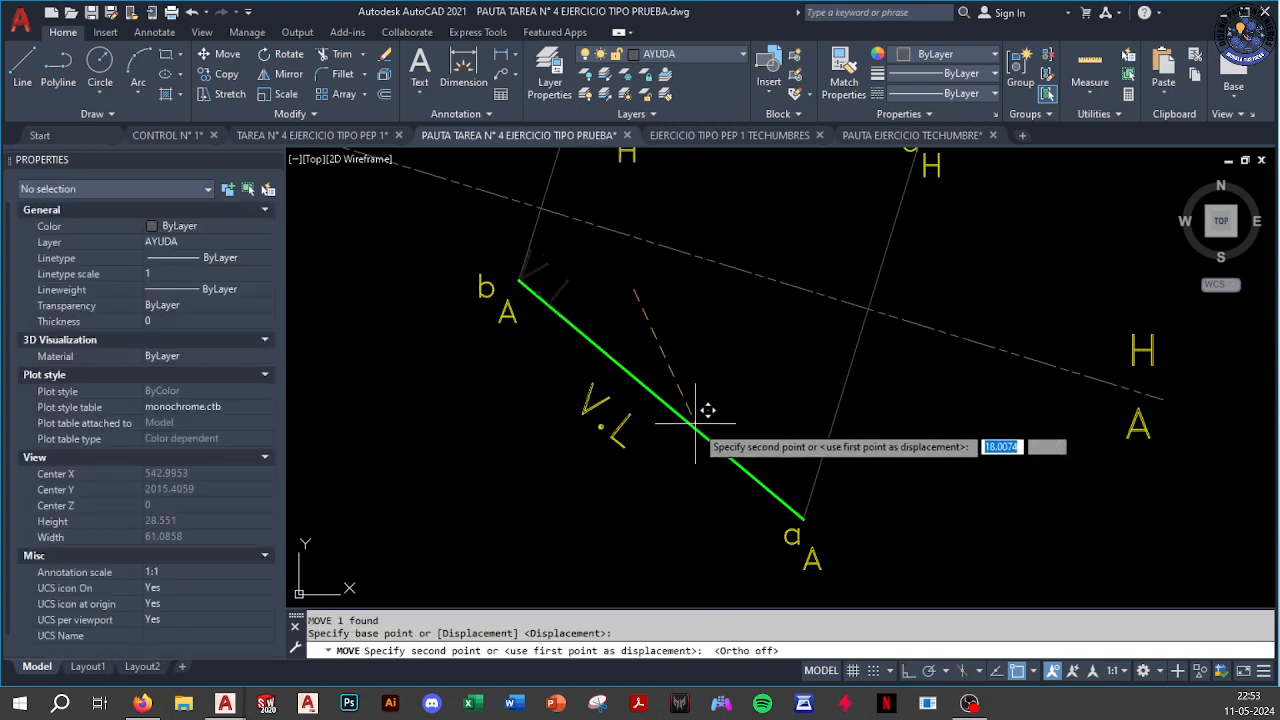
pyautogui.press('Escape')
# Examine how the reference sheets show the slope angle and true-length dimension of beam AB in view A
pyautogui.scroll(-4, 691, 372)
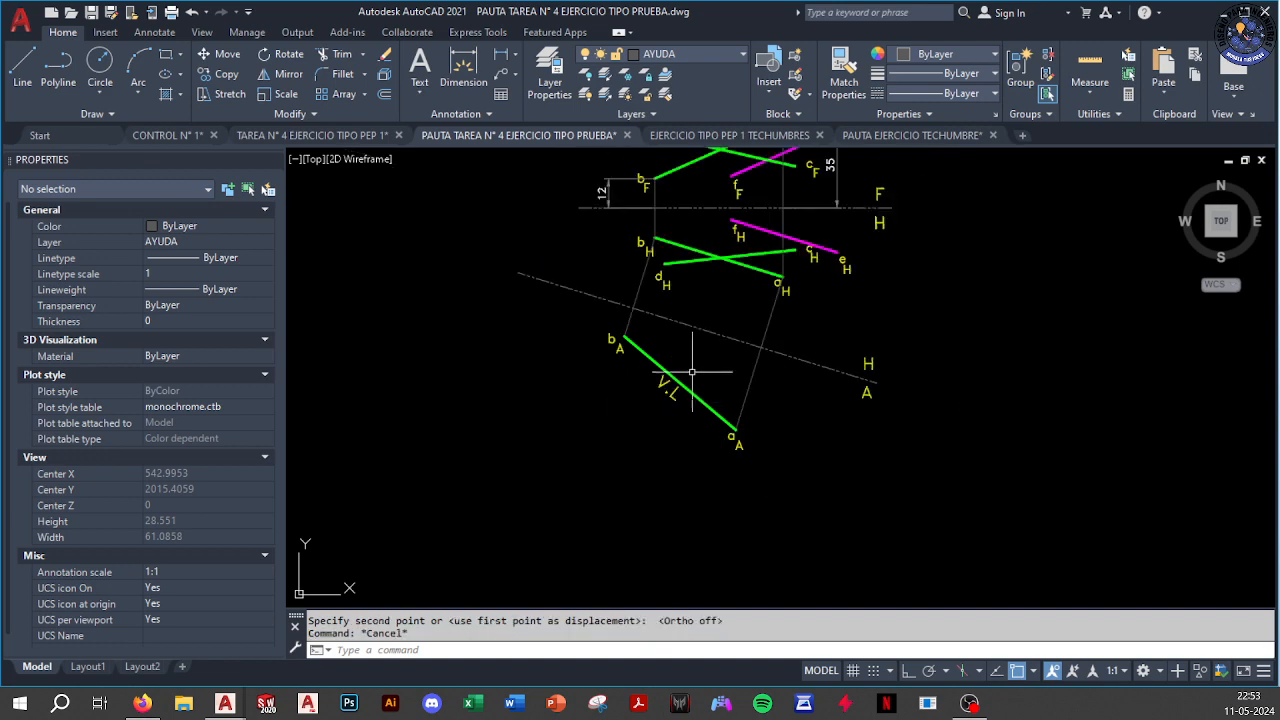
pyautogui.scroll(-15, 666, 370)
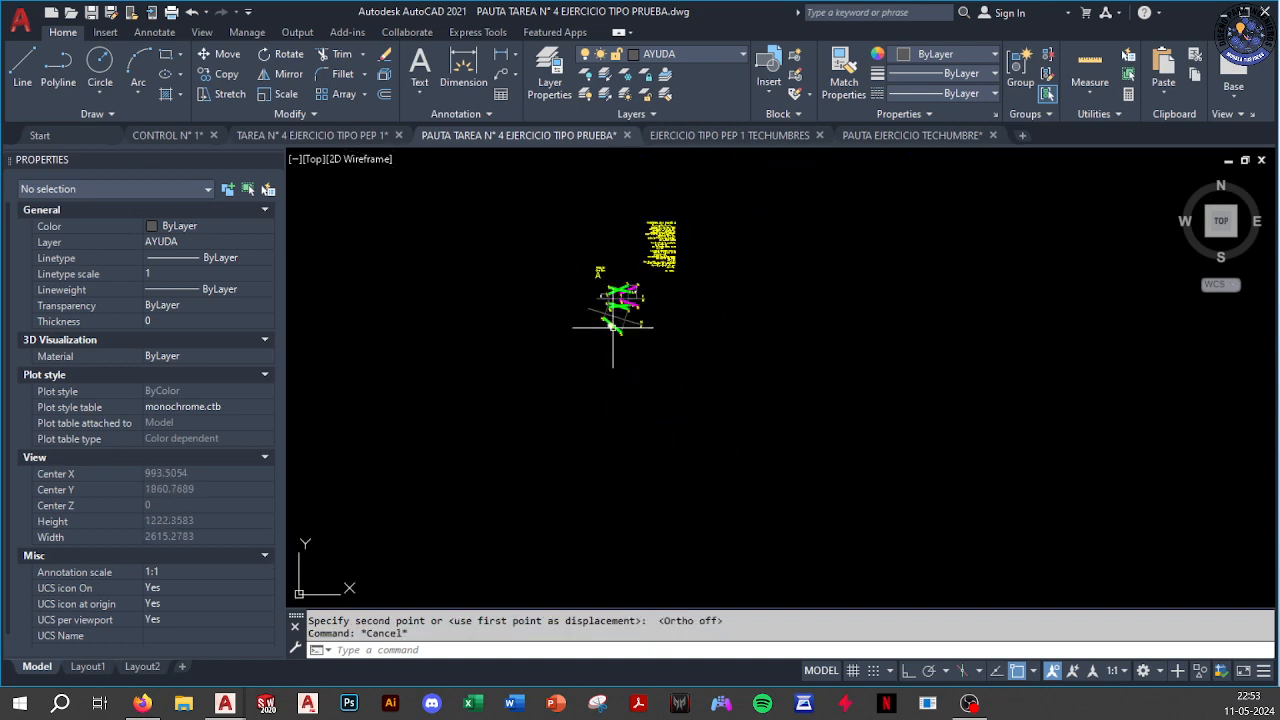
pyautogui.scroll(6, 659, 444)
pyautogui.moveTo(691, 428); pyautogui.dragTo(620, 418, button='middle')
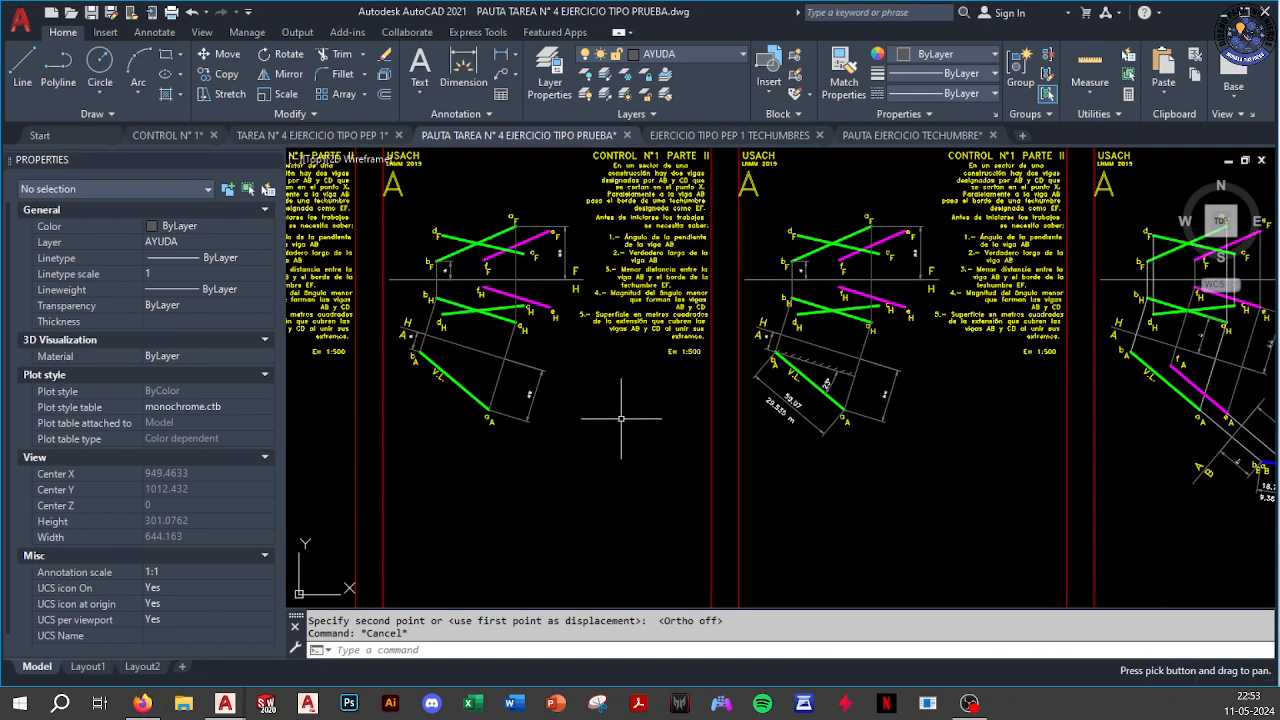
pyautogui.scroll(4, 772, 384)
pyautogui.scroll(-6, 905, 378)
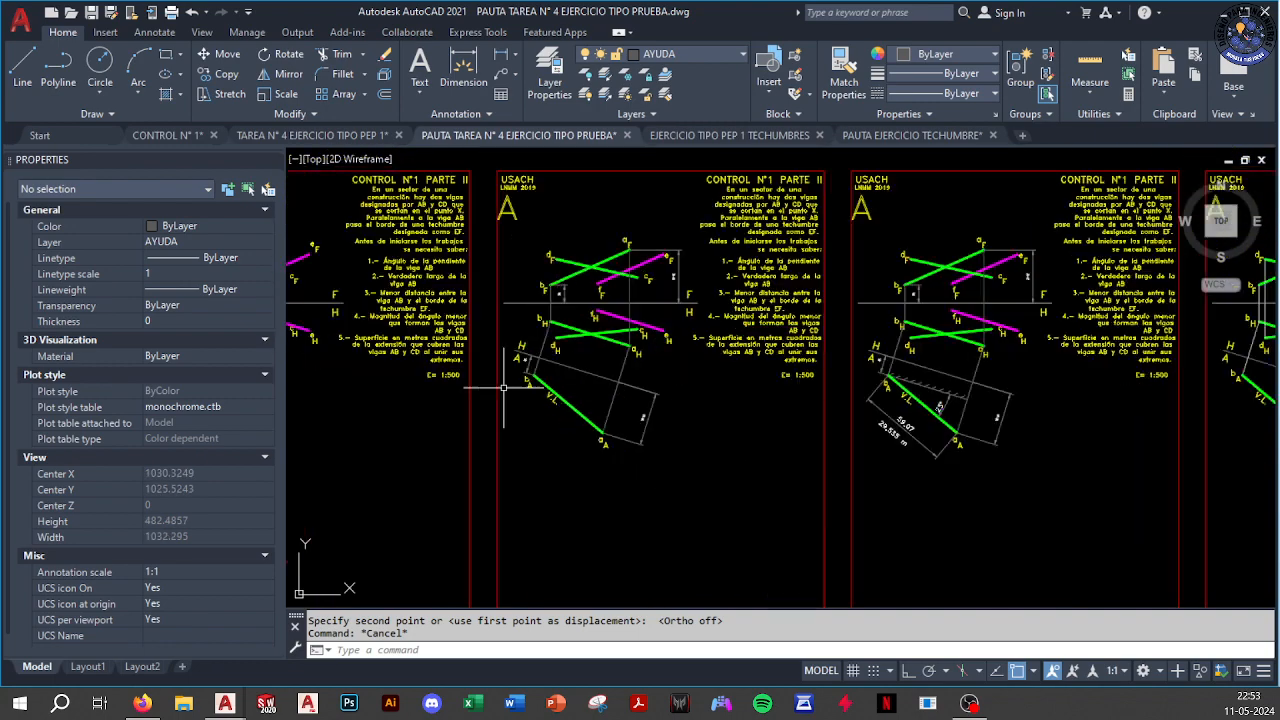
pyautogui.scroll(4, 571, 406)
pyautogui.moveTo(650, 407); pyautogui.dragTo(454, 407, button='middle')
pyautogui.moveTo(1038, 402); pyautogui.dragTo(785, 400, button='middle')
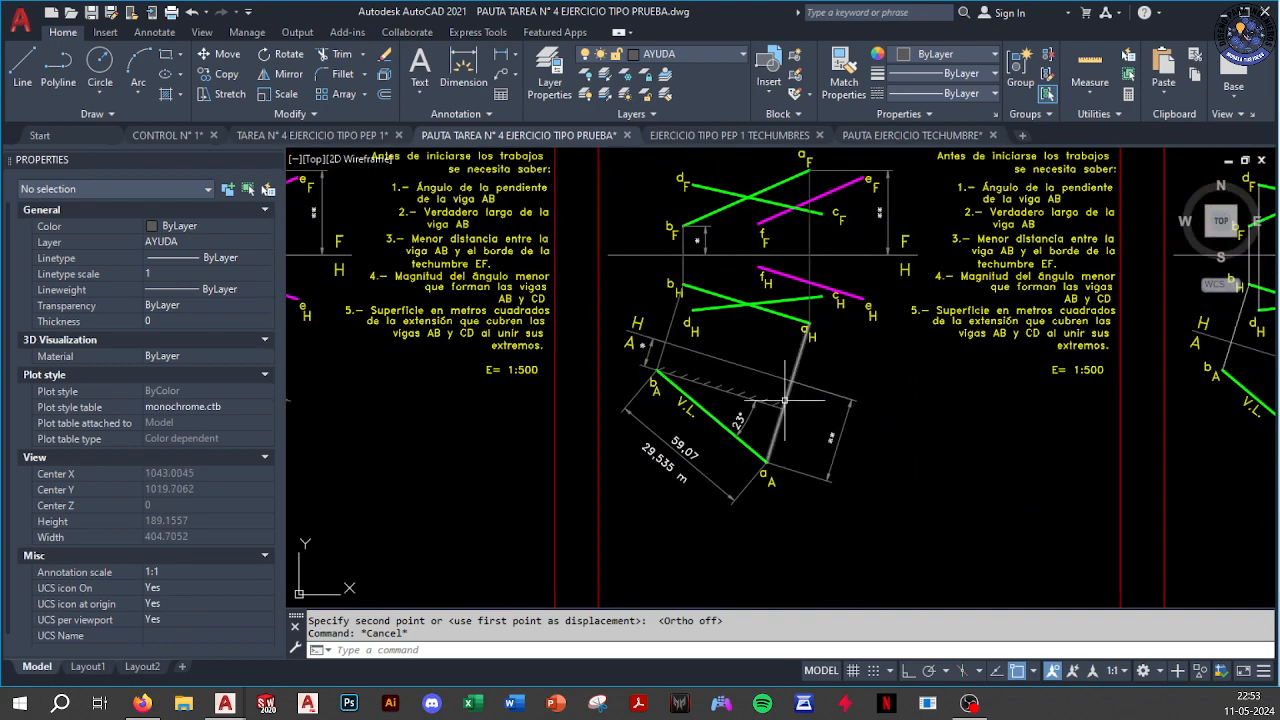
pyautogui.scroll(2, 705, 461)
pyautogui.moveTo(705, 461); pyautogui.dragTo(596, 443, button='middle')
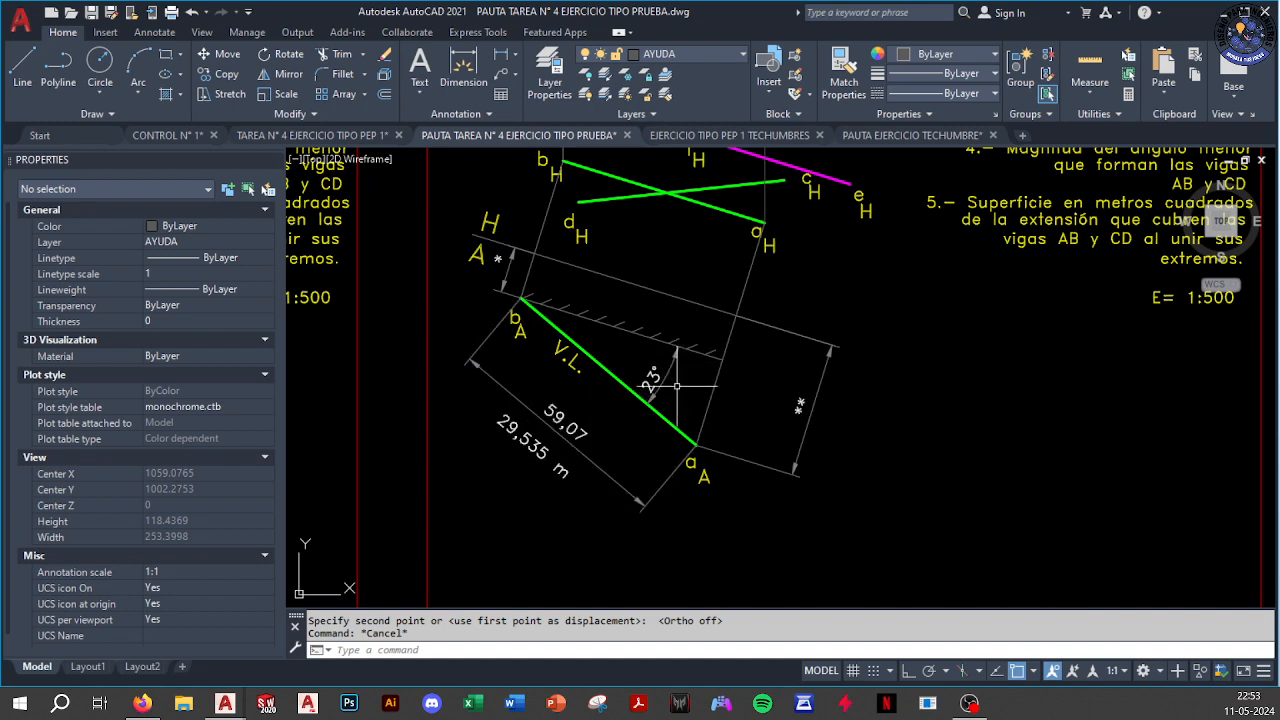
pyautogui.scroll(-10, 650, 404)
pyautogui.moveTo(667, 419); pyautogui.dragTo(769, 563, button='middle')
pyautogui.scroll(-4, 758, 519)
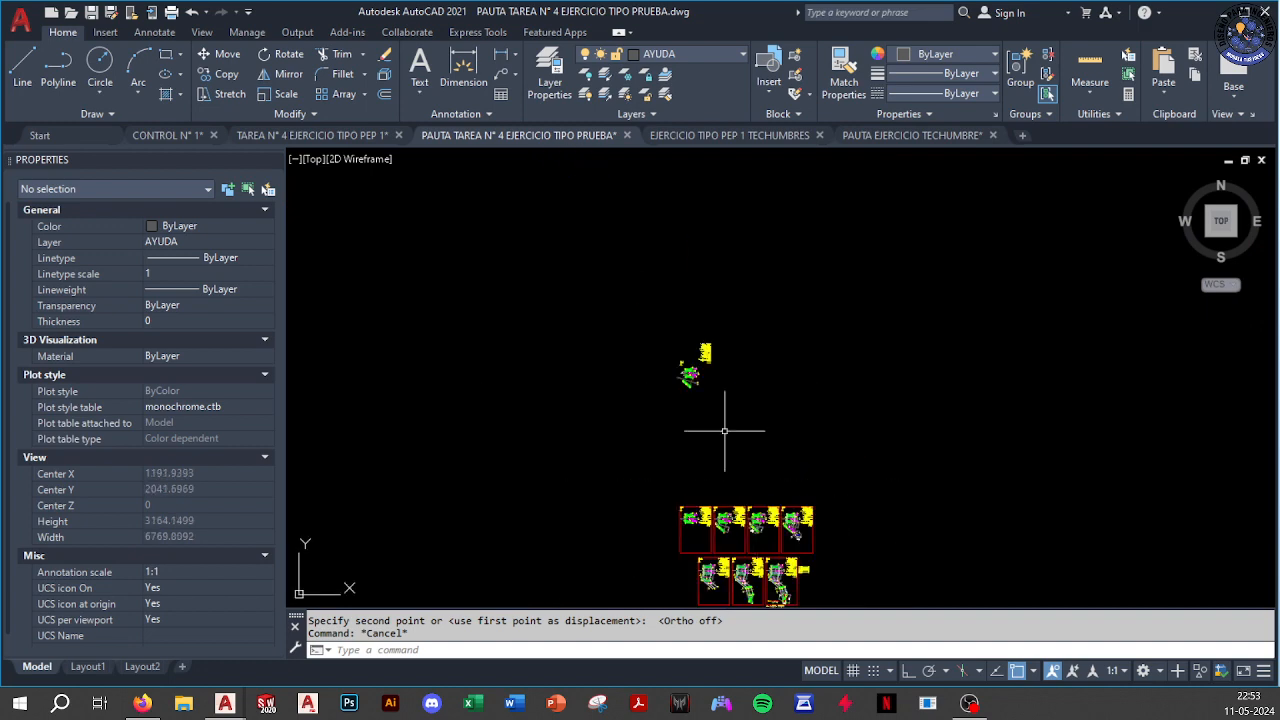
# Offset the H/A reference line 12 units toward beam AB in the working drawing so it passes through point b
pyautogui.scroll(6, 682, 378)
pyautogui.scroll(8, 696, 426)
pyautogui.moveTo(703, 333)
pyautogui.mouseDown(button='middle')
pyautogui.moveTo(663, 419)
pyautogui.moveTo(663, 392)
pyautogui.mouseUp(button='middle')
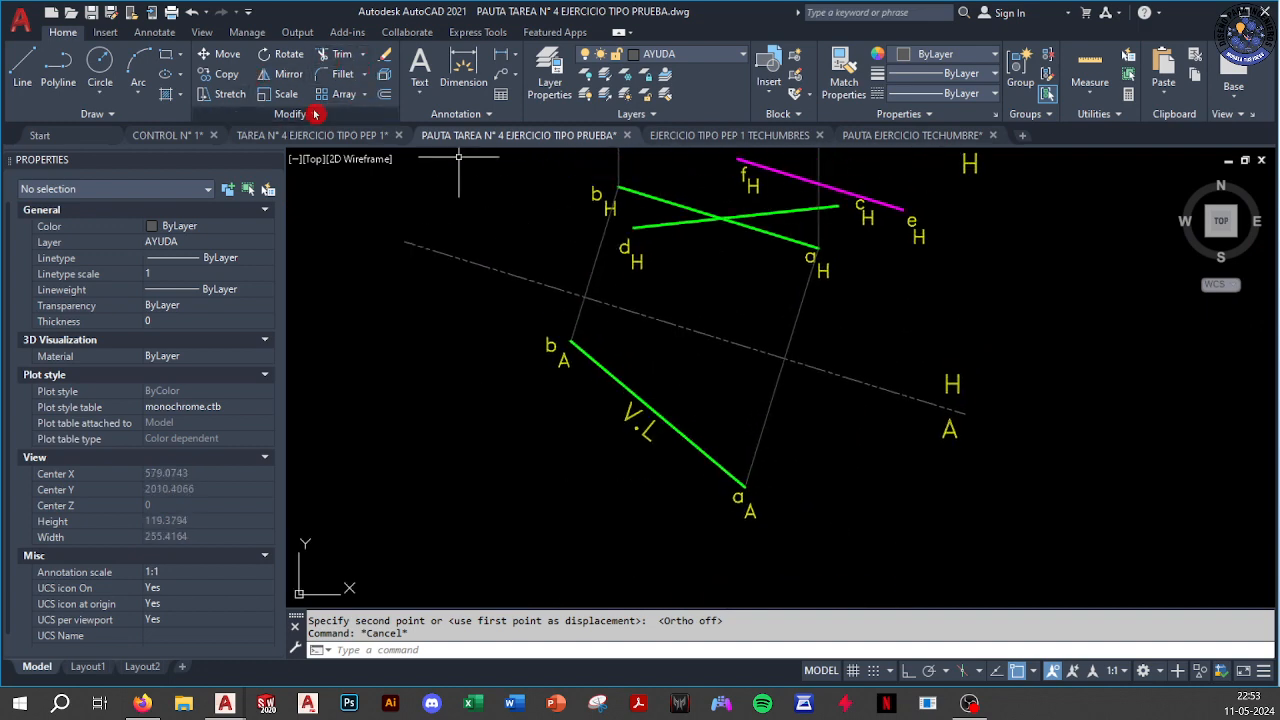
pyautogui.click(384, 95)
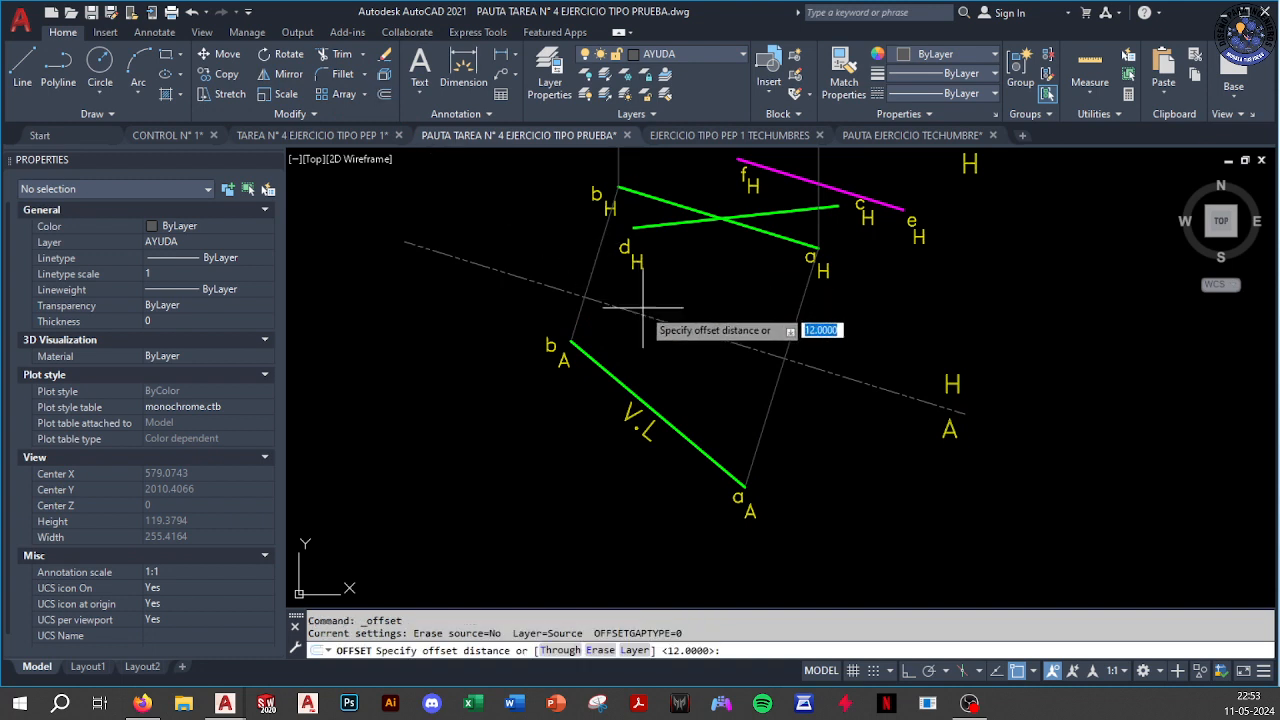
pyautogui.press('Return')
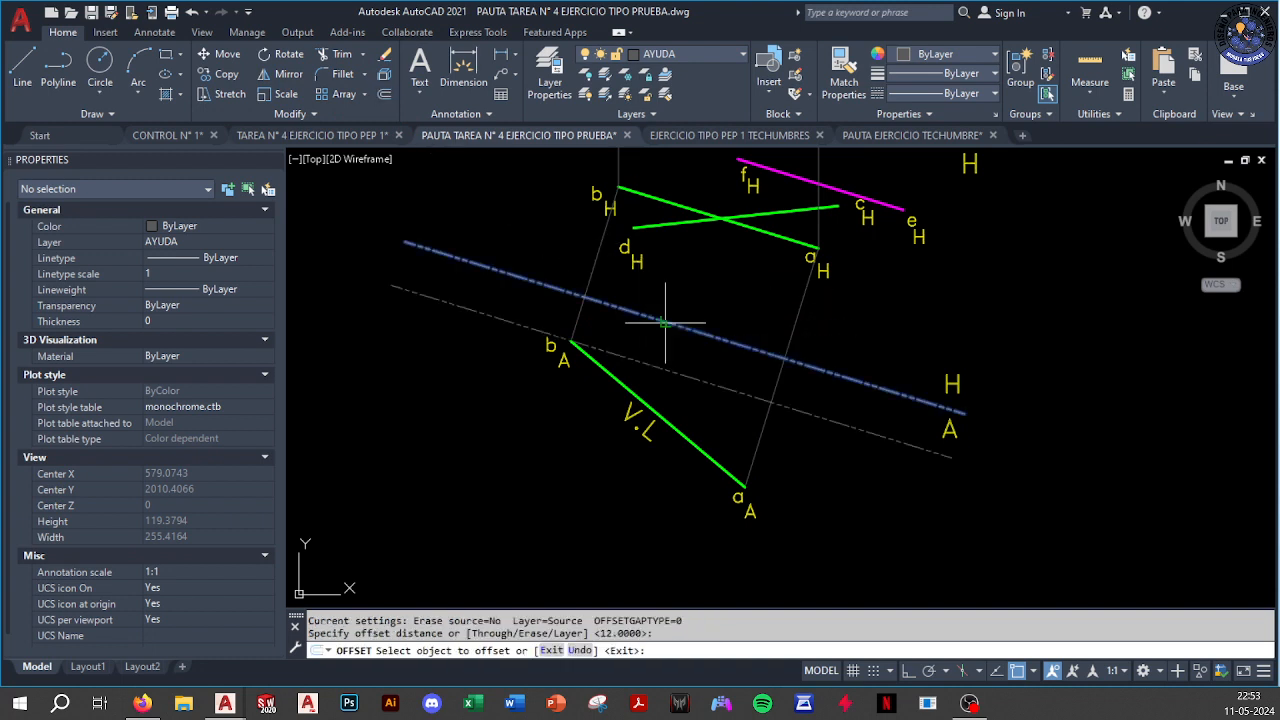
pyautogui.click(663, 325)
pyautogui.click(663, 341)
pyautogui.press('Escape')
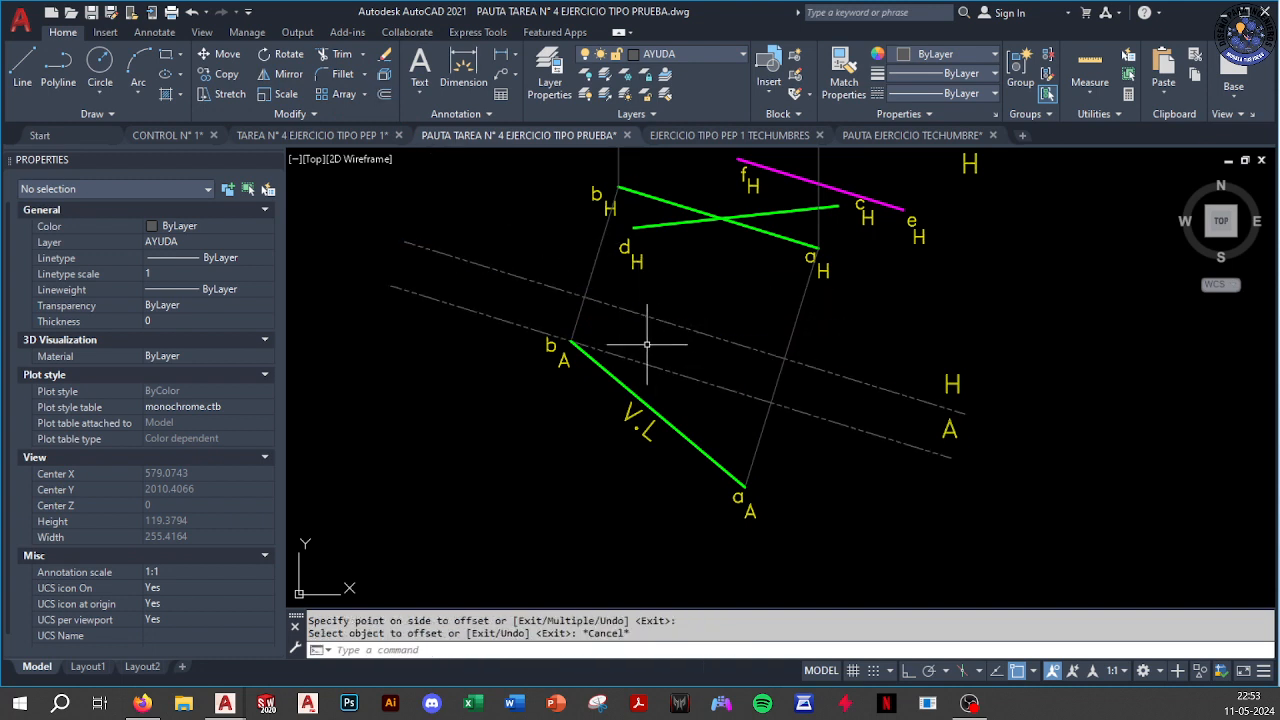
# Trim the offset line's outer ends near the b label and at the projection line of point a
pyautogui.write('Tr')
pyautogui.press('Return')
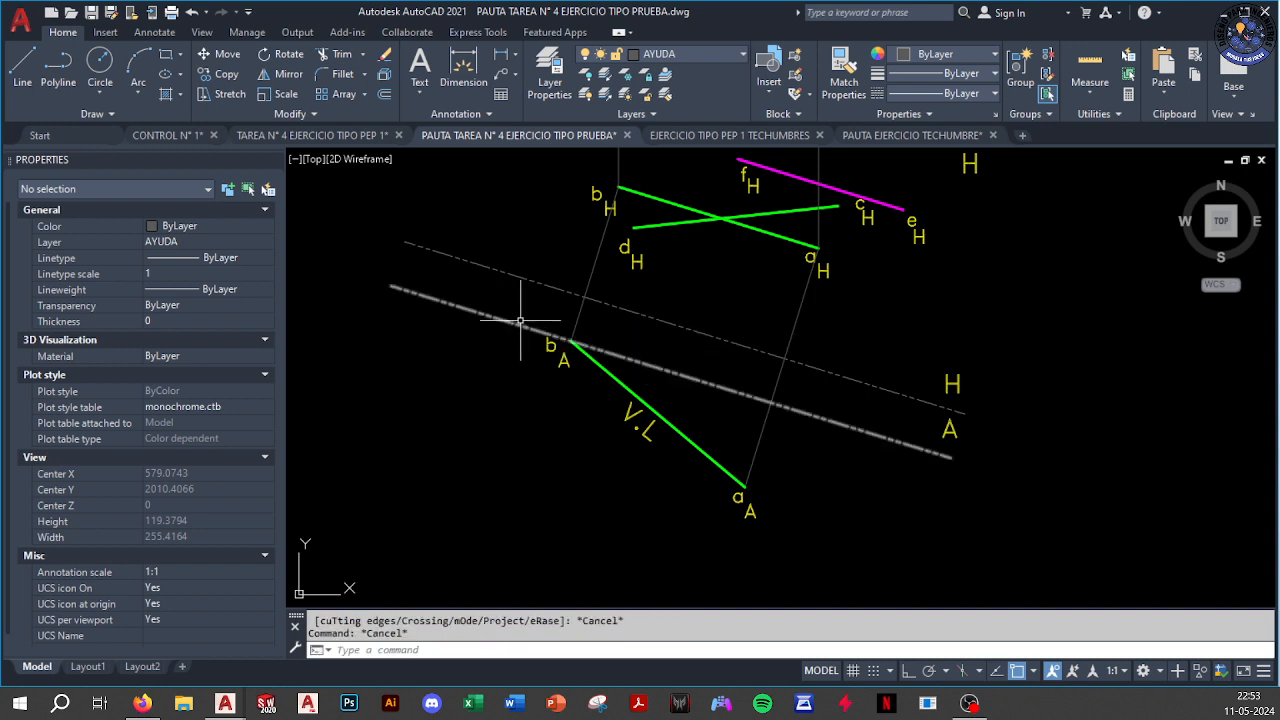
pyautogui.click(502, 316)
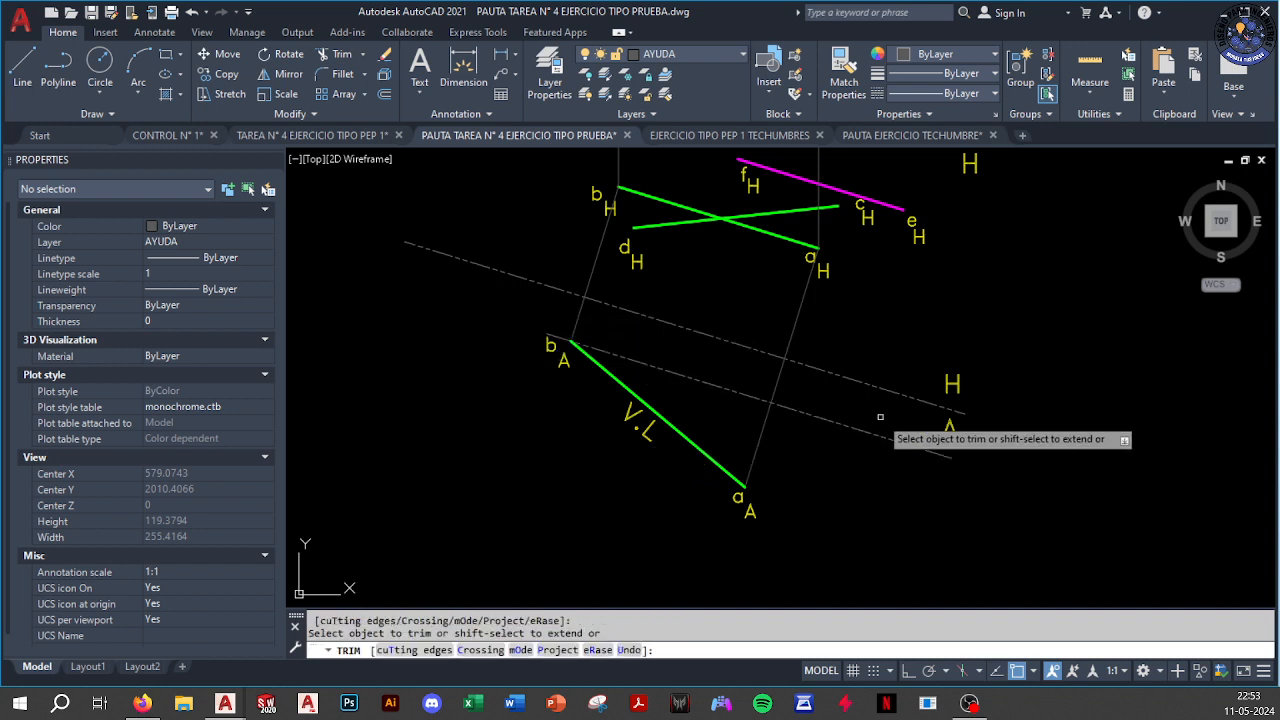
pyautogui.press('Escape')
# Offset the trimmed line through point b by 2 units toward the H/A reference line
pyautogui.scroll(3, 555, 343)
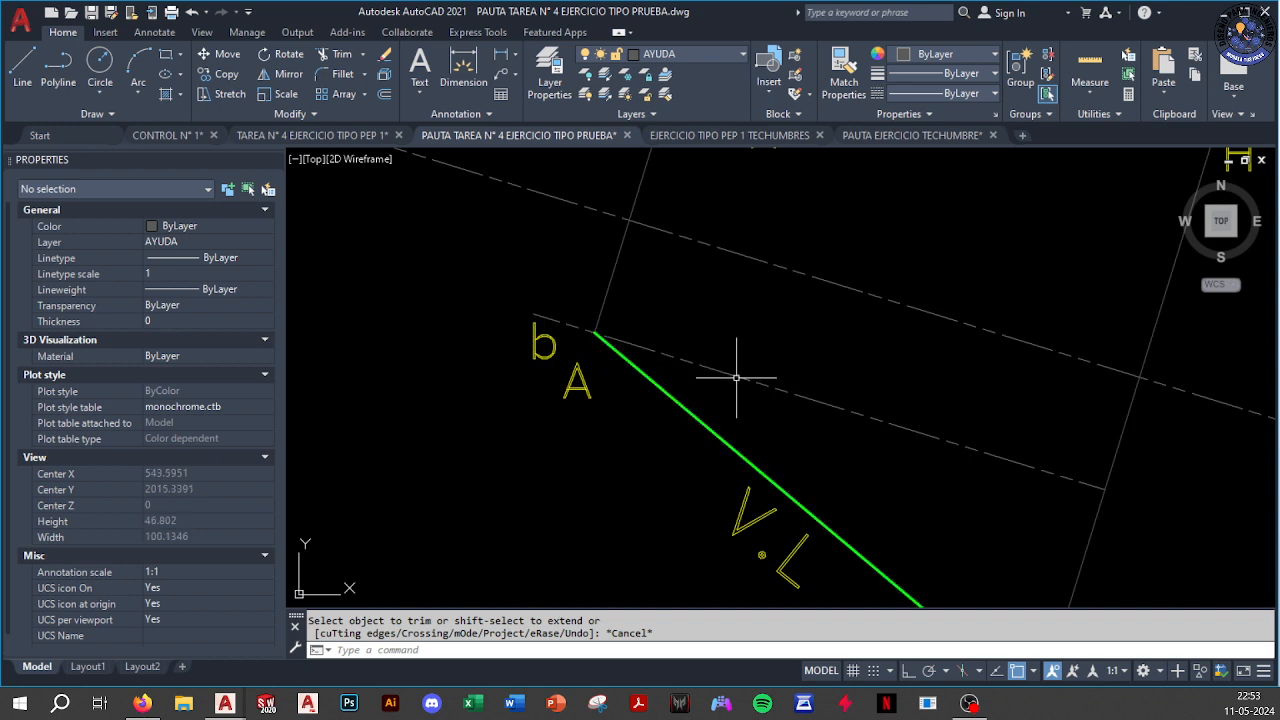
pyautogui.click(737, 377)
pyautogui.click(387, 94)
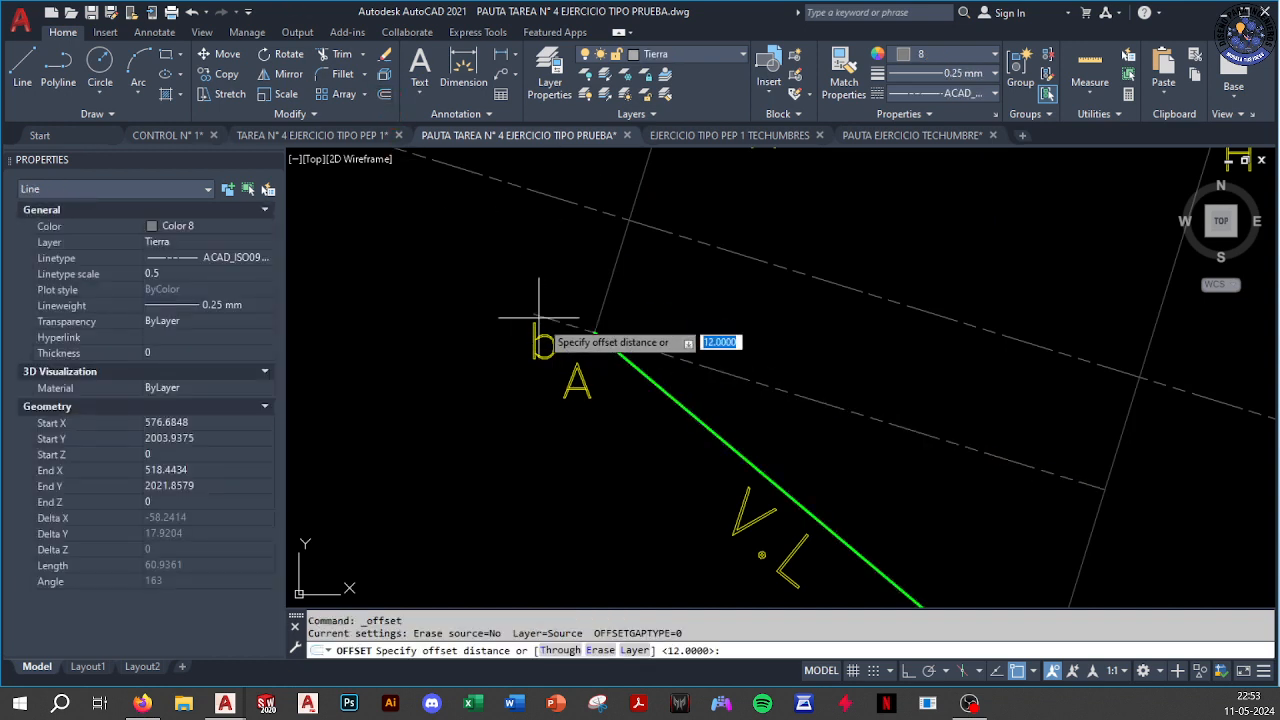
pyautogui.write('2')
pyautogui.press('Return')
pyautogui.click(652, 350)
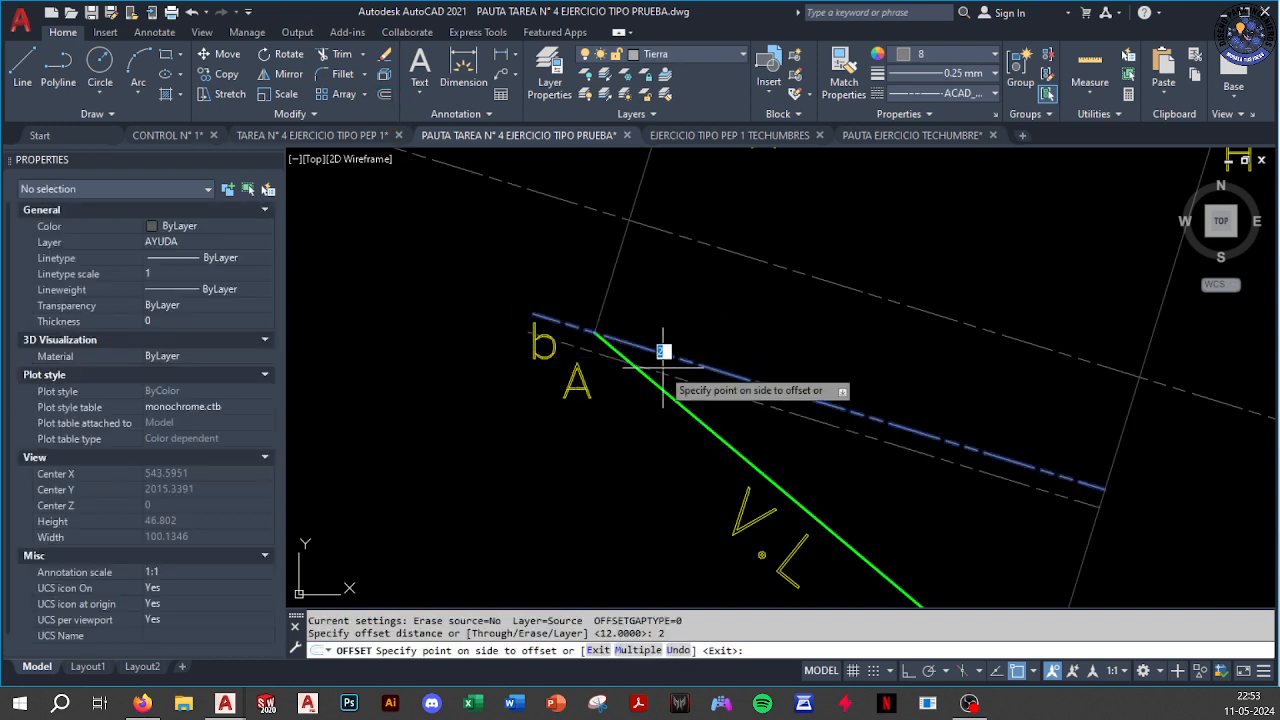
pyautogui.click(736, 323)
pyautogui.press('Escape')
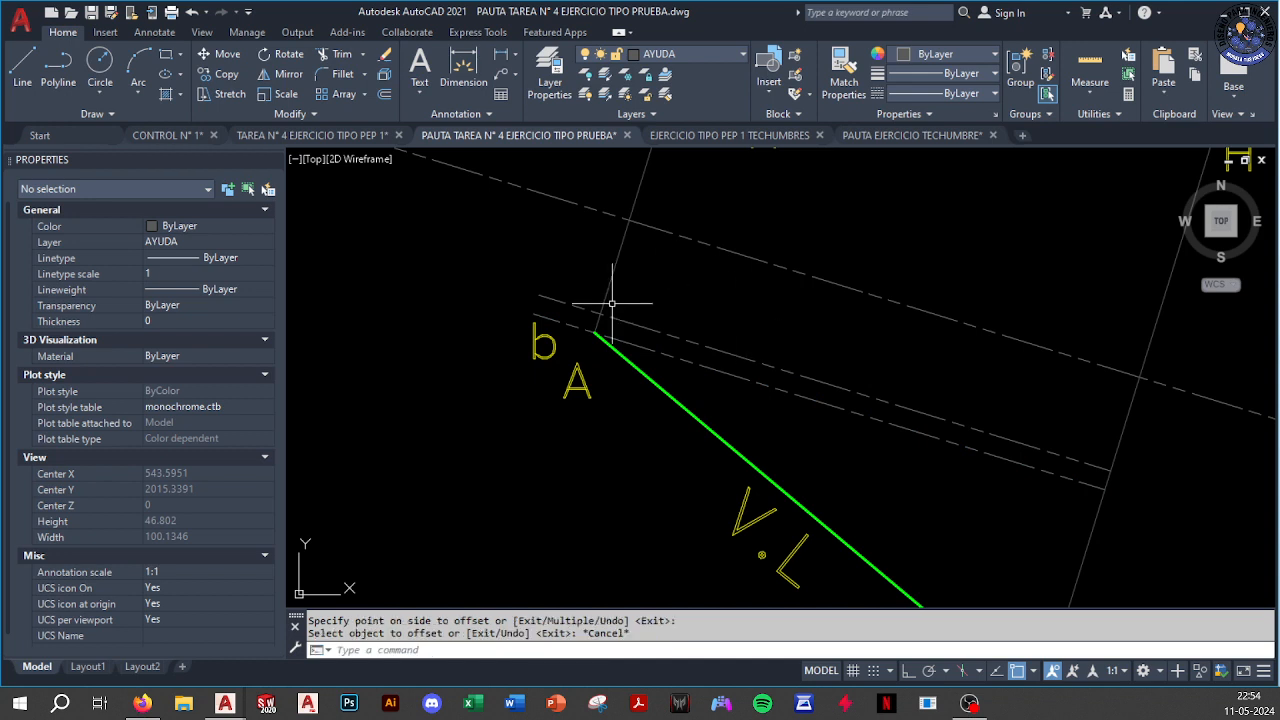
# Trim the overhanging b-side ends of the two parallel lines back to point b's projection line
pyautogui.write('tr')
pyautogui.press('Return')
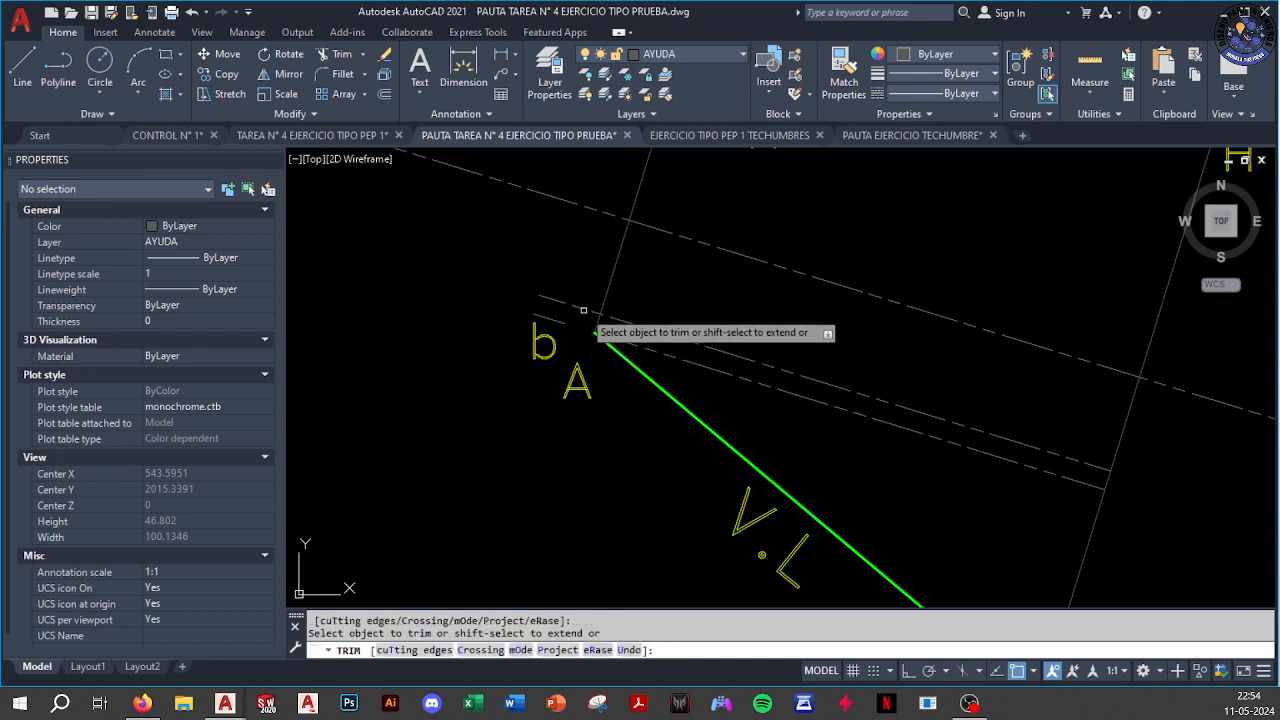
pyautogui.press('Escape')
pyautogui.click(575, 307)
# Change the linetype of the two parallel ground lines and the short leftover segment by the b label to a solid one
pyautogui.click(566, 323)
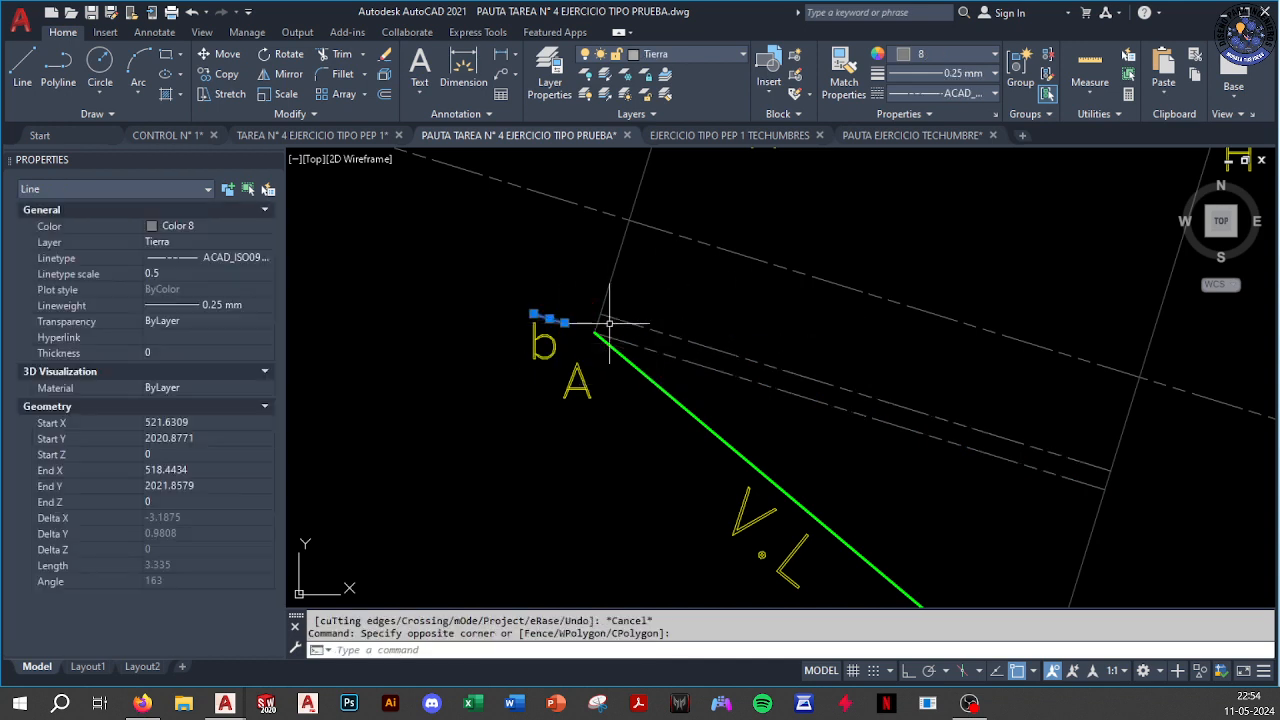
pyautogui.moveTo(758, 352); pyautogui.dragTo(567, 349, button='middle')
pyautogui.click(618, 358)
pyautogui.click(605, 392)
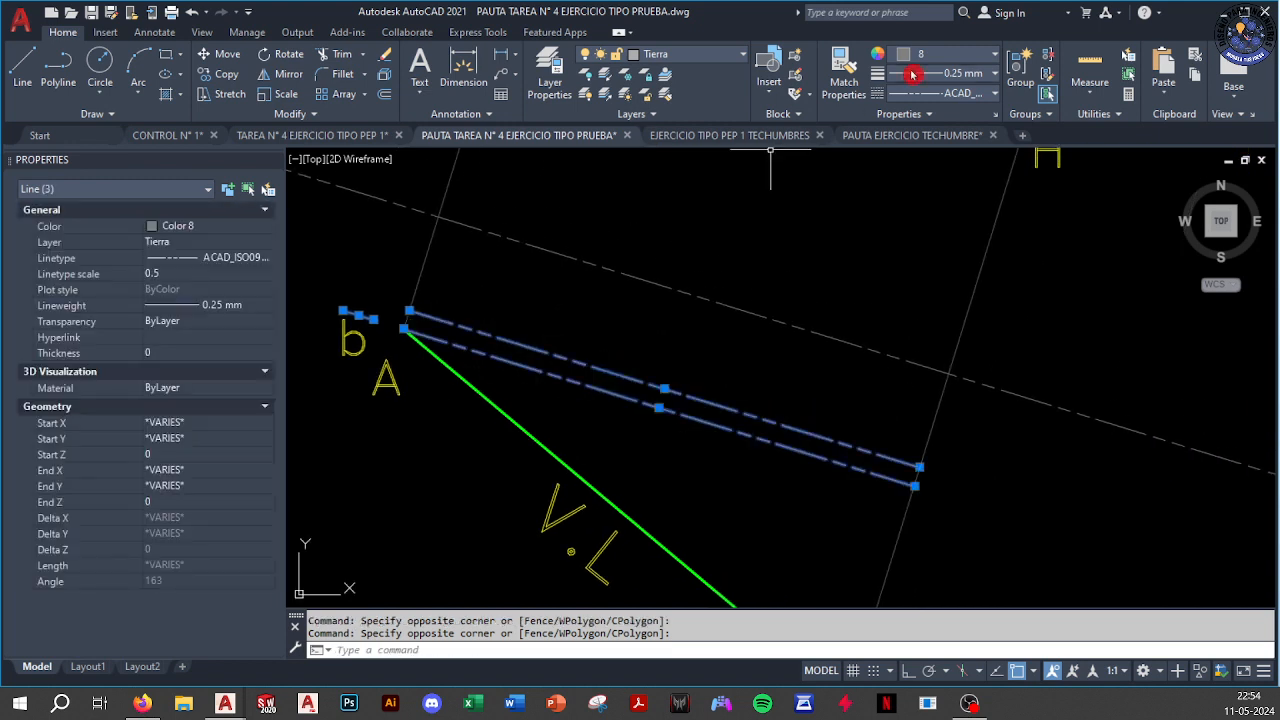
pyautogui.click(245, 259)
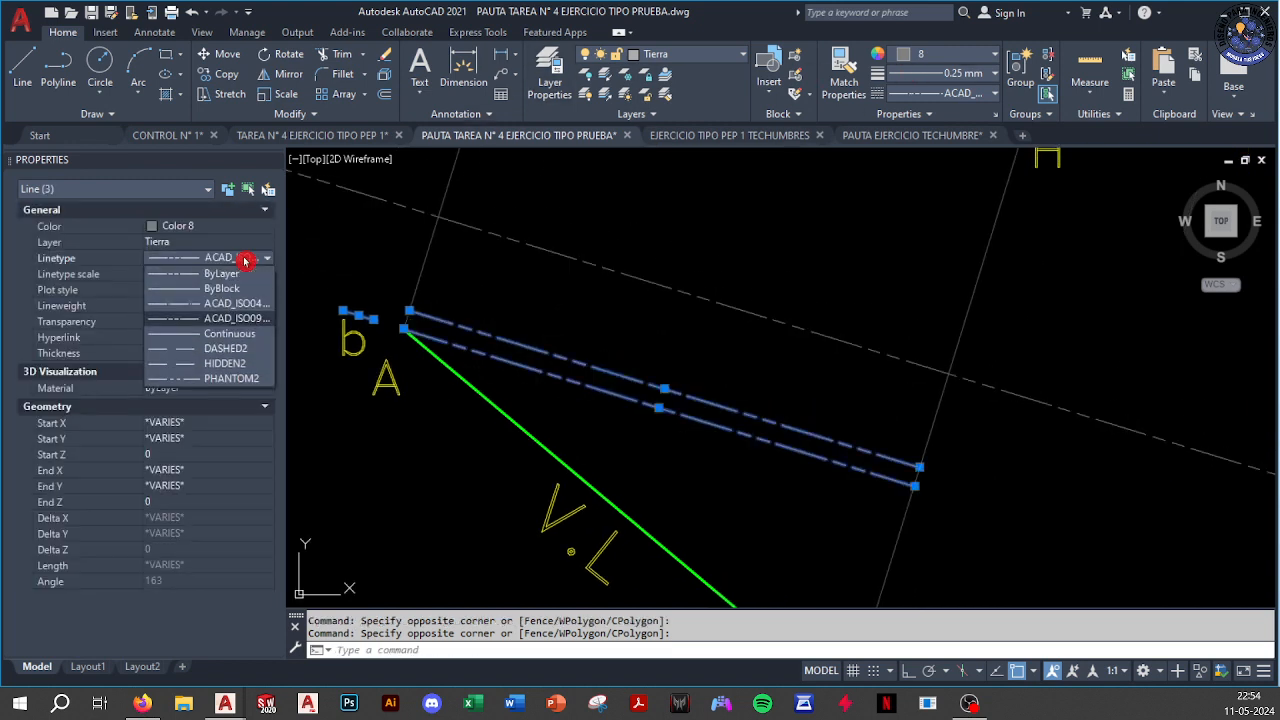
pyautogui.click(240, 295)
pyautogui.press('Escape')
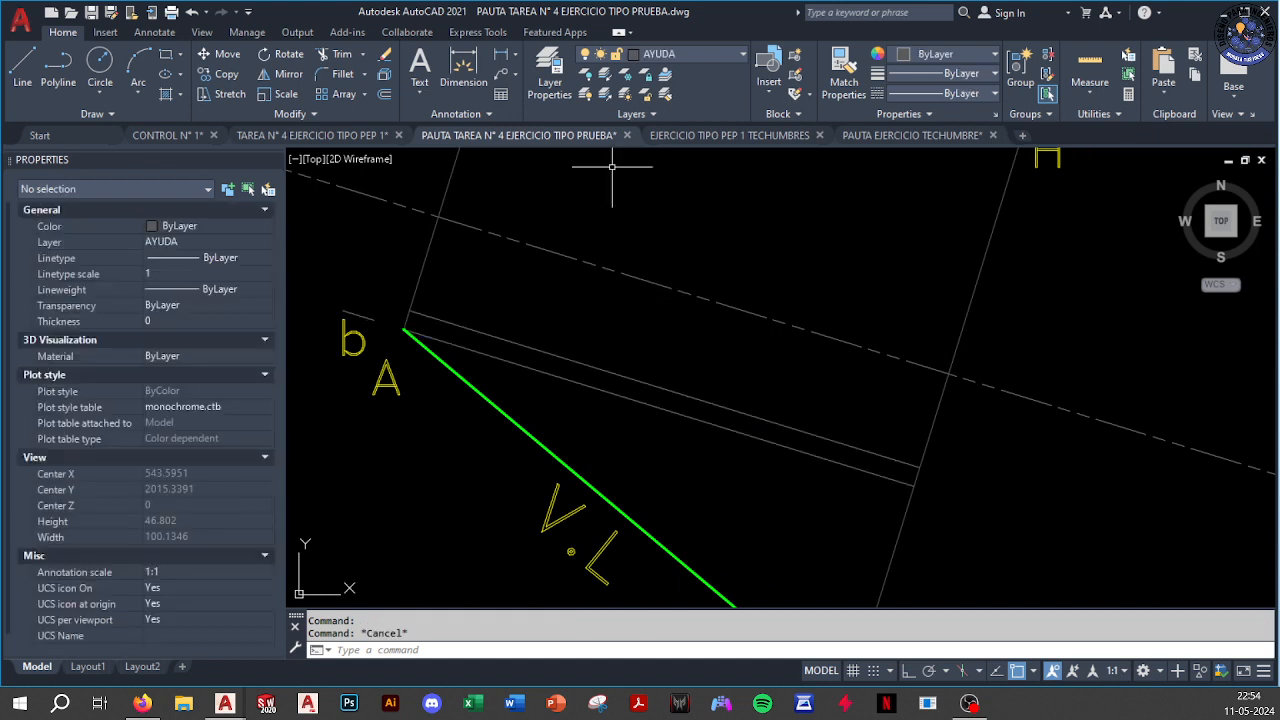
# Hatch the narrow strip between the two parallel ground lines with the ANSI31 pattern at scale 0.1
pyautogui.click(167, 92)
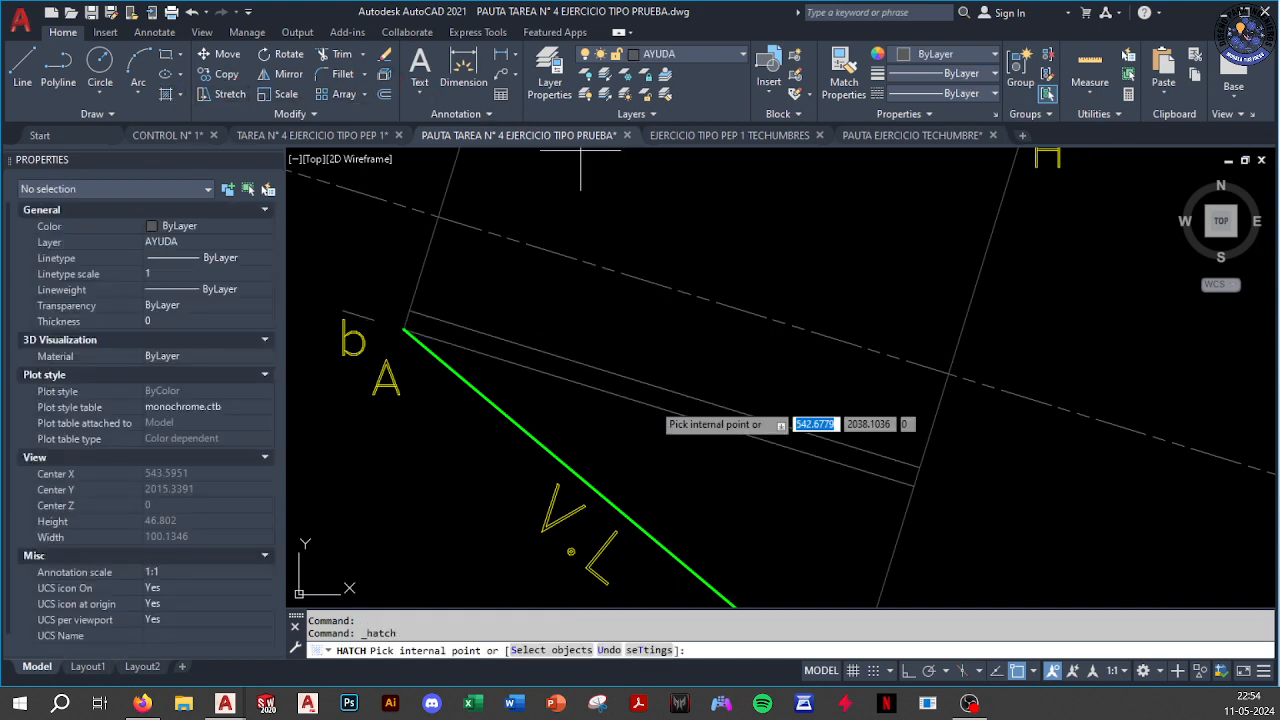
pyautogui.click(657, 390)
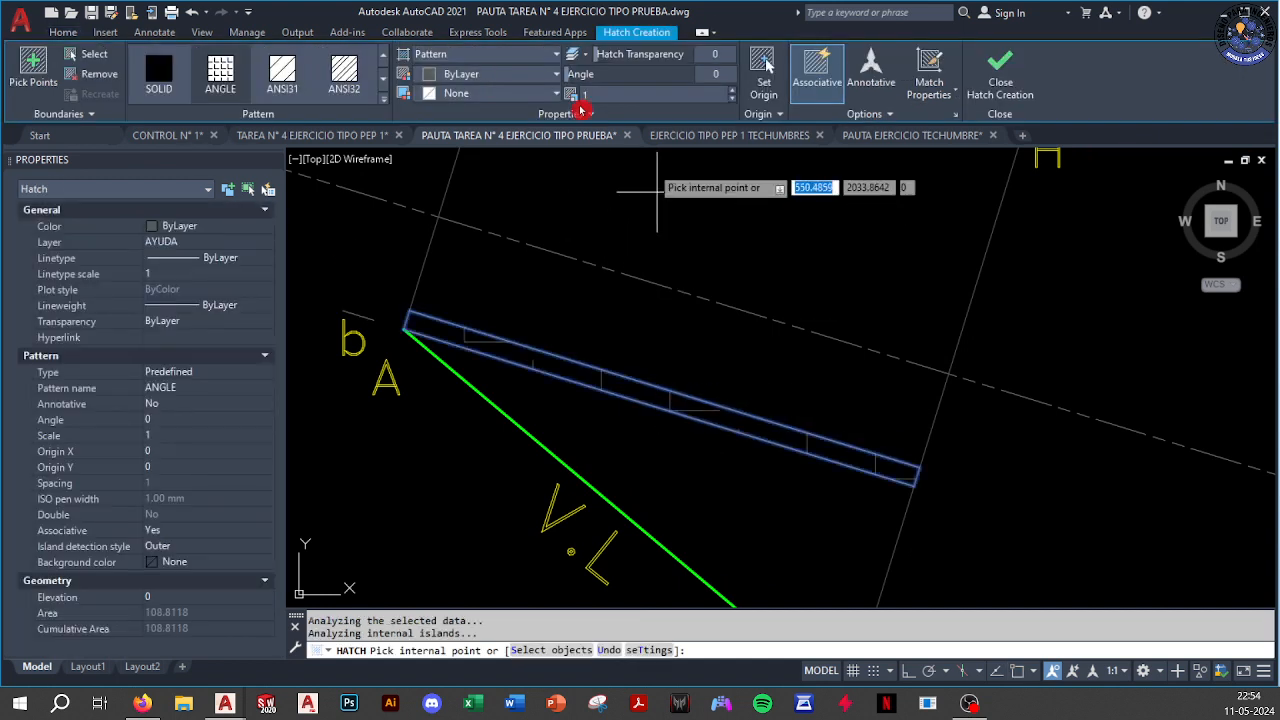
pyautogui.click(639, 94)
pyautogui.write('0.')
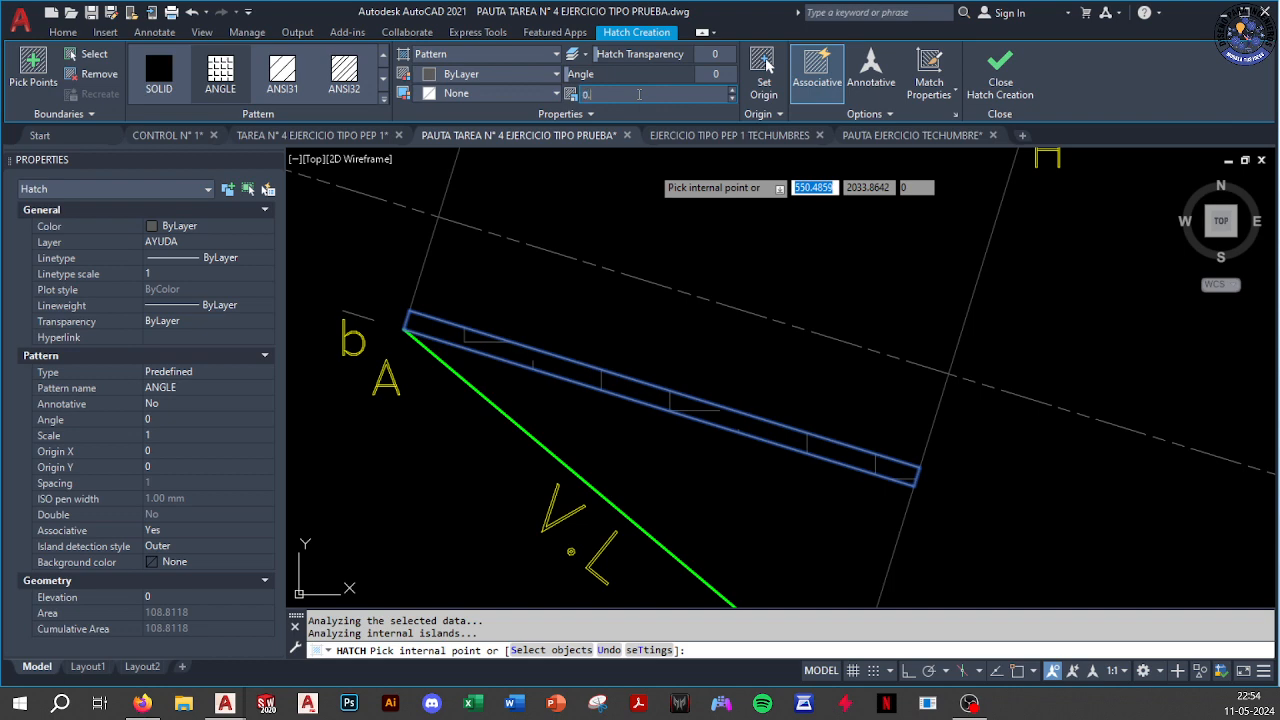
pyautogui.write('1')
pyautogui.click(282, 70)
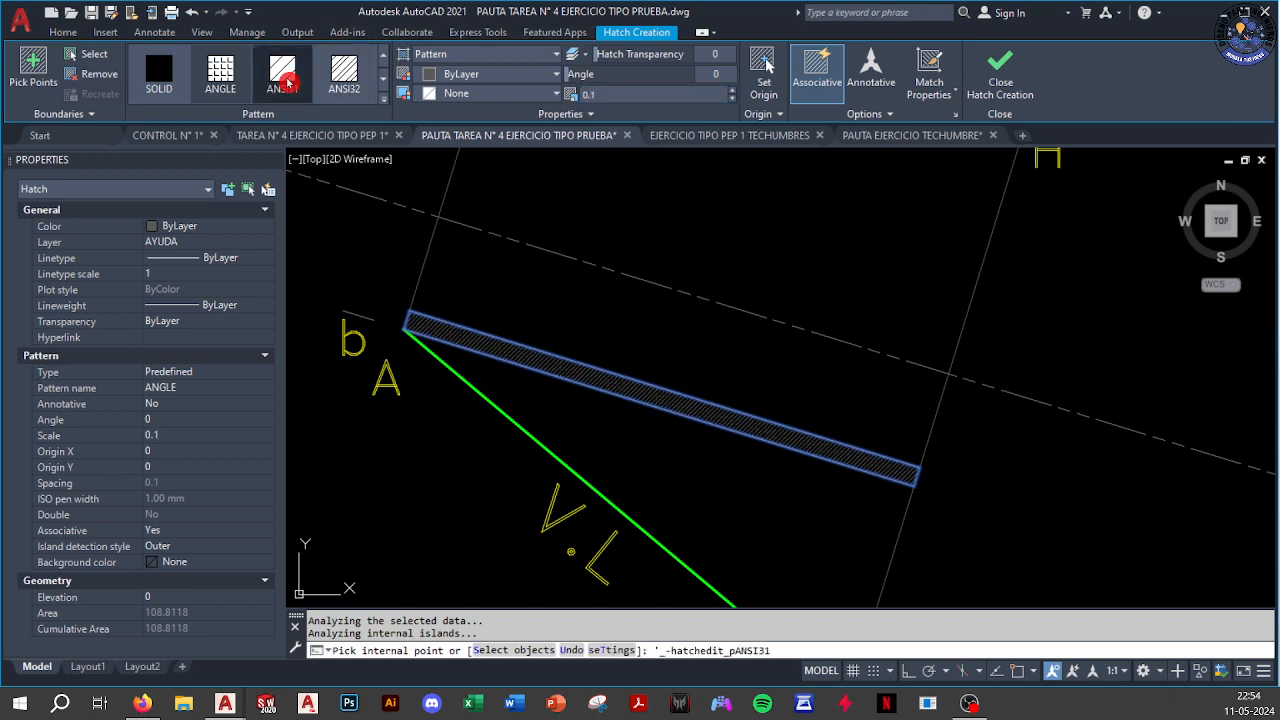
pyautogui.press('Escape')
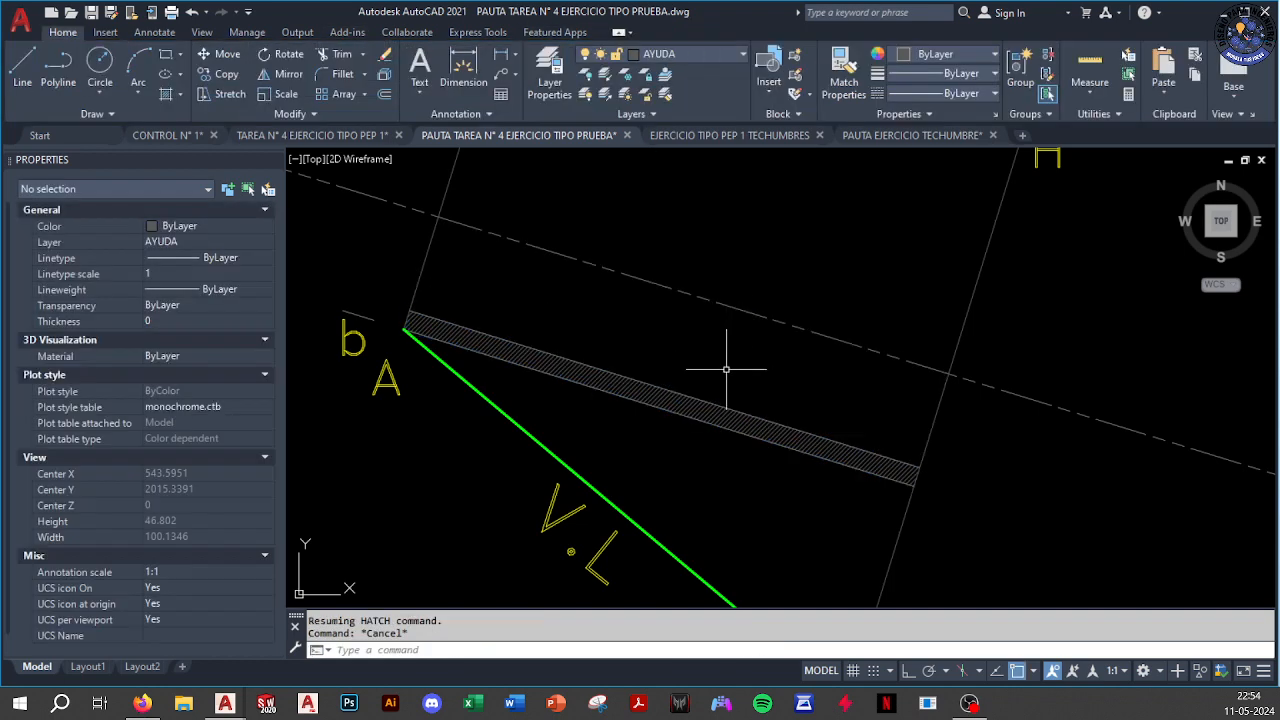
# Add an angular dimension between the ground line through point b and beam AB in view A
pyautogui.scroll(-4, 729, 357)
pyautogui.scroll(5, 639, 340)
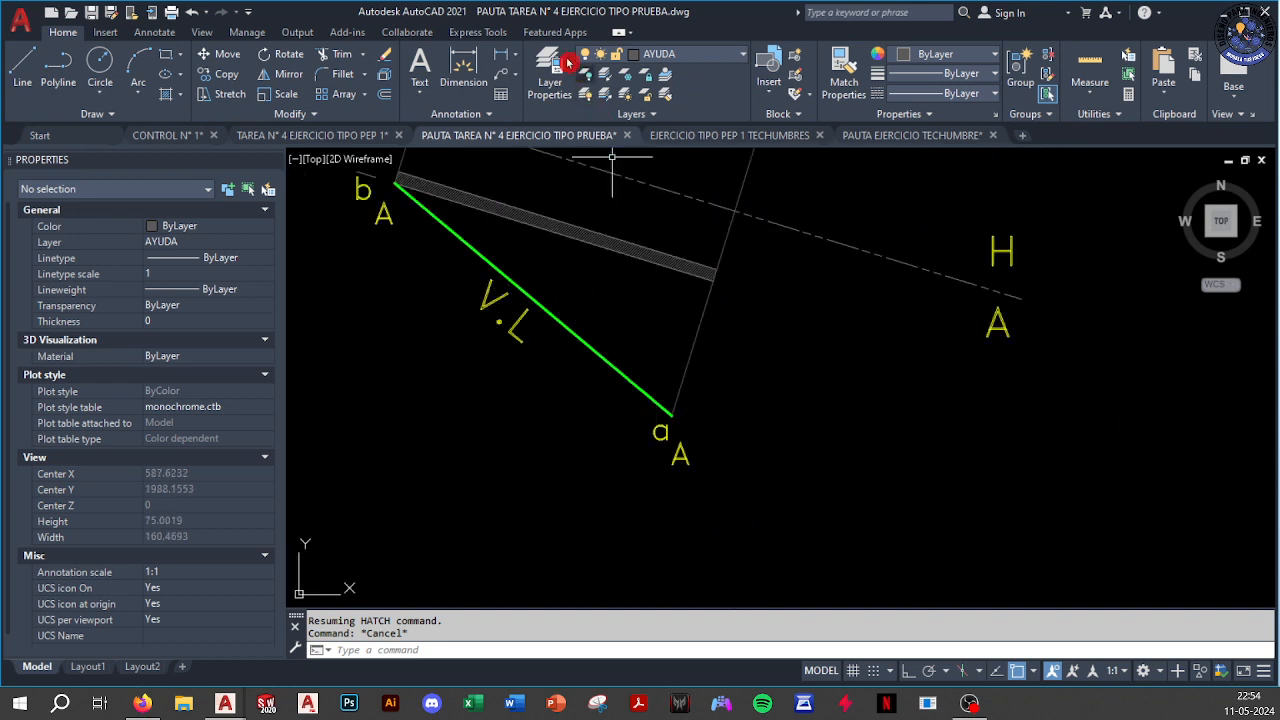
pyautogui.click(516, 59)
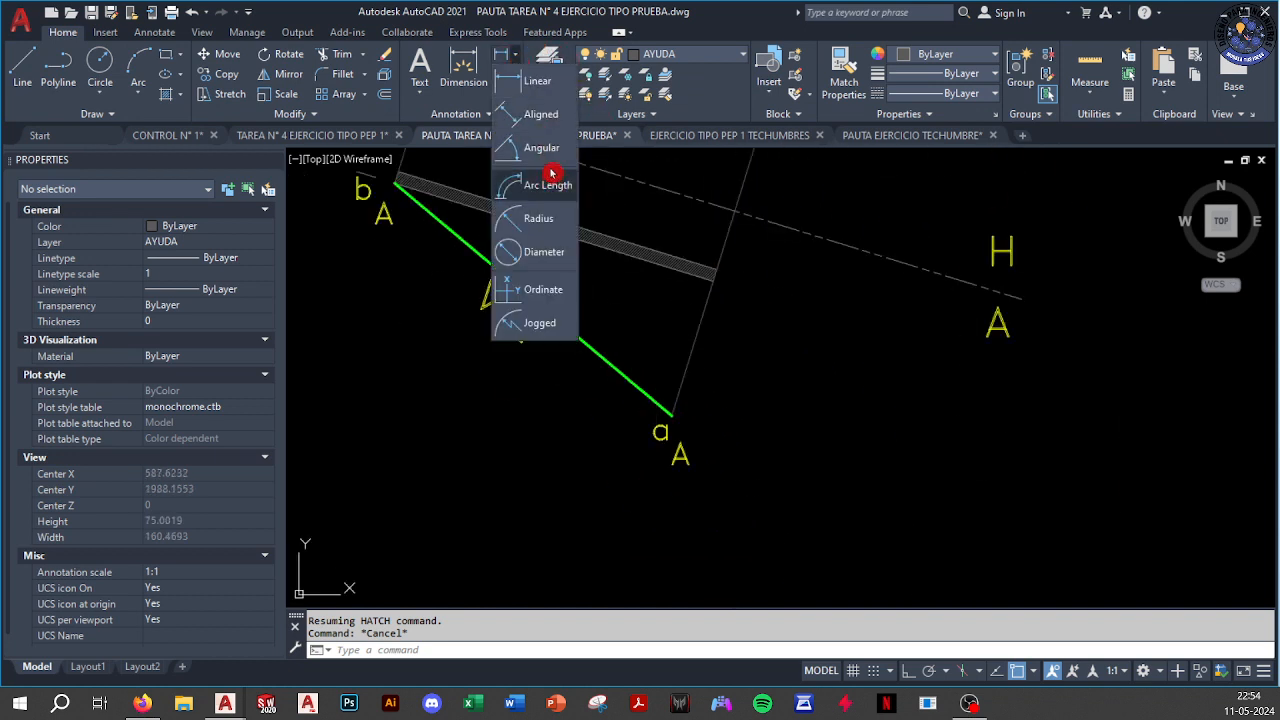
pyautogui.click(685, 274)
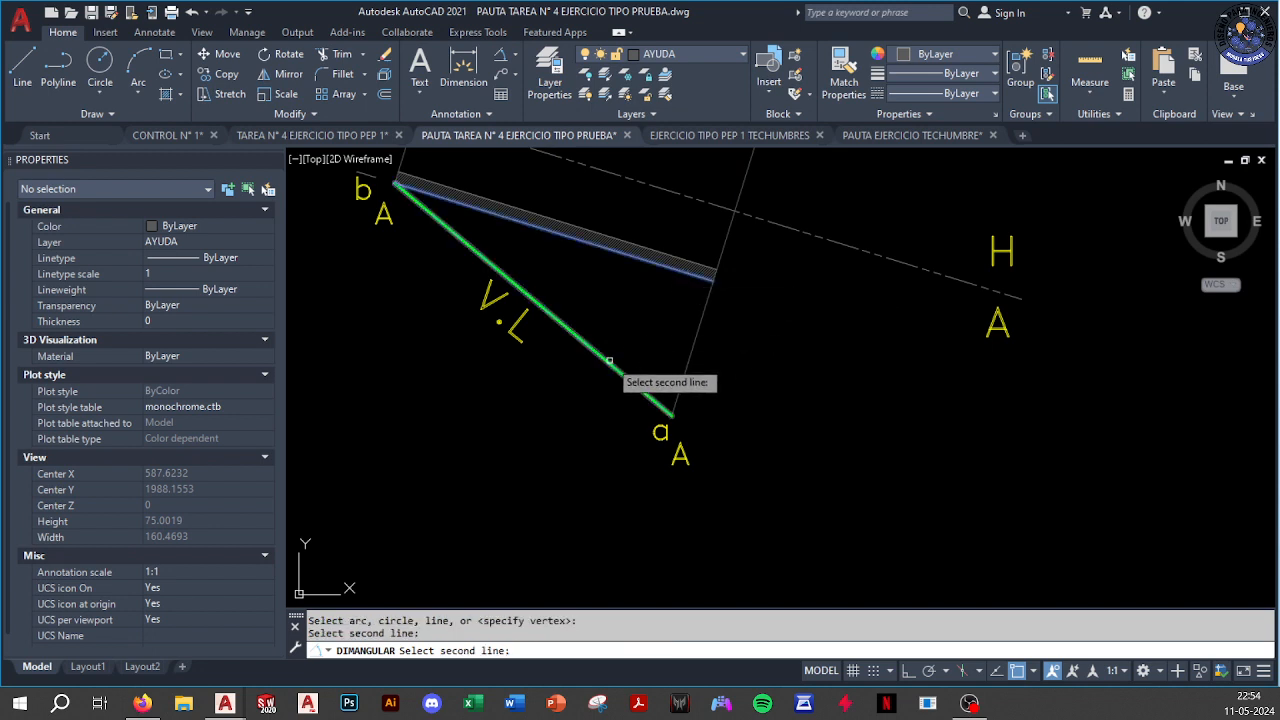
pyautogui.click(610, 360)
pyautogui.click(640, 325)
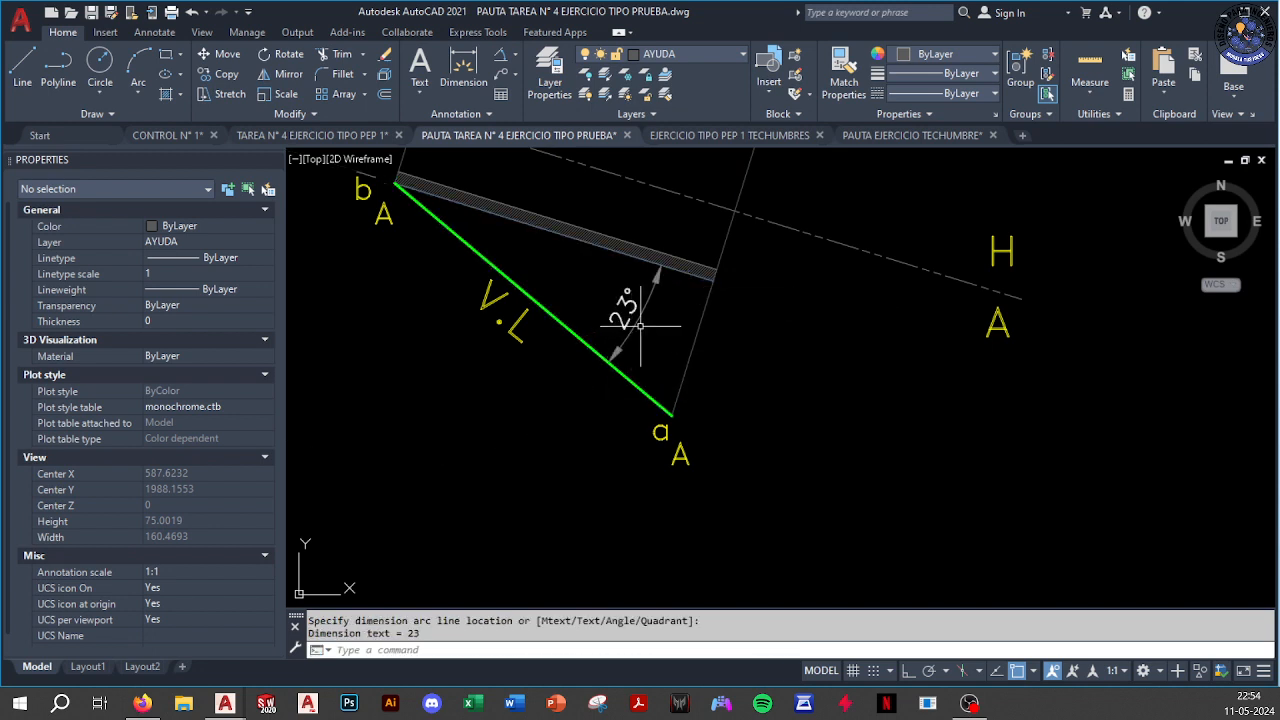
pyautogui.press('Escape')
# Add an aligned dimension for beam AB's true length in view A, placed outside the beam below the V.L label
pyautogui.scroll(-5, 640, 325)
pyautogui.scroll(6, 744, 352)
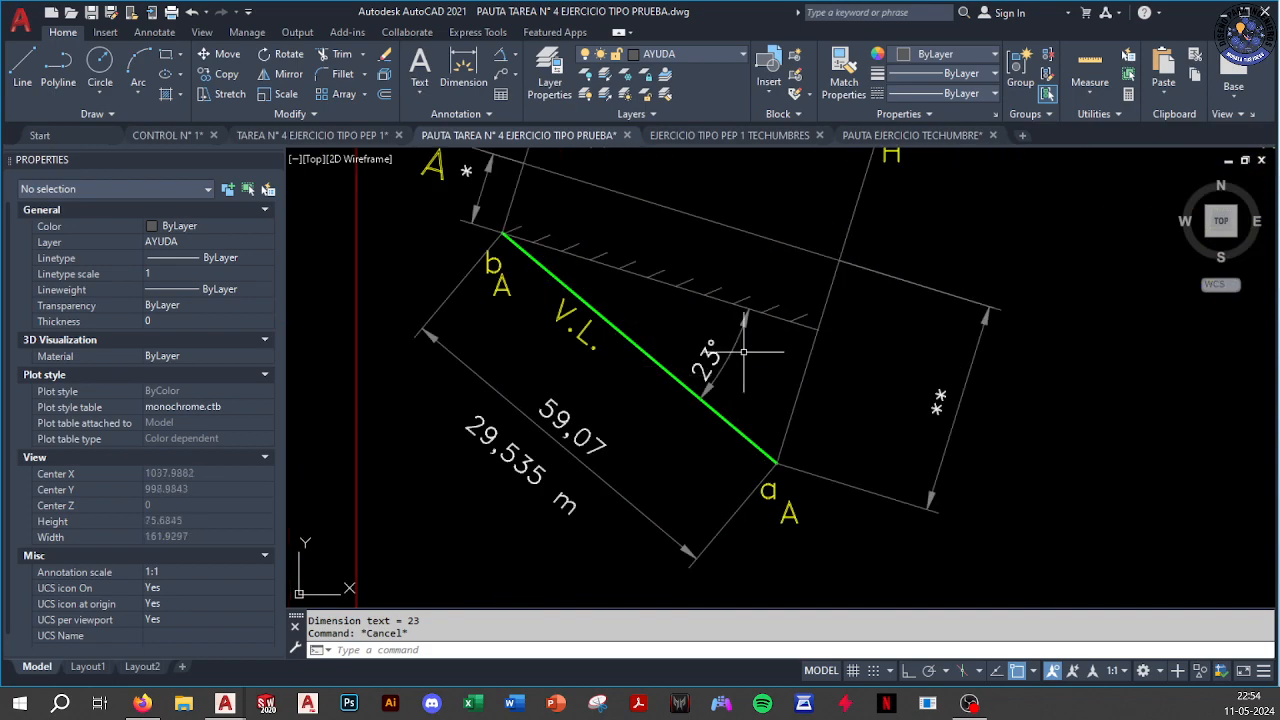
pyautogui.scroll(-10, 744, 352)
pyautogui.moveTo(760, 330); pyautogui.dragTo(790, 551, button='middle')
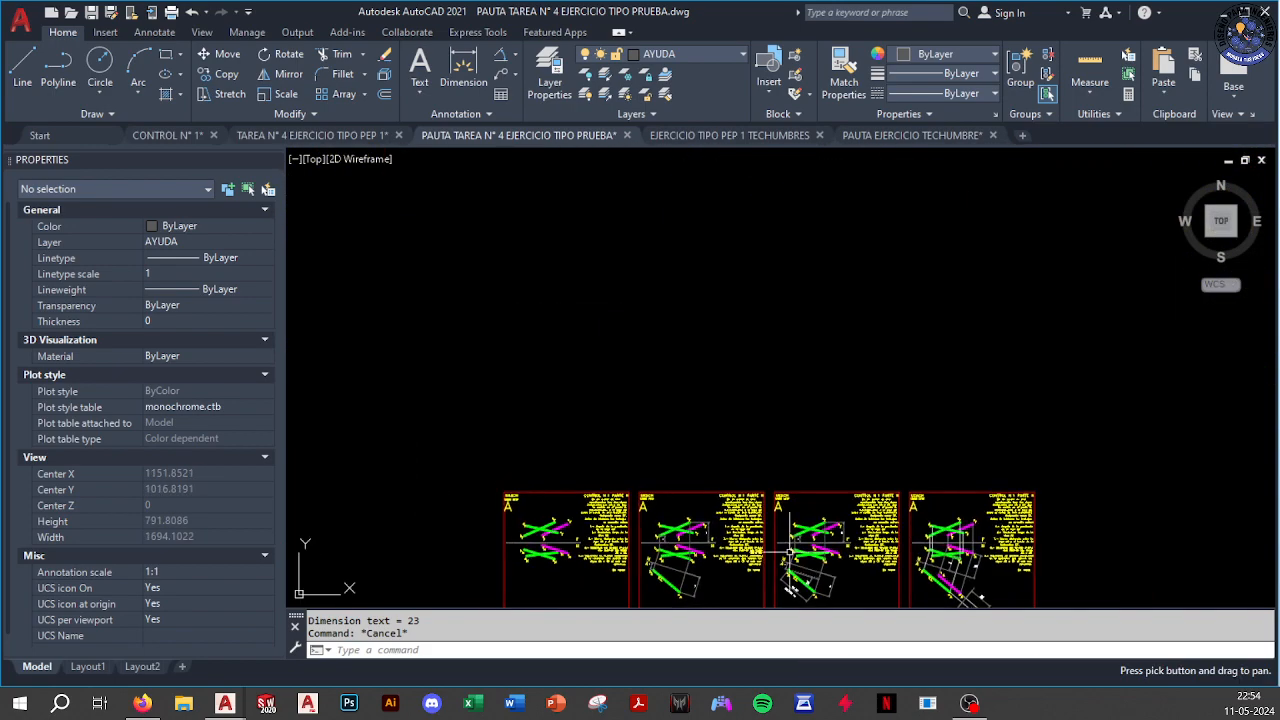
pyautogui.scroll(10, 709, 286)
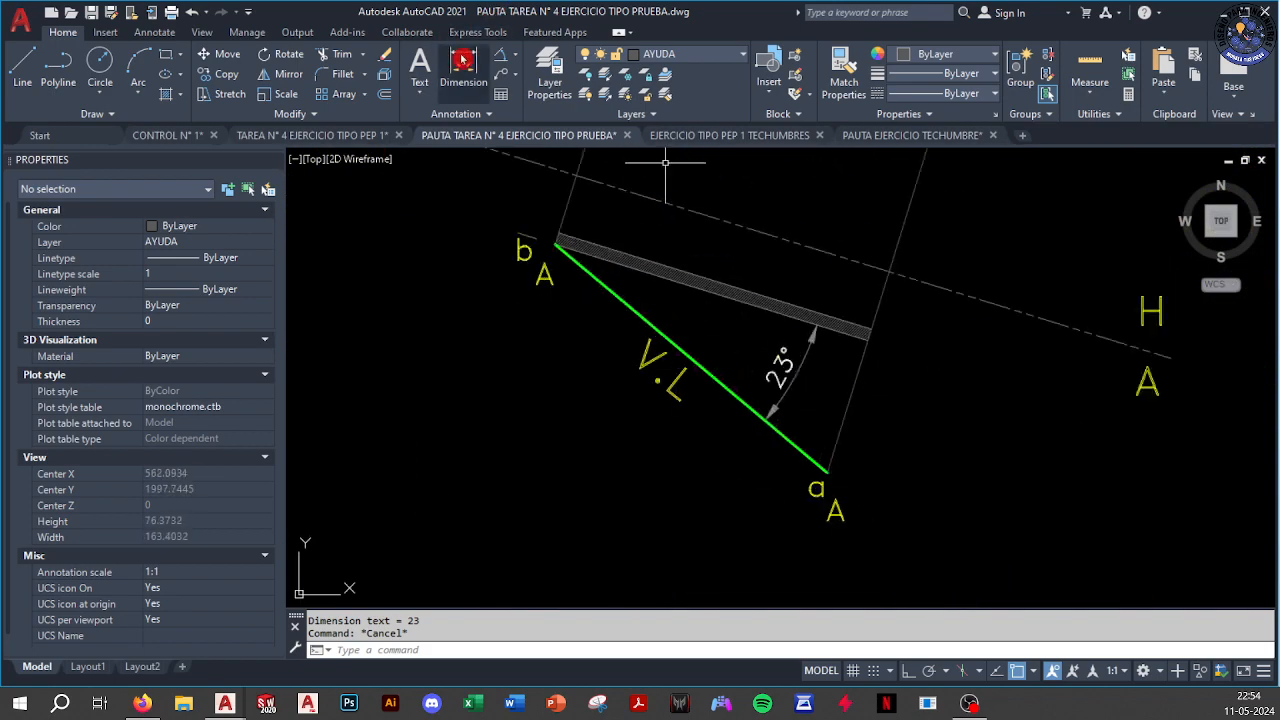
pyautogui.click(515, 59)
pyautogui.click(541, 108)
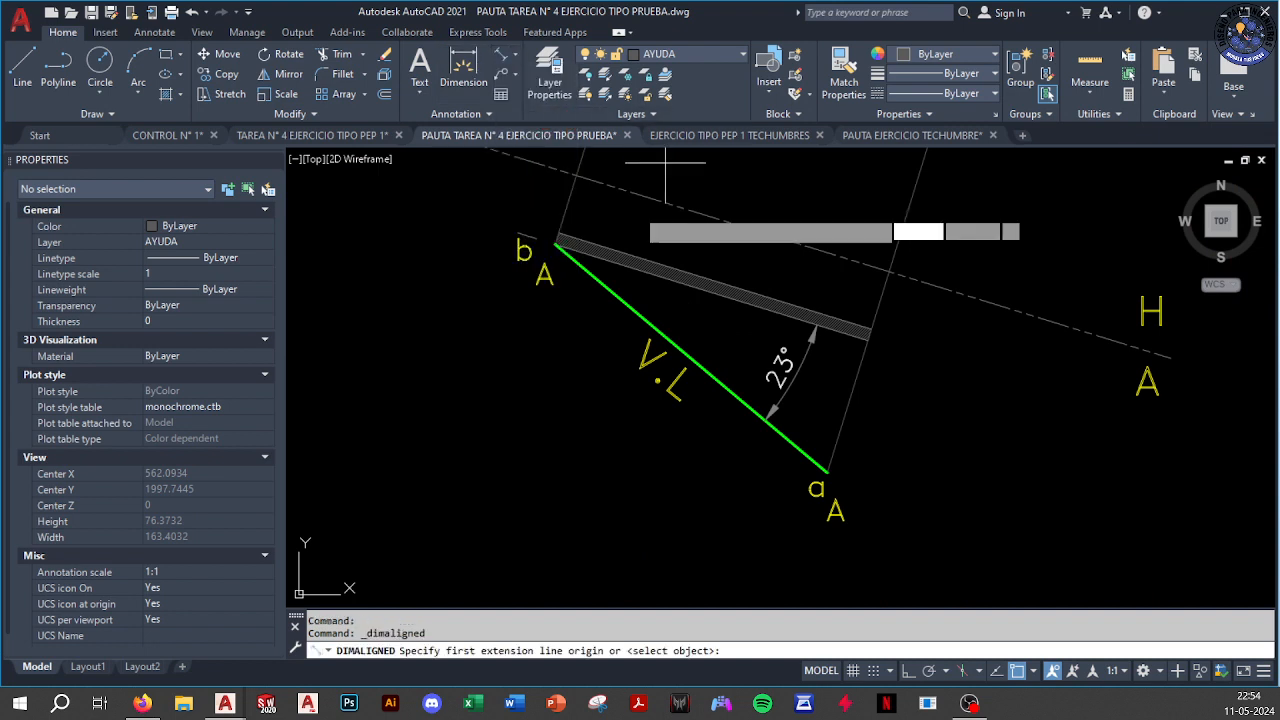
pyautogui.click(560, 246)
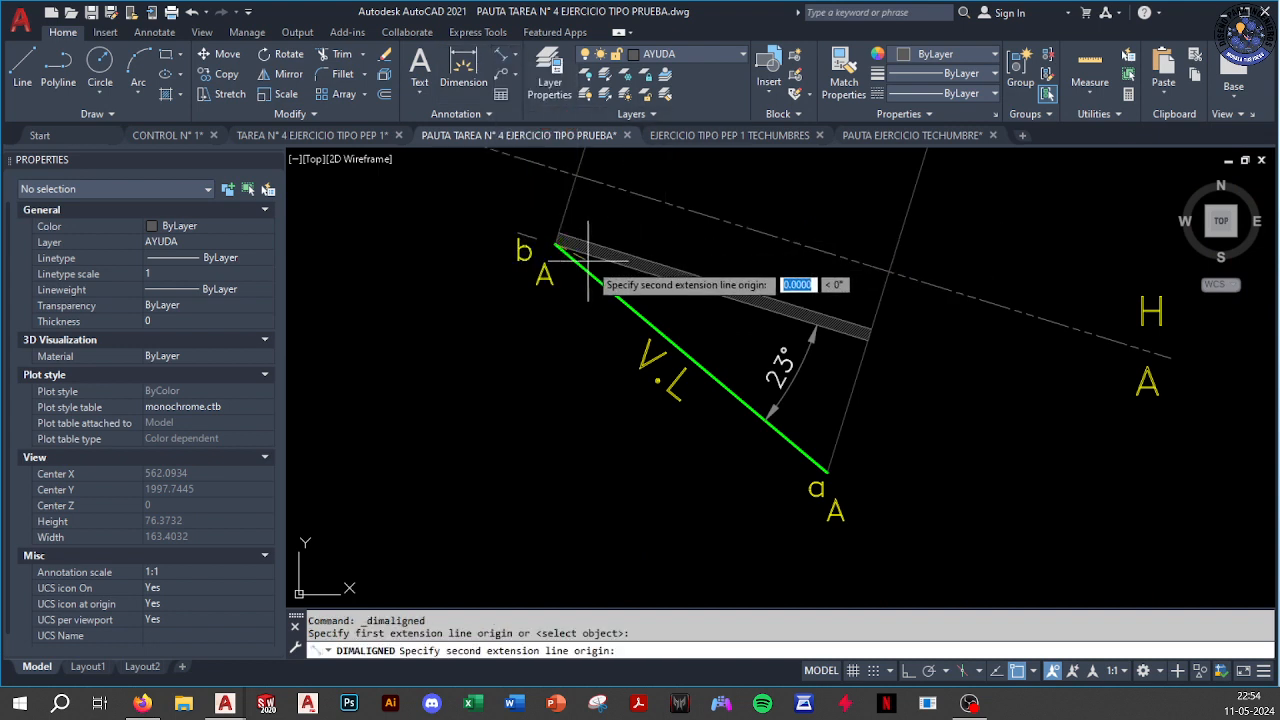
pyautogui.click(825, 469)
pyautogui.click(663, 457)
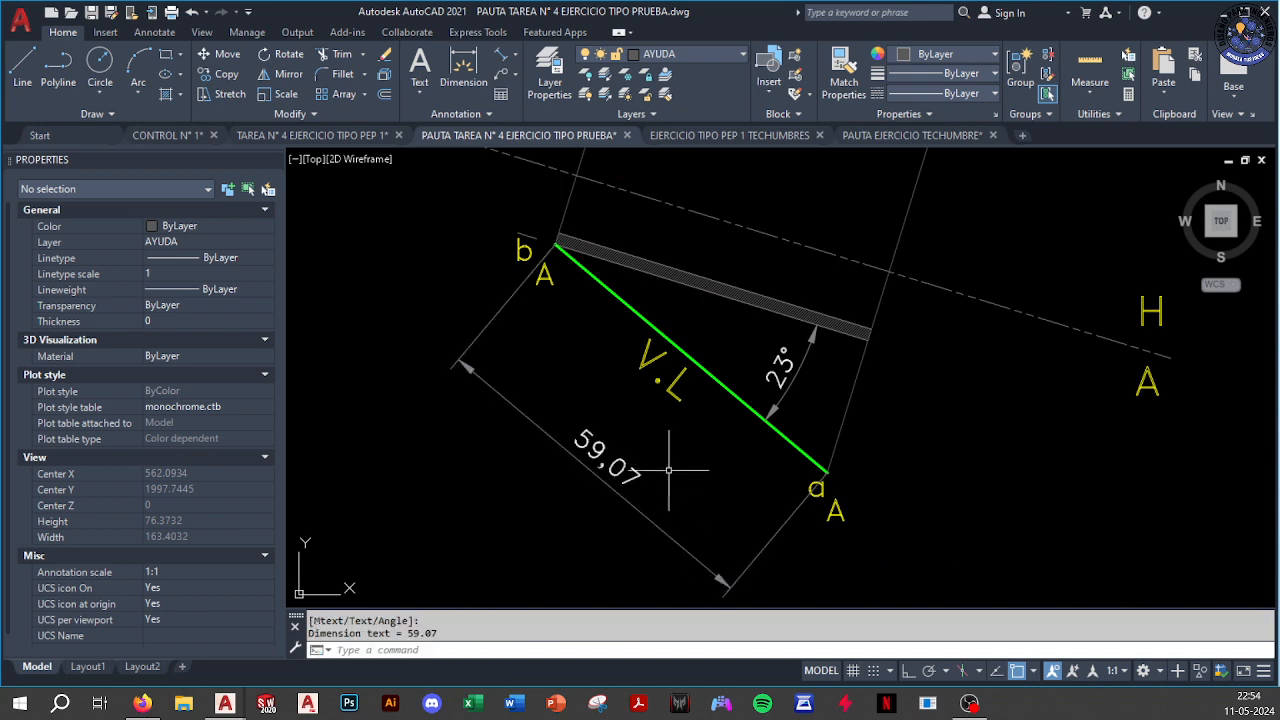
pyautogui.scroll(-3, 666, 462)
pyautogui.press('Escape')
# Examine beam AB's true-length dimension and its equivalent in metres on the solved reference sheet
pyautogui.moveTo(672, 461); pyautogui.dragTo(595, 321, button='middle')
pyautogui.scroll(-3, 601, 315)
pyautogui.moveTo(730, 461); pyautogui.dragTo(546, 136, button='middle')
pyautogui.scroll(-2, 546, 136)
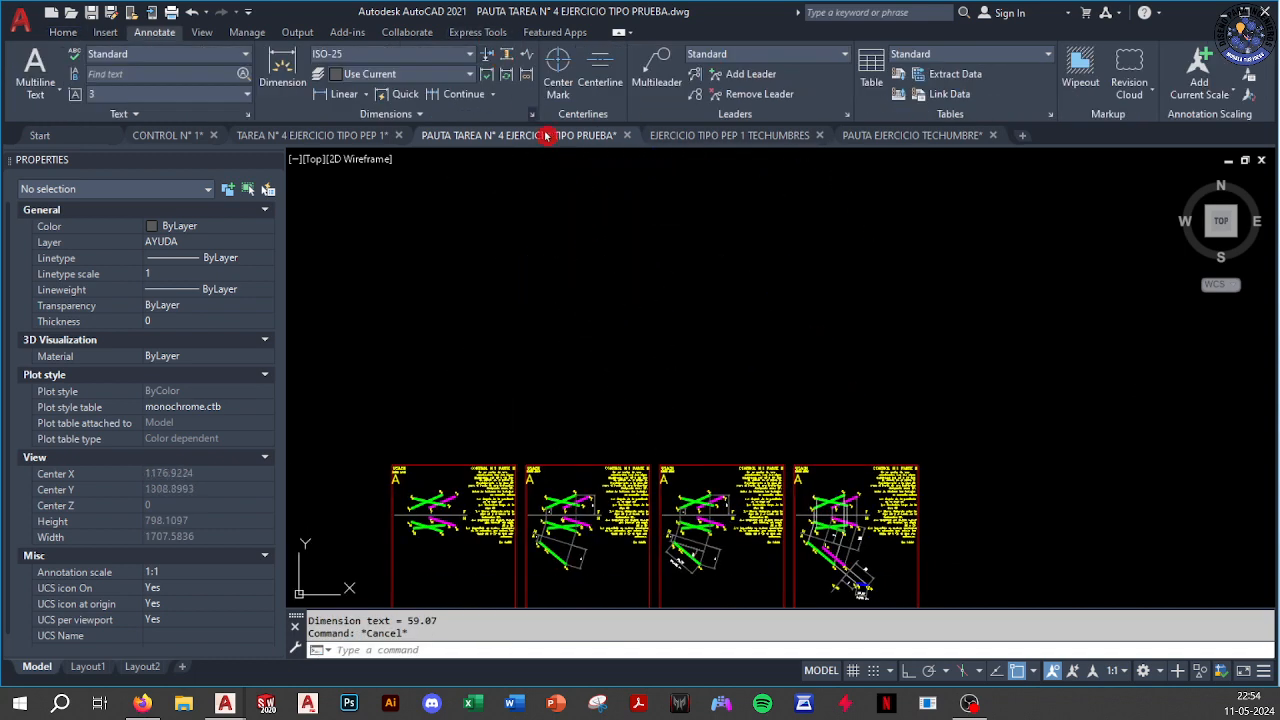
pyautogui.scroll(10, 720, 563)
pyautogui.moveTo(520, 580); pyautogui.dragTo(617, 493, button='middle')
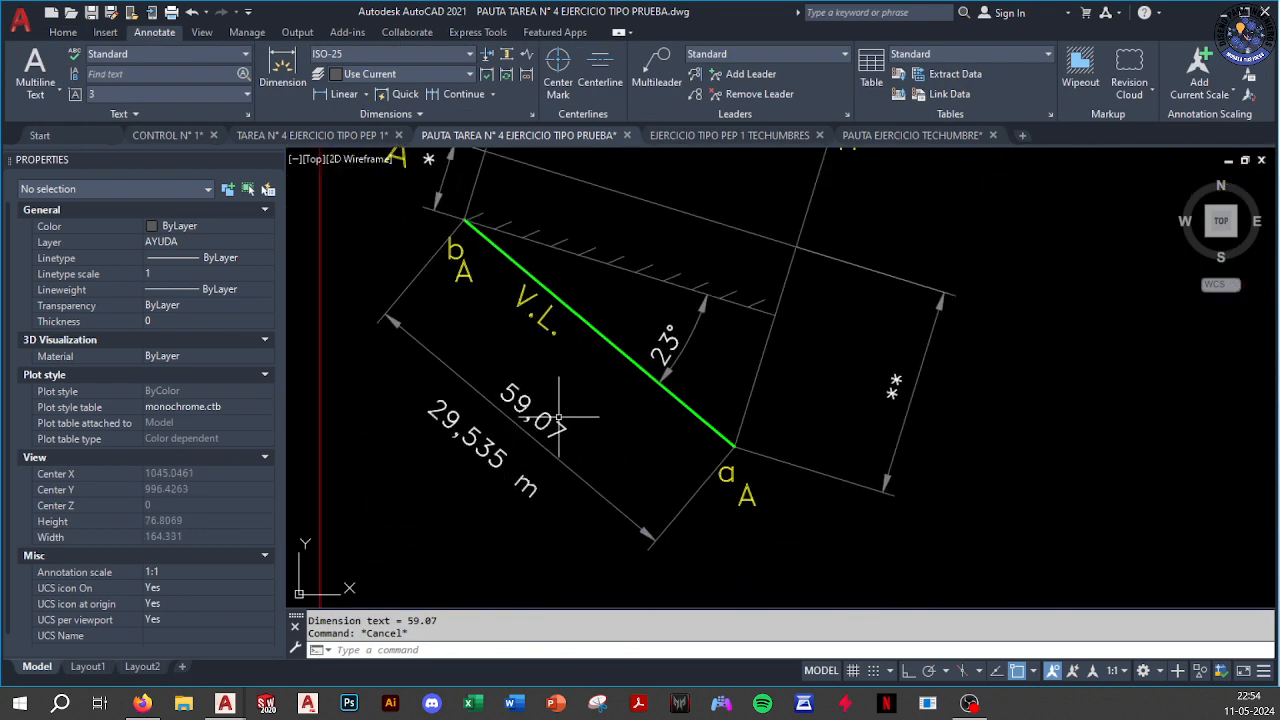
pyautogui.moveTo(556, 438)
pyautogui.mouseDown(button='middle')
pyautogui.moveTo(657, 330)
pyautogui.moveTo(674, 392)
pyautogui.mouseUp(button='middle')
pyautogui.scroll(-3, 670, 331)
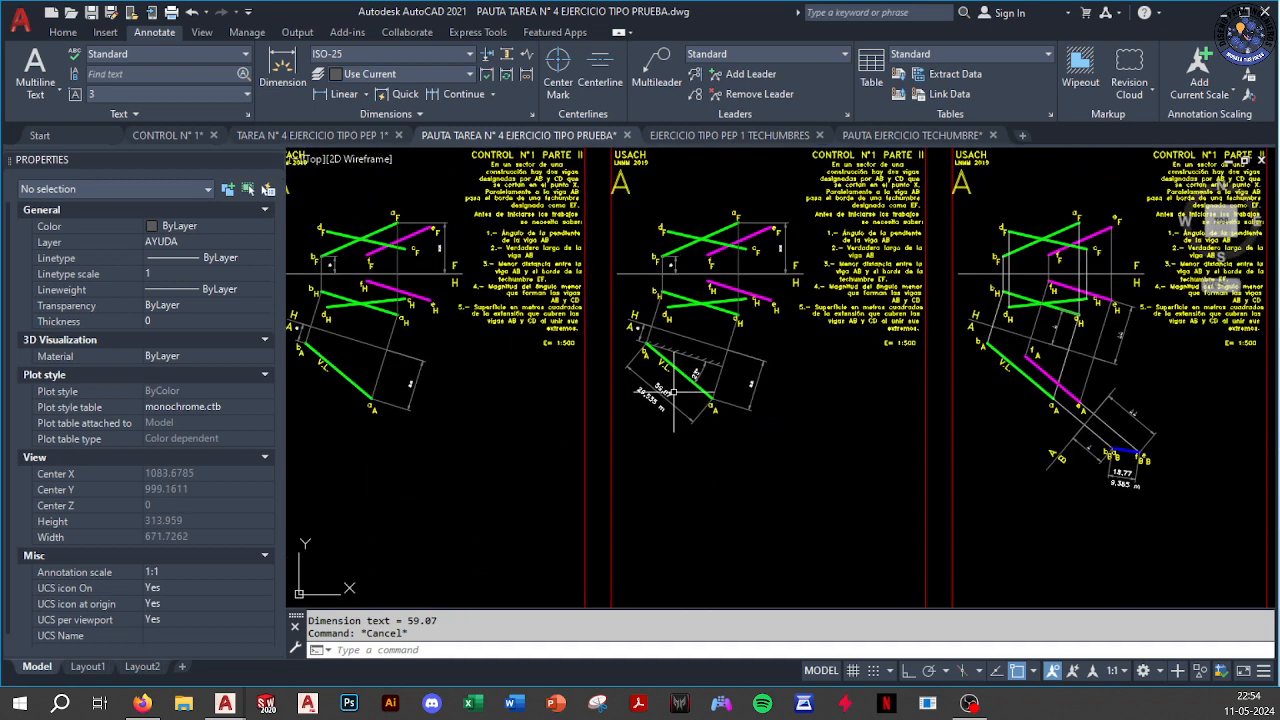
pyautogui.scroll(2, 716, 377)
pyautogui.scroll(4, 649, 425)
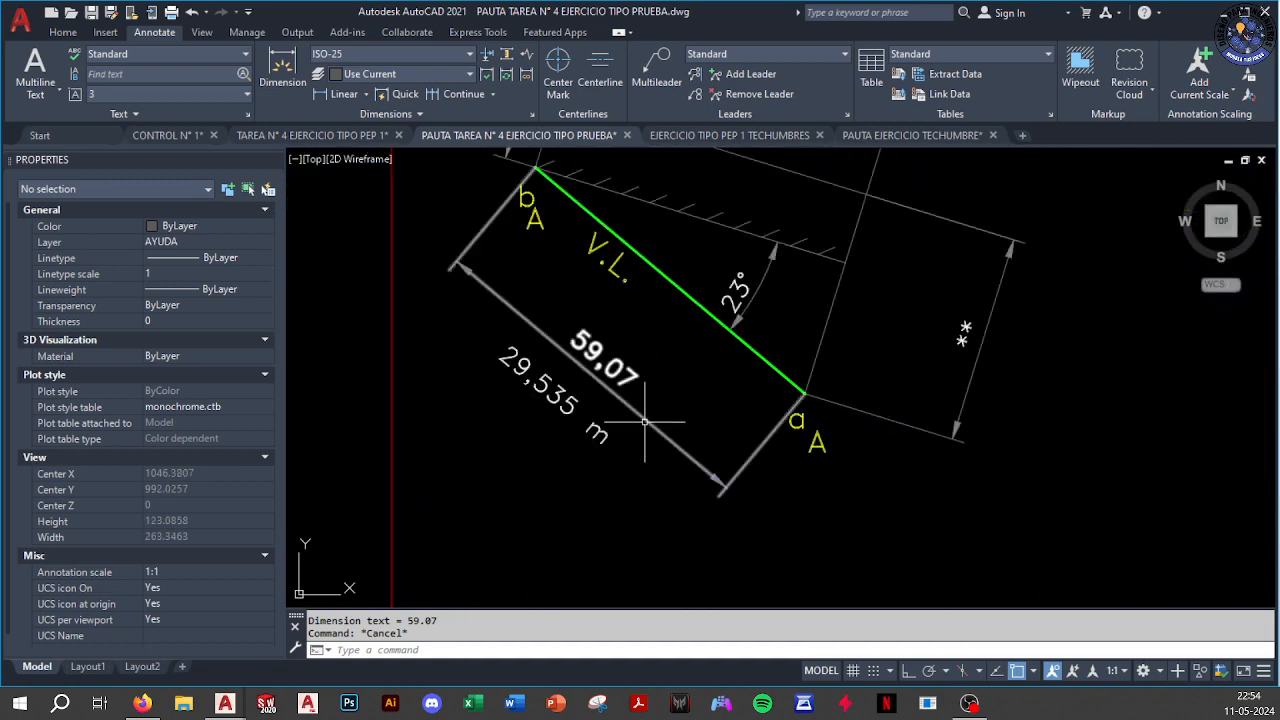
pyautogui.press('Escape')
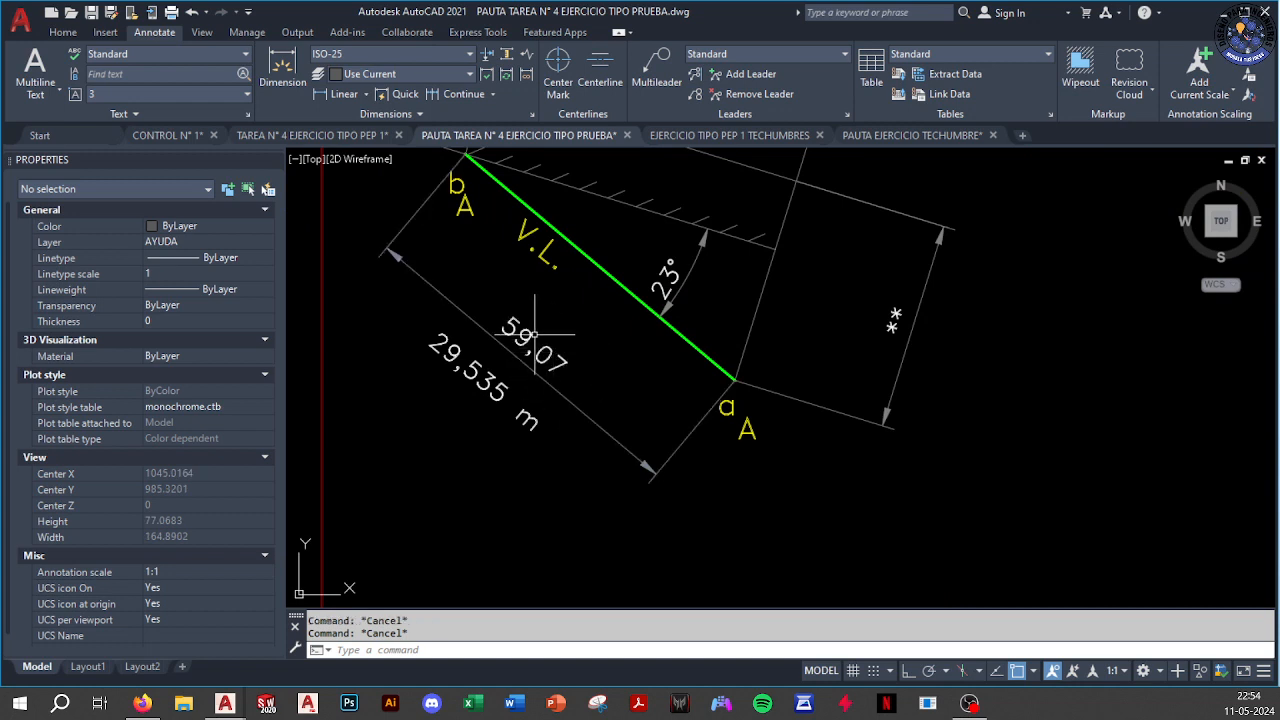
pyautogui.moveTo(607, 381); pyautogui.dragTo(545, 377, button='middle')
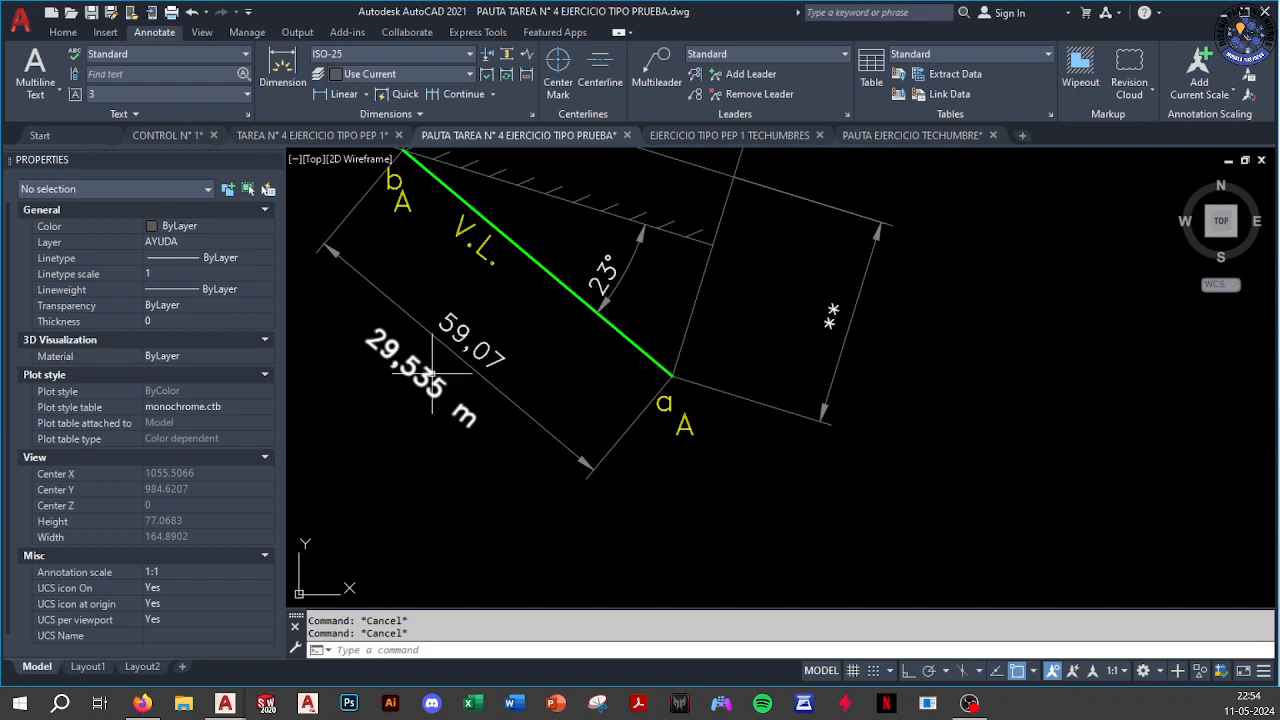
# Check the drawing scale given below the exercise statement on the solved reference sheet
pyautogui.scroll(-5, 461, 408)
pyautogui.scroll(5, 857, 307)
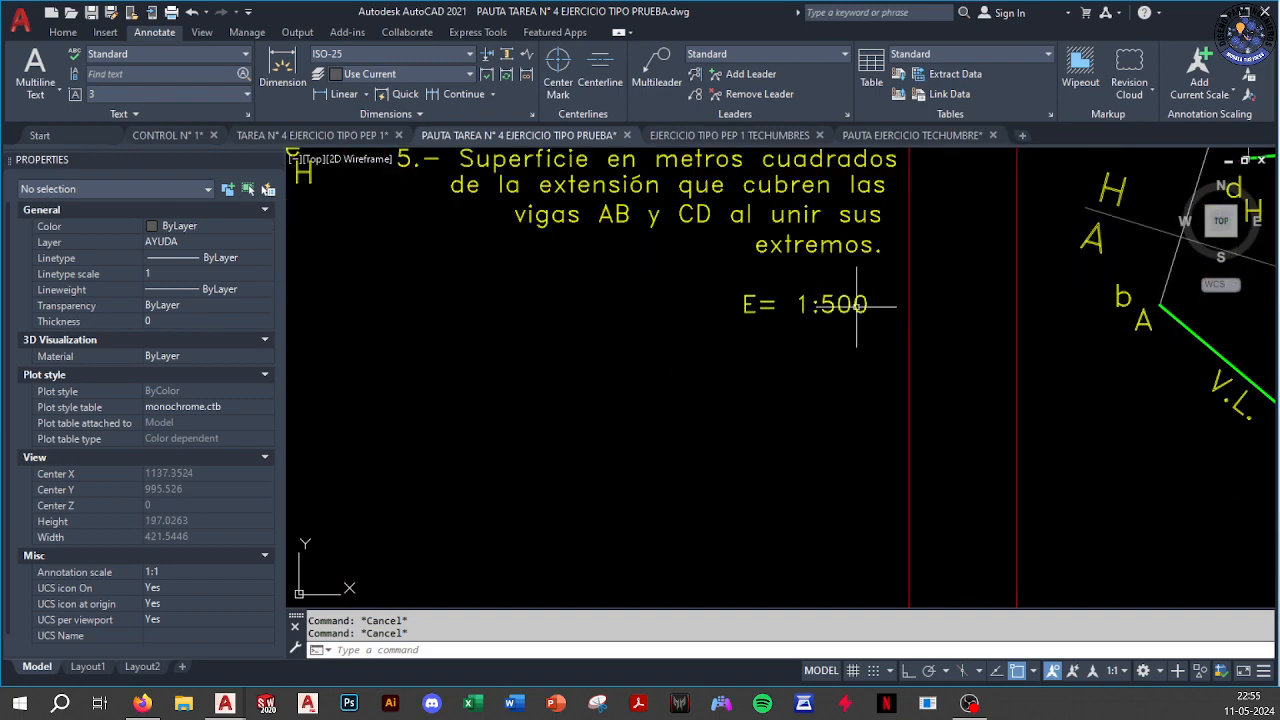
pyautogui.click(733, 269)
pyautogui.click(891, 343)
pyautogui.scroll(-5, 808, 363)
pyautogui.press('Escape')
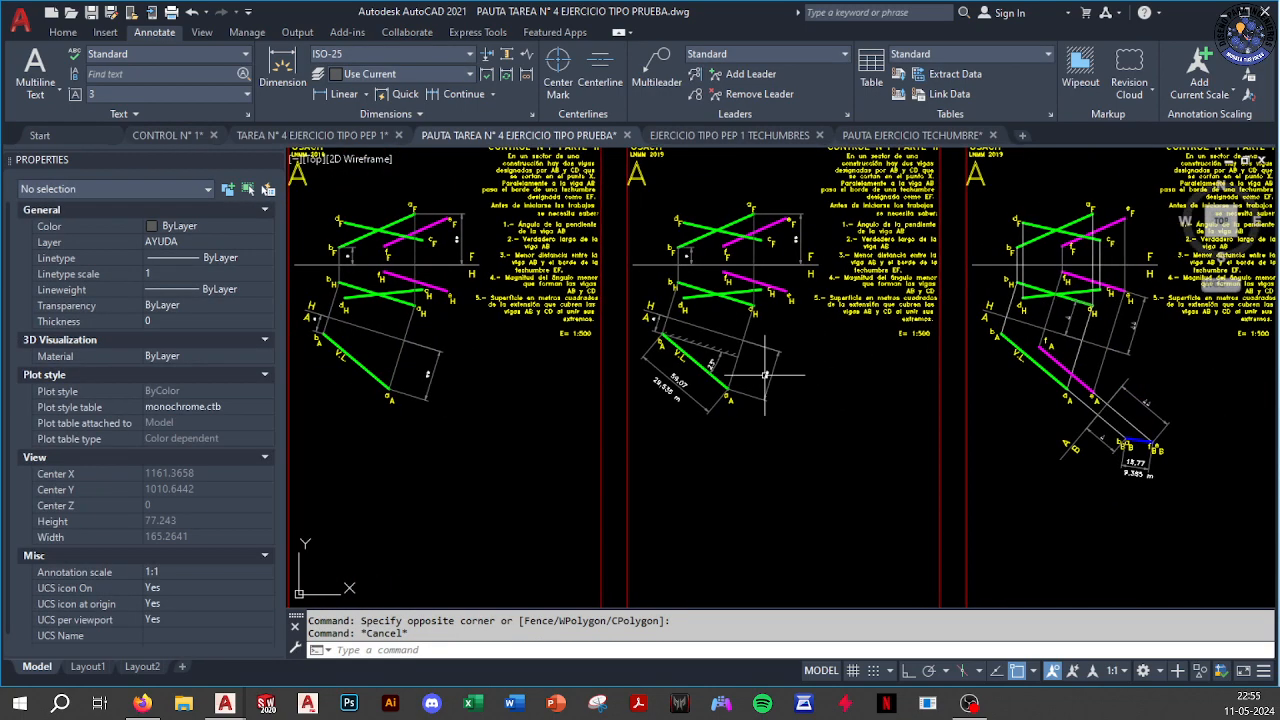
# Insert an empty Standard table with 3 columns of width 50 and 10 data rows of height 5 beside the working drawing
pyautogui.moveTo(665, 388); pyautogui.dragTo(672, 420, button='middle')
pyautogui.scroll(-6, 672, 420)
pyautogui.moveTo(678, 358); pyautogui.dragTo(742, 474, button='middle')
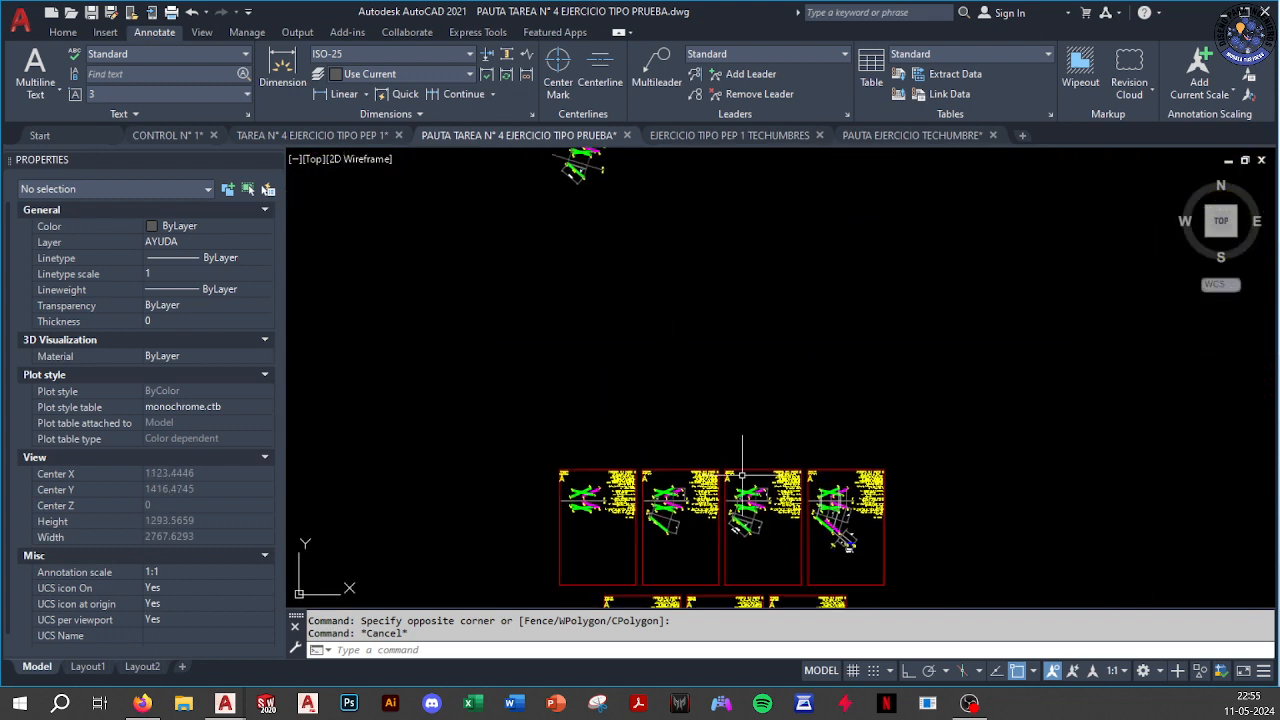
pyautogui.scroll(-4, 714, 390)
pyautogui.scroll(12, 656, 279)
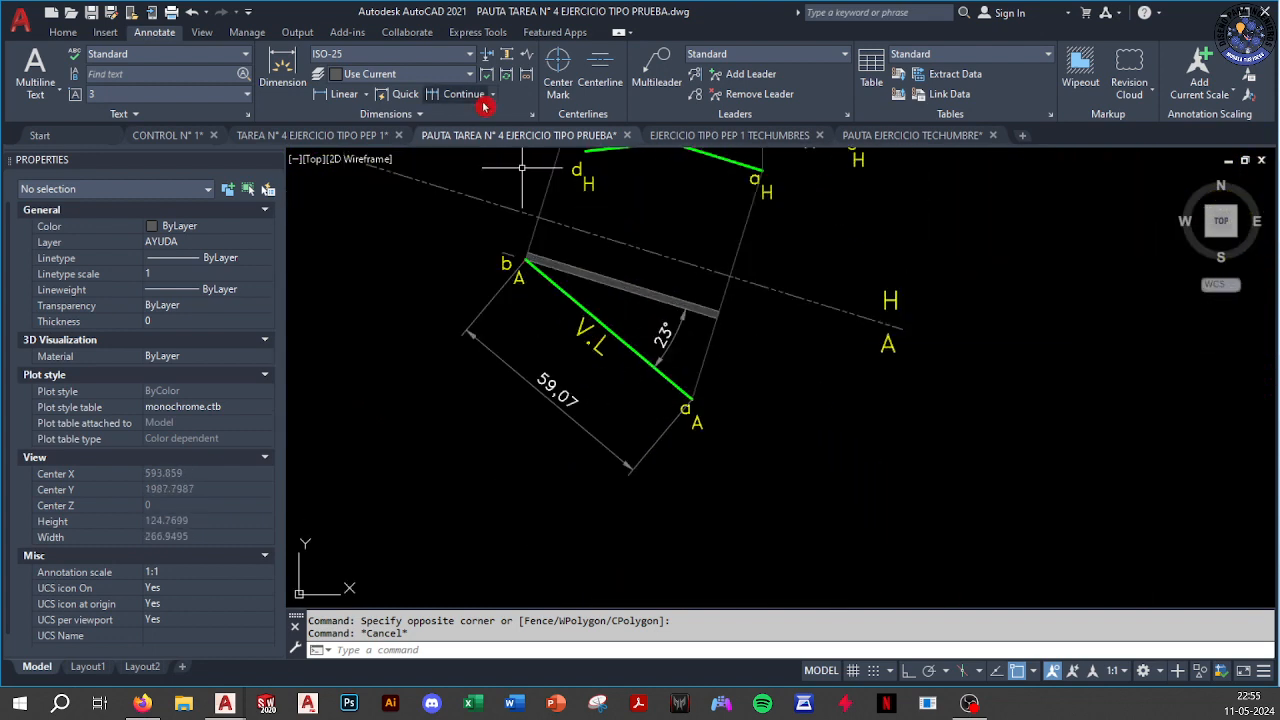
pyautogui.click(62, 32)
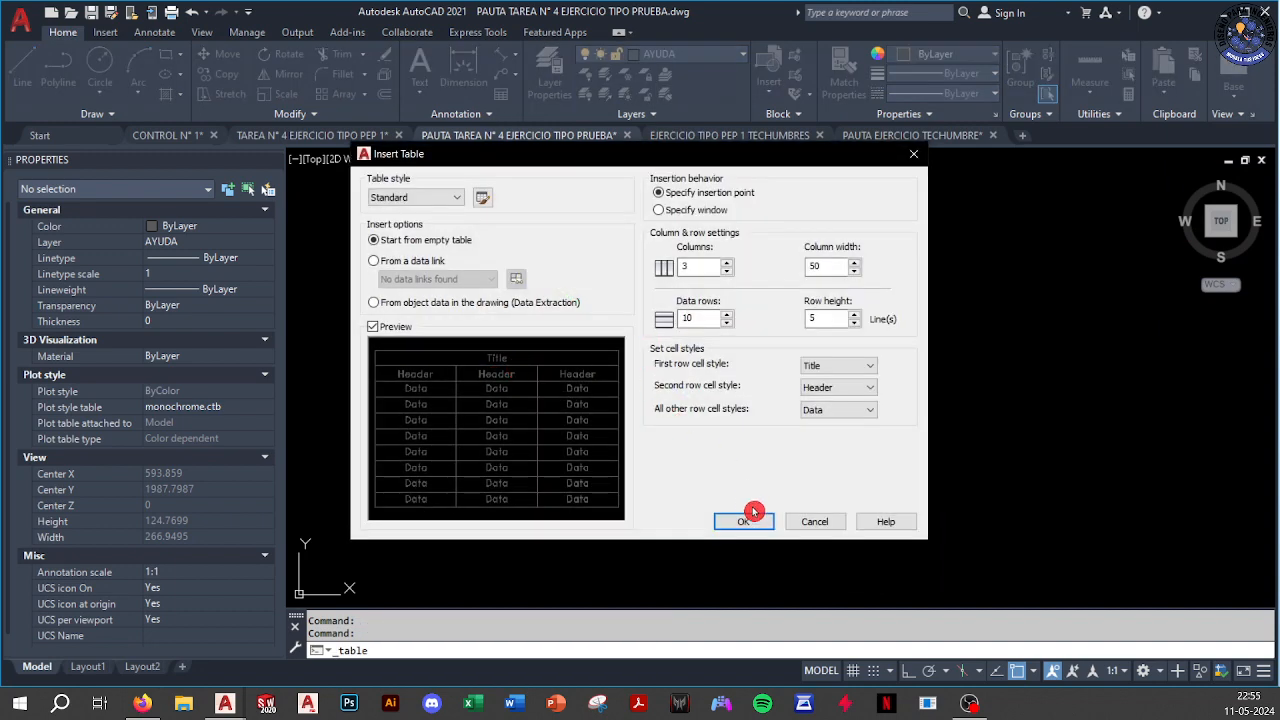
pyautogui.click(752, 522)
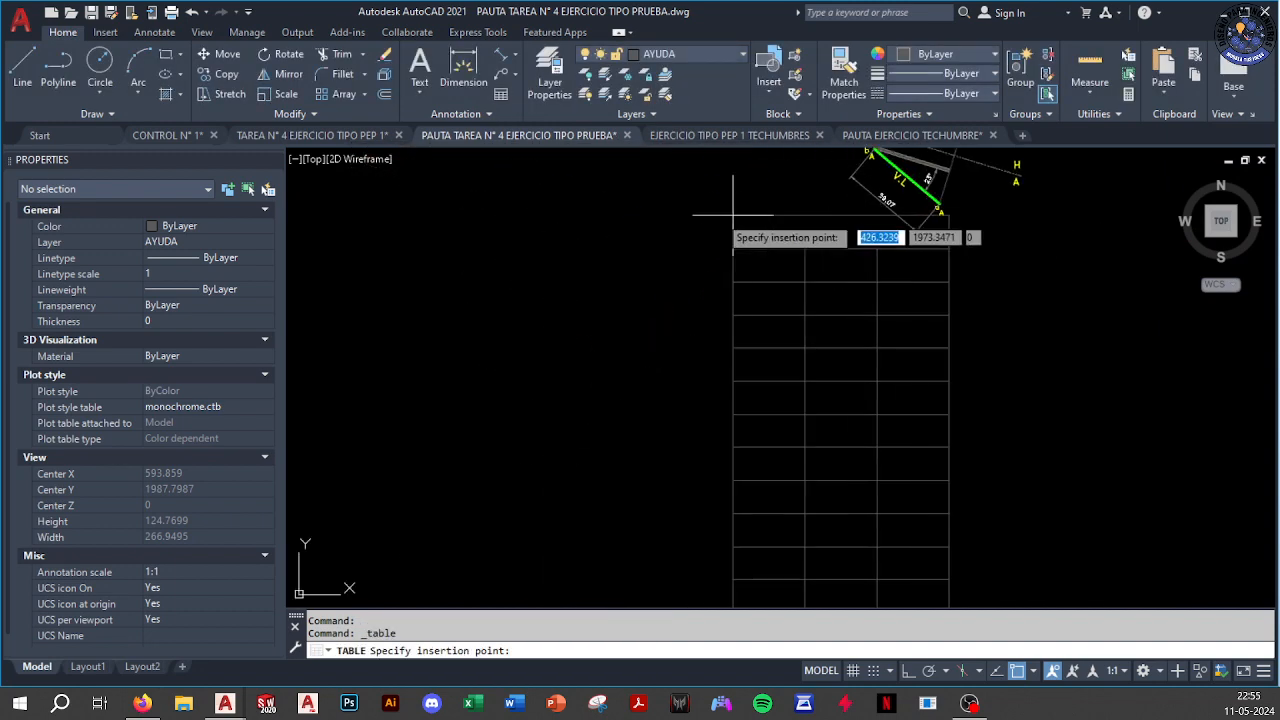
pyautogui.click(618, 185)
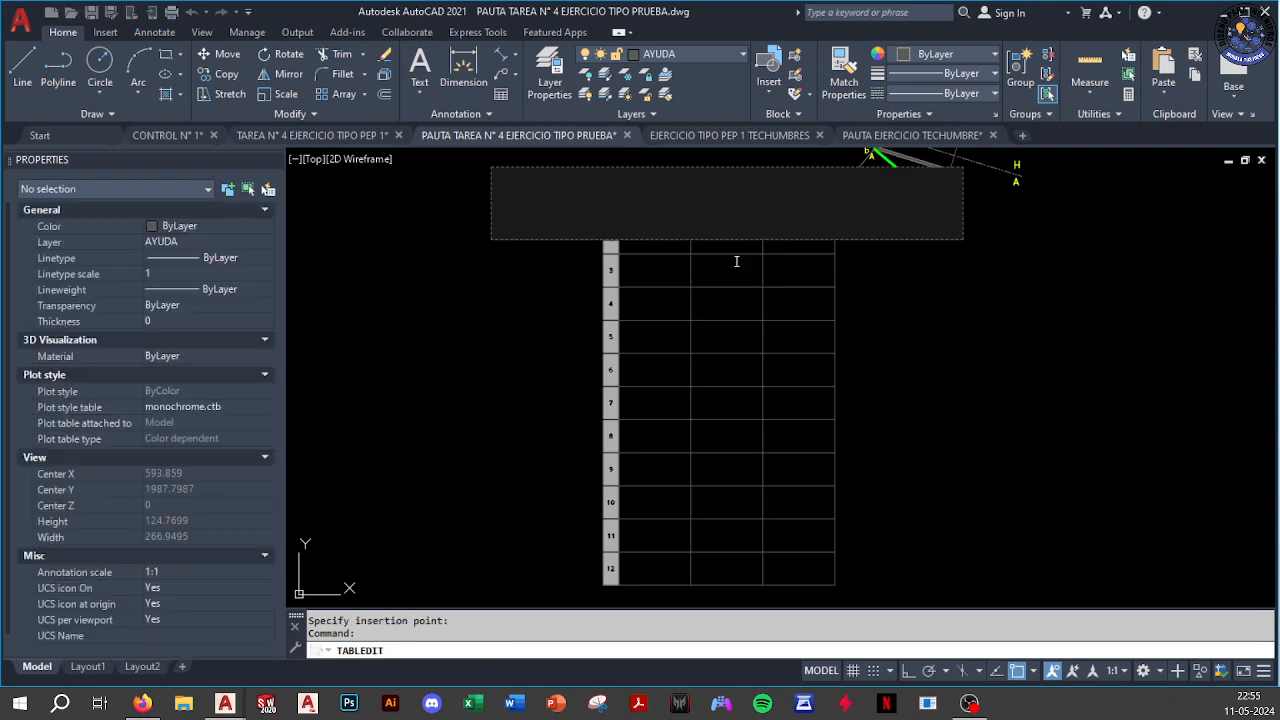
pyautogui.click(935, 316)
# Delete the table's title row and all ten data rows, leaving a single row of three cells
pyautogui.click(773, 217)
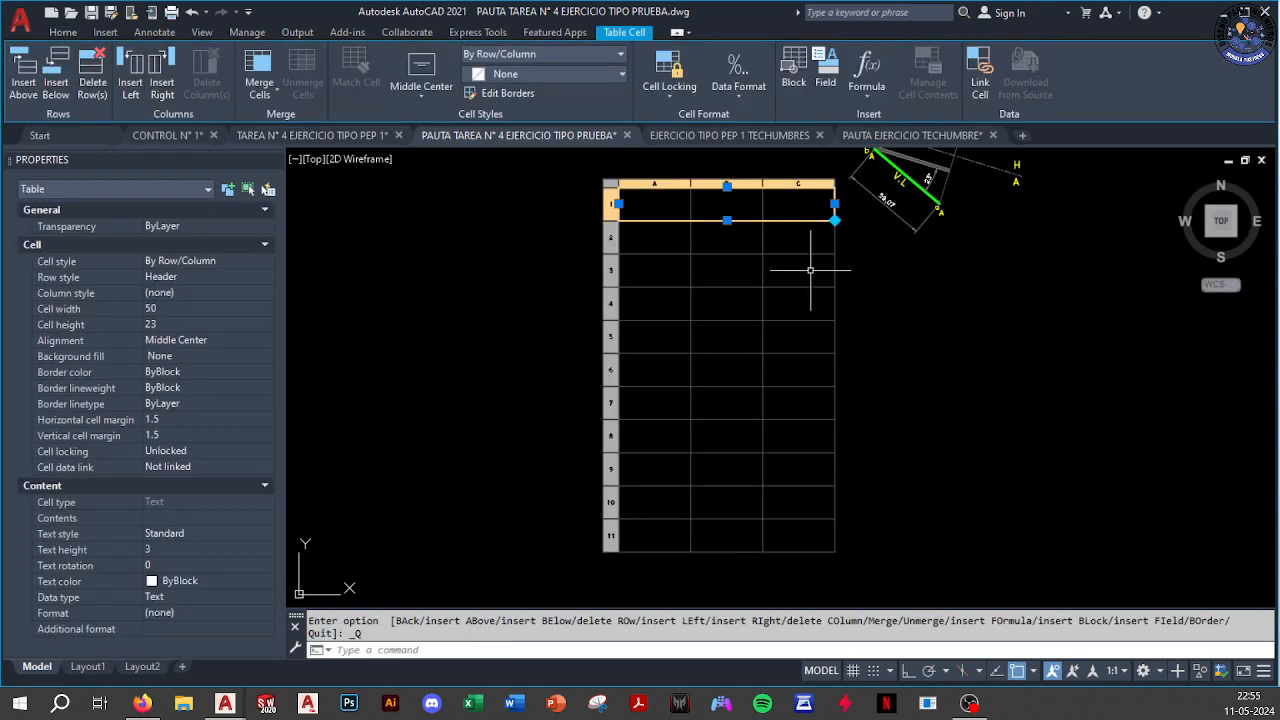
pyautogui.press('Escape')
pyautogui.click(692, 241)
pyautogui.click(826, 548)
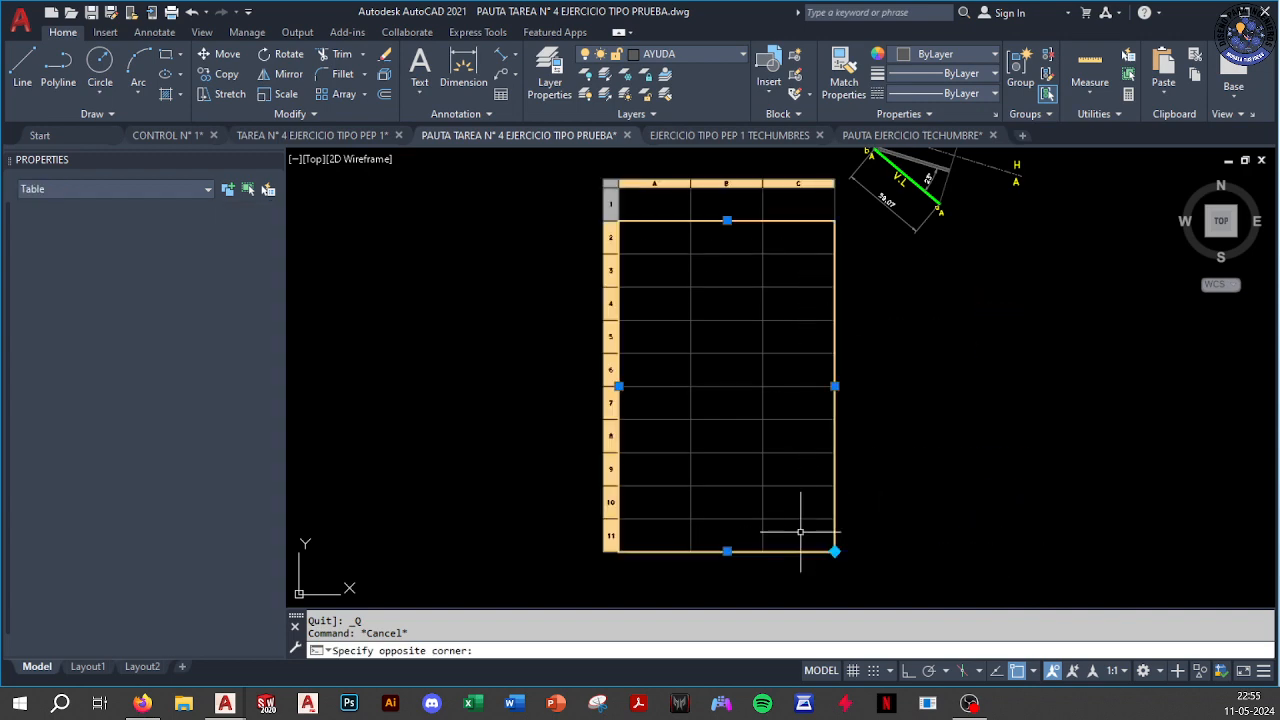
pyautogui.press('Escape')
pyautogui.scroll(5, 600, 289)
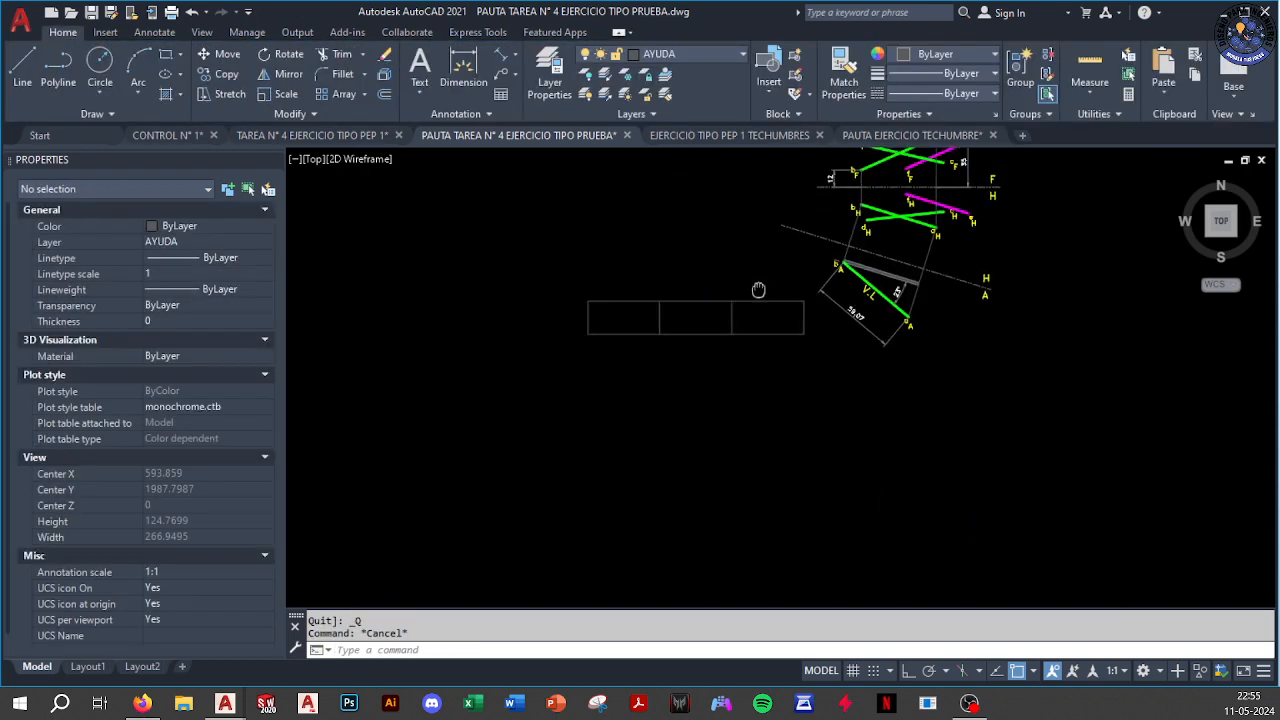
# Enter 59.07 in the table's first cell and 500 in its second cell
pyautogui.click(599, 324)
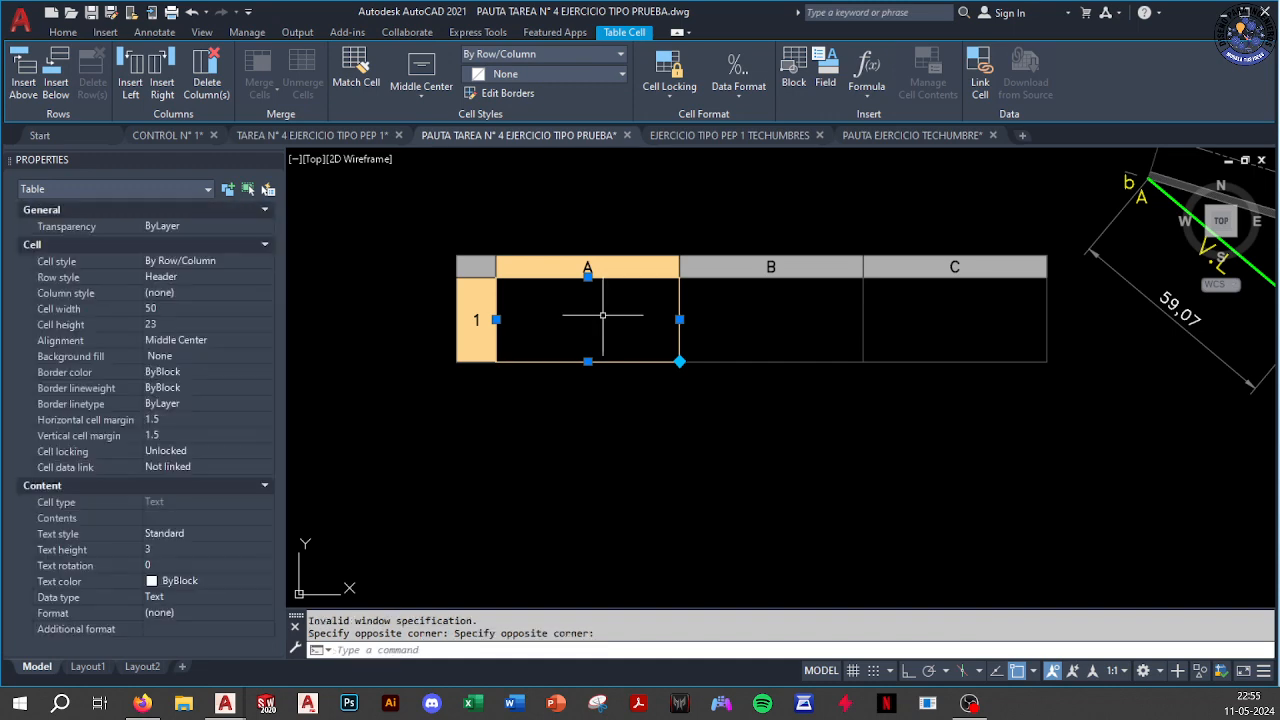
pyautogui.press('Escape')
pyautogui.click(620, 320)
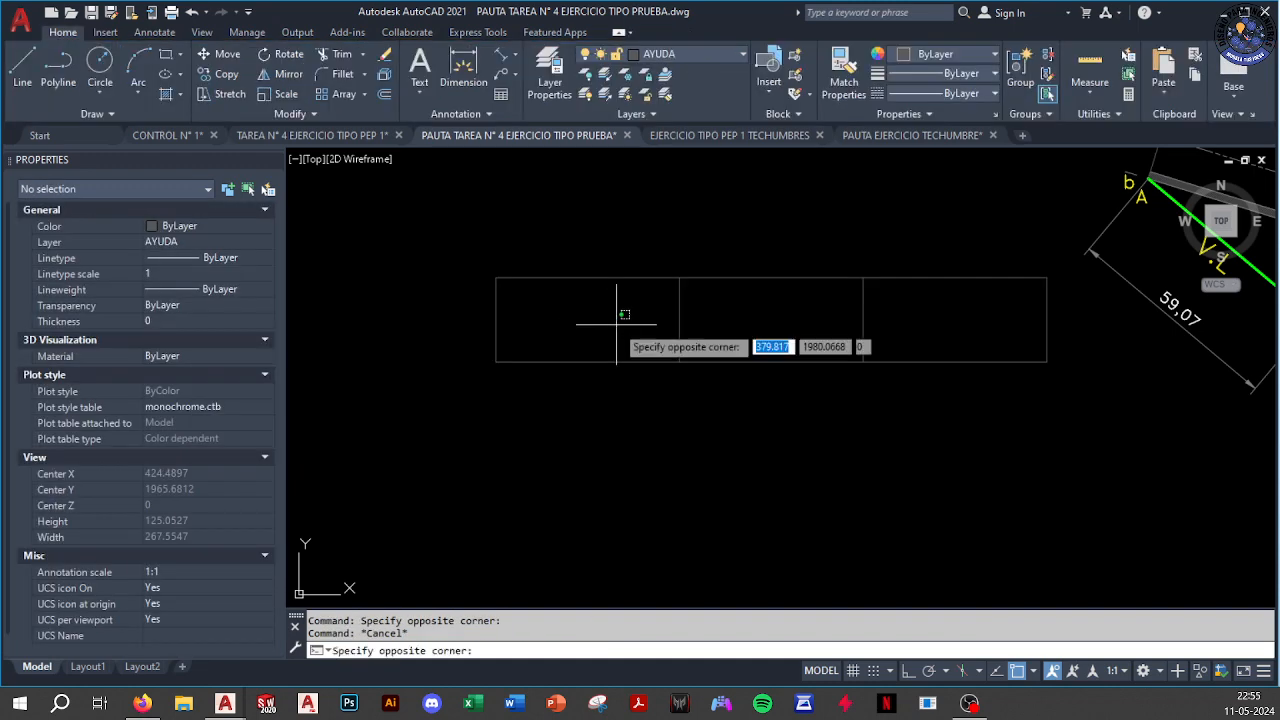
pyautogui.click(640, 340)
pyautogui.doubleClick(617, 326)
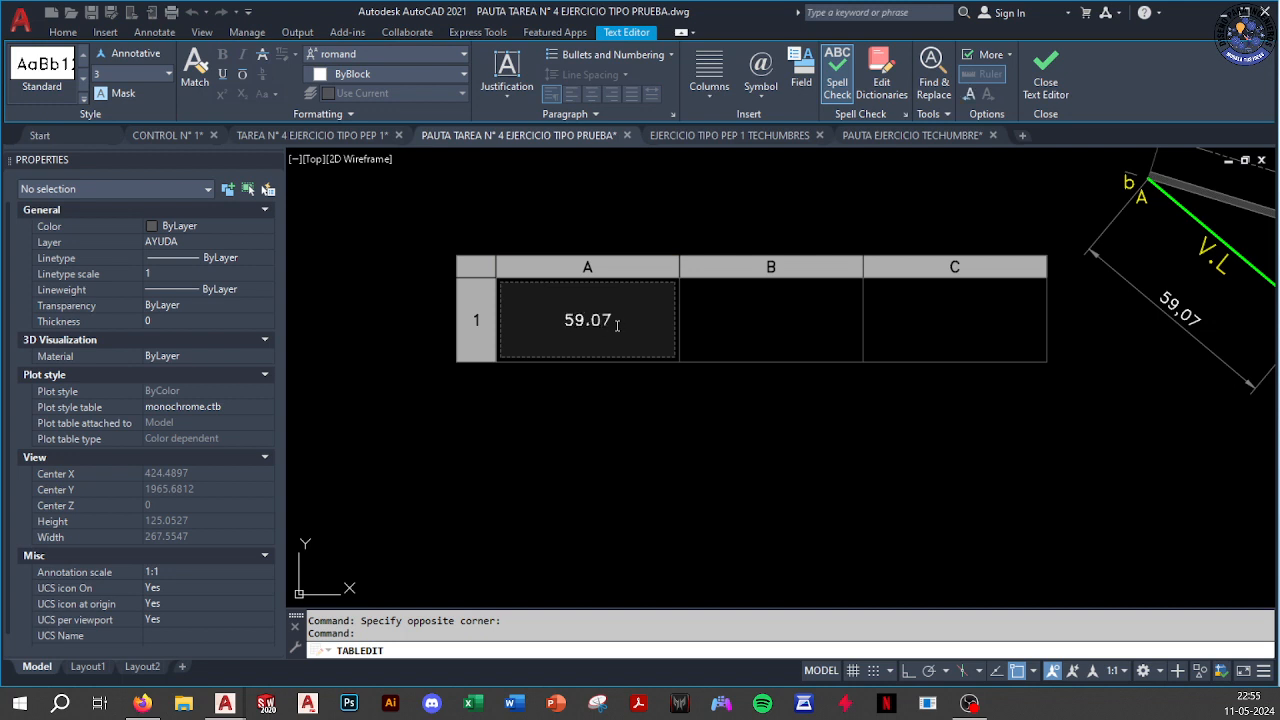
pyautogui.click(806, 323)
pyautogui.click(786, 323)
pyautogui.click(778, 319)
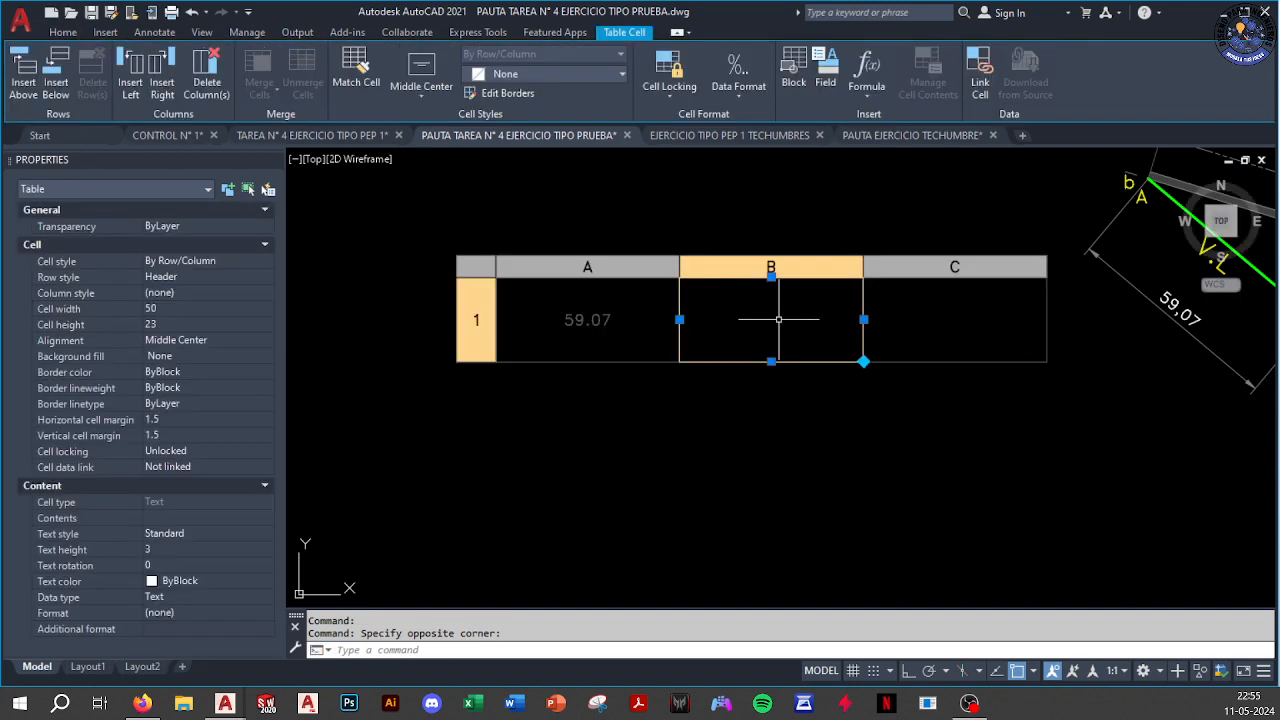
pyautogui.write('500')
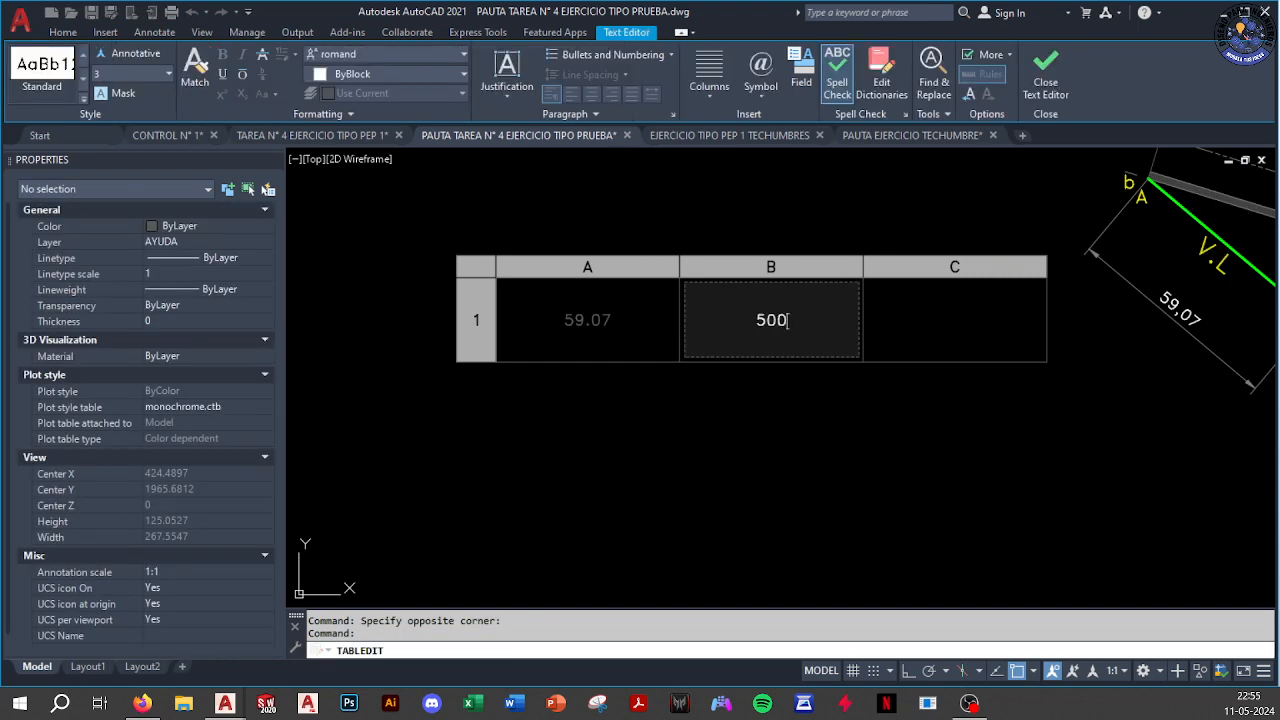
# Enter the formula =A1*B1 in the table's third cell to multiply the drawn length by the scale
pyautogui.click(957, 307)
pyautogui.click(957, 305)
pyautogui.write('=')
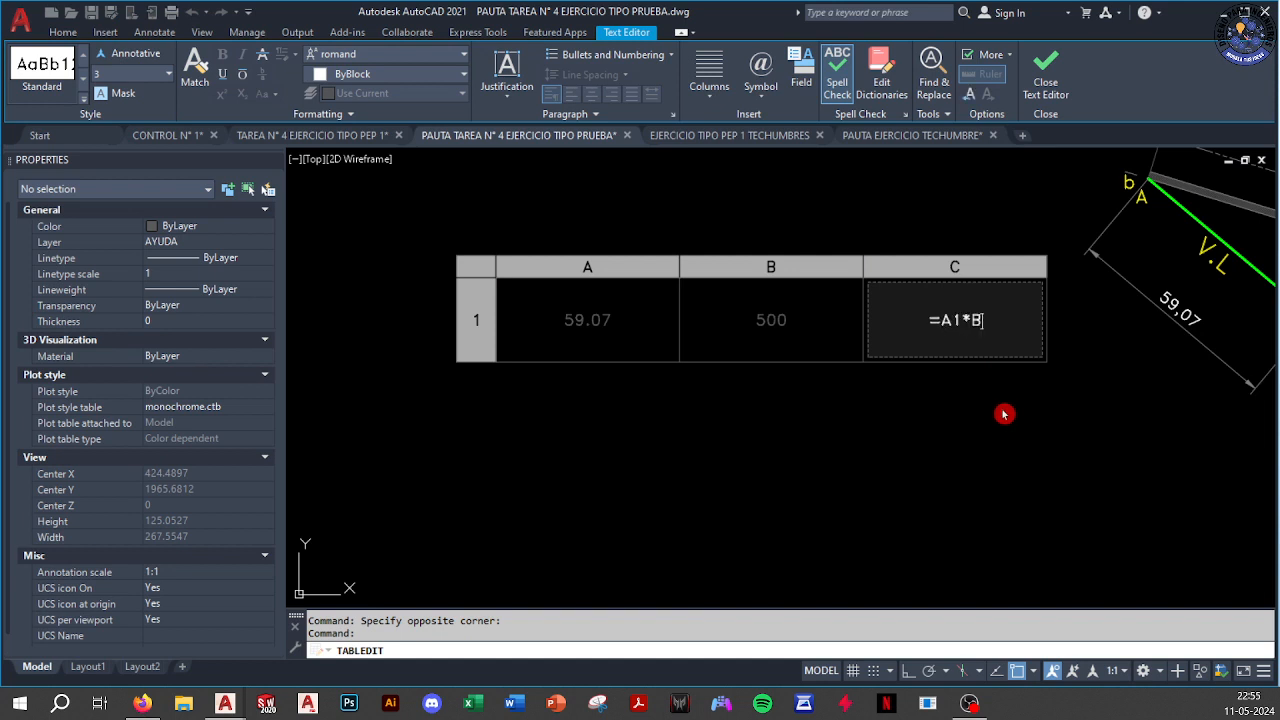
pyautogui.press('Return')
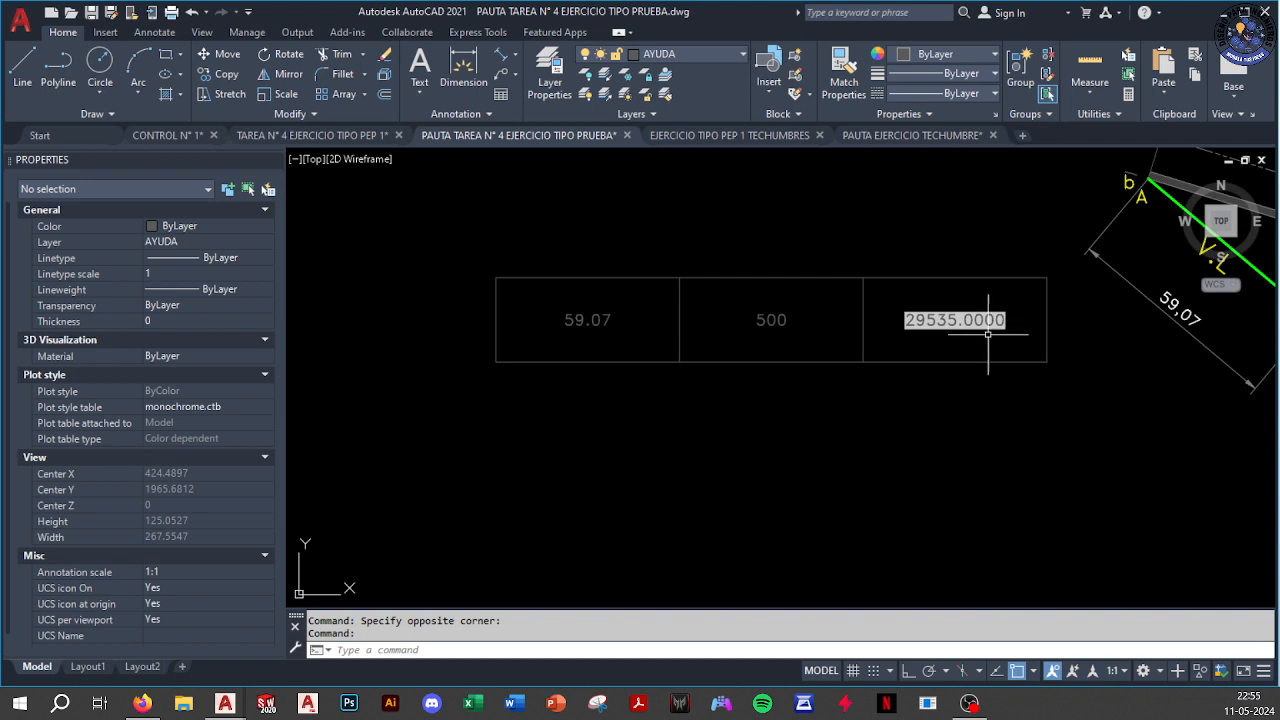
# Set the precision of the formula result cell to 0 decimal places
pyautogui.moveTo(988, 333)
pyautogui.mouseDown(button='middle')
pyautogui.moveTo(688, 470)
pyautogui.moveTo(628, 479)
pyautogui.moveTo(566, 429)
pyautogui.mouseUp(button='middle')
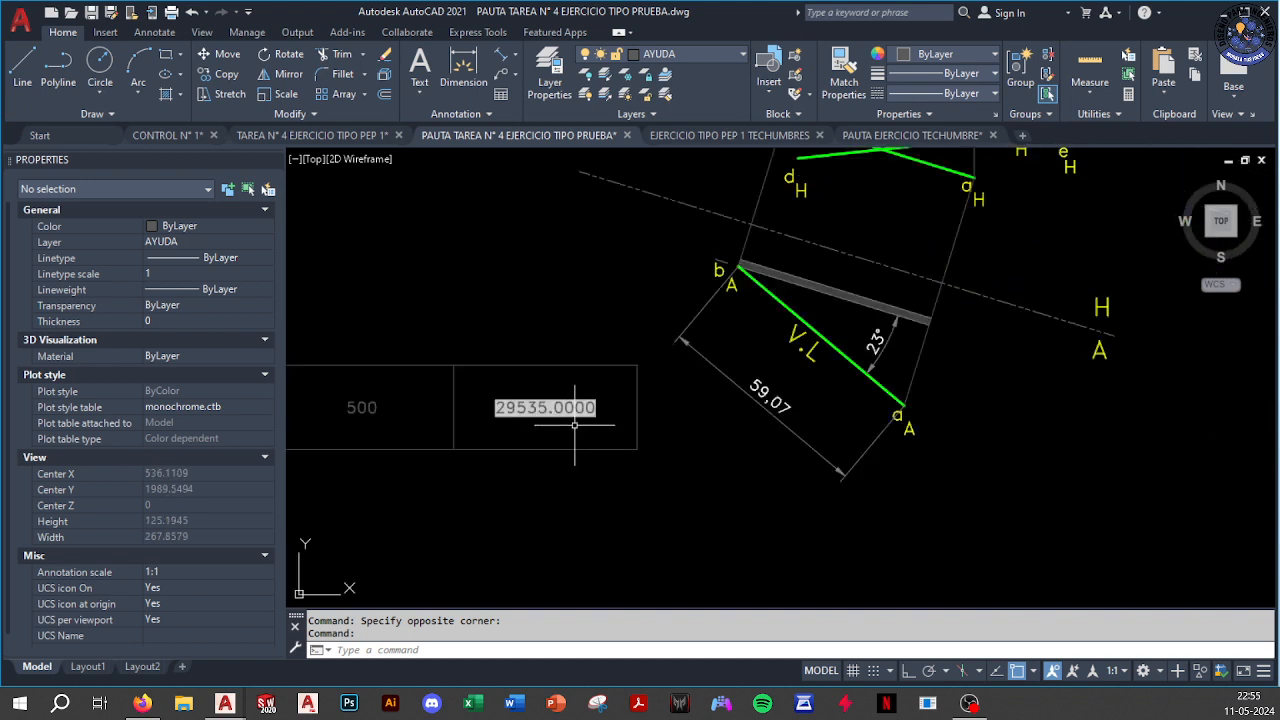
pyautogui.click(575, 425)
pyautogui.scroll(-1, 239, 568)
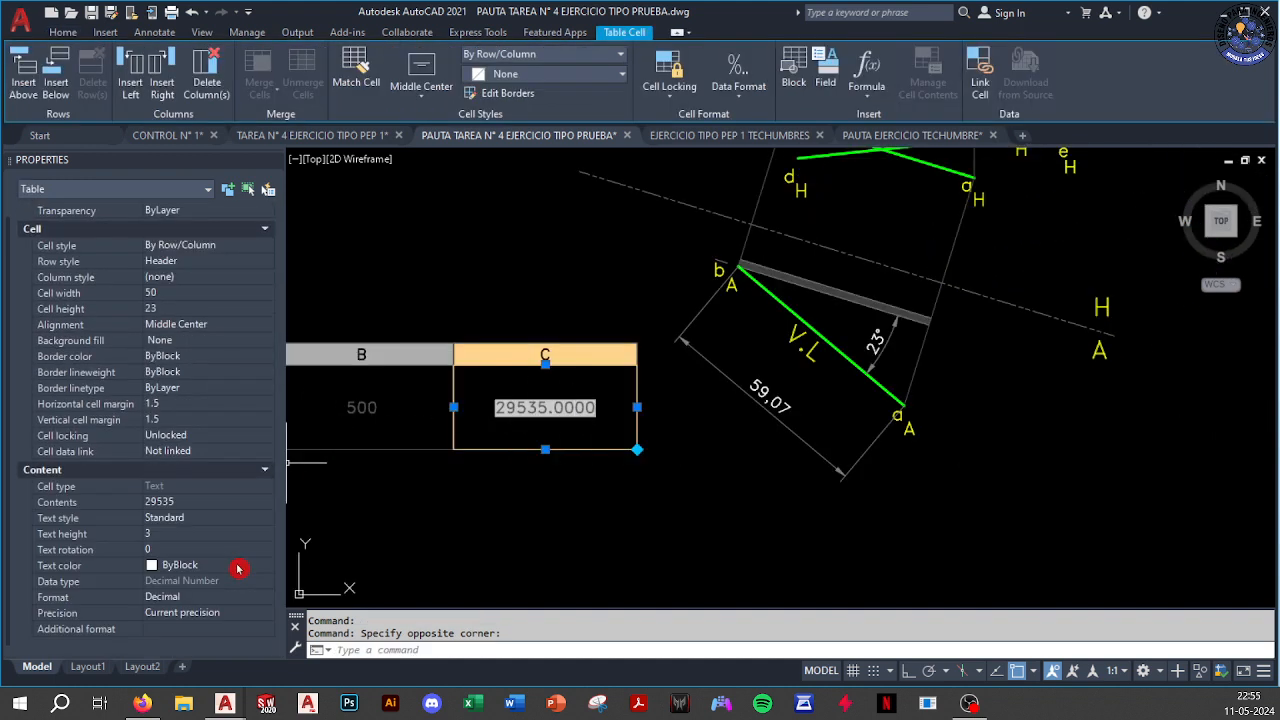
pyautogui.click(200, 612)
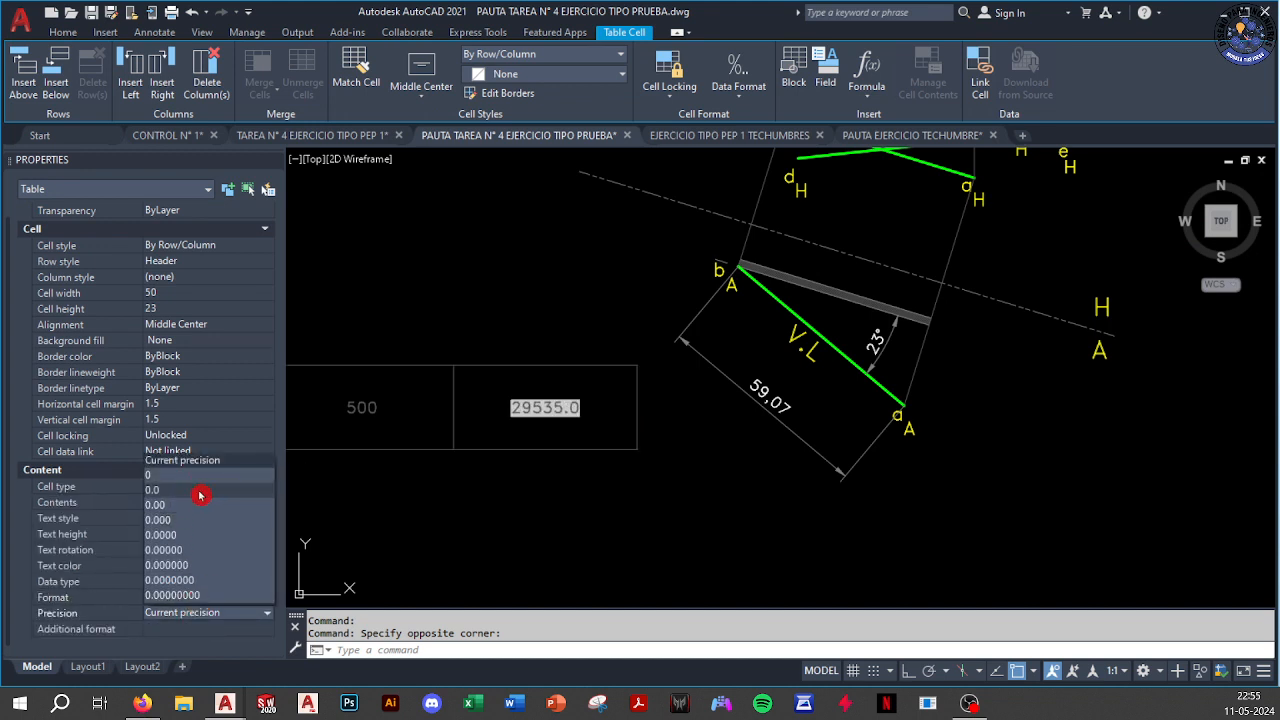
pyautogui.click(203, 478)
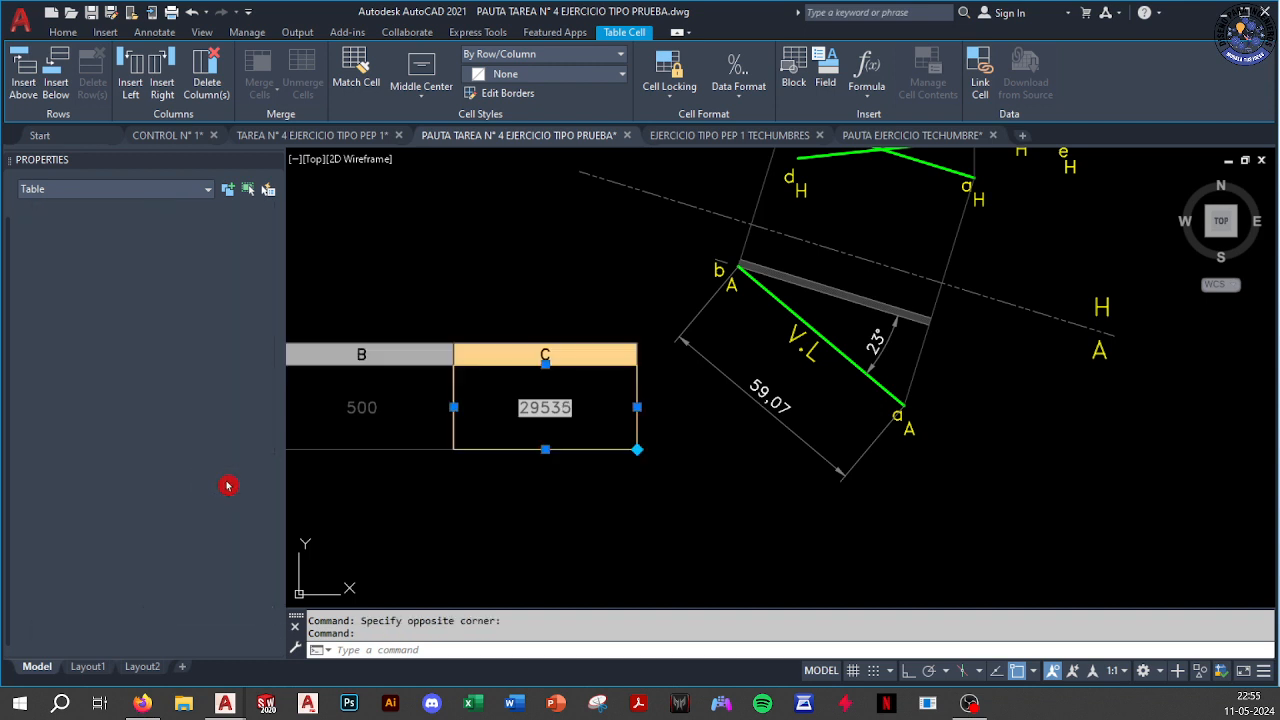
pyautogui.press('Escape')
# Compare beam AB's true-length dimension with the scaled length computed in the table
pyautogui.moveTo(590, 411); pyautogui.dragTo(769, 421, button='middle')
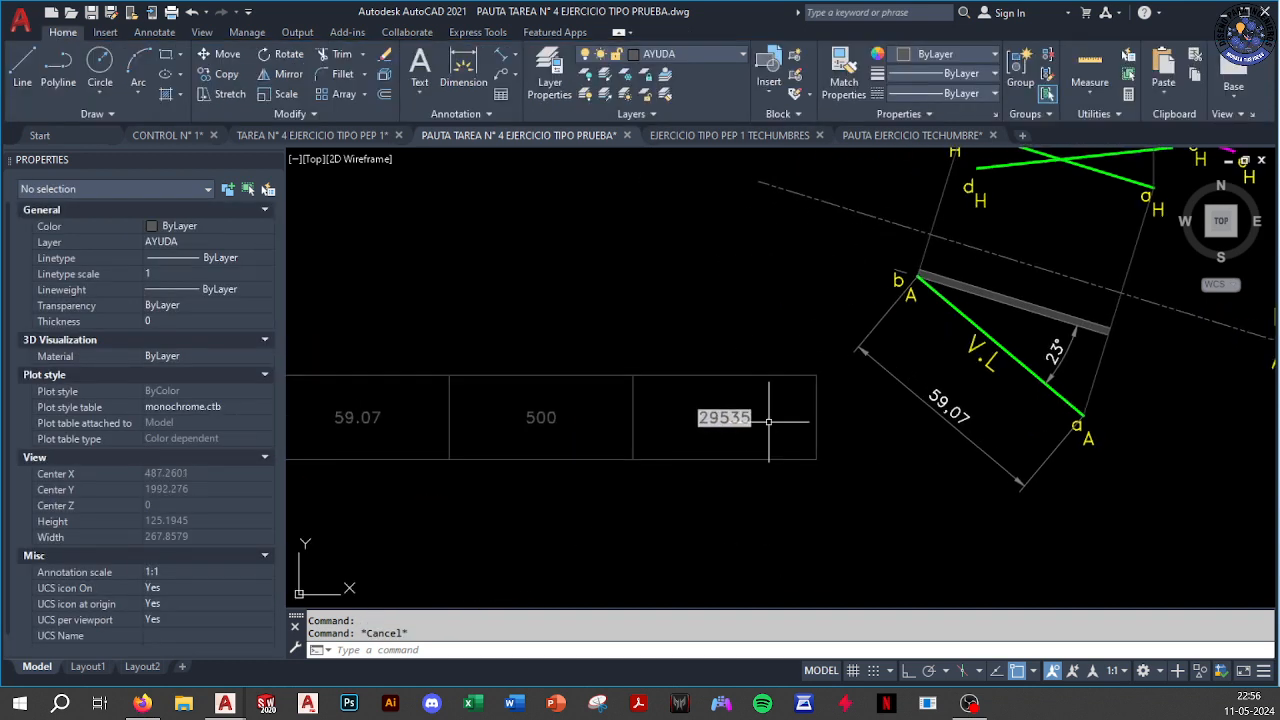
pyautogui.click(971, 398)
pyautogui.click(920, 460)
pyautogui.moveTo(886, 441); pyautogui.dragTo(1057, 392, button='middle')
pyautogui.moveTo(926, 379); pyautogui.dragTo(753, 412, button='middle')
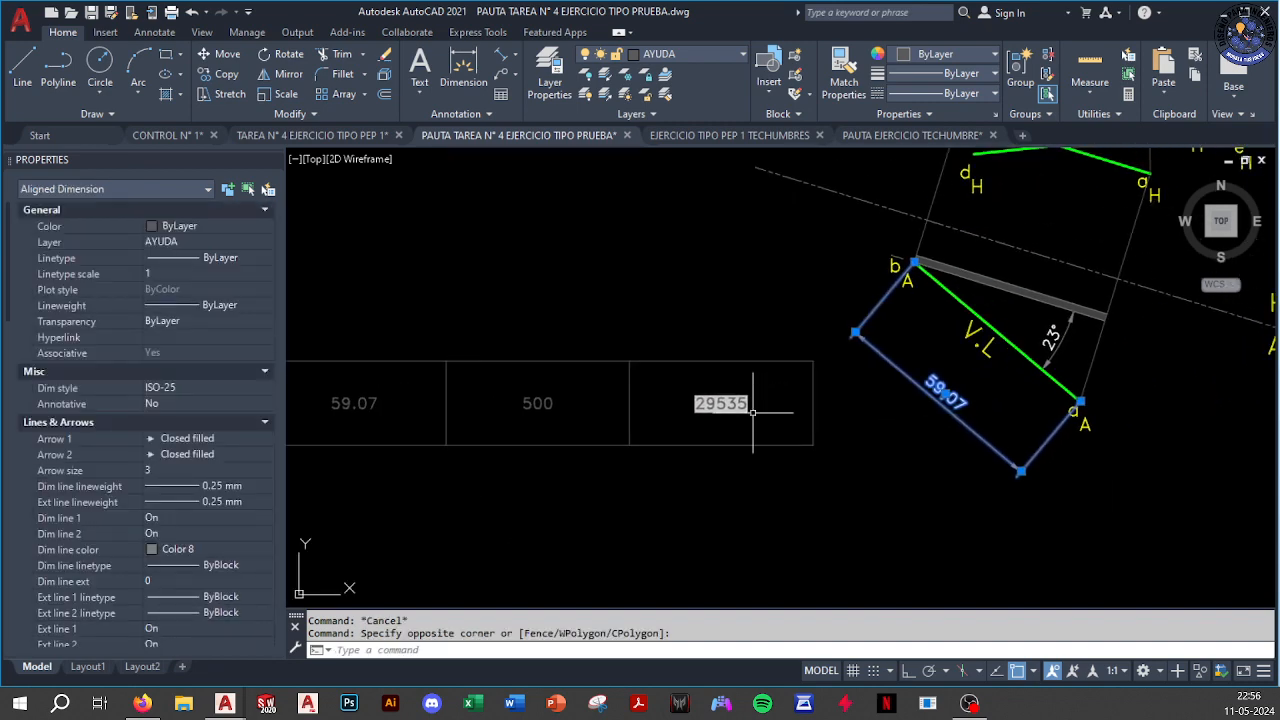
pyautogui.click(753, 411)
pyautogui.press('Escape')
pyautogui.click(946, 430)
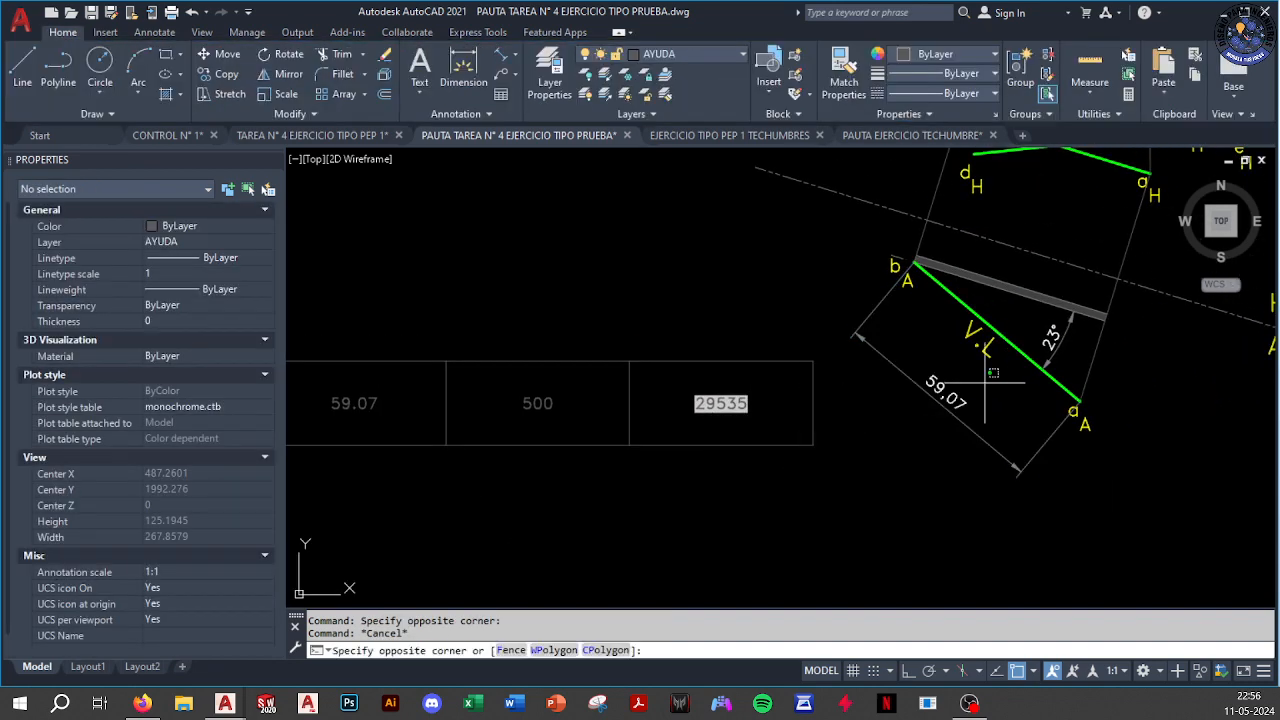
pyautogui.click(936, 405)
pyautogui.press('Escape')
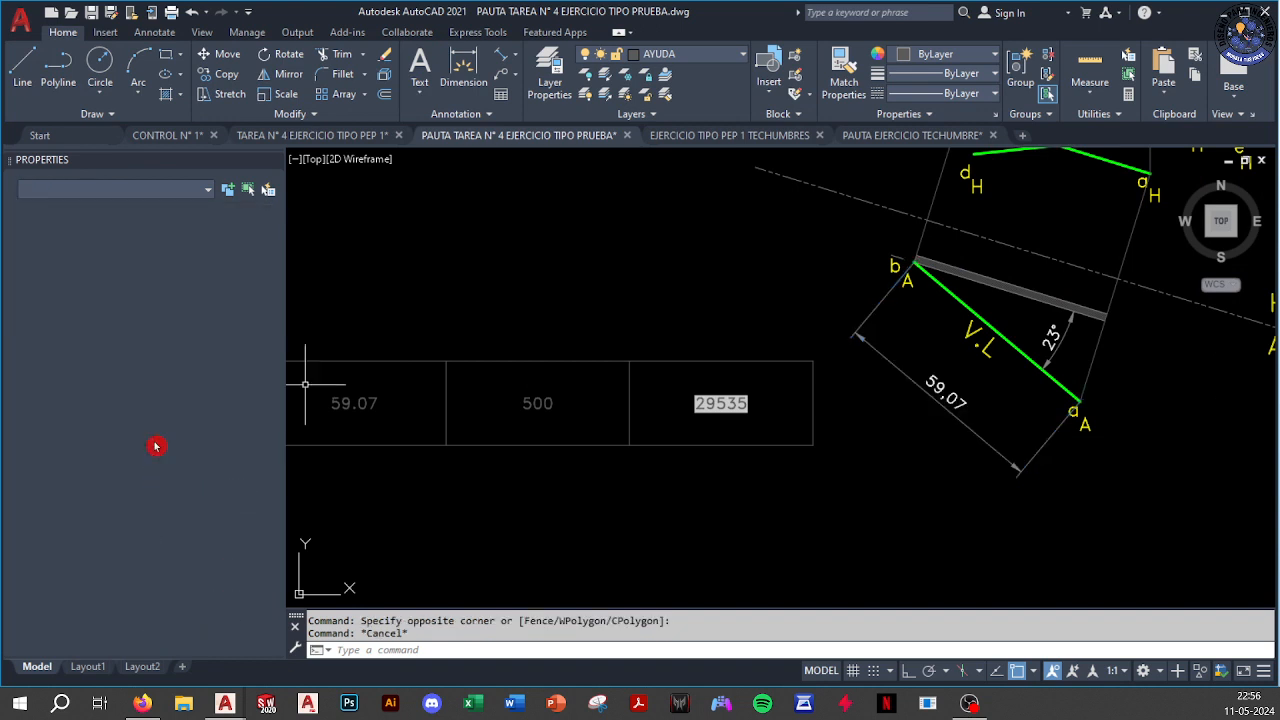
# Resize the table's three cells to a height of 7 and a width of 20
pyautogui.click(606, 409)
pyautogui.click(321, 378)
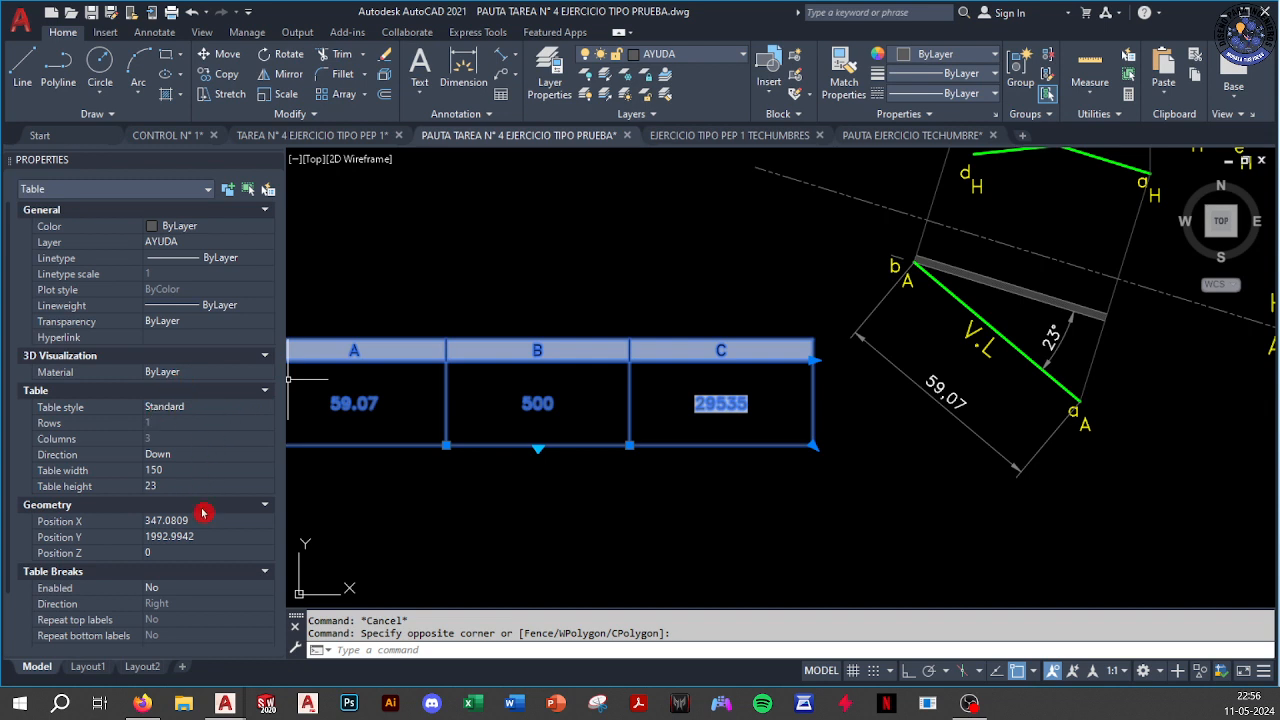
pyautogui.press('Escape')
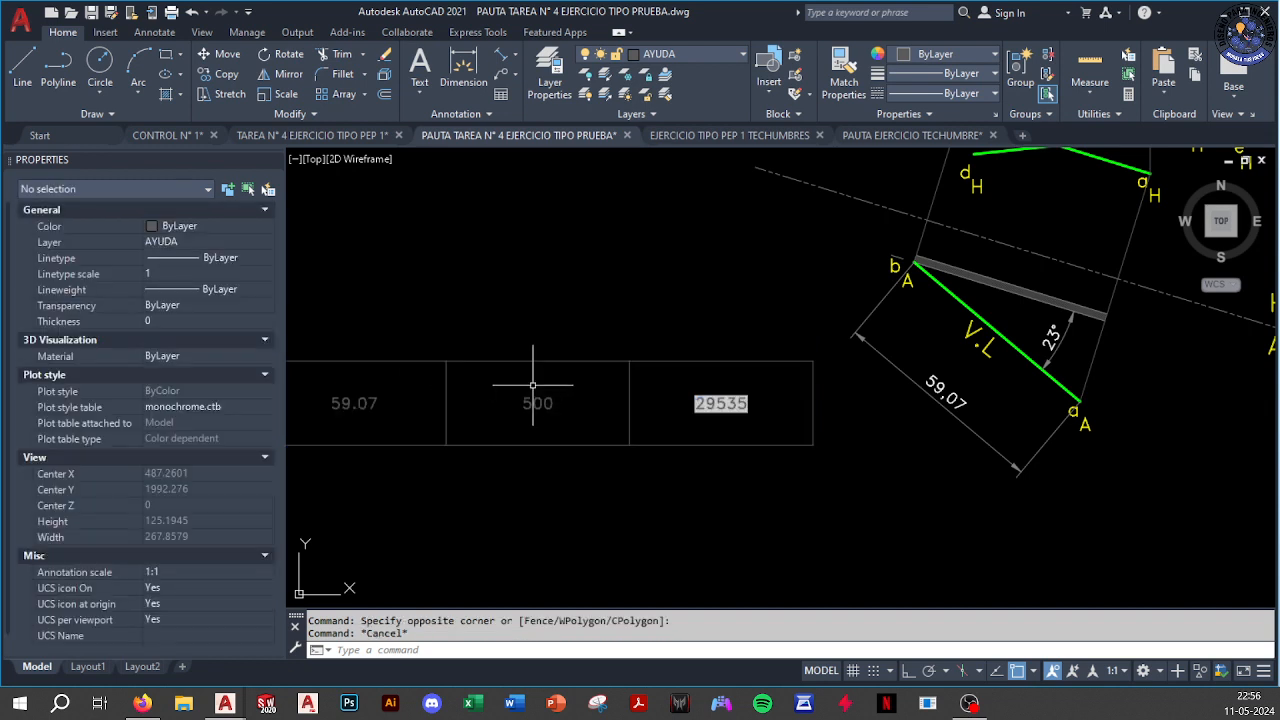
pyautogui.click(460, 388)
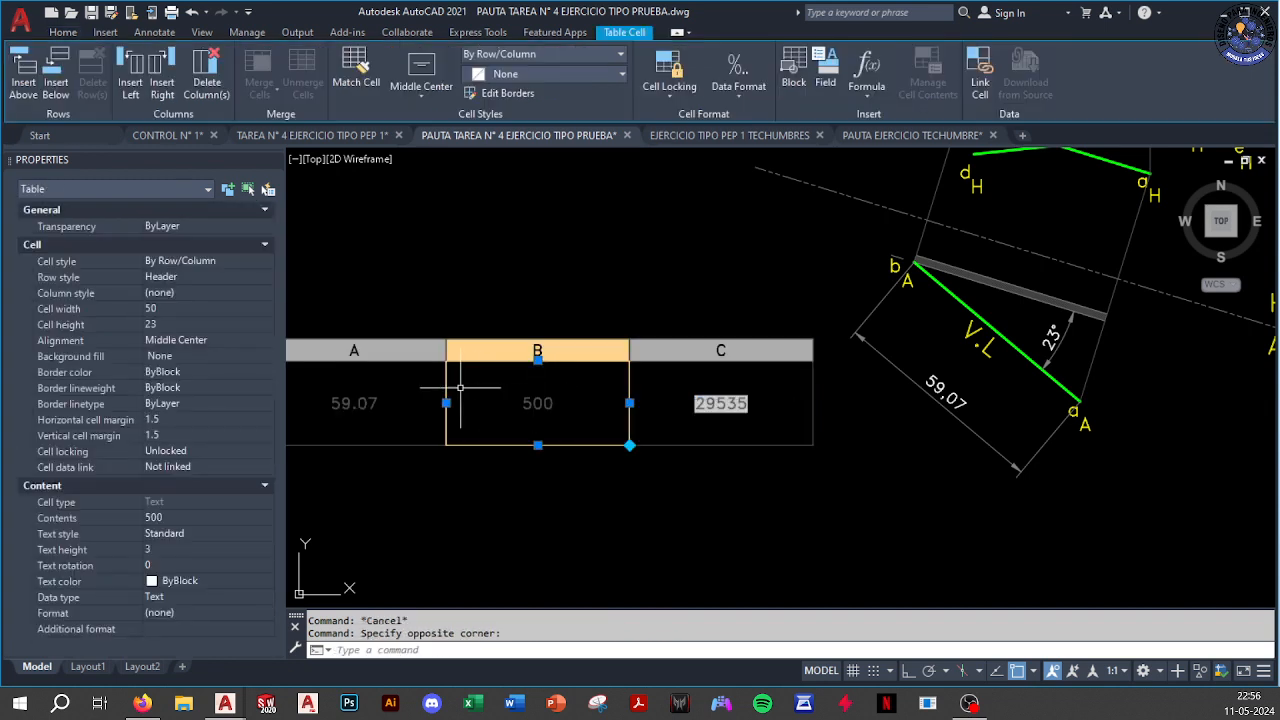
pyautogui.click(178, 326)
pyautogui.write('7')
pyautogui.press('Return')
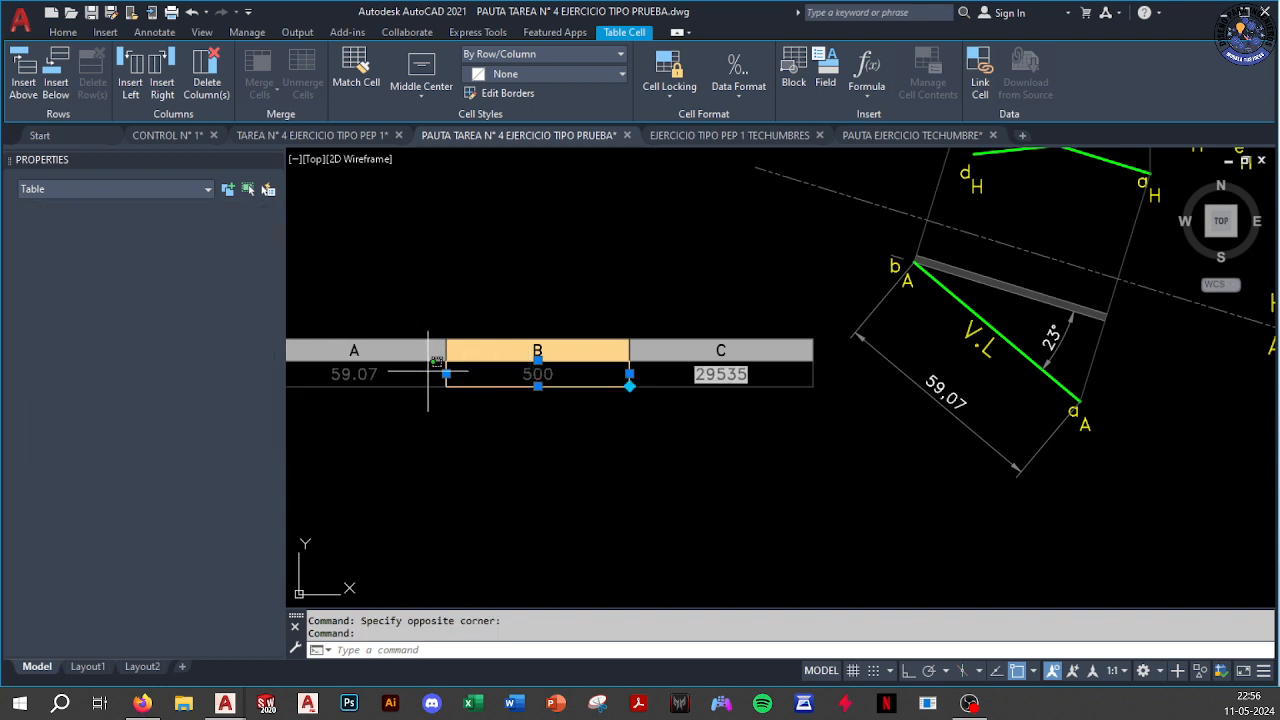
pyautogui.moveTo(432, 372); pyautogui.dragTo(722, 372)
pyautogui.click(172, 310)
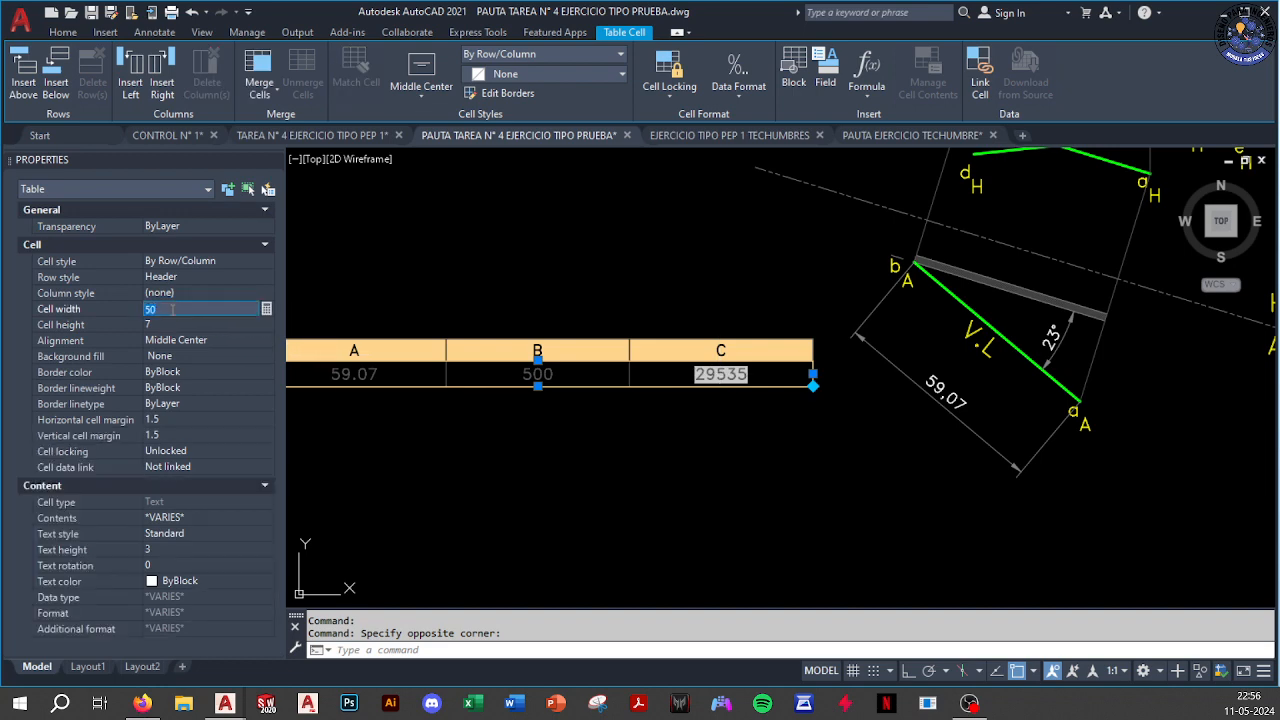
pyautogui.press('Return')
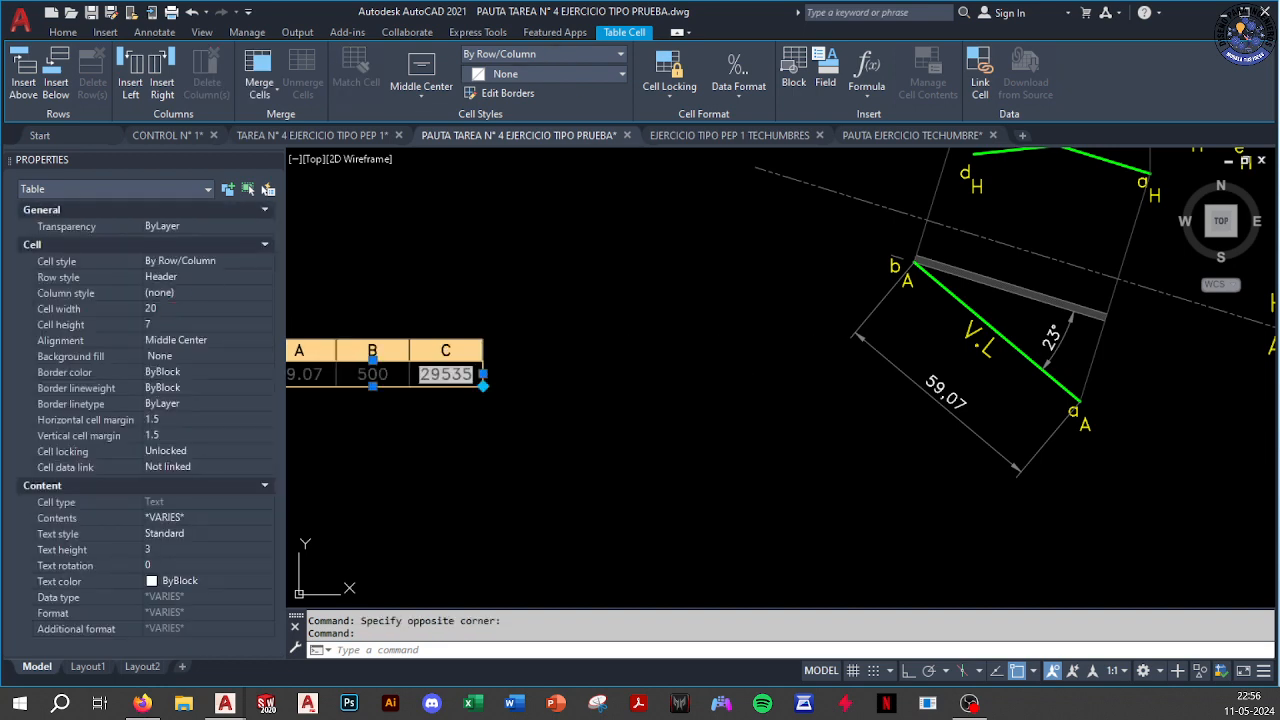
# Move the resized table closer to beam AB's true-length view
pyautogui.press('Escape')
pyautogui.click(540, 271)
pyautogui.click(403, 428)
pyautogui.write('m')
pyautogui.press('Return')
pyautogui.click(436, 453)
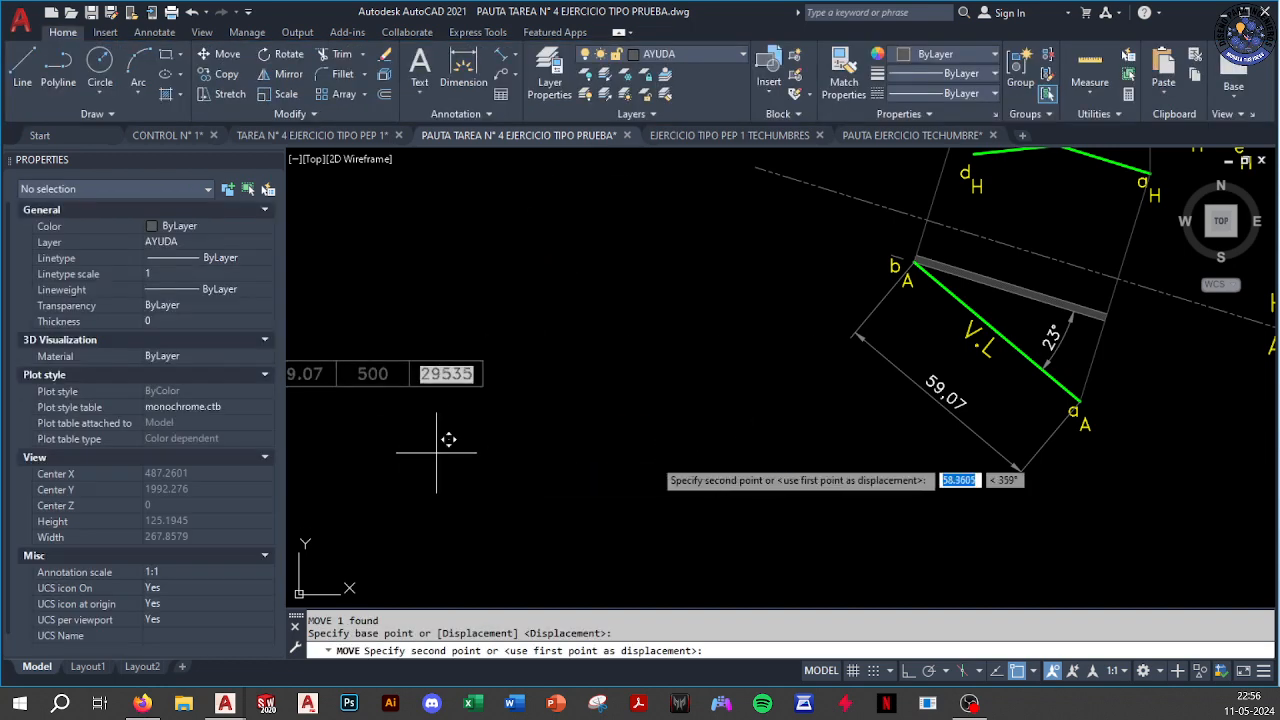
pyautogui.click(762, 392)
# Insert a row above the values and enter the heading ESCALA over the 500 cell
pyautogui.click(724, 312)
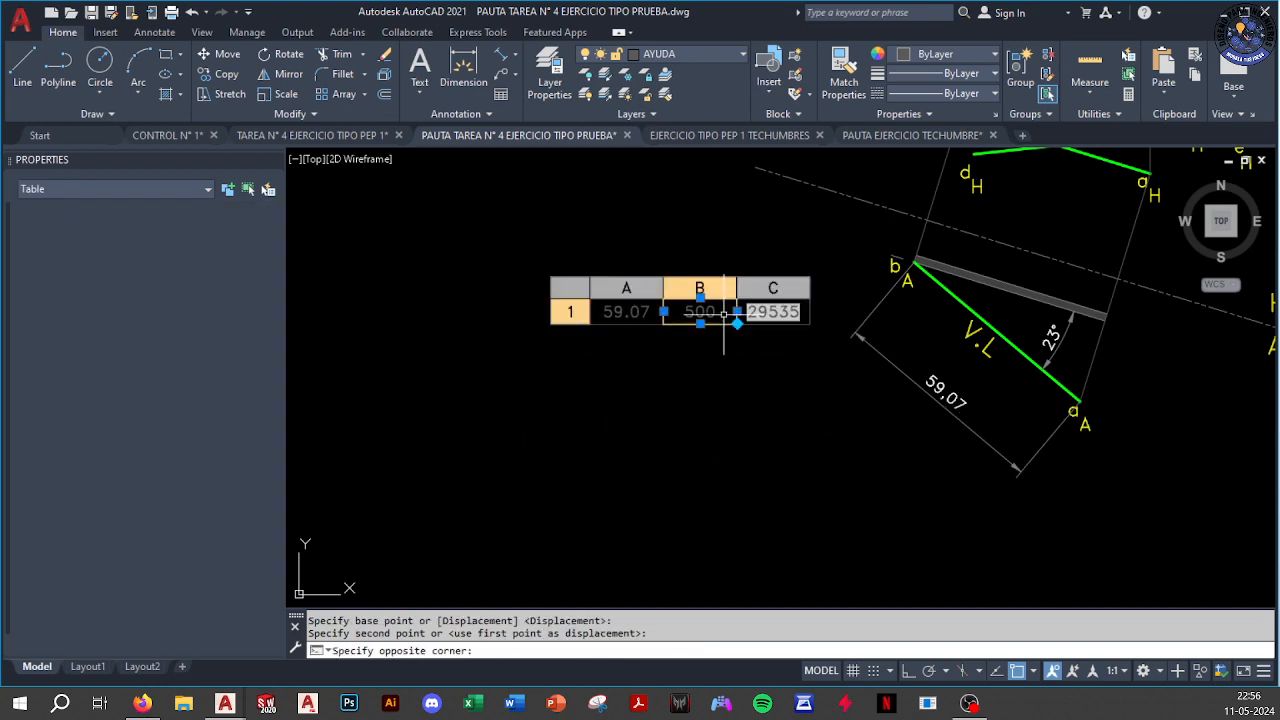
pyautogui.click(23, 75)
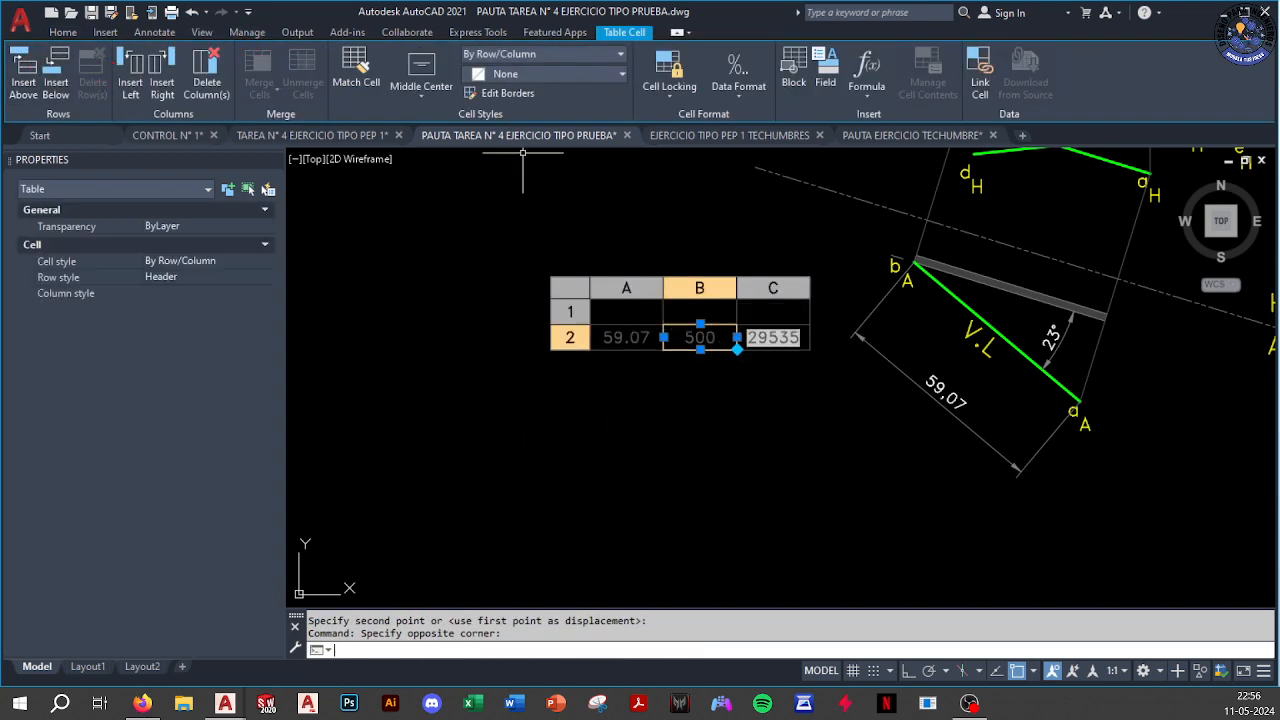
pyautogui.press('Escape')
pyautogui.click(686, 305)
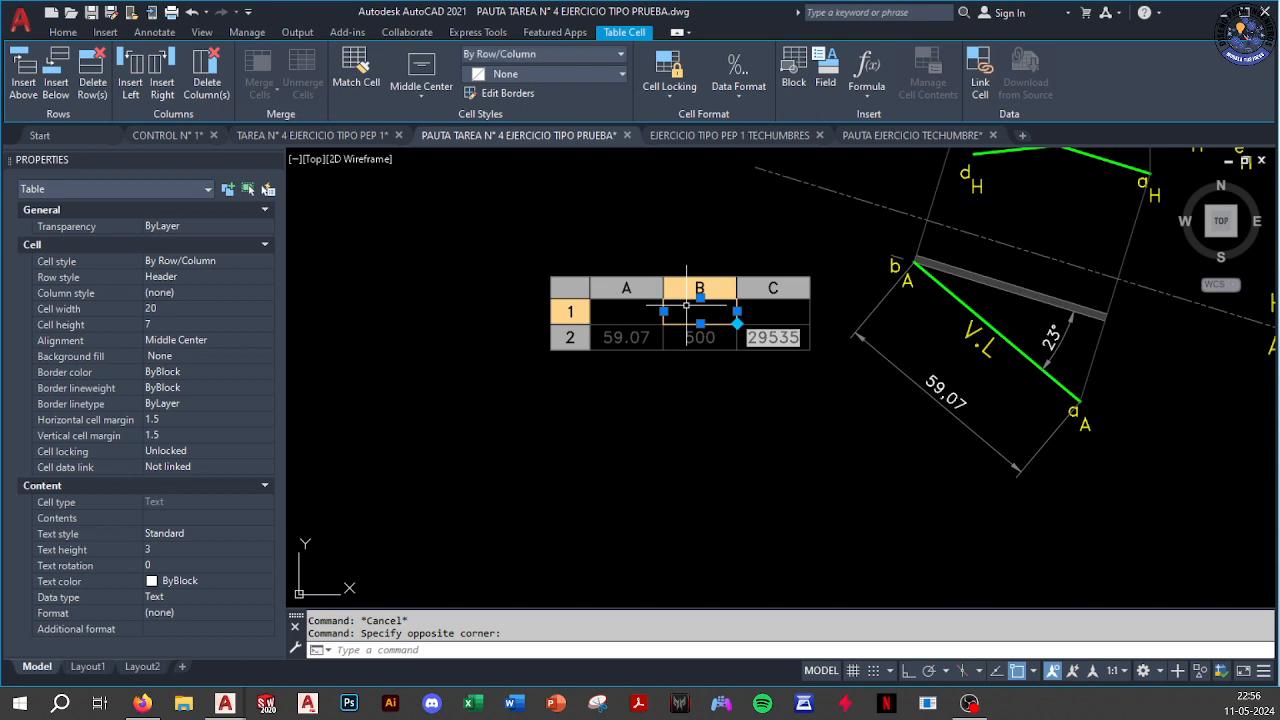
pyautogui.doubleClick(686, 305)
pyautogui.write('ESCALA')
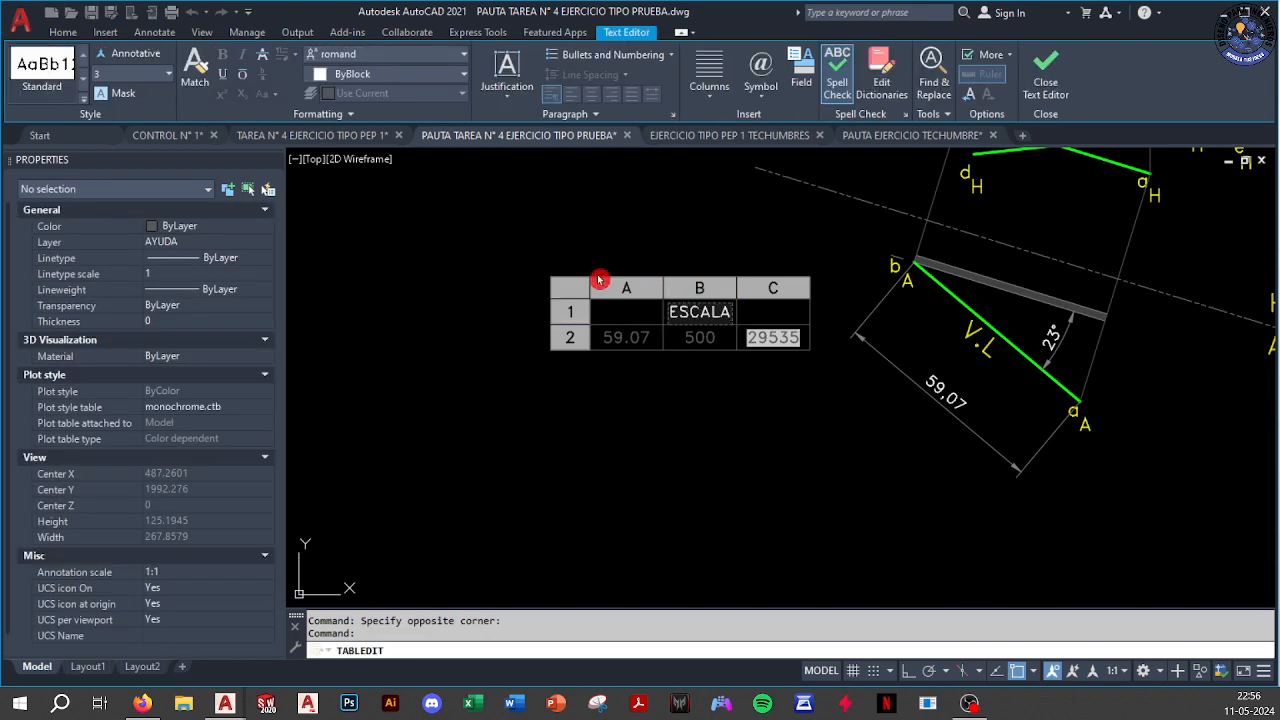
# Enter the two-line heading "mm PLANO" above the 59.07 cell
pyautogui.click(605, 305)
pyautogui.click(605, 305)
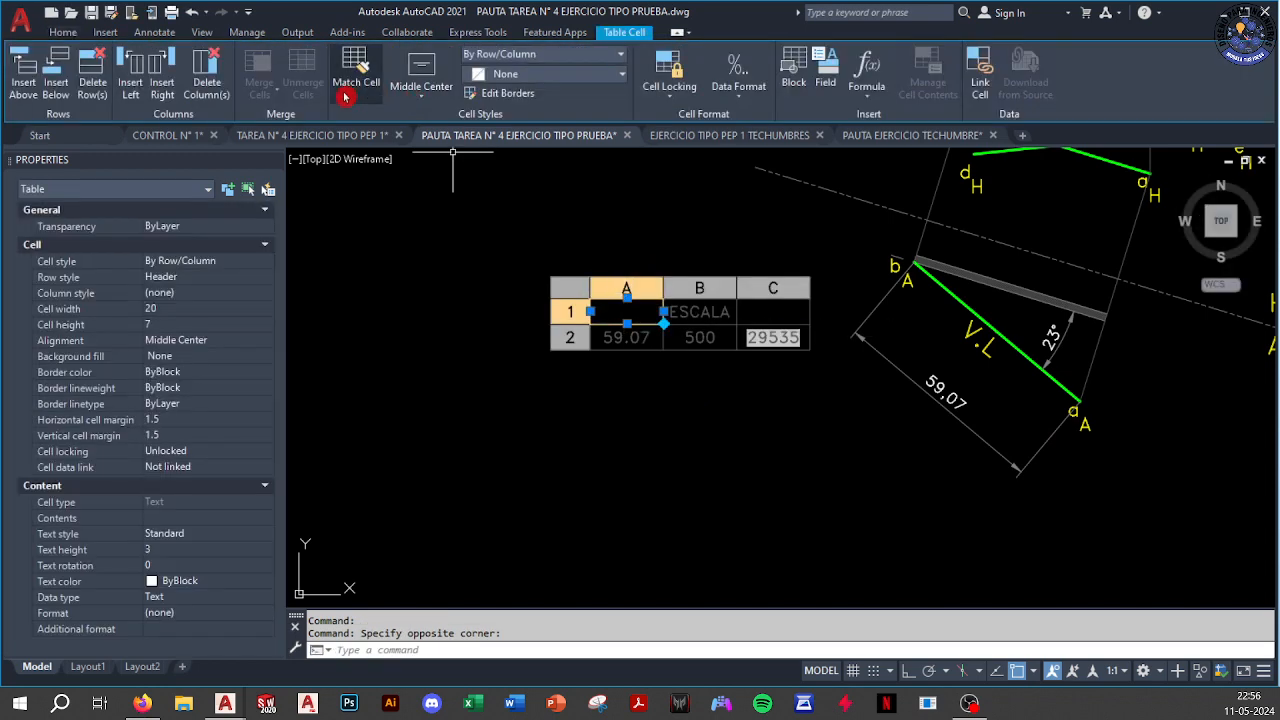
pyautogui.press('Escape')
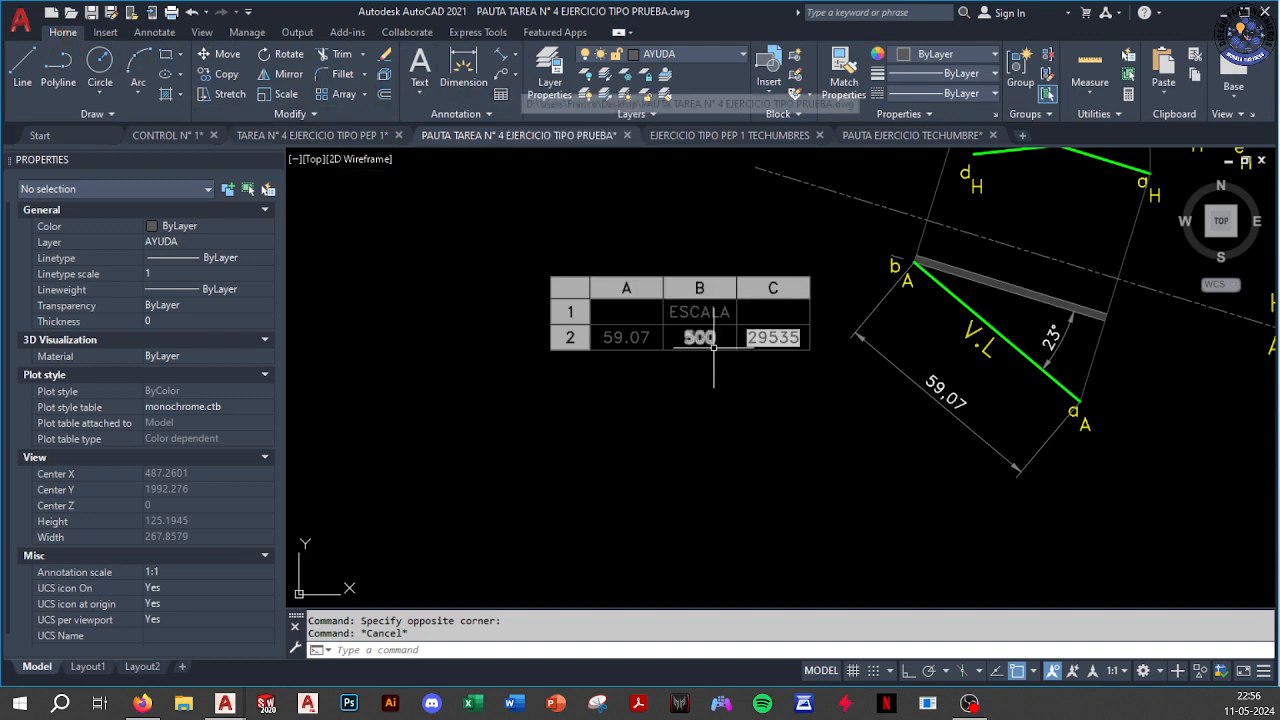
pyautogui.press('Escape')
pyautogui.click(644, 318)
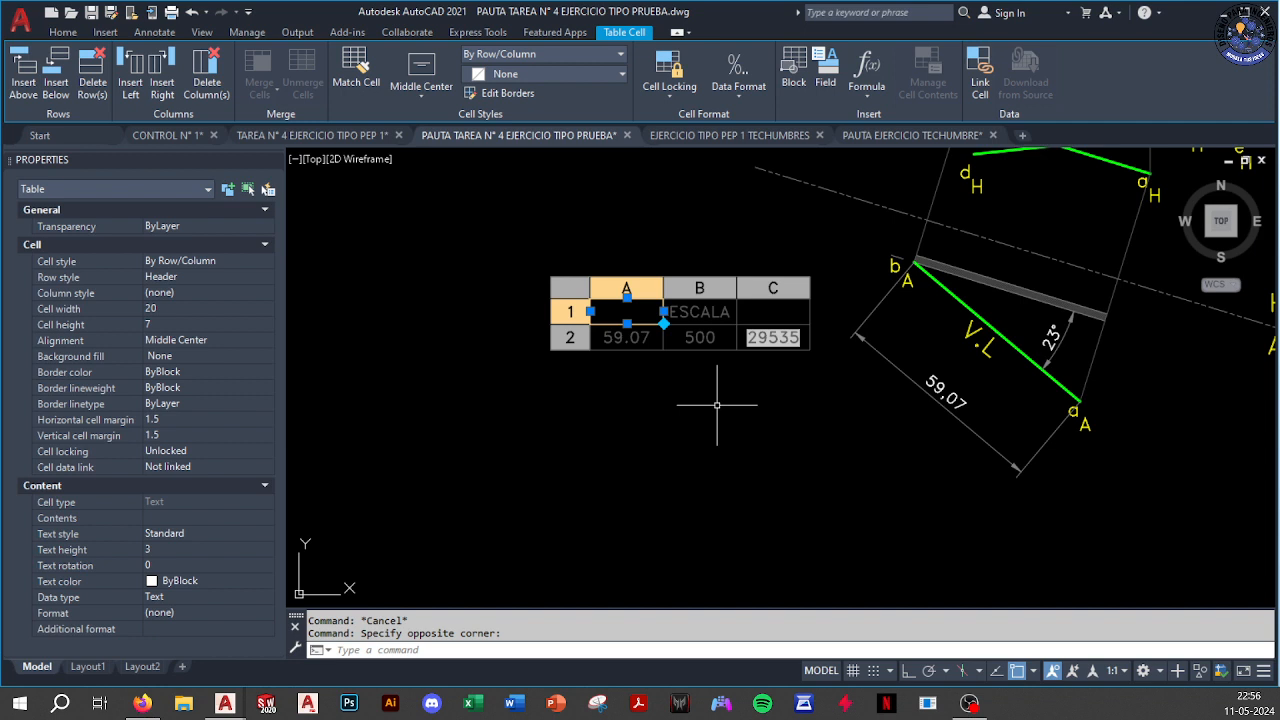
pyautogui.write('MM')
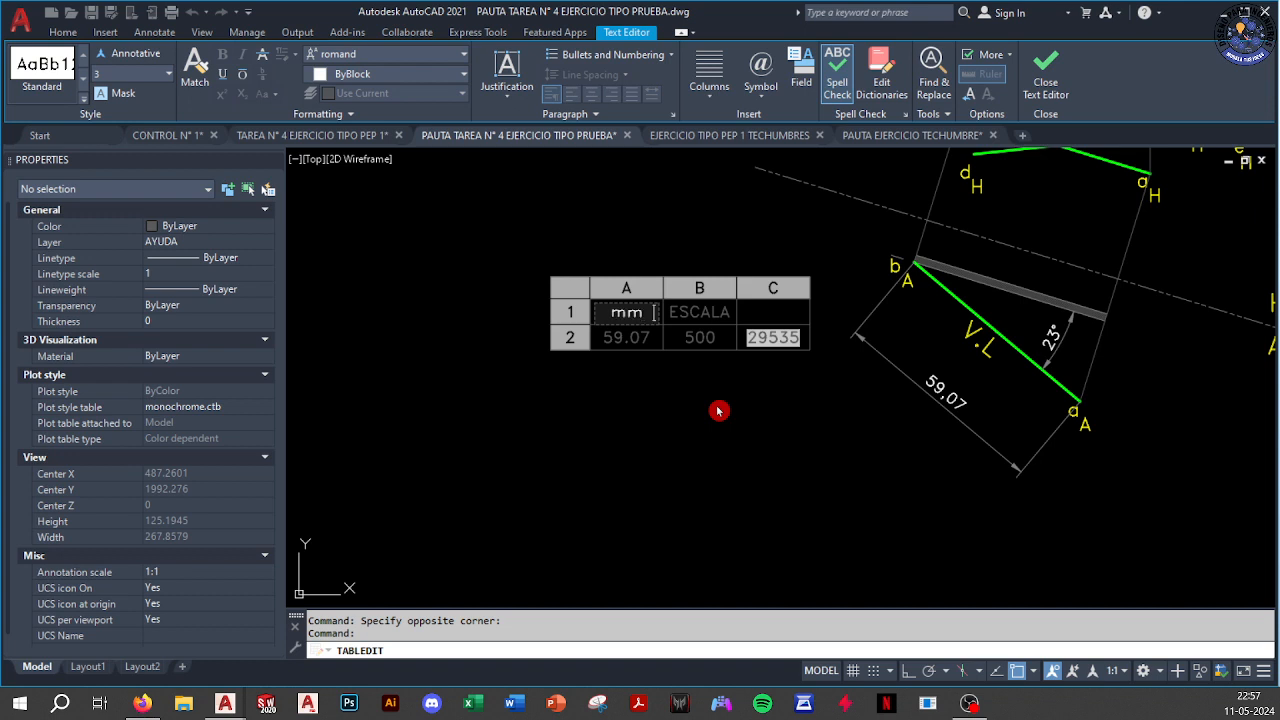
pyautogui.press('Return')
pyautogui.write('PLANO')
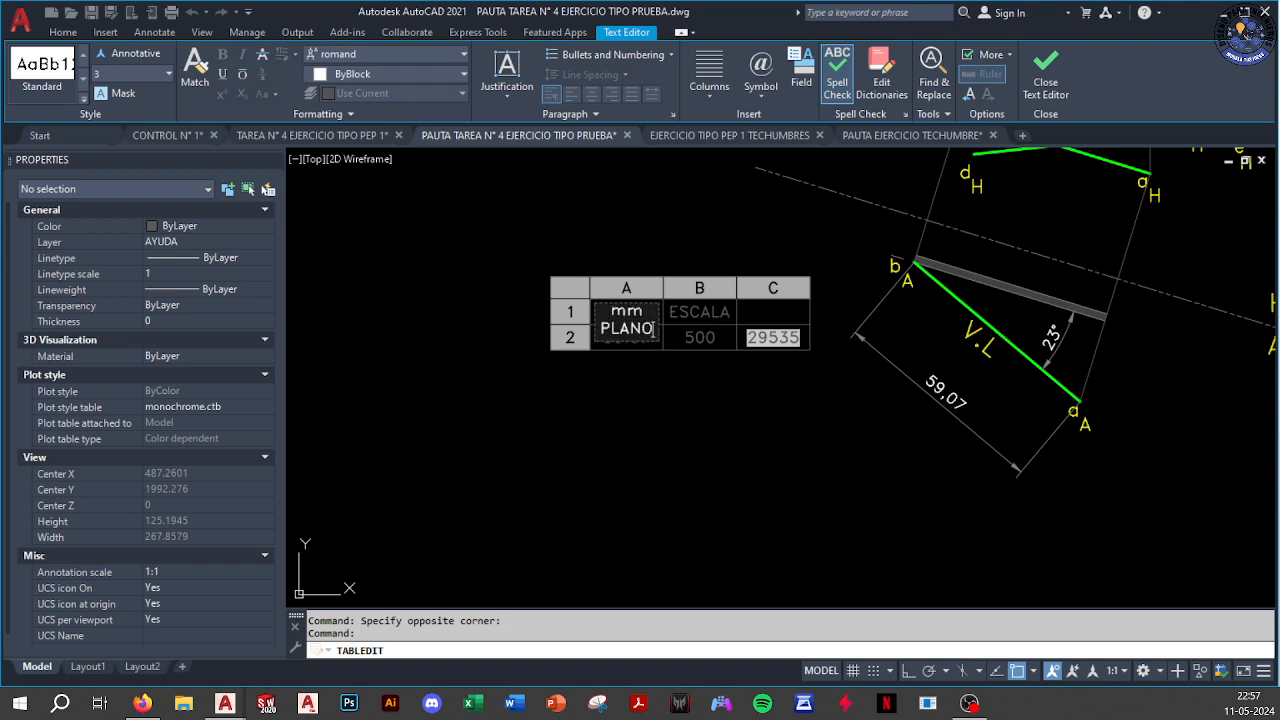
pyautogui.click(740, 348)
# Enter the heading DISTANCIA REAL above the 29535 cell, changing that cell's data type to accept text
pyautogui.click(770, 326)
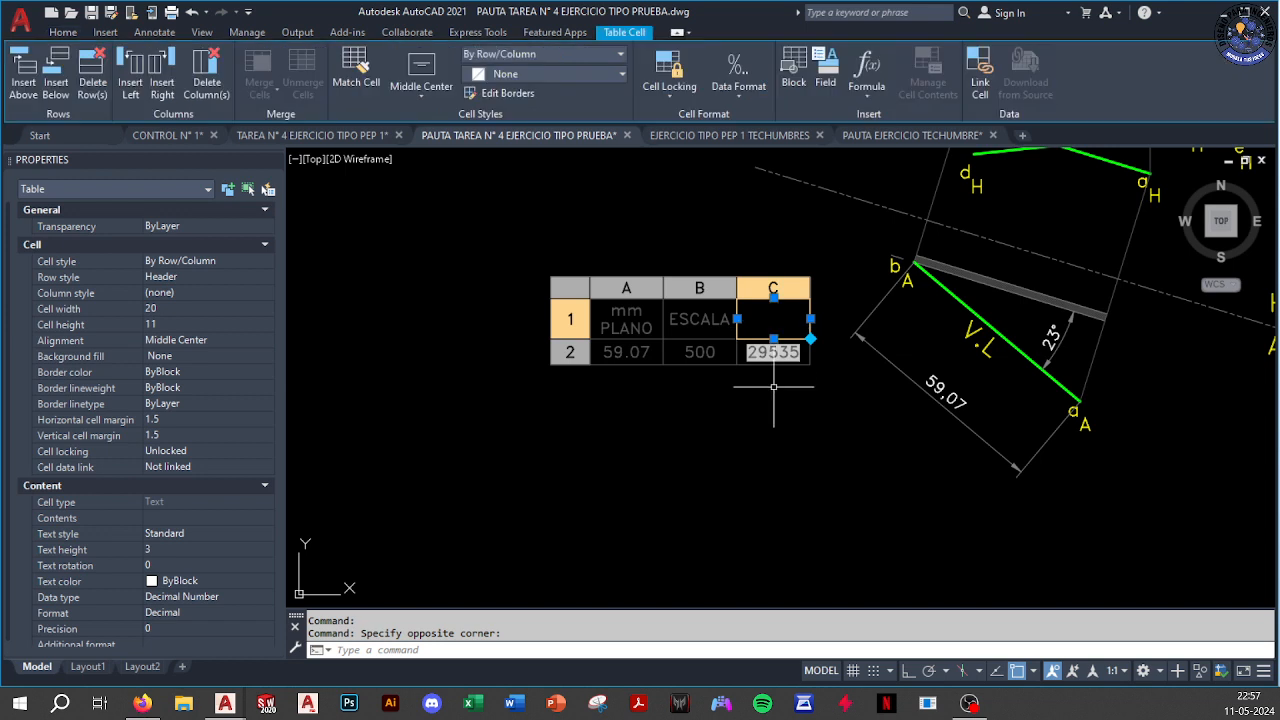
pyautogui.write('DISTANCIA')
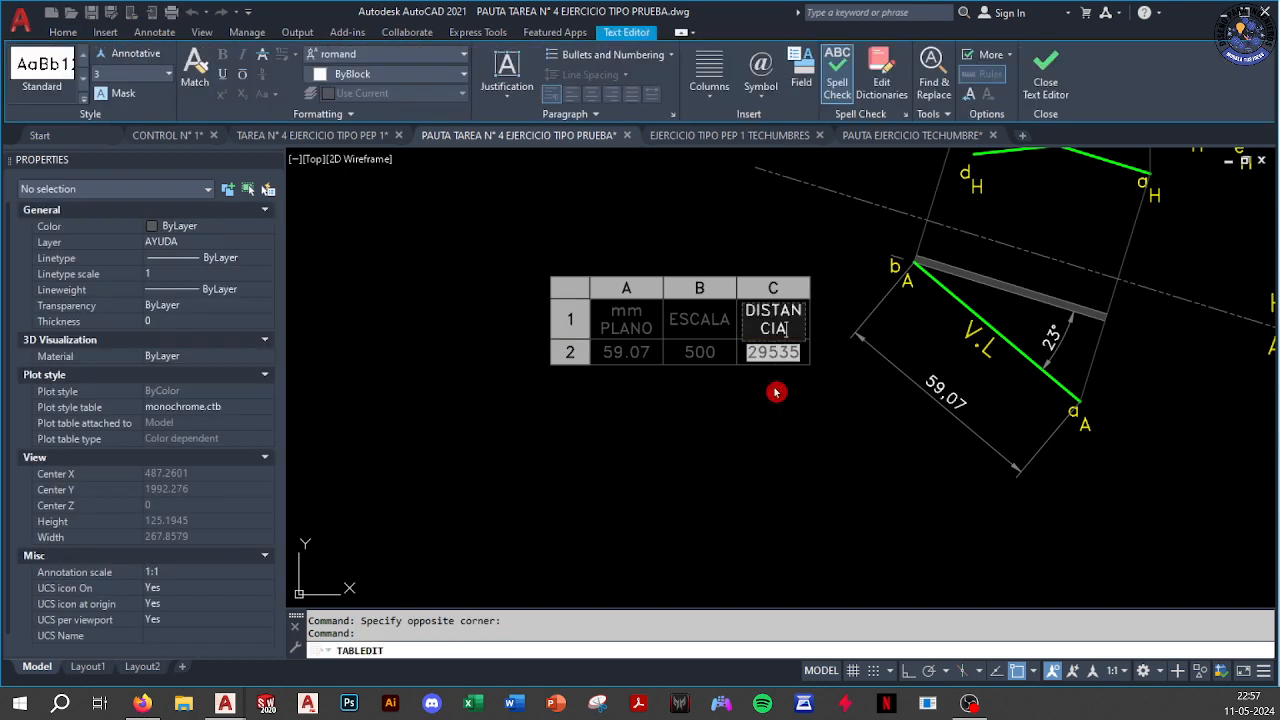
pyautogui.write(' REAL')
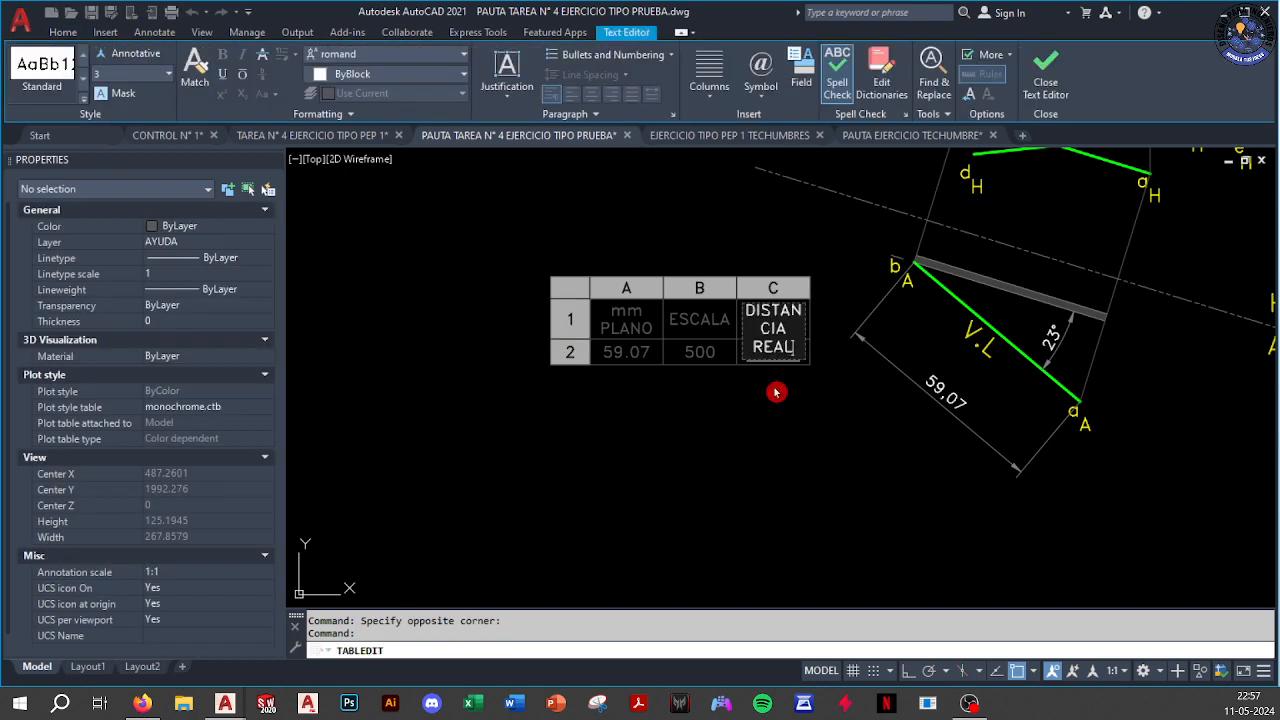
pyautogui.click(776, 392)
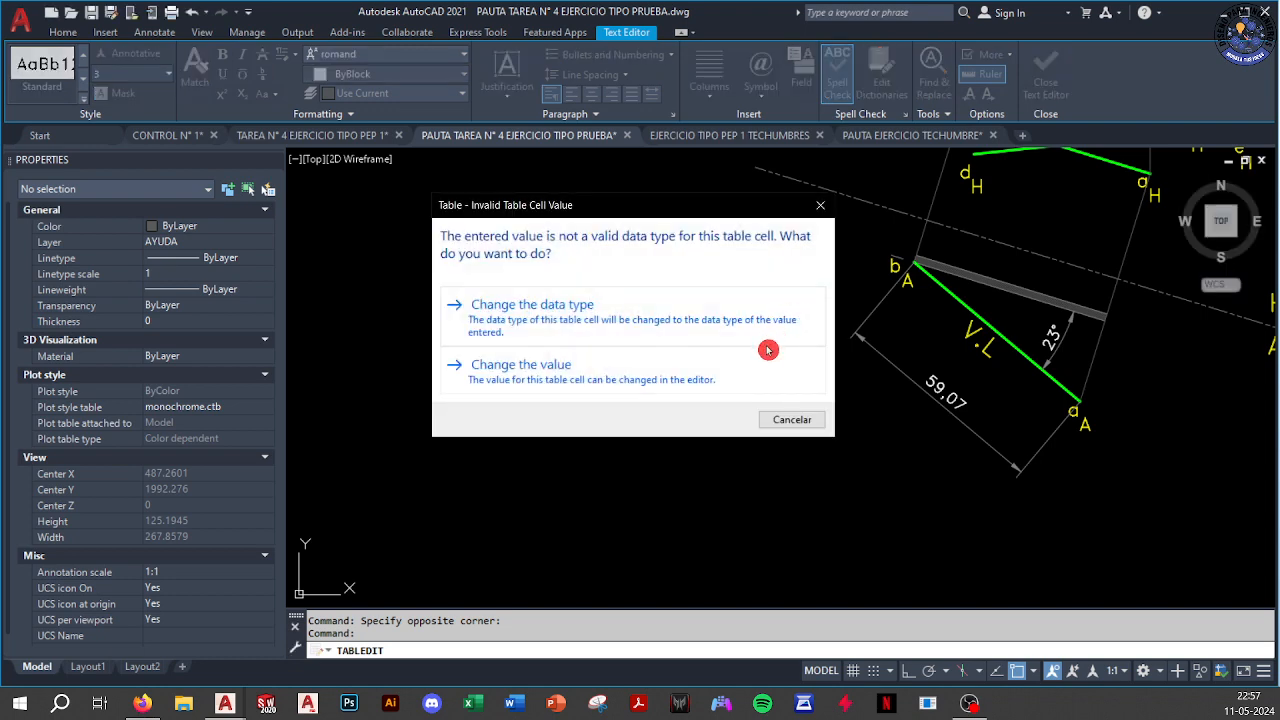
pyautogui.click(720, 327)
pyautogui.click(720, 327)
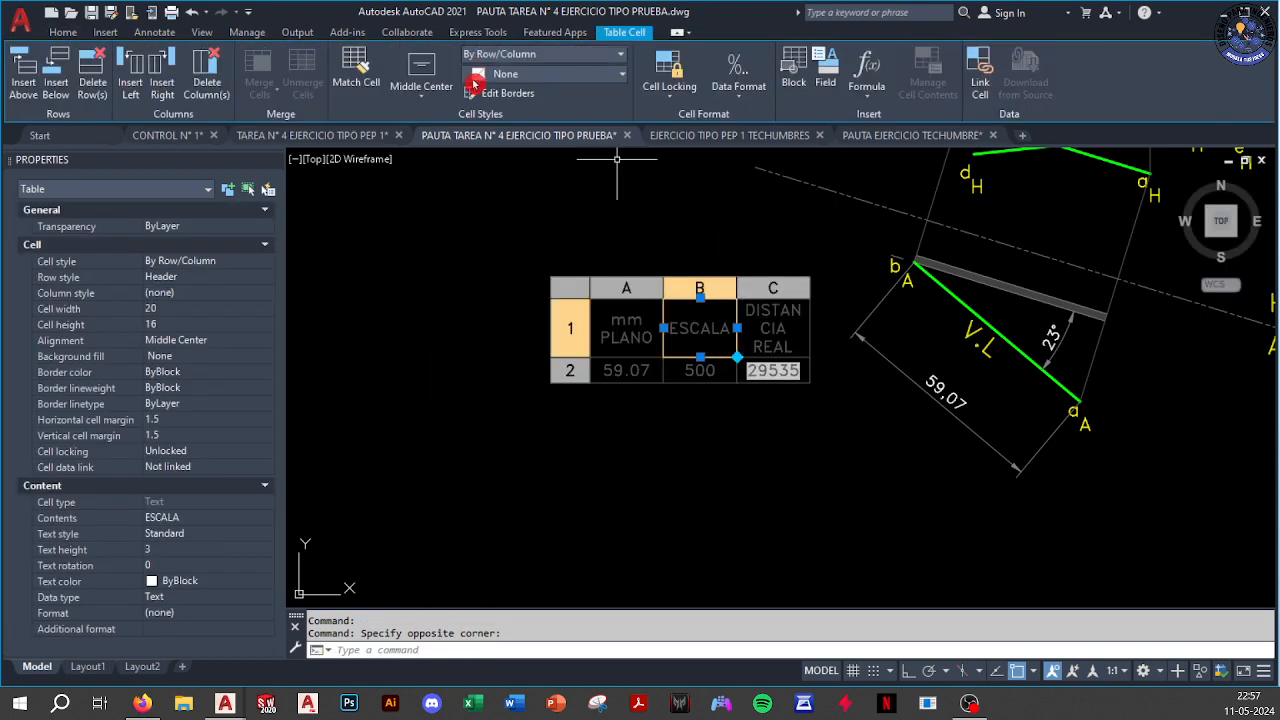
pyautogui.scroll(5, 736, 320)
pyautogui.press('Escape')
# Widen the DISTANCIA REAL column to about 26.47 so that DISTANCIA fits on one line
pyautogui.scroll(-2, 461, 275)
pyautogui.click(800, 385)
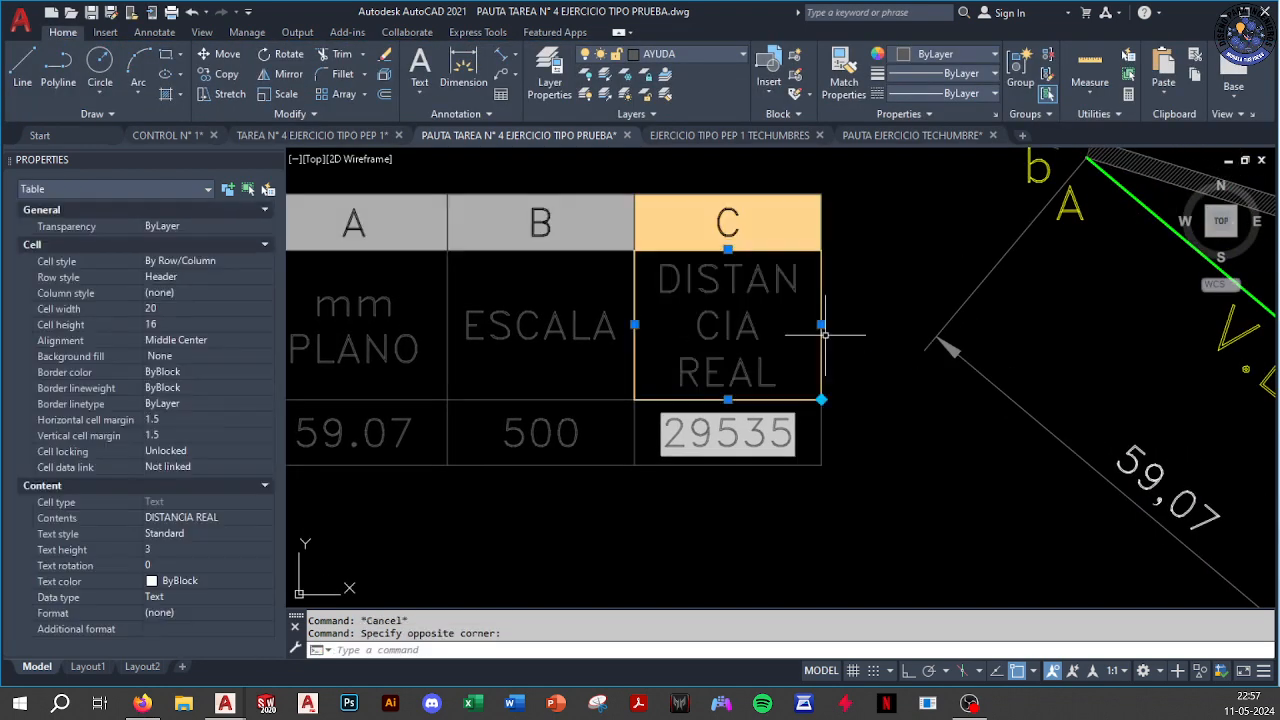
pyautogui.click(822, 324)
pyautogui.click(885, 324)
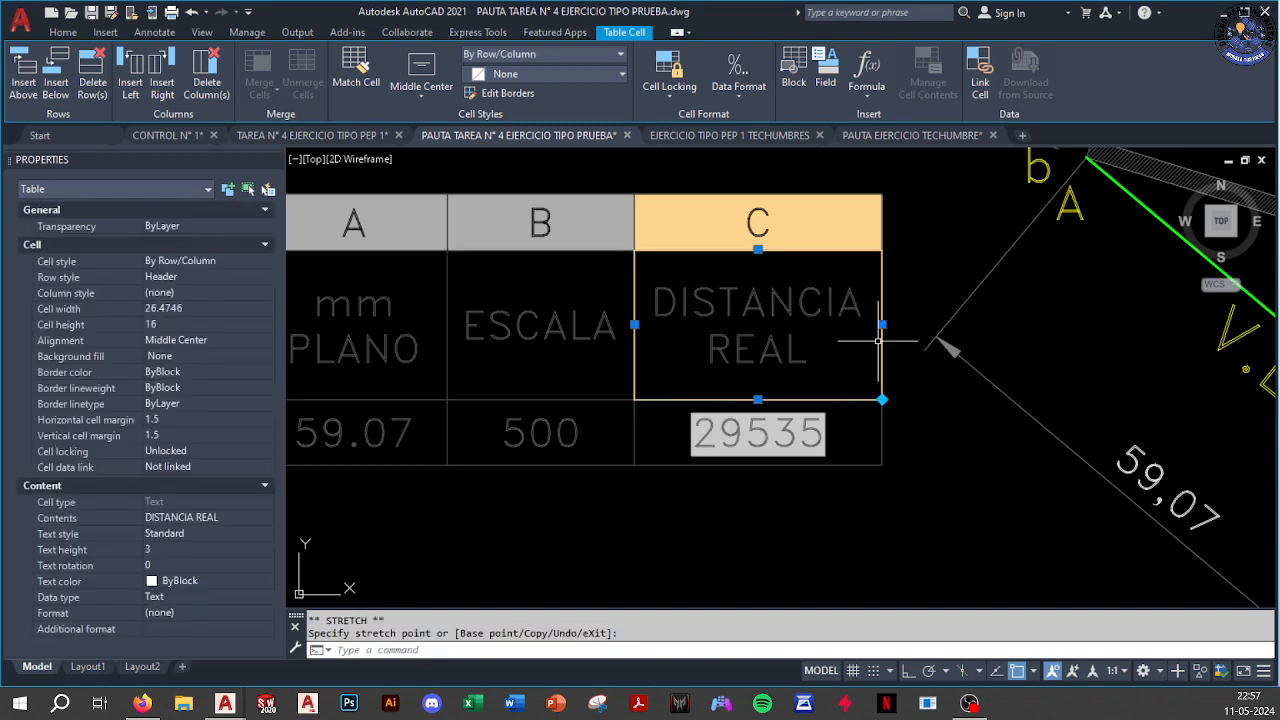
pyautogui.press('Escape')
# Move the completed table up beside point b of beam AB's true-length view
pyautogui.scroll(-3, 800, 400)
pyautogui.moveTo(777, 445); pyautogui.dragTo(714, 443, button='middle')
pyautogui.click(669, 272)
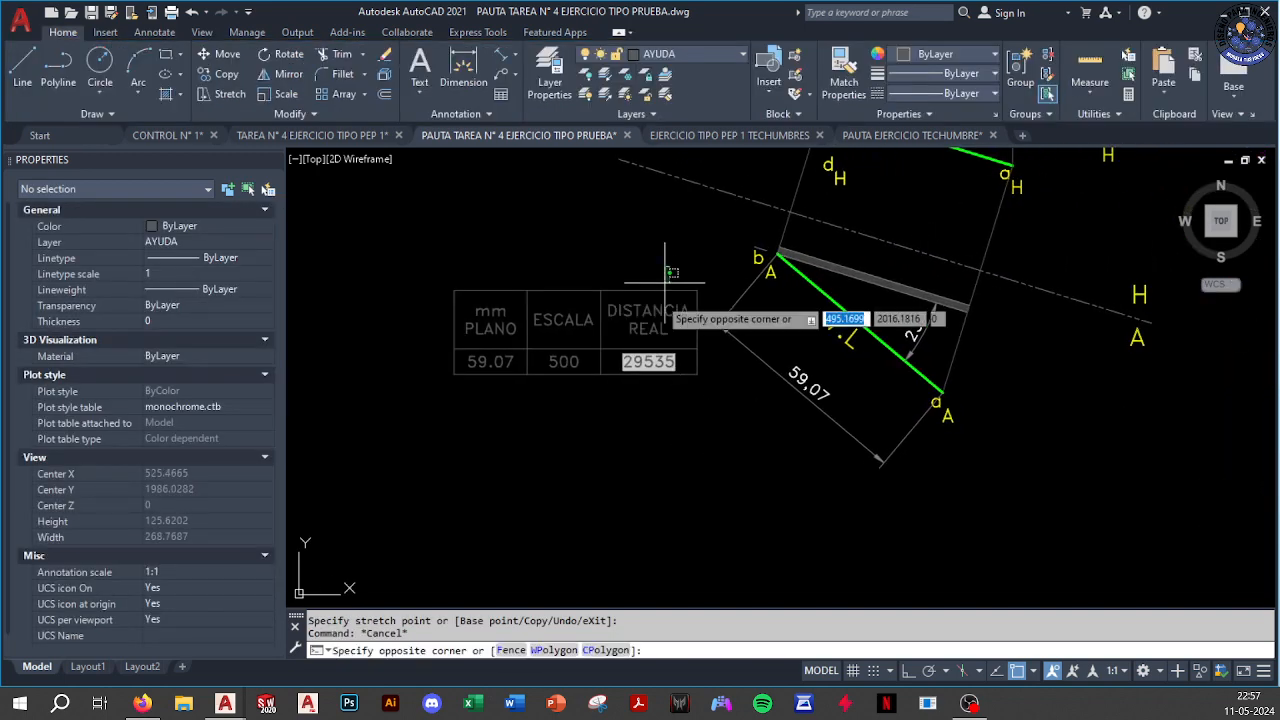
pyautogui.click(663, 386)
pyautogui.write('m')
pyautogui.press('Return')
pyautogui.click(691, 425)
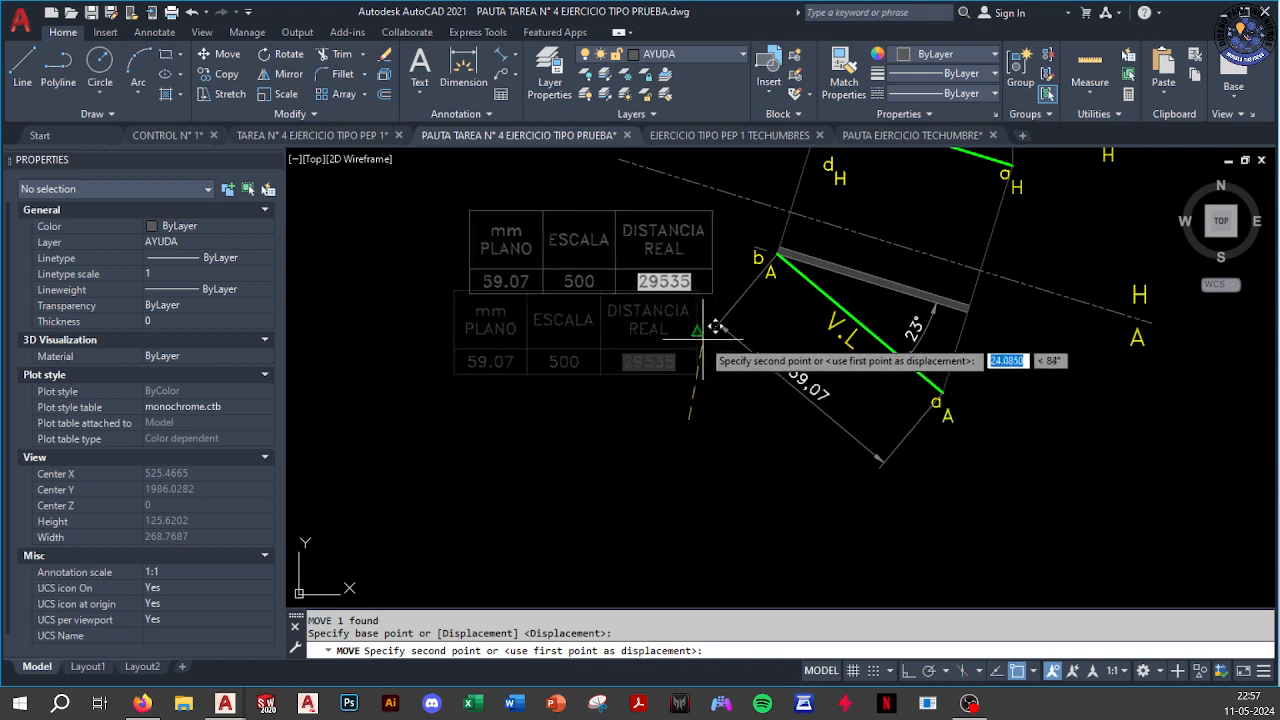
pyautogui.click(704, 349)
# Examine the solved sheet's true-length annotation for beam AB and the scale note below its question list
pyautogui.moveTo(704, 349); pyautogui.dragTo(566, 317, button='middle')
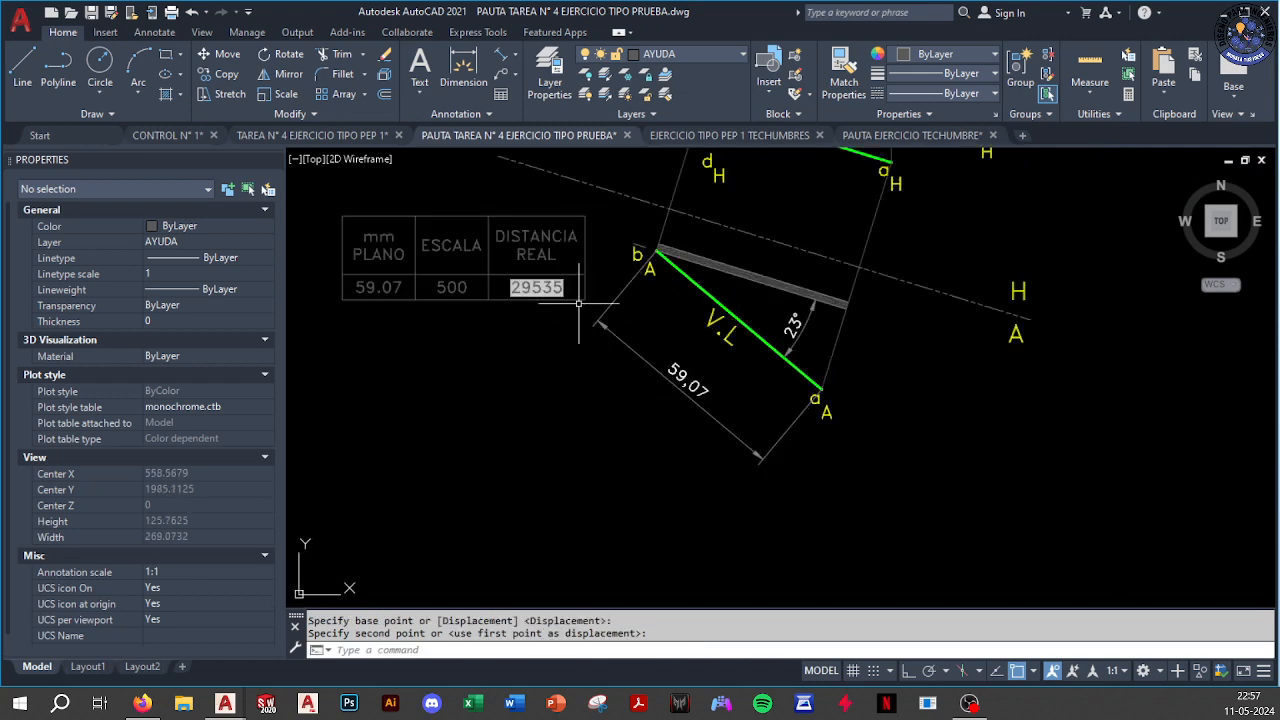
pyautogui.scroll(-15, 600, 320)
pyautogui.scroll(12, 676, 440)
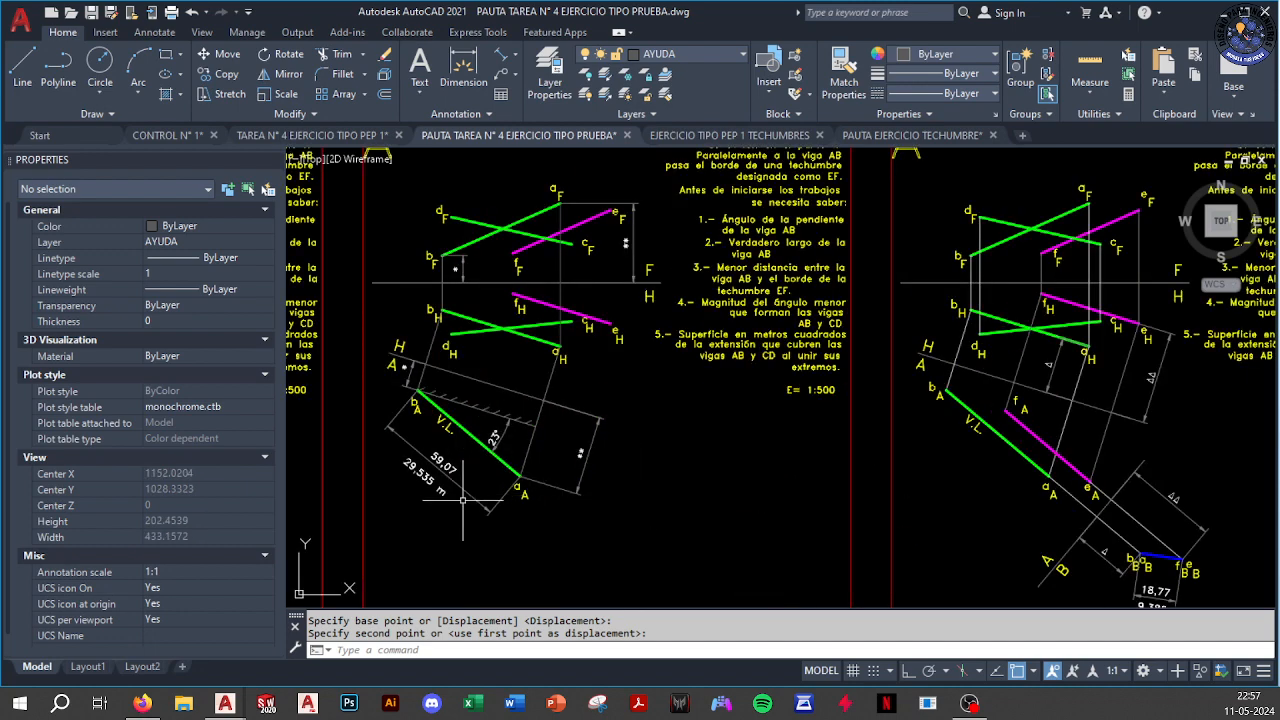
pyautogui.scroll(5, 490, 475)
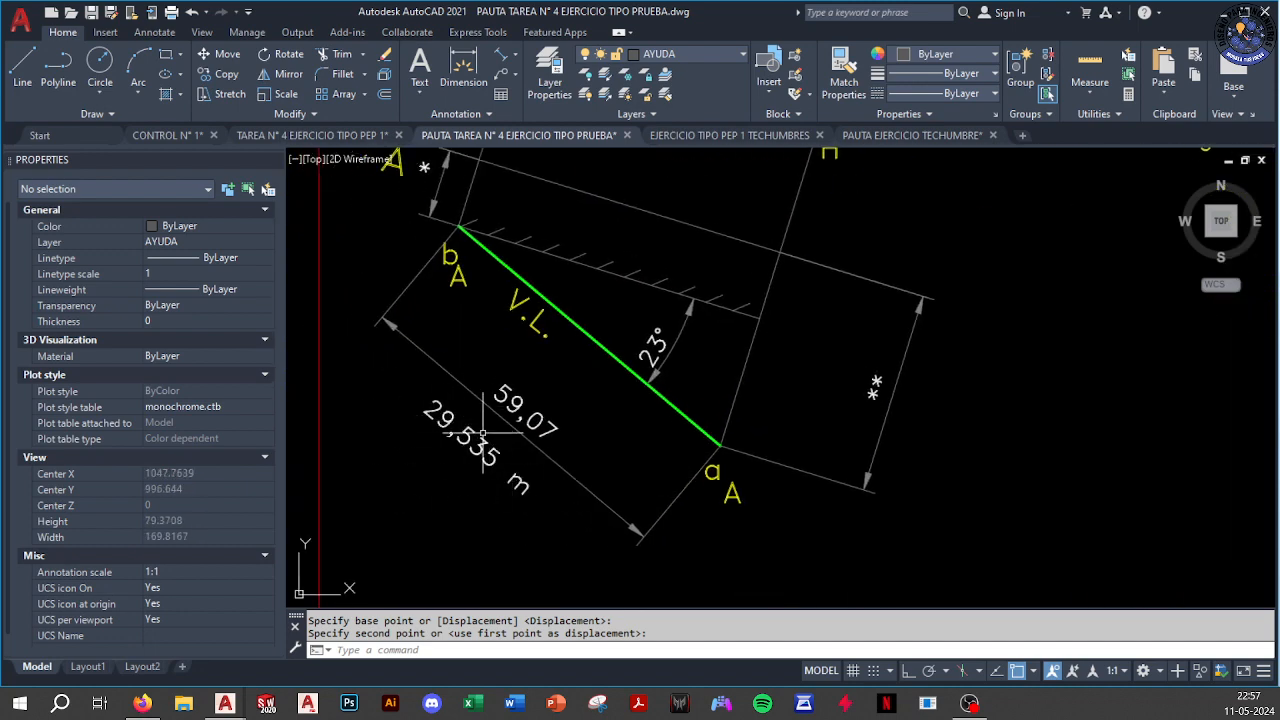
pyautogui.scroll(-2, 480, 432)
pyautogui.scroll(2, 467, 422)
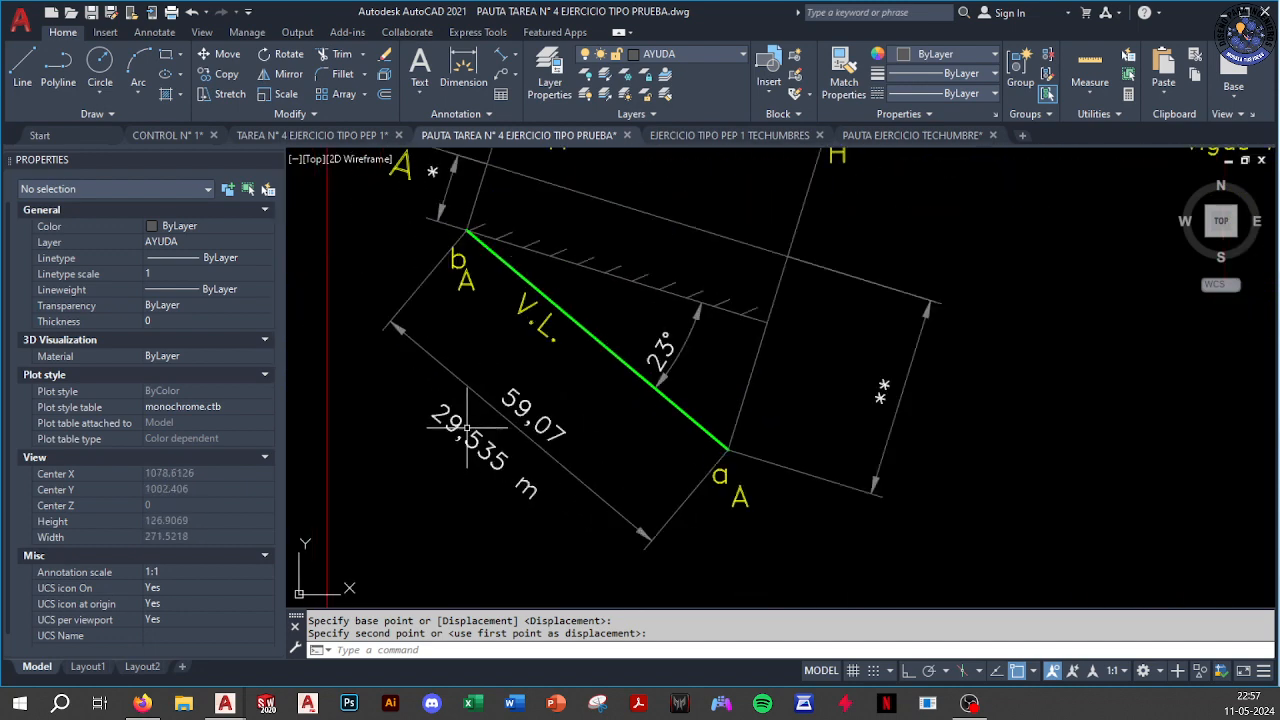
pyautogui.scroll(-7, 467, 450)
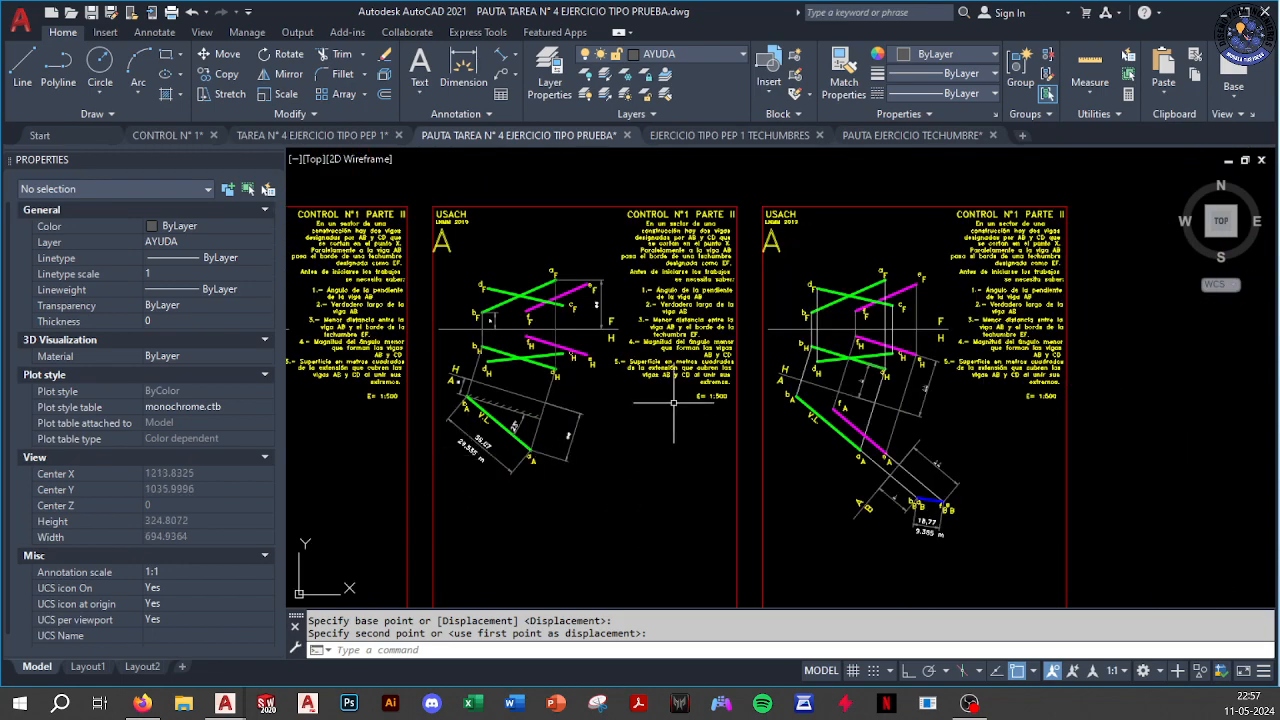
pyautogui.scroll(6, 675, 401)
pyautogui.click(740, 379)
pyautogui.click(703, 412)
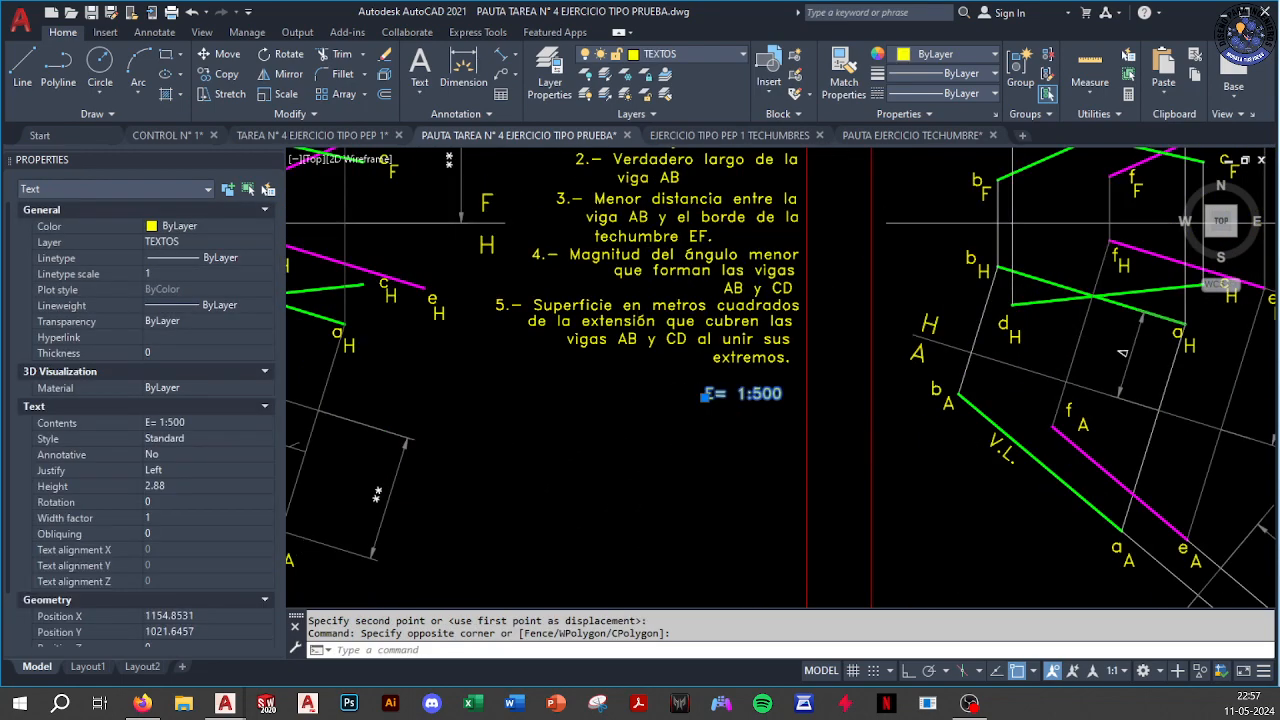
pyautogui.scroll(-5, 661, 435)
pyautogui.press('Escape')
# Compare question 2 about beam AB's true length with the real distance annotated in metres on the solved sheet
pyautogui.scroll(3, 661, 435)
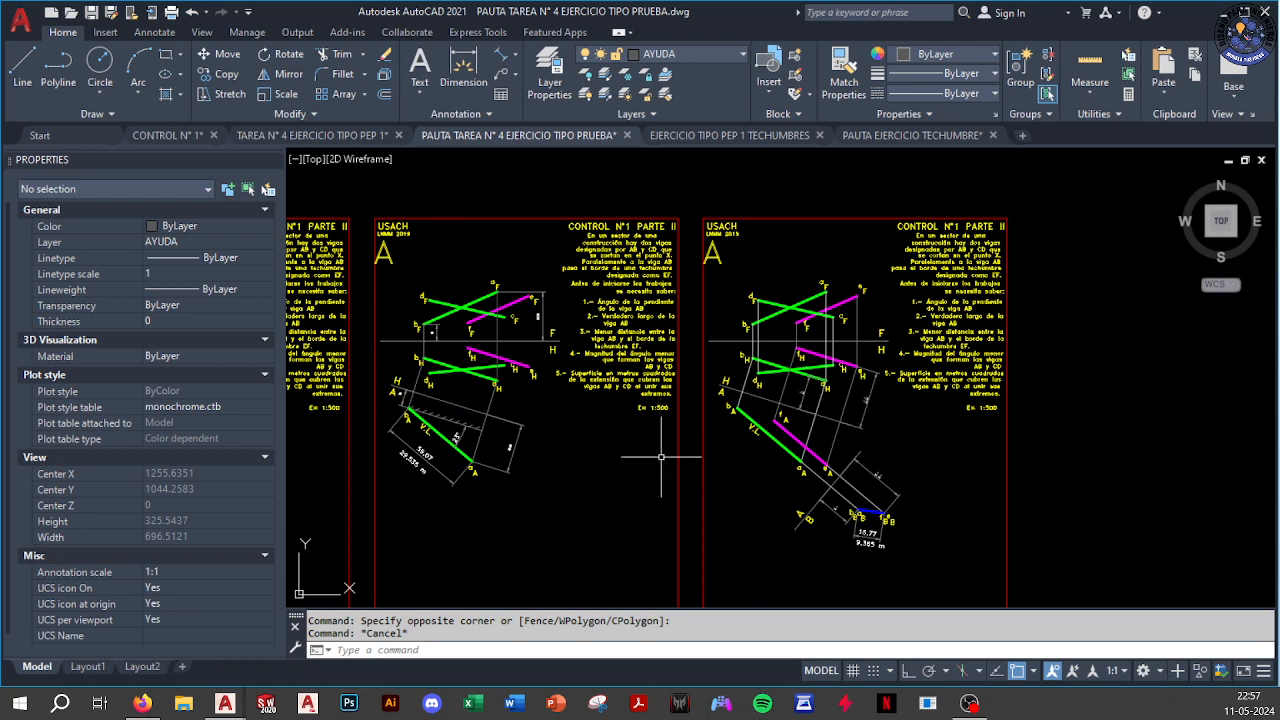
pyautogui.scroll(3, 820, 380)
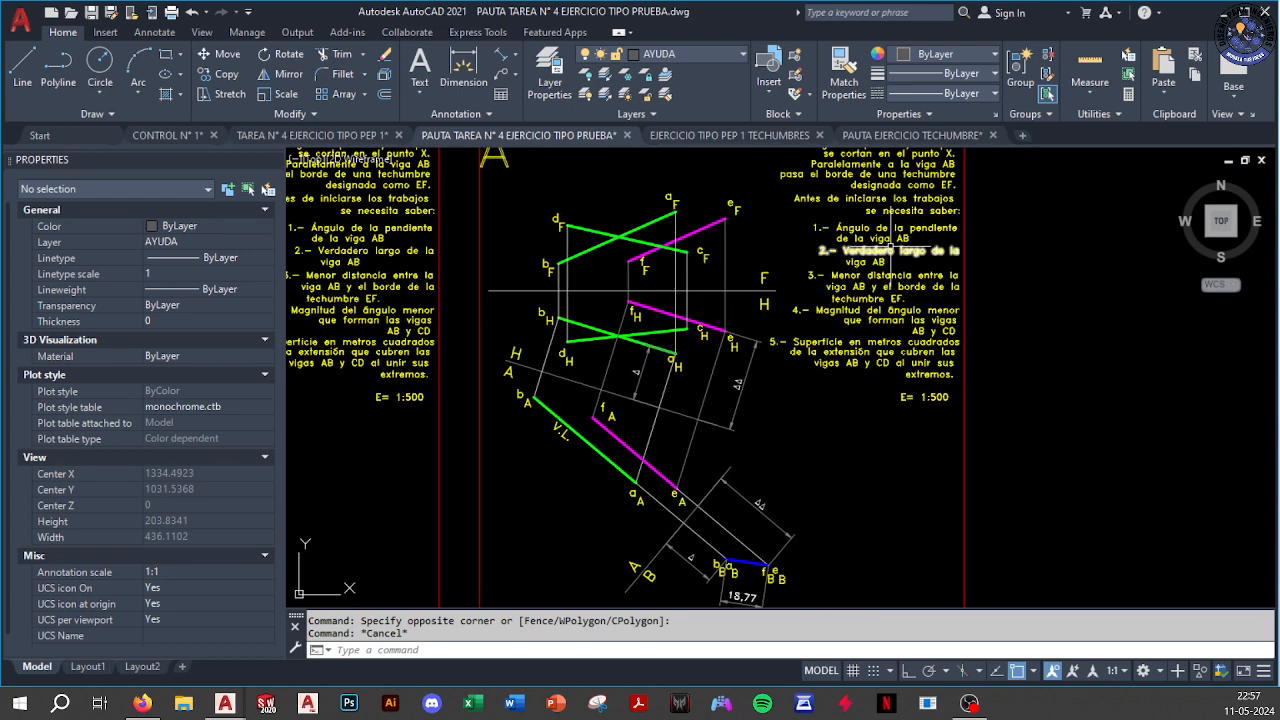
pyautogui.scroll(2, 895, 247)
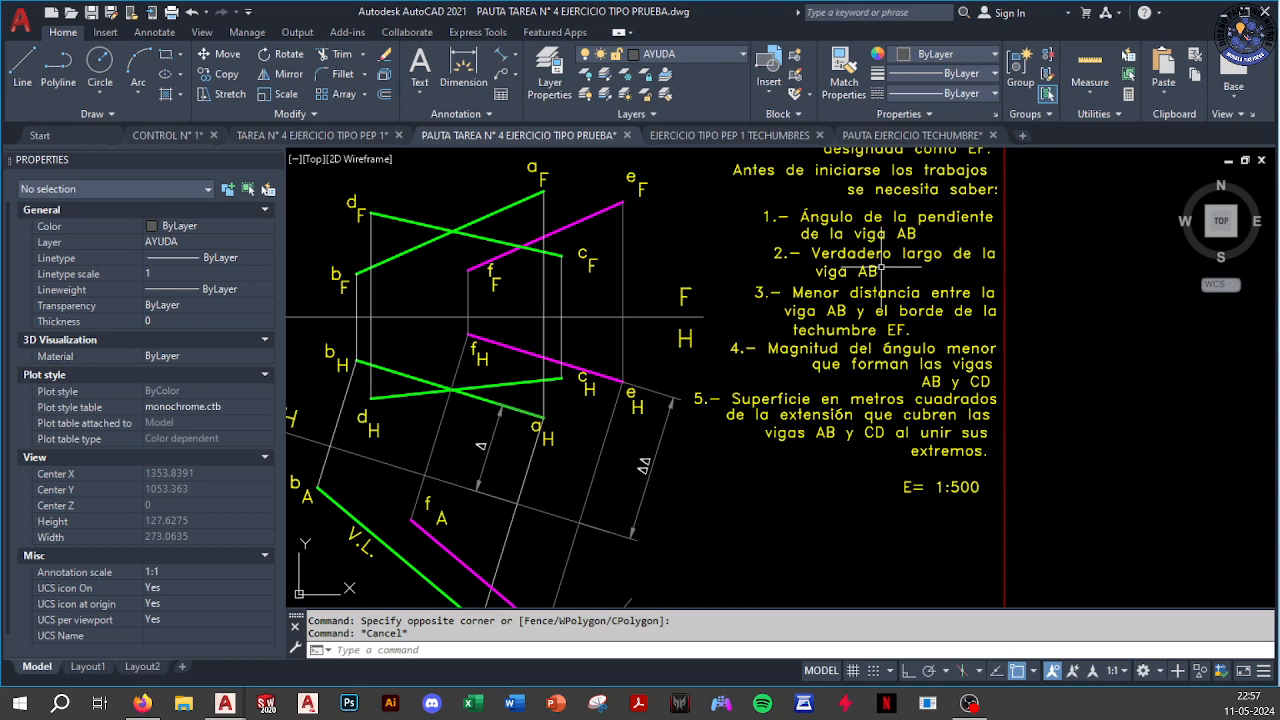
pyautogui.scroll(-4, 880, 267)
pyautogui.scroll(-4, 640, 425)
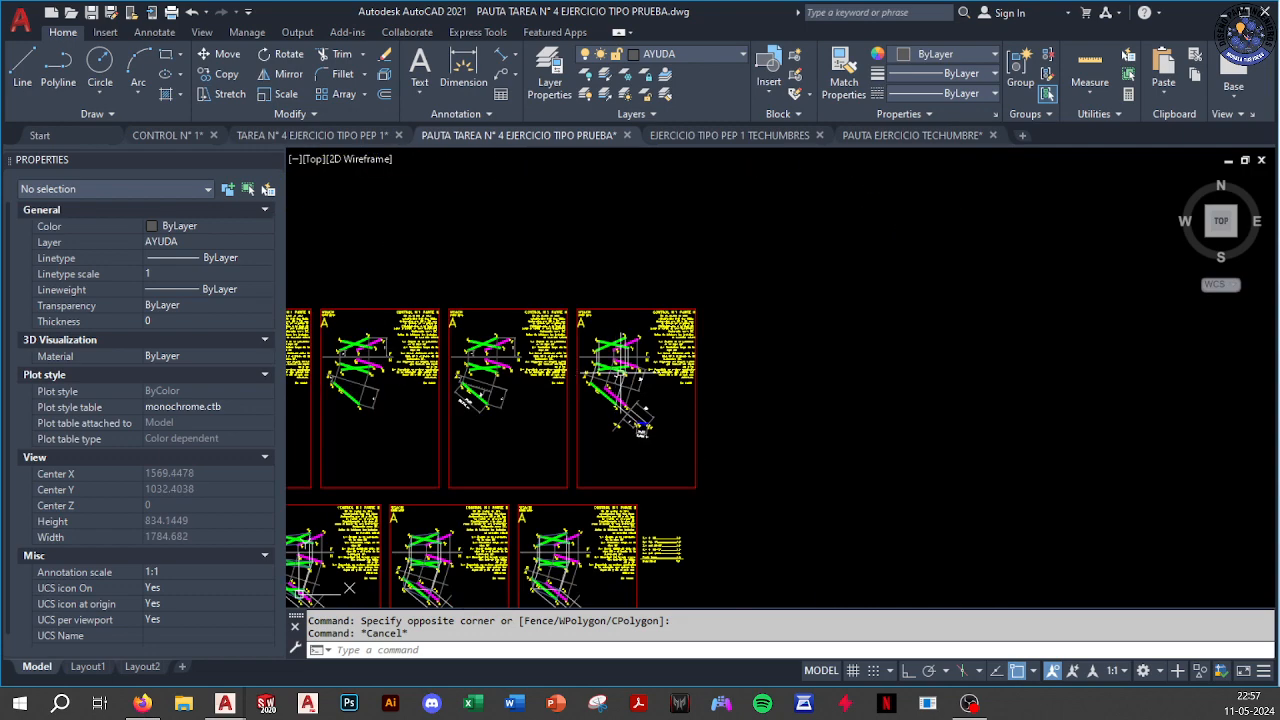
pyautogui.scroll(8, 640, 428)
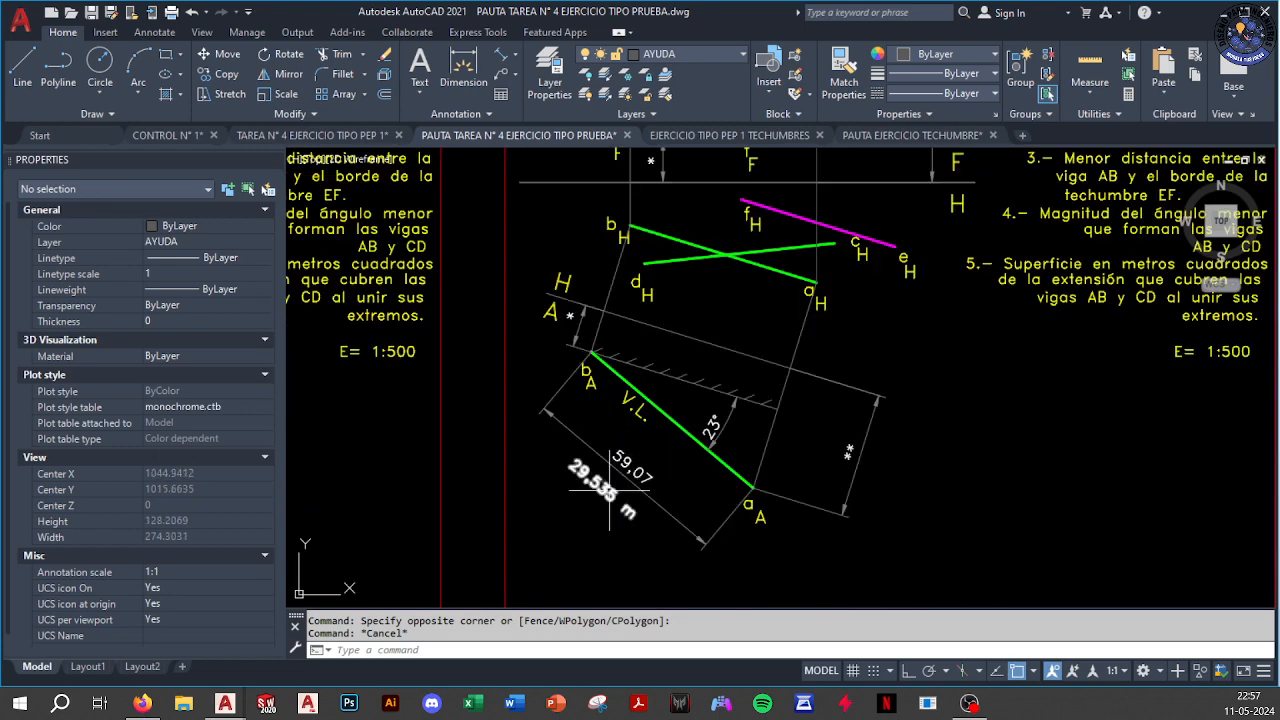
pyautogui.click(598, 486)
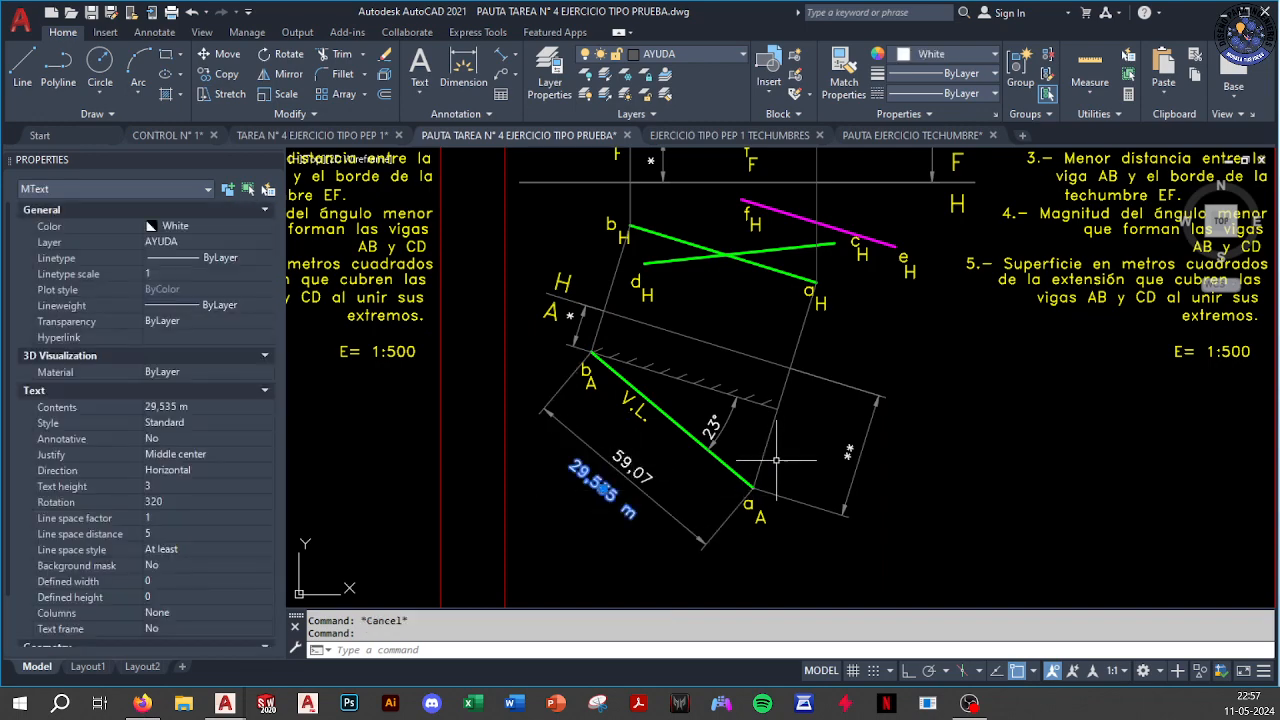
pyautogui.press('Escape')
pyautogui.scroll(-4, 776, 460)
# Draw a check-mark polyline beside question 1 in the solved sheet's question list
pyautogui.scroll(4, 776, 248)
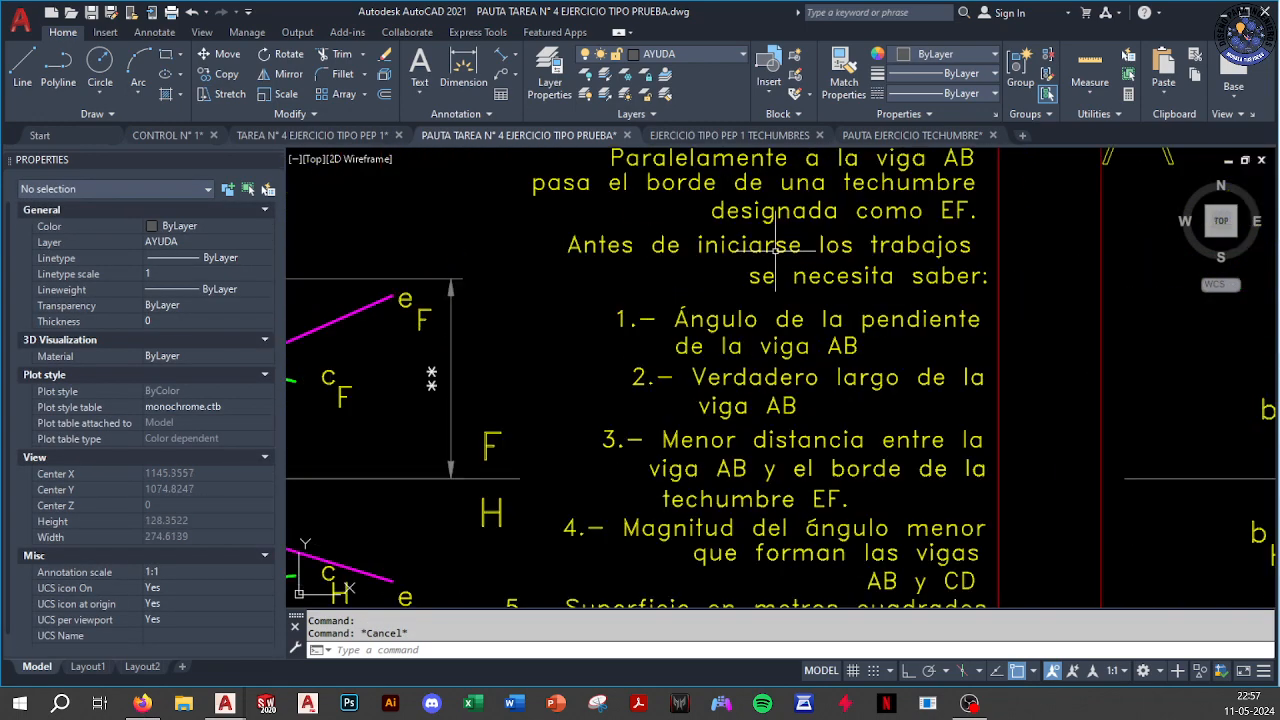
pyautogui.moveTo(891, 388); pyautogui.dragTo(822, 341, button='middle')
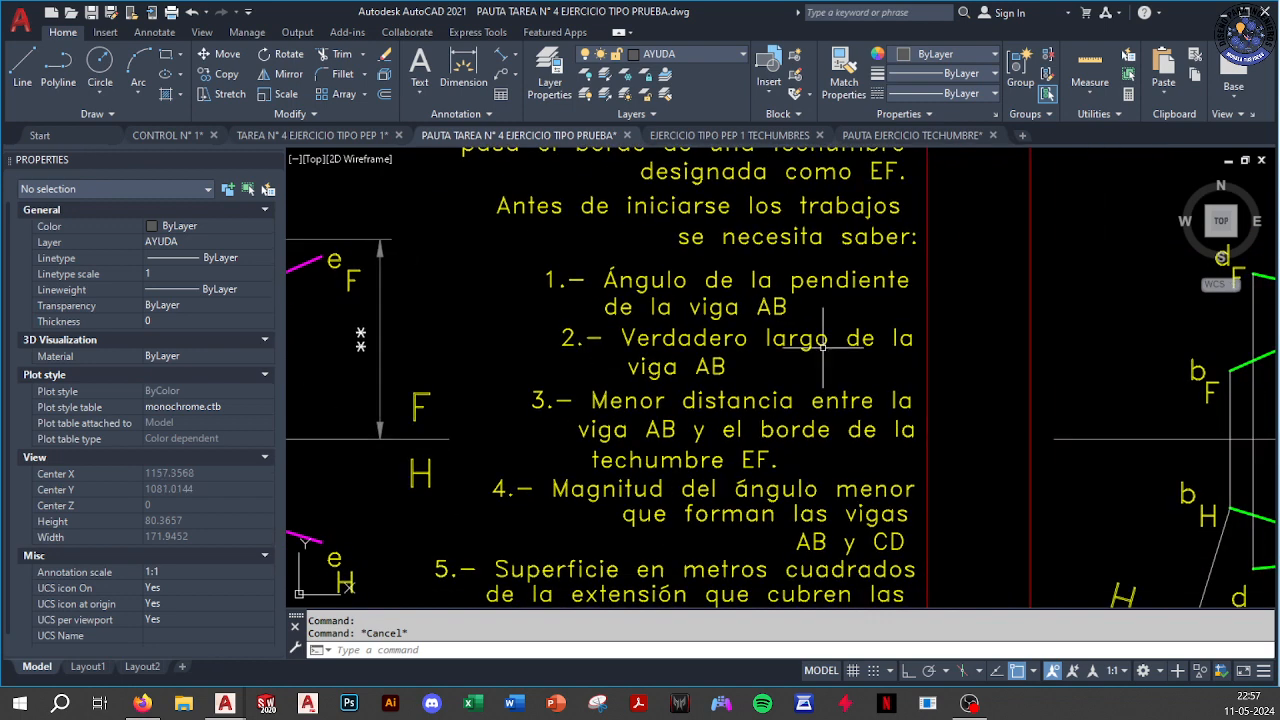
pyautogui.write('pl')
pyautogui.press('Return')
pyautogui.scroll(2, 908, 280)
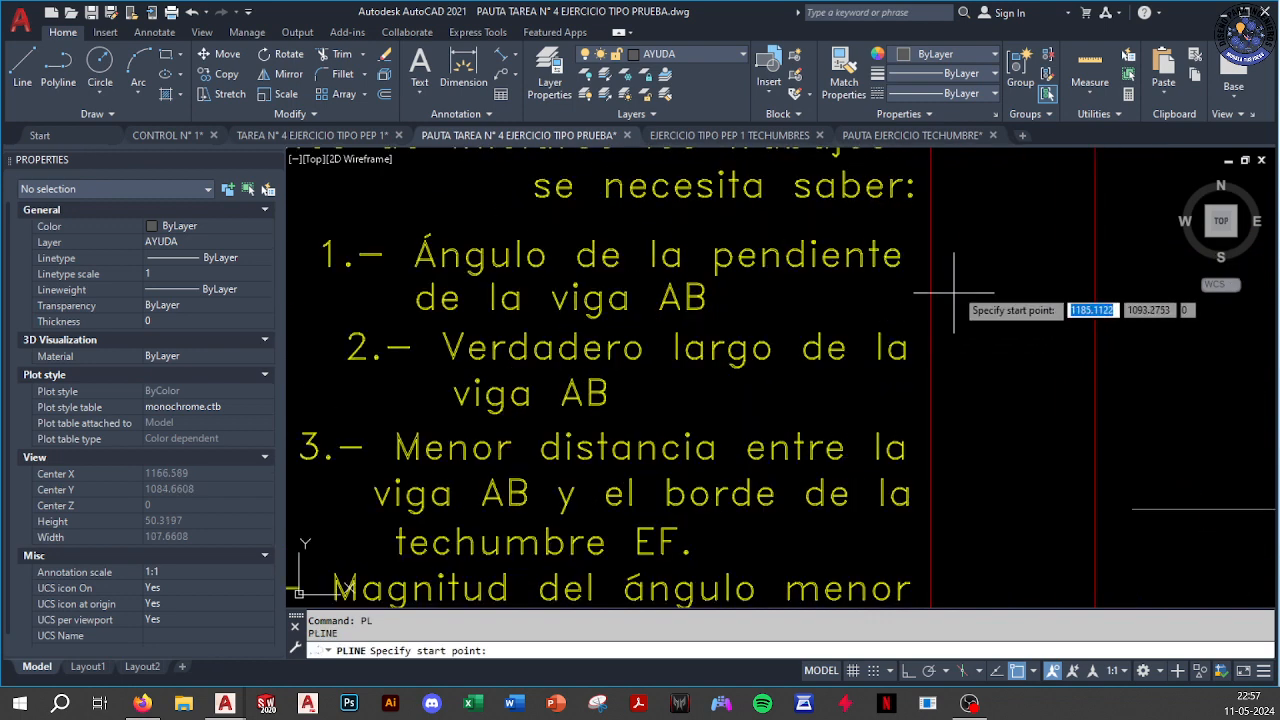
pyautogui.click(954, 278)
pyautogui.click(967, 291)
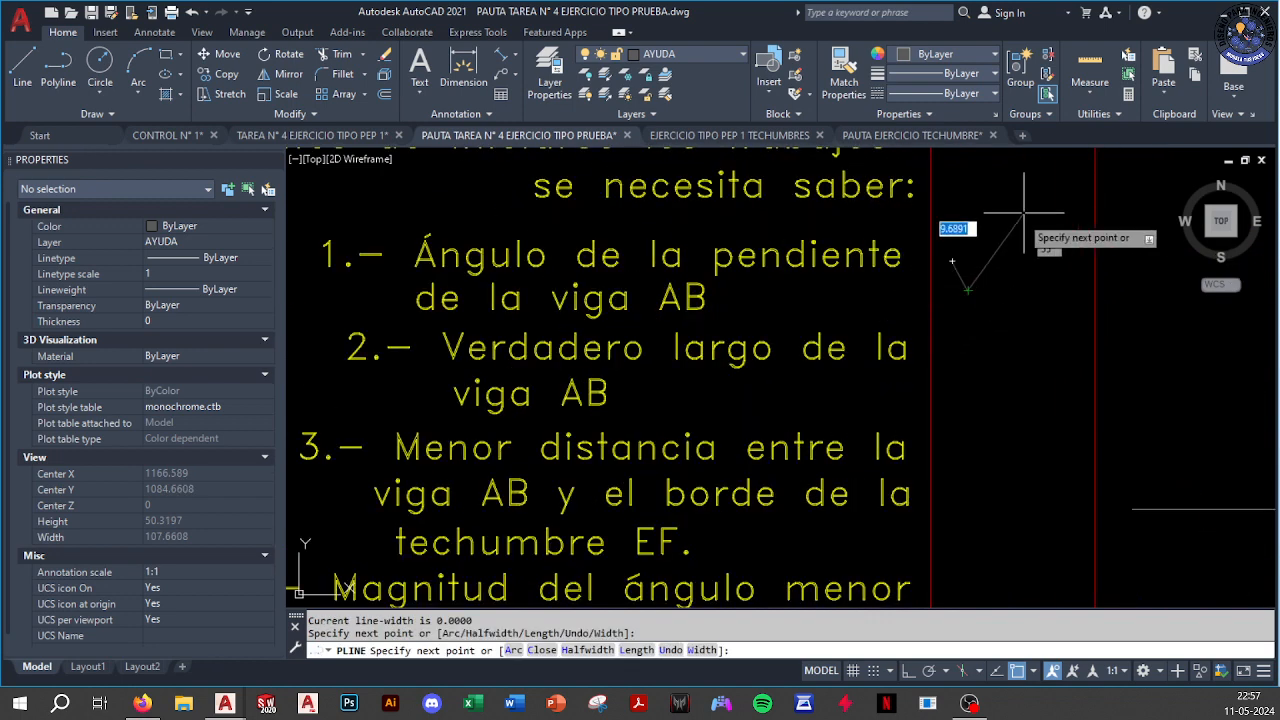
pyautogui.click(1037, 195)
pyautogui.press('Escape')
# Assign the check mark beside question 1 to the FIGURA layer
pyautogui.click(1024, 225)
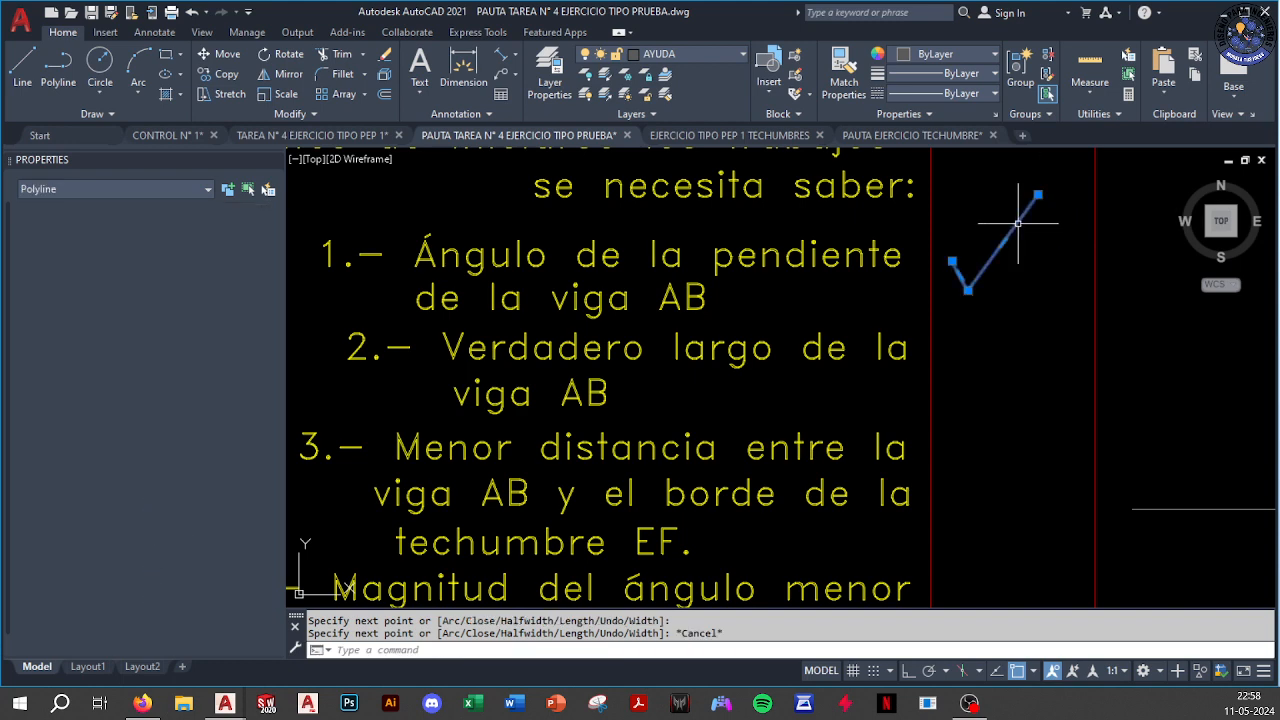
pyautogui.click(688, 55)
pyautogui.click(663, 280)
pyautogui.press('Escape')
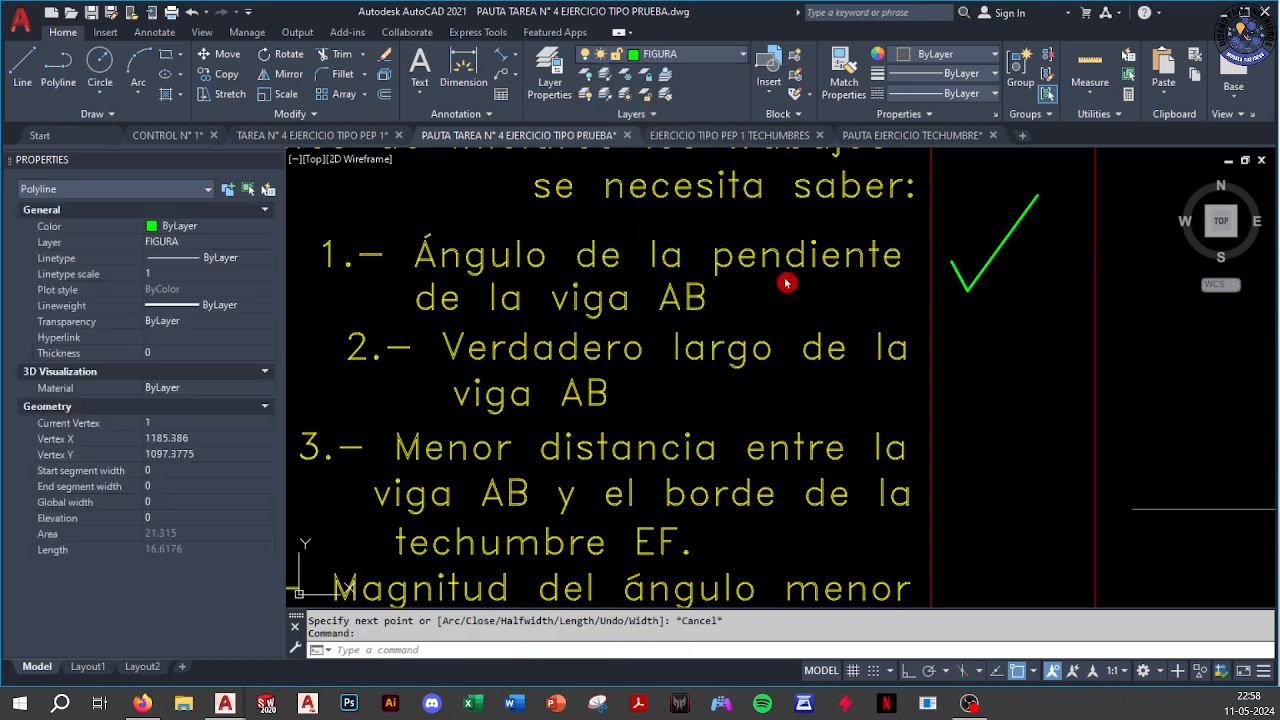
# Copy the green check mark and paste the duplicate beside question 2
pyautogui.click(984, 277)
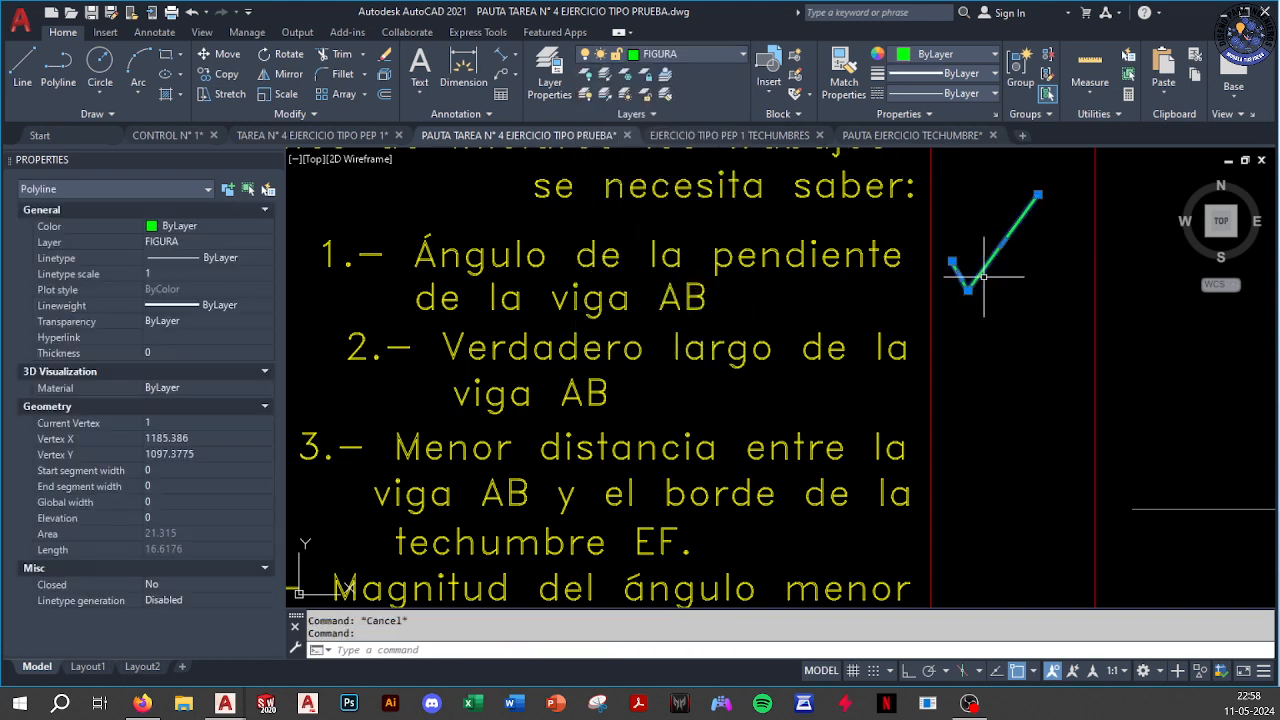
pyautogui.hotkey('ctrl', 'c')
pyautogui.moveTo(943, 400); pyautogui.dragTo(957, 372, button='middle')
pyautogui.hotkey('ctrl', 'v')
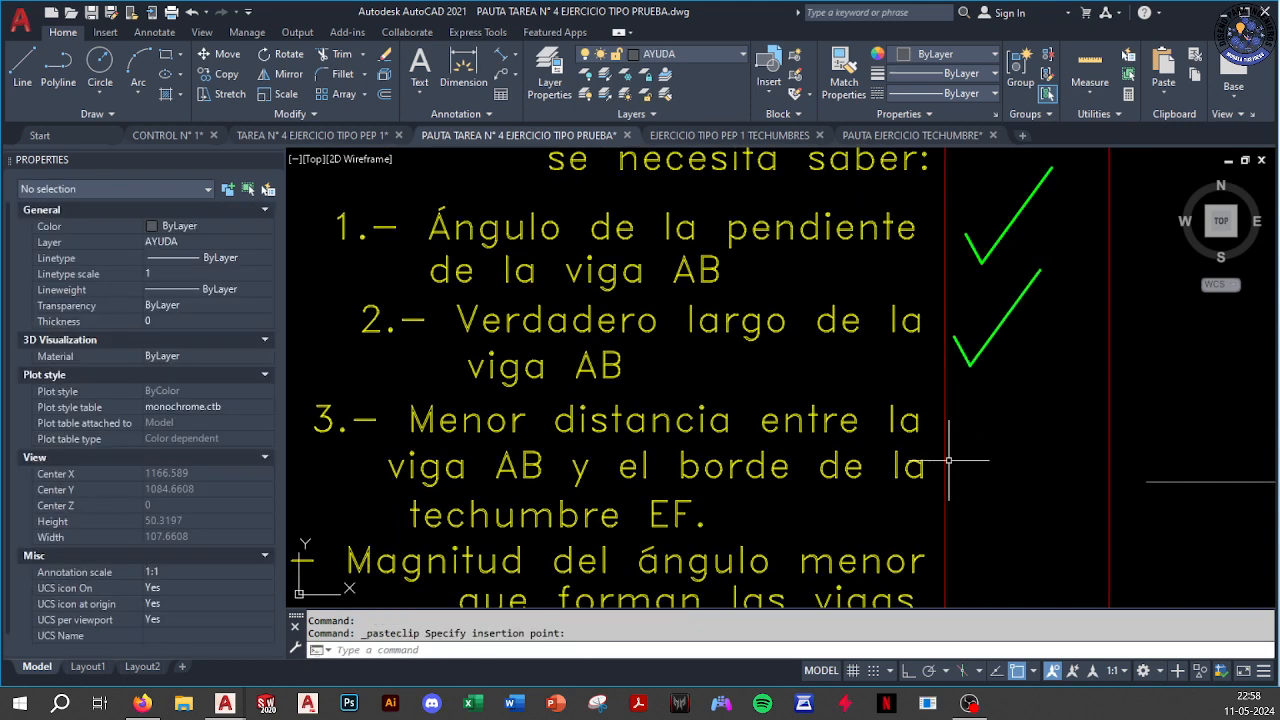
# Examine question 3 on the shortest distance between beam AB and roof edge EF, and its solved auxiliary views
pyautogui.moveTo(948, 460); pyautogui.dragTo(986, 423, button='middle')
pyautogui.scroll(-2, 548, 438)
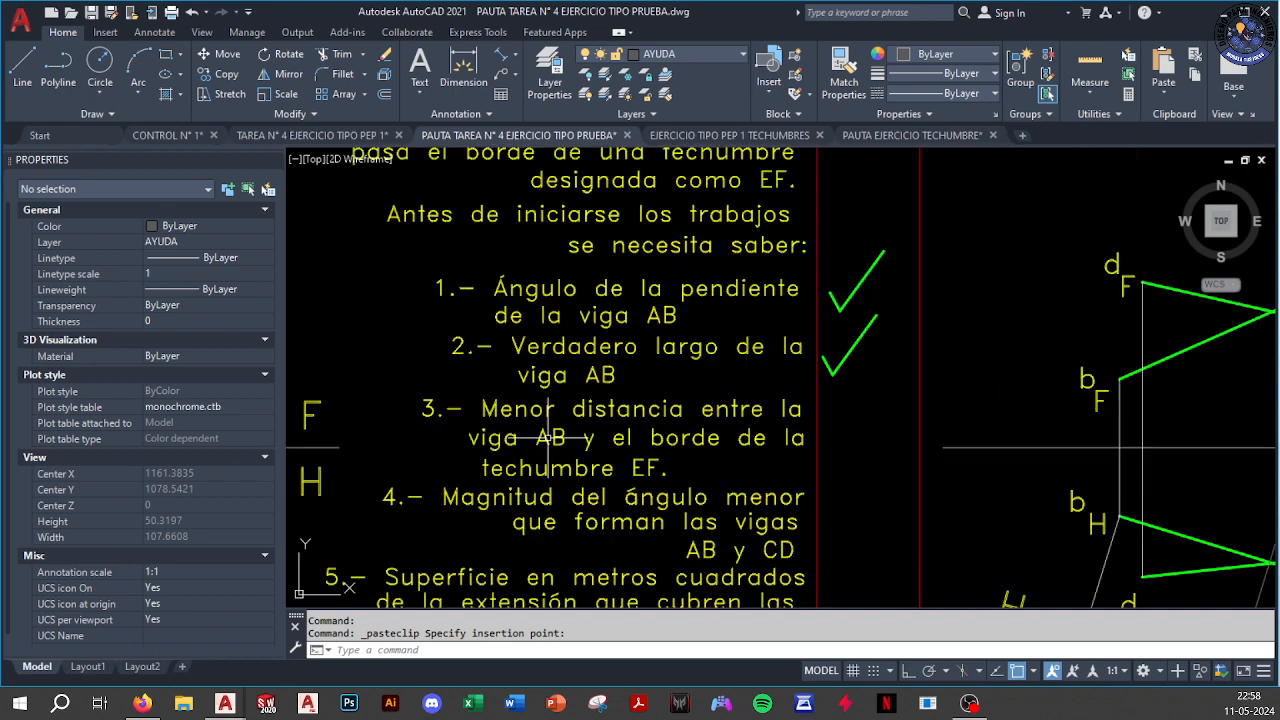
pyautogui.moveTo(548, 438); pyautogui.dragTo(628, 426, button='middle')
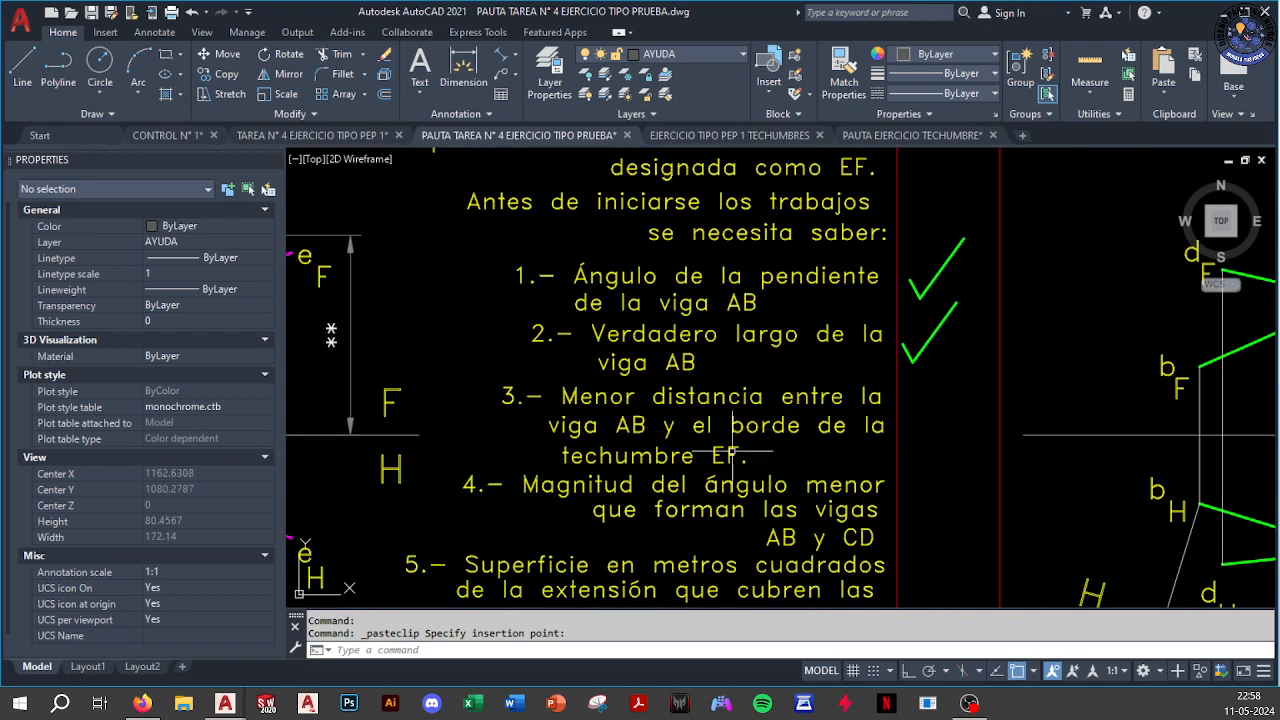
pyautogui.scroll(-4, 733, 450)
pyautogui.scroll(2, 676, 466)
pyautogui.moveTo(676, 466); pyautogui.dragTo(691, 366, button='middle')
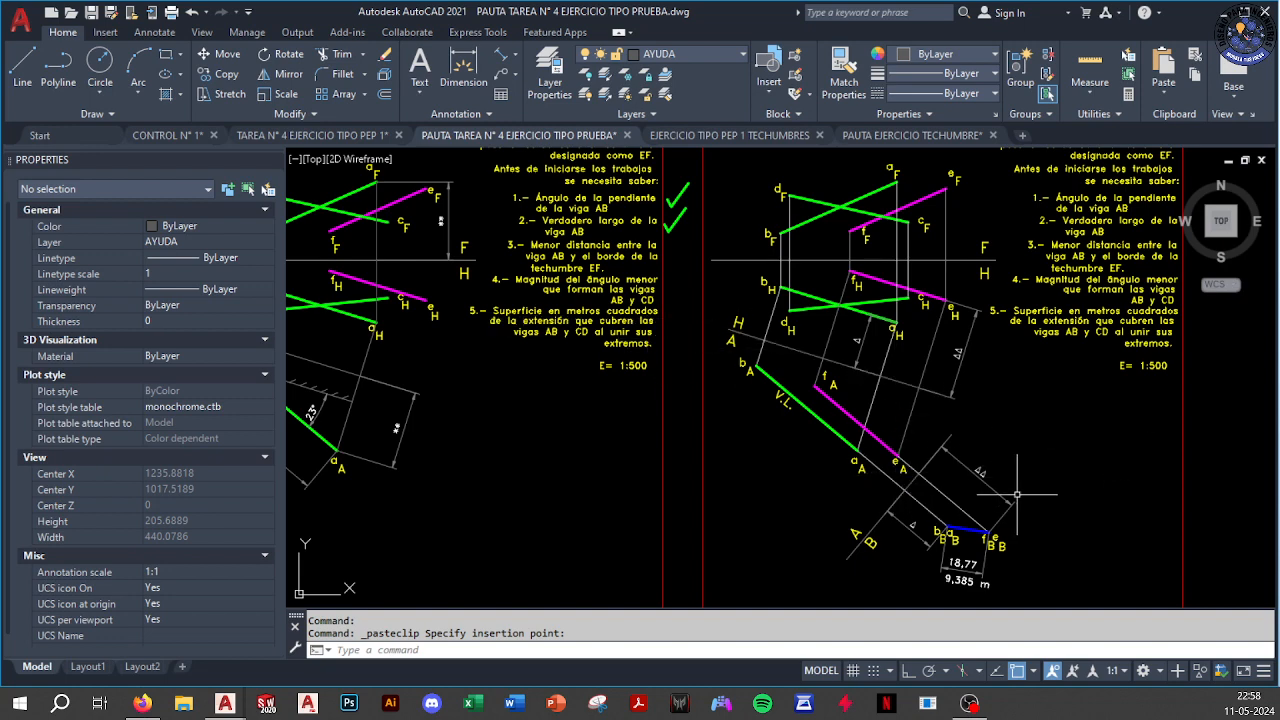
pyautogui.moveTo(997, 563); pyautogui.dragTo(961, 525, button='middle')
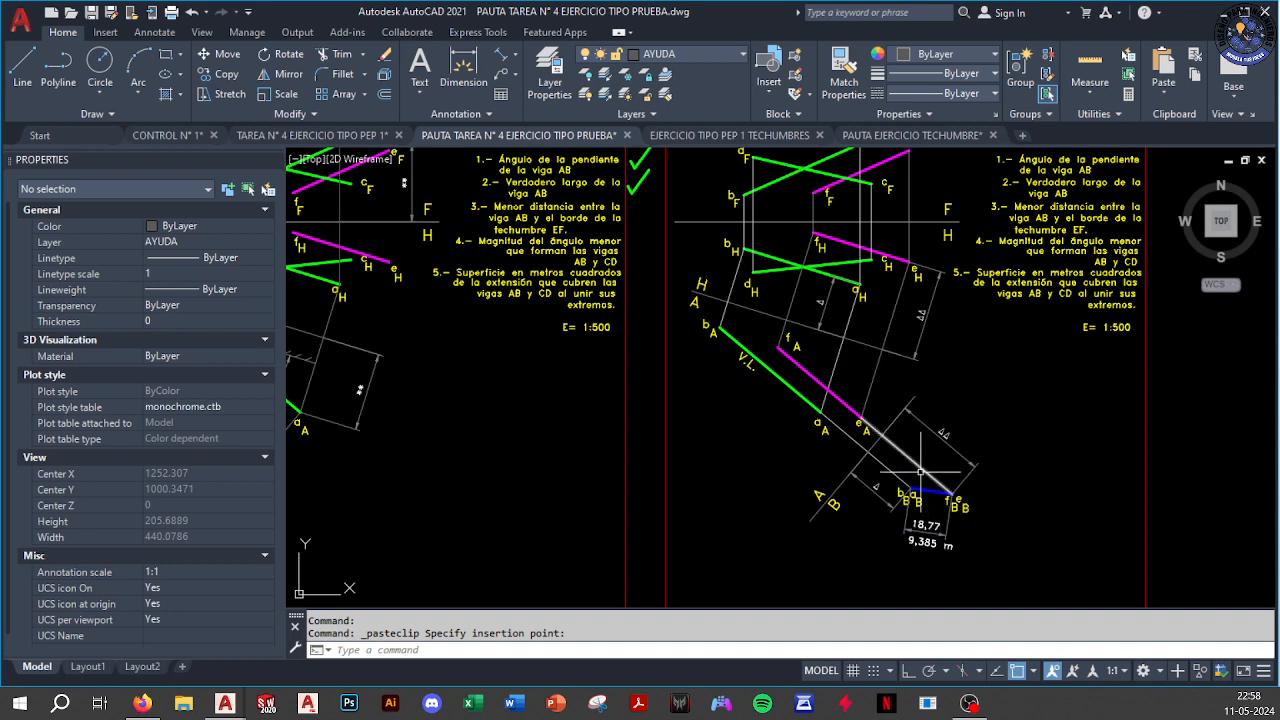
# Draw a projection polyline from point f in view F through f in view H, ending perpendicular to the H/A fold line
pyautogui.scroll(-5, 930, 500)
pyautogui.scroll(-6, 905, 450)
pyautogui.scroll(10, 901, 440)
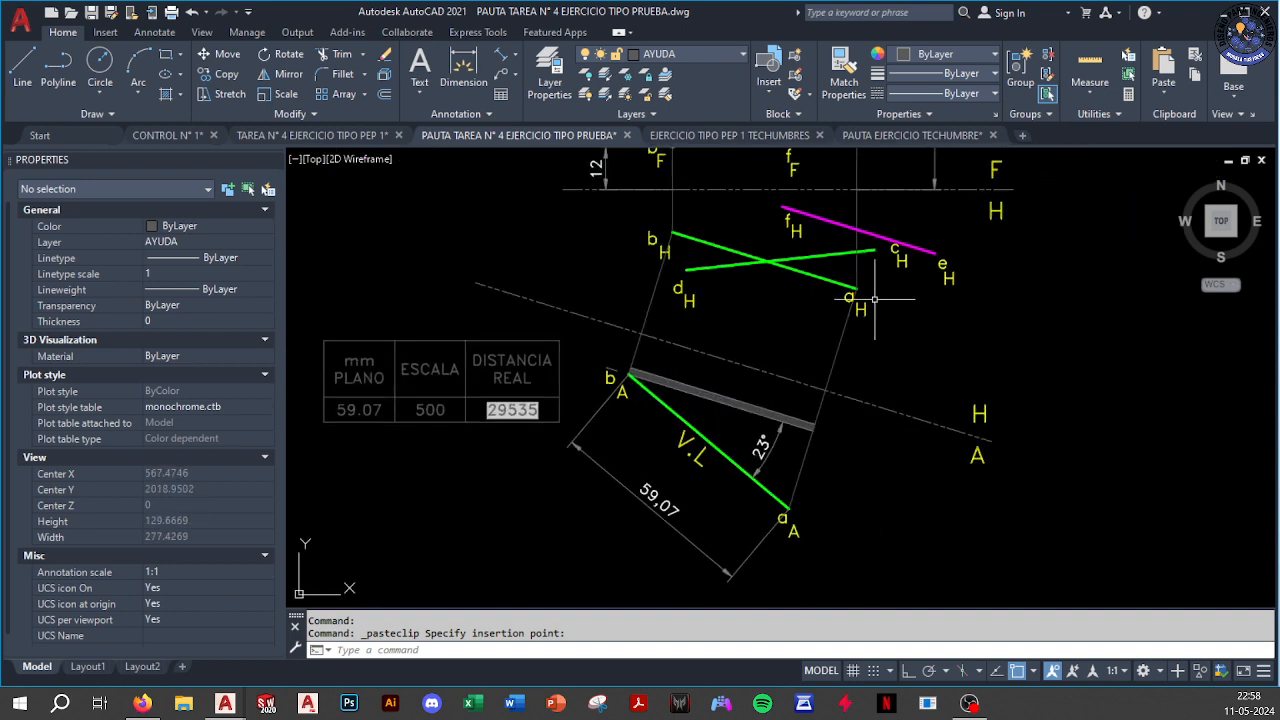
pyautogui.moveTo(875, 298); pyautogui.dragTo(829, 406, button='middle')
pyautogui.write('PL')
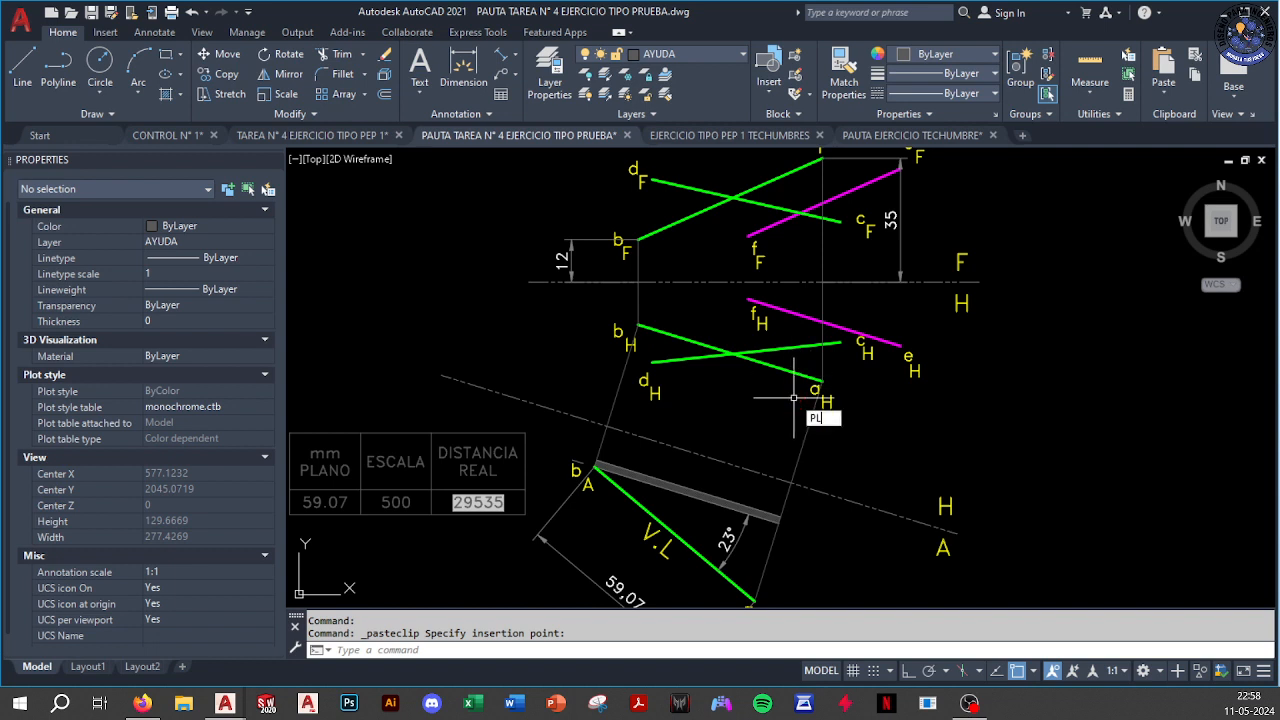
pyautogui.press('Escape')
pyautogui.press('Escape')
pyautogui.write('PL')
pyautogui.press('Return')
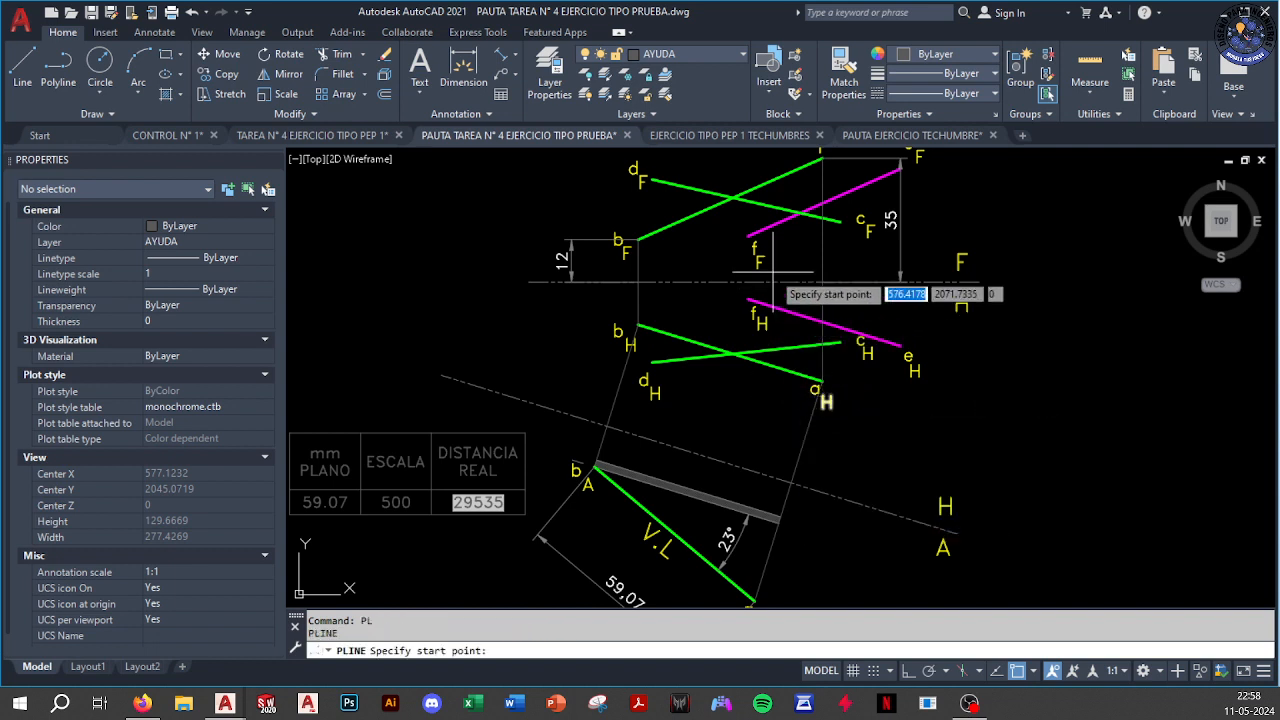
pyautogui.scroll(2, 745, 240)
pyautogui.click(740, 227)
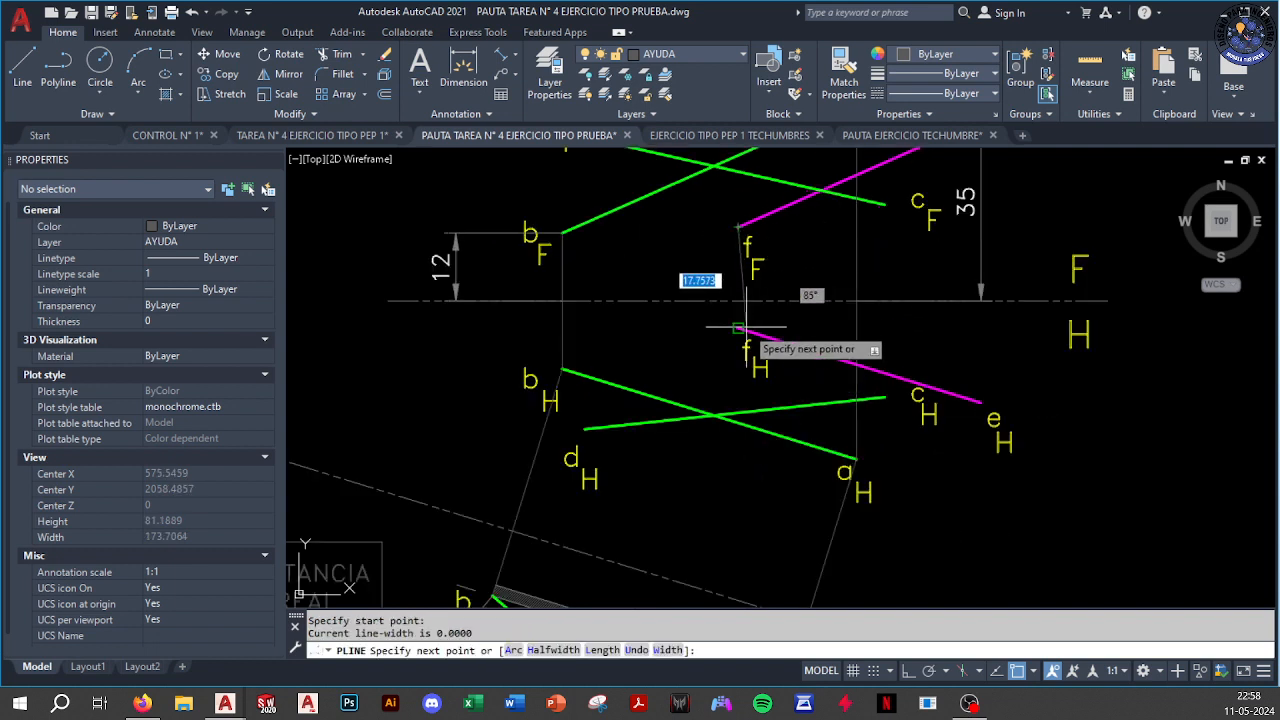
pyautogui.click(741, 327)
pyautogui.keyDown('shift'); pyautogui.rightClick(712, 512); pyautogui.keyUp('shift')
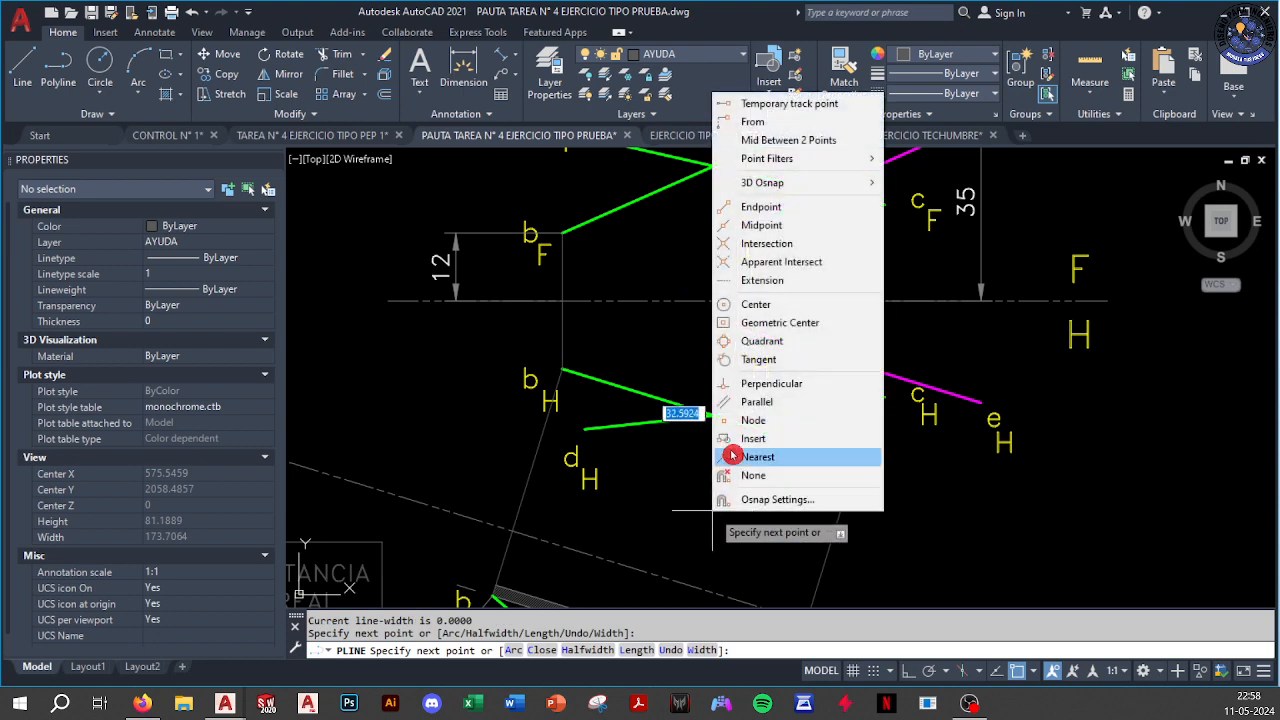
pyautogui.click(771, 383)
pyautogui.press('Escape')
pyautogui.scroll(-5, 680, 565)
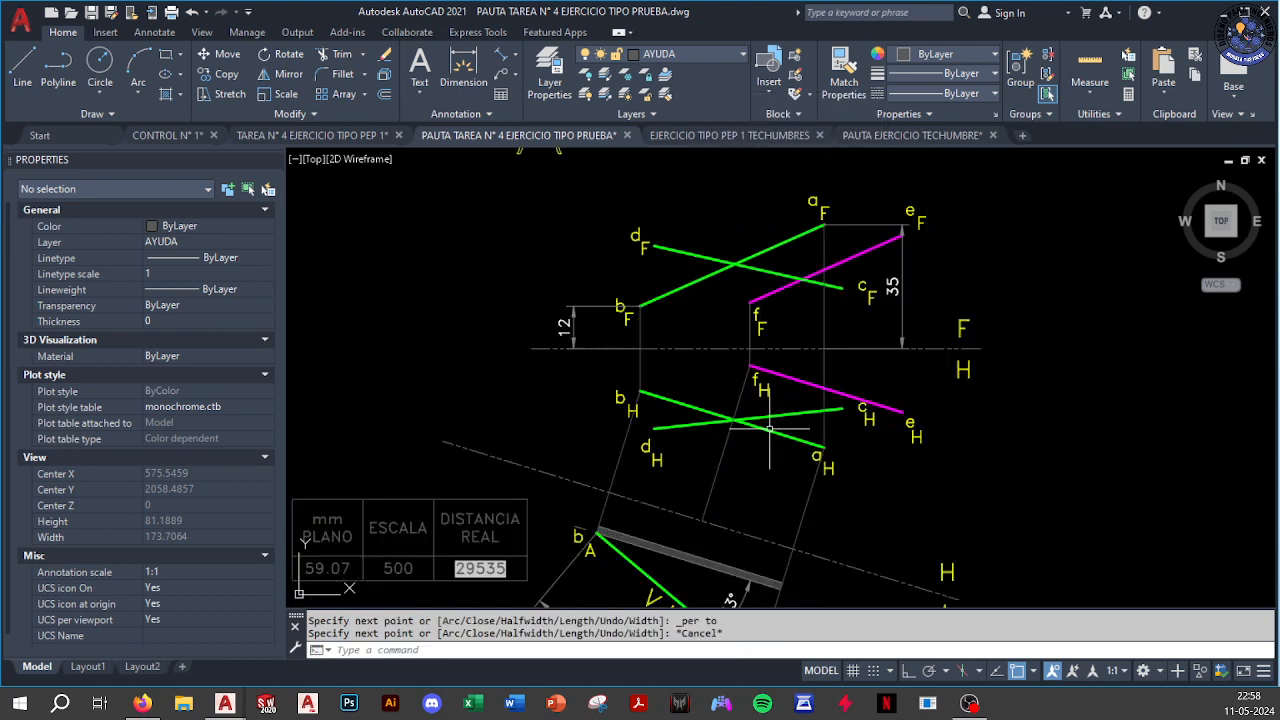
# Start a projection polyline for point e of roof edge EF in view F
pyautogui.scroll(3, 652, 450)
pyautogui.write('pl')
pyautogui.press('Return')
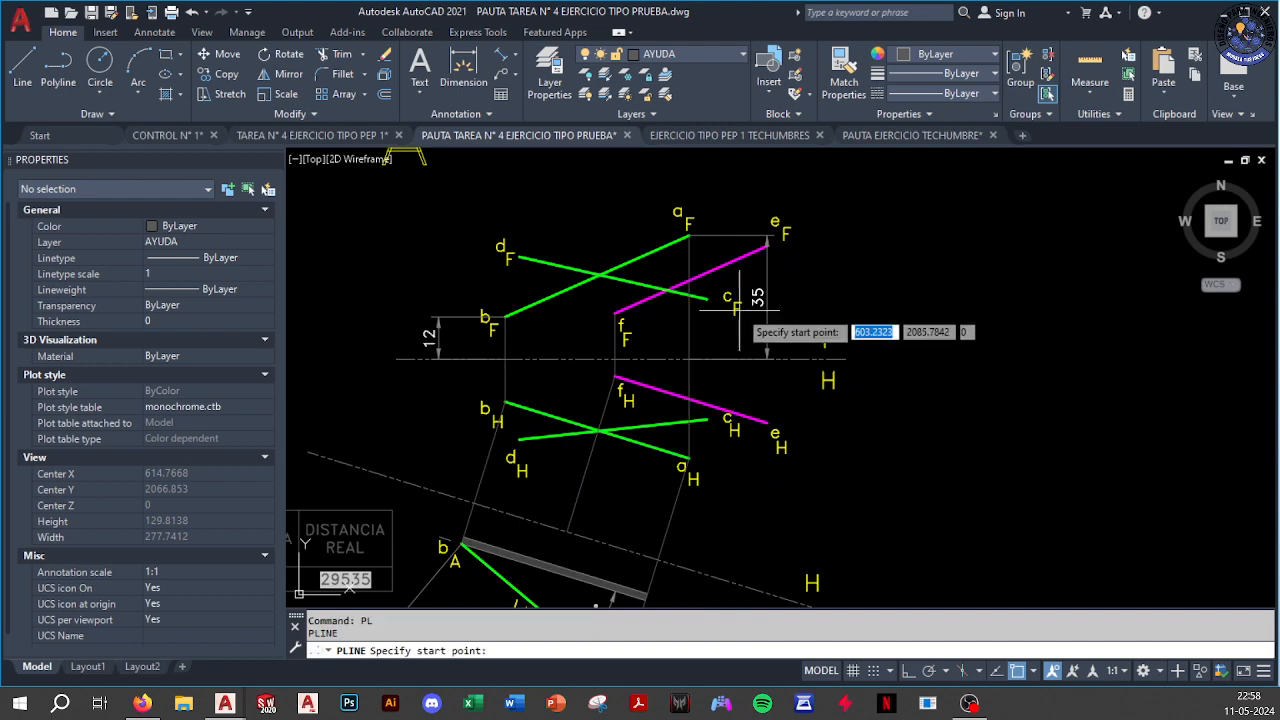
pyautogui.scroll(2, 750, 240)
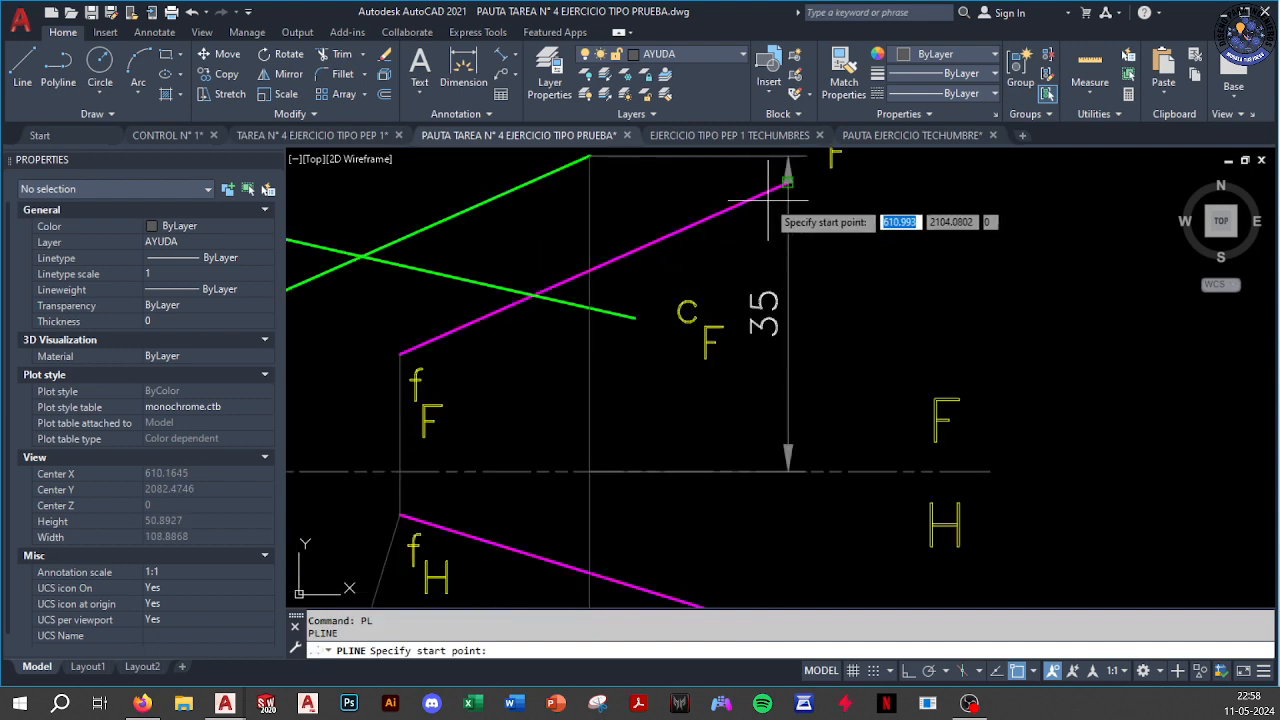
# Draw a vertical projection polyline from point eF in the front view to point eH in the horizontal view
pyautogui.click(786, 184)
pyautogui.scroll(-4, 769, 199)
pyautogui.keyDown('shift'); pyautogui.rightClick(810, 274); pyautogui.keyUp('shift')
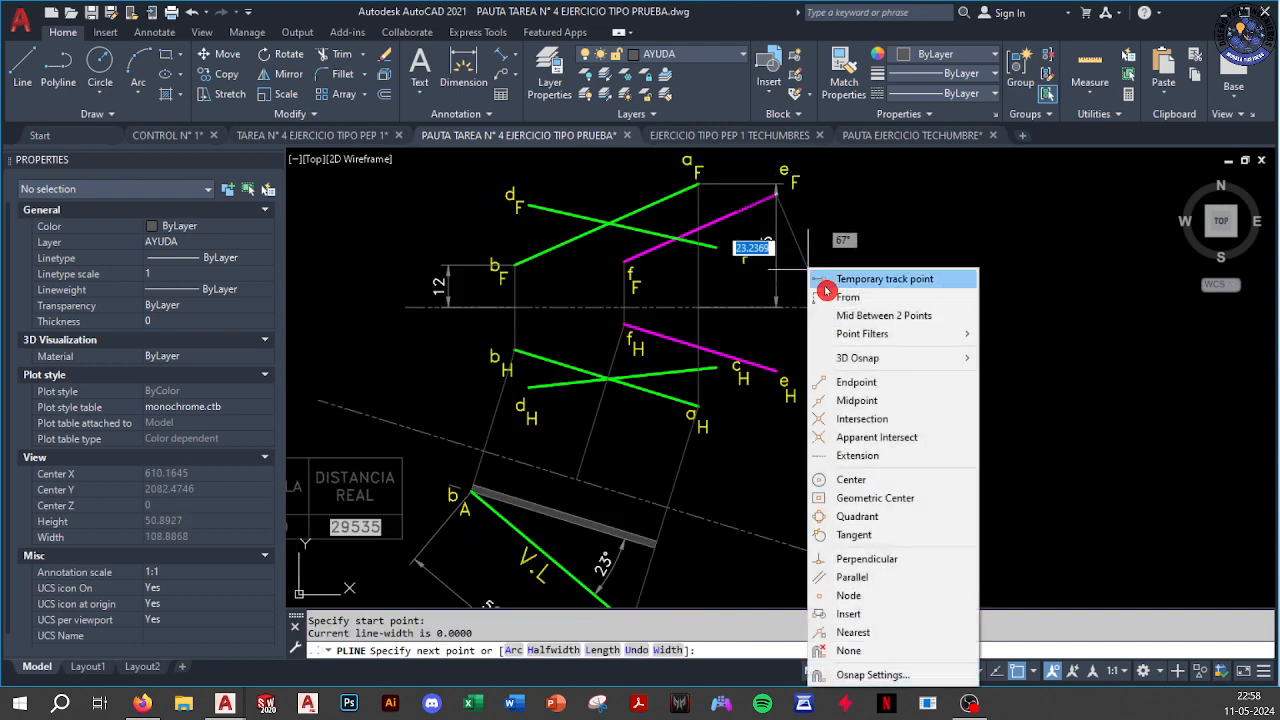
pyautogui.click(842, 390)
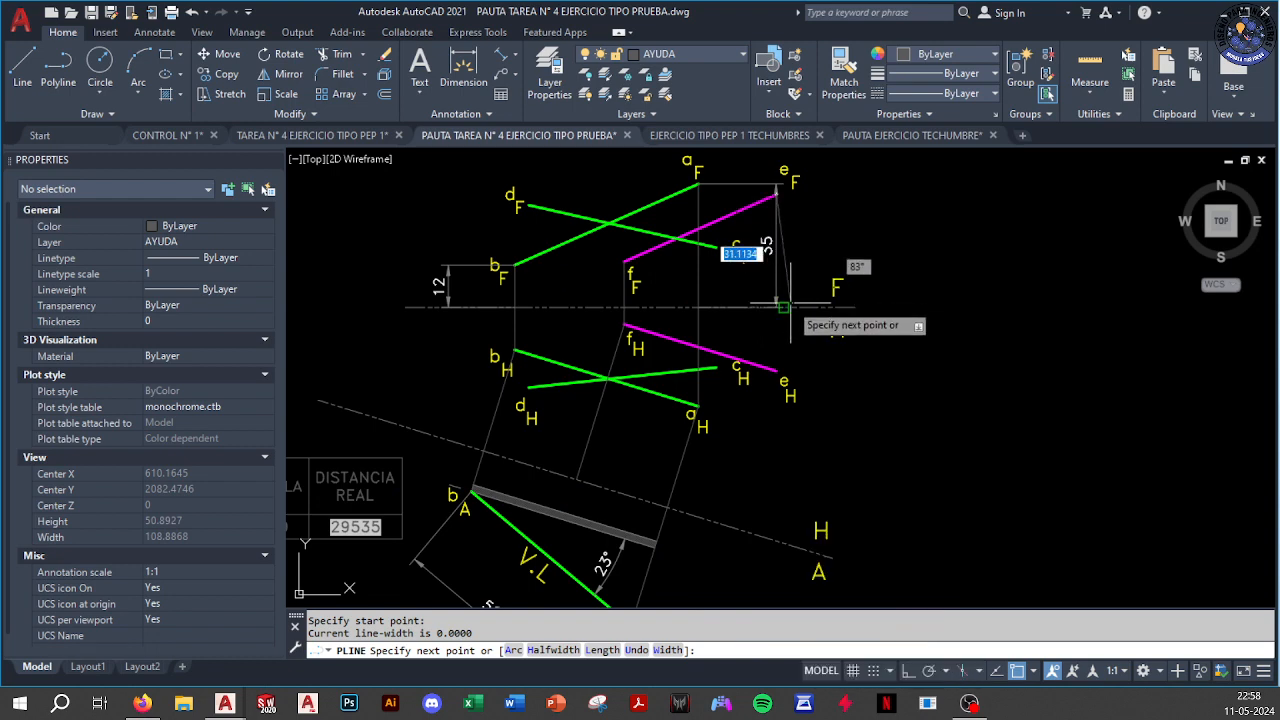
pyautogui.scroll(4, 784, 307)
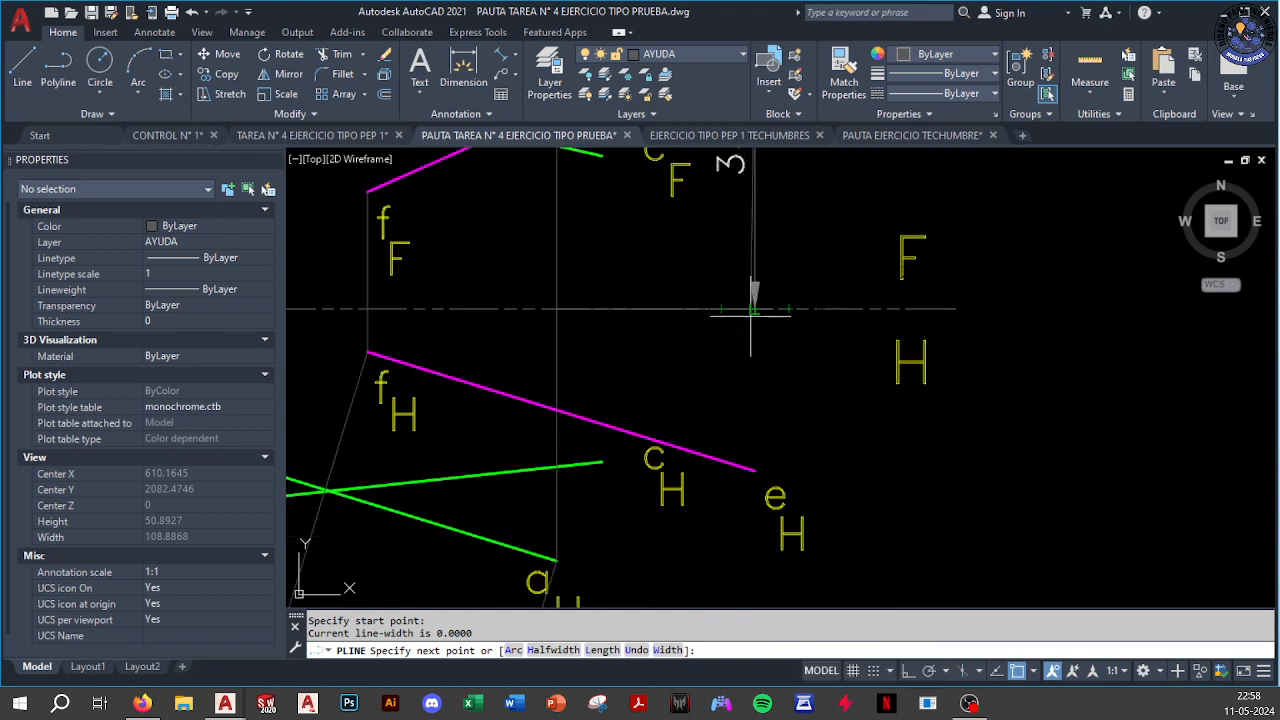
pyautogui.click(752, 310)
pyautogui.scroll(-3, 752, 310)
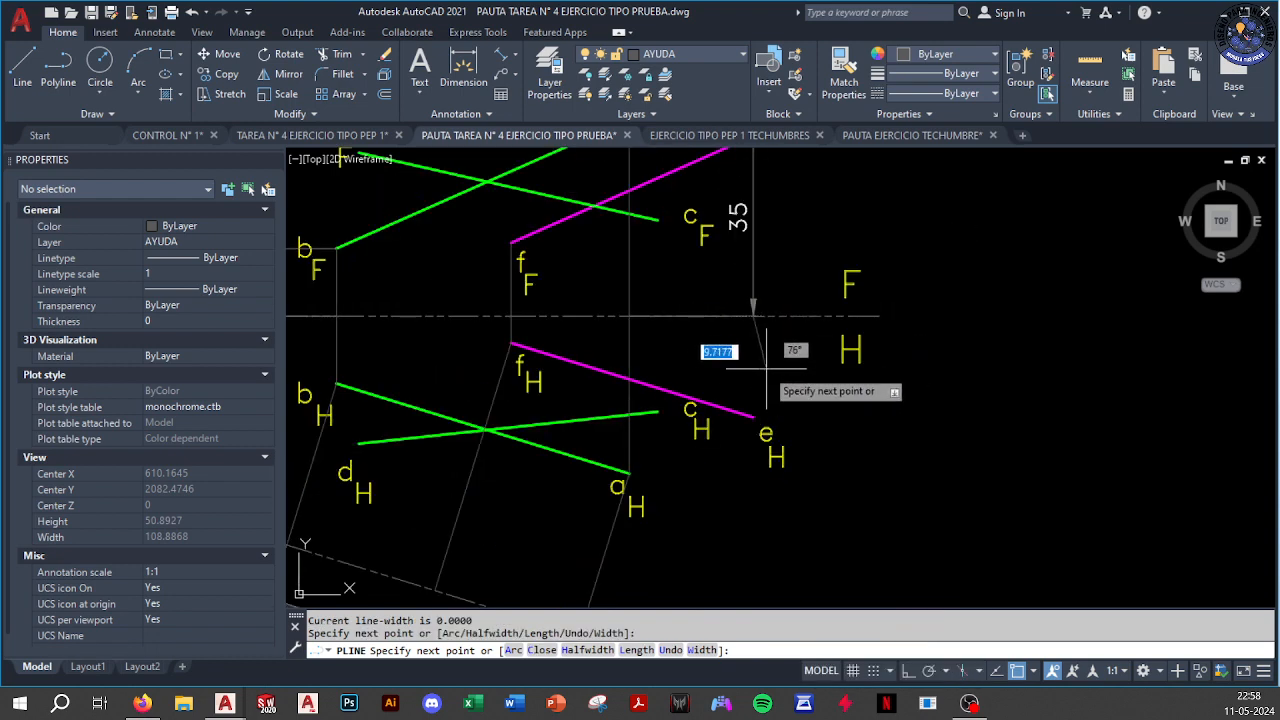
pyautogui.hotkey('ctrl', 'z')
pyautogui.scroll(2, 748, 337)
pyautogui.click(754, 468)
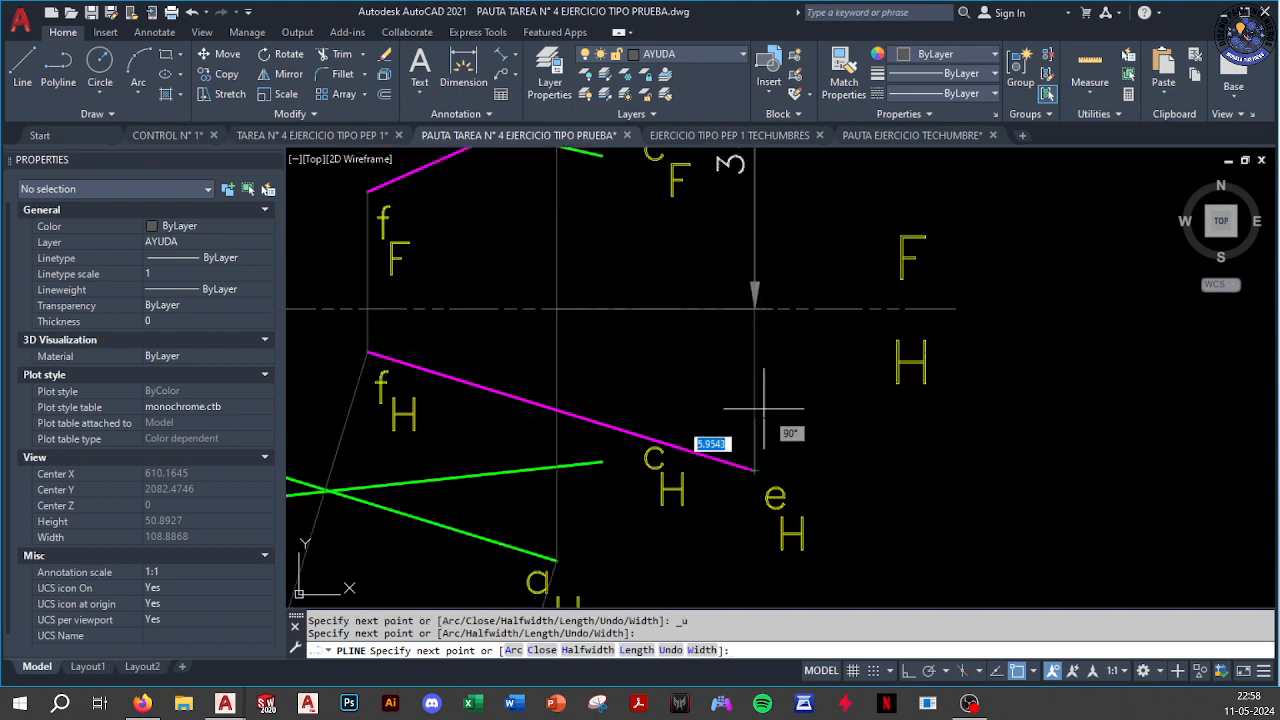
# Continue the projection polyline from eH perpendicular to the H/A fold line and end it there
pyautogui.scroll(-7, 773, 378)
pyautogui.scroll(7, 730, 350)
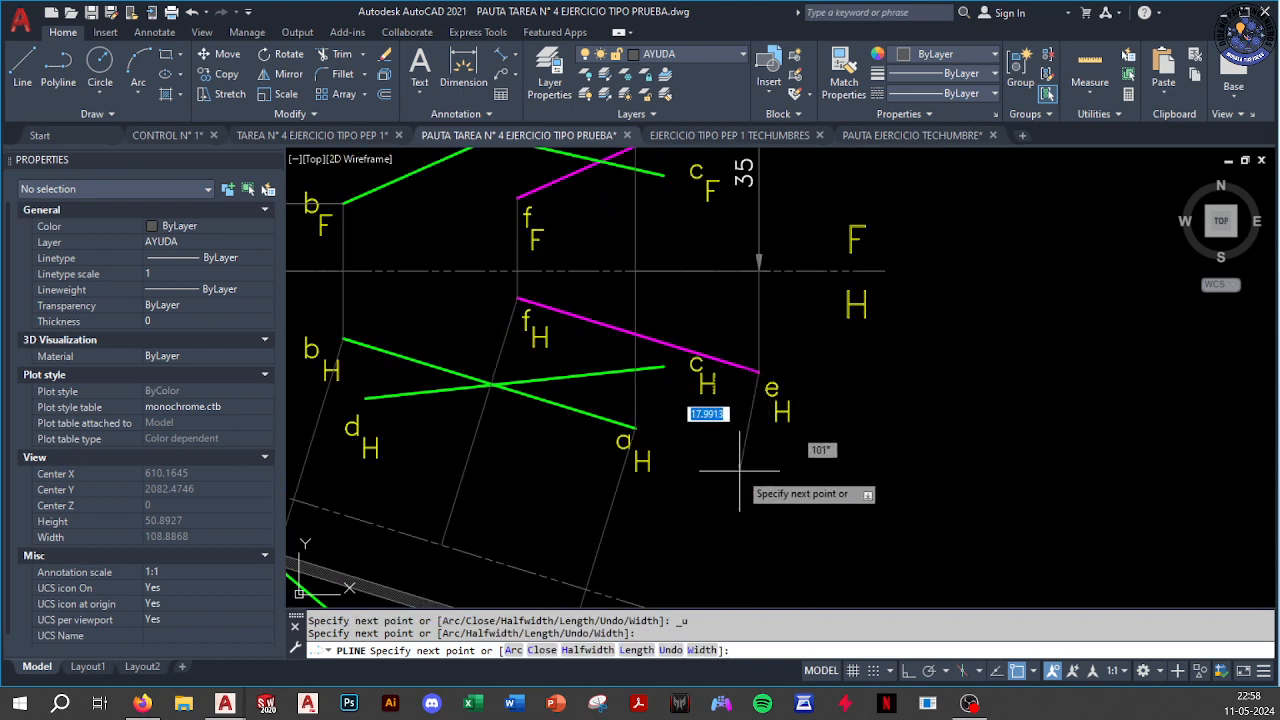
pyautogui.scroll(-3, 738, 455)
pyautogui.moveTo(750, 530); pyautogui.dragTo(735, 412, button='middle')
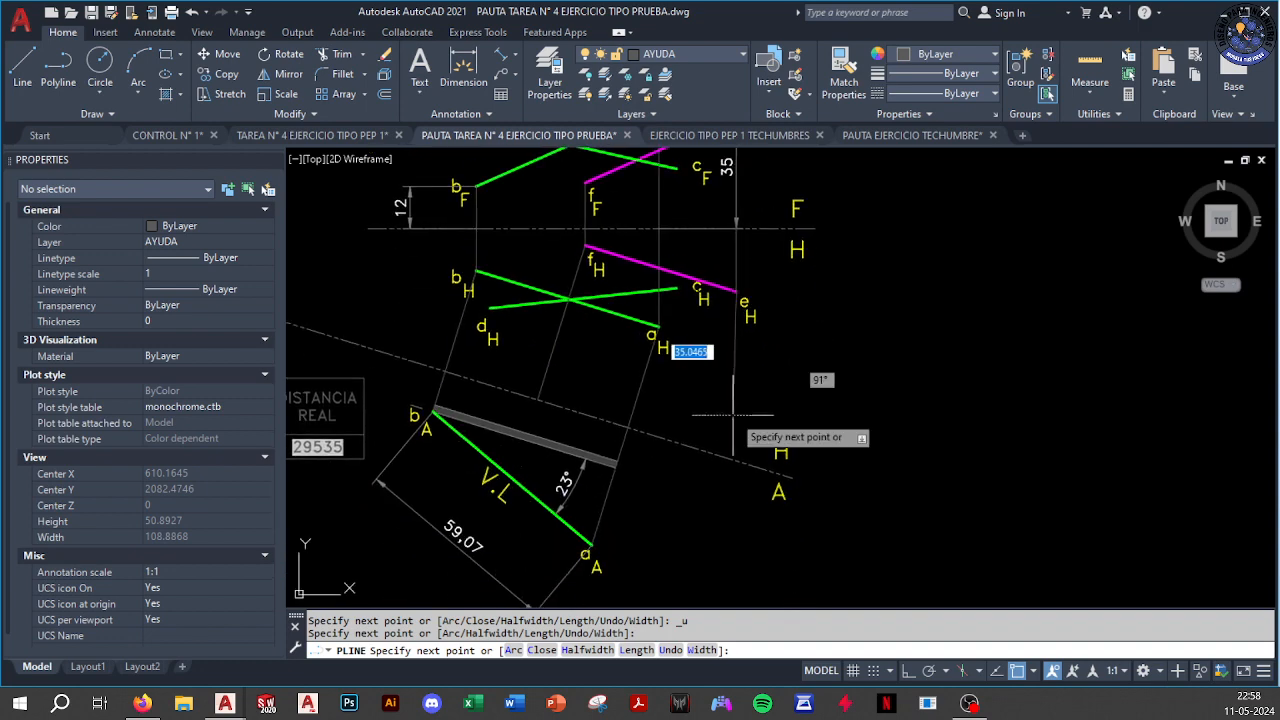
pyautogui.keyDown('shift'); pyautogui.rightClick(731, 411); pyautogui.keyUp('shift')
pyautogui.click(768, 559)
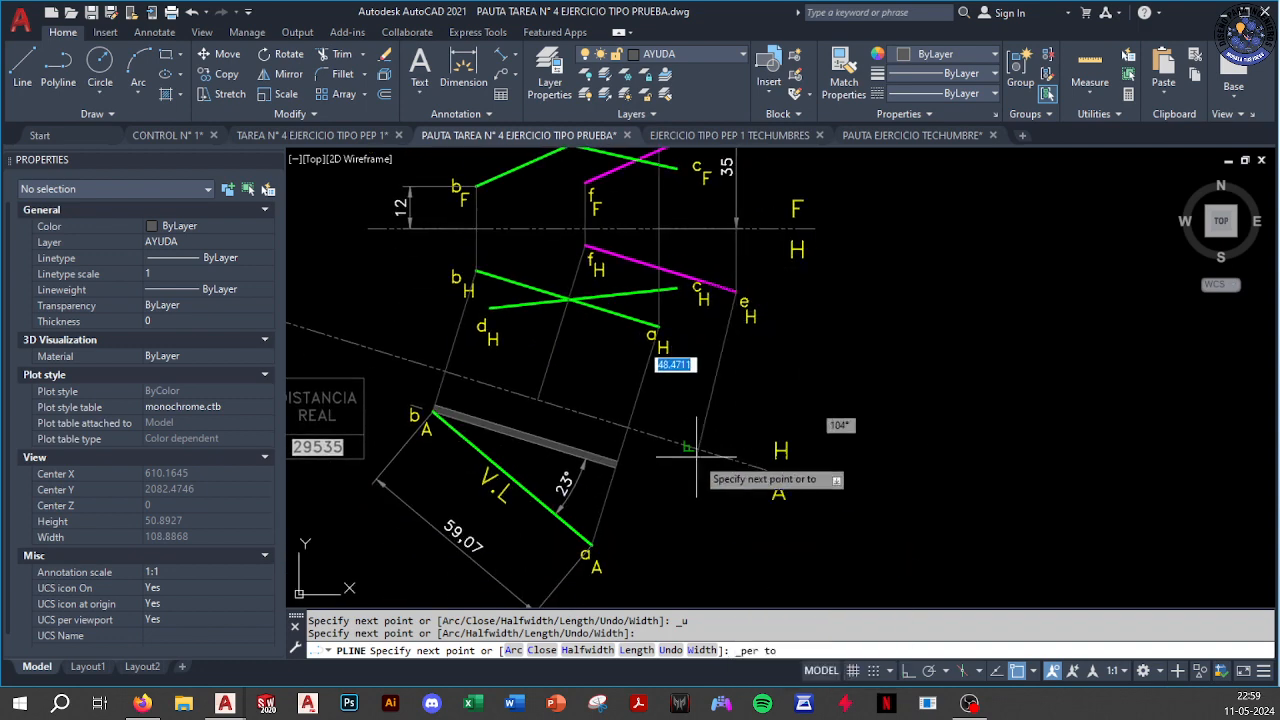
pyautogui.press('Escape')
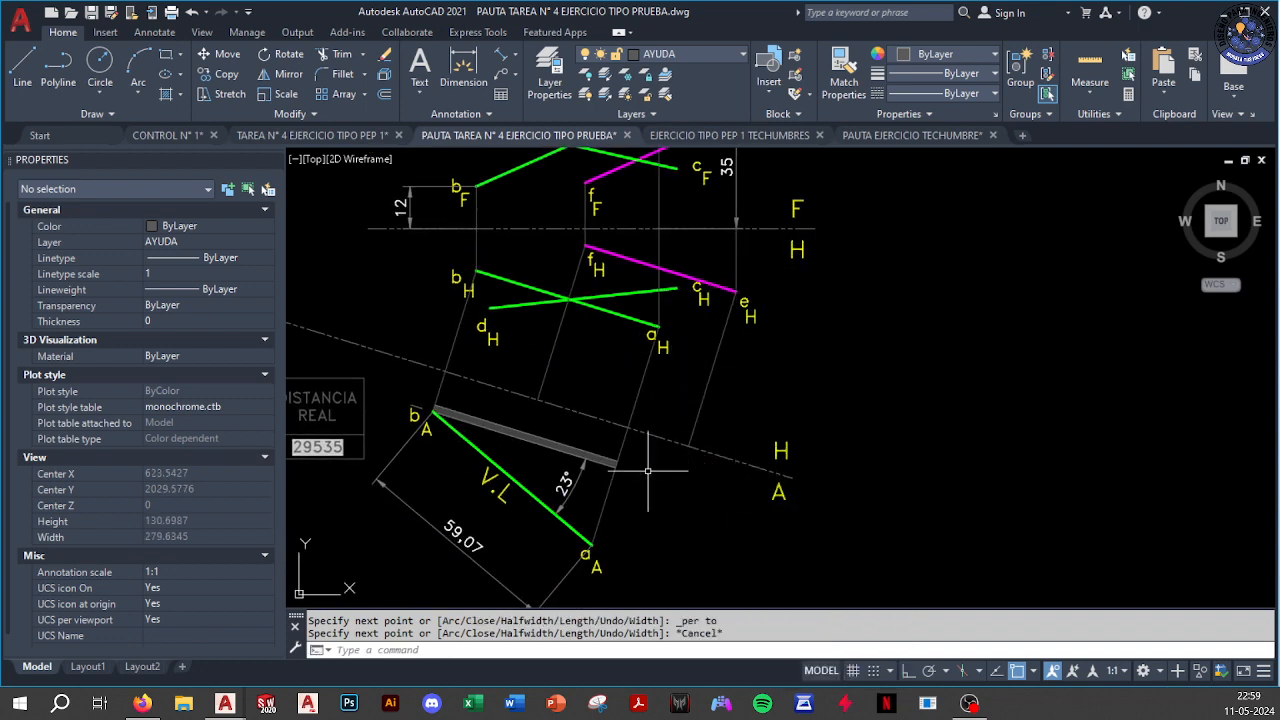
# Copy the entire drawing, including the statement text and table, horizontally to the right of the original with Ortho on
pyautogui.moveTo(624, 465); pyautogui.dragTo(704, 458, button='middle')
pyautogui.scroll(-8, 704, 458)
pyautogui.scroll(4, 750, 430)
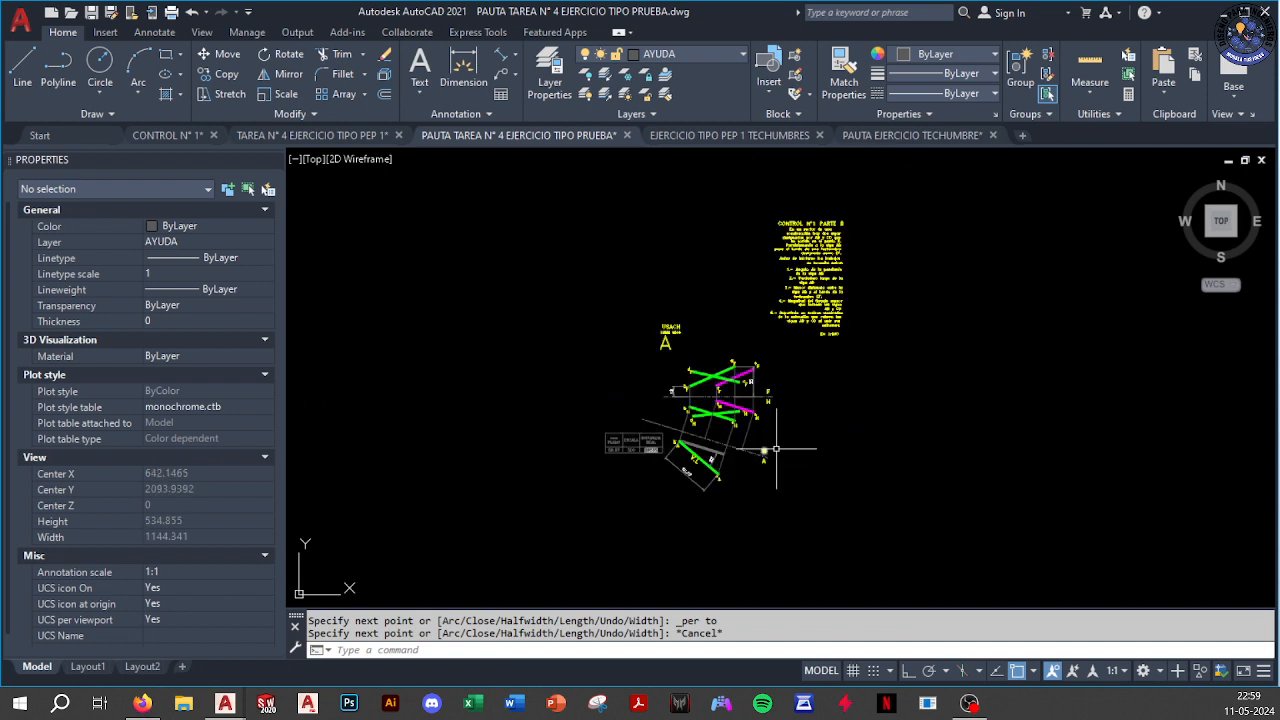
pyautogui.click(861, 179)
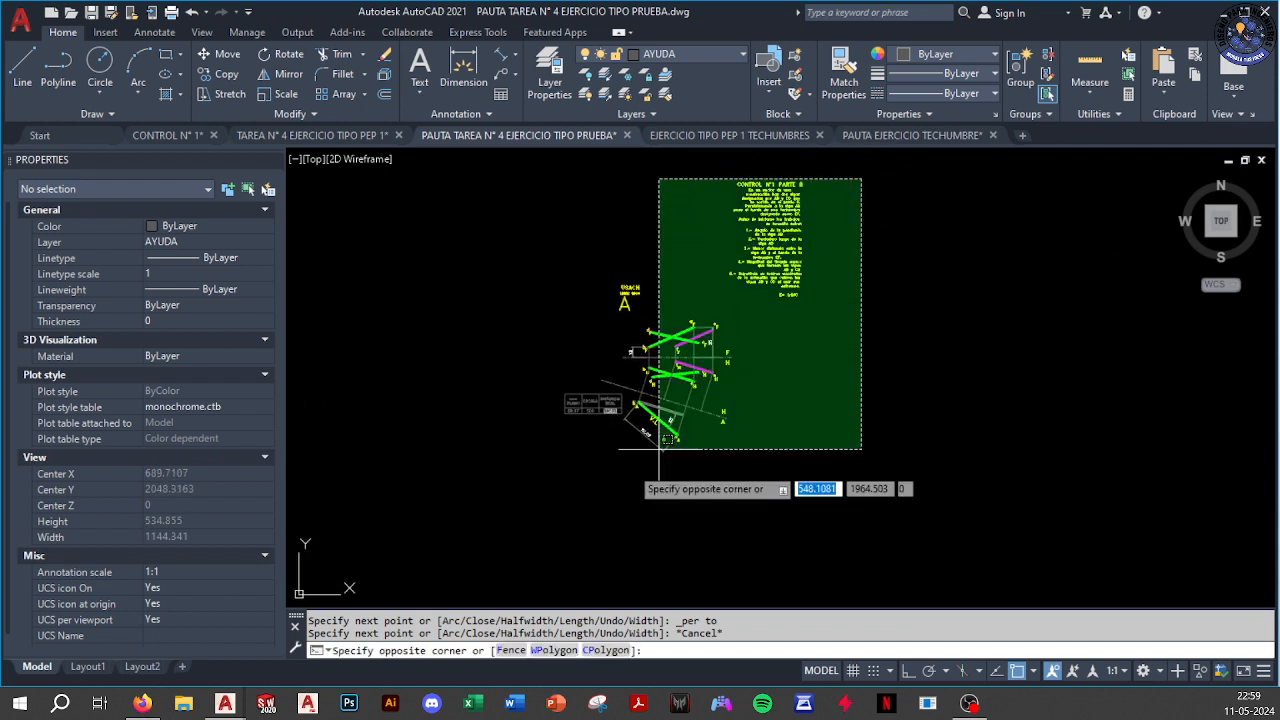
pyautogui.click(534, 505)
pyautogui.write('o')
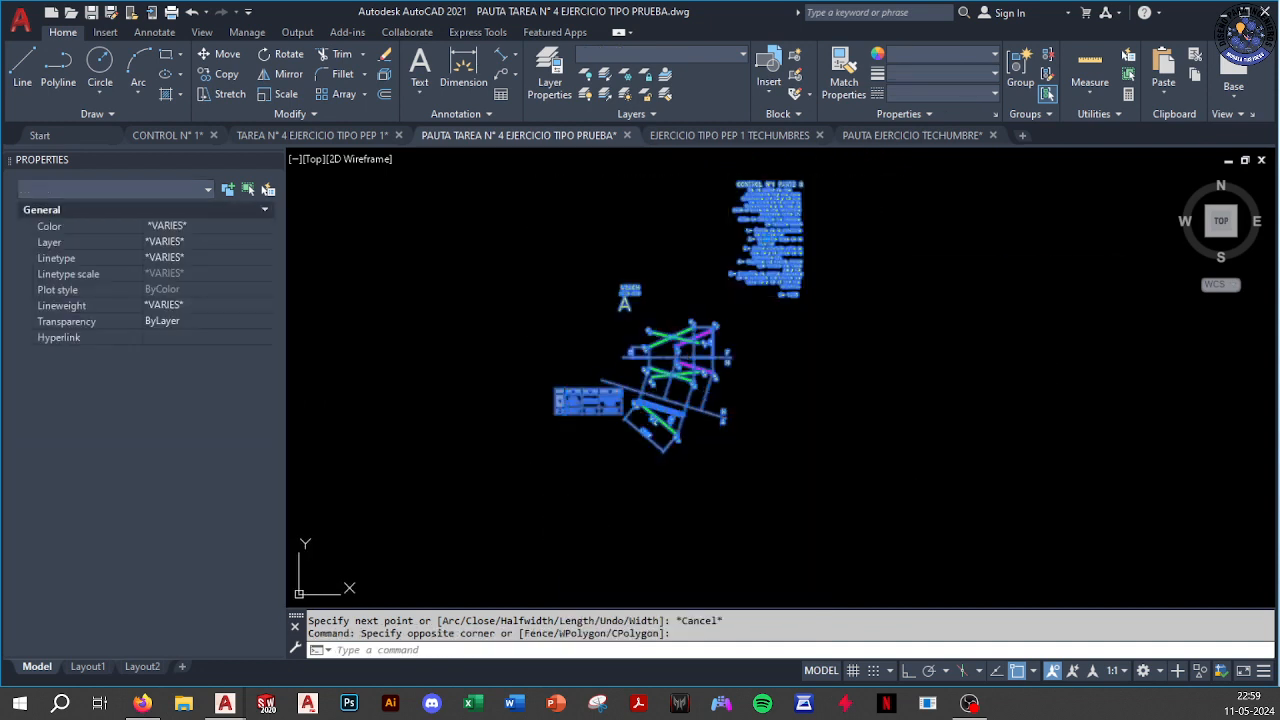
pyautogui.press('Return')
pyautogui.click(737, 498)
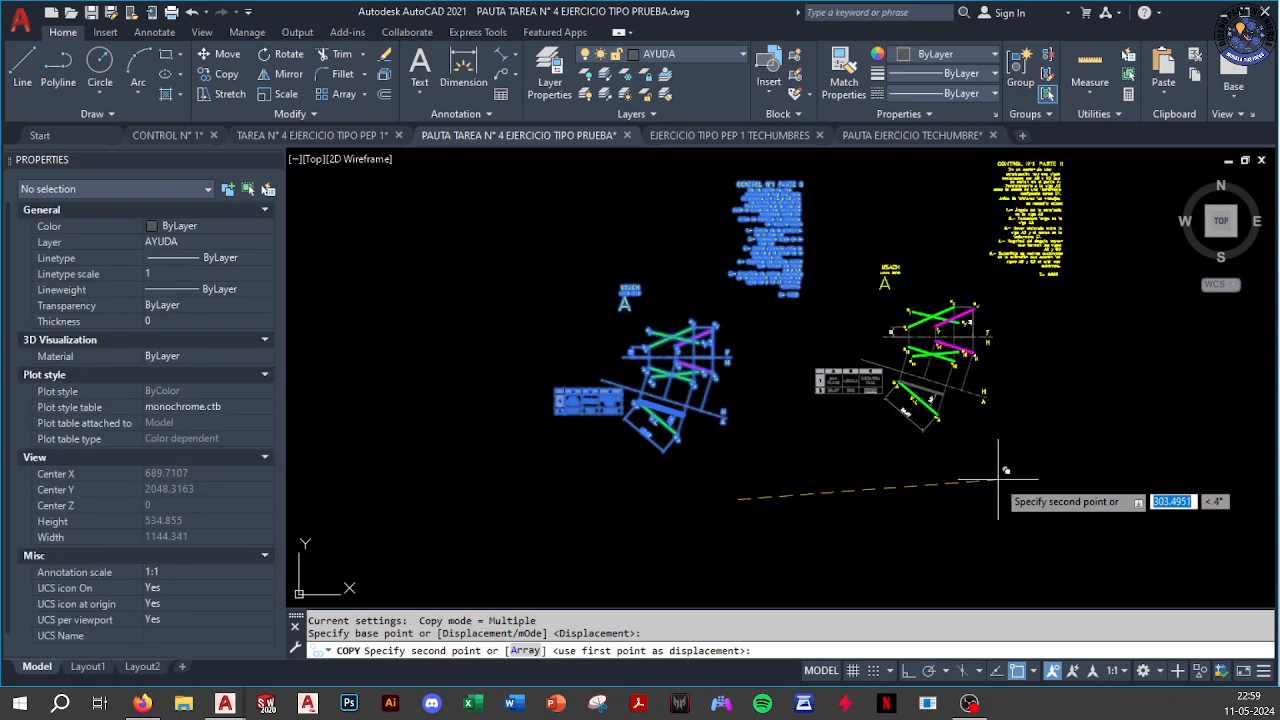
pyautogui.press('F8')
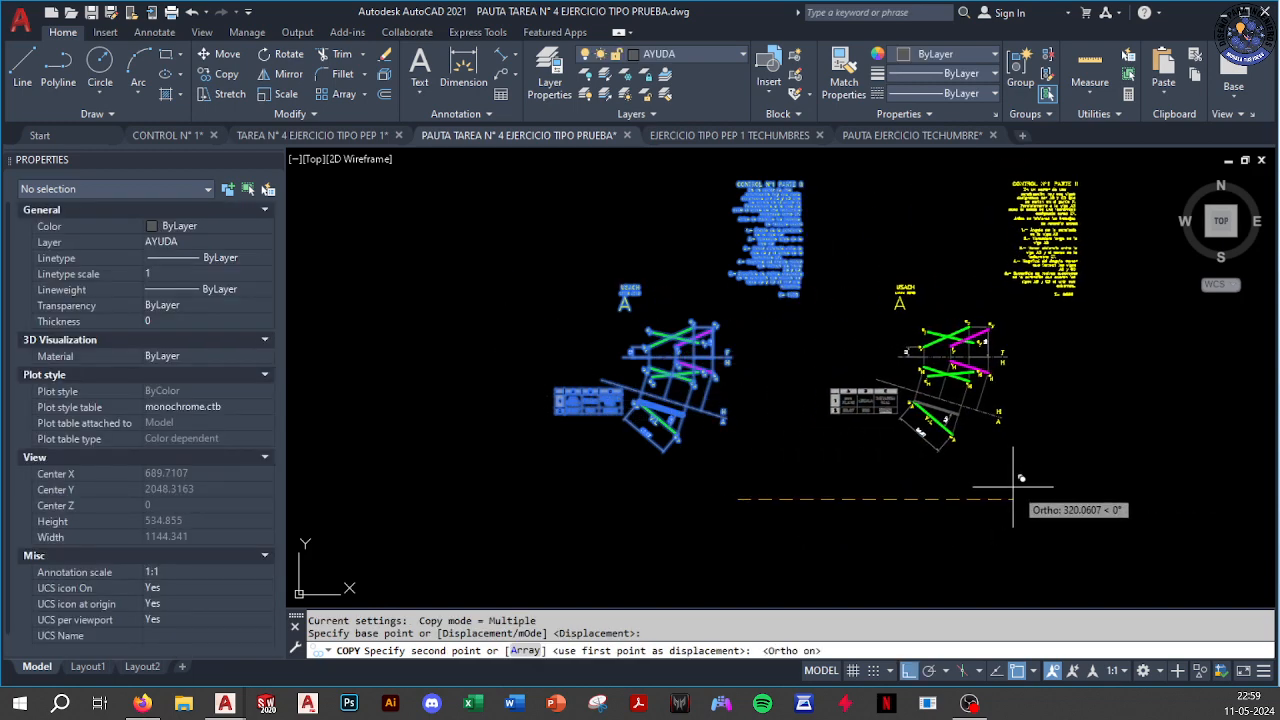
pyautogui.click(1000, 498)
pyautogui.press('Escape')
# Erase the real-distance scale table from the copied drawing
pyautogui.scroll(2, 959, 450)
pyautogui.moveTo(959, 450); pyautogui.dragTo(907, 442, button='middle')
pyautogui.click(708, 264)
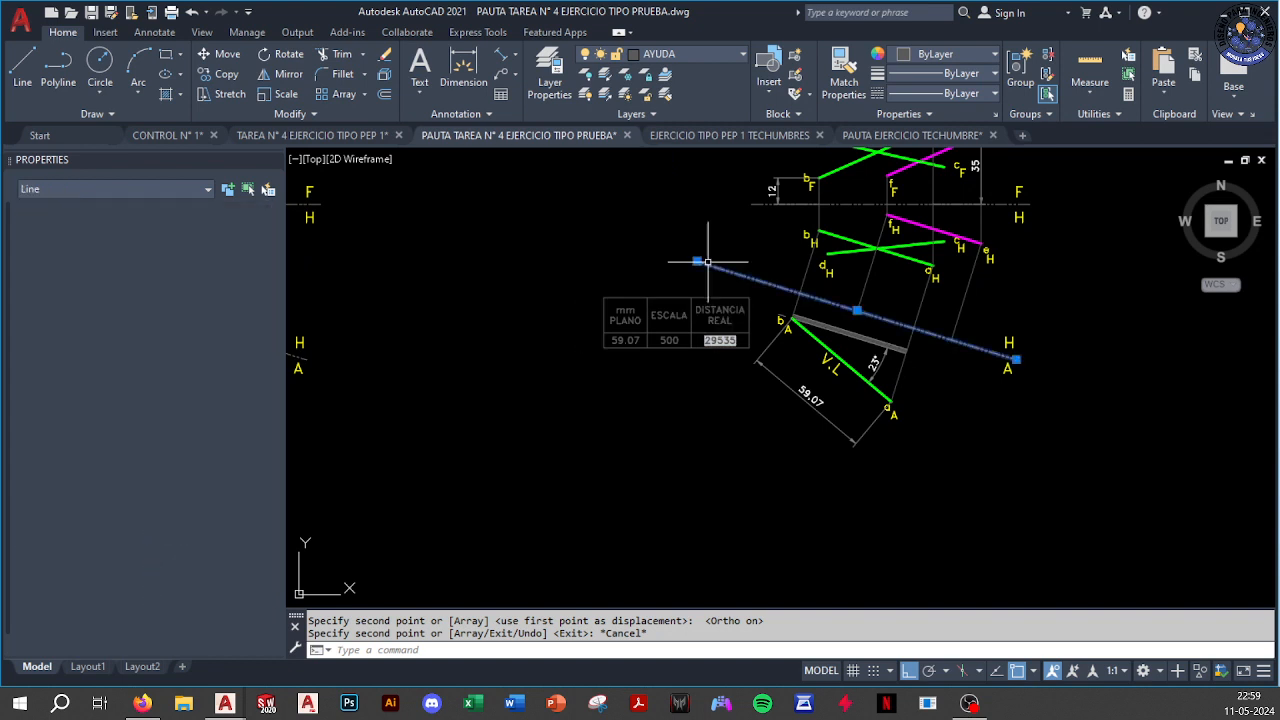
pyautogui.press('Escape')
pyautogui.click(757, 286)
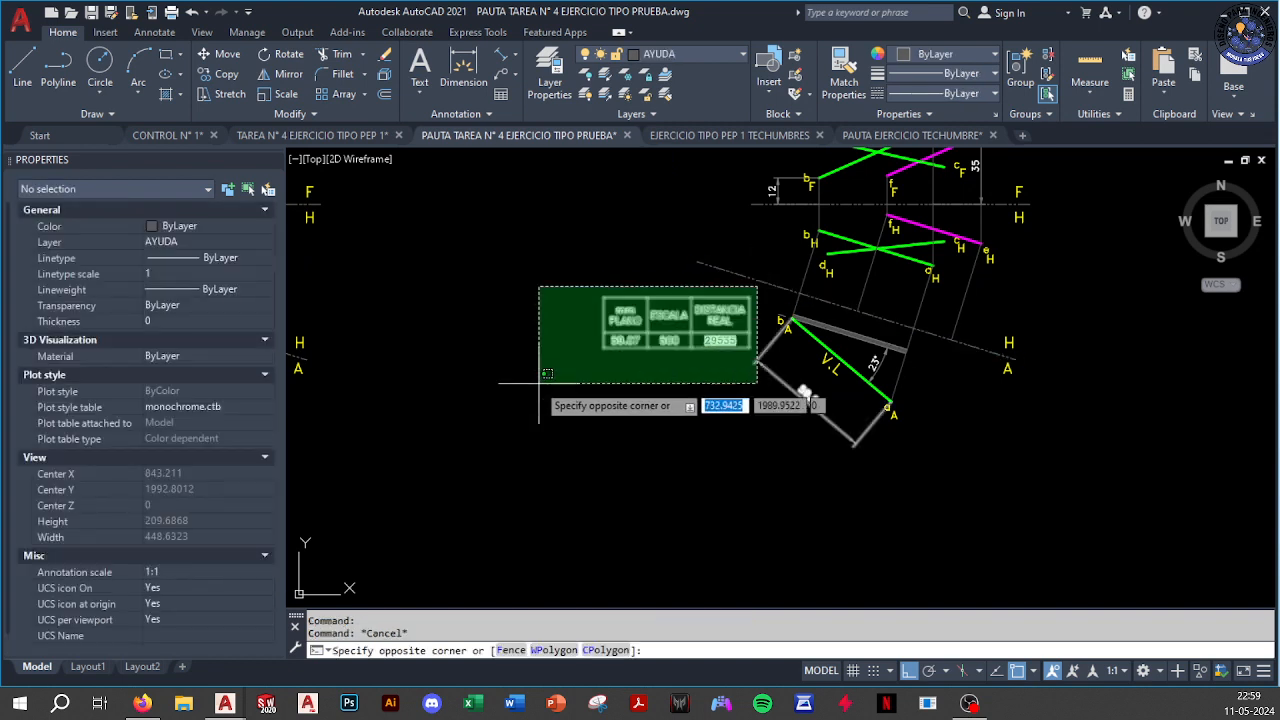
pyautogui.click(498, 394)
pyautogui.write('e')
pyautogui.press('Return')
# Erase the length dimension of line bA-aA, its angle dimension and the grey hatched band from the copy
pyautogui.click(893, 408)
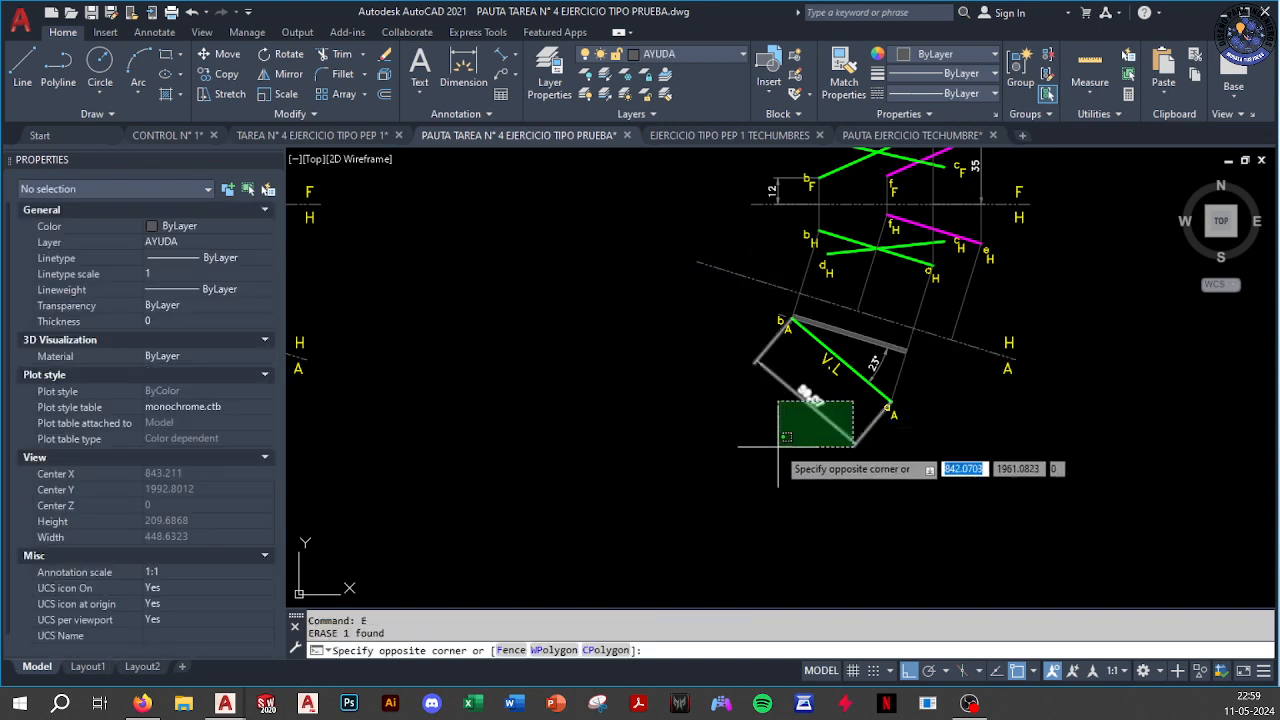
pyautogui.click(777, 447)
pyautogui.press('Delete')
pyautogui.scroll(4, 818, 308)
pyautogui.click(818, 307)
pyautogui.click(736, 397)
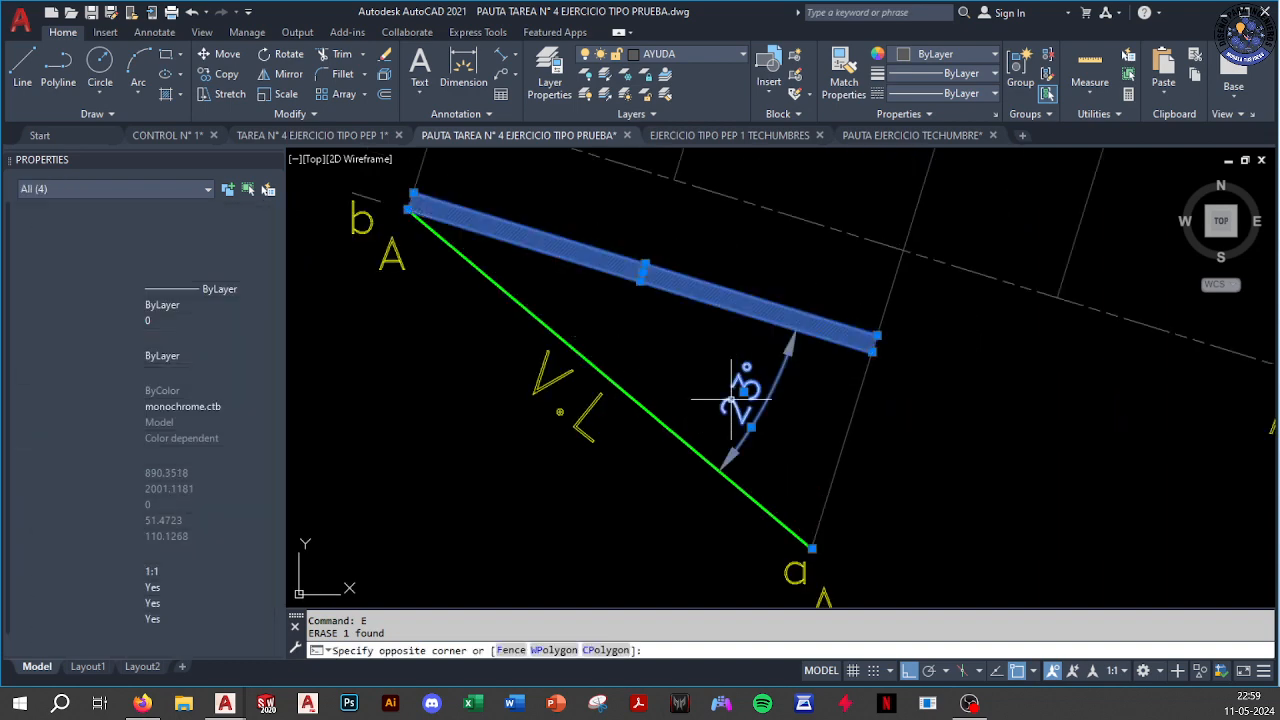
pyautogui.write('e')
pyautogui.press('Return')
# Erase the vertical height dimensions of points aF and bF from the copy's front view
pyautogui.scroll(-4, 736, 397)
pyautogui.moveTo(736, 397); pyautogui.dragTo(658, 548, button='middle')
pyautogui.moveTo(795, 440); pyautogui.dragTo(817, 478, button='middle')
pyautogui.press('Escape')
pyautogui.click(845, 271)
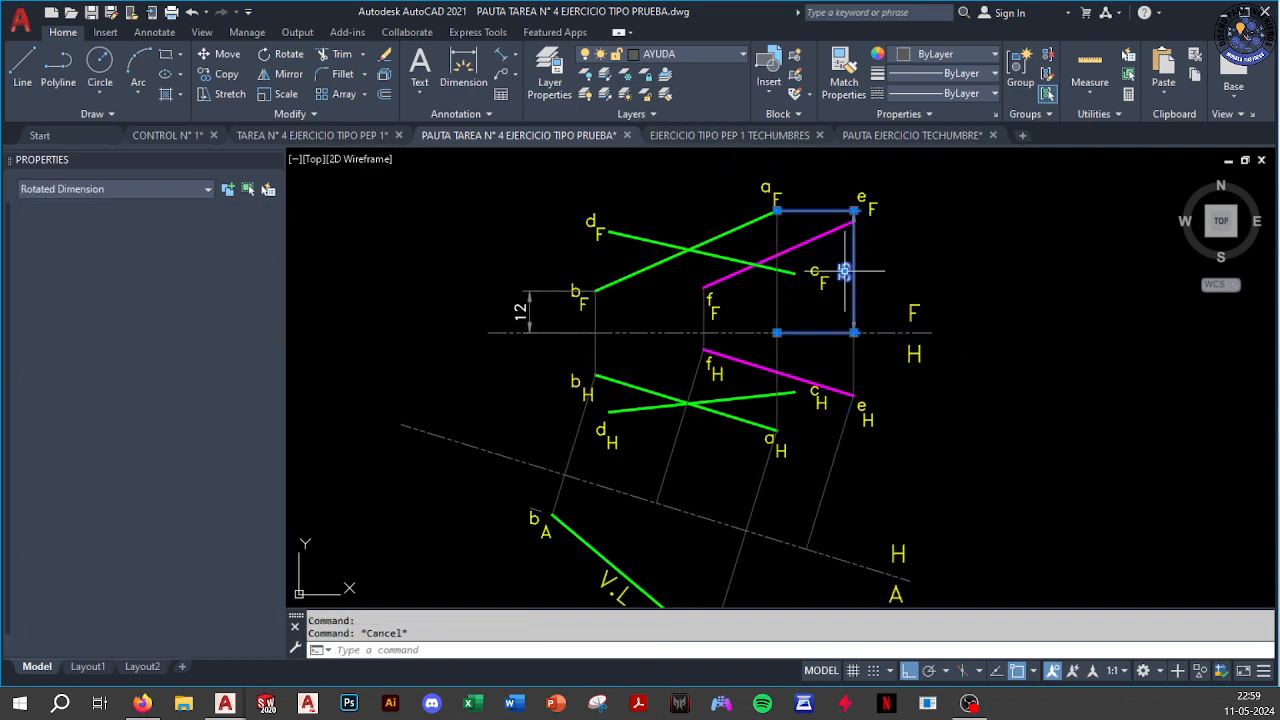
pyautogui.write('e')
pyautogui.press('Return')
pyautogui.click(529, 300)
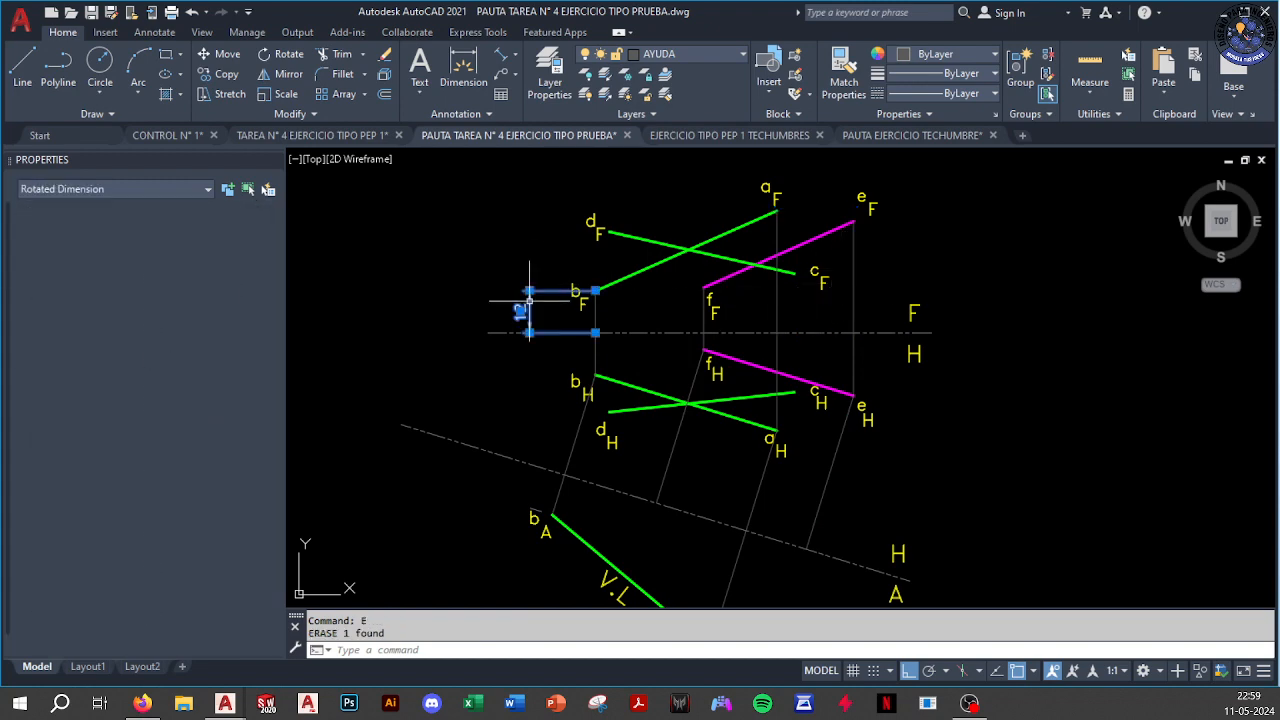
pyautogui.scroll(-2, 680, 358)
pyautogui.moveTo(690, 354); pyautogui.dragTo(636, 256, button='middle')
pyautogui.press('Escape')
pyautogui.scroll(2, 630, 269)
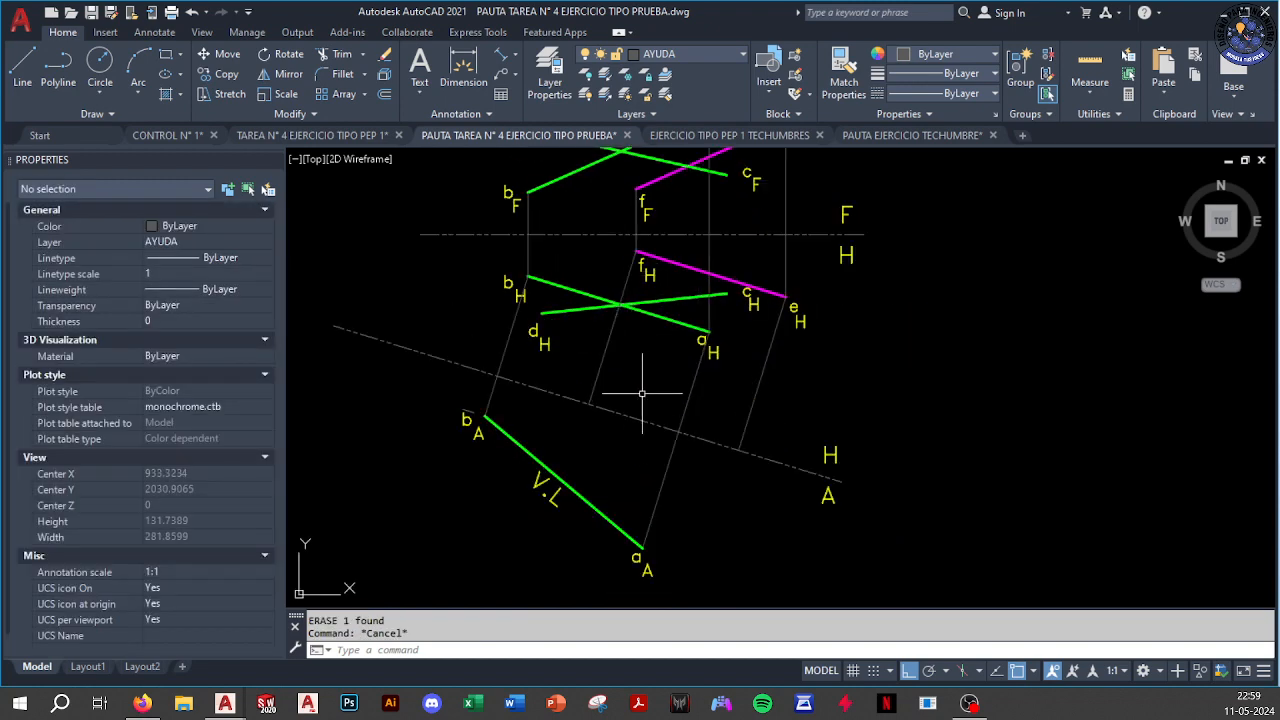
# Add a vertical dimension from point eF to the F/H fold line, placed beside the projection line
pyautogui.moveTo(642, 393); pyautogui.dragTo(618, 407, button='middle')
pyautogui.moveTo(654, 214); pyautogui.dragTo(598, 381, button='middle')
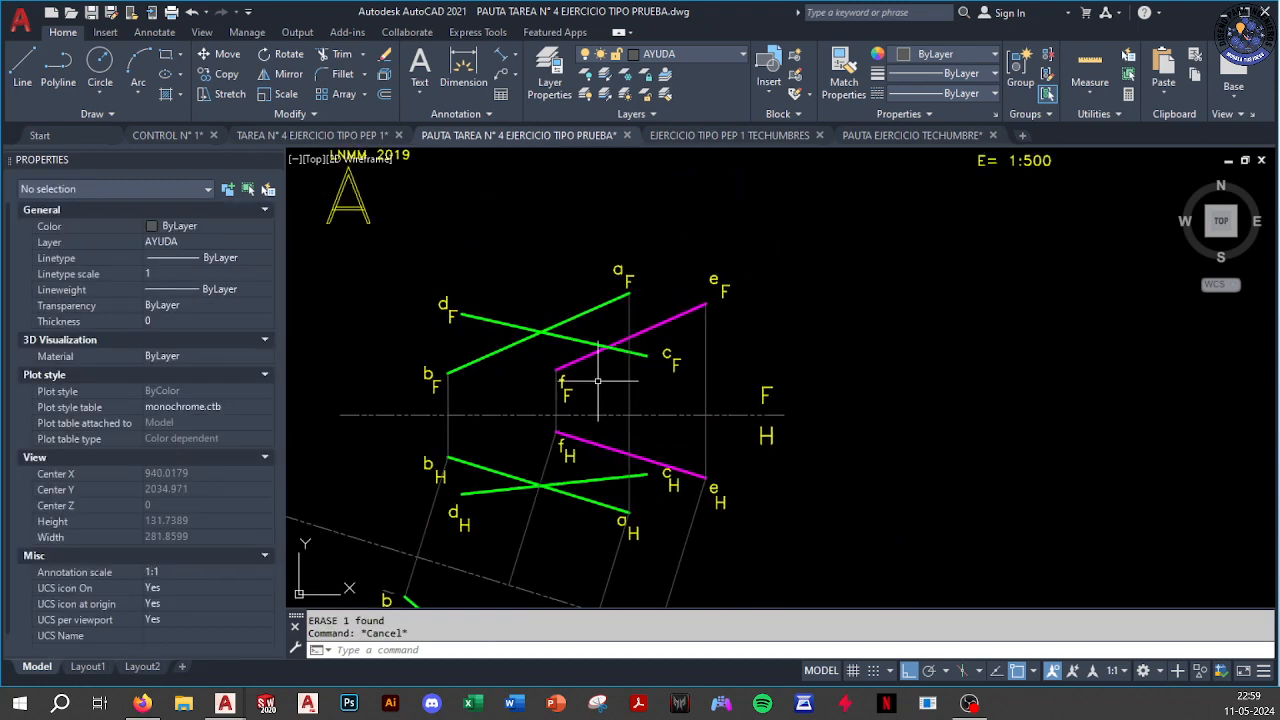
pyautogui.click(477, 66)
pyautogui.click(706, 305)
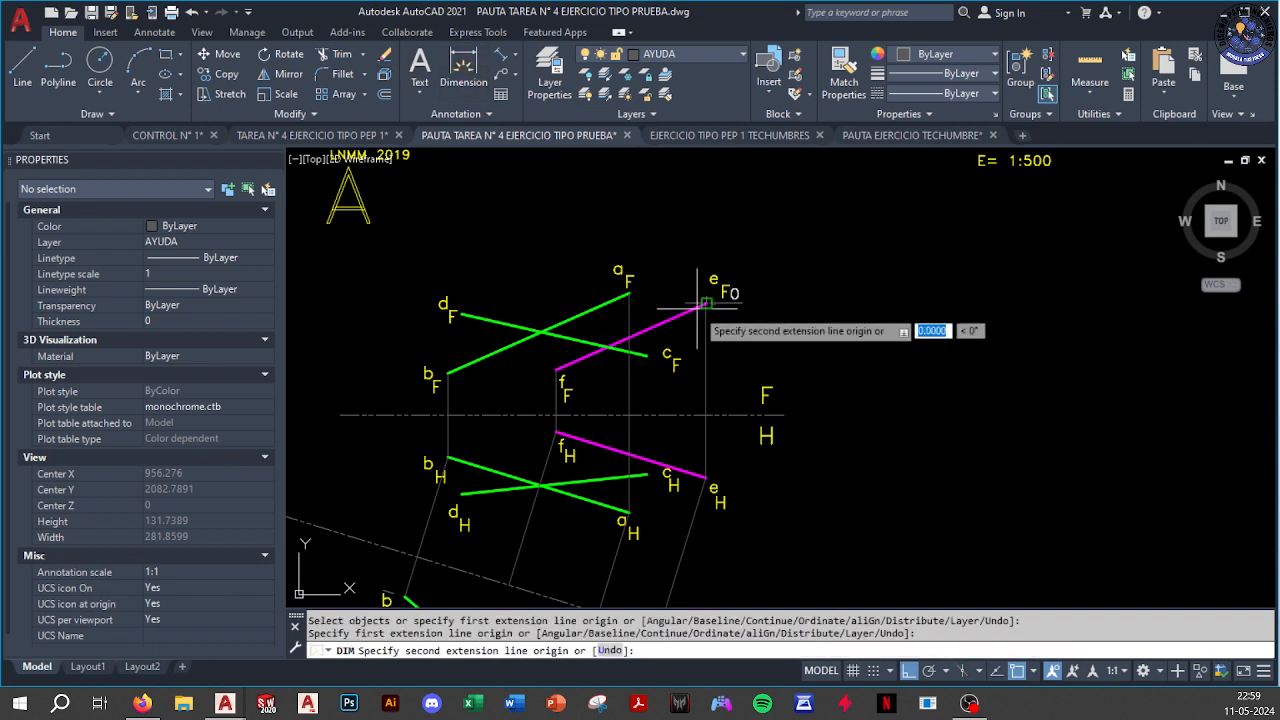
pyautogui.click(706, 415)
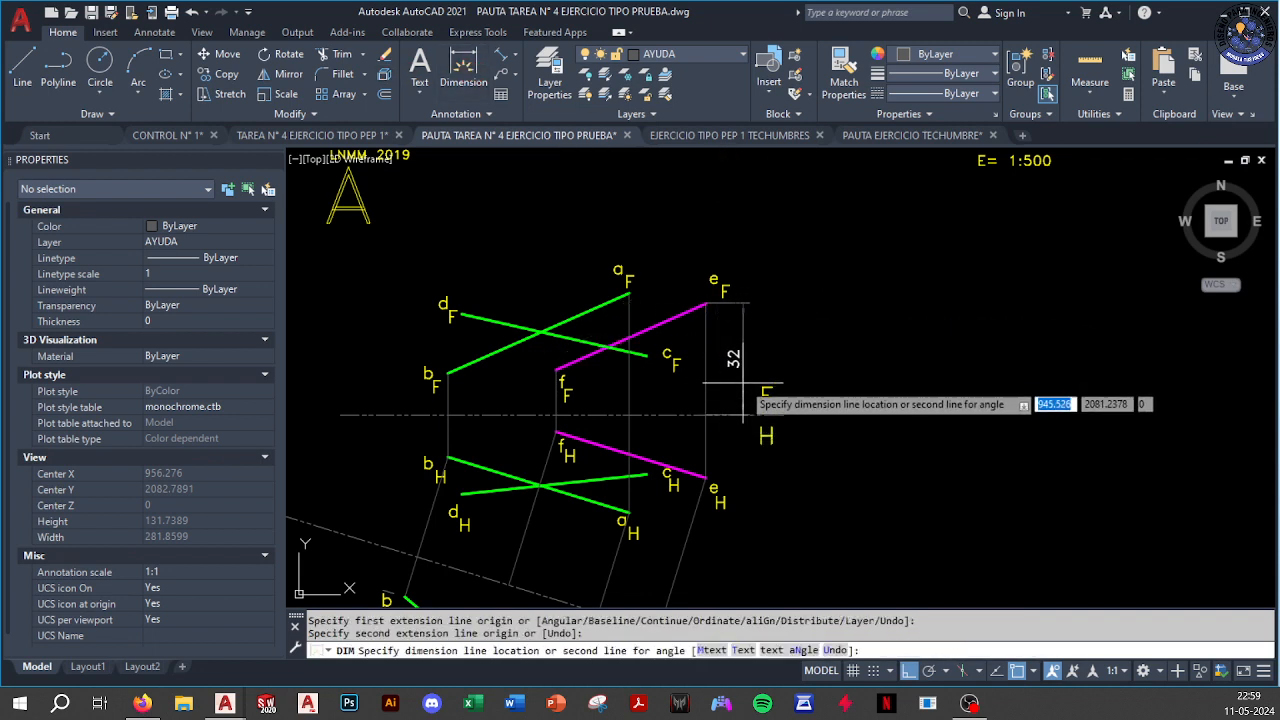
pyautogui.scroll(2, 731, 368)
pyautogui.click(731, 365)
# Add a vertical dimension from point fF to the F/H fold line and finish dimensioning
pyautogui.moveTo(486, 404); pyautogui.dragTo(638, 357, button='middle')
pyautogui.click(602, 325)
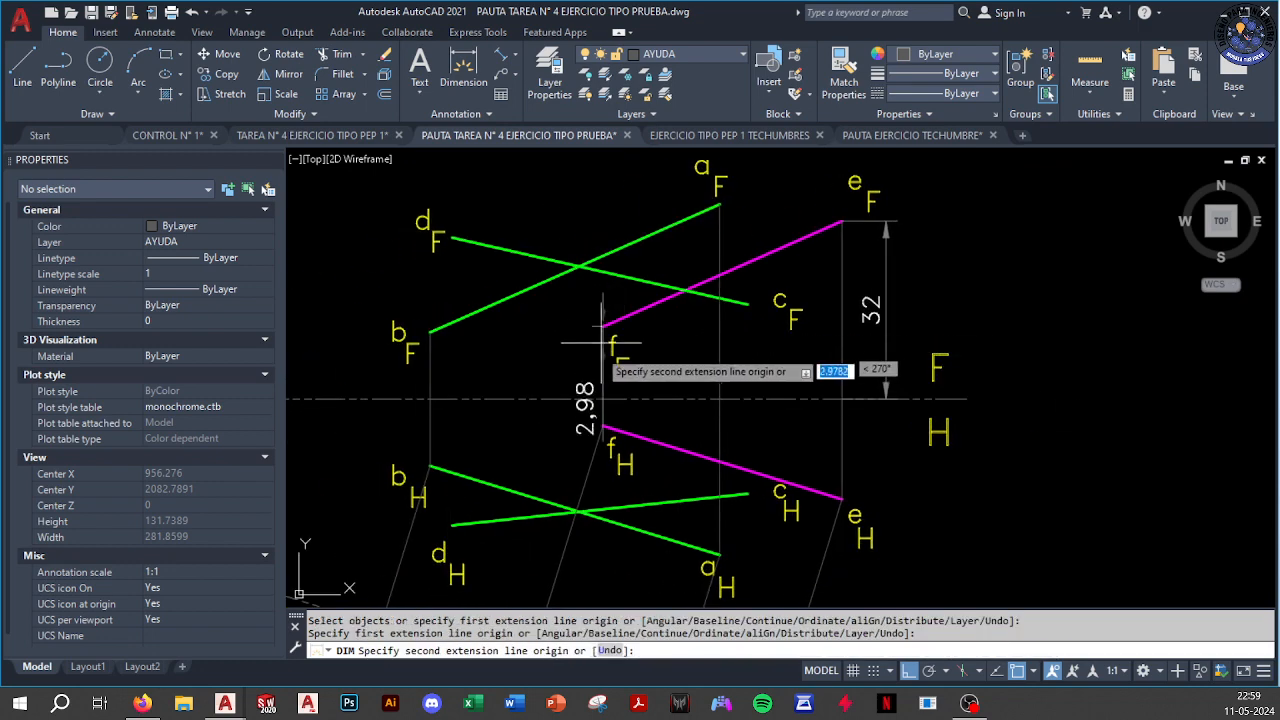
pyautogui.click(598, 400)
pyautogui.click(556, 398)
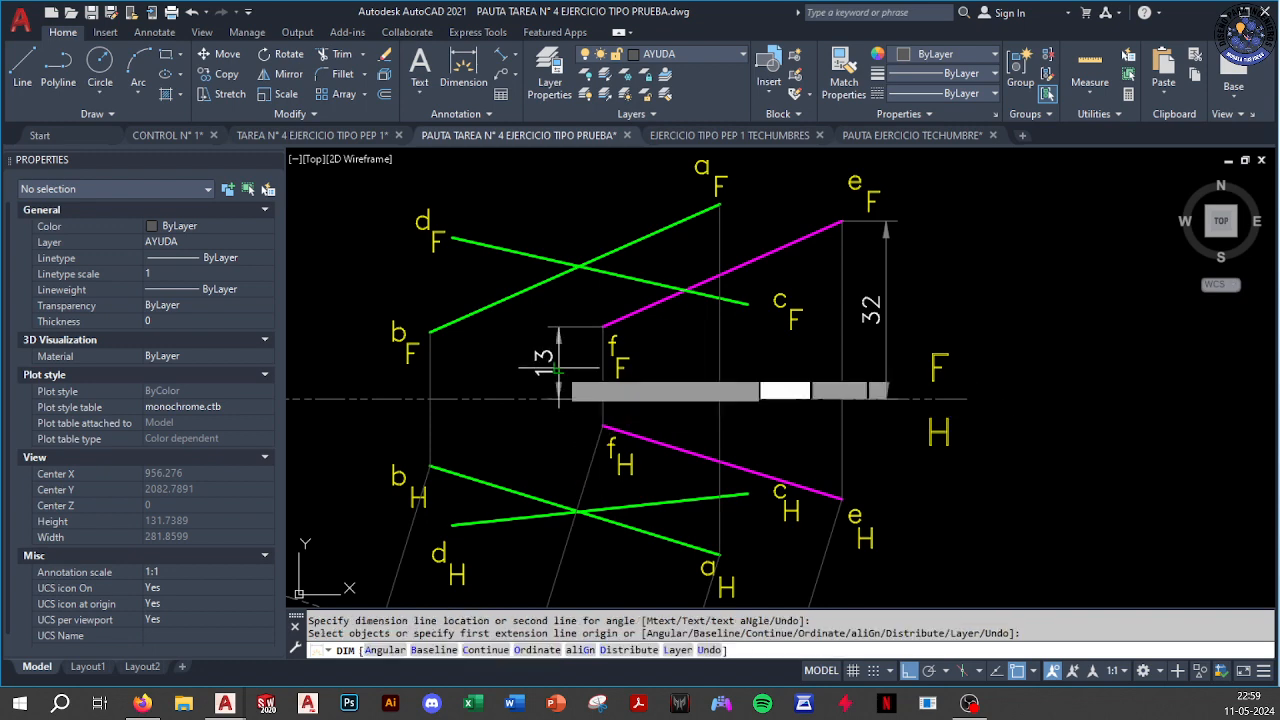
pyautogui.scroll(-4, 670, 375)
pyautogui.scroll(4, 625, 415)
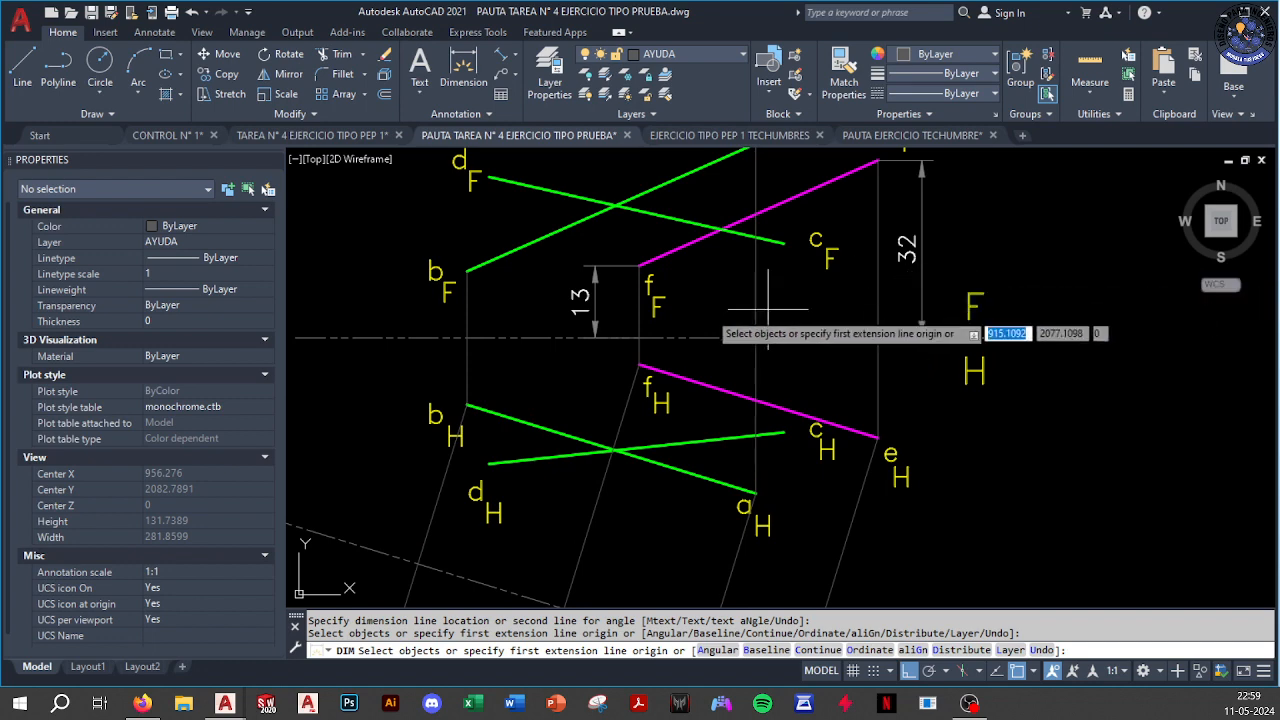
pyautogui.scroll(-4, 690, 306)
pyautogui.press('Return')
# Offset the H/A fold line by 32 toward the auxiliary view side
pyautogui.scroll(2, 705, 350)
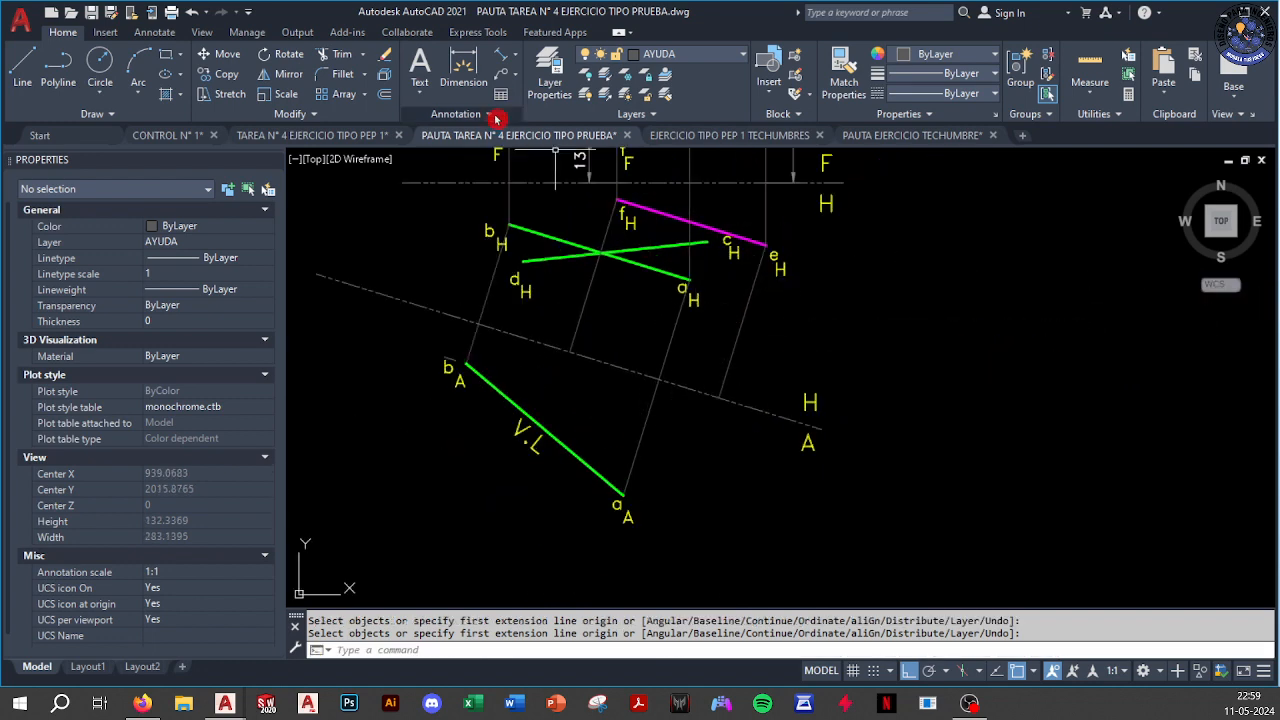
pyautogui.click(383, 96)
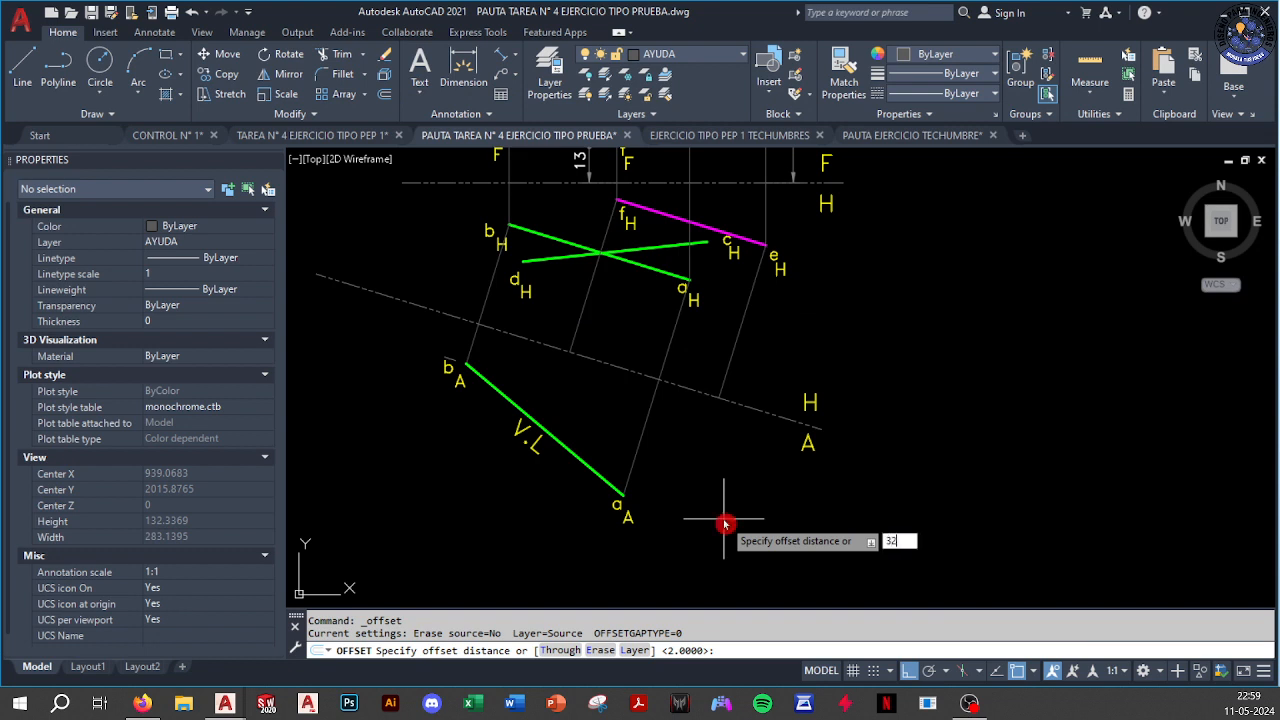
pyautogui.write('32')
pyautogui.press('Return')
pyautogui.click(738, 407)
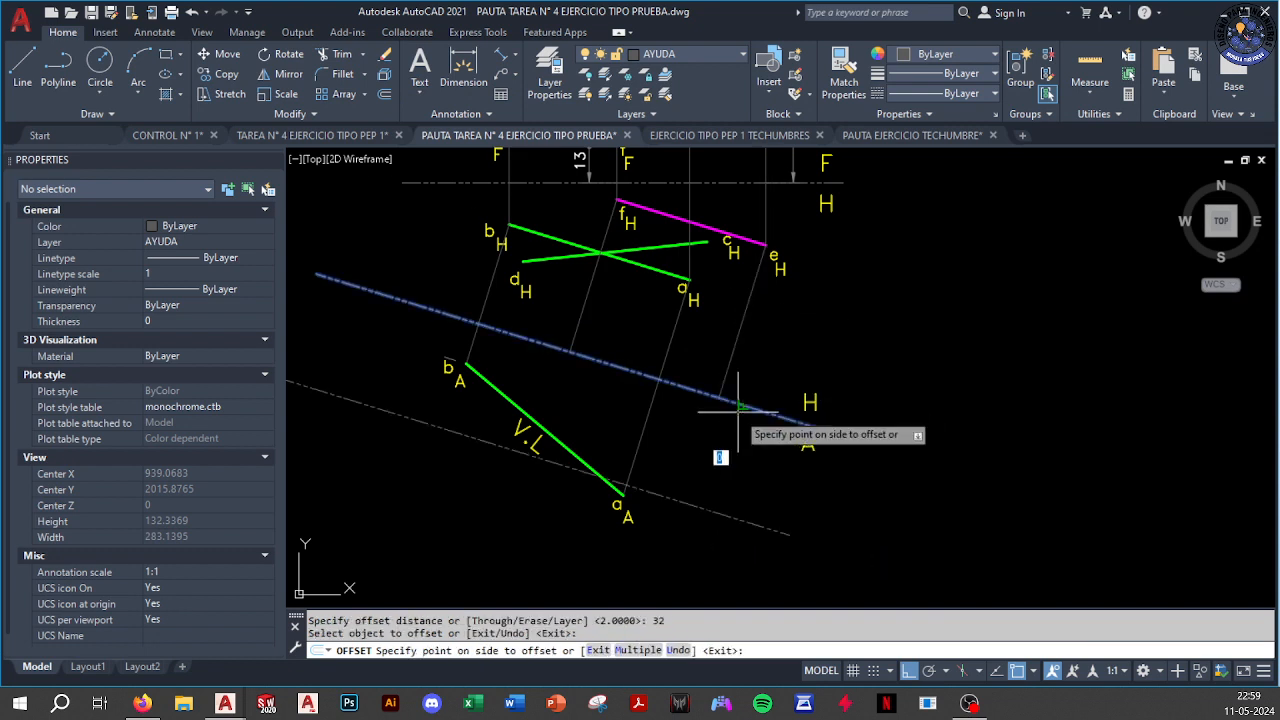
pyautogui.click(698, 509)
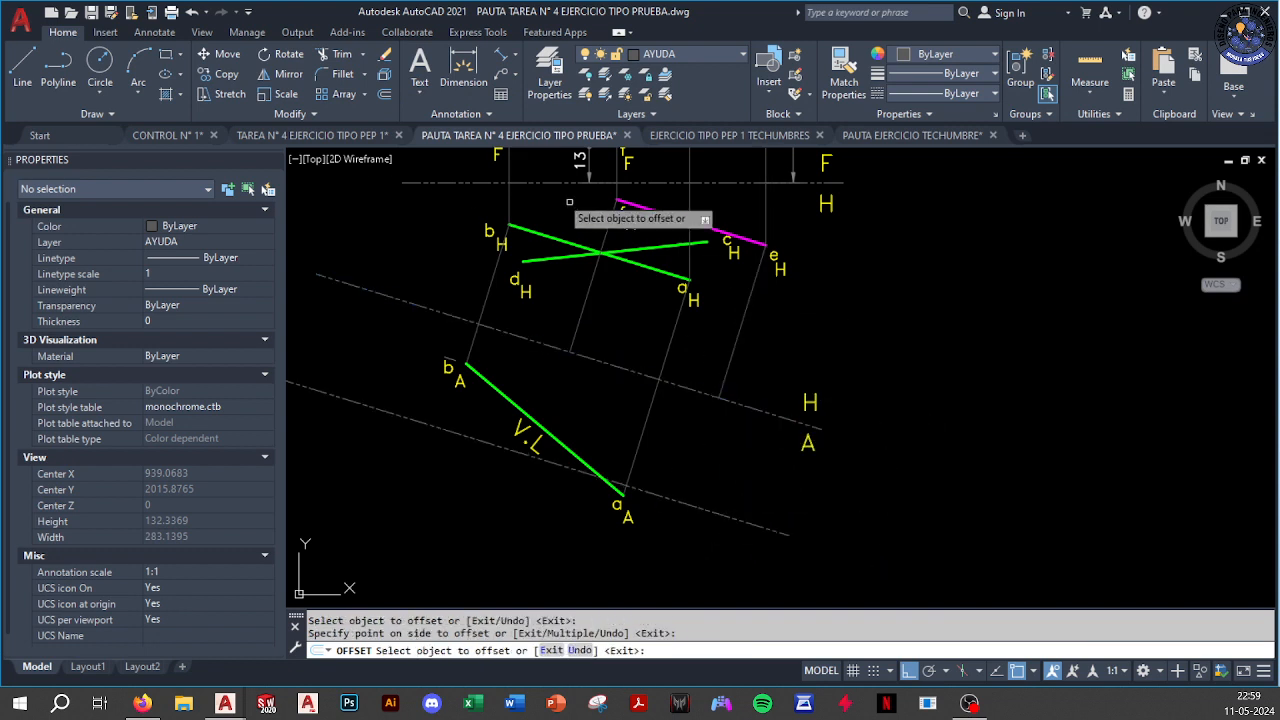
# Offset the H/A fold line by 13 toward the auxiliary view side
pyautogui.click(388, 100)
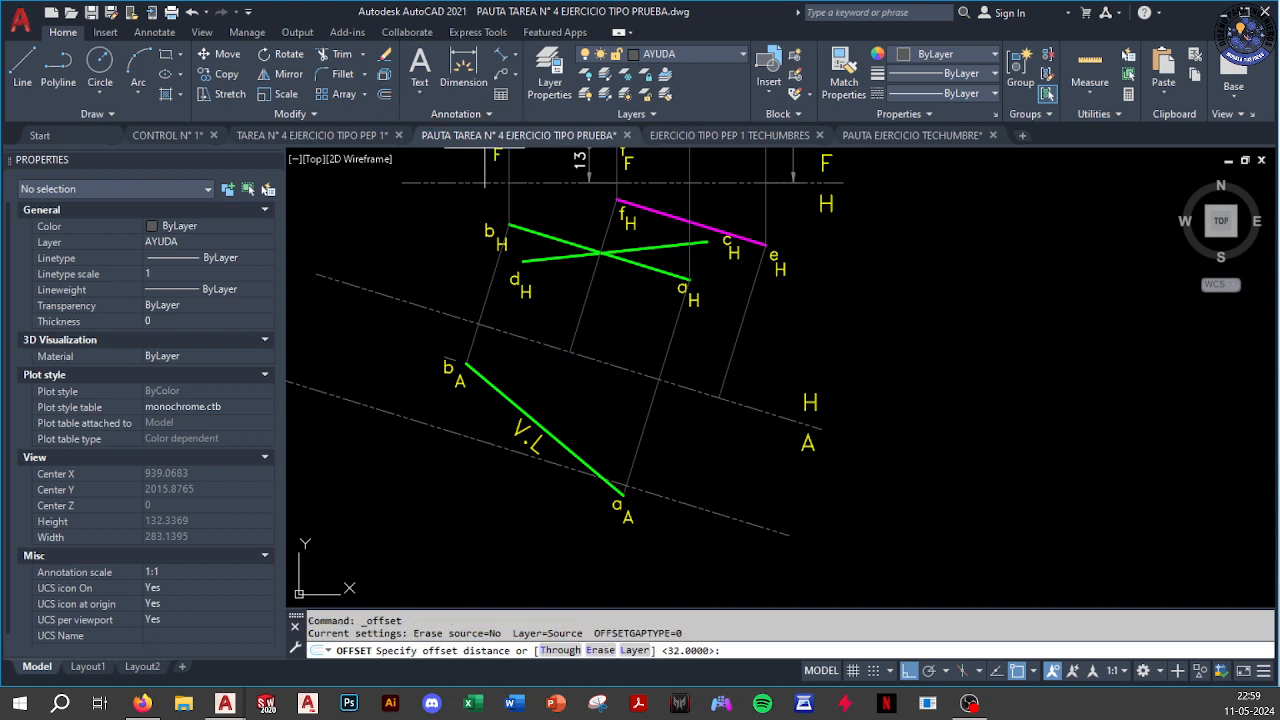
pyautogui.press('Return')
pyautogui.click(705, 392)
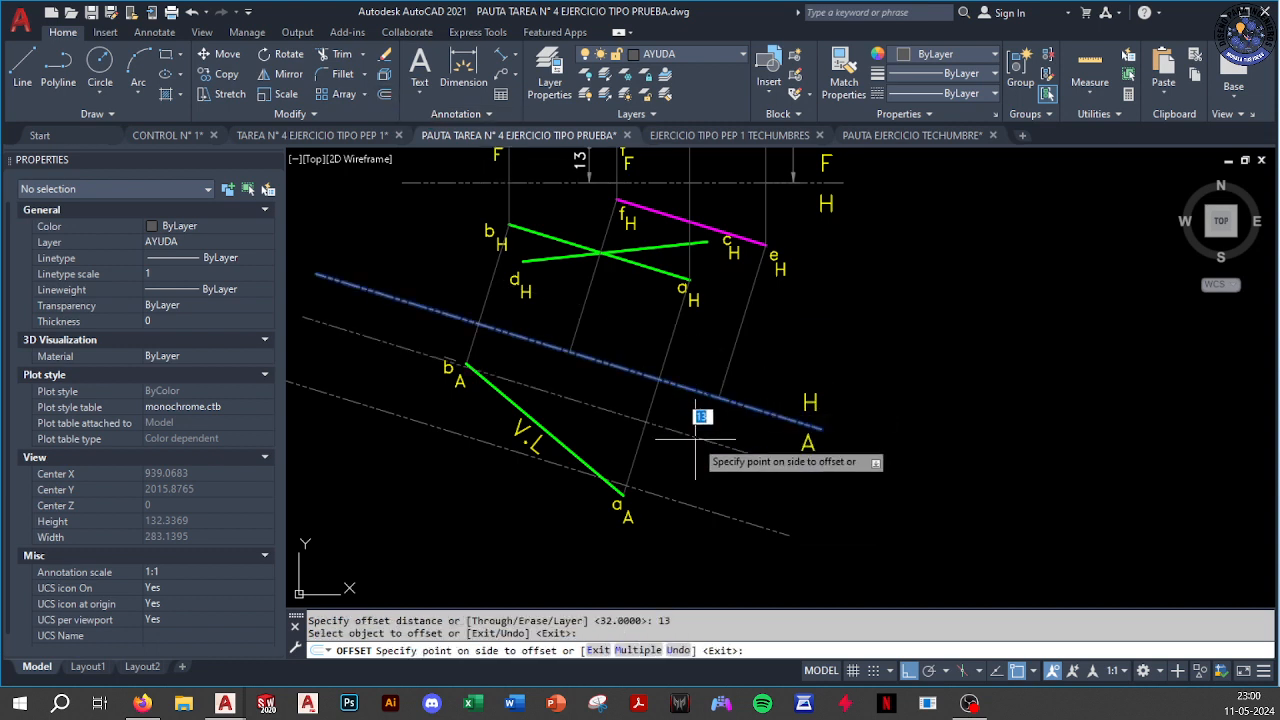
pyautogui.click(696, 430)
pyautogui.press('Escape')
# Extend the projection line from eH to the fold-line offset at 32, using that offset as the boundary edge
pyautogui.write('ex')
pyautogui.press('Return')
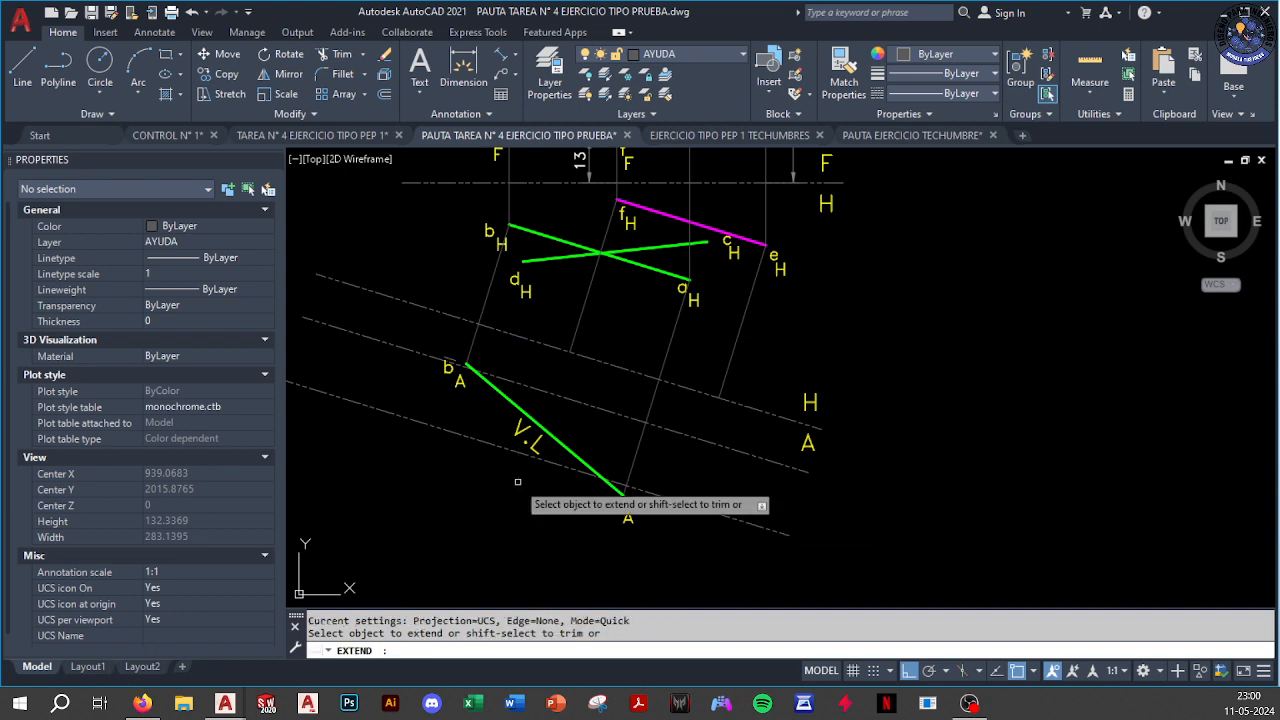
pyautogui.scroll(2, 547, 356)
pyautogui.moveTo(786, 415); pyautogui.dragTo(690, 368, button='middle')
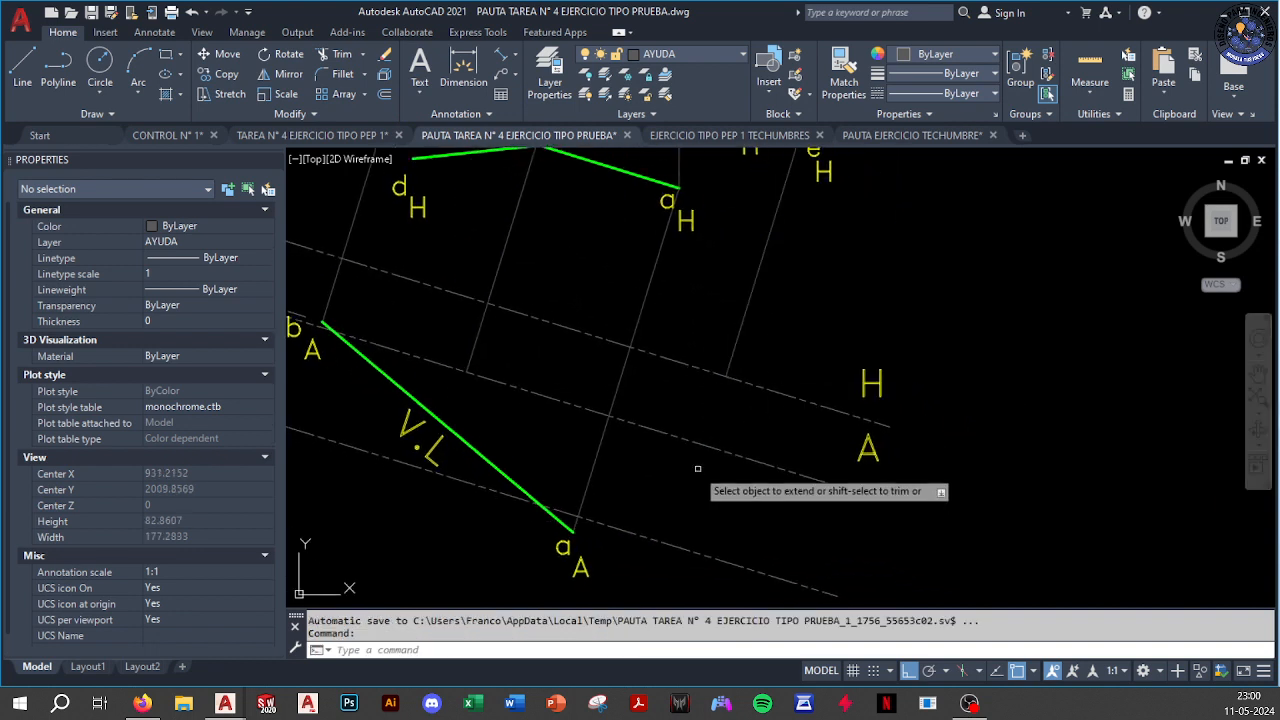
pyautogui.write('b')
pyautogui.press('Return')
pyautogui.click(688, 552)
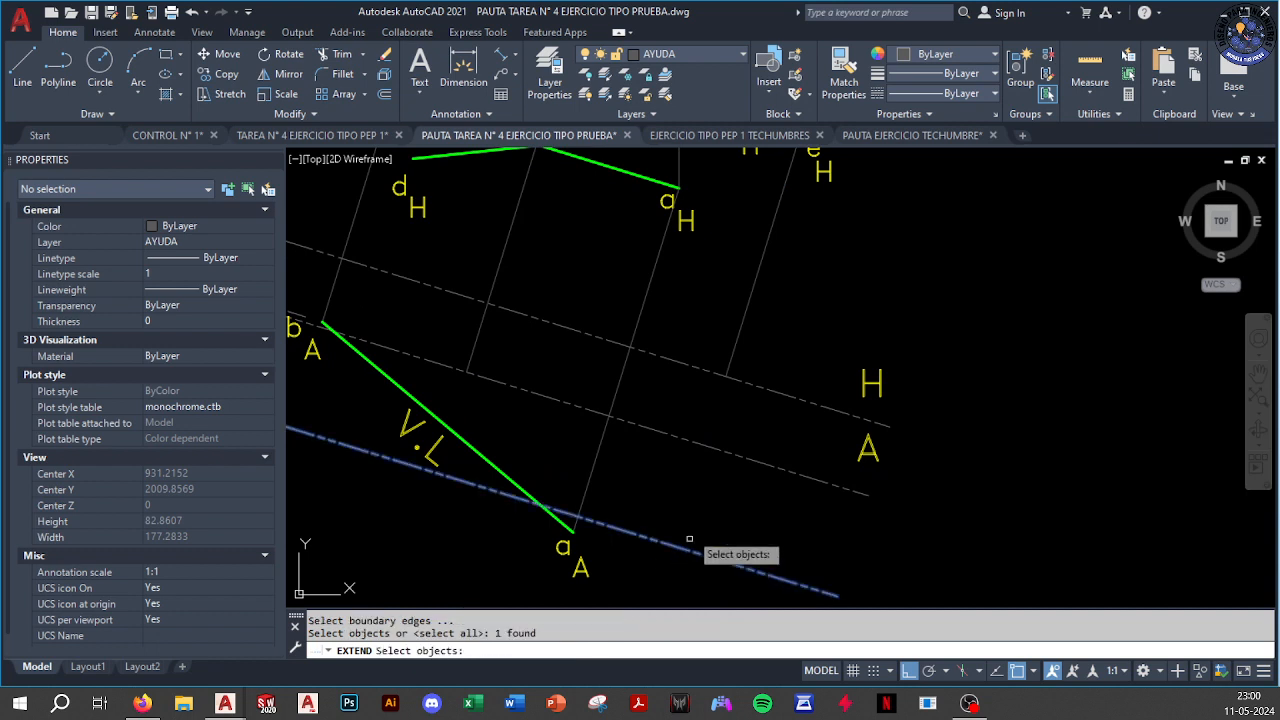
pyautogui.press('Return')
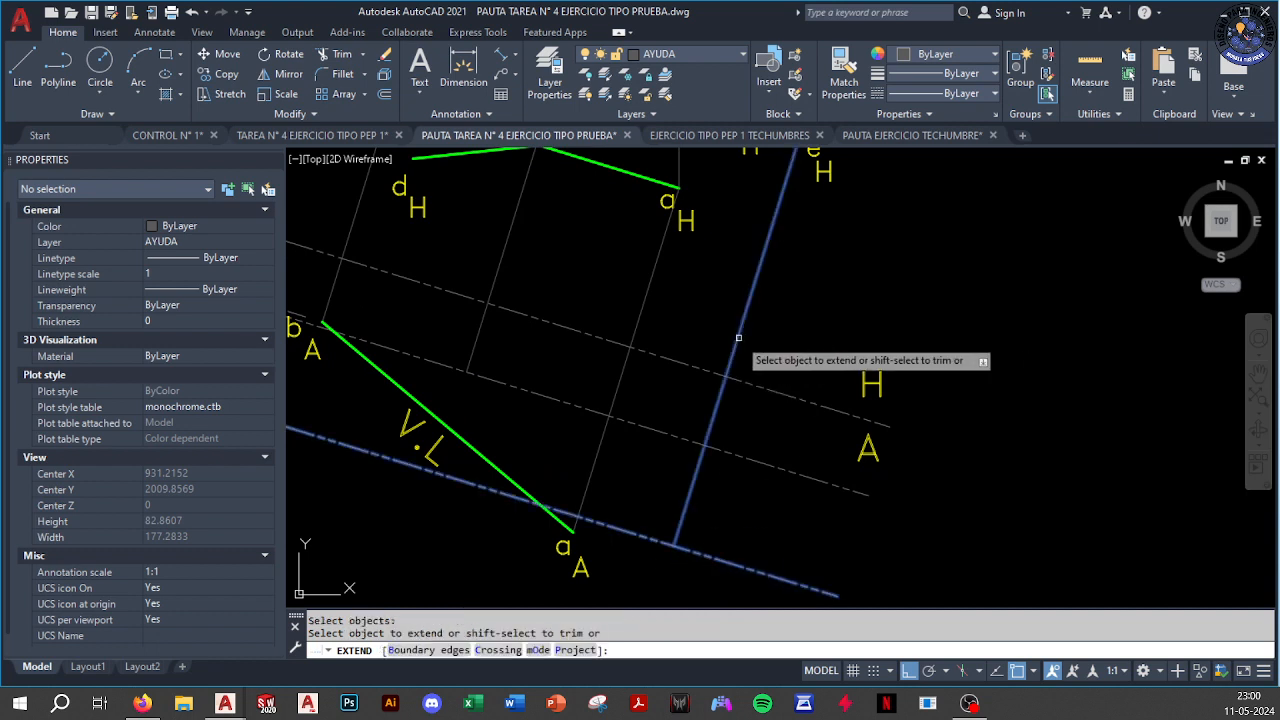
pyautogui.click(739, 338)
pyautogui.press('Escape')
pyautogui.moveTo(715, 454); pyautogui.dragTo(705, 426, button='middle')
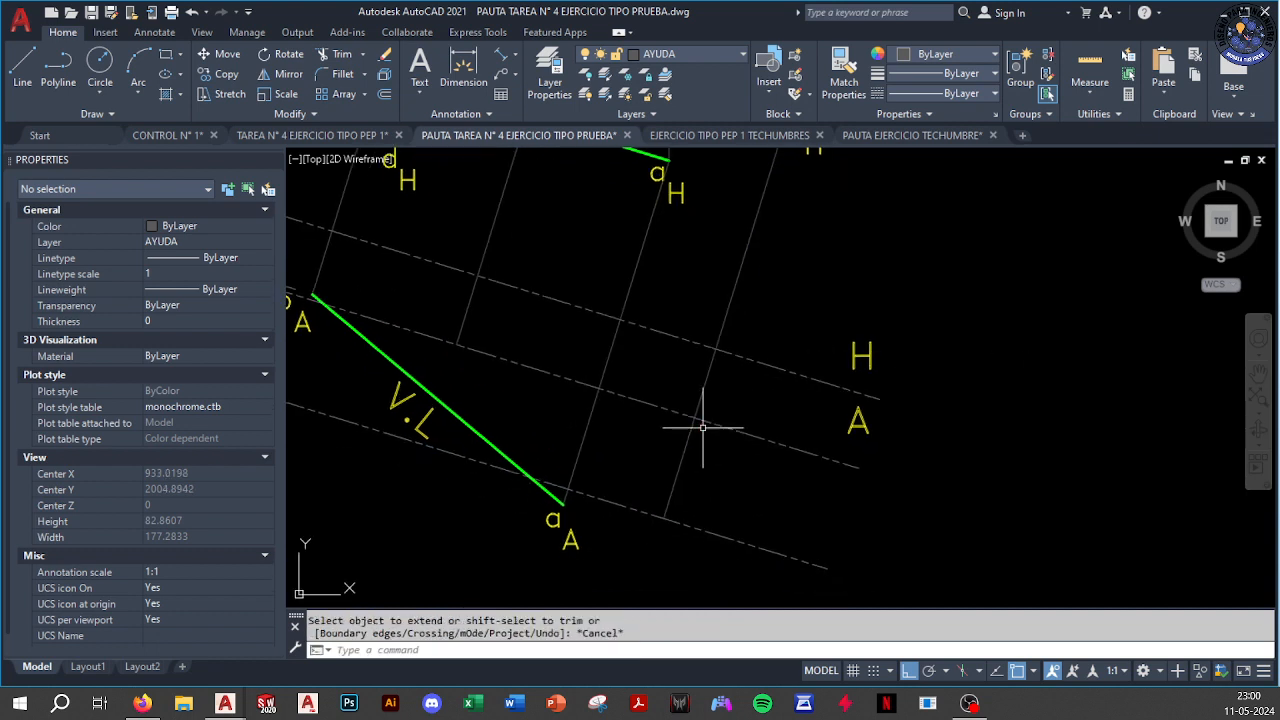
pyautogui.write('pl')
pyautogui.press('Return')
pyautogui.click(470, 340)
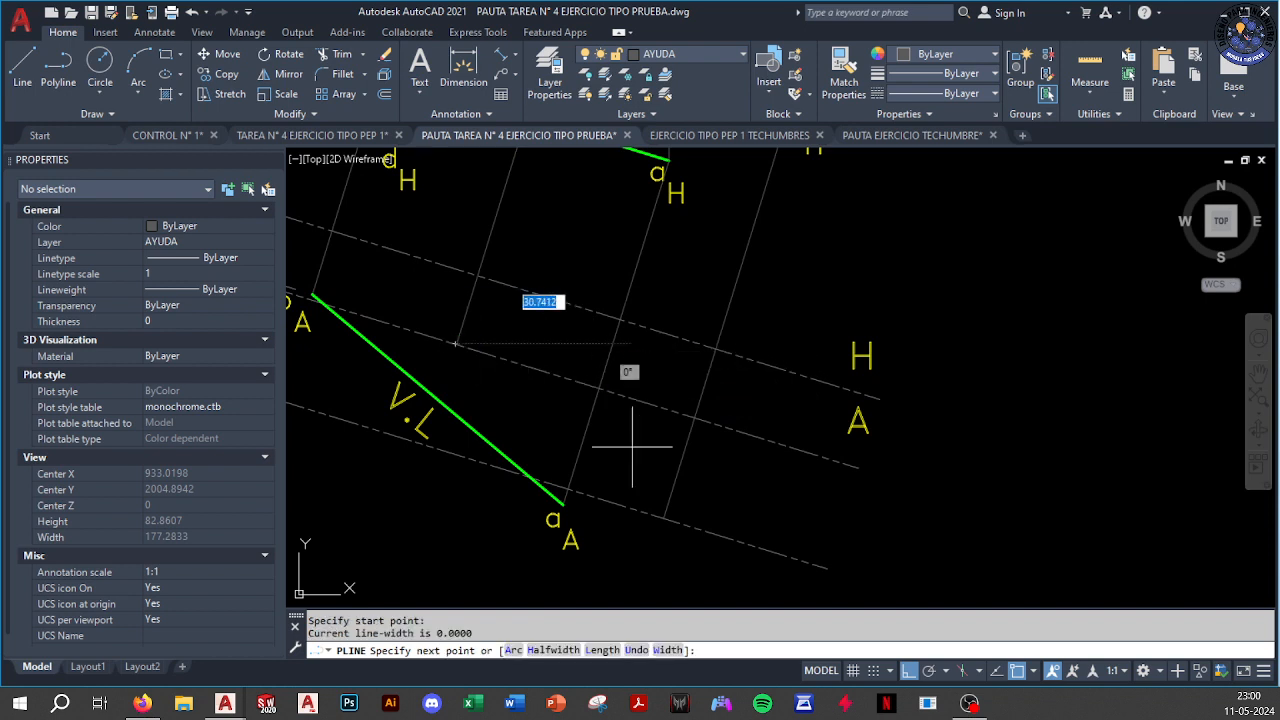
pyautogui.press('Escape')
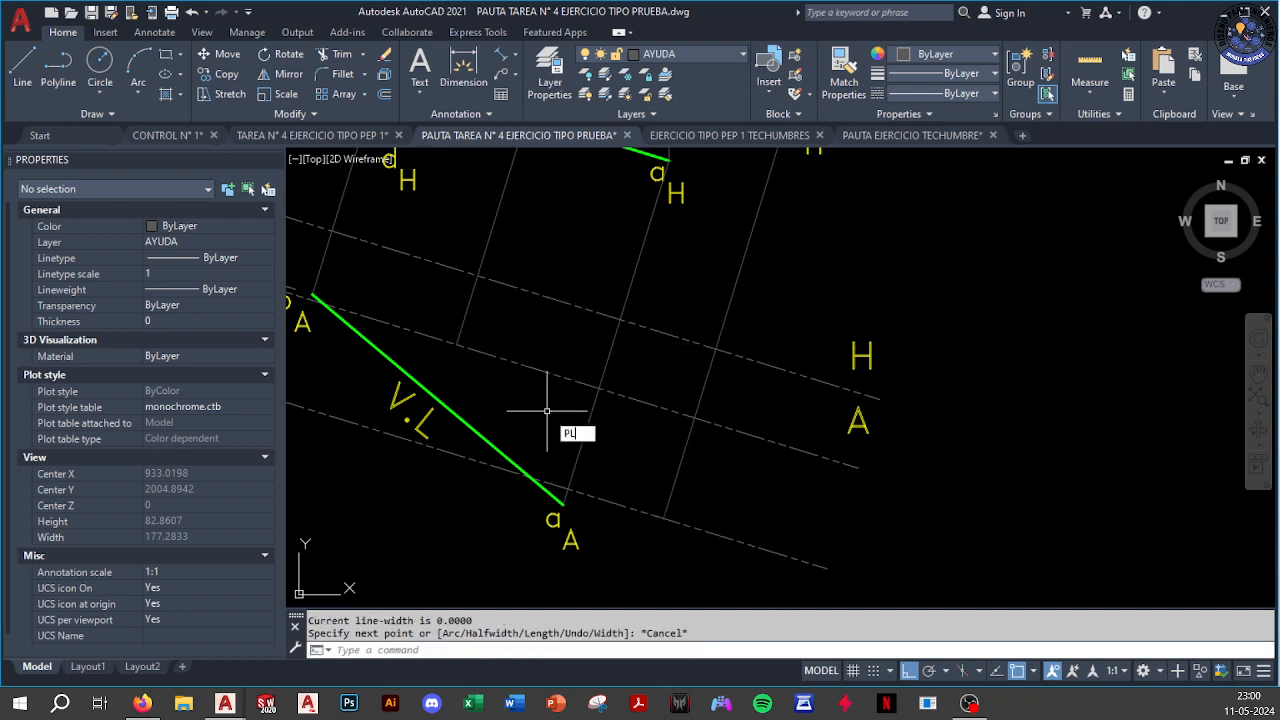
# Draw a polyline in auxiliary view A joining the transferred points f and e at the ends of their projection lines
pyautogui.write('pl')
pyautogui.press('Return')
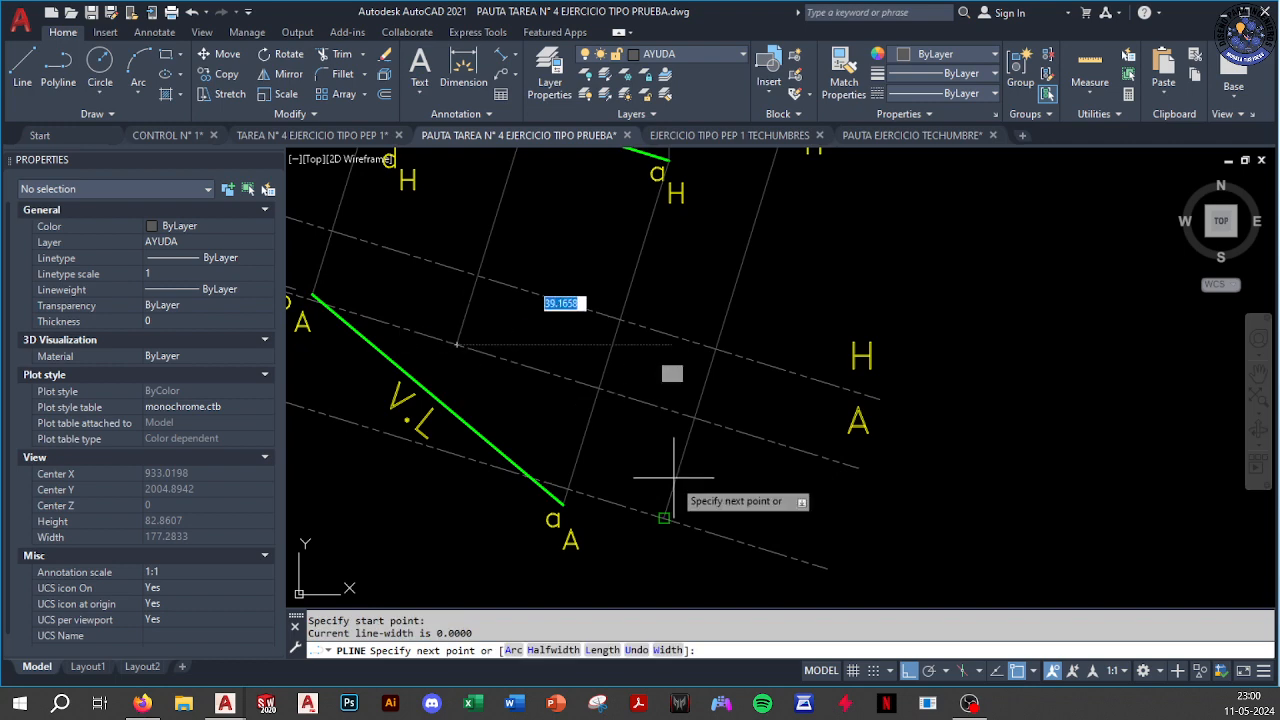
pyautogui.click(674, 480)
pyautogui.press('Escape')
# Match the properties of the magenta e-f line in the horizontal view onto the new line in auxiliary view A
pyautogui.scroll(-4, 692, 444)
pyautogui.write('ma')
pyautogui.press('Return')
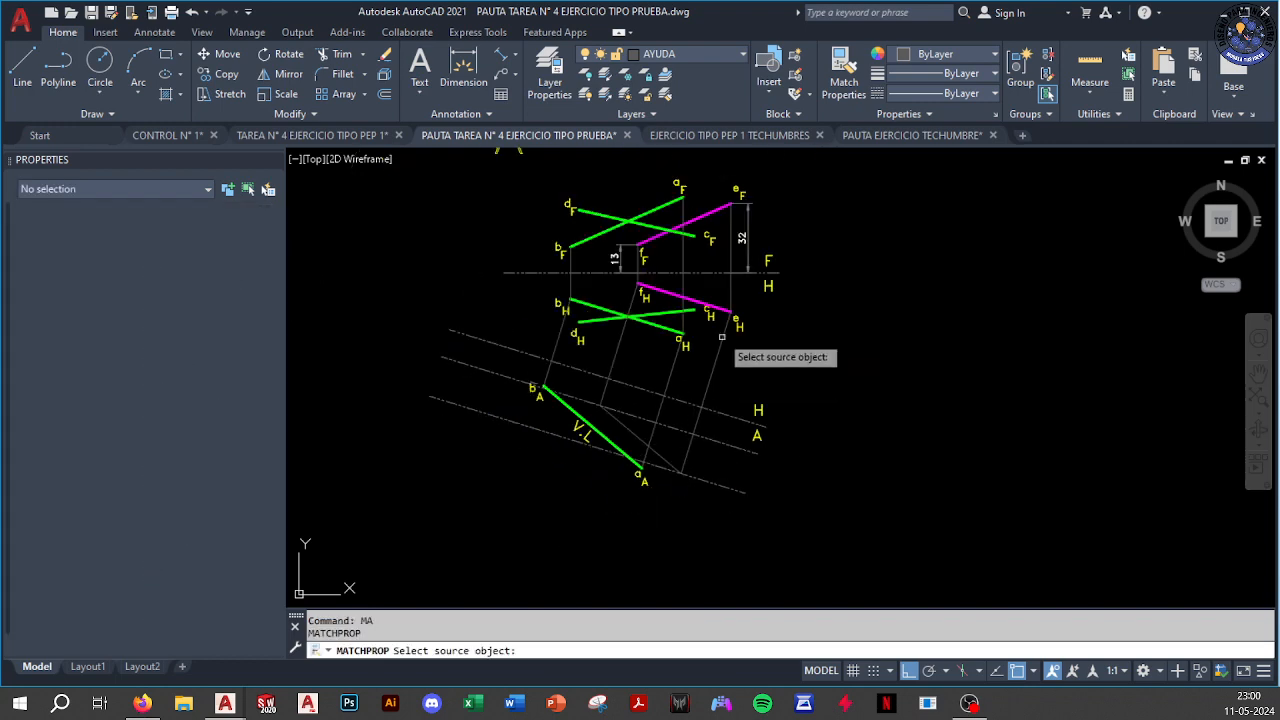
pyautogui.click(722, 308)
pyautogui.scroll(4, 663, 435)
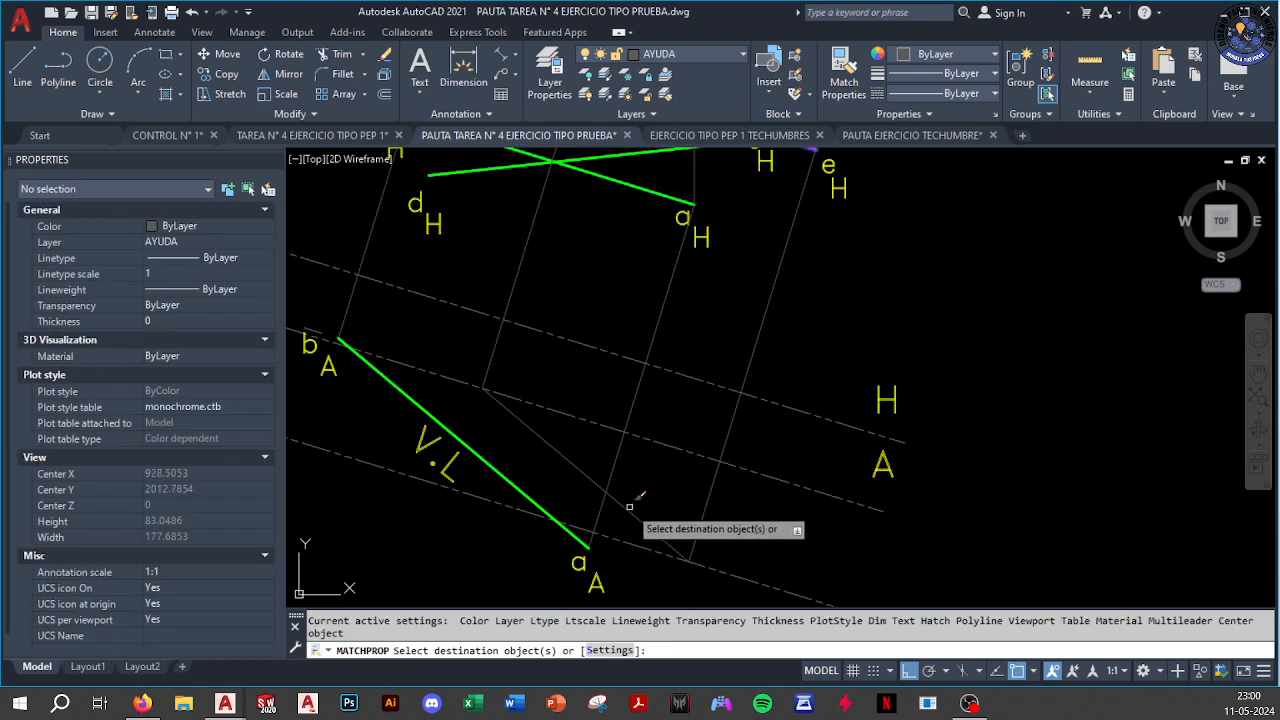
pyautogui.press('Escape')
# Erase the short stray dashed segment above the bA label in auxiliary view A
pyautogui.scroll(-4, 663, 463)
pyautogui.scroll(3, 632, 410)
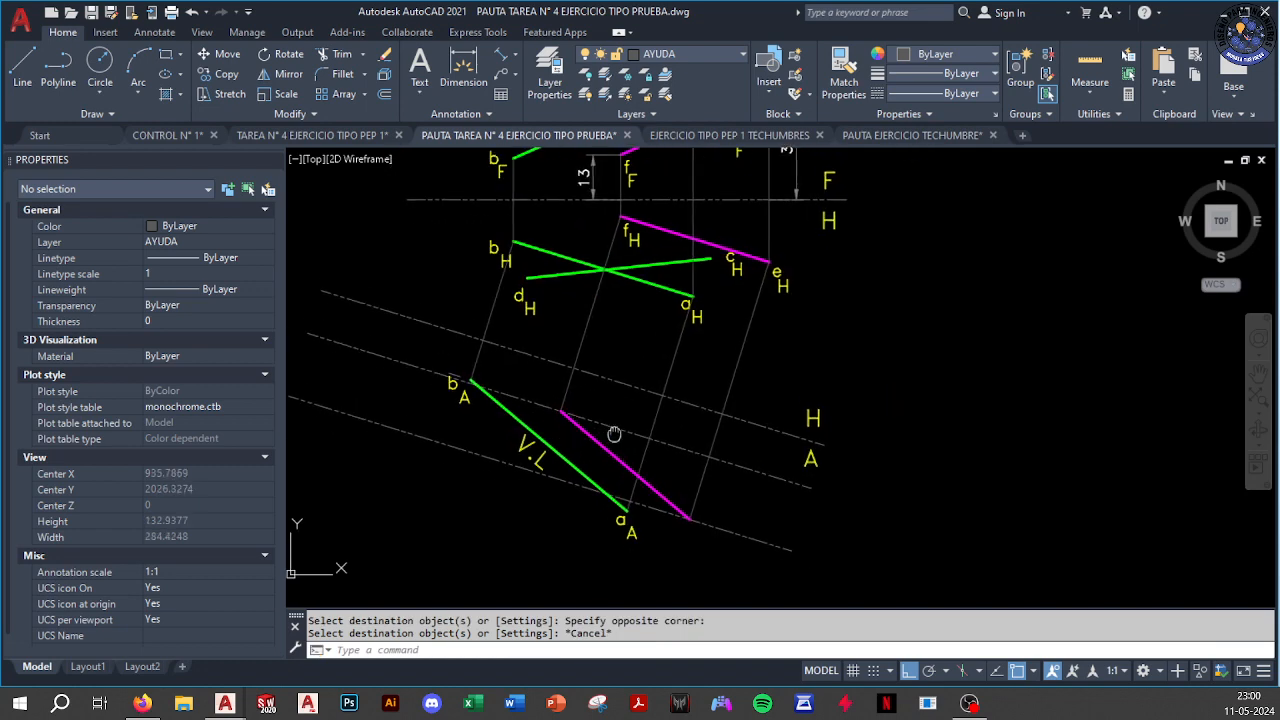
pyautogui.scroll(5, 723, 361)
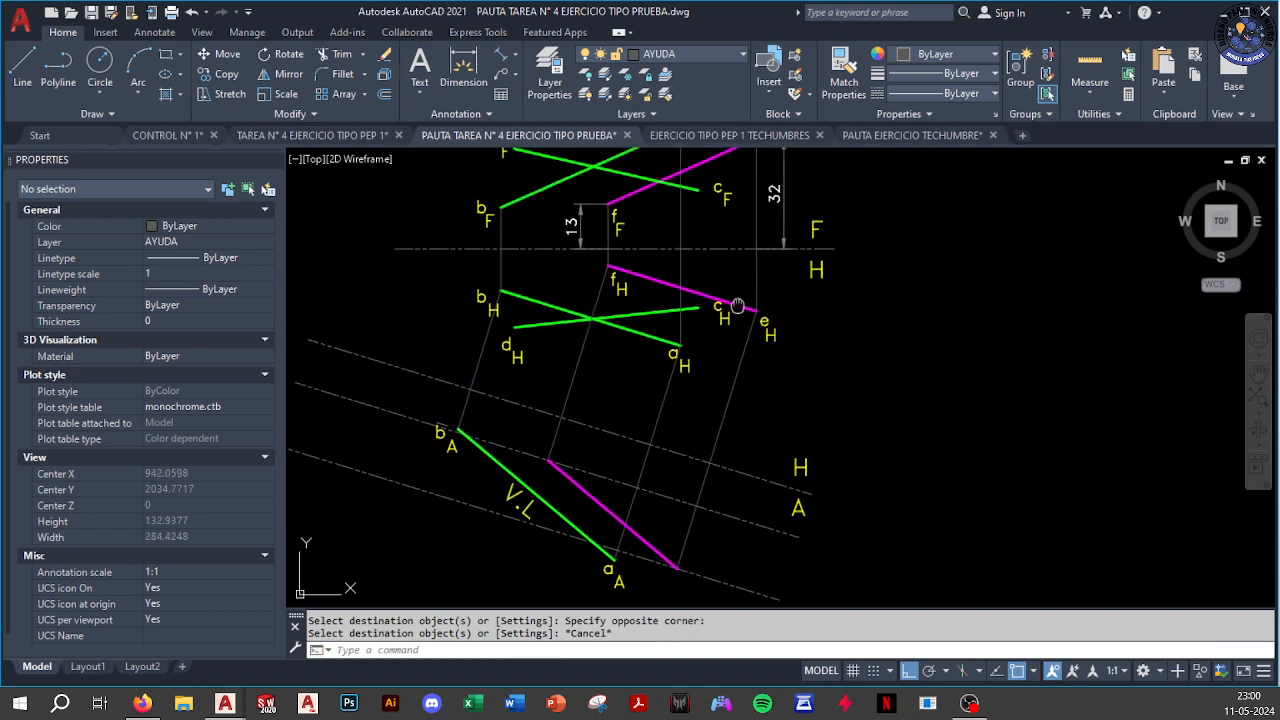
pyautogui.scroll(-2, 511, 497)
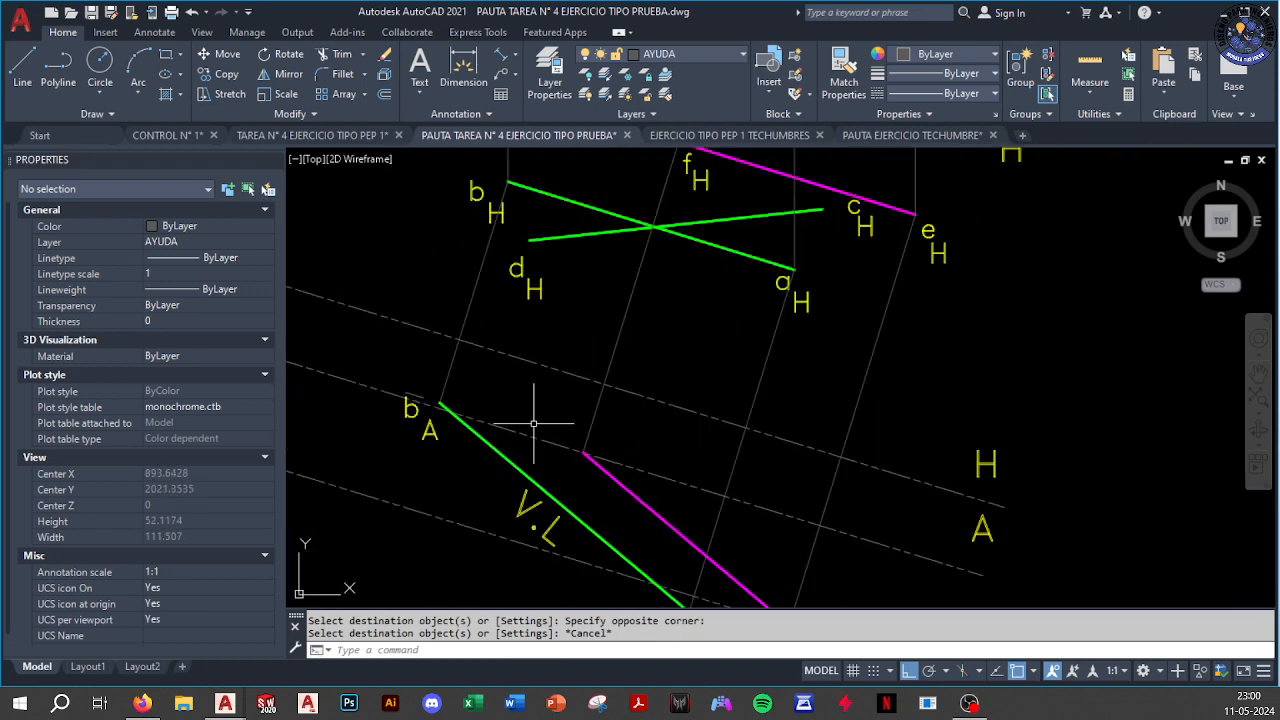
pyautogui.click(378, 369)
pyautogui.press('Escape')
pyautogui.scroll(4, 396, 440)
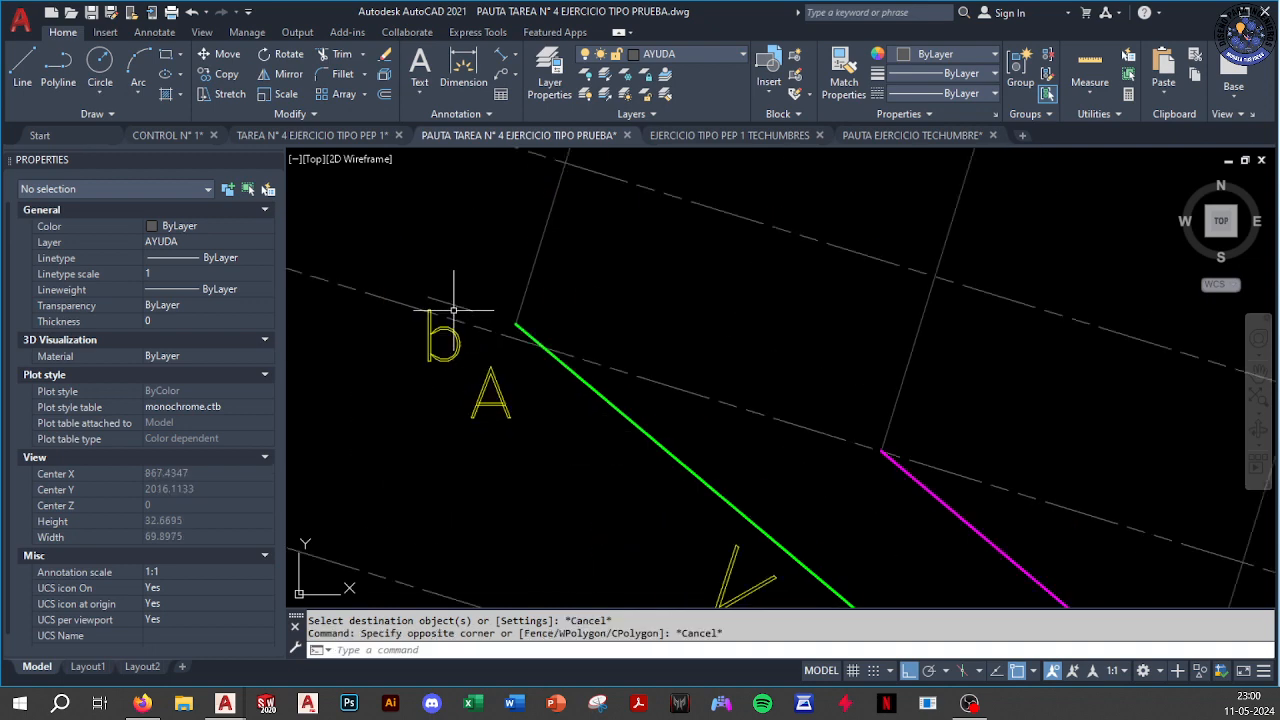
pyautogui.click(453, 310)
pyautogui.click(440, 285)
pyautogui.write('E')
pyautogui.press('Return')
# Copy the bA label to the upper end of the magenta line in view A and change its letter to f
pyautogui.click(397, 254)
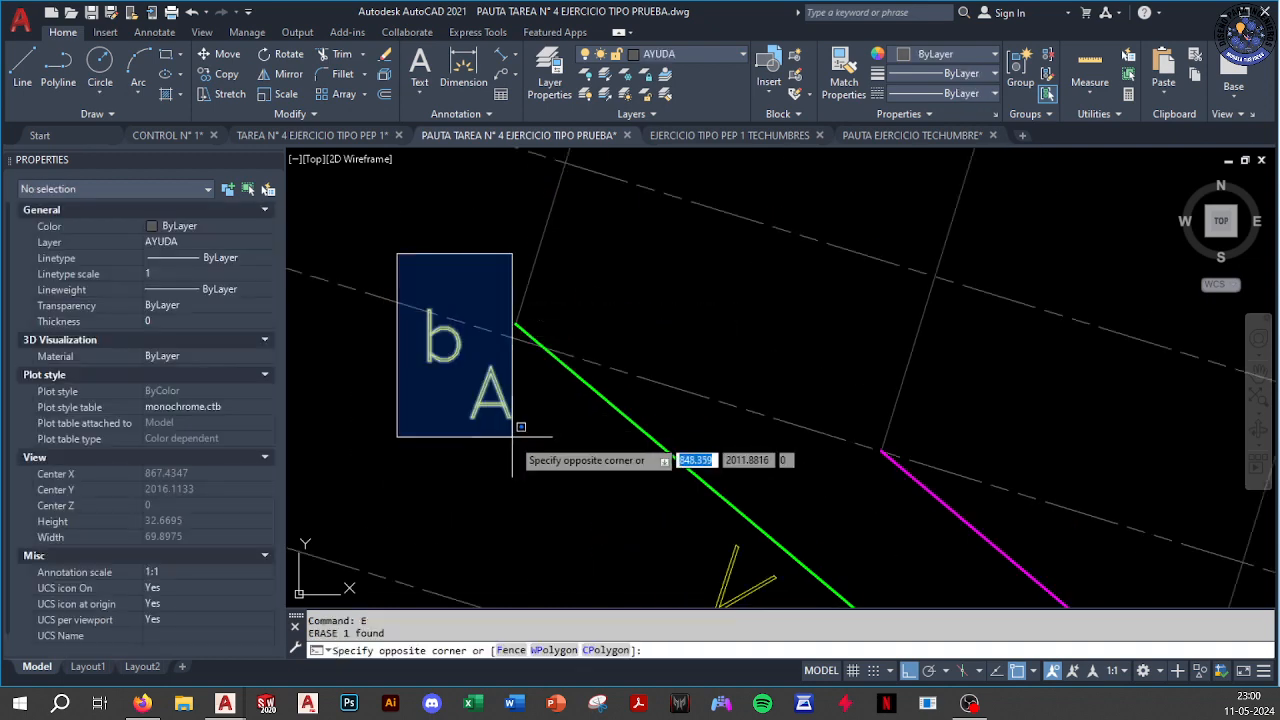
pyautogui.click(512, 437)
pyautogui.hotkey('ctrl', 'c')
pyautogui.moveTo(704, 482); pyautogui.dragTo(514, 448, button='middle')
pyautogui.hotkey('ctrl', 'v')
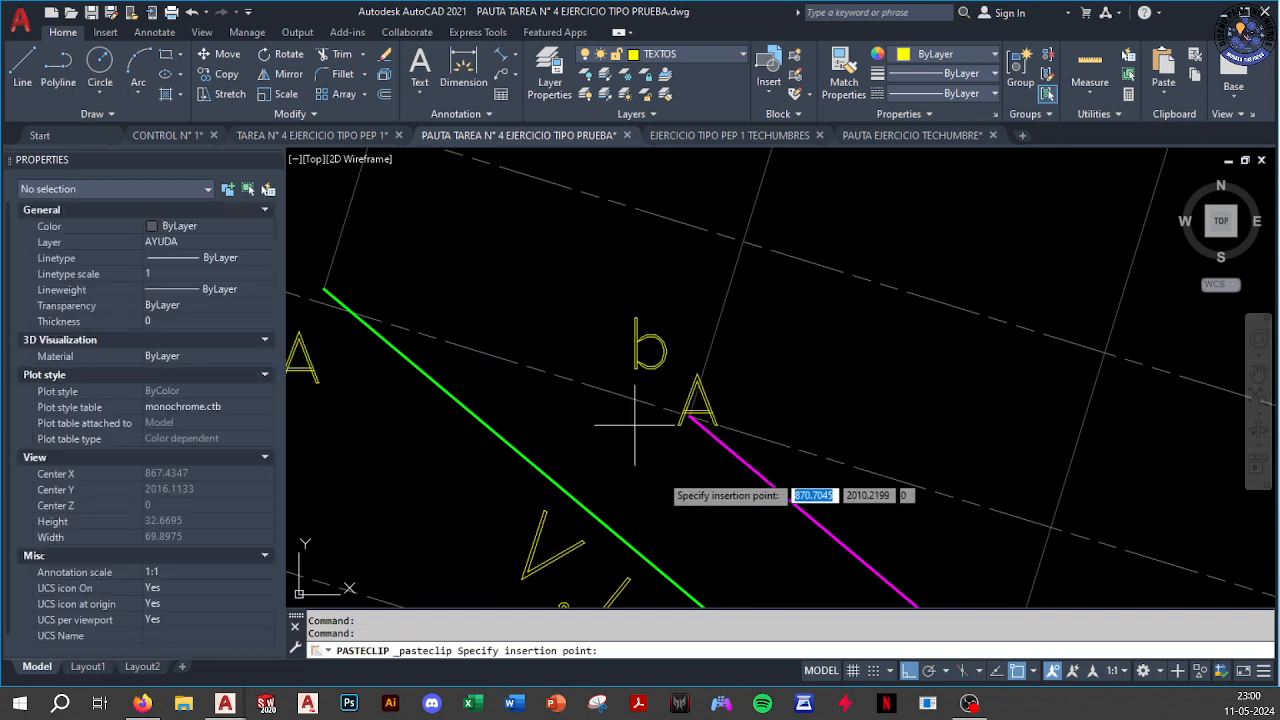
pyautogui.click(650, 511)
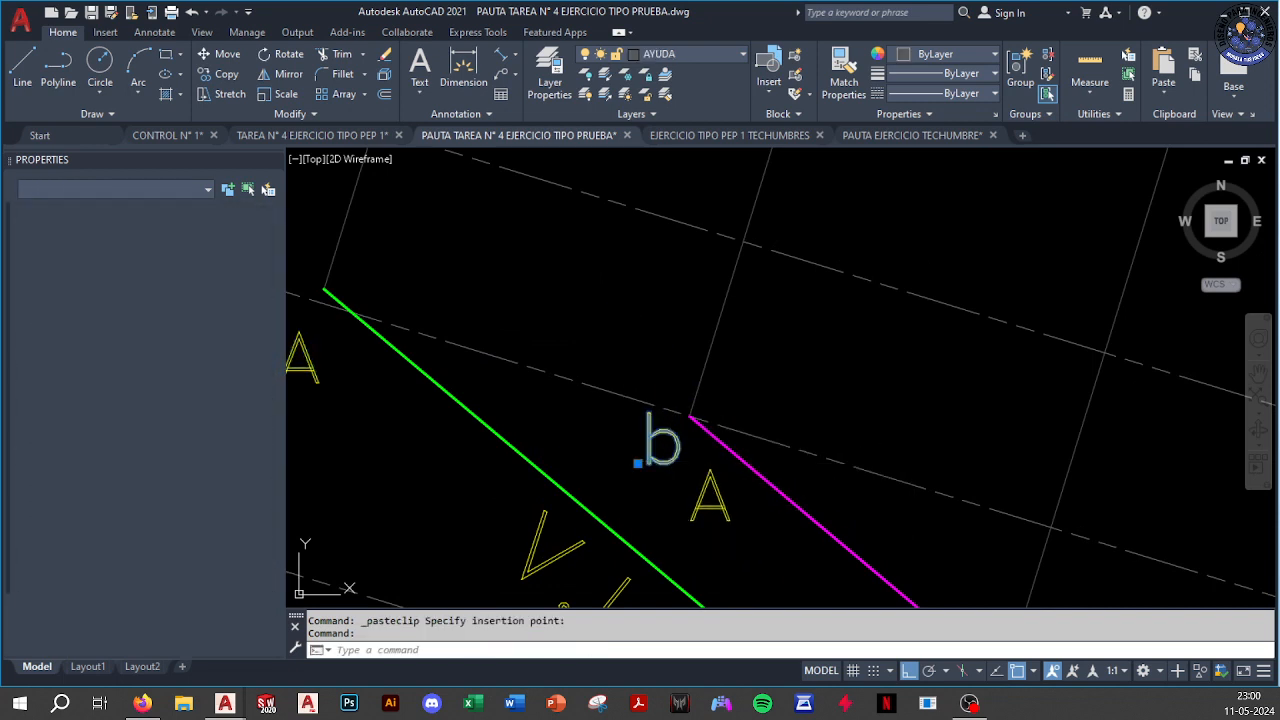
pyautogui.doubleClick(665, 450)
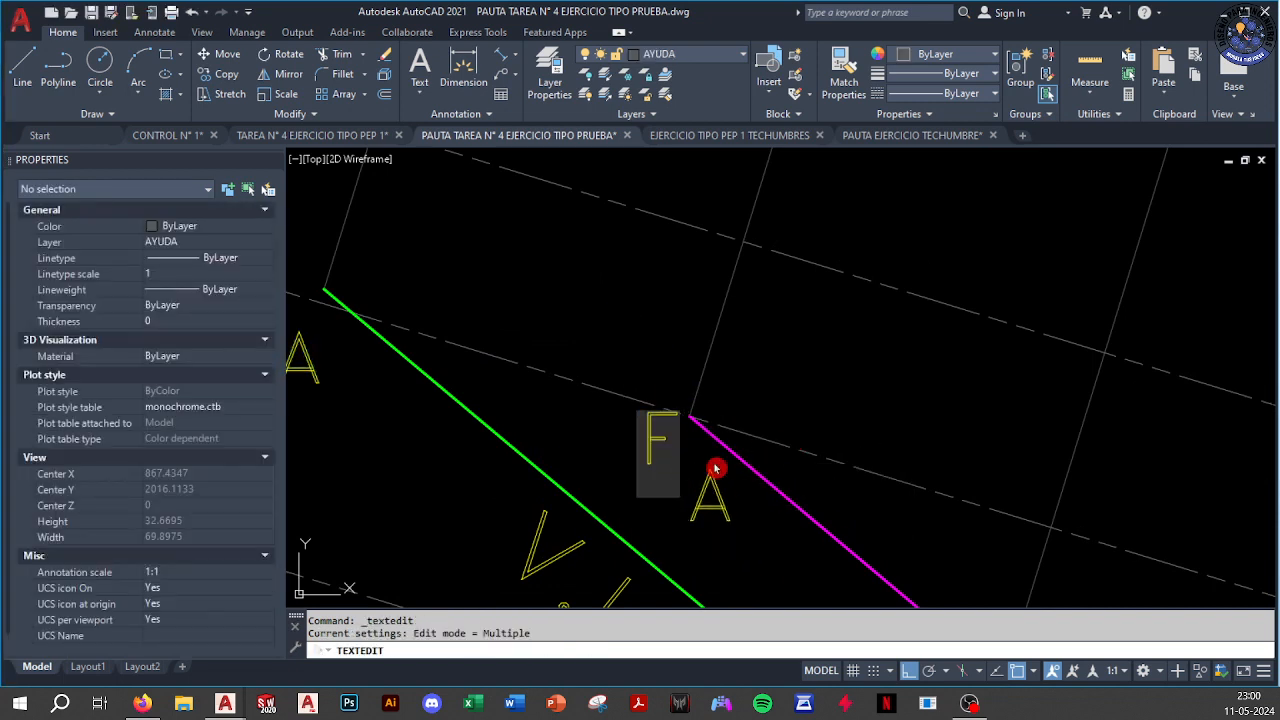
pyautogui.write('f')
pyautogui.click(715, 468)
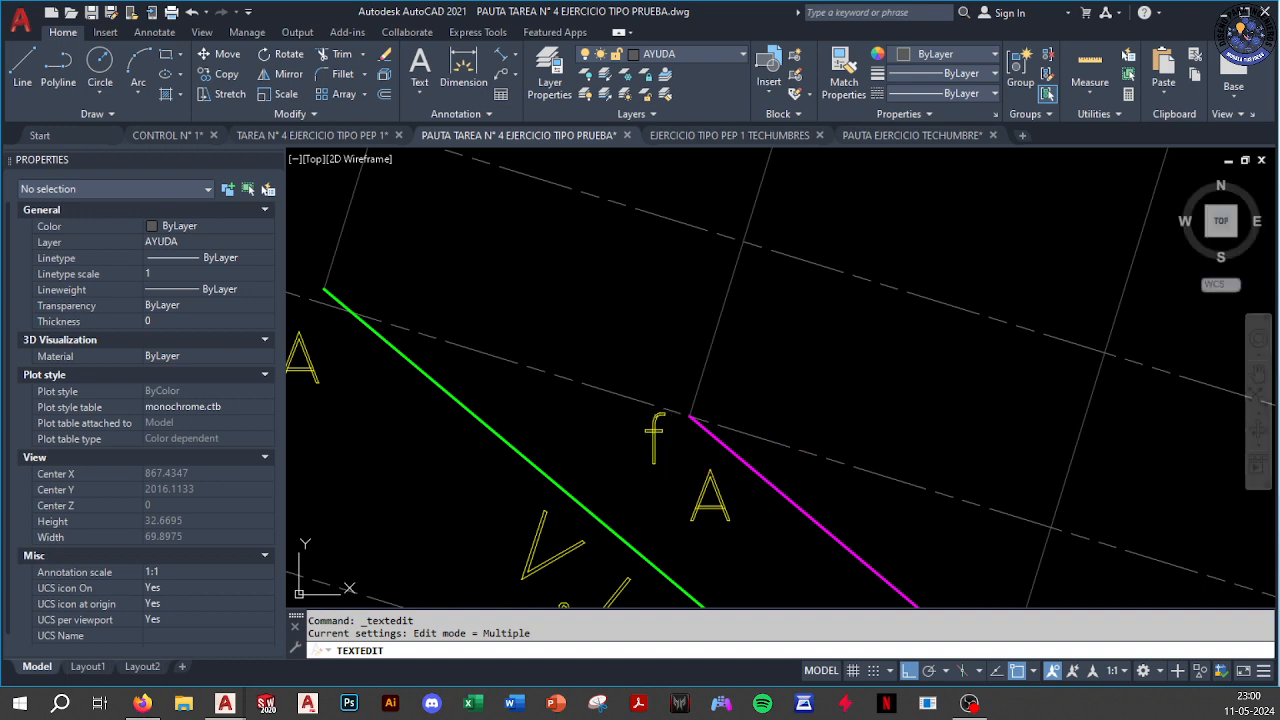
pyautogui.press('Escape')
# Copy the fA label to the lower end of the magenta line in view A and change its letter to e
pyautogui.scroll(-2, 760, 405)
pyautogui.moveTo(752, 446); pyautogui.dragTo(591, 403, button='middle')
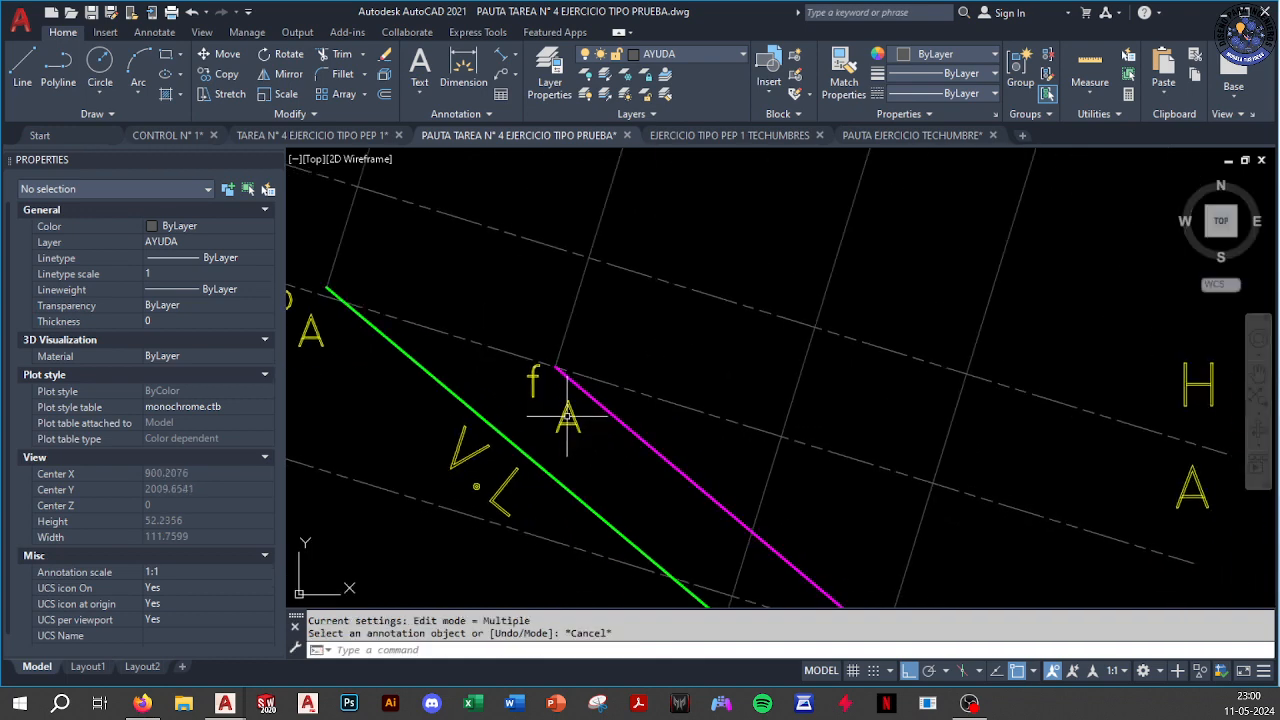
pyautogui.click(567, 415)
pyautogui.scroll(-4, 615, 384)
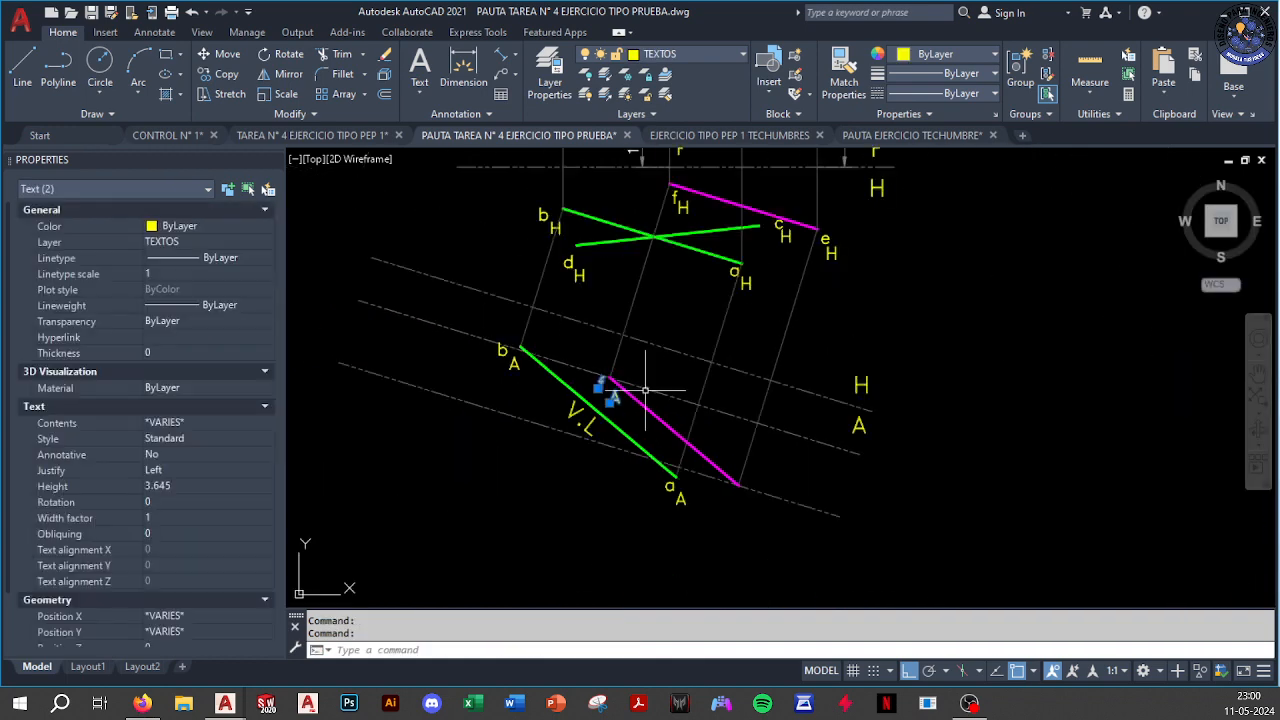
pyautogui.hotkey('ctrl', 'c')
pyautogui.moveTo(686, 484); pyautogui.dragTo(631, 397, button='middle')
pyautogui.scroll(2, 631, 396)
pyautogui.hotkey('ctrl', 'v')
pyautogui.click(697, 445)
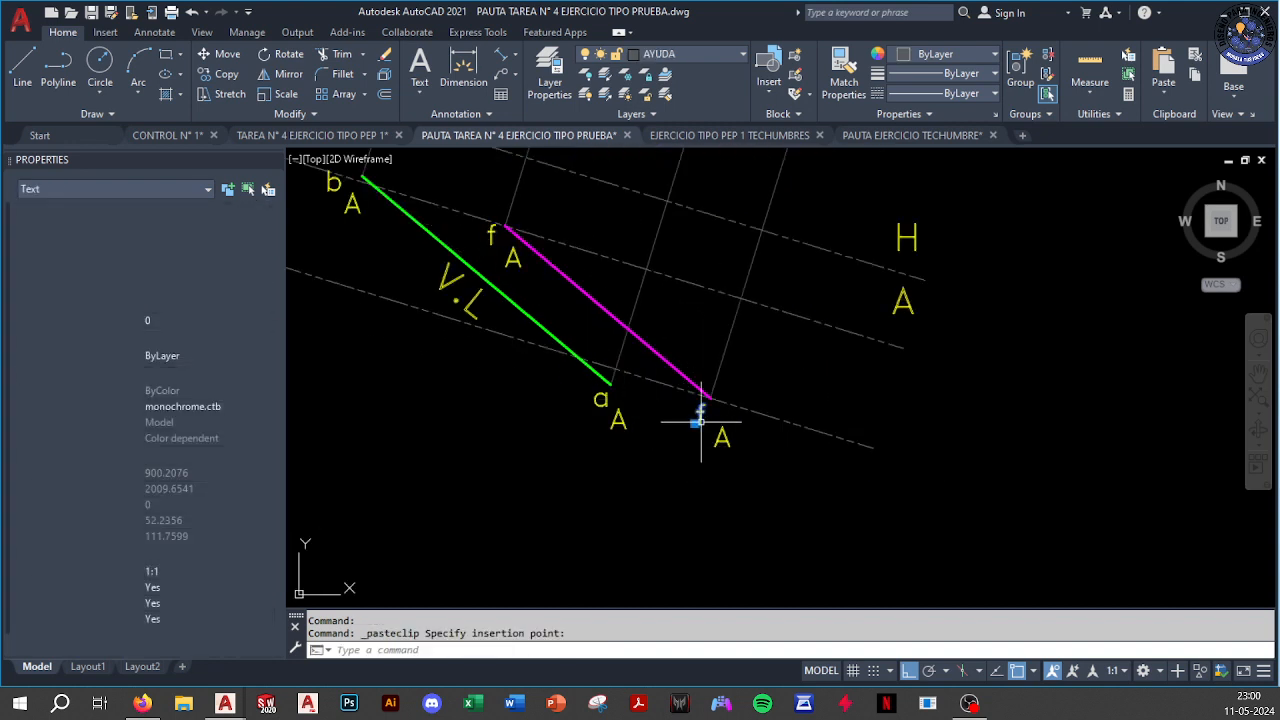
pyautogui.doubleClick(705, 418)
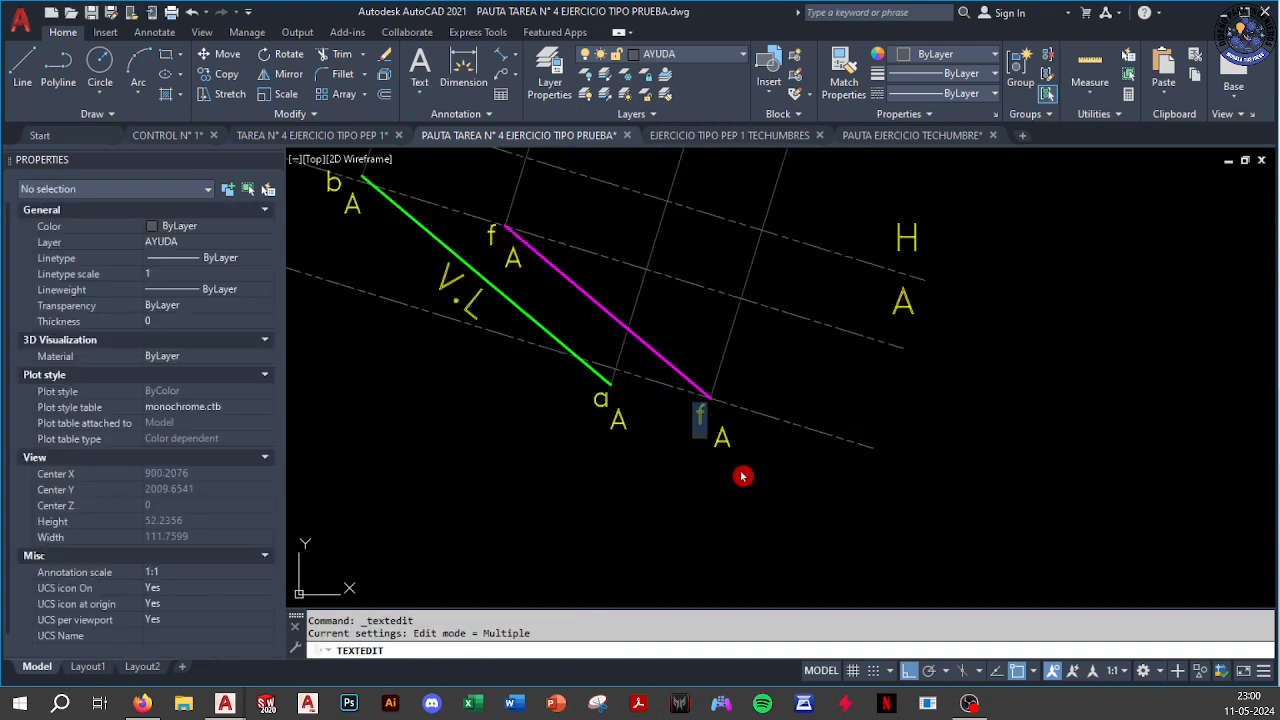
pyautogui.click(800, 407)
pyautogui.press('Escape')
# Copy the V.L text from line a-b onto the magenta line e-f in auxiliary view A
pyautogui.scroll(-3, 668, 405)
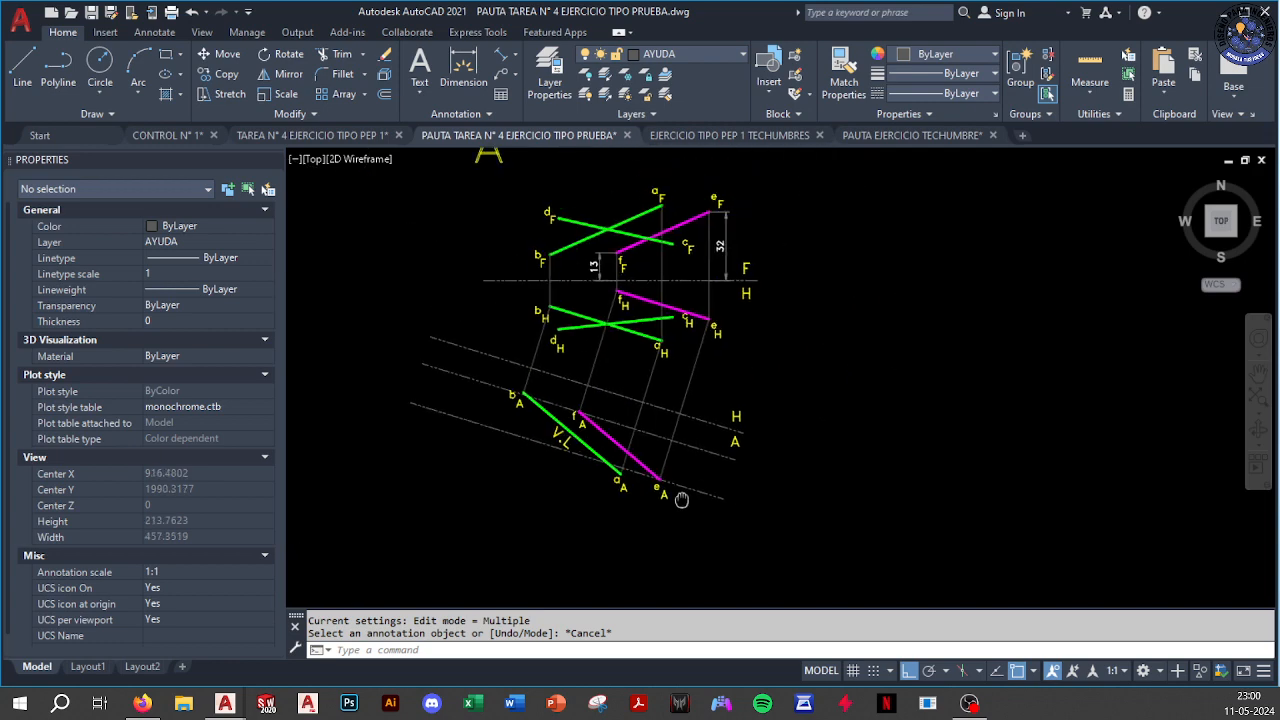
pyautogui.scroll(4, 549, 458)
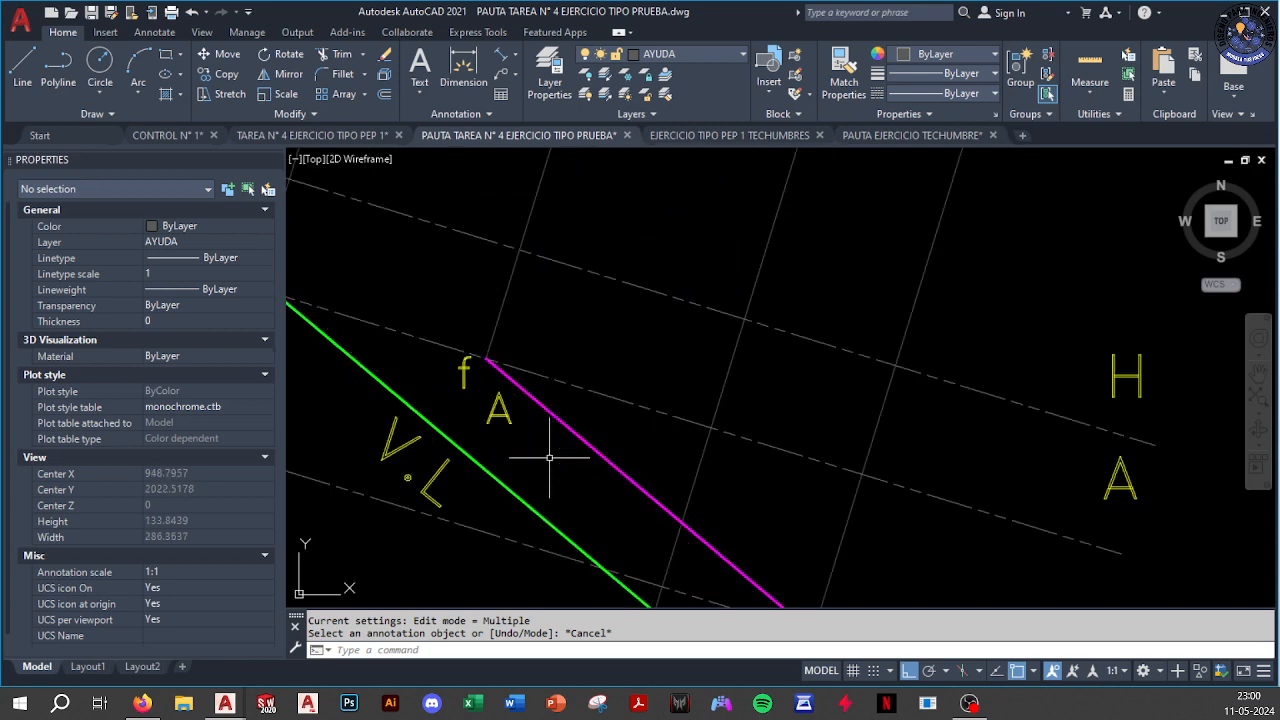
pyautogui.click(431, 480)
pyautogui.hotkey('ctrl', 'c')
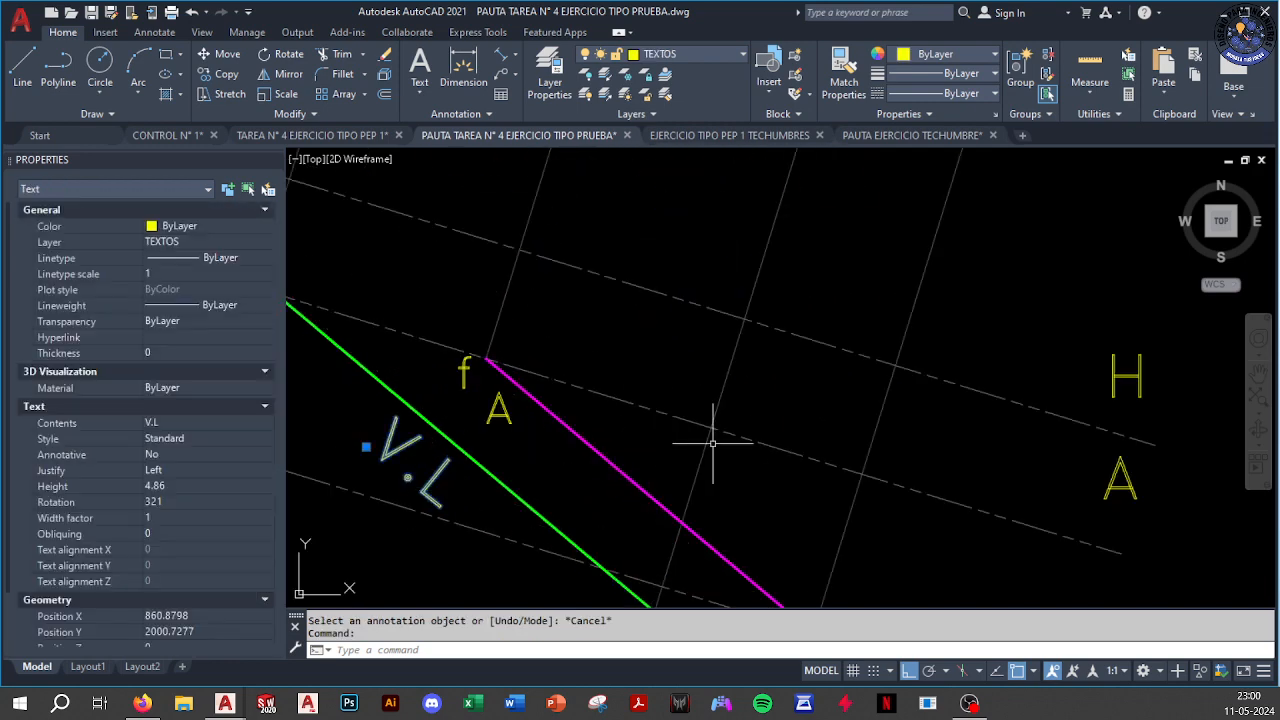
pyautogui.hotkey('ctrl', 'v')
pyautogui.click(652, 598)
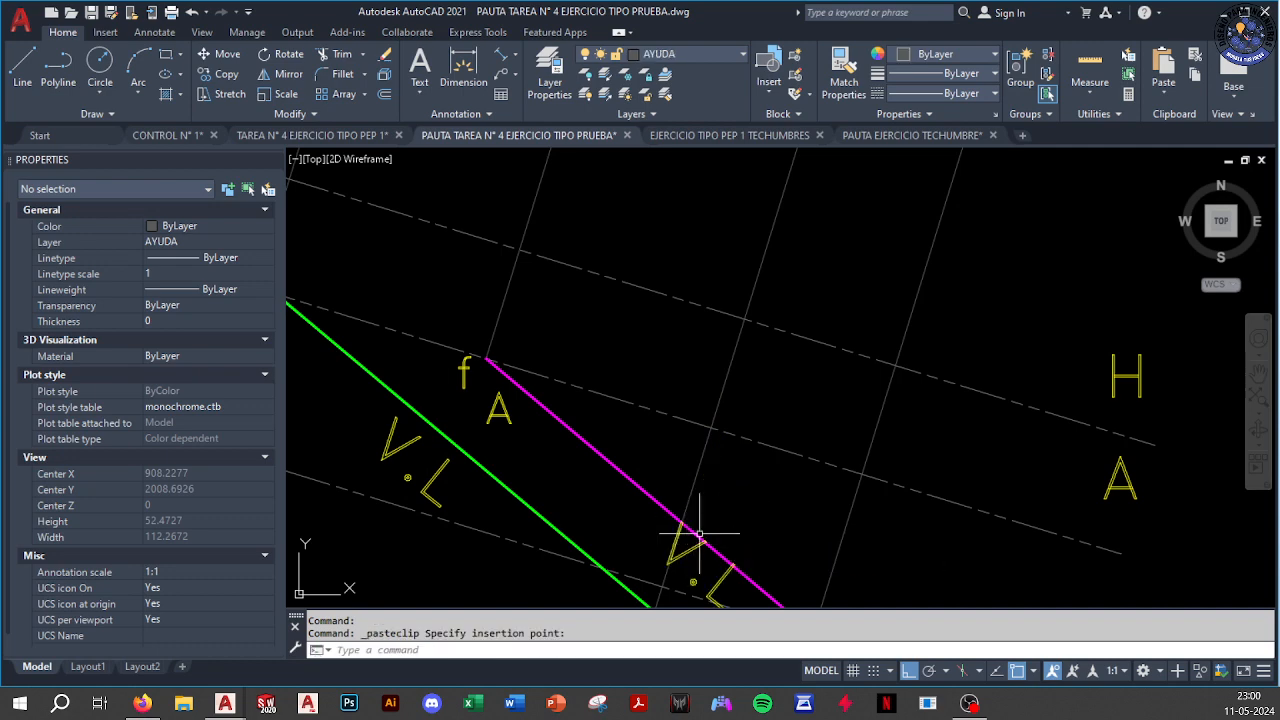
# Move the copied V.L text straight up so it sits clear above the magenta line
pyautogui.moveTo(701, 555); pyautogui.dragTo(641, 440, button='middle')
pyautogui.click(674, 464)
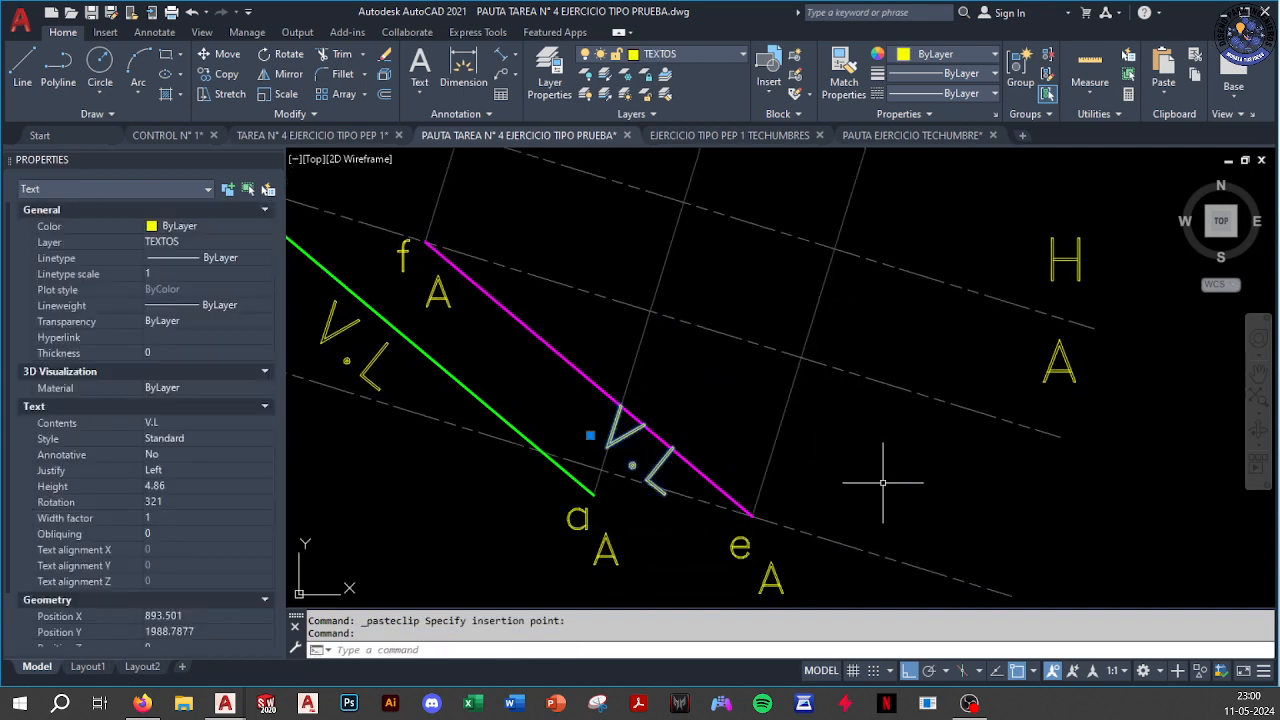
pyautogui.write('m')
pyautogui.press('Return')
pyautogui.click(940, 500)
pyautogui.click(937, 426)
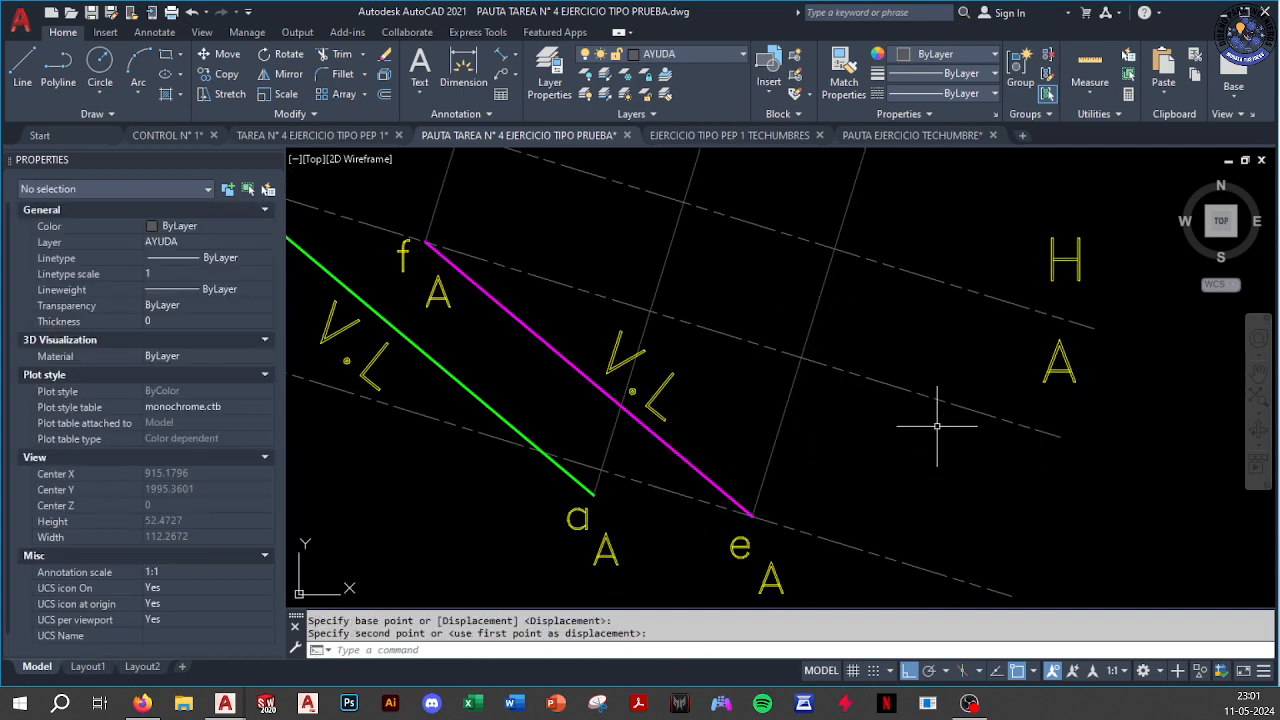
# Review the question list in the exercise statement, particularly item 3, and examine the reference solution for the AB to EF distance
pyautogui.scroll(-6, 937, 426)
pyautogui.moveTo(937, 426); pyautogui.dragTo(695, 408, button='middle')
pyautogui.scroll(2, 695, 408)
pyautogui.scroll(-6, 695, 409)
pyautogui.scroll(-2, 809, 425)
pyautogui.scroll(4, 767, 285)
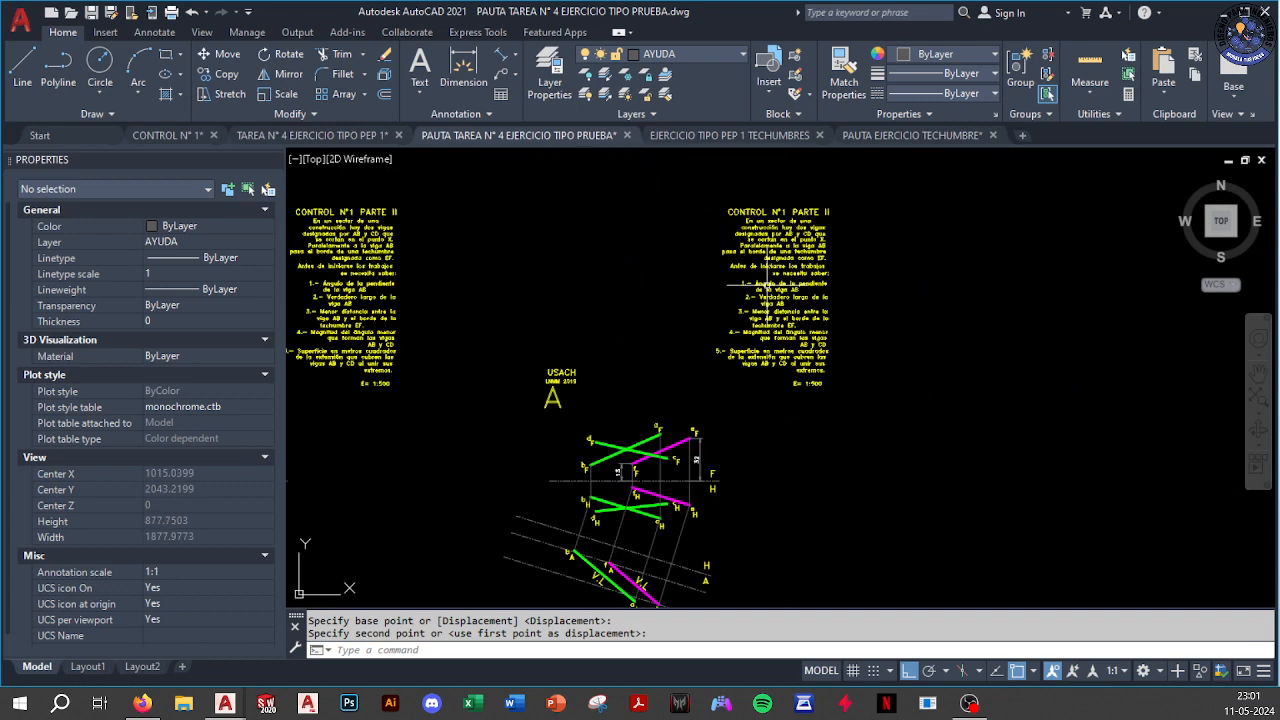
pyautogui.scroll(8, 767, 285)
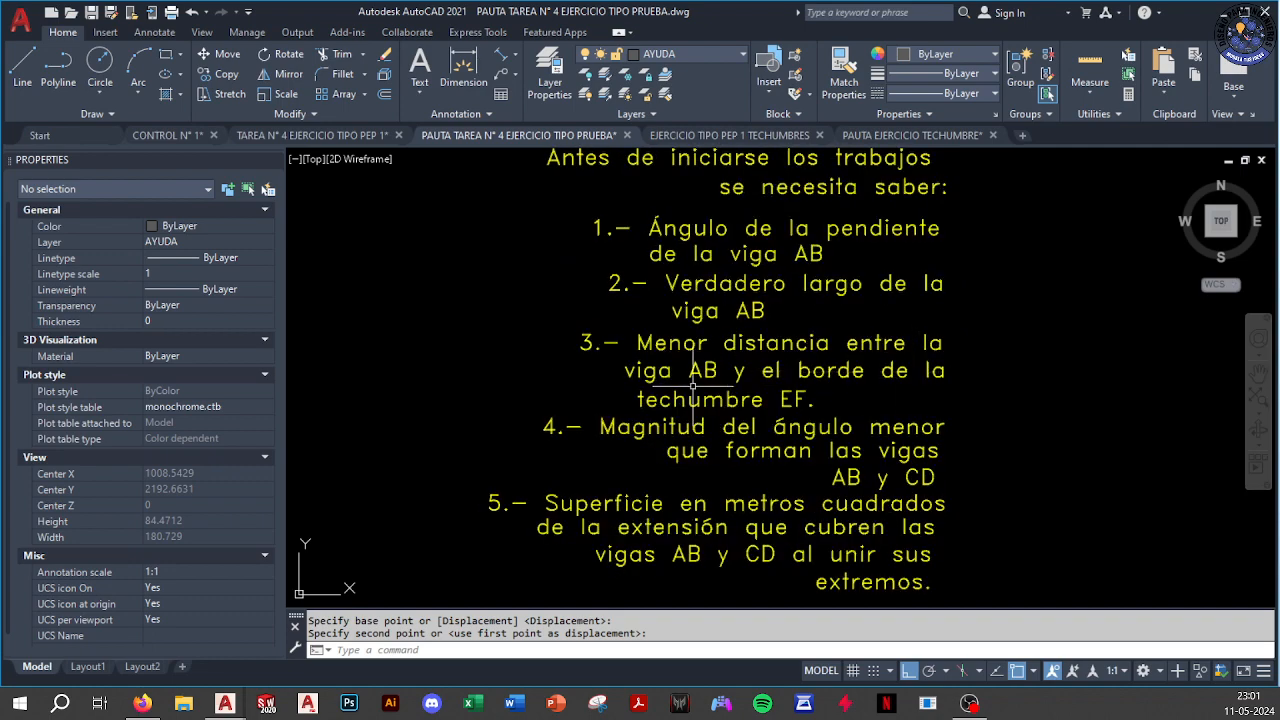
pyautogui.scroll(-6, 692, 385)
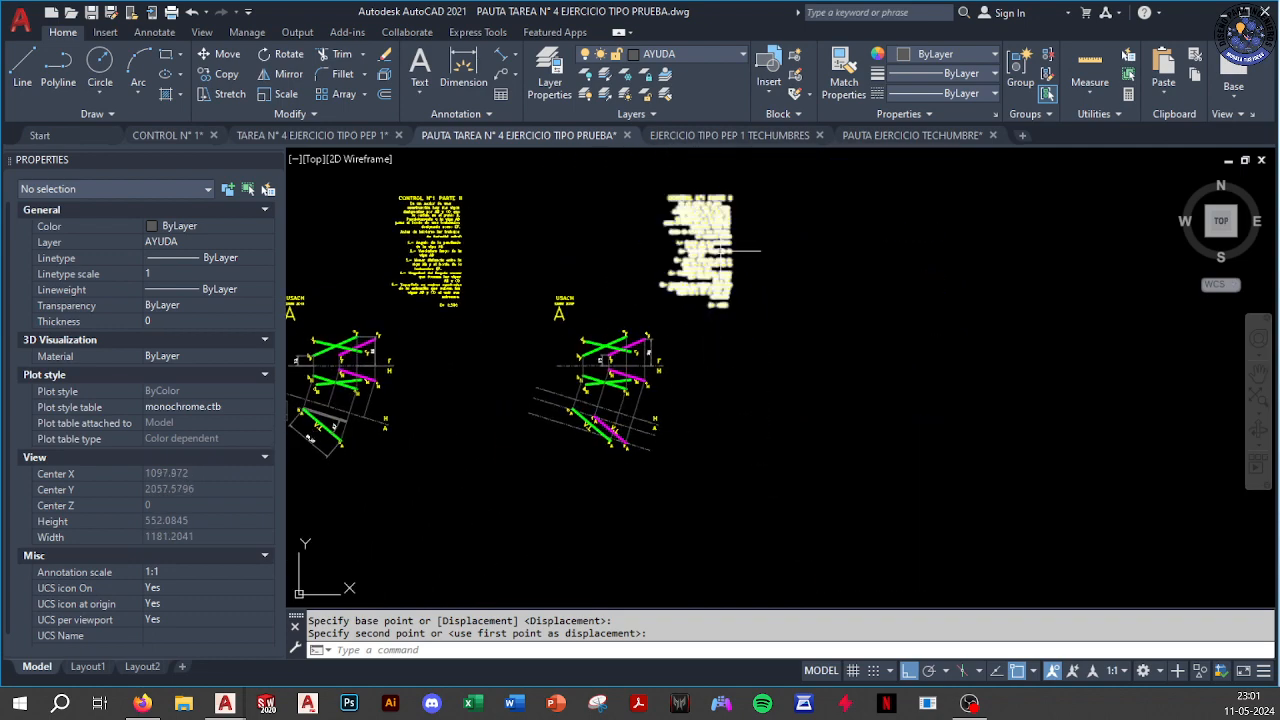
pyautogui.scroll(6, 712, 251)
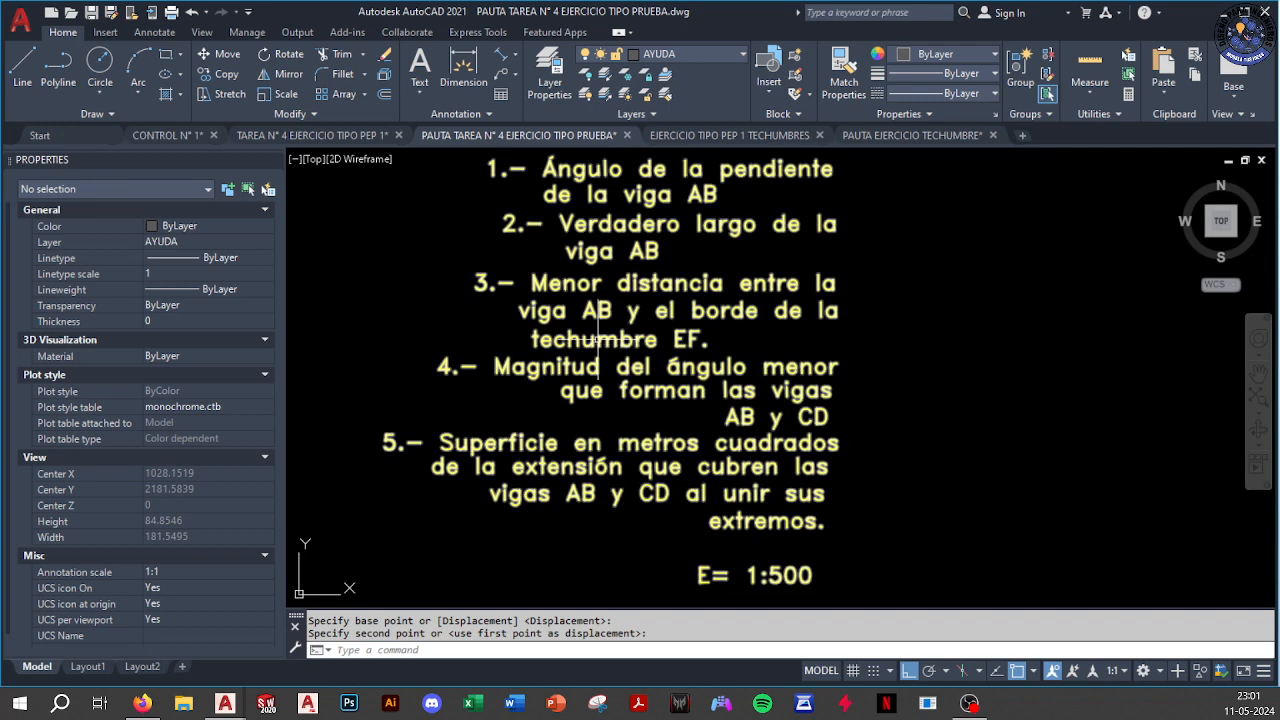
pyautogui.scroll(-9, 594, 325)
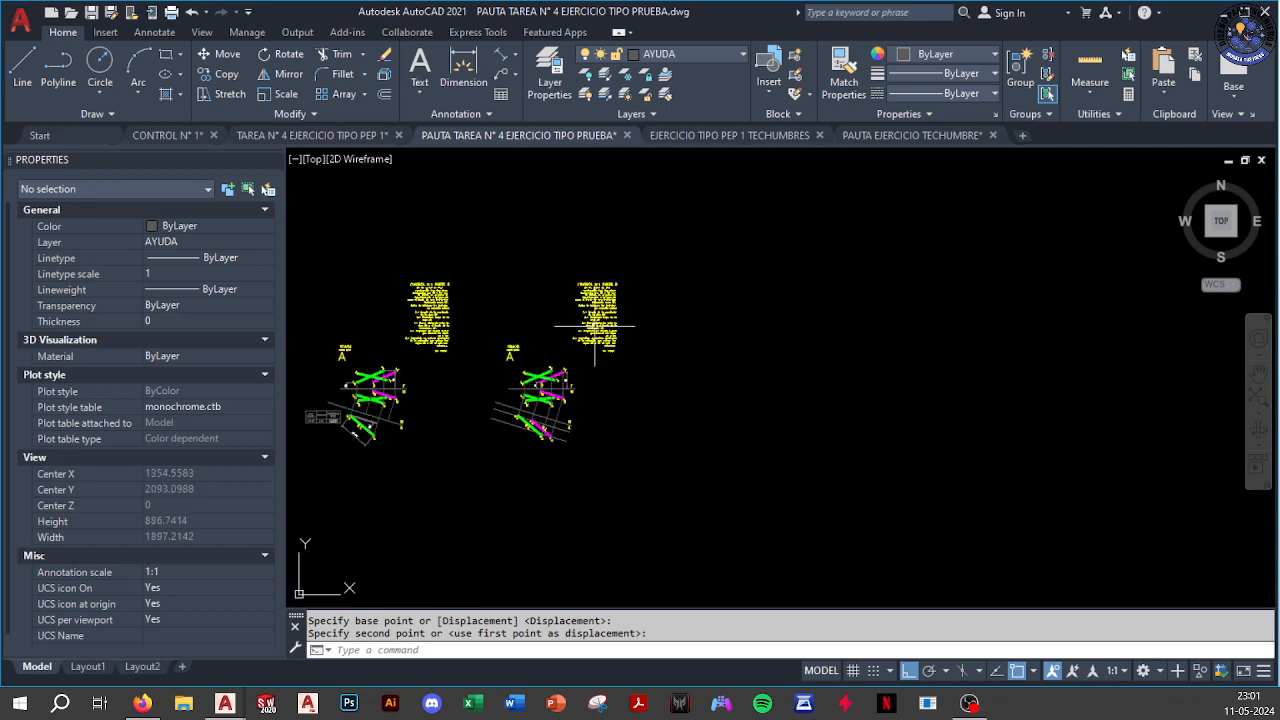
pyautogui.scroll(10, 579, 399)
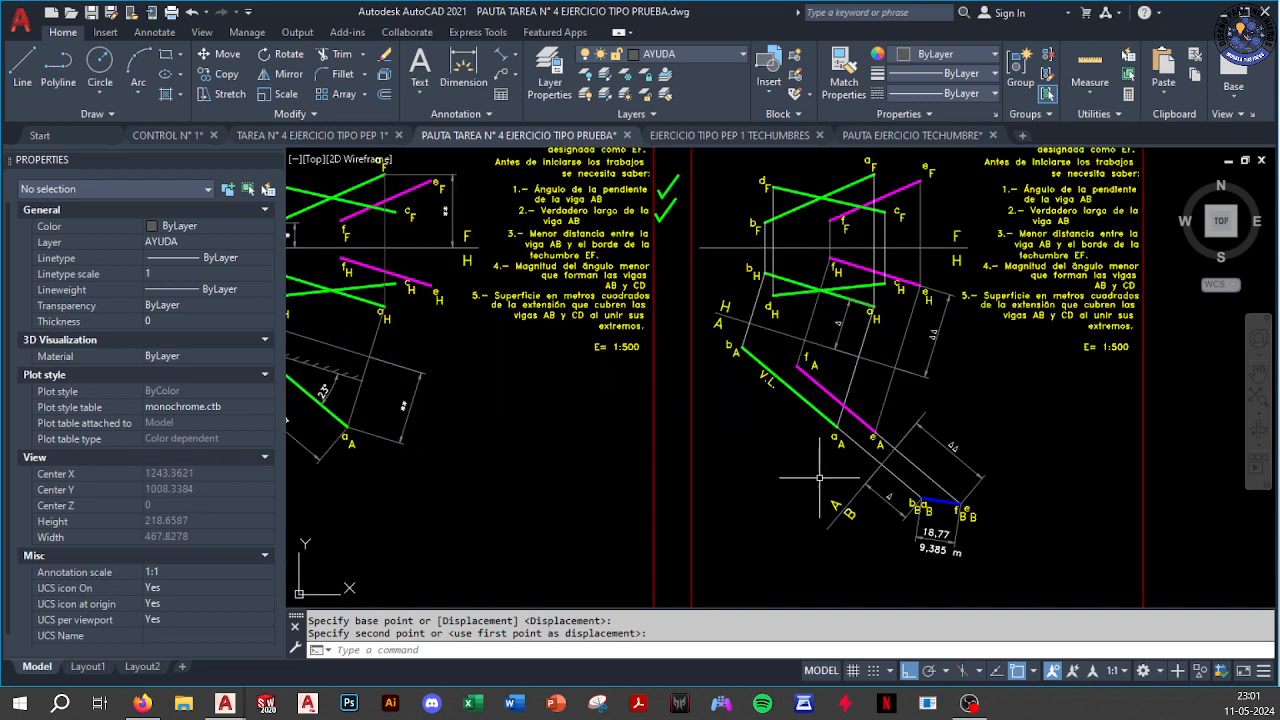
# Examine auxiliary view B in the reference solution, including its A/B fold line and the dimensioned distance between the point views of AB and EF
pyautogui.moveTo(739, 476); pyautogui.dragTo(653, 412, button='middle')
pyautogui.scroll(3, 588, 452)
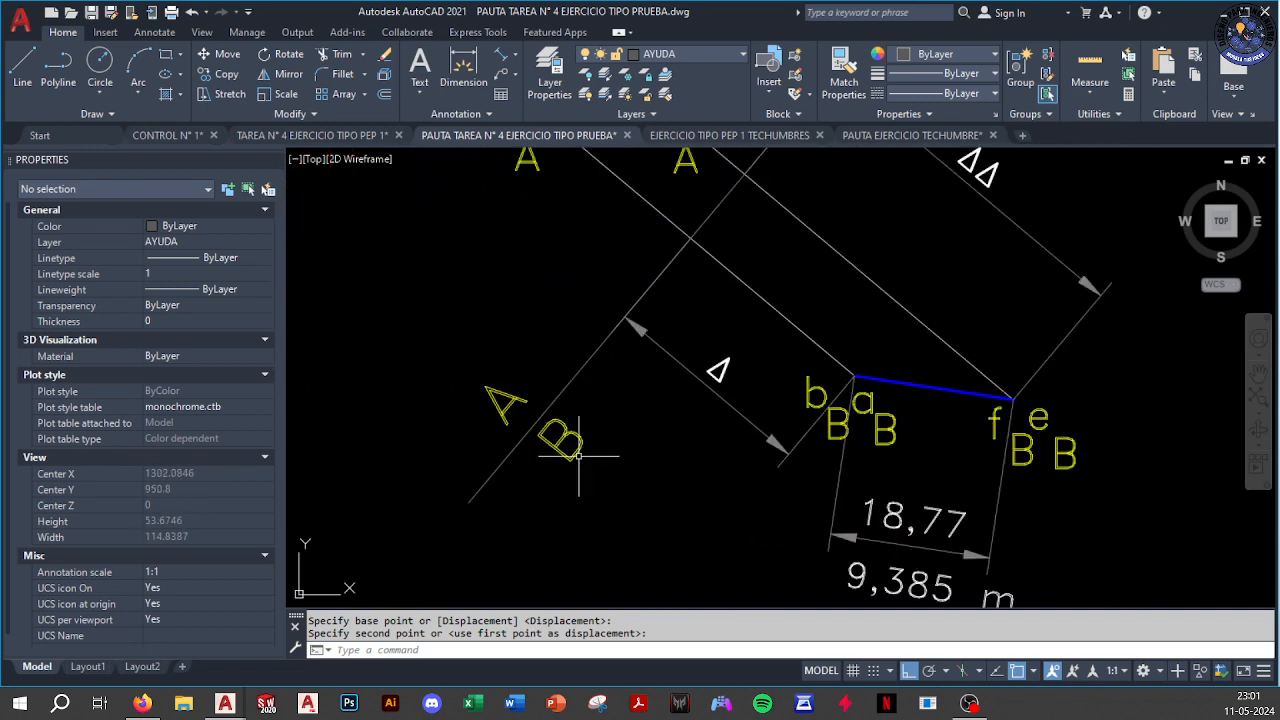
pyautogui.scroll(-3, 575, 450)
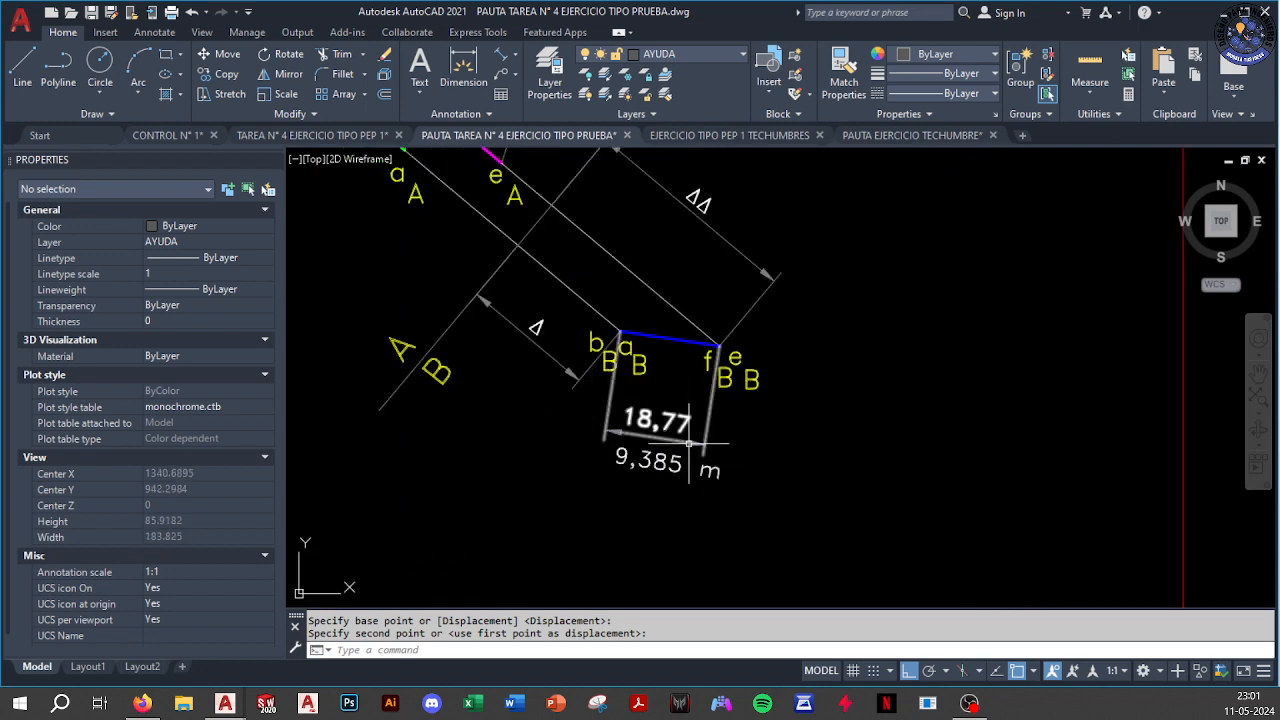
pyautogui.scroll(-3, 685, 348)
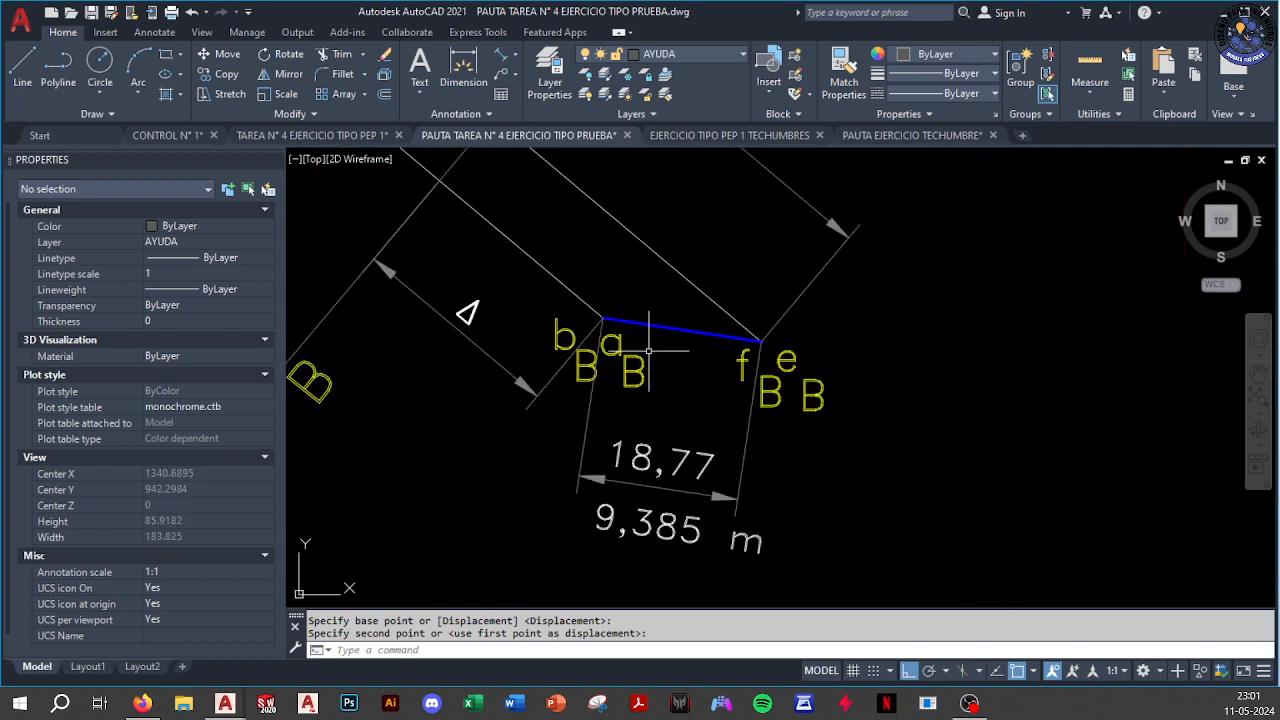
pyautogui.moveTo(650, 353); pyautogui.dragTo(659, 405, button='middle')
pyautogui.scroll(-2, 665, 417)
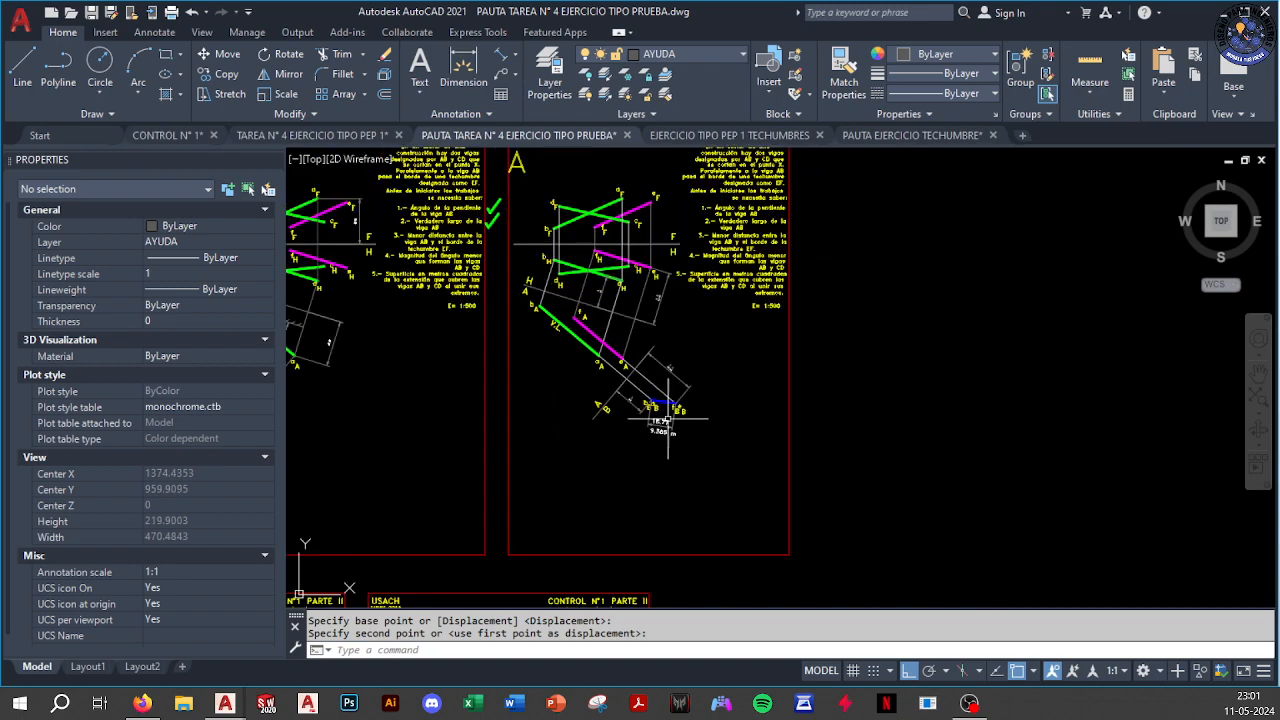
pyautogui.moveTo(680, 458); pyautogui.dragTo(714, 180, button='middle')
pyautogui.scroll(-3, 711, 244)
pyautogui.scroll(3, 500, 340)
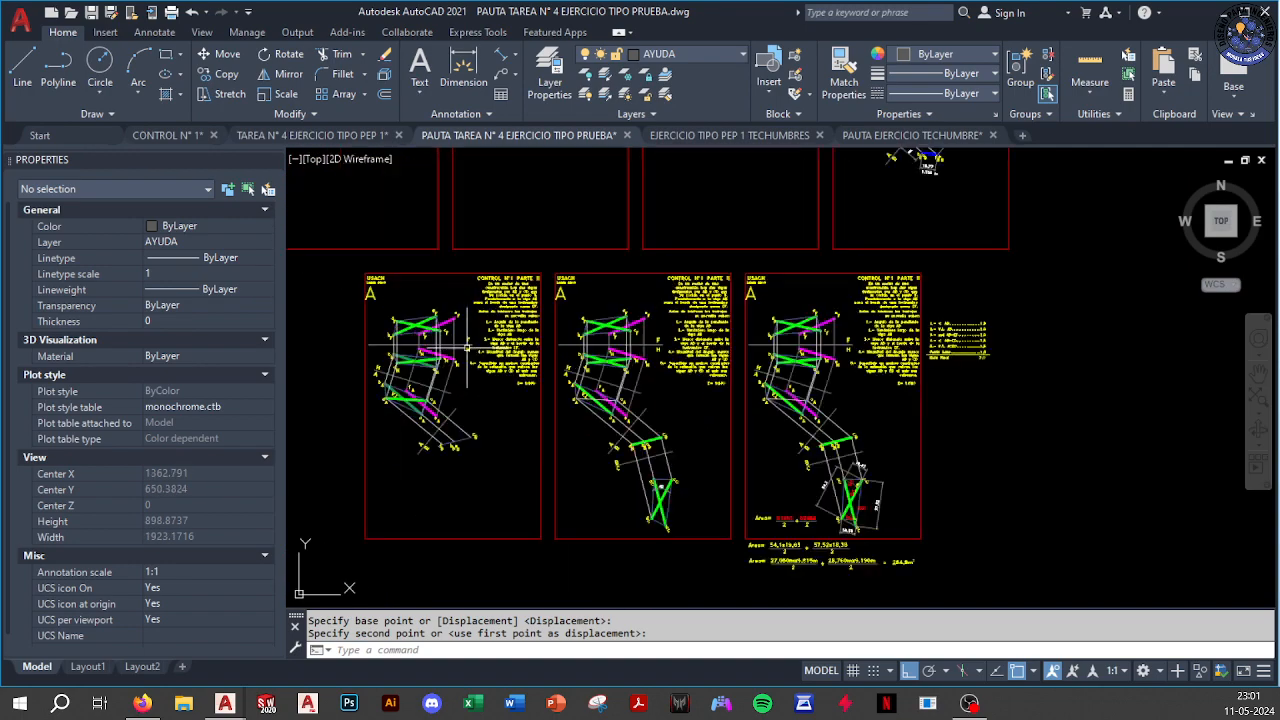
pyautogui.moveTo(388, 395); pyautogui.dragTo(481, 391, button='middle')
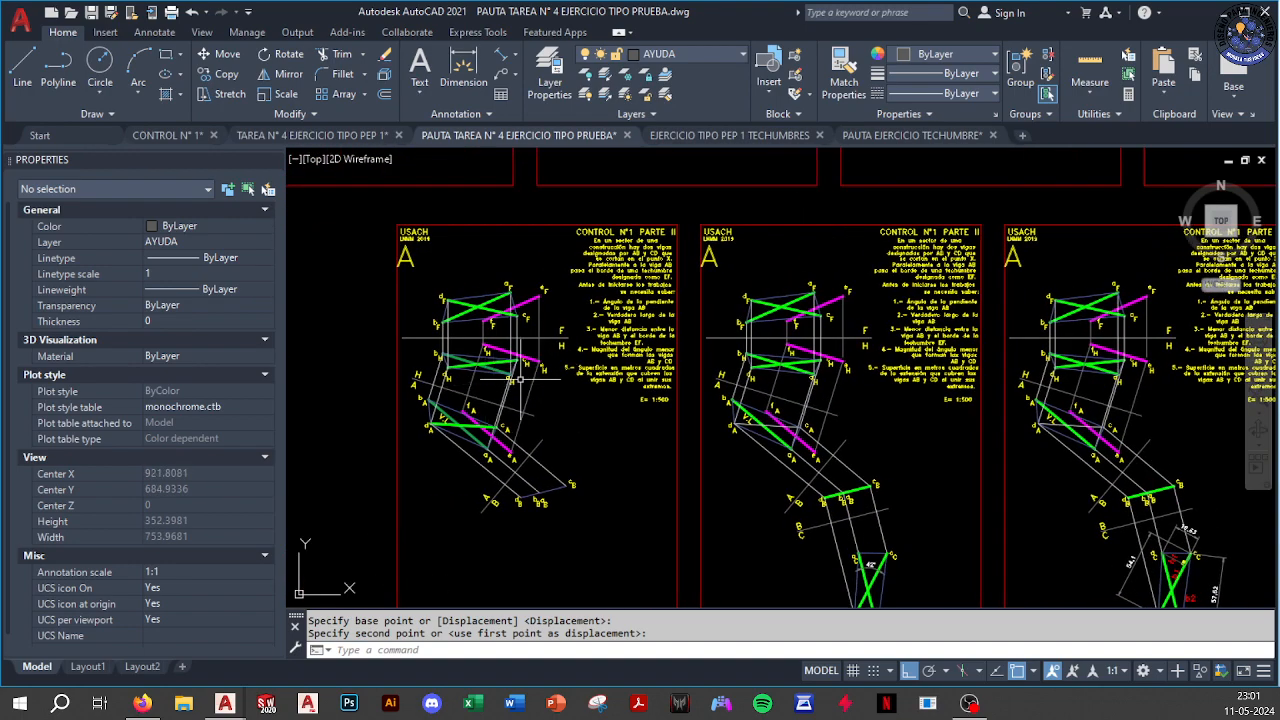
pyautogui.scroll(-3, 529, 370)
pyautogui.moveTo(597, 303); pyautogui.dragTo(602, 429, button='middle')
pyautogui.scroll(-2, 606, 422)
pyautogui.scroll(3, 573, 285)
pyautogui.scroll(3, 690, 305)
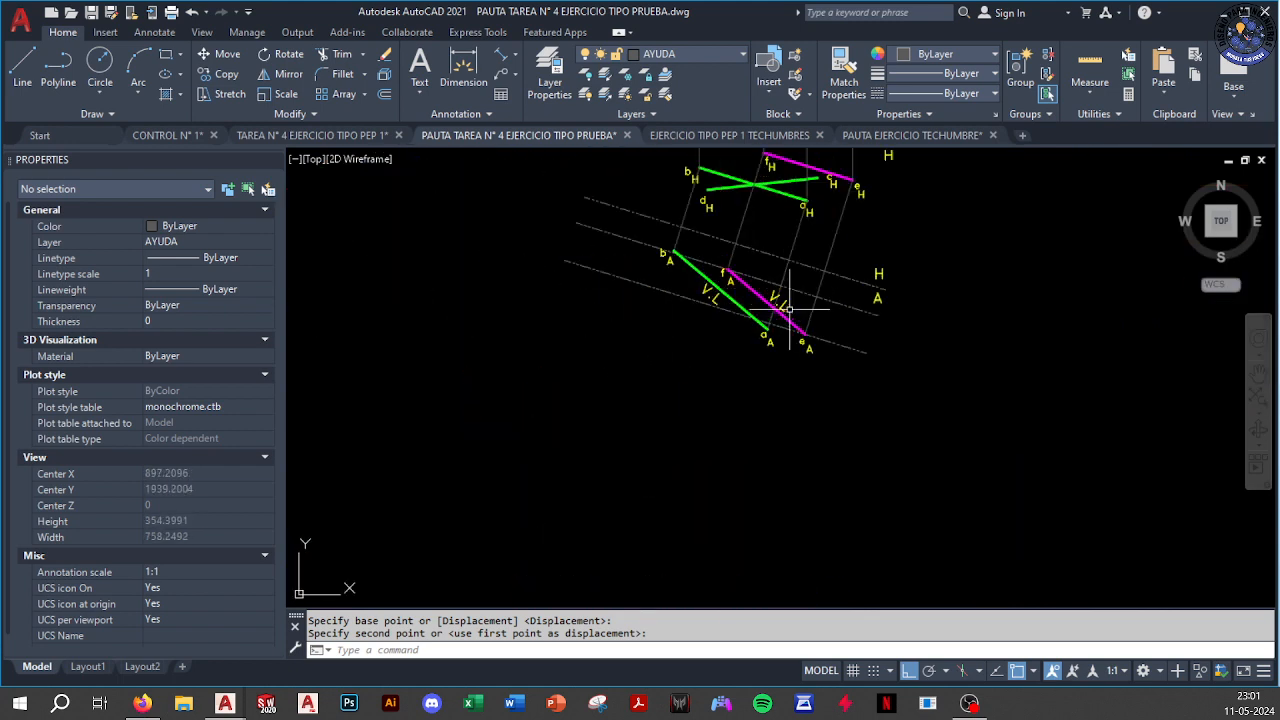
pyautogui.scroll(5, 790, 310)
pyautogui.moveTo(791, 306); pyautogui.dragTo(491, 314, button='middle')
pyautogui.scroll(-6, 486, 300)
pyautogui.scroll(4, 495, 318)
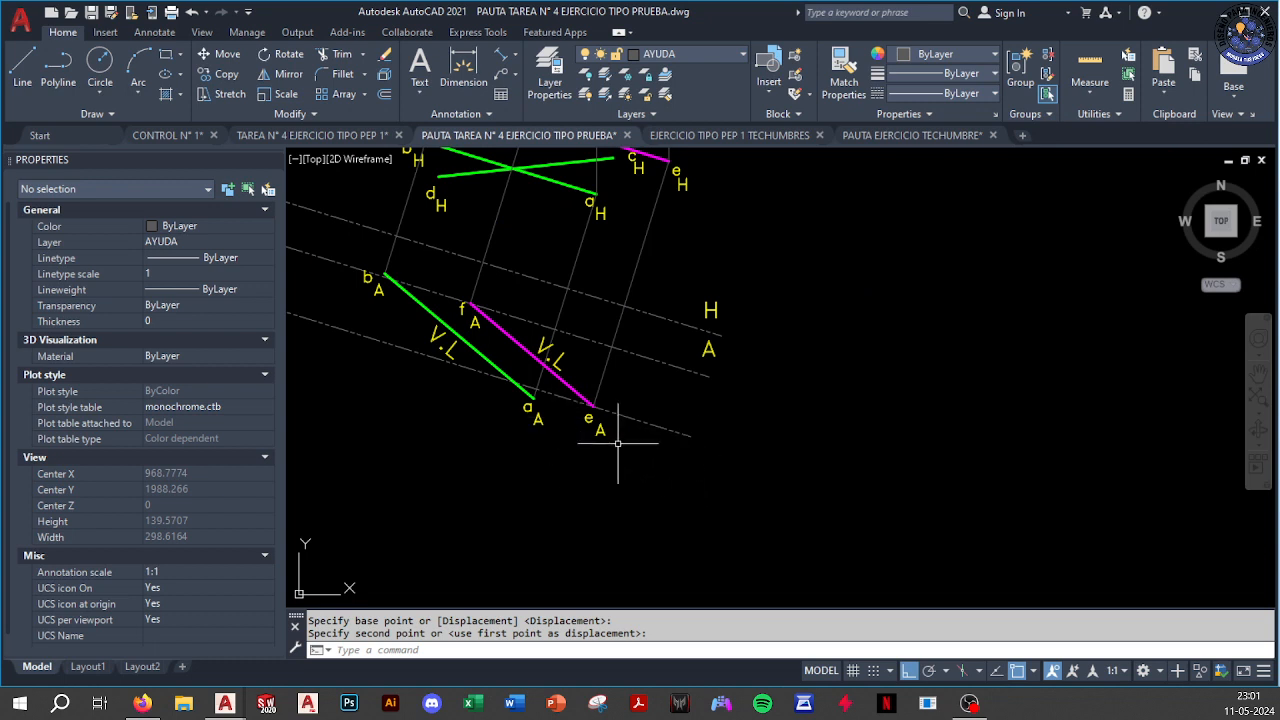
# Review how the reference solution places the A/B fold line and transfers the Δ and ΔΔ distances into view B
pyautogui.press('Return')
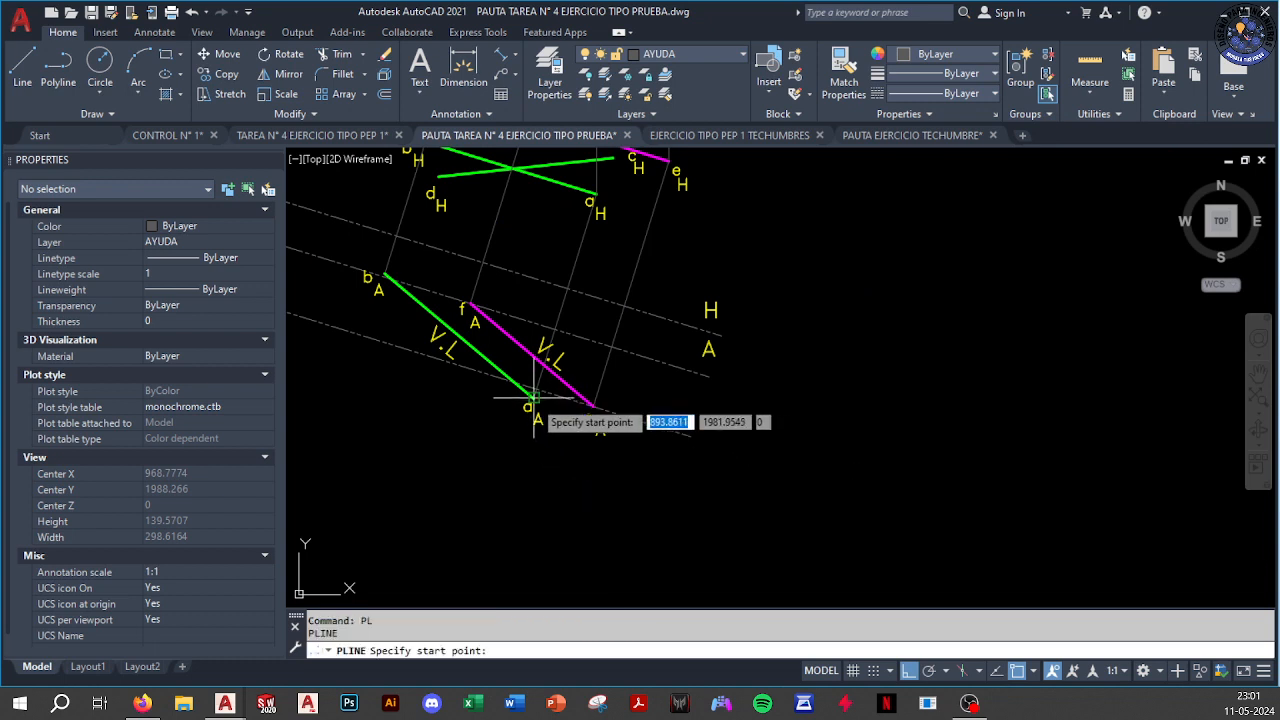
pyautogui.press('Escape')
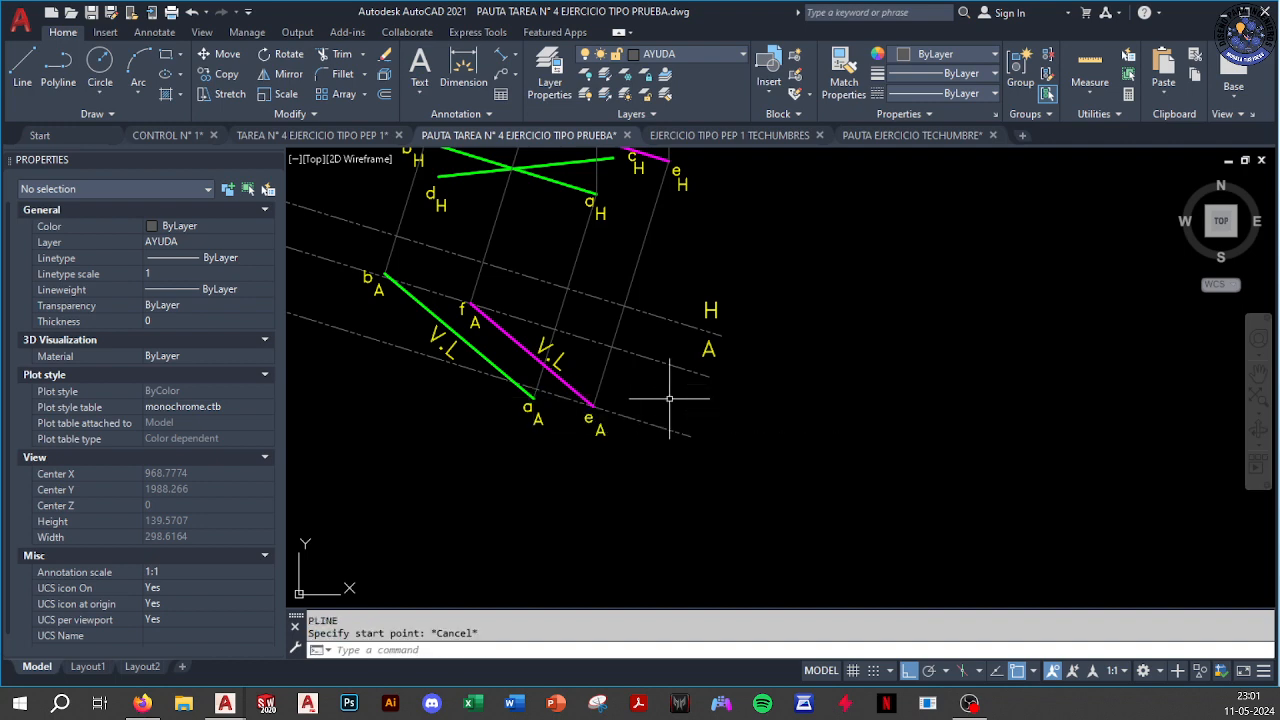
pyautogui.scroll(-6, 671, 400)
pyautogui.scroll(3, 666, 514)
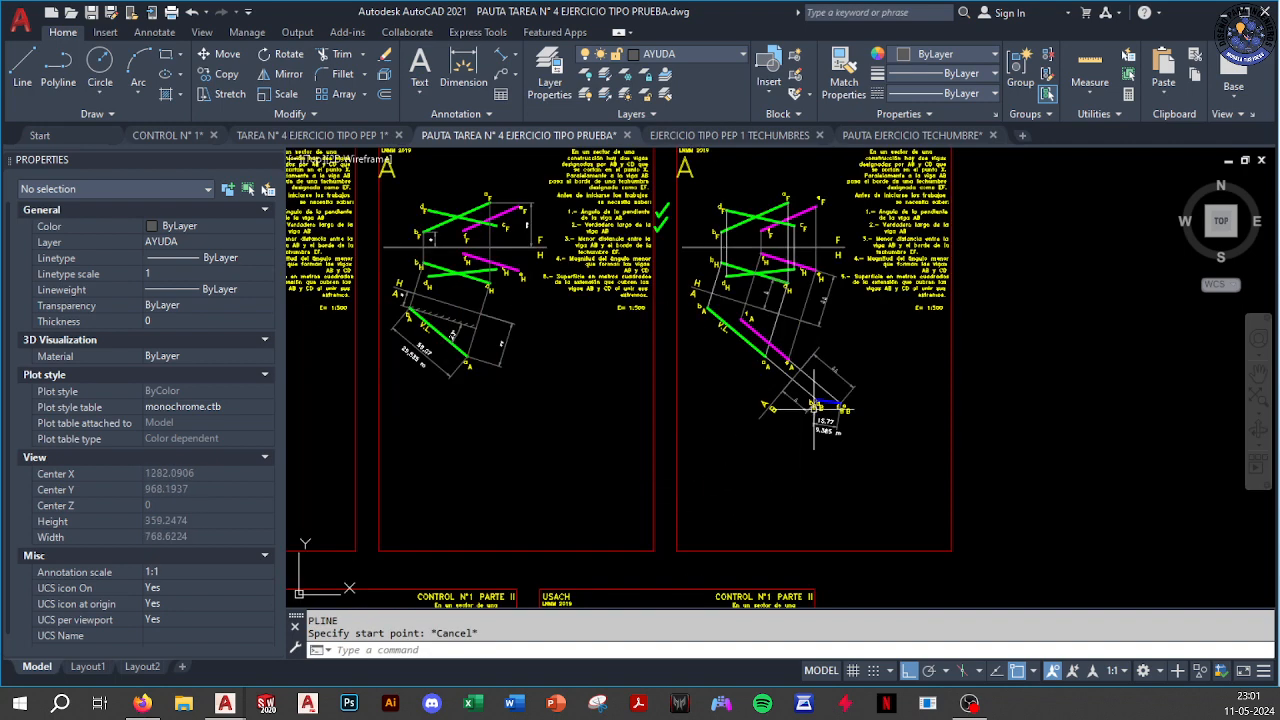
pyautogui.scroll(5, 814, 408)
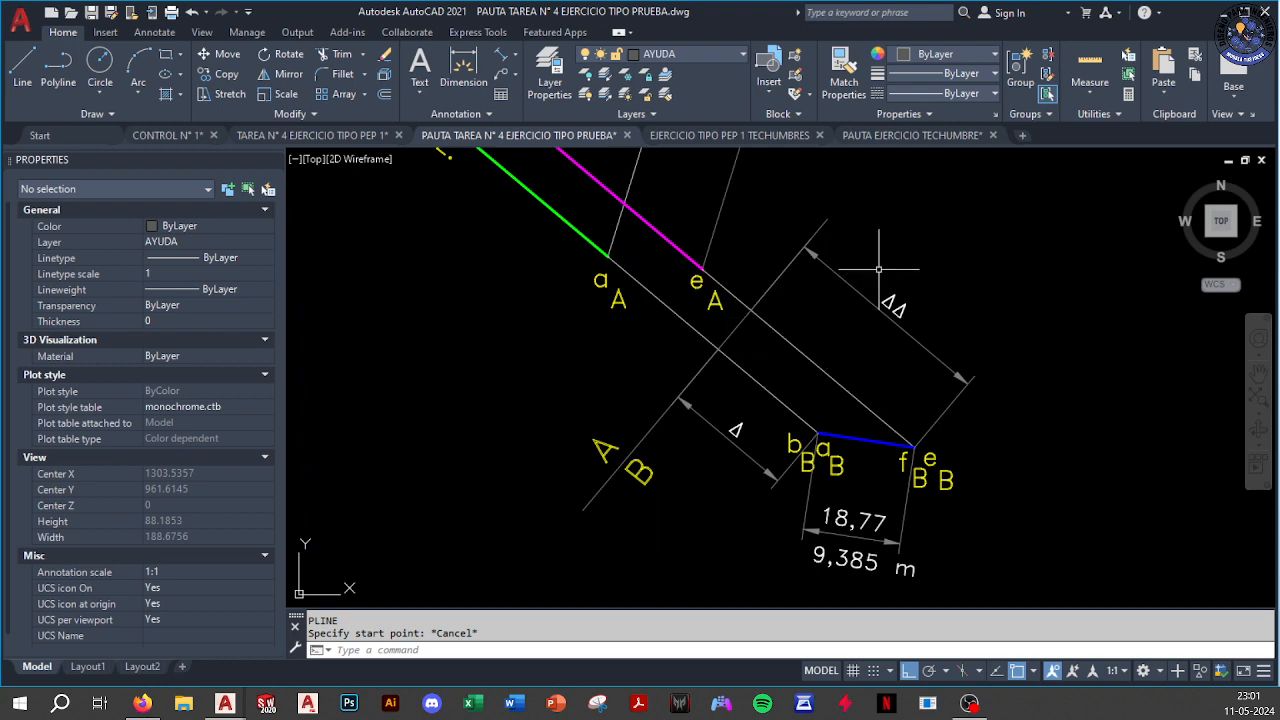
pyautogui.scroll(-6, 878, 268)
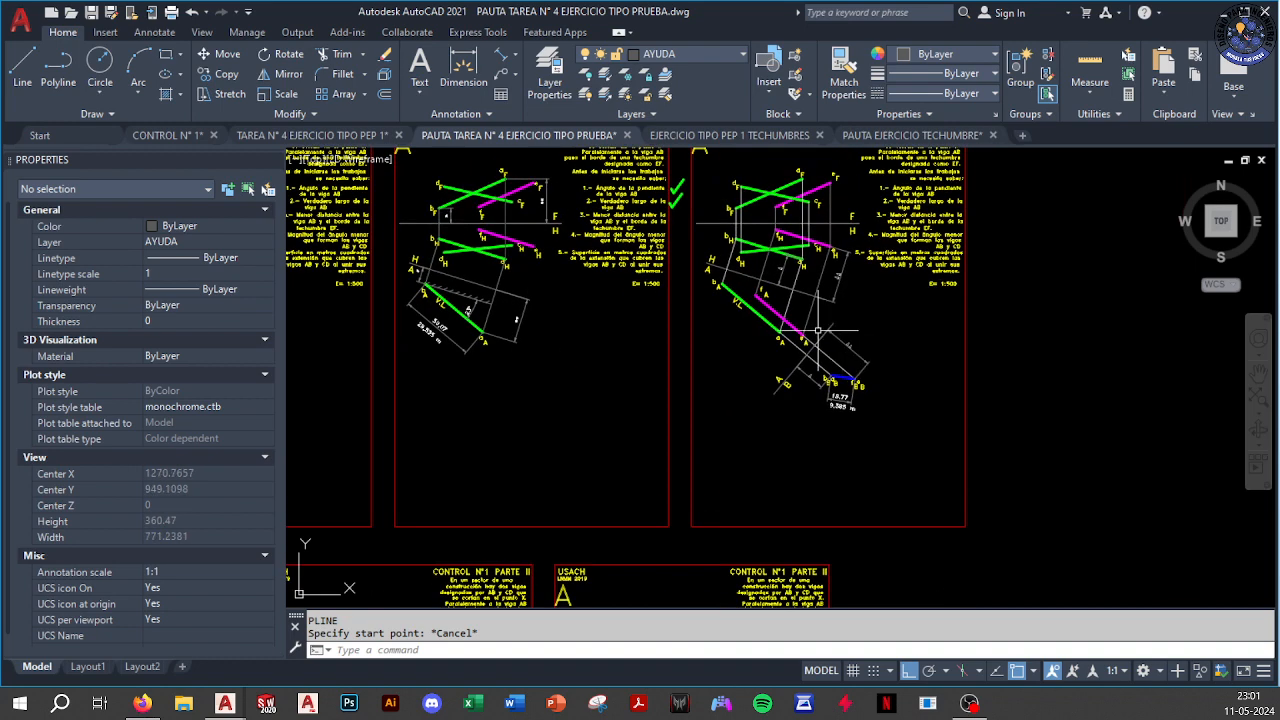
pyautogui.scroll(-10, 793, 327)
pyautogui.moveTo(794, 328); pyautogui.dragTo(803, 425, button='middle')
pyautogui.scroll(12, 771, 300)
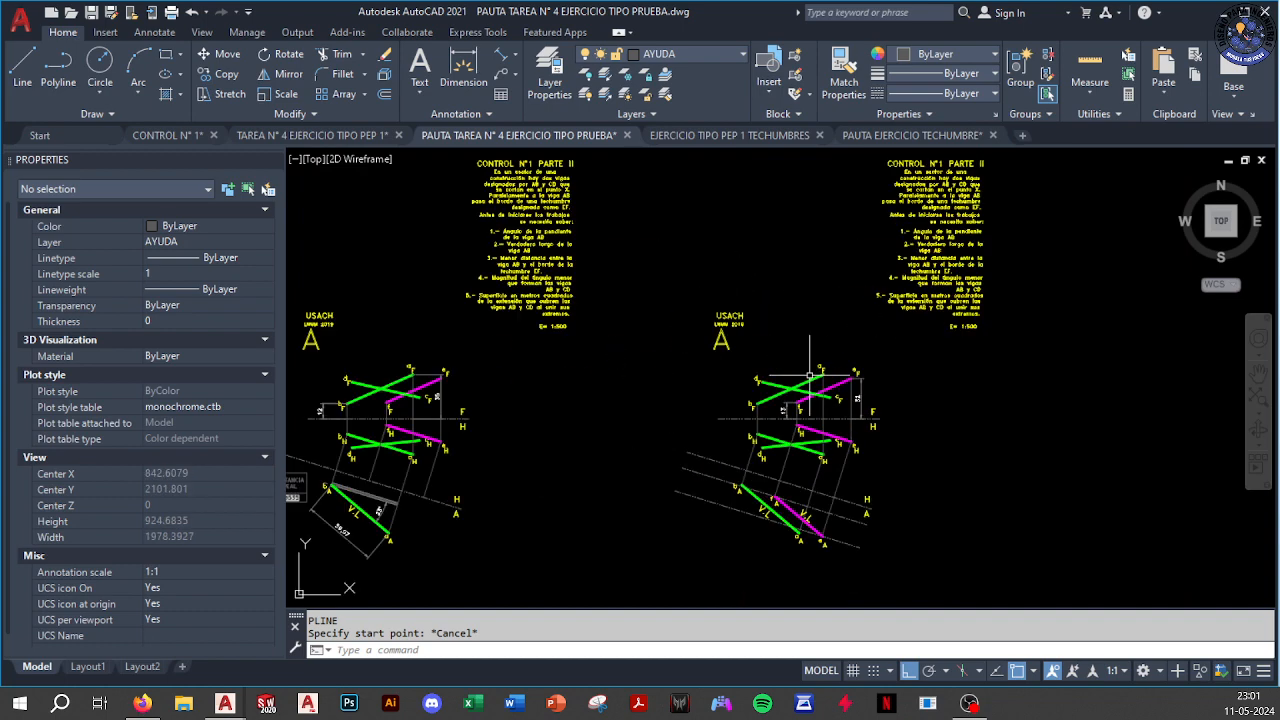
# Draw a polyline about 26 units long from a free point below view A, ending perpendicular to green line a-b
pyautogui.moveTo(793, 475); pyautogui.dragTo(743, 232, button='middle')
pyautogui.scroll(6, 676, 396)
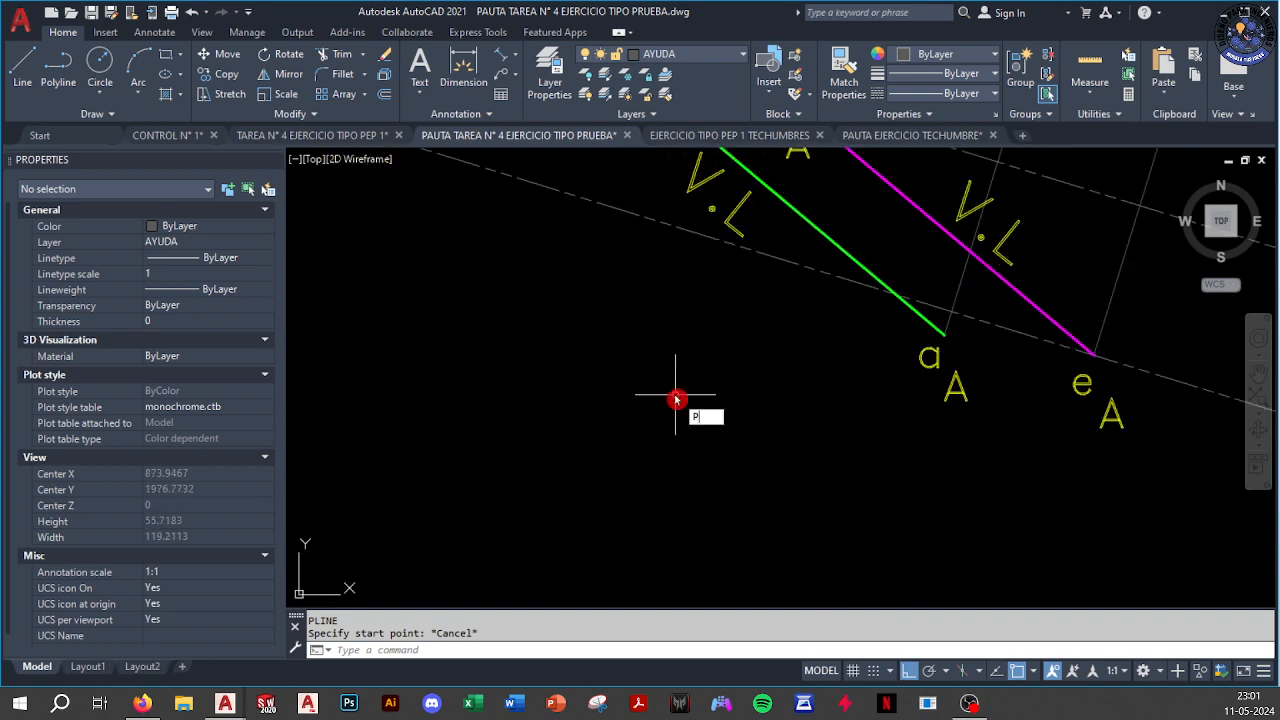
pyautogui.write('l')
pyautogui.press('Return')
pyautogui.moveTo(714, 348); pyautogui.dragTo(694, 450, button='middle')
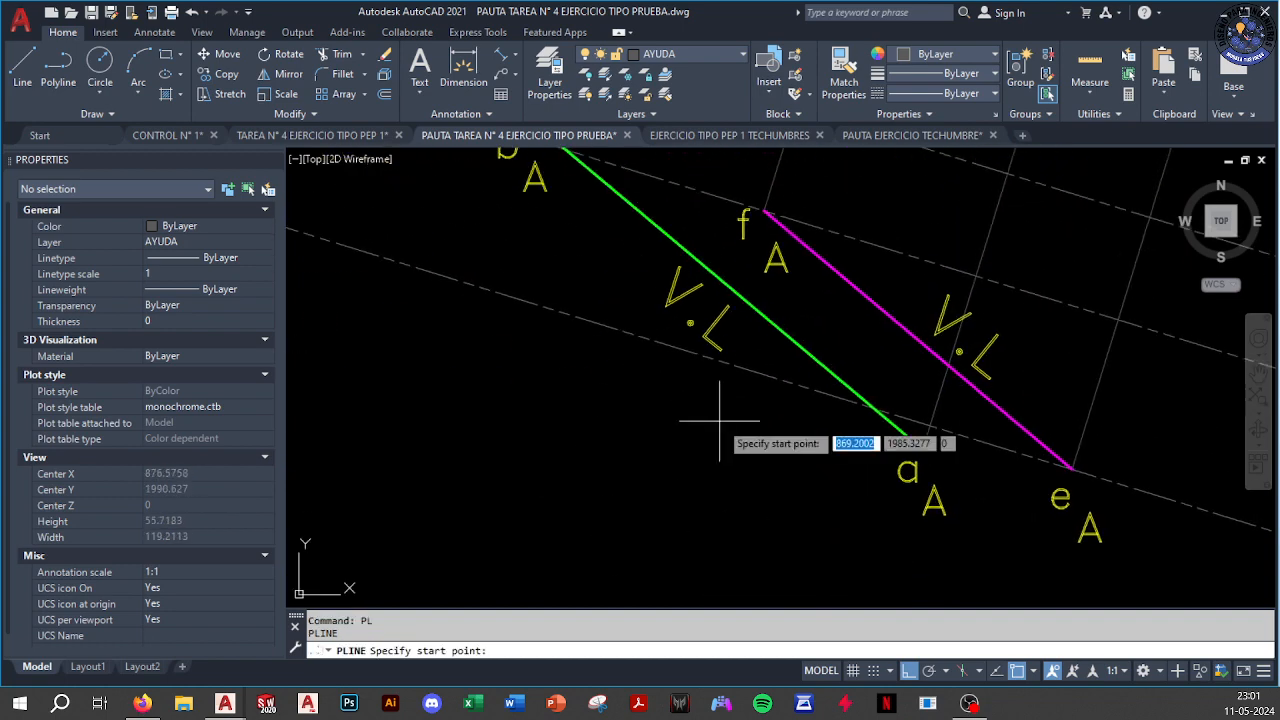
pyautogui.click(618, 472)
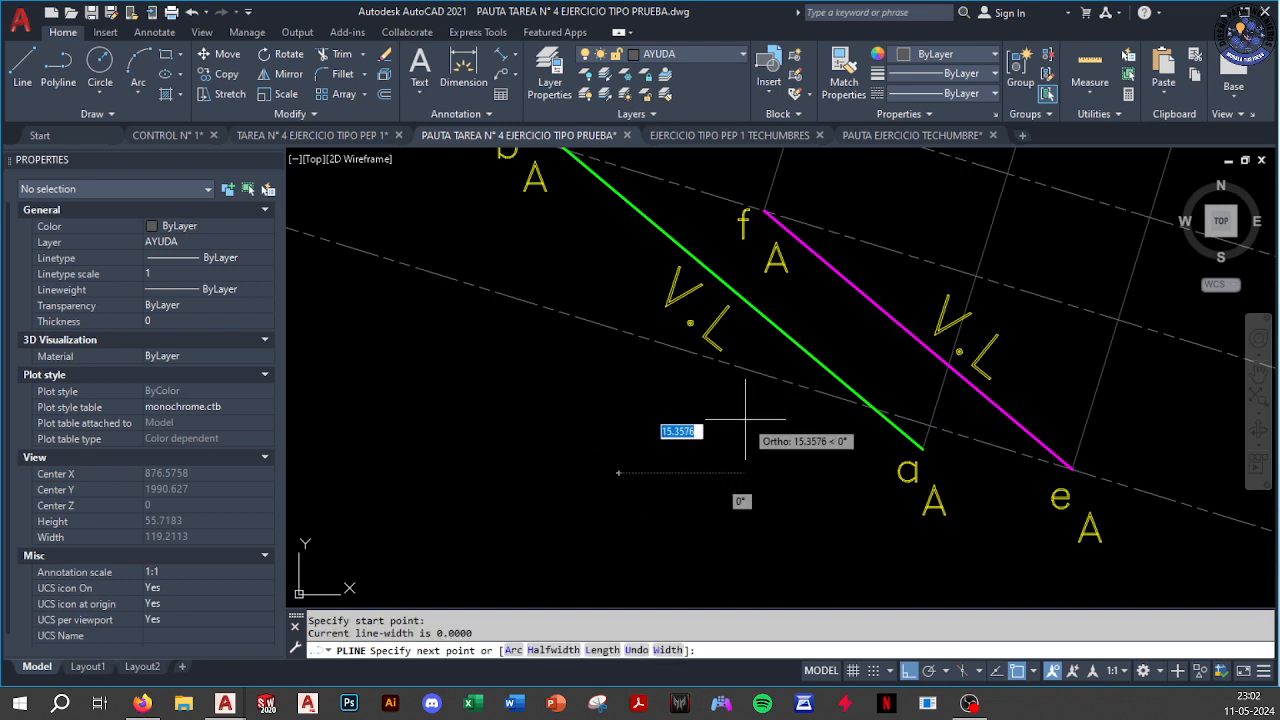
pyautogui.keyDown('shift'); pyautogui.rightClick(768, 405); pyautogui.keyUp('shift')
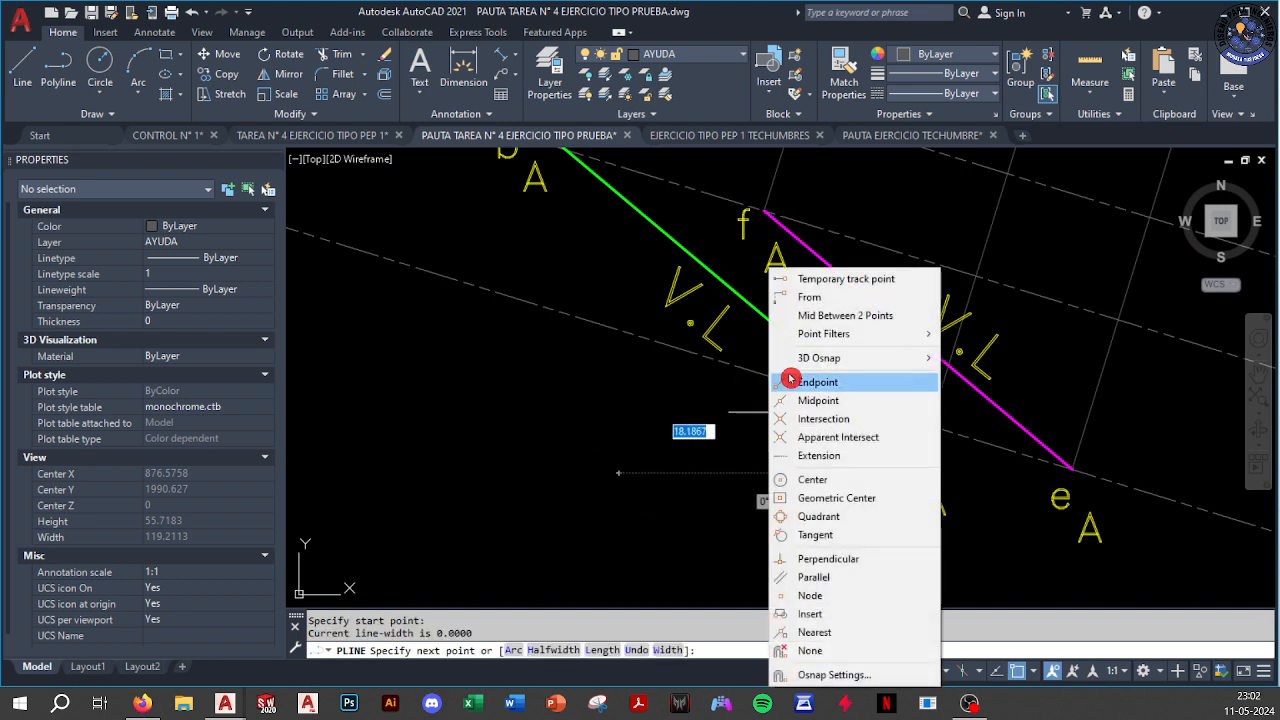
pyautogui.click(828, 559)
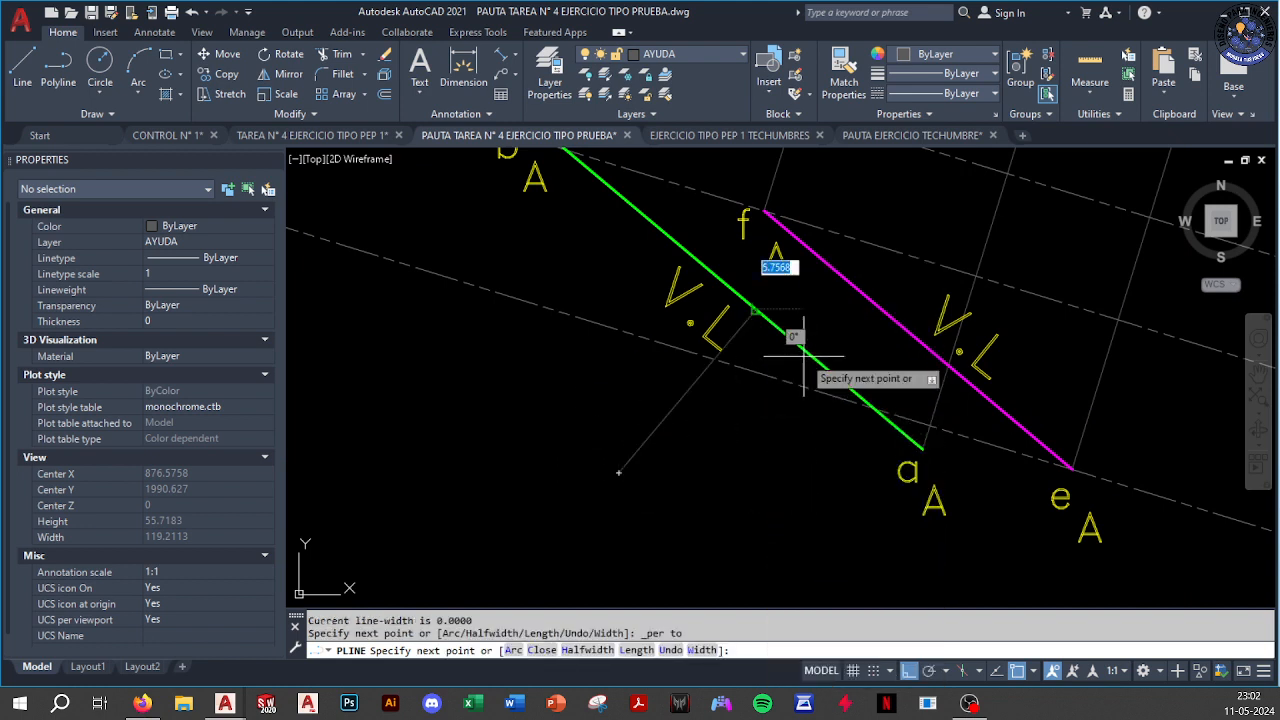
pyautogui.press('Escape')
# Offset the perpendicular polyline 60 units along the beam direction, beyond the a and e ends of the true-length lines
pyautogui.click(666, 366)
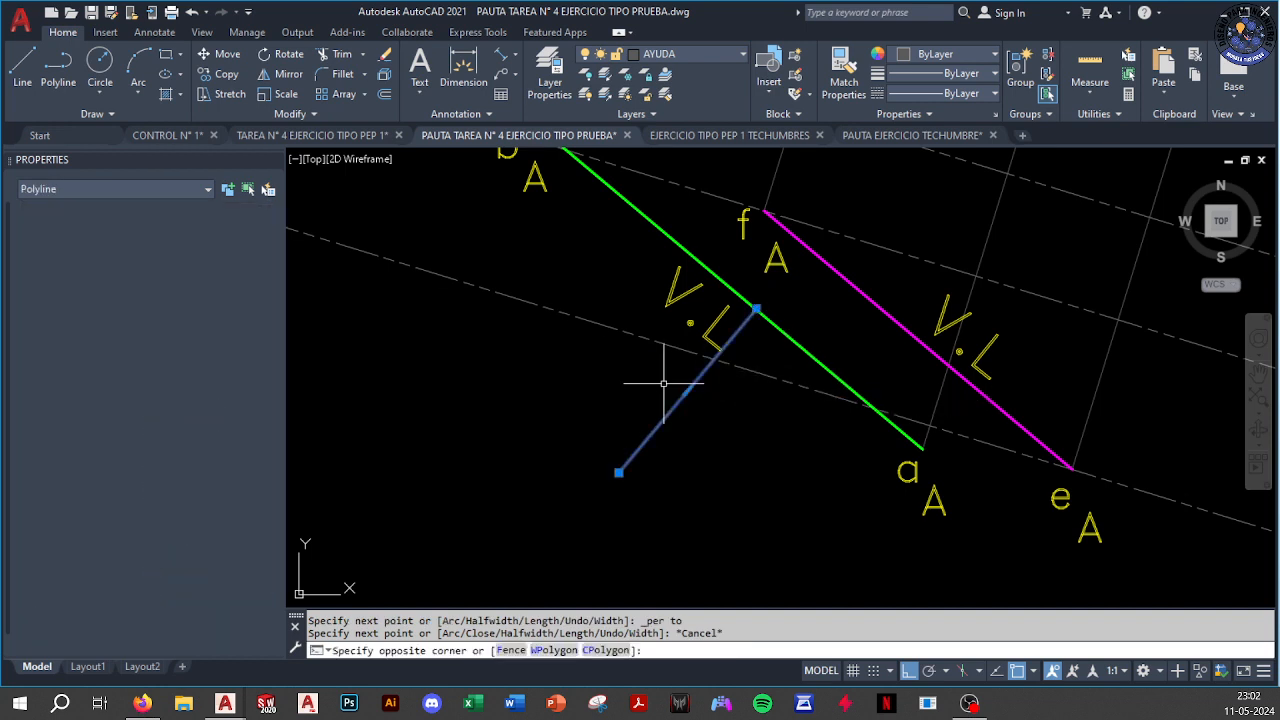
pyautogui.click(386, 94)
pyautogui.scroll(-6, 486, 195)
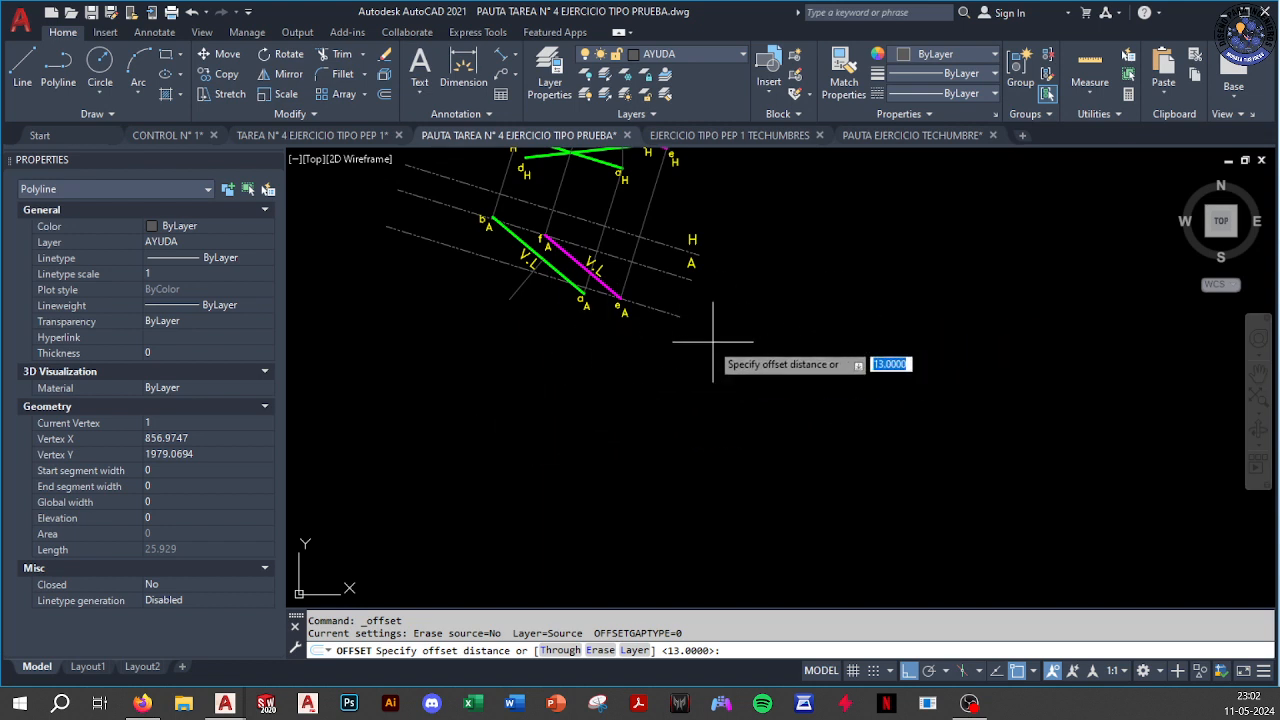
pyautogui.write('30')
pyautogui.press('Return')
pyautogui.click(650, 325)
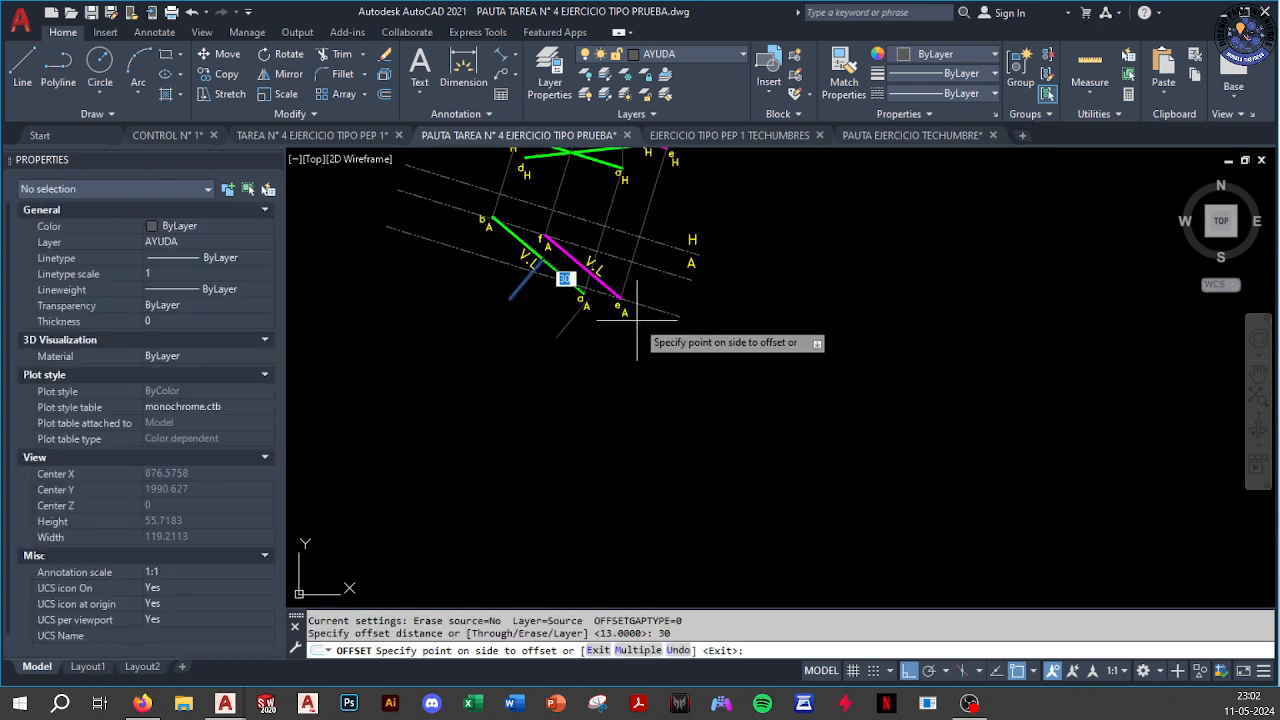
pyautogui.write('60')
pyautogui.press('Return')
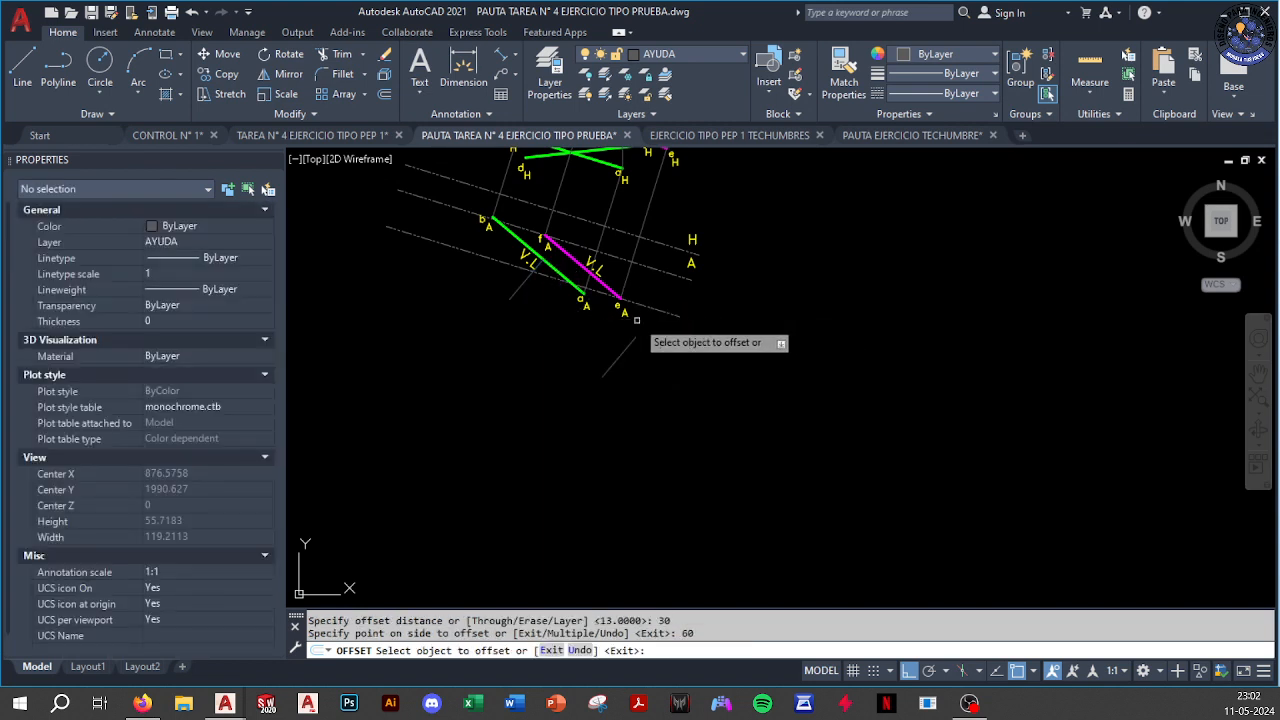
pyautogui.press('Return')
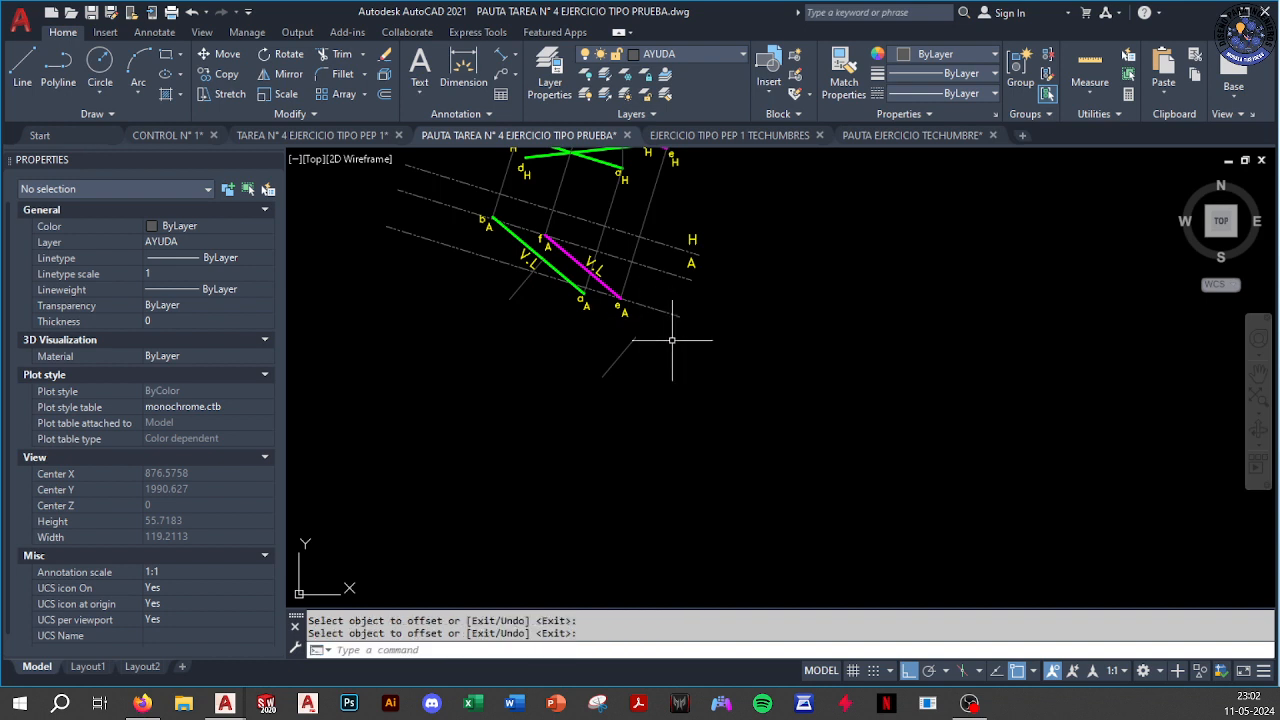
# Erase the original perpendicular polyline that touches green line a-b
pyautogui.scroll(5, 664, 338)
pyautogui.scroll(-3, 571, 335)
pyautogui.moveTo(577, 349); pyautogui.dragTo(791, 430, button='middle')
pyautogui.moveTo(646, 361); pyautogui.dragTo(545, 347)
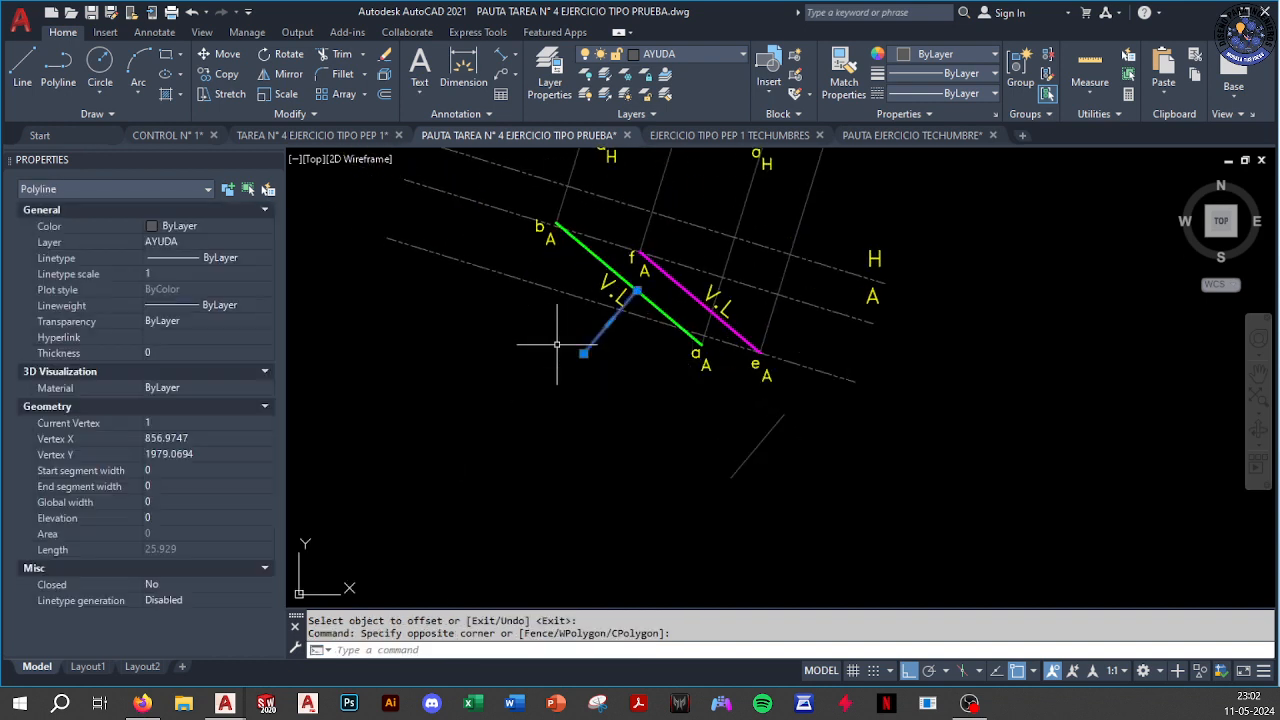
pyautogui.write('E')
pyautogui.press('Return')
# Draw a helper circle centred on the midpoint of the offset line and extend both ends of the line to it
pyautogui.moveTo(661, 431); pyautogui.dragTo(571, 391, button='middle')
pyautogui.click(110, 55)
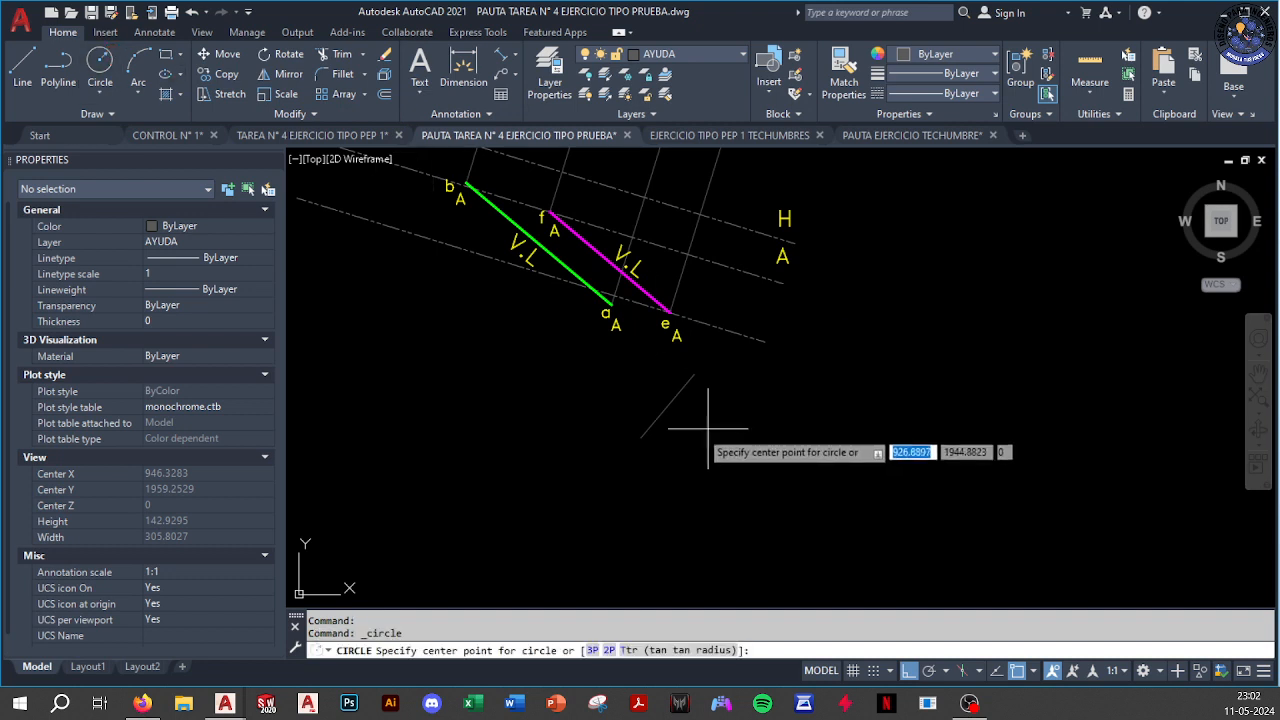
pyautogui.click(667, 406)
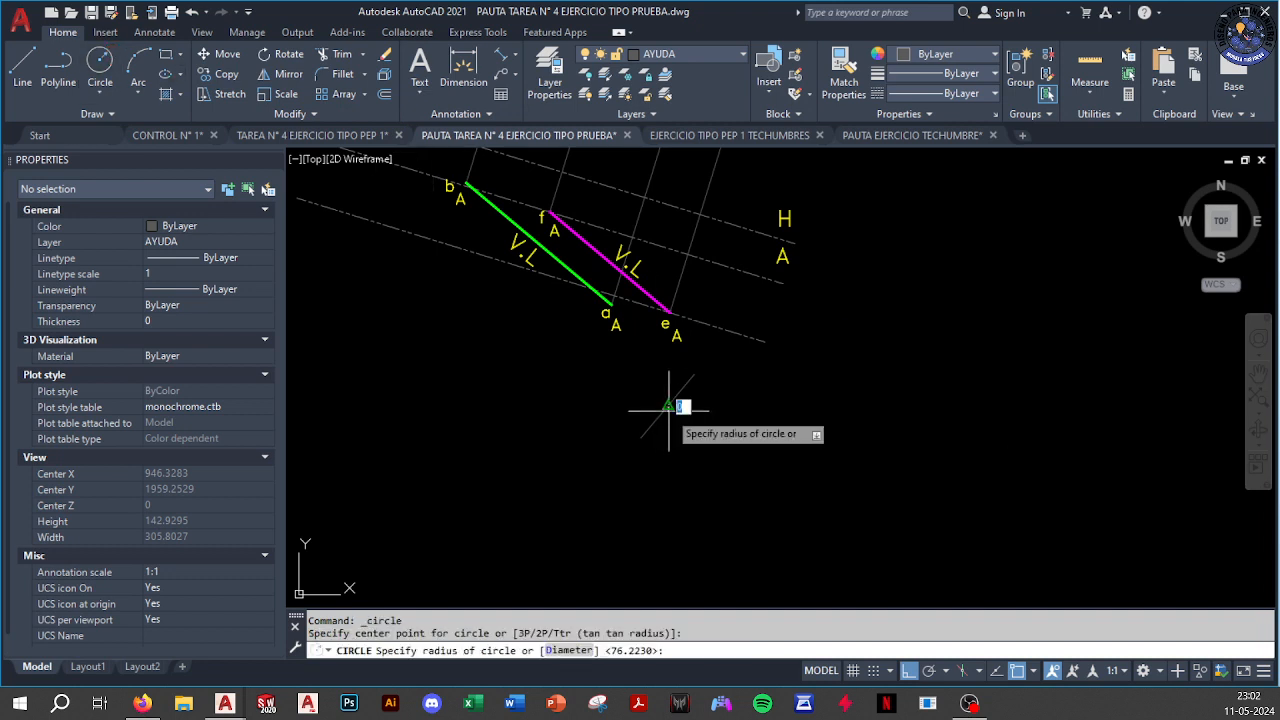
pyautogui.click(818, 333)
pyautogui.write('ex')
pyautogui.press('Return')
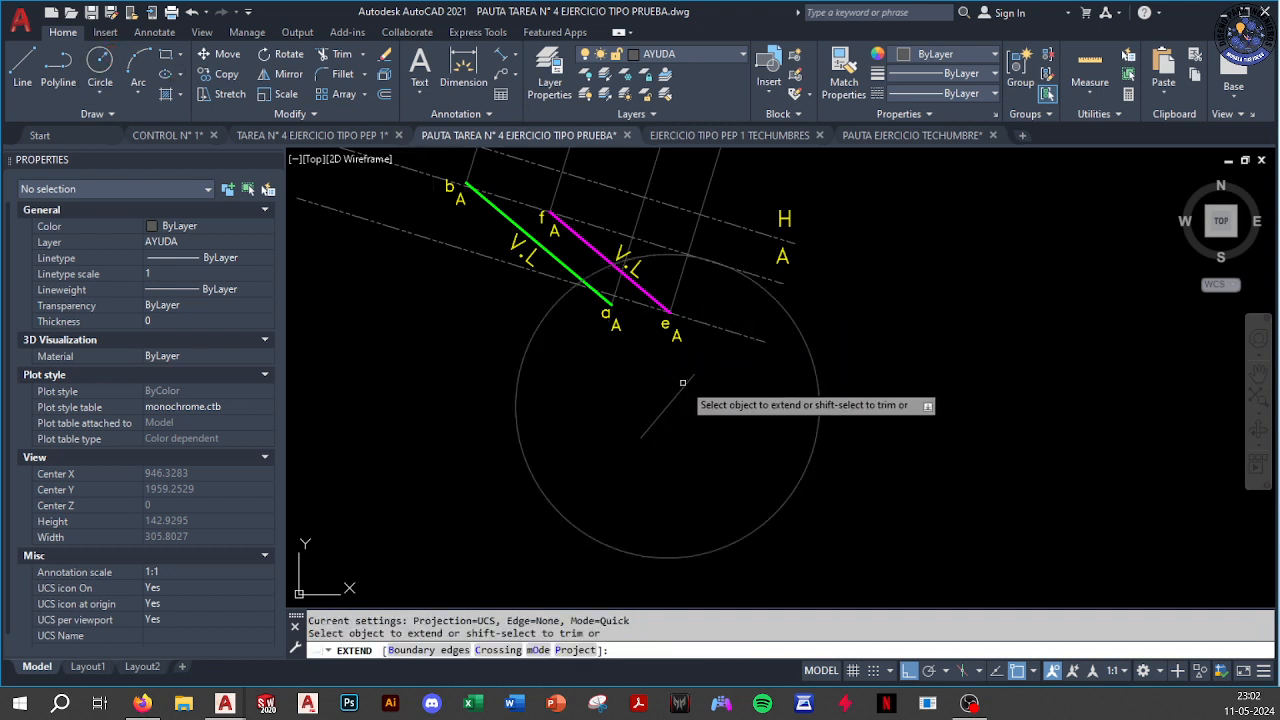
pyautogui.click(712, 354)
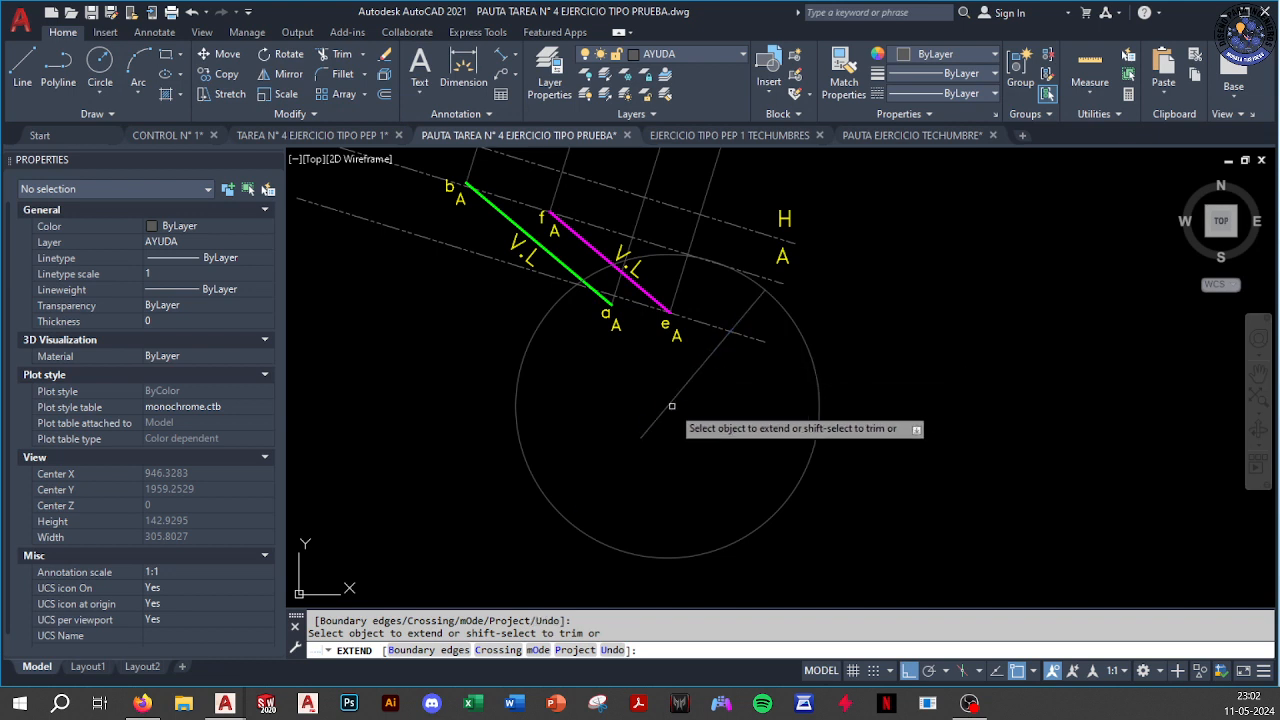
pyautogui.click(651, 428)
pyautogui.press('Escape')
# Erase the helper circle around the extended line
pyautogui.click(869, 366)
pyautogui.click(788, 426)
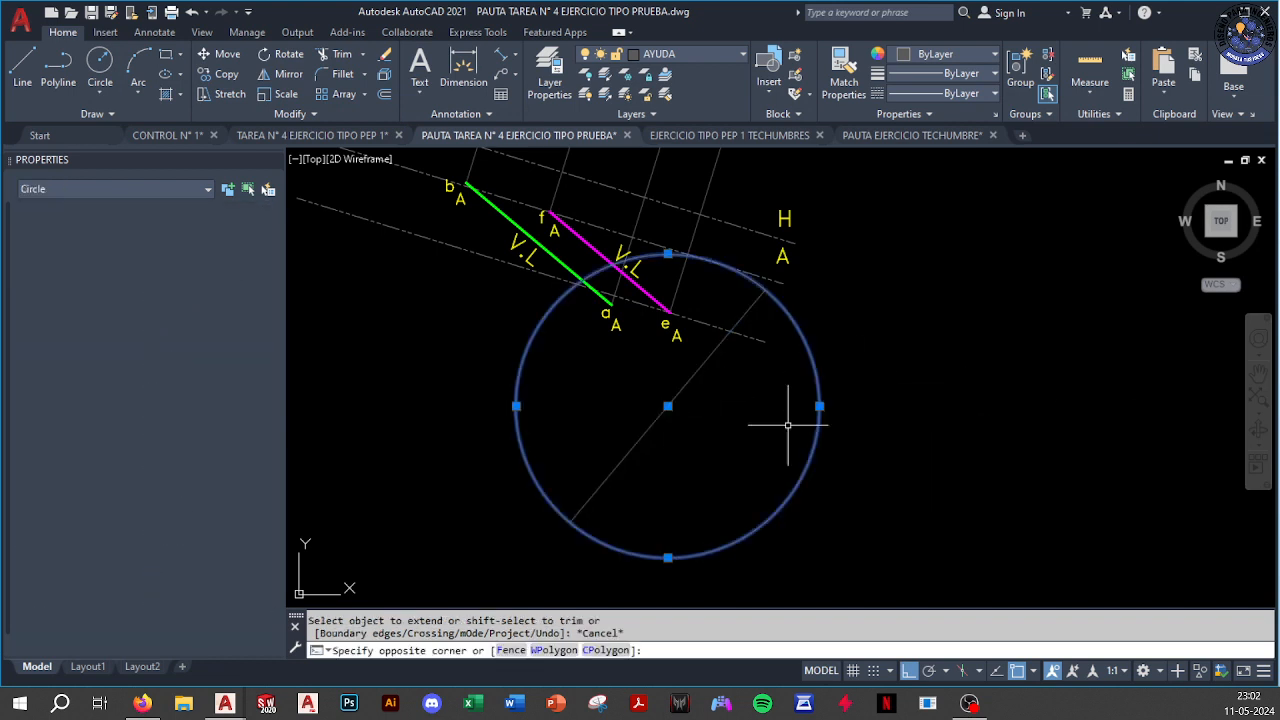
pyautogui.write('e')
pyautogui.press('Return')
# Match the extended perpendicular line's properties to the dashed auxiliary line through point e in view A
pyautogui.scroll(2, 610, 275)
pyautogui.write('M')
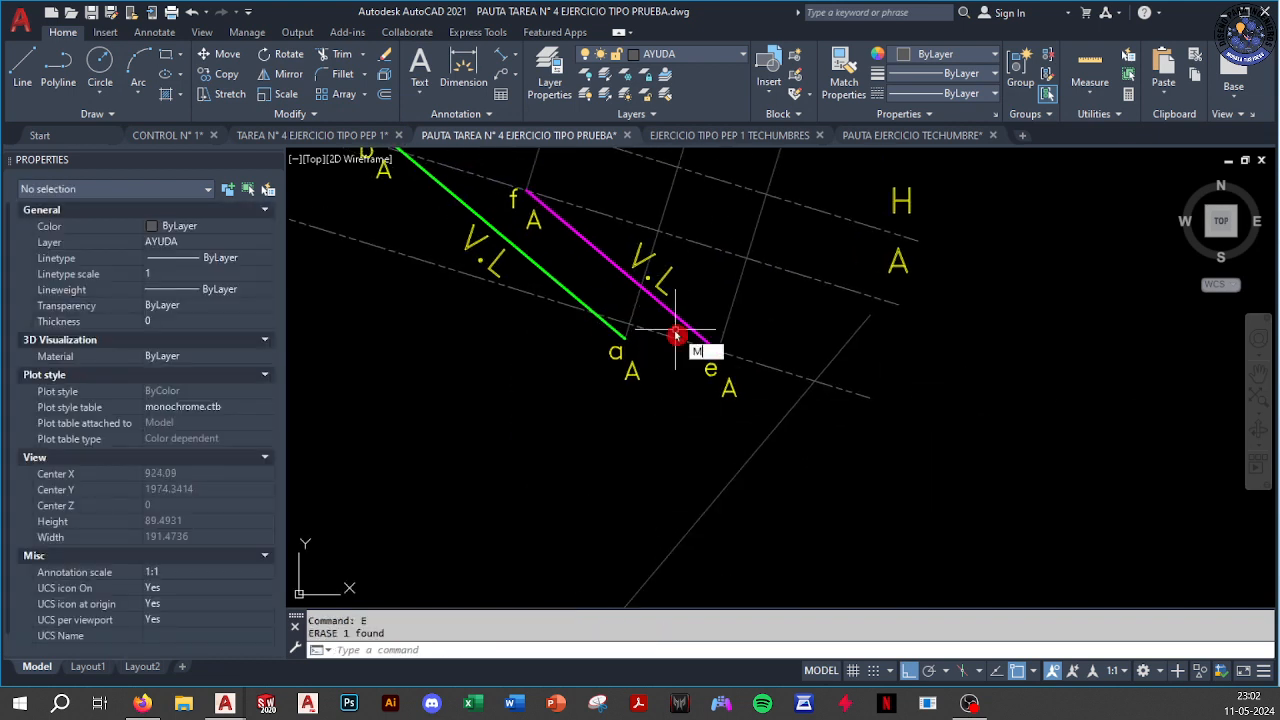
pyautogui.write('a')
pyautogui.press('Return')
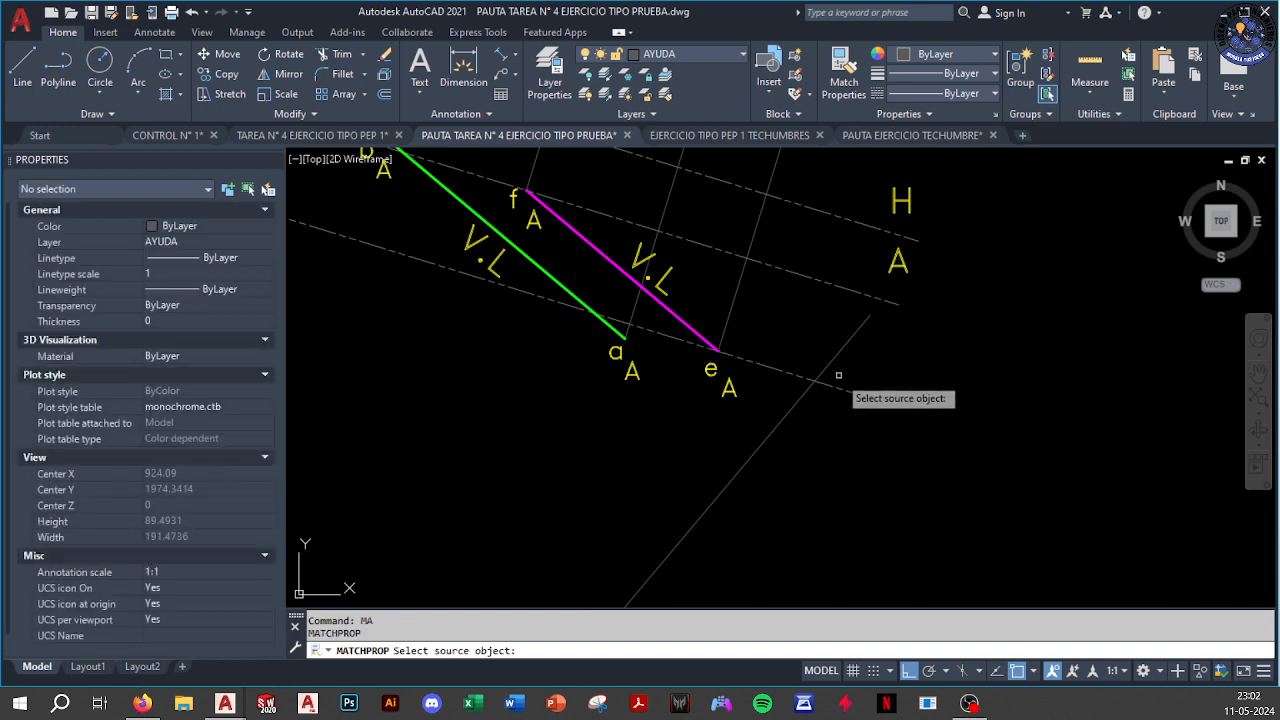
pyautogui.click(838, 375)
pyautogui.press('Escape')
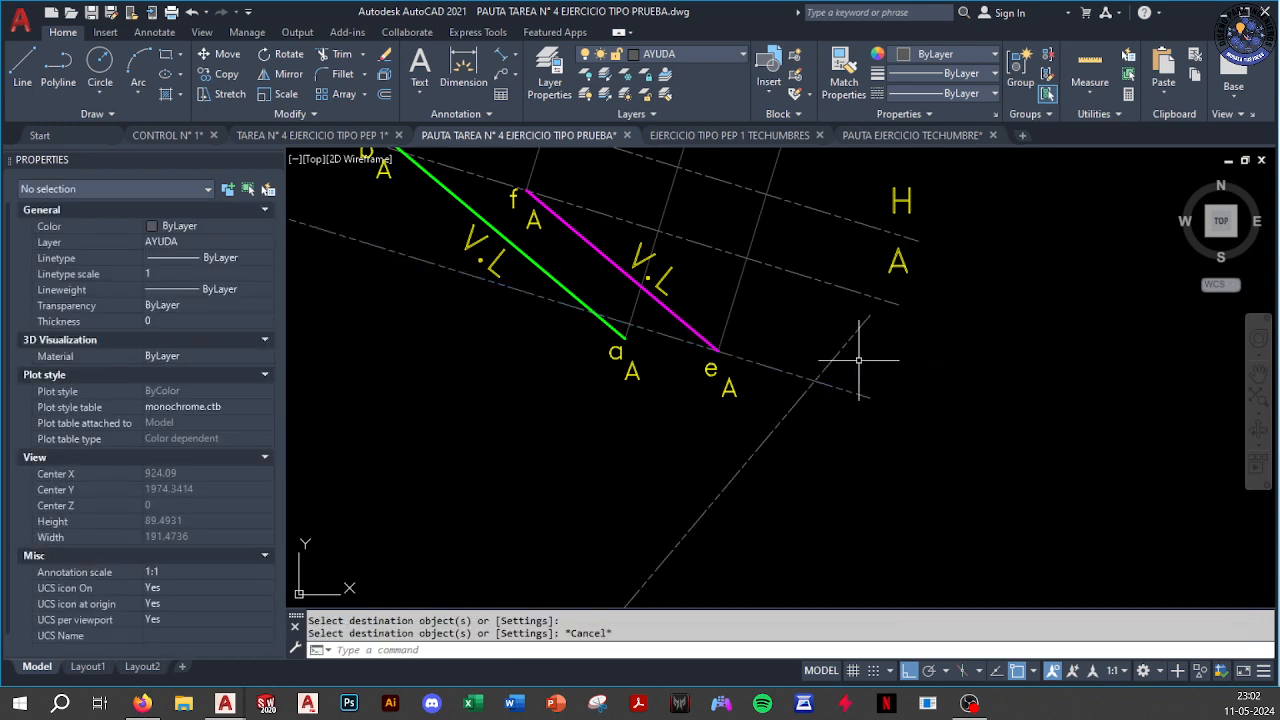
# Trim the dashed auxiliary line through point e where it passes beyond the new perpendicular line
pyautogui.write('tr')
pyautogui.press('Return')
pyautogui.scroll(-2, 856, 381)
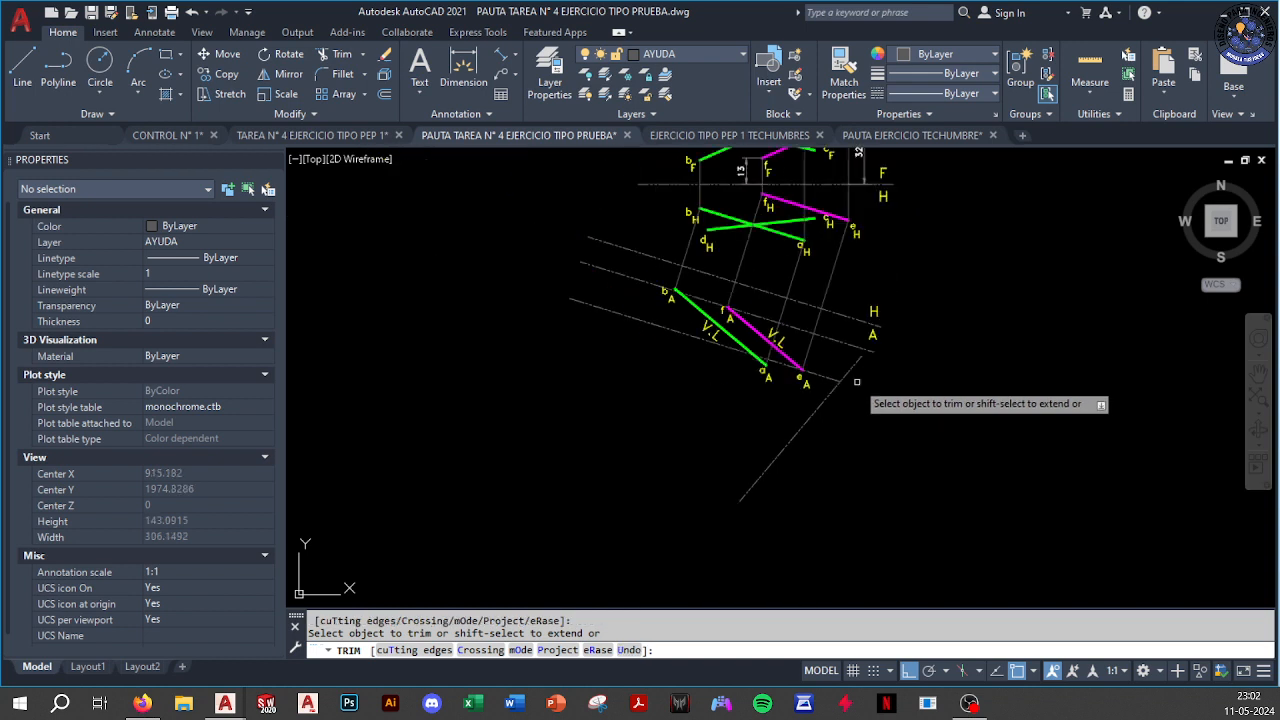
pyautogui.moveTo(868, 390); pyautogui.dragTo(751, 393, button='middle')
pyautogui.scroll(2, 728, 327)
pyautogui.press('Escape')
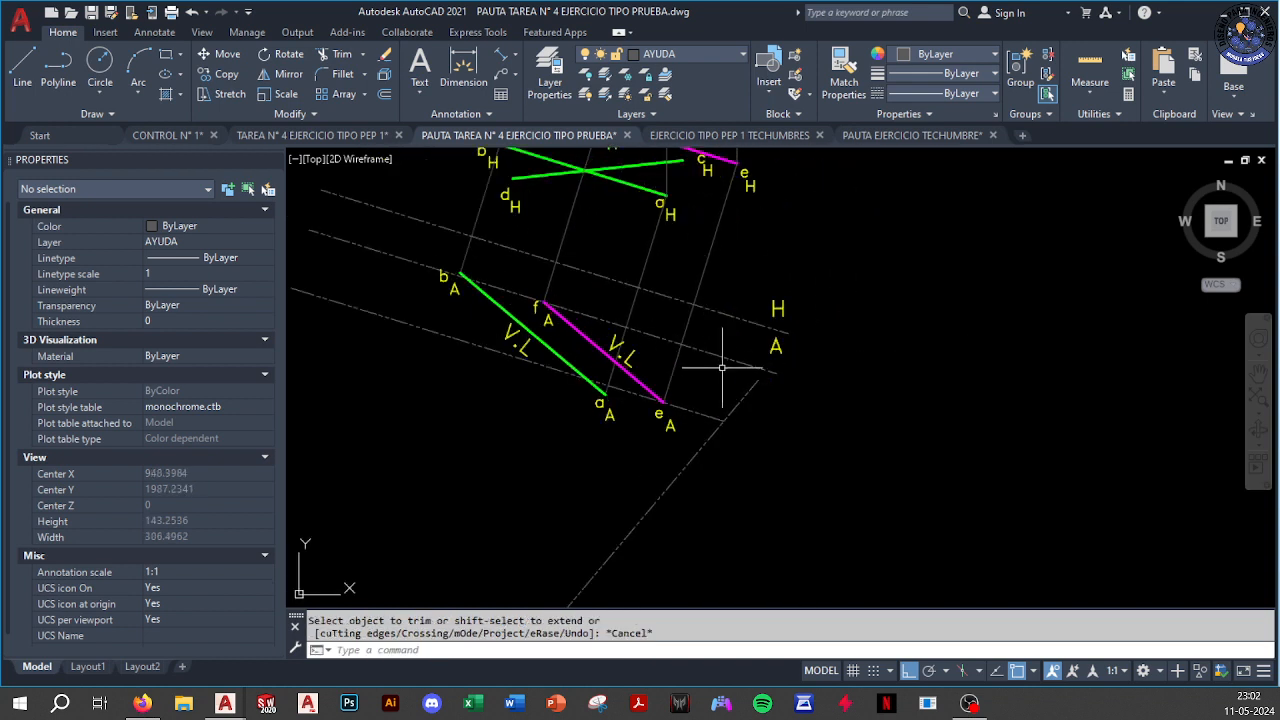
# Erase the two dashed auxiliary lines through points f and e in view A
pyautogui.click(725, 355)
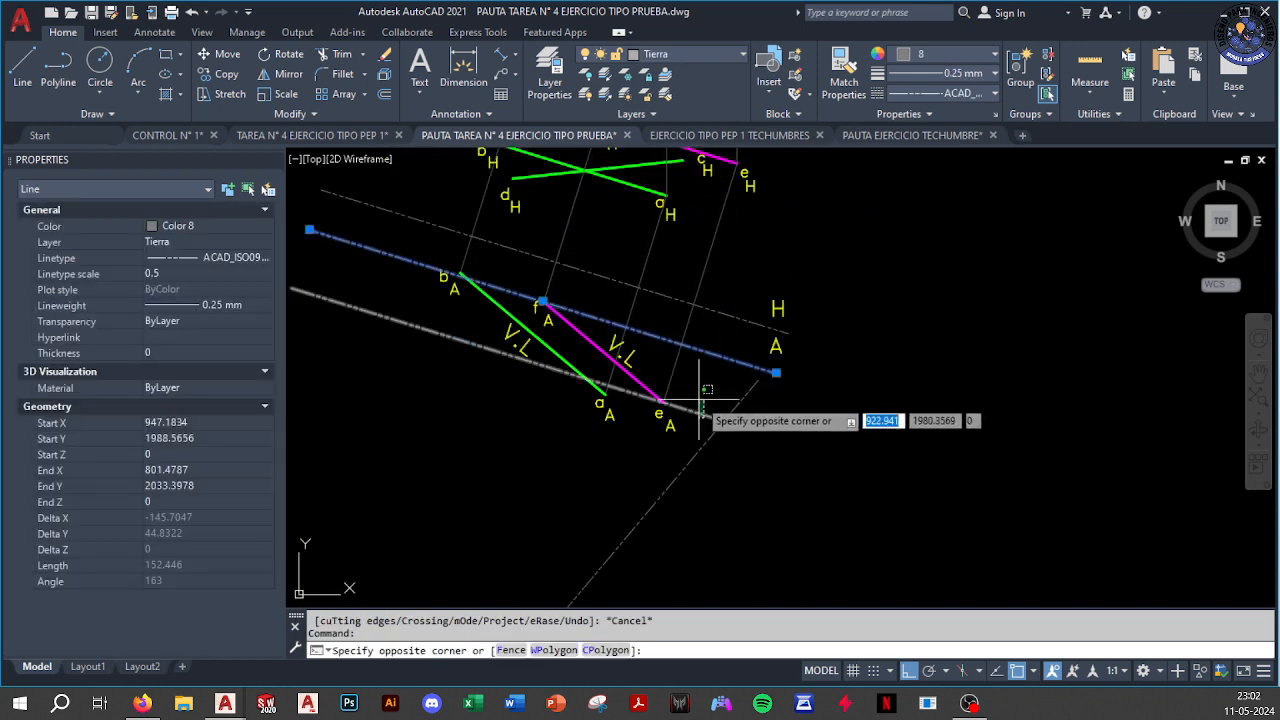
pyautogui.click(671, 434)
pyautogui.write('e')
pyautogui.press('Return')
pyautogui.moveTo(708, 349); pyautogui.dragTo(668, 345, button='middle')
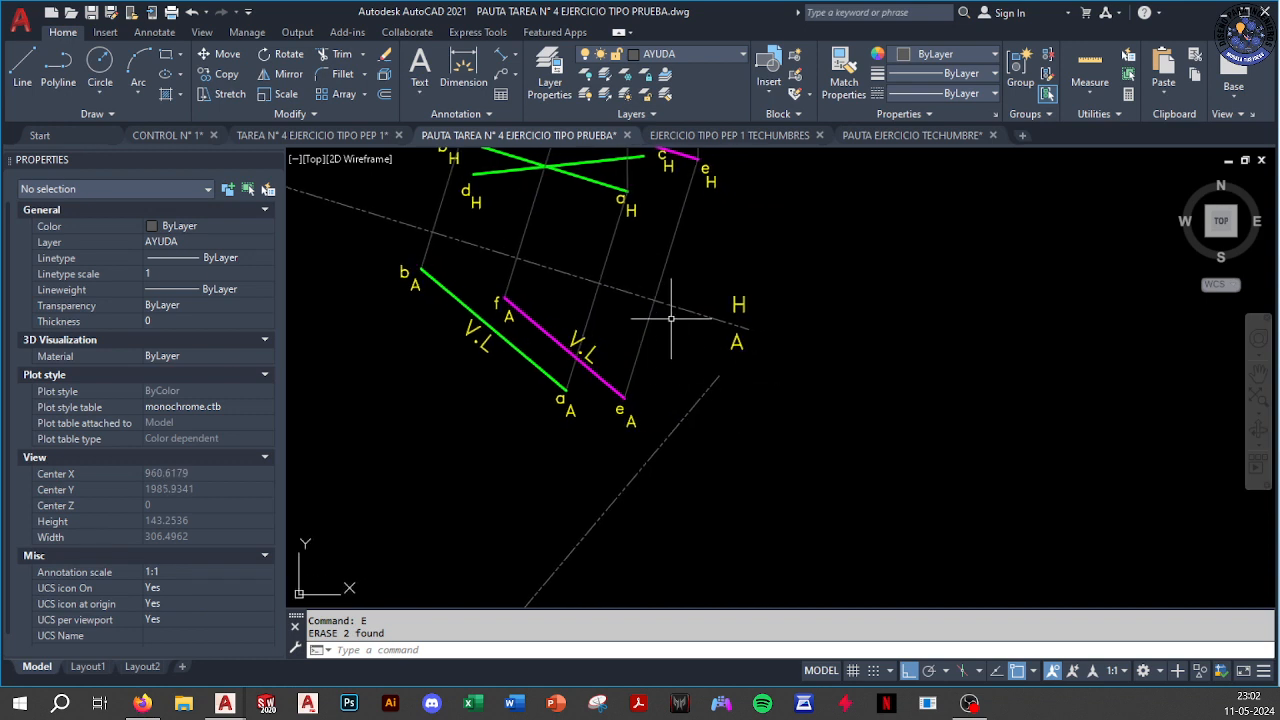
pyautogui.click(723, 277)
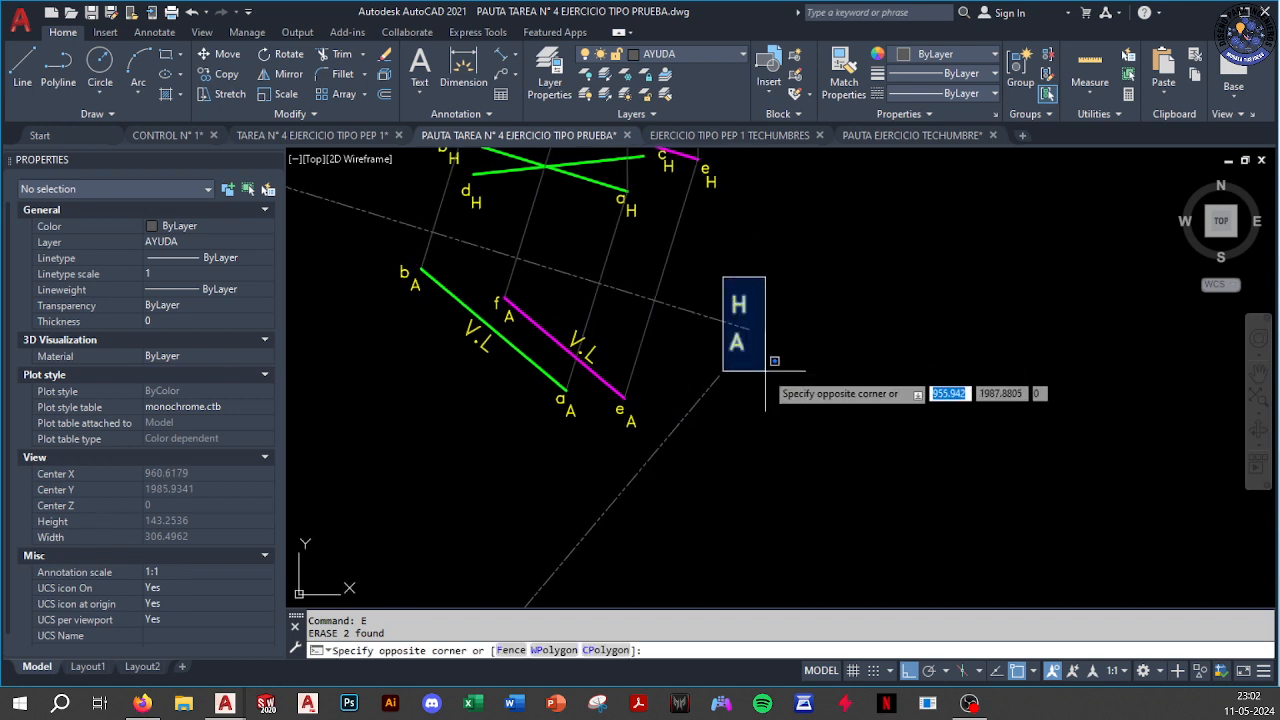
pyautogui.click(767, 368)
pyautogui.press('Escape')
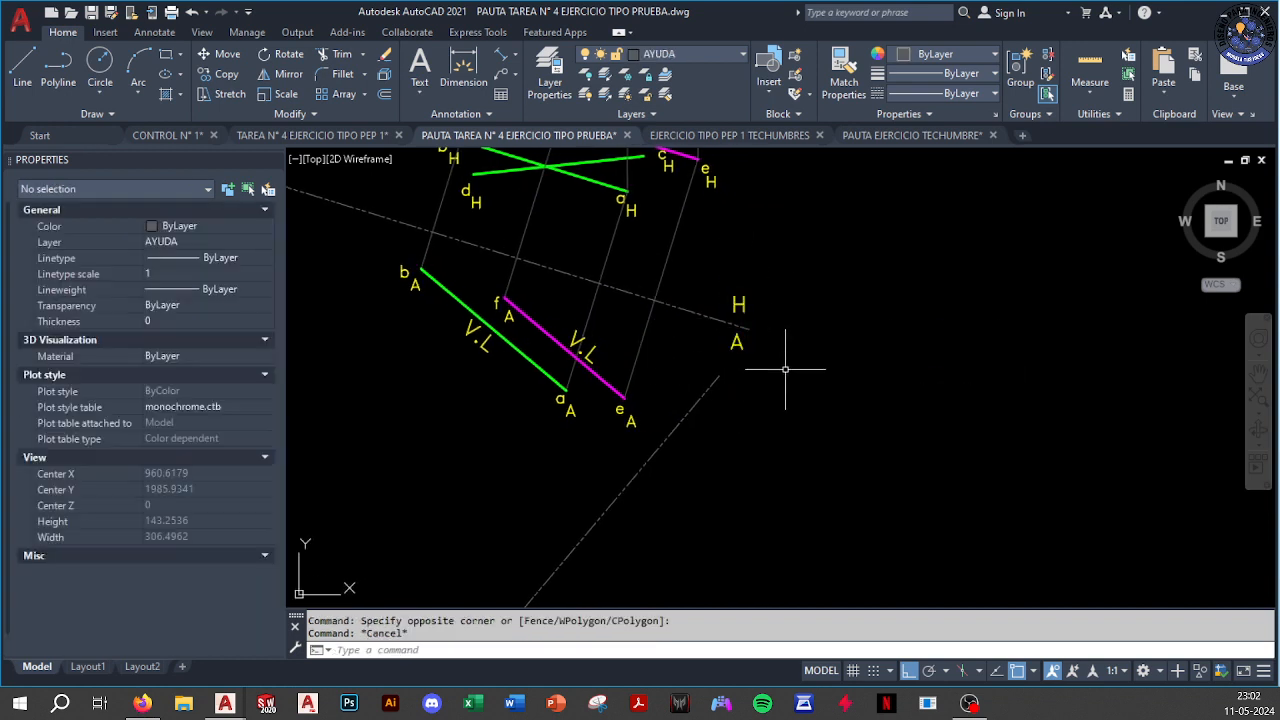
# Offset the dashed line perpendicular to the true-length lines by 10 units, on the side away from view A
pyautogui.click(385, 96)
pyautogui.write('10')
pyautogui.press('Return')
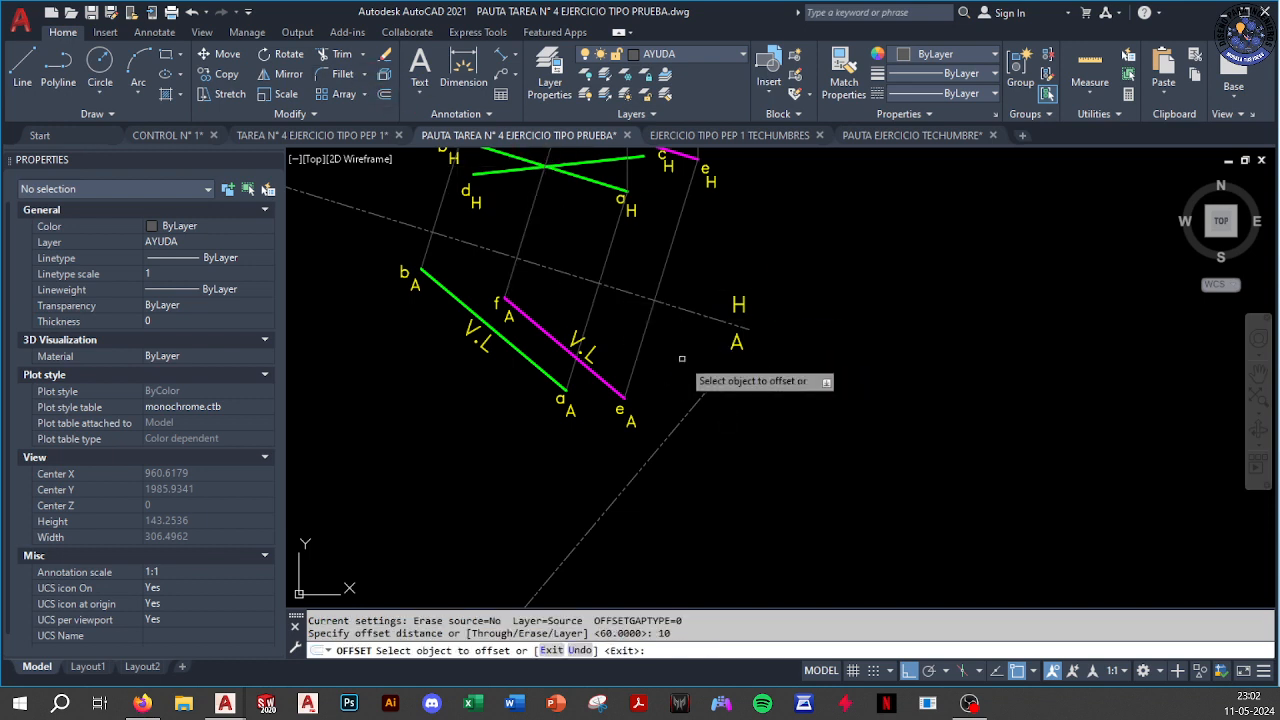
pyautogui.click(708, 406)
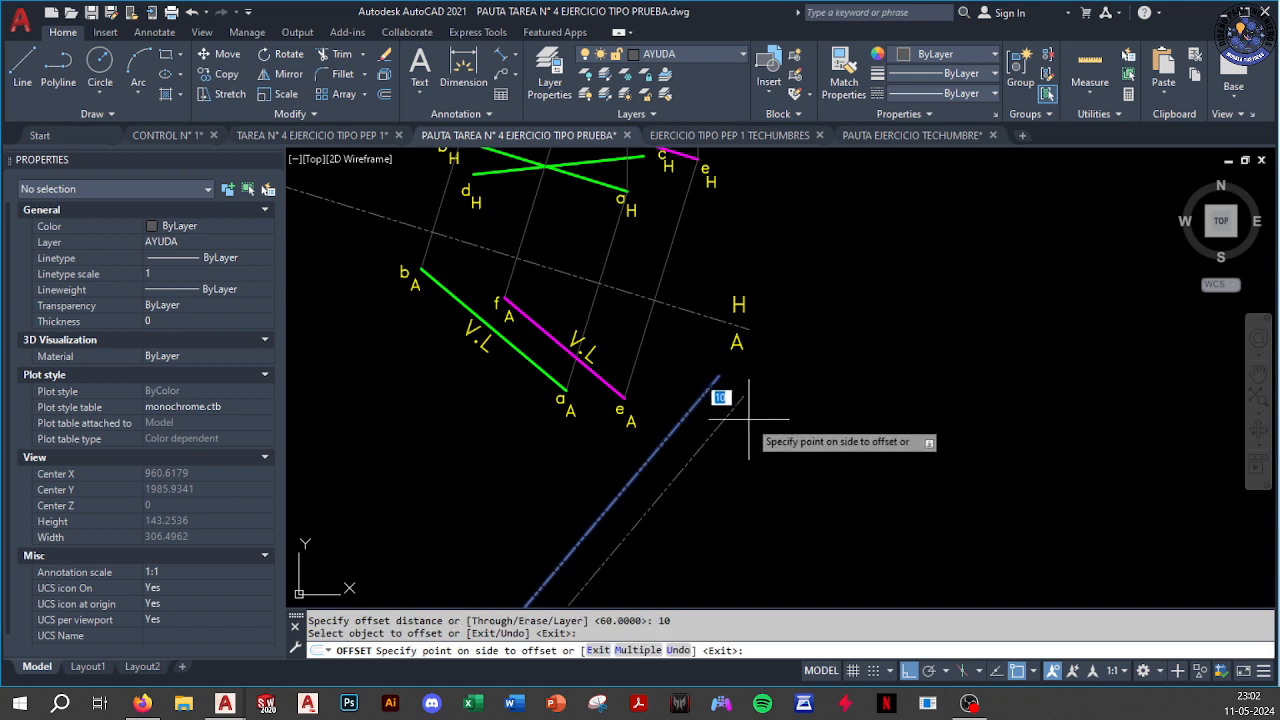
pyautogui.click(749, 419)
pyautogui.press('Escape')
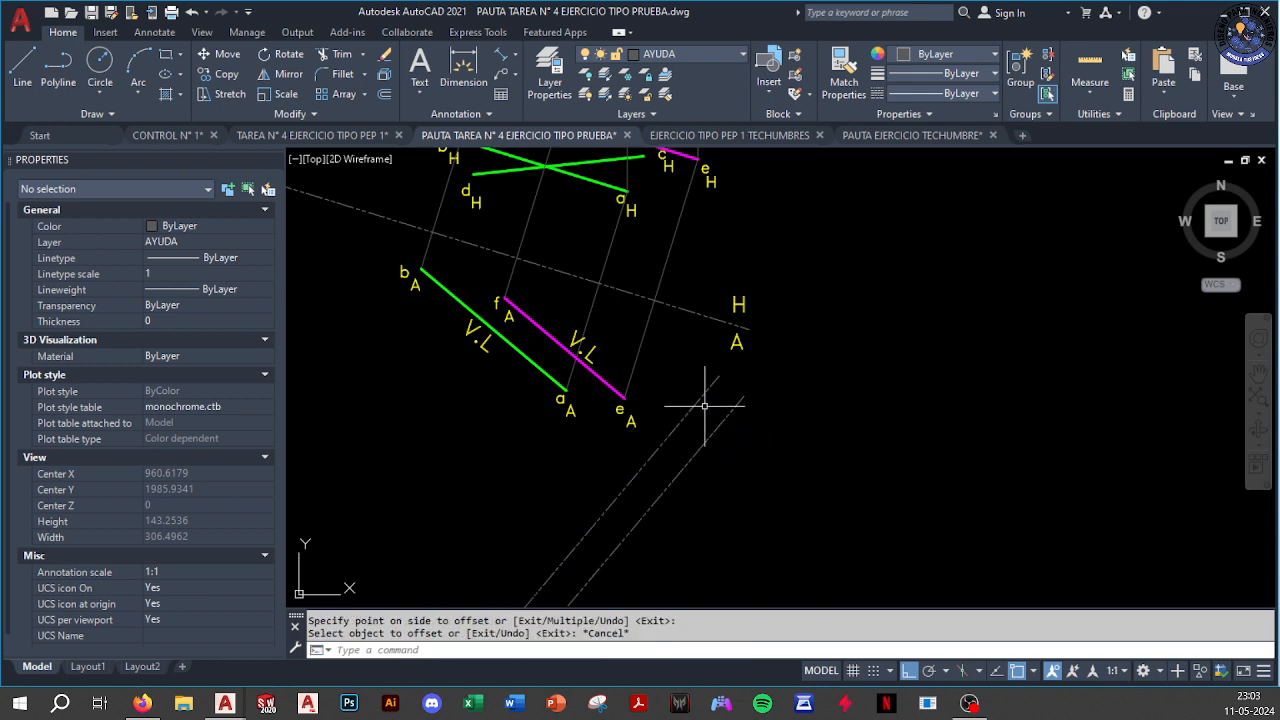
# Erase the original dashed perpendicular line on the side nearer view A
pyautogui.click(704, 406)
pyautogui.click(677, 371)
pyautogui.write('E')
pyautogui.press('Return')
pyautogui.moveTo(632, 357); pyautogui.dragTo(606, 337, button='middle')
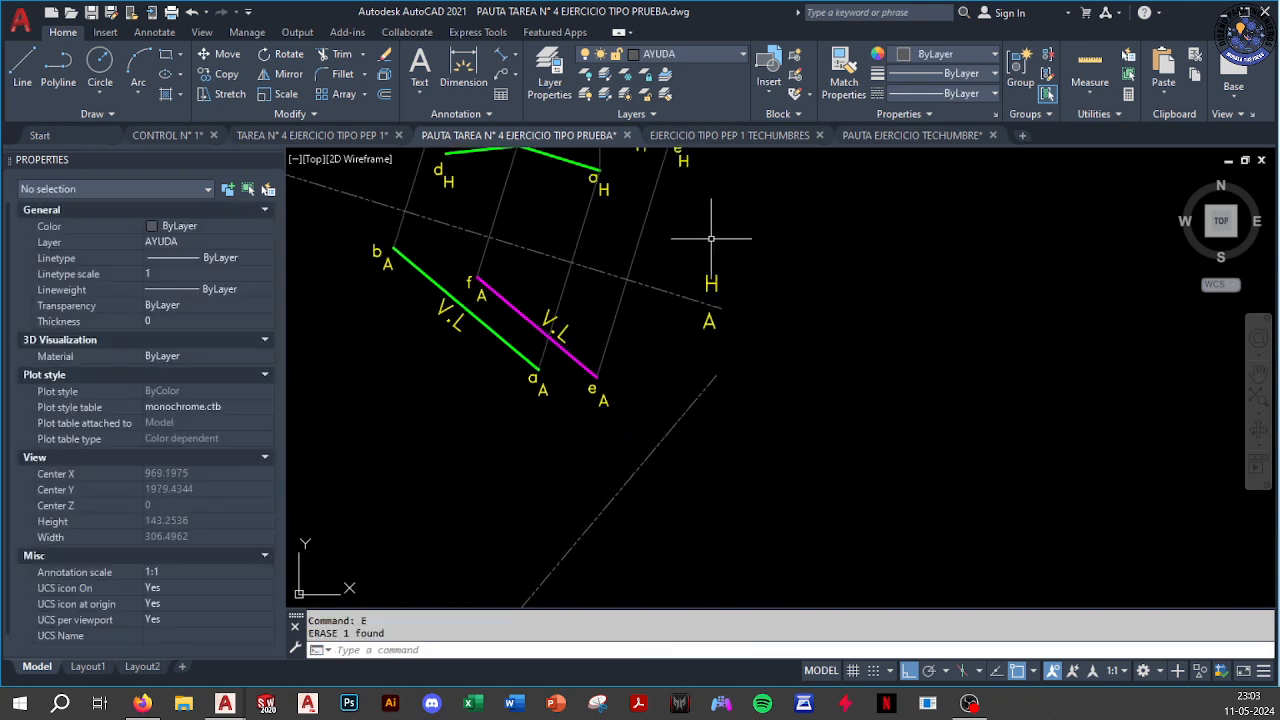
# Copy the H and A fold line labels and paste them beside the upper end of the new dashed fold line
pyautogui.click(697, 266)
pyautogui.click(737, 341)
pyautogui.hotkey('ctrl', 'c')
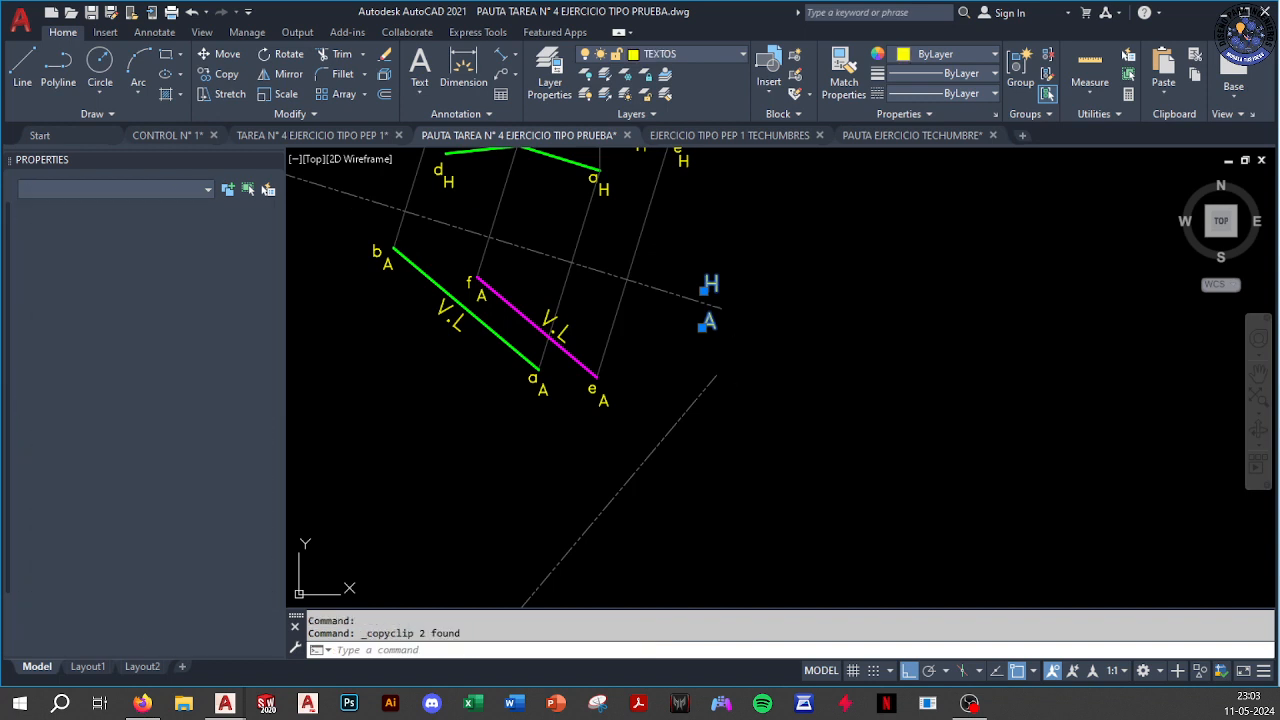
pyautogui.hotkey('ctrl', 'v')
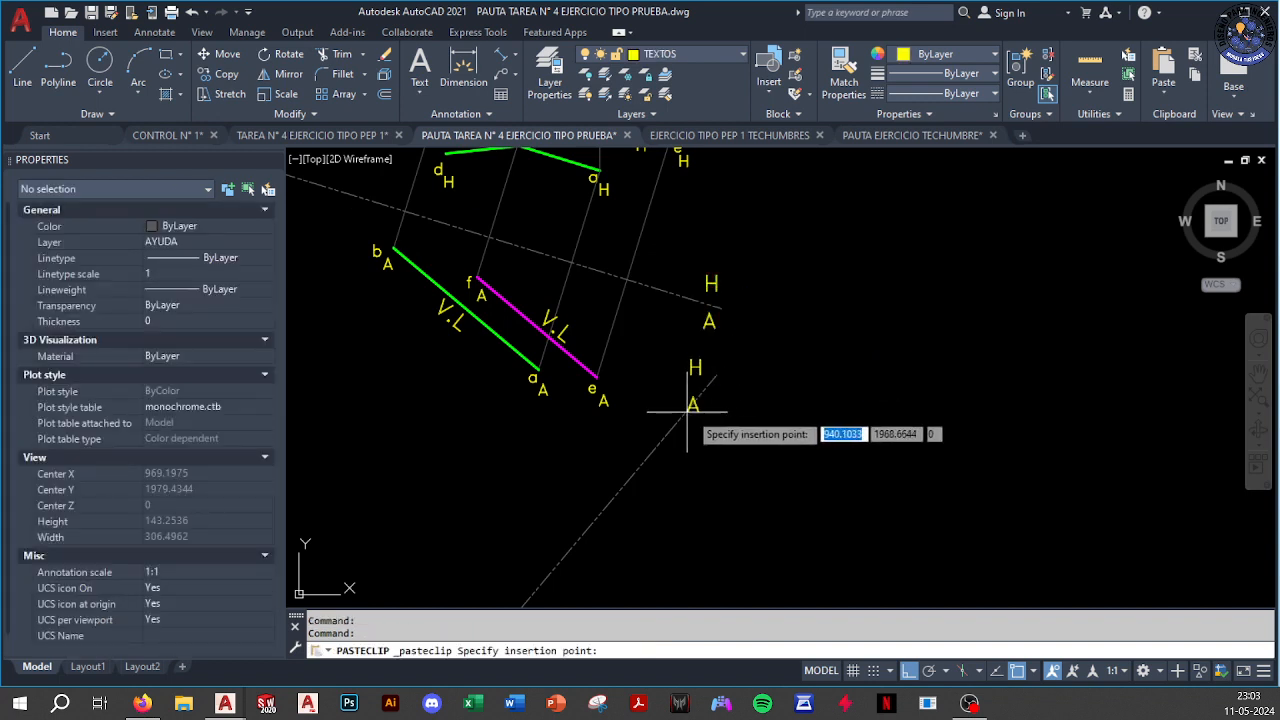
pyautogui.click(774, 427)
# Rotate the pasted H and A labels counterclockwise freehand to align with the direction of the new fold line
pyautogui.click(820, 351)
pyautogui.click(760, 455)
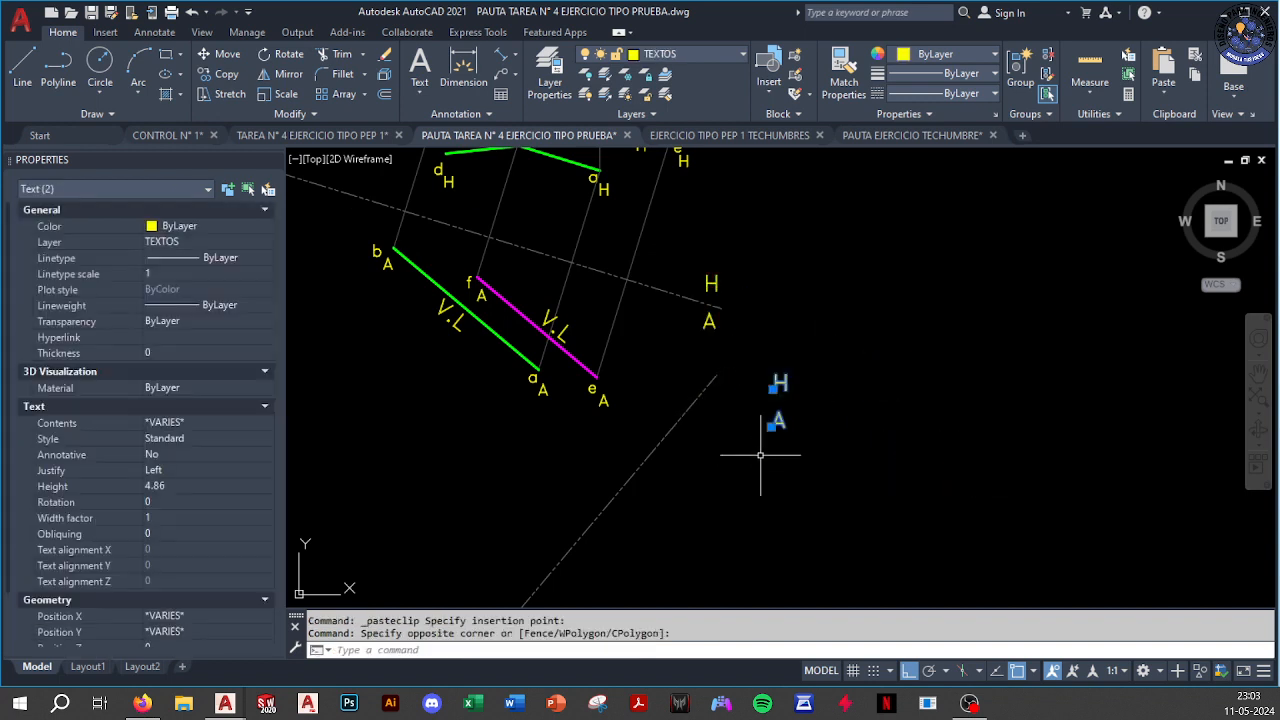
pyautogui.write('RO')
pyautogui.press('Return')
pyautogui.scroll(2, 791, 417)
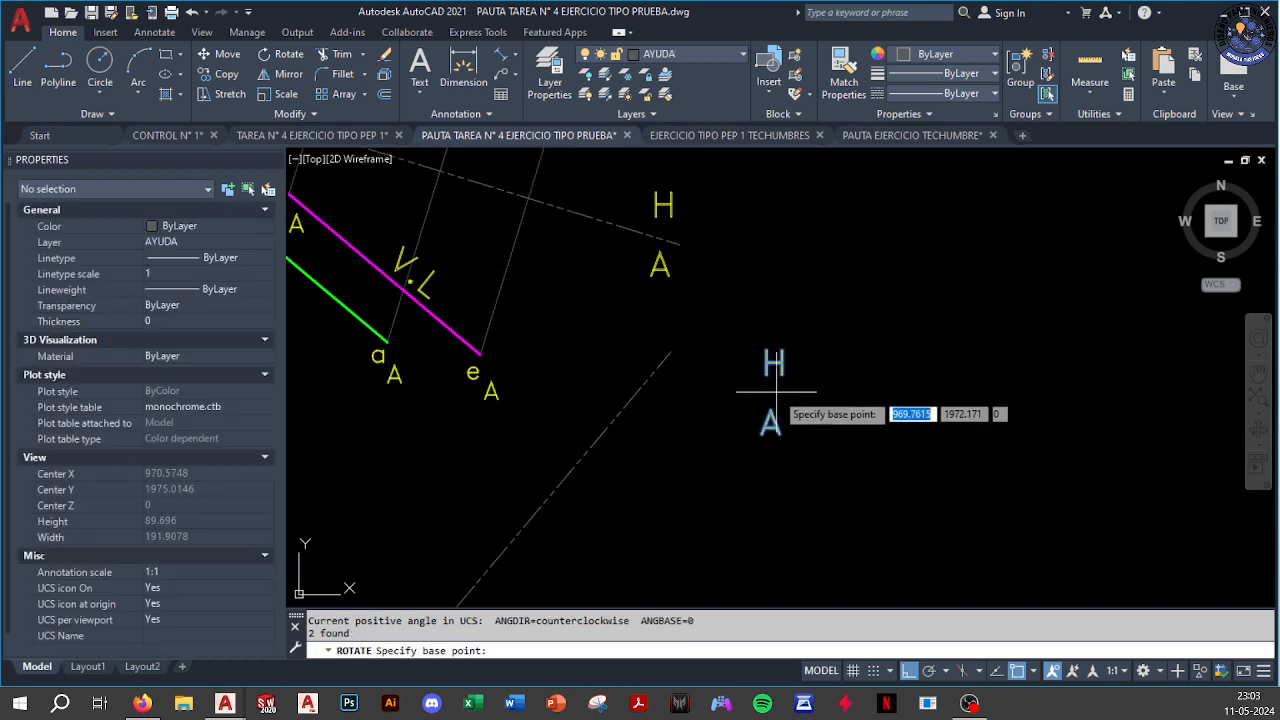
pyautogui.click(776, 392)
pyautogui.press('F8')
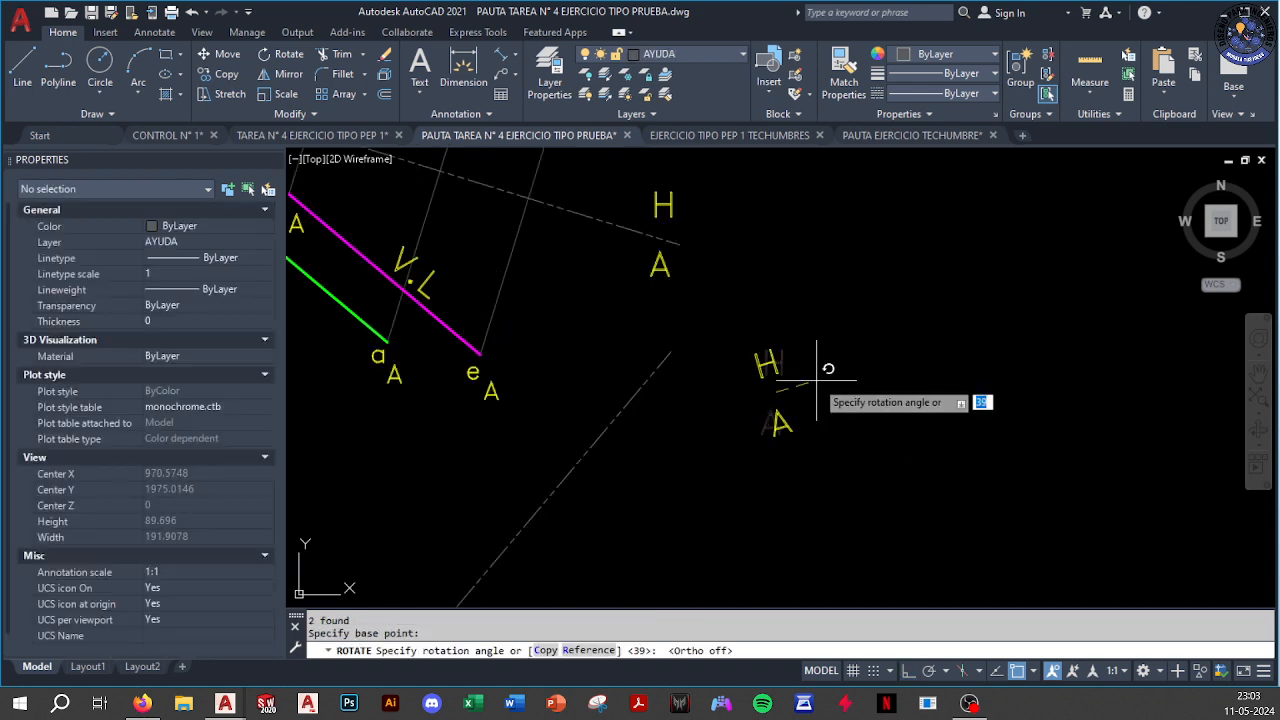
pyautogui.click(830, 322)
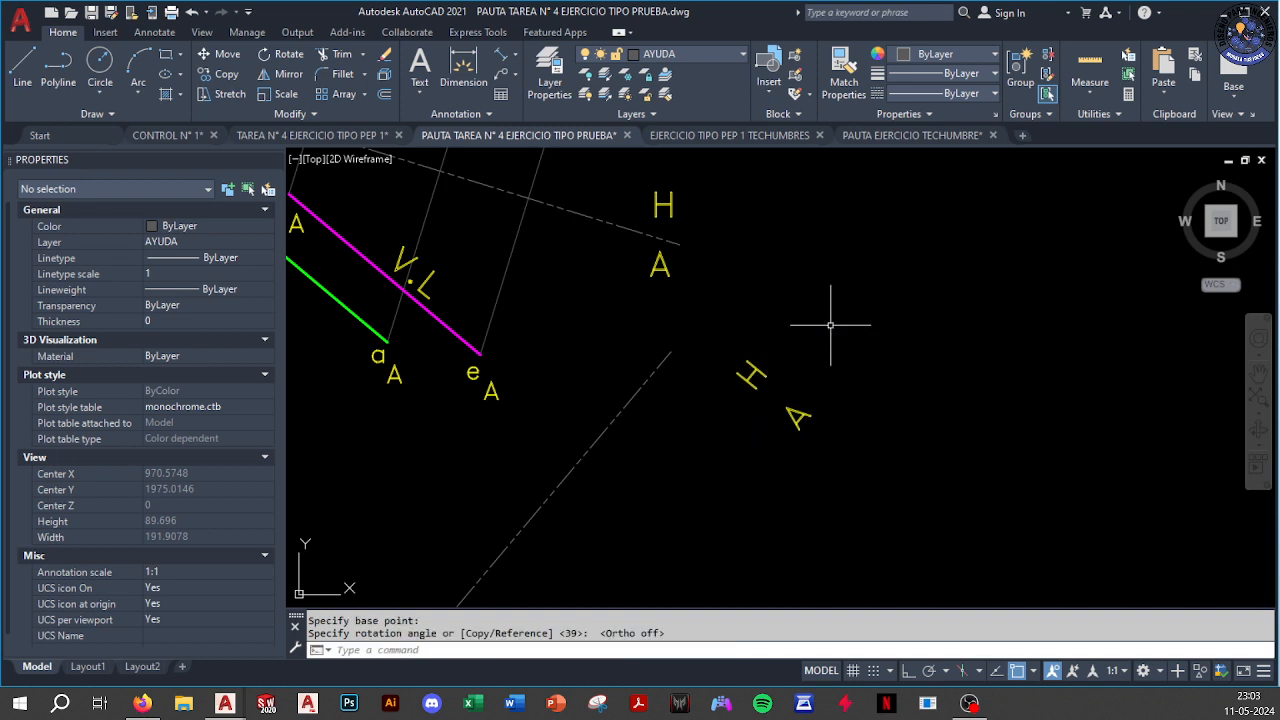
pyautogui.press('Escape')
# Move the rotated labels so they sit on either side of the new fold line's upper end
pyautogui.click(836, 342)
pyautogui.click(705, 430)
pyautogui.write('m')
pyautogui.press('Return')
pyautogui.click(972, 470)
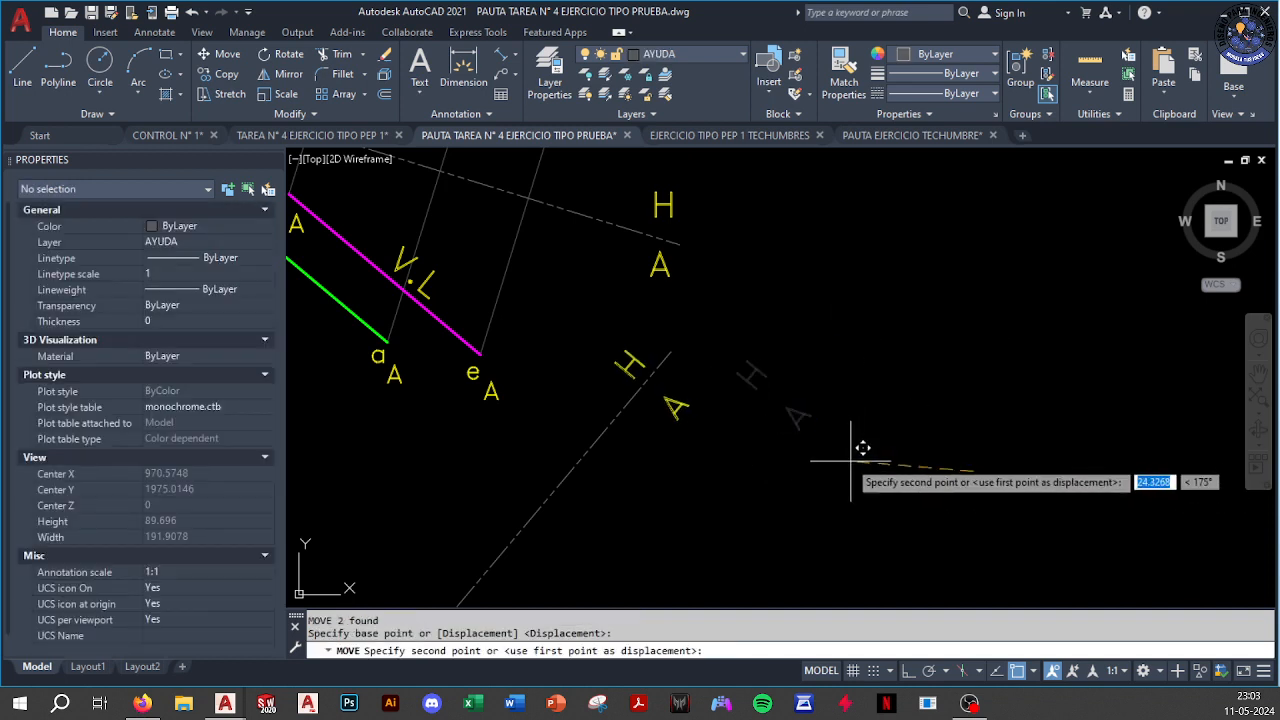
pyautogui.click(858, 446)
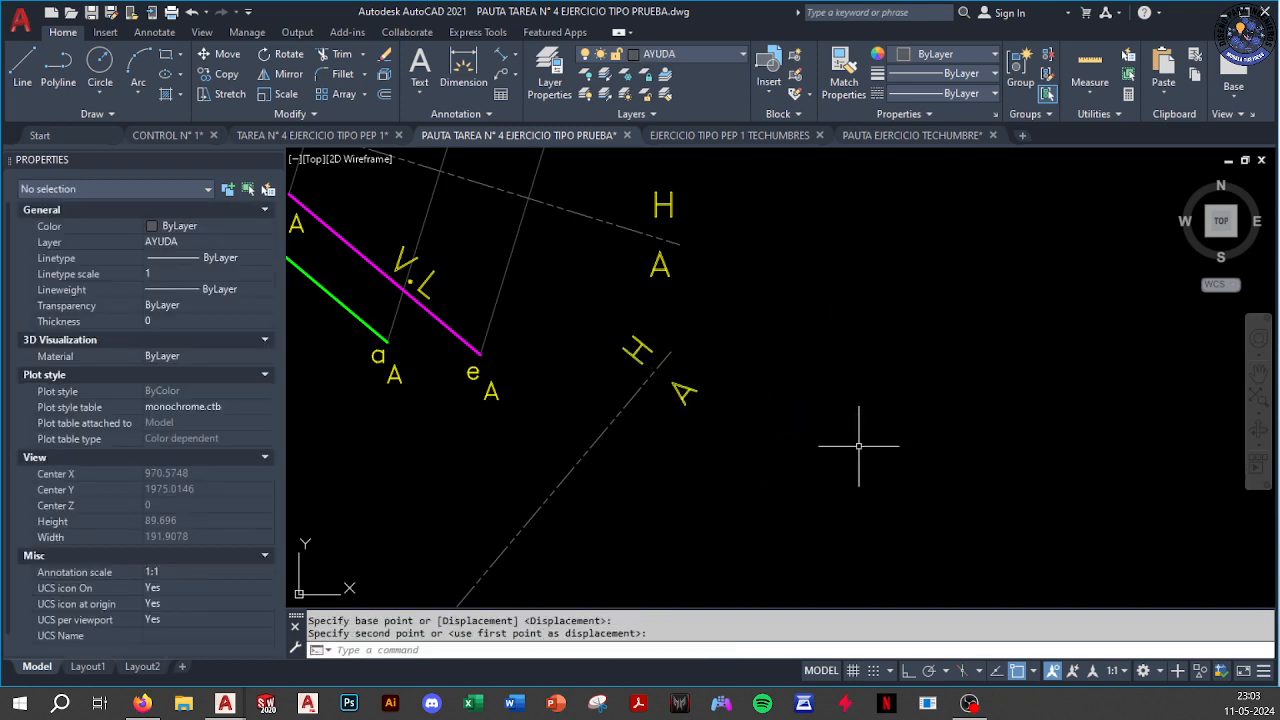
# Change the rotated H label to A and the rotated A label to B
pyautogui.doubleClick(650, 352)
pyautogui.write('A')
pyautogui.click(722, 378)
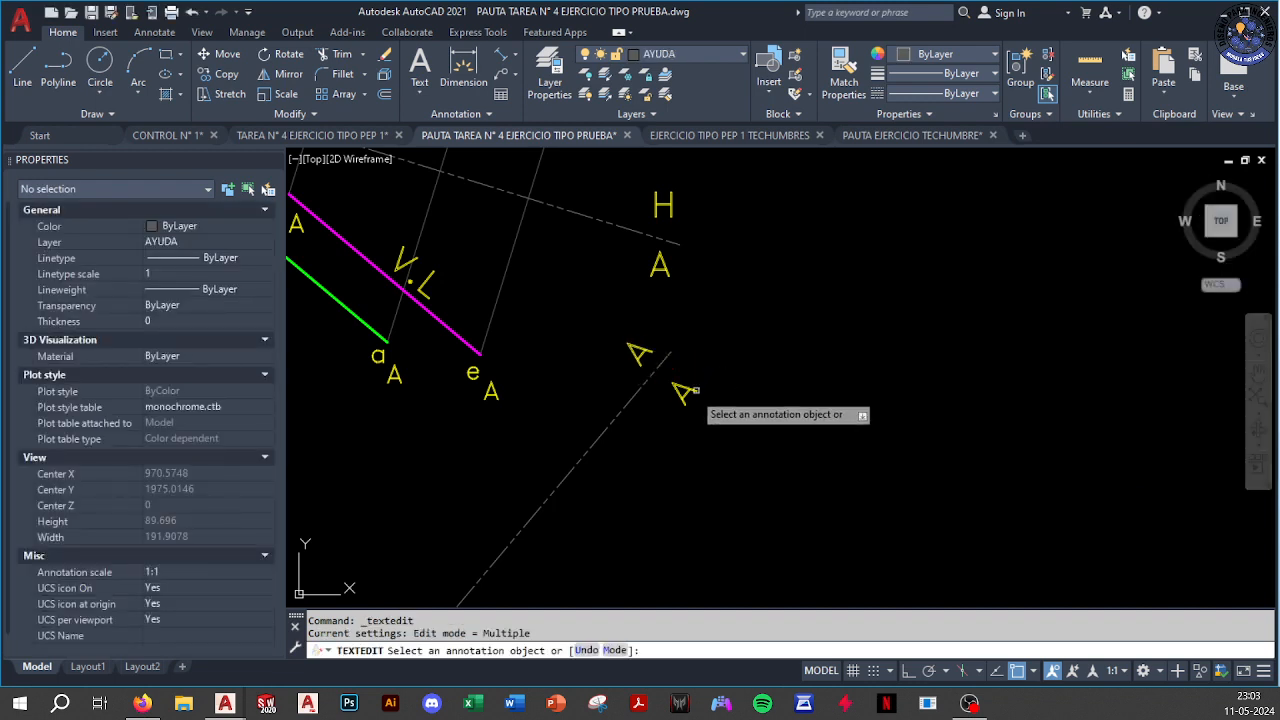
pyautogui.click(688, 397)
pyautogui.write('B')
pyautogui.click(771, 375)
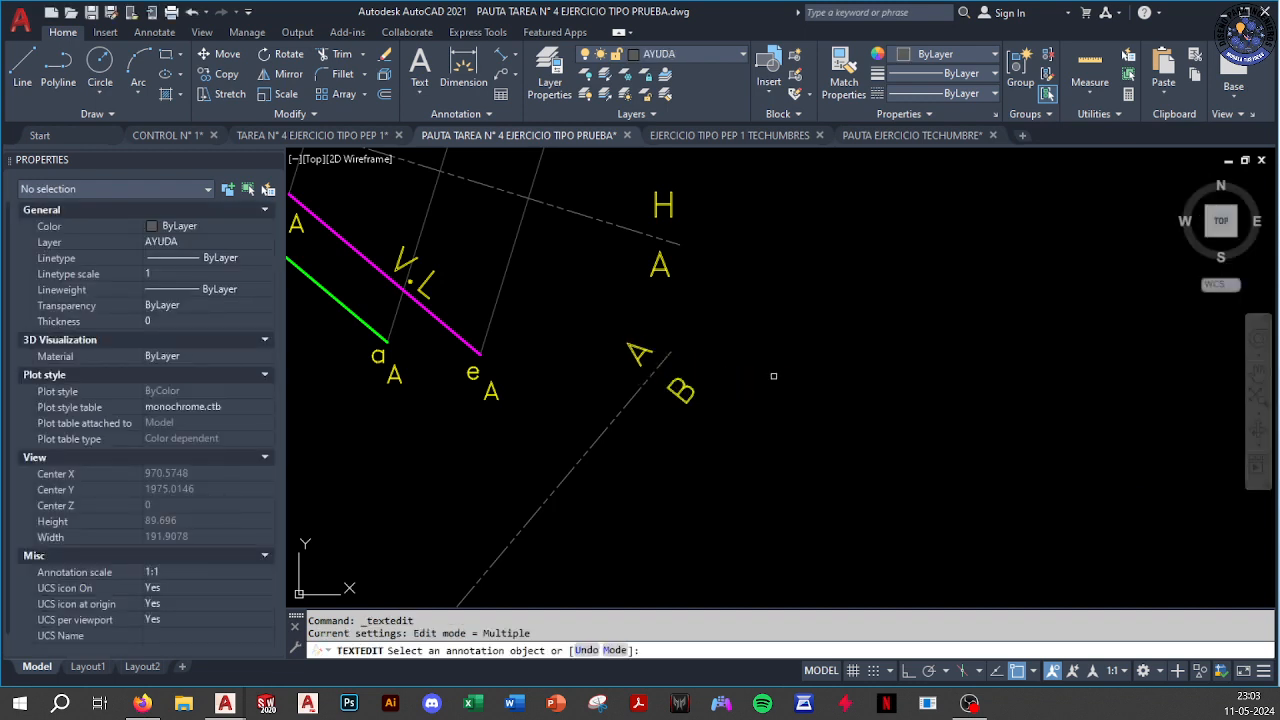
pyautogui.press('Escape')
# Draw a polyline from point e in view A perpendicular to the A/B fold line
pyautogui.scroll(-5, 660, 376)
pyautogui.scroll(5, 584, 383)
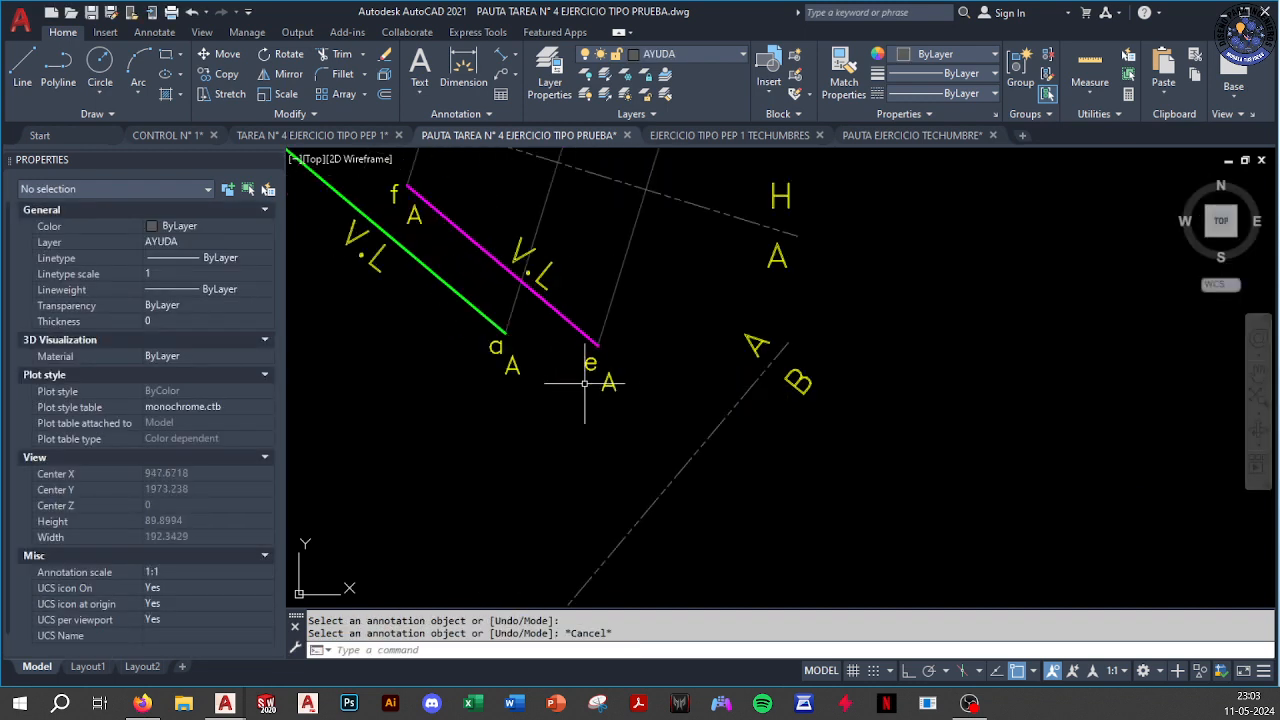
pyautogui.moveTo(655, 390); pyautogui.dragTo(655, 330, button='middle')
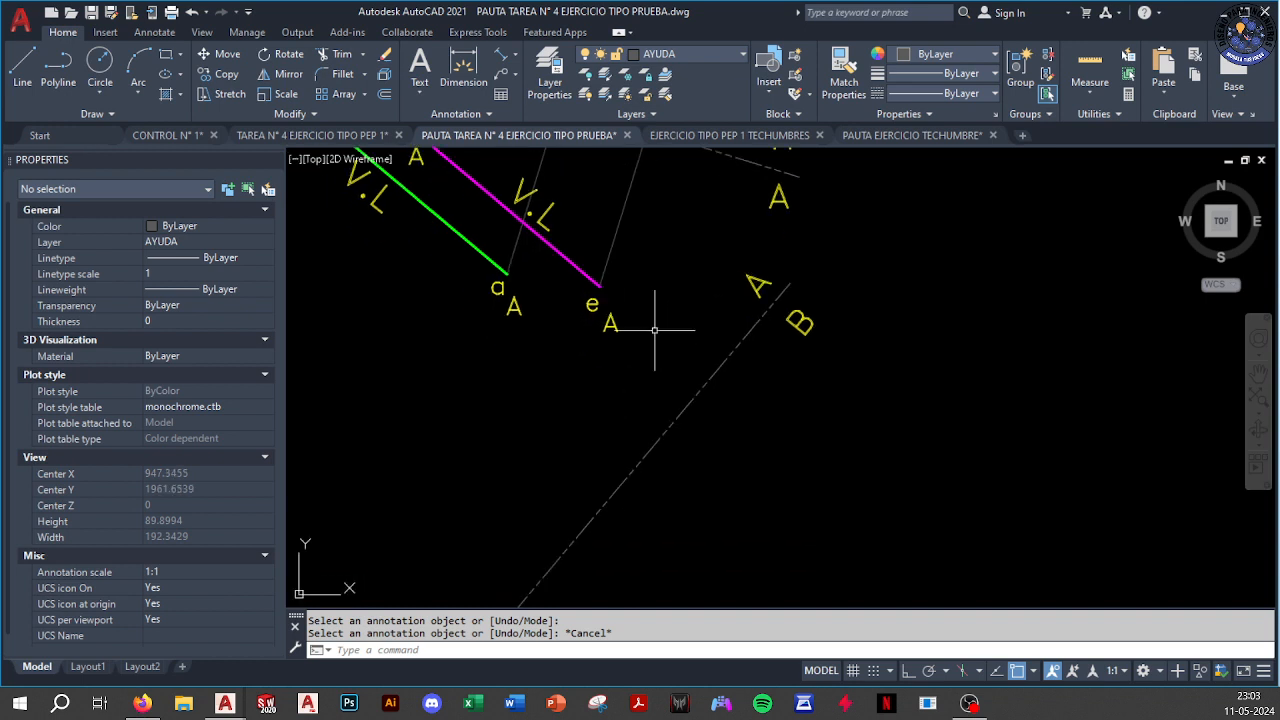
pyautogui.write('PL')
pyautogui.press('Return')
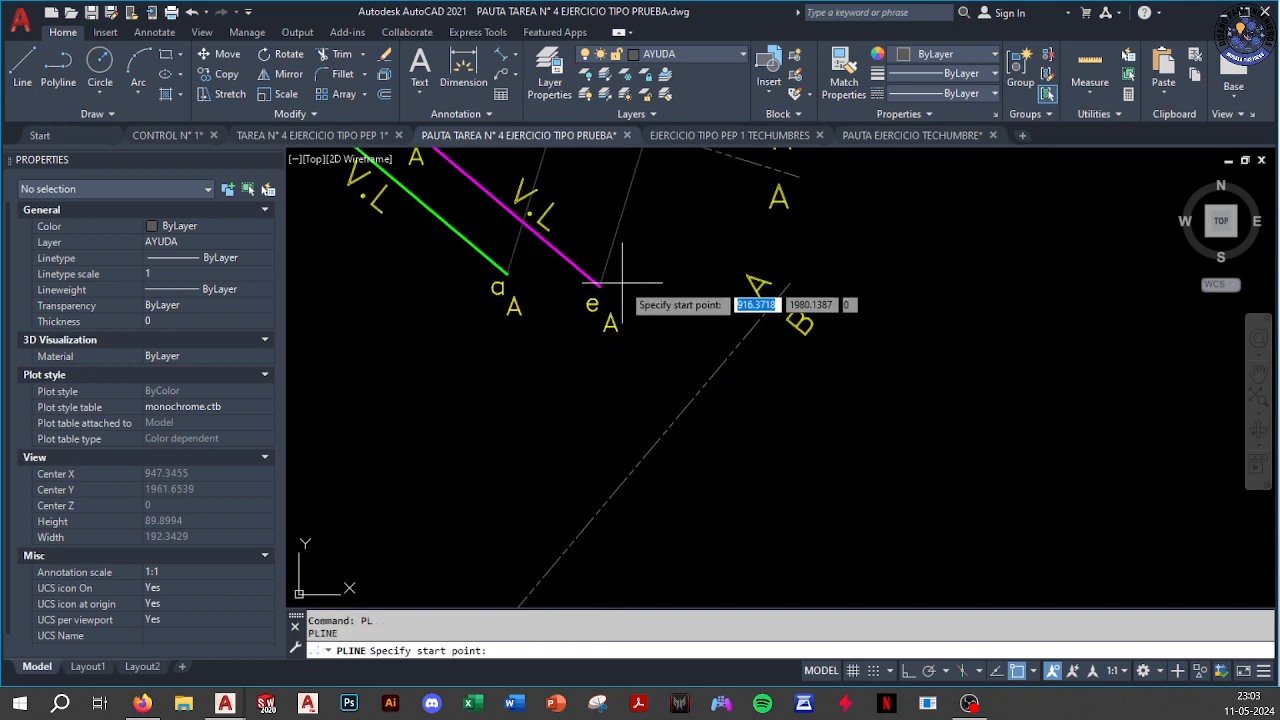
pyautogui.click(599, 287)
pyautogui.keyDown('shift'); pyautogui.rightClick(690, 350); pyautogui.keyUp('shift')
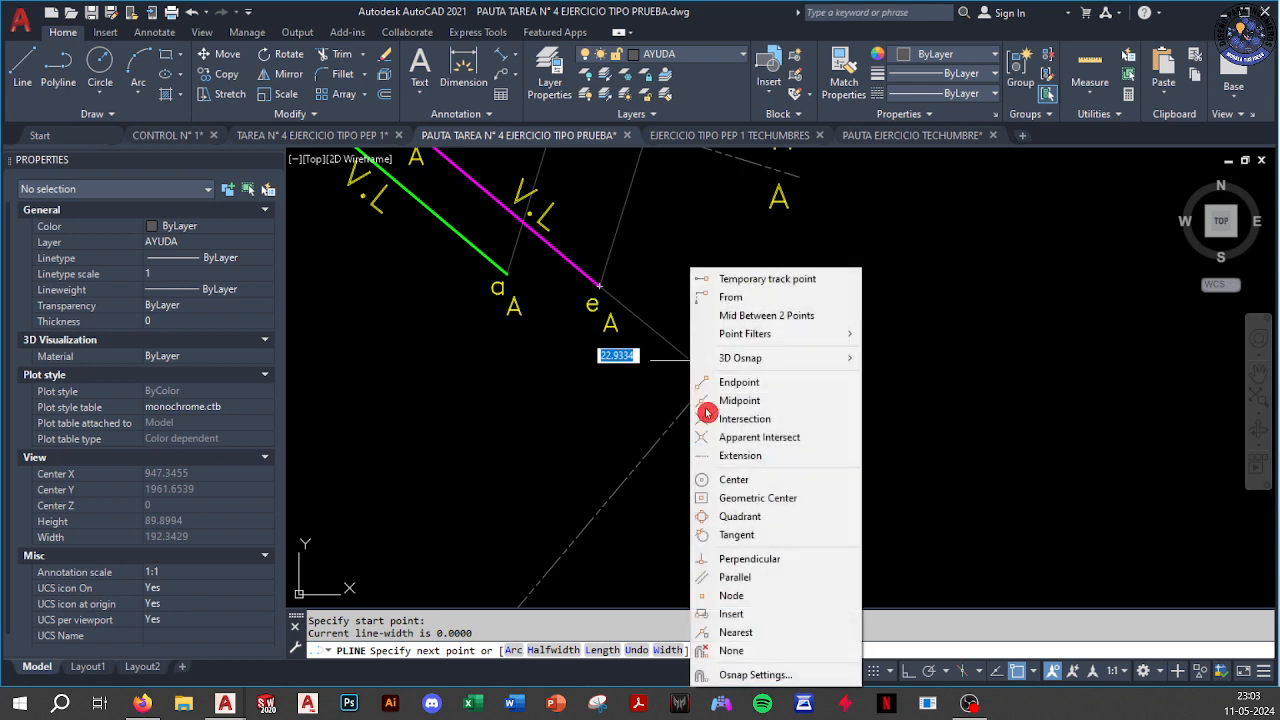
pyautogui.click(745, 559)
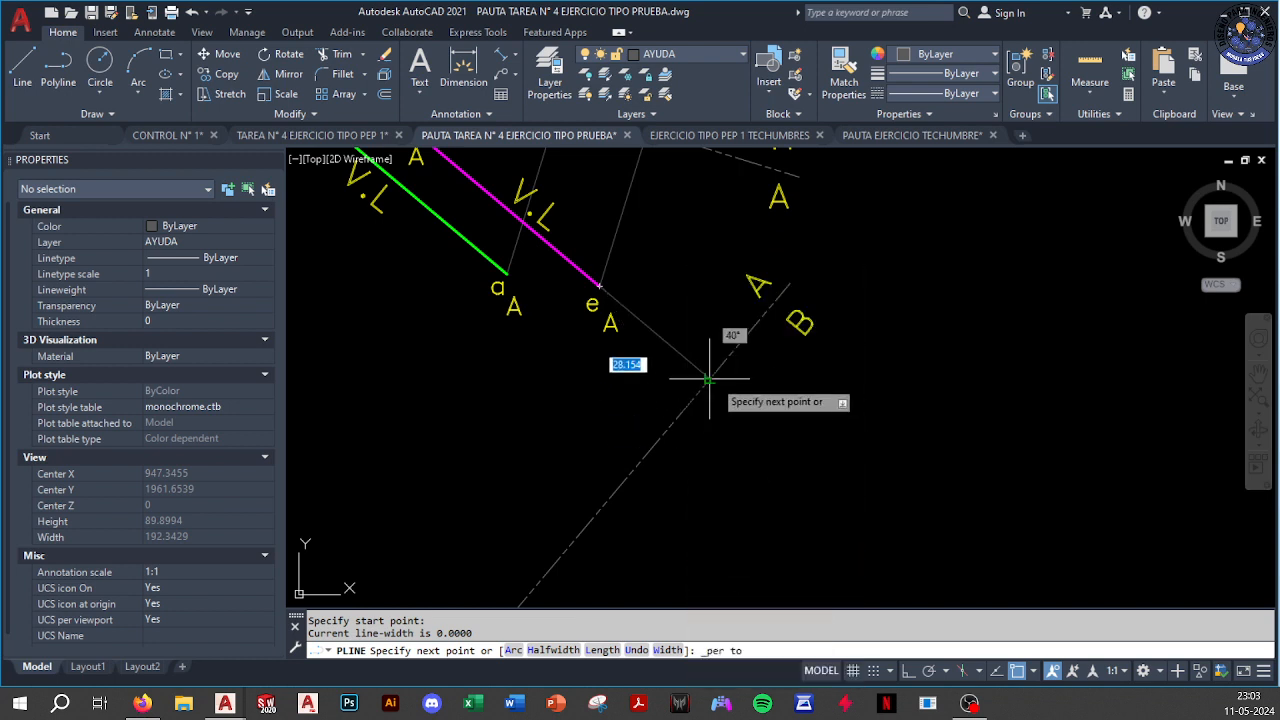
pyautogui.click(710, 395)
pyautogui.press('Escape')
pyautogui.write('p')
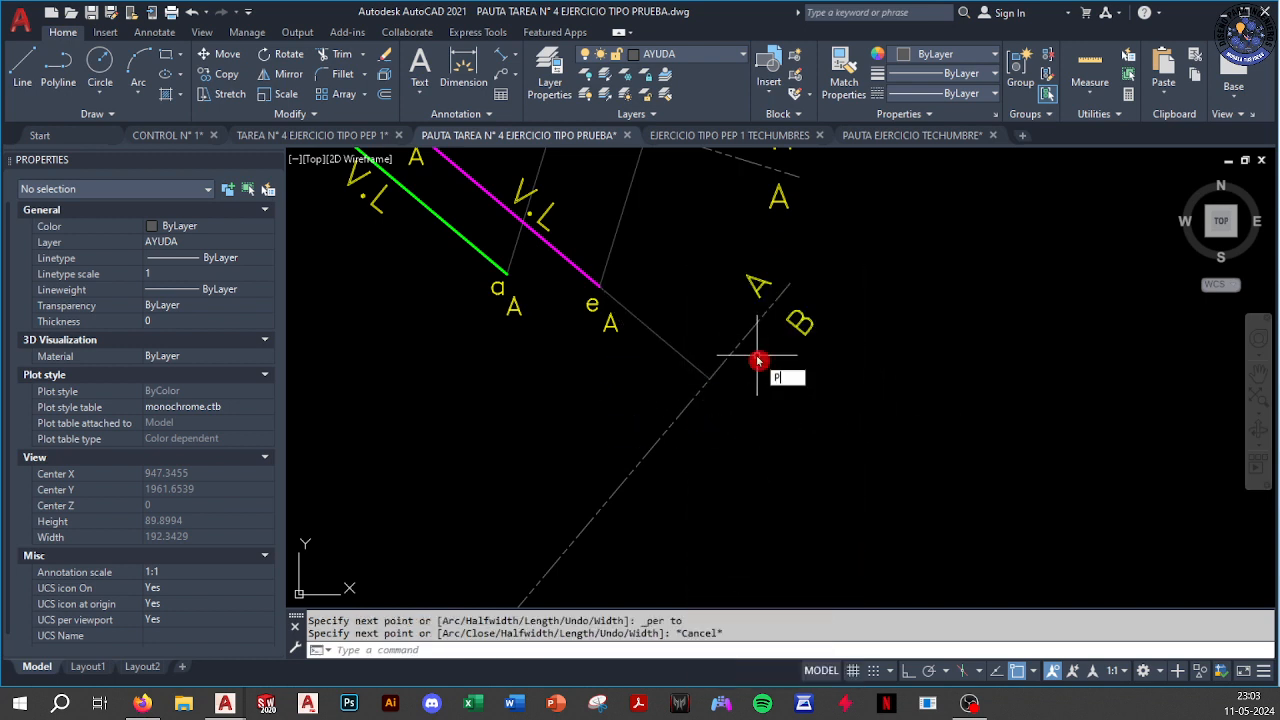
pyautogui.write('l')
pyautogui.press('Return')
pyautogui.press('Return')
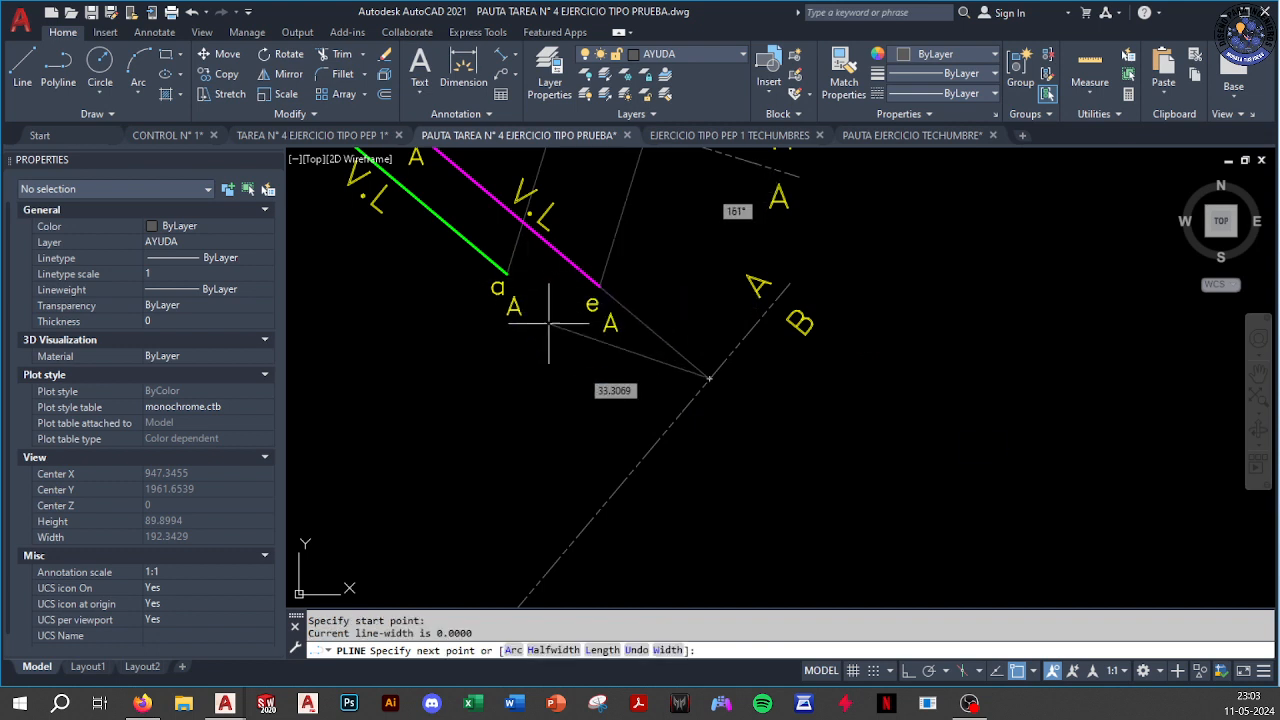
pyautogui.press('Escape')
# Draw a polyline from point a in view A perpendicular to the A/B fold line
pyautogui.write('pl')
pyautogui.press('Return')
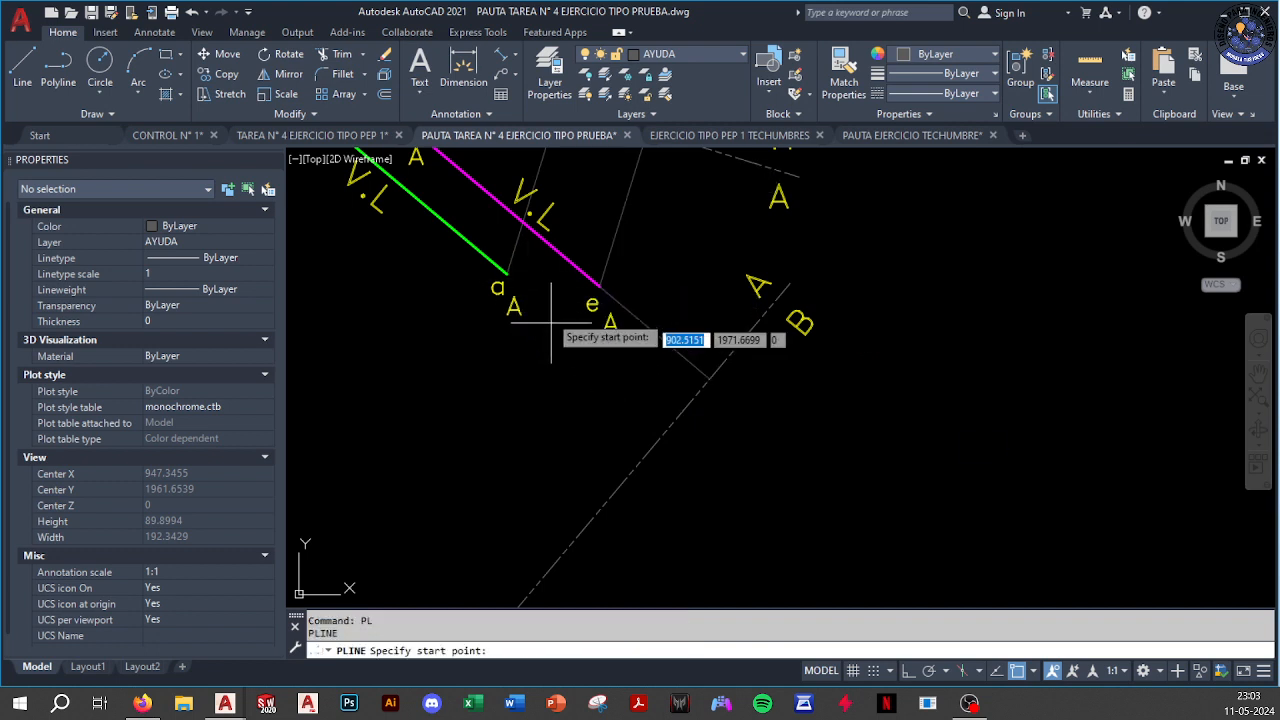
pyautogui.click(508, 273)
pyautogui.keyDown('shift'); pyautogui.rightClick(581, 386); pyautogui.keyUp('shift')
pyautogui.click(640, 558)
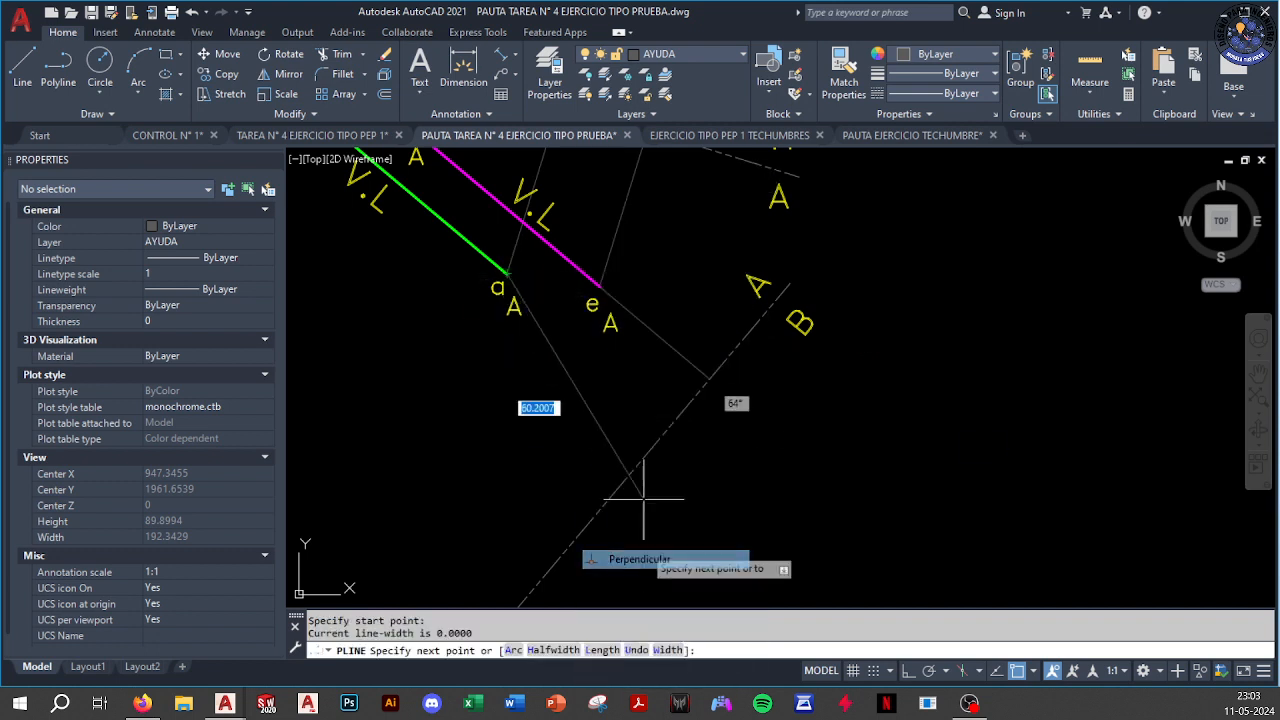
pyautogui.press('Escape')
# Dimension the distance from point e in view H to the H/A fold line along its projection line
pyautogui.scroll(-4, 668, 335)
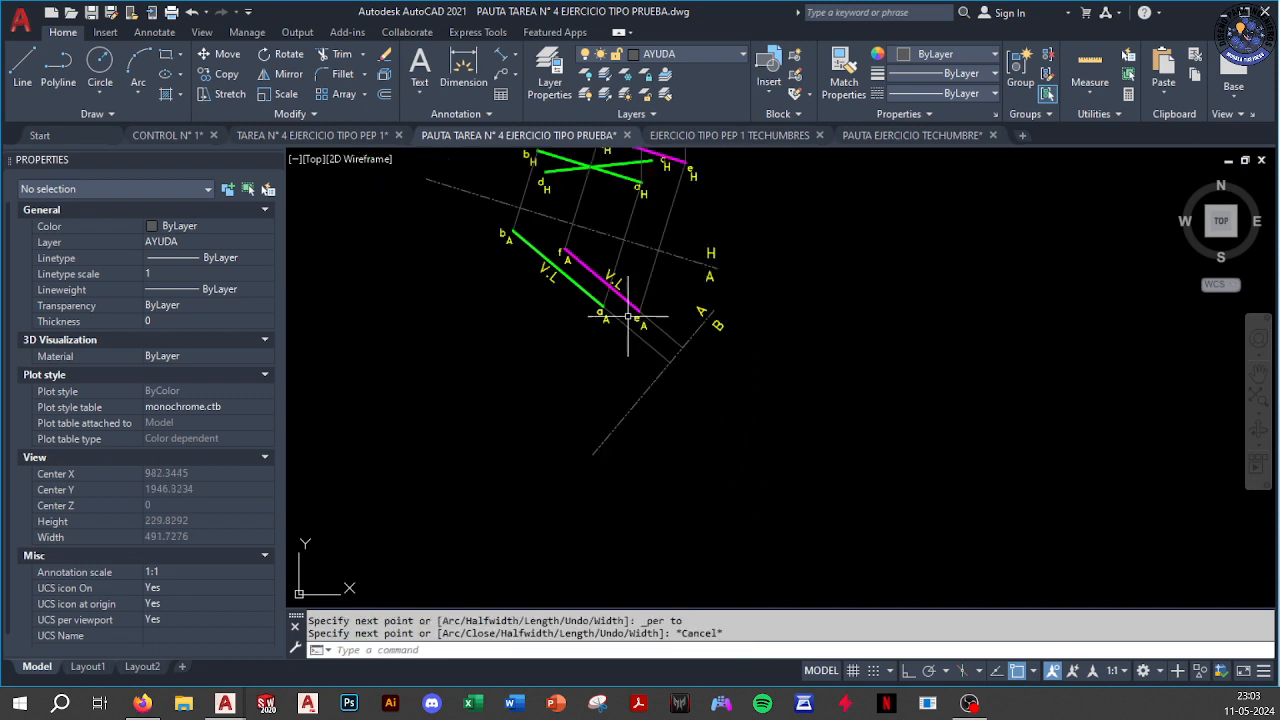
pyautogui.scroll(4, 628, 316)
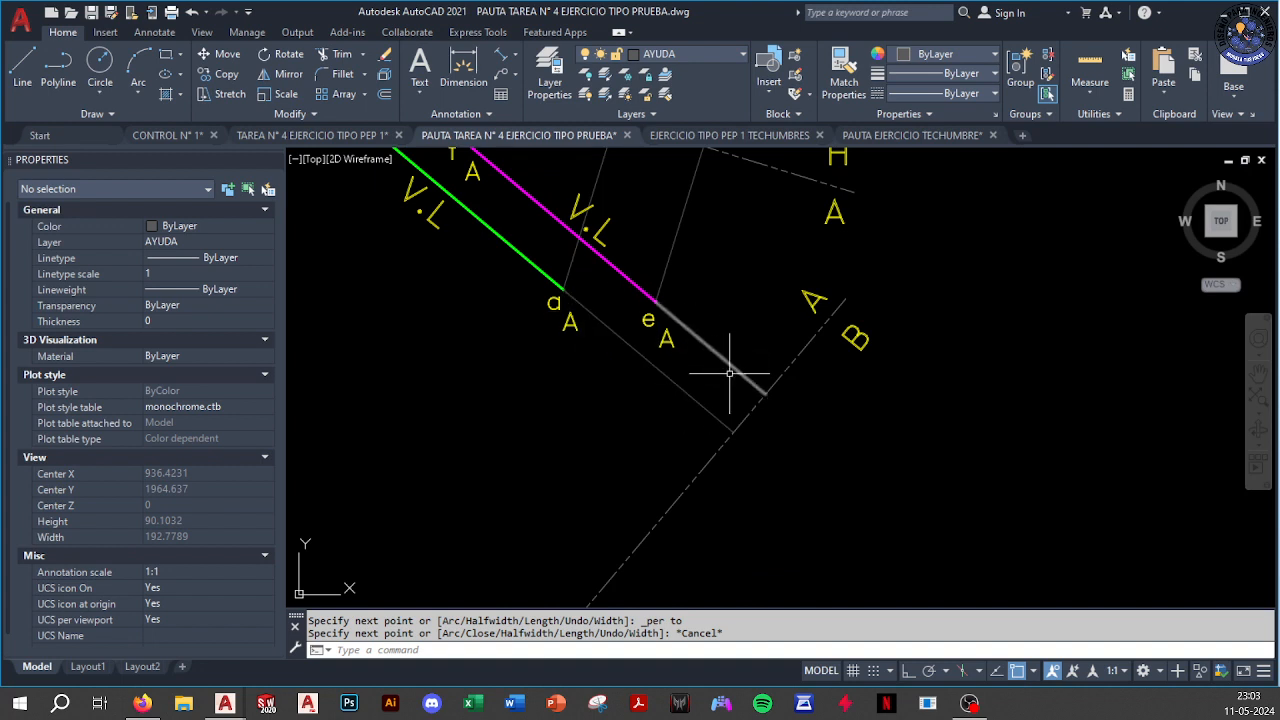
pyautogui.scroll(-3, 729, 373)
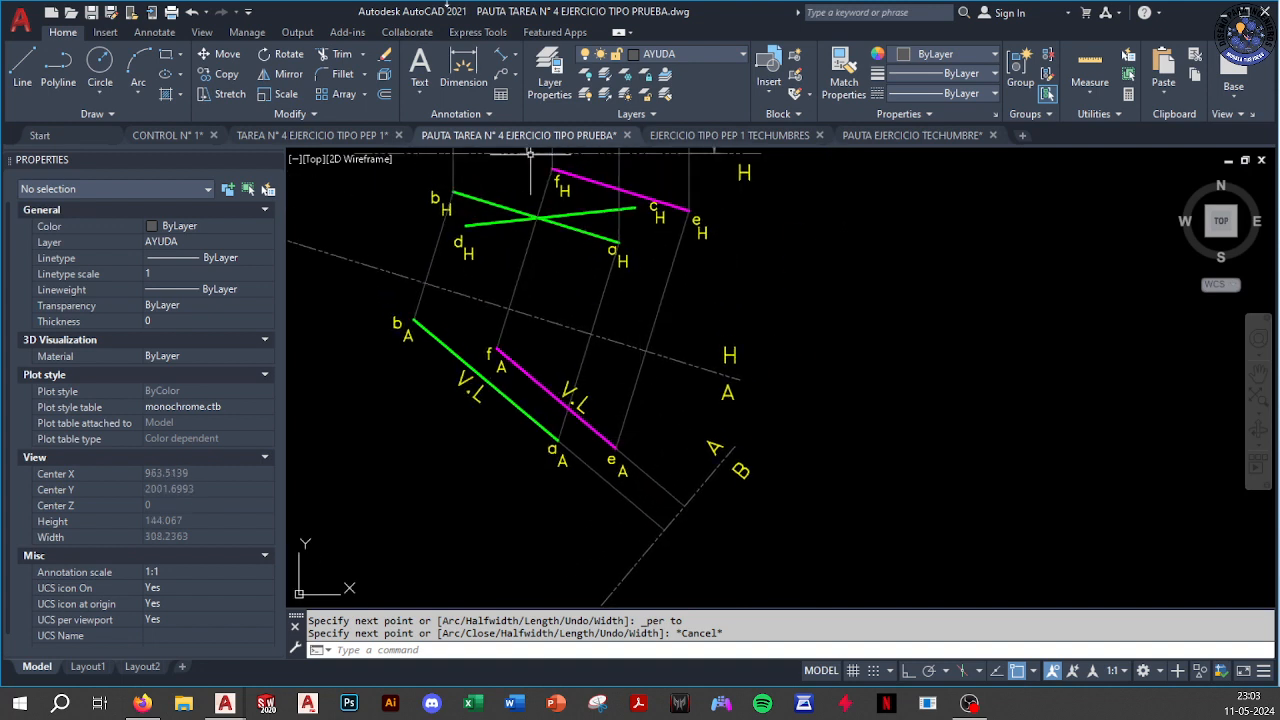
pyautogui.click(455, 70)
pyautogui.scroll(3, 560, 270)
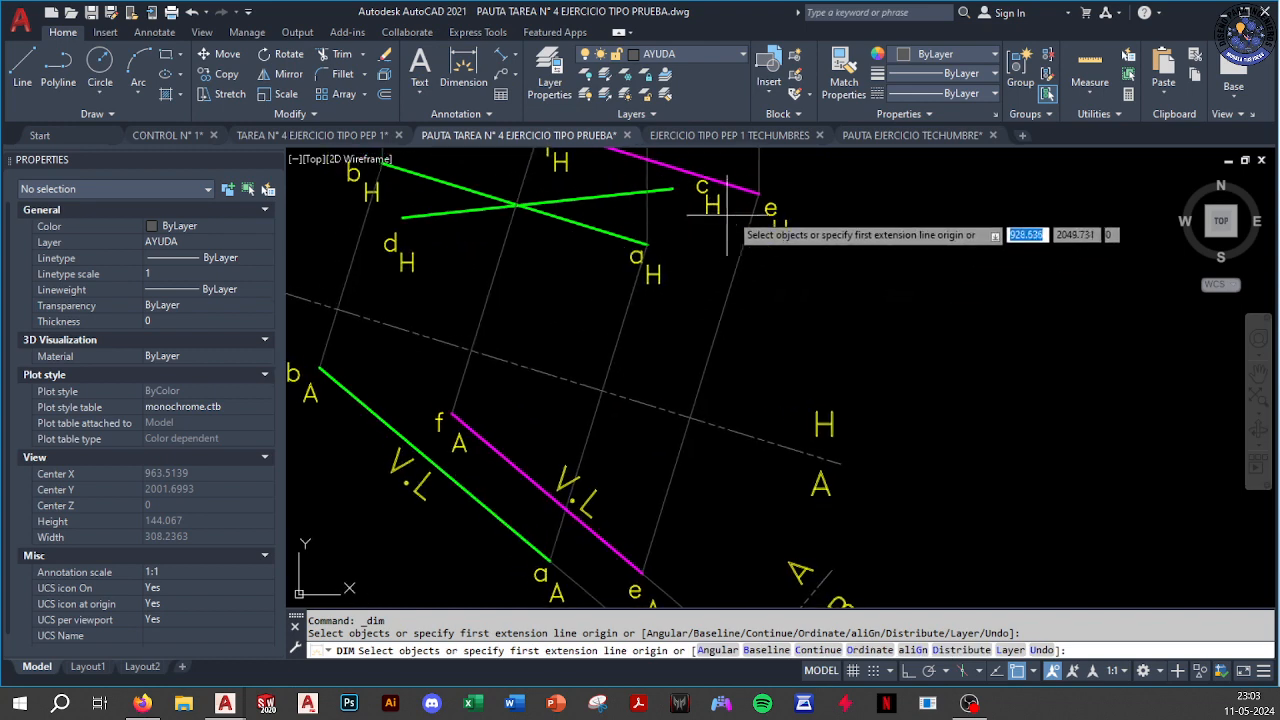
pyautogui.click(759, 192)
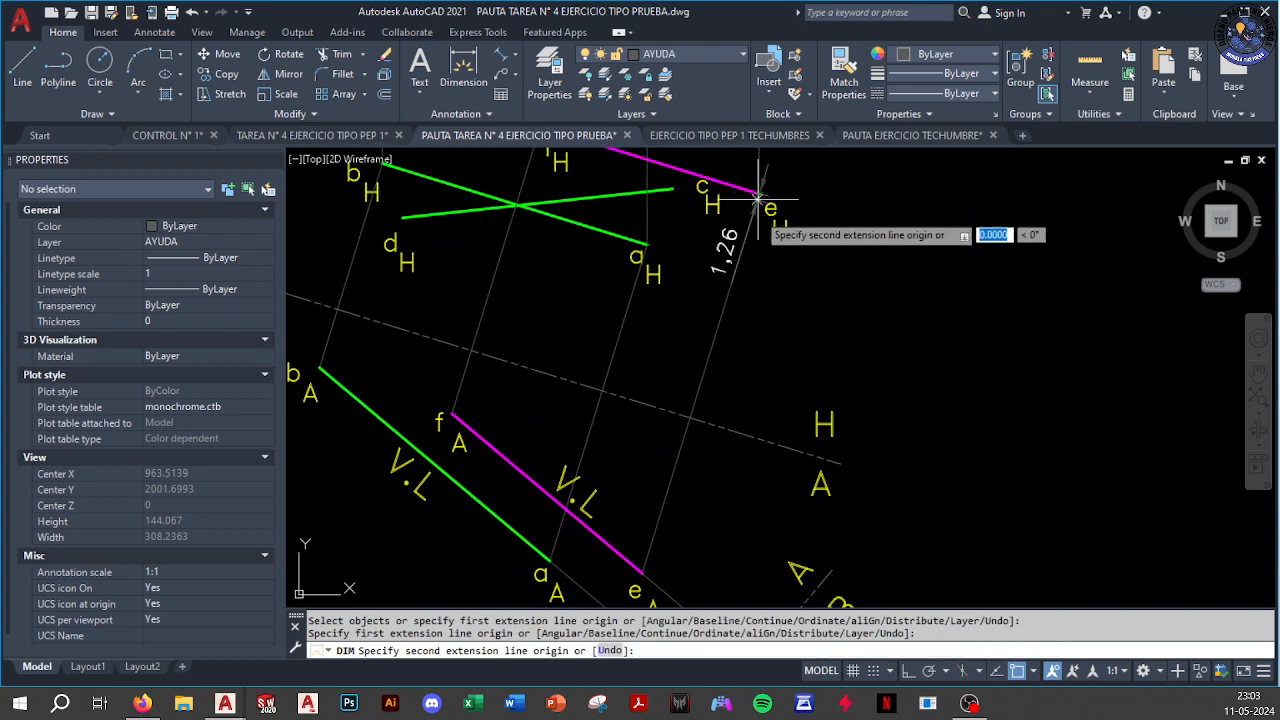
pyautogui.click(690, 418)
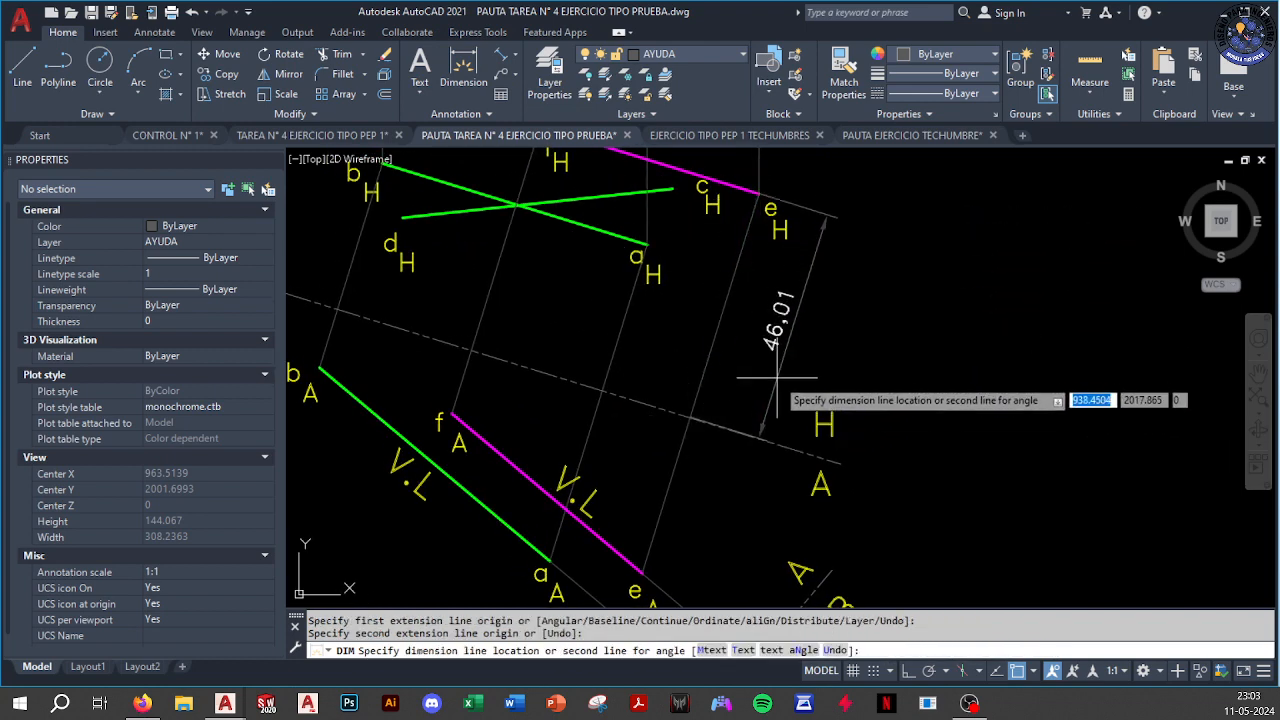
pyautogui.click(783, 396)
pyautogui.press('Return')
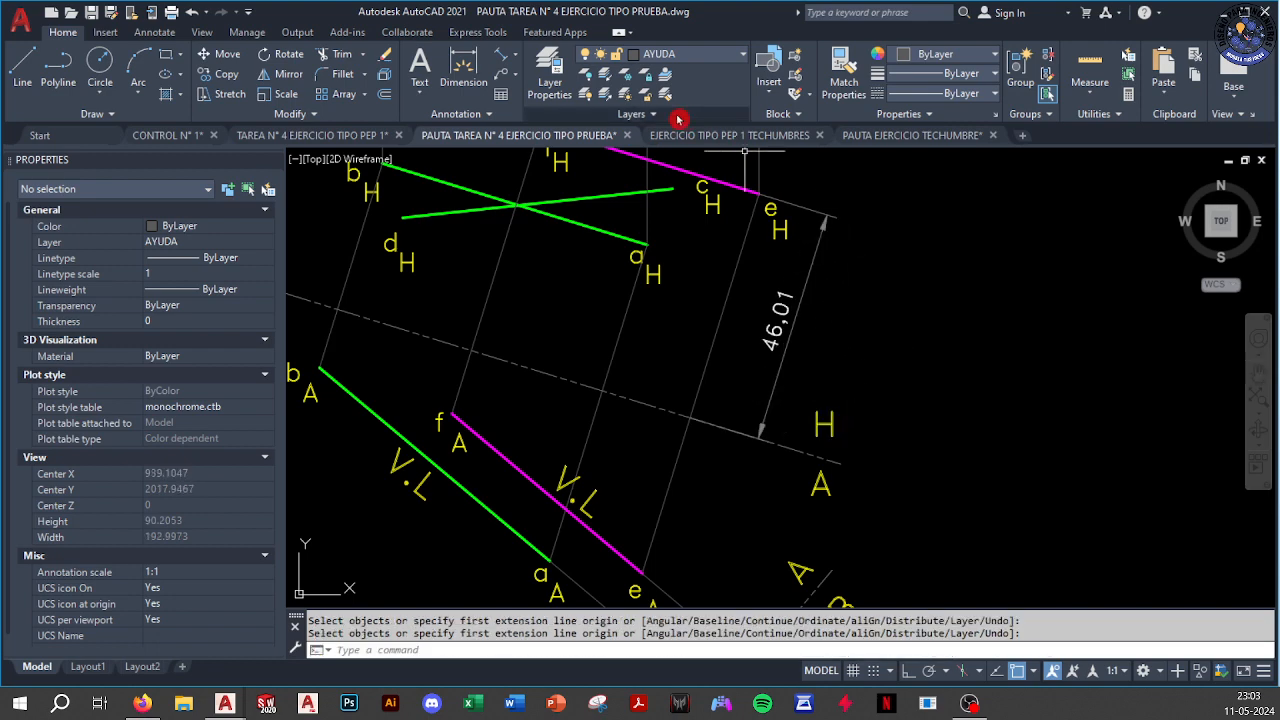
# Dimension the distance from point a in view H to the H/A fold line along its projection line
pyautogui.click(489, 86)
pyautogui.moveTo(722, 408); pyautogui.dragTo(854, 457, button='middle')
pyautogui.moveTo(808, 377)
pyautogui.mouseDown(button='middle')
pyautogui.moveTo(731, 255)
pyautogui.moveTo(758, 403)
pyautogui.mouseUp(button='middle')
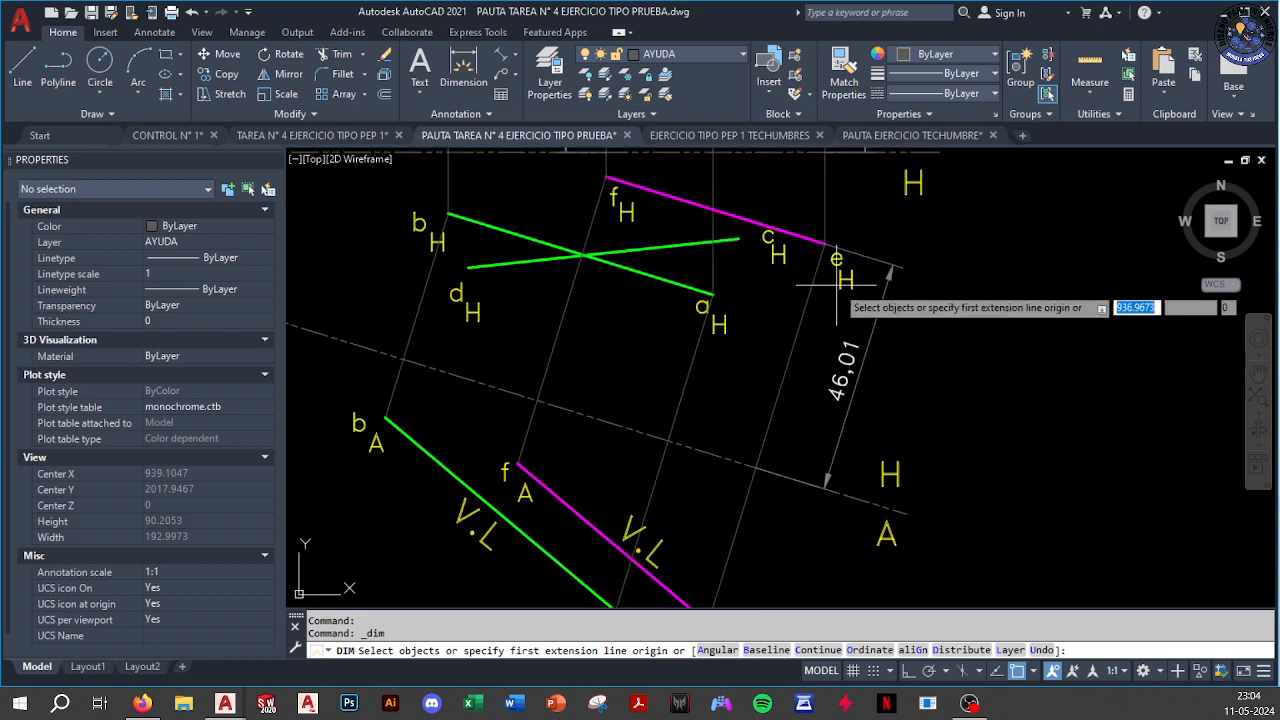
pyautogui.click(713, 296)
pyautogui.click(668, 440)
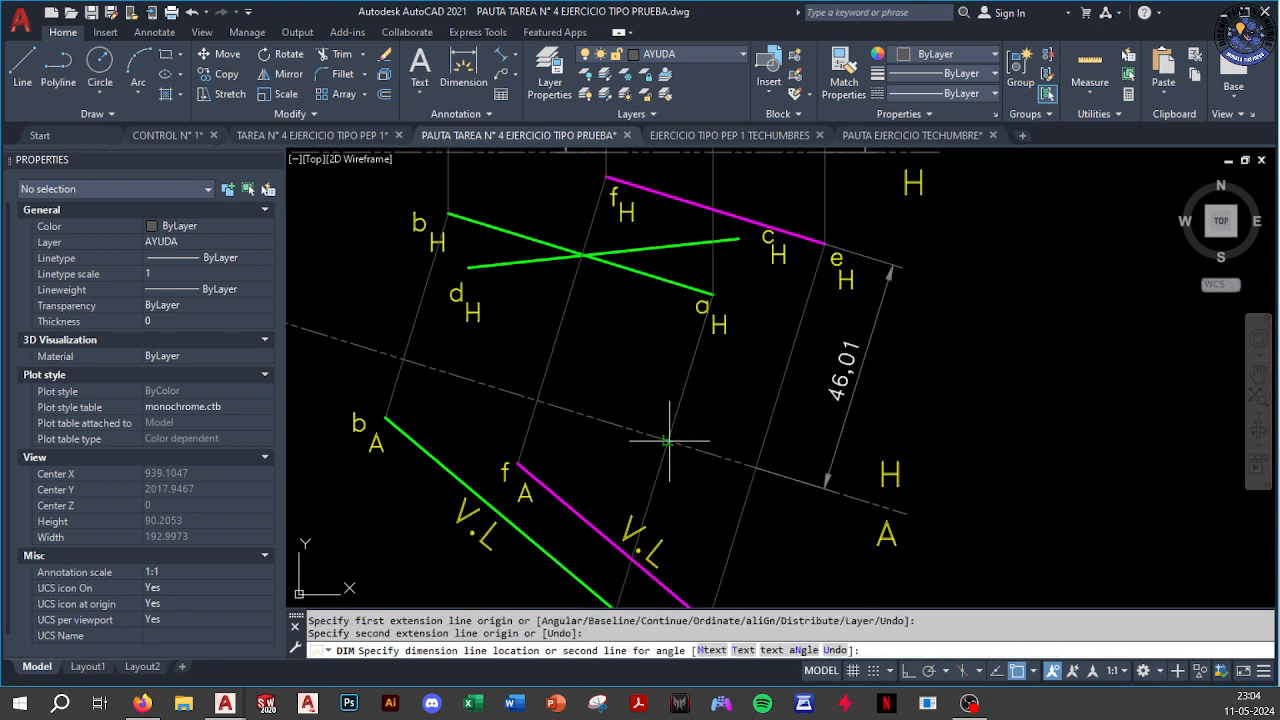
pyautogui.click(721, 412)
pyautogui.press('Escape')
# Examine how the Δ and ΔΔ distances are transferred across the A/B fold line into view B on the solved sheet
pyautogui.scroll(-6, 803, 434)
pyautogui.scroll(-2, 803, 434)
pyautogui.moveTo(803, 434); pyautogui.dragTo(721, 333, button='middle')
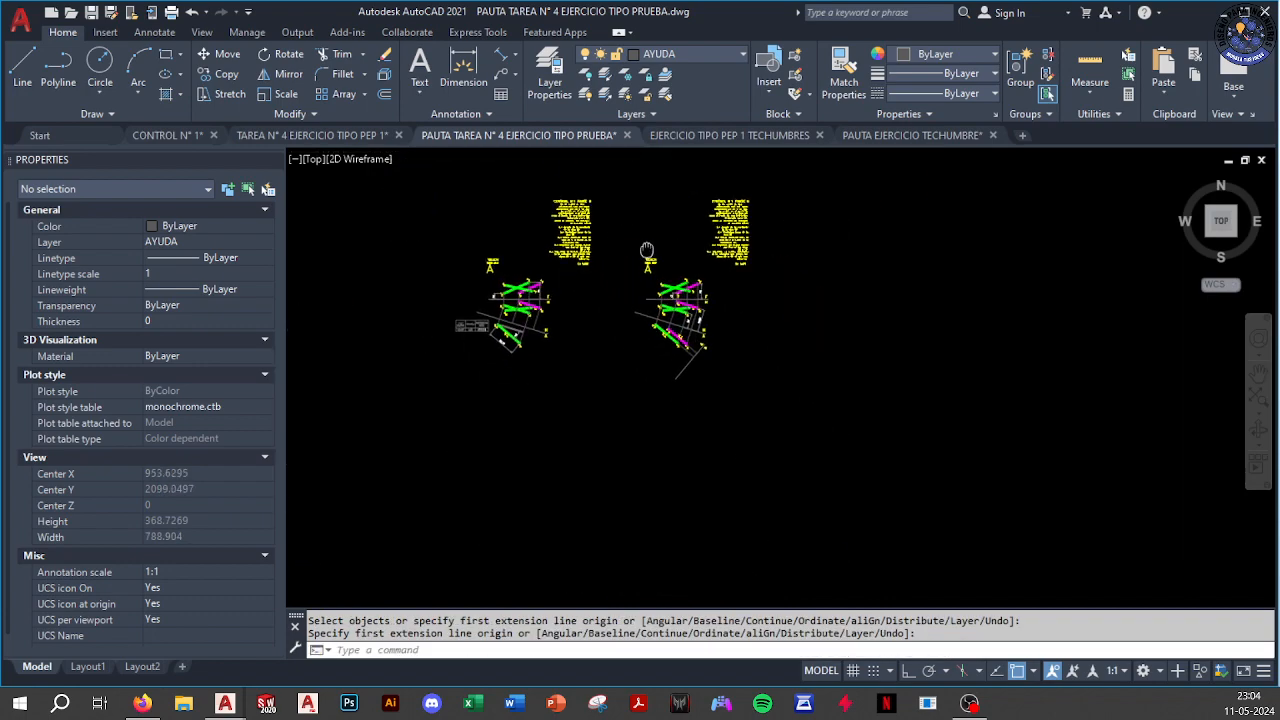
pyautogui.scroll(-2, 777, 434)
pyautogui.scroll(2, 771, 555)
pyautogui.moveTo(800, 575); pyautogui.dragTo(730, 470, button='middle')
pyautogui.scroll(4, 772, 487)
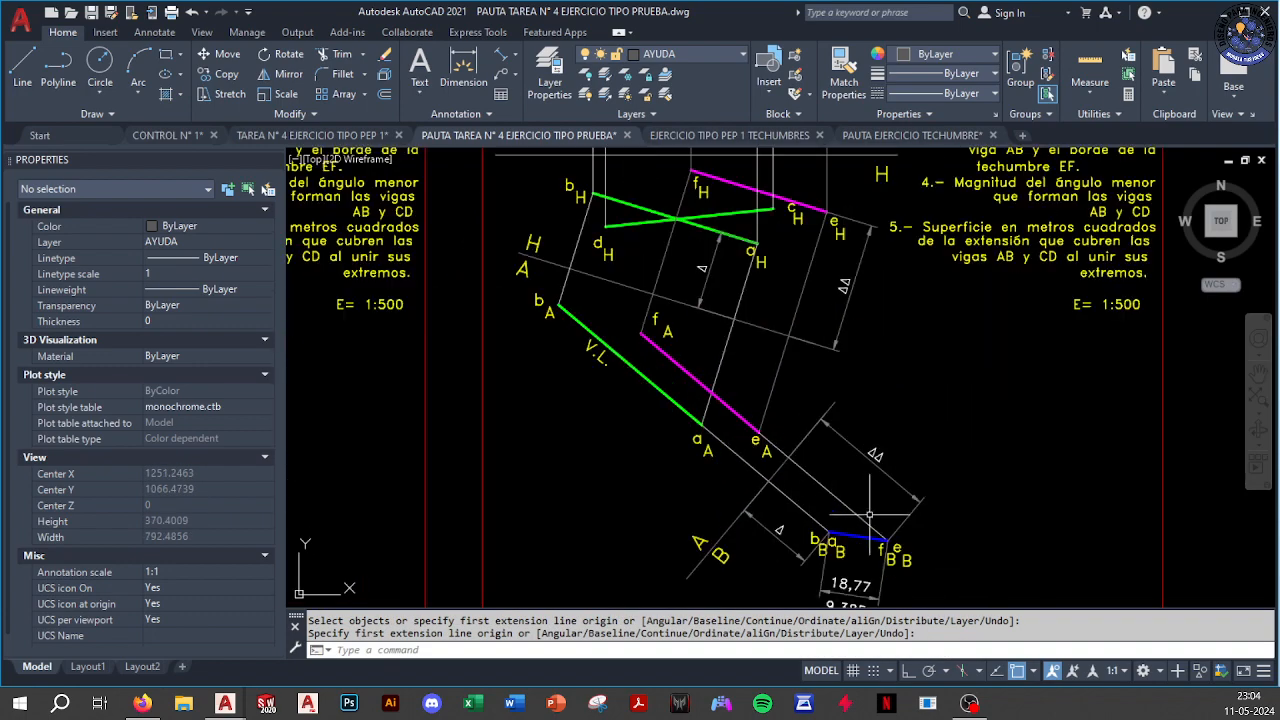
pyautogui.moveTo(889, 460); pyautogui.dragTo(809, 441, button='middle')
pyautogui.click(840, 404)
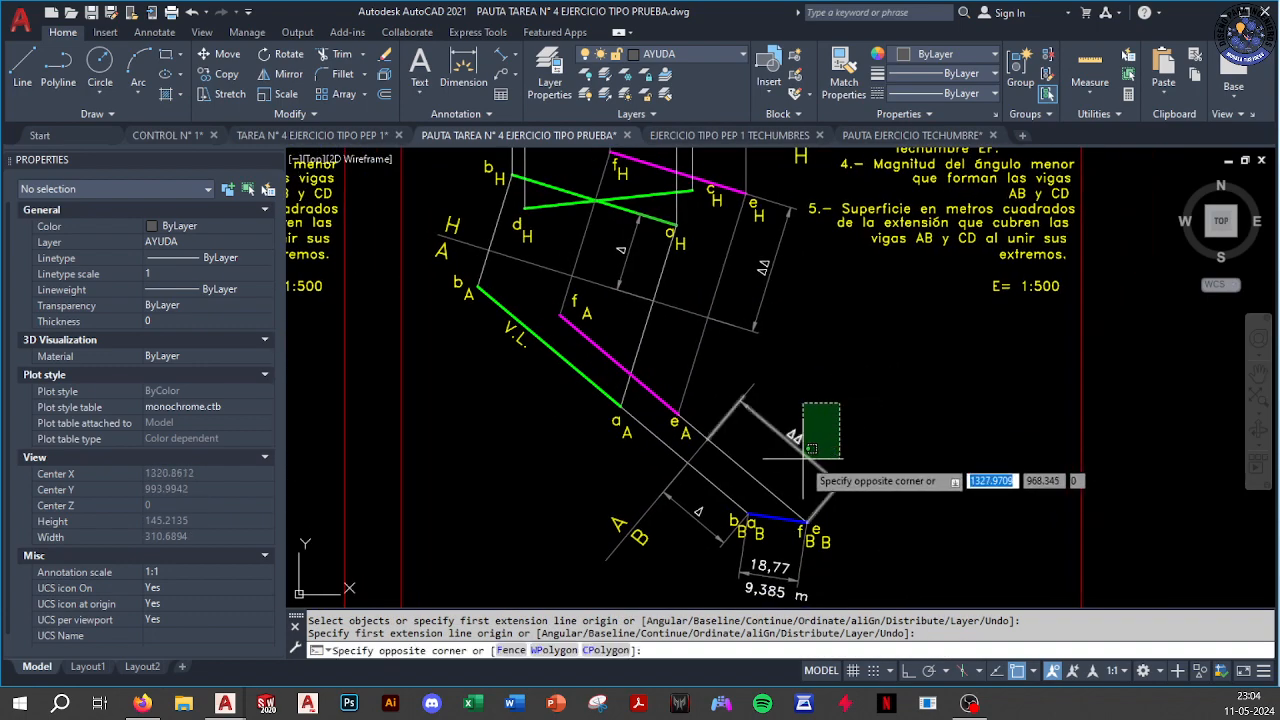
pyautogui.click(805, 457)
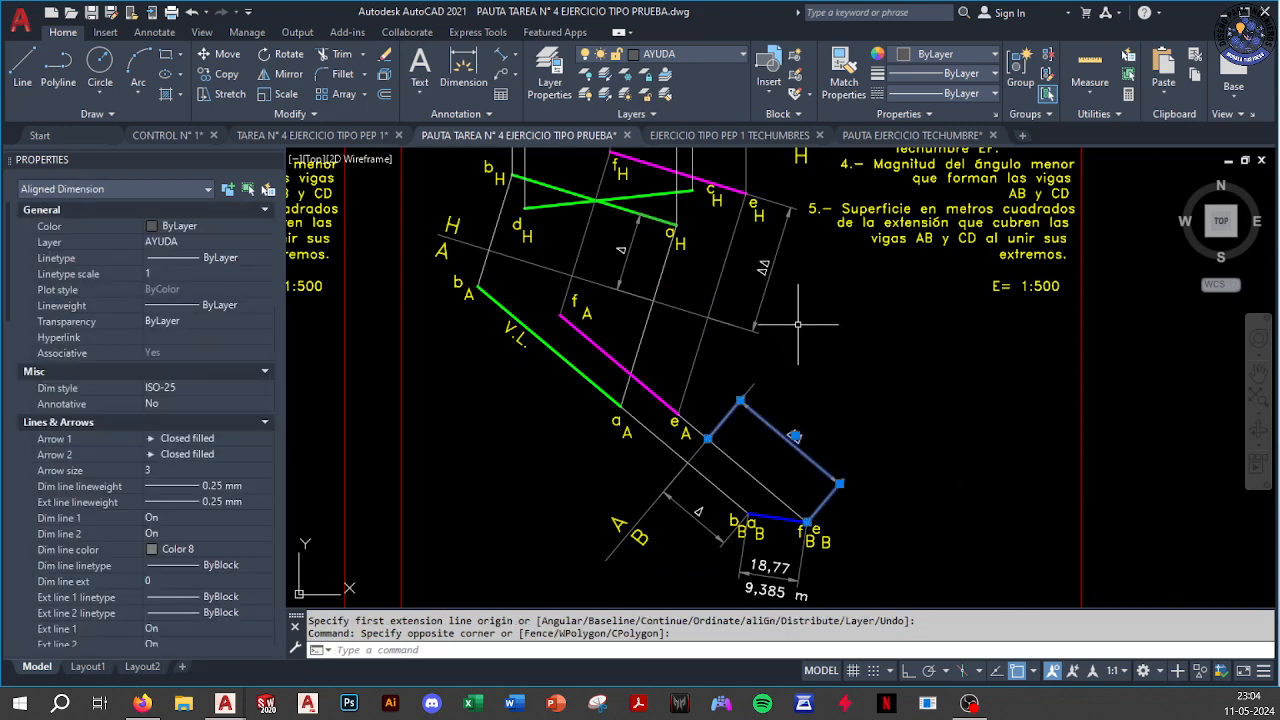
pyautogui.moveTo(800, 366); pyautogui.dragTo(781, 338, button='middle')
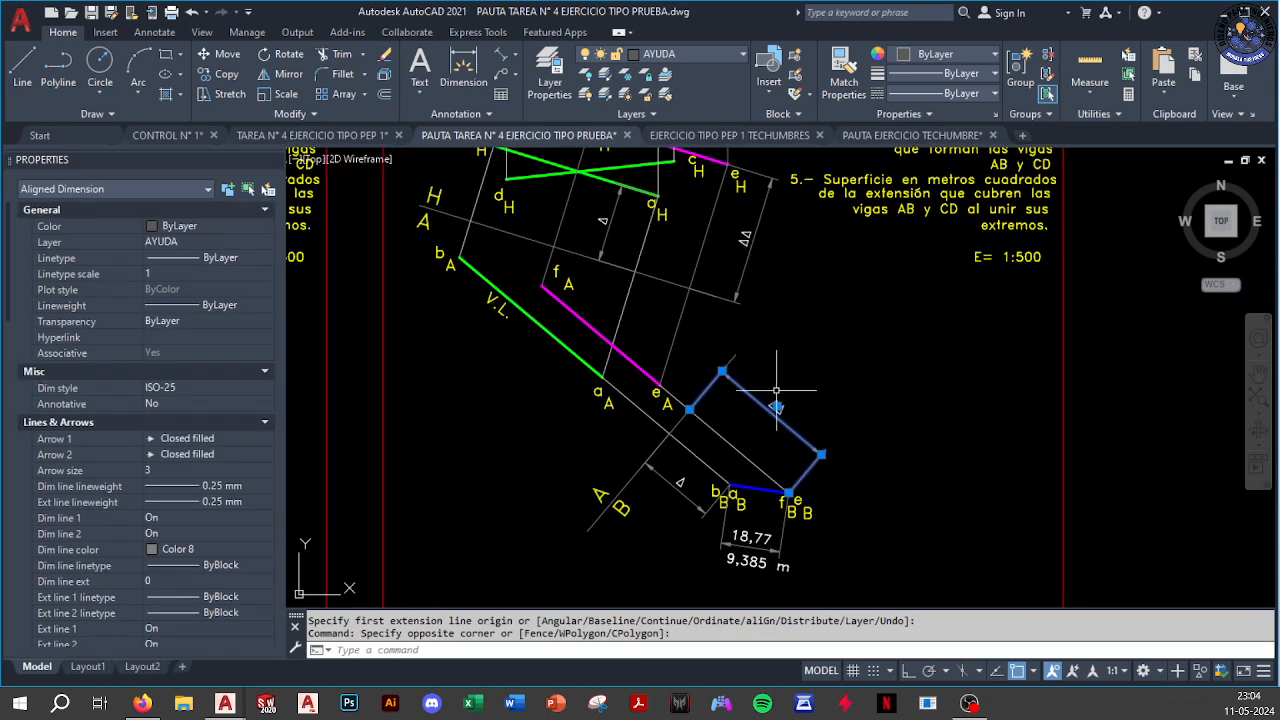
pyautogui.press('Escape')
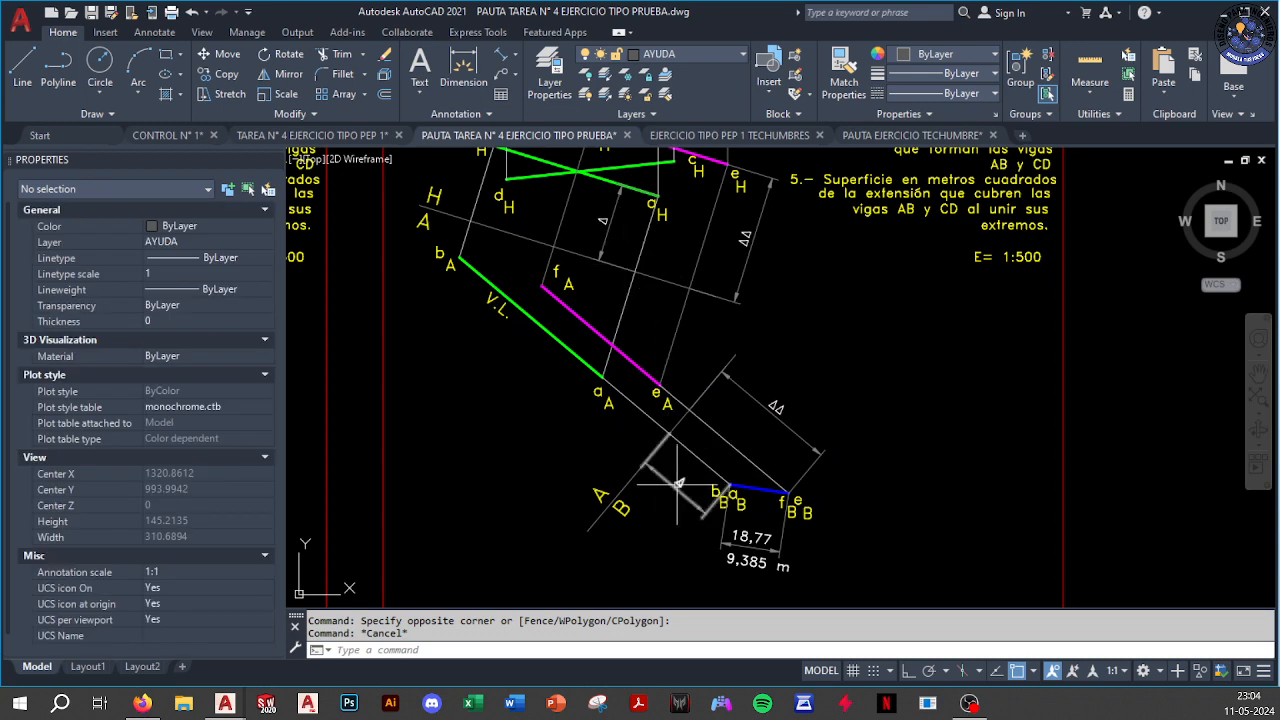
pyautogui.scroll(-8, 678, 485)
pyautogui.scroll(-4, 661, 490)
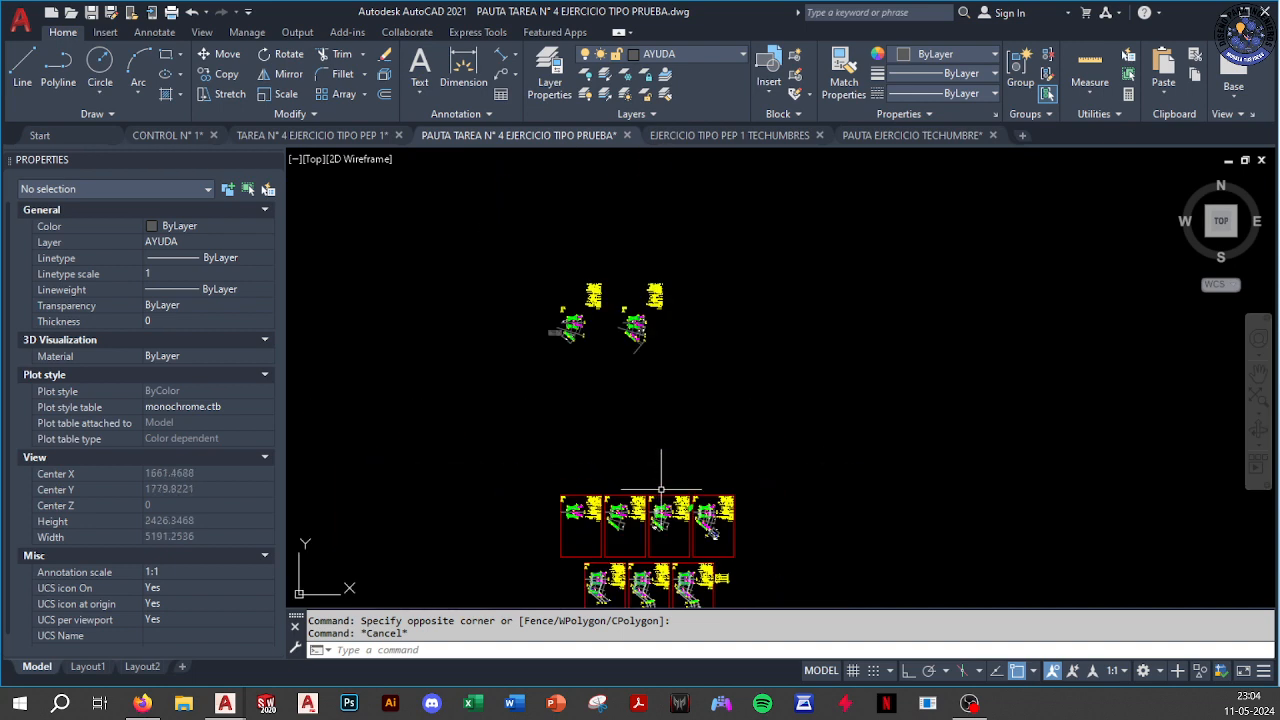
pyautogui.scroll(14, 630, 350)
pyautogui.moveTo(799, 393); pyautogui.dragTo(773, 439, button='middle')
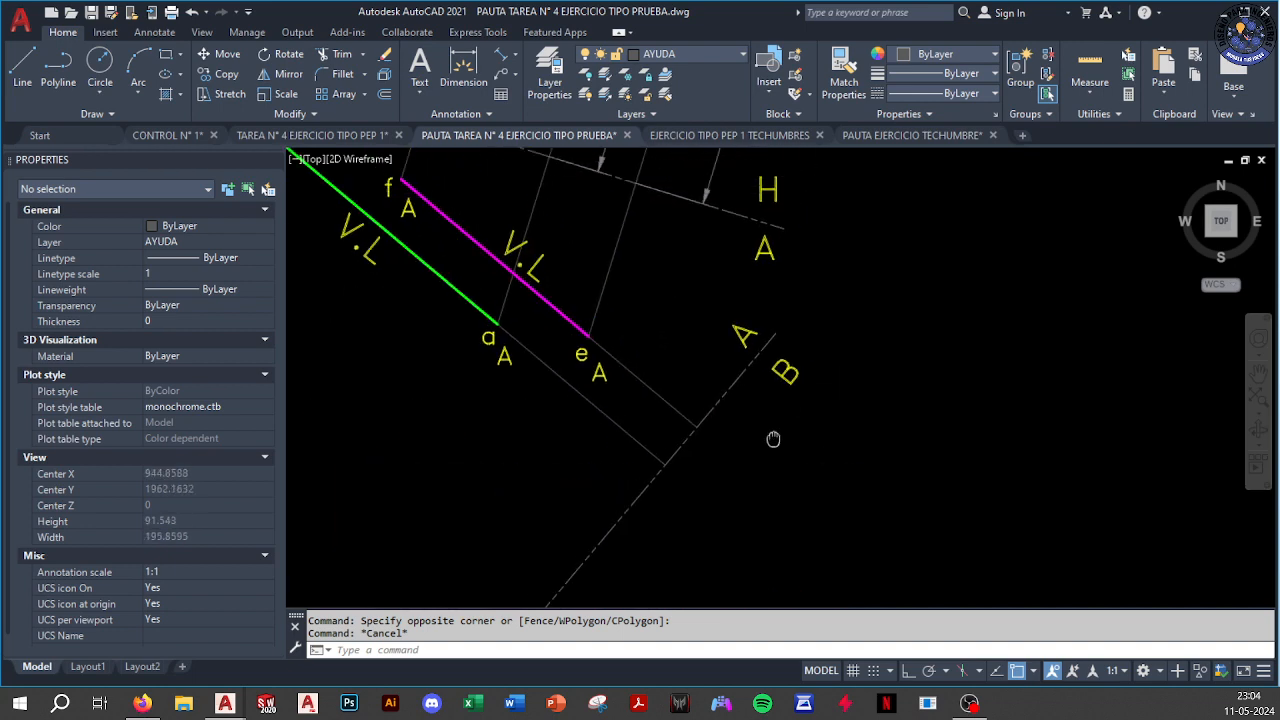
pyautogui.click(461, 65)
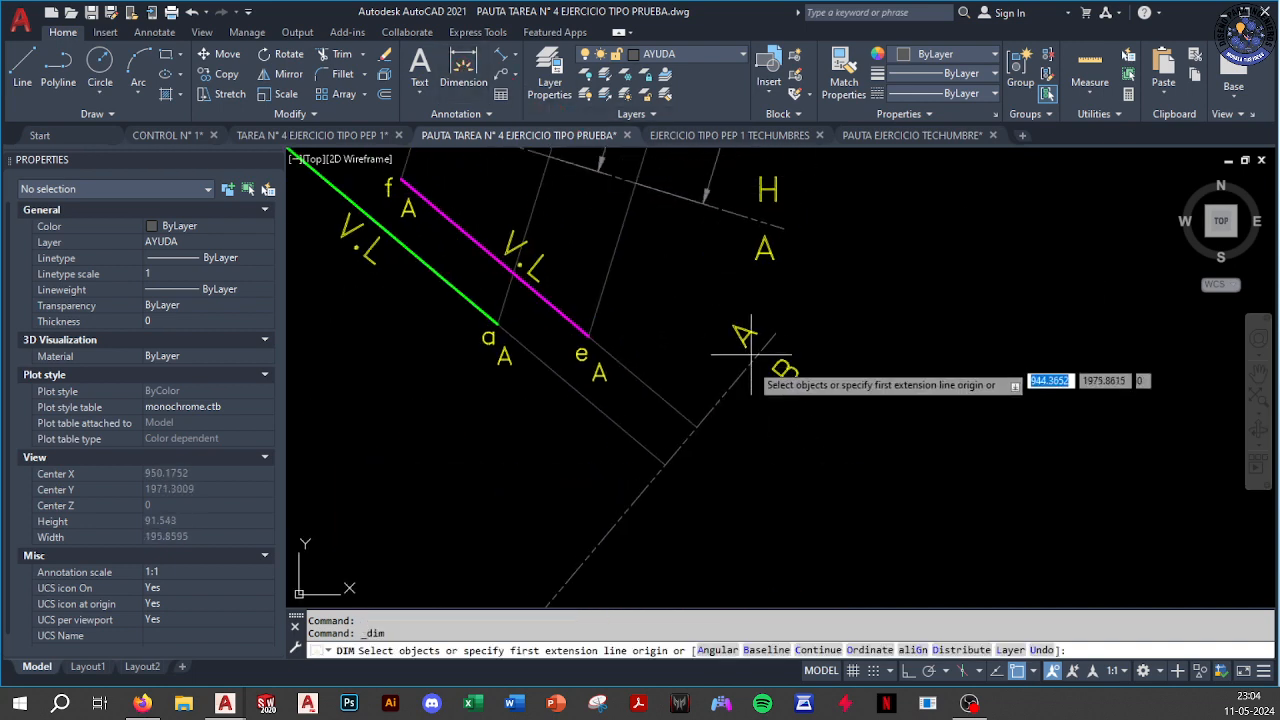
pyautogui.scroll(-4, 700, 425)
pyautogui.scroll(3, 737, 405)
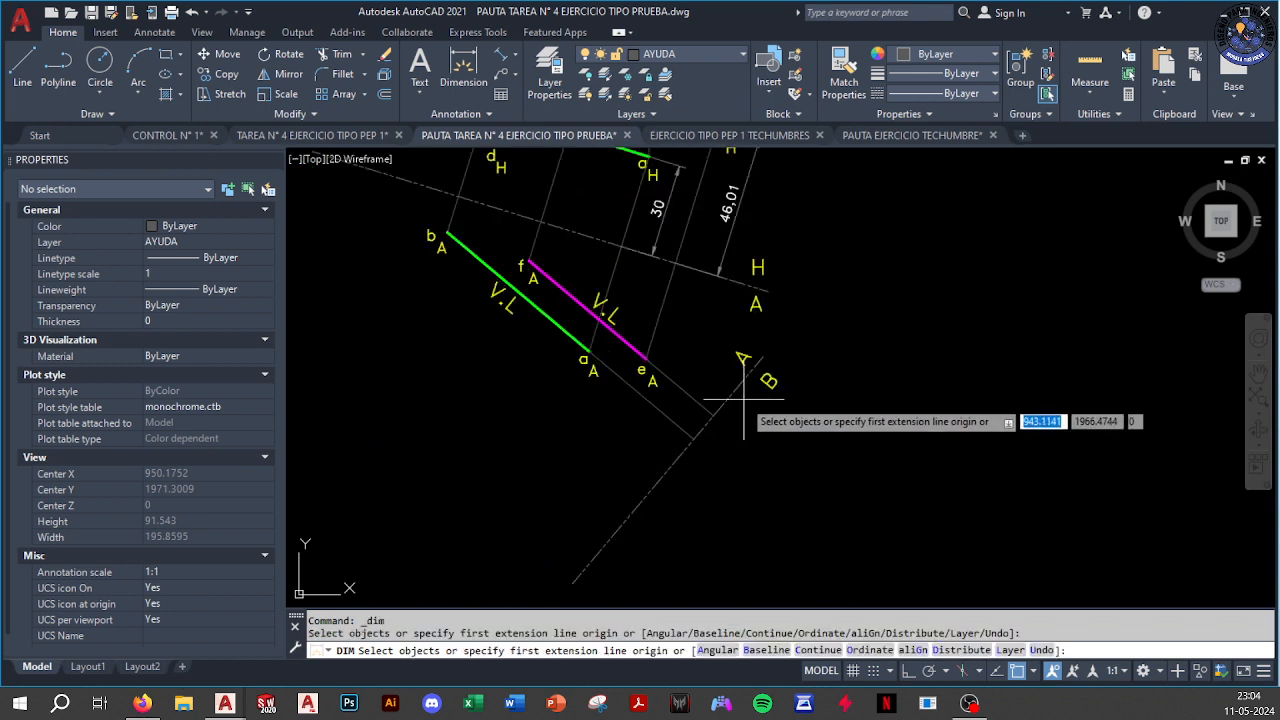
pyautogui.scroll(-2, 755, 415)
pyautogui.scroll(2, 790, 445)
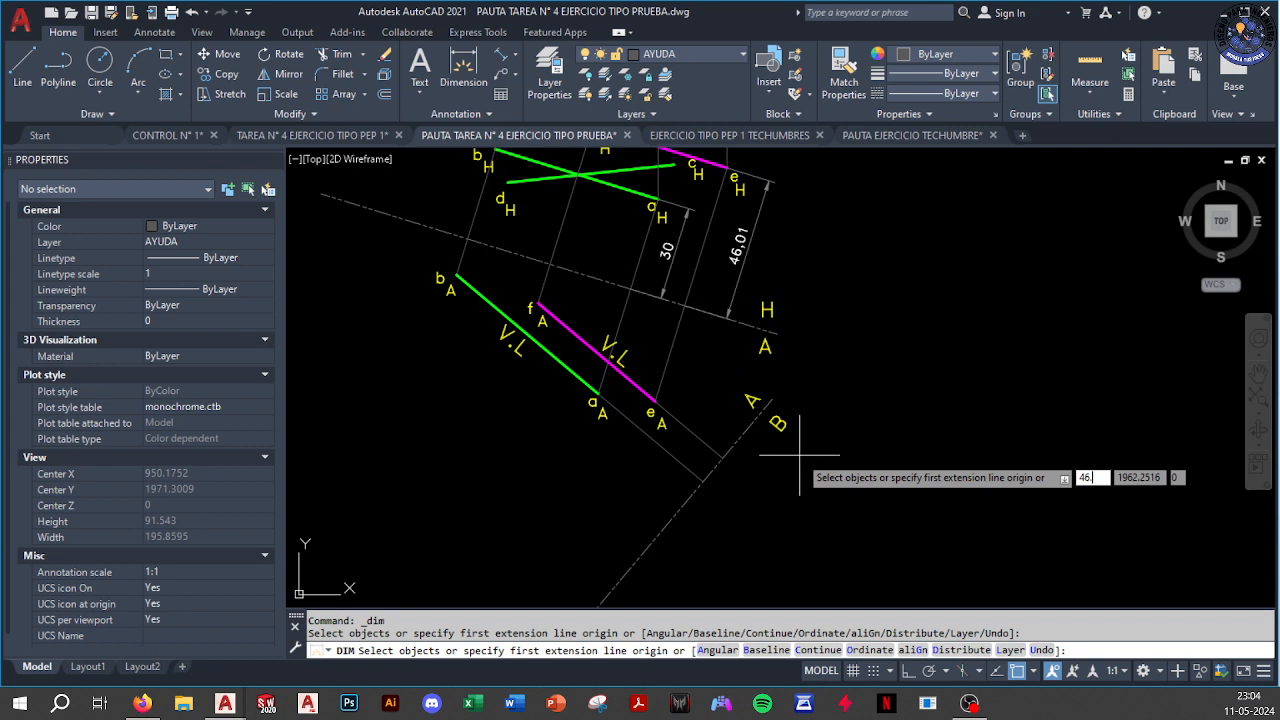
pyautogui.press('Return')
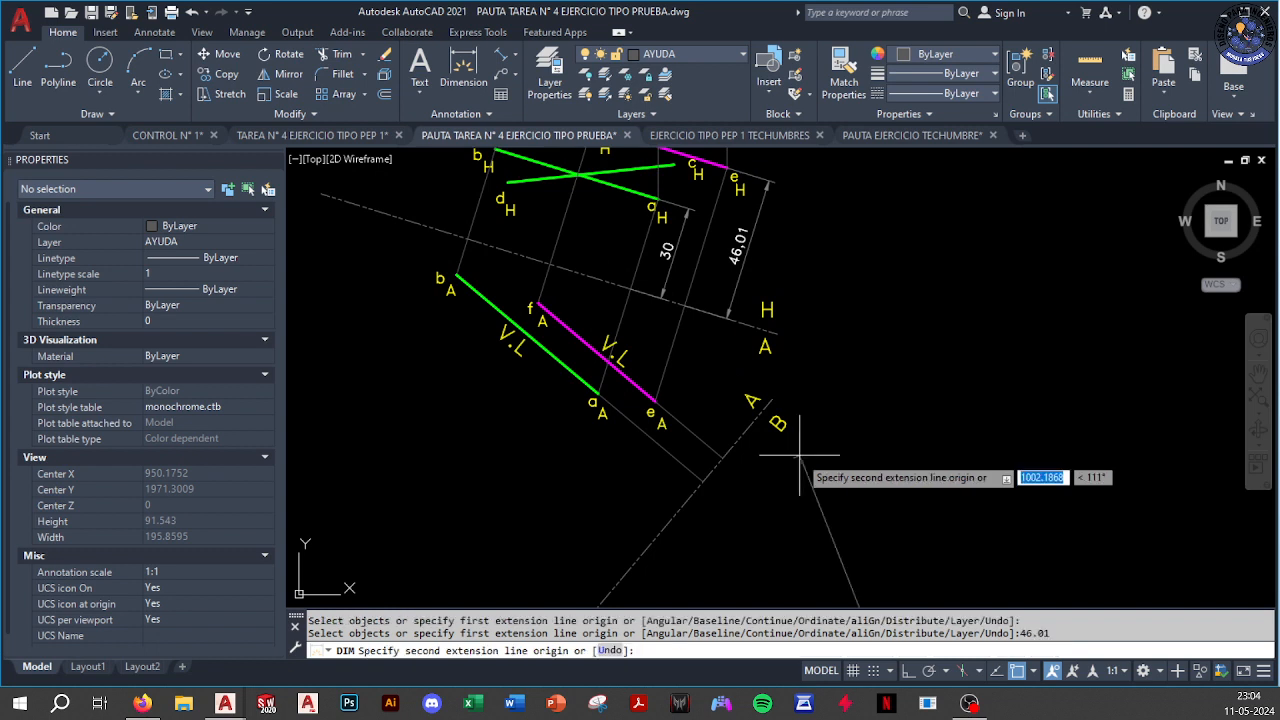
pyautogui.press('Escape')
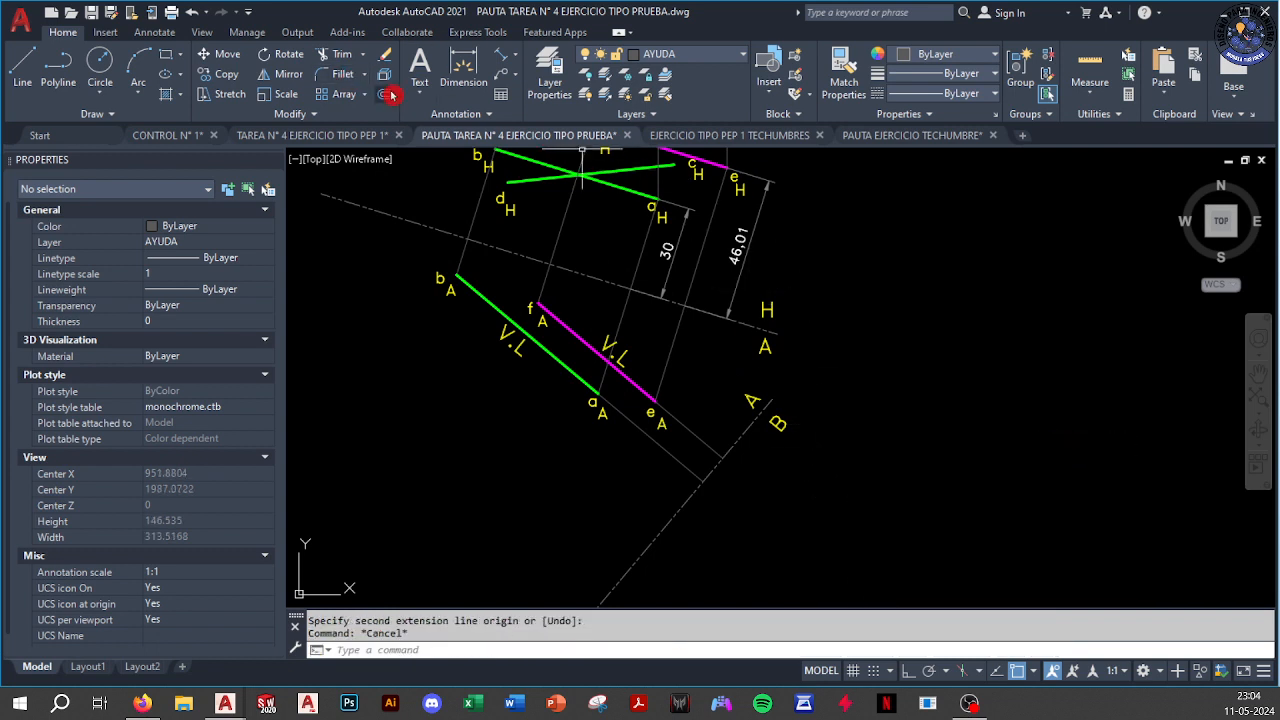
# Offset the A/B fold line by 46.01 toward the view B side
pyautogui.click(387, 94)
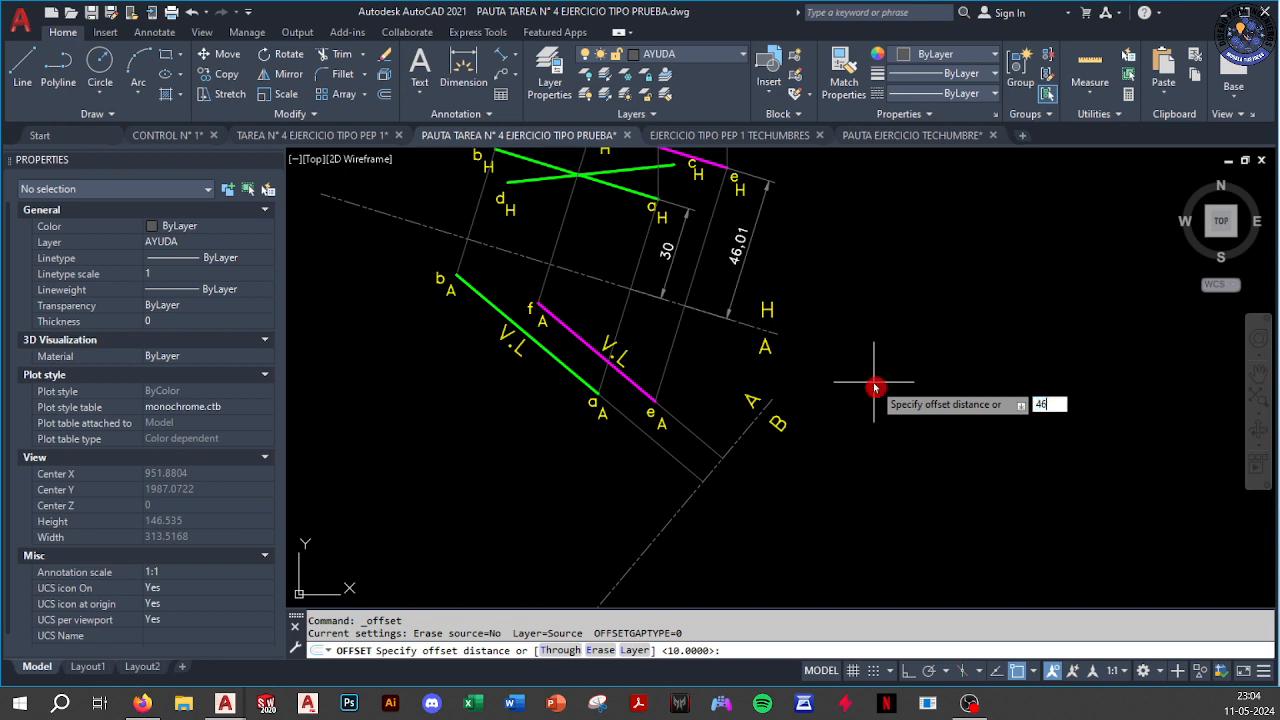
pyautogui.press('Return')
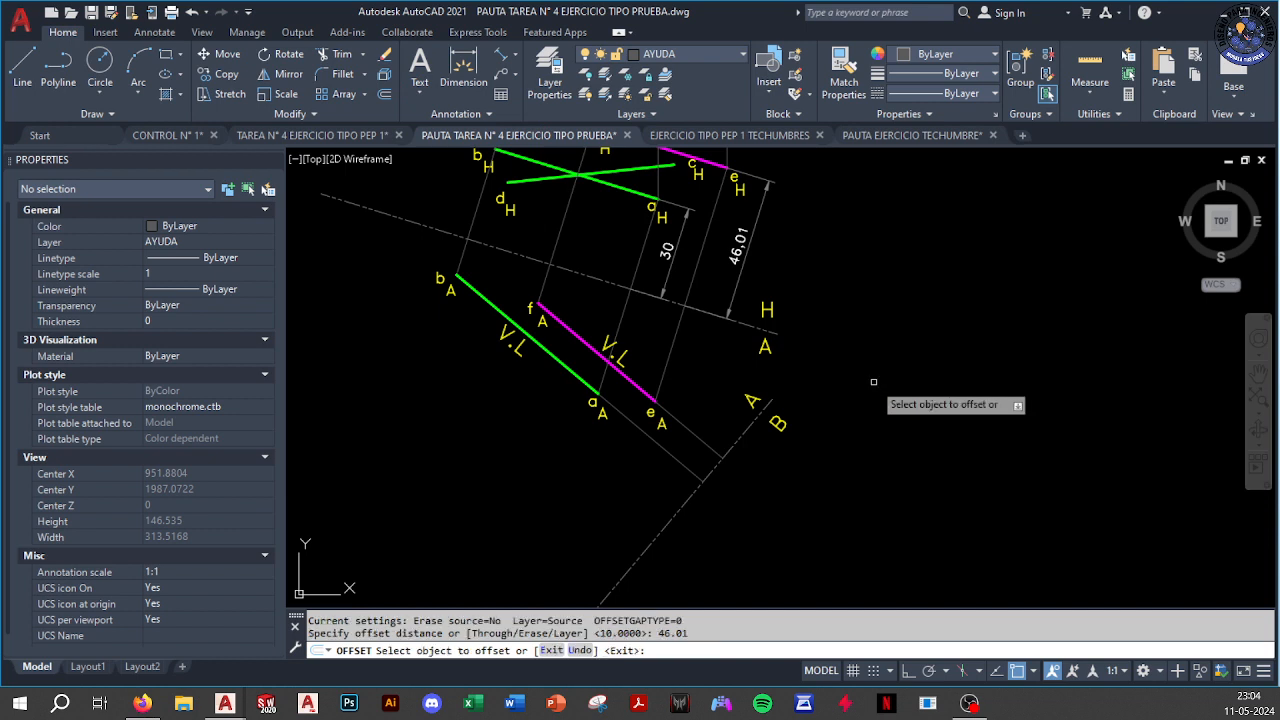
pyautogui.click(722, 458)
pyautogui.click(877, 466)
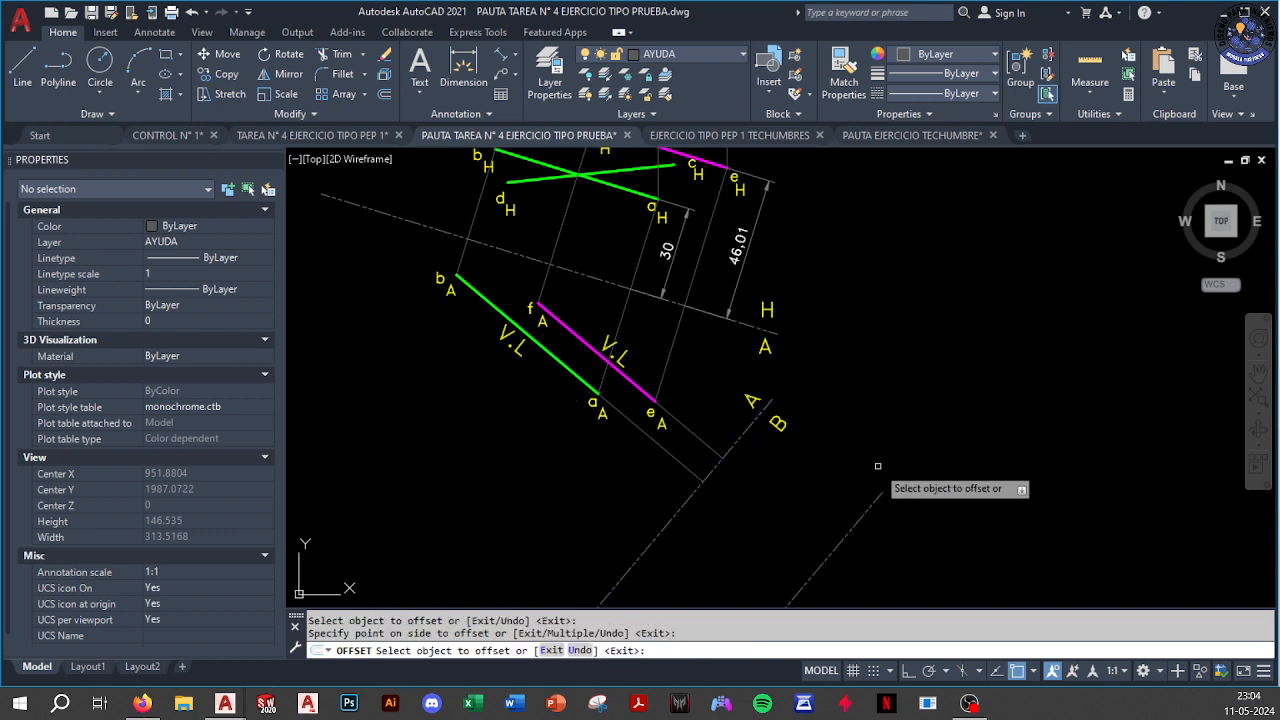
pyautogui.press('Escape')
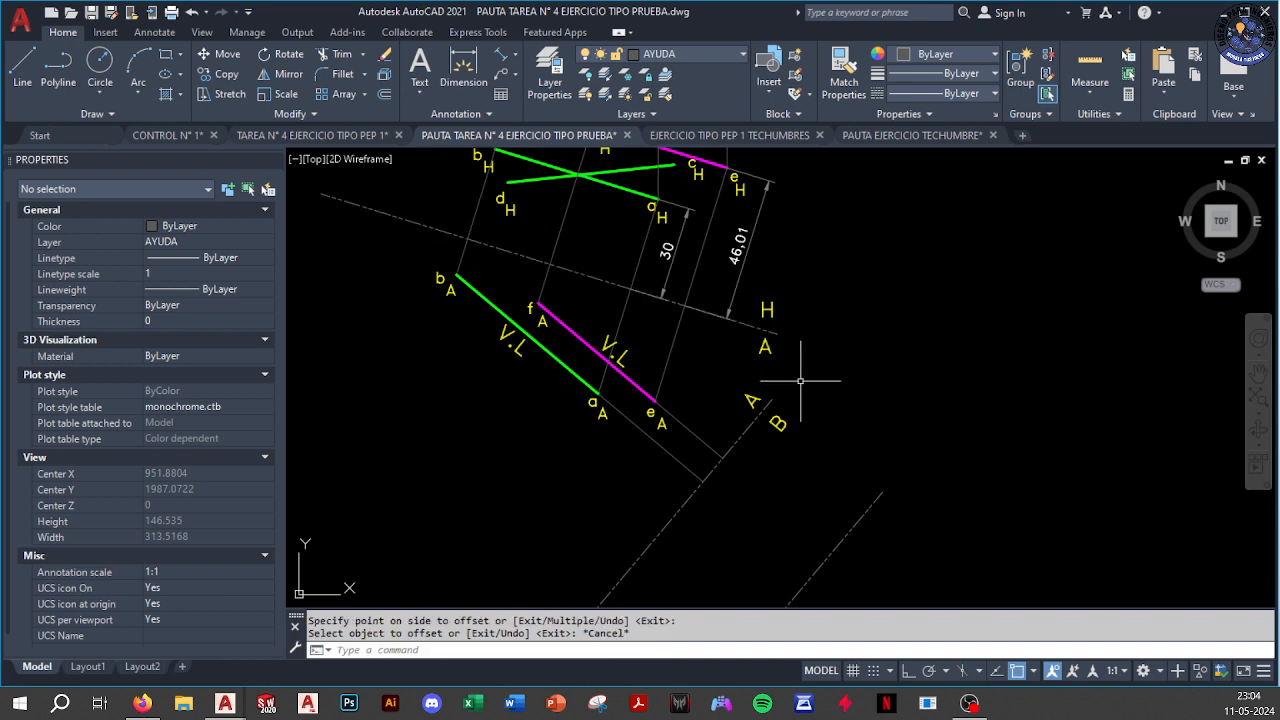
# Offset the A/B fold line by 30 toward the view B side
pyautogui.click(386, 96)
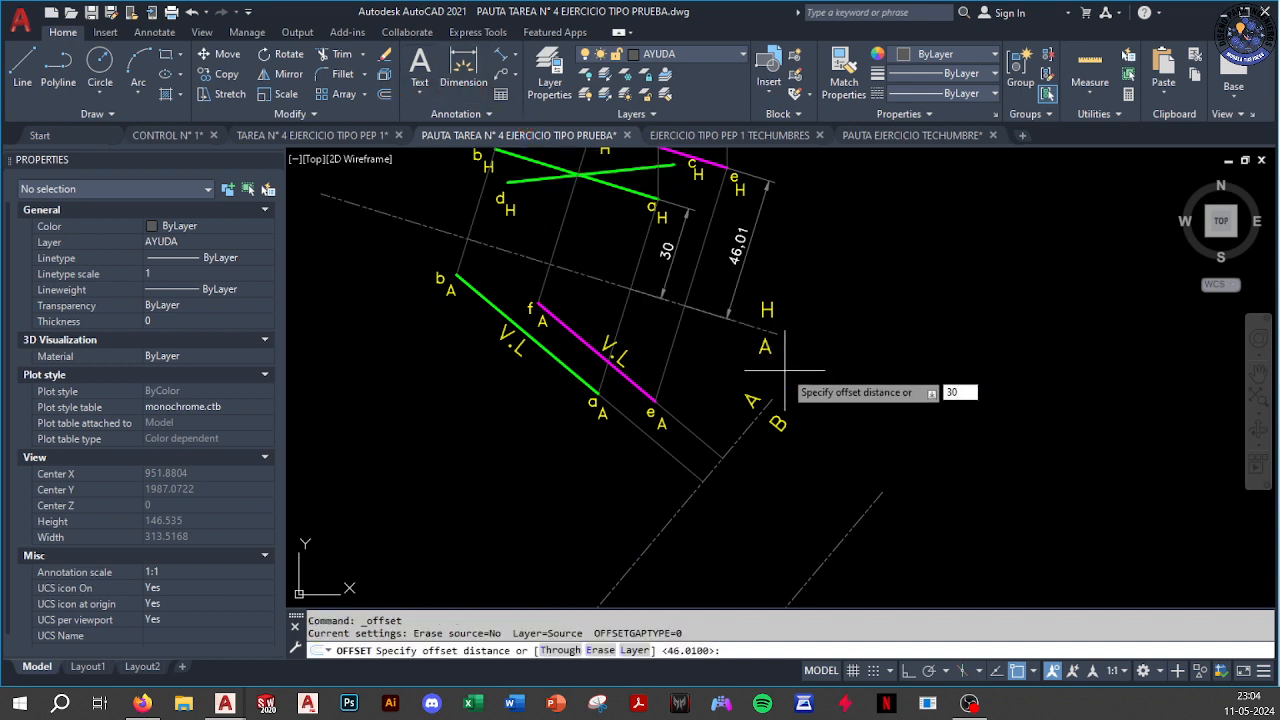
pyautogui.write('30')
pyautogui.press('Return')
pyautogui.click(743, 431)
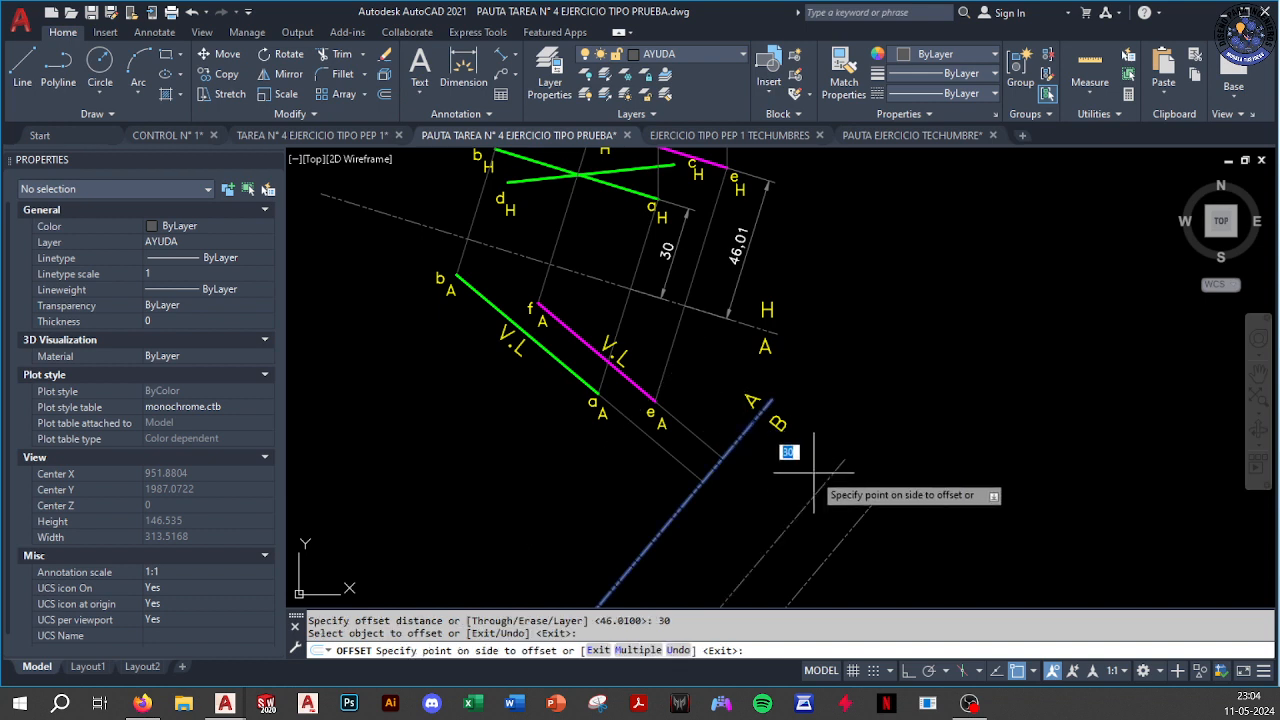
pyautogui.click(835, 475)
pyautogui.press('Escape')
# Extend the projection line from a to the 30 offset line and the one from e to the 46.01 offset line
pyautogui.moveTo(849, 500); pyautogui.dragTo(760, 418, button='middle')
pyautogui.write('E')
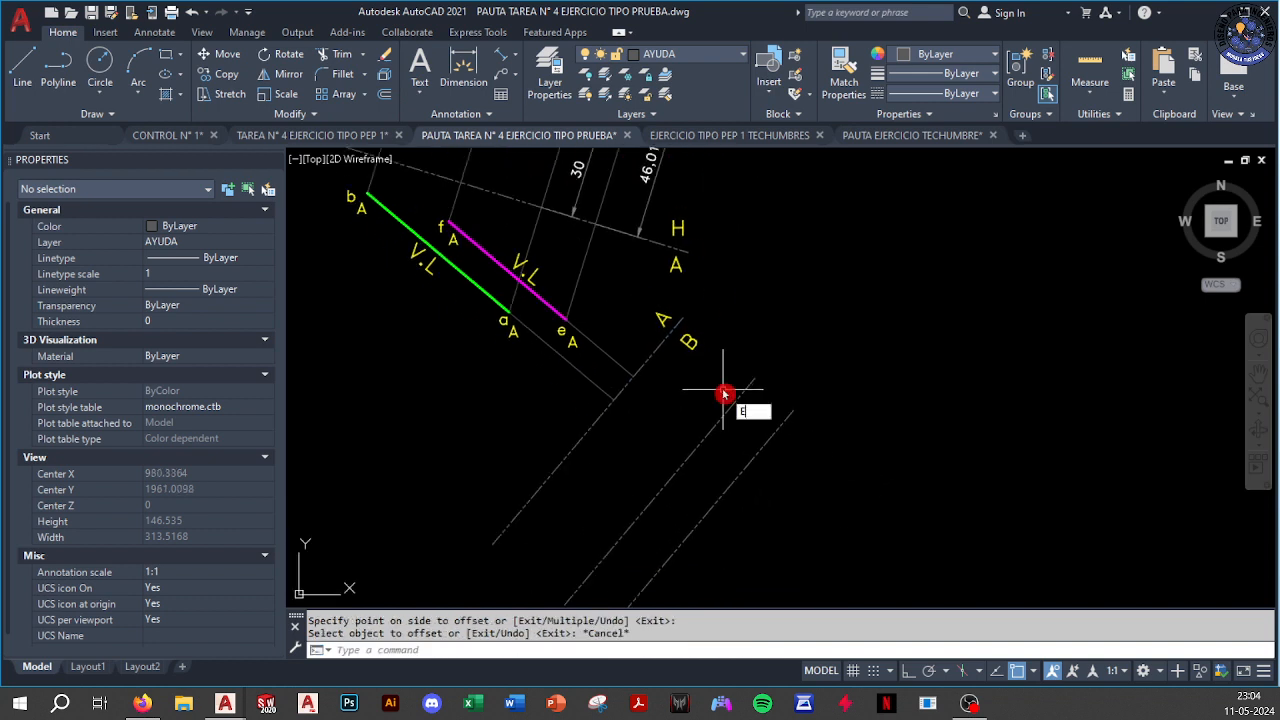
pyautogui.write('x')
pyautogui.press('Return')
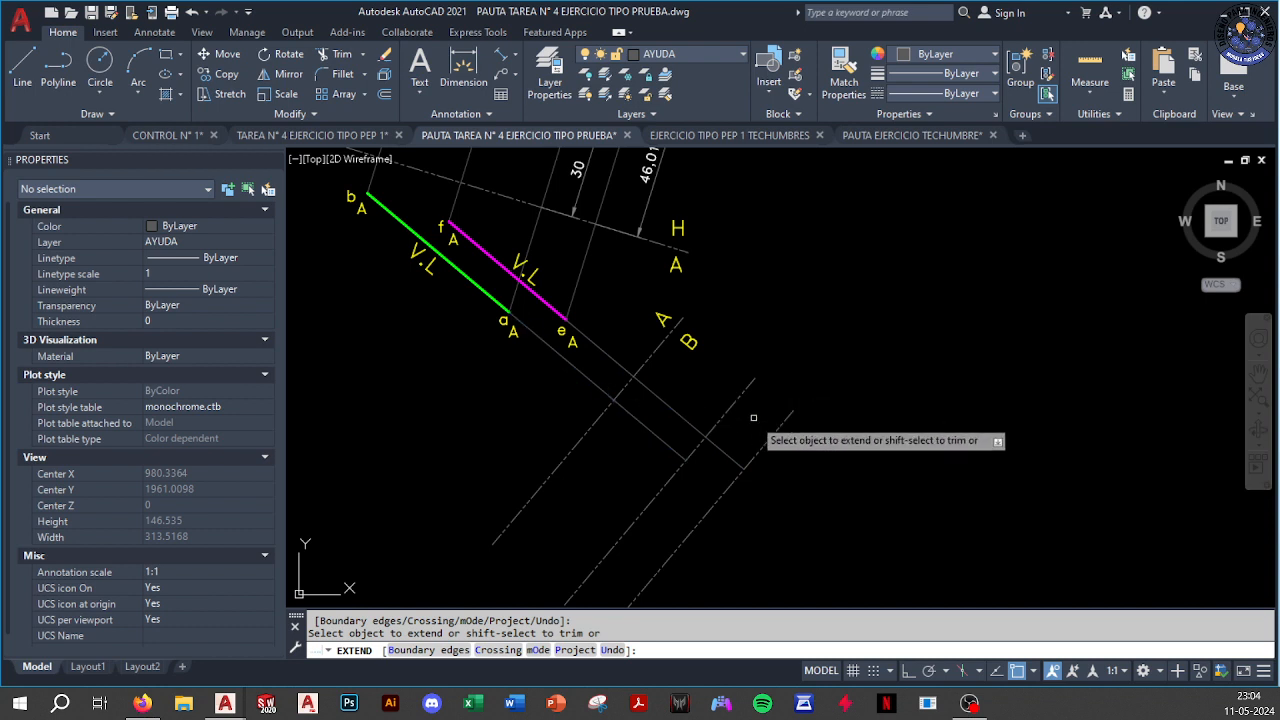
pyautogui.press('Escape')
pyautogui.moveTo(743, 429); pyautogui.dragTo(755, 453, button='middle')
pyautogui.press('Escape')
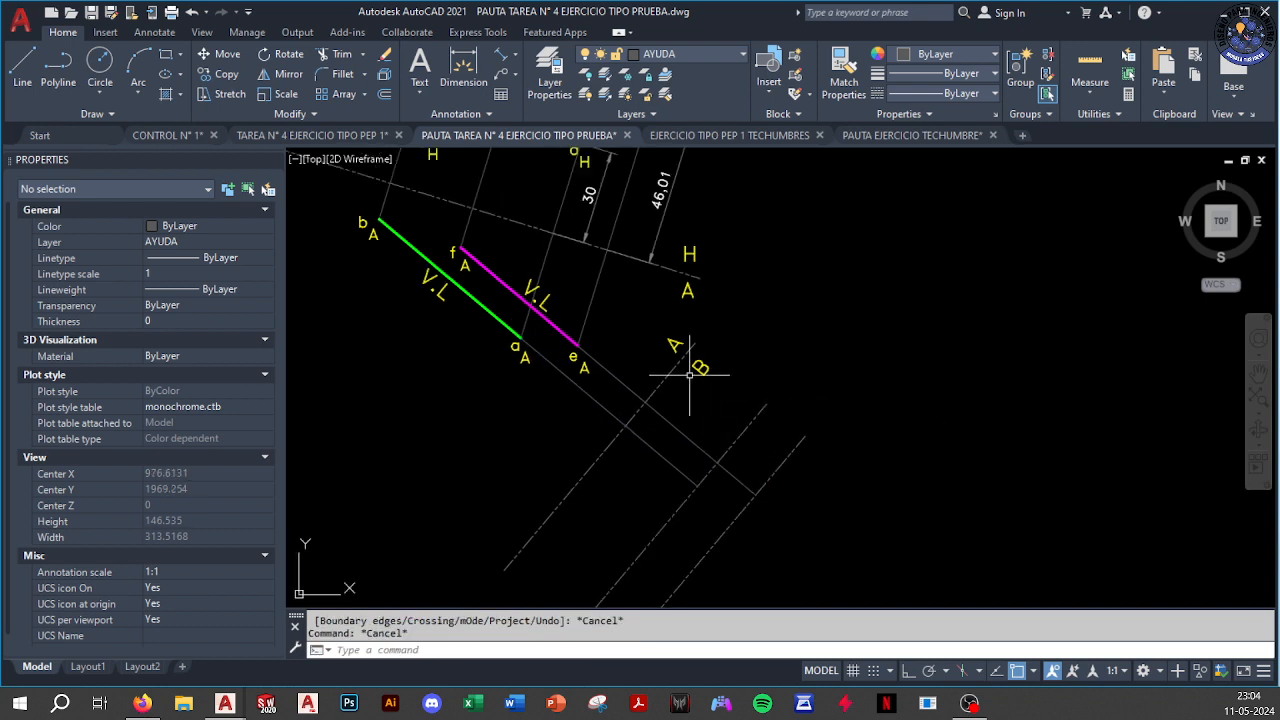
pyautogui.moveTo(689, 374)
pyautogui.mouseDown(button='middle')
pyautogui.moveTo(709, 426)
pyautogui.moveTo(684, 371)
pyautogui.mouseUp(button='middle')
pyautogui.click(692, 419)
pyautogui.click(672, 447)
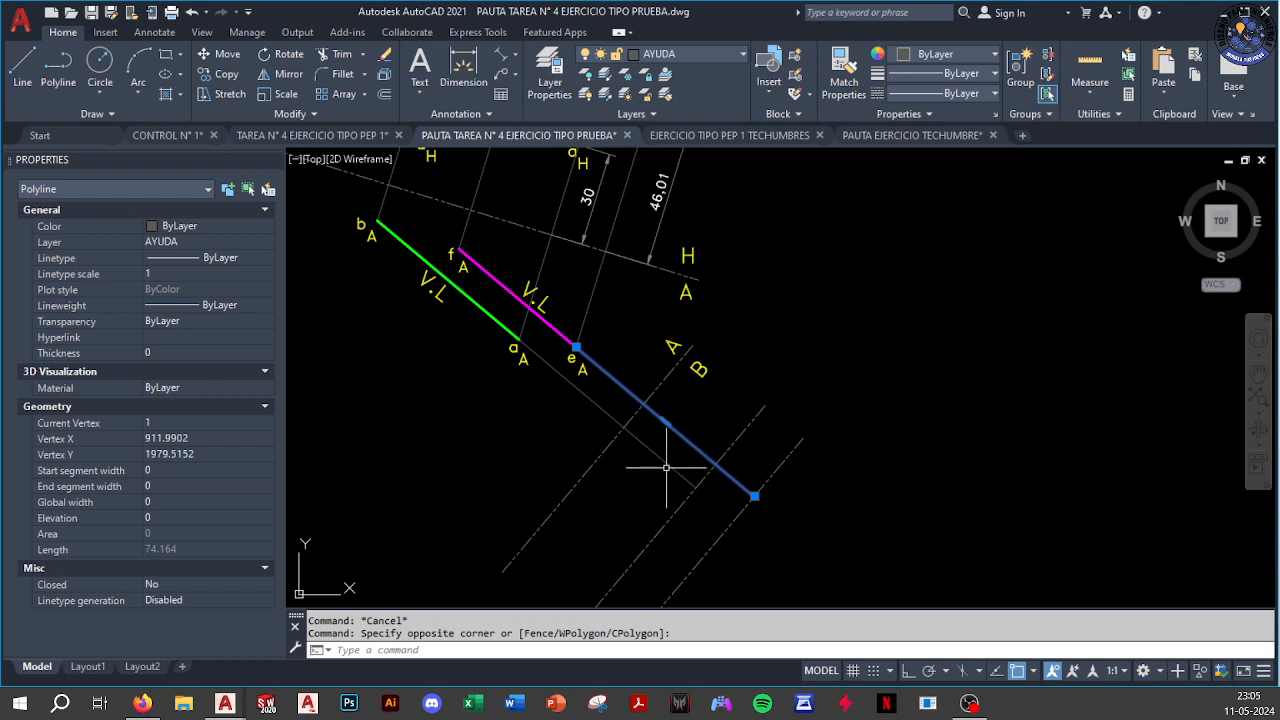
pyautogui.press('Escape')
pyautogui.click(663, 443)
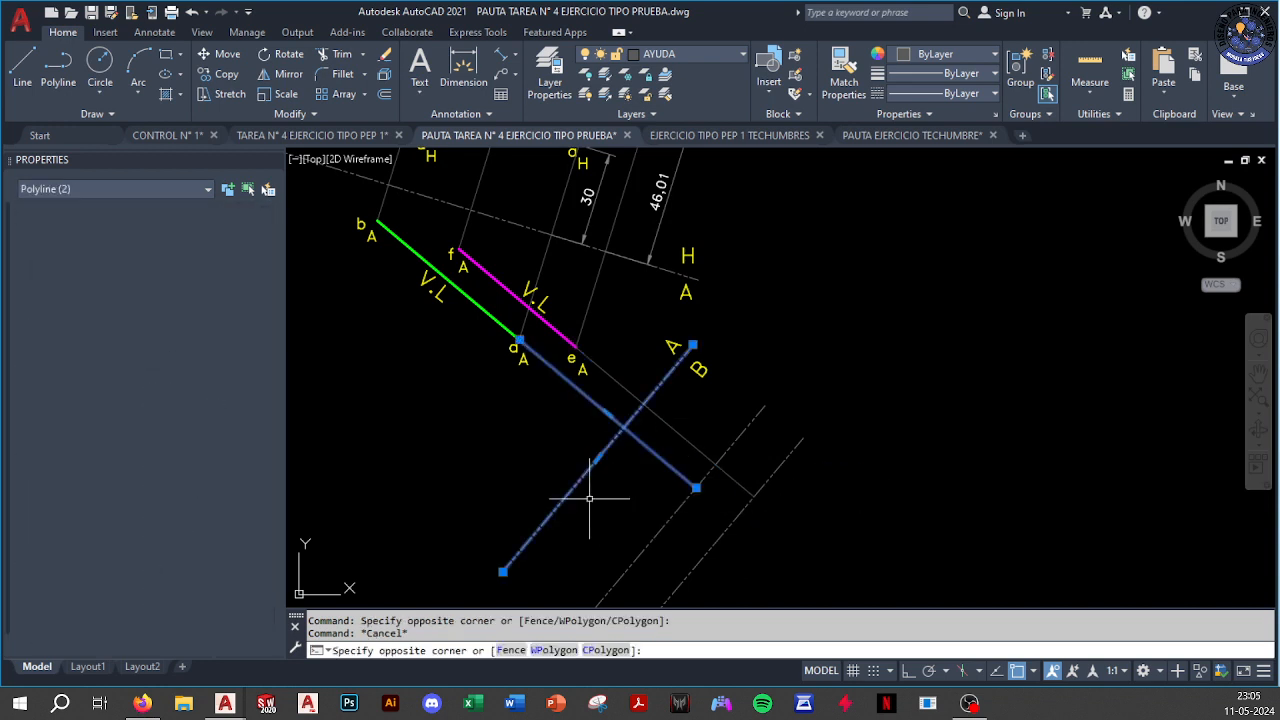
pyautogui.click(589, 491)
pyautogui.press('Escape')
# Erase the two offset copies of the A/B fold line in view B
pyautogui.moveTo(656, 458)
pyautogui.mouseDown(button='middle')
pyautogui.moveTo(690, 478)
pyautogui.moveTo(681, 391)
pyautogui.mouseUp(button='middle')
pyautogui.click(752, 548)
pyautogui.click(620, 514)
pyautogui.write('E')
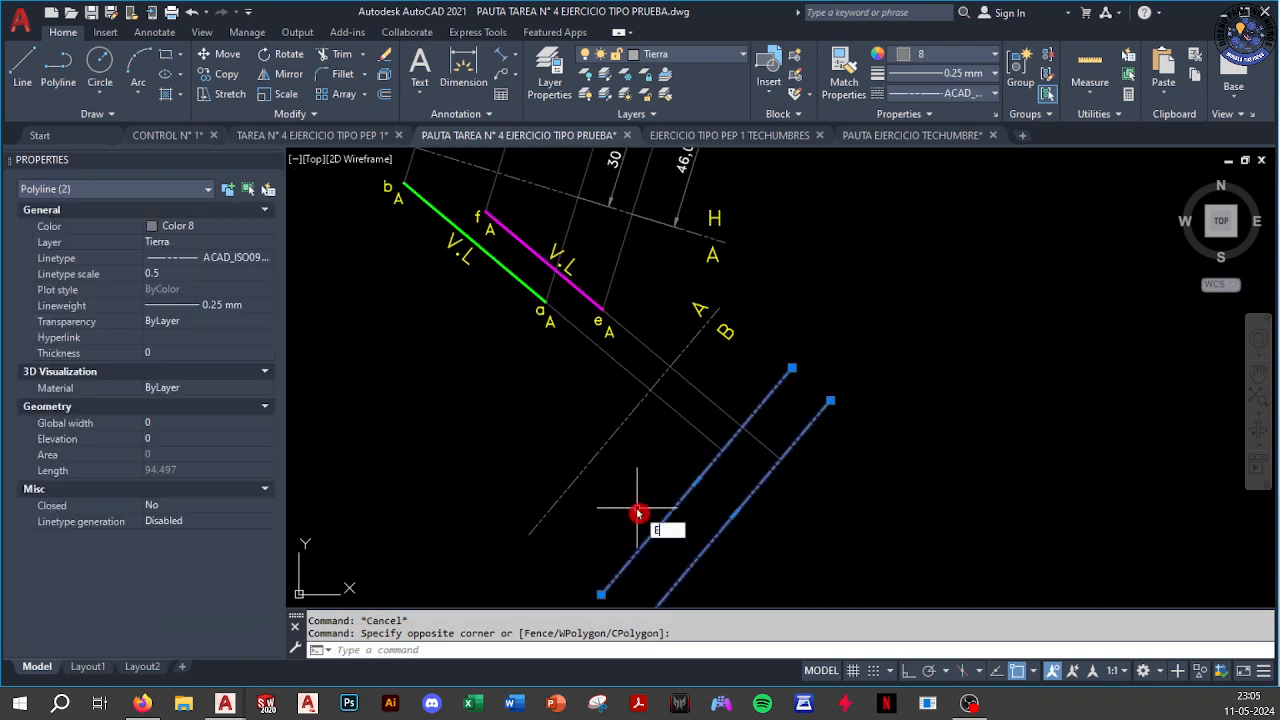
pyautogui.press('Return')
# Draw a polyline joining the view B endpoints of the projection lines from a and e
pyautogui.write('PL')
pyautogui.press('Return')
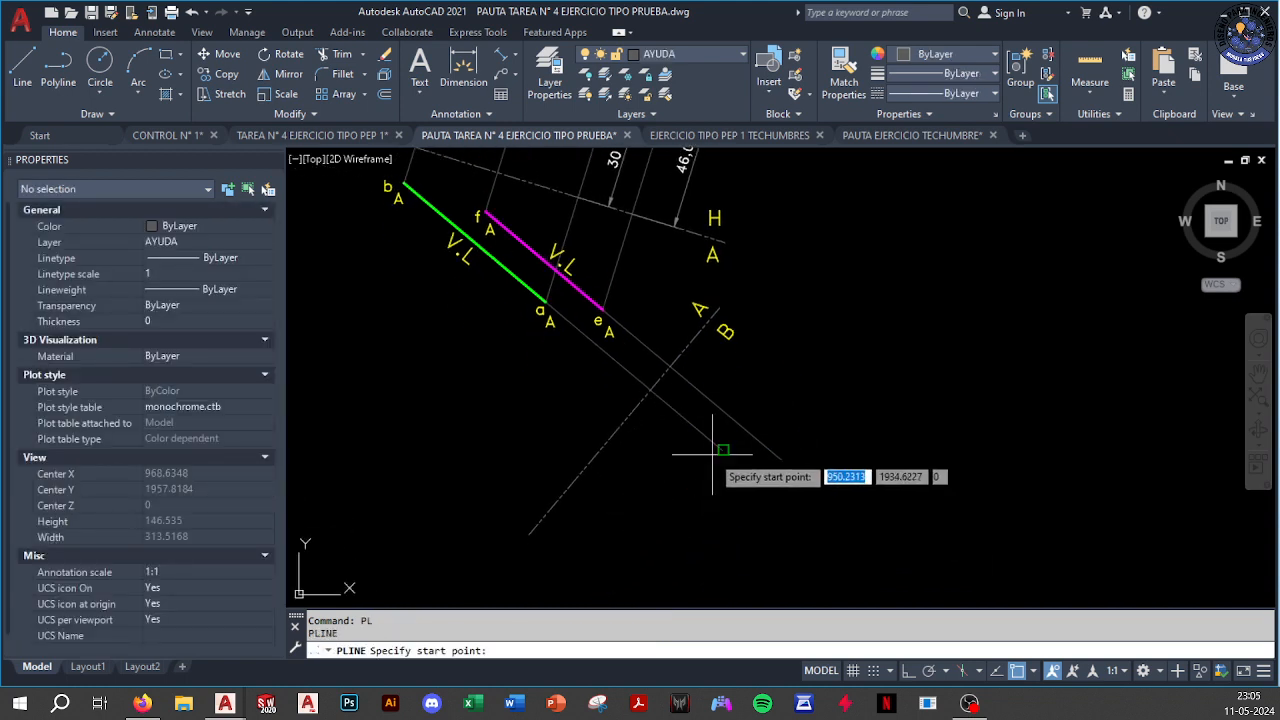
pyautogui.click(723, 451)
pyautogui.click(776, 458)
pyautogui.press('Escape')
# Match the properties of the magenta EF line in view A onto the new connecting polyline in view B
pyautogui.write('M')
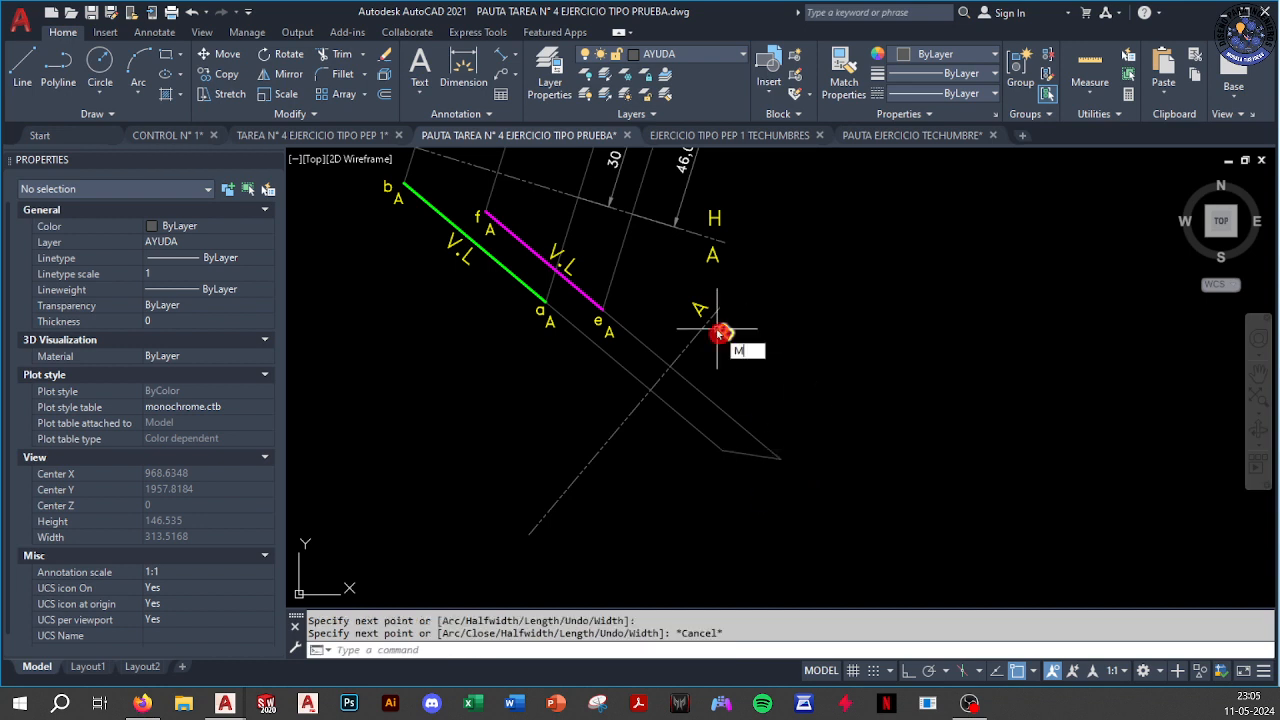
pyautogui.write('A')
pyautogui.press('Return')
pyautogui.click(598, 305)
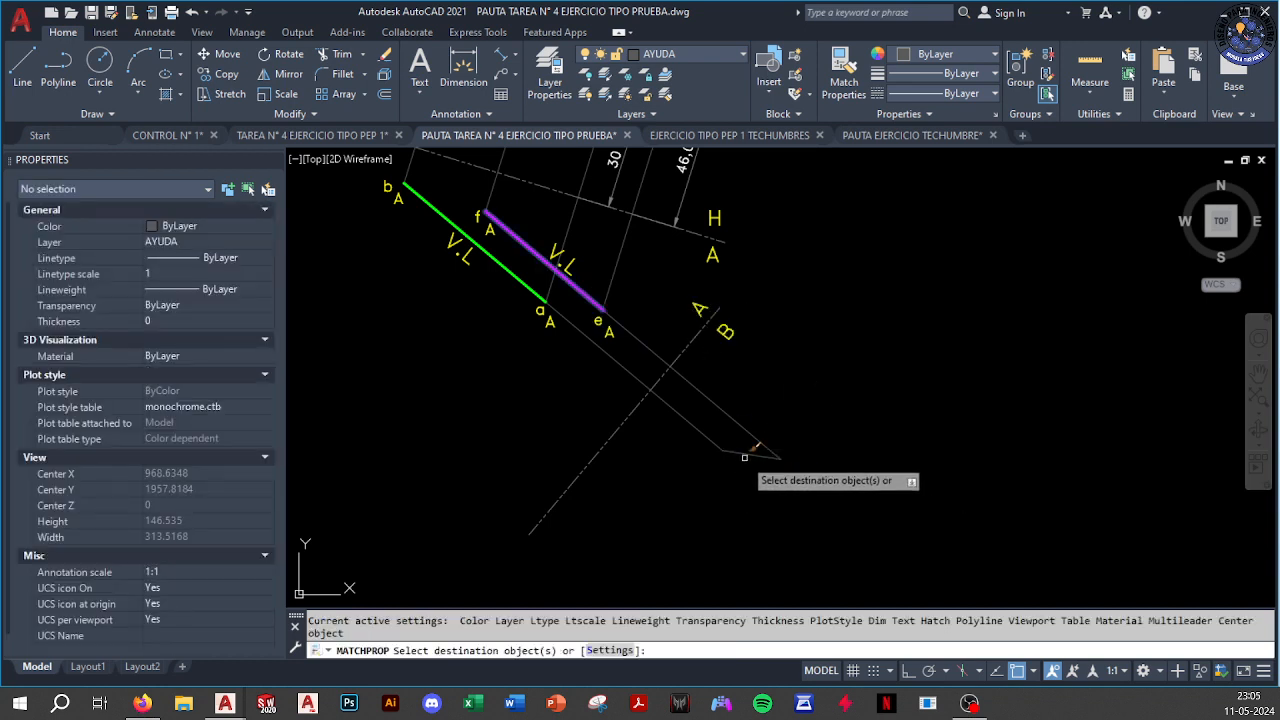
pyautogui.click(744, 457)
pyautogui.press('Escape')
# Change the color of the connecting polyline in view B to blue
pyautogui.click(750, 455)
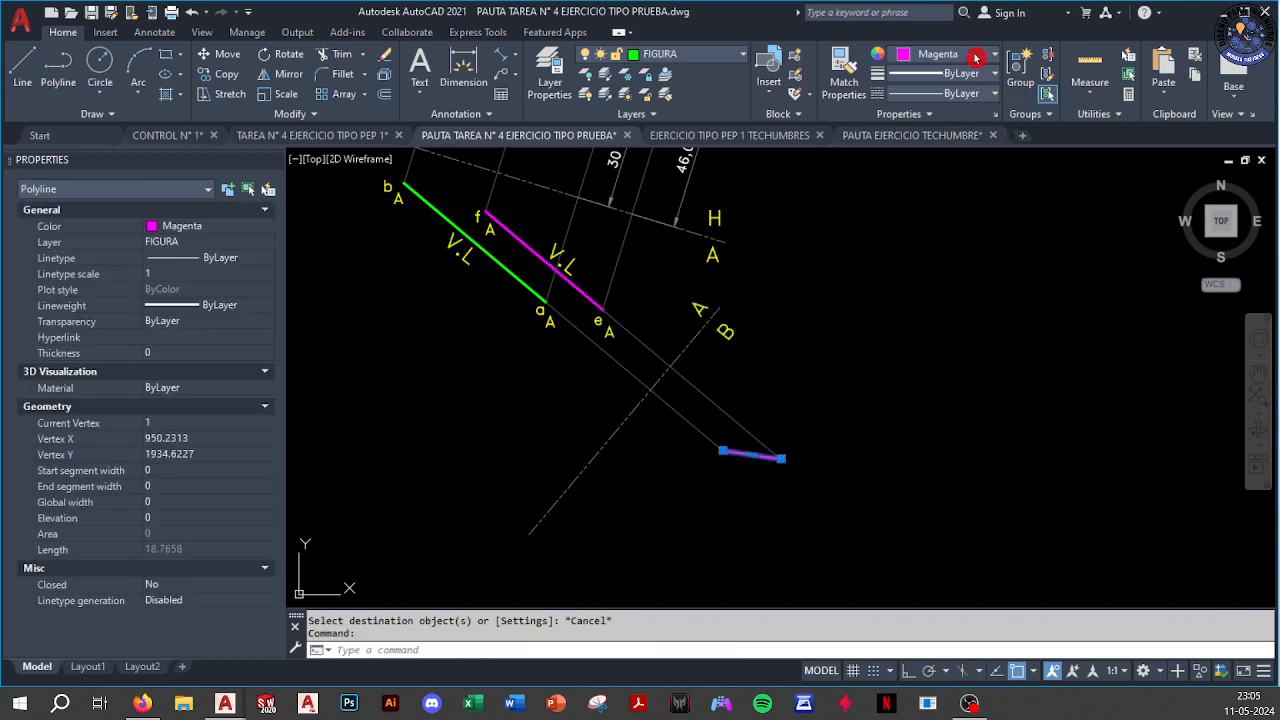
pyautogui.click(976, 57)
pyautogui.click(972, 222)
pyautogui.press('Escape')
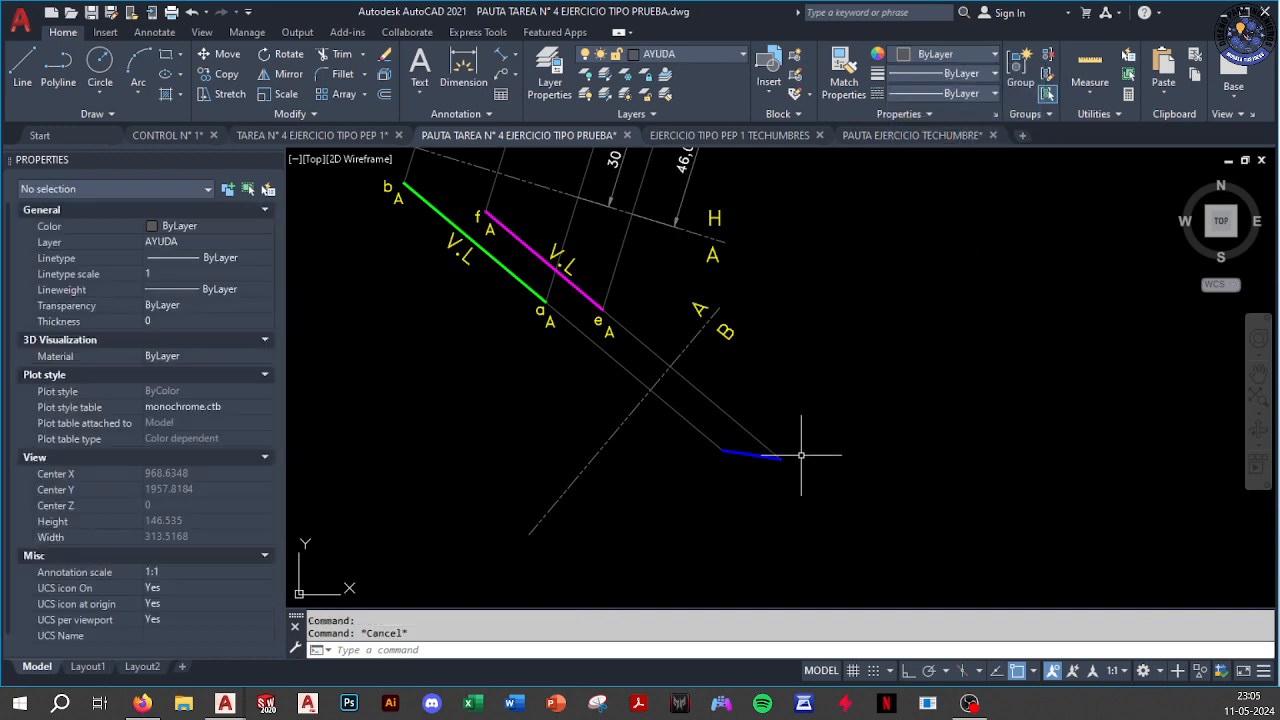
# Review item 3 of the problem statement, on the shortest distance between beam AB and roof edge EF
pyautogui.scroll(3, 749, 457)
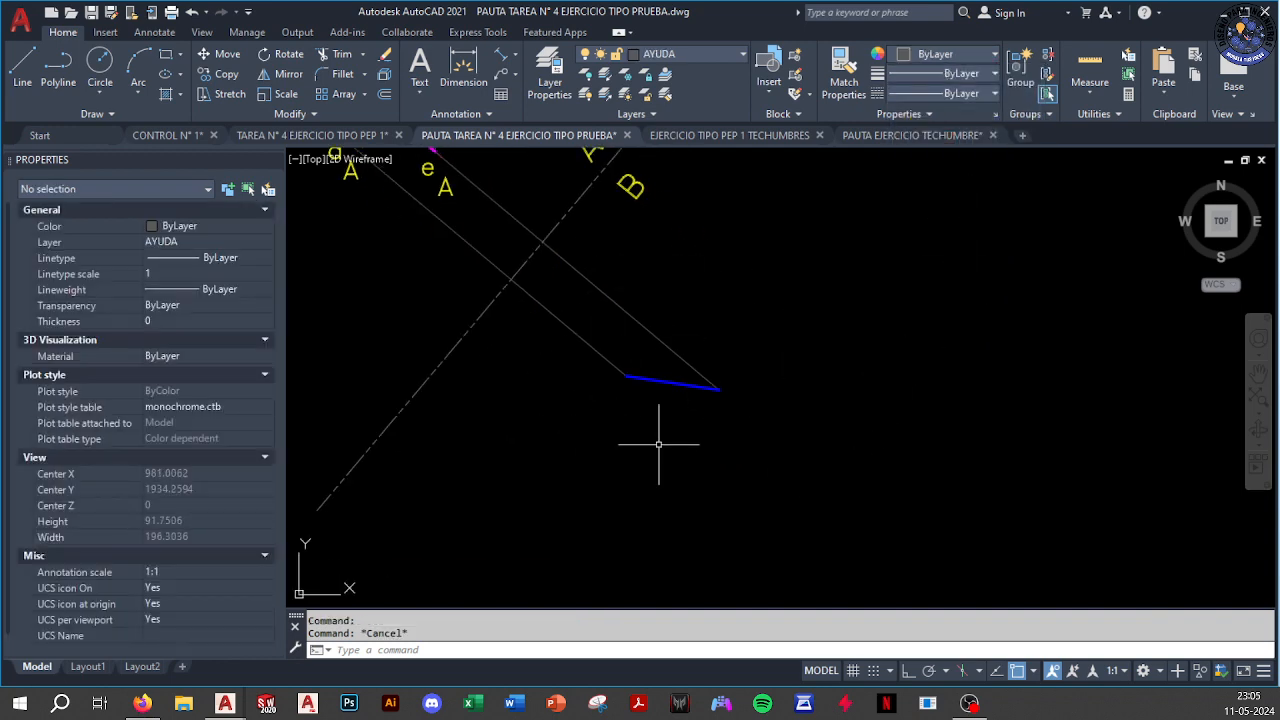
pyautogui.scroll(-6, 659, 444)
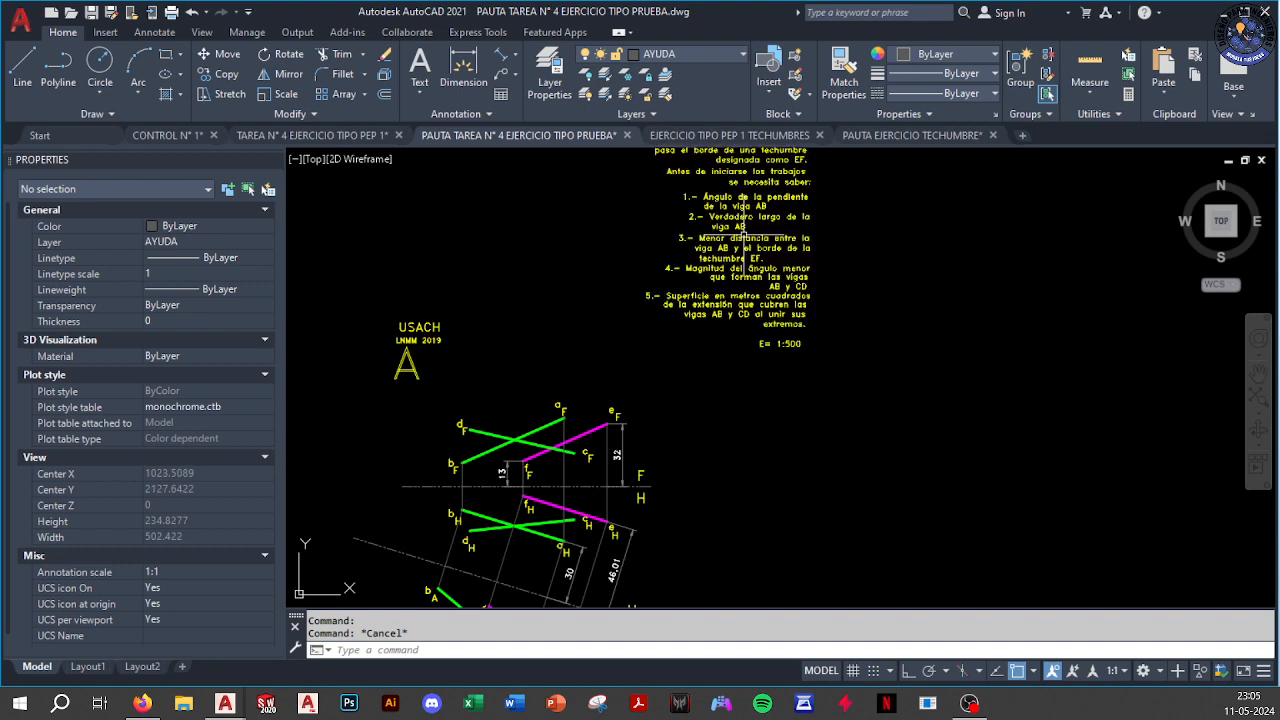
pyautogui.scroll(4, 761, 213)
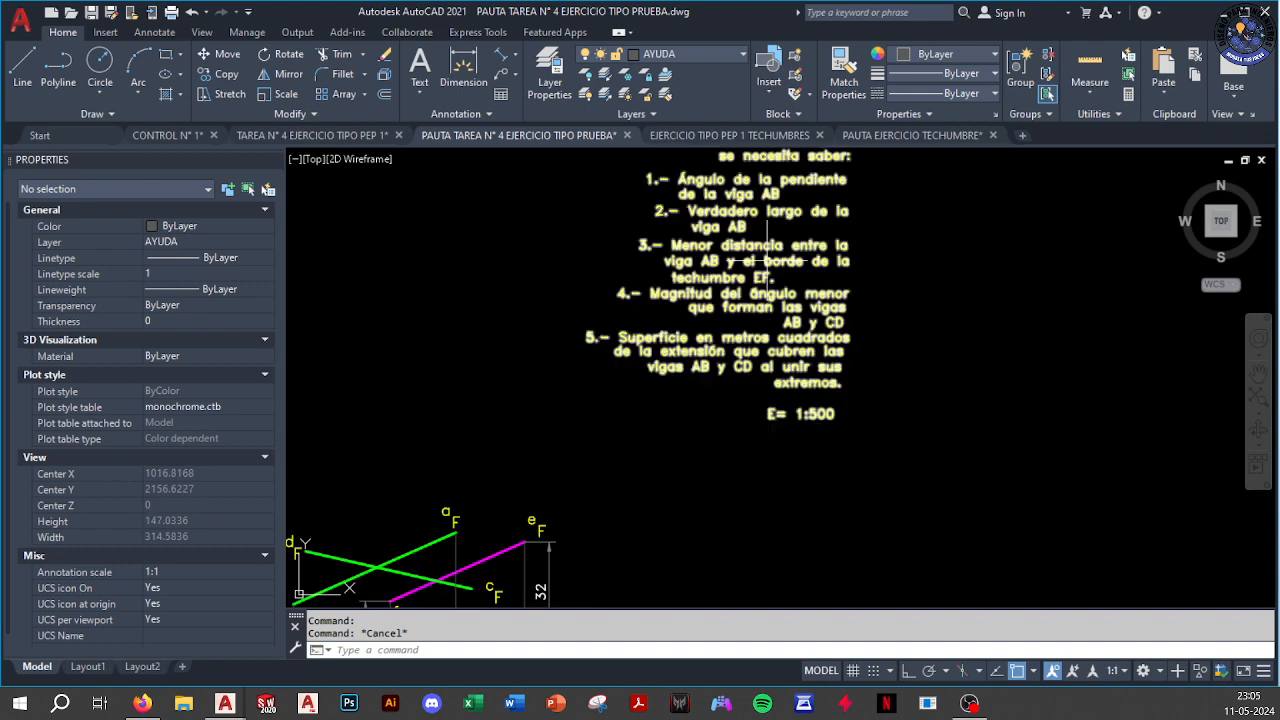
# Add an aligned dimension to the blue connecting polyline in view B, placing it just below the line
pyautogui.scroll(-3, 842, 268)
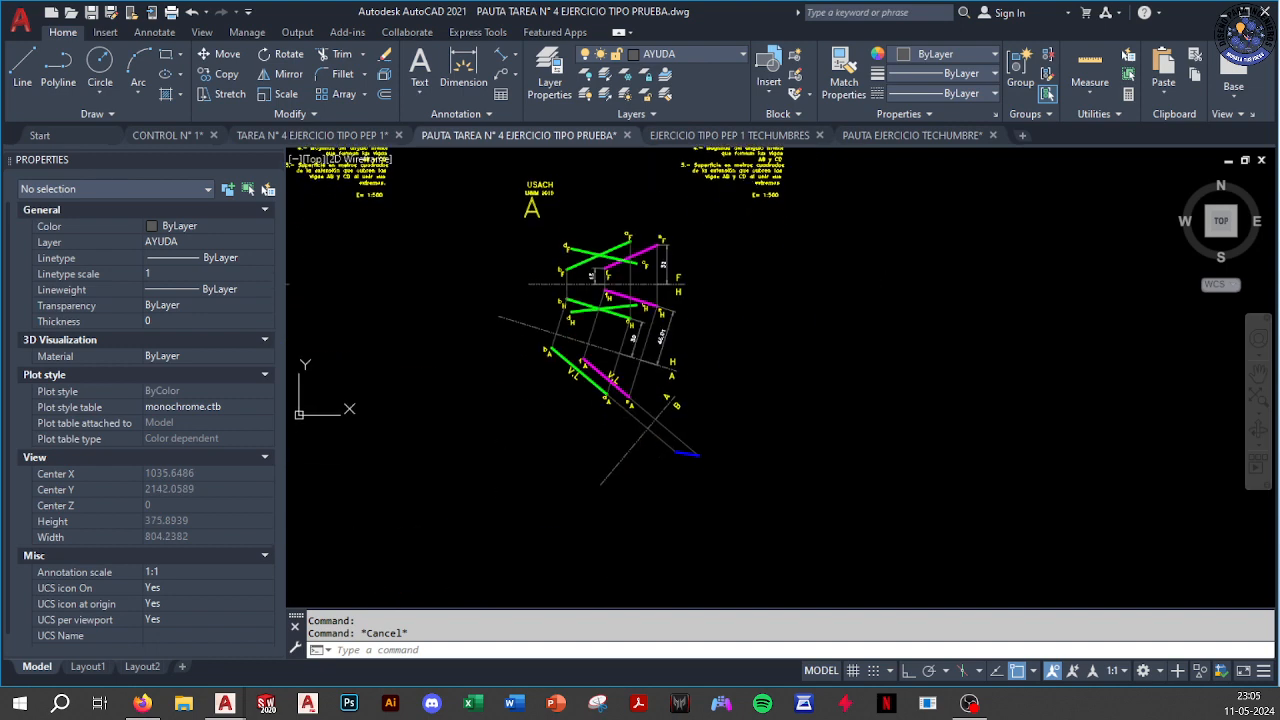
pyautogui.scroll(3, 643, 434)
pyautogui.scroll(4, 600, 345)
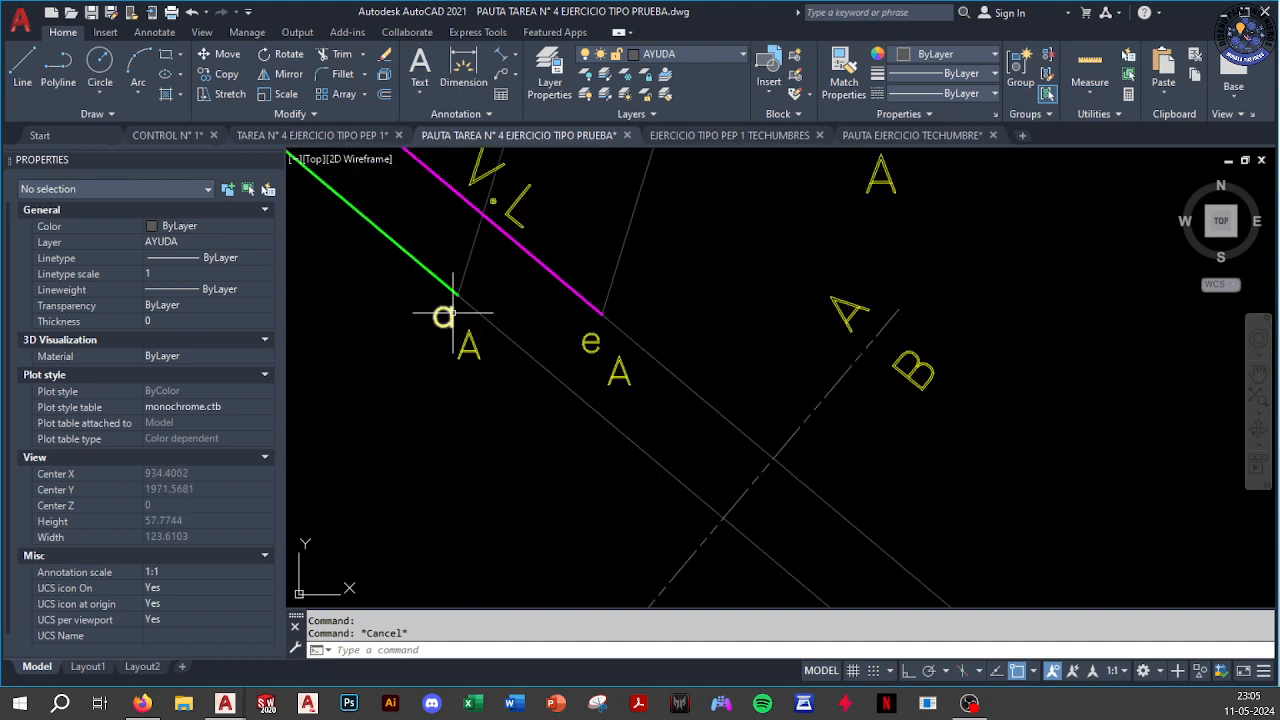
pyautogui.scroll(-4, 514, 318)
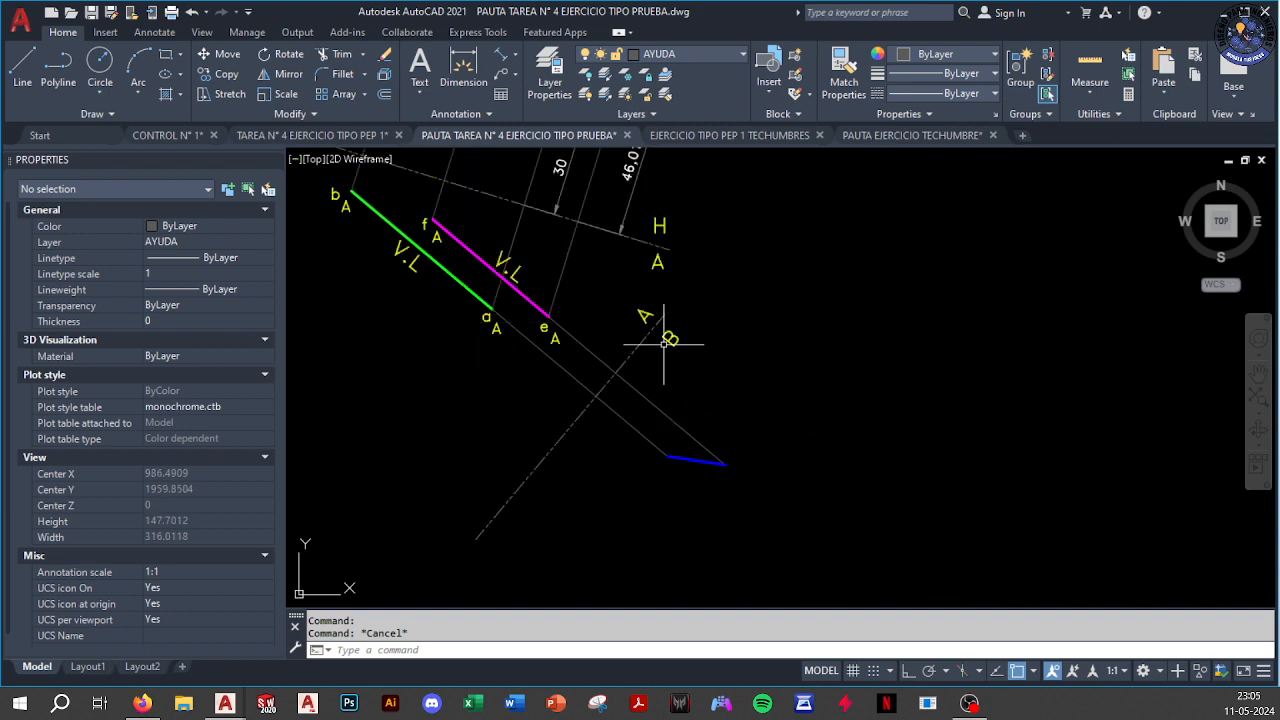
pyautogui.moveTo(666, 366); pyautogui.dragTo(698, 428, button='middle')
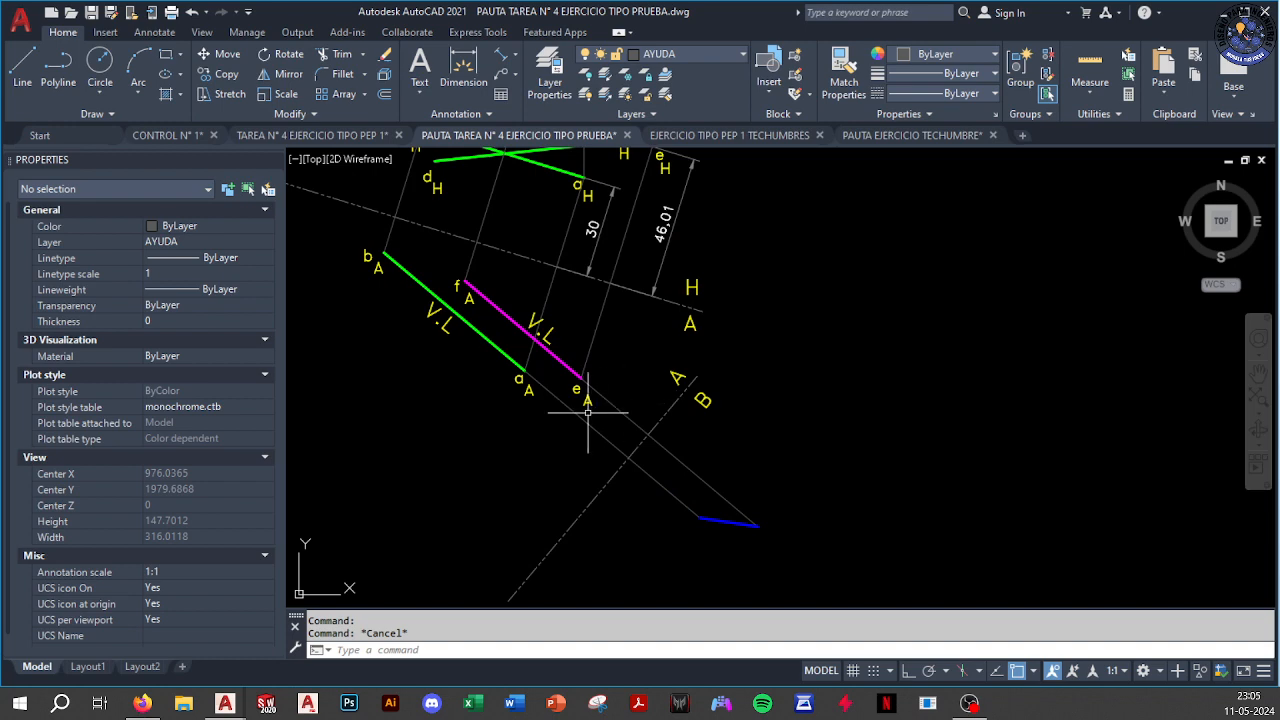
pyautogui.scroll(-5, 588, 412)
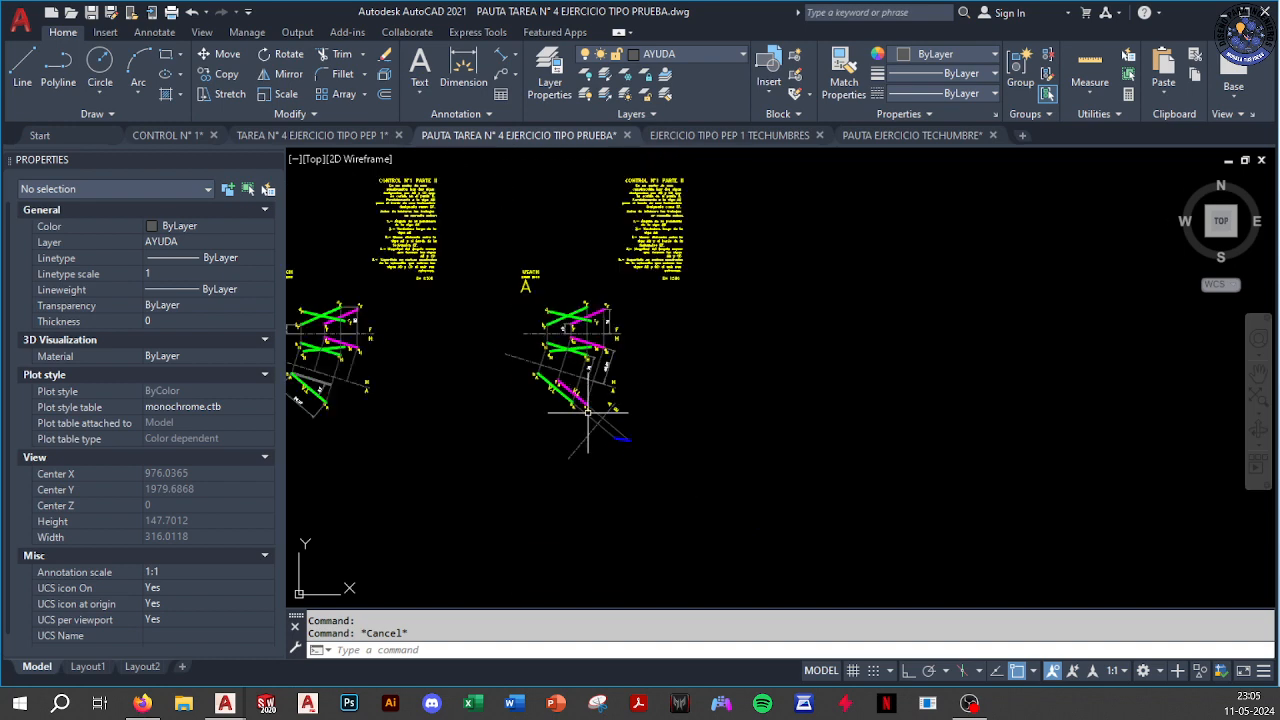
pyautogui.scroll(7, 569, 354)
pyautogui.click(463, 70)
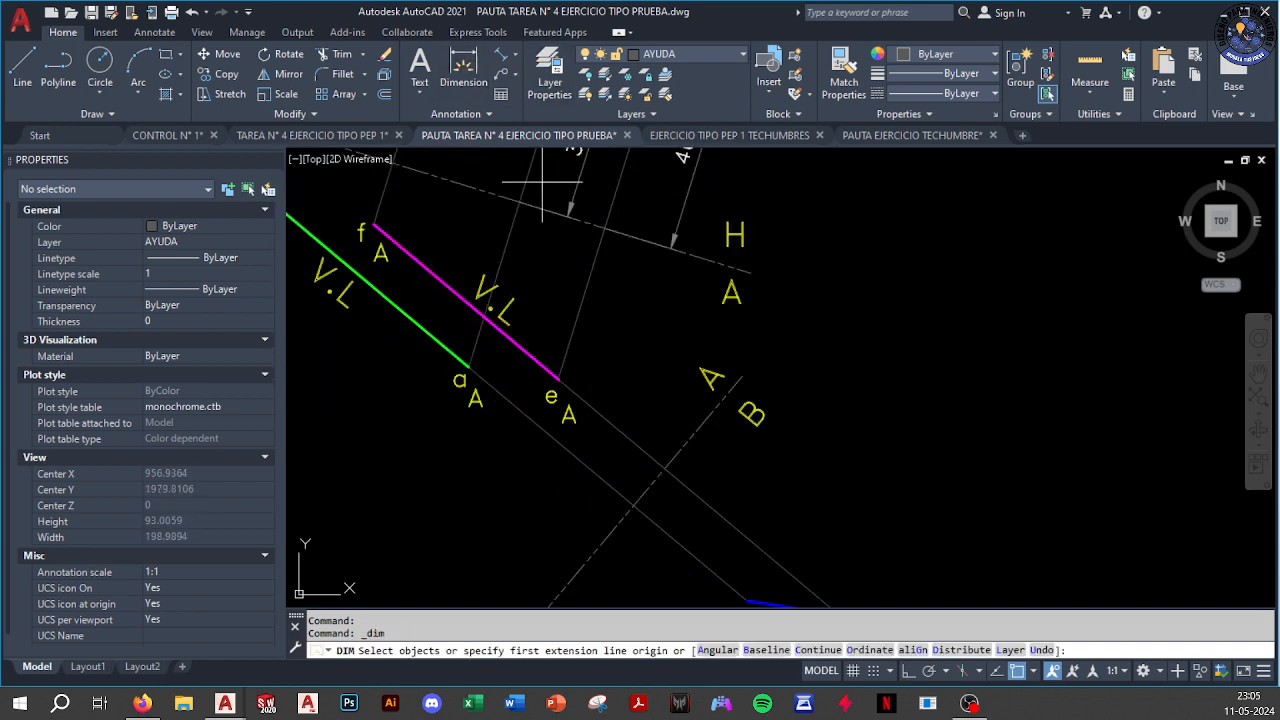
pyautogui.scroll(-3, 757, 500)
pyautogui.scroll(3, 757, 430)
pyautogui.click(721, 423)
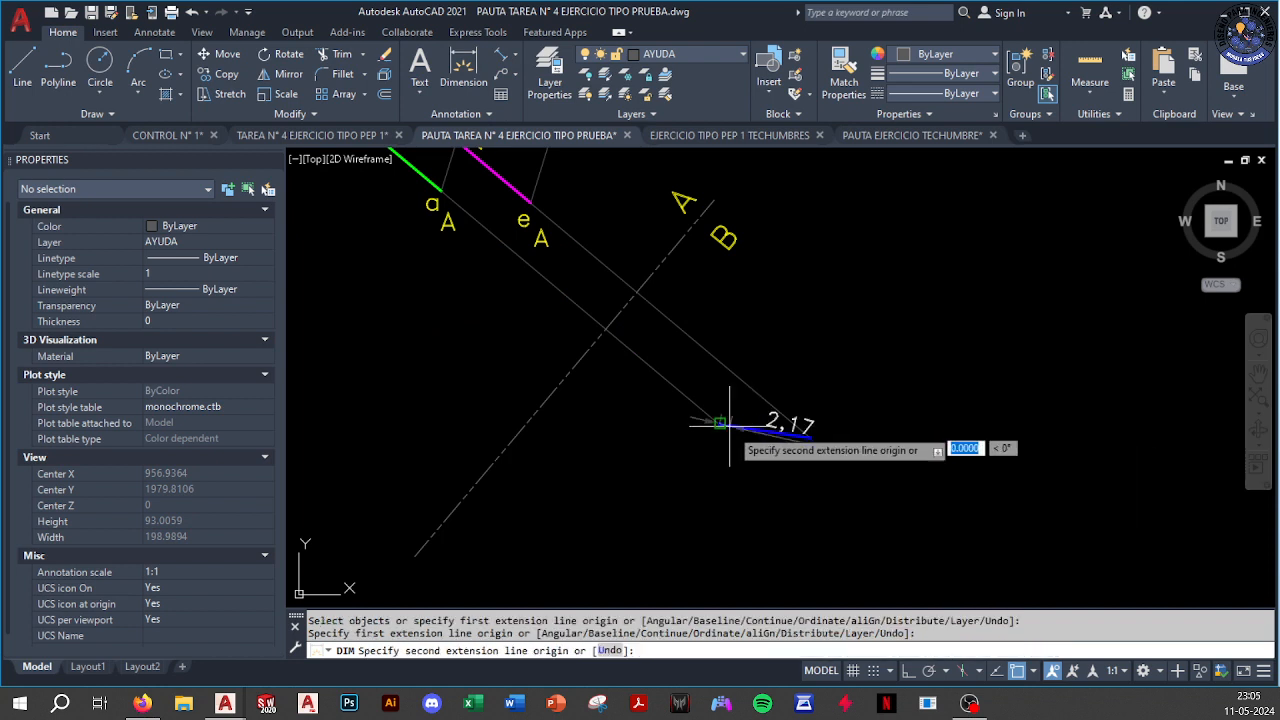
pyautogui.click(810, 437)
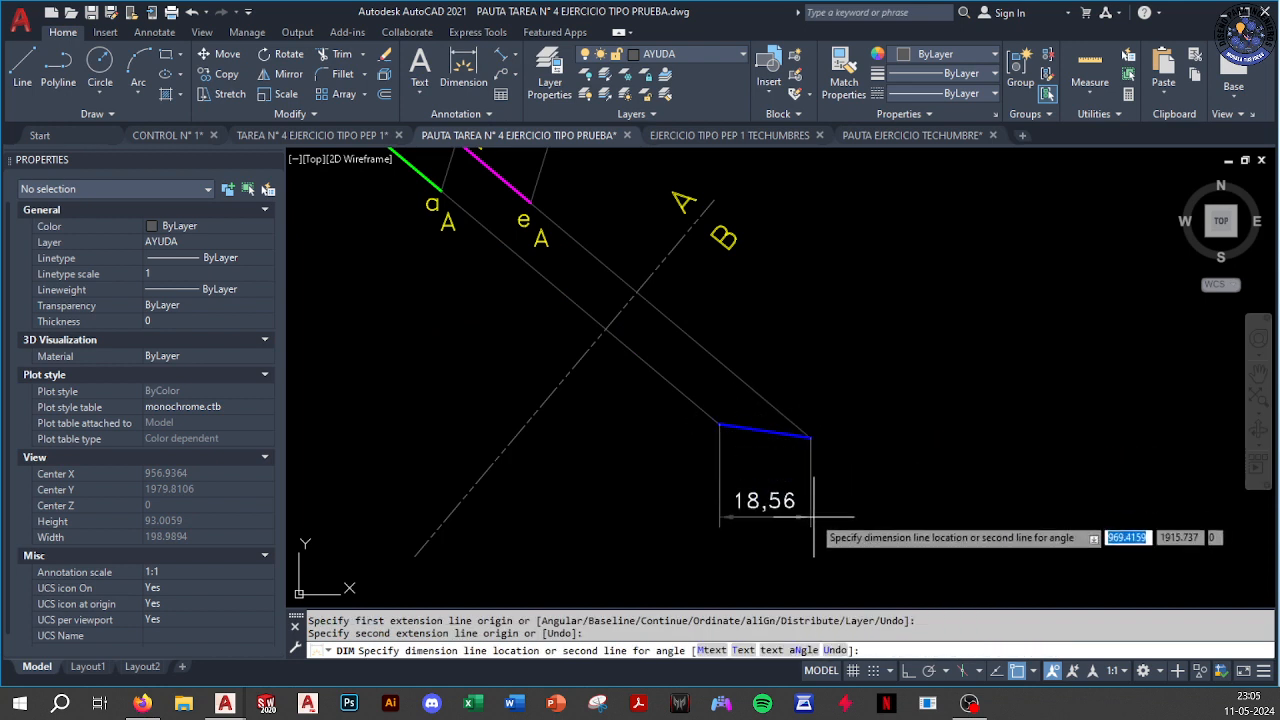
pyautogui.click(771, 510)
# Compare the new view B dimension with the corresponding dimension and point labels on the solved reference sheet
pyautogui.scroll(-4, 863, 477)
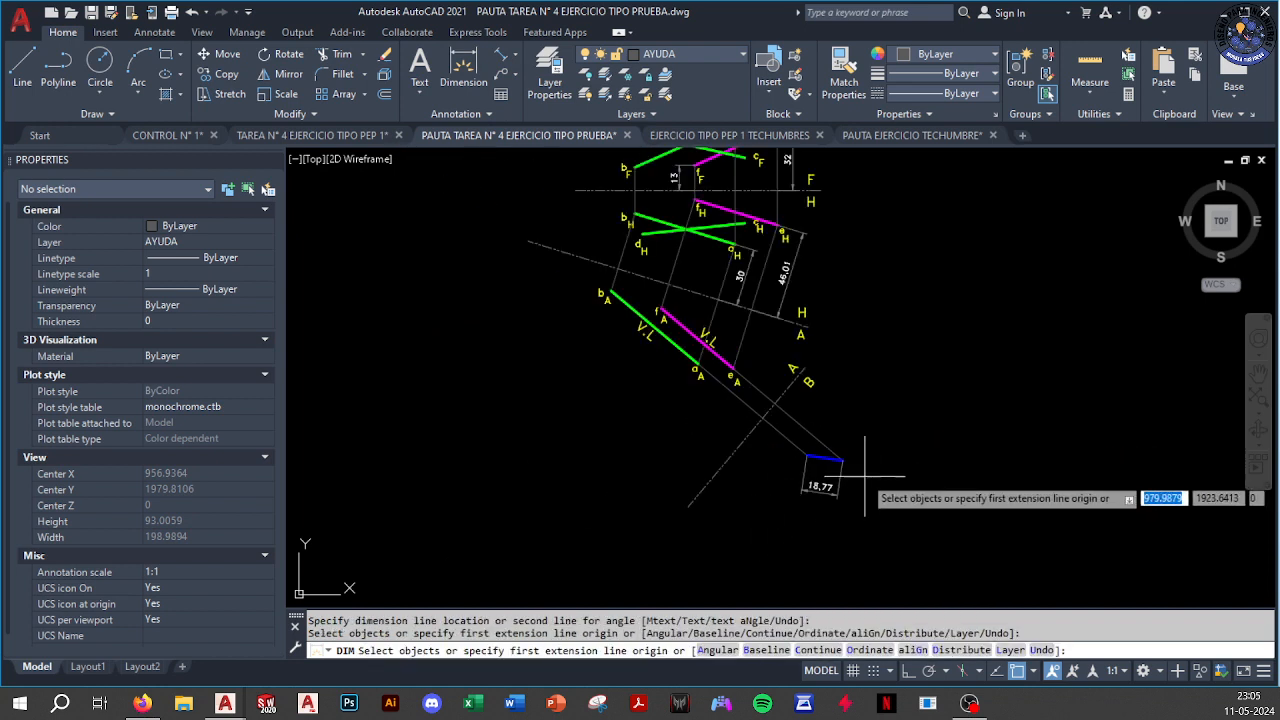
pyautogui.moveTo(892, 482); pyautogui.dragTo(592, 252, button='middle')
pyautogui.scroll(-7, 592, 260)
pyautogui.scroll(12, 704, 560)
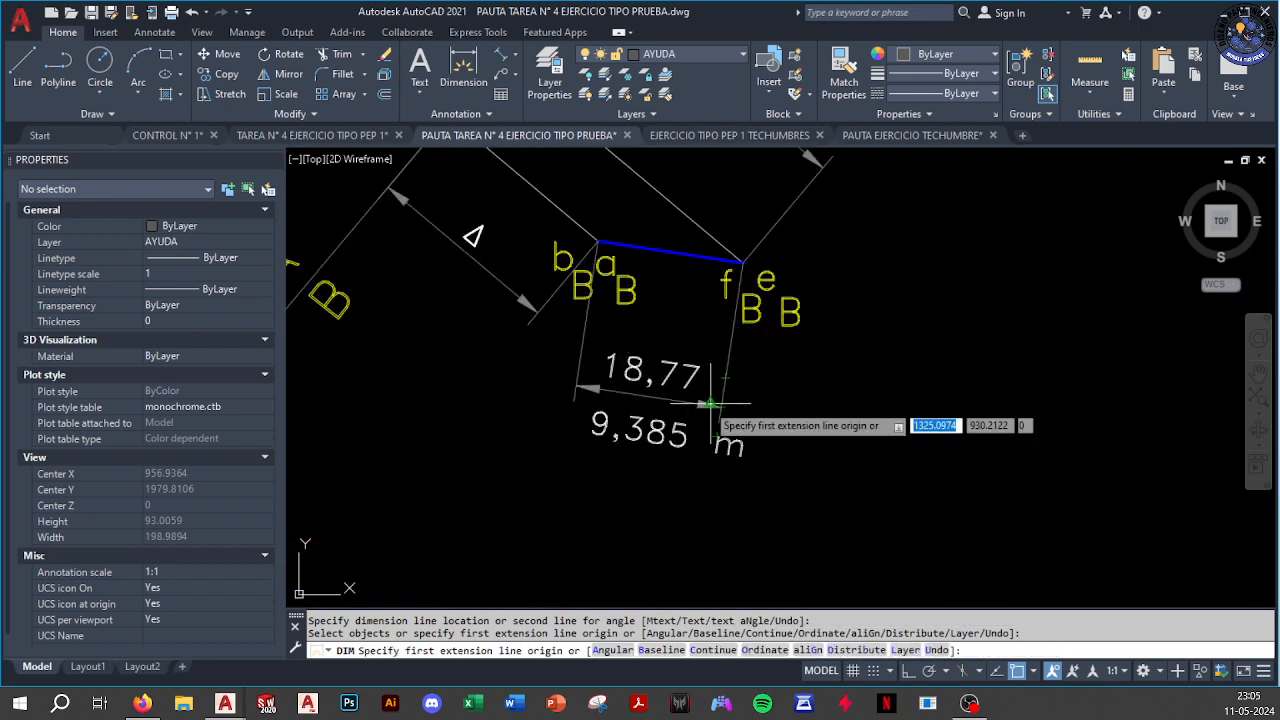
pyautogui.scroll(-10, 641, 395)
pyautogui.press('Escape')
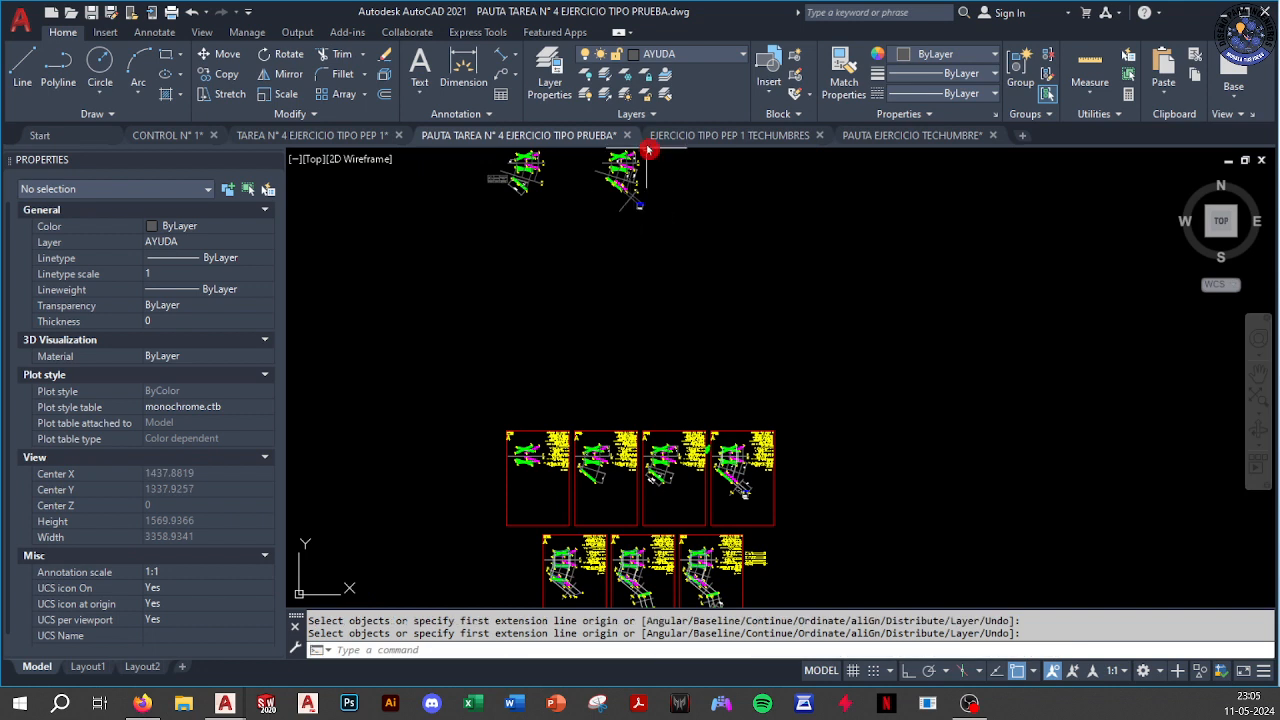
pyautogui.scroll(10, 630, 170)
pyautogui.moveTo(620, 322); pyautogui.dragTo(786, 445, button='middle')
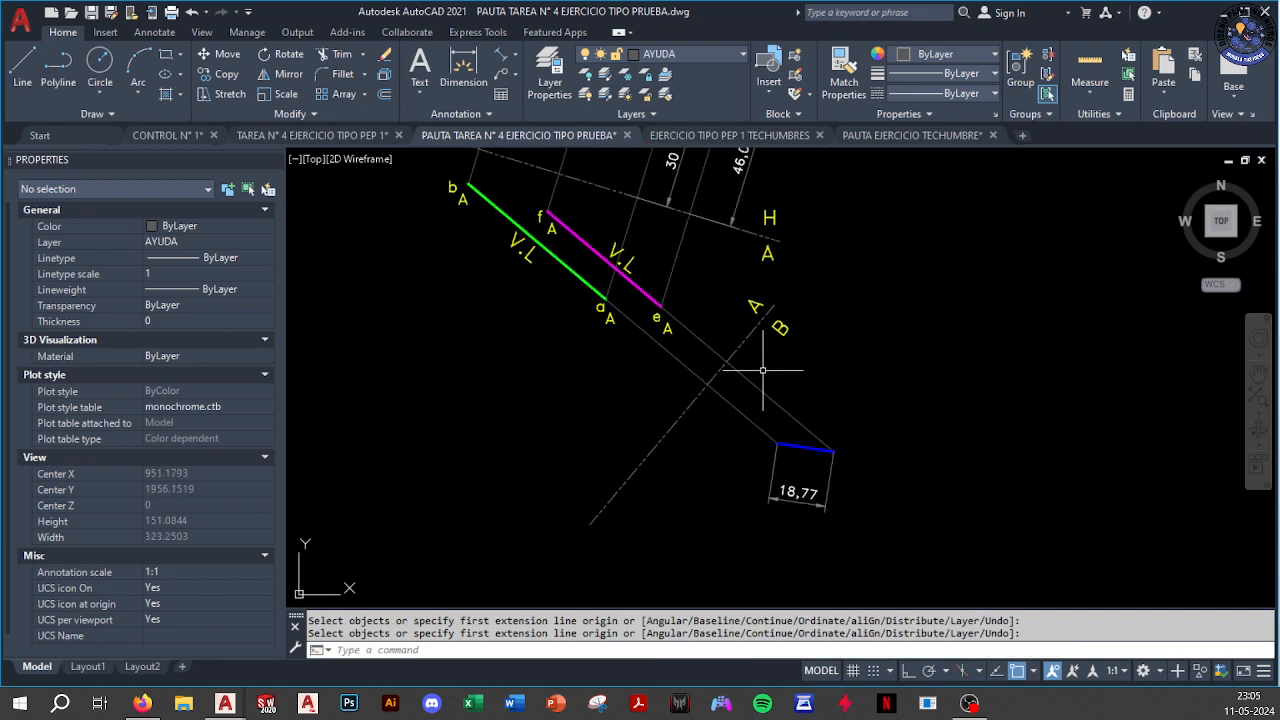
pyautogui.scroll(2, 800, 470)
pyautogui.click(829, 450)
pyautogui.click(696, 478)
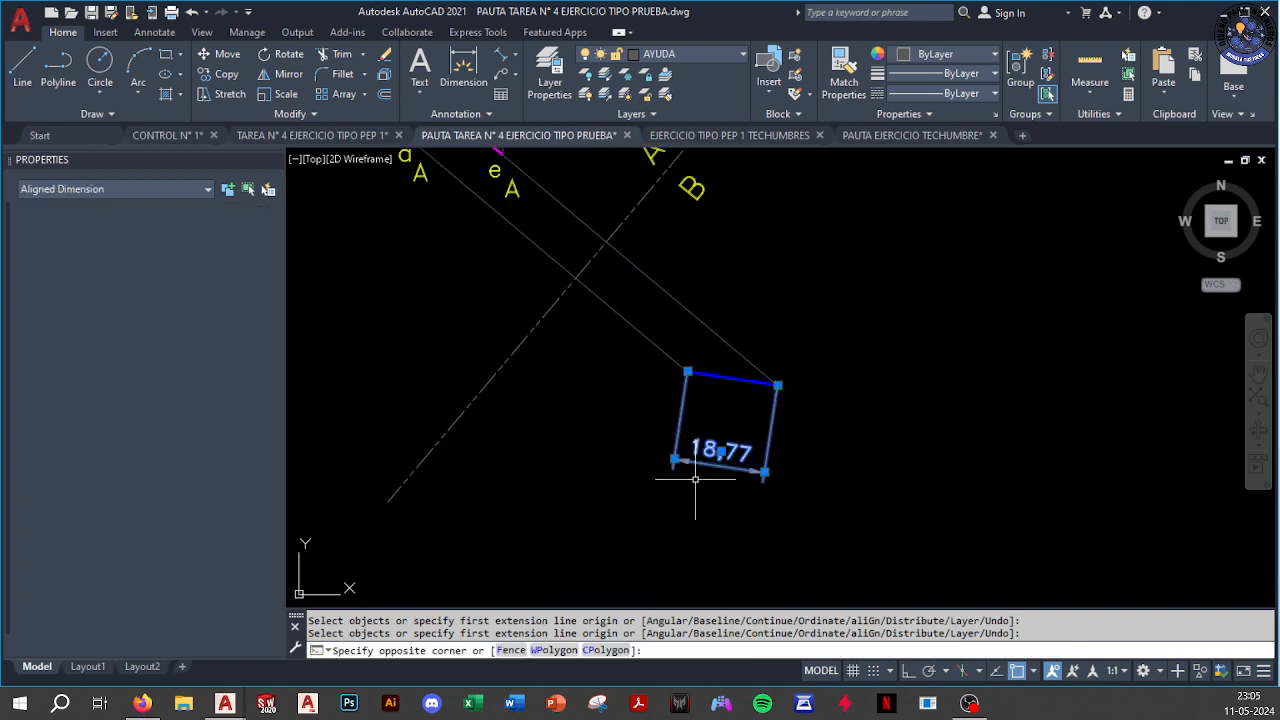
pyautogui.press('Escape')
# Copy the scale conversion table from the true-length drawing and paste it beside the new dimension in view B
pyautogui.scroll(-5, 694, 418)
pyautogui.moveTo(694, 414); pyautogui.dragTo(921, 413, button='middle')
pyautogui.scroll(5, 720, 383)
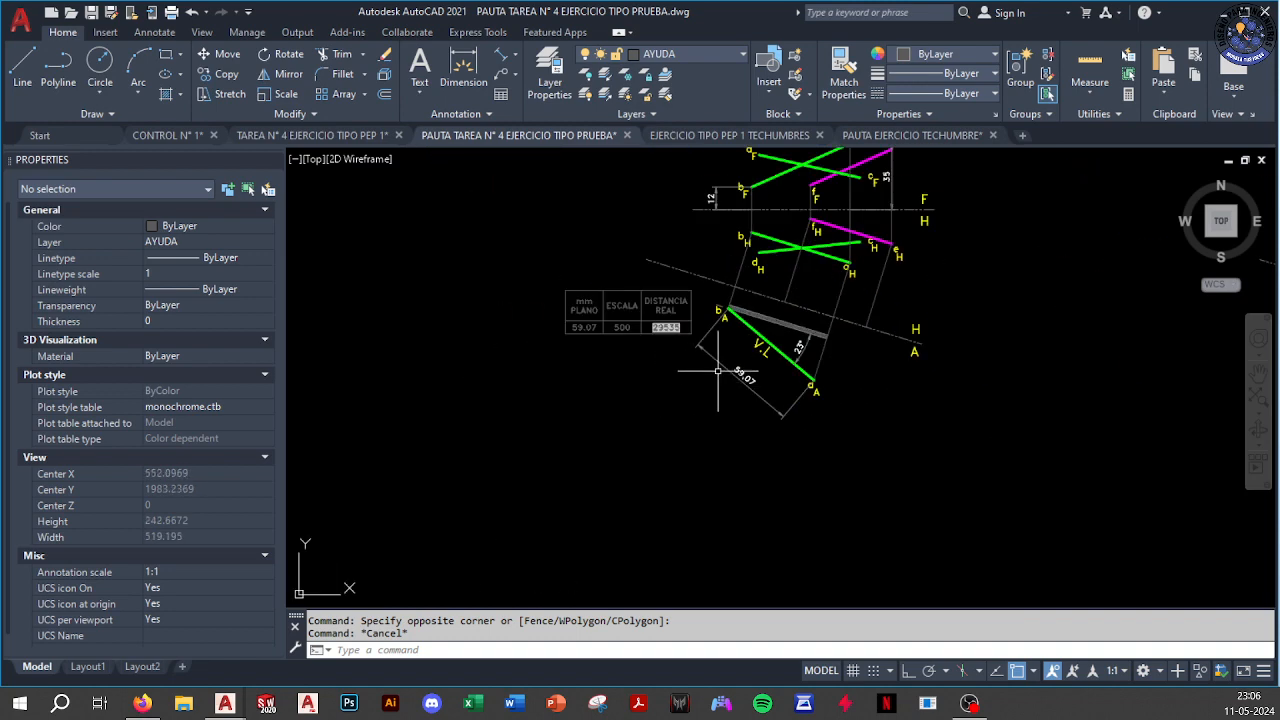
pyautogui.click(664, 323)
pyautogui.hotkey('ctrl', 'c')
pyautogui.scroll(-3, 700, 410)
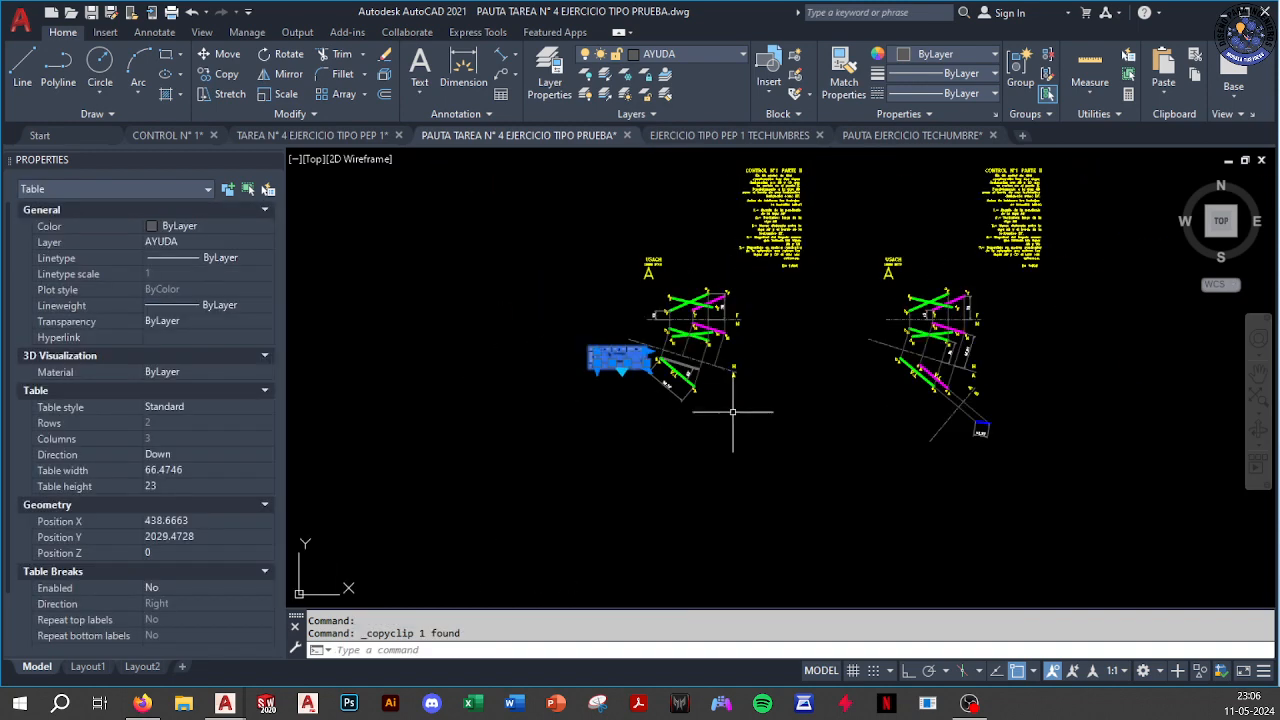
pyautogui.scroll(2, 800, 357)
pyautogui.scroll(4, 834, 423)
pyautogui.hotkey('ctrl', 'v')
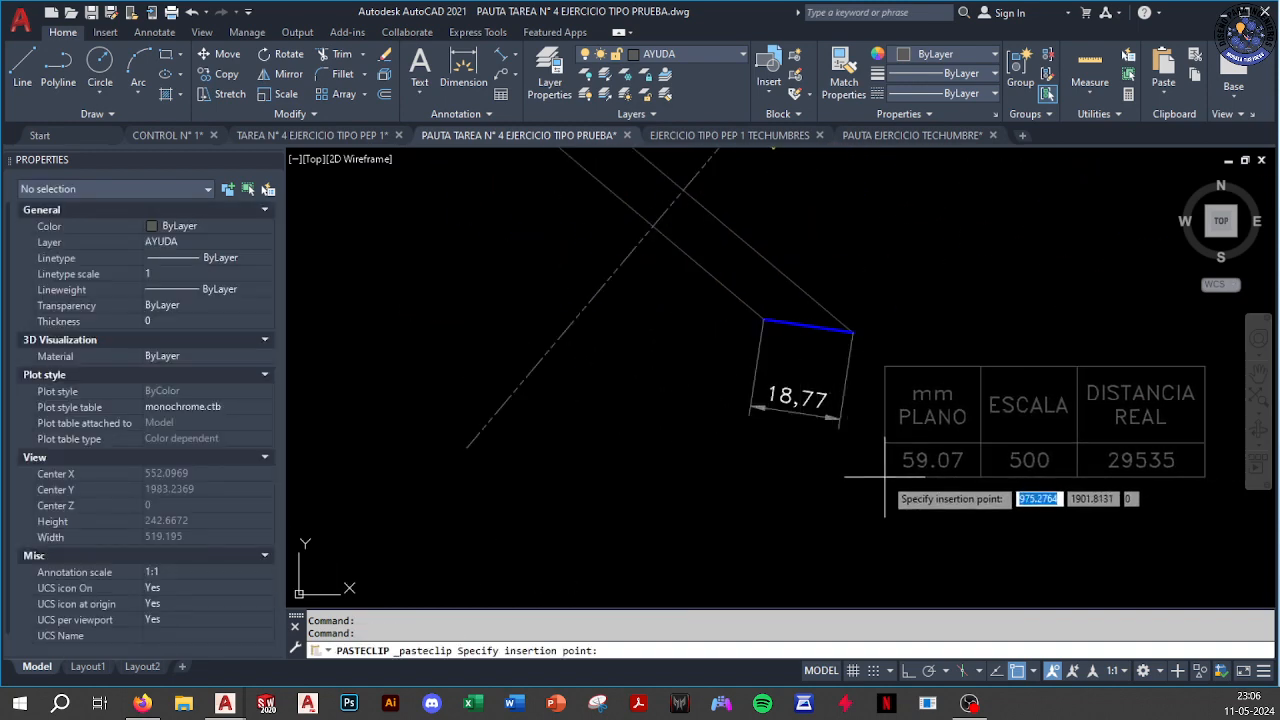
pyautogui.click(885, 477)
# Set the mm PLANO value in the pasted table to 18.77
pyautogui.moveTo(960, 461); pyautogui.dragTo(854, 446, button='middle')
pyautogui.click(855, 447)
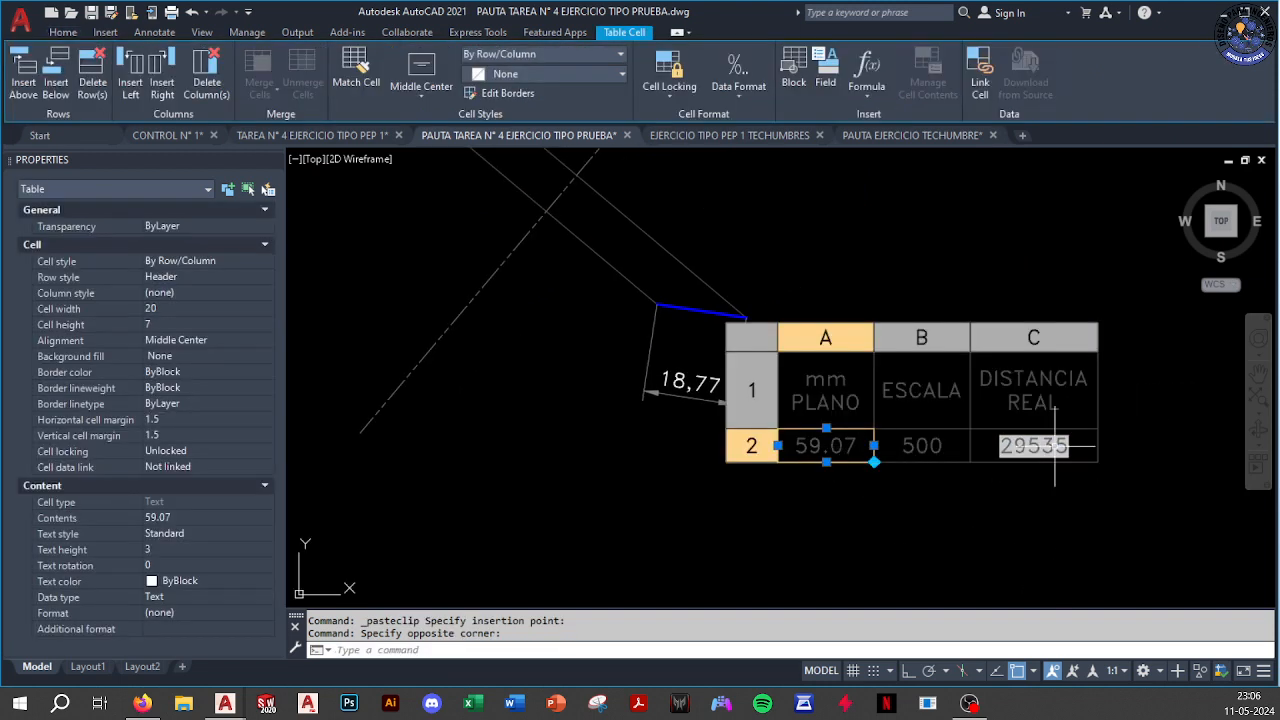
pyautogui.write('18.77')
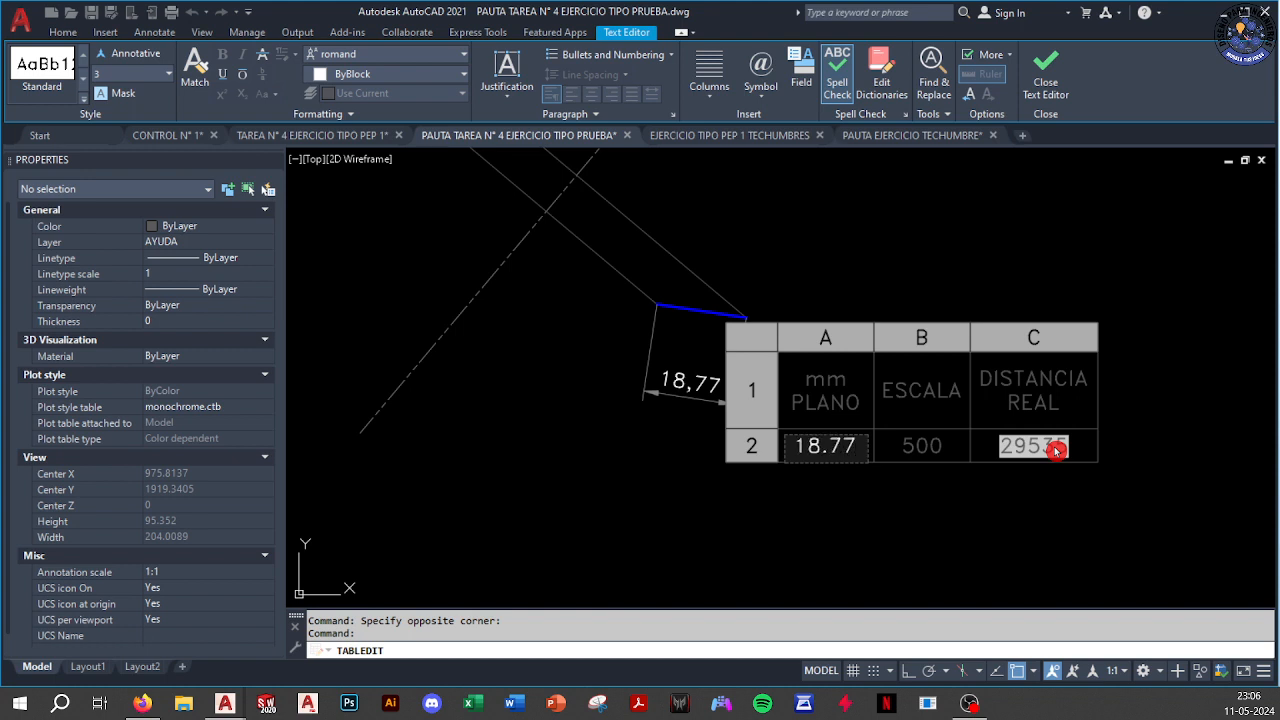
pyautogui.press('Escape')
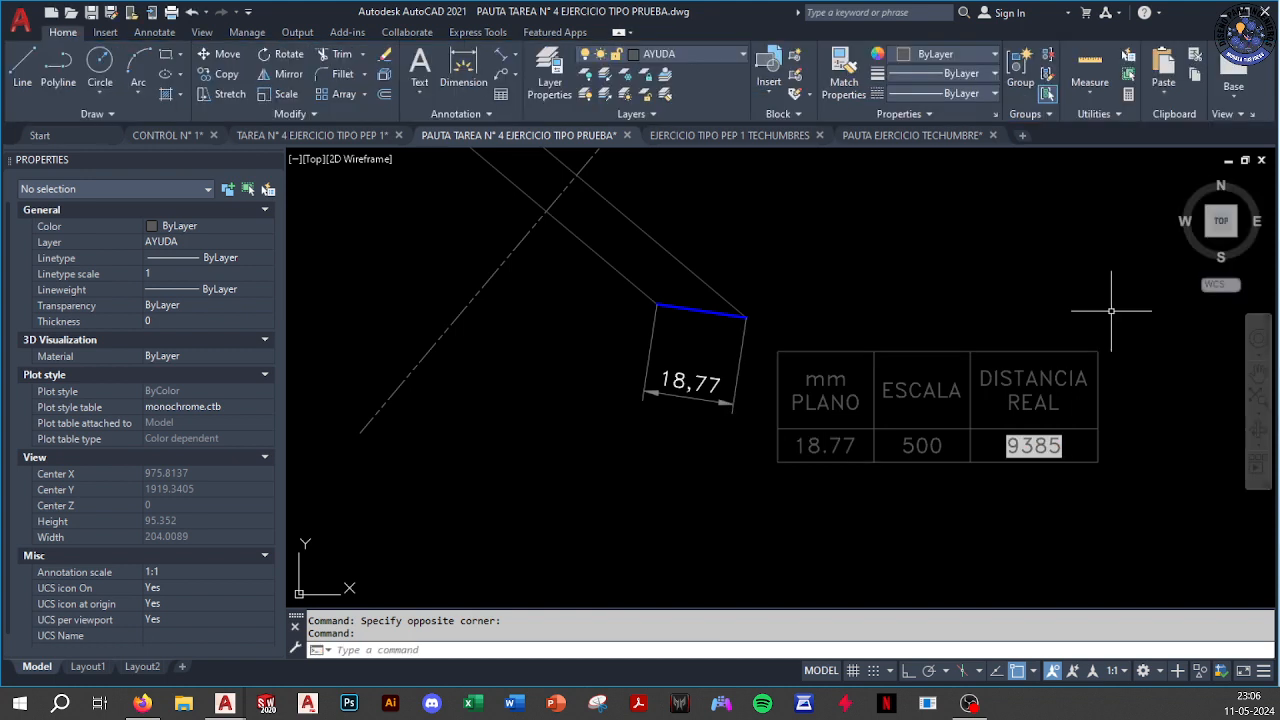
pyautogui.press('Escape')
pyautogui.scroll(2, 1070, 452)
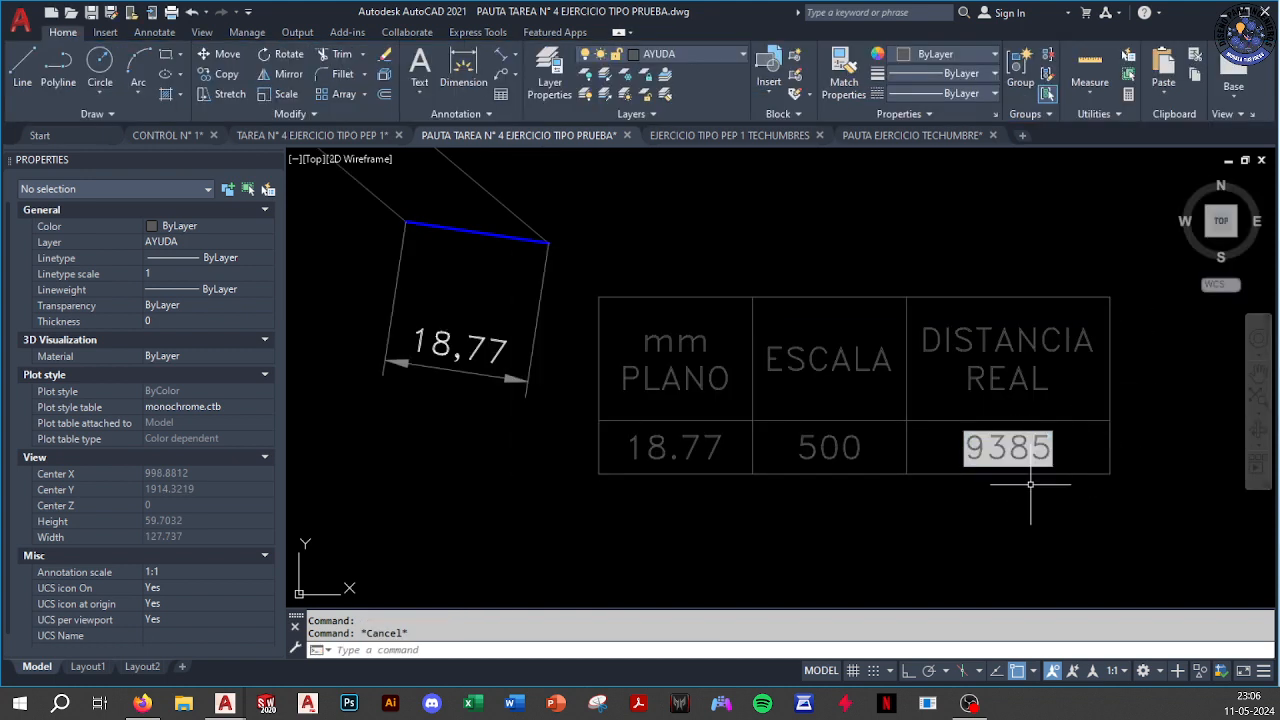
# Add the unit [m] to the DISTANCIA REAL header of the table beside view B
pyautogui.scroll(-10, 1038, 489)
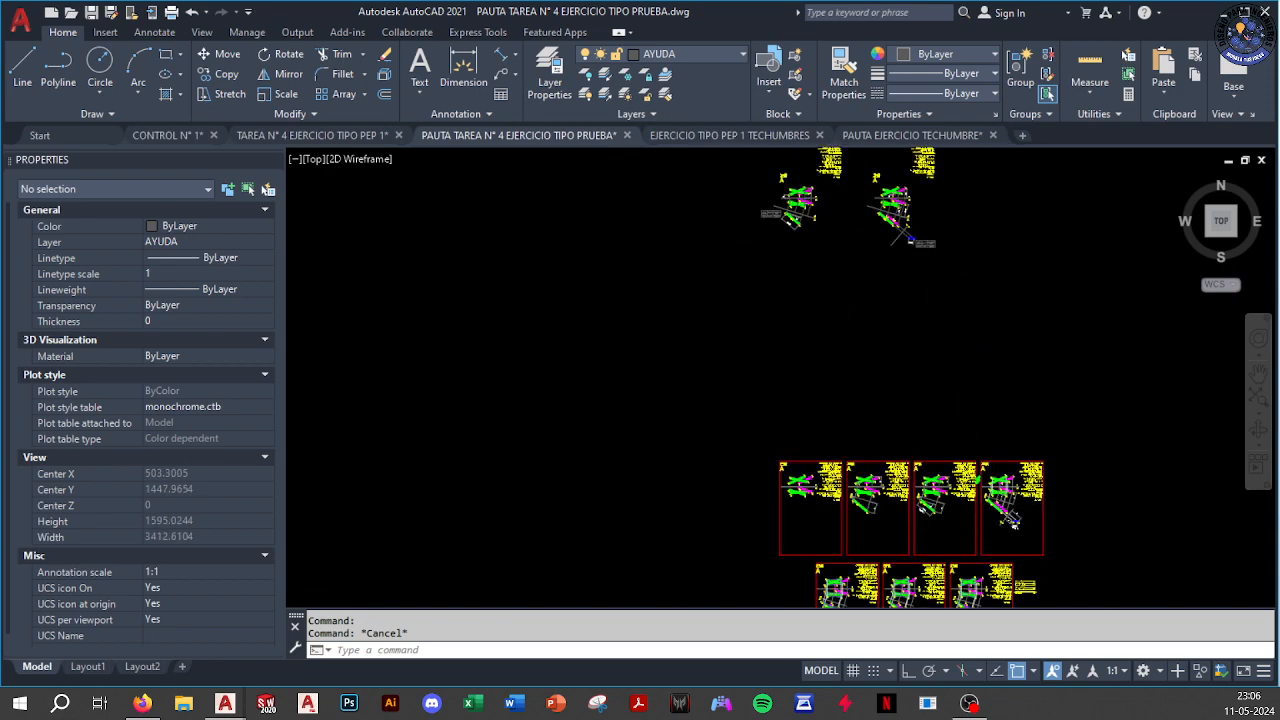
pyautogui.scroll(12, 1012, 520)
pyautogui.scroll(-4, 960, 522)
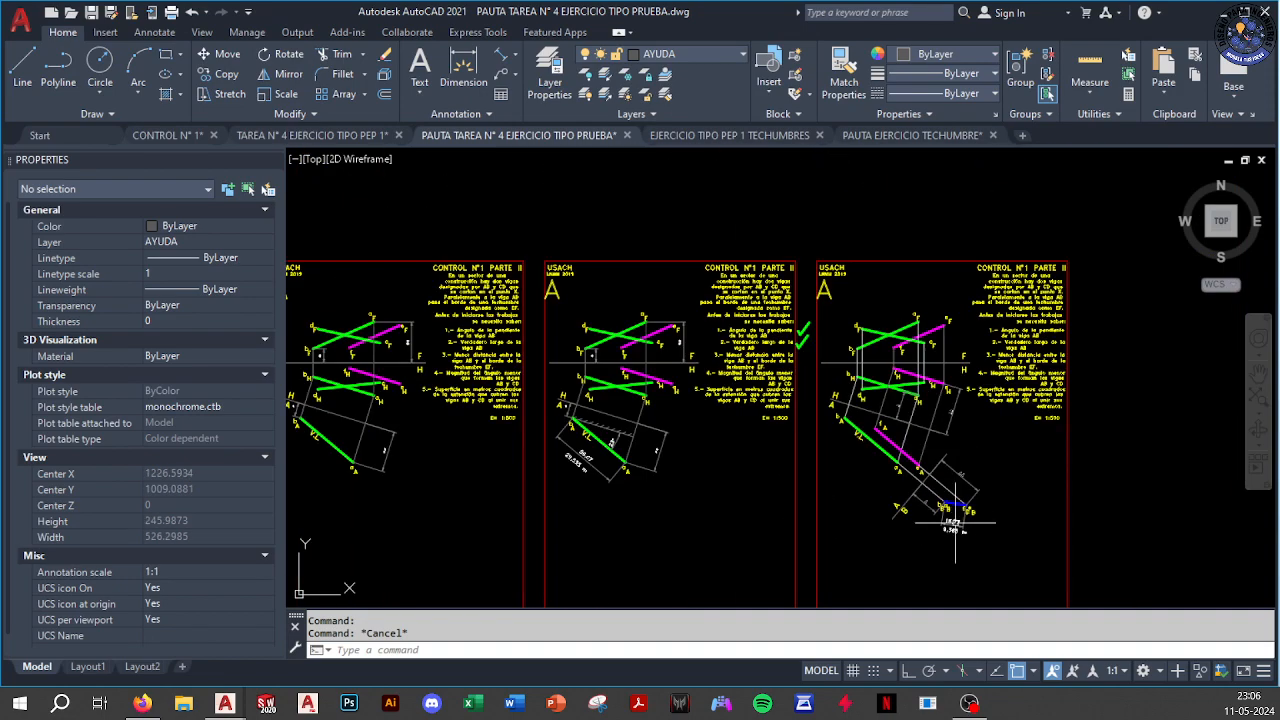
pyautogui.scroll(-6, 955, 522)
pyautogui.scroll(10, 869, 215)
pyautogui.click(931, 447)
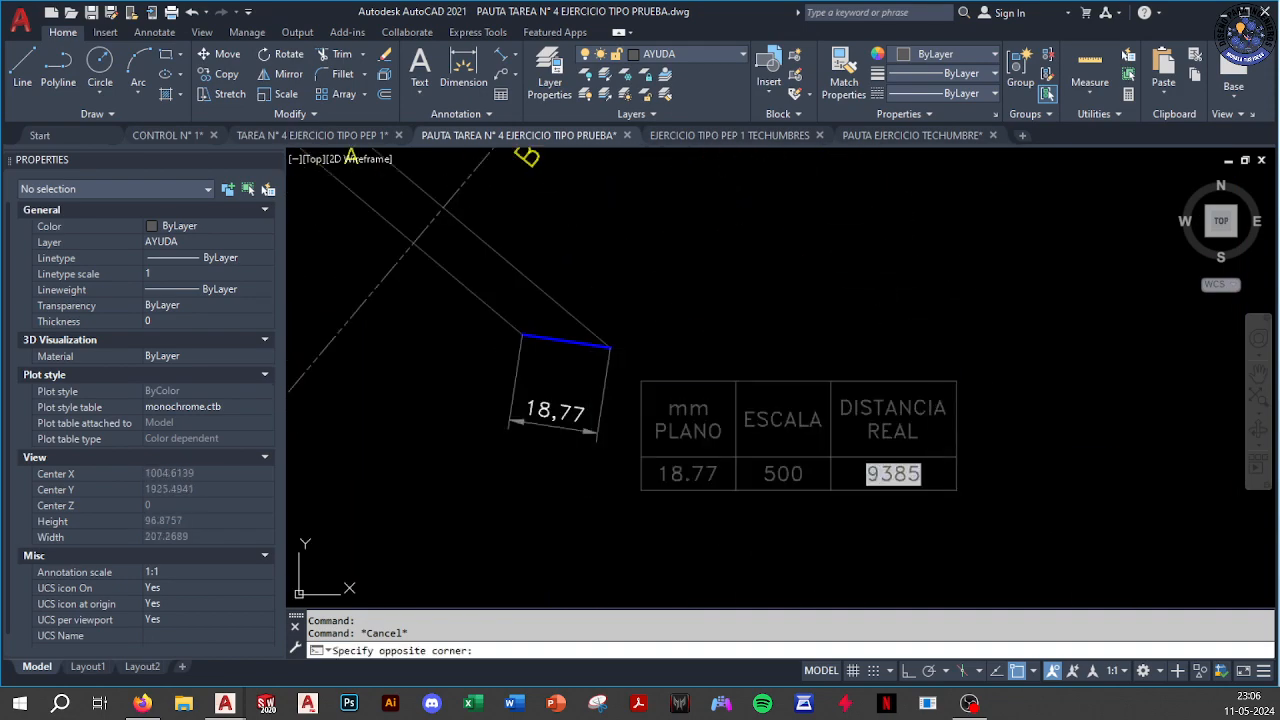
pyautogui.doubleClick(931, 434)
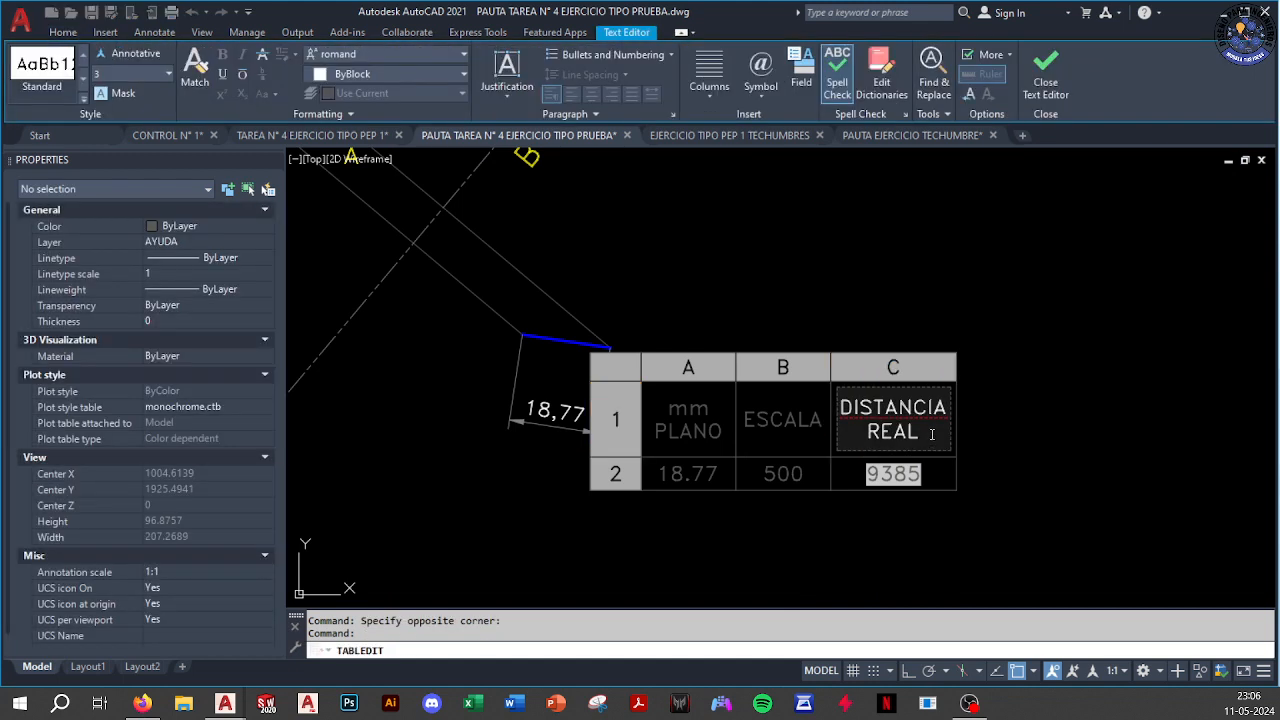
pyautogui.write('[]')
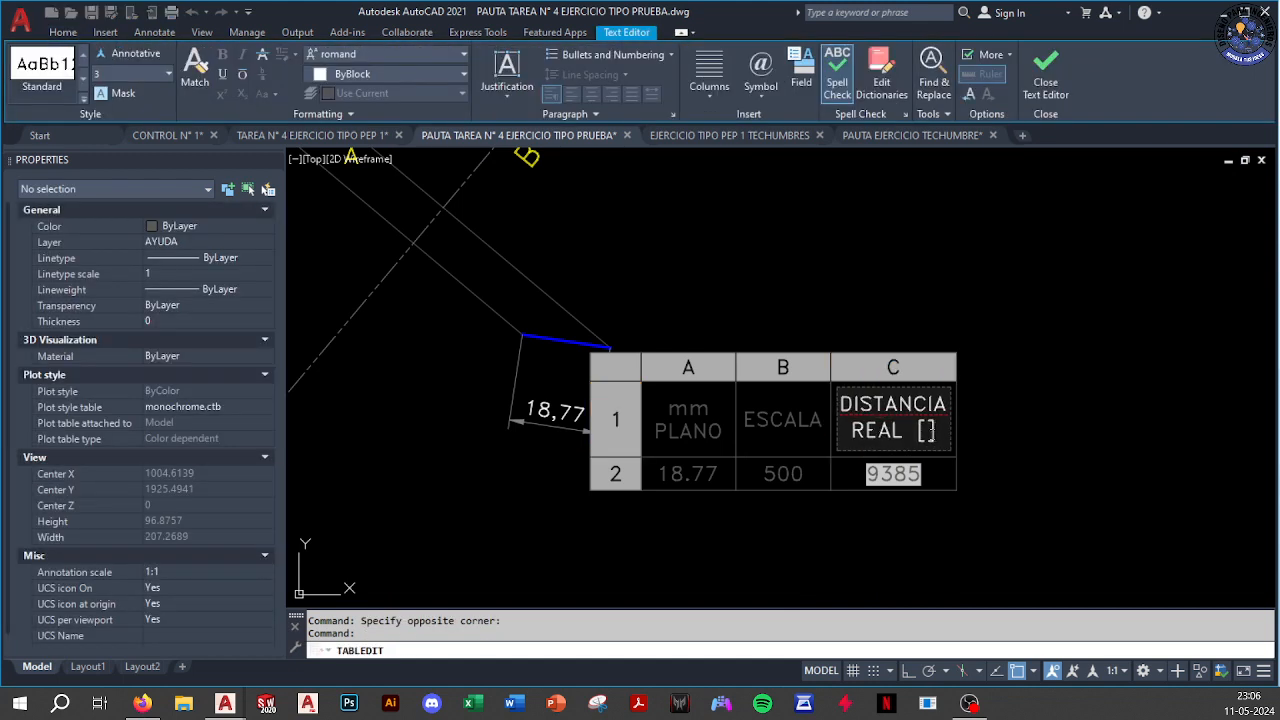
pyautogui.write('M')
pyautogui.press('BackSpace')
pyautogui.write('m')
pyautogui.click(965, 380)
pyautogui.press('Escape')
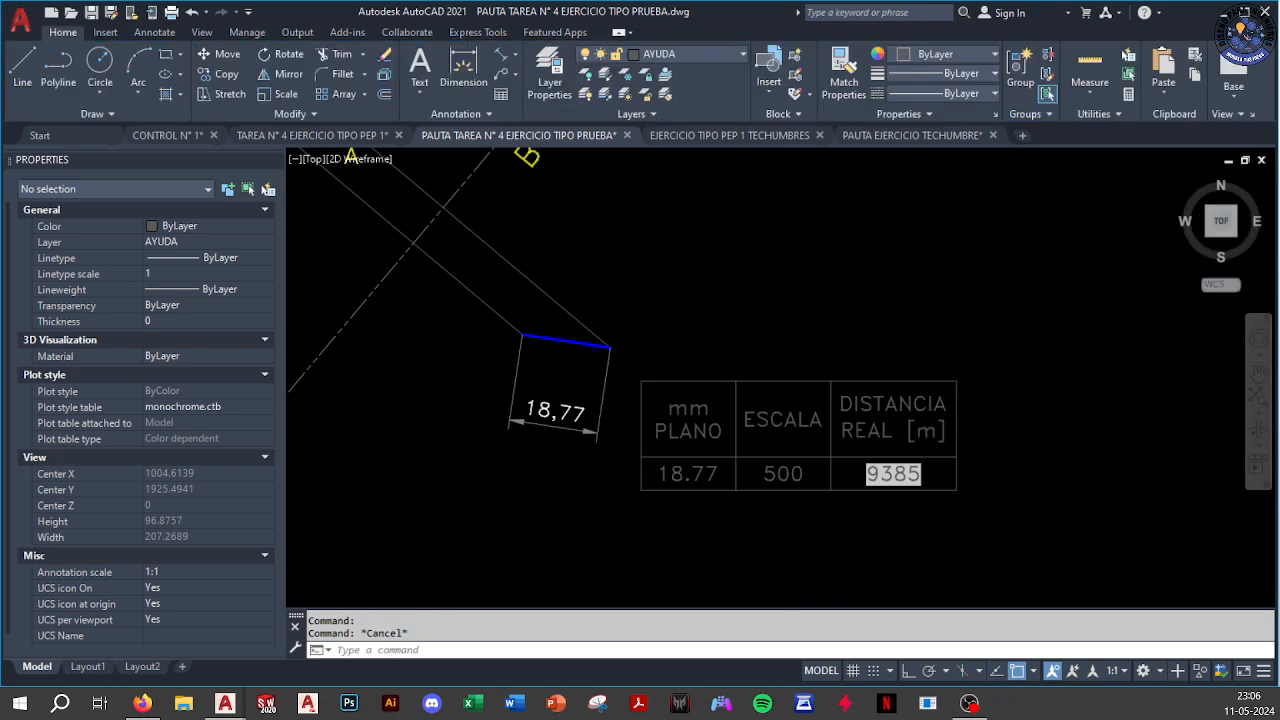
# Copy the conversion table beside view B to the clipboard
pyautogui.moveTo(756, 455); pyautogui.dragTo(825, 428, button='middle')
pyautogui.click(869, 286)
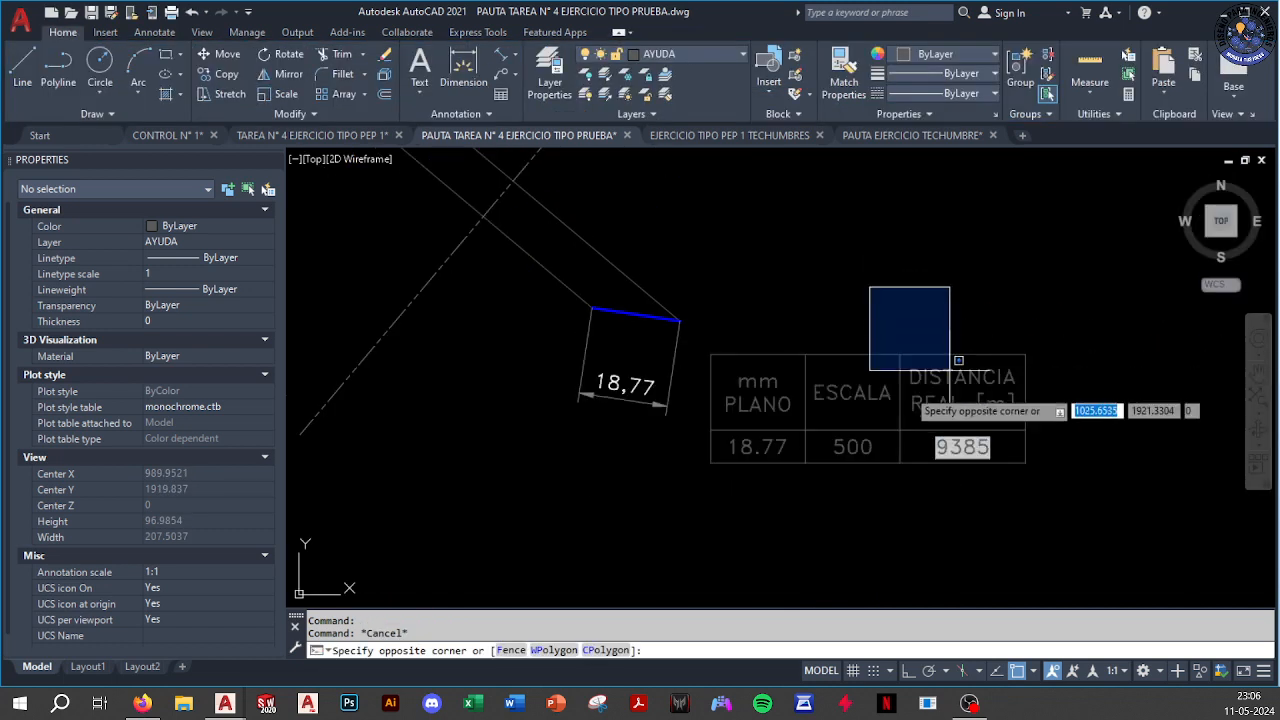
pyautogui.press('Escape')
pyautogui.click(1050, 333)
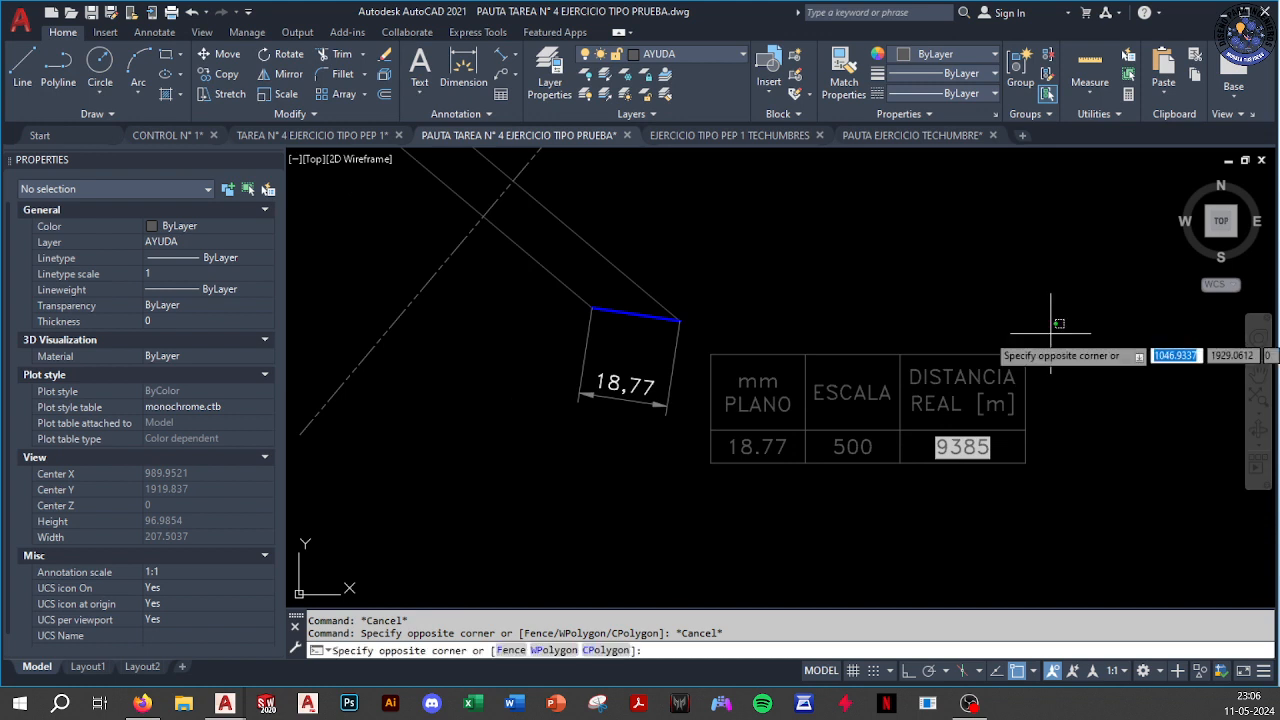
pyautogui.press('Escape')
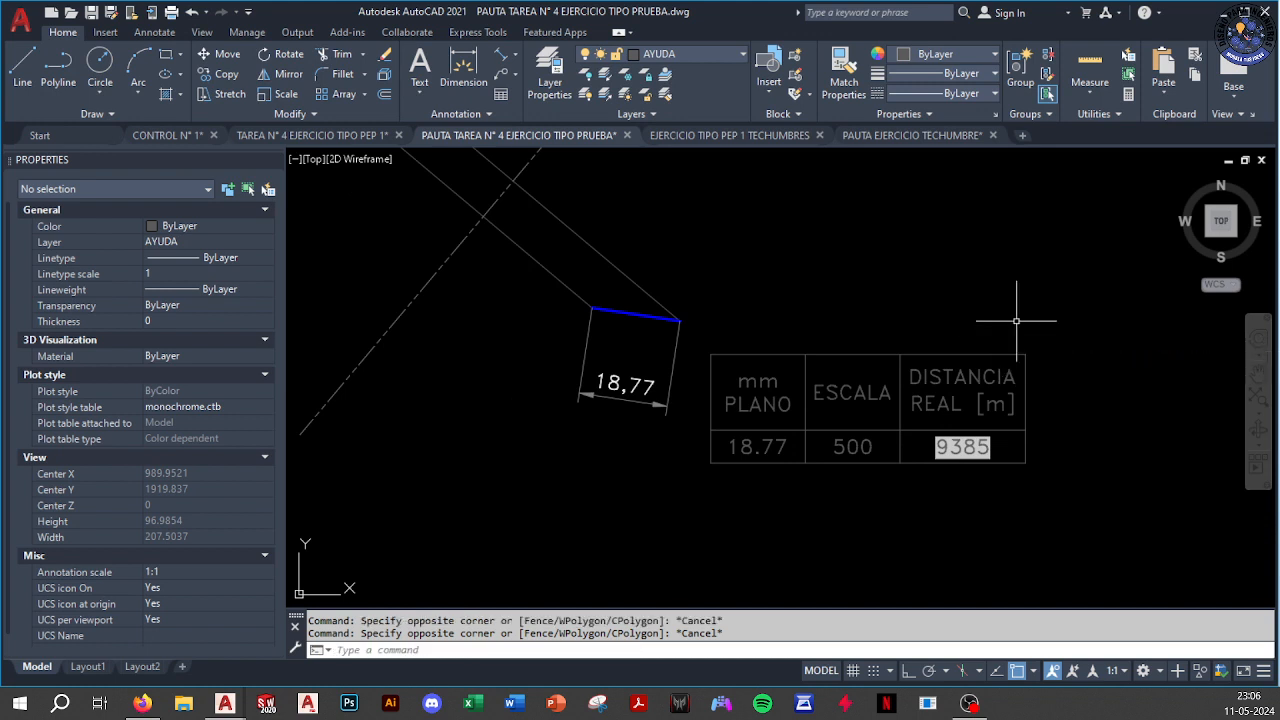
pyautogui.click(1025, 317)
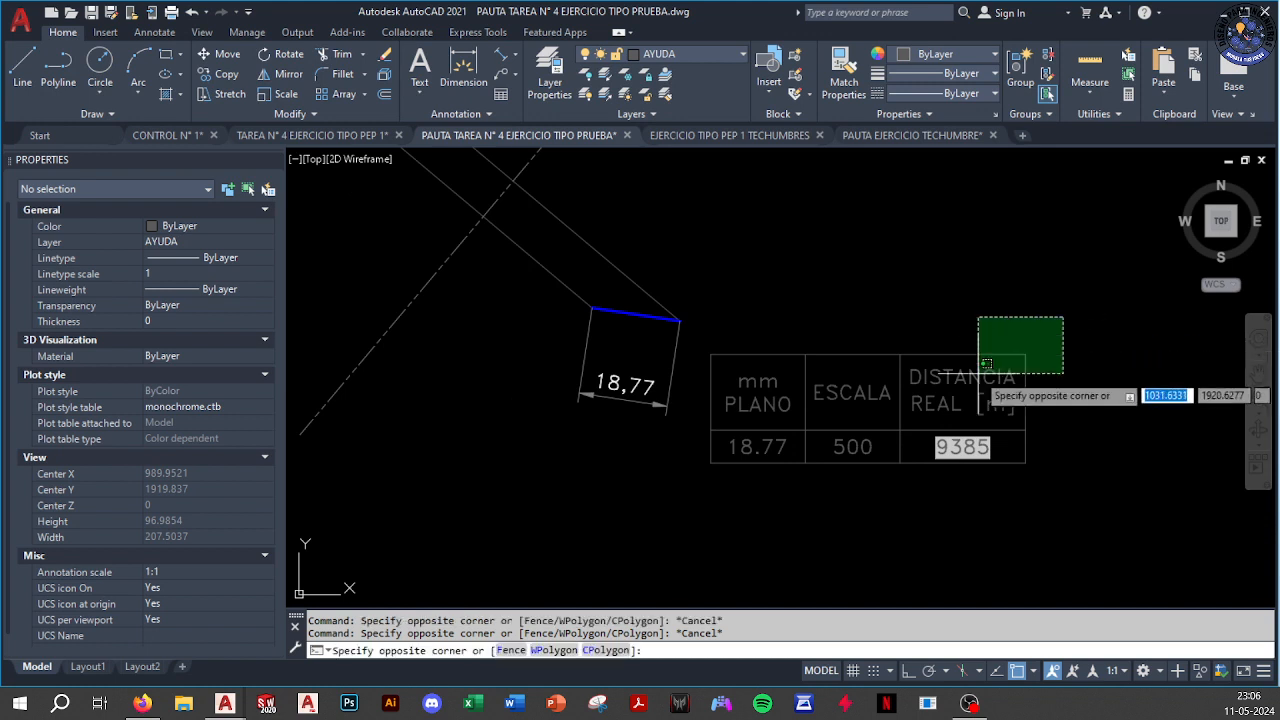
pyautogui.click(978, 375)
pyautogui.hotkey('ctrl', 'c')
pyautogui.scroll(-5, 978, 375)
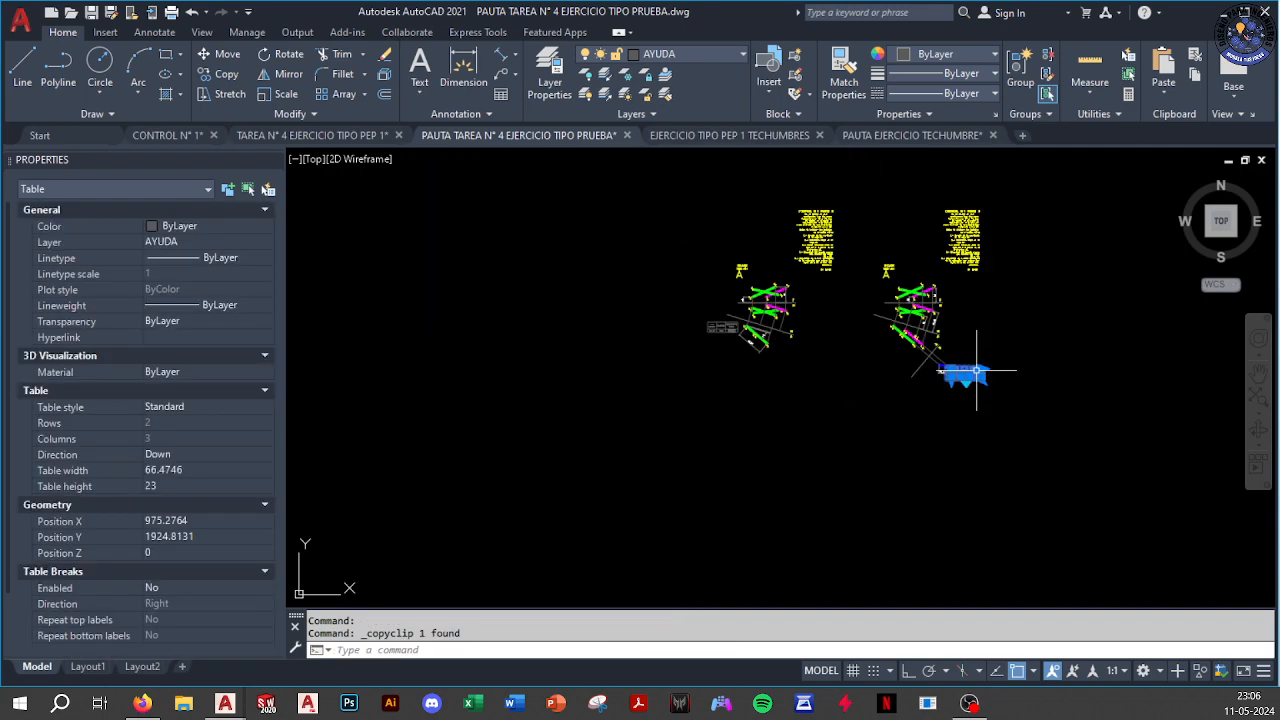
pyautogui.scroll(2, 903, 336)
pyautogui.scroll(-2, 903, 336)
pyautogui.moveTo(959, 375); pyautogui.dragTo(653, 291, button='middle')
pyautogui.press('Escape')
# Review item 4 of the problem statement, the angle between beams AB and CD, and its solved views A and B
pyautogui.scroll(-6, 653, 434)
pyautogui.scroll(10, 677, 411)
pyautogui.moveTo(668, 360)
pyautogui.mouseDown(button='middle')
pyautogui.moveTo(675, 152)
pyautogui.moveTo(617, 309)
pyautogui.moveTo(703, 312)
pyautogui.moveTo(807, 237)
pyautogui.mouseUp(button='middle')
pyautogui.scroll(4, 642, 451)
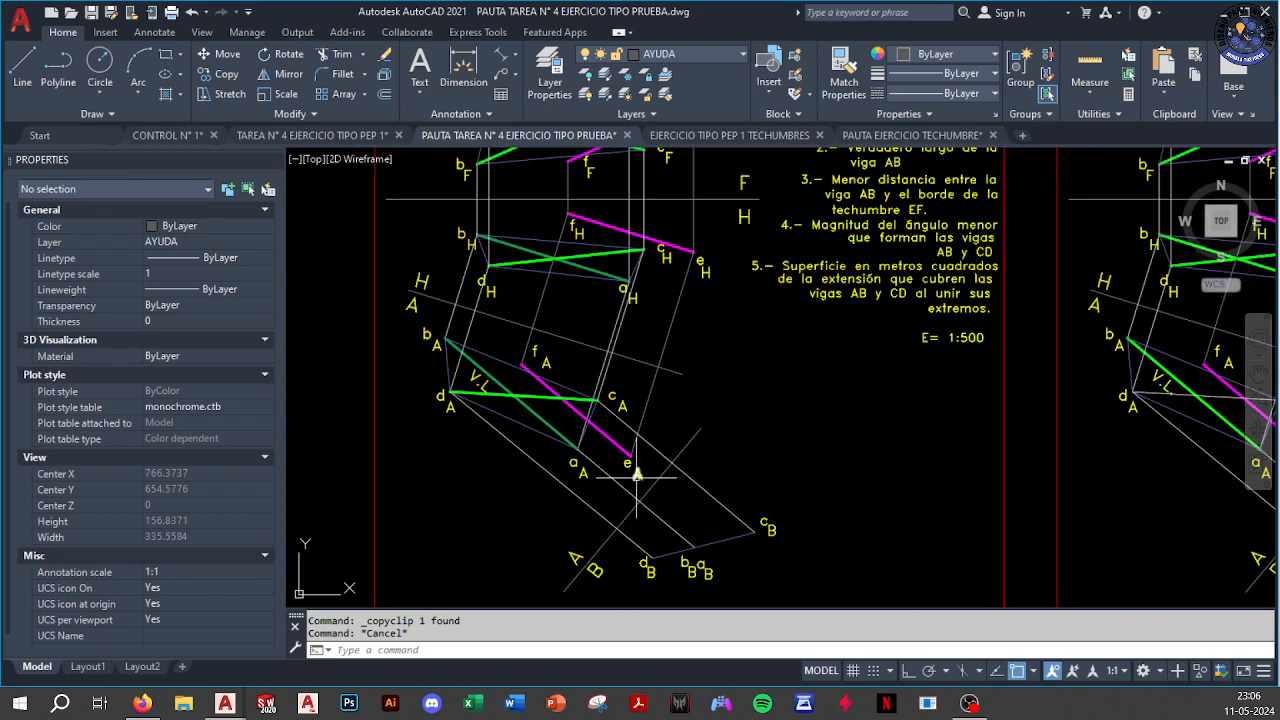
pyautogui.moveTo(790, 399); pyautogui.dragTo(720, 510, button='middle')
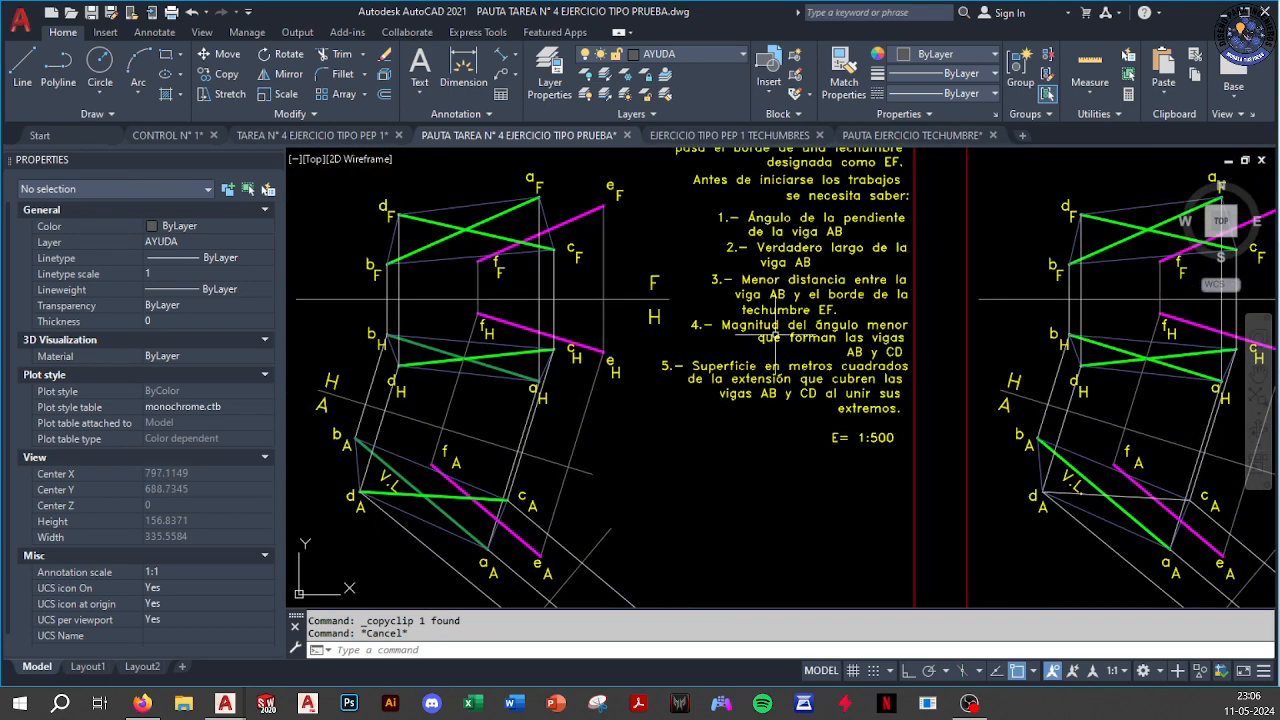
pyautogui.scroll(2, 720, 510)
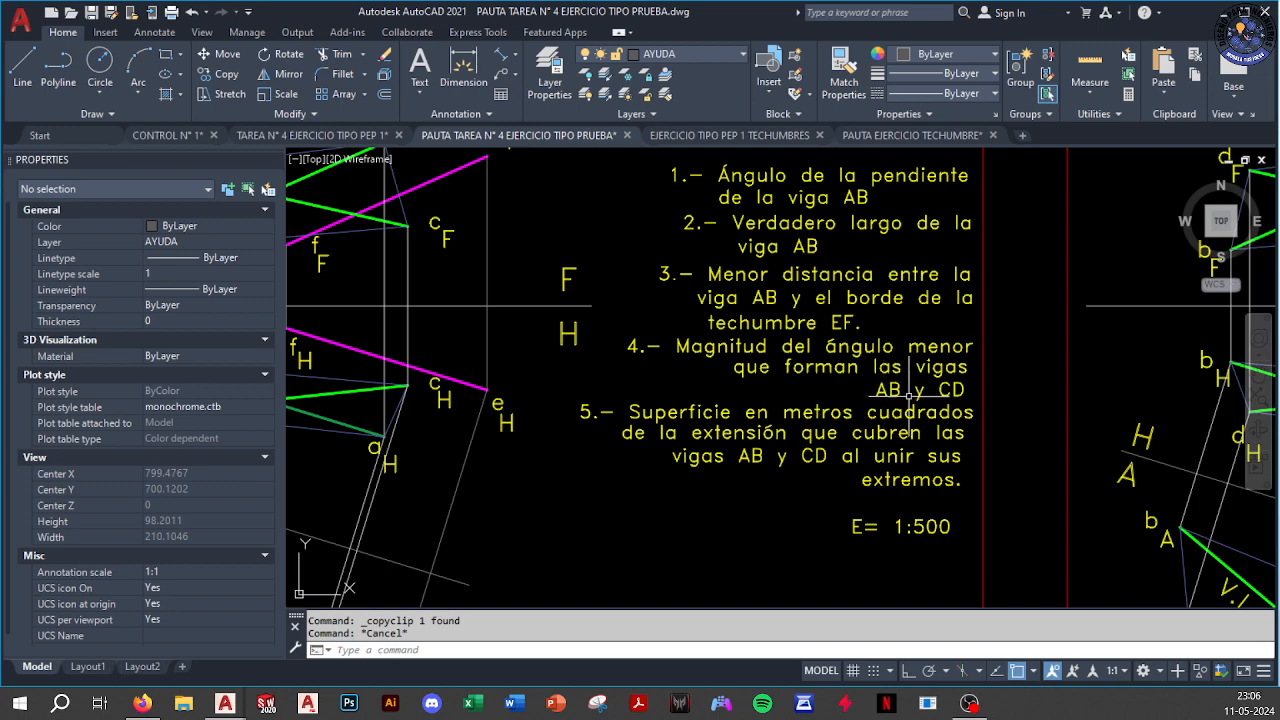
pyautogui.scroll(-4, 933, 393)
pyautogui.scroll(3, 815, 437)
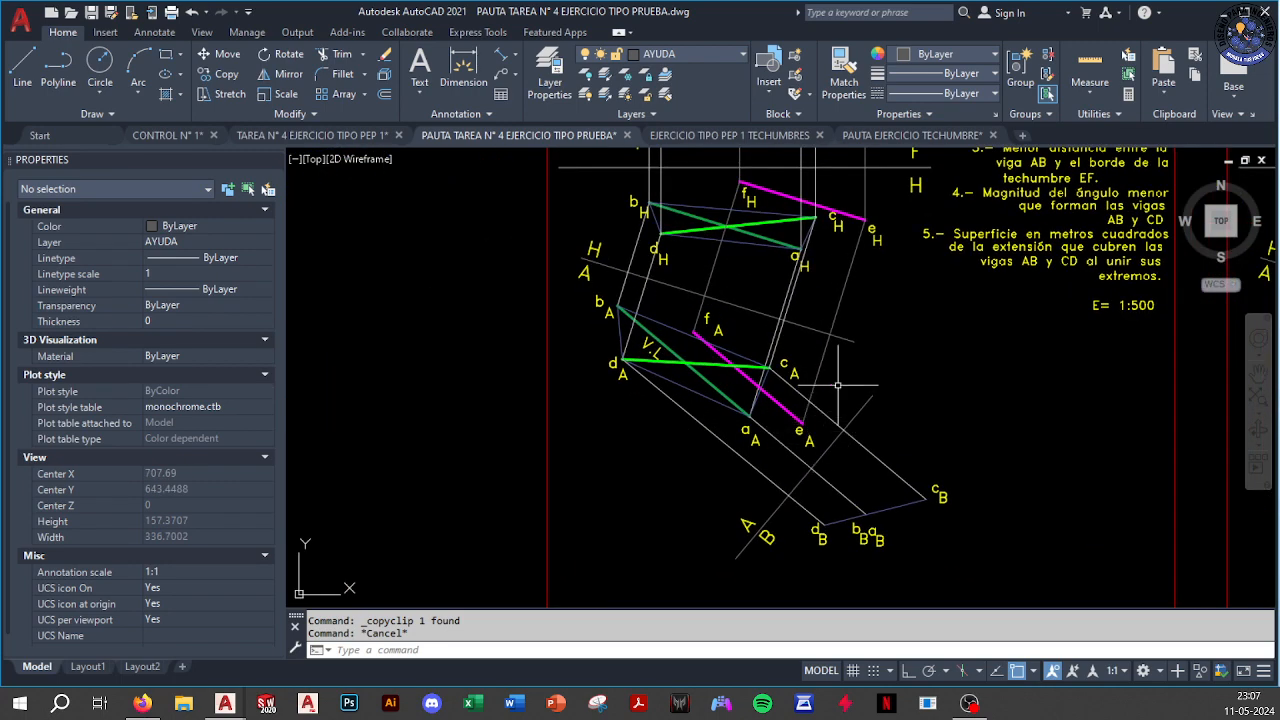
# Examine beam CD and its endpoints in views H and A of the solved sheet, highlighting the line in both views
pyautogui.moveTo(870, 365); pyautogui.dragTo(869, 367, button='middle')
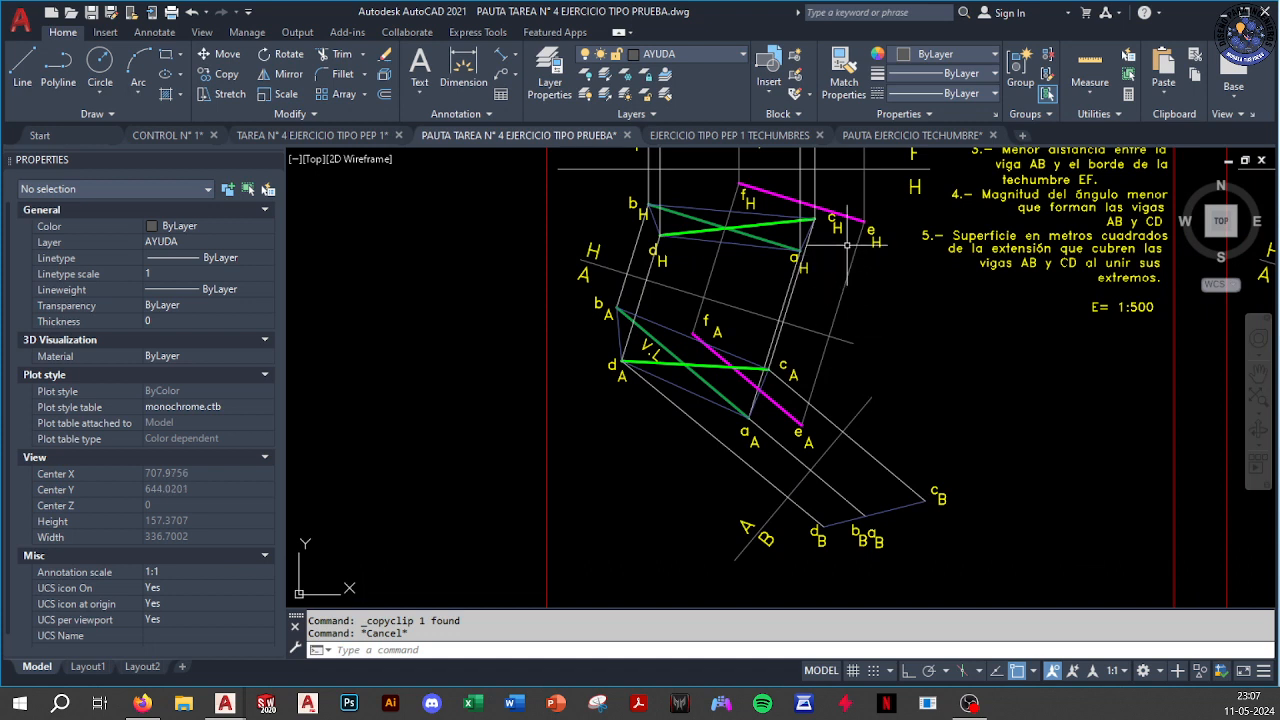
pyautogui.click(774, 227)
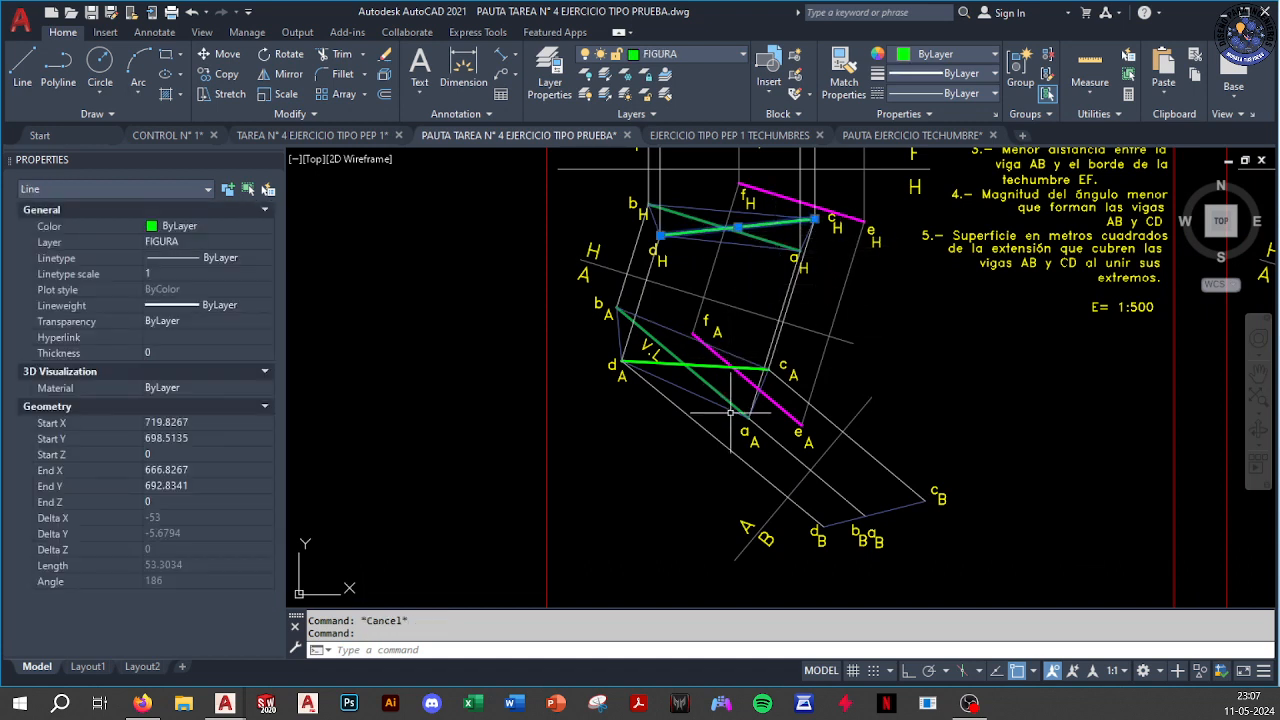
pyautogui.press('Escape')
pyautogui.scroll(4, 716, 364)
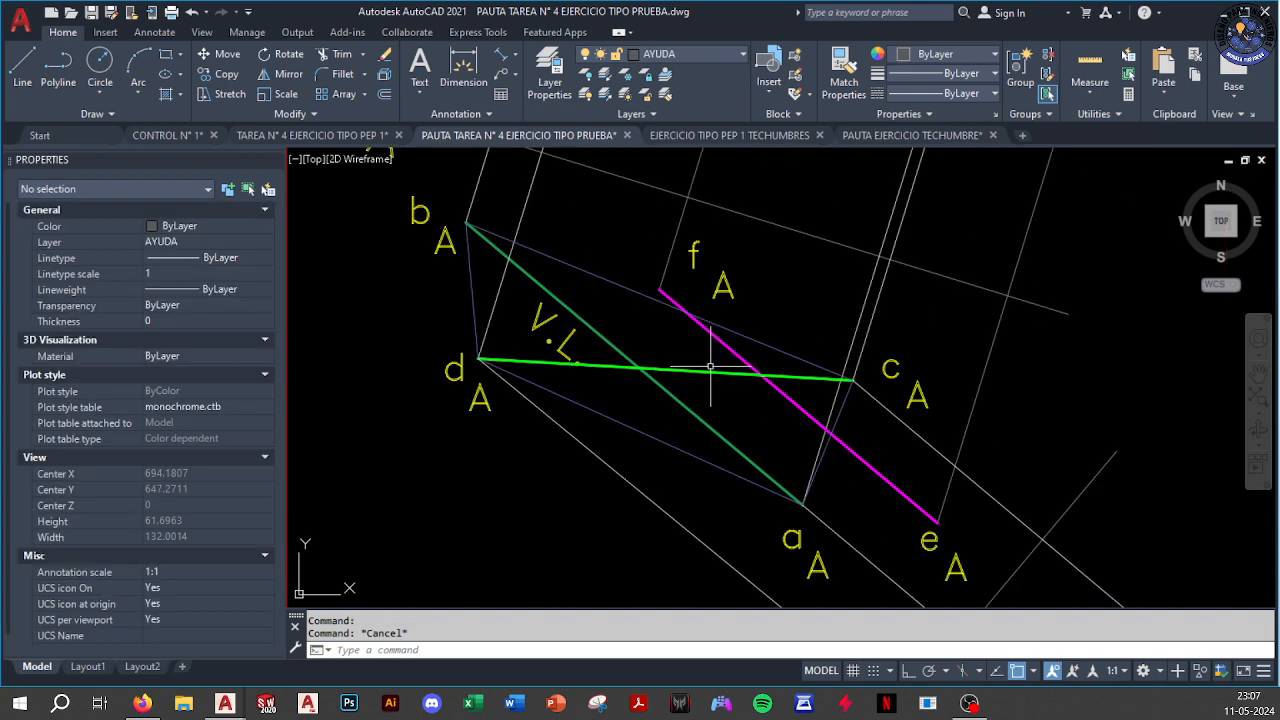
pyautogui.scroll(-4, 707, 369)
pyautogui.moveTo(708, 370)
pyautogui.mouseDown(button='middle')
pyautogui.moveTo(637, 397)
pyautogui.moveTo(585, 348)
pyautogui.mouseUp(button='middle')
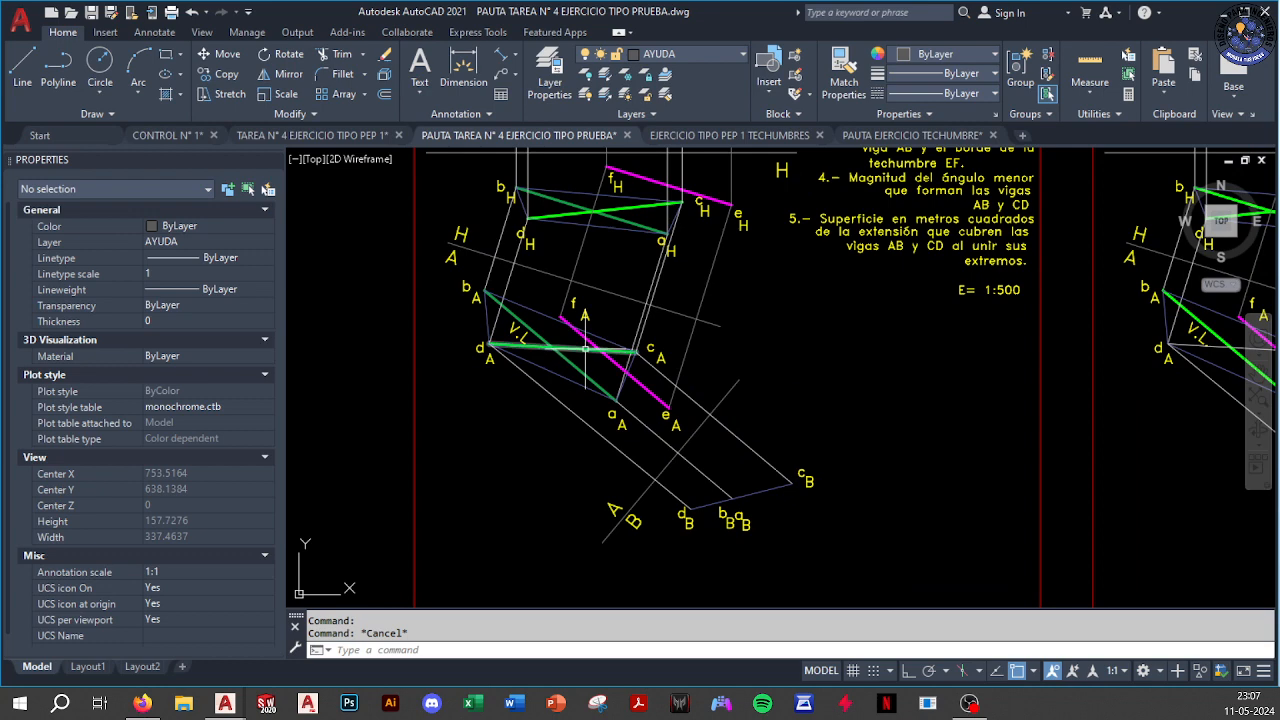
pyautogui.click(585, 348)
pyautogui.click(640, 196)
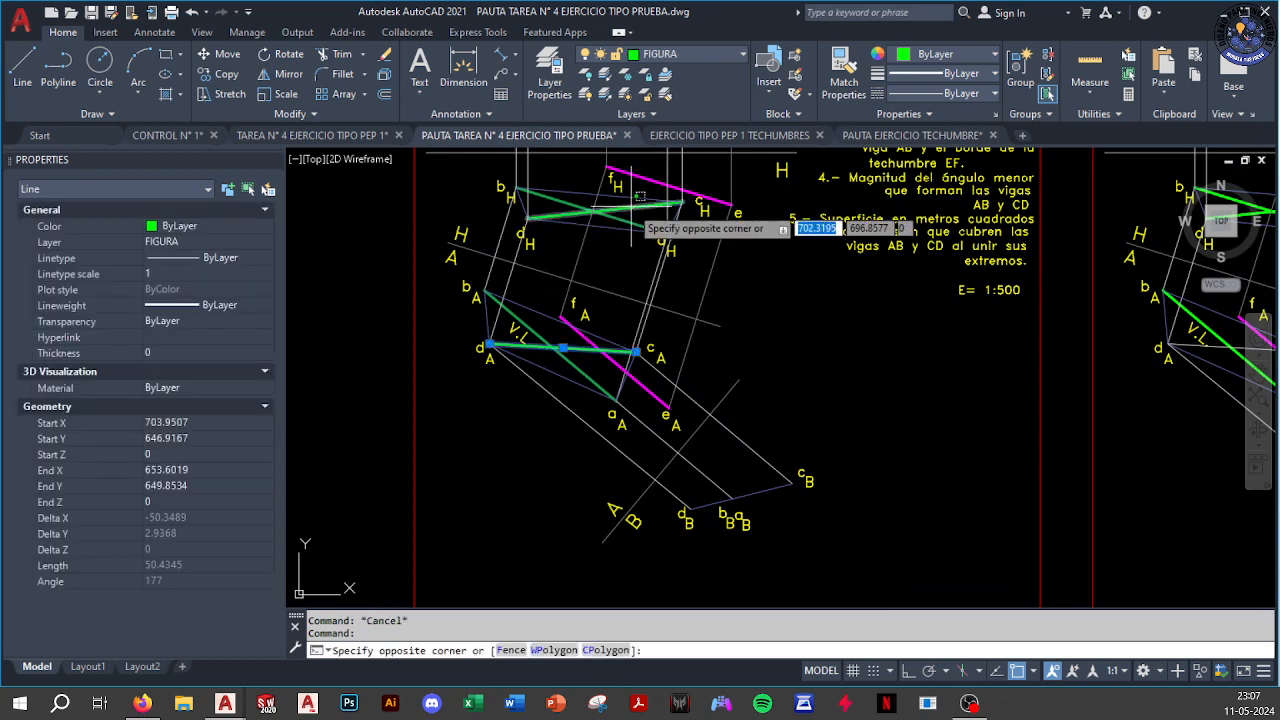
pyautogui.click(622, 212)
pyautogui.moveTo(622, 212); pyautogui.dragTo(615, 305, button='middle')
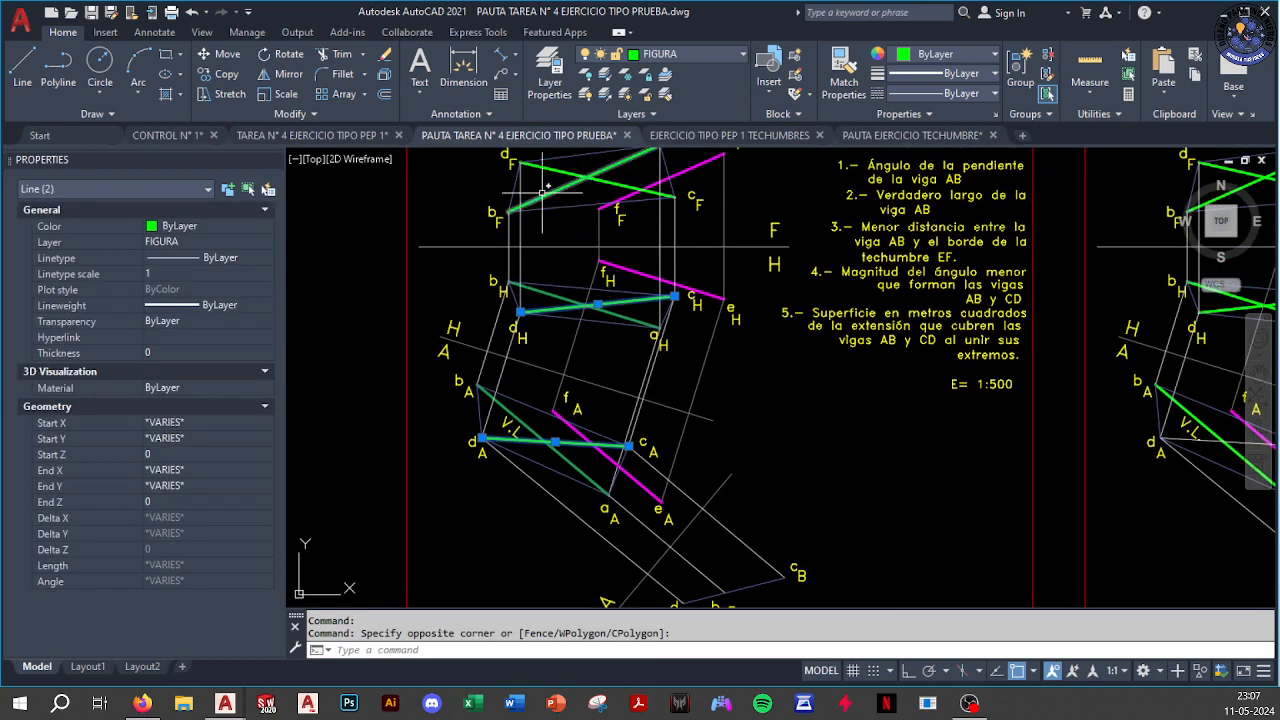
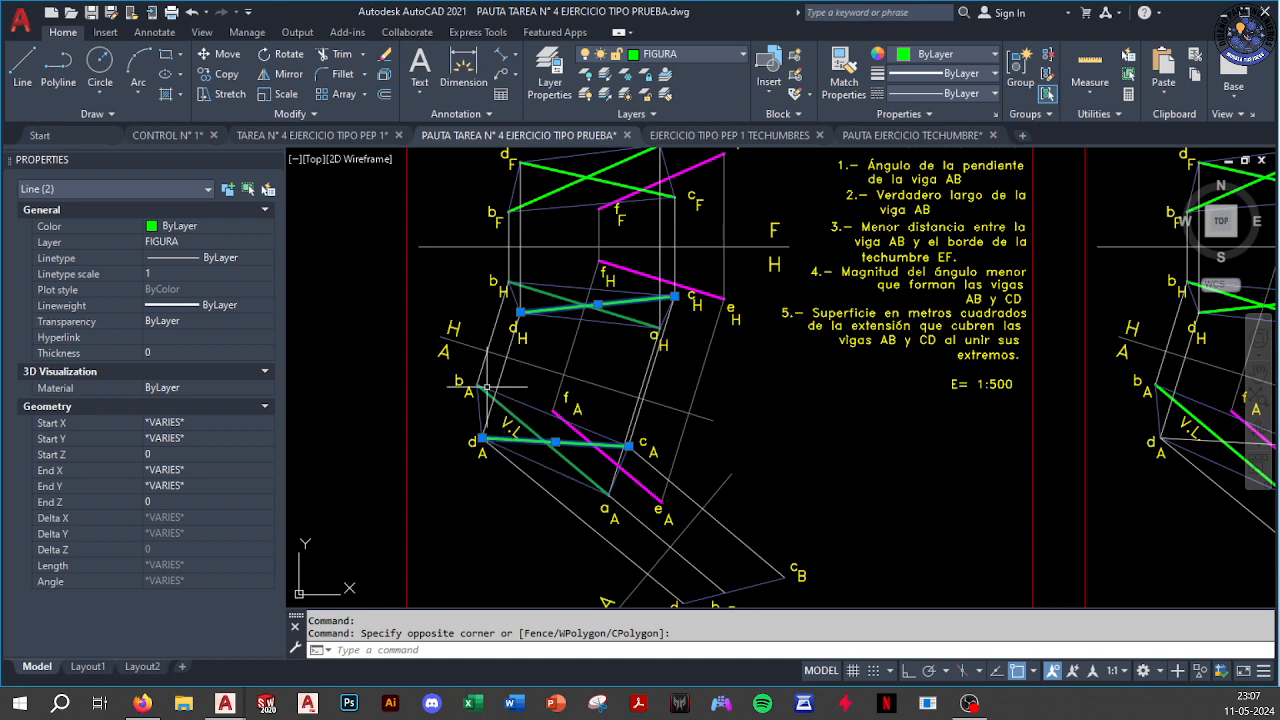
pyautogui.moveTo(517, 394); pyautogui.dragTo(507, 331, button='middle')
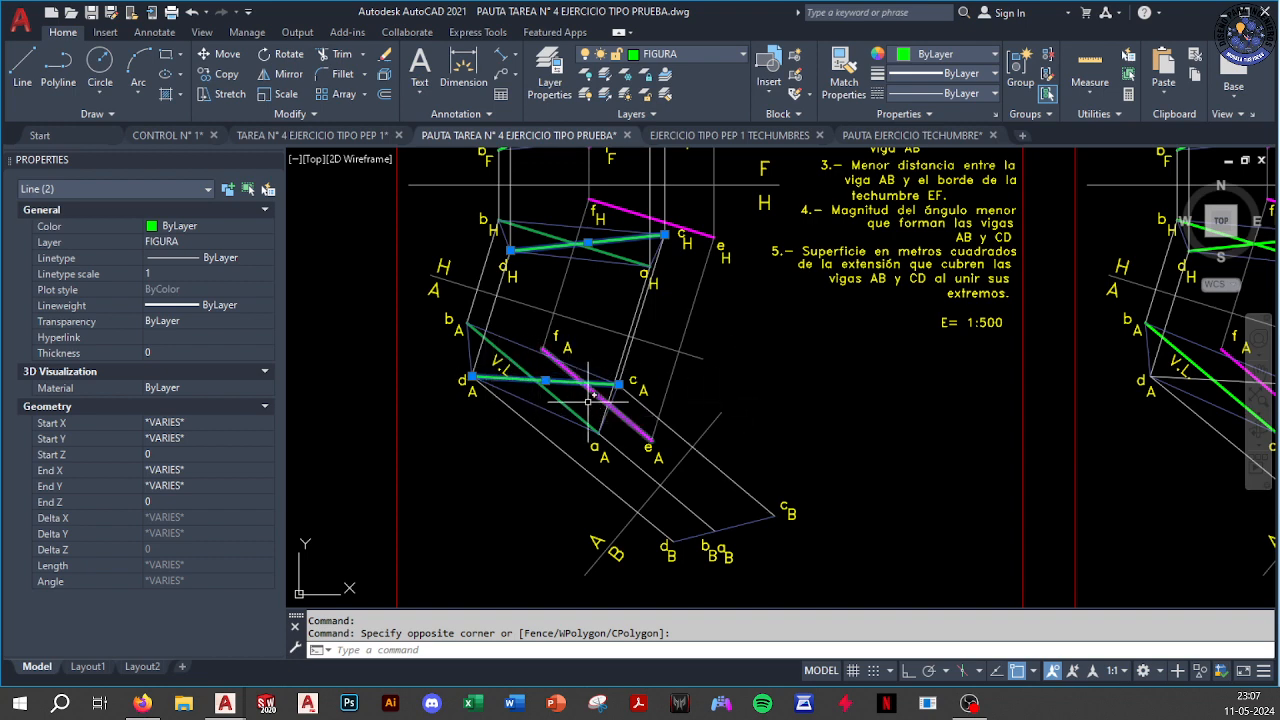
pyautogui.scroll(3, 543, 388)
pyautogui.scroll(-2, 584, 384)
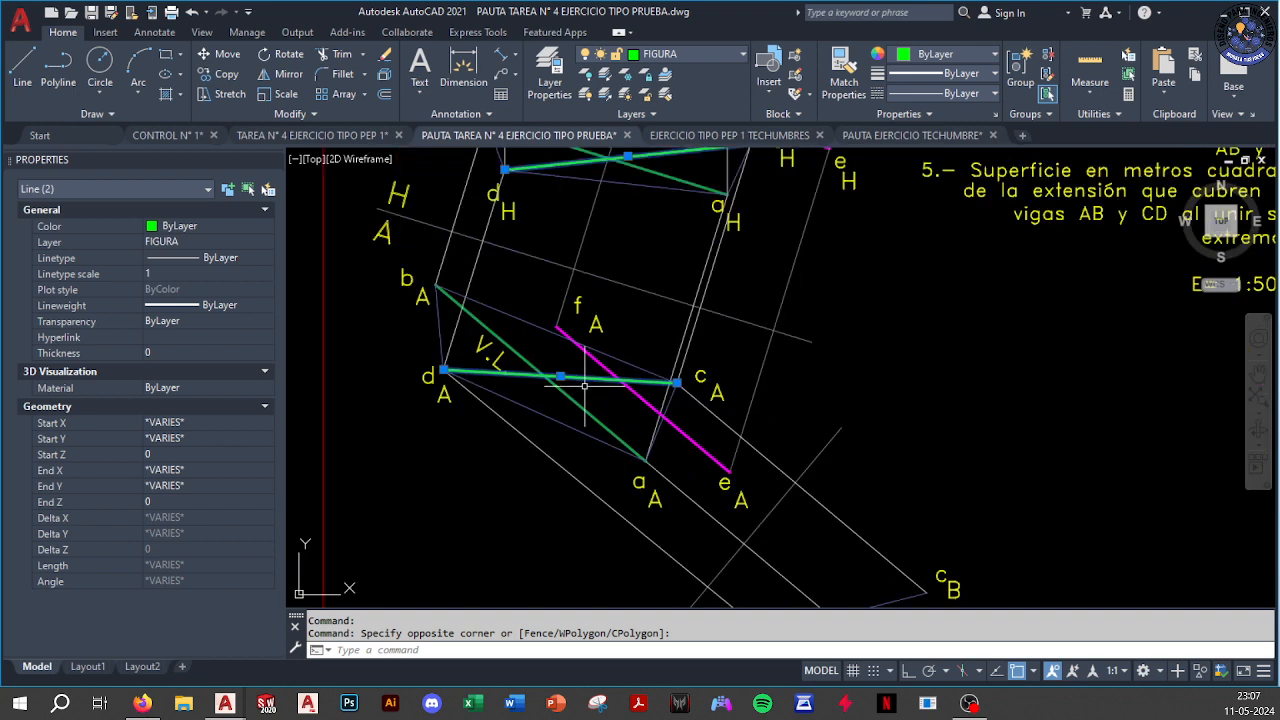
pyautogui.scroll(-2, 584, 384)
pyautogui.moveTo(584, 384); pyautogui.dragTo(540, 356, button='middle')
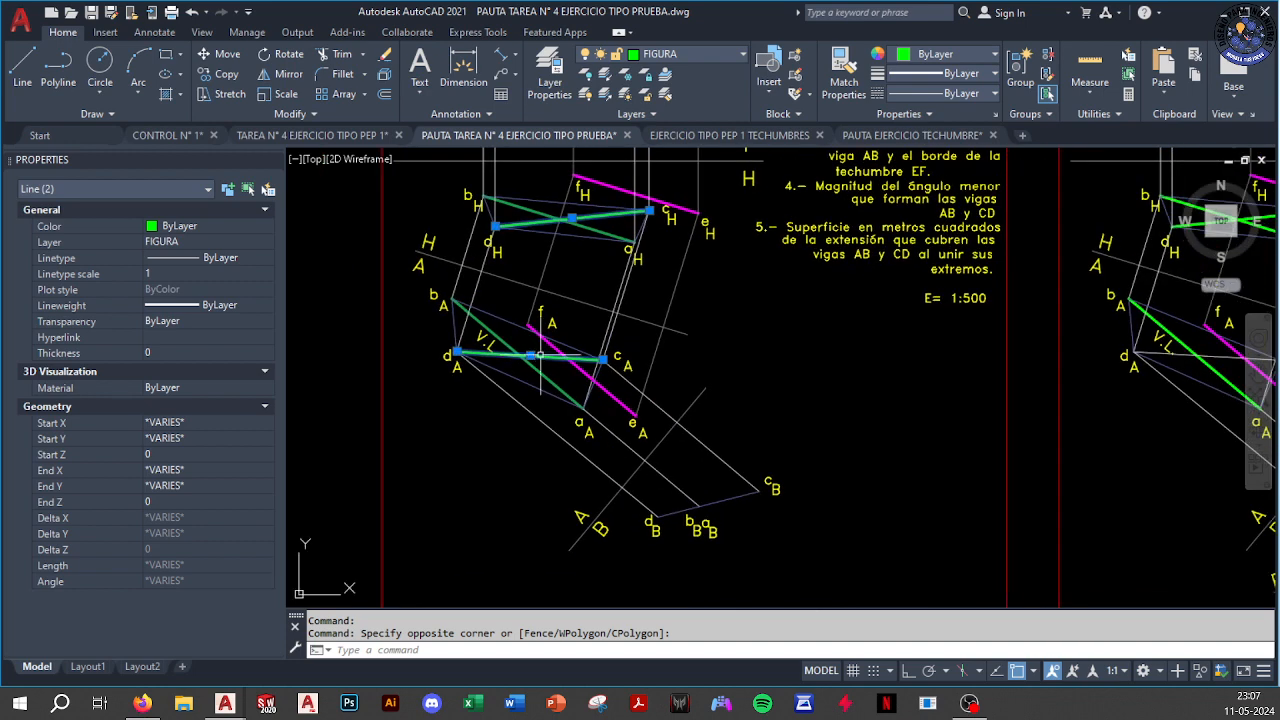
# Compare the first solved sheet with the neighbouring sheet that continues to view C, then inspect beam CD in view A
pyautogui.scroll(-5, 540, 355)
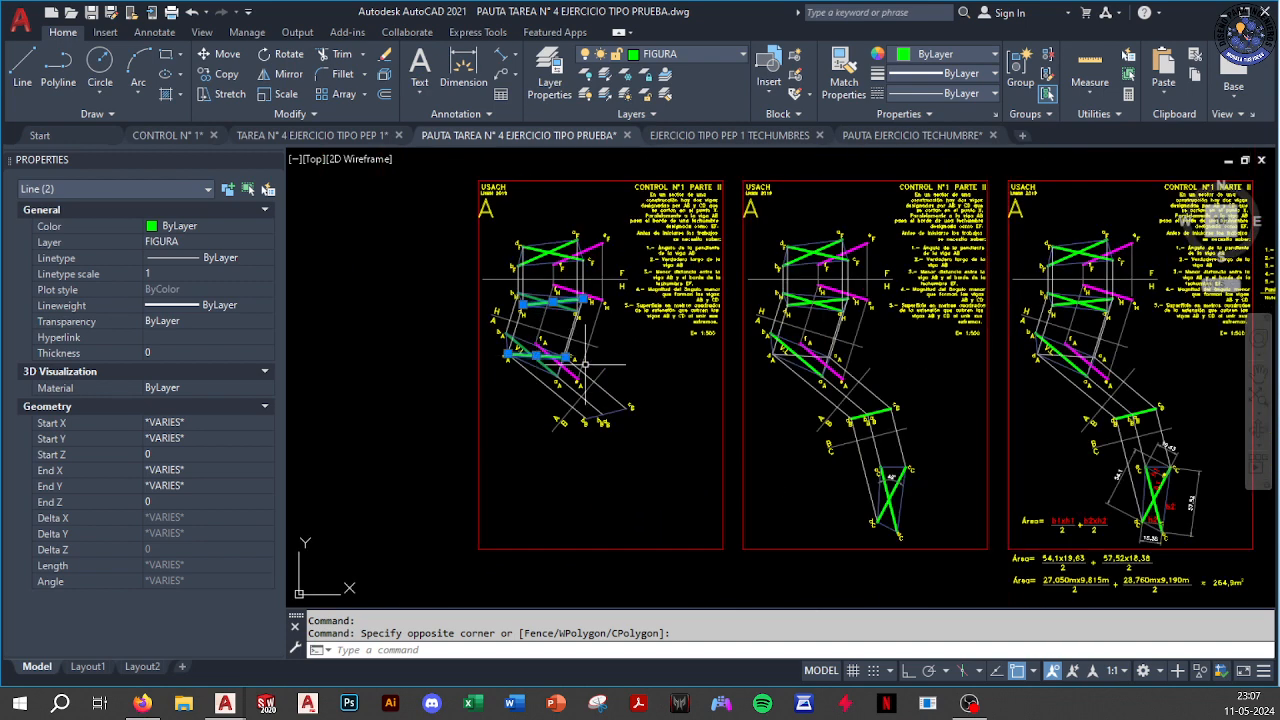
pyautogui.scroll(2, 585, 365)
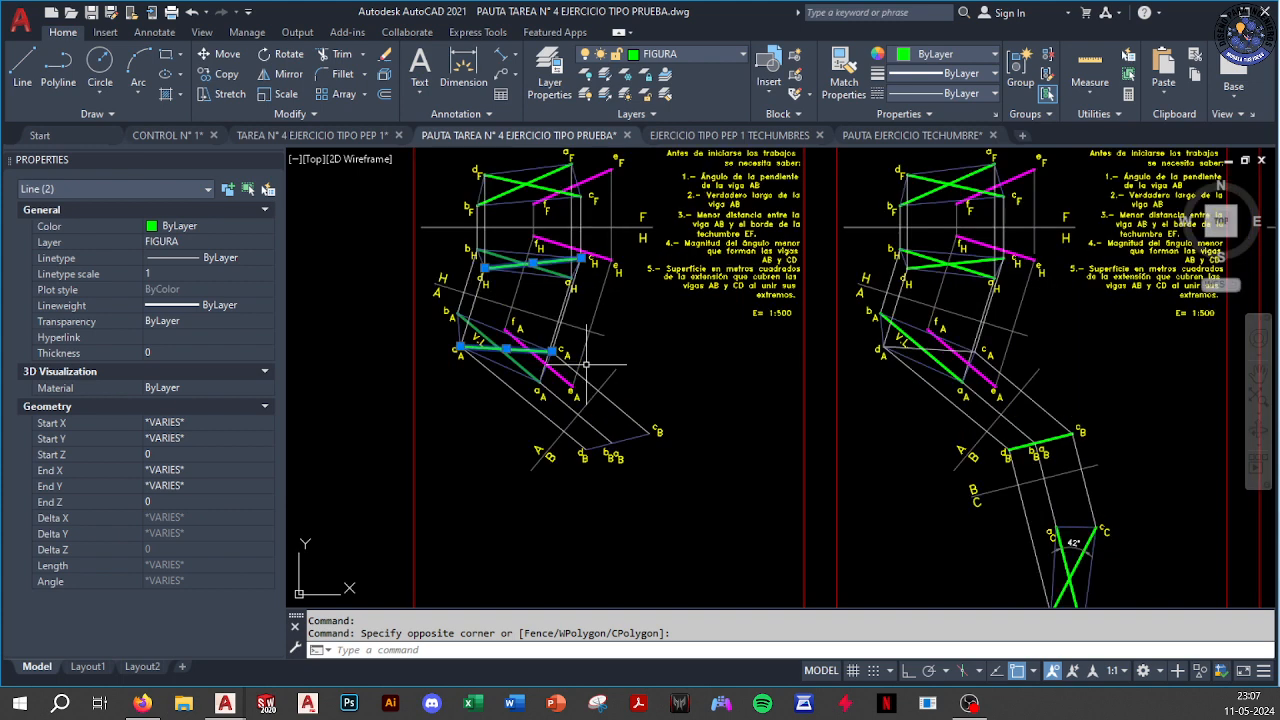
pyautogui.scroll(-3, 586, 364)
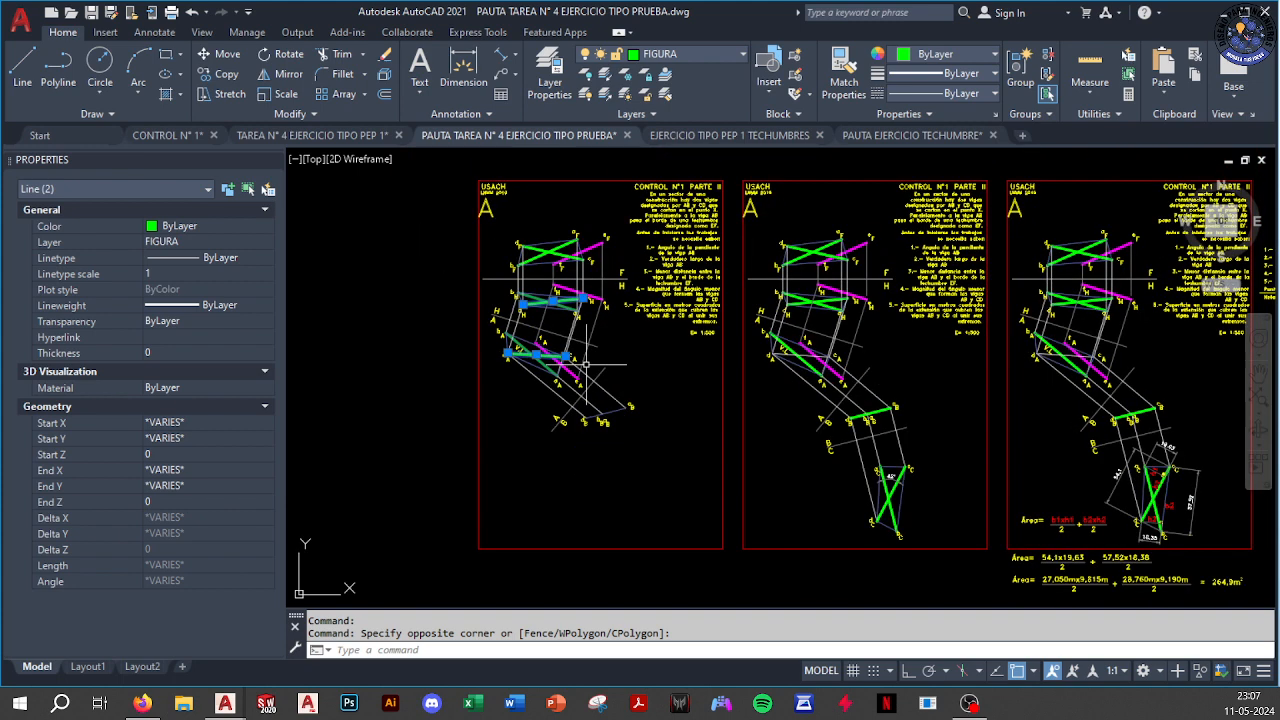
pyautogui.scroll(3, 586, 364)
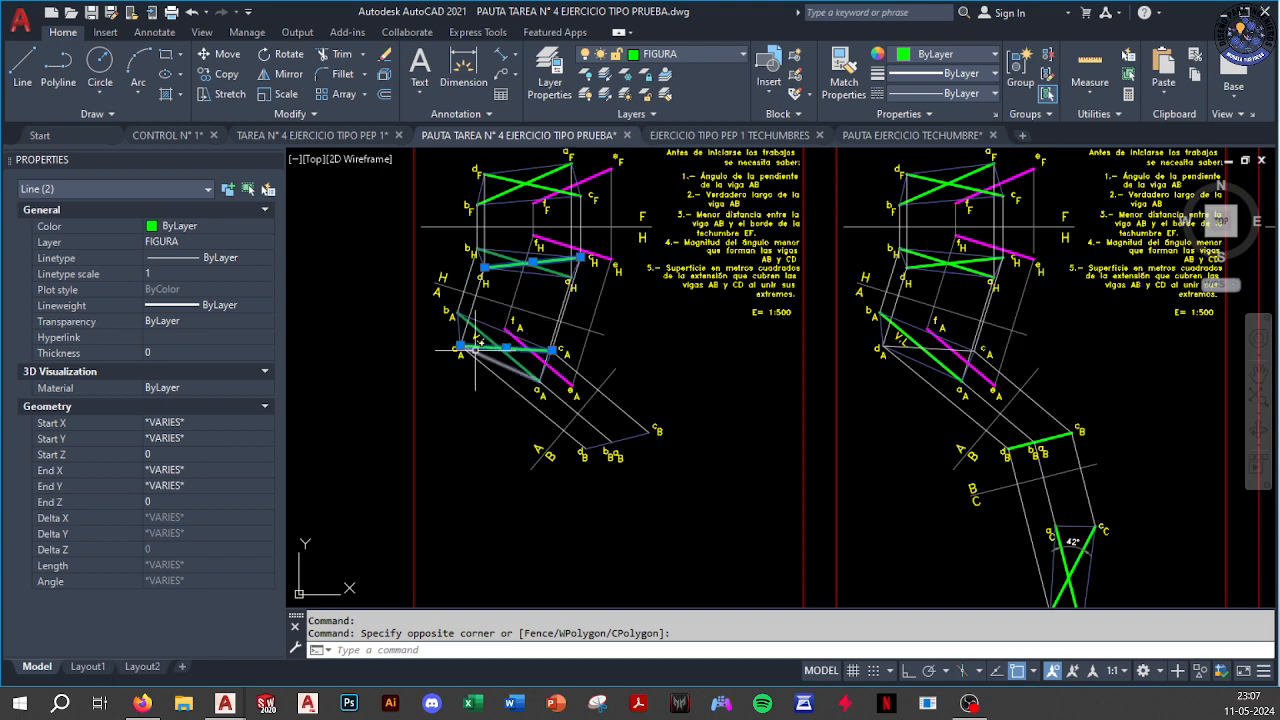
pyautogui.scroll(4, 511, 348)
pyautogui.scroll(-2, 480, 300)
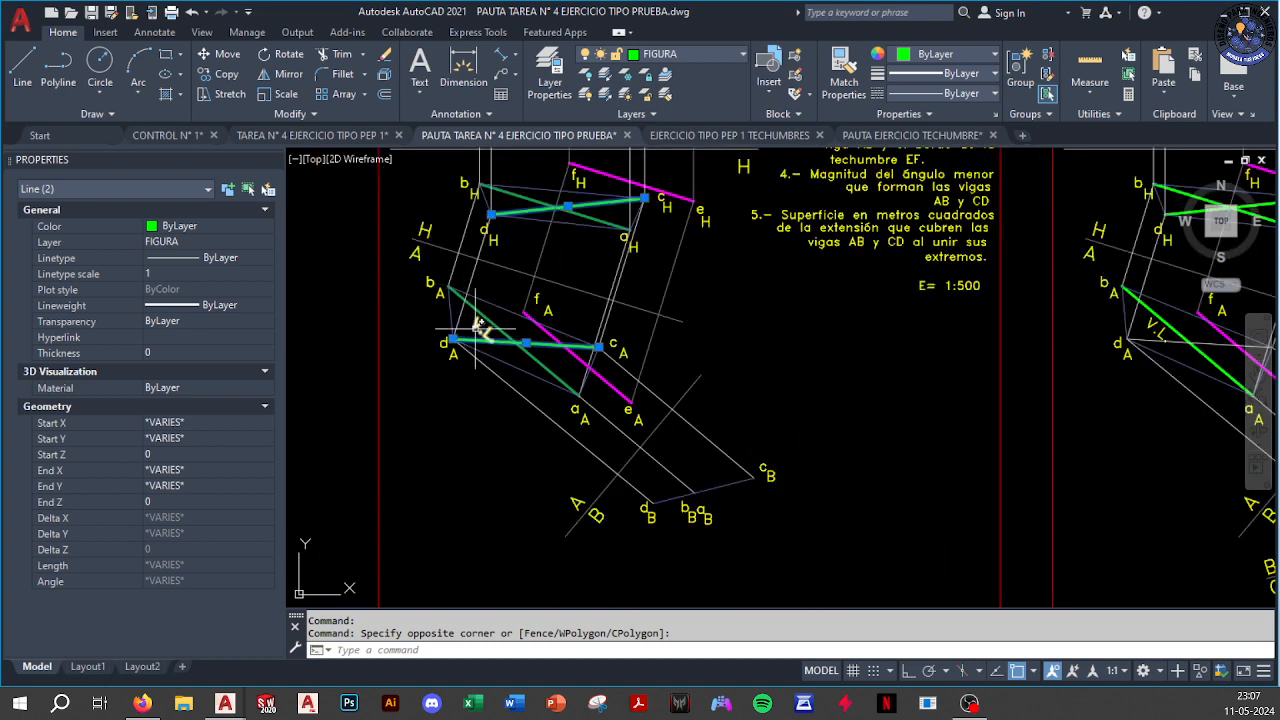
pyautogui.scroll(-2, 513, 343)
pyautogui.scroll(2, 630, 370)
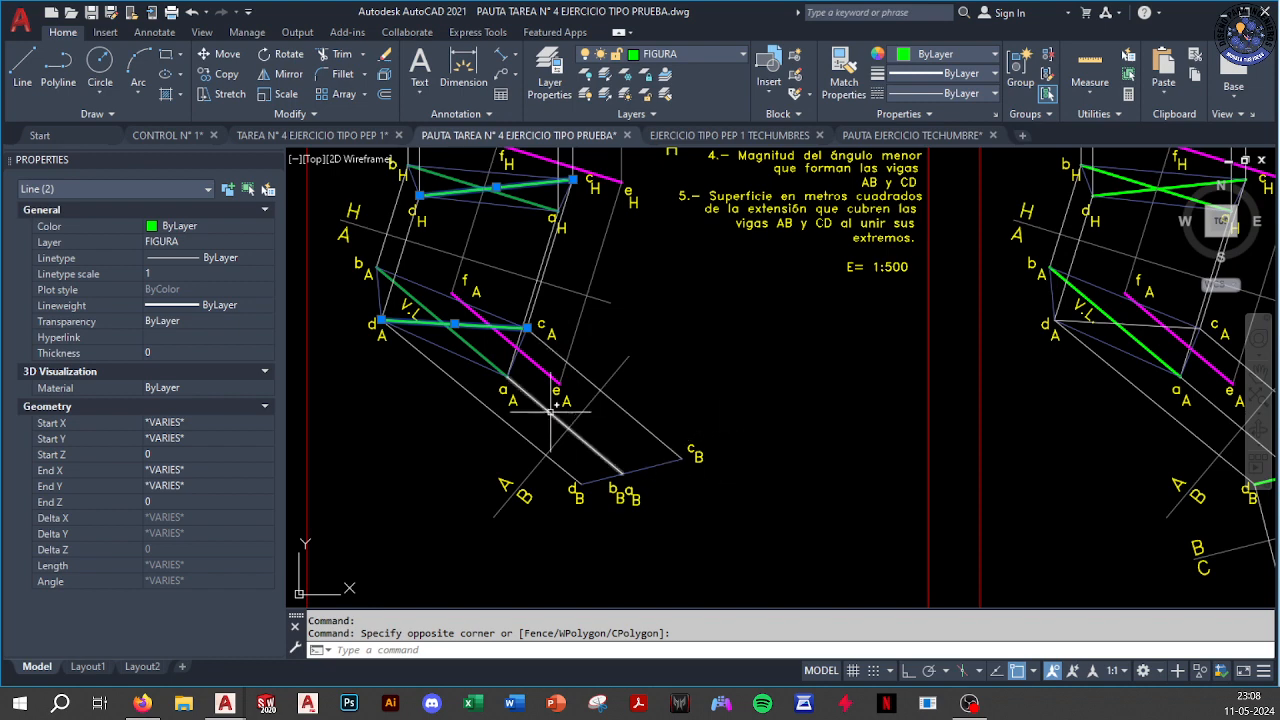
# Examine beam CD in view B and the angle between beams AB and CD in view C of the solved sheets
pyautogui.moveTo(565, 424); pyautogui.dragTo(438, 413, button='middle')
pyautogui.moveTo(554, 457); pyautogui.dragTo(538, 381, button='middle')
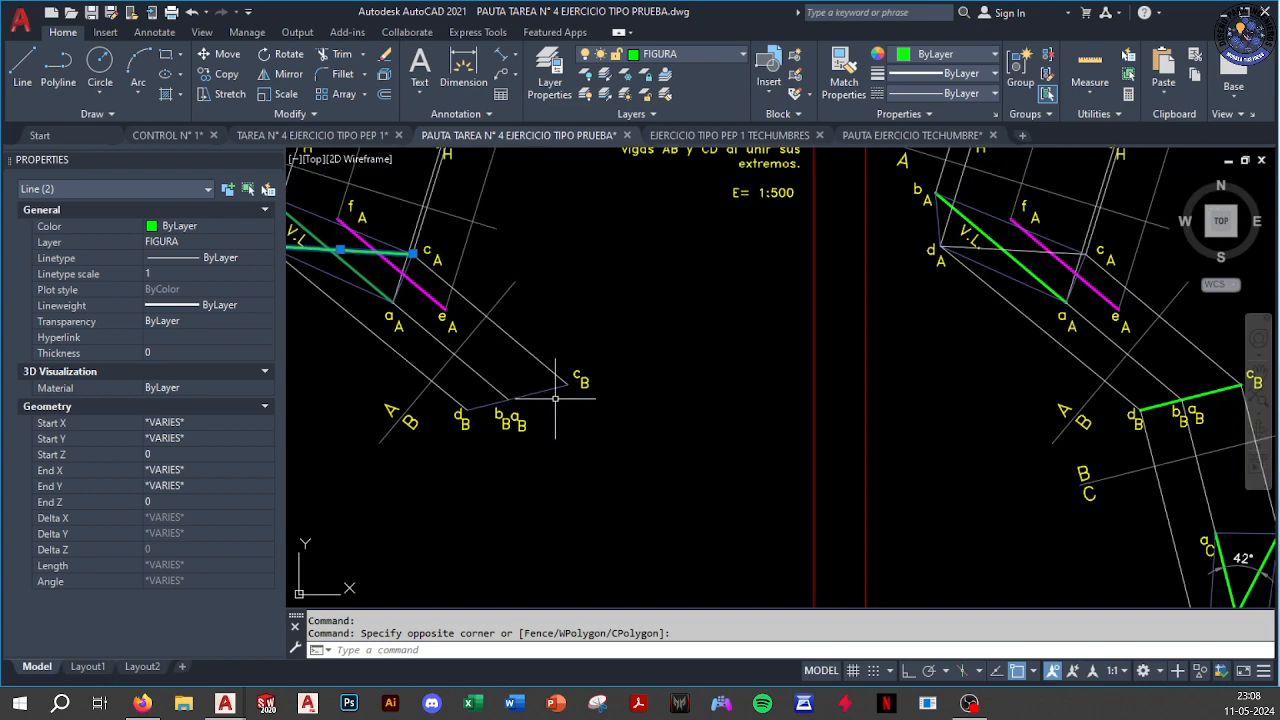
pyautogui.click(556, 398)
pyautogui.click(523, 383)
pyautogui.scroll(-2, 594, 399)
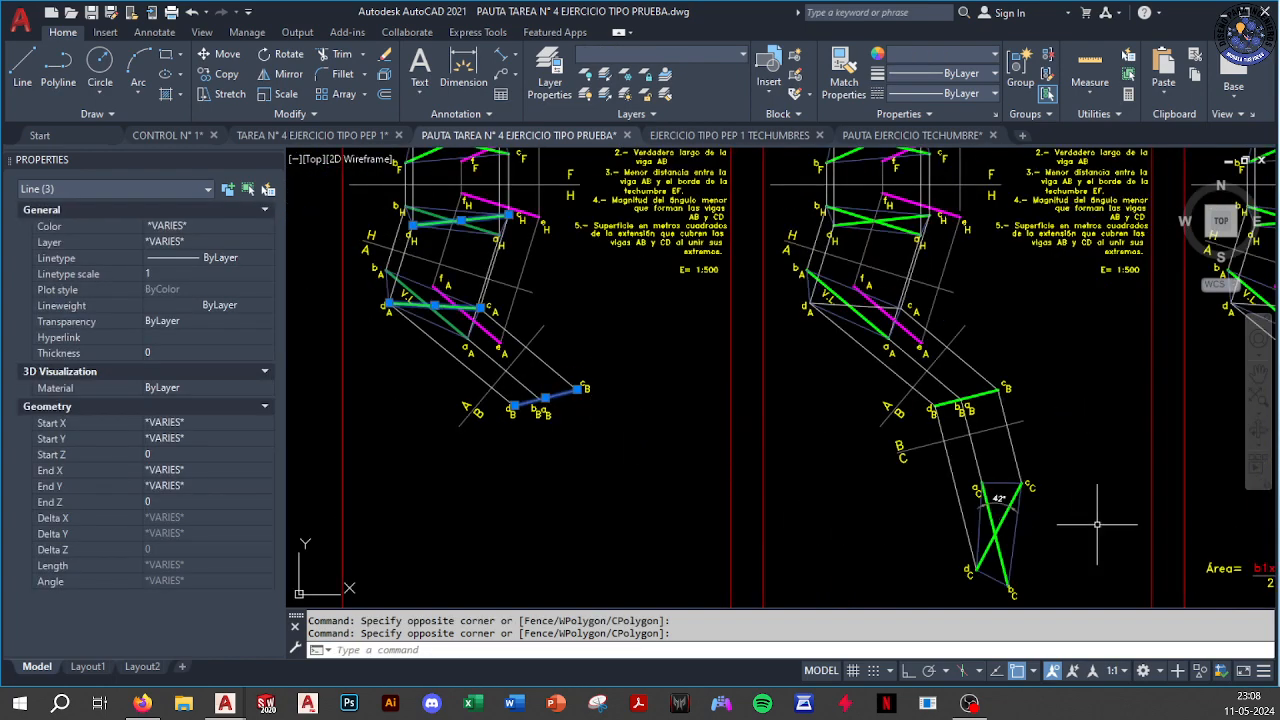
pyautogui.press('Escape')
pyautogui.moveTo(992, 437); pyautogui.dragTo(891, 386, button='middle')
pyautogui.moveTo(974, 408); pyautogui.dragTo(780, 385, button='middle')
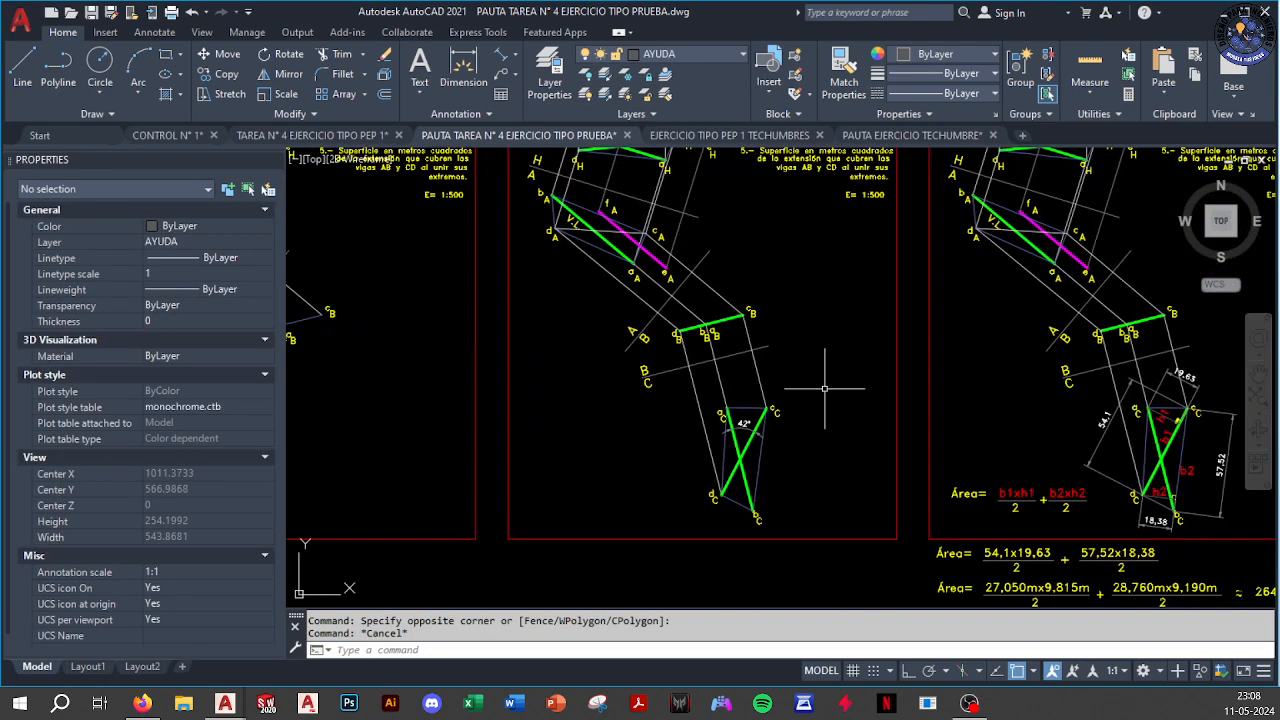
pyautogui.scroll(2, 785, 405)
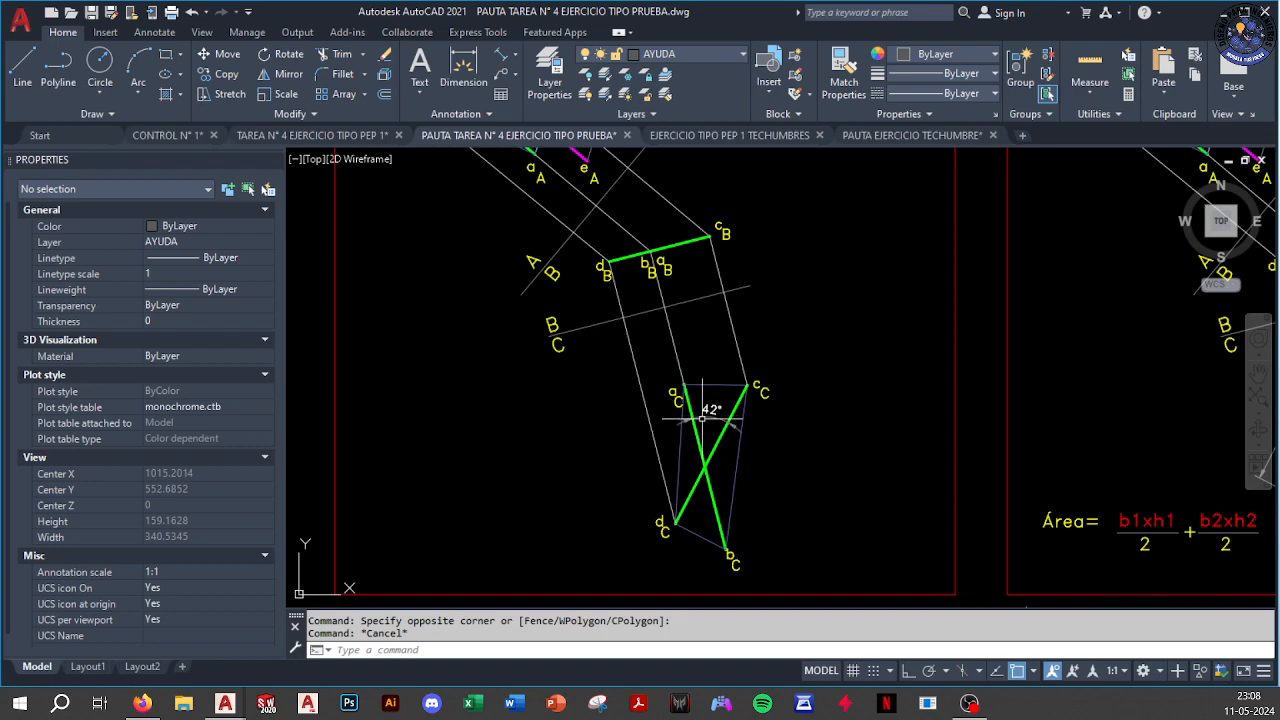
pyautogui.scroll(4, 700, 410)
pyautogui.scroll(-4, 705, 410)
pyautogui.scroll(-2, 706, 406)
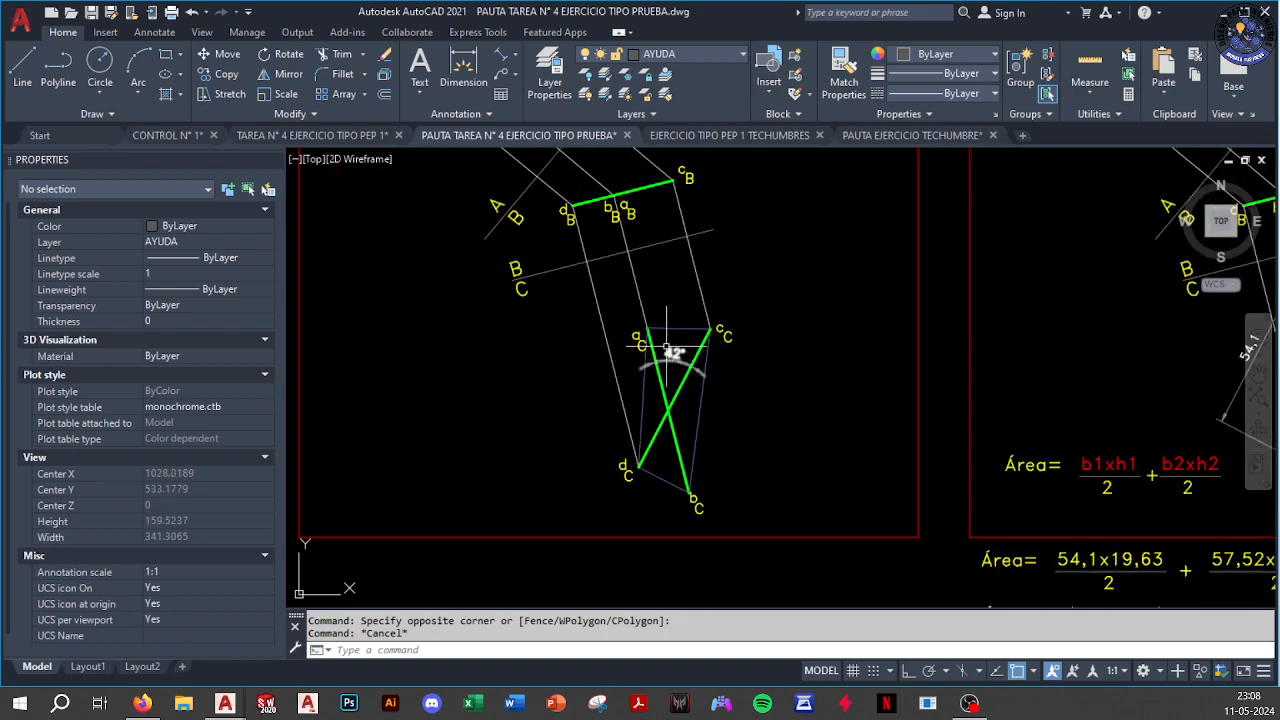
pyautogui.scroll(-4, 682, 369)
pyautogui.moveTo(696, 335); pyautogui.dragTo(772, 427, button='middle')
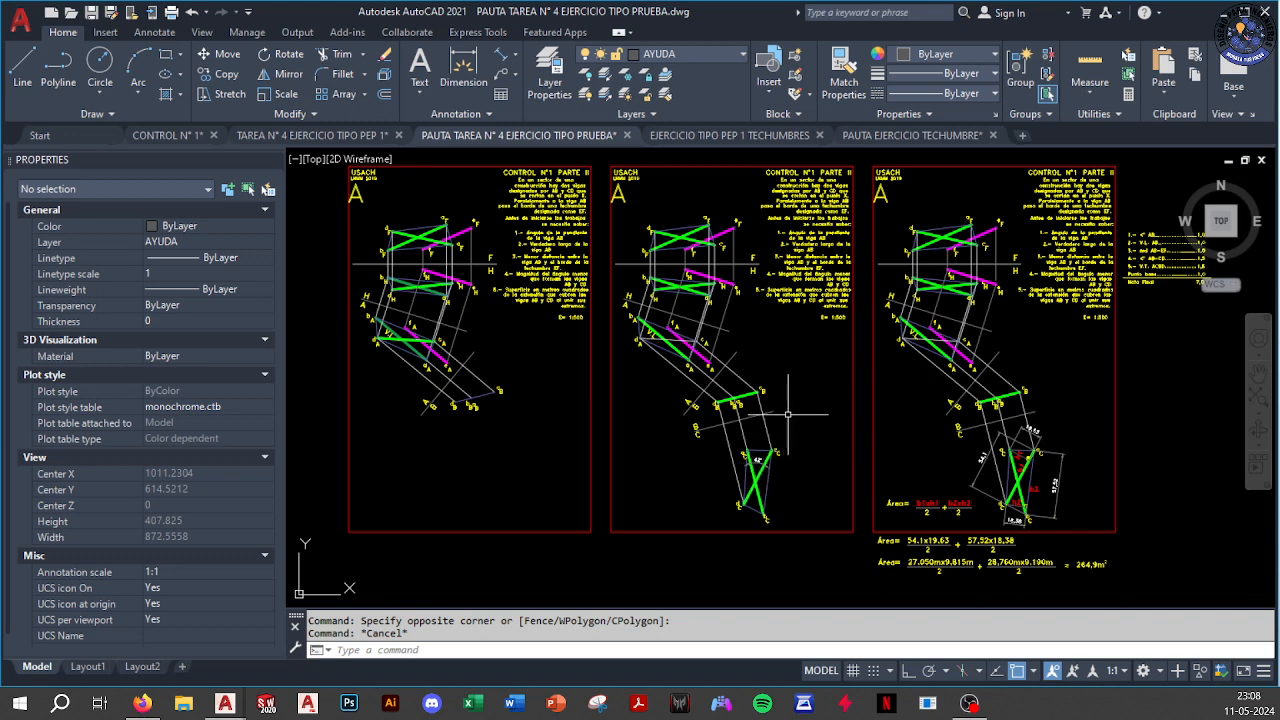
# Copy the shortest-distance working drawing with its conversion table, without the problem statement, about 380 units horizontally to the right using Ortho
pyautogui.scroll(-3, 788, 414)
pyautogui.moveTo(796, 344); pyautogui.dragTo(777, 463, button='middle')
pyautogui.scroll(-1, 777, 463)
pyautogui.scroll(2, 763, 260)
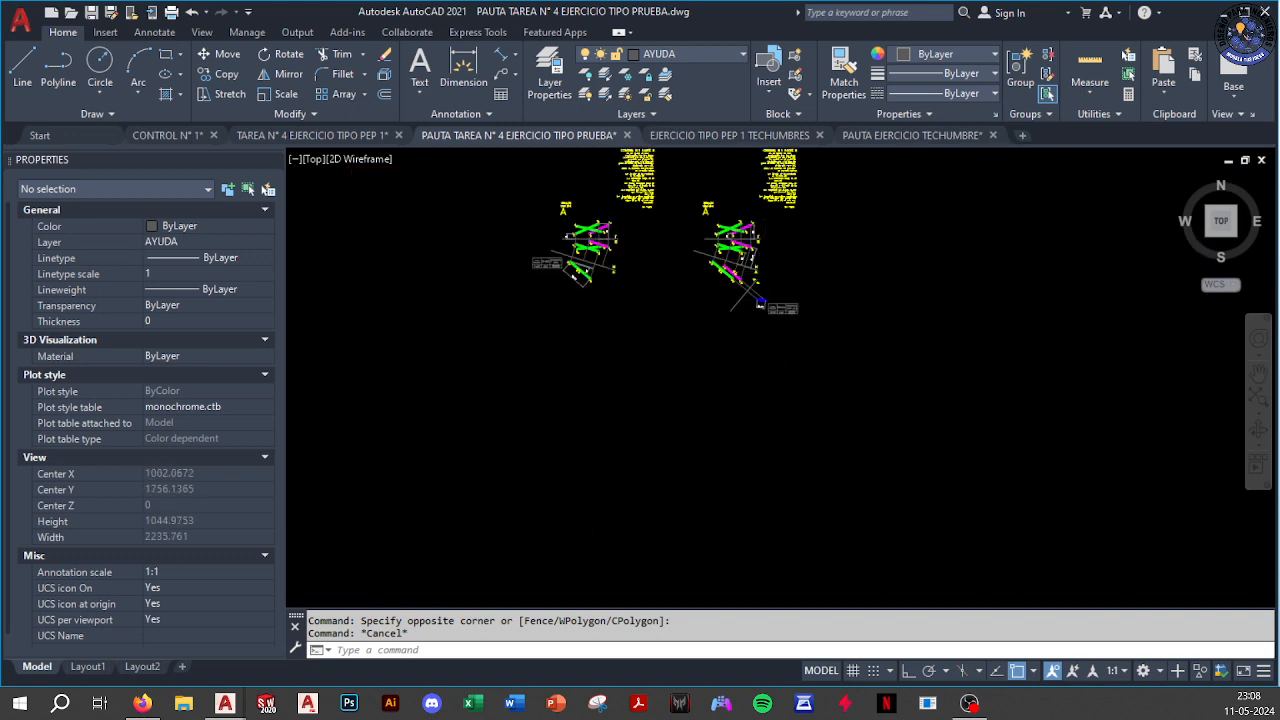
pyautogui.scroll(2, 771, 279)
pyautogui.scroll(-1, 670, 306)
pyautogui.moveTo(670, 306); pyautogui.dragTo(674, 384, button='middle')
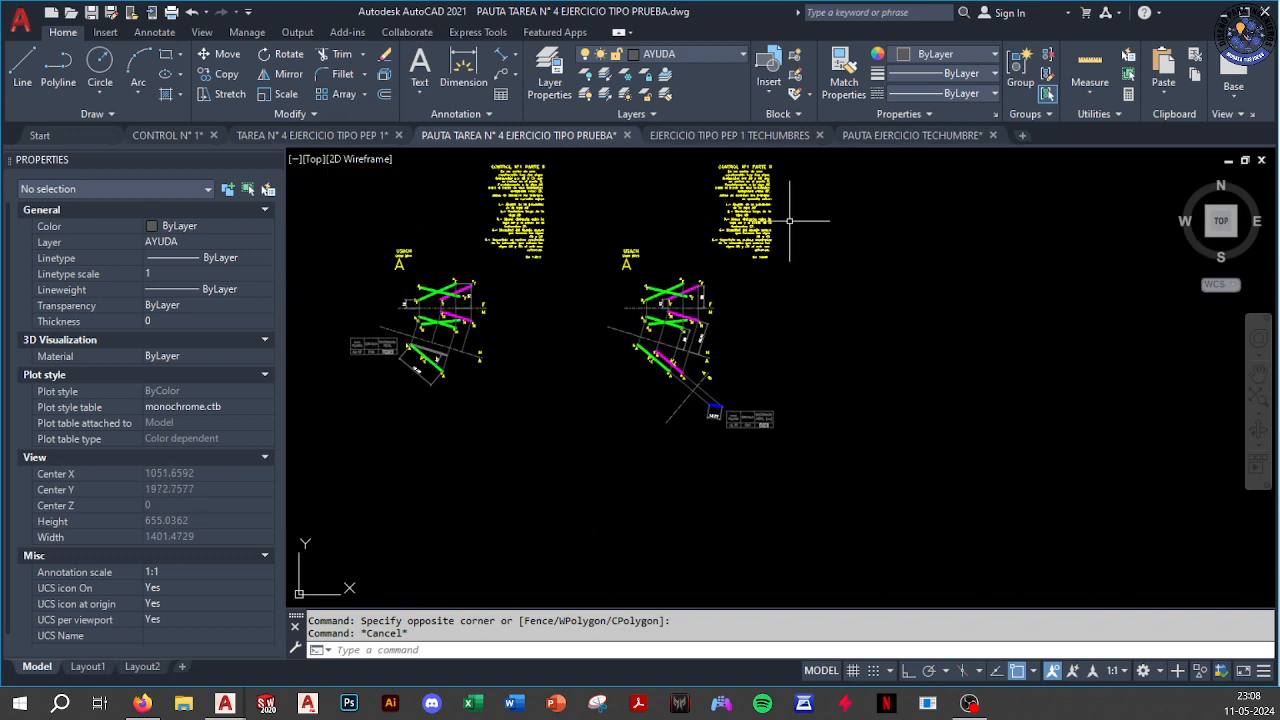
pyautogui.click(578, 226)
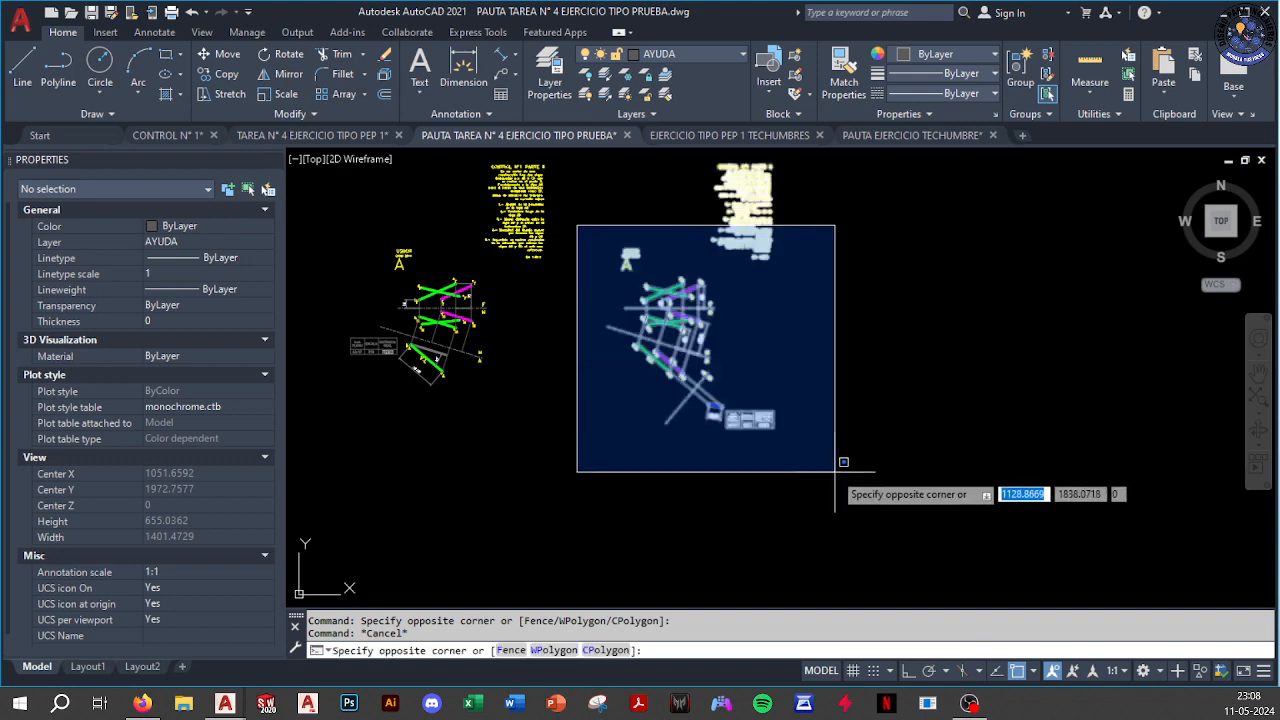
pyautogui.click(834, 394)
pyautogui.keyDown('shift'); pyautogui.click(920, 178); pyautogui.keyUp('shift')
pyautogui.keyDown('shift'); pyautogui.click(733, 225); pyautogui.keyUp('shift')
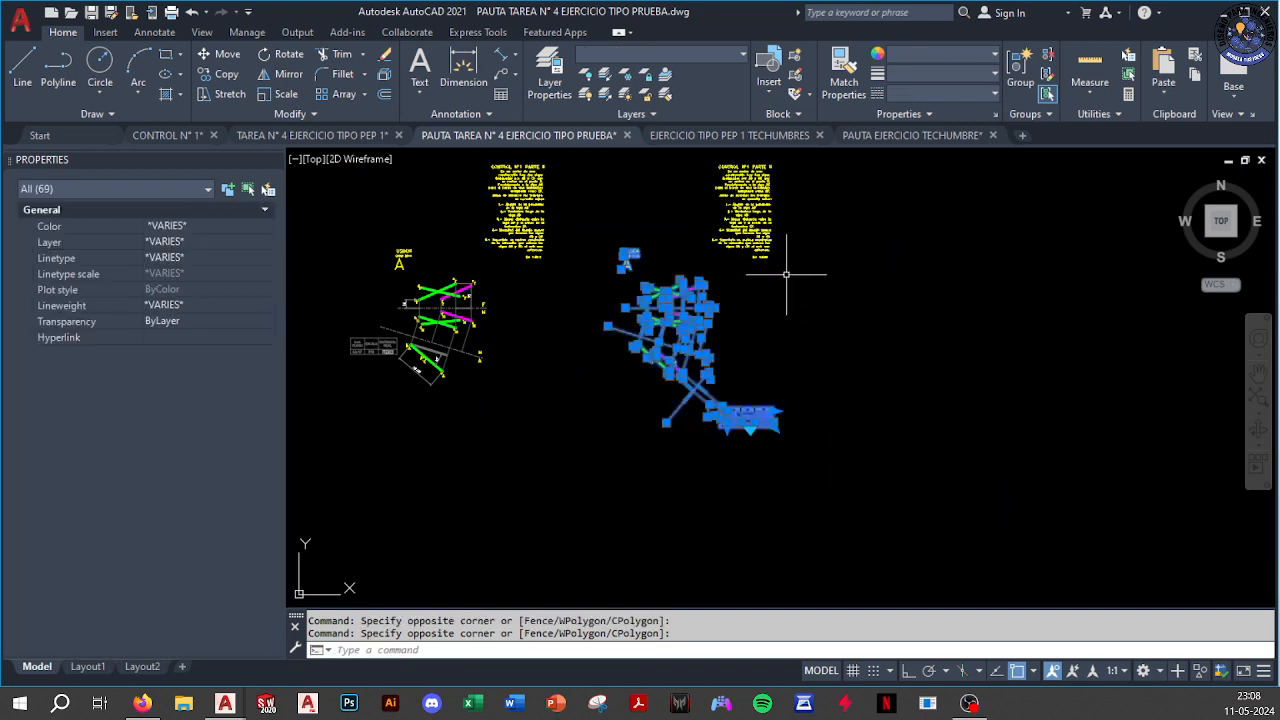
pyautogui.write('o')
pyautogui.press('Return')
pyautogui.click(628, 499)
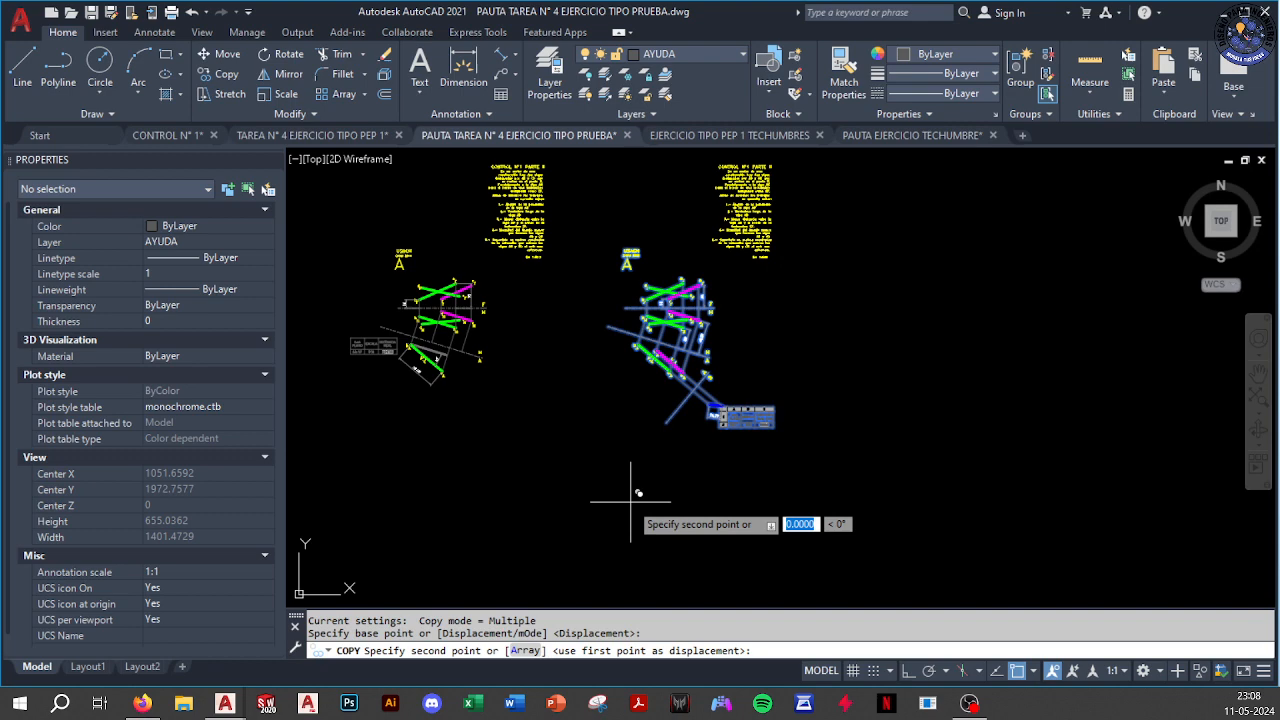
pyautogui.press('F8')
pyautogui.click(898, 495)
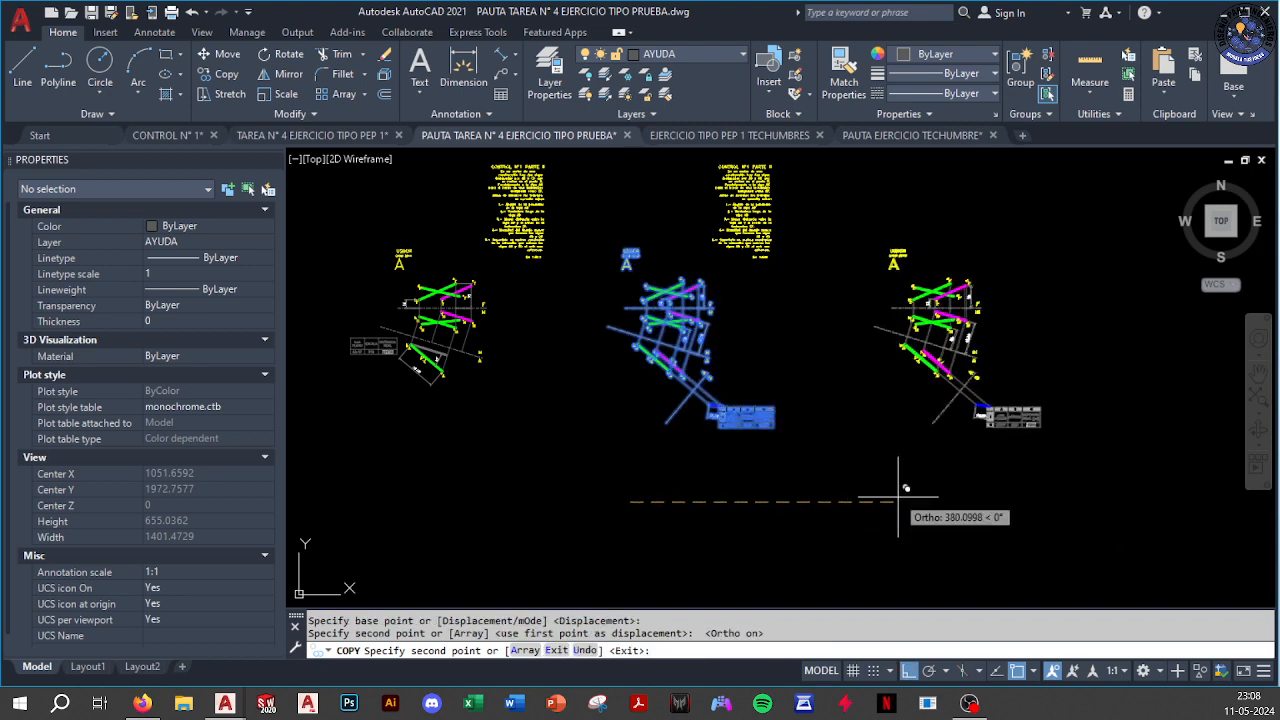
pyautogui.press('Escape')
pyautogui.scroll(4, 956, 405)
pyautogui.moveTo(958, 396); pyautogui.dragTo(823, 384, button='middle')
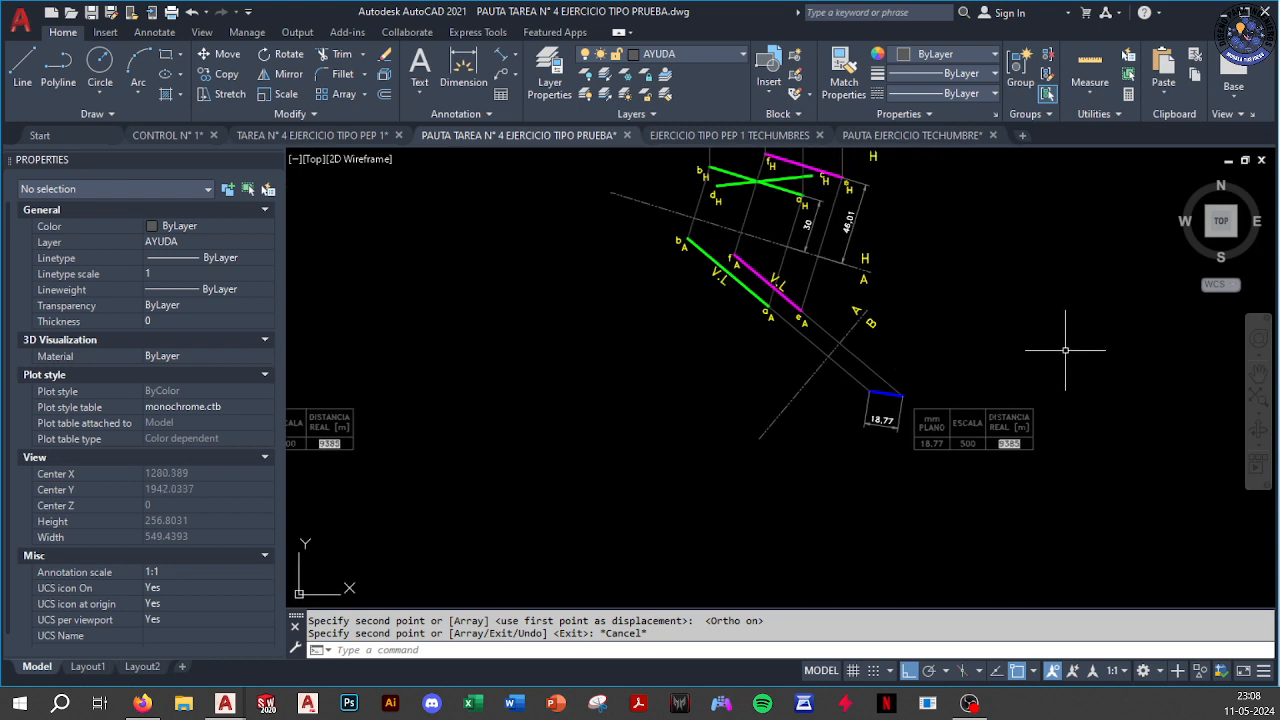
pyautogui.click(1087, 294)
pyautogui.click(848, 494)
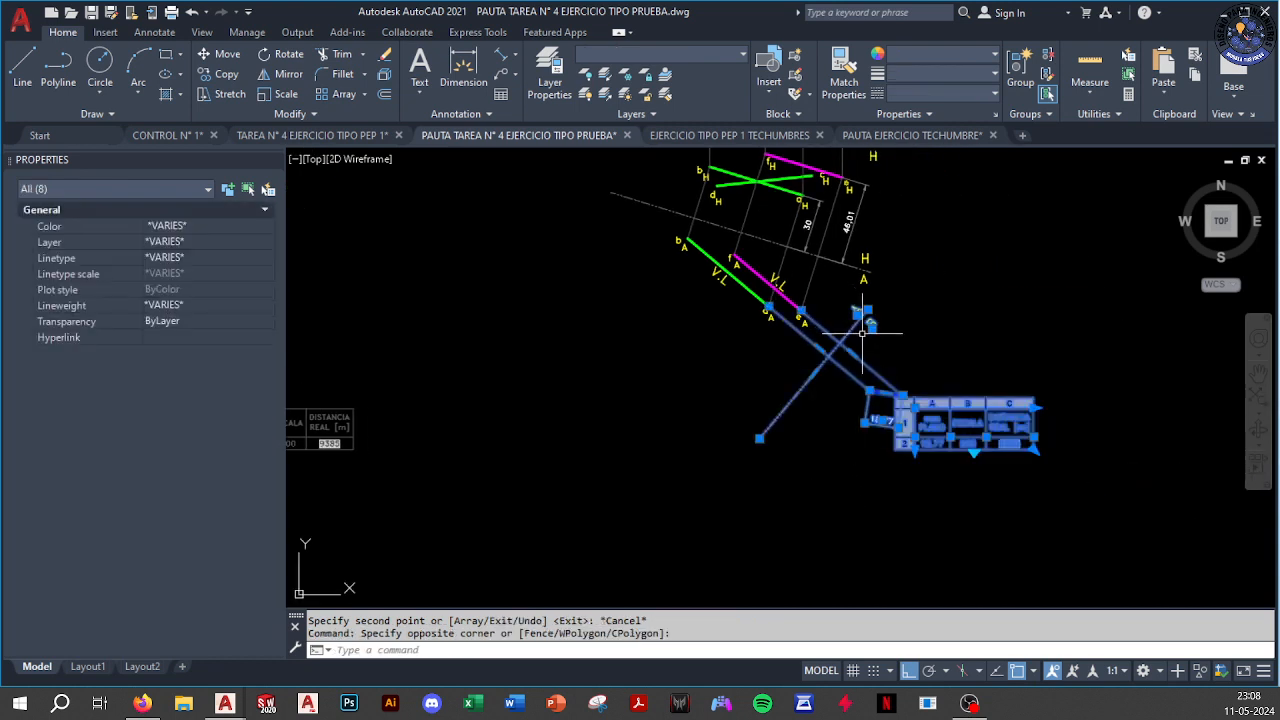
pyautogui.press('Escape')
# Erase the conversion table, the 18.77 dimension, the blue distance segment and the two projection lines to view B from the new copy
pyautogui.click(1067, 358)
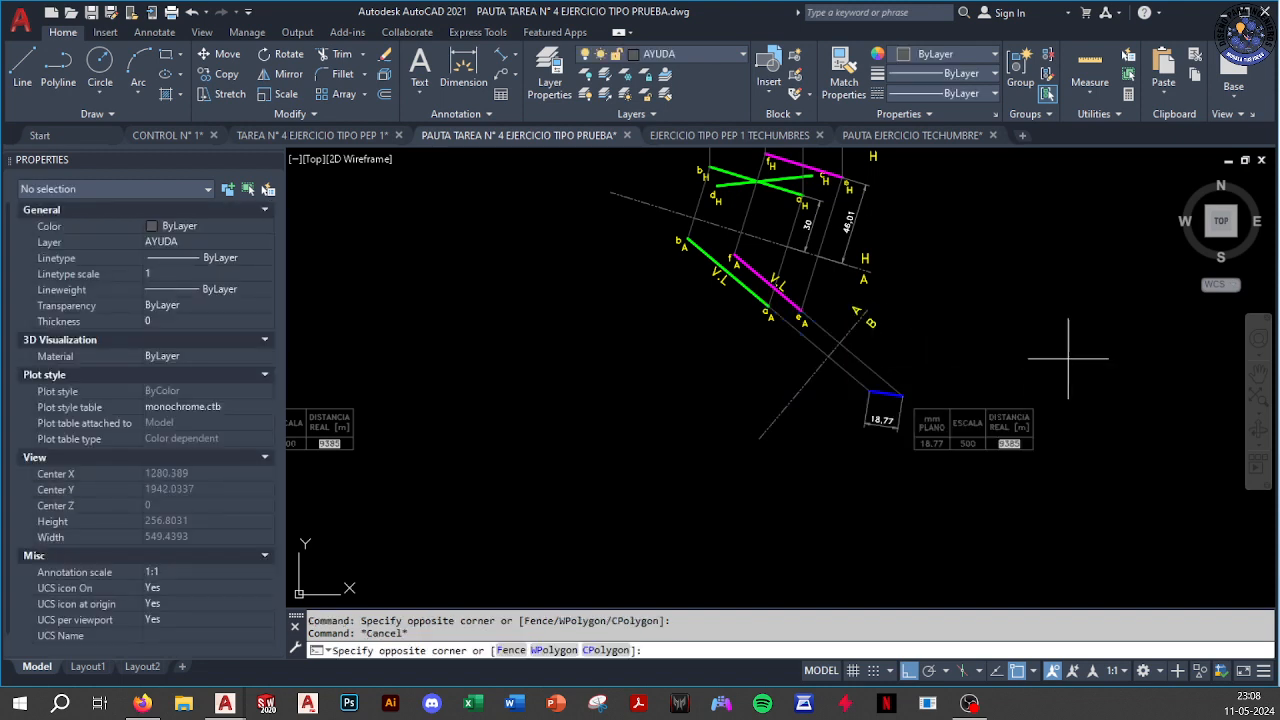
pyautogui.click(851, 495)
pyautogui.press('e')
pyautogui.press('Return')
pyautogui.scroll(5, 880, 400)
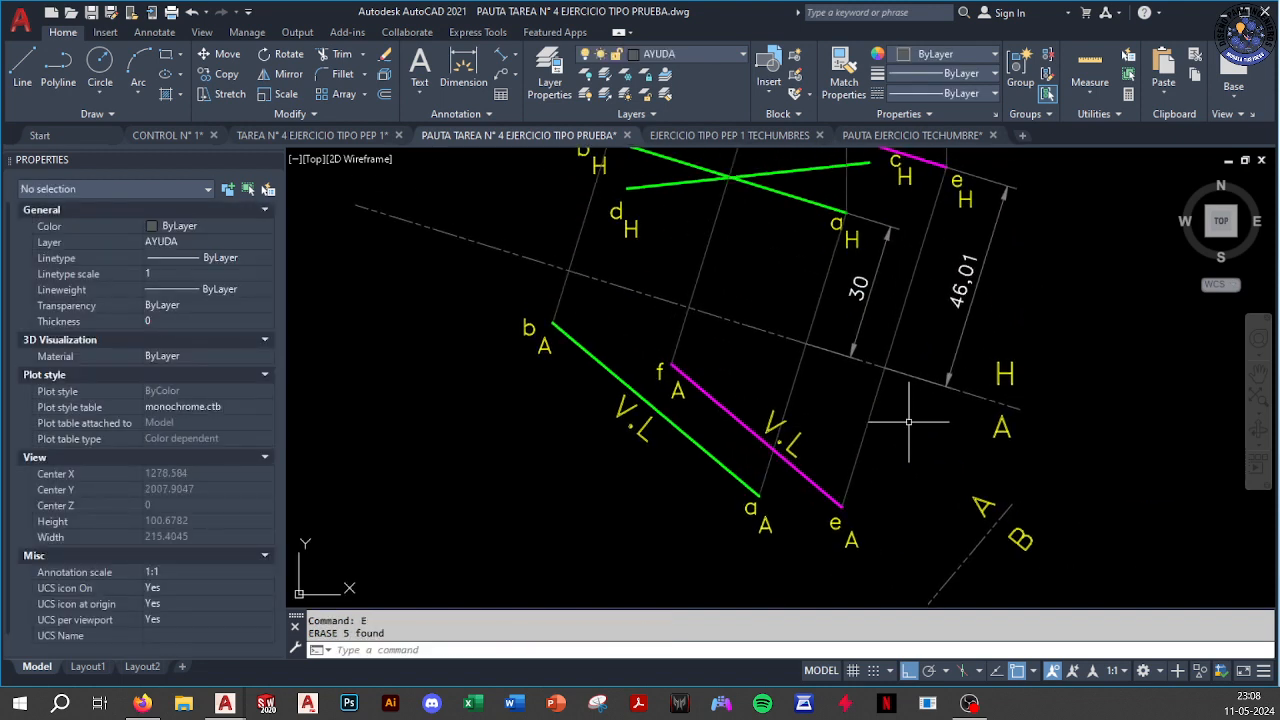
pyautogui.click(907, 405)
pyautogui.press('Escape')
# Erase the 46,01 and 30 aligned dimensions between view H and the H/A fold line in the new copy
pyautogui.click(1030, 285)
pyautogui.click(955, 320)
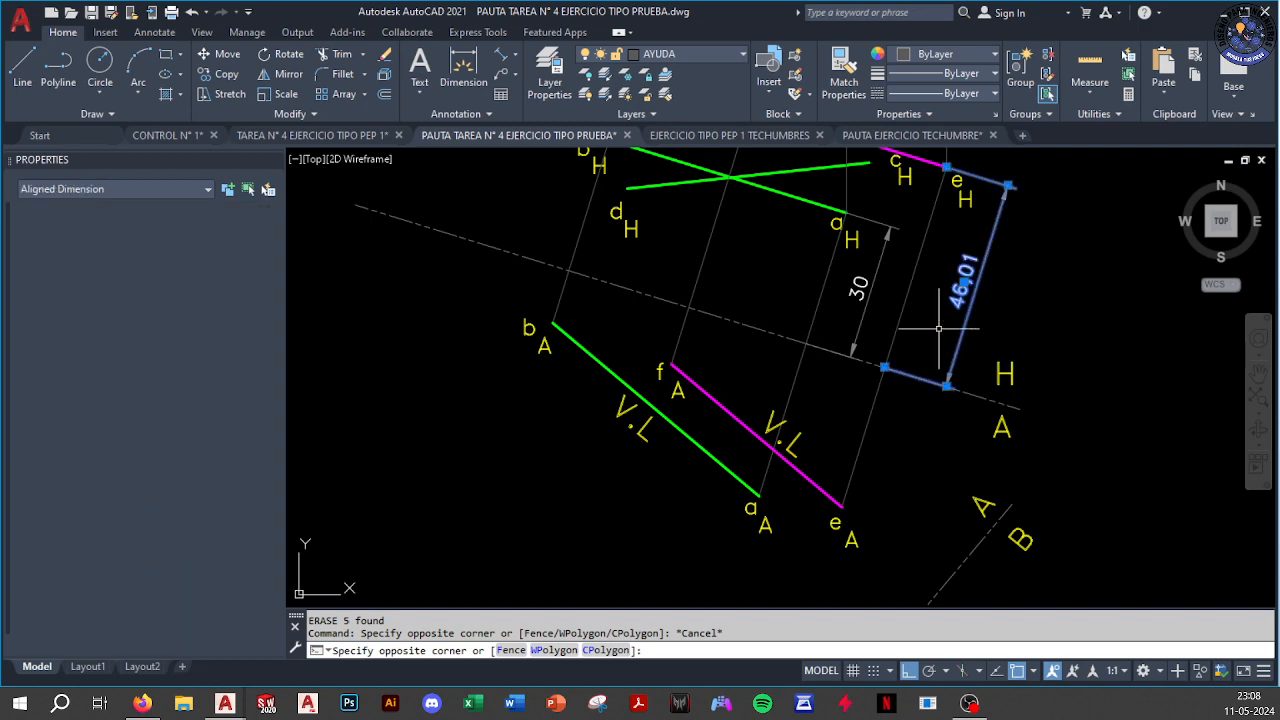
pyautogui.press('e')
pyautogui.press('Return')
pyautogui.click(868, 303)
pyautogui.press('e')
pyautogui.press('Return')
# Erase the projection lines of points e and f and the V.L label beside beam EF in view A
pyautogui.click(943, 289)
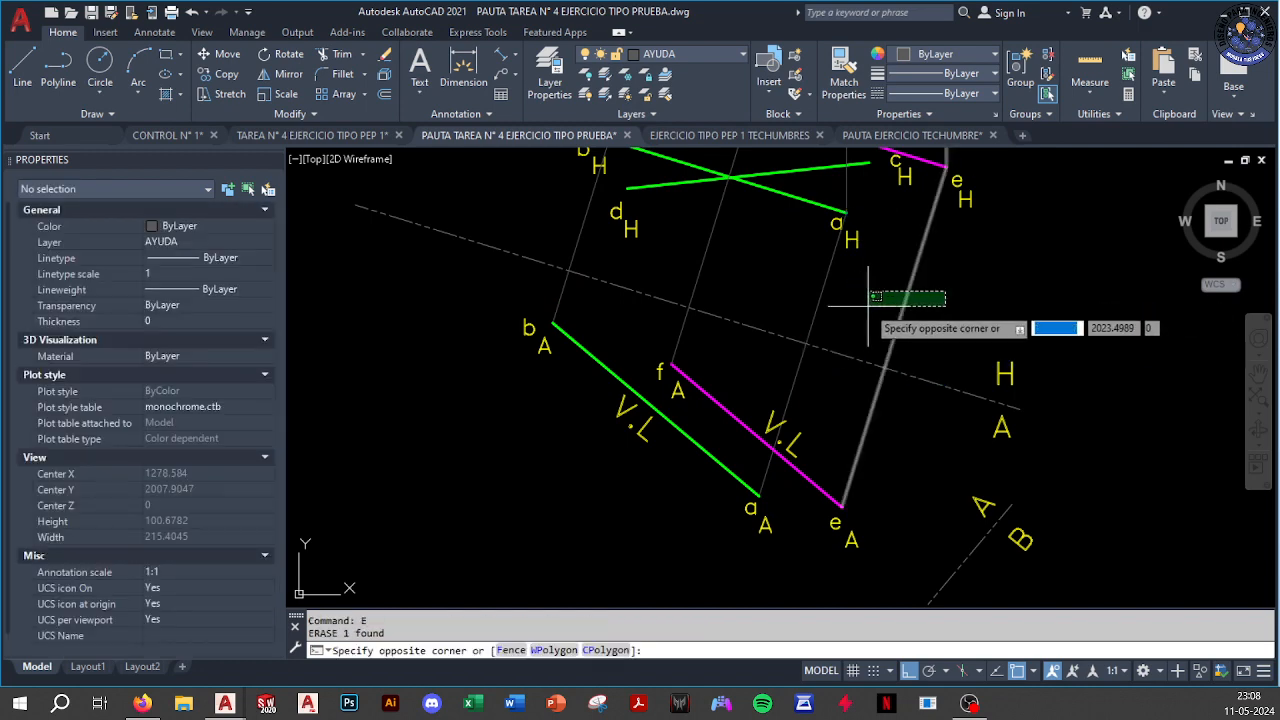
pyautogui.click(866, 318)
pyautogui.moveTo(865, 331); pyautogui.dragTo(849, 417, button='middle')
pyautogui.click(743, 351)
pyautogui.click(632, 352)
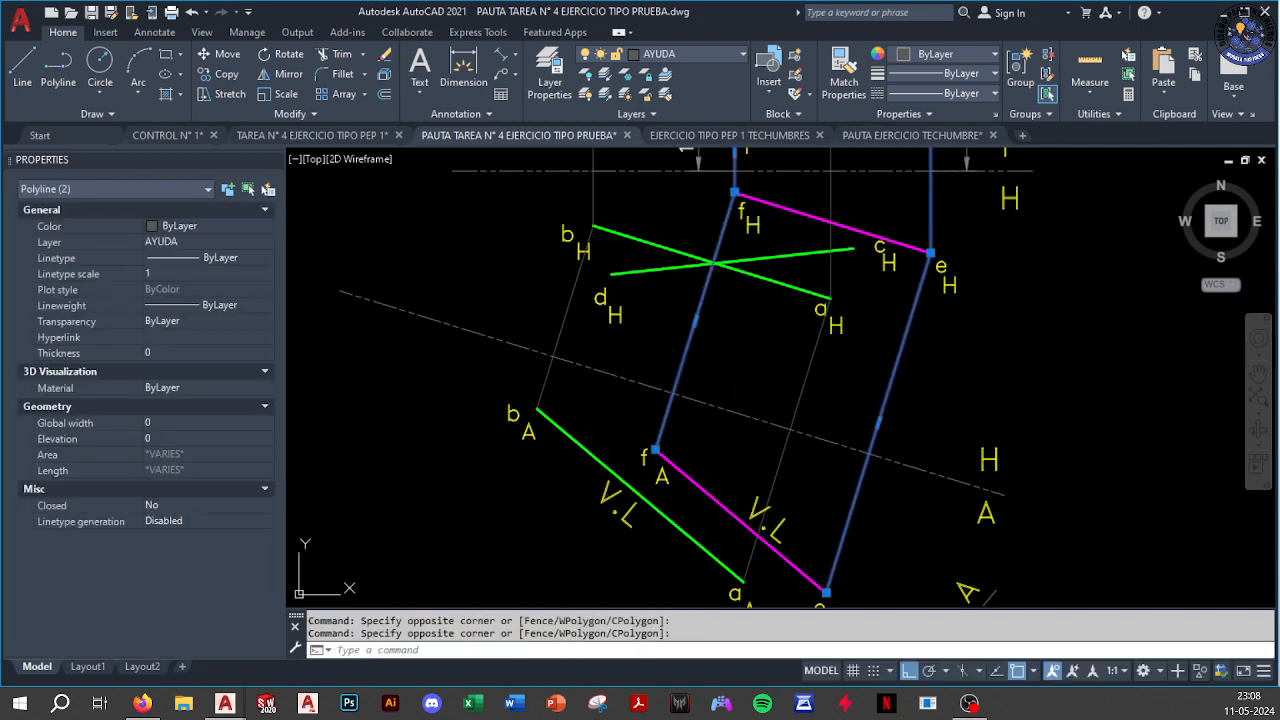
pyautogui.press('e')
pyautogui.press('Return')
pyautogui.press('e')
pyautogui.press('Return')
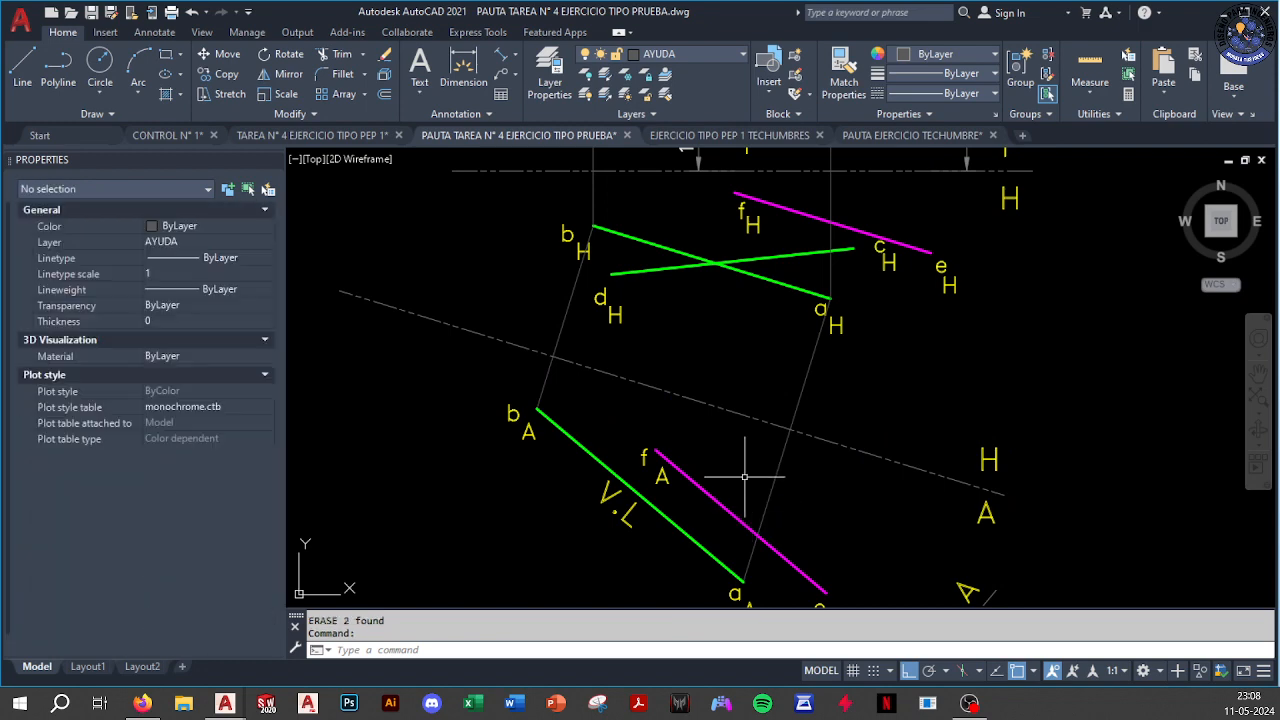
# Erase the 32 and 13 height dimensions of points e and f in view F
pyautogui.scroll(-3, 743, 525)
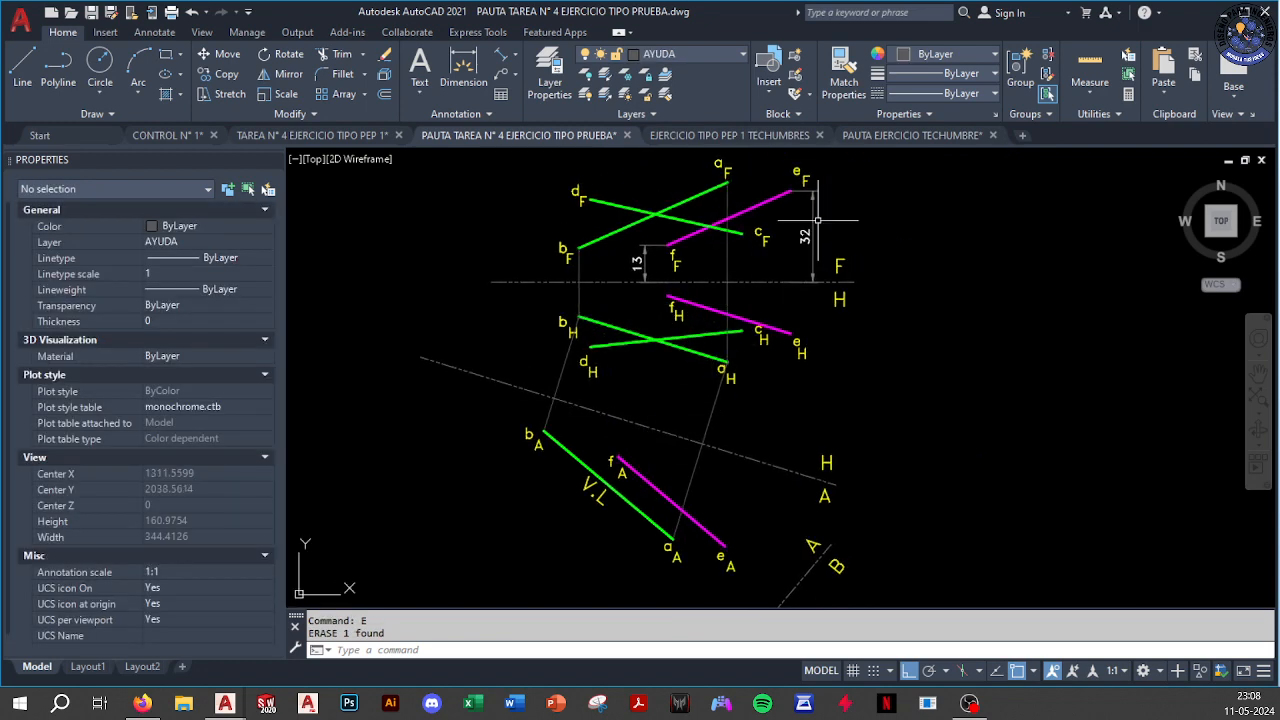
pyautogui.scroll(2, 816, 214)
pyautogui.click(812, 258)
pyautogui.click(798, 250)
pyautogui.press('e')
pyautogui.press('Return')
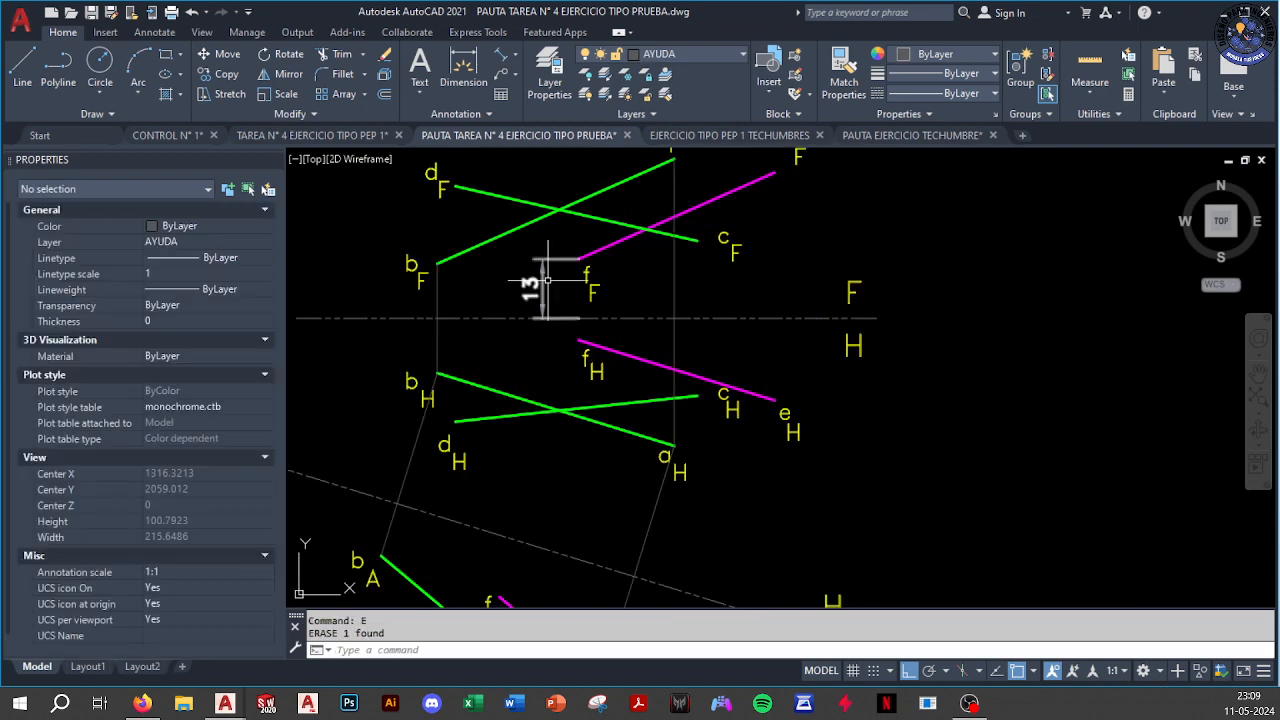
pyautogui.click(540, 278)
pyautogui.click(528, 288)
pyautogui.press('e')
pyautogui.press('Return')
# Draw a polyline projection line from d in view F through d in view H, ending perpendicular to the H/A fold line
pyautogui.scroll(-4, 530, 205)
pyautogui.scroll(2, 511, 338)
pyautogui.moveTo(549, 339); pyautogui.dragTo(547, 463, button='middle')
pyautogui.moveTo(565, 306); pyautogui.dragTo(585, 355, button='middle')
pyautogui.scroll(-2, 581, 349)
pyautogui.scroll(2, 579, 425)
pyautogui.moveTo(511, 466); pyautogui.dragTo(508, 463, button='middle')
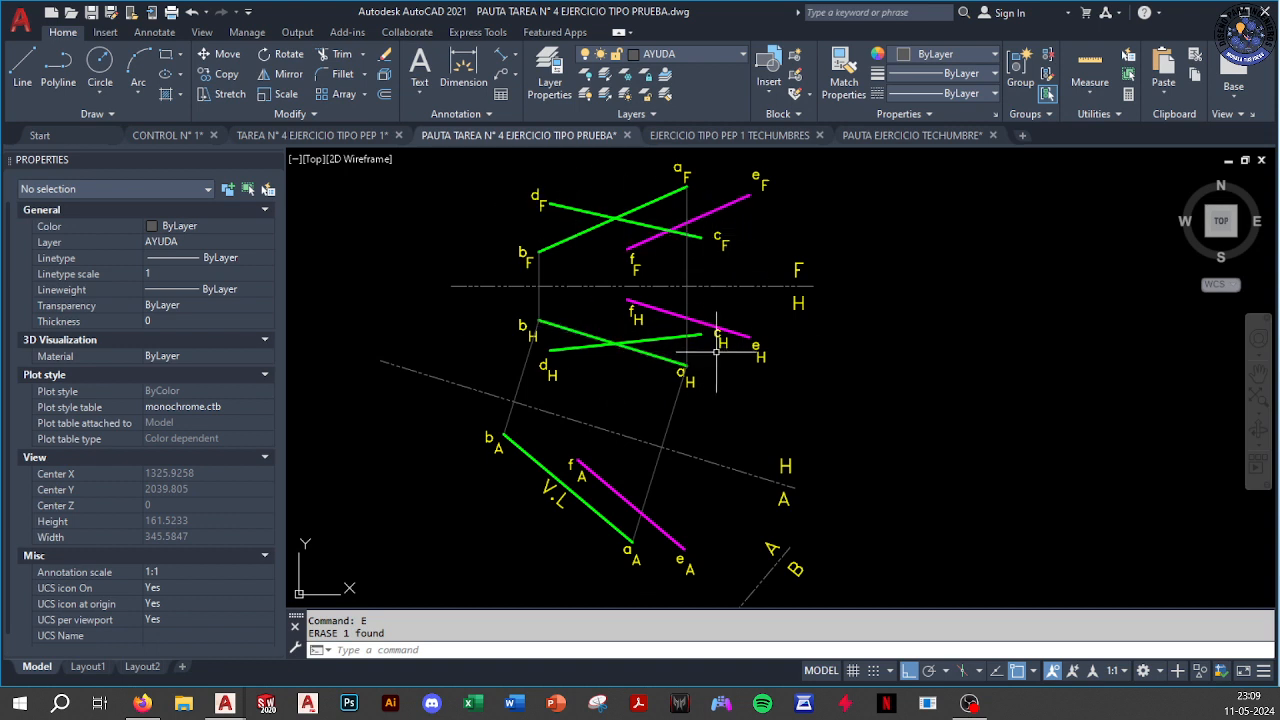
pyautogui.write('L')
pyautogui.press('Return')
pyautogui.scroll(3, 535, 205)
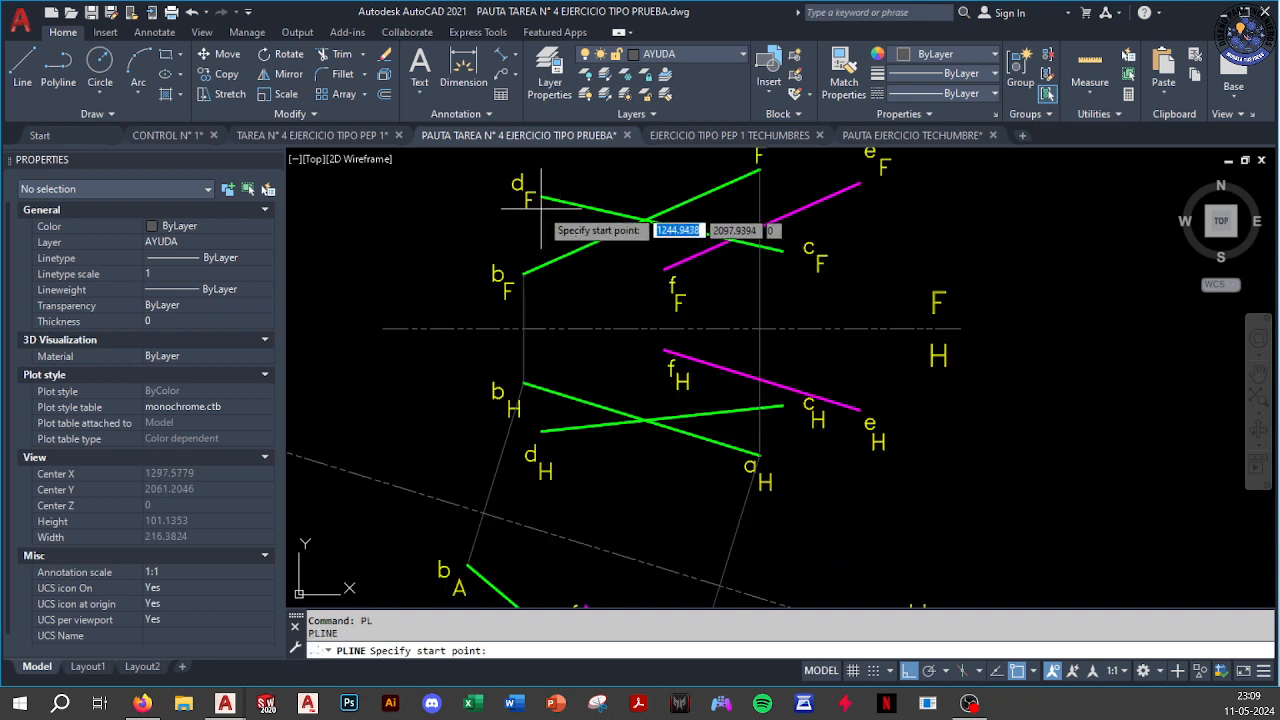
pyautogui.click(541, 197)
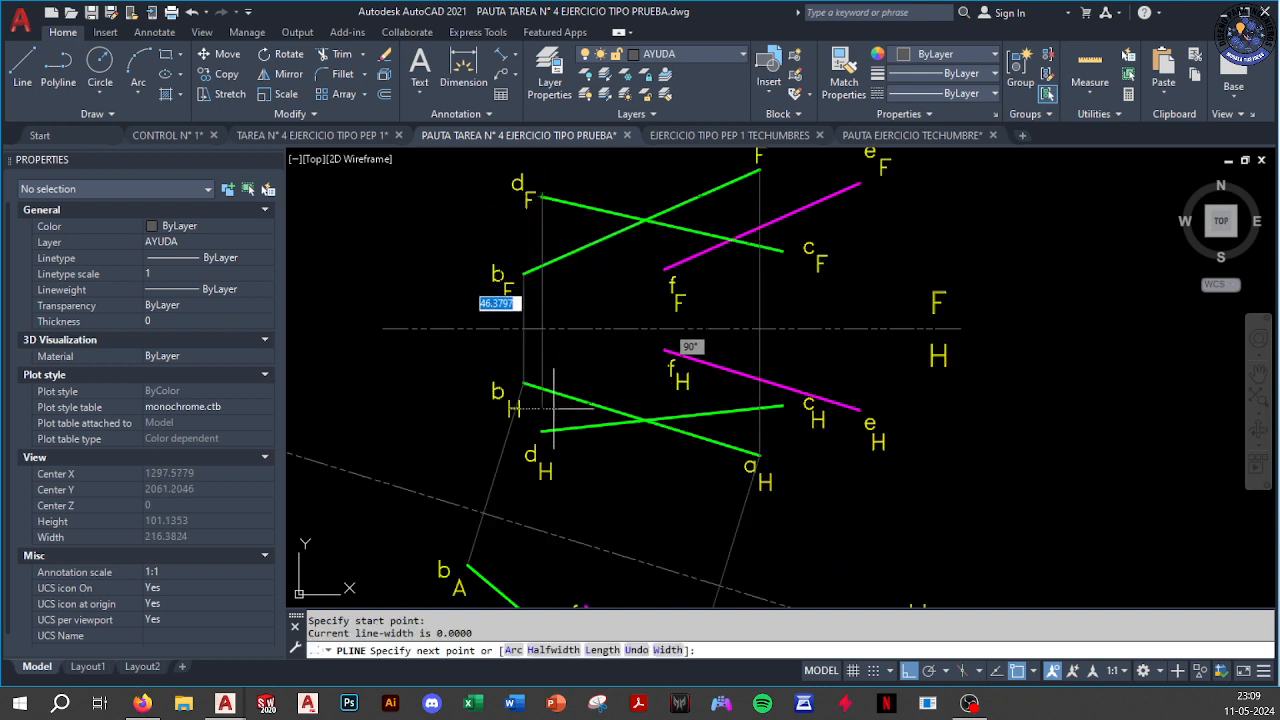
pyautogui.moveTo(541, 471); pyautogui.dragTo(541, 336, button='middle')
pyautogui.keyDown('shift'); pyautogui.rightClick(541, 270); pyautogui.keyUp('shift')
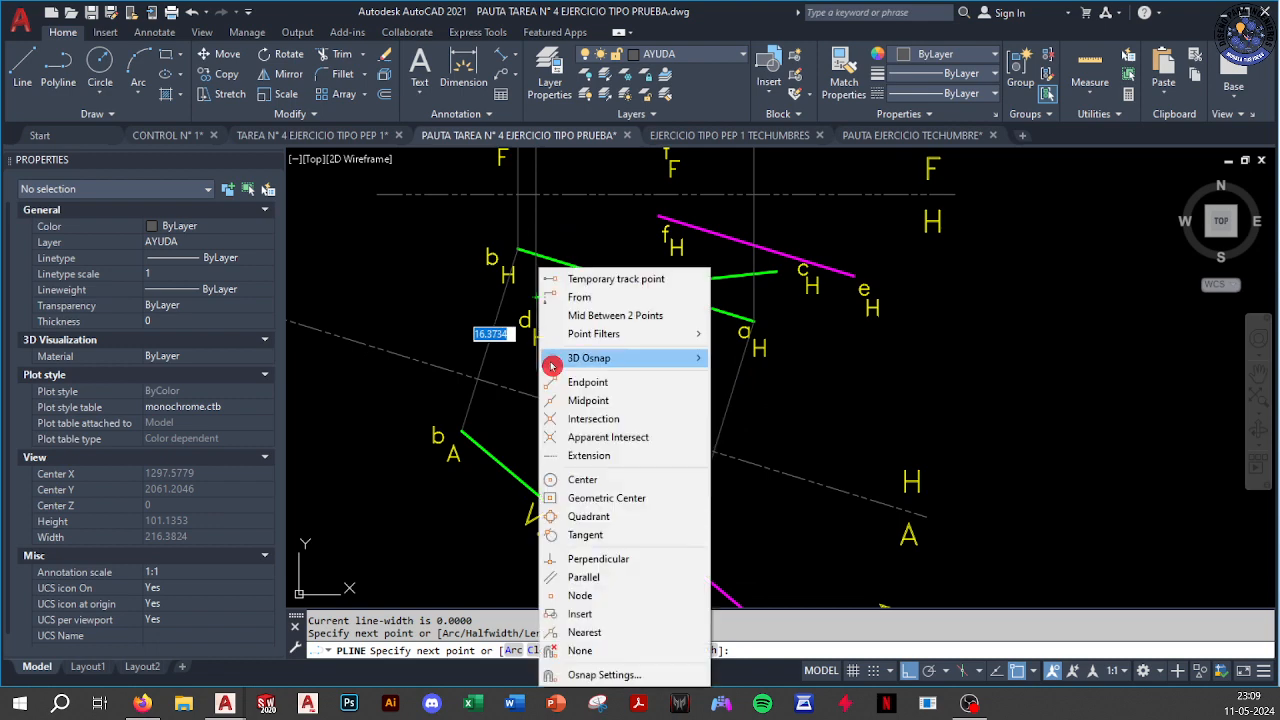
pyautogui.click(592, 559)
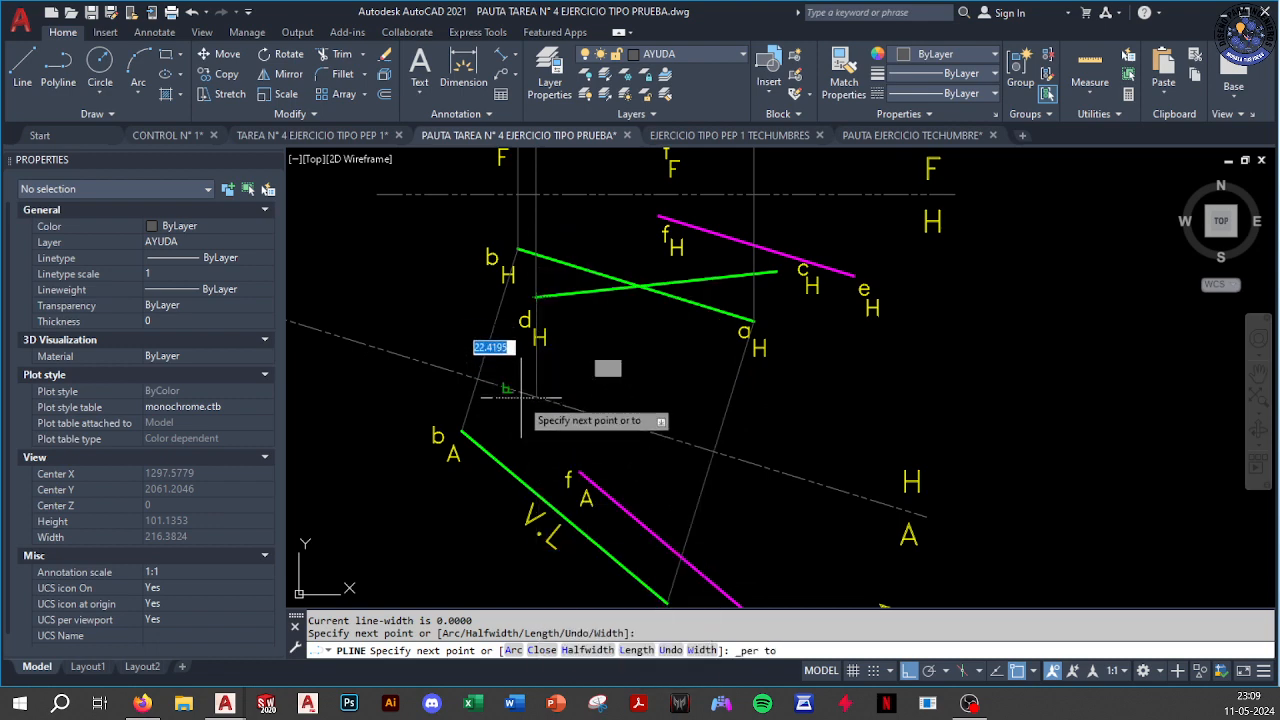
pyautogui.press('Escape')
pyautogui.scroll(-3, 521, 393)
pyautogui.scroll(3, 615, 254)
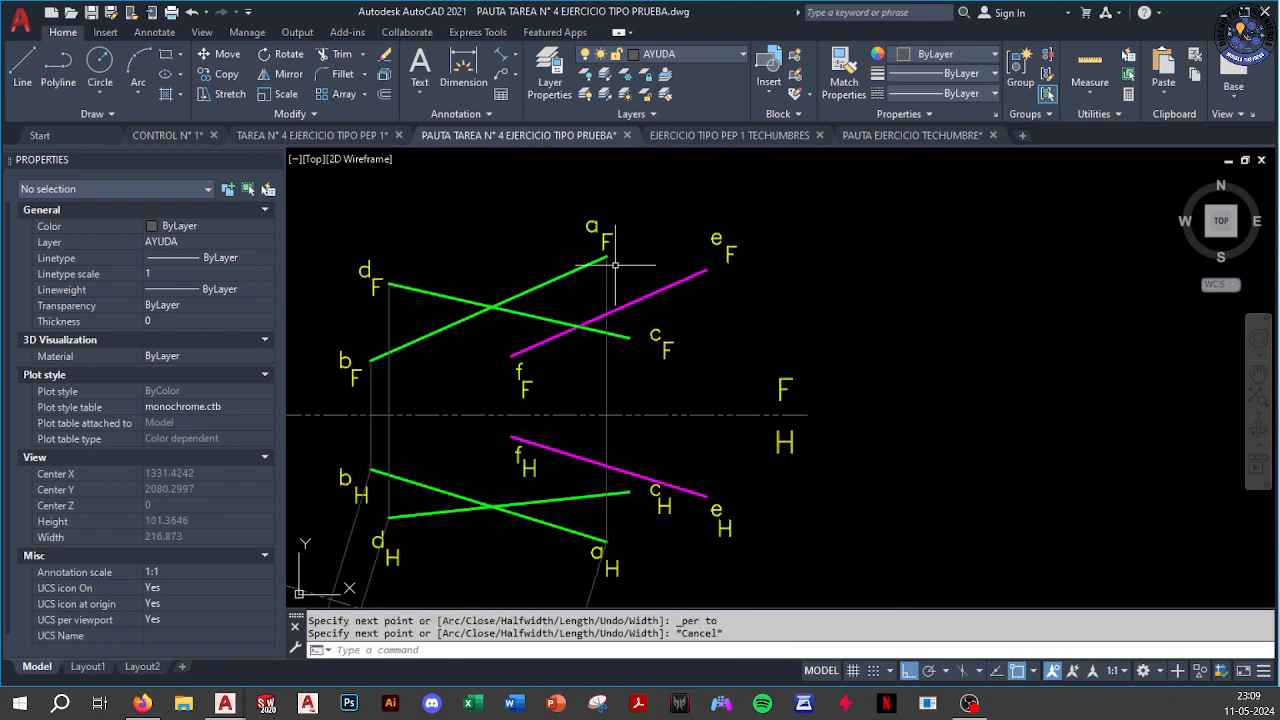
# Draw a polyline projection line from c in view F through c in view H, ending perpendicular to the H/A fold line
pyautogui.press('Return')
pyautogui.click(628, 336)
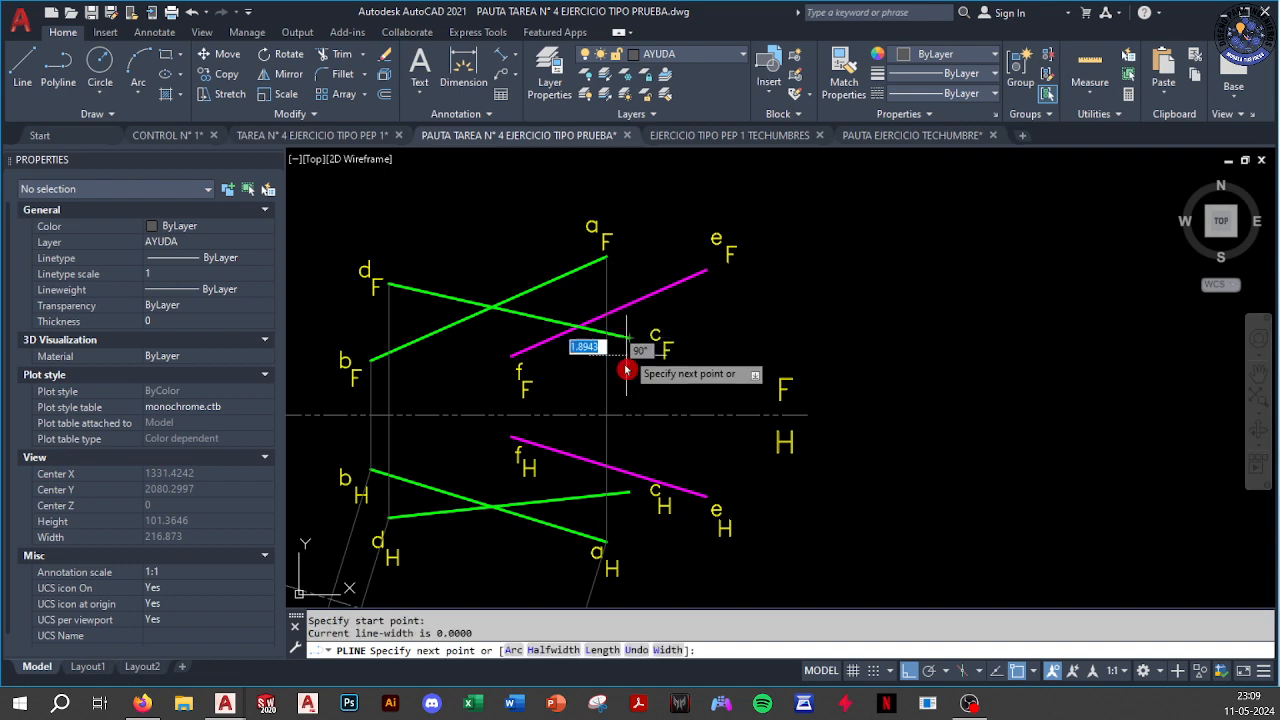
pyautogui.click(628, 492)
pyautogui.moveTo(628, 557); pyautogui.dragTo(622, 398, button='middle')
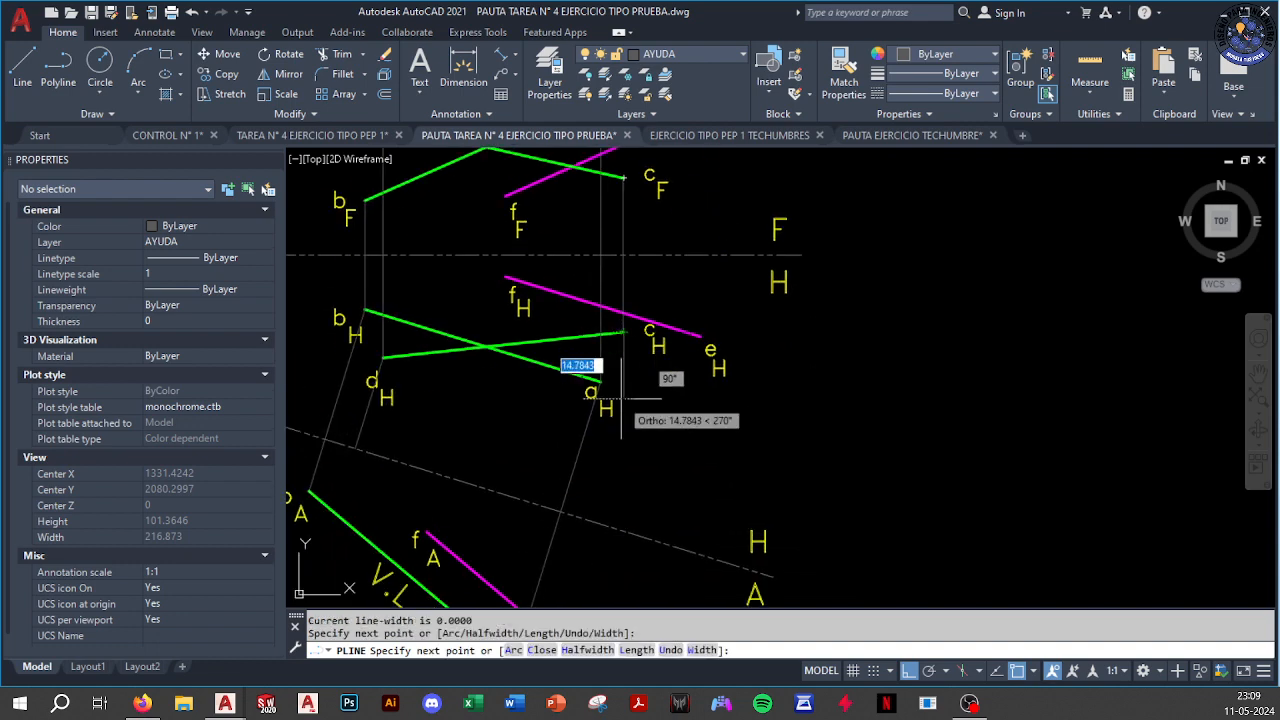
pyautogui.keyDown('shift'); pyautogui.rightClick(622, 398); pyautogui.keyUp('shift')
pyautogui.click(651, 477)
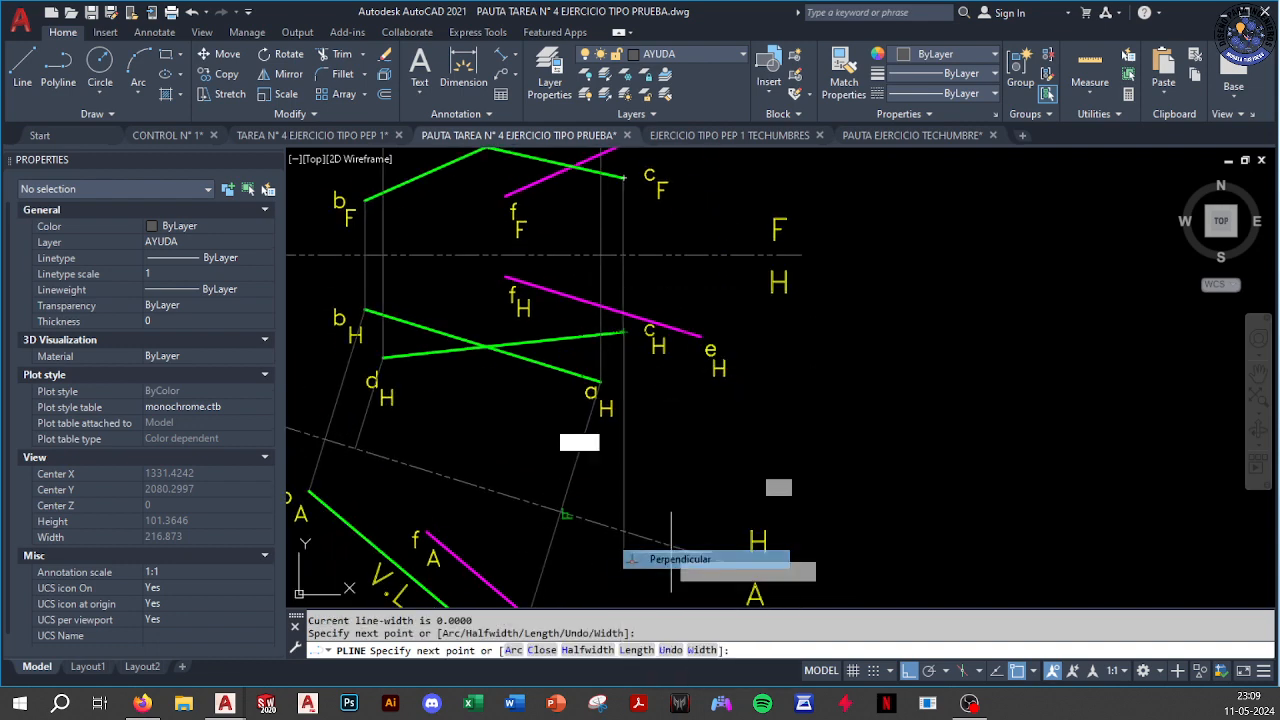
pyautogui.scroll(-3, 551, 534)
pyautogui.scroll(3, 535, 505)
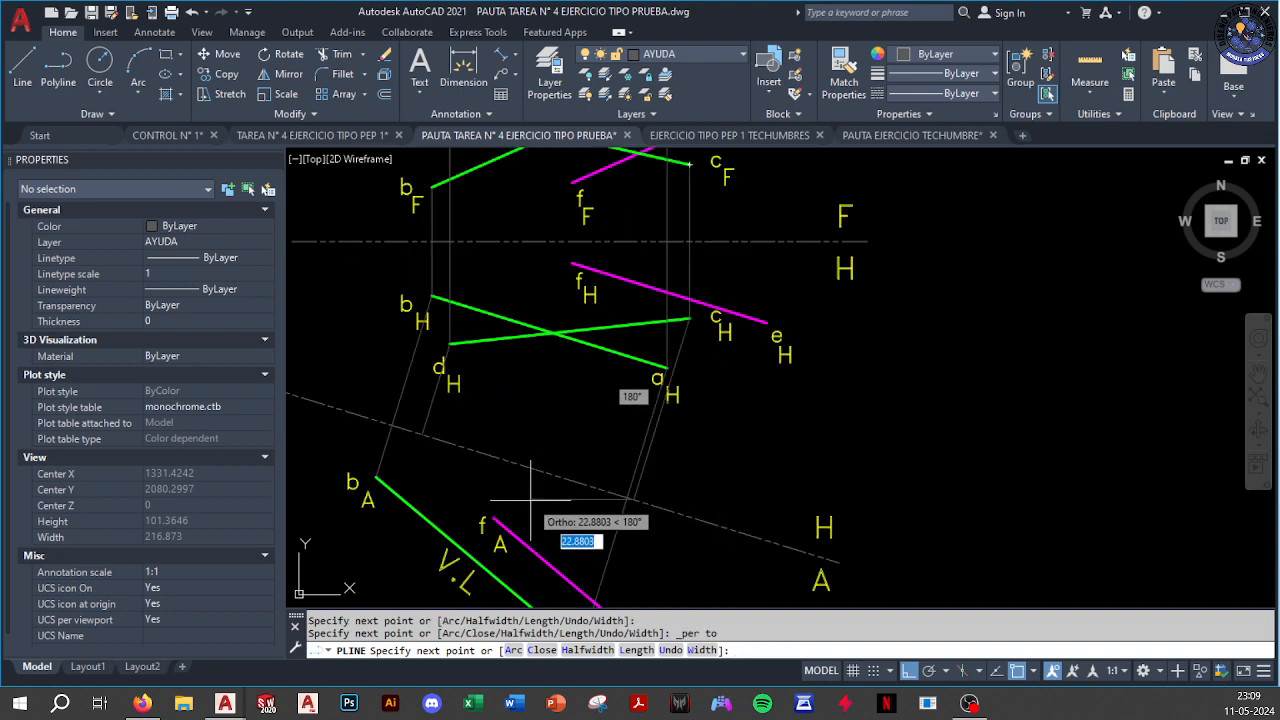
pyautogui.press('Escape')
# Dimension the vertical distances from points d and c in view F to the F/H fold line, one on each side
pyautogui.scroll(-3, 530, 498)
pyautogui.click(463, 72)
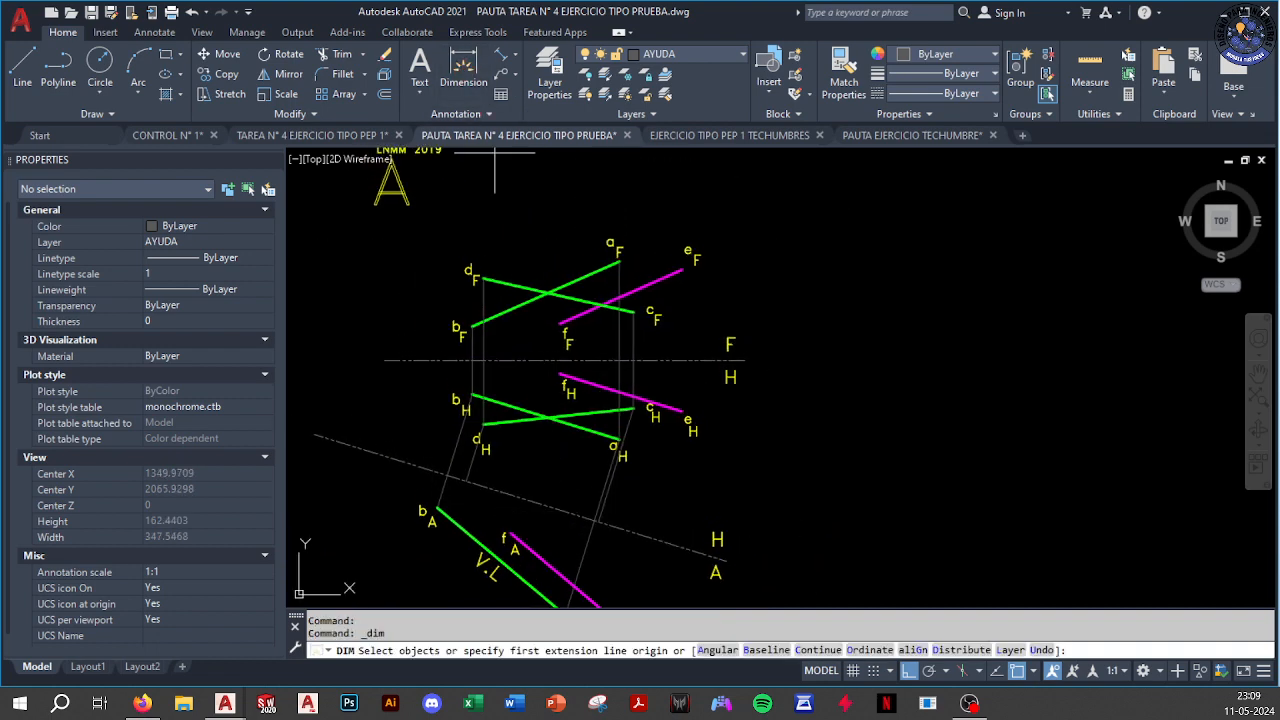
pyautogui.scroll(4, 503, 318)
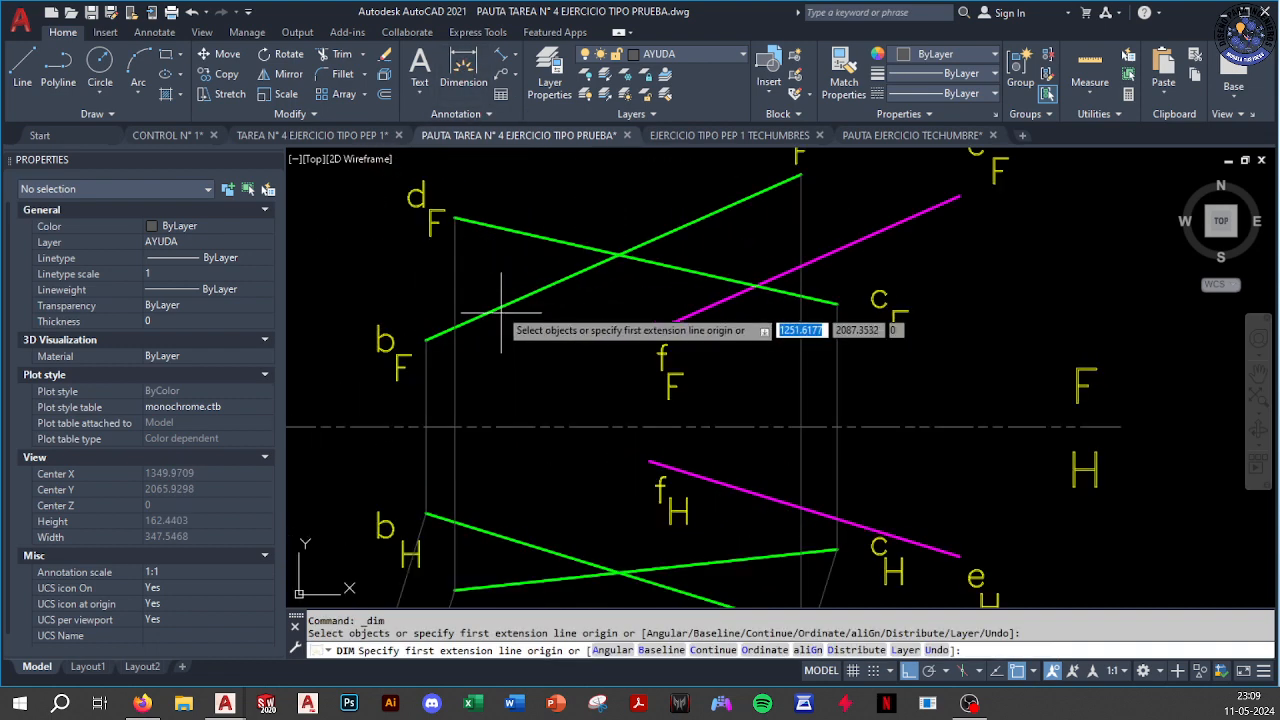
pyautogui.click(455, 216)
pyautogui.click(455, 428)
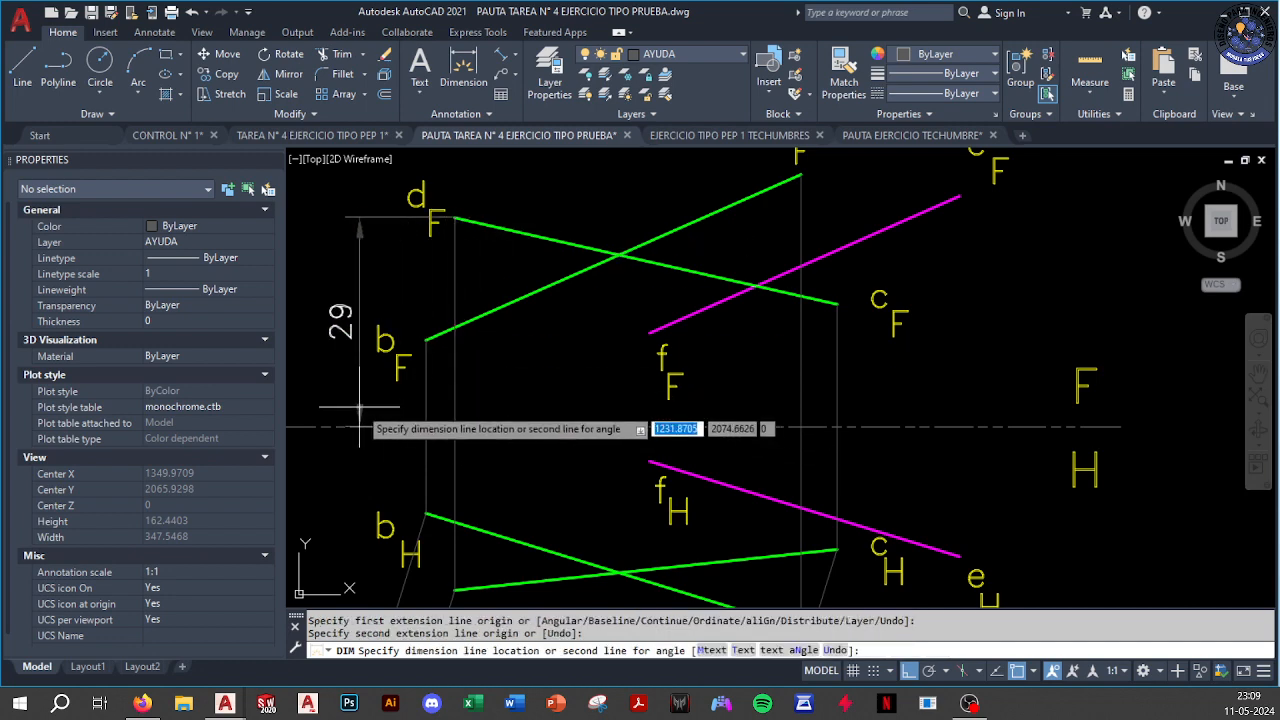
pyautogui.moveTo(360, 407); pyautogui.dragTo(523, 402, button='middle')
pyautogui.click(454, 395)
pyautogui.moveTo(860, 345); pyautogui.dragTo(710, 334, button='middle')
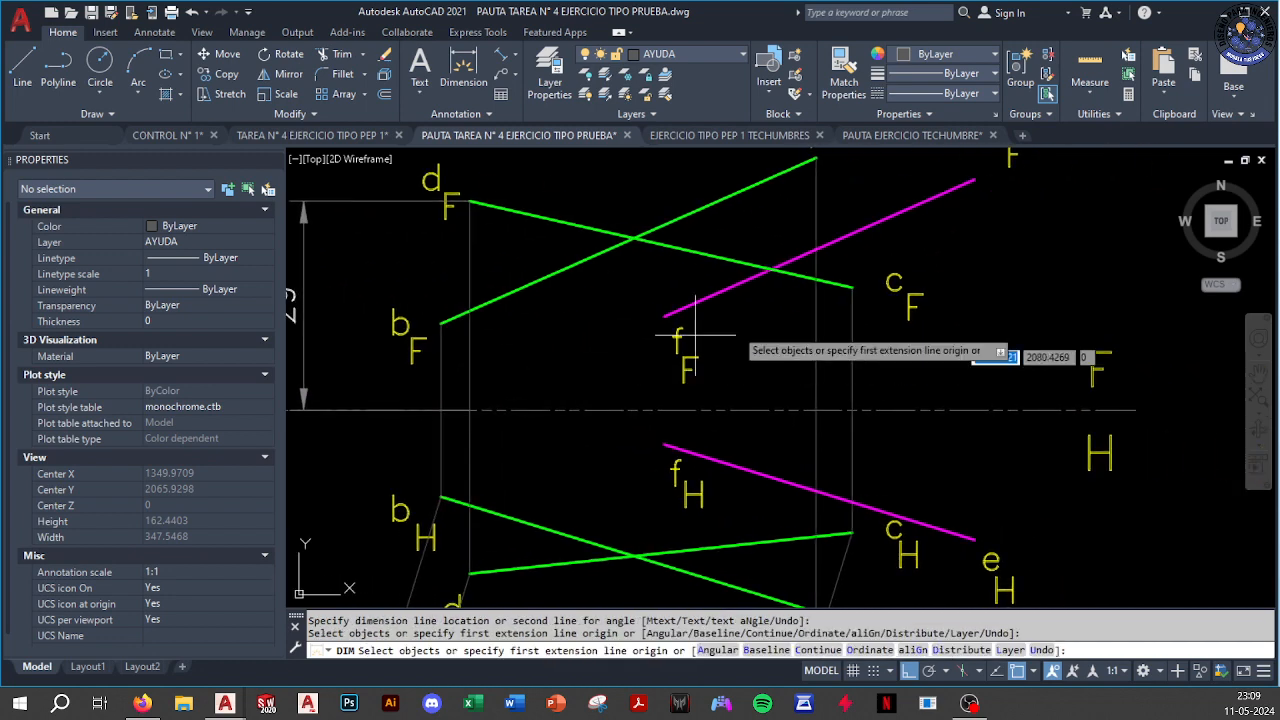
pyautogui.click(851, 288)
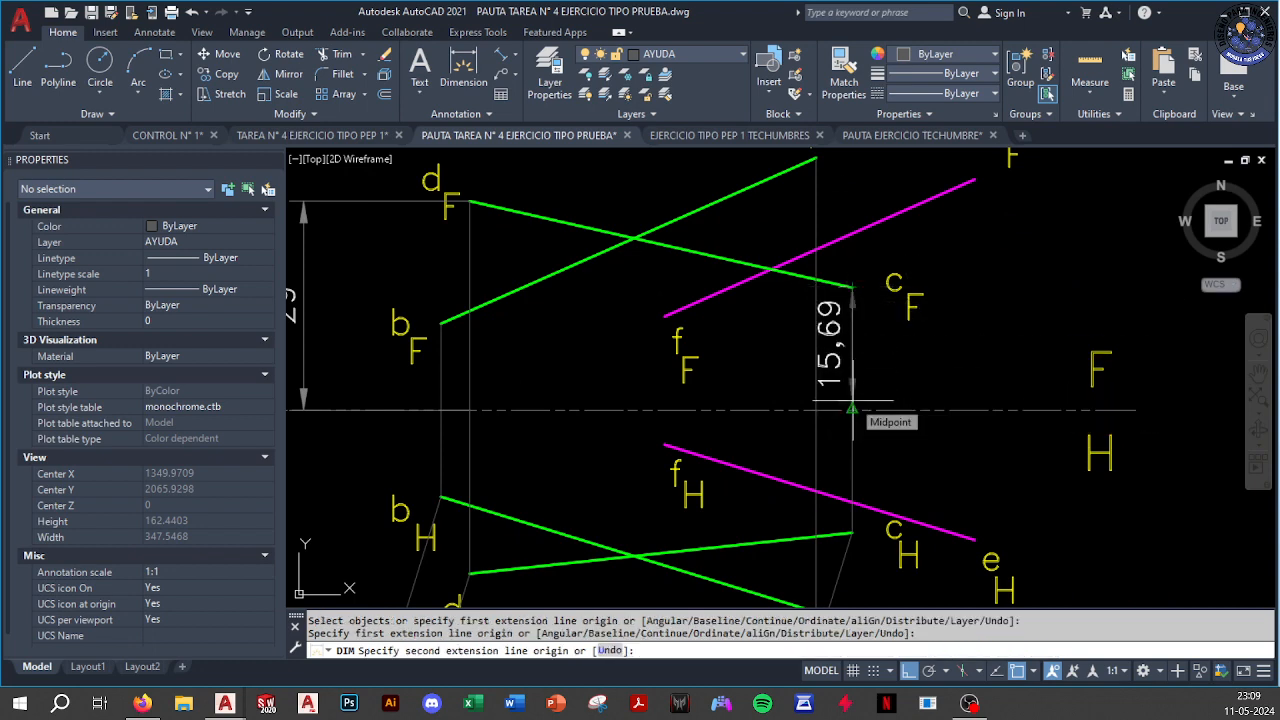
pyautogui.click(851, 409)
pyautogui.click(973, 388)
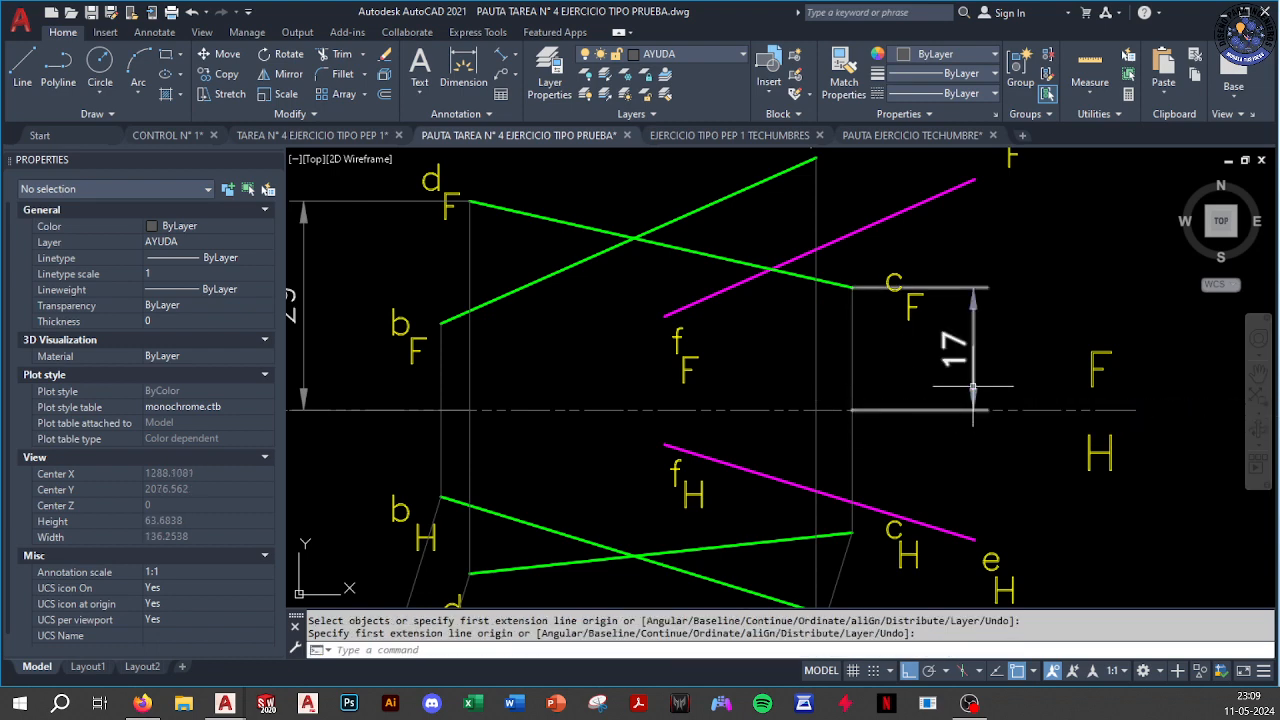
pyautogui.scroll(-3, 973, 388)
pyautogui.scroll(3, 947, 386)
pyautogui.click(947, 386)
pyautogui.click(926, 434)
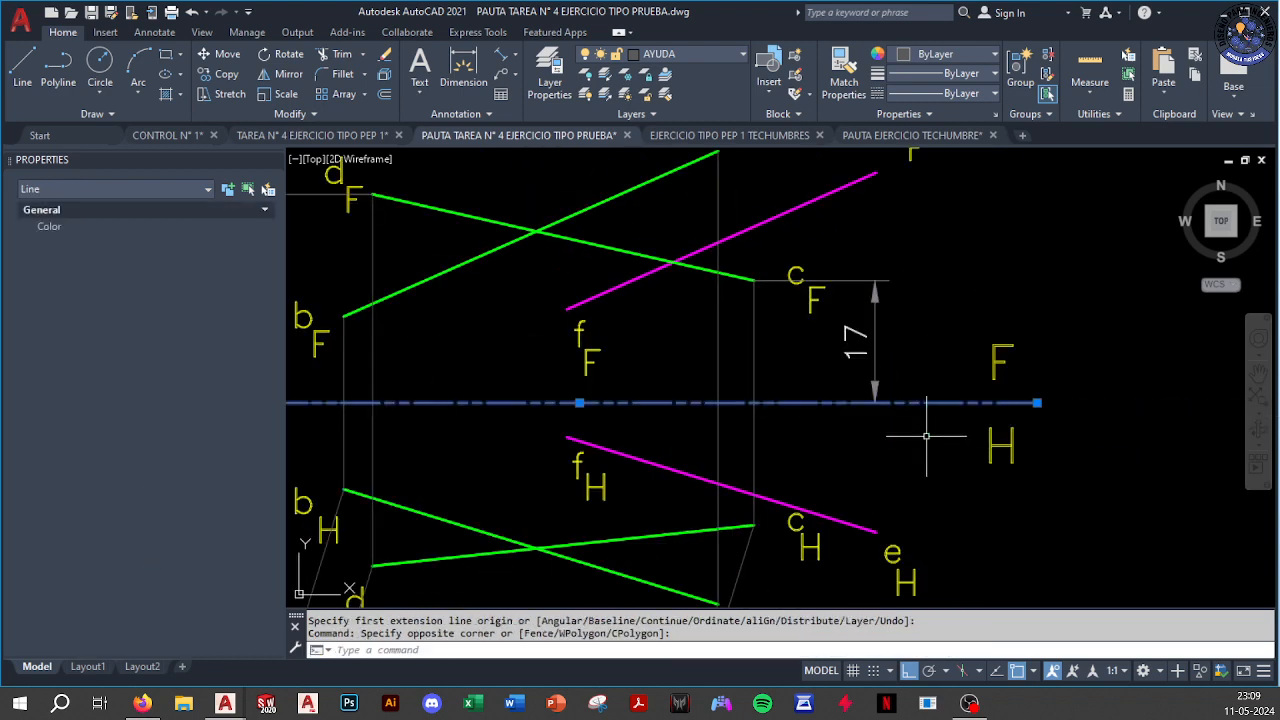
pyautogui.moveTo(863, 431); pyautogui.dragTo(891, 391, button='middle')
pyautogui.scroll(-2, 891, 392)
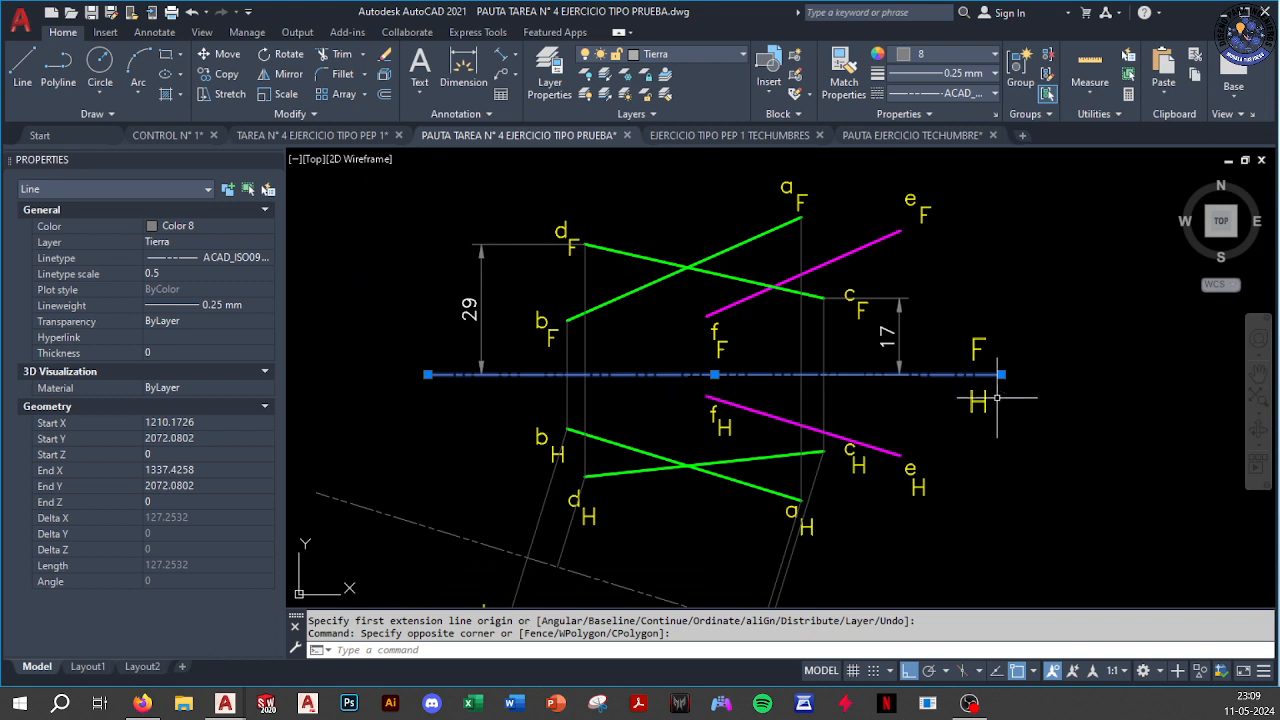
pyautogui.moveTo(997, 397); pyautogui.dragTo(921, 356, button='middle')
pyautogui.press('Escape')
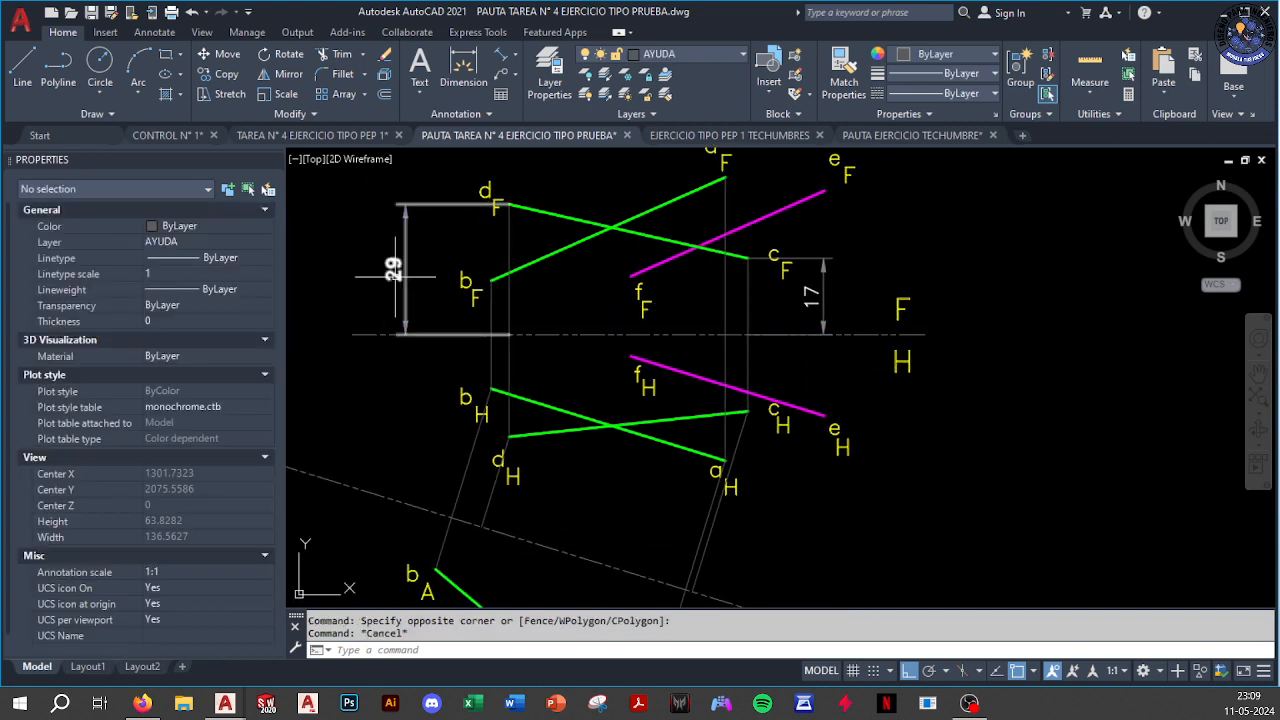
# Offset the H/A fold line 29 units into view A for the distance of point d
pyautogui.moveTo(811, 372); pyautogui.dragTo(821, 236, button='middle')
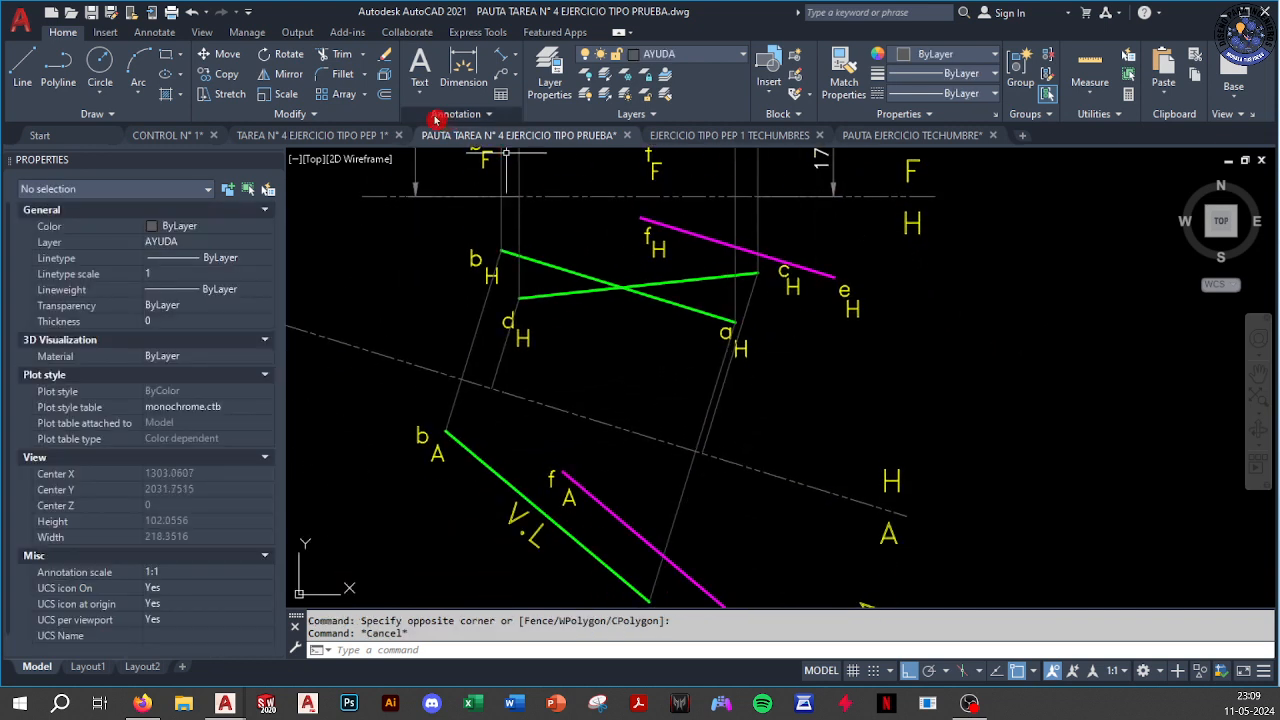
pyautogui.click(383, 97)
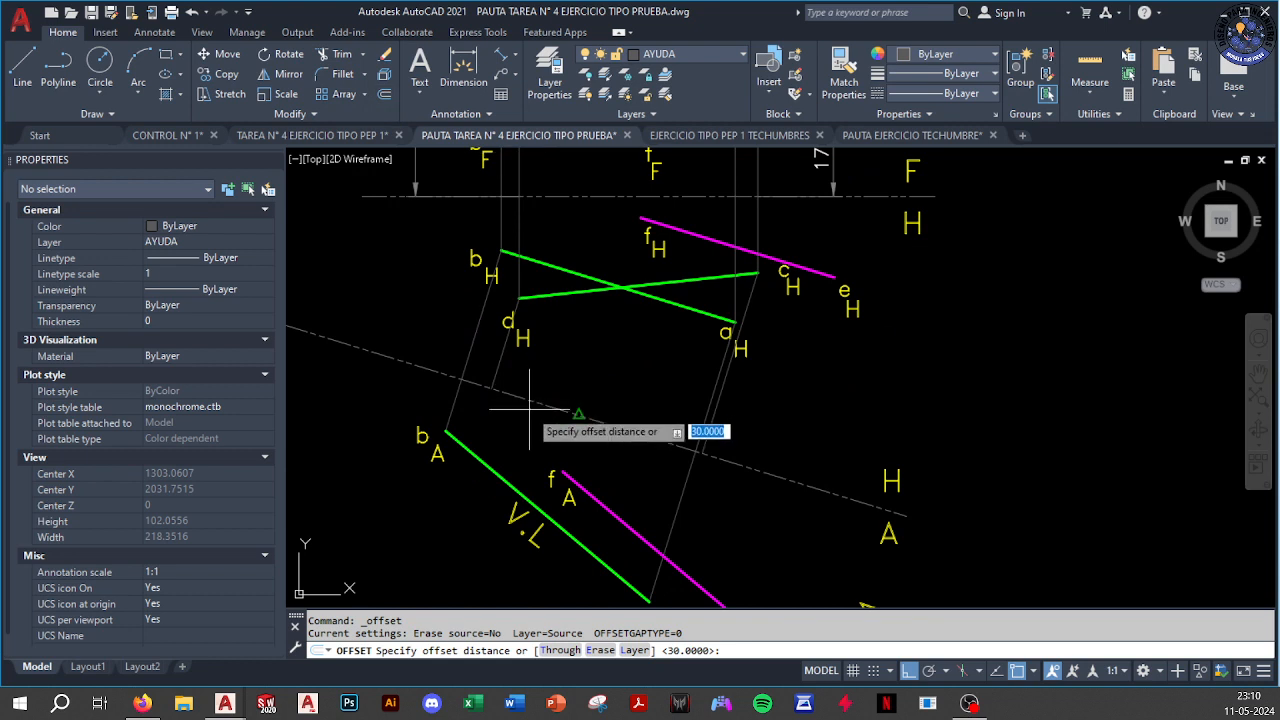
pyautogui.write('29')
pyautogui.press('Return')
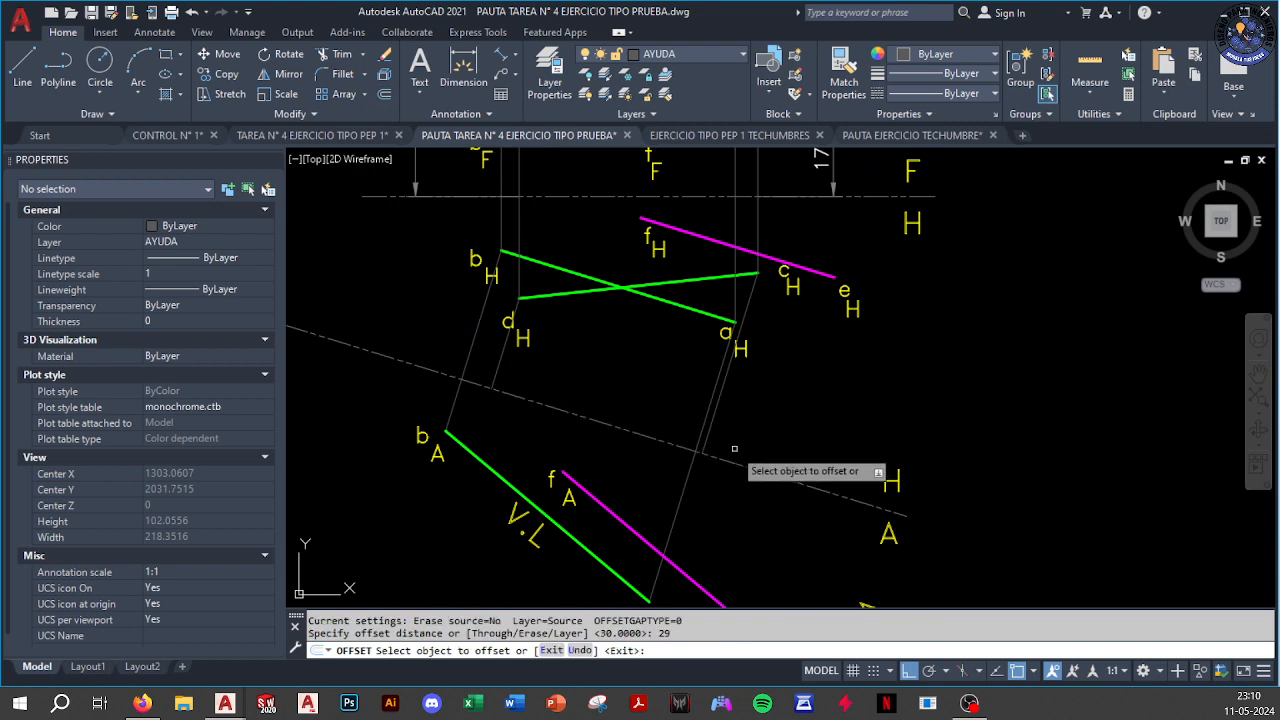
pyautogui.click(741, 464)
pyautogui.moveTo(741, 464); pyautogui.dragTo(754, 311, button='middle')
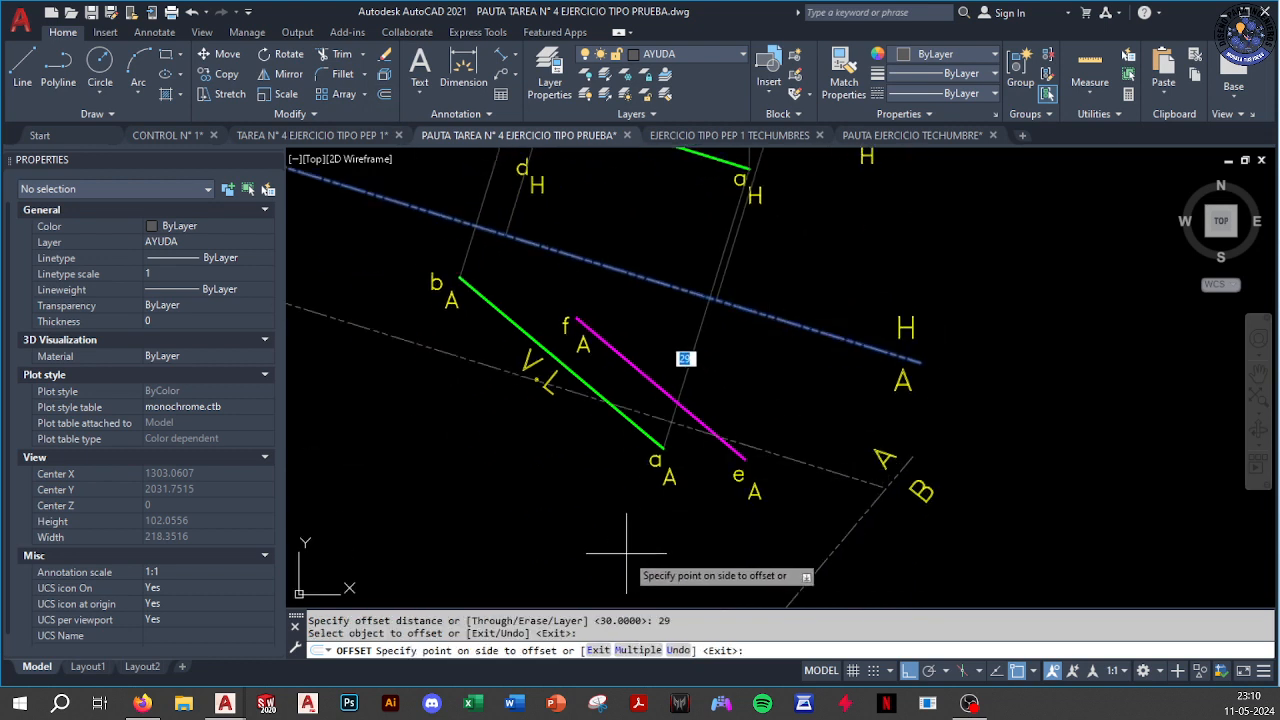
pyautogui.click(590, 515)
pyautogui.press('Escape')
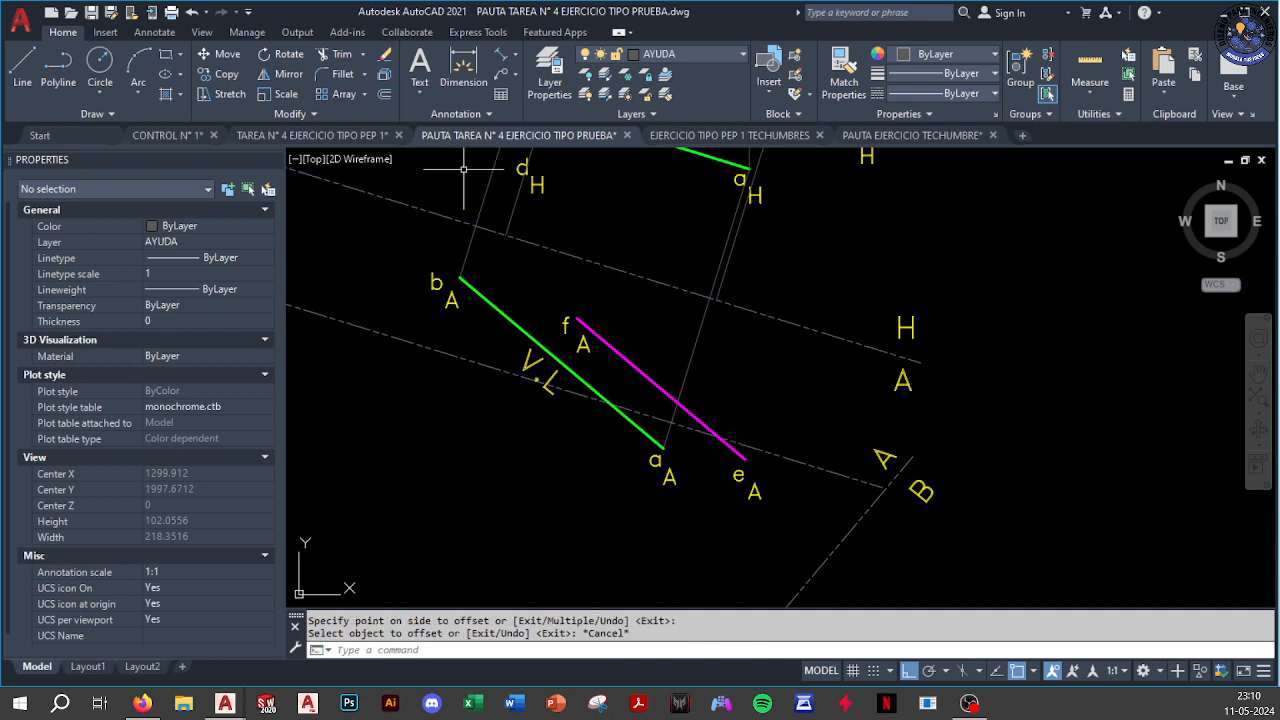
# Offset the H/A fold line 17 units into view A for the distance of point c
pyautogui.click(375, 95)
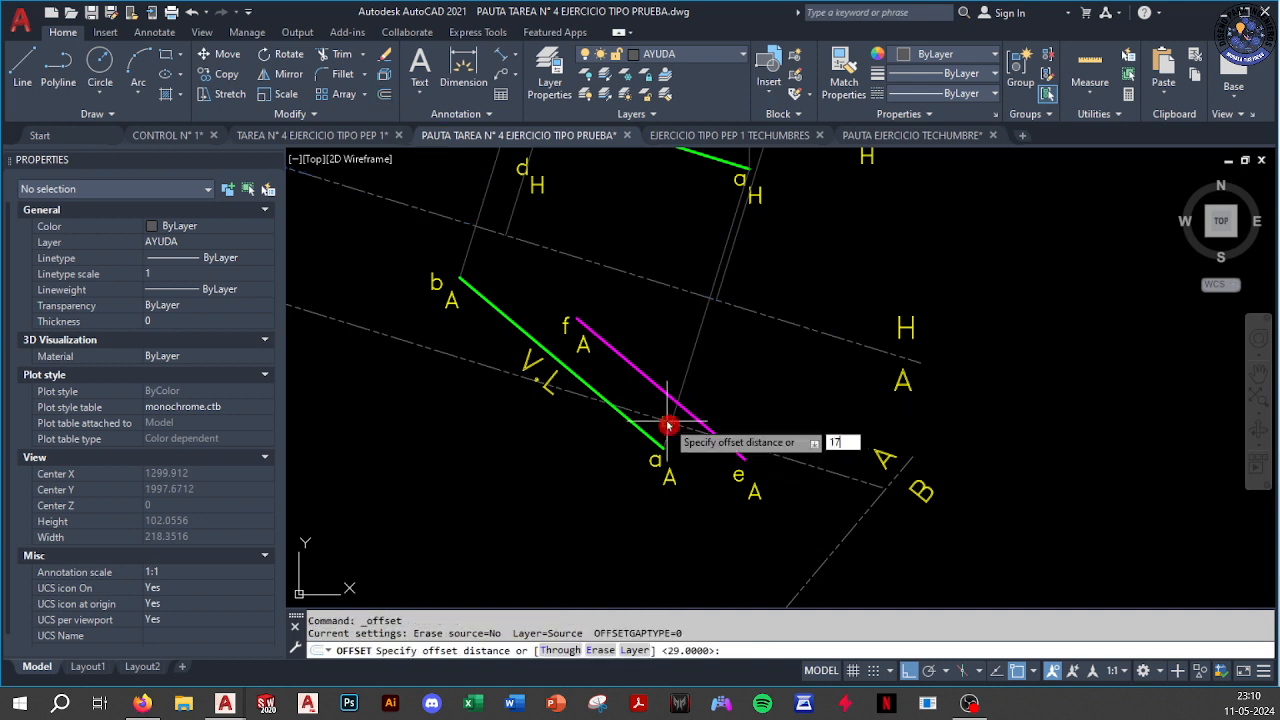
pyautogui.write('17')
pyautogui.press('Return')
pyautogui.click(775, 318)
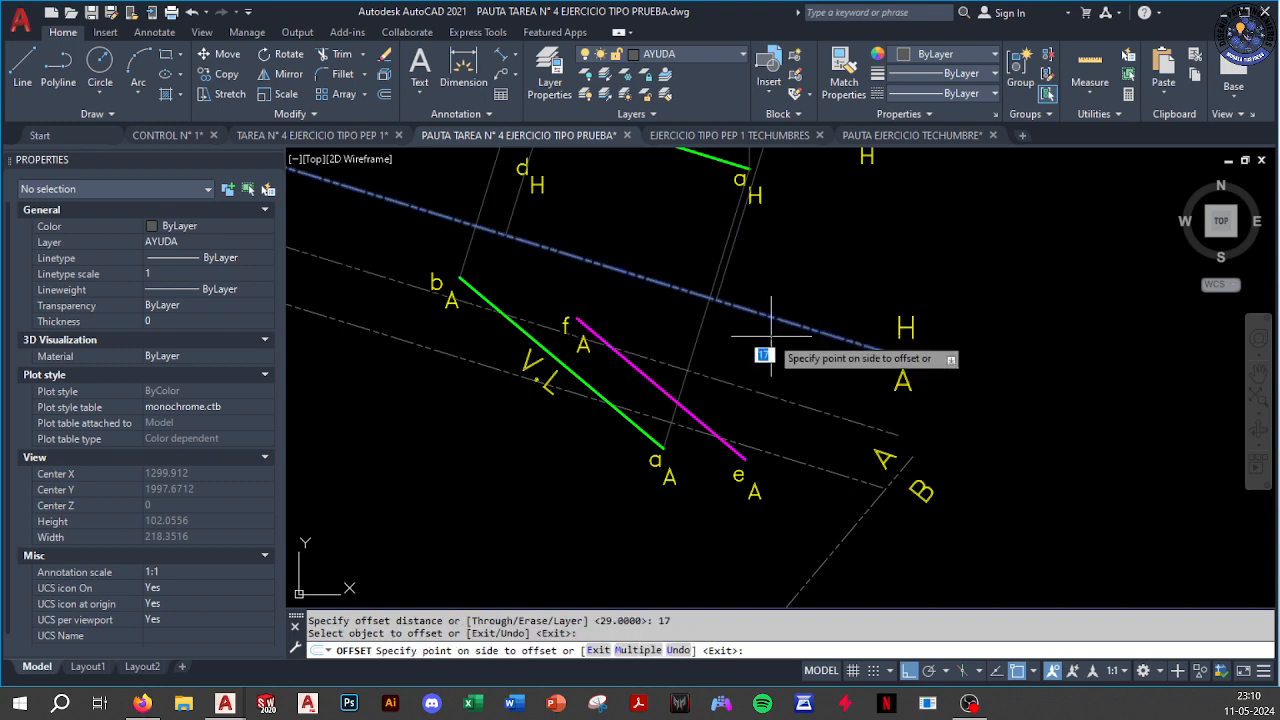
pyautogui.click(771, 330)
pyautogui.press('Escape')
pyautogui.moveTo(355, 276); pyautogui.dragTo(431, 423, button='middle')
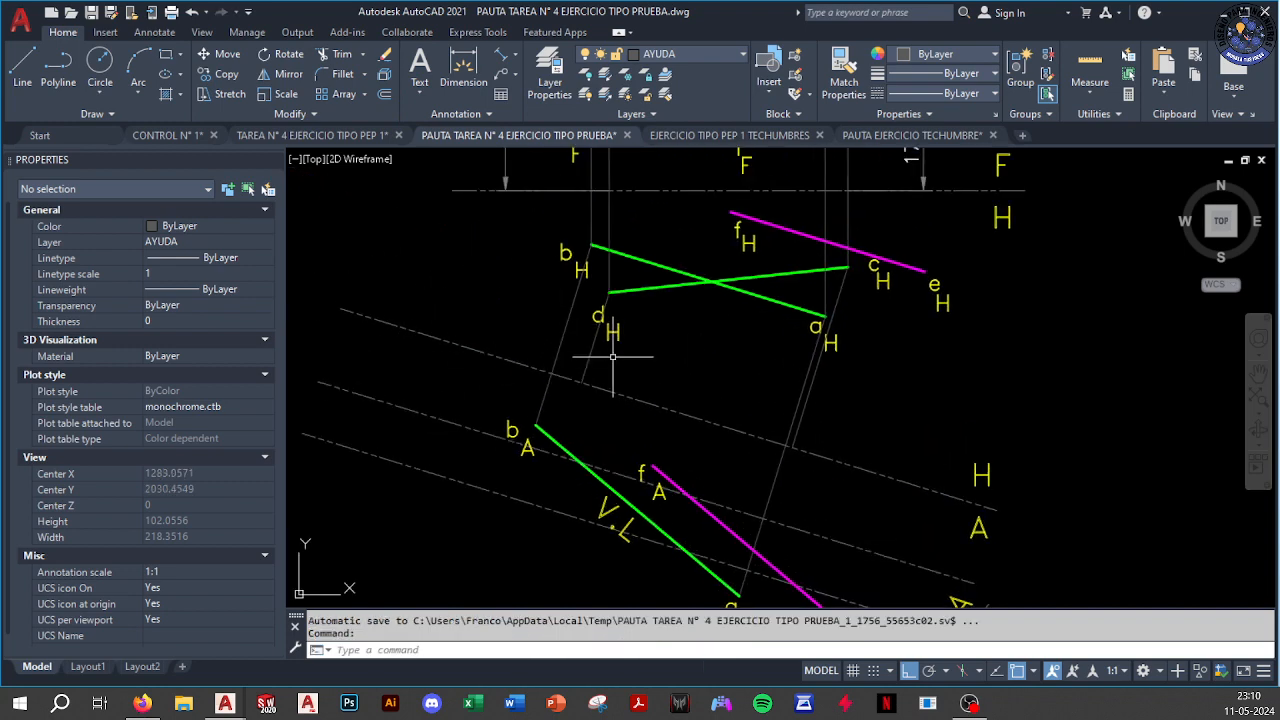
pyautogui.write('ex')
pyautogui.press('Return')
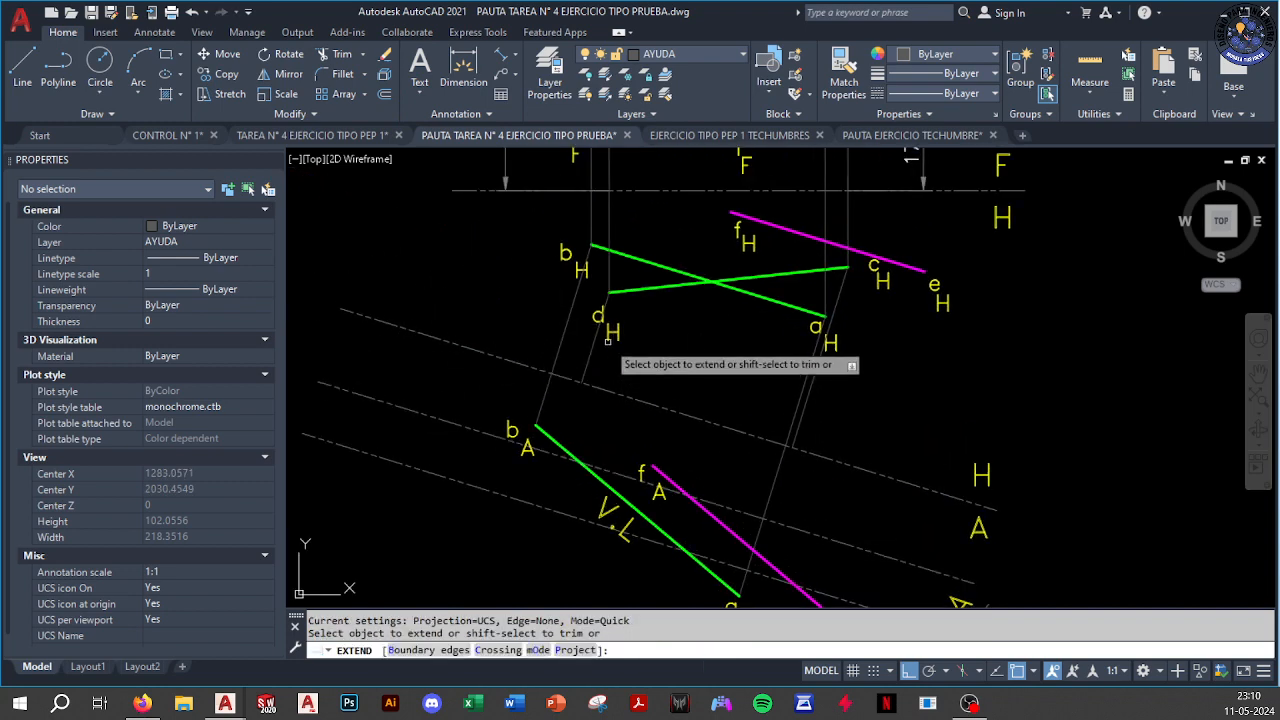
pyautogui.scroll(2, 611, 350)
pyautogui.scroll(-4, 590, 390)
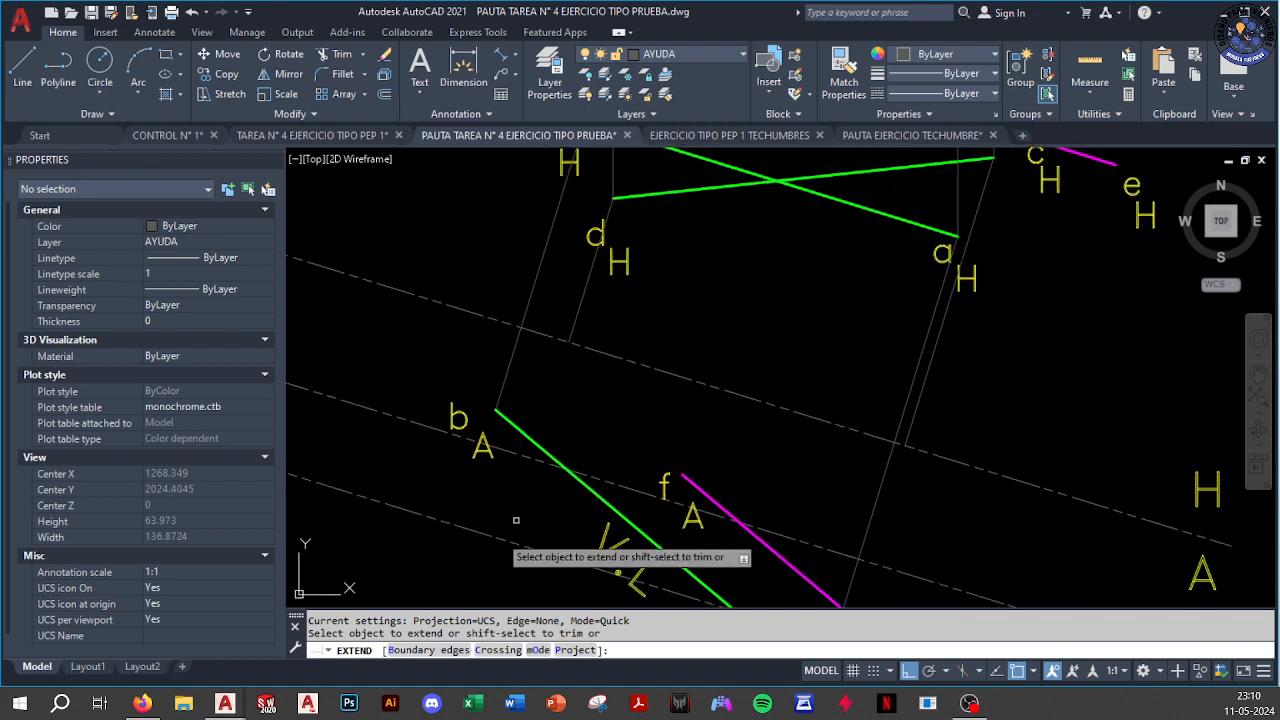
pyautogui.press('Escape')
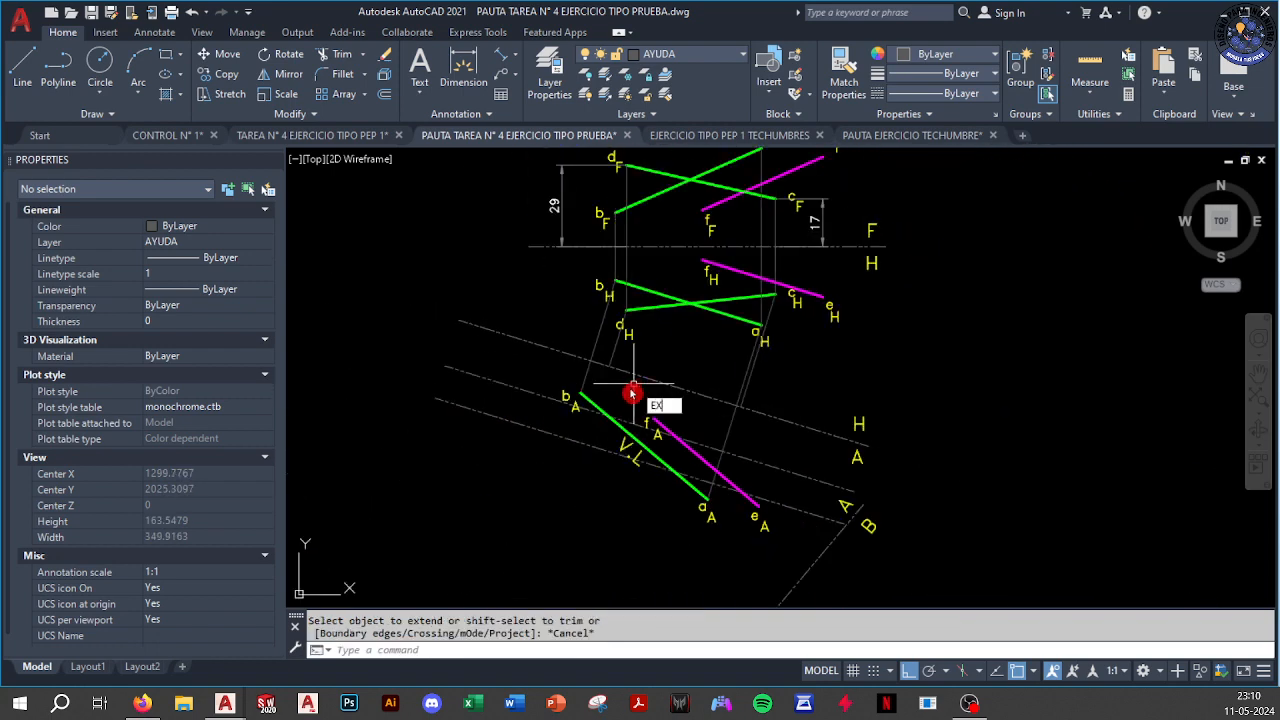
# Extend the projection line from d in view H to the 29-unit offset line in view A, using that line as the boundary edge
pyautogui.write('ex')
pyautogui.press('Return')
pyautogui.scroll(2, 633, 383)
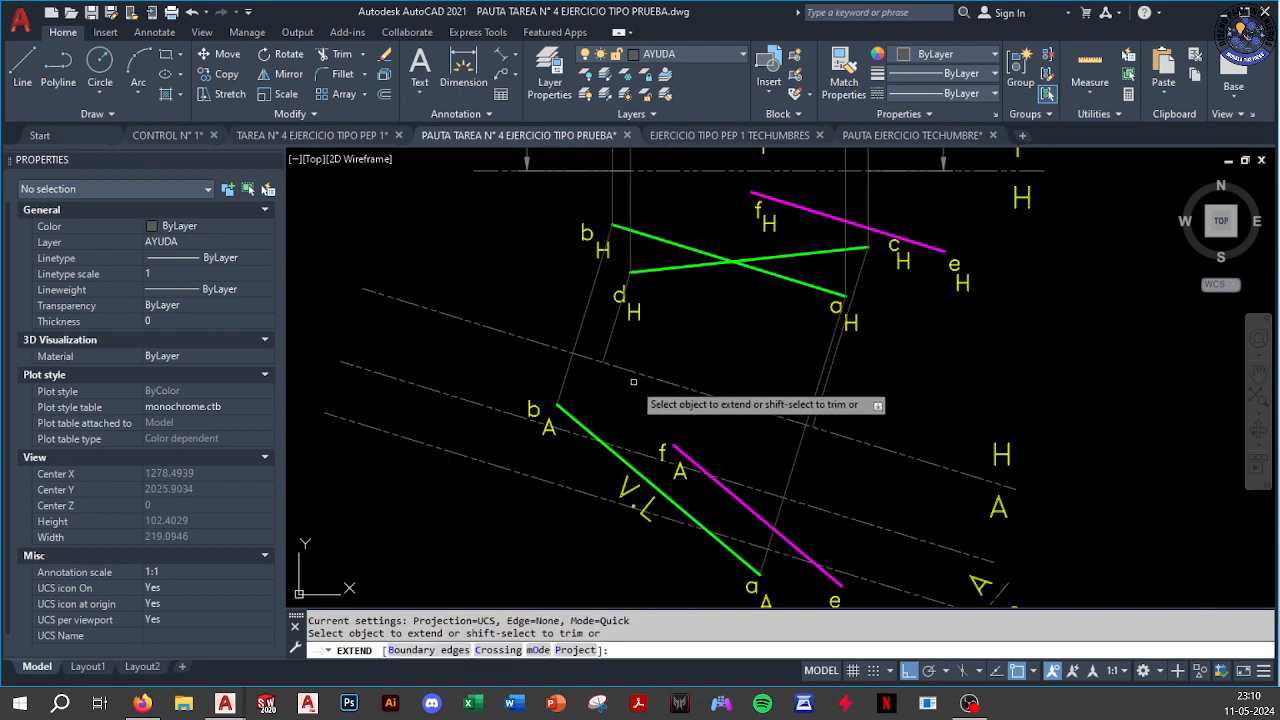
pyautogui.click(406, 651)
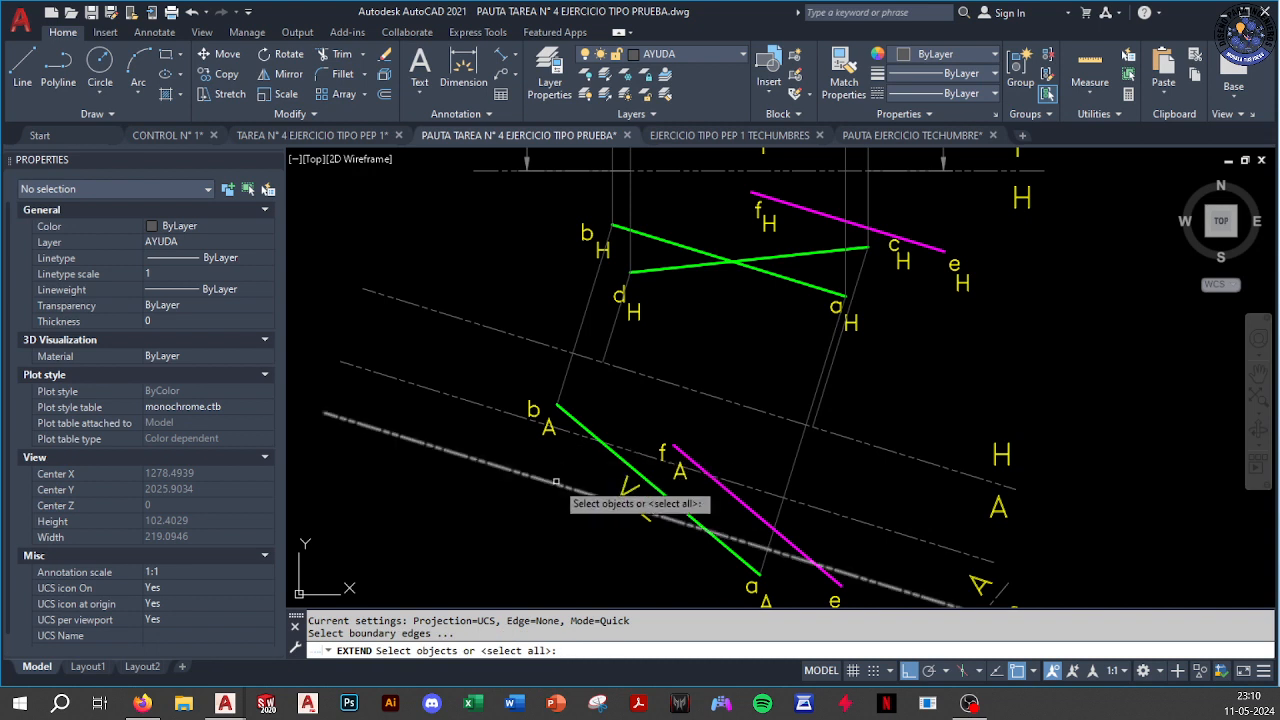
pyautogui.scroll(-2, 556, 482)
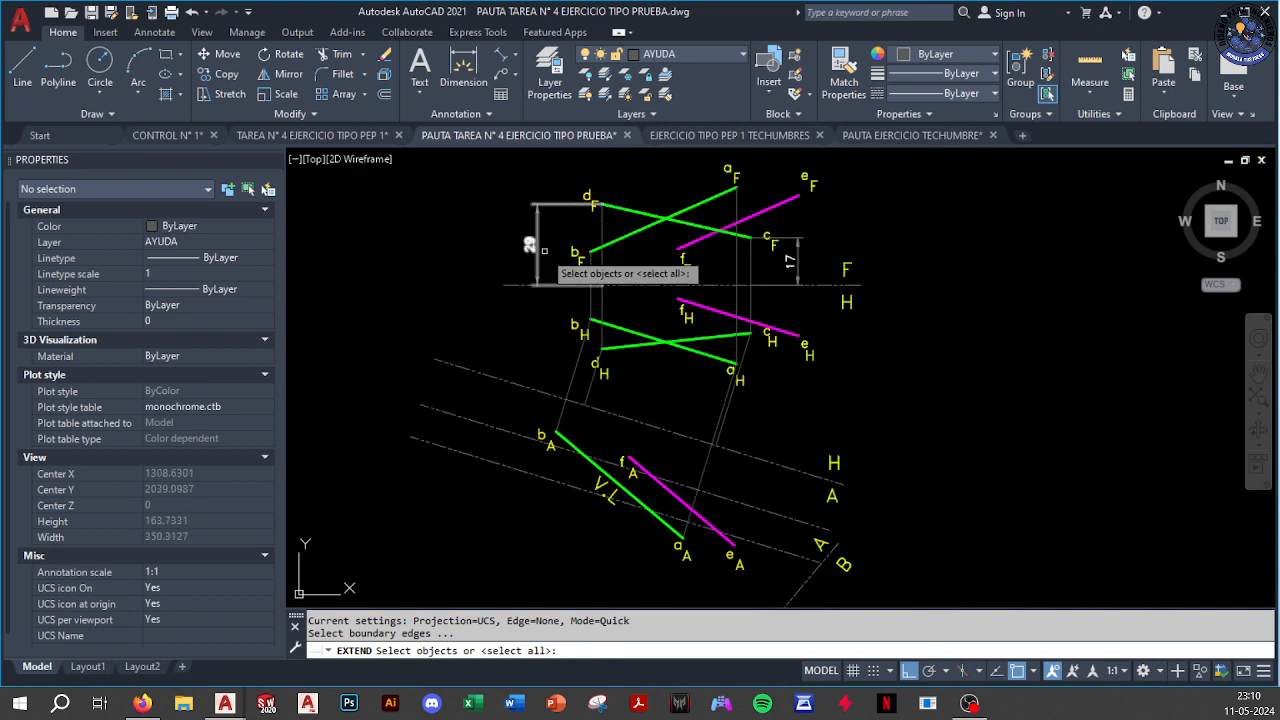
pyautogui.click(551, 482)
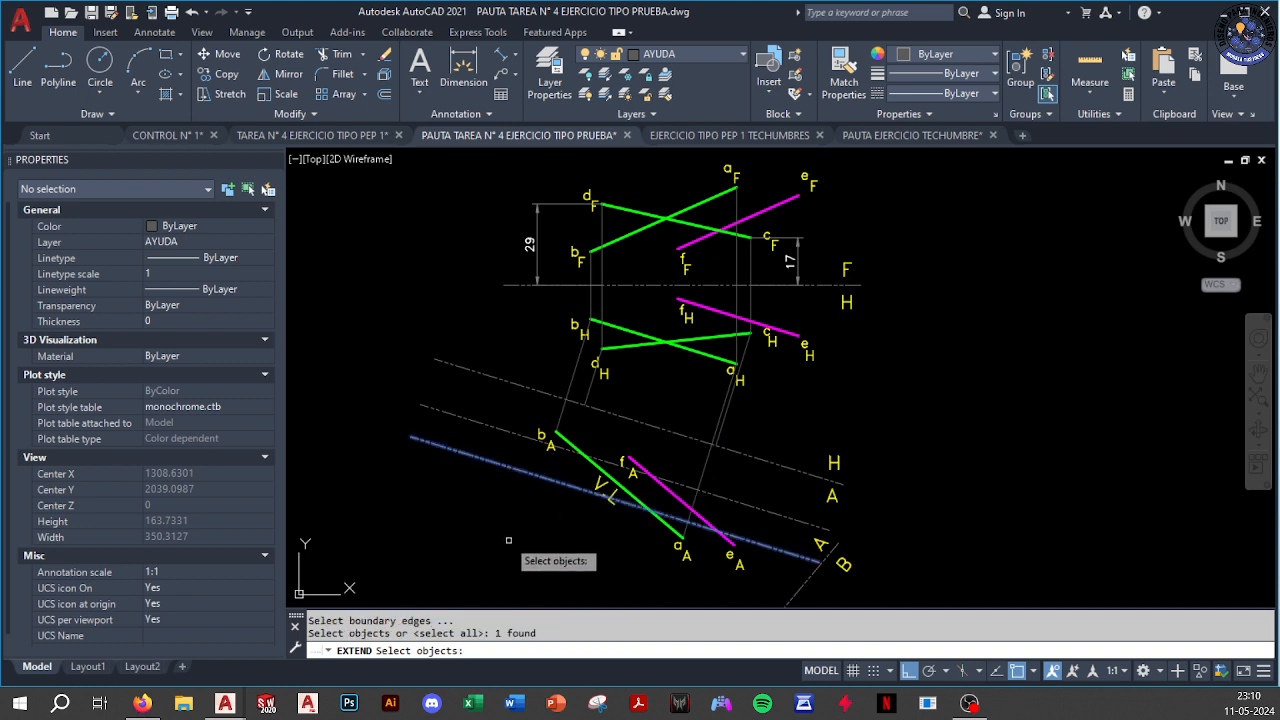
pyautogui.press('Return')
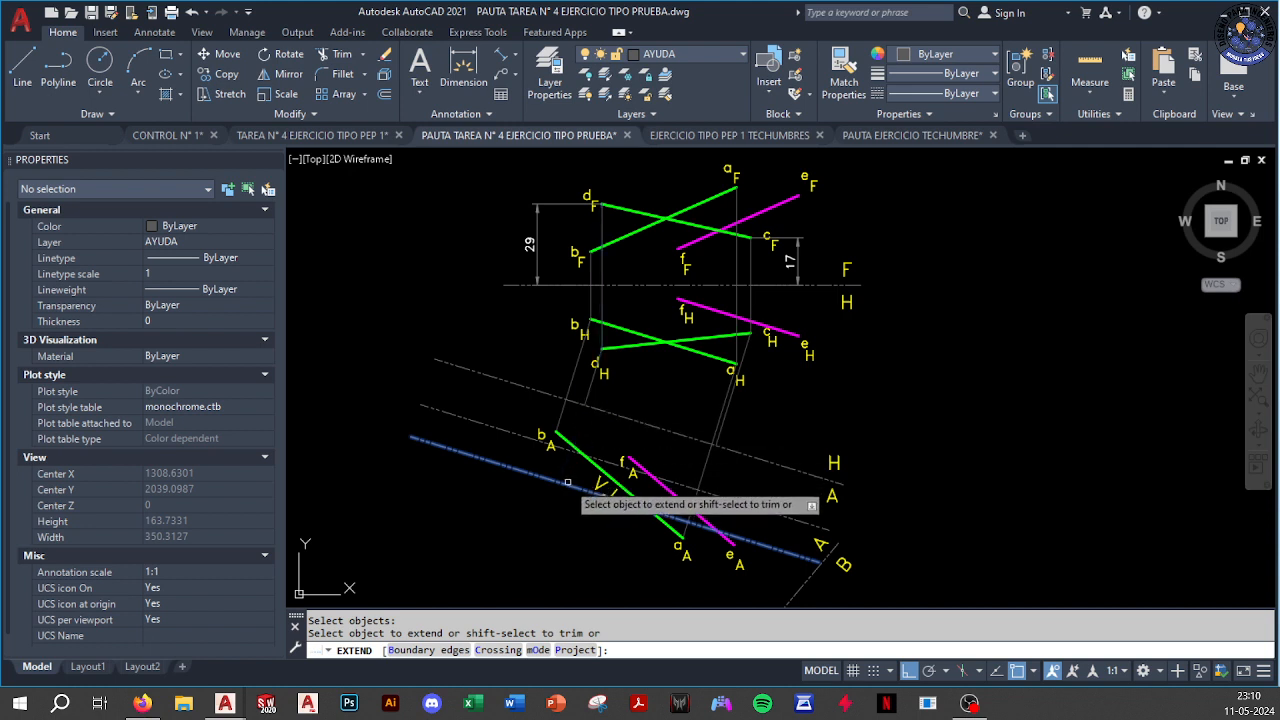
pyautogui.click(593, 387)
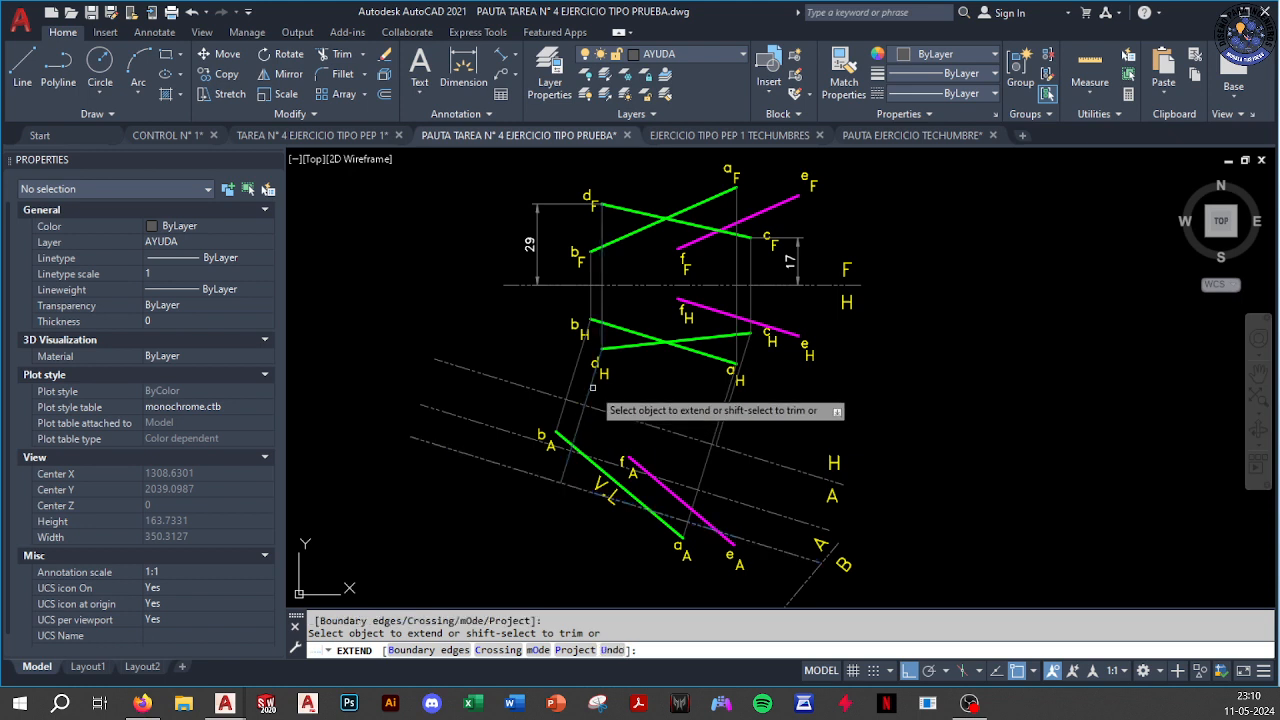
pyautogui.scroll(2, 730, 503)
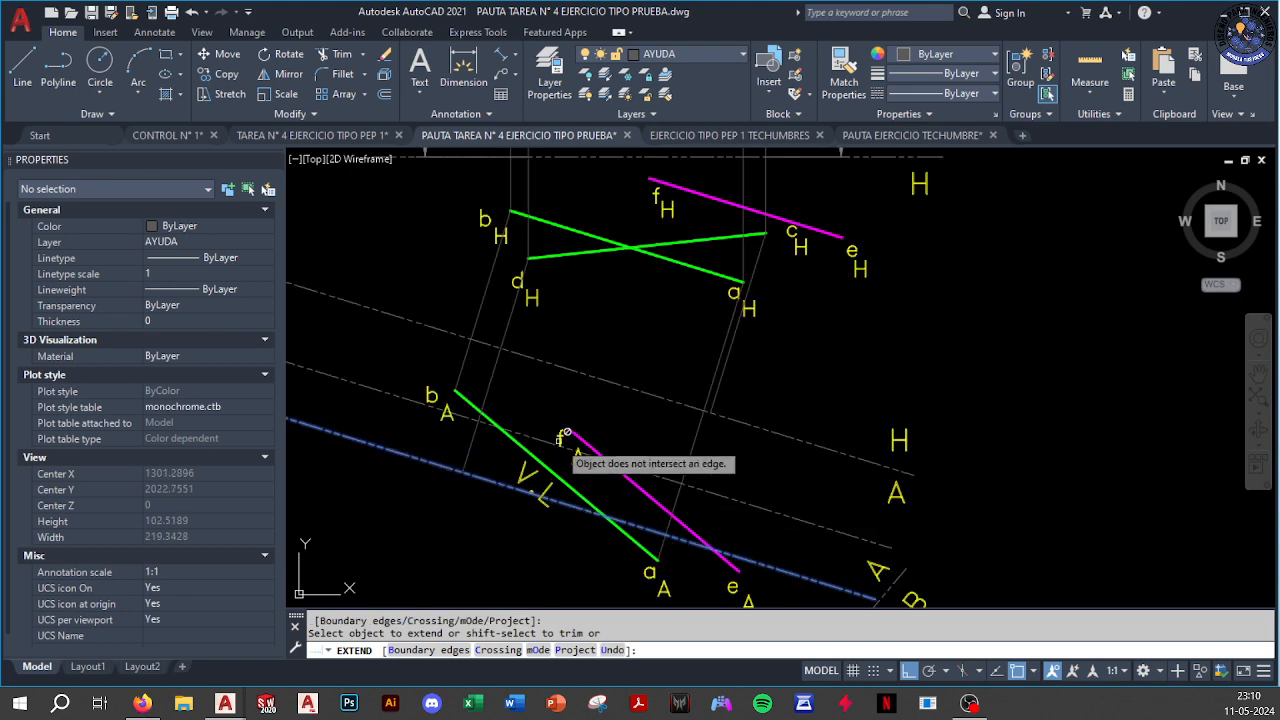
pyautogui.press('Escape')
# Extend the projection line from c in view H to the 17-unit offset line in view A
pyautogui.moveTo(748, 433); pyautogui.dragTo(683, 416, button='middle')
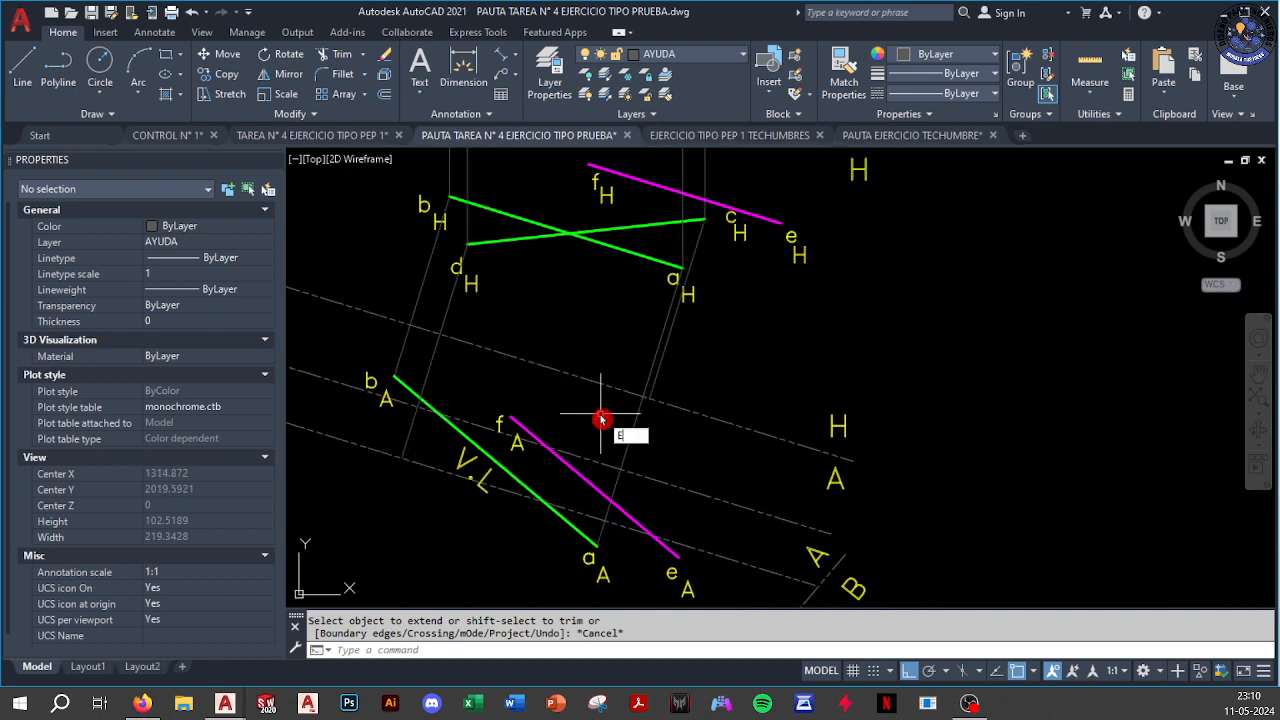
pyautogui.write('EX')
pyautogui.press('Return')
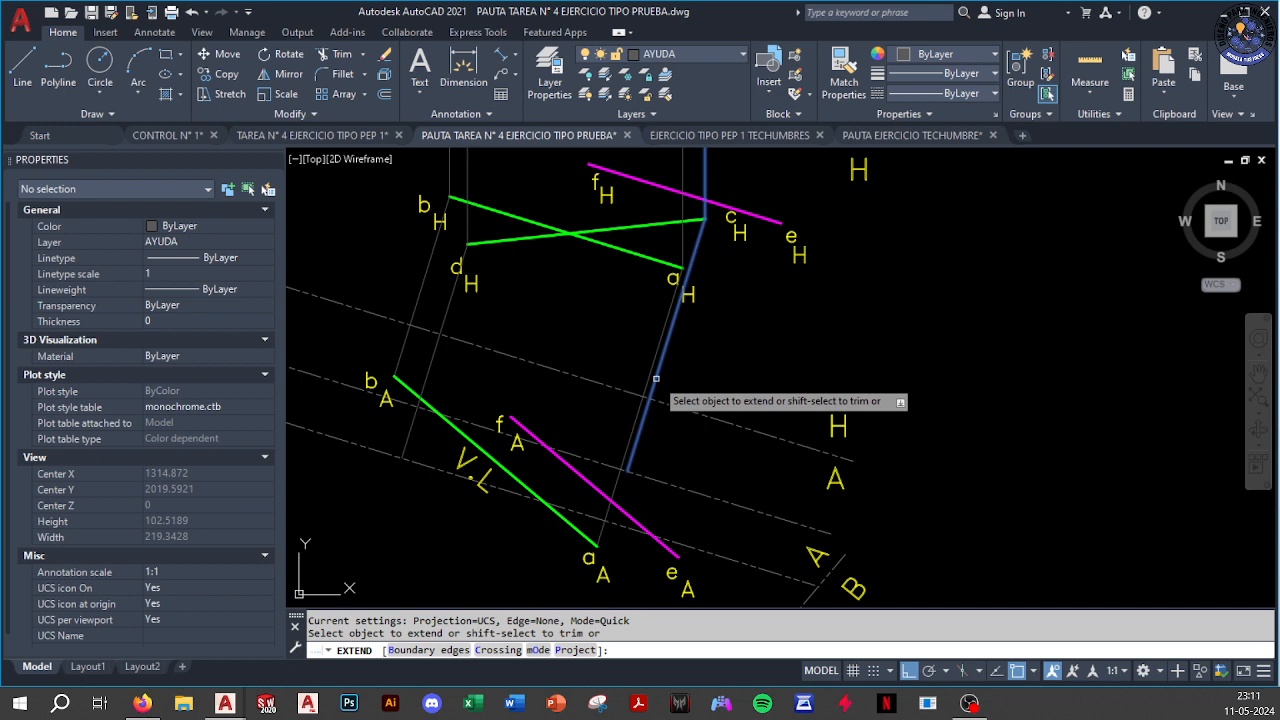
pyautogui.click(656, 379)
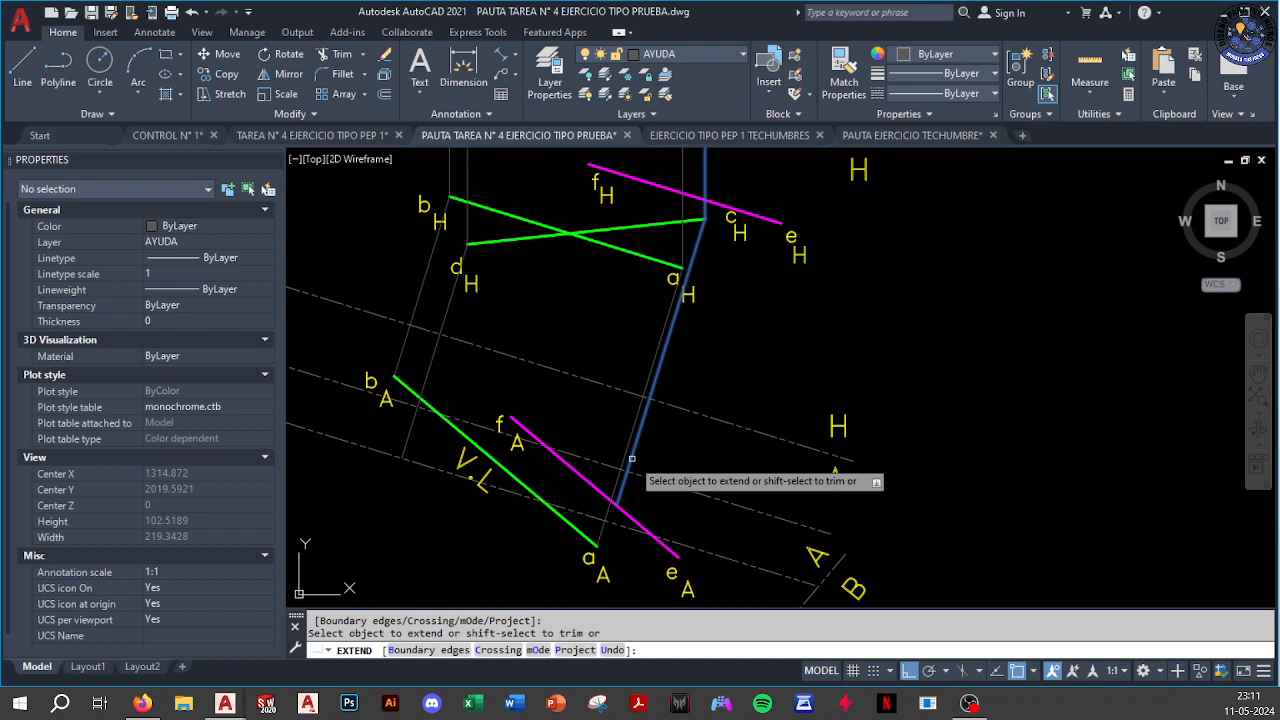
pyautogui.press('Escape')
# Draw a polyline for beam CD in view A between the ends of the extended d and c projection lines
pyautogui.moveTo(642, 443); pyautogui.dragTo(650, 469, button='middle')
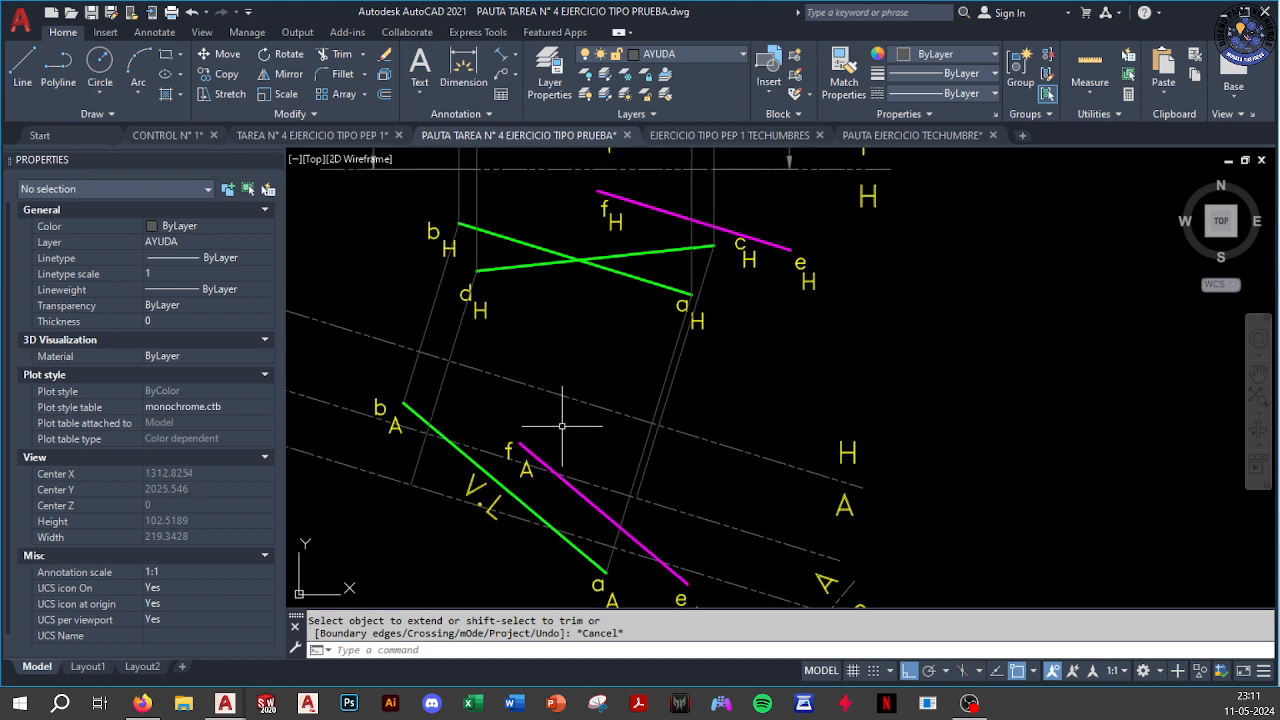
pyautogui.press('Return')
pyautogui.scroll(2, 516, 481)
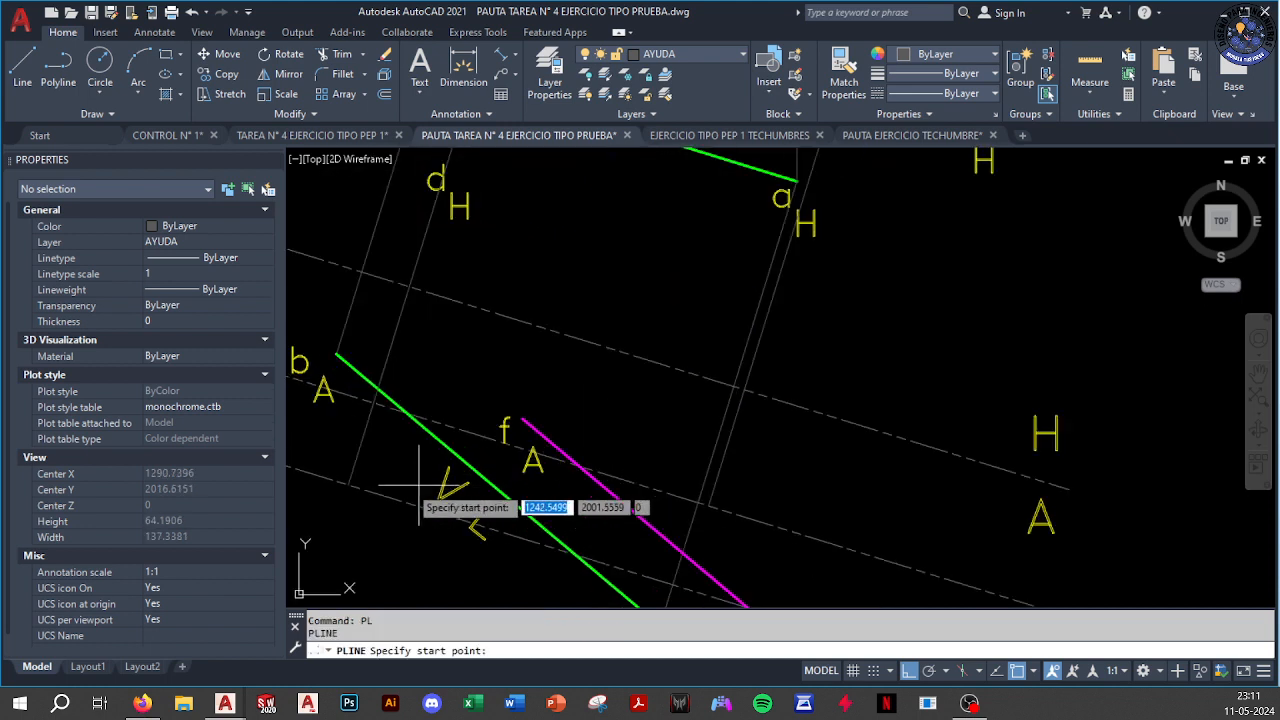
pyautogui.click(349, 485)
pyautogui.click(710, 505)
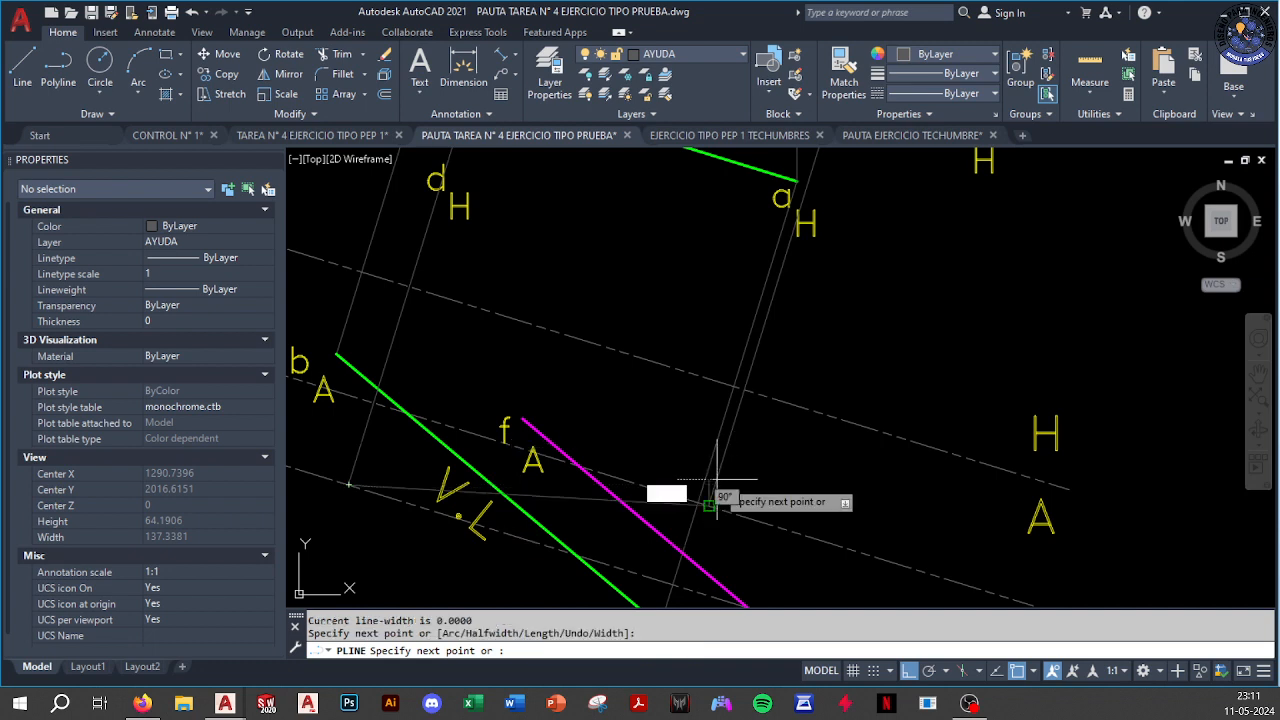
pyautogui.press('Escape')
# Match the properties of green beam AB in view A onto the new CD line
pyautogui.write('A')
pyautogui.press('Return')
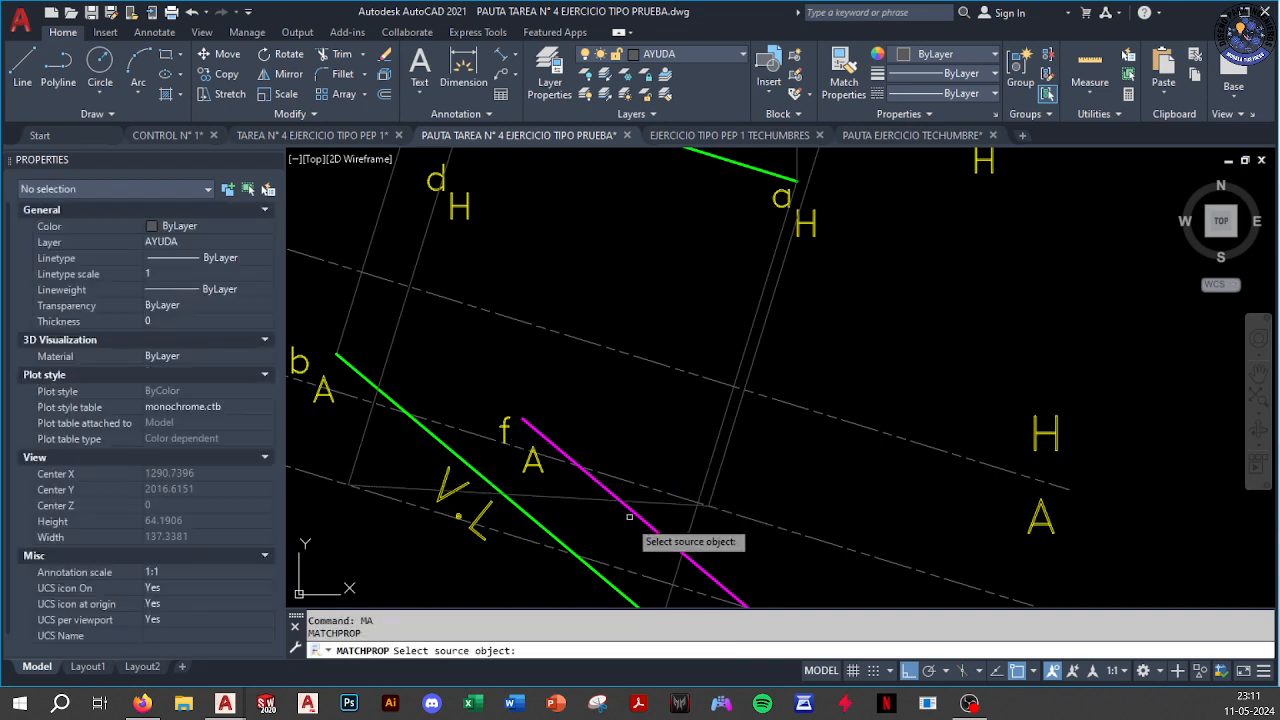
pyautogui.click(515, 503)
pyautogui.click(564, 499)
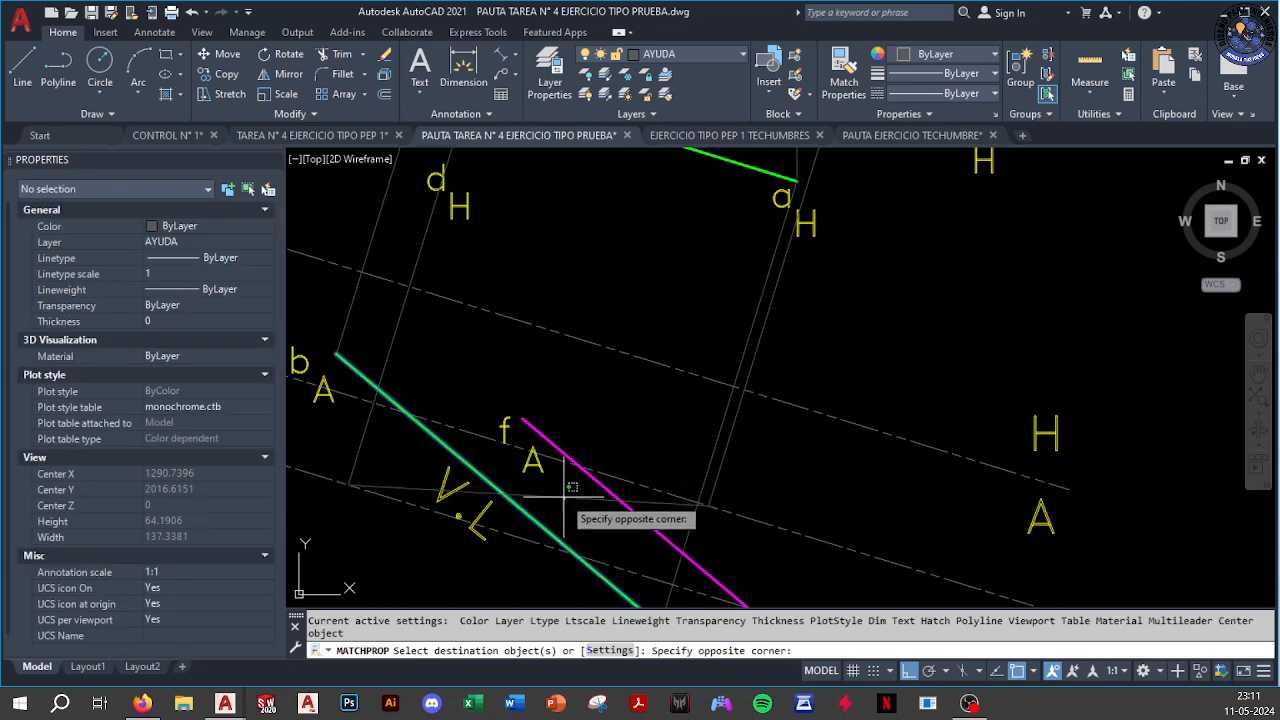
pyautogui.click(510, 510)
pyautogui.press('Escape')
# Erase the V.L text beside beam AB in view A
pyautogui.click(491, 517)
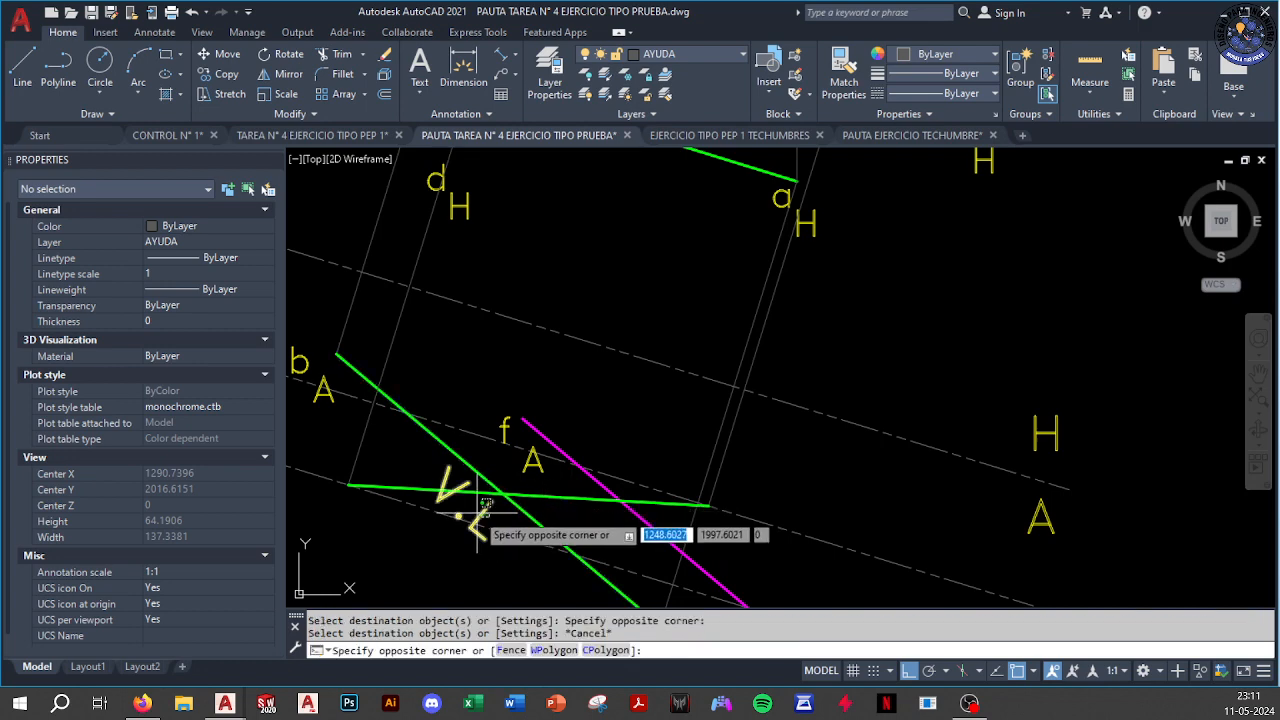
pyautogui.click(445, 480)
pyautogui.write('e')
pyautogui.press('Return')
# Copy the b A label to the d end of beam CD in view A and change its letter to d
pyautogui.moveTo(314, 338); pyautogui.dragTo(437, 320, button='middle')
pyautogui.click(374, 297)
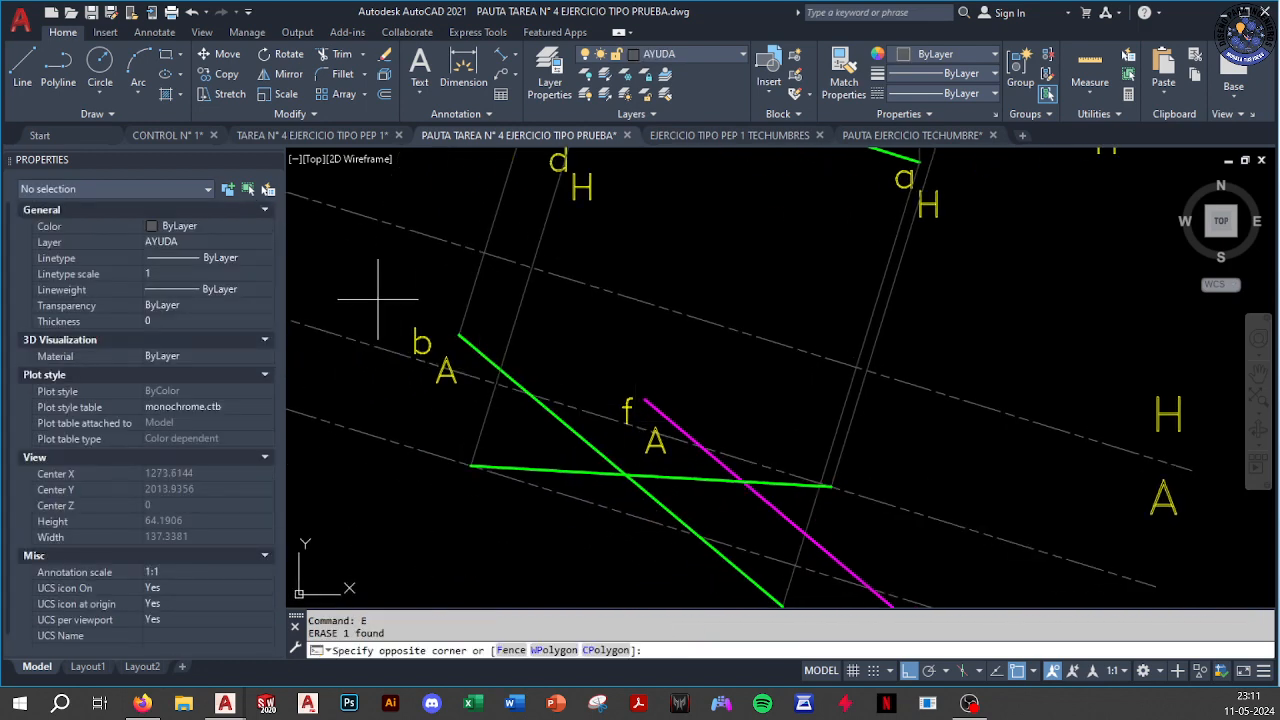
pyautogui.click(470, 410)
pyautogui.hotkey('ctrl', 'c')
pyautogui.hotkey('ctrl', 'v')
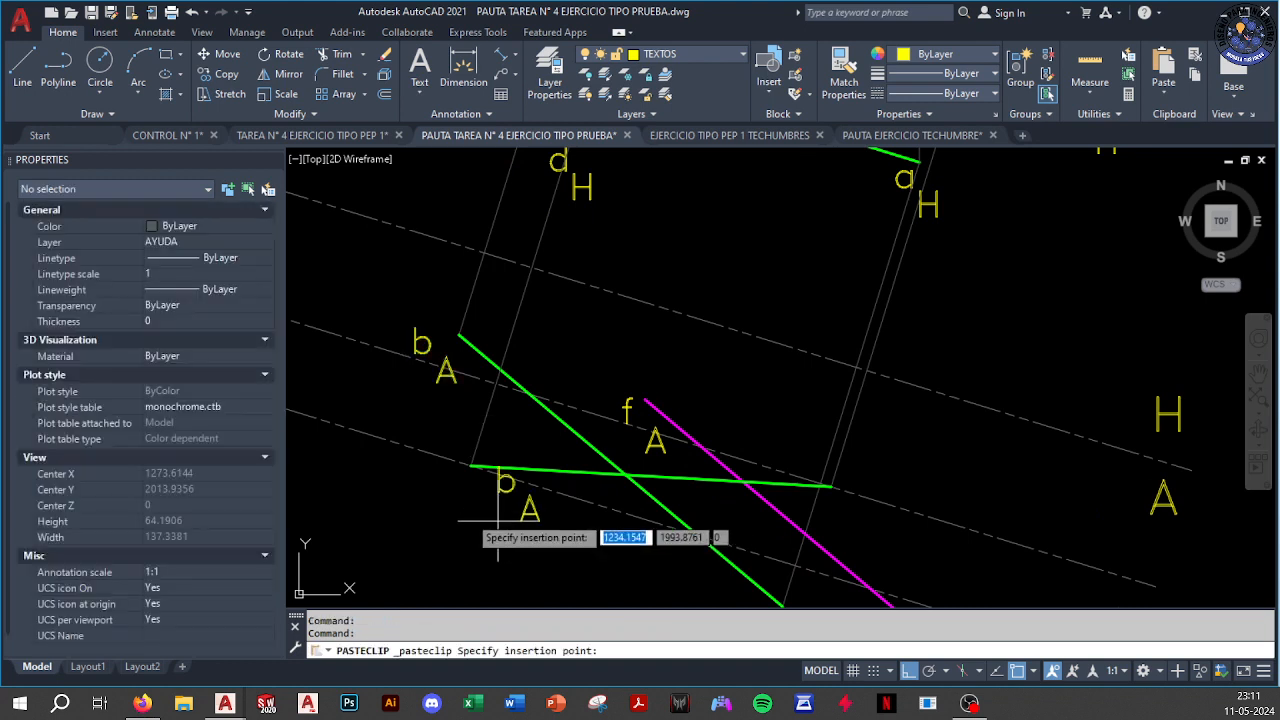
pyautogui.click(465, 495)
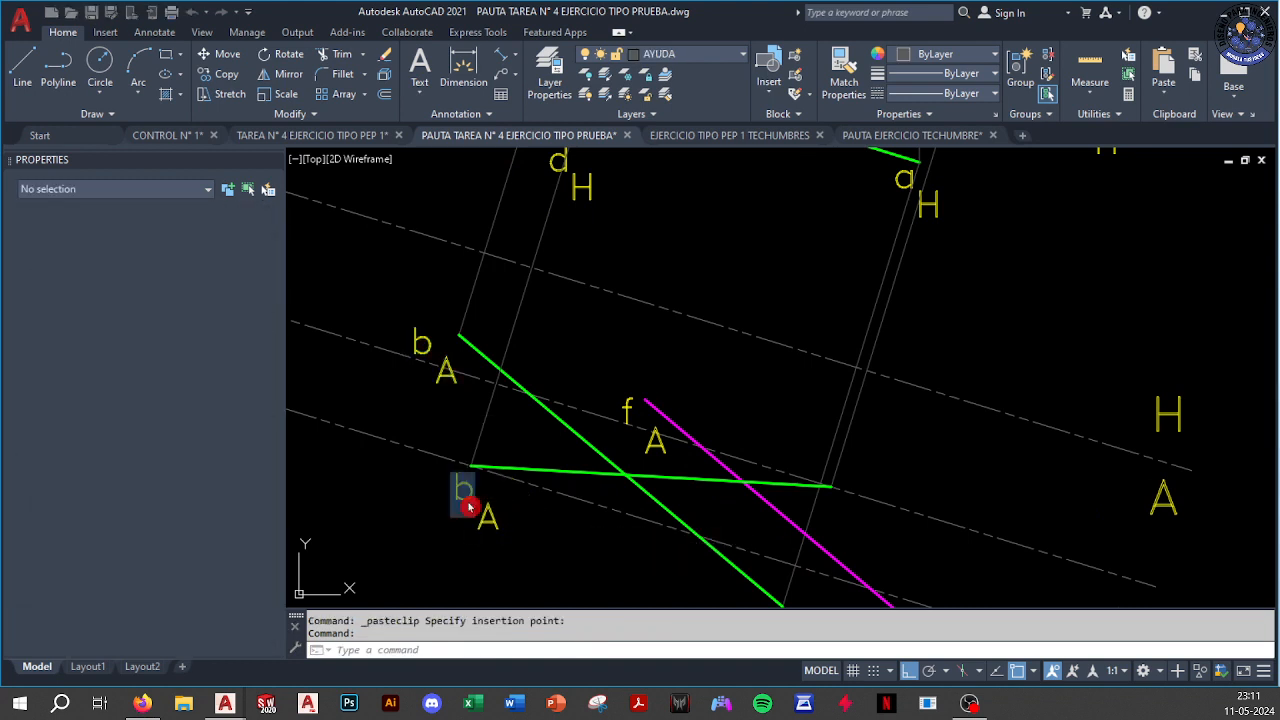
pyautogui.doubleClick(463, 489)
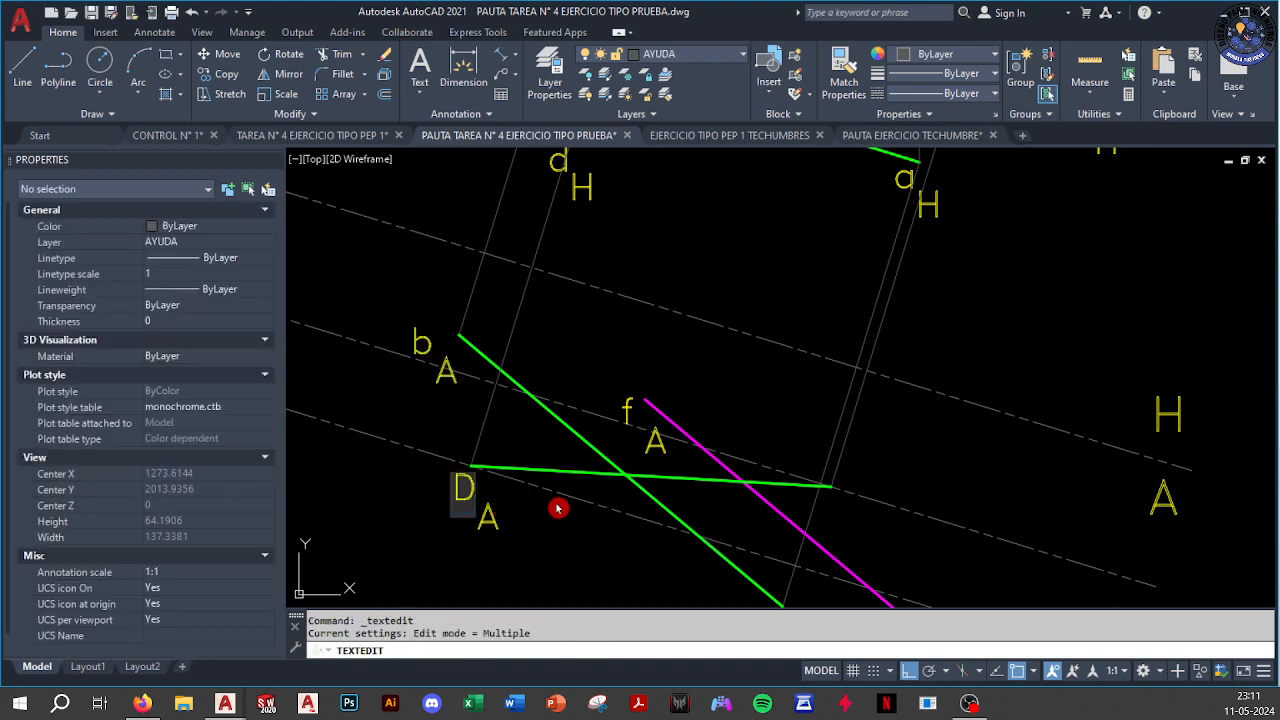
pyautogui.click(546, 514)
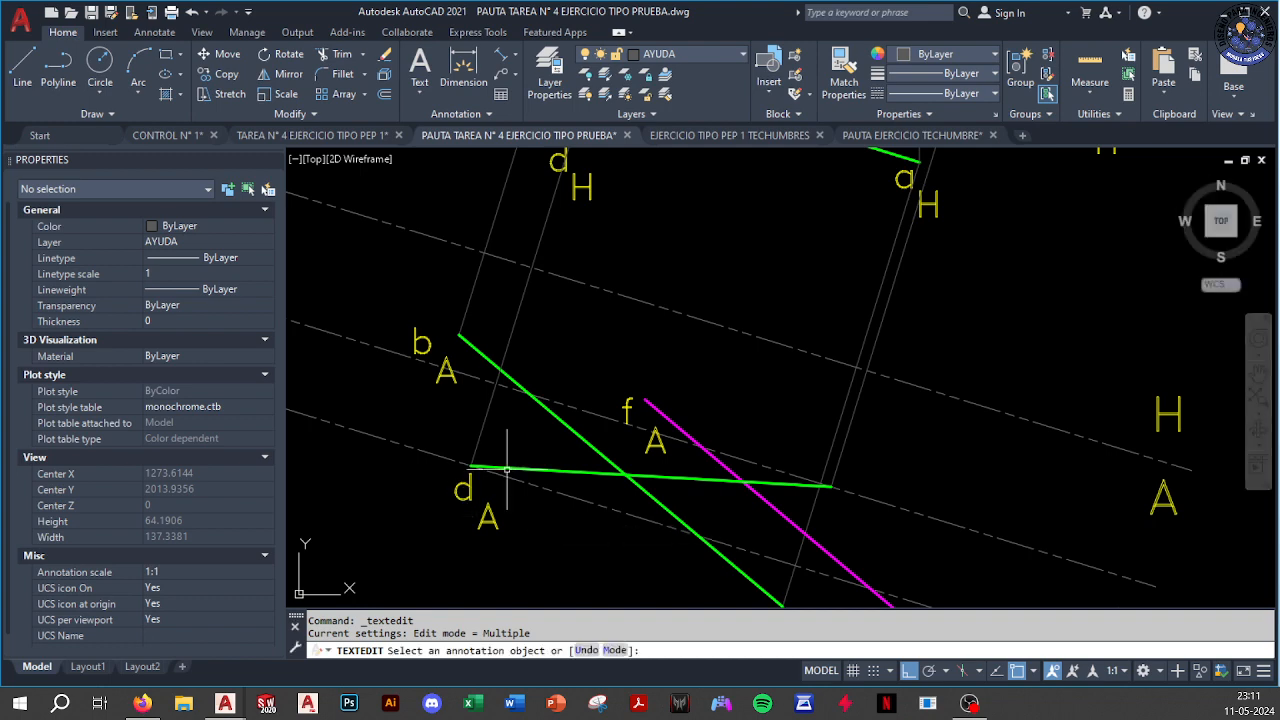
pyautogui.press('Escape')
# Copy the d A label to the other end of beam CD in view A and change its letter to c
pyautogui.click(438, 434)
pyautogui.click(512, 571)
pyautogui.hotkey('ctrl', 'c')
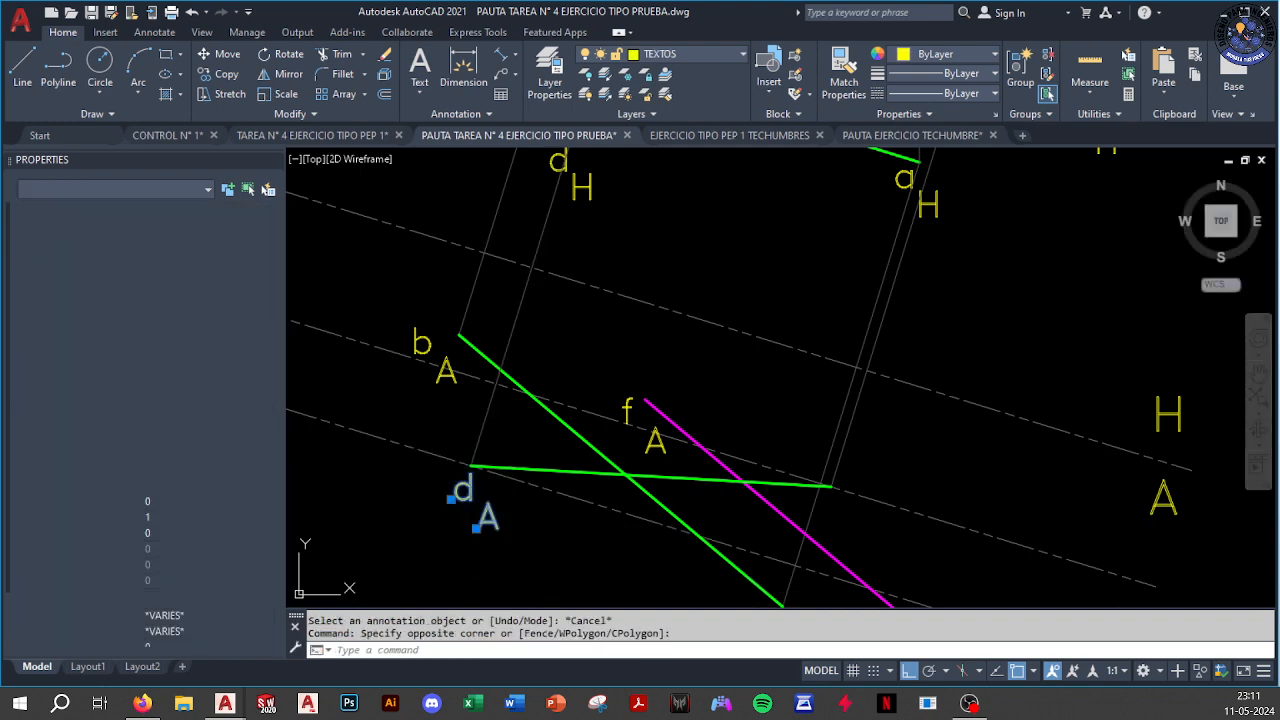
pyautogui.scroll(-2, 540, 552)
pyautogui.hotkey('ctrl', 'v')
pyautogui.scroll(4, 720, 530)
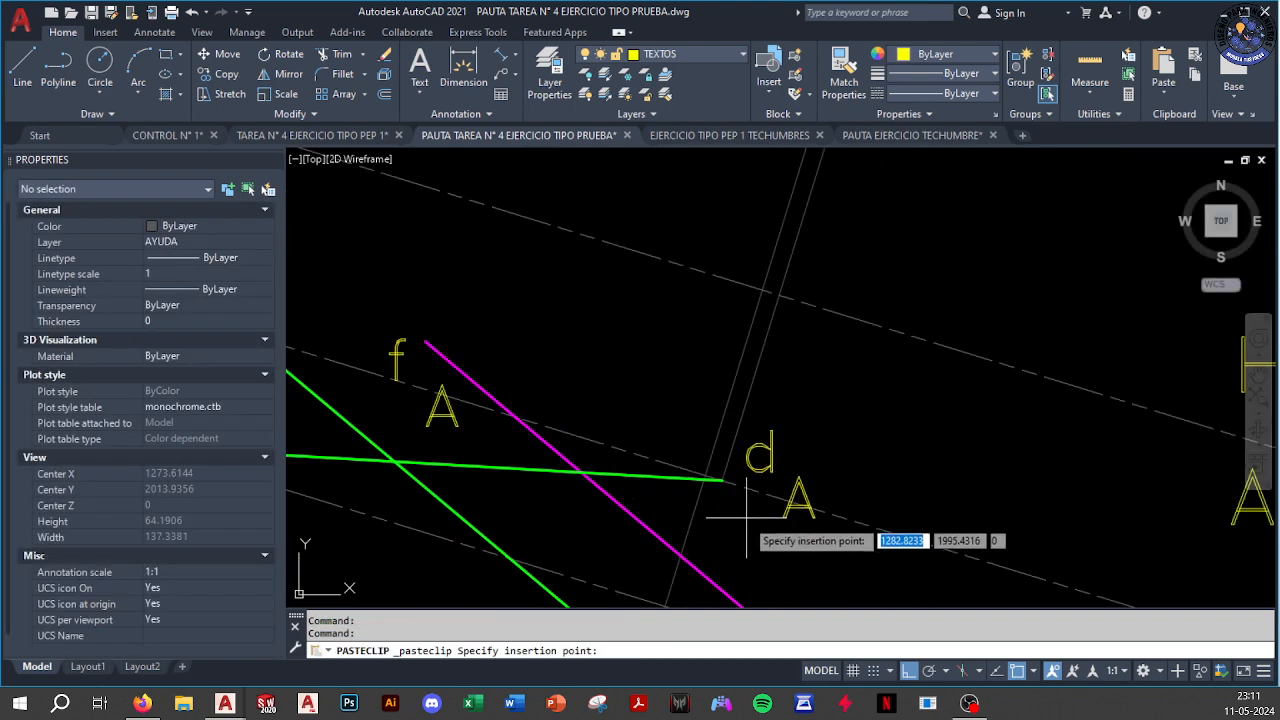
pyautogui.doubleClick(760, 474)
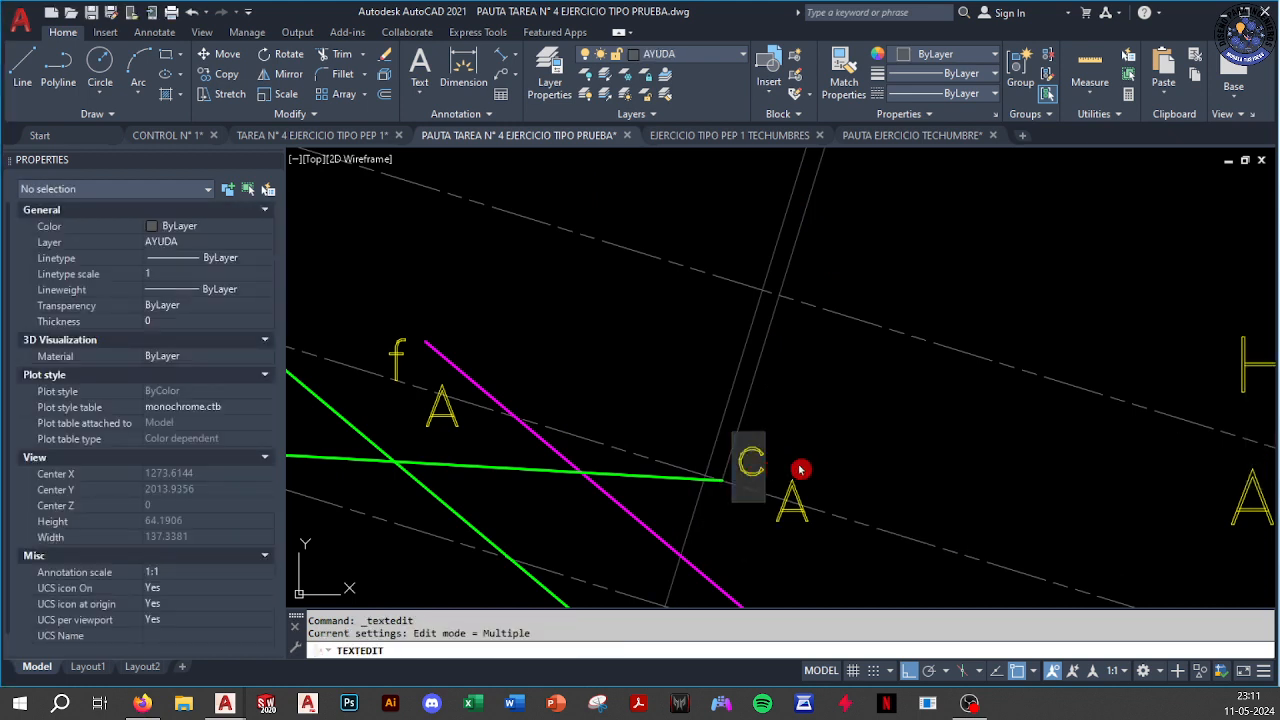
pyautogui.click(863, 467)
pyautogui.press('Escape')
pyautogui.scroll(-2, 859, 471)
pyautogui.scroll(2, 806, 485)
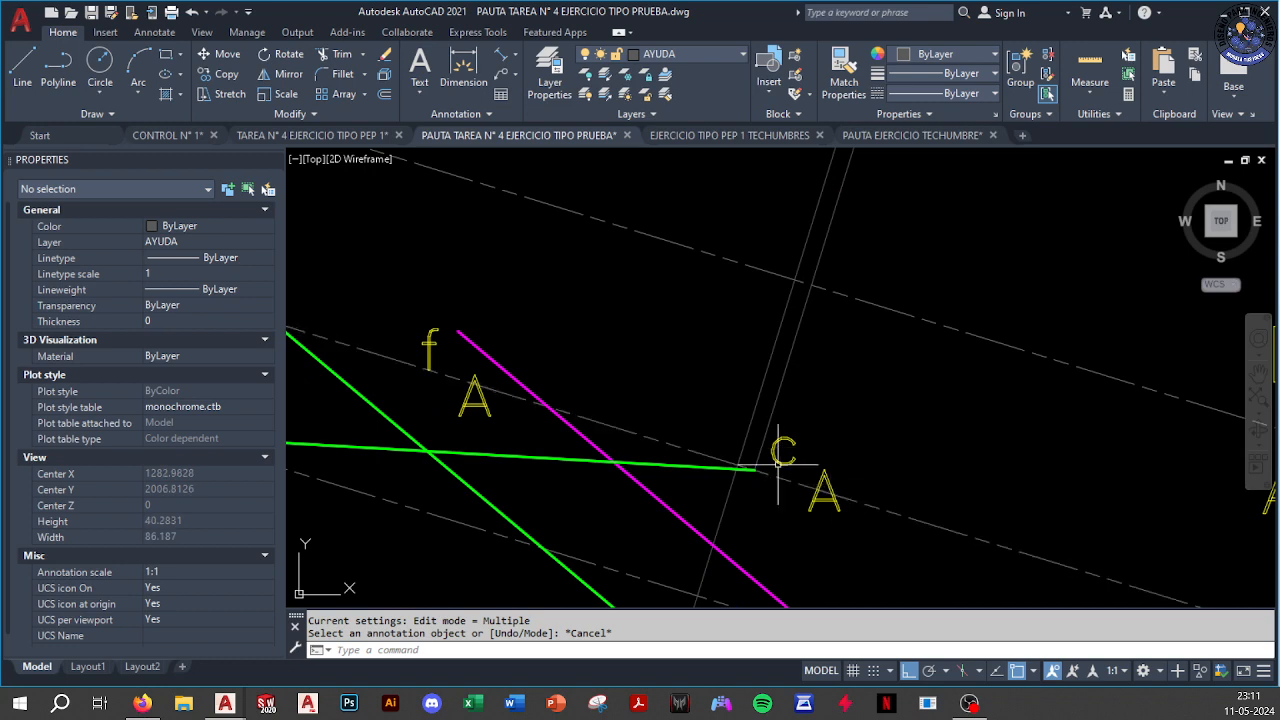
pyautogui.scroll(-3, 778, 463)
pyautogui.scroll(-1, 695, 420)
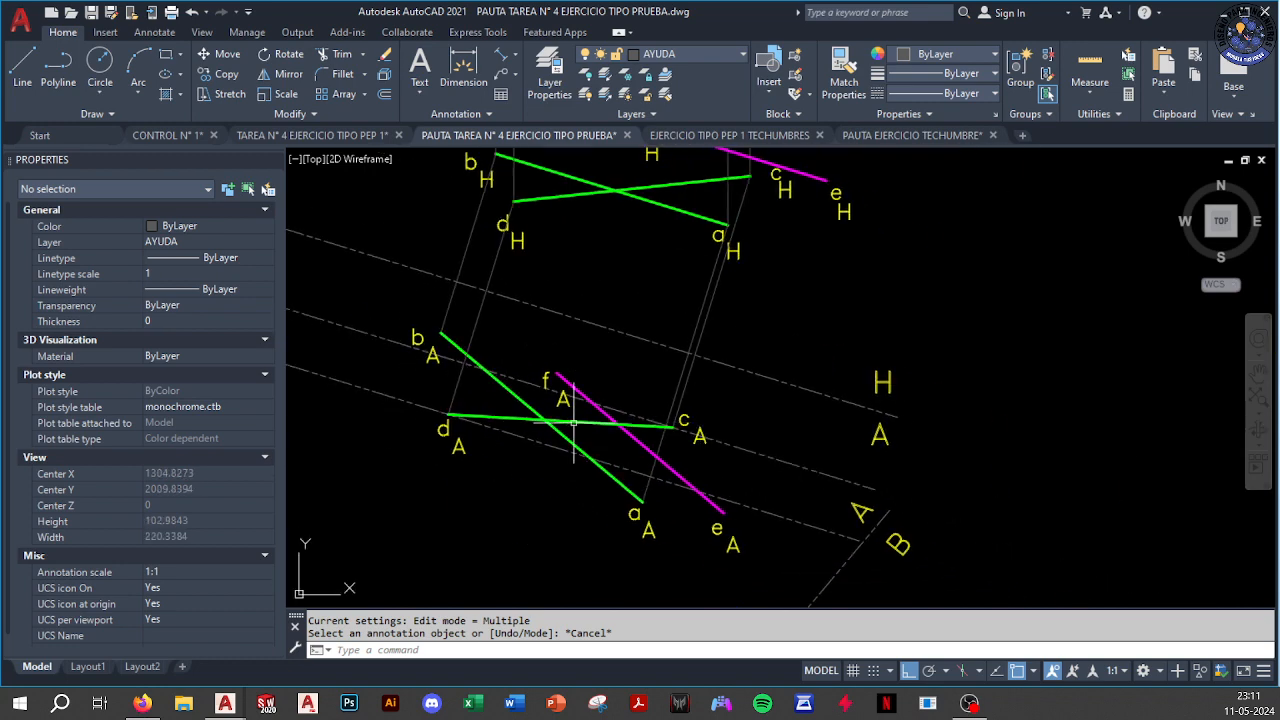
pyautogui.scroll(-2, 585, 426)
pyautogui.moveTo(585, 426); pyautogui.dragTo(532, 342, button='middle')
pyautogui.scroll(4, 474, 293)
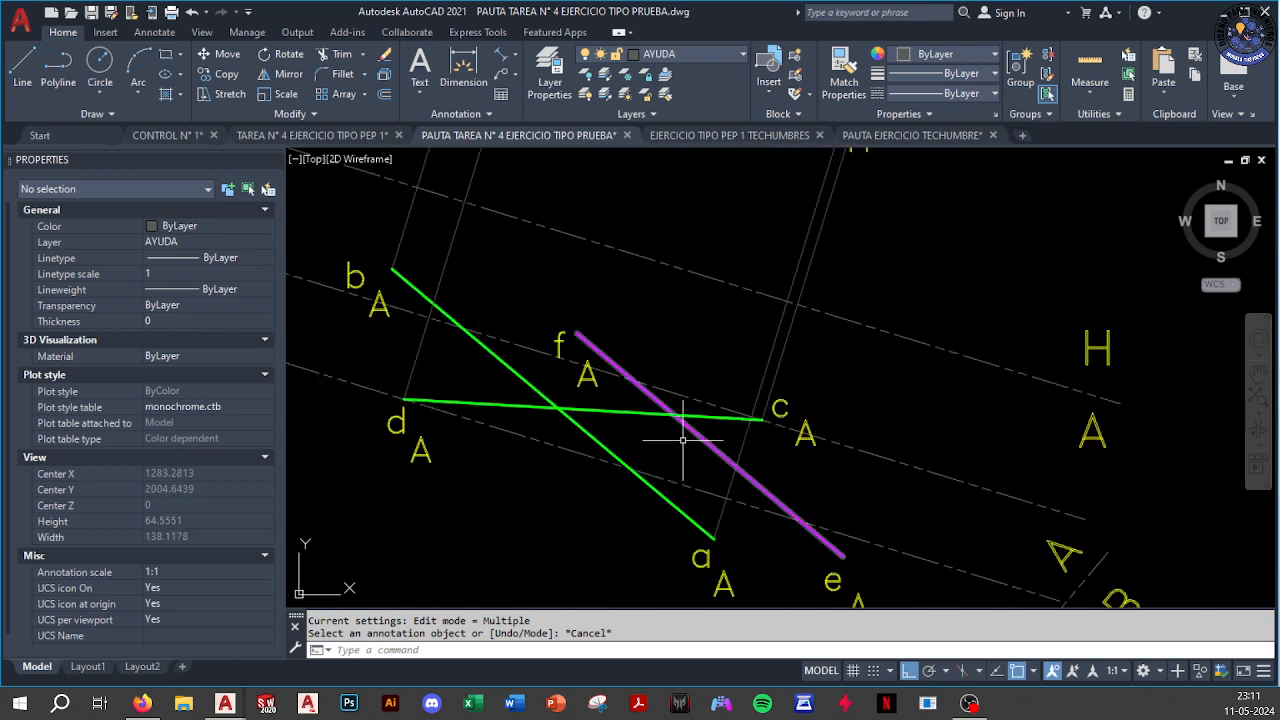
# Examine the line projections in auxiliary view A and the A/B fold line beside them
pyautogui.scroll(-4, 666, 449)
pyautogui.moveTo(666, 449)
pyautogui.mouseDown(button='middle')
pyautogui.moveTo(625, 423)
pyautogui.moveTo(563, 338)
pyautogui.mouseUp(button='middle')
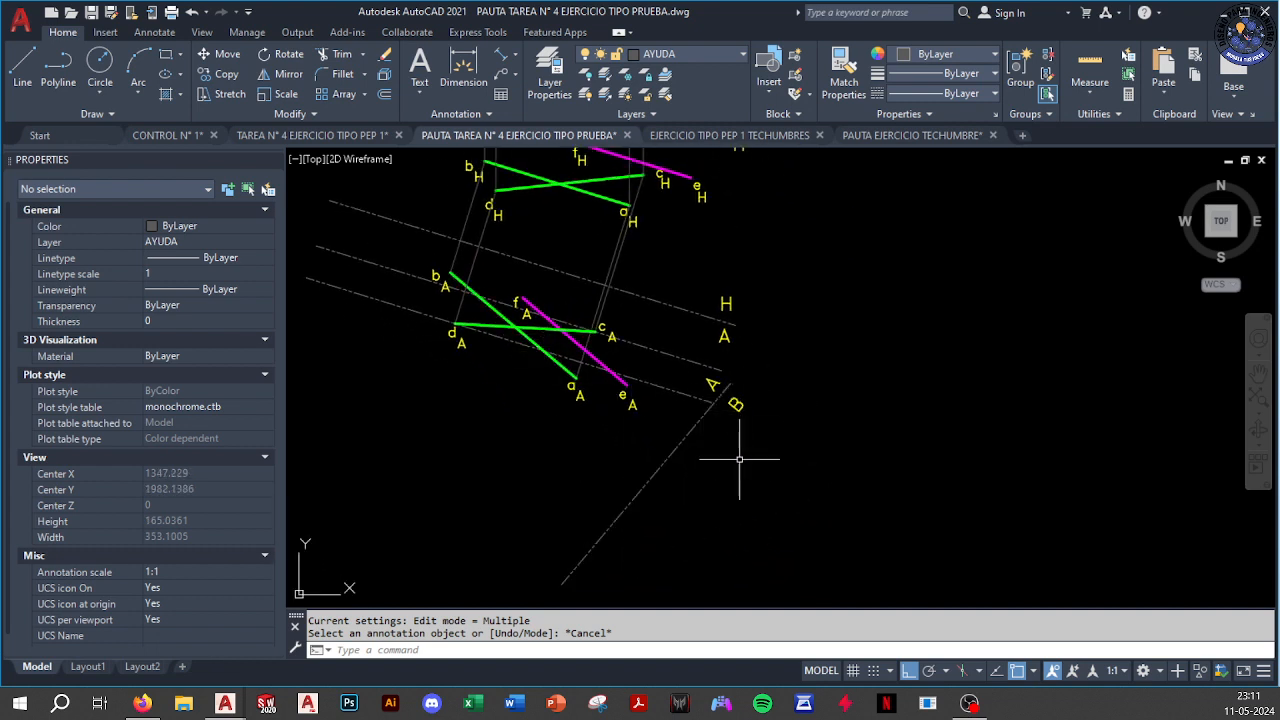
pyautogui.moveTo(670, 440); pyautogui.dragTo(681, 419, button='middle')
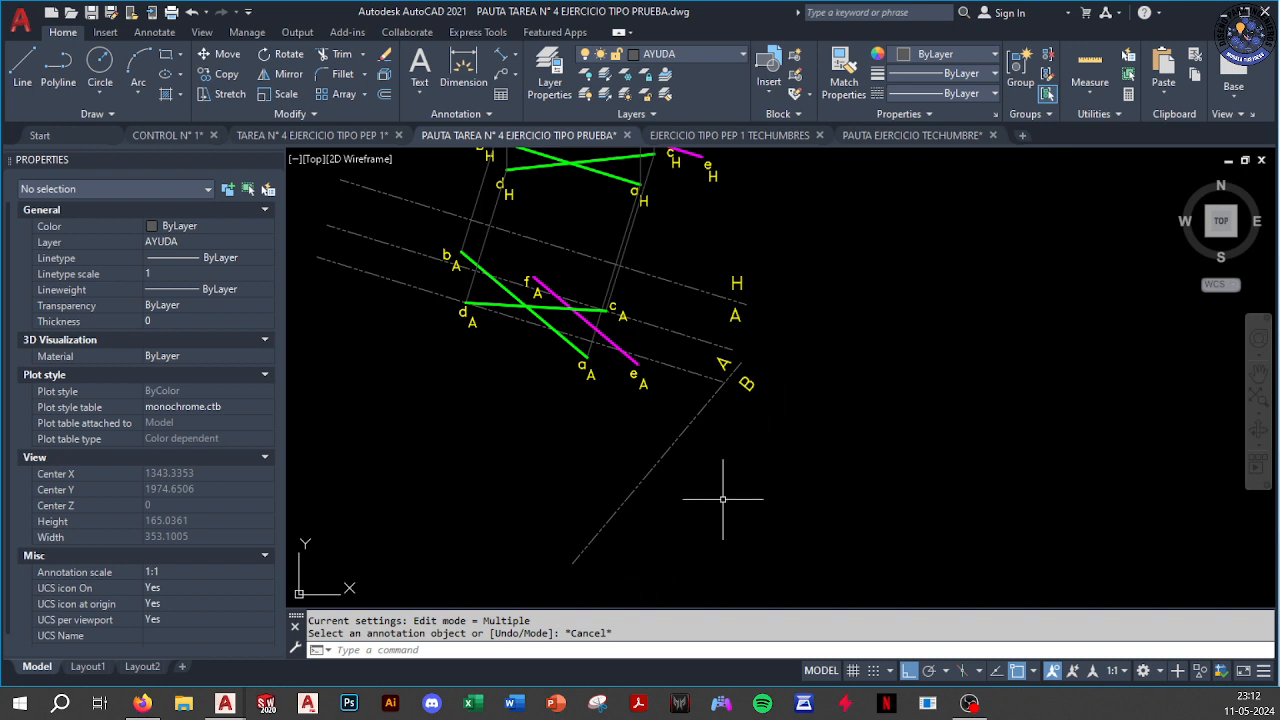
pyautogui.moveTo(811, 452); pyautogui.dragTo(717, 401, button='middle')
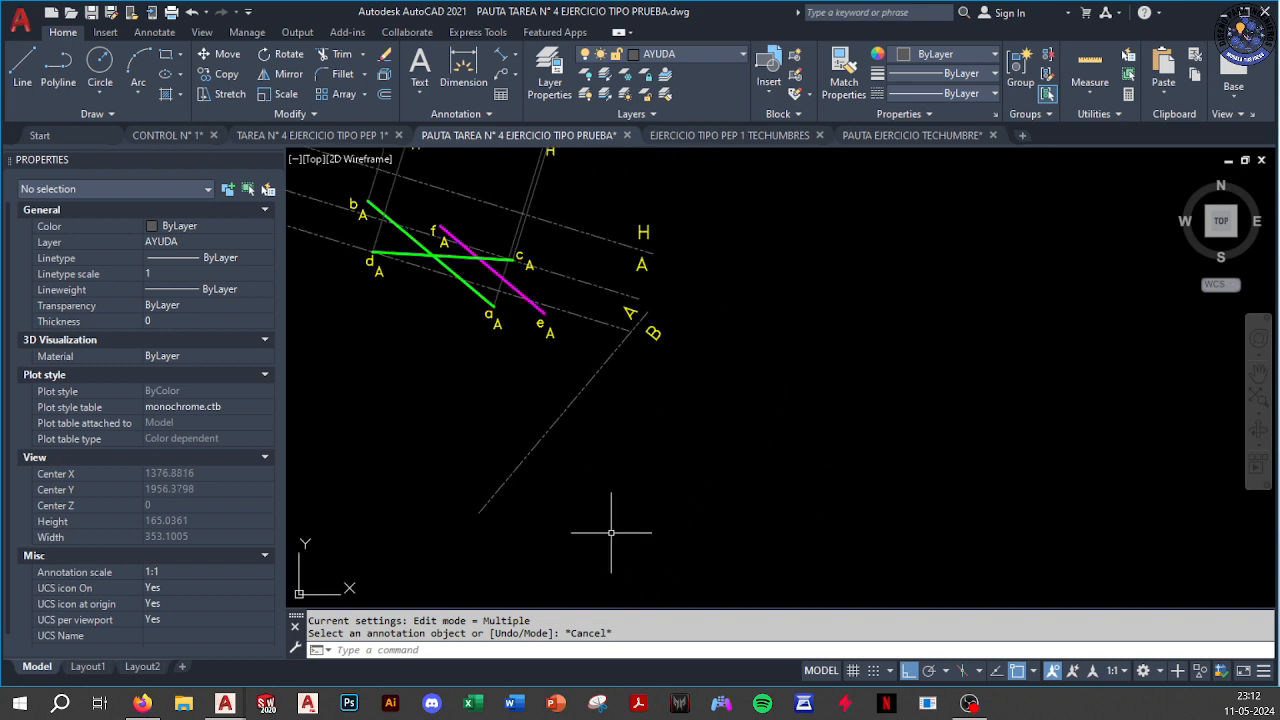
pyautogui.scroll(-3, 601, 375)
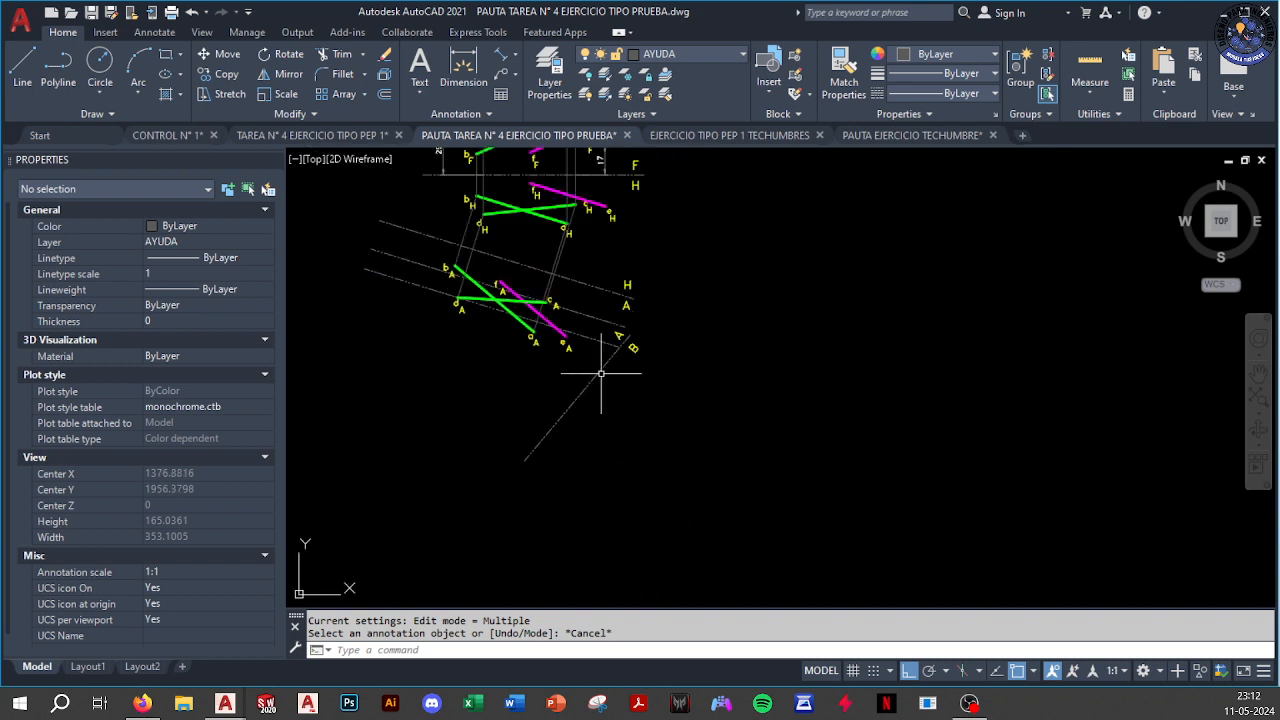
pyautogui.scroll(3, 561, 337)
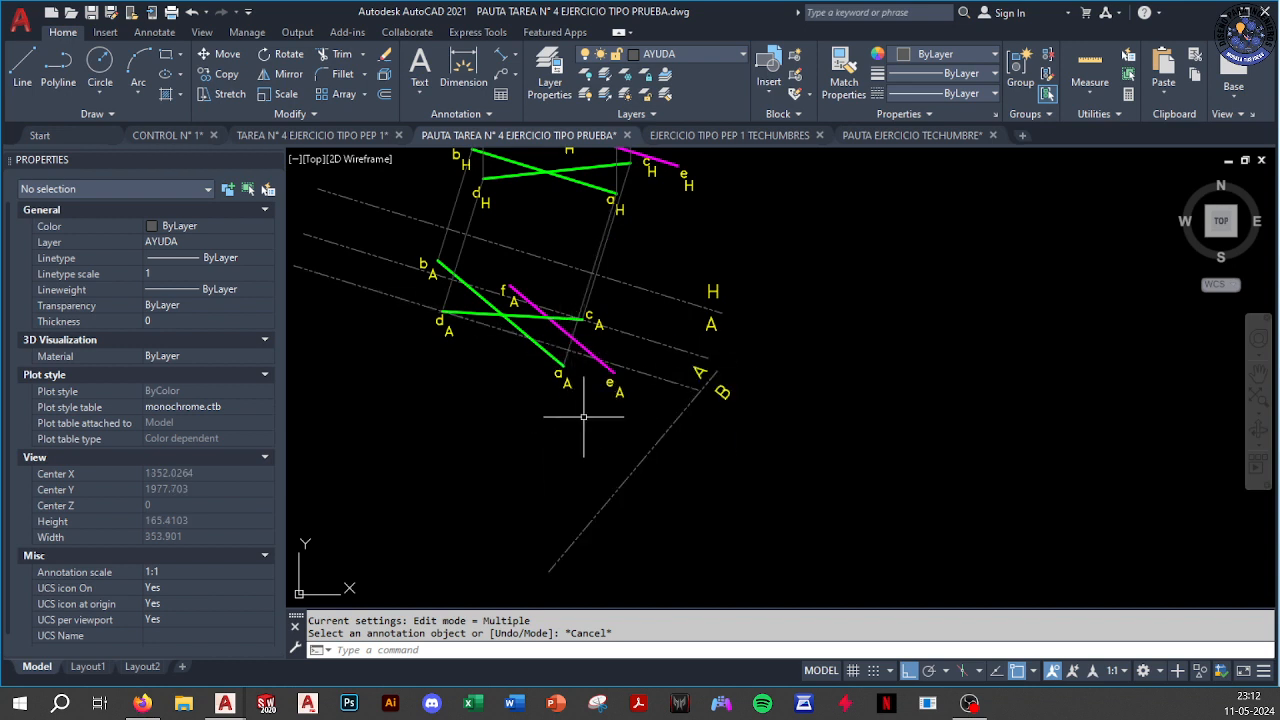
pyautogui.scroll(-12, 550, 393)
pyautogui.scroll(5, 551, 391)
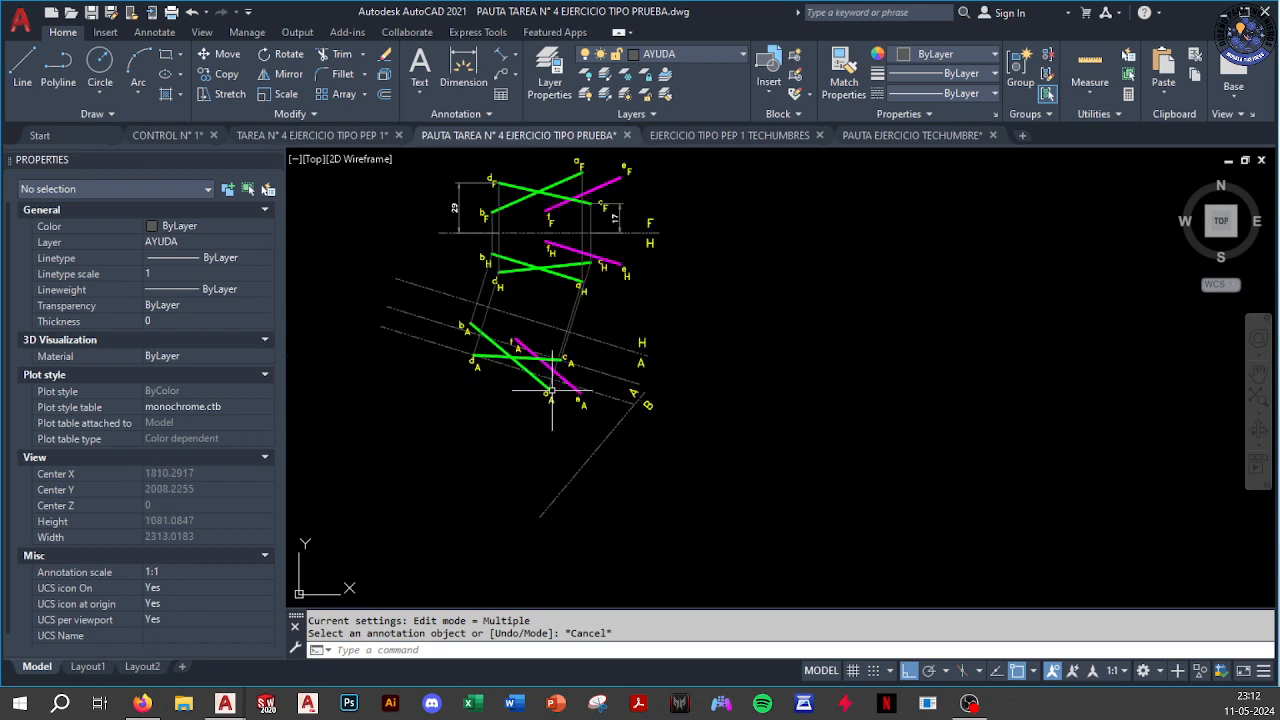
# Draw a polyline projector from point d in view A perpendicular to the A/B fold line
pyautogui.write('l')
pyautogui.press('Return')
pyautogui.scroll(4, 470, 315)
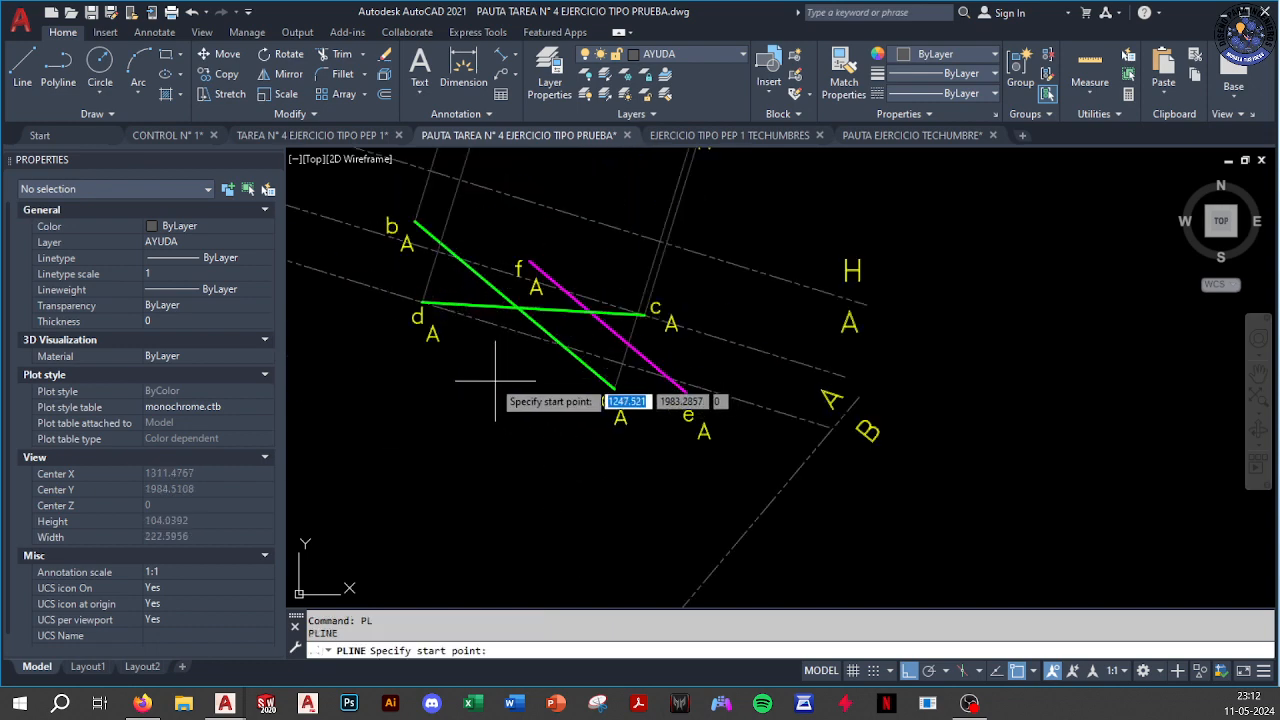
pyautogui.click(425, 301)
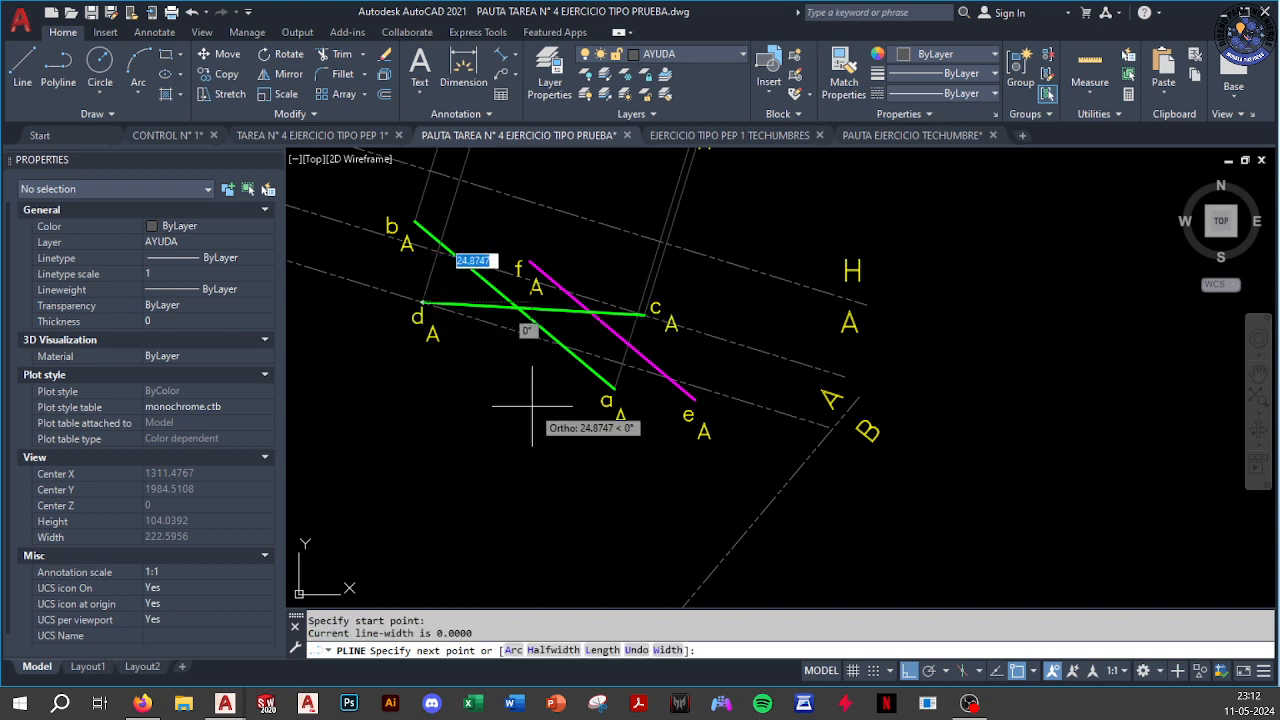
pyautogui.keyDown('shift'); pyautogui.rightClick(530, 270); pyautogui.keyUp('shift')
pyautogui.click(589, 561)
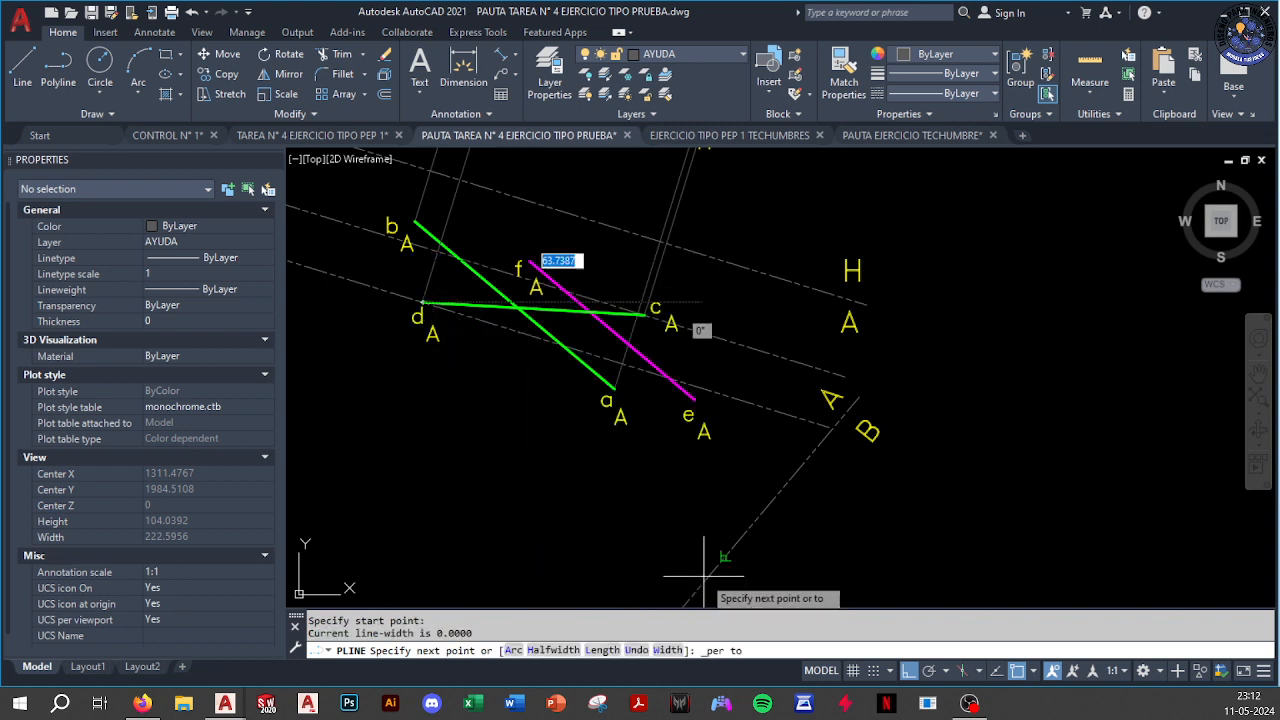
pyautogui.press('Escape')
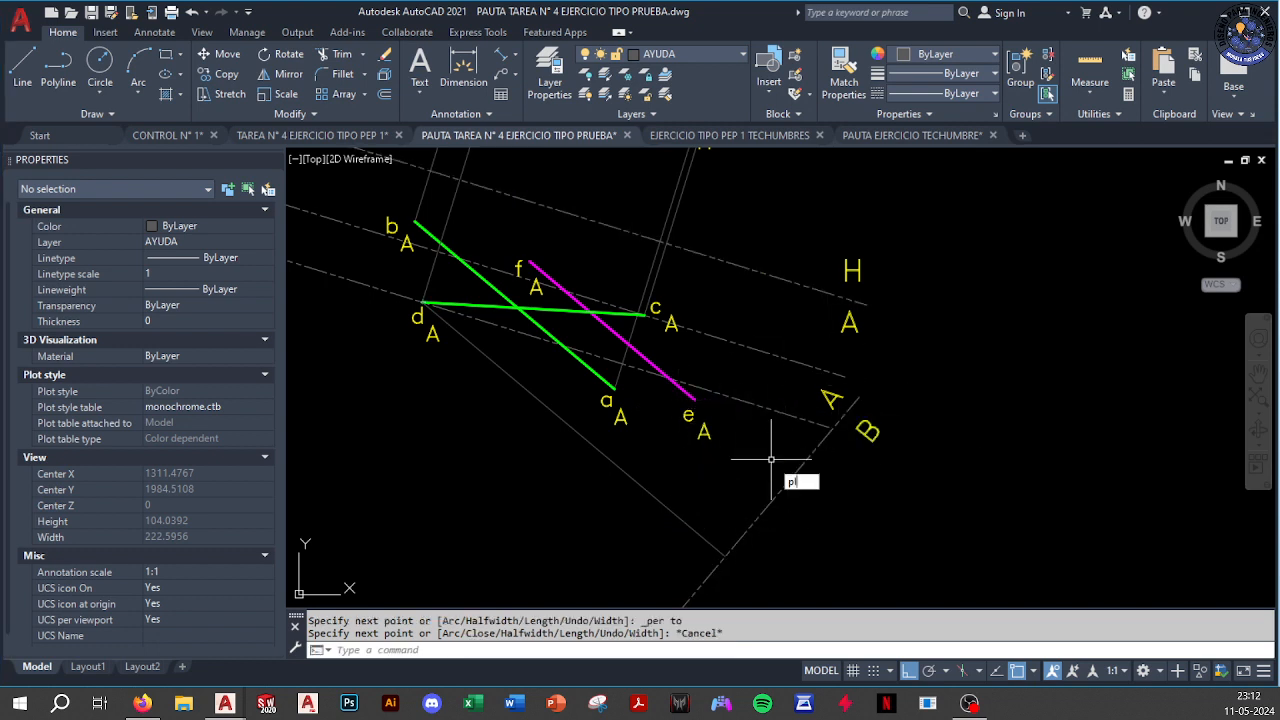
# Draw a polyline projector from point c in view A perpendicular to the A/B fold line
pyautogui.write('pl')
pyautogui.press('Return')
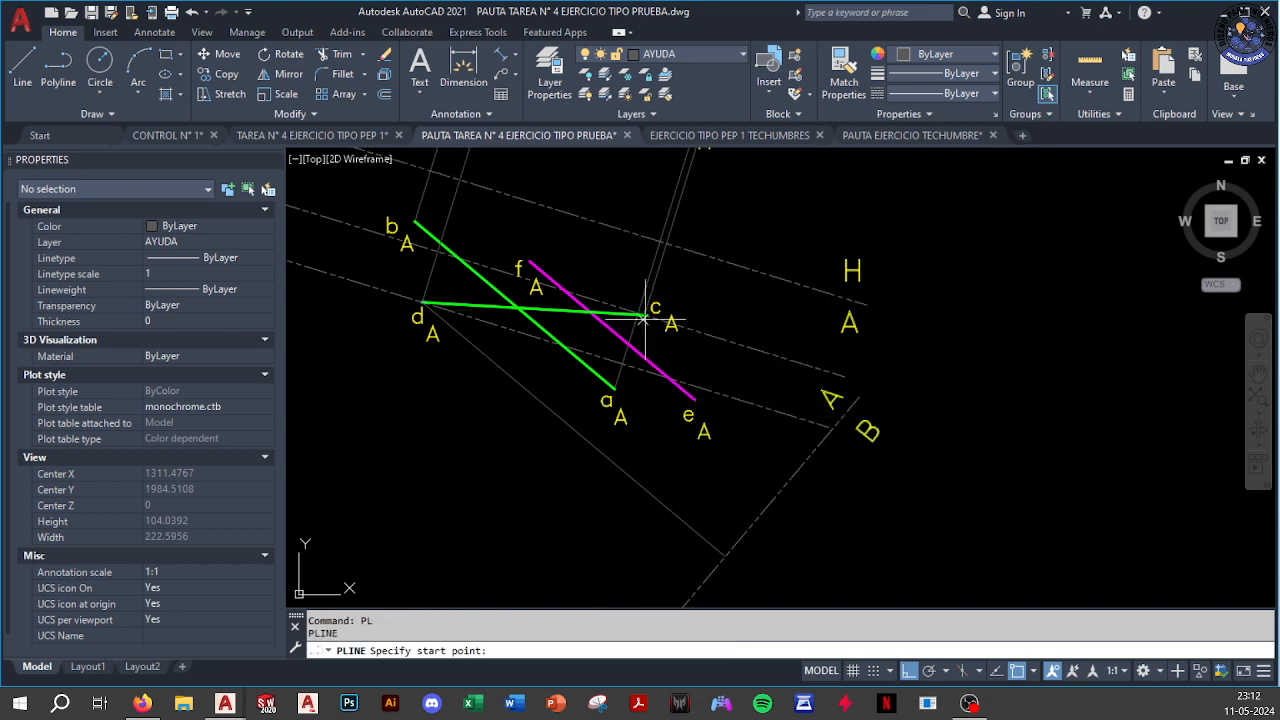
pyautogui.scroll(4, 645, 317)
pyautogui.scroll(2, 640, 307)
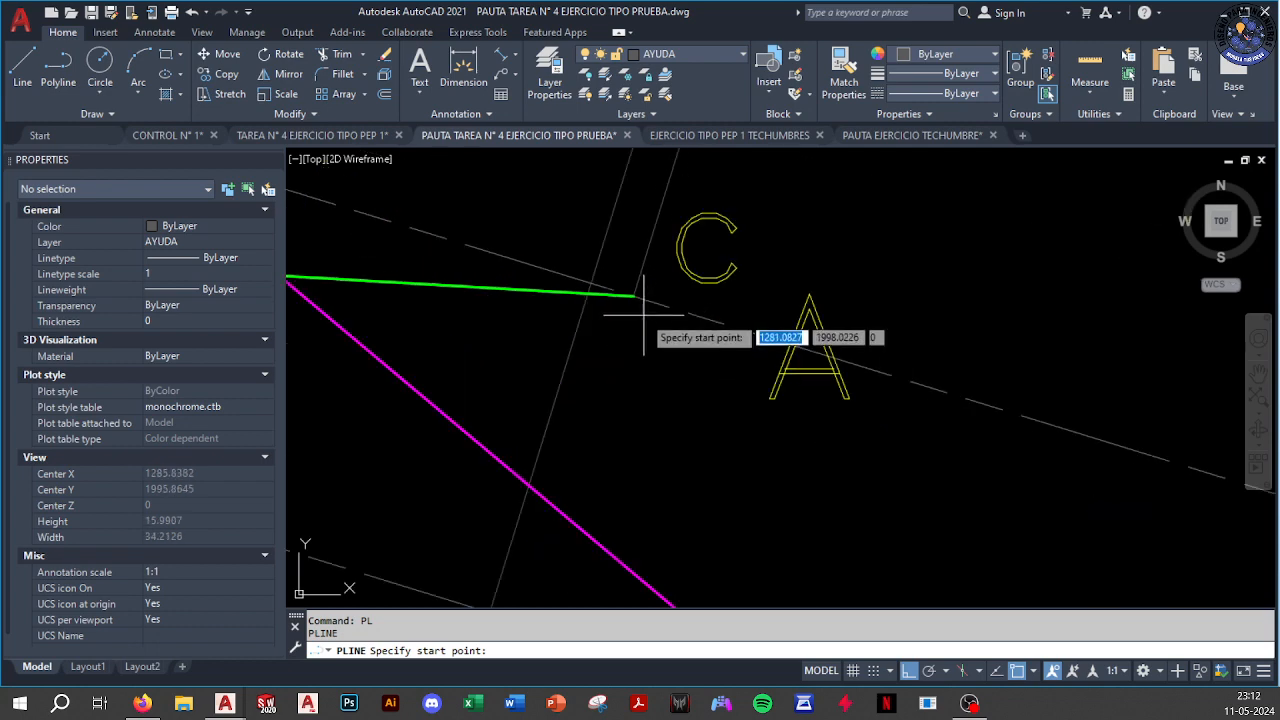
pyautogui.click(629, 292)
pyautogui.scroll(-3, 645, 309)
pyautogui.keyDown('shift'); pyautogui.rightClick(704, 362); pyautogui.keyUp('shift')
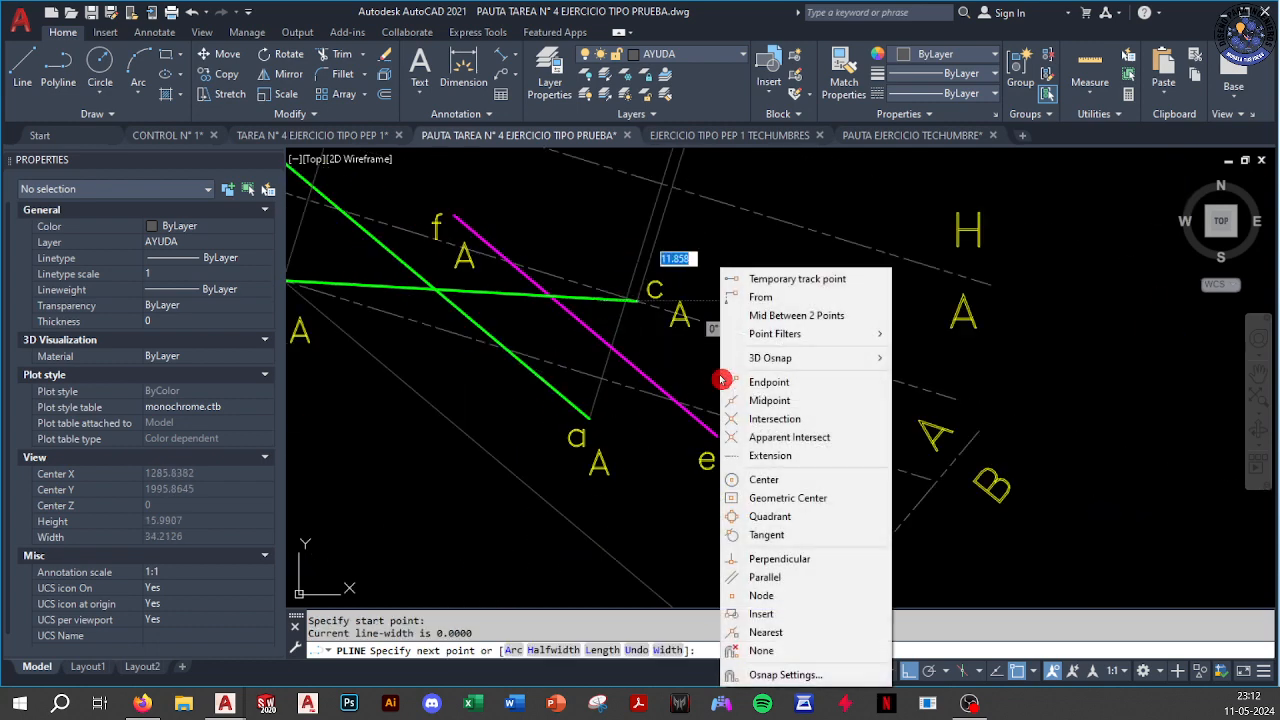
pyautogui.click(797, 562)
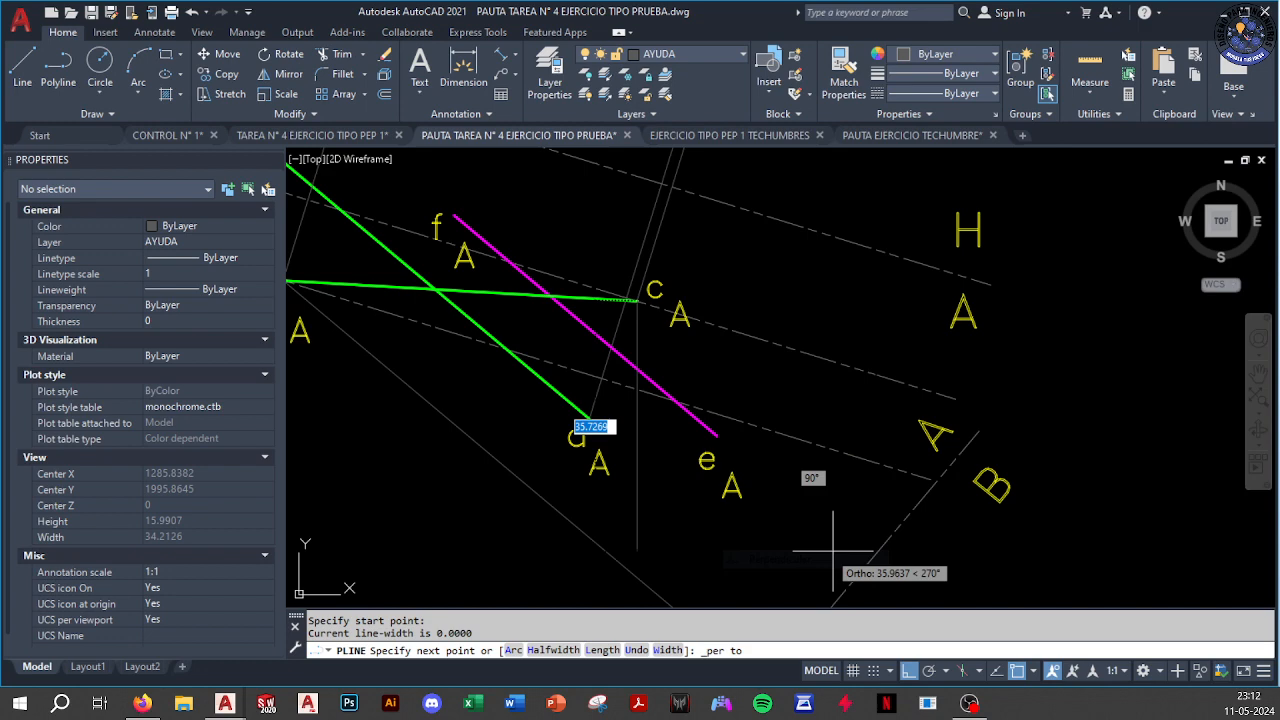
pyautogui.click(897, 541)
pyautogui.press('Escape')
# Draw a polyline projector from point a in view A perpendicular to the A/B fold line
pyautogui.moveTo(694, 480); pyautogui.dragTo(662, 432, button='middle')
pyautogui.scroll(-2, 662, 432)
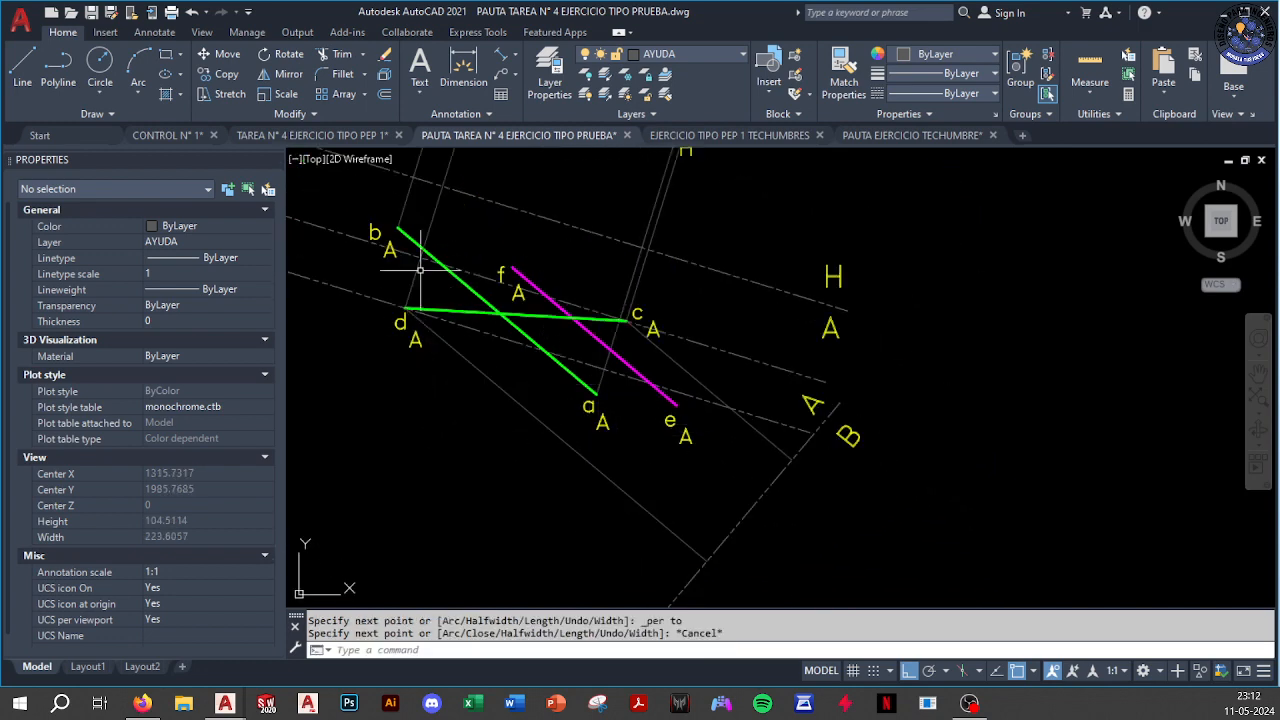
pyautogui.write('p')
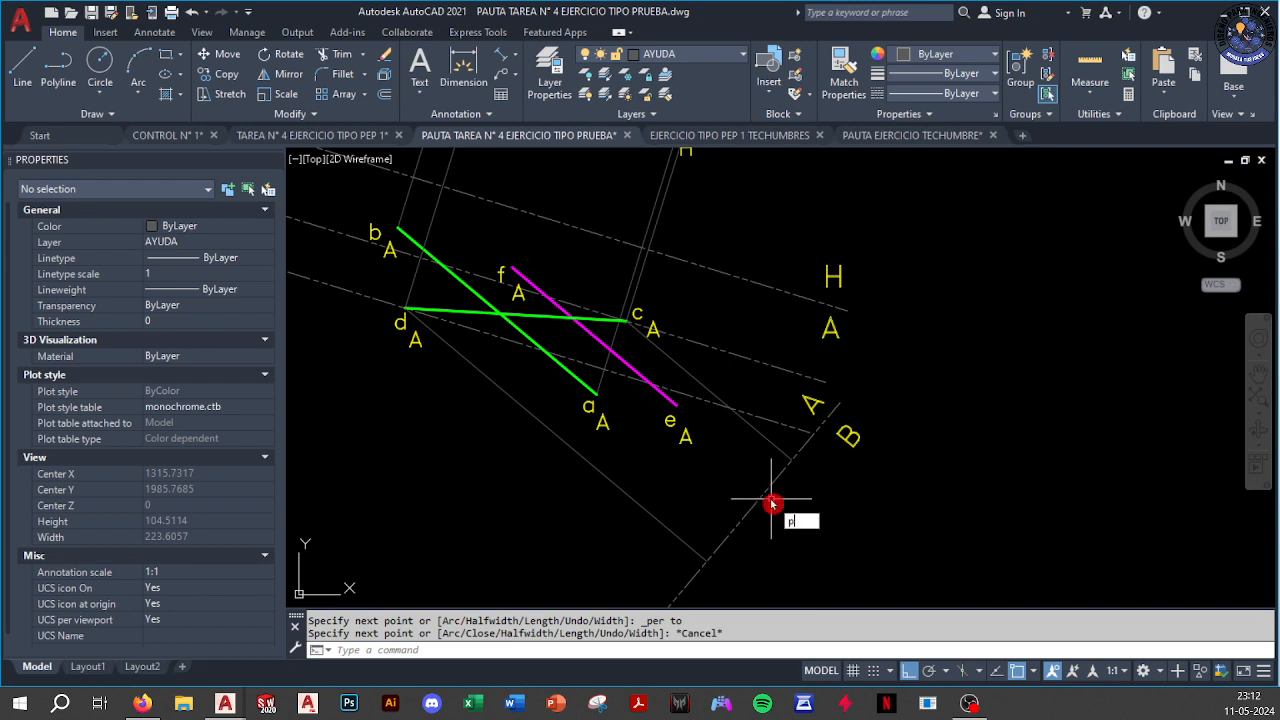
pyautogui.write('l')
pyautogui.press('Return')
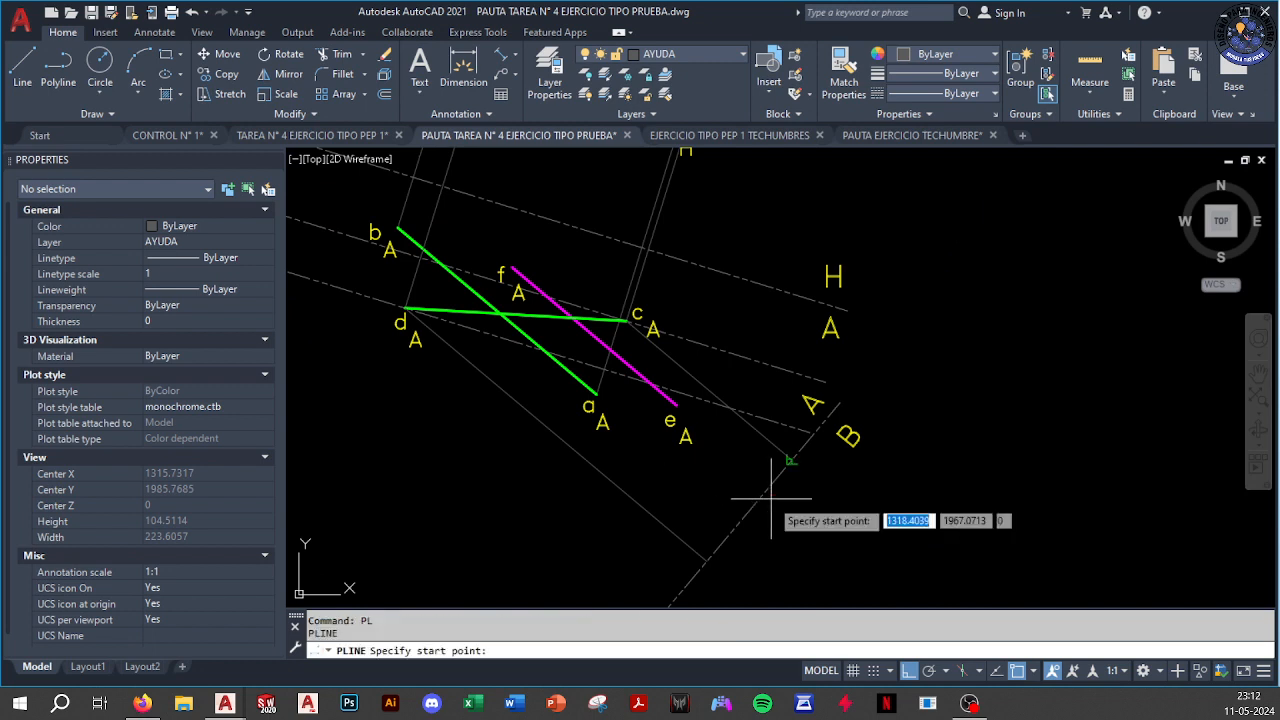
pyautogui.click(597, 394)
pyautogui.keyDown('shift'); pyautogui.rightClick(713, 467); pyautogui.keyUp('shift')
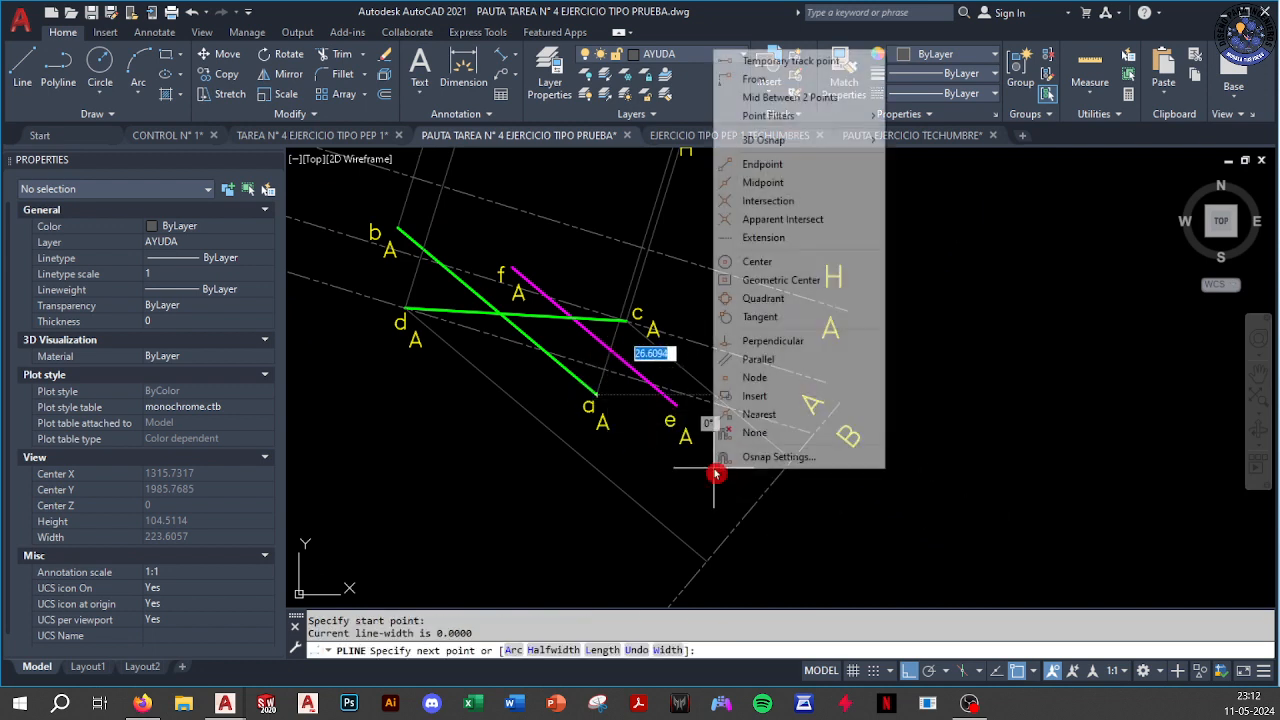
pyautogui.click(768, 342)
pyautogui.press('Escape')
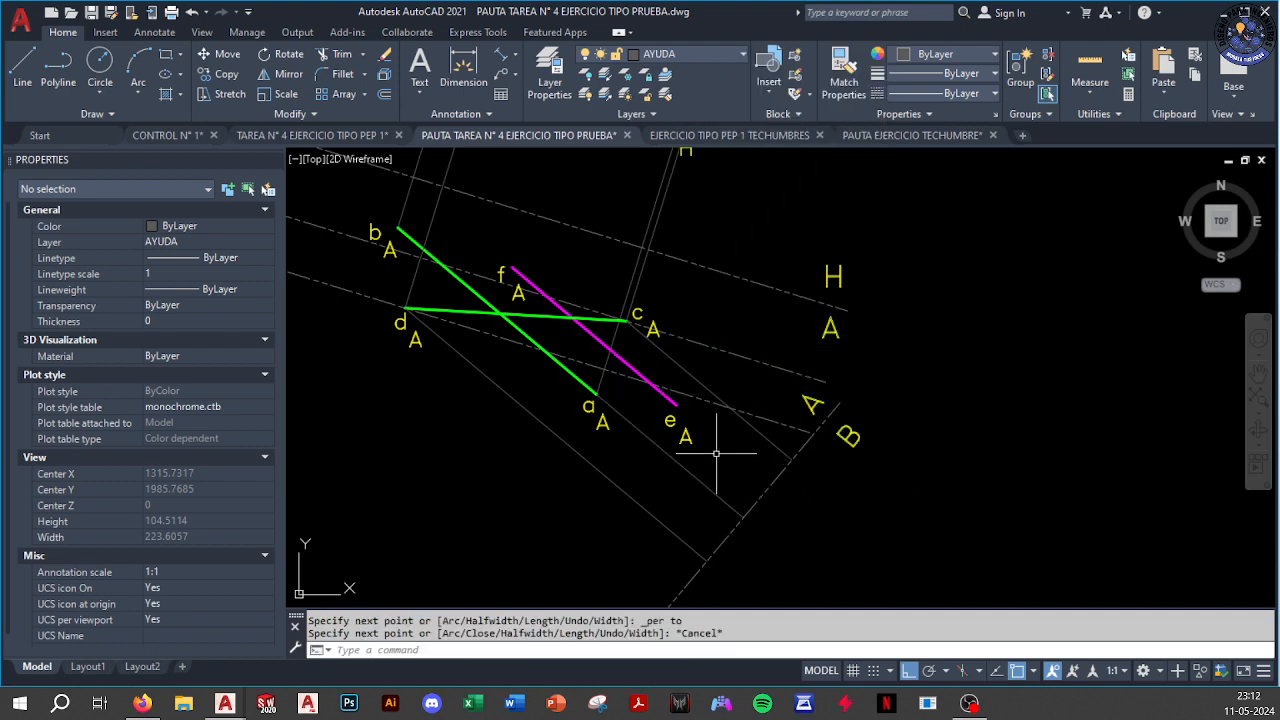
# Erase the two dashed helper lines crossing view A parallel to the H/A fold line
pyautogui.scroll(-5, 716, 453)
pyautogui.scroll(3, 661, 354)
pyautogui.moveTo(661, 354); pyautogui.dragTo(661, 438, button='middle')
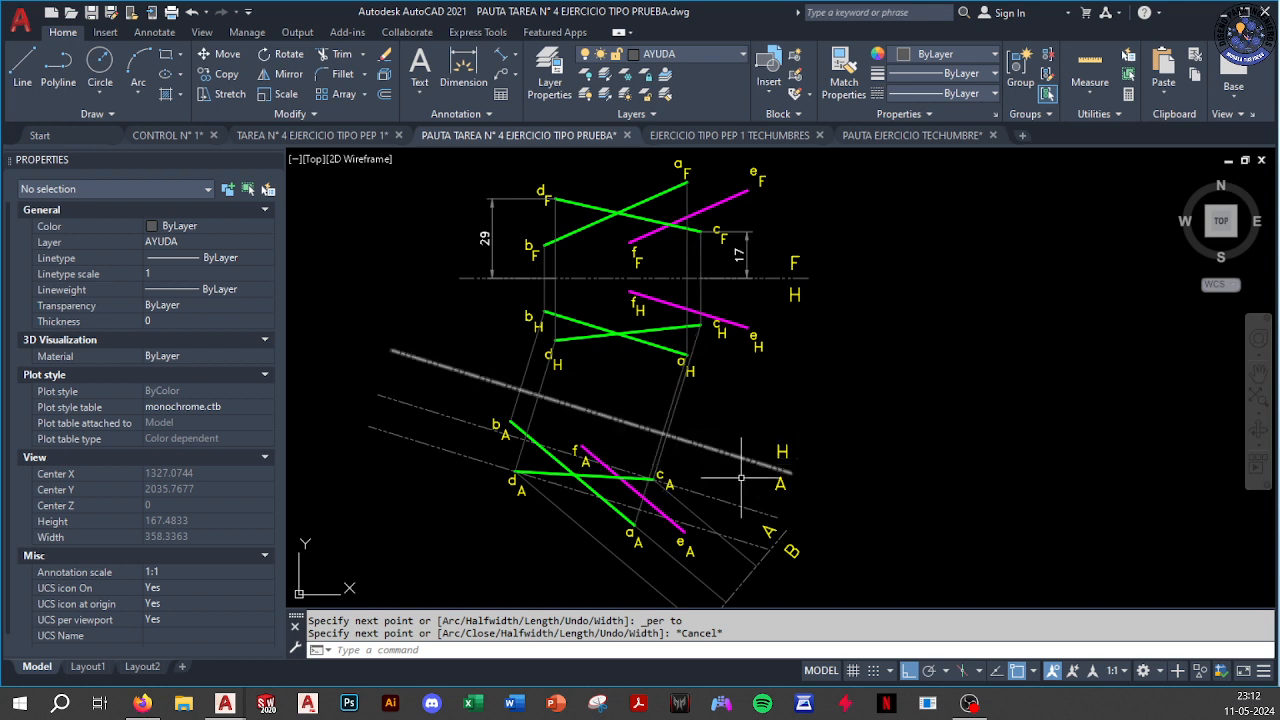
pyautogui.moveTo(682, 424); pyautogui.dragTo(642, 378, button='middle')
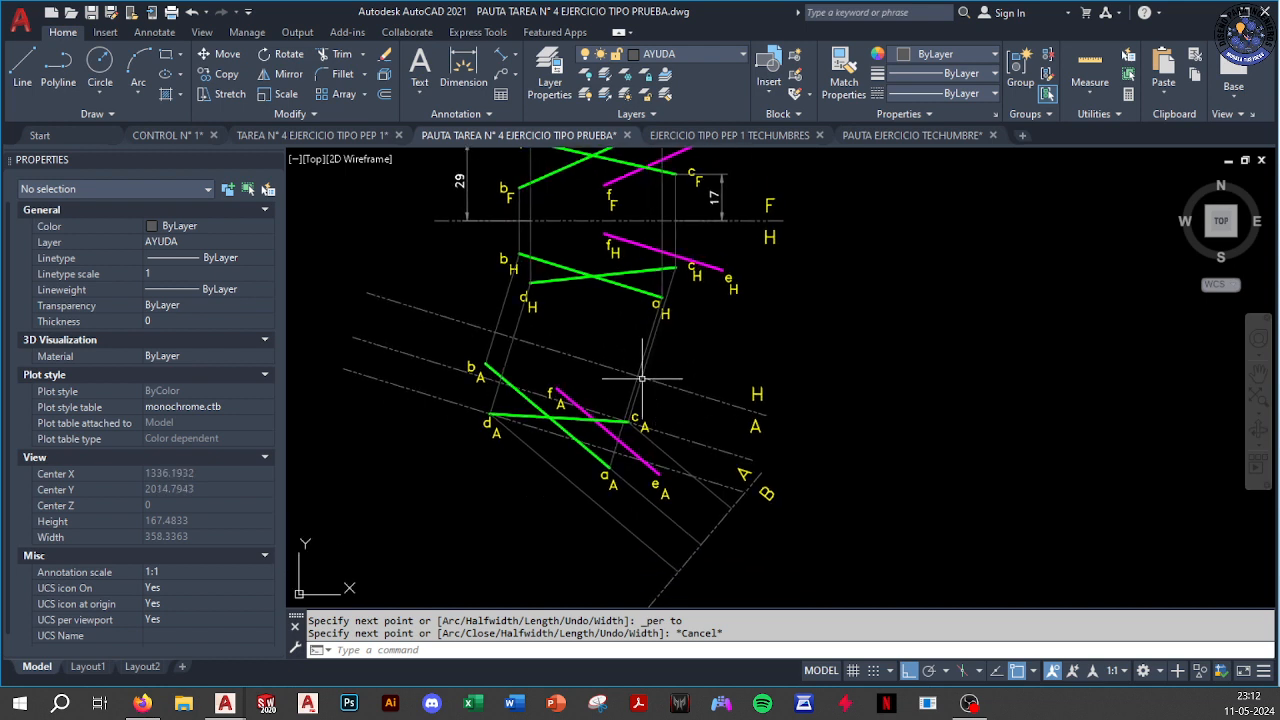
pyautogui.click(430, 342)
pyautogui.click(329, 443)
pyautogui.write('e')
pyautogui.press('Return')
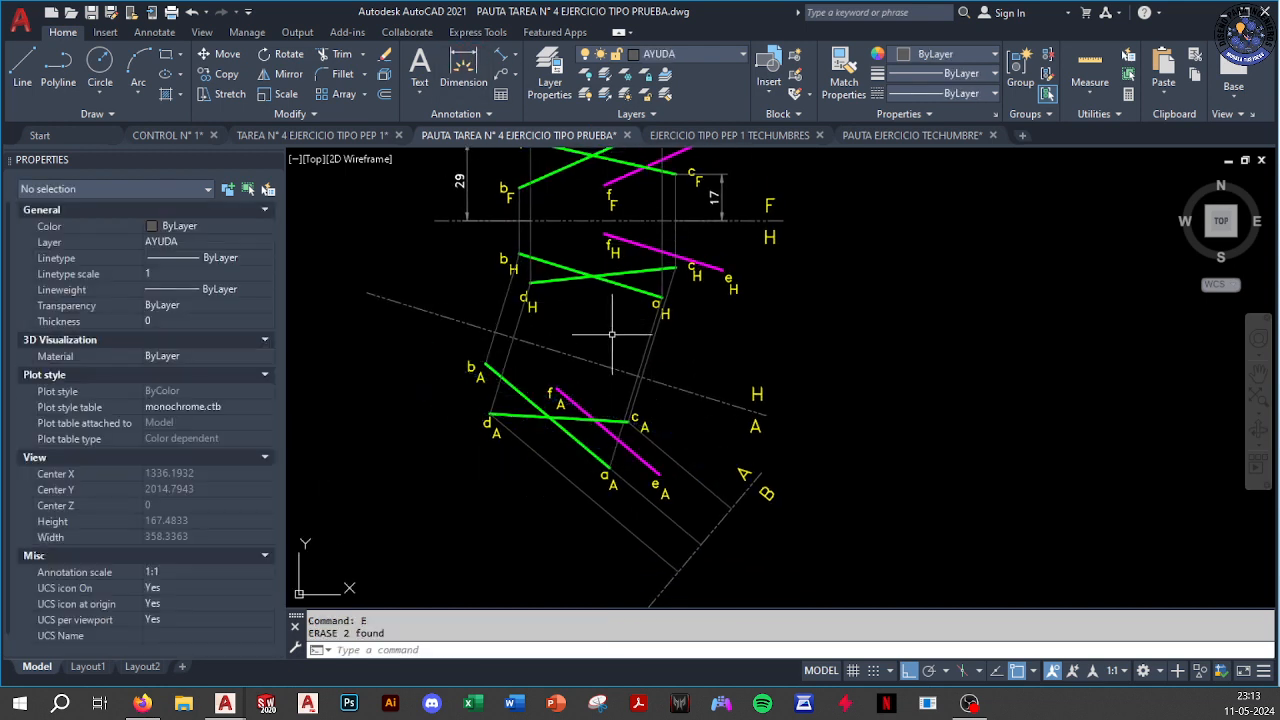
pyautogui.moveTo(610, 334); pyautogui.dragTo(629, 347, button='middle')
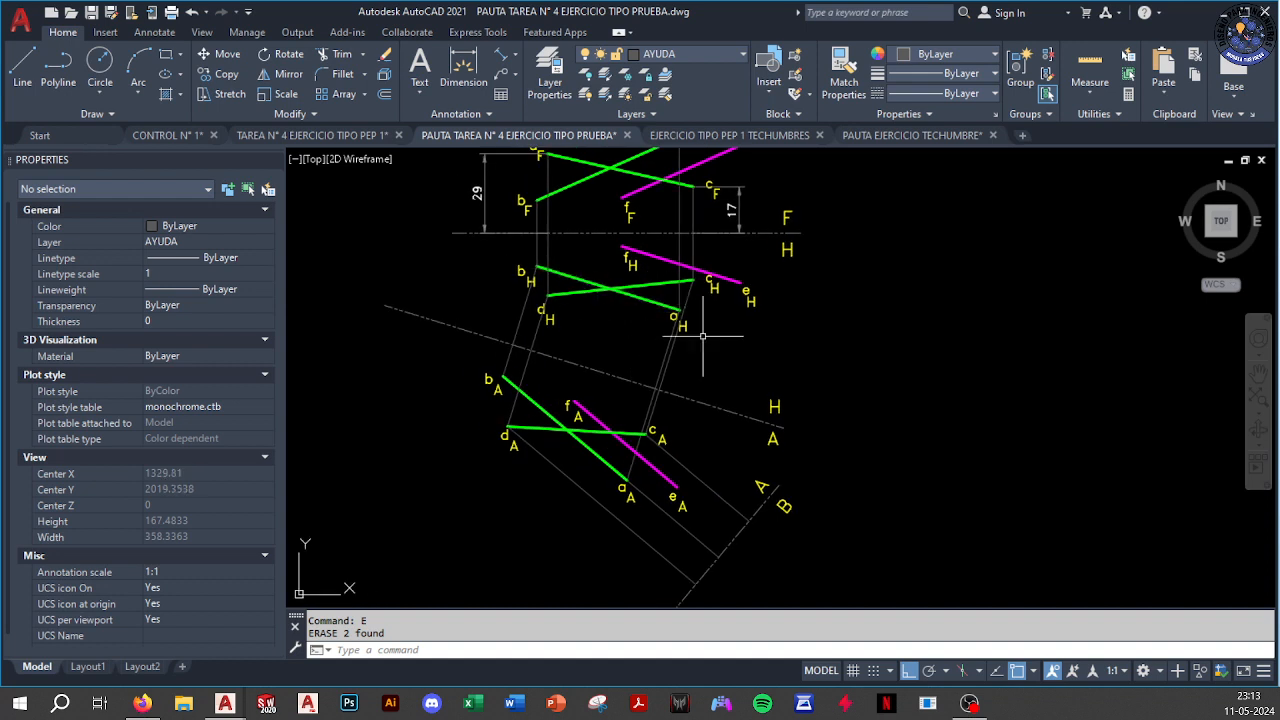
pyautogui.click(463, 72)
pyautogui.moveTo(668, 331); pyautogui.dragTo(733, 442, button='middle')
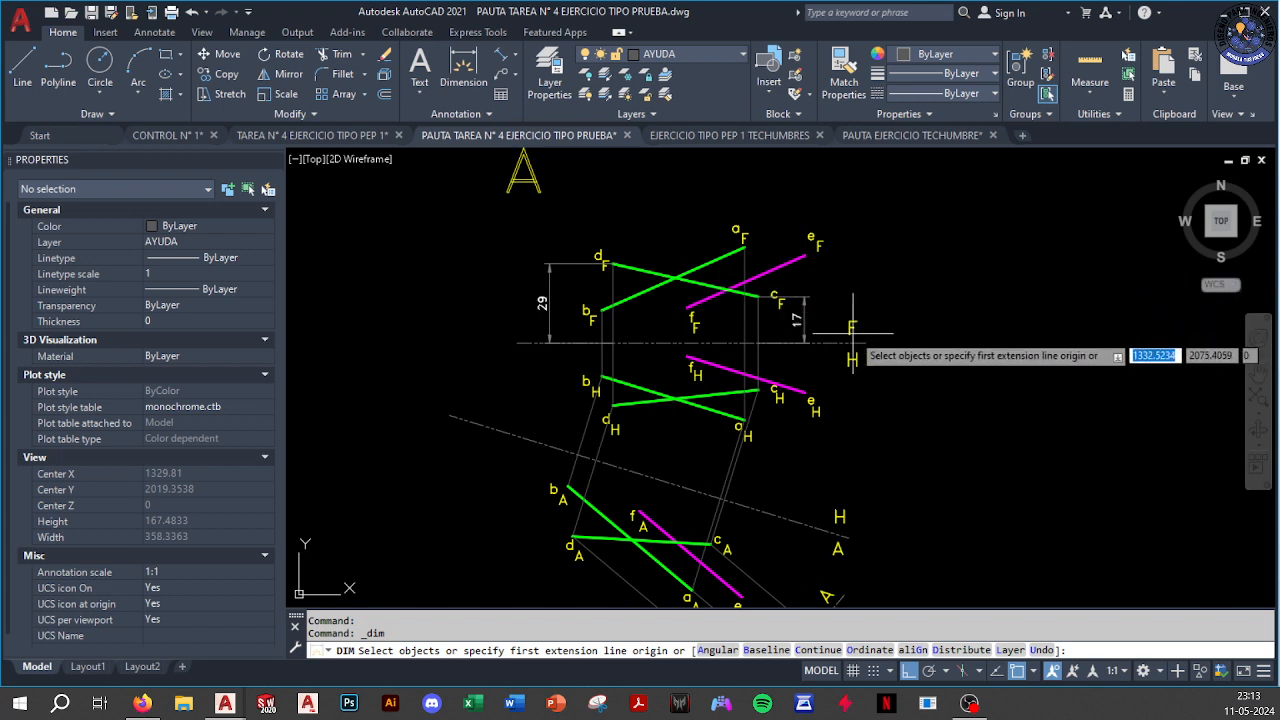
pyautogui.moveTo(854, 365); pyautogui.dragTo(785, 250, button='middle')
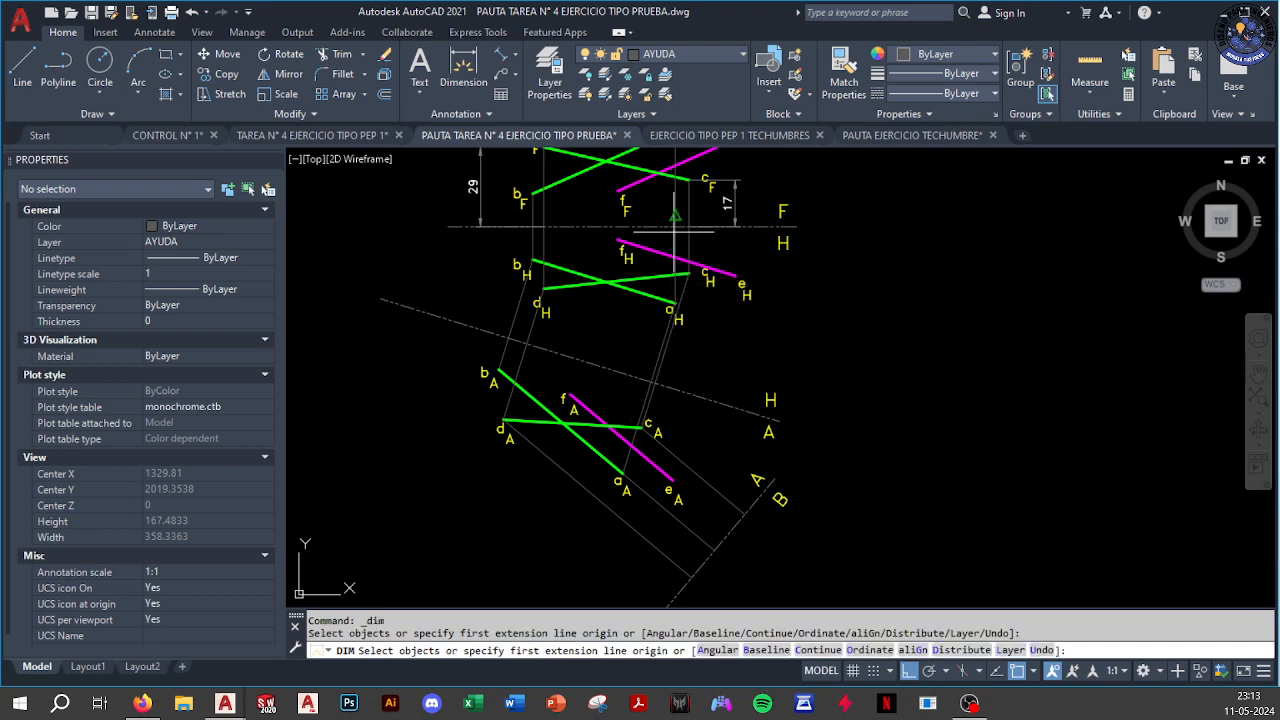
pyautogui.scroll(4, 681, 235)
pyautogui.click(703, 337)
pyautogui.scroll(-4, 560, 405)
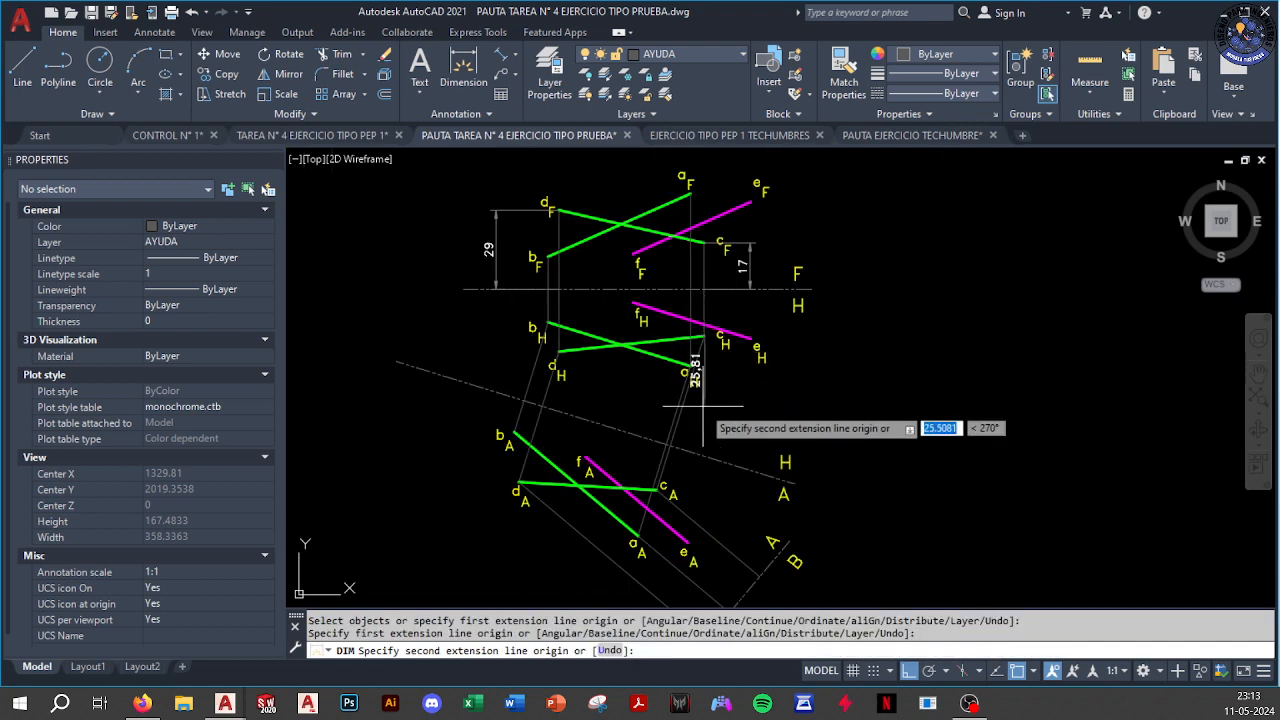
pyautogui.scroll(2, 686, 436)
pyautogui.click(697, 462)
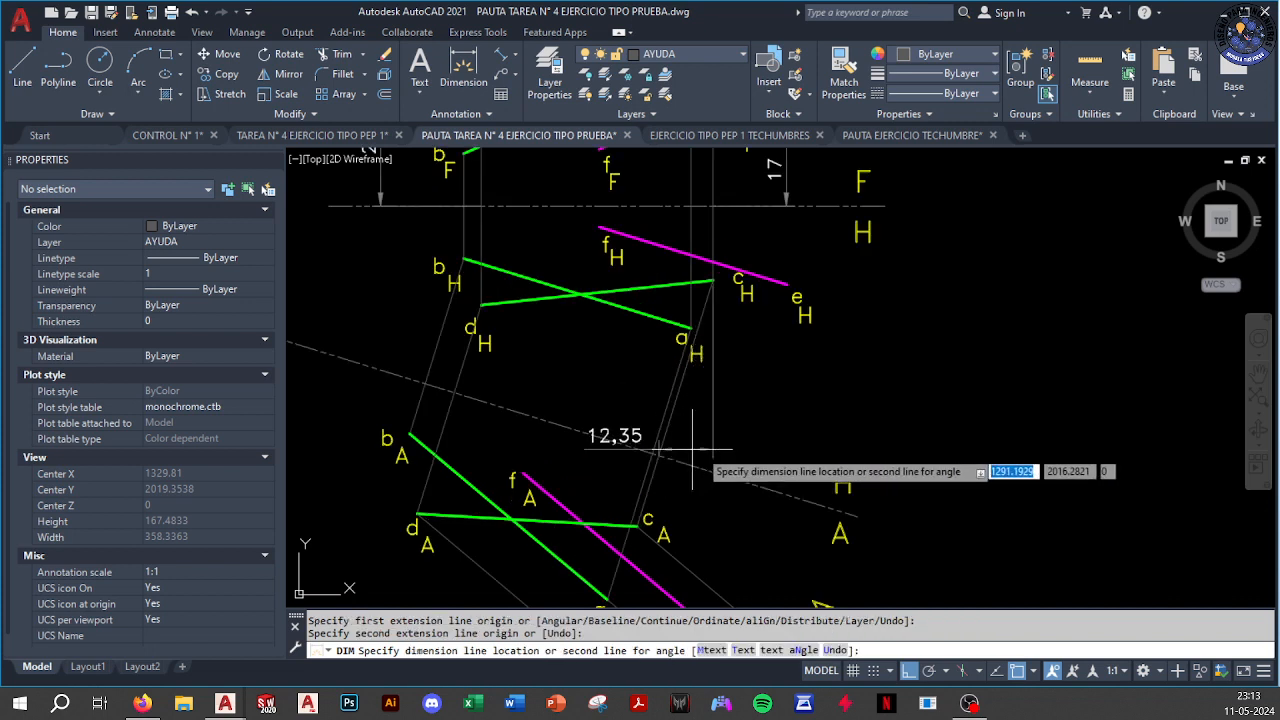
pyautogui.press('Escape')
# Add an aligned dimension from point c in view H to the H/A fold line along its projector
pyautogui.click(508, 58)
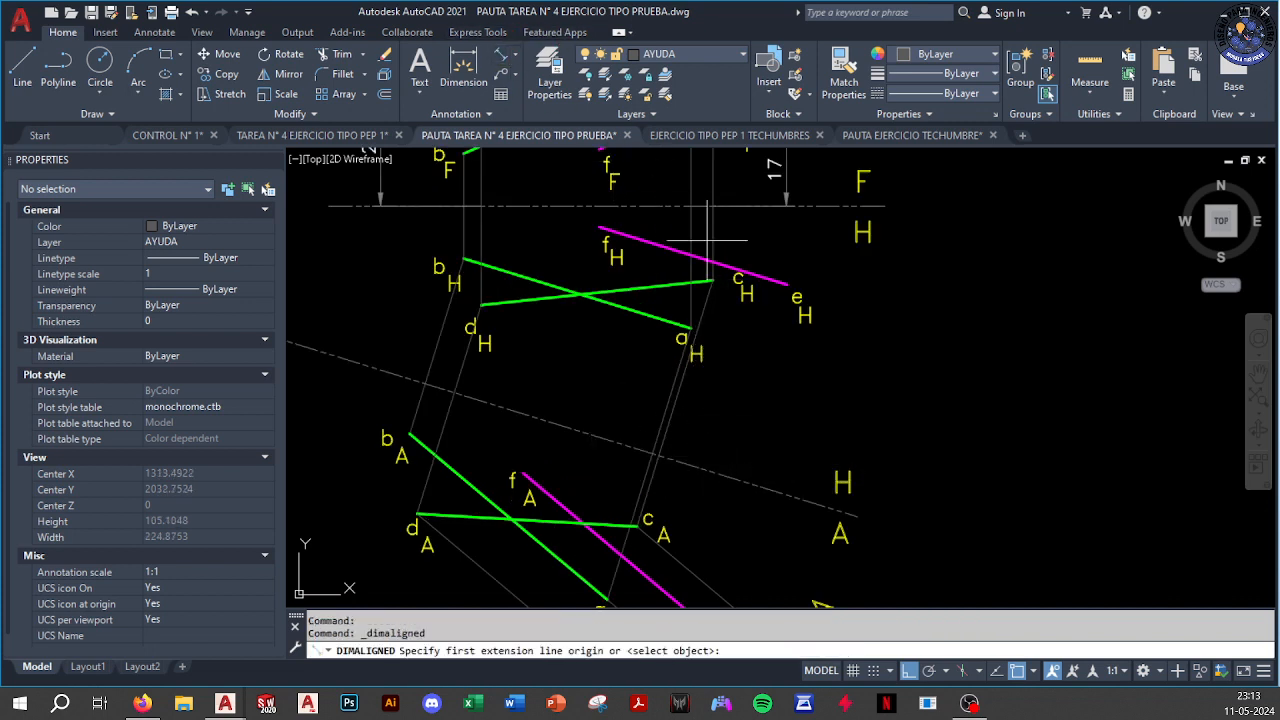
pyautogui.click(712, 283)
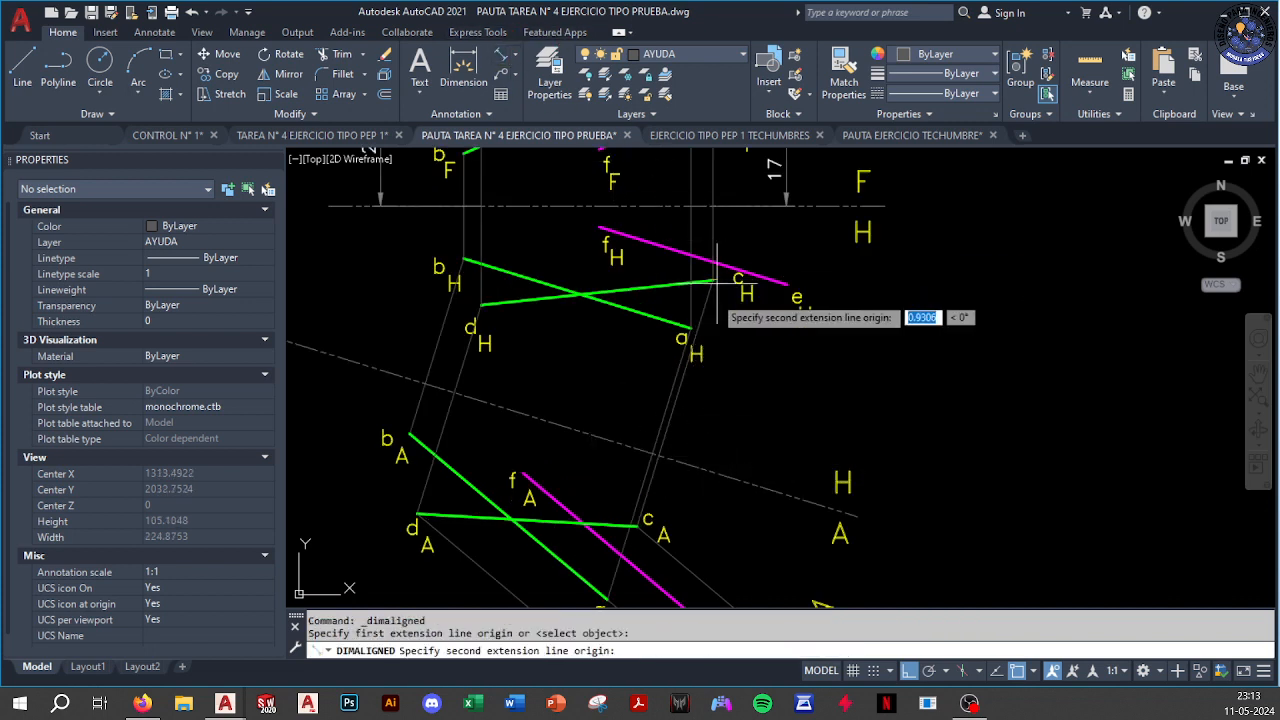
pyautogui.click(668, 448)
pyautogui.click(795, 418)
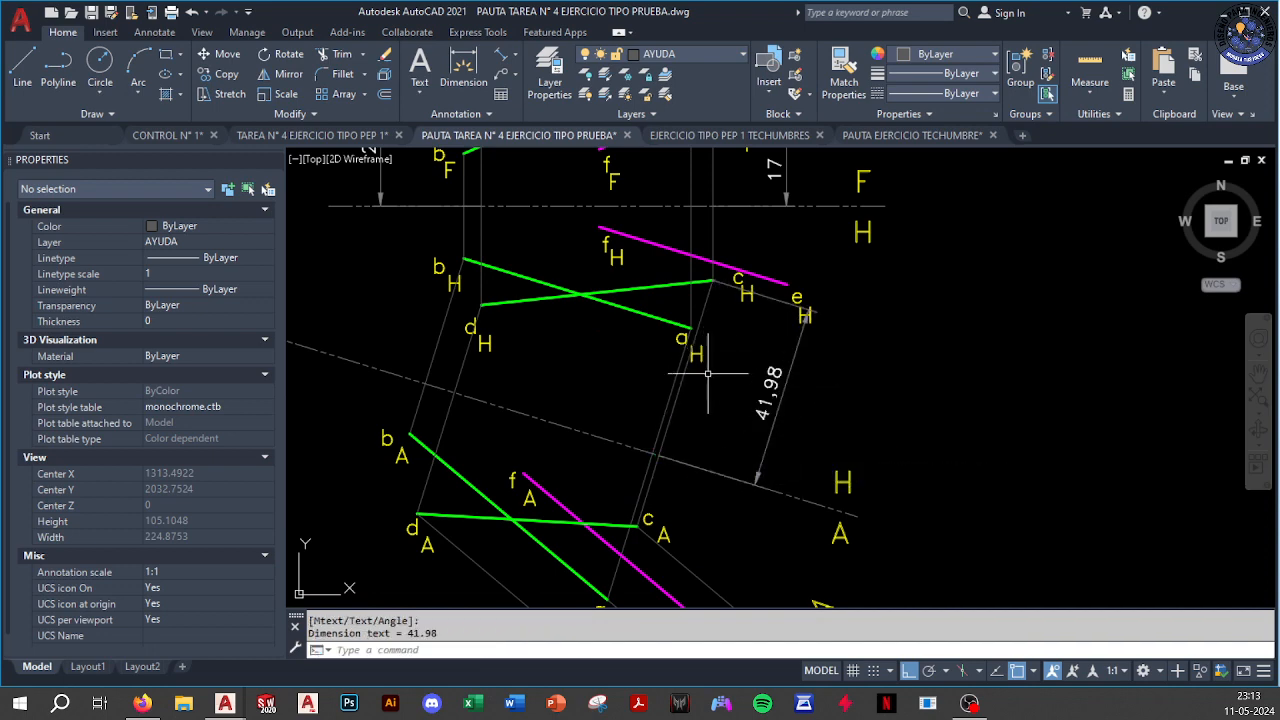
# Add an aligned dimension from point a in view H to the H/A fold line along its projector
pyautogui.scroll(2, 708, 338)
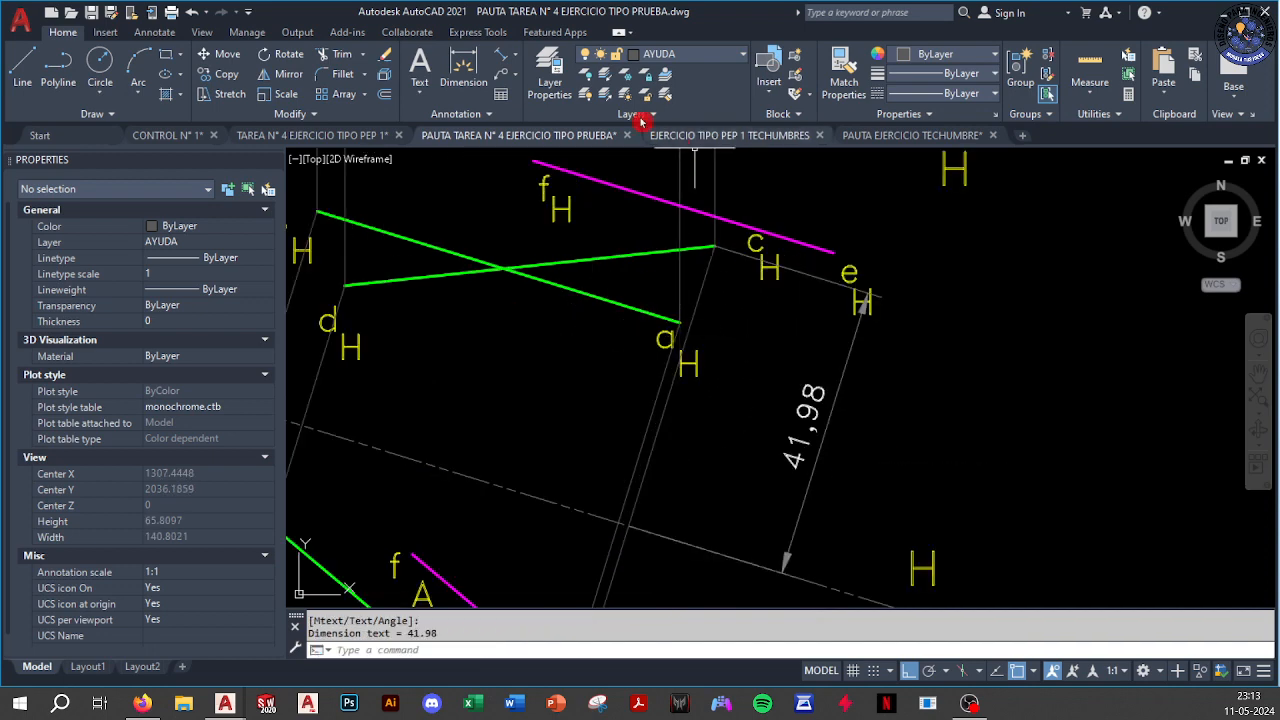
pyautogui.click(503, 56)
pyautogui.click(679, 325)
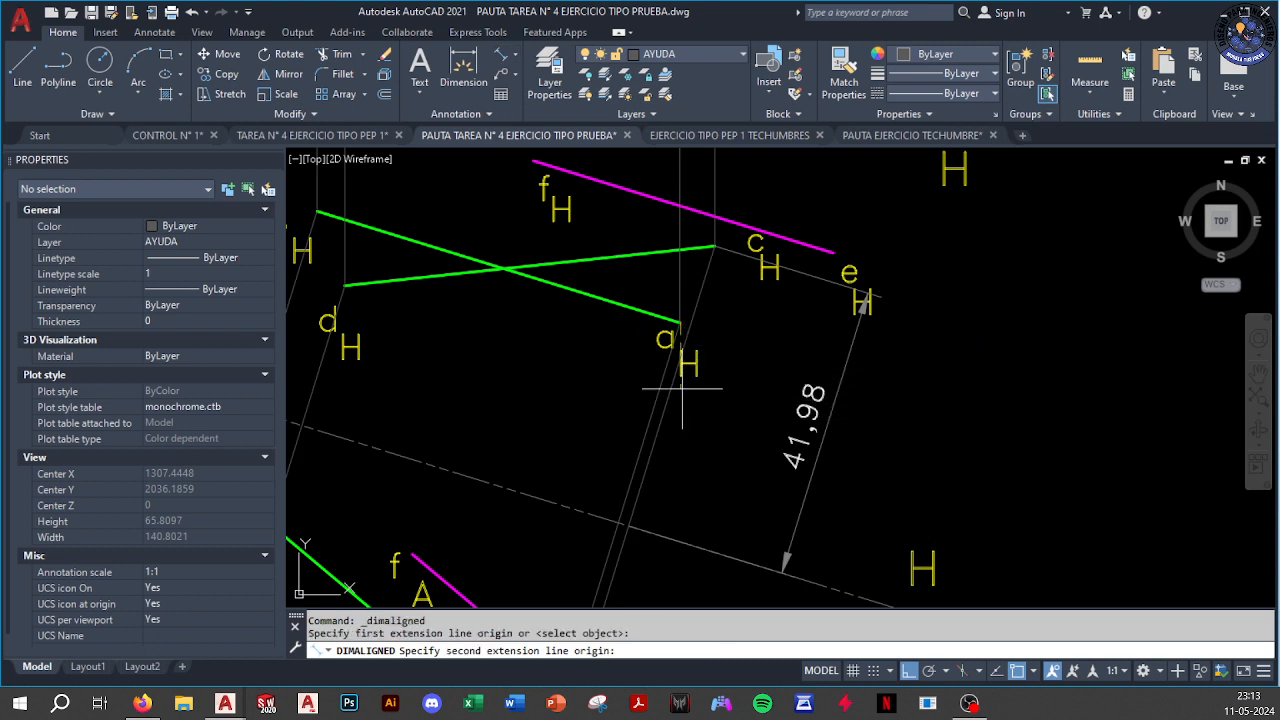
pyautogui.click(621, 515)
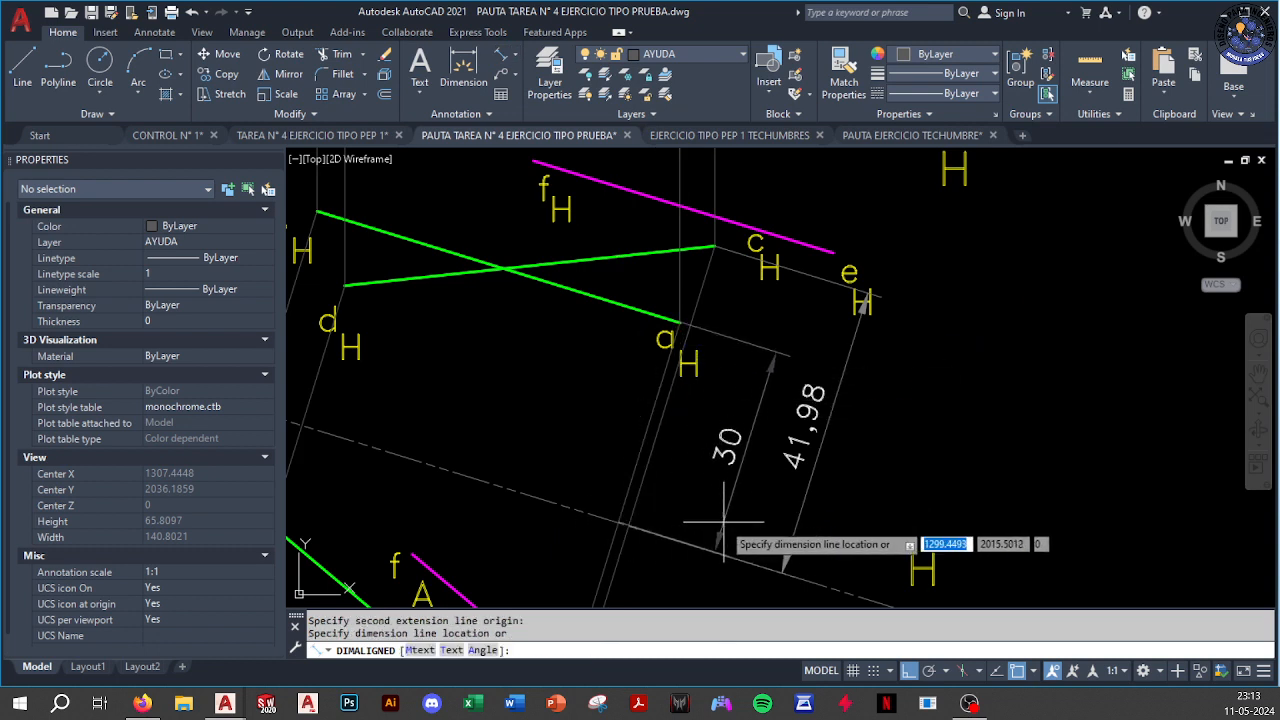
pyautogui.click(655, 493)
# Add an aligned dimension from point d in view H to the H/A fold line along its projector
pyautogui.moveTo(513, 406); pyautogui.dragTo(661, 436, button='middle')
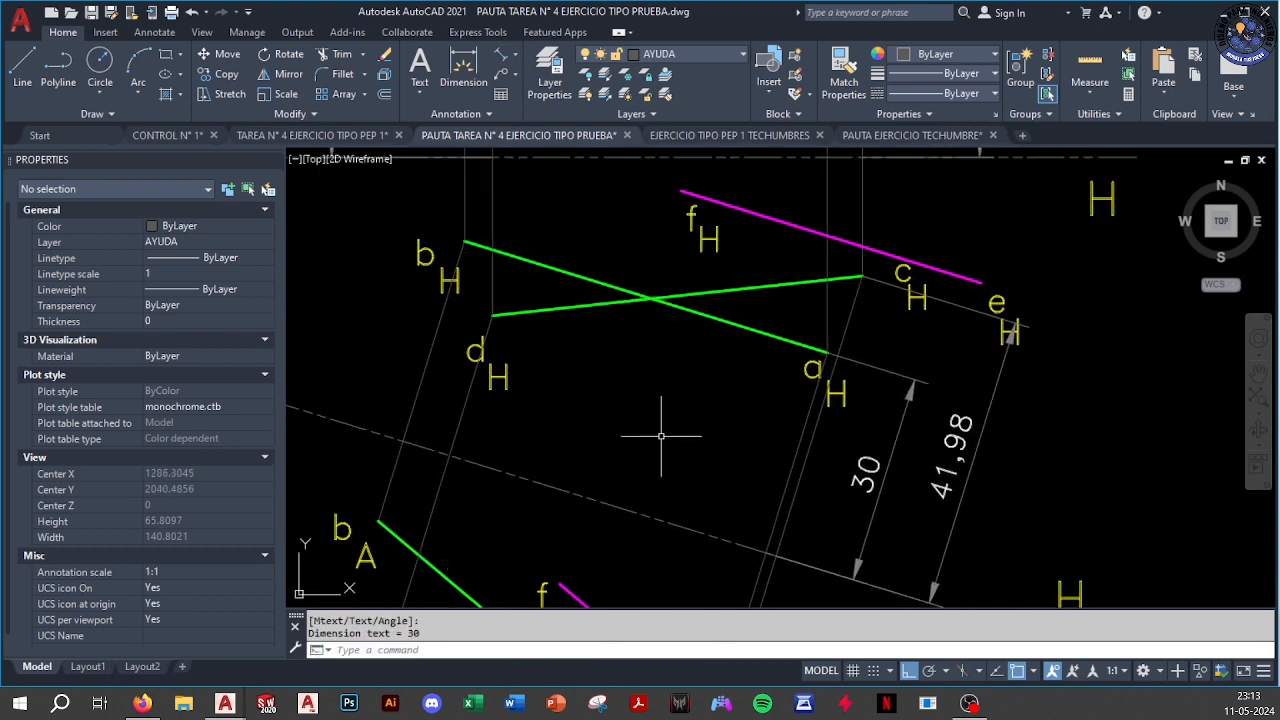
pyautogui.press('space')
pyautogui.click(492, 316)
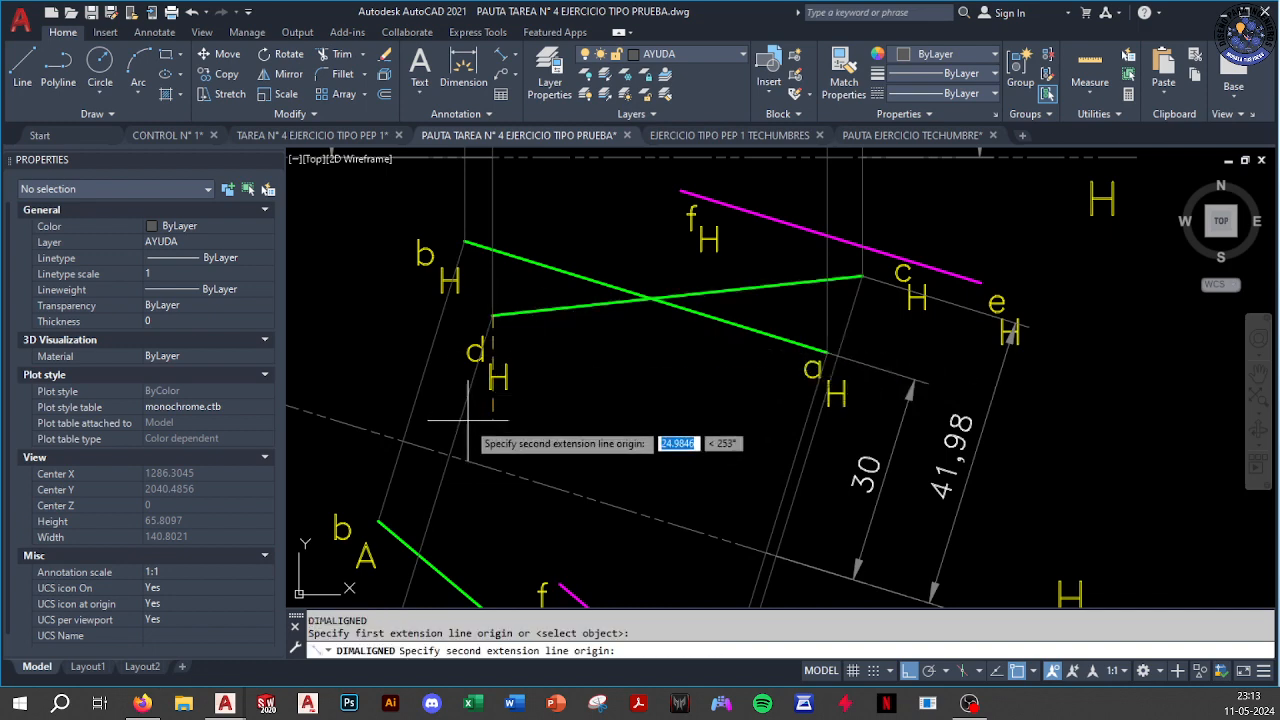
pyautogui.click(449, 456)
pyautogui.click(559, 462)
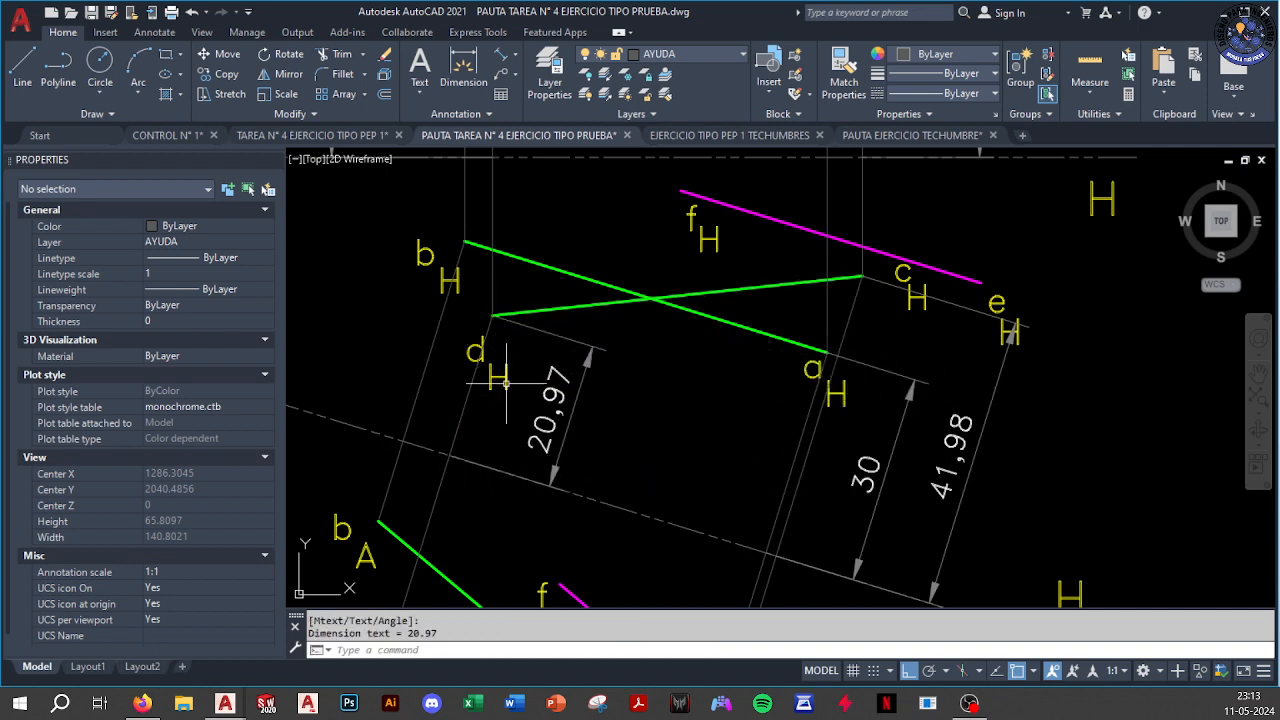
# Add an aligned dimension from point b in view H to the H/A fold line along its projector
pyautogui.press('space')
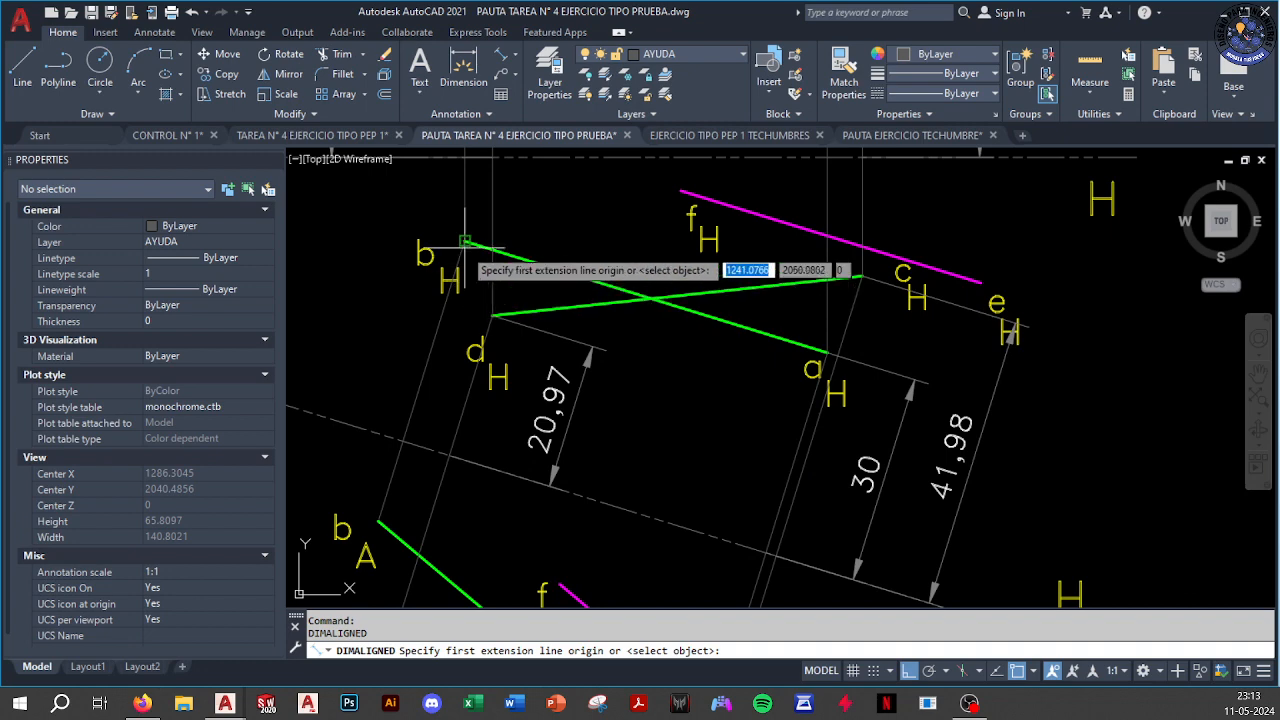
pyautogui.click(465, 243)
pyautogui.click(408, 430)
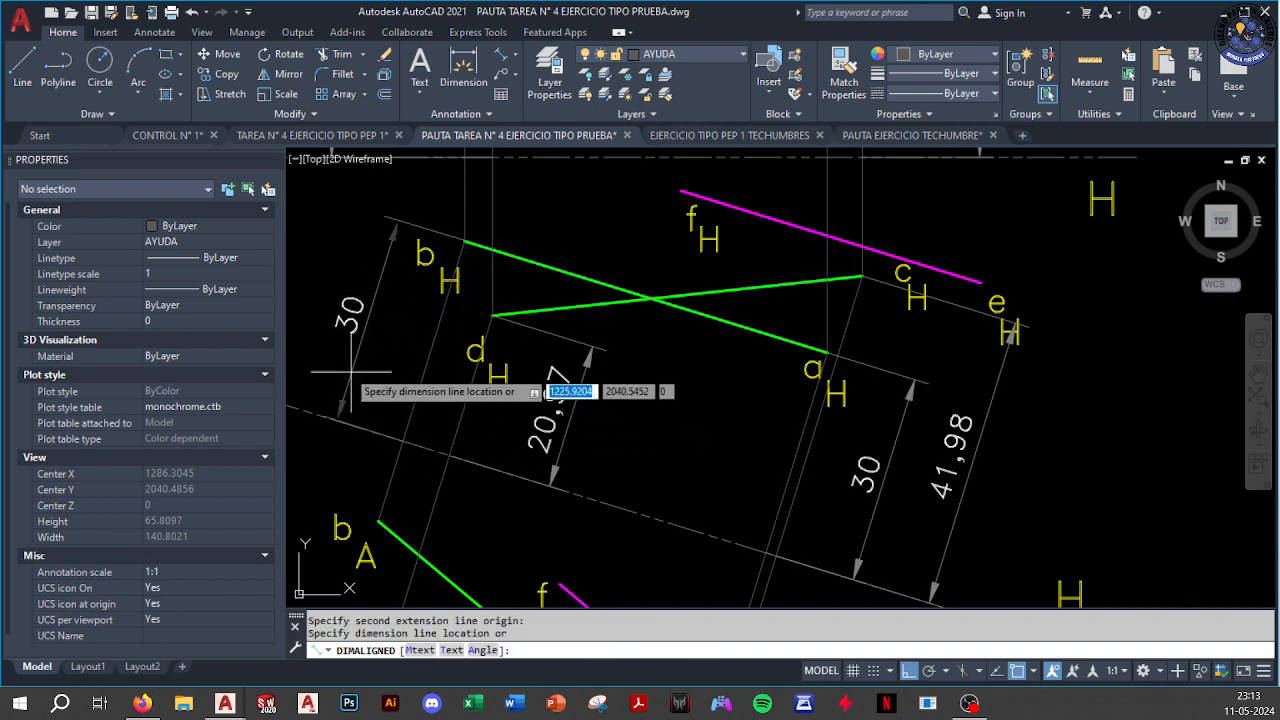
pyautogui.click(341, 372)
# Offset the A/B fold line by 41.98 toward the view B side
pyautogui.scroll(-2, 596, 408)
pyautogui.moveTo(741, 495)
pyautogui.mouseDown(button='middle')
pyautogui.moveTo(821, 408)
pyautogui.moveTo(808, 409)
pyautogui.mouseUp(button='middle')
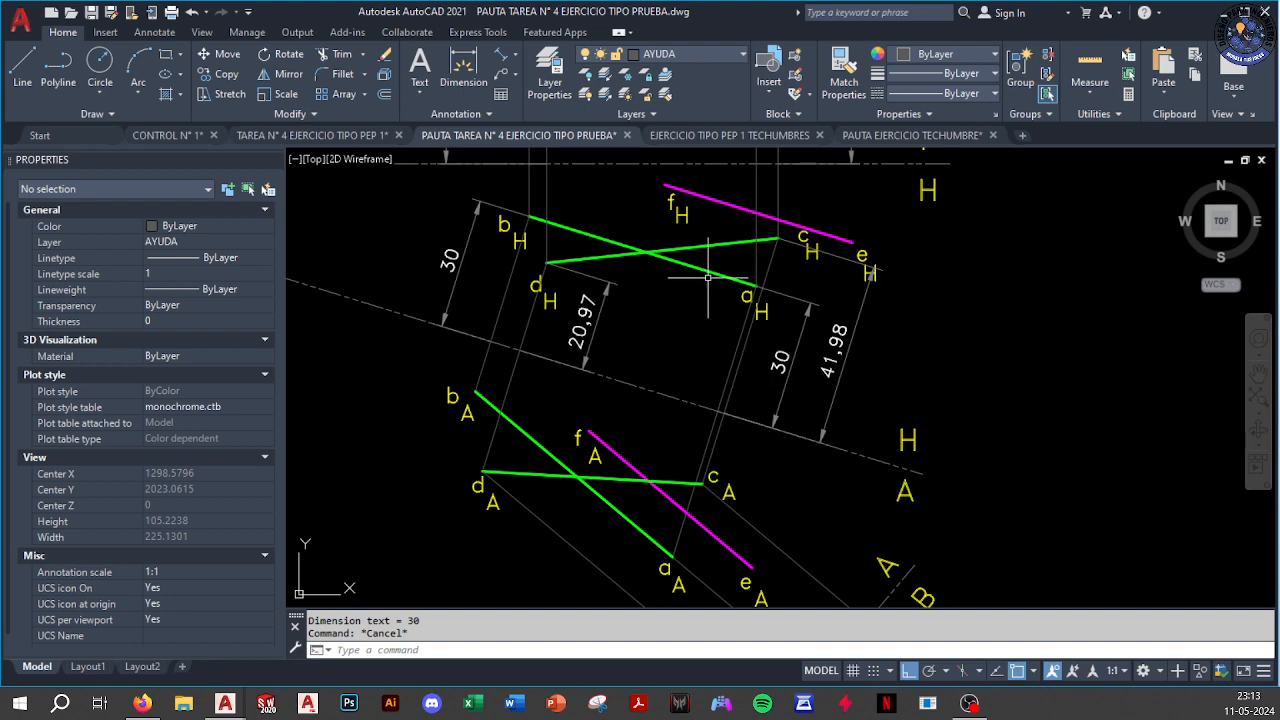
pyautogui.scroll(-3, 709, 308)
pyautogui.scroll(3, 710, 325)
pyautogui.moveTo(712, 366); pyautogui.dragTo(659, 272, button='middle')
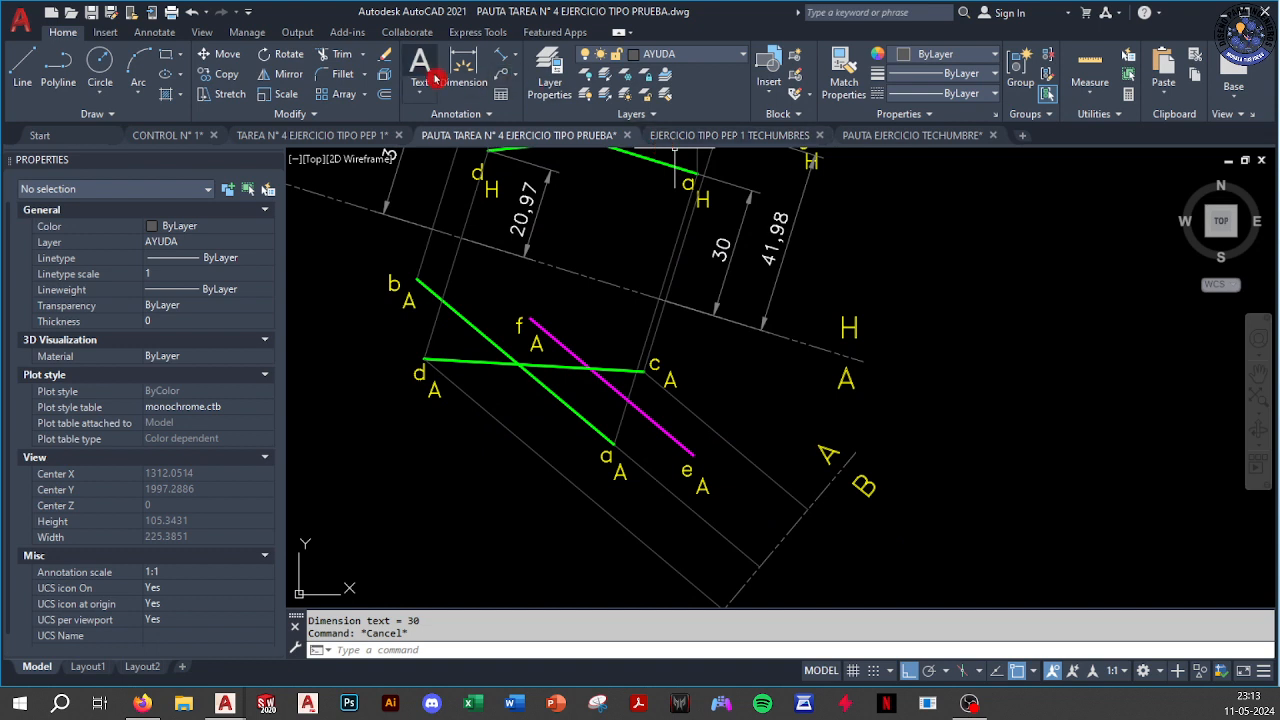
pyautogui.click(385, 95)
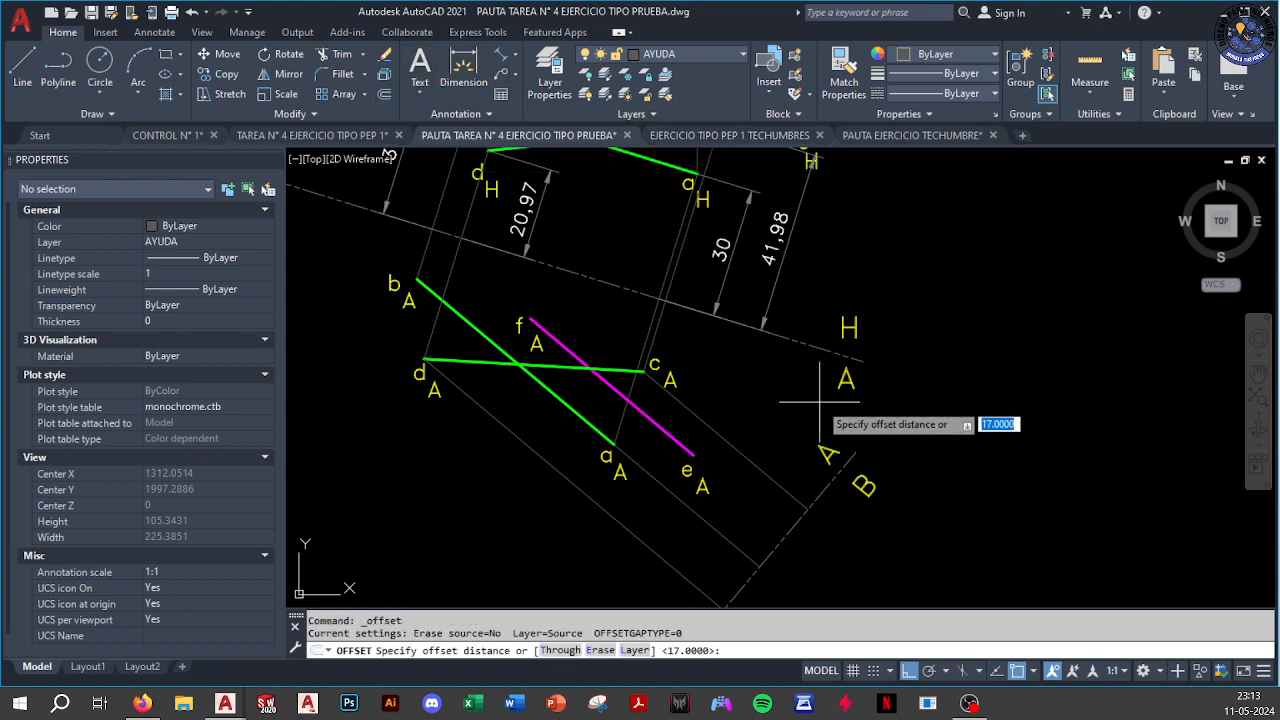
pyautogui.scroll(-2, 990, 440)
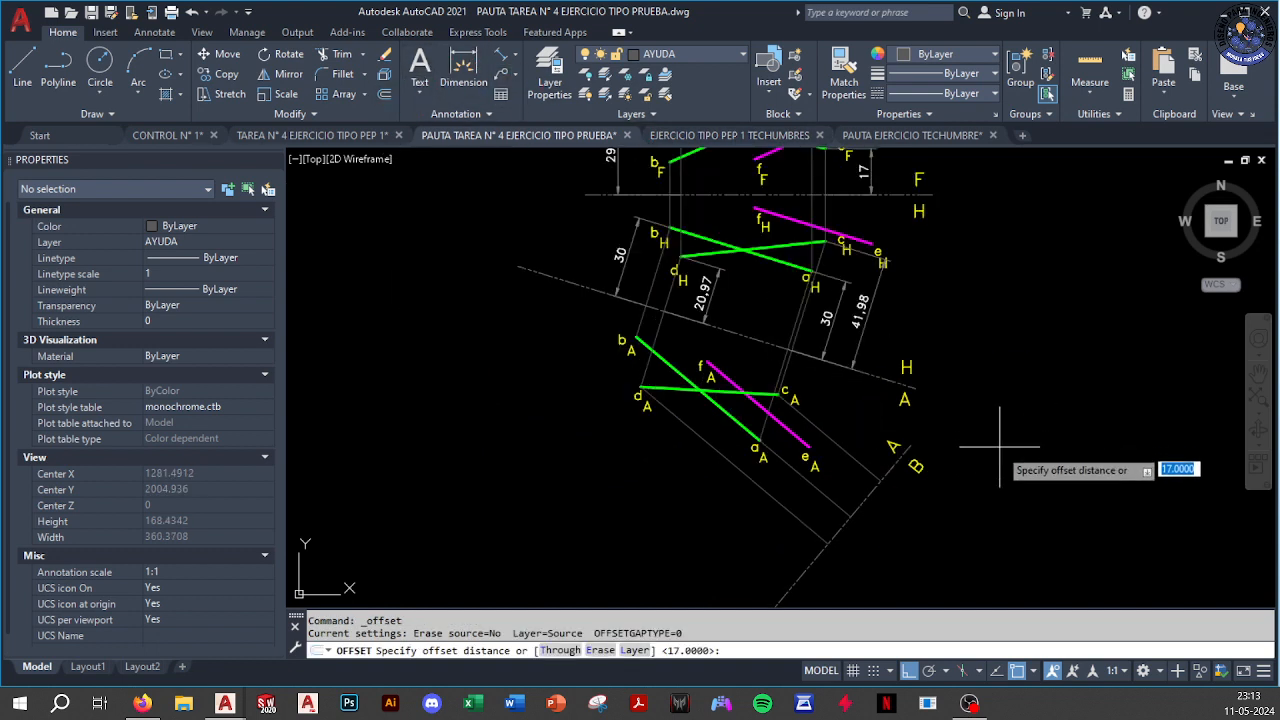
pyautogui.moveTo(999, 455)
pyautogui.mouseDown(button='middle')
pyautogui.moveTo(966, 405)
pyautogui.moveTo(955, 421)
pyautogui.mouseUp(button='middle')
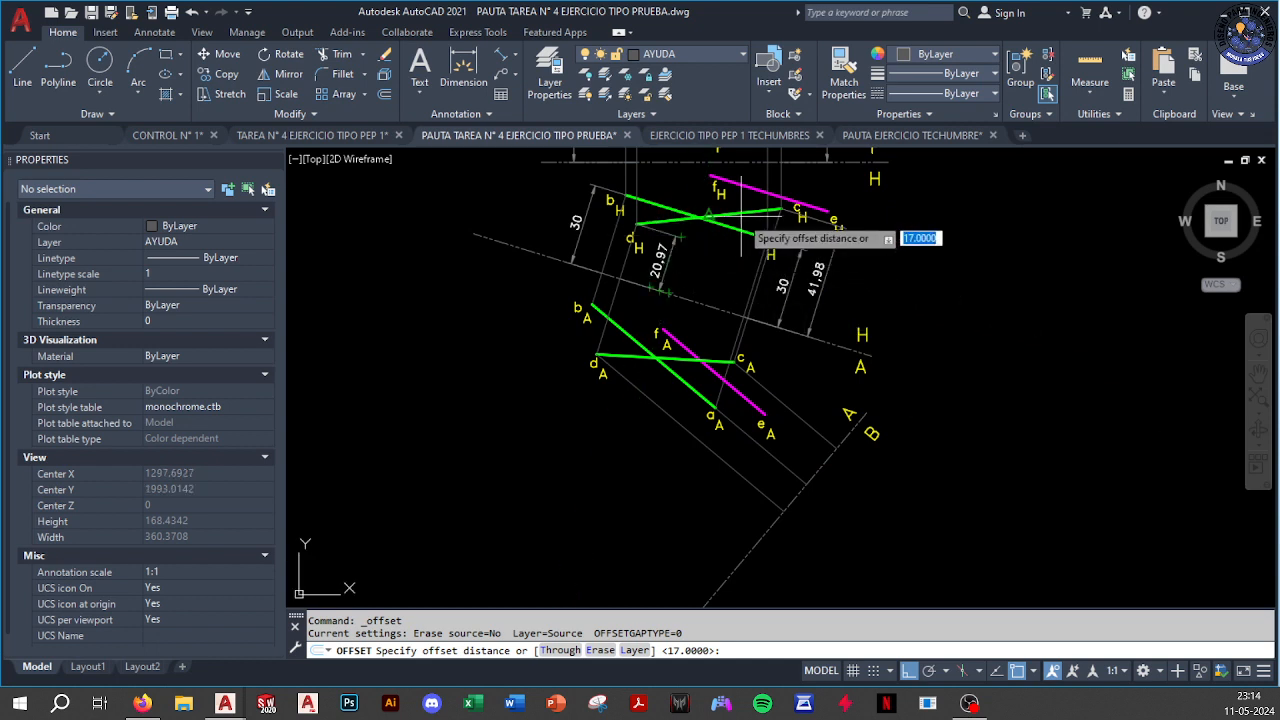
pyautogui.moveTo(950, 421); pyautogui.dragTo(918, 398, button='middle')
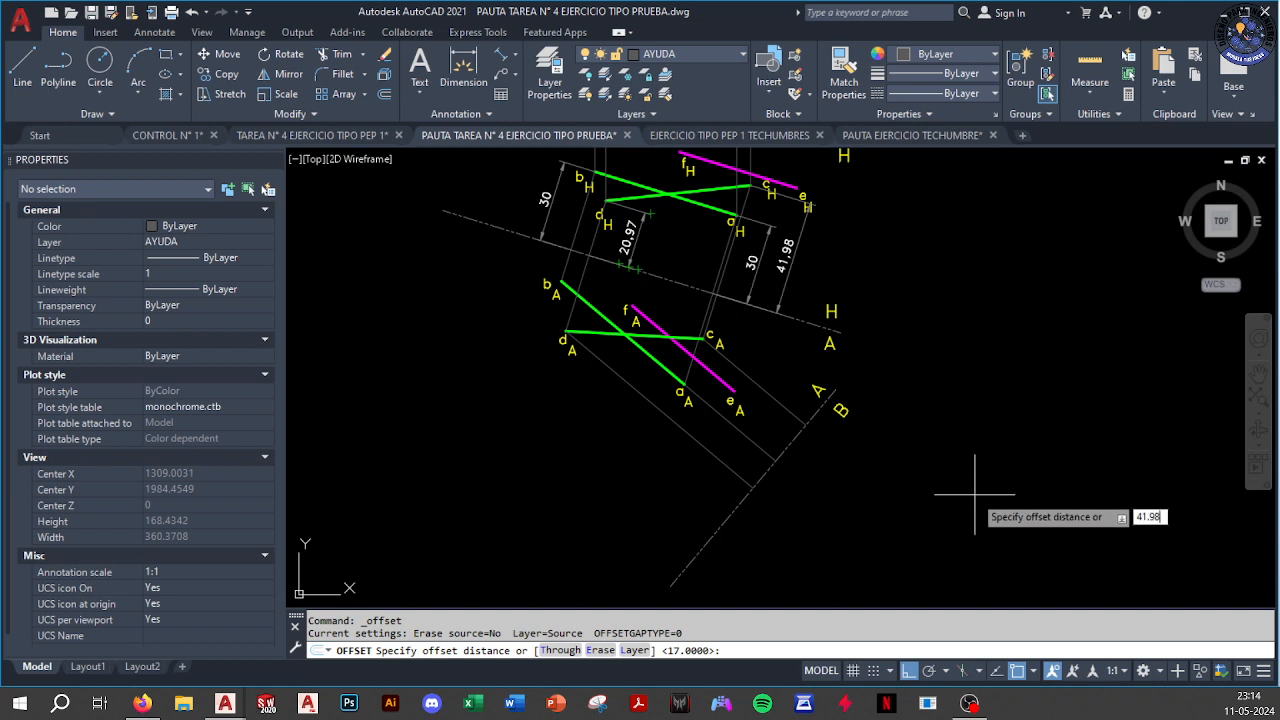
pyautogui.press('Return')
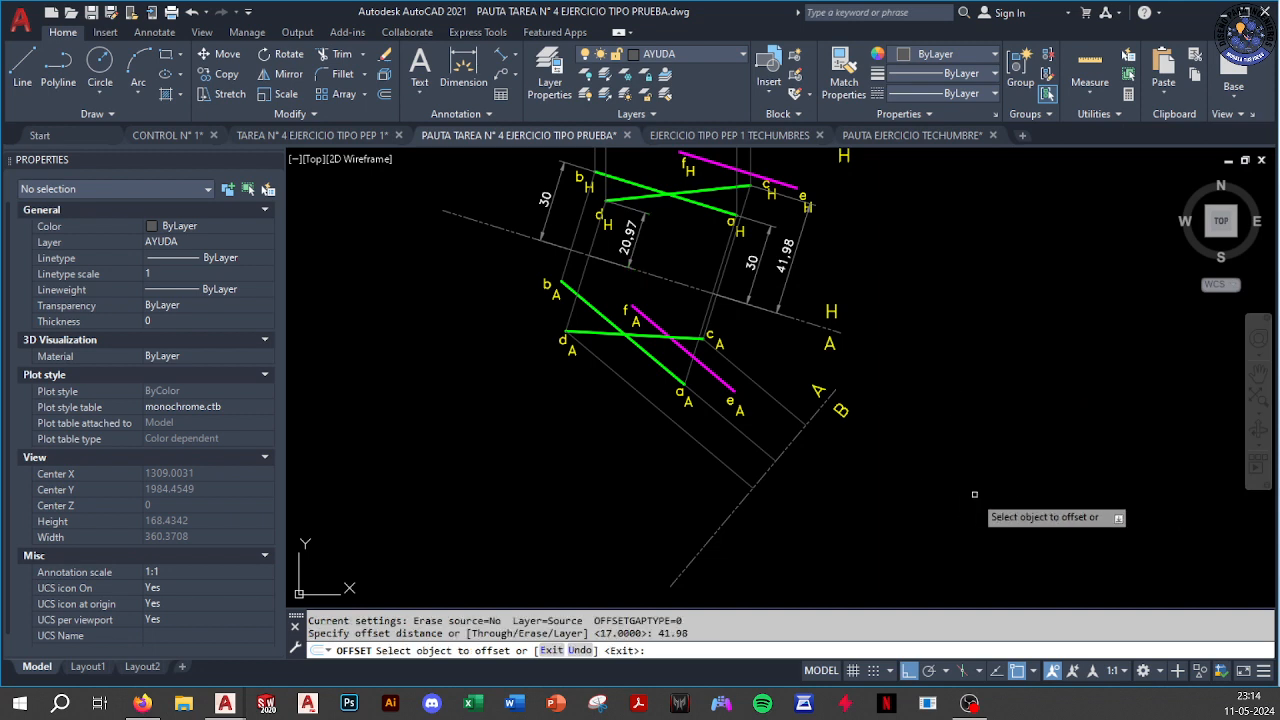
pyautogui.click(795, 440)
pyautogui.click(955, 482)
pyautogui.press('Escape')
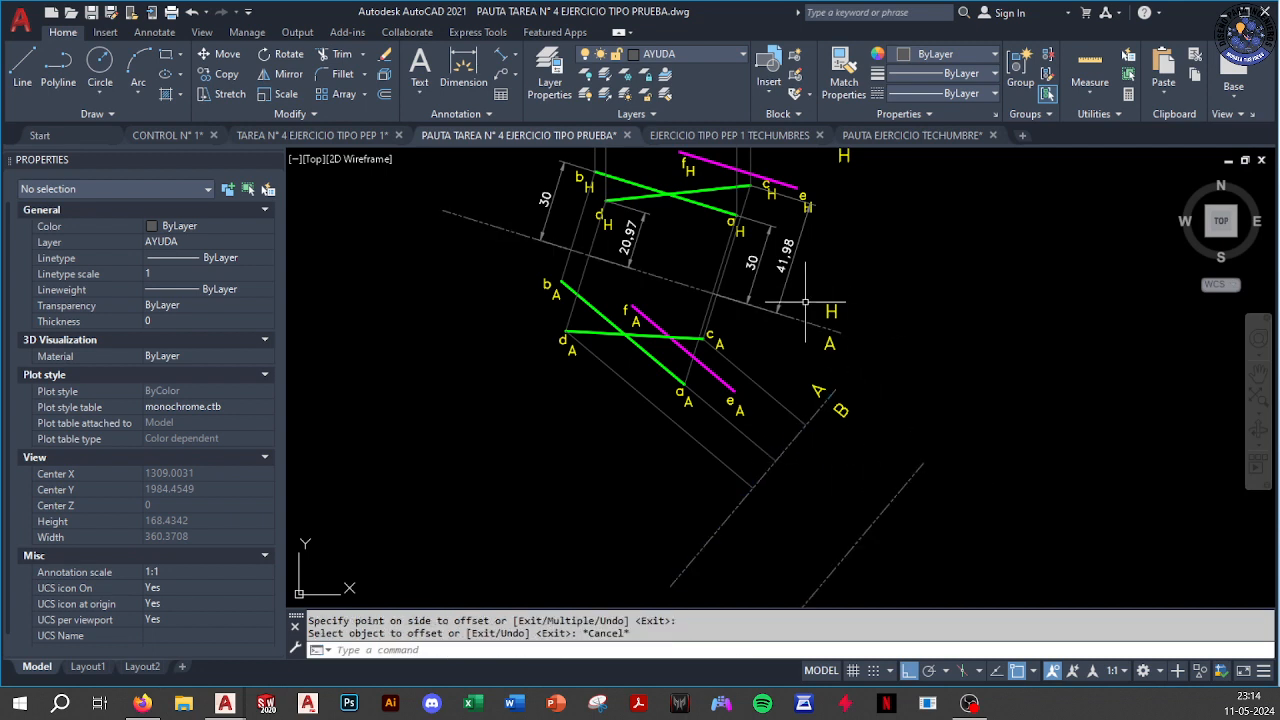
# Extend the projector from point c in view A to the 41.98 offset line and erase that offset line
pyautogui.write('ex')
pyautogui.press('Return')
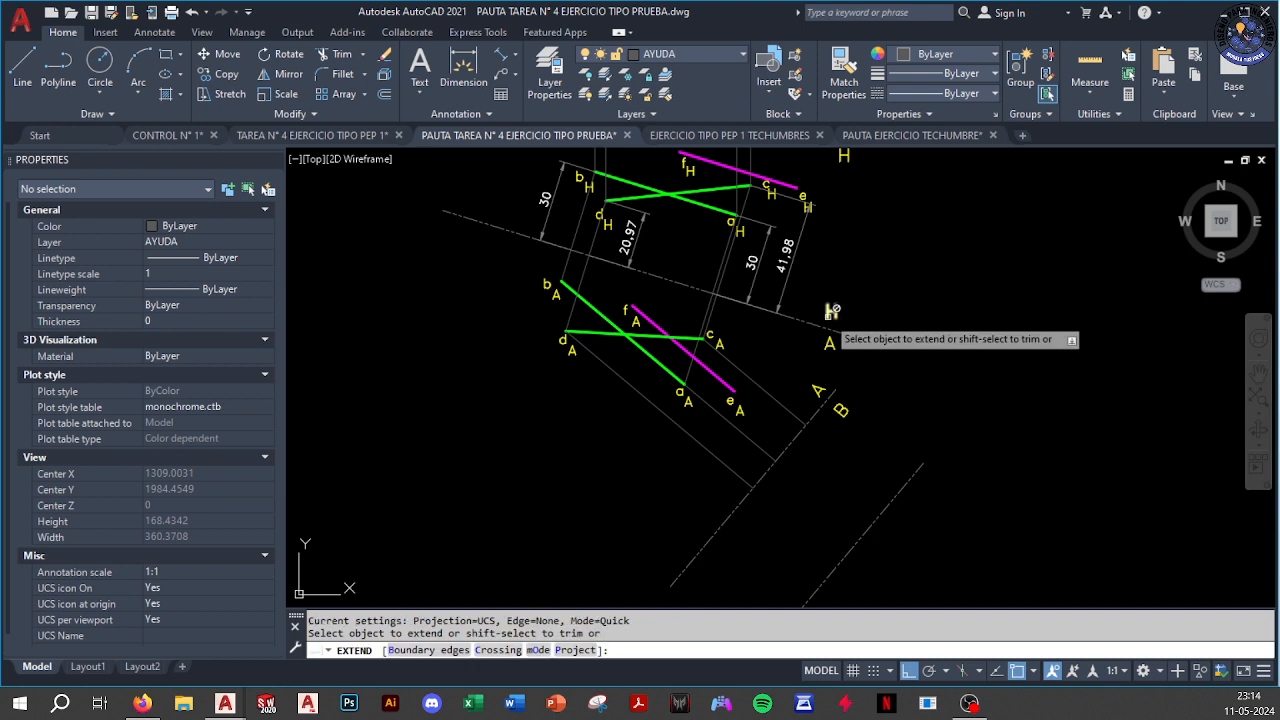
pyautogui.click(788, 406)
pyautogui.press('Escape')
pyautogui.click(903, 541)
pyautogui.click(824, 528)
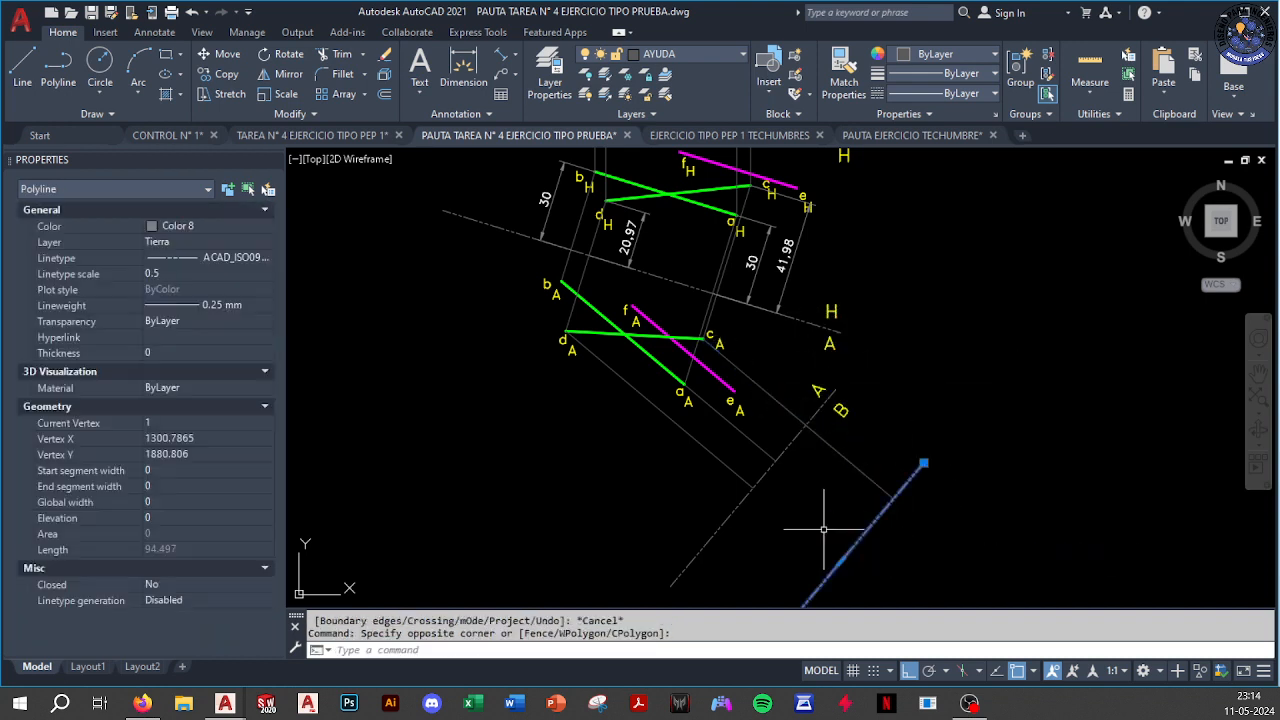
pyautogui.write('e')
pyautogui.press('Return')
pyautogui.moveTo(824, 517); pyautogui.dragTo(821, 515, button='middle')
# Offset the A/B fold line by 20.97 toward the view B side
pyautogui.click(394, 98)
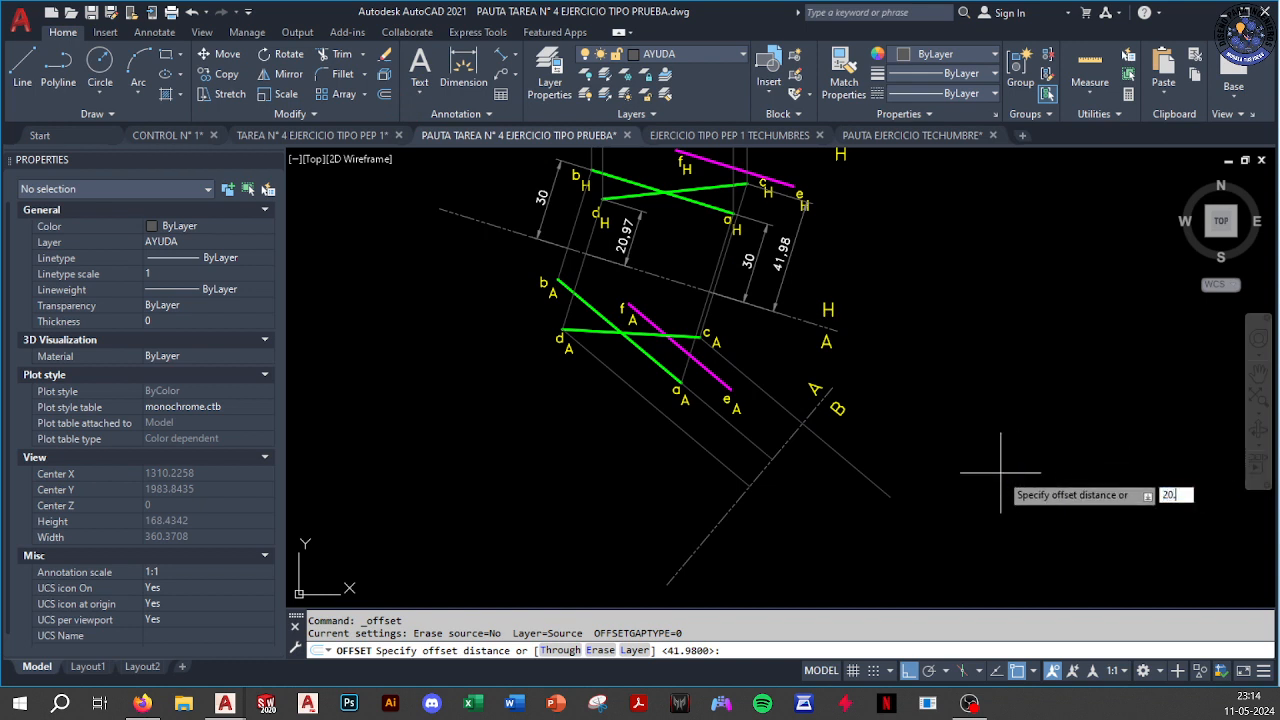
pyautogui.press('Return')
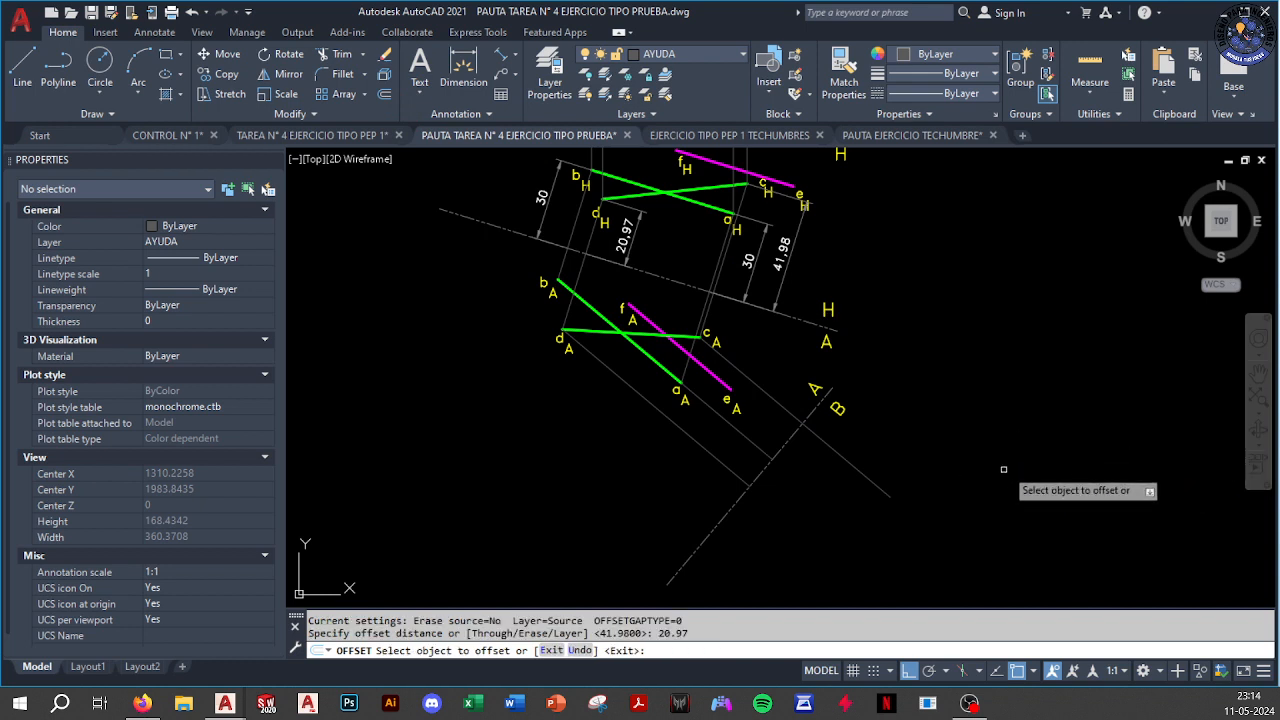
pyautogui.click(784, 438)
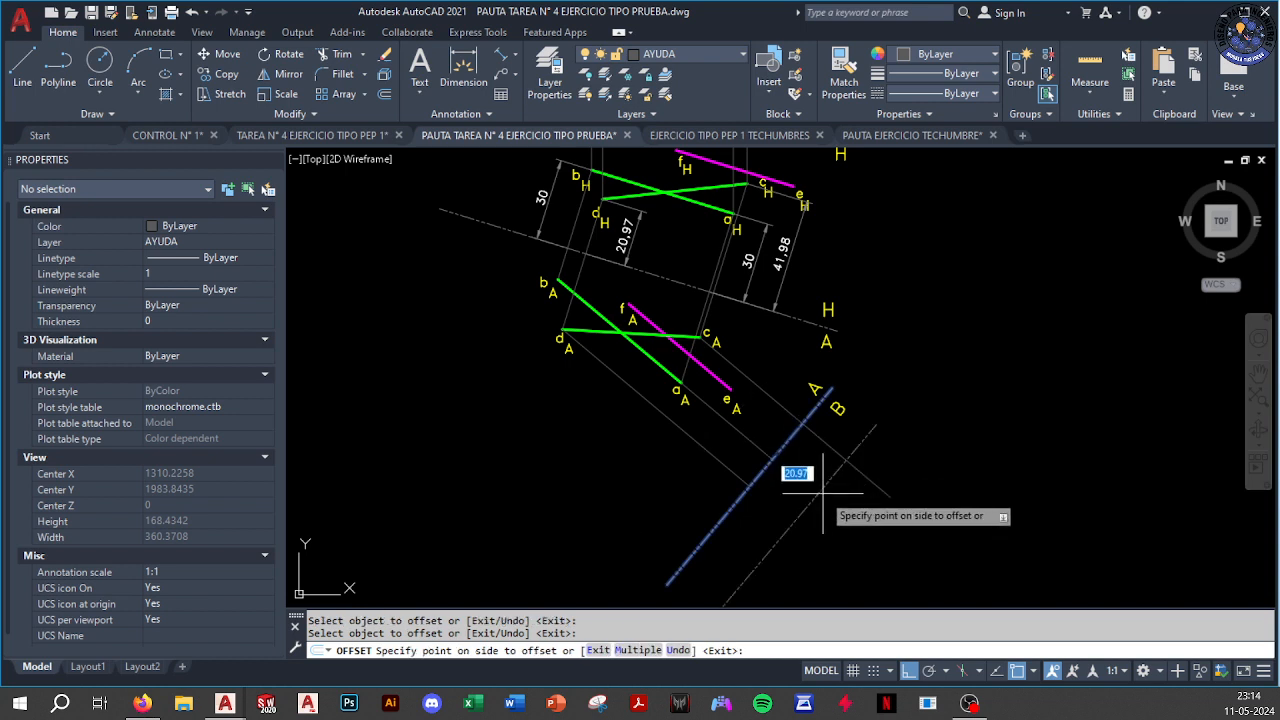
pyautogui.click(850, 536)
pyautogui.press('Escape')
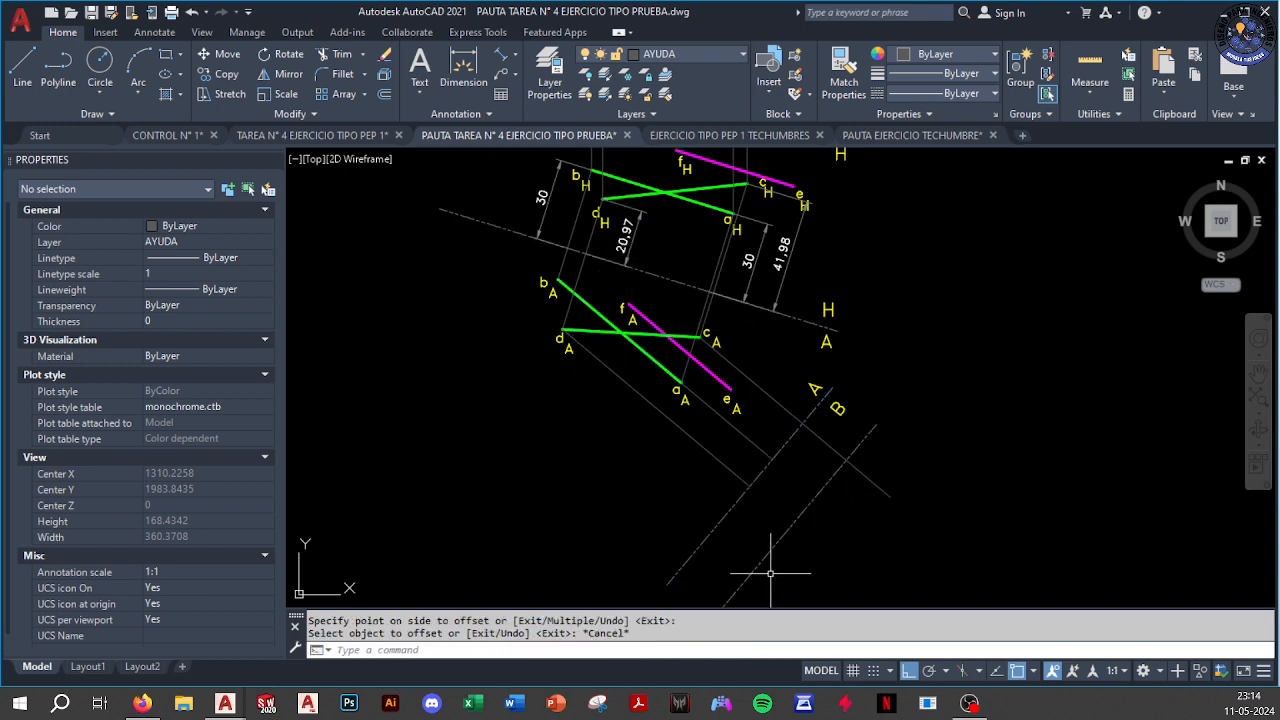
# Extend the projector from point d in view A to the 20.97 offset line and erase that offset line
pyautogui.write('ex')
pyautogui.press('Return')
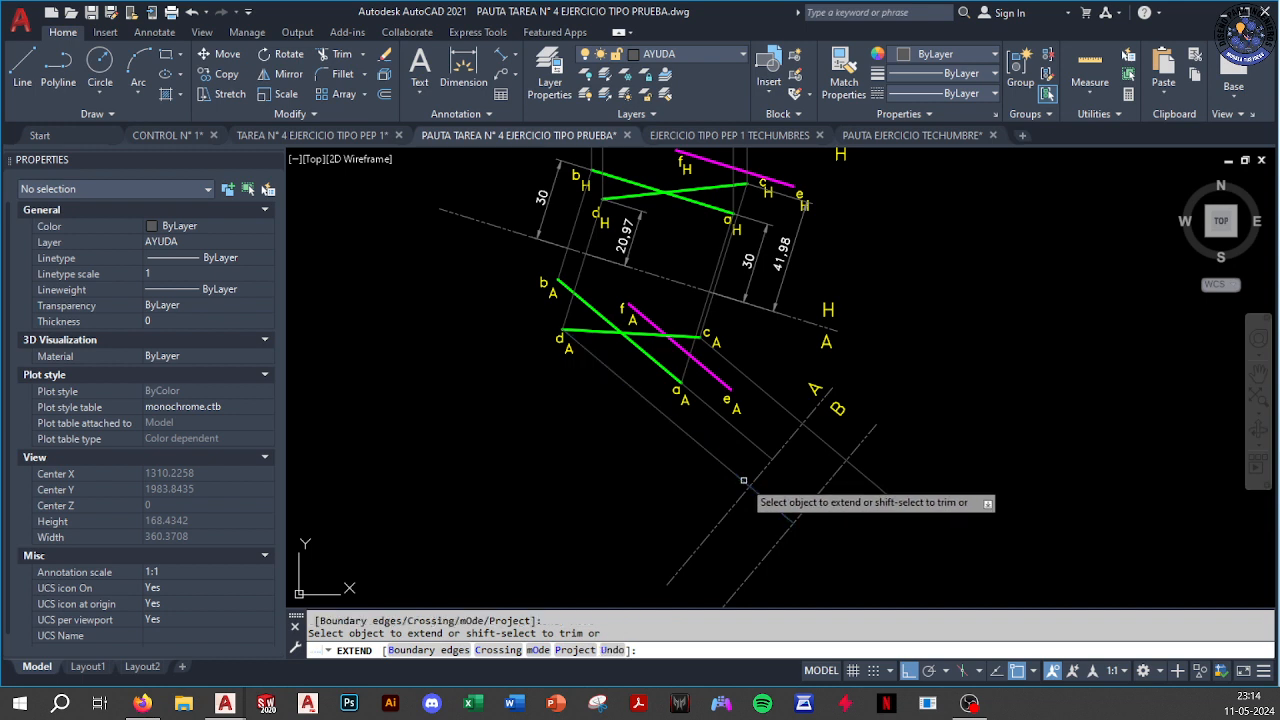
pyautogui.press('Escape')
pyautogui.click(819, 493)
pyautogui.write('e')
pyautogui.press('Return')
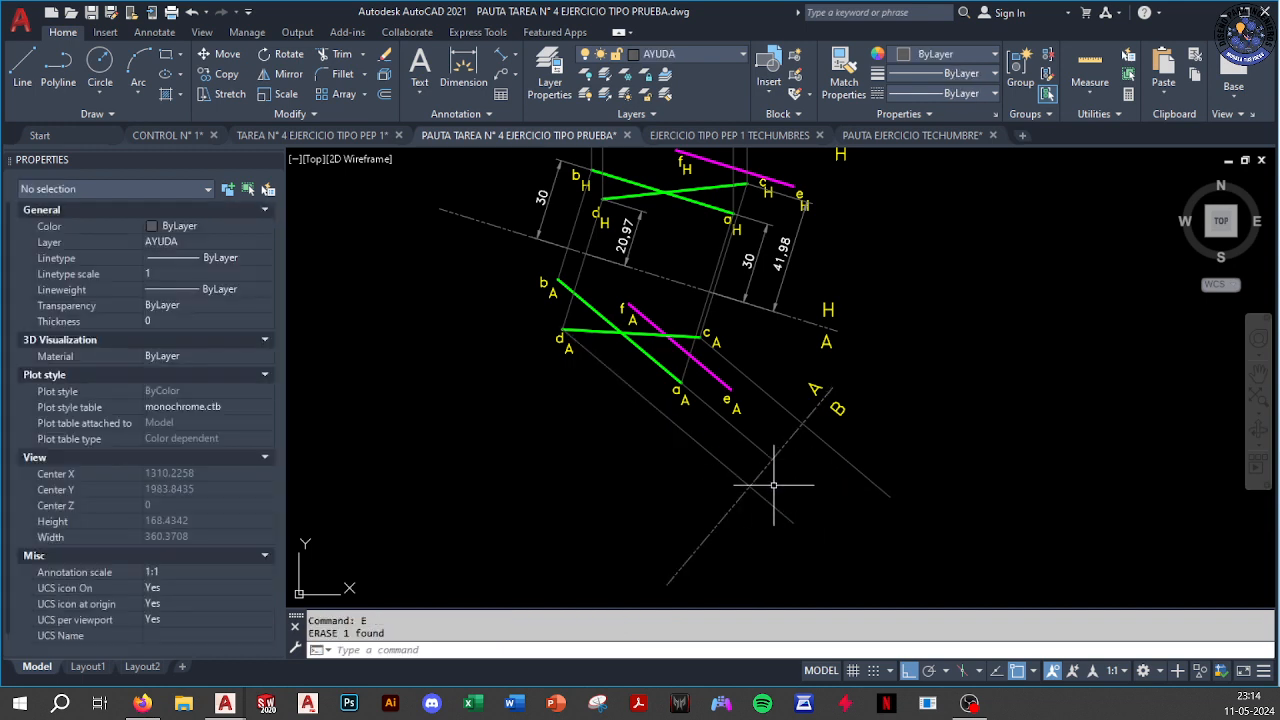
# Draw a polyline in view B joining the ends of the extended projectors from points d and c
pyautogui.write('pl')
pyautogui.press('Return')
pyautogui.click(793, 522)
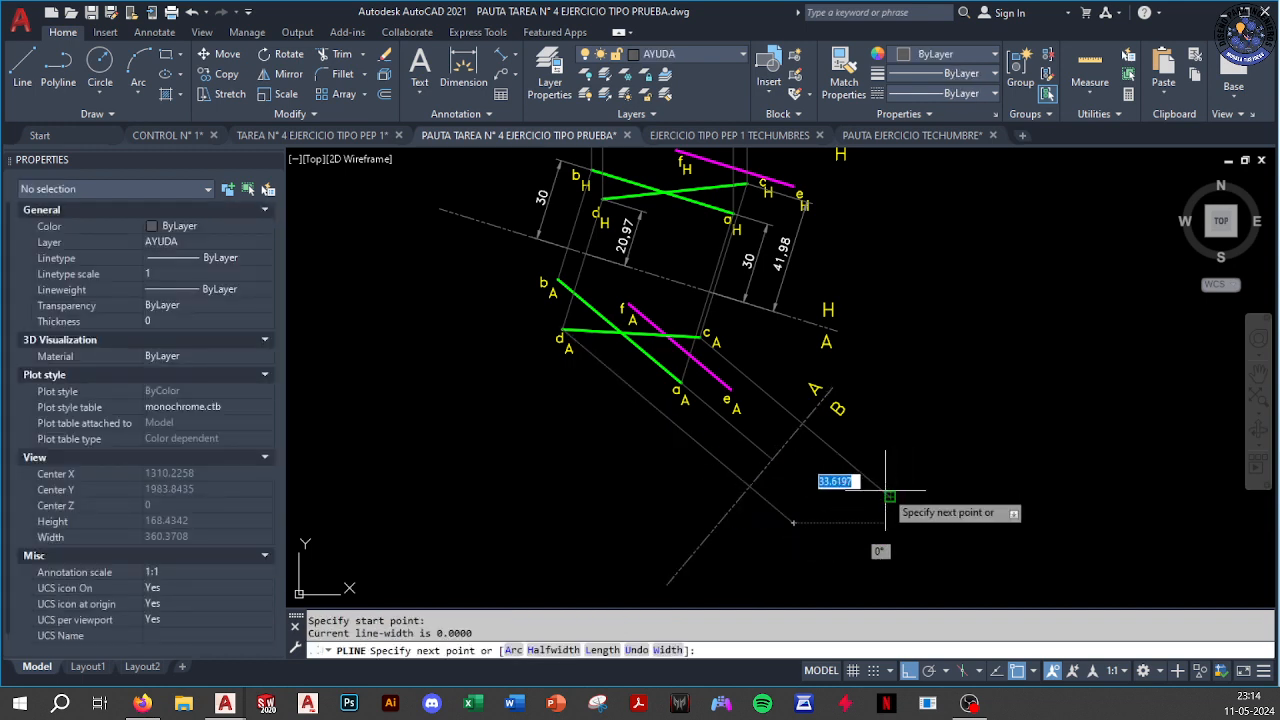
pyautogui.click(885, 490)
pyautogui.press('Escape')
# Match the properties of the green line dc in view A onto the new line in view B
pyautogui.write('ma')
pyautogui.press('Return')
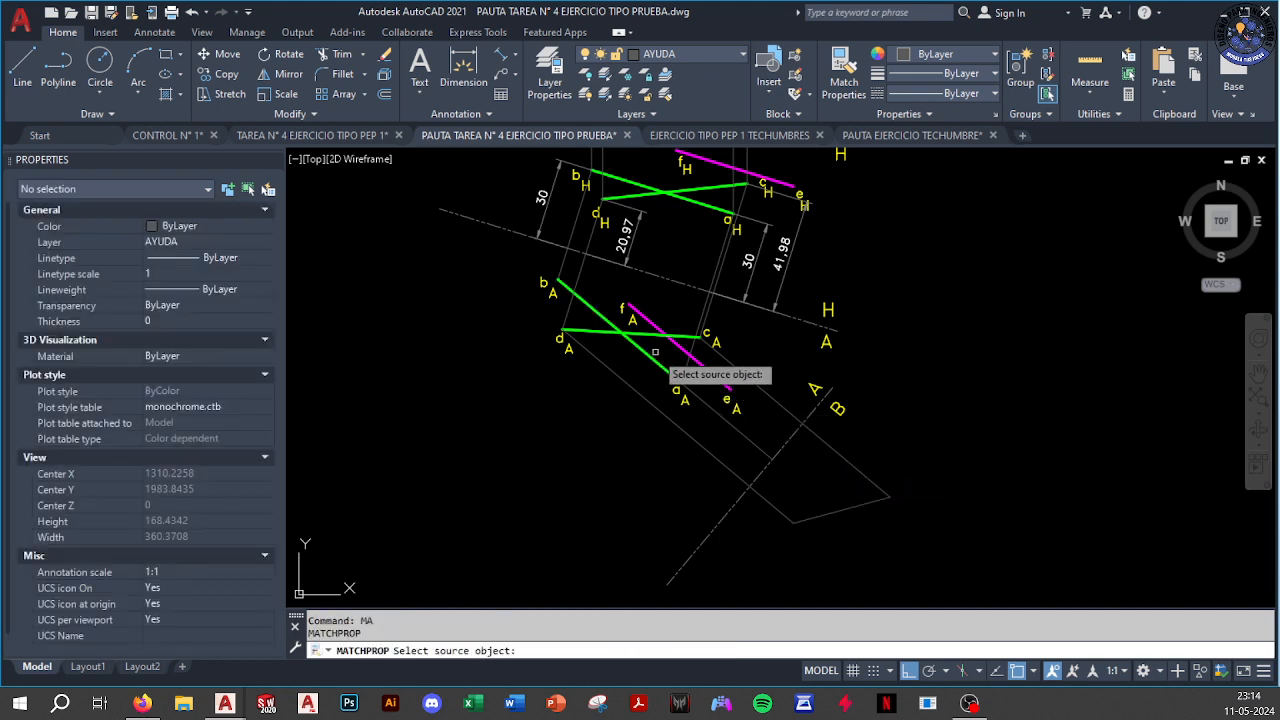
pyautogui.click(650, 334)
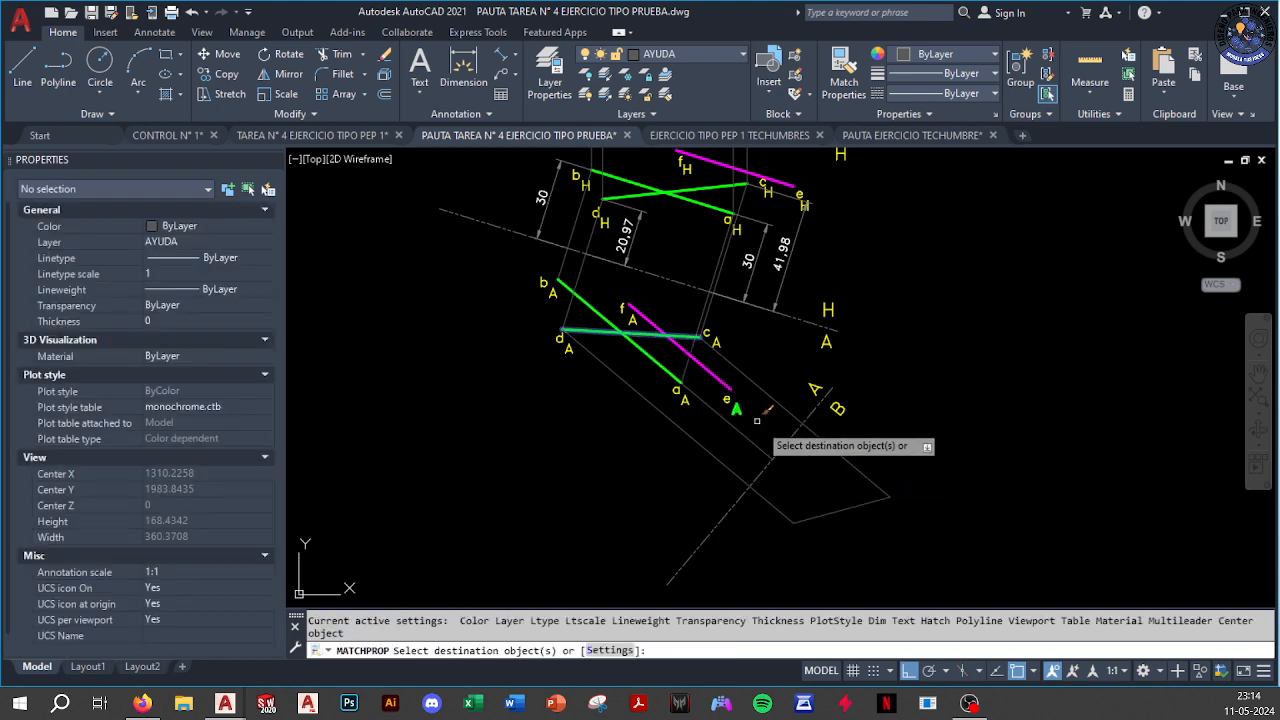
pyautogui.click(835, 511)
pyautogui.press('Escape')
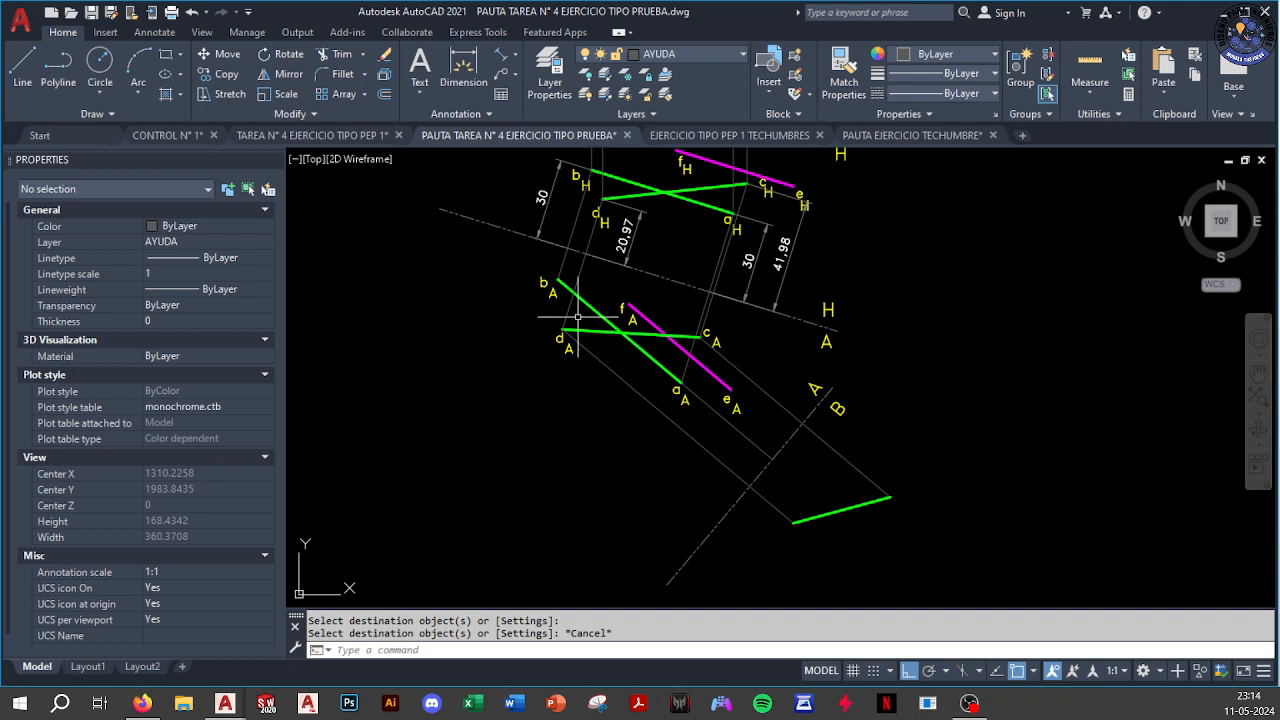
# Copy the d label and its subscript from view A to both ends of the green line in view B
pyautogui.click(545, 325)
pyautogui.click(578, 369)
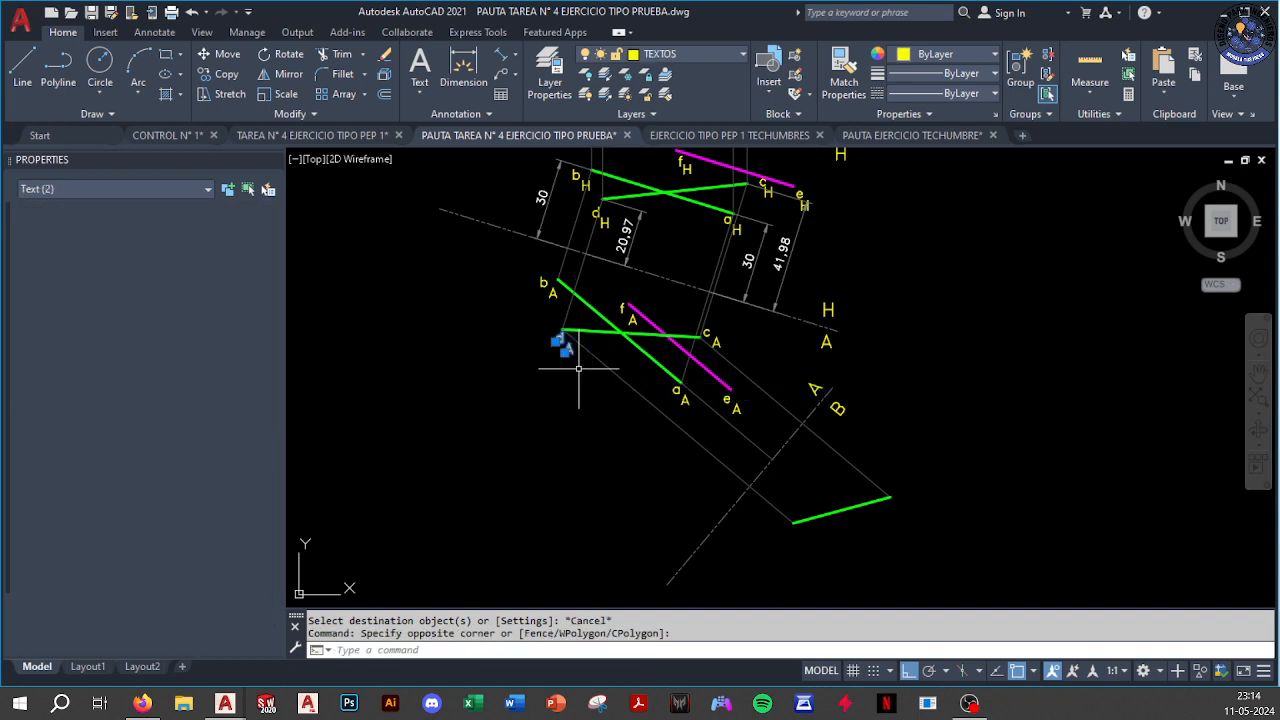
pyautogui.hotkey('ctrl', 'c')
pyautogui.scroll(4, 795, 590)
pyautogui.hotkey('ctrl', 'v')
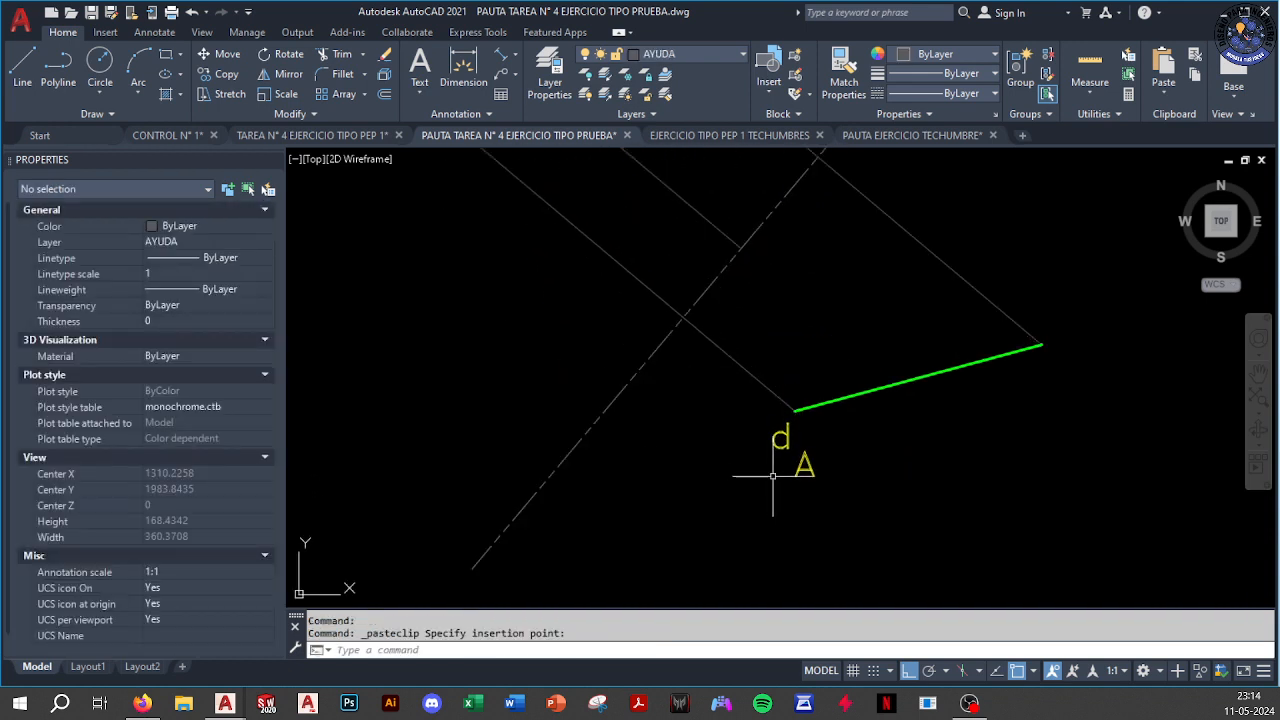
pyautogui.scroll(-3, 773, 476)
pyautogui.scroll(3, 855, 429)
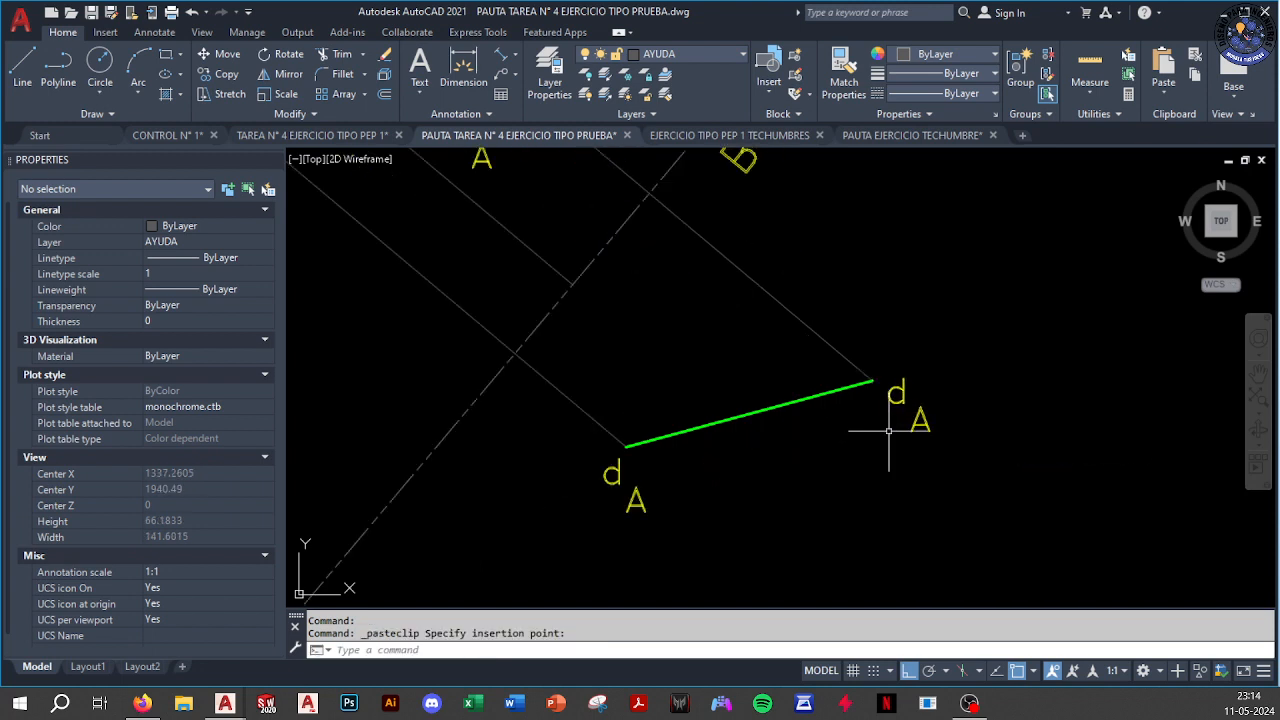
# Change the label at the end of point c's projector in view B to c and both copied subscripts to b
pyautogui.scroll(-3, 889, 431)
pyautogui.doubleClick(894, 414)
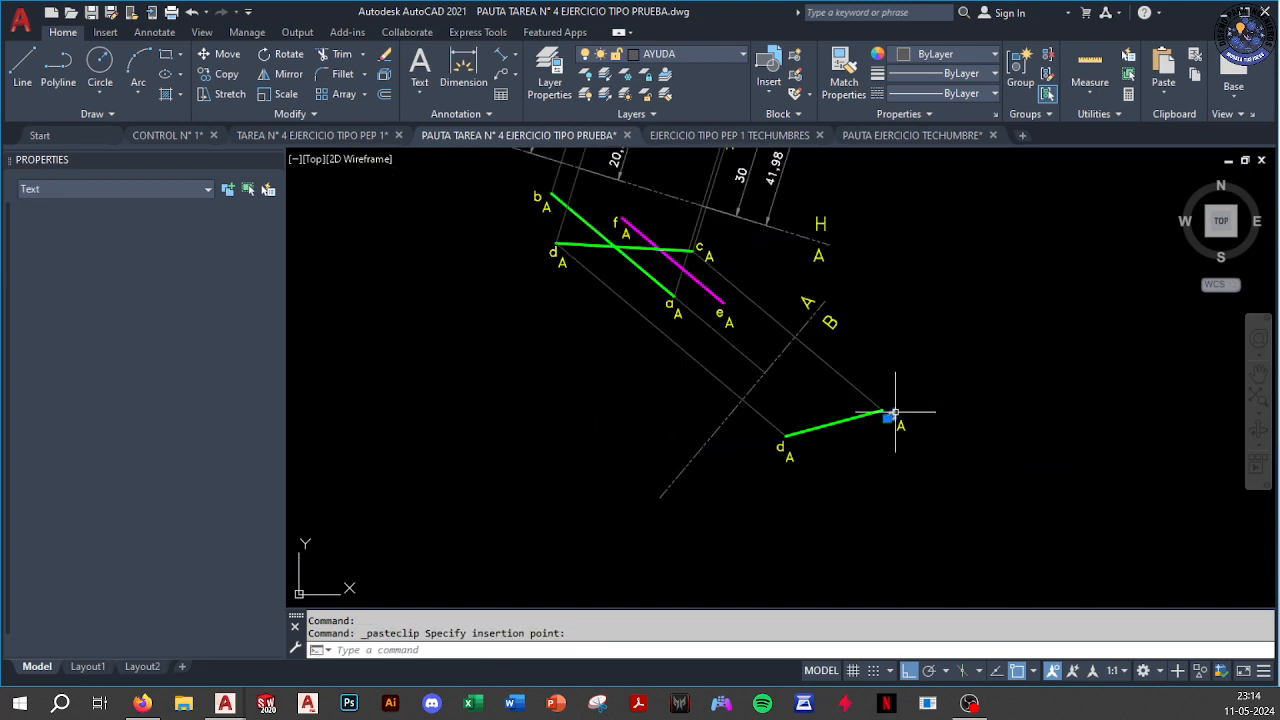
pyautogui.write('c')
pyautogui.click(938, 428)
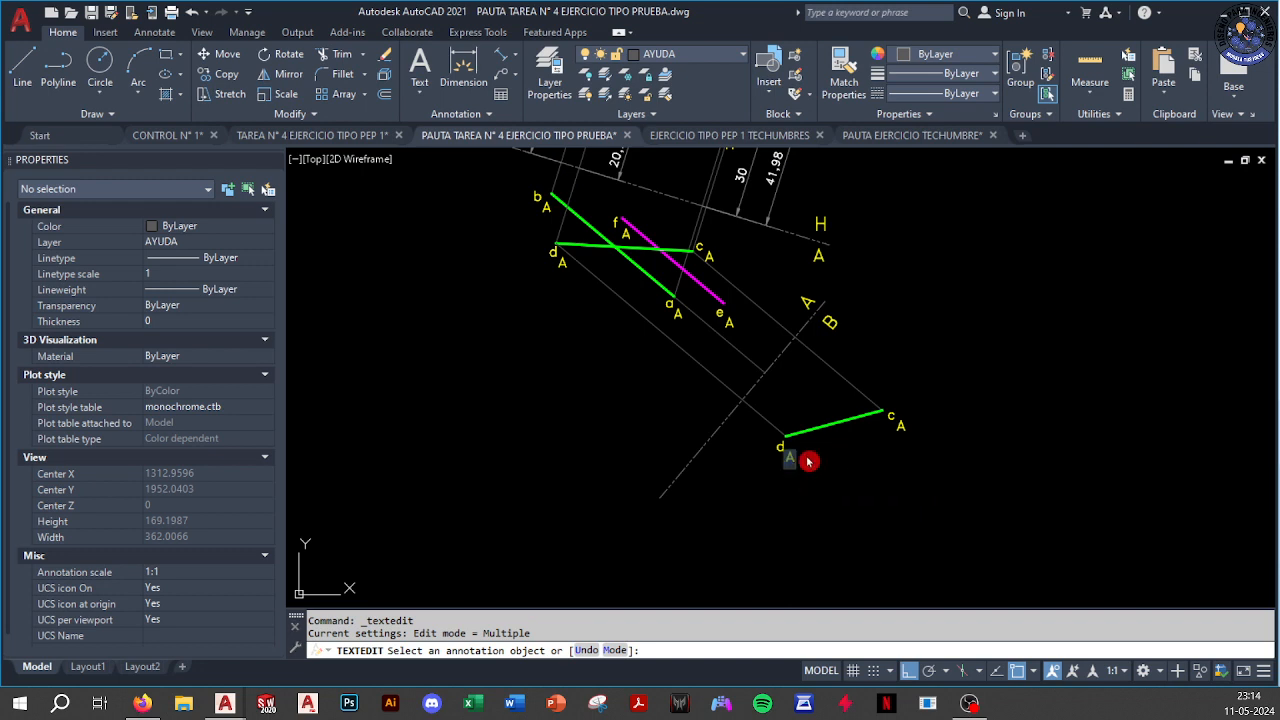
pyautogui.click(905, 432)
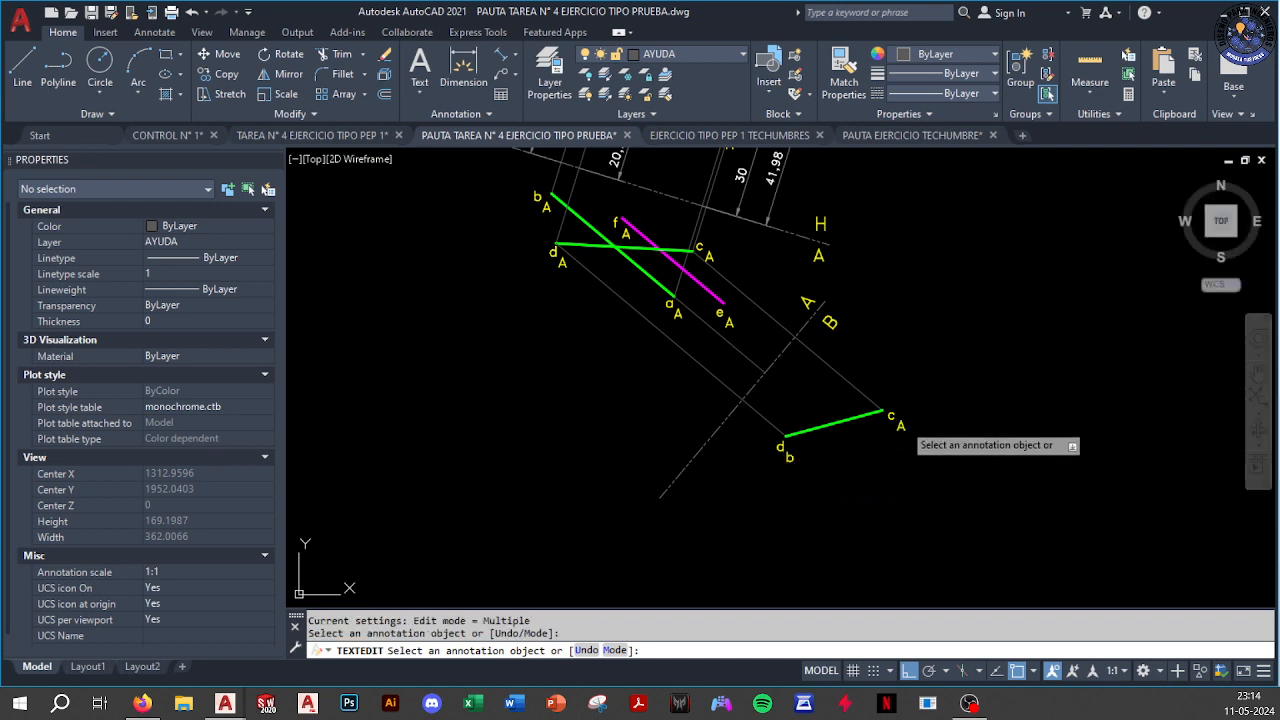
pyautogui.click(902, 427)
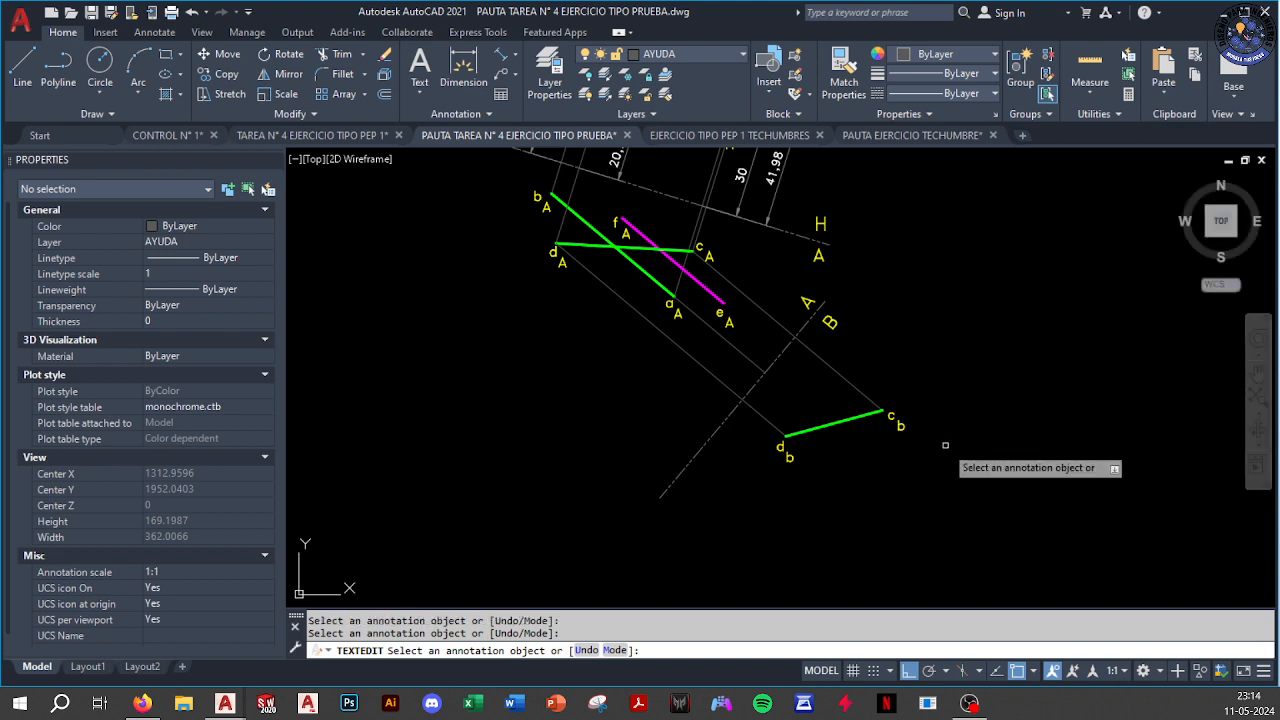
pyautogui.press('Escape')
pyautogui.moveTo(842, 402); pyautogui.dragTo(875, 485, button='middle')
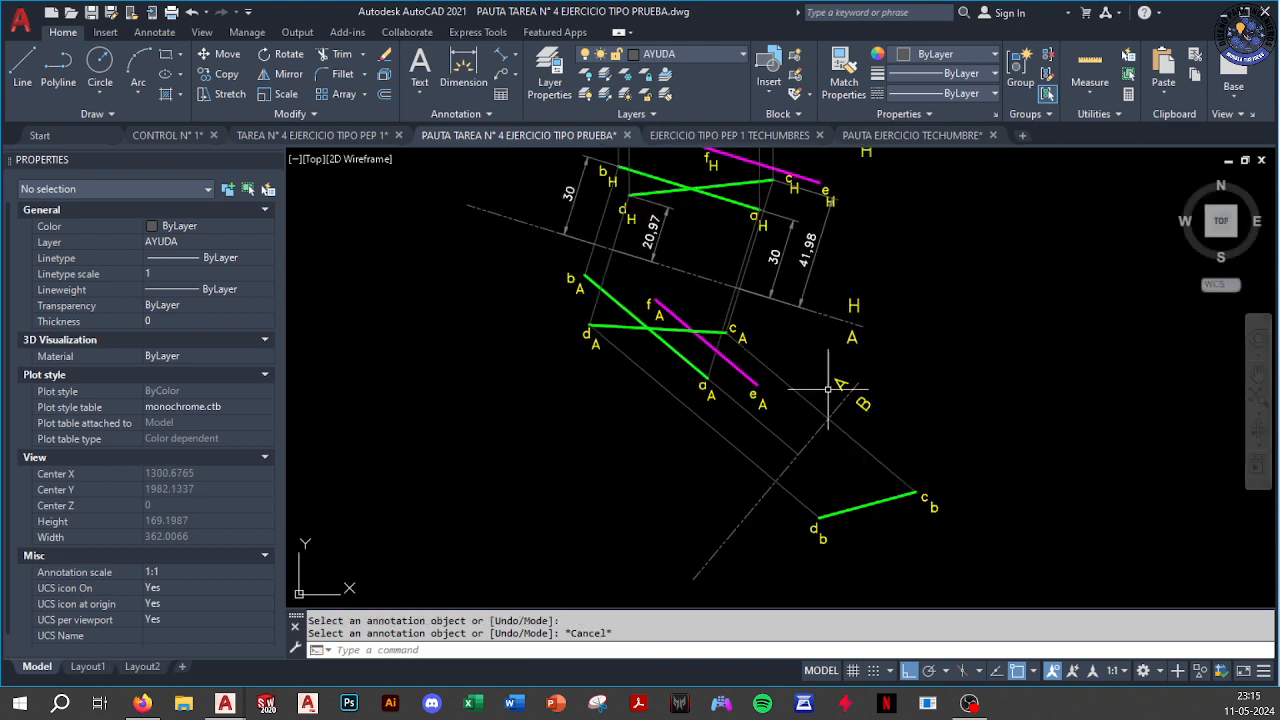
pyautogui.moveTo(805, 400); pyautogui.dragTo(670, 392, button='middle')
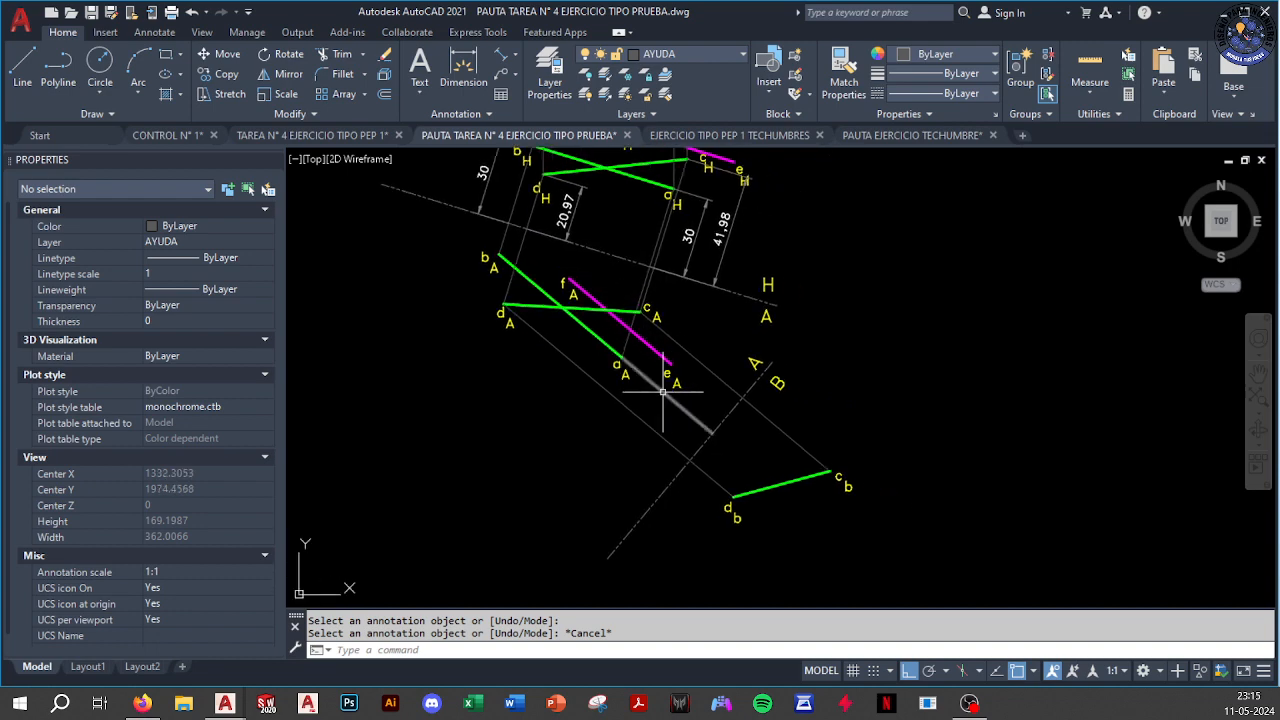
pyautogui.scroll(-8, 700, 420)
pyautogui.scroll(3, 705, 470)
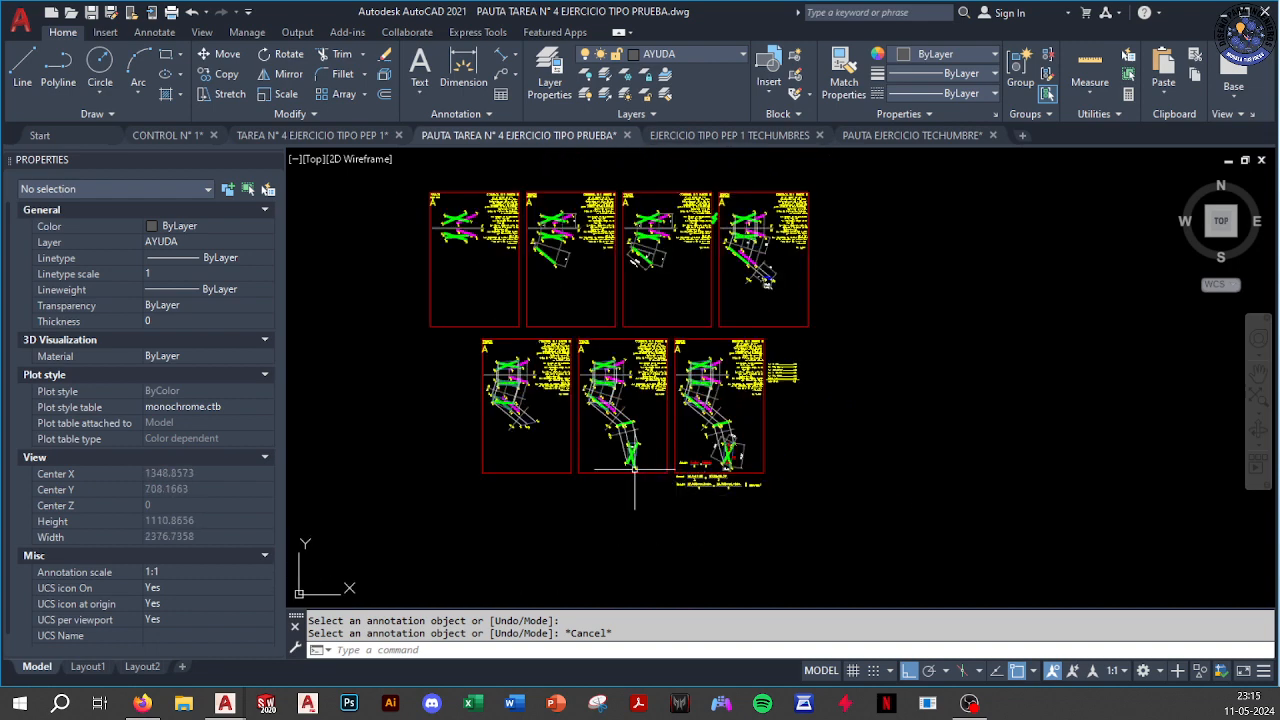
# Examine view B in the reference sheet, checking how line dc relates to the middle projector and the b and a labels
pyautogui.moveTo(560, 458); pyautogui.dragTo(608, 472, button='middle')
pyautogui.scroll(8, 608, 472)
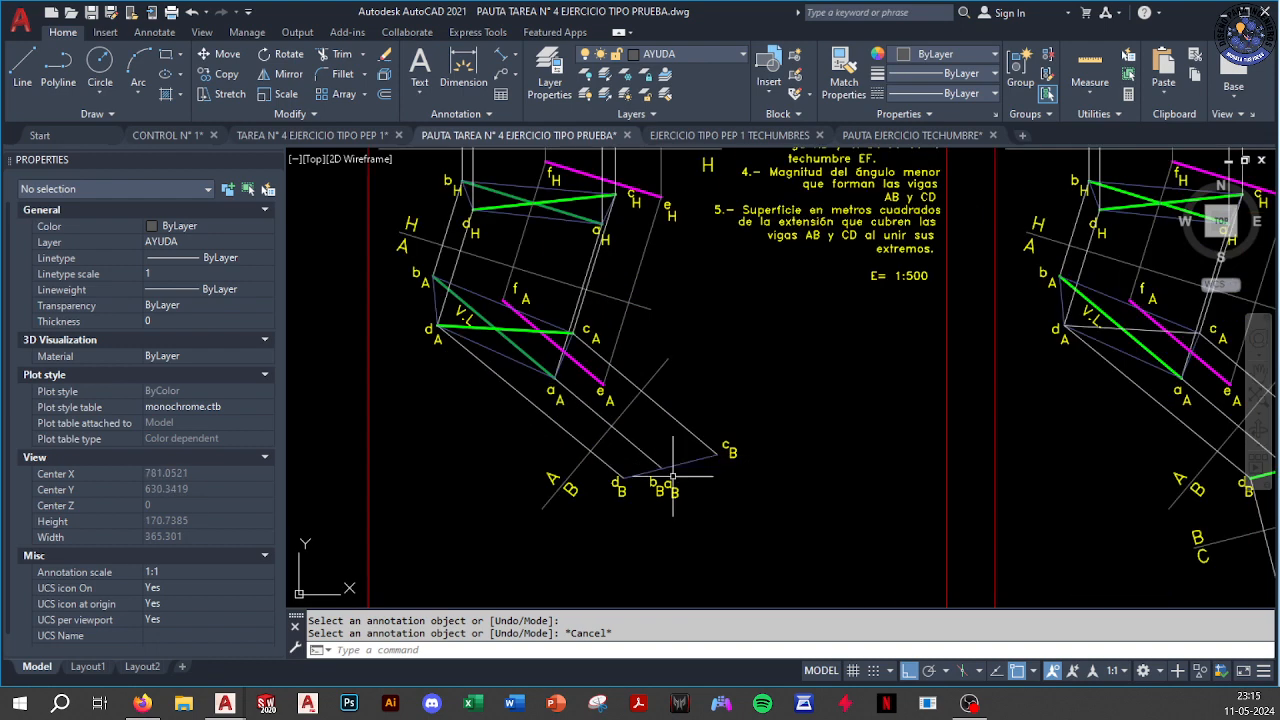
pyautogui.scroll(4, 673, 476)
pyautogui.click(692, 462)
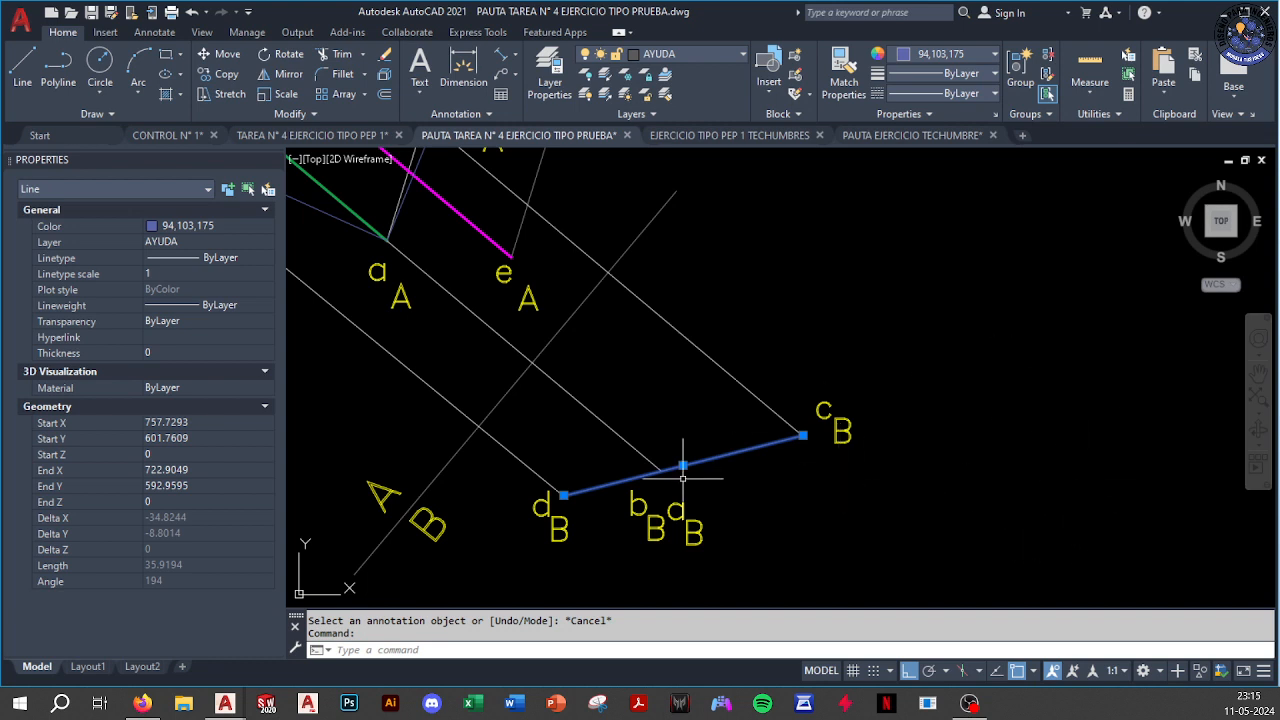
pyautogui.scroll(3, 693, 465)
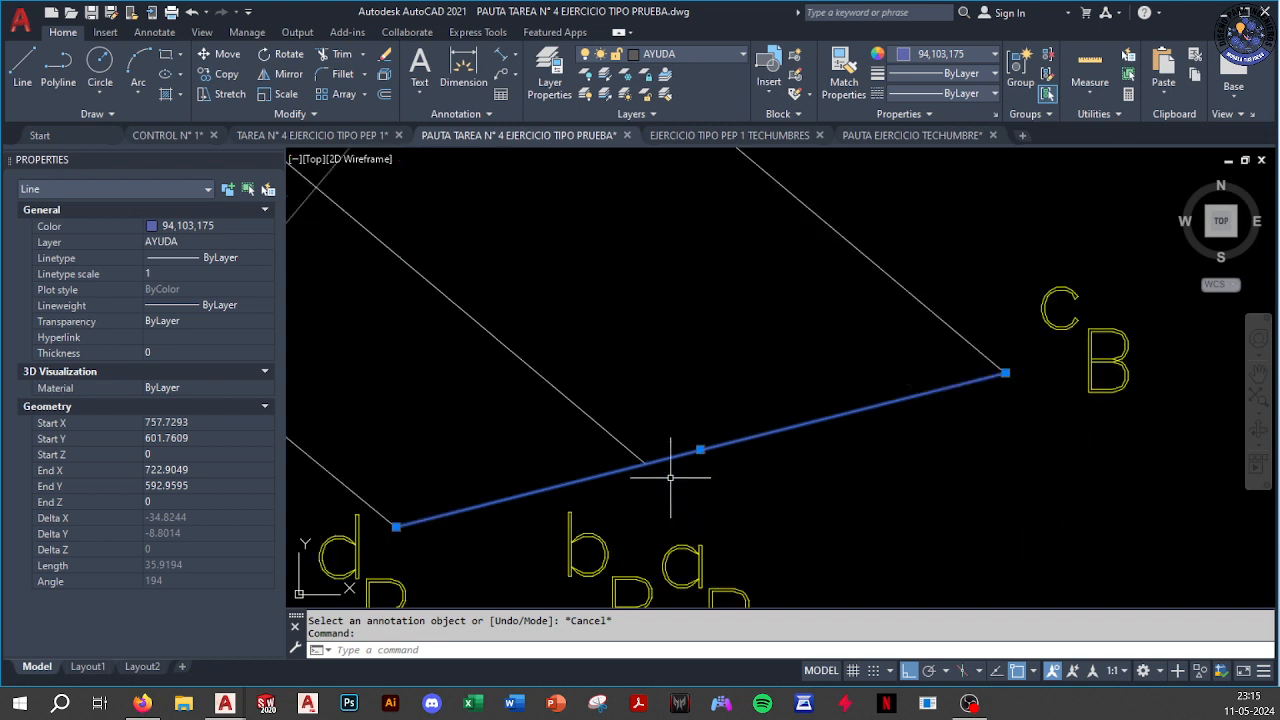
pyautogui.press('Escape')
pyautogui.moveTo(643, 506); pyautogui.dragTo(643, 453, button='middle')
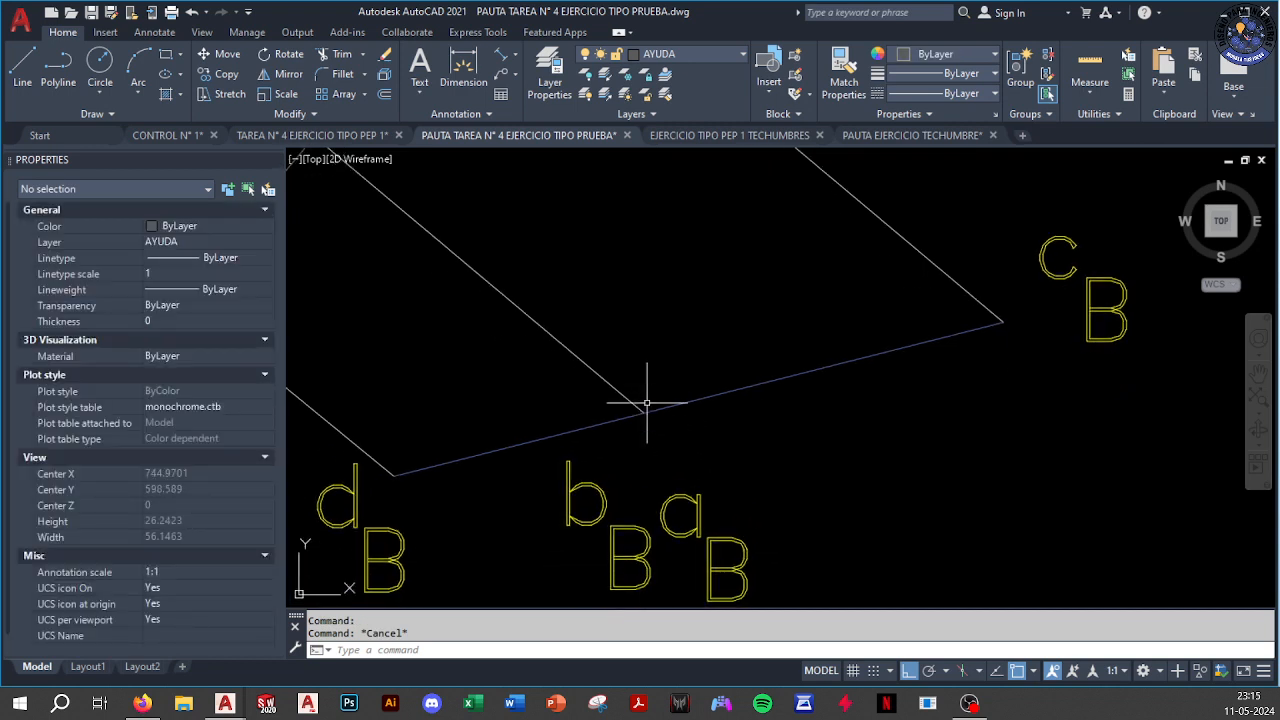
pyautogui.scroll(-5, 740, 442)
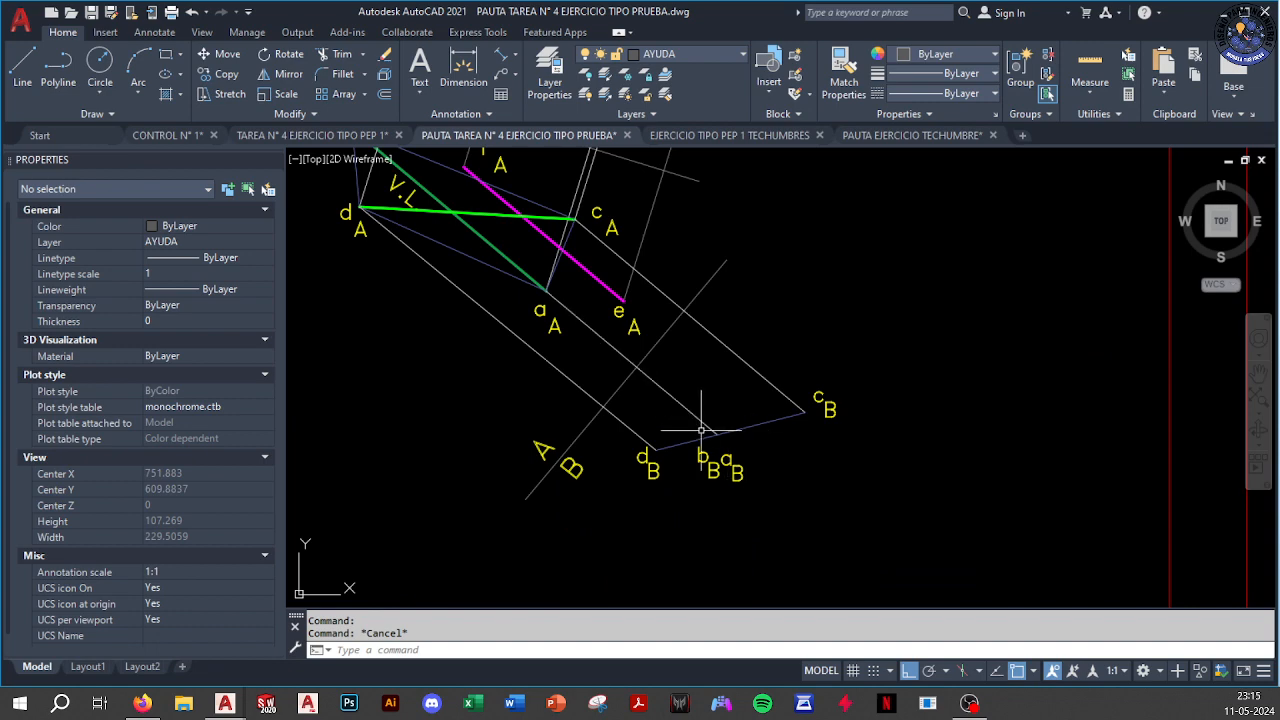
pyautogui.scroll(-8, 701, 430)
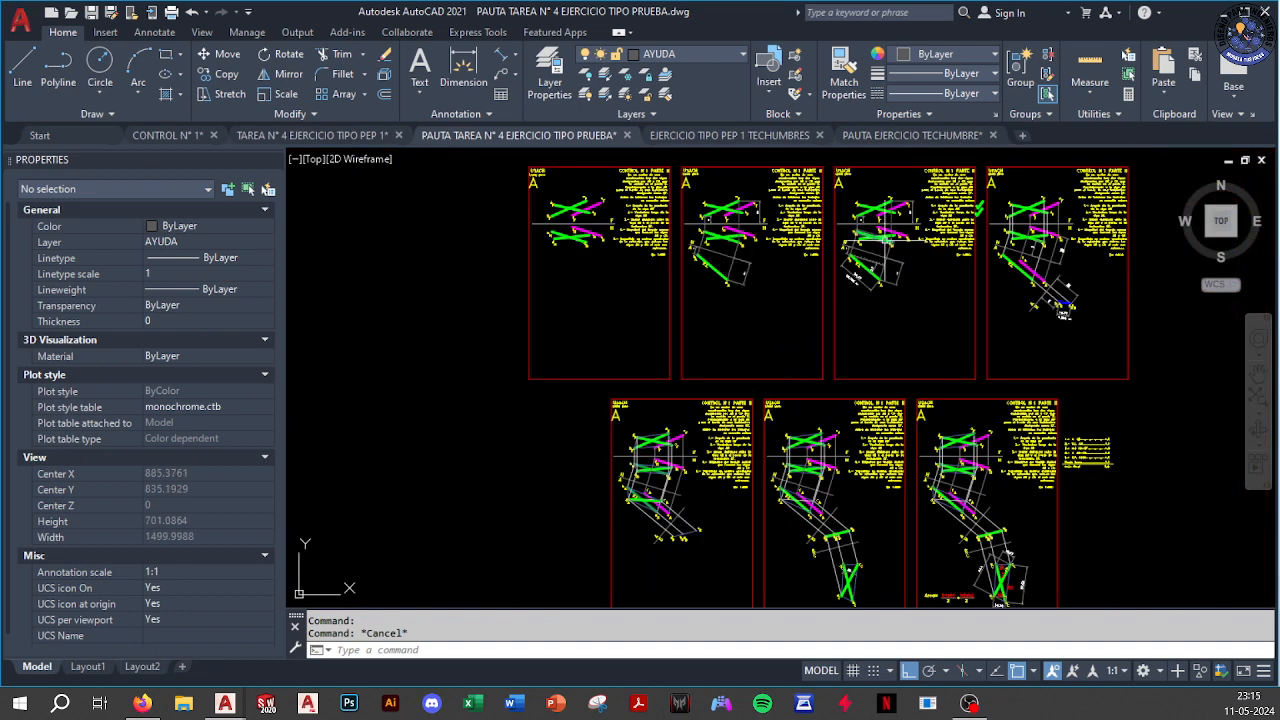
# Extend point a's projector in the working drawing to the green line dc in view B
pyautogui.scroll(-3, 1048, 320)
pyautogui.scroll(10, 894, 280)
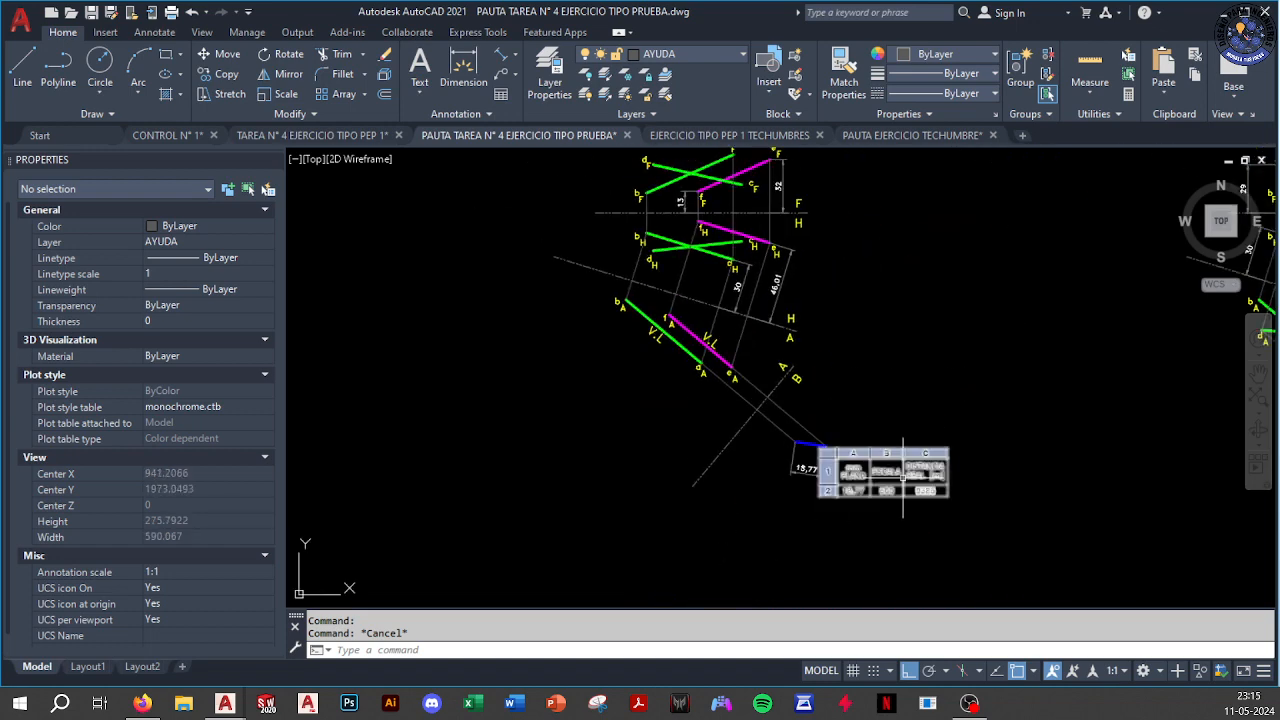
pyautogui.scroll(5, 905, 371)
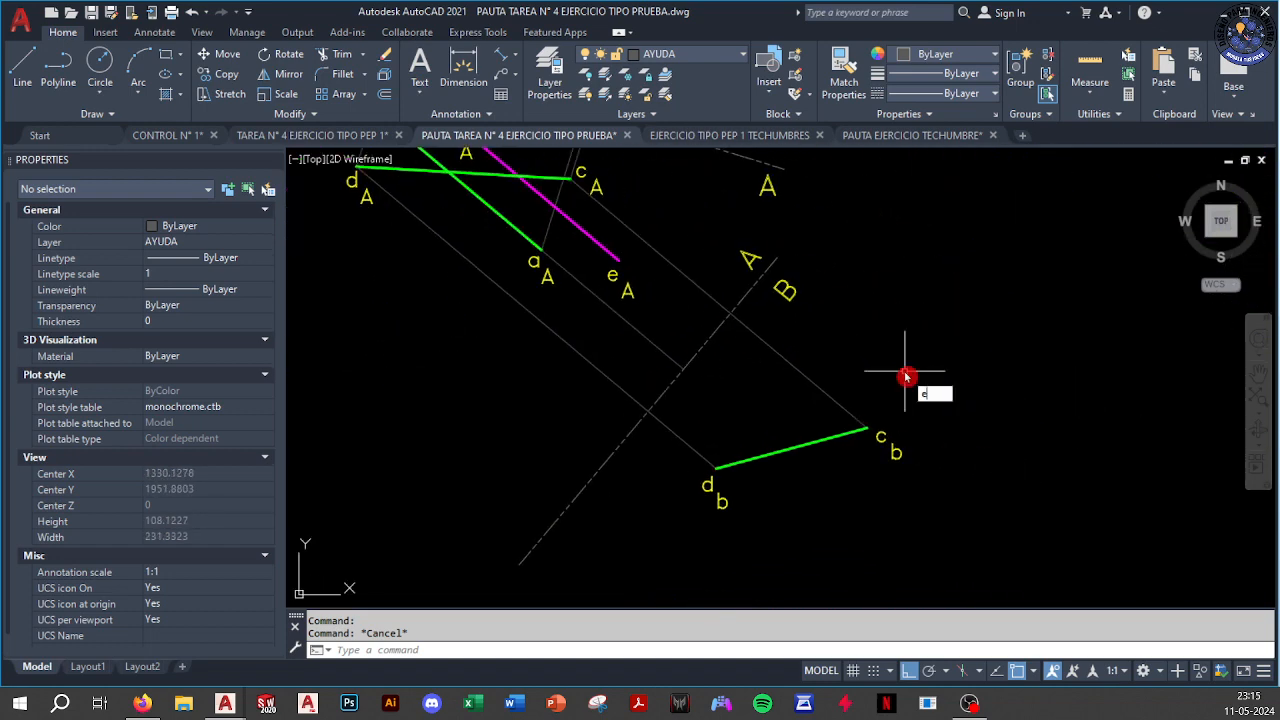
pyautogui.press('Return')
pyautogui.press('Escape')
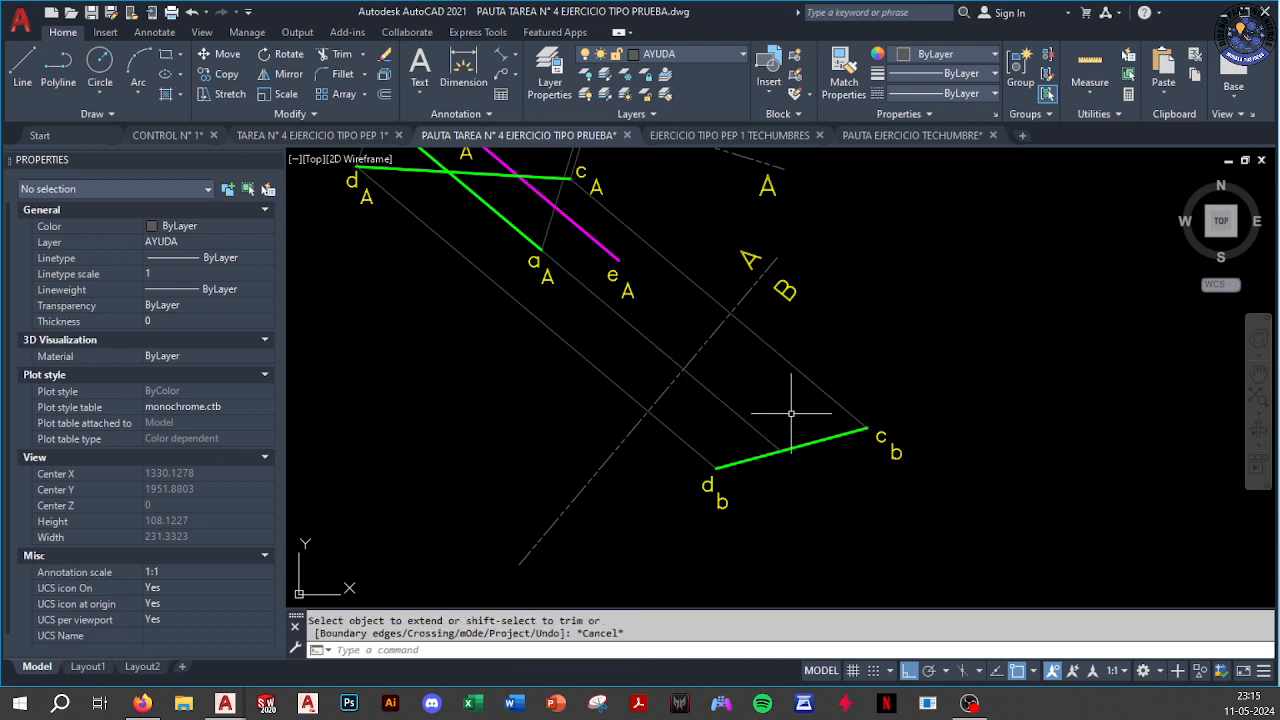
# Add an aligned dimension from the A/B fold line to the end of point a's projector in view B
pyautogui.click(524, 57)
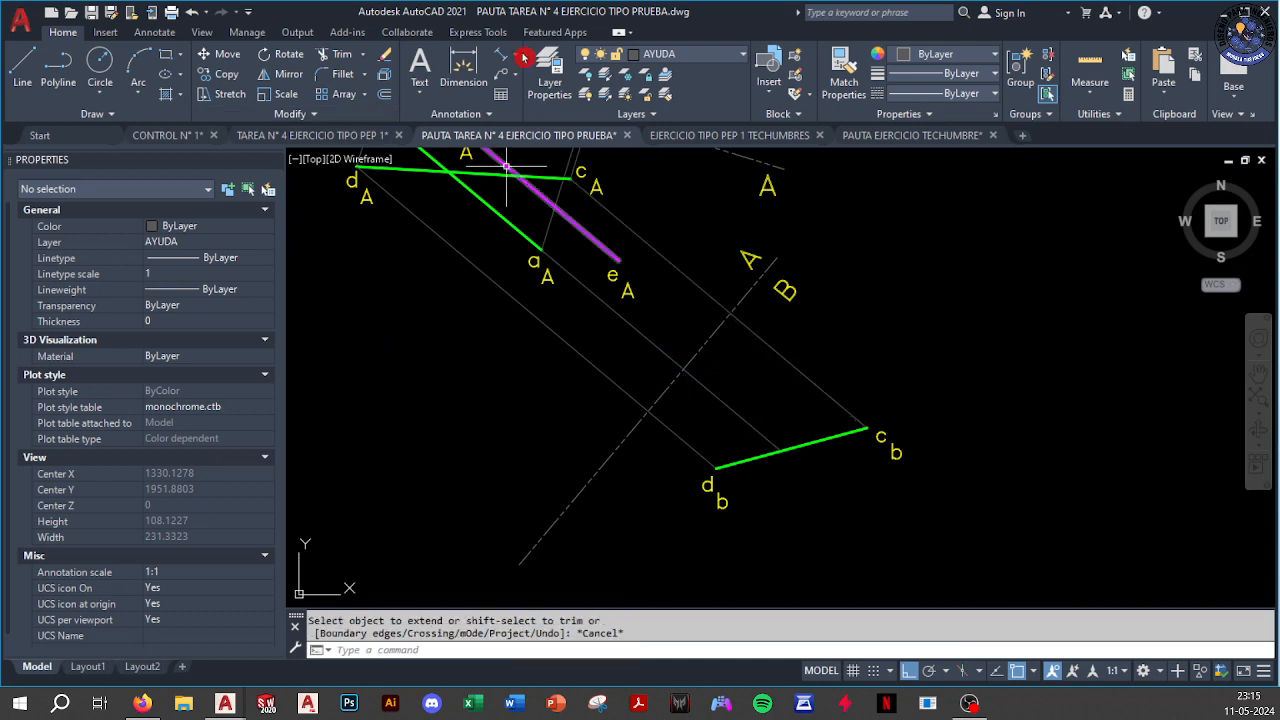
pyautogui.click(686, 366)
pyautogui.click(779, 438)
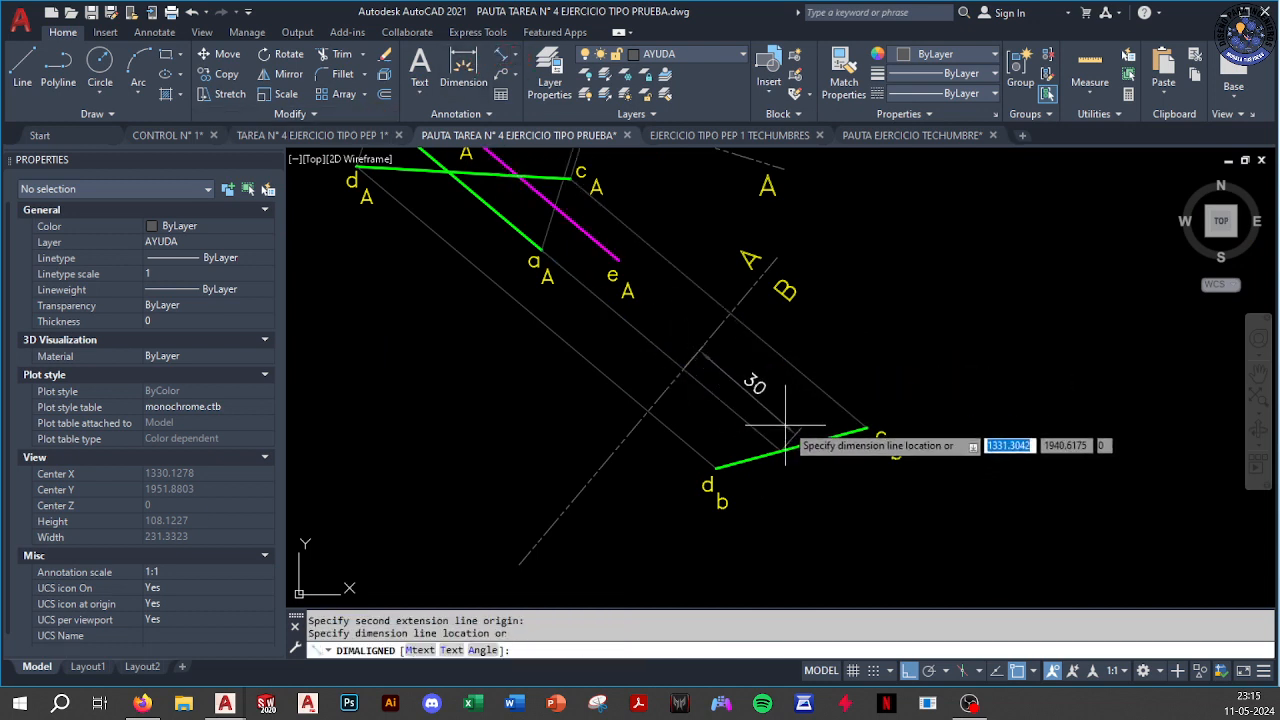
pyautogui.click(790, 420)
pyautogui.scroll(-5, 845, 421)
pyautogui.scroll(7, 813, 395)
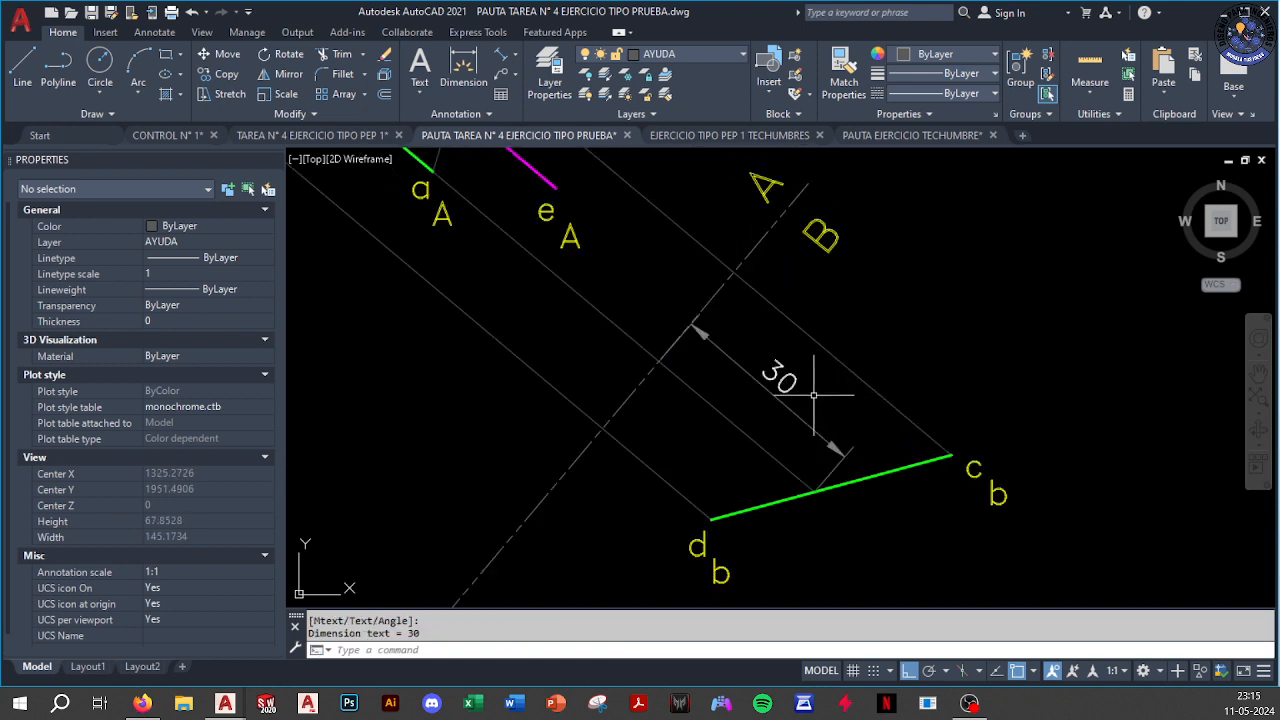
pyautogui.moveTo(837, 411); pyautogui.dragTo(717, 414, button='middle')
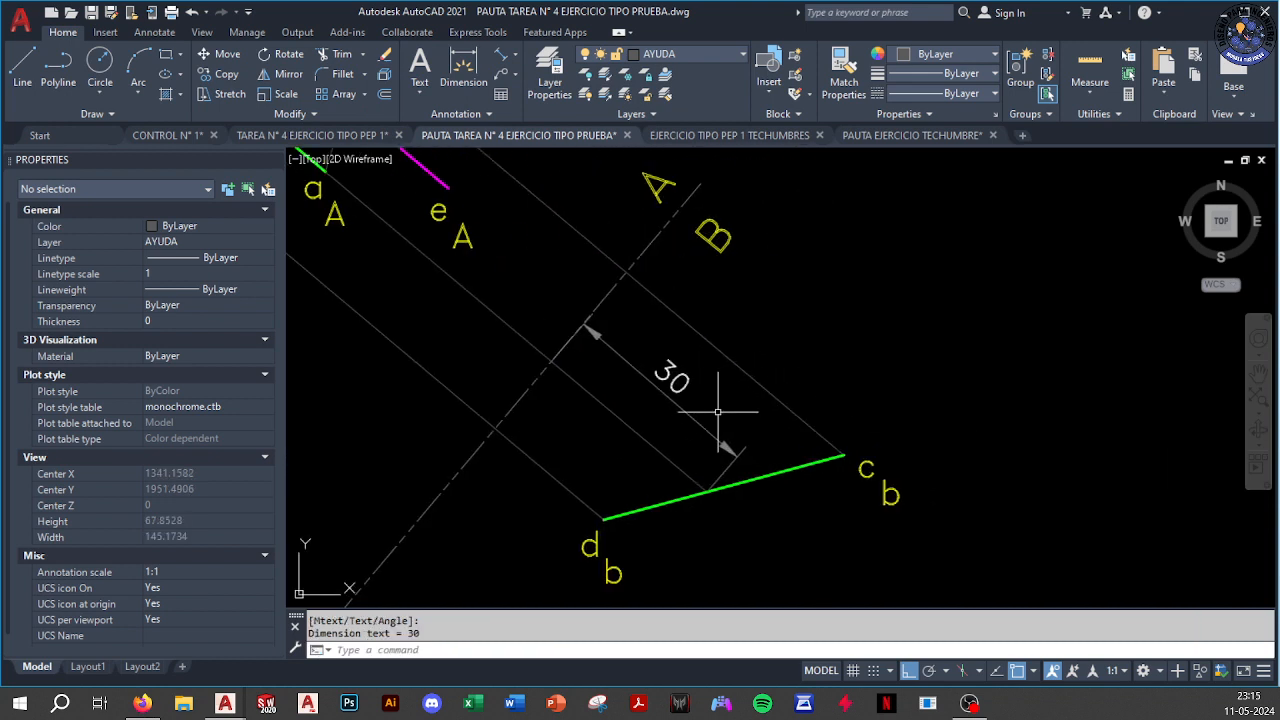
pyautogui.scroll(-5, 700, 414)
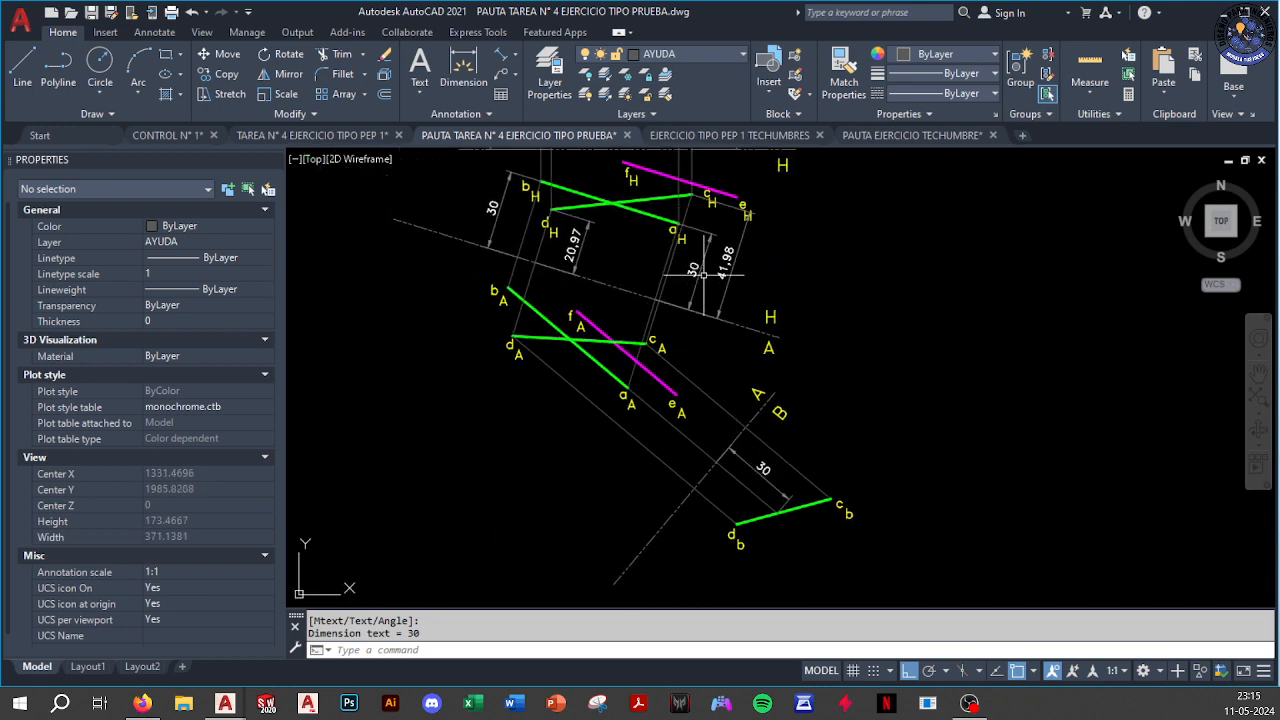
# Erase the aligned dimension on point a's projector in view B
pyautogui.click(770, 462)
pyautogui.press('e')
pyautogui.press('Return')
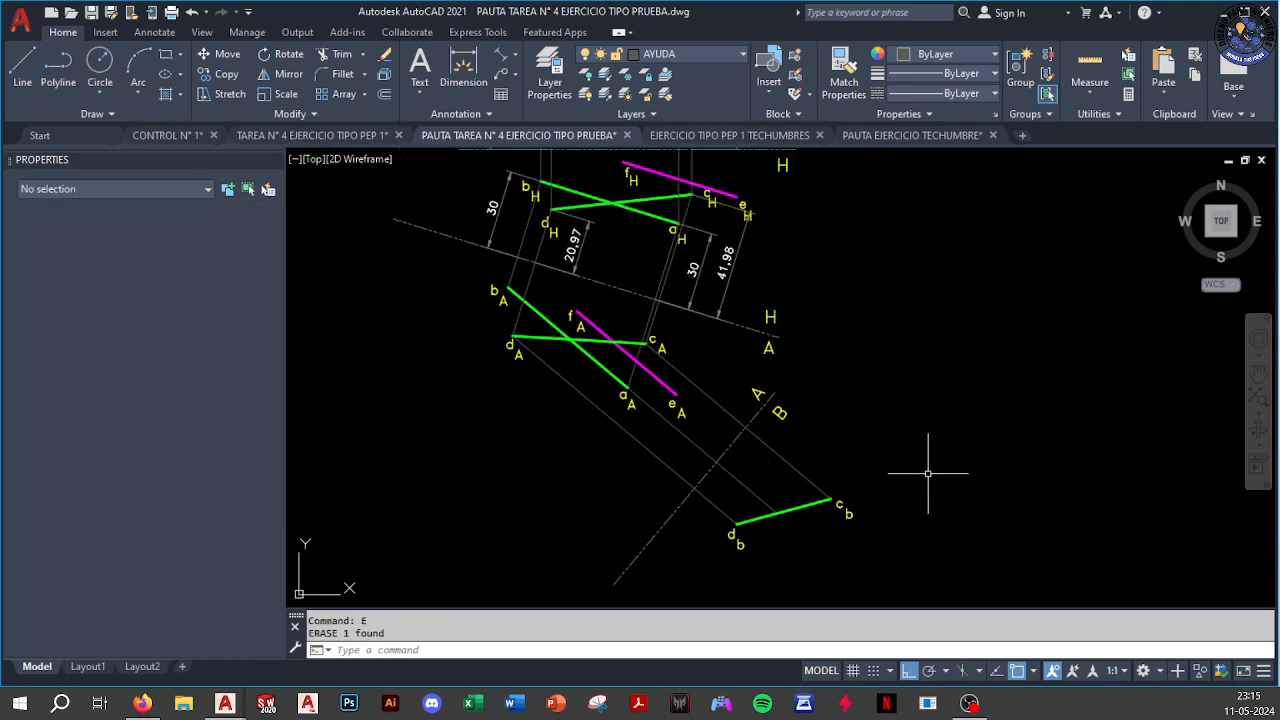
# Examine the reference sheets for the placement of the B/C fold line and the layout of view C
pyautogui.scroll(3, 777, 434)
pyautogui.scroll(-3, 665, 465)
pyautogui.moveTo(733, 475); pyautogui.dragTo(705, 367, button='middle')
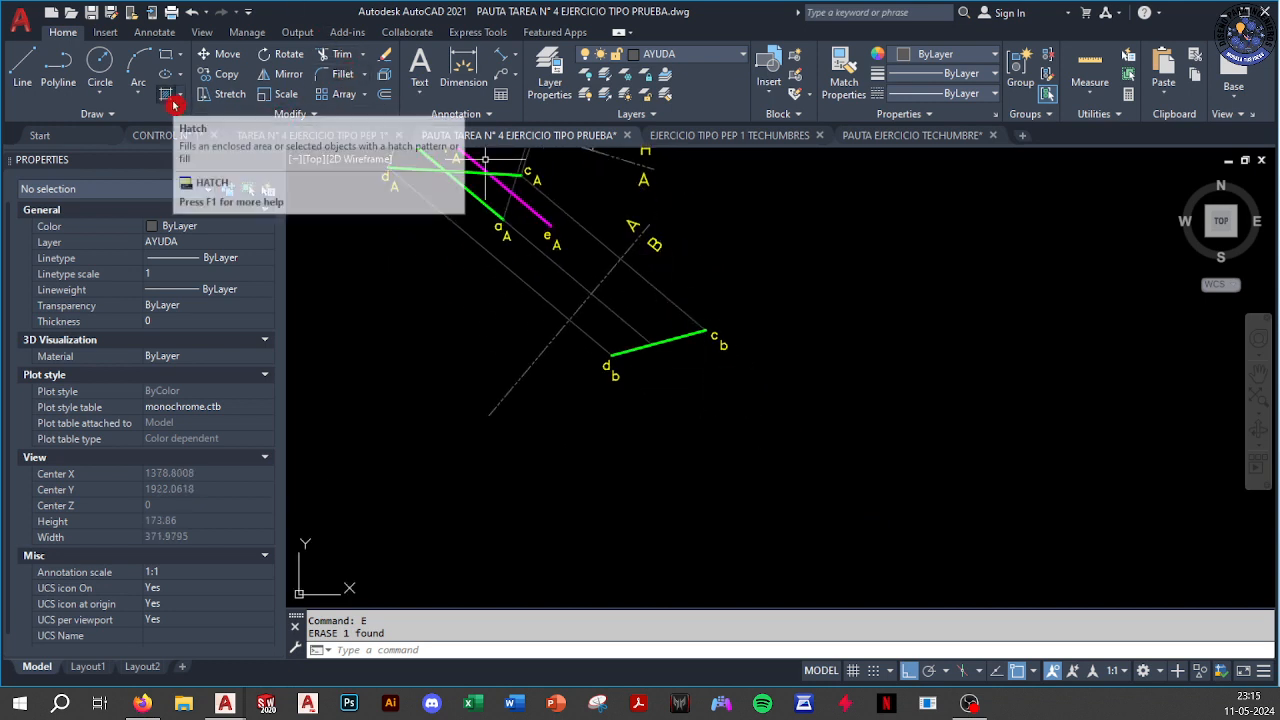
pyautogui.scroll(-5, 675, 346)
pyautogui.moveTo(683, 396); pyautogui.dragTo(612, 205, button='middle')
pyautogui.scroll(-2, 620, 223)
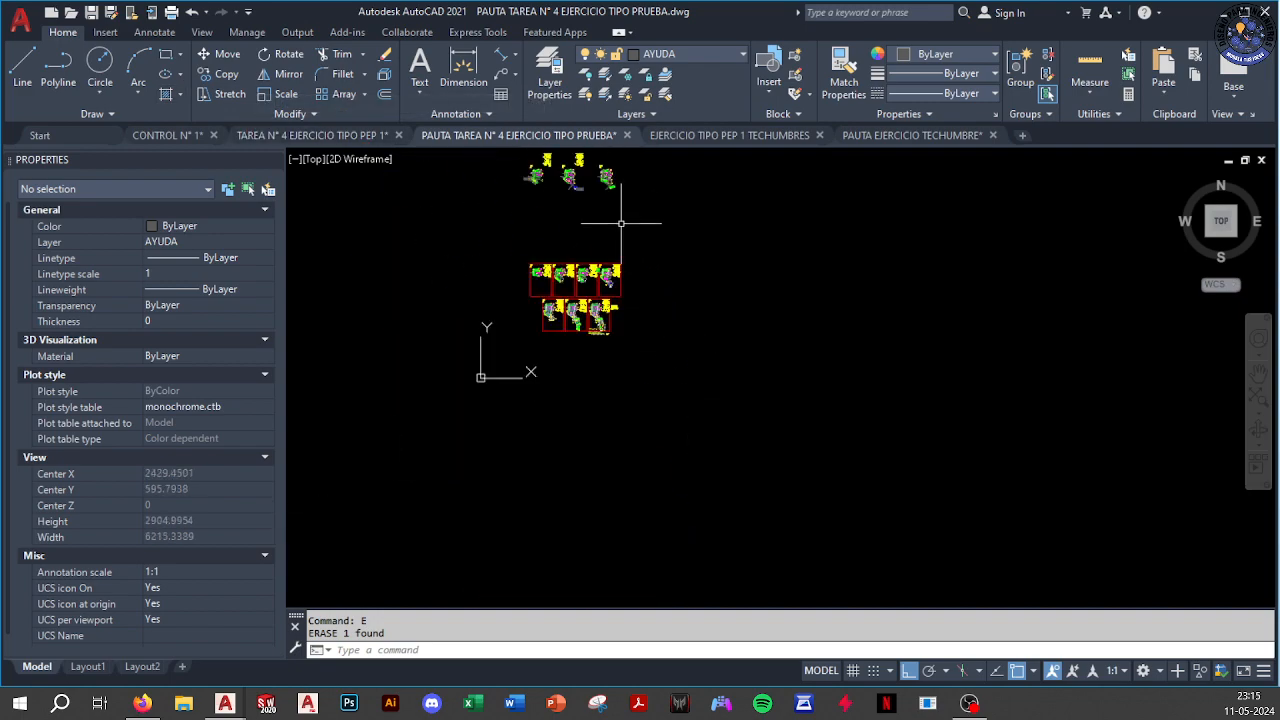
pyautogui.scroll(5, 574, 272)
pyautogui.scroll(6, 766, 514)
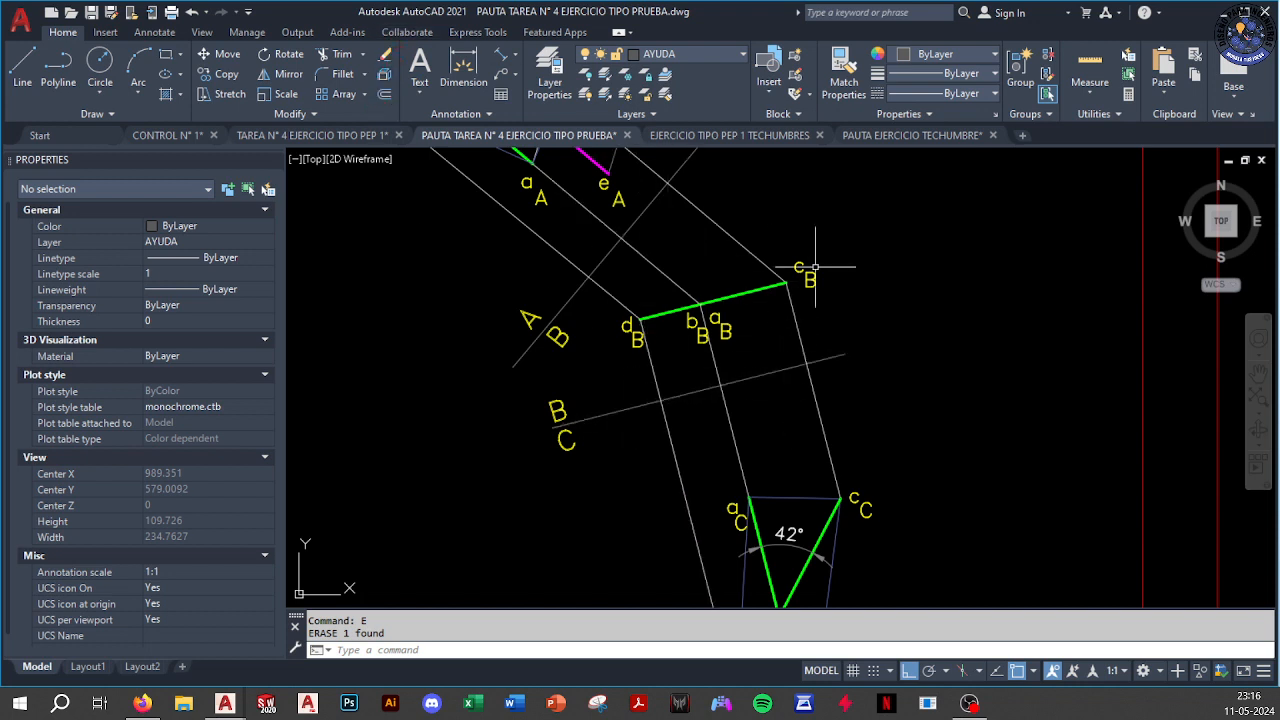
pyautogui.scroll(-8, 792, 317)
pyautogui.scroll(8, 788, 322)
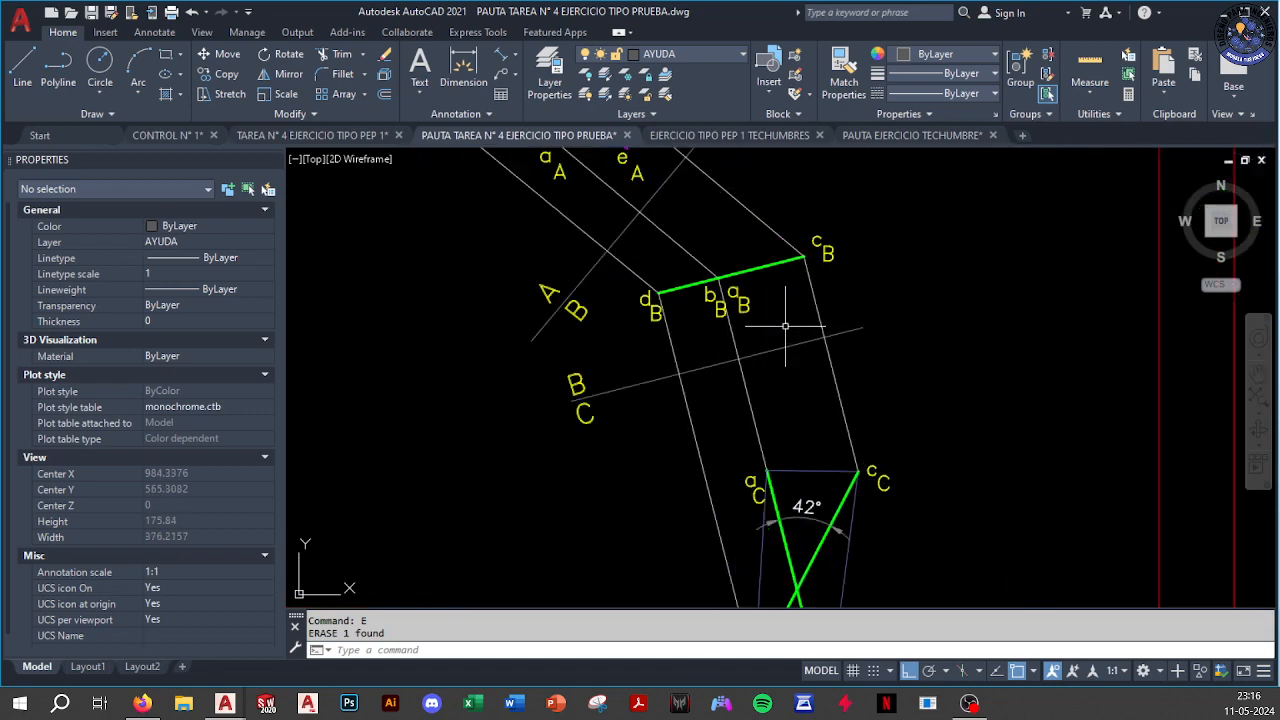
pyautogui.scroll(-8, 787, 325)
pyautogui.scroll(-1, 788, 322)
pyautogui.scroll(1, 788, 322)
pyautogui.scroll(6, 706, 345)
pyautogui.scroll(-8, 706, 345)
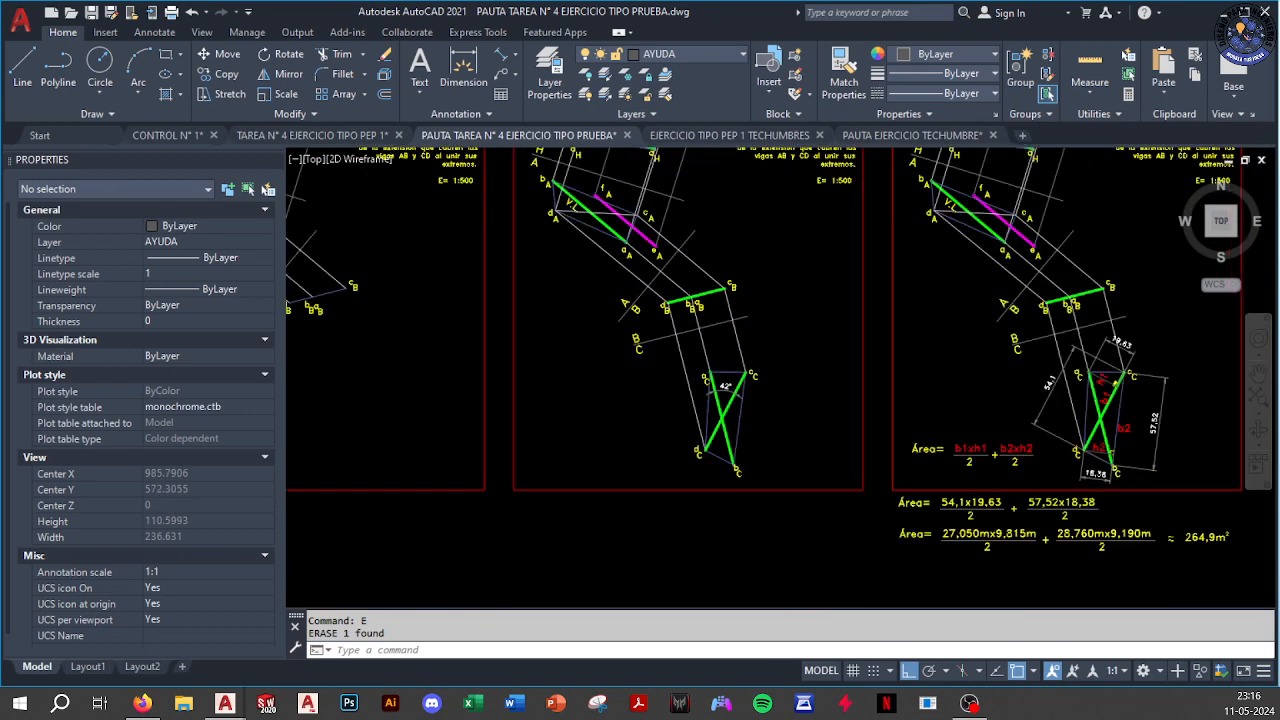
pyautogui.scroll(1, 706, 345)
pyautogui.scroll(-3, 706, 345)
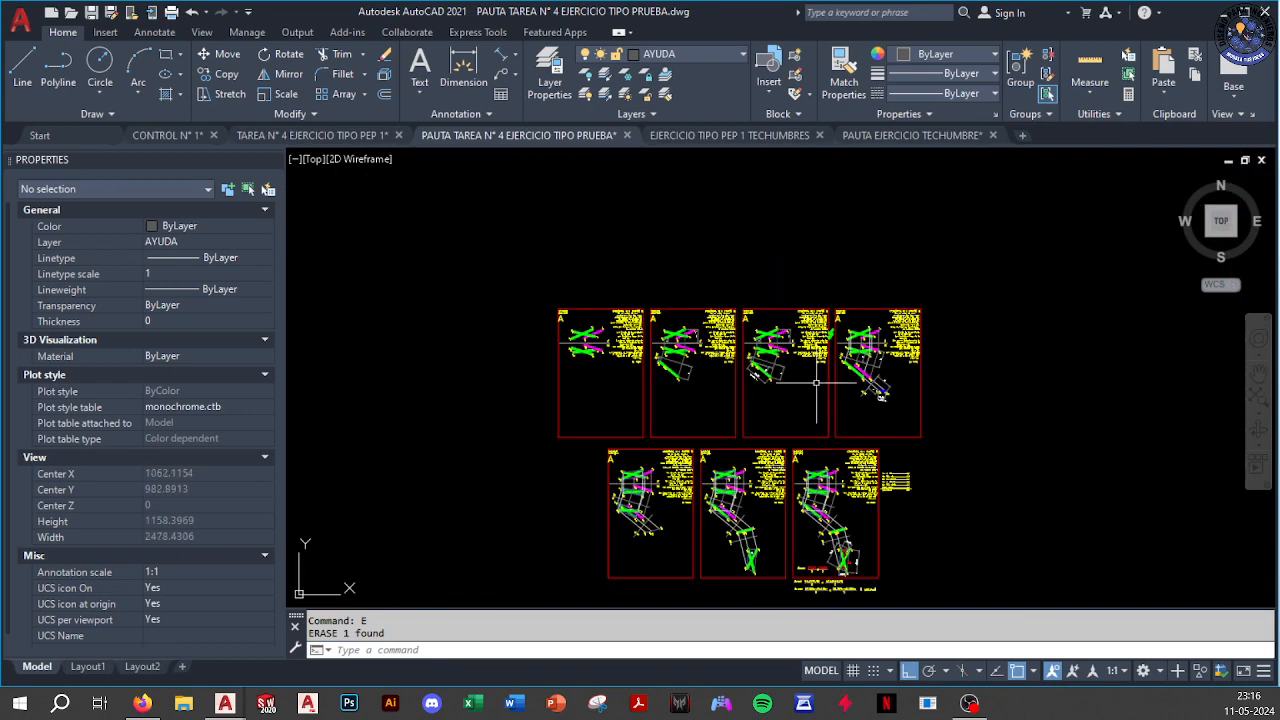
pyautogui.scroll(2, 816, 383)
pyautogui.scroll(2, 708, 377)
pyautogui.scroll(-3, 709, 377)
pyautogui.scroll(-2, 806, 363)
# Offset the green line dc in view B by 30 to the side away from the A/B fold line
pyautogui.moveTo(806, 363); pyautogui.dragTo(835, 552, button='middle')
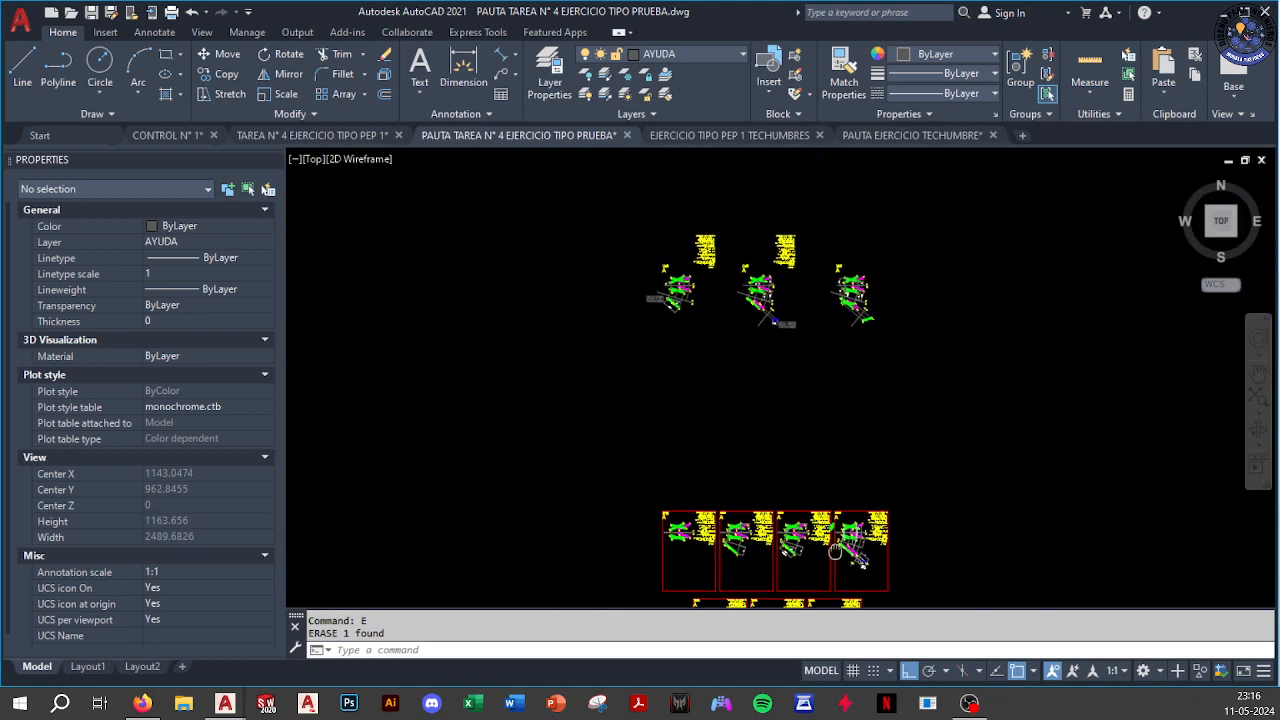
pyautogui.scroll(8, 900, 300)
pyautogui.scroll(-1, 823, 357)
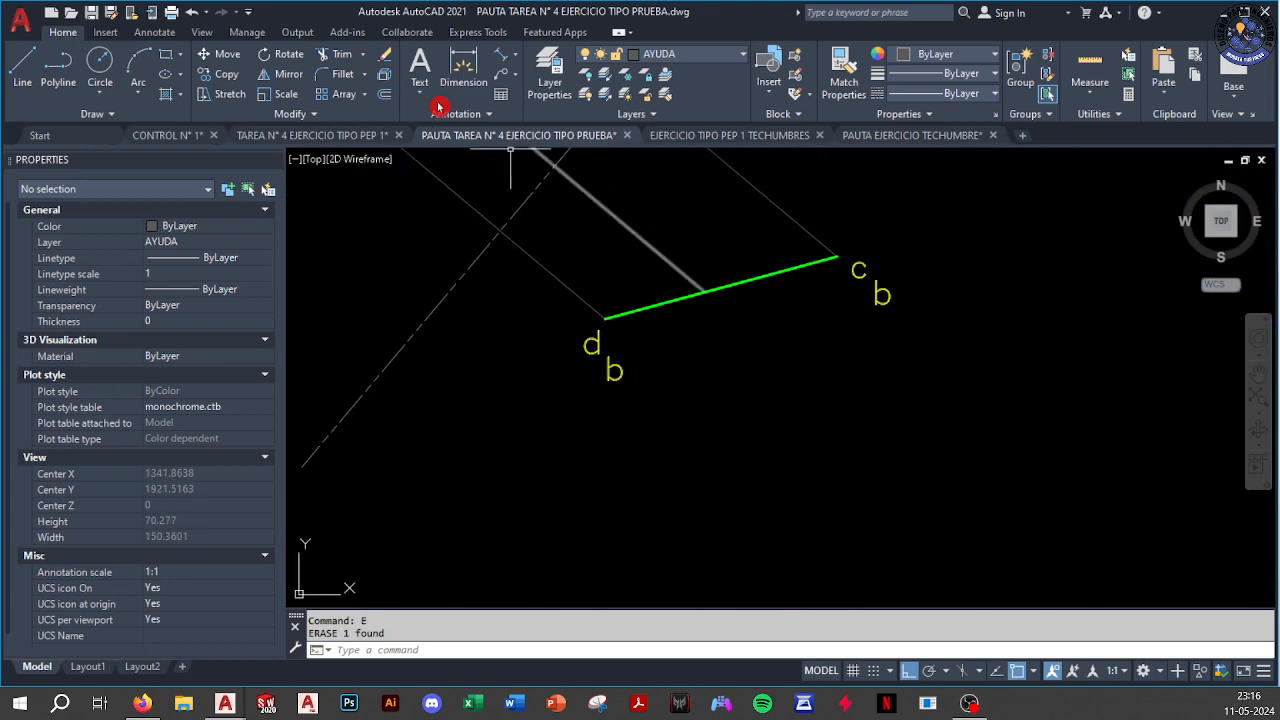
pyautogui.click(385, 97)
pyautogui.write('3')
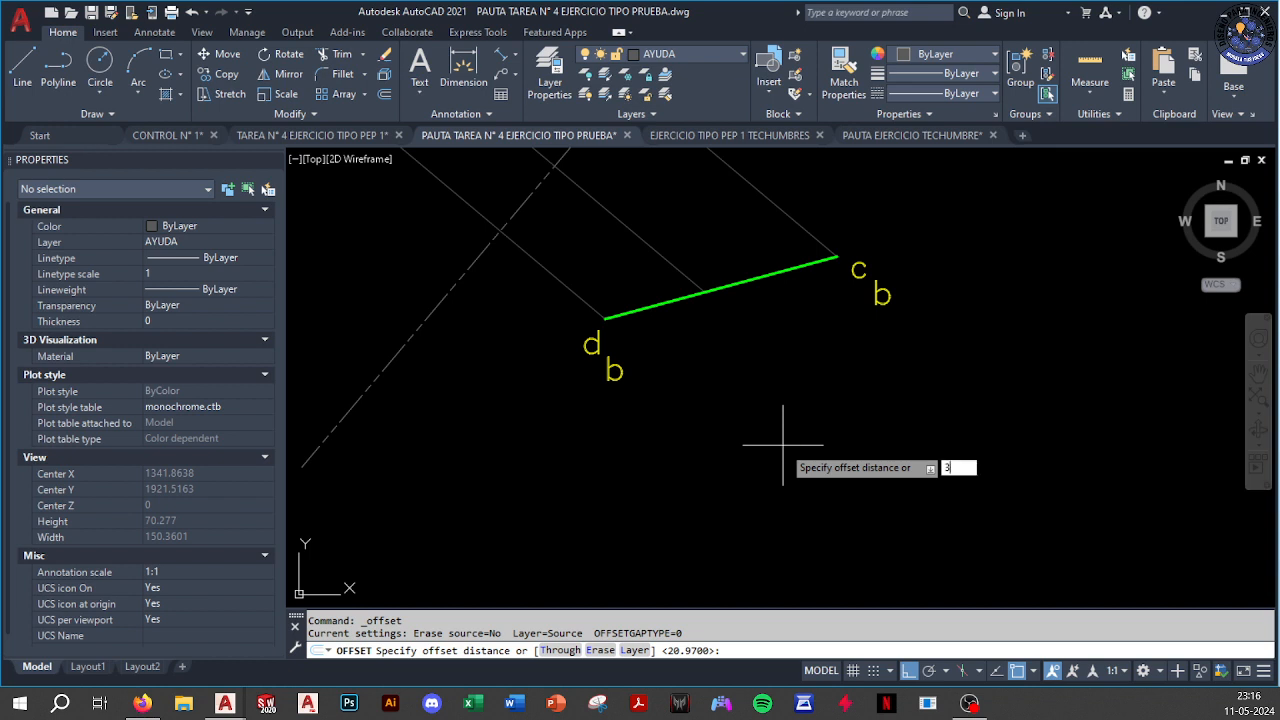
pyautogui.write('0')
pyautogui.press('Return')
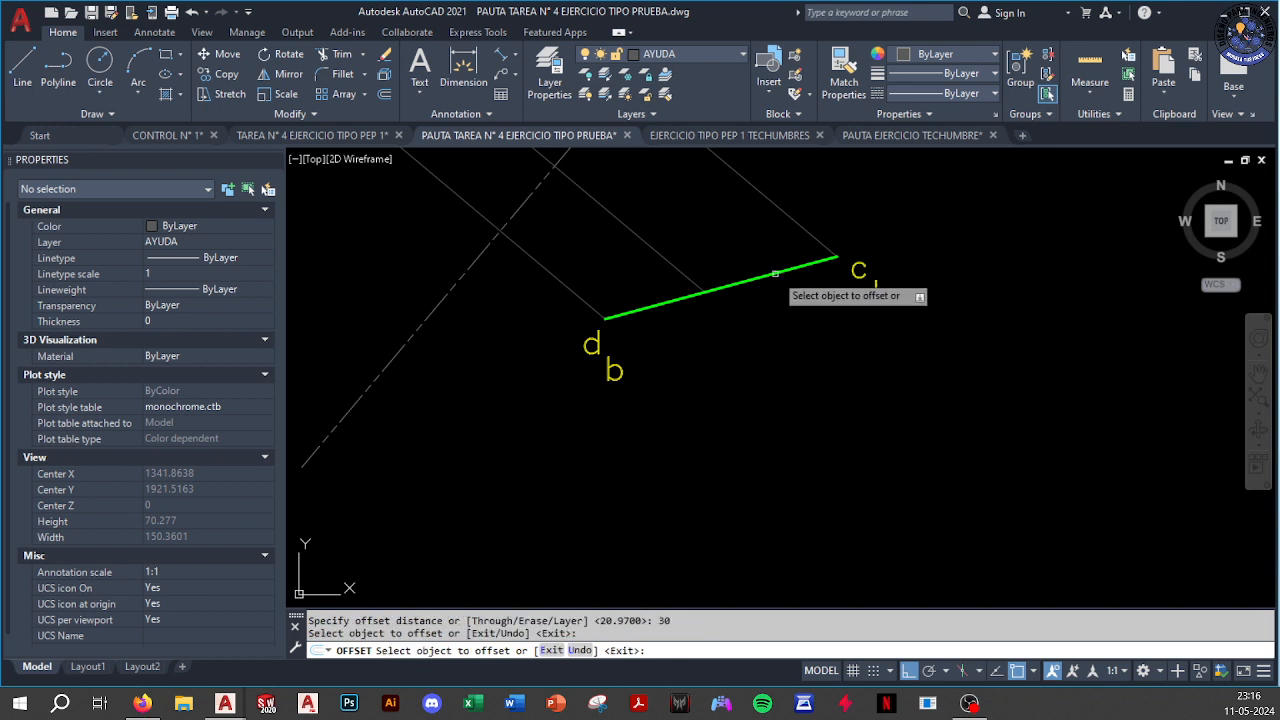
pyautogui.click(774, 276)
pyautogui.click(934, 477)
pyautogui.press('Escape')
pyautogui.scroll(-4, 858, 515)
pyautogui.moveTo(858, 515); pyautogui.dragTo(805, 286, button='middle')
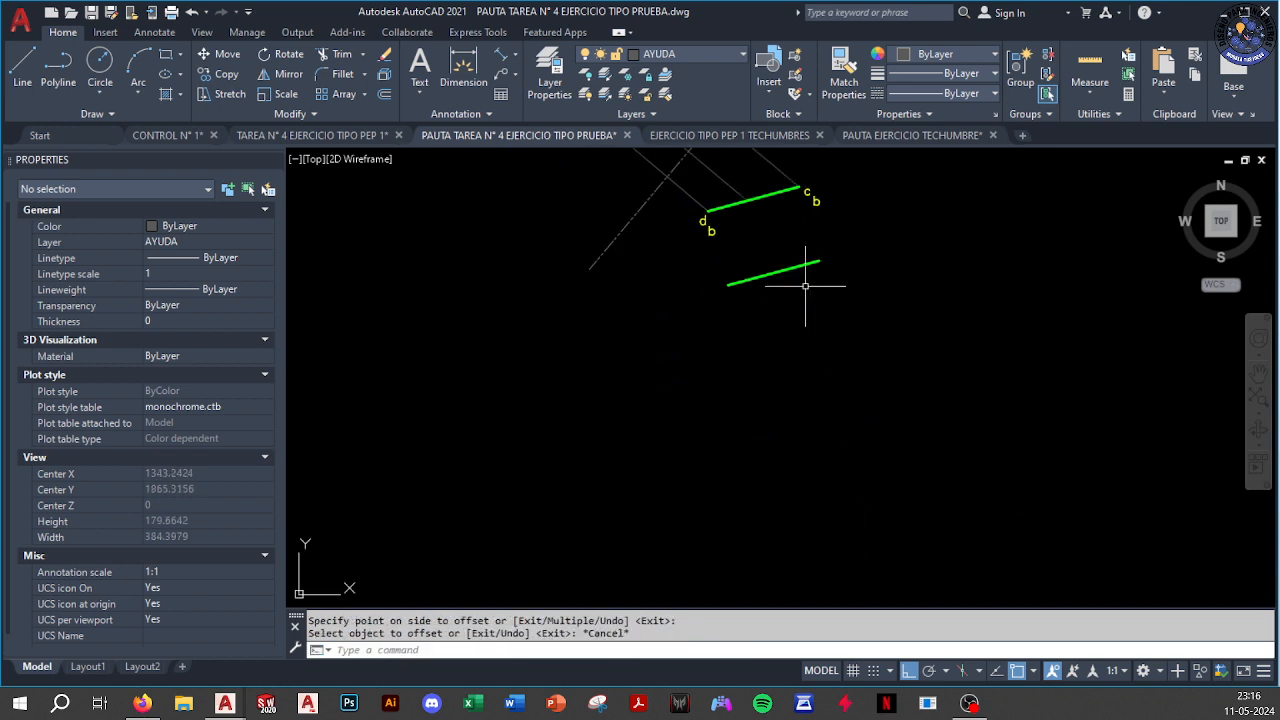
# Match the properties of the A/B fold line onto the offset line
pyautogui.write('ma')
pyautogui.press('Return')
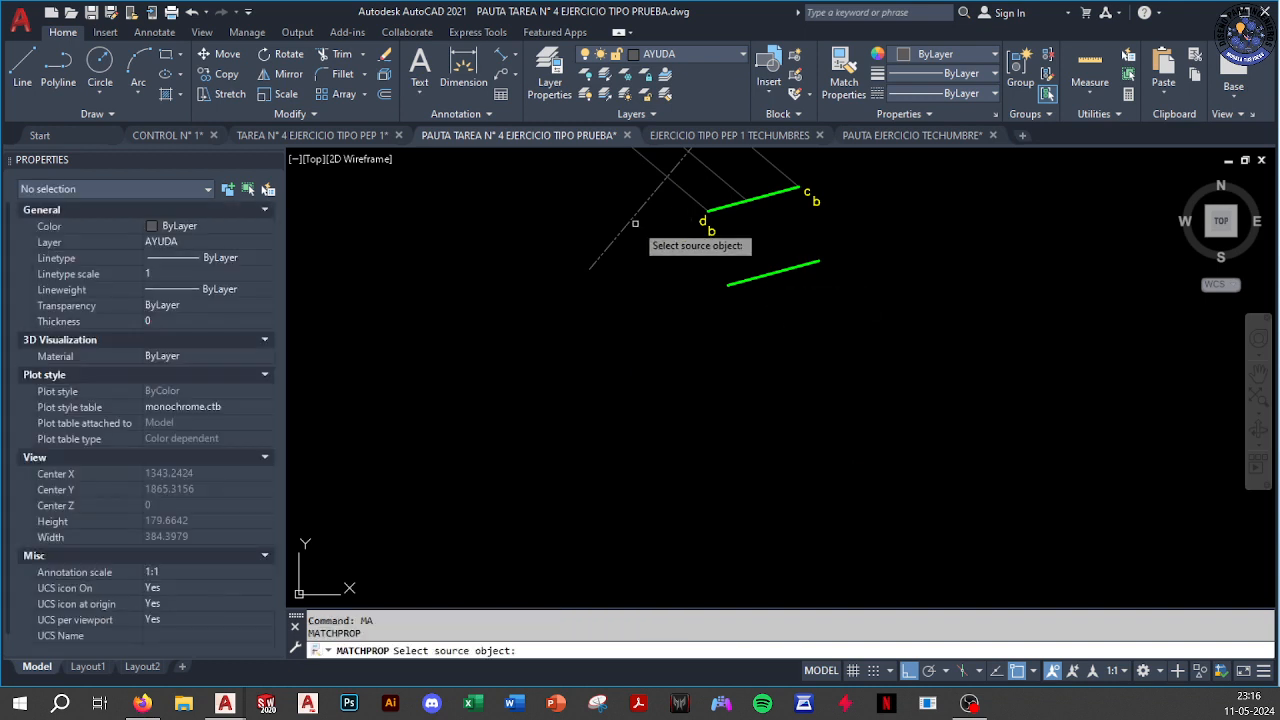
pyautogui.click(634, 226)
pyautogui.click(812, 263)
pyautogui.press('Escape')
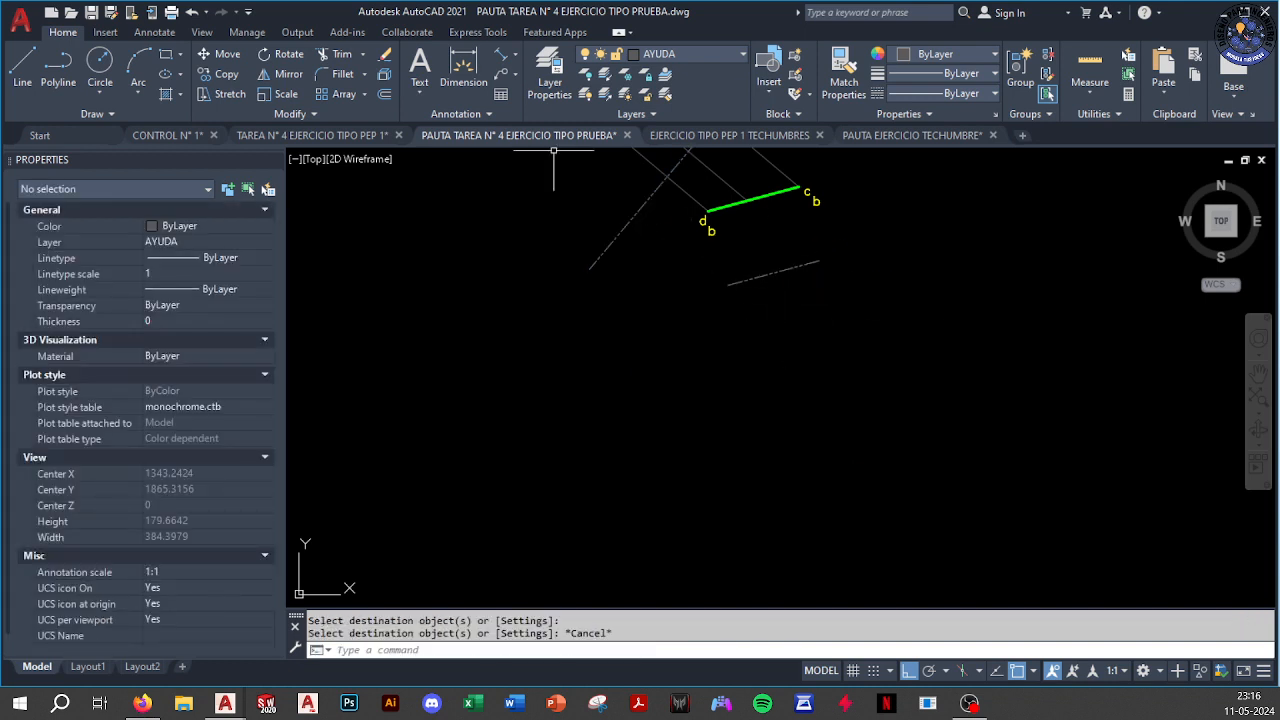
# Draw a helper circle centred on the midpoint of the dashed offset line and reaching well beyond both its ends
pyautogui.write('c')
pyautogui.press('Return')
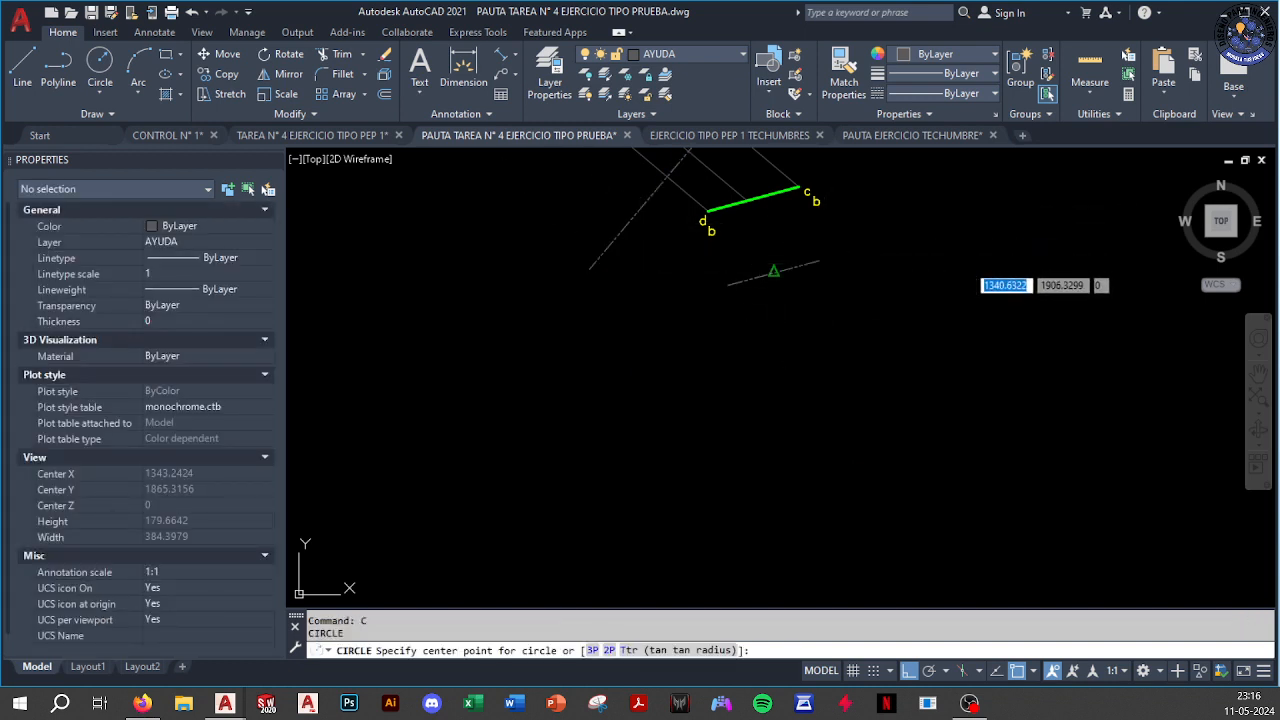
pyautogui.click(774, 271)
pyautogui.click(908, 229)
# Extend both ends of the dashed offset line to the helper circle and erase the circle
pyautogui.write('e')
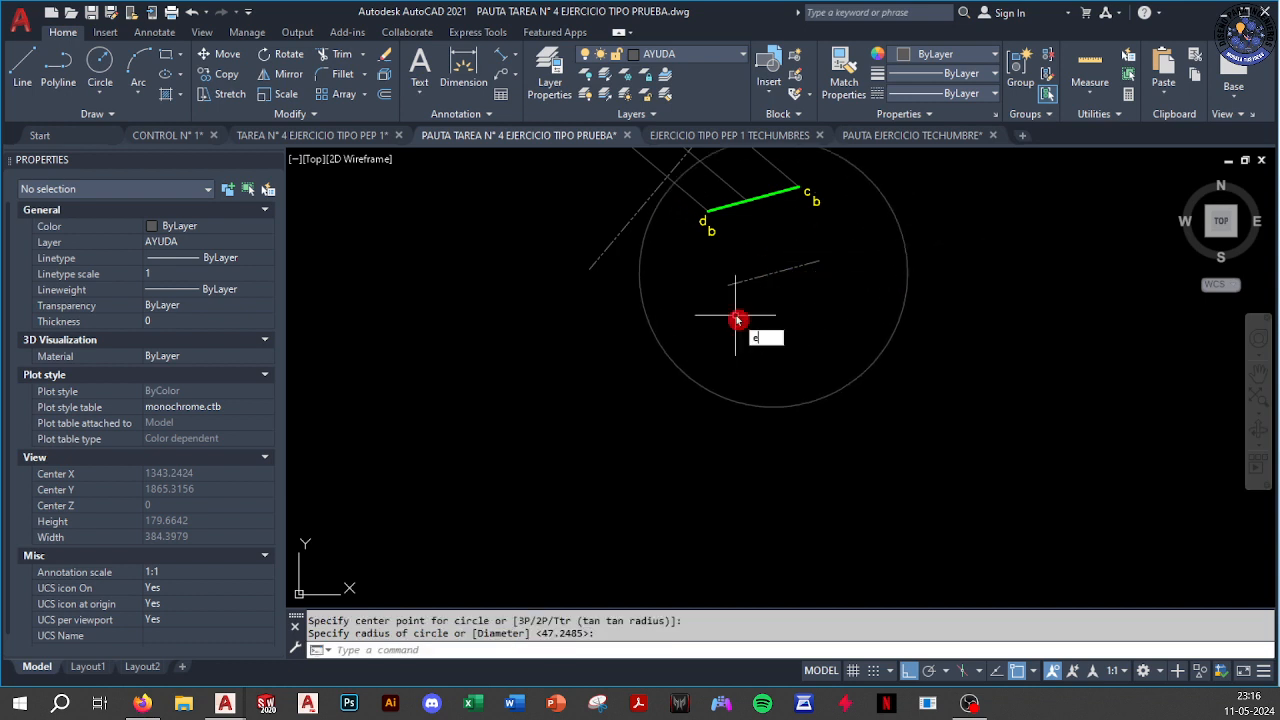
pyautogui.write('x')
pyautogui.press('Return')
pyautogui.moveTo(724, 264); pyautogui.dragTo(736, 305)
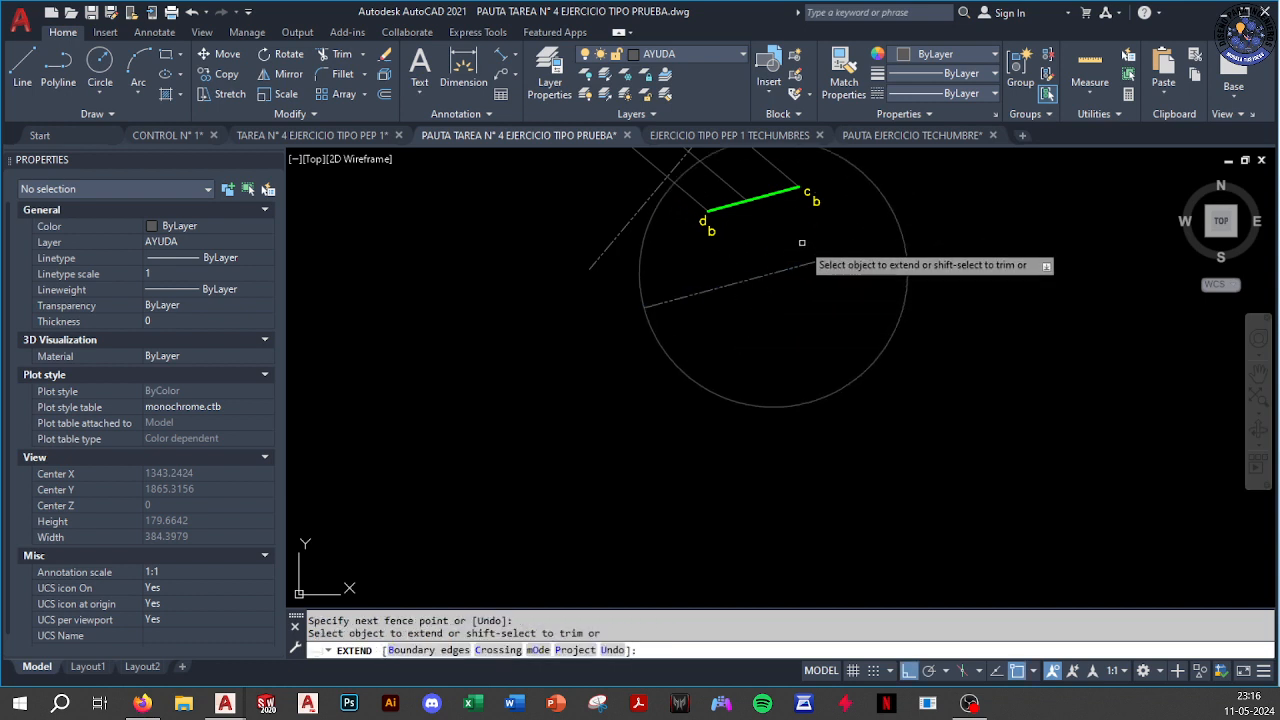
pyautogui.moveTo(802, 243); pyautogui.dragTo(815, 283)
pyautogui.press('Escape')
pyautogui.click(954, 277)
pyautogui.click(877, 314)
pyautogui.write('e')
pyautogui.press('Return')
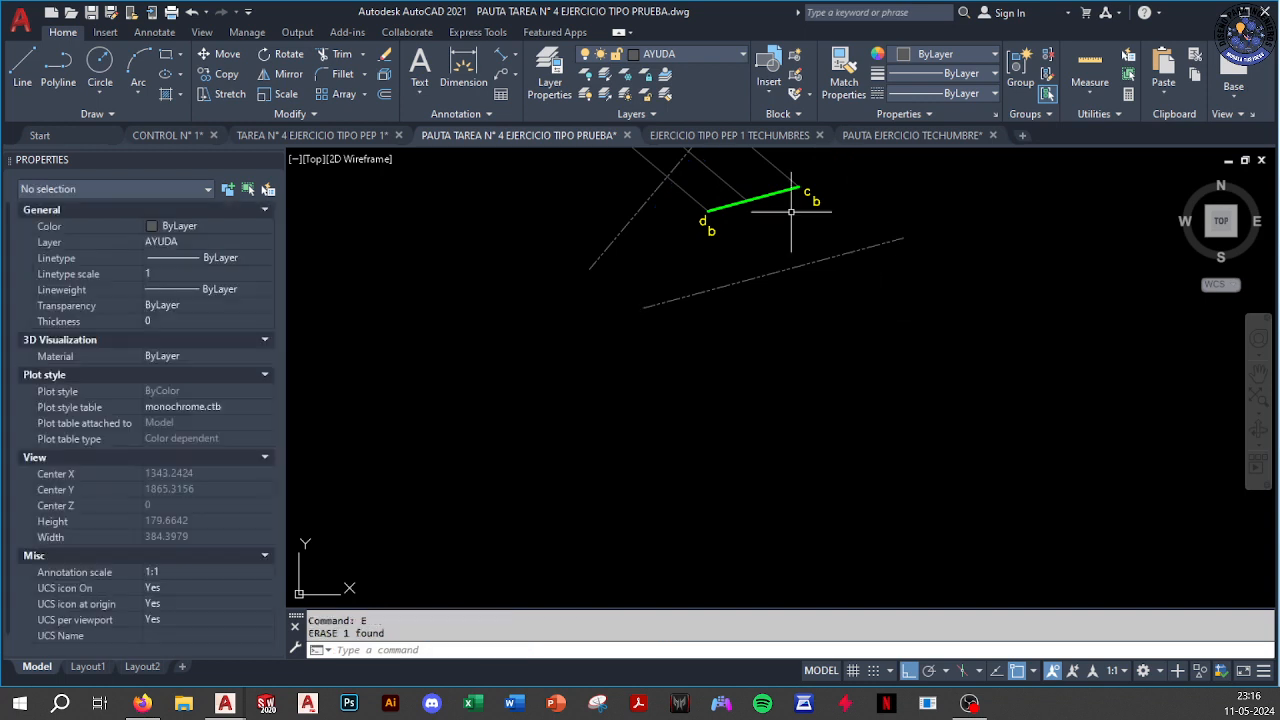
# Copy the A and B fold line labels to the upper end of the new dashed fold line beyond view B
pyautogui.scroll(4, 790, 212)
pyautogui.click(680, 216)
pyautogui.click(824, 332)
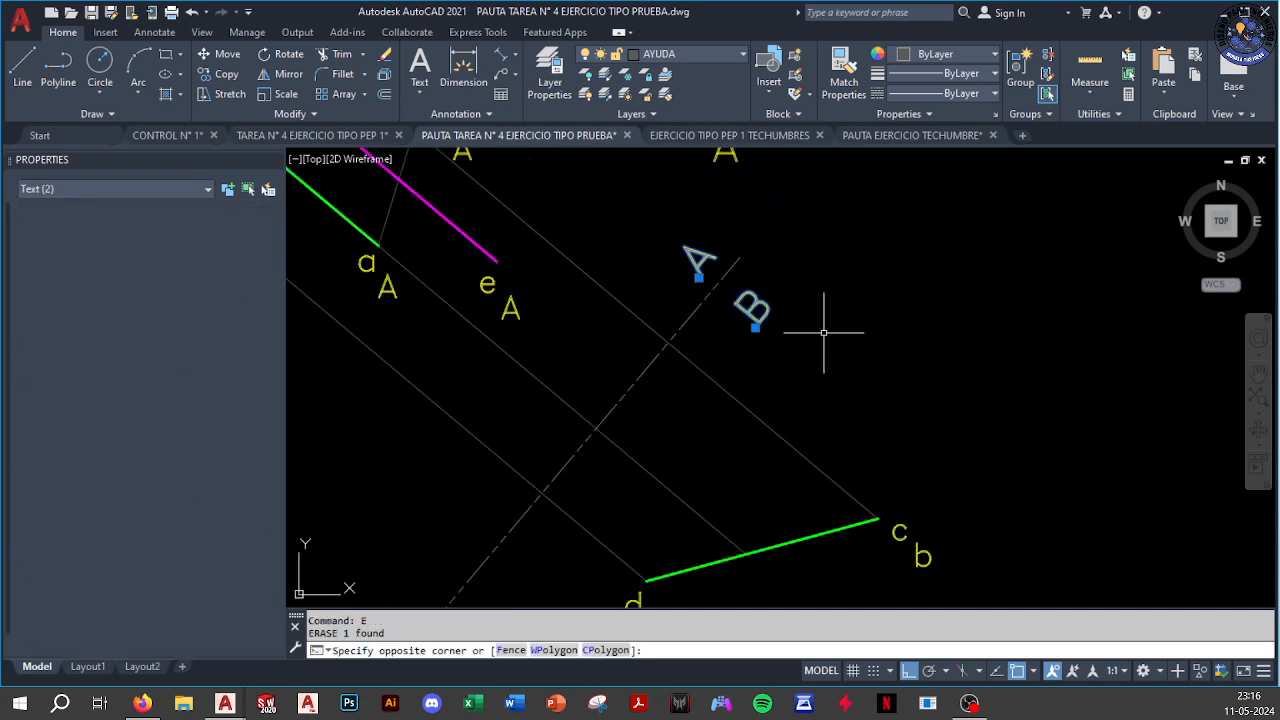
pyautogui.hotkey('ctrl', 'c')
pyautogui.scroll(-4, 827, 317)
pyautogui.scroll(2, 934, 471)
pyautogui.moveTo(923, 449); pyautogui.dragTo(857, 413, button='middle')
pyautogui.hotkey('ctrl', 'v')
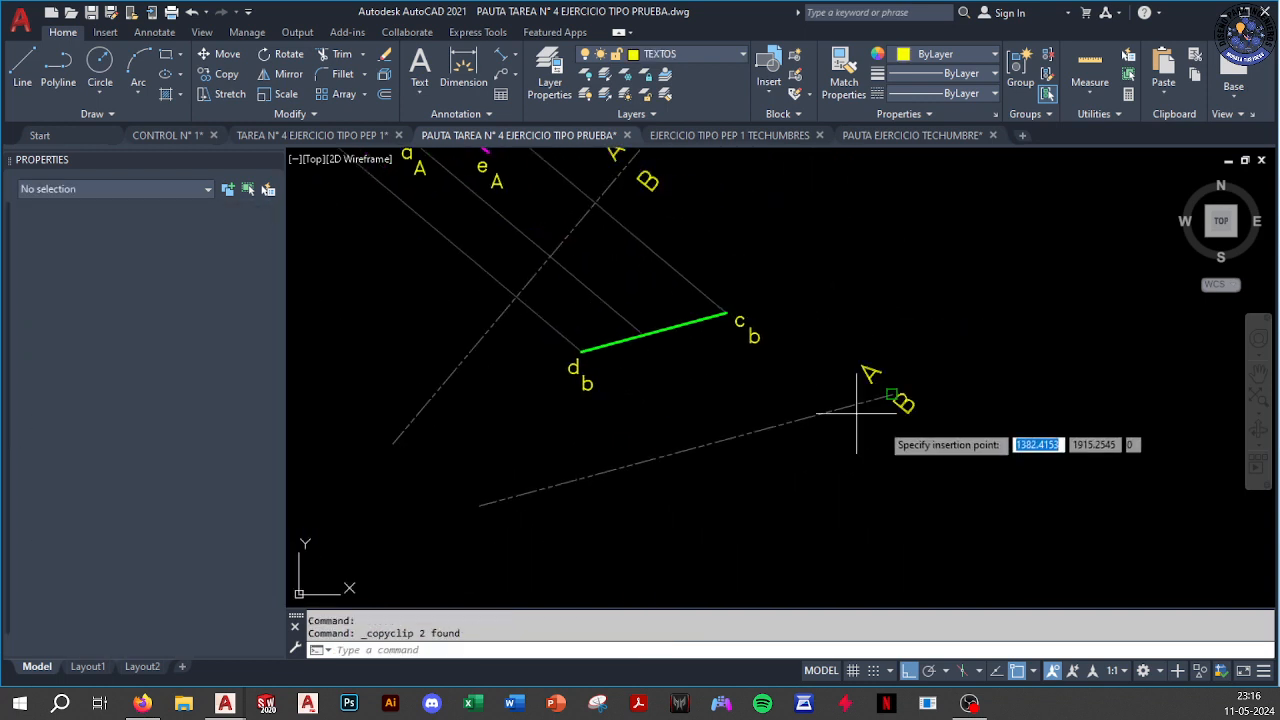
pyautogui.scroll(5, 857, 413)
pyautogui.click(777, 443)
# Rotate the copied A and B labels about the upper end of the new fold line to align with it
pyautogui.click(762, 269)
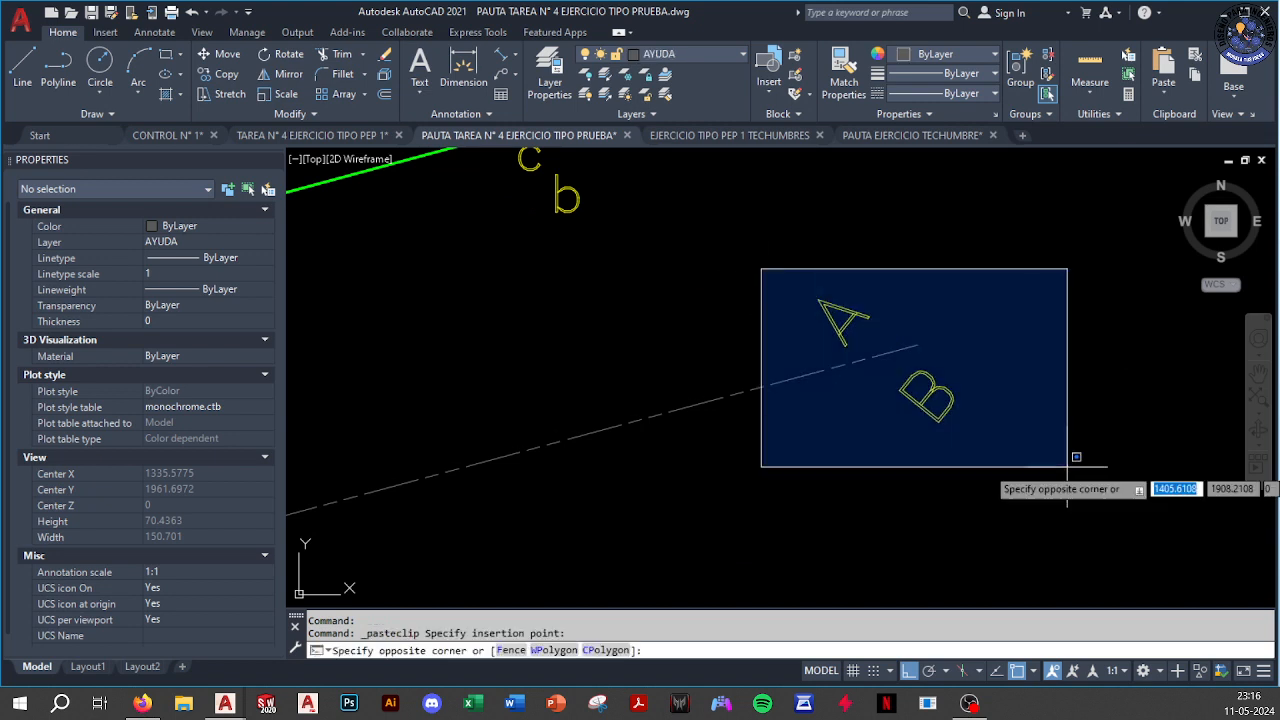
pyautogui.click(1067, 467)
pyautogui.press('Return')
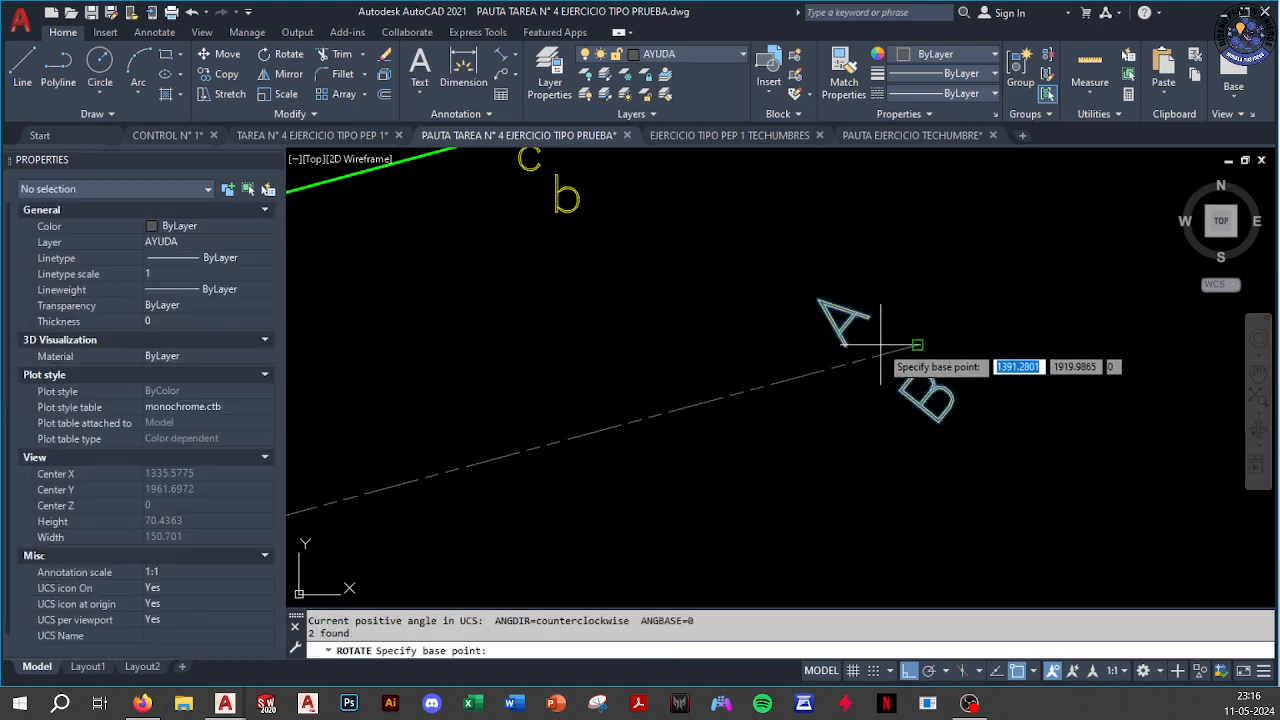
pyautogui.press('F3')
pyautogui.click(899, 345)
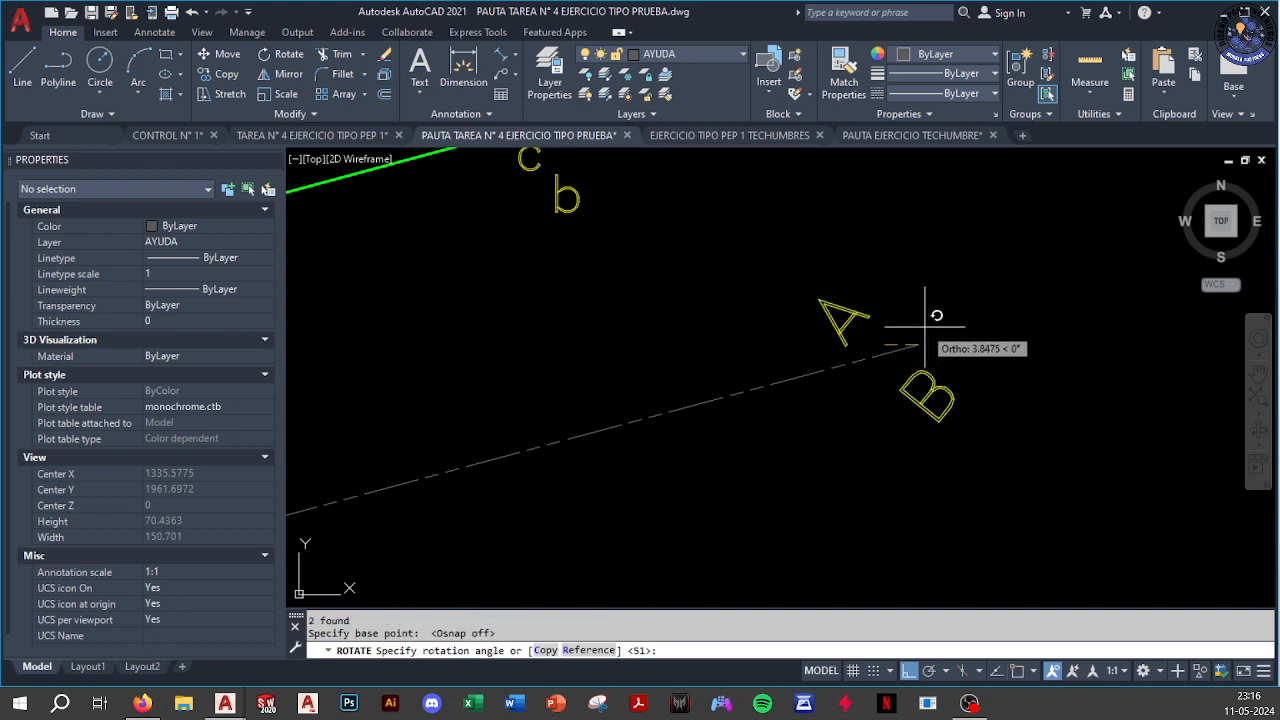
pyautogui.press('F8')
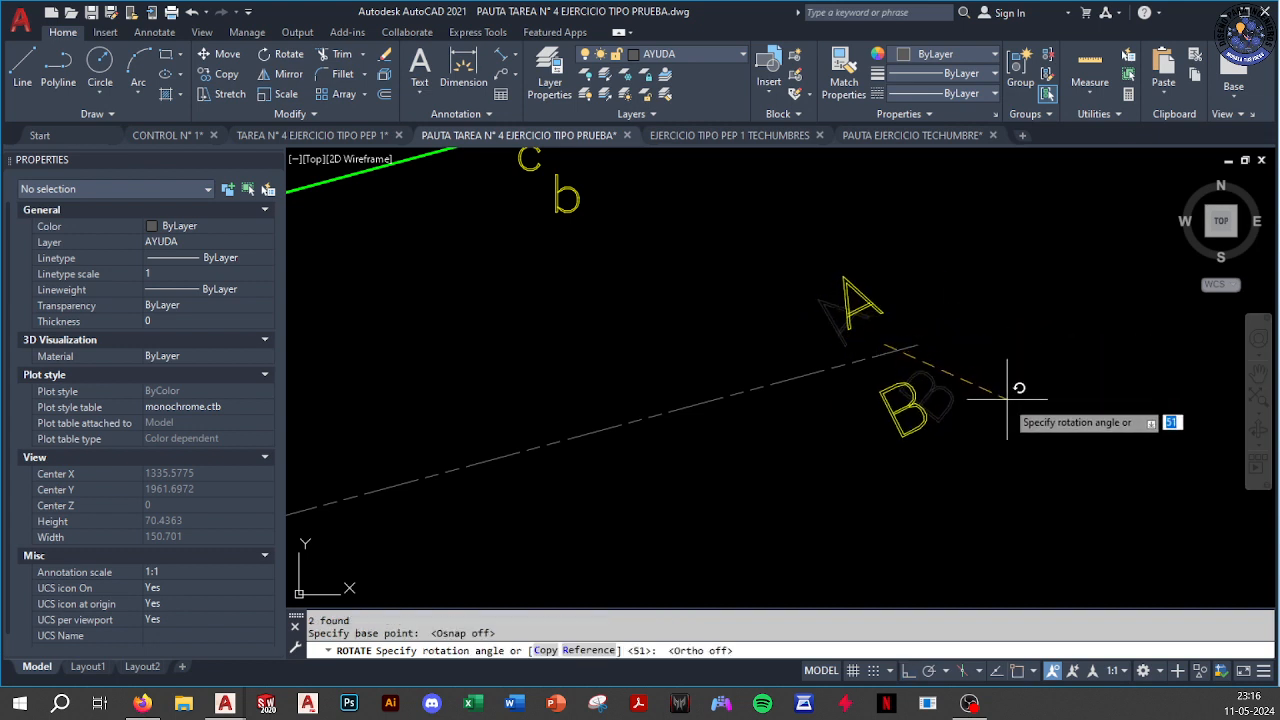
pyautogui.press('Escape')
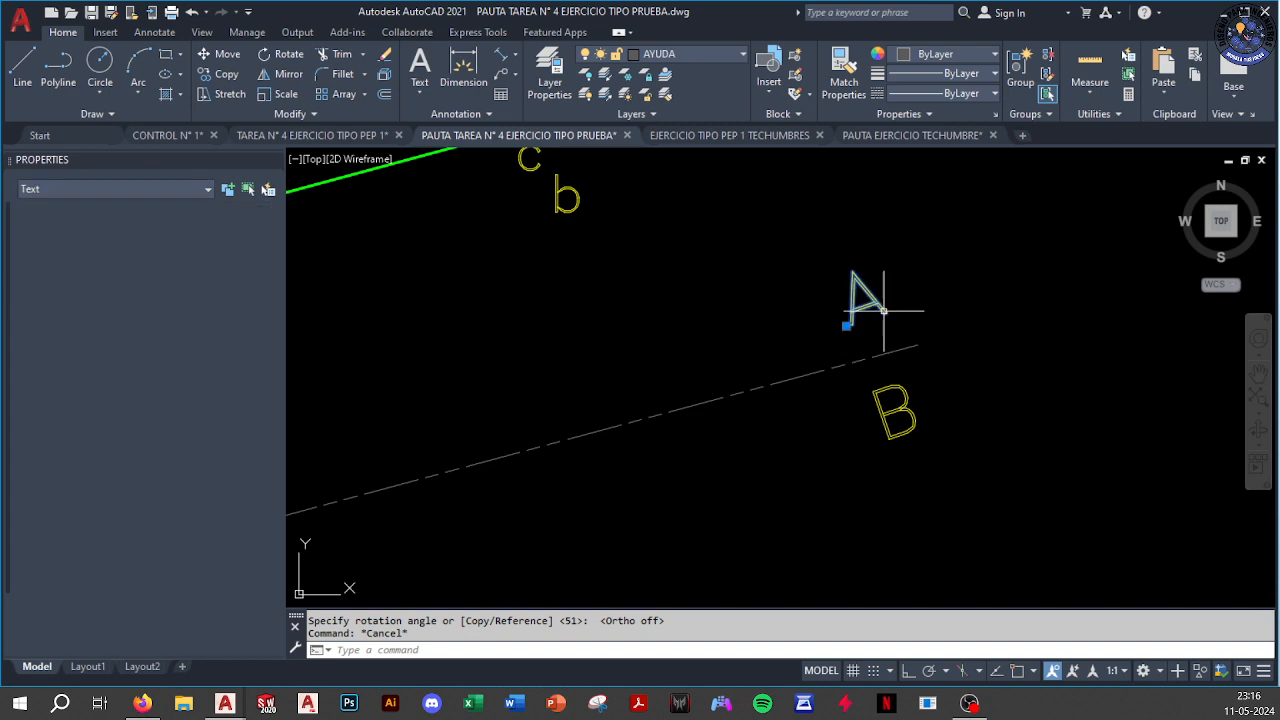
# Change the new fold line's label A to B and its label B to C
pyautogui.doubleClick(886, 316)
pyautogui.write('b')
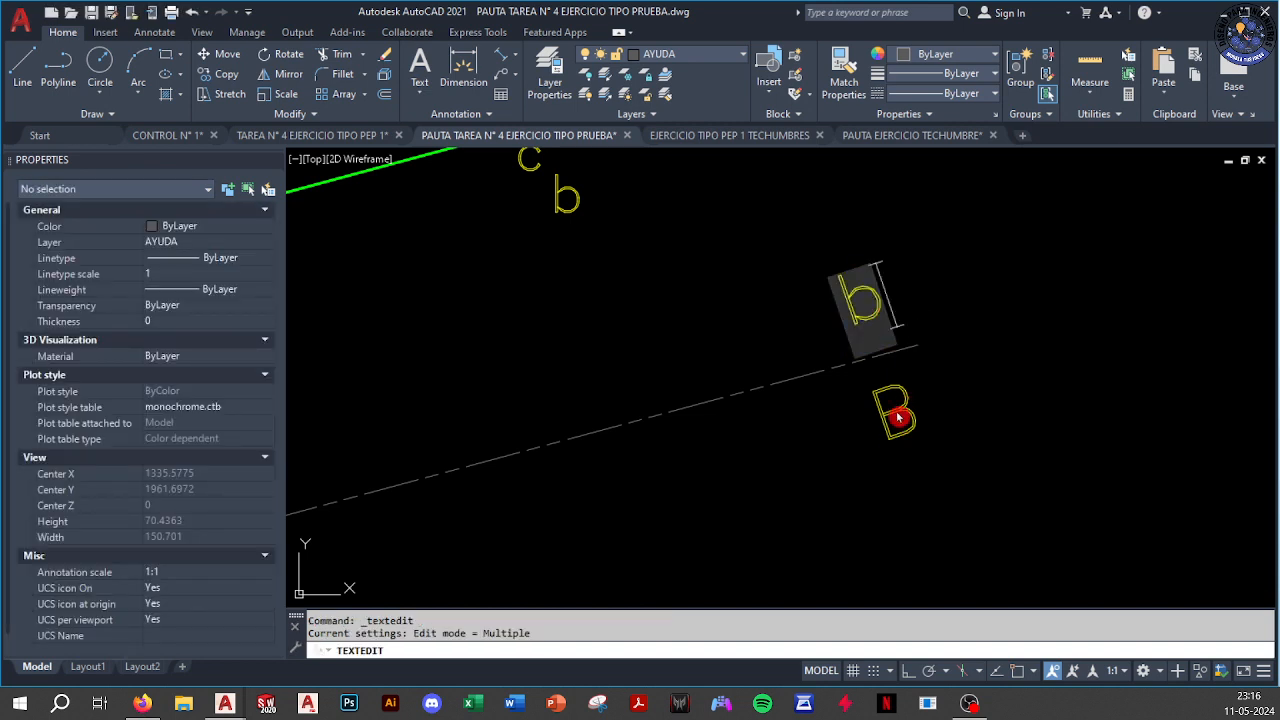
pyautogui.press('Escape')
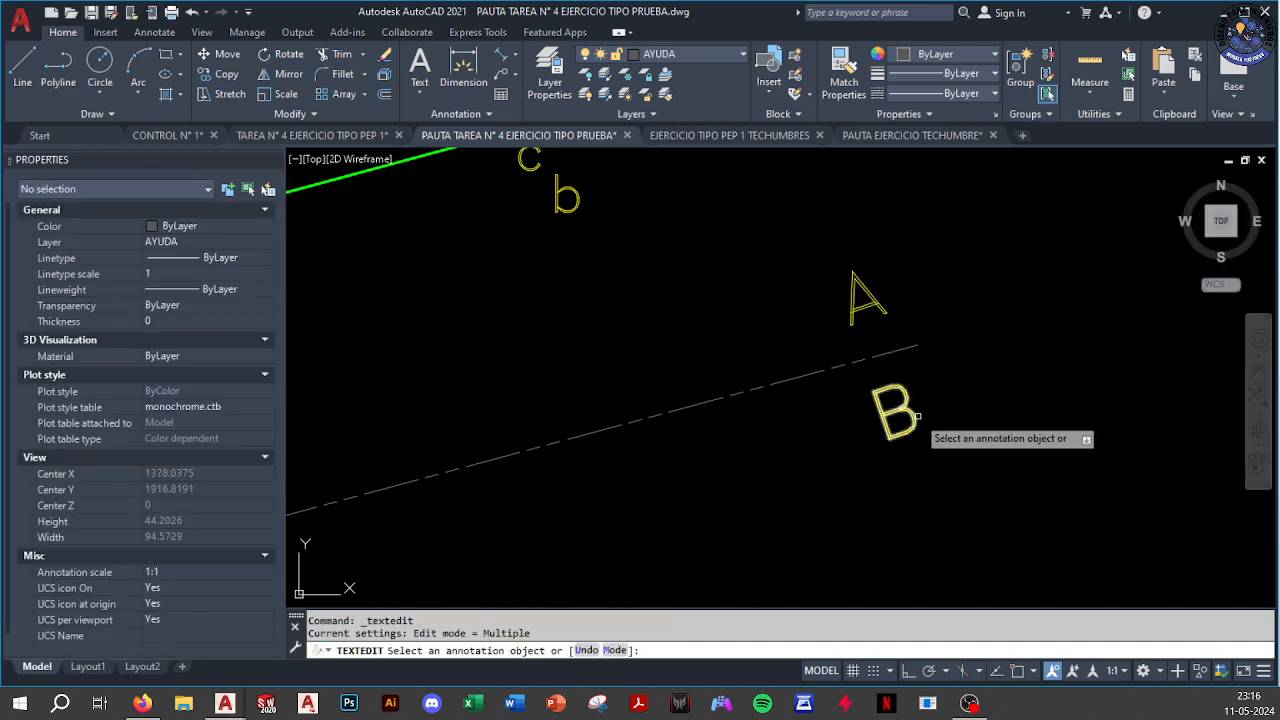
pyautogui.click(873, 305)
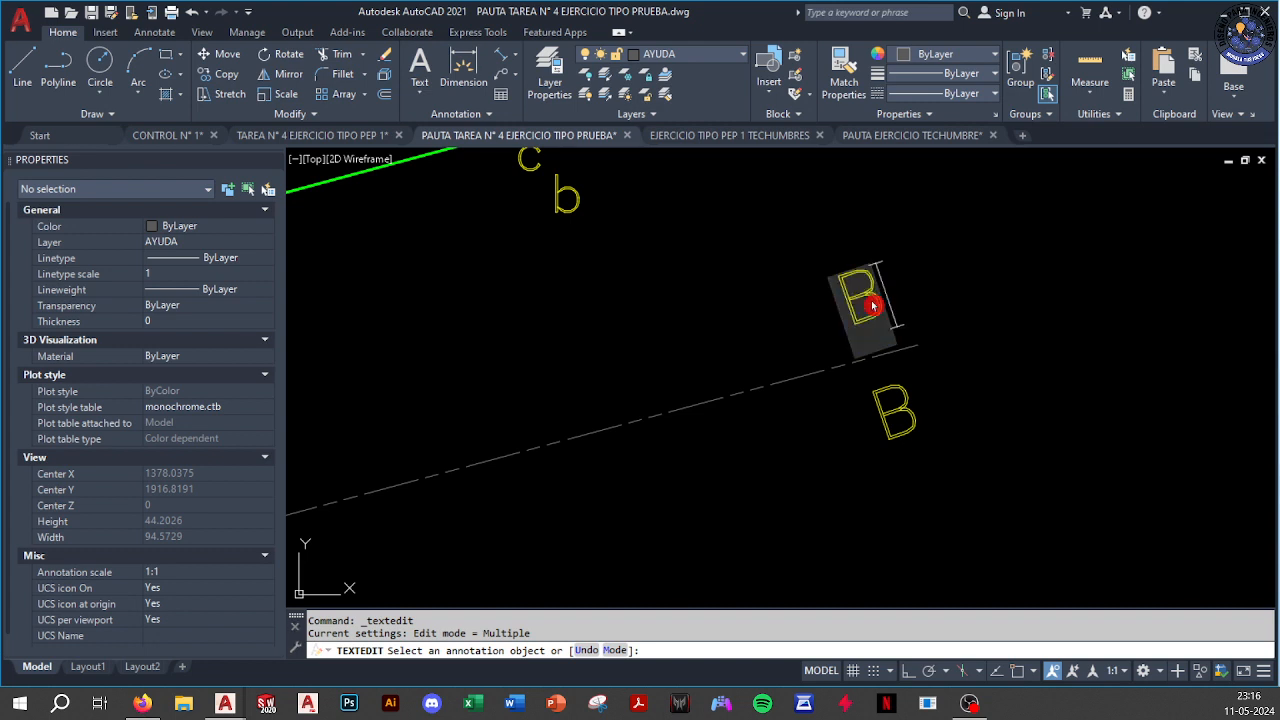
pyautogui.click(897, 406)
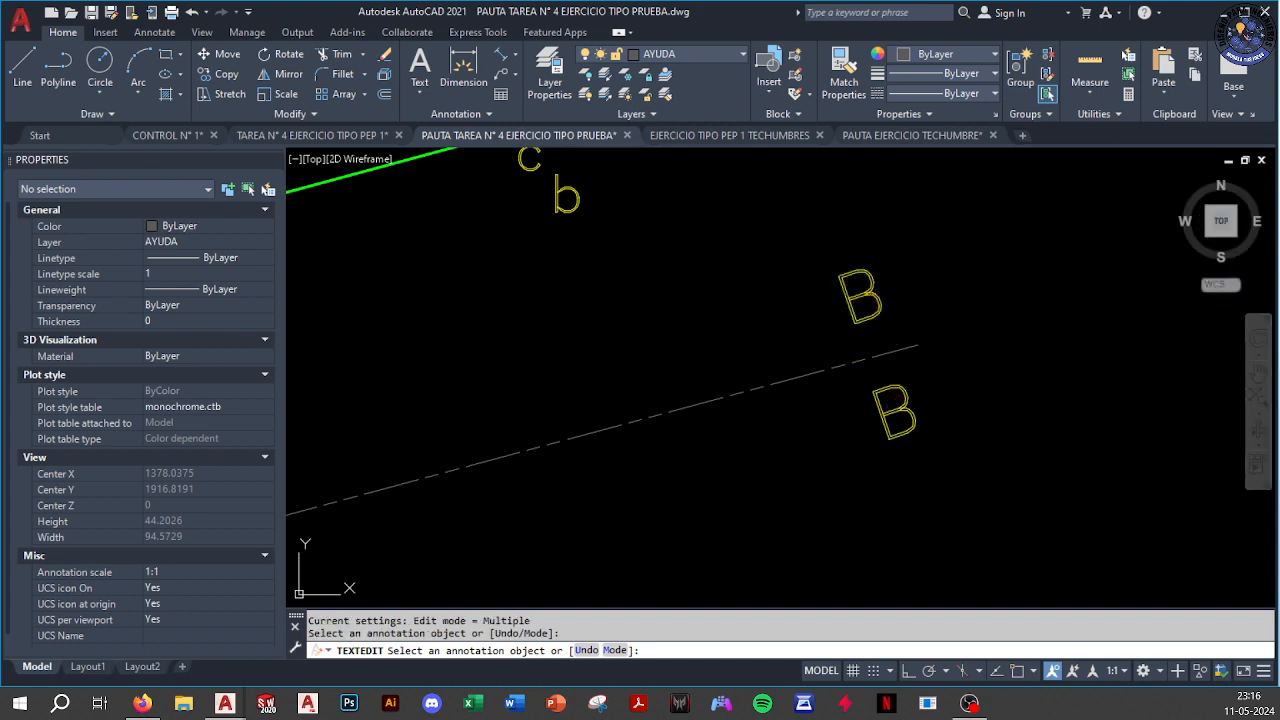
pyautogui.click(905, 411)
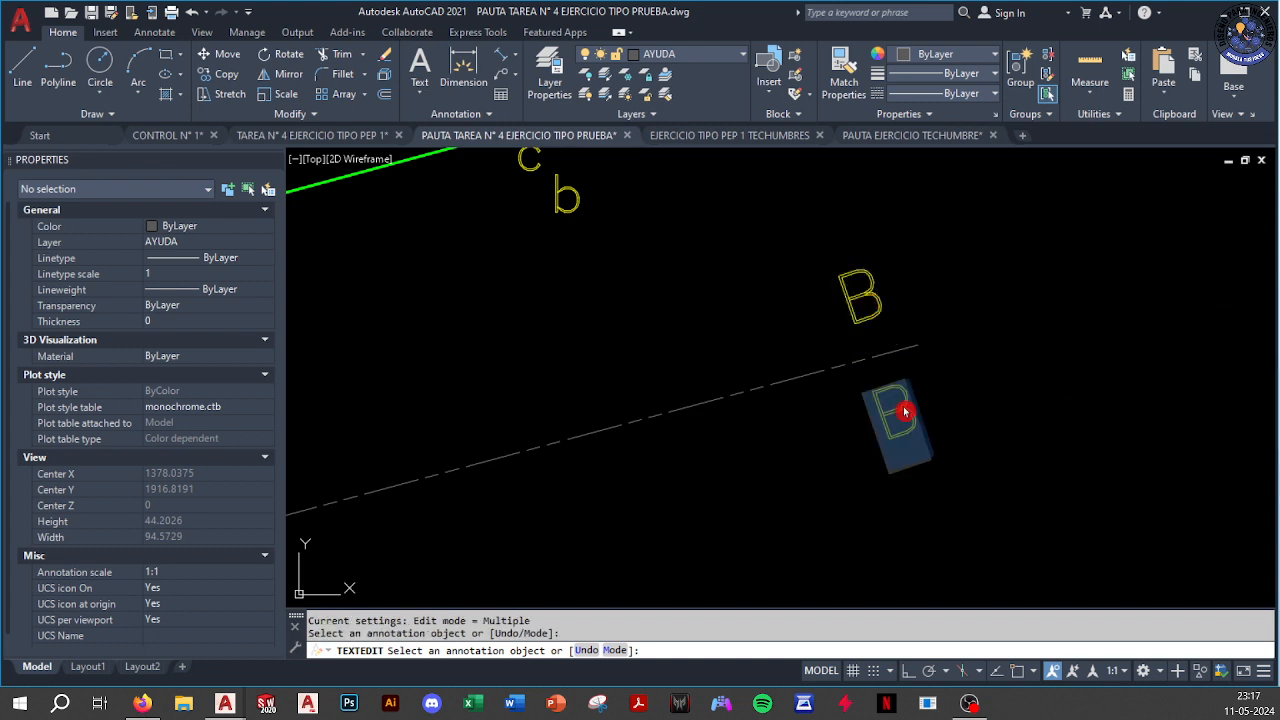
pyautogui.write('C')
pyautogui.click(1091, 400)
pyautogui.press('Escape')
pyautogui.scroll(-5, 900, 371)
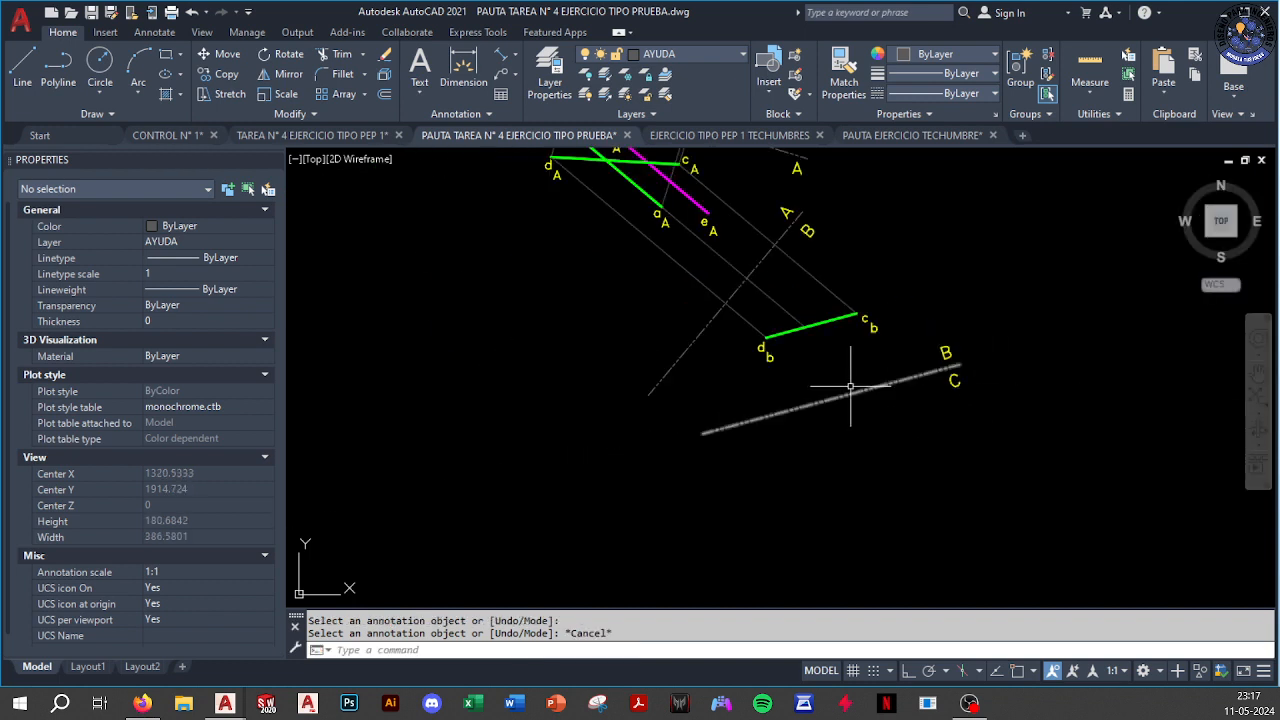
pyautogui.moveTo(851, 381)
pyautogui.mouseDown(button='middle')
pyautogui.moveTo(814, 381)
pyautogui.moveTo(814, 412)
pyautogui.mouseUp(button='middle')
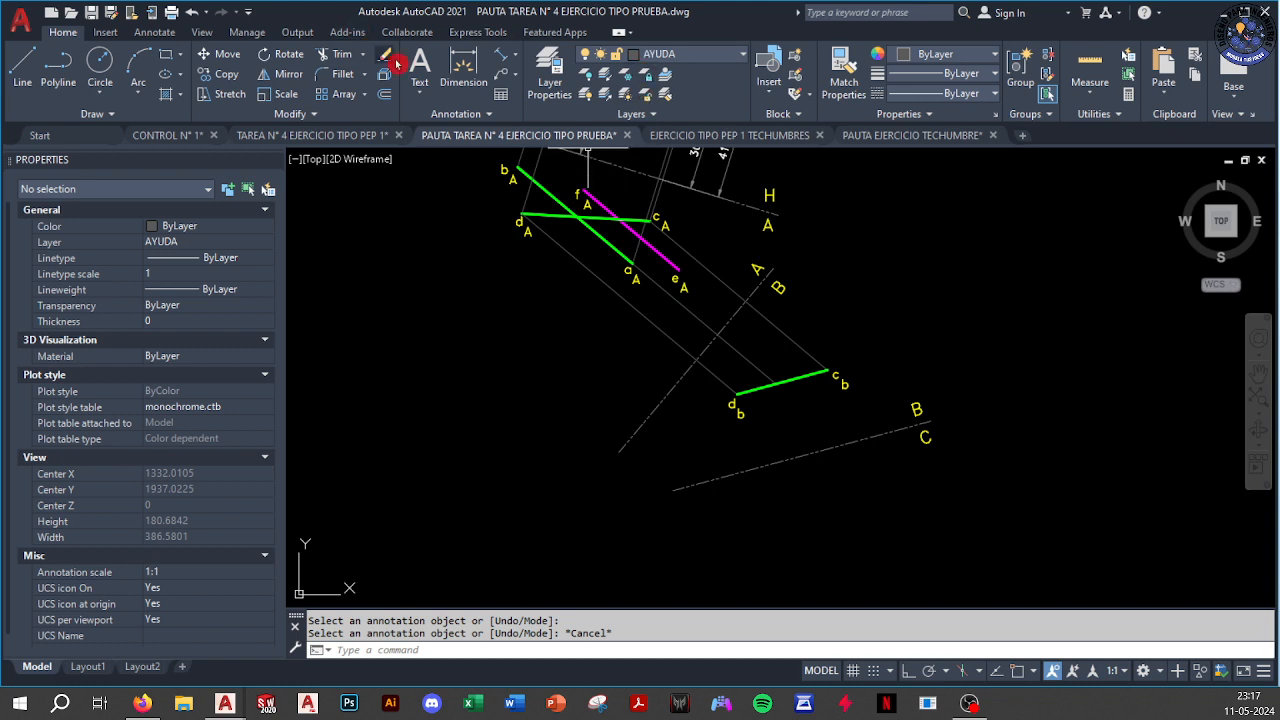
# Dimension the distance from point c in view A to the A/B fold line along its projection line
pyautogui.click(484, 64)
pyautogui.scroll(4, 627, 259)
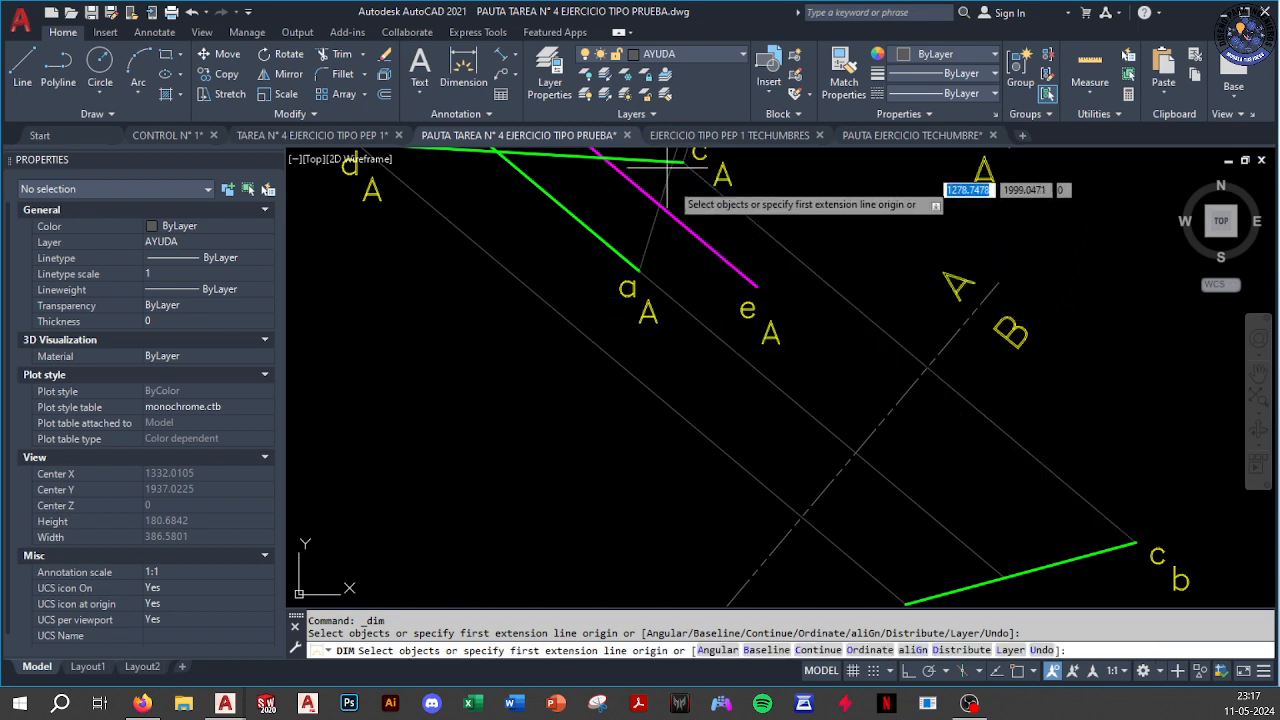
pyautogui.moveTo(687, 205); pyautogui.dragTo(691, 367, button='middle')
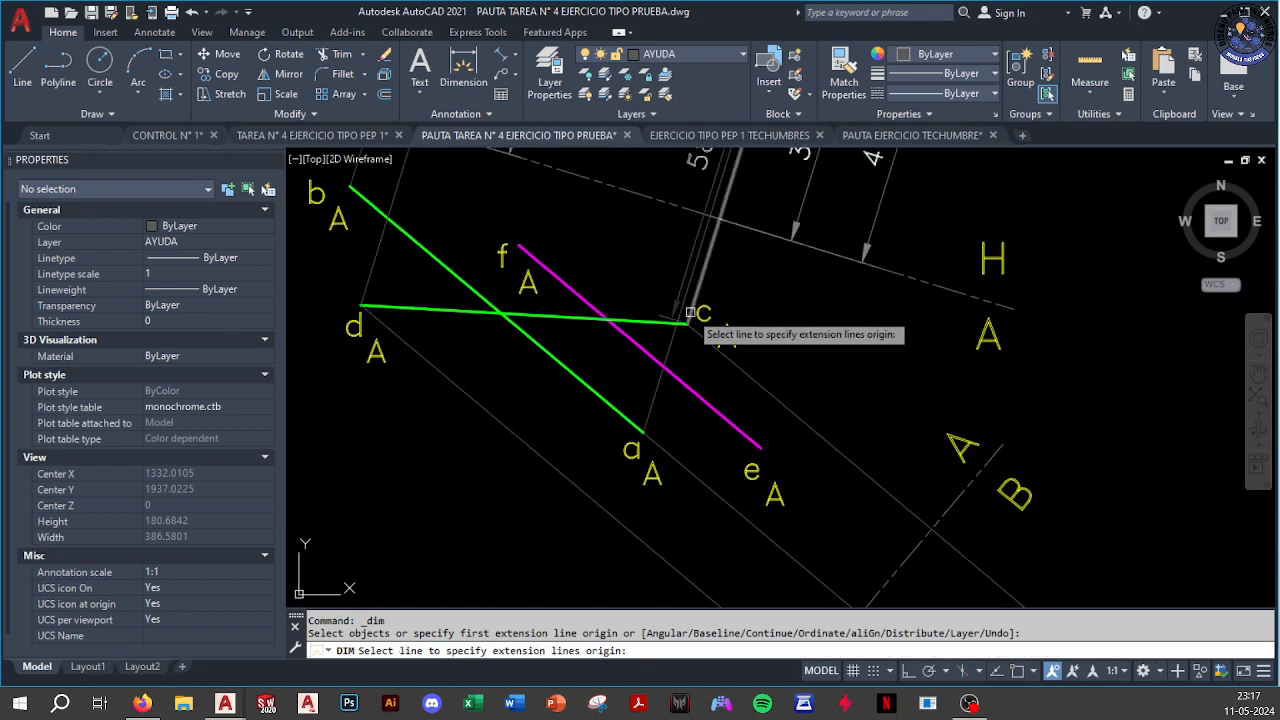
pyautogui.click(689, 323)
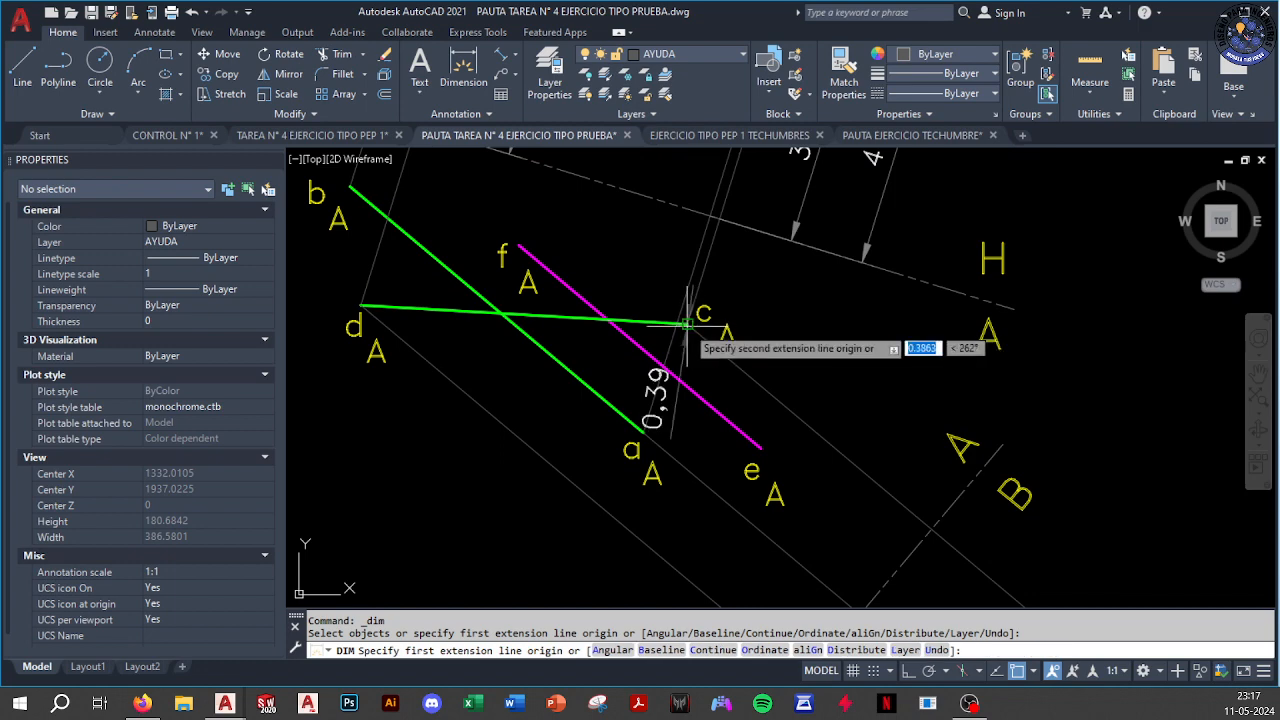
pyautogui.click(918, 521)
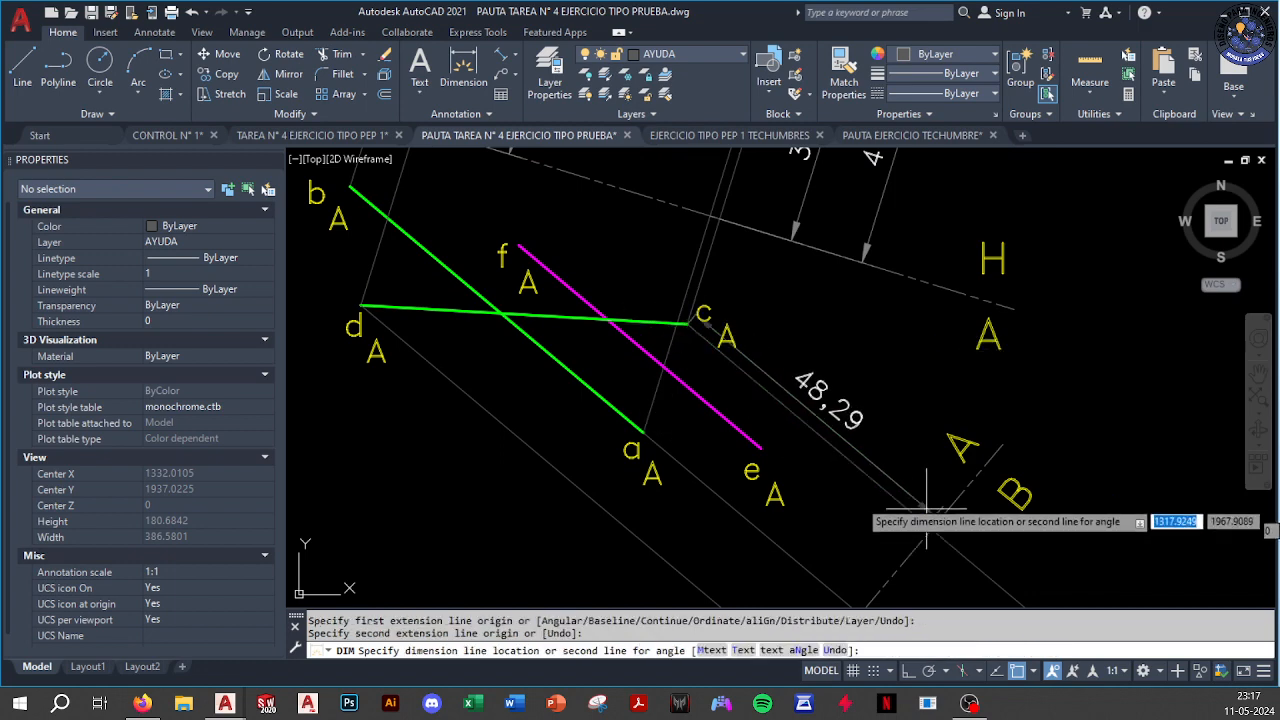
pyautogui.click(870, 428)
# Dimension the distance from point d in view A to the A/B fold line along its projection line
pyautogui.moveTo(365, 322); pyautogui.dragTo(496, 214, button='middle')
pyautogui.click(490, 204)
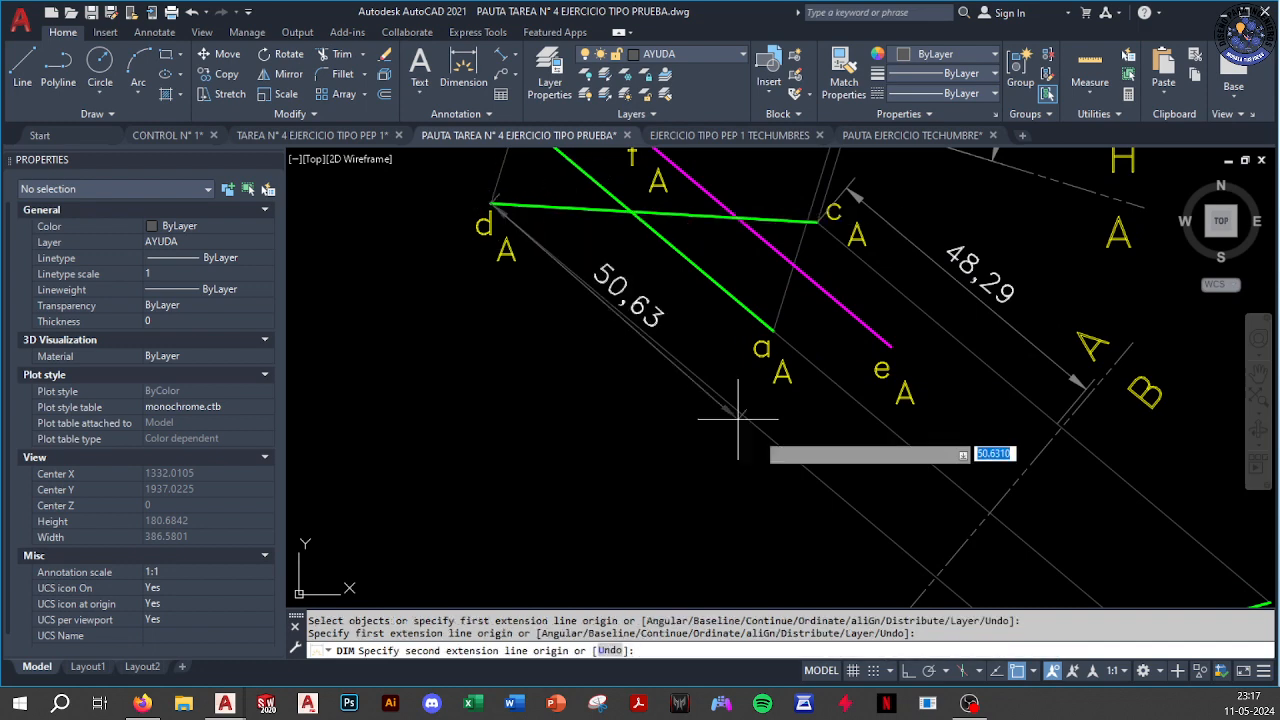
pyautogui.click(936, 577)
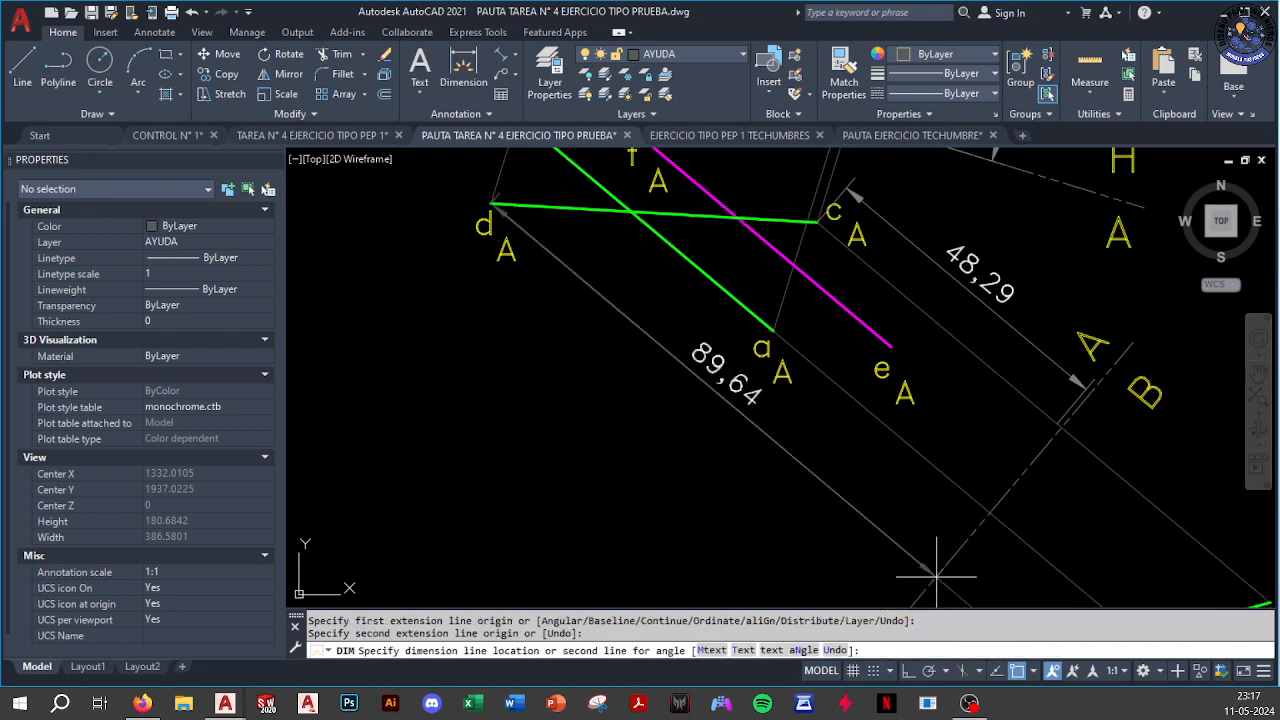
pyautogui.click(772, 522)
pyautogui.scroll(-5, 771, 532)
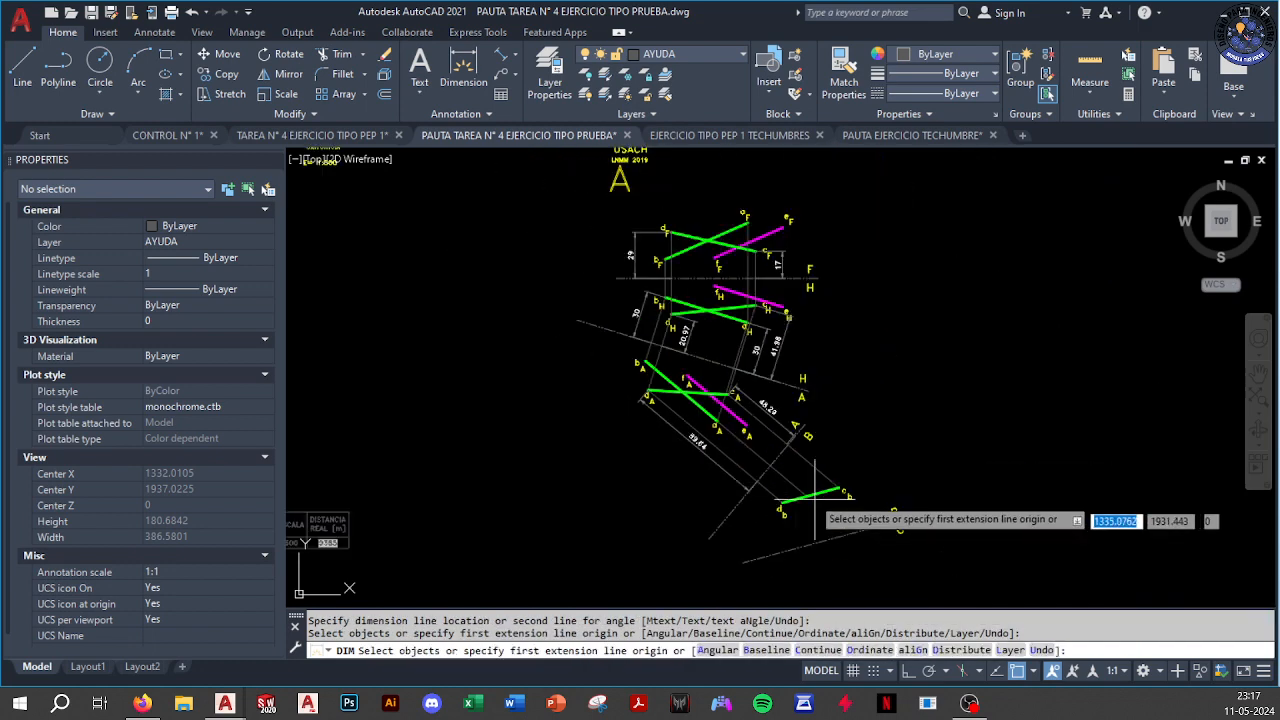
pyautogui.moveTo(812, 500); pyautogui.dragTo(711, 388, button='middle')
pyautogui.scroll(3, 720, 389)
pyautogui.press('Escape')
# Draw a polyline from point c in view B perpendicular to the B/C fold line
pyautogui.scroll(-3, 788, 427)
pyautogui.moveTo(788, 448)
pyautogui.mouseDown(button='middle')
pyautogui.moveTo(757, 438)
pyautogui.moveTo(770, 428)
pyautogui.moveTo(757, 413)
pyautogui.mouseUp(button='middle')
pyautogui.scroll(2, 728, 396)
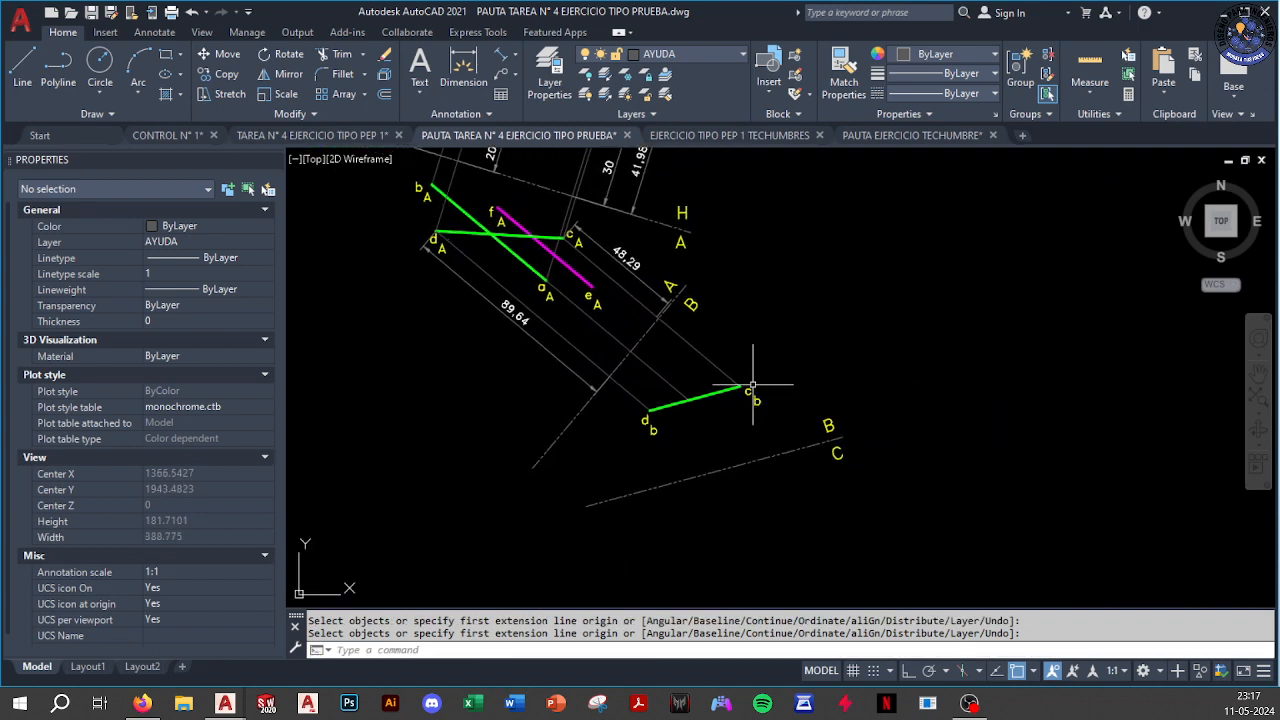
pyautogui.press('Return')
pyautogui.scroll(2, 757, 388)
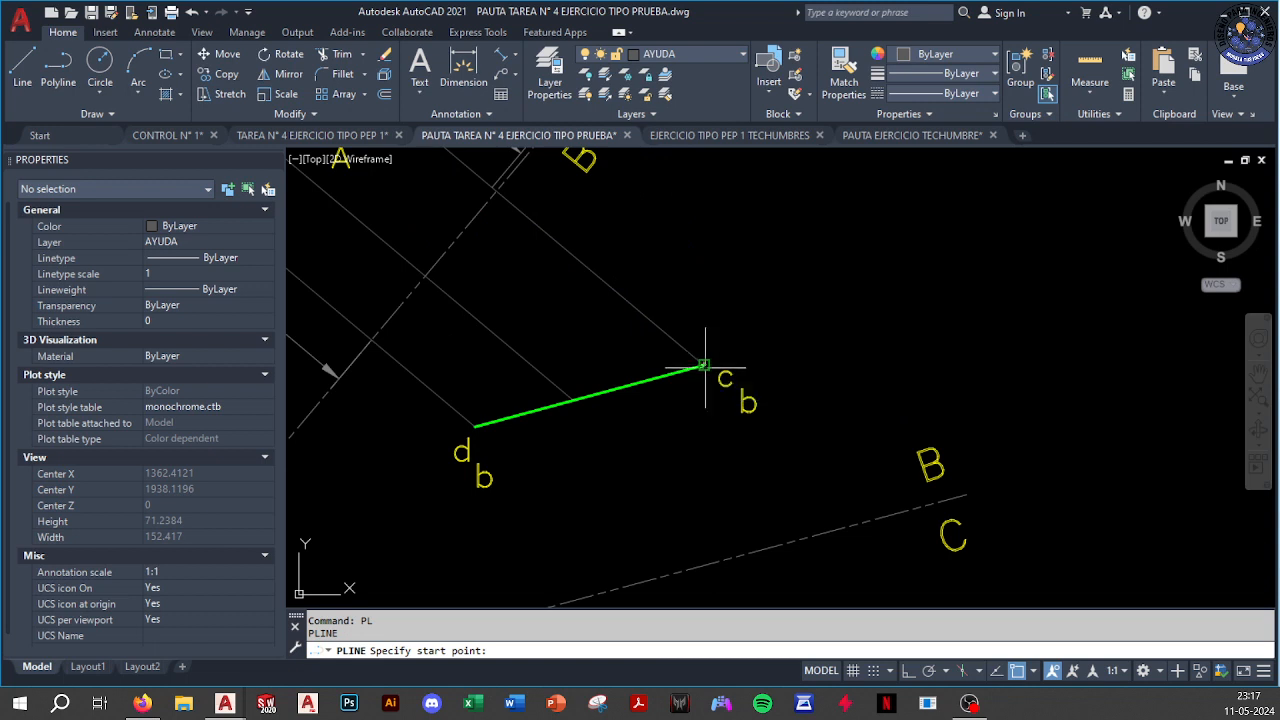
pyautogui.click(709, 364)
pyautogui.moveTo(725, 451); pyautogui.dragTo(697, 379, button='middle')
pyautogui.keyDown('shift'); pyautogui.rightClick(697, 379); pyautogui.keyUp('shift')
pyautogui.click(750, 554)
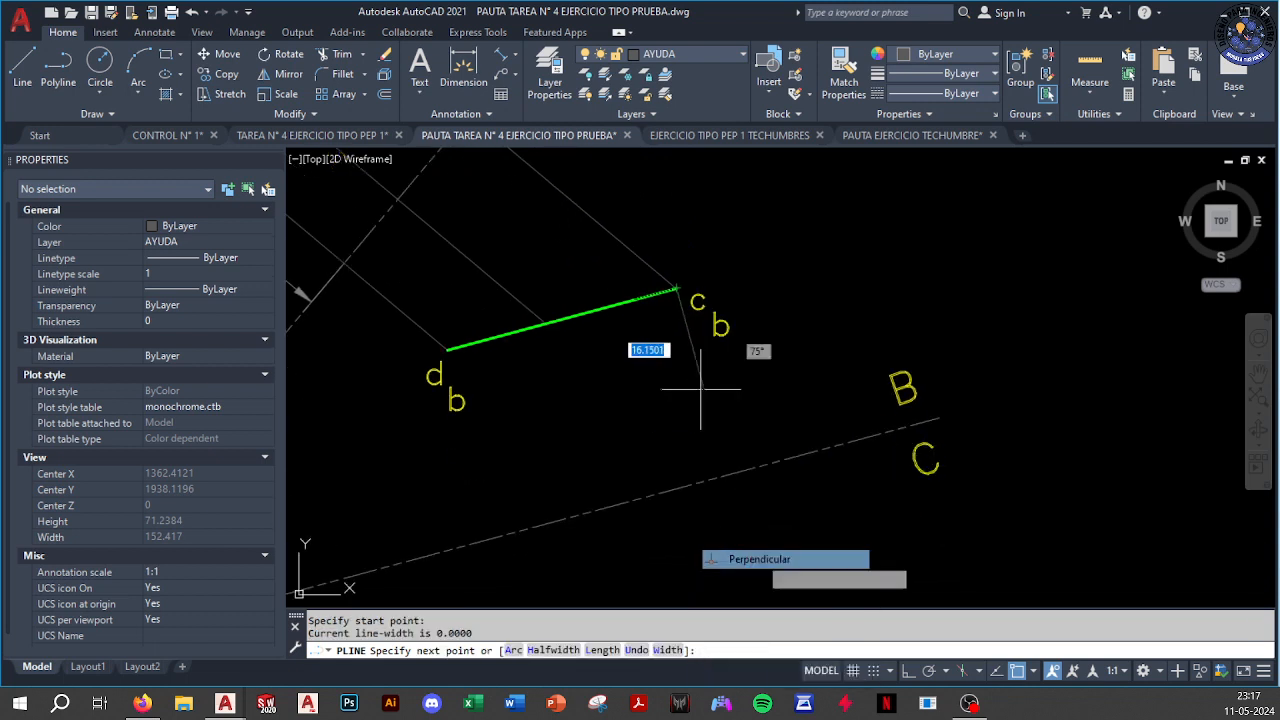
pyautogui.click(746, 478)
pyautogui.press('Escape')
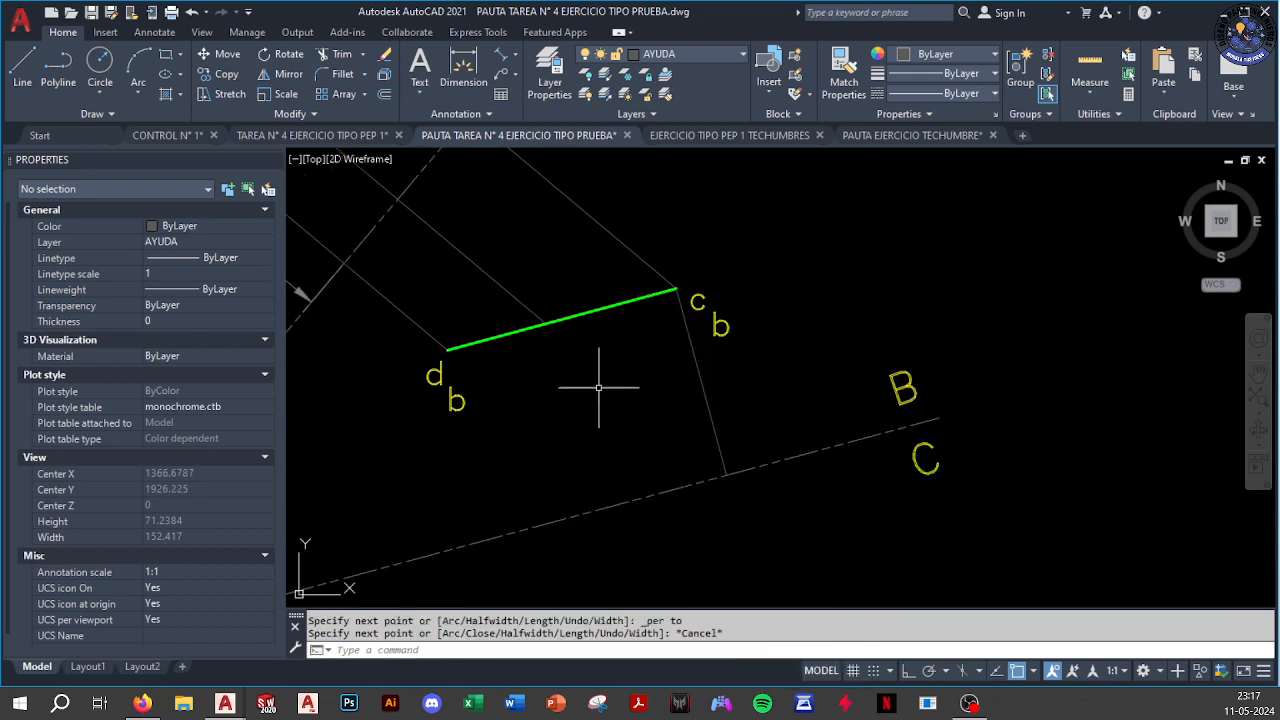
# Draw a polyline from point d in view B perpendicular to the B/C fold line
pyautogui.write('pl')
pyautogui.press('Return')
pyautogui.click(449, 350)
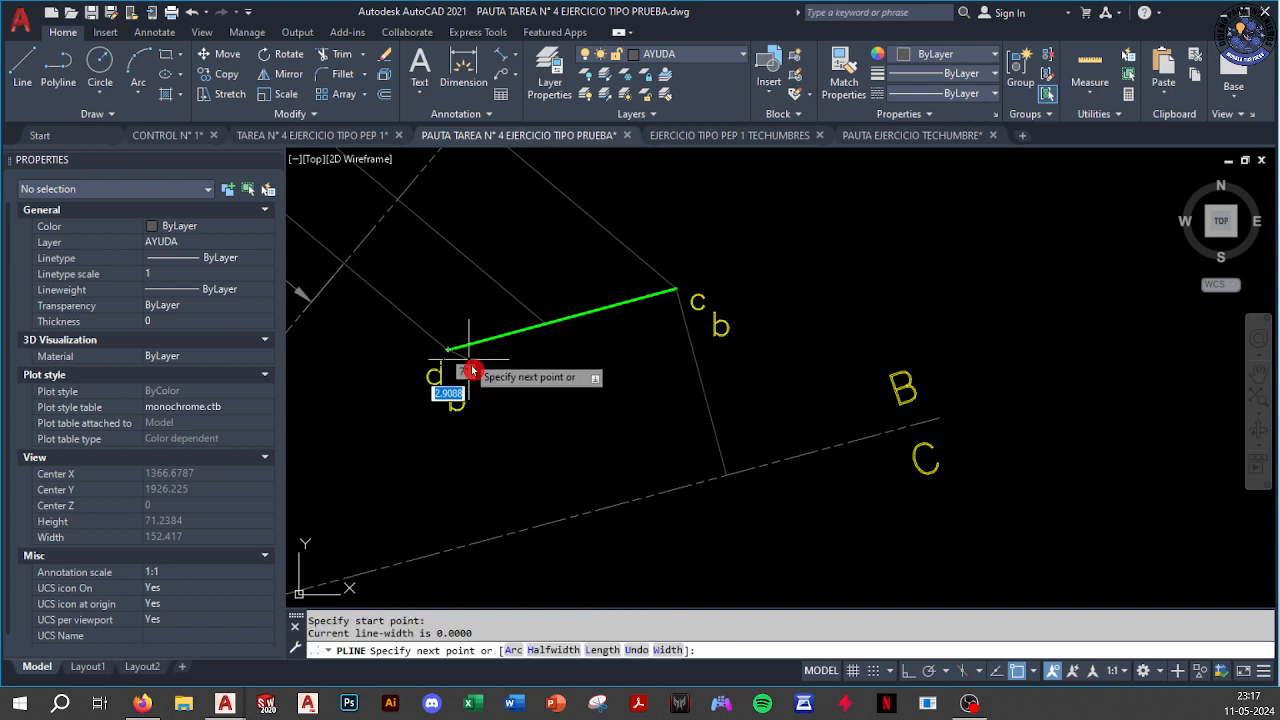
pyautogui.keyDown('shift'); pyautogui.rightClick(571, 474); pyautogui.keyUp('shift')
pyautogui.click(560, 345)
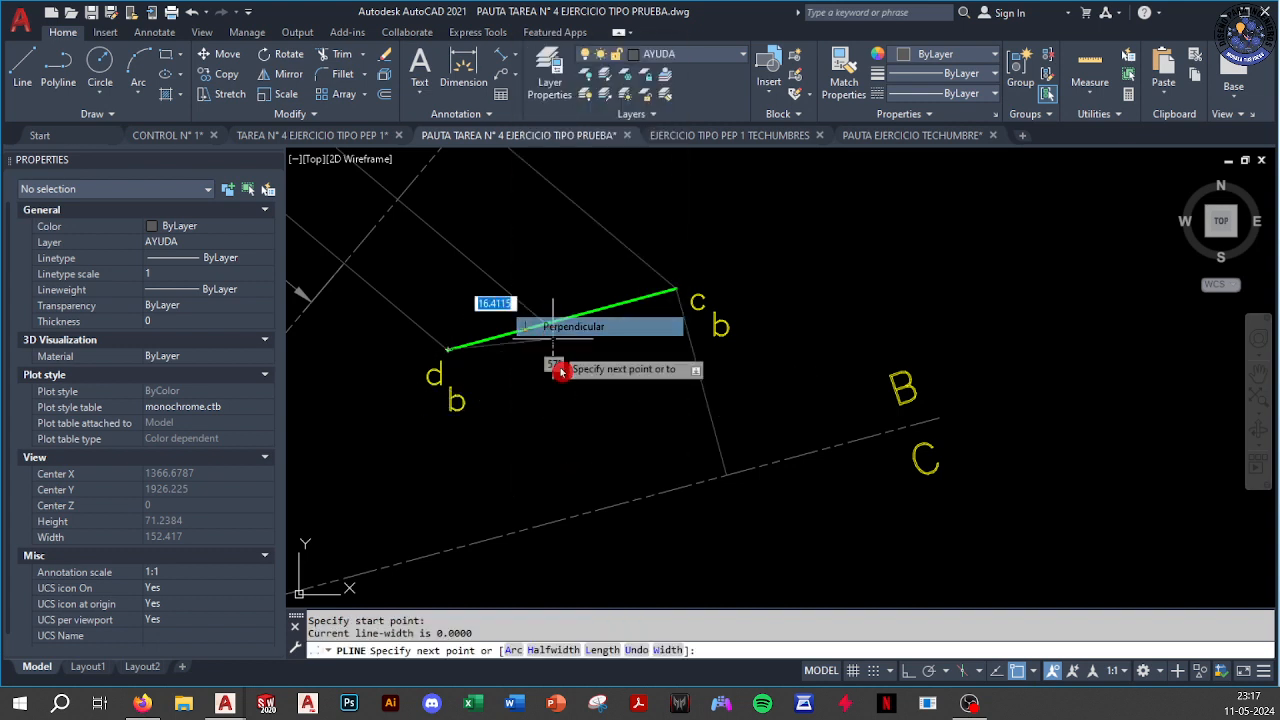
pyautogui.click(520, 515)
pyautogui.press('Escape')
# Offset the B/C fold line by 48.29 towards the C side
pyautogui.scroll(-3, 491, 460)
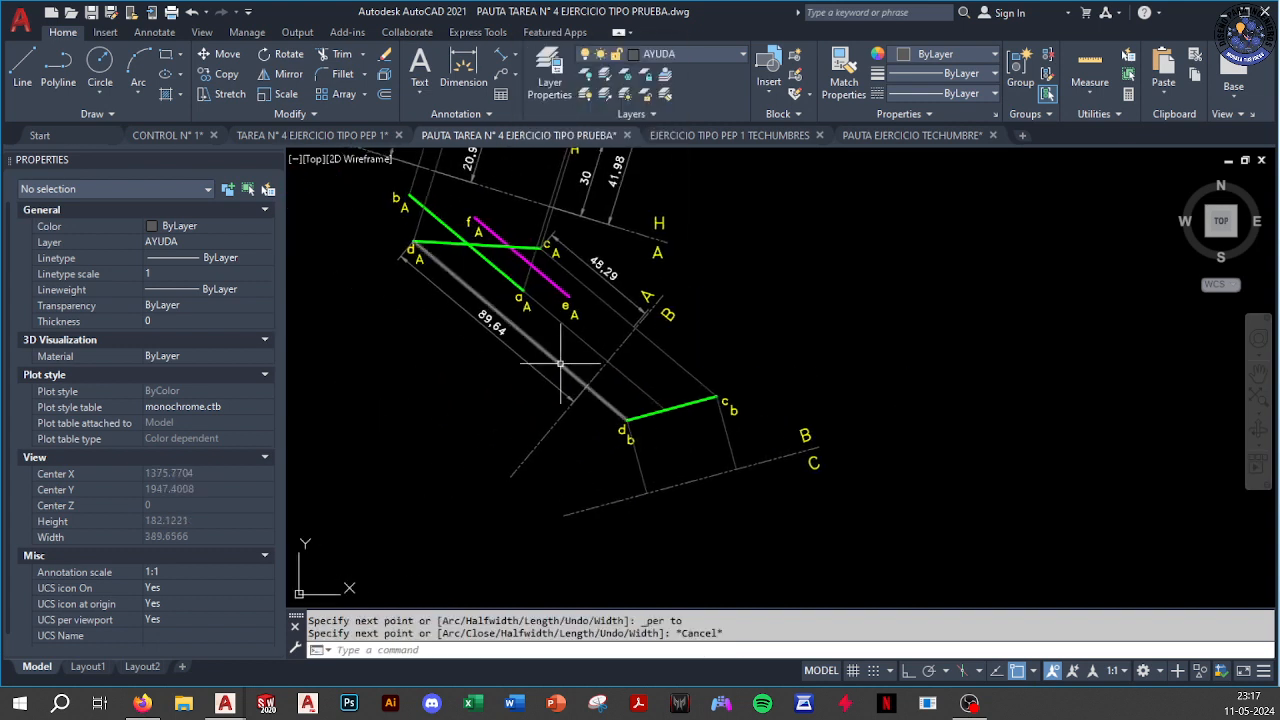
pyautogui.scroll(3, 590, 282)
pyautogui.scroll(-3, 586, 280)
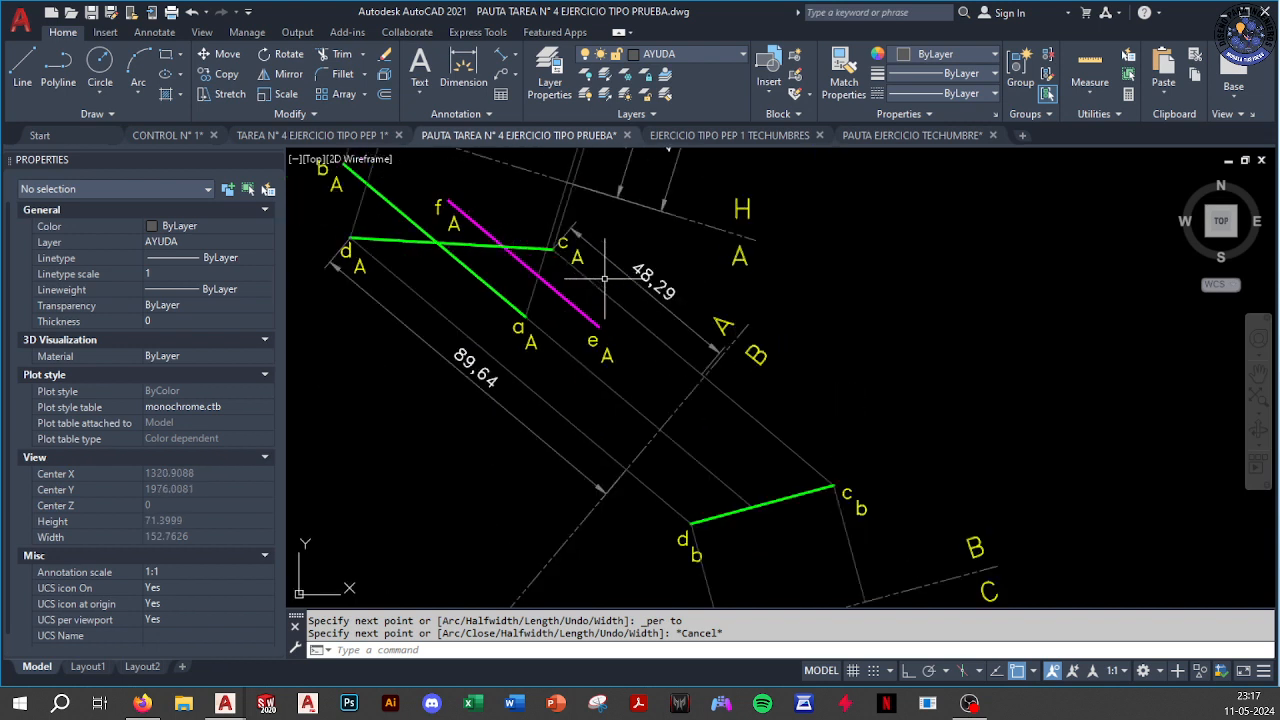
pyautogui.click(388, 98)
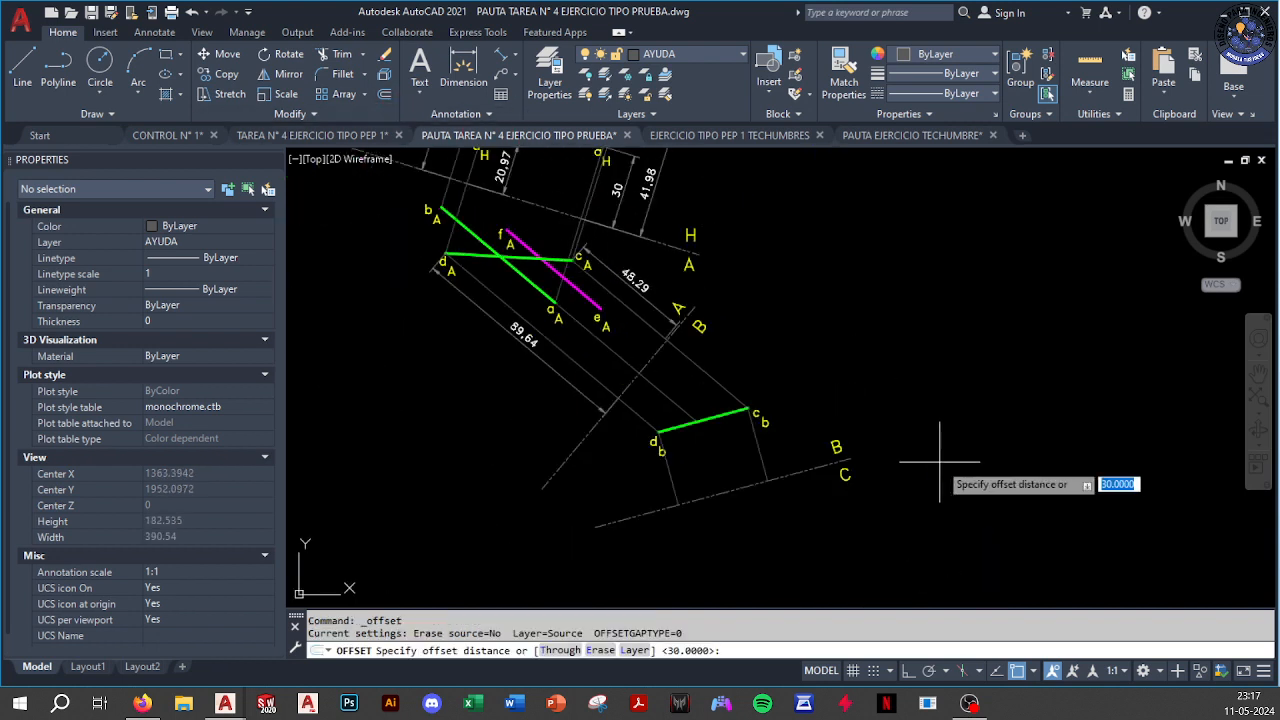
pyautogui.write('48.29')
pyautogui.press('Return')
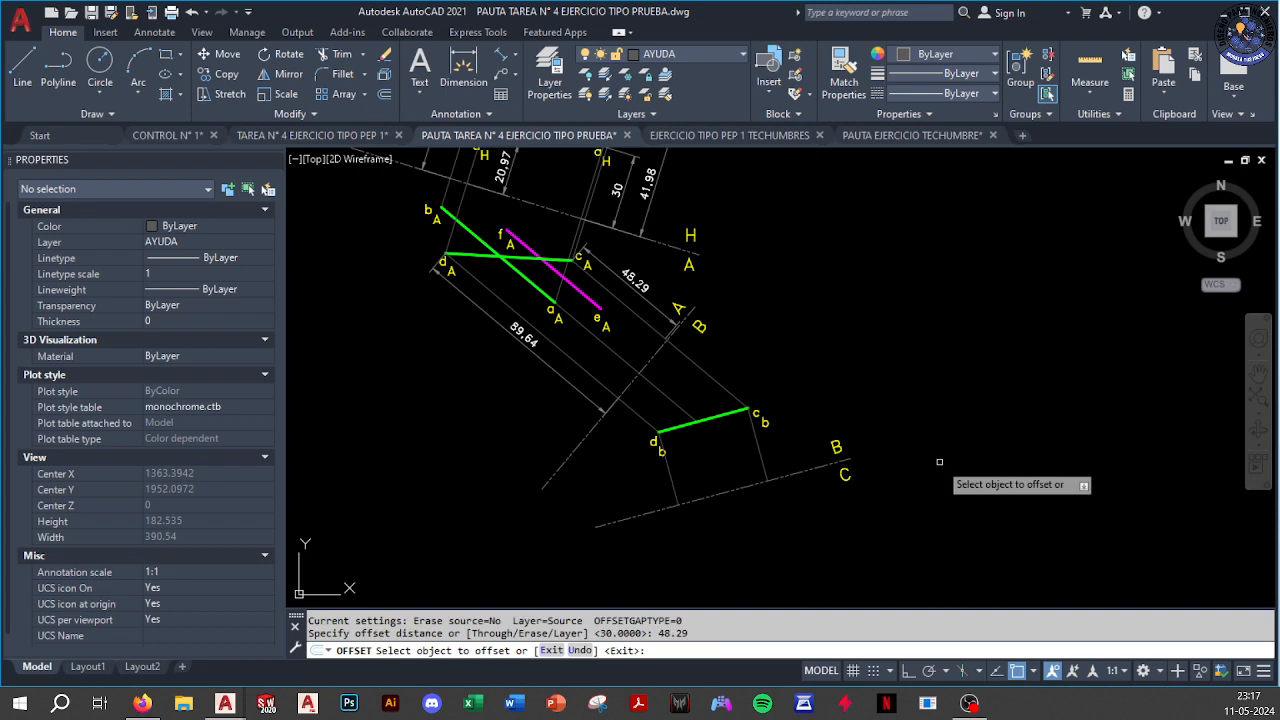
pyautogui.click(801, 472)
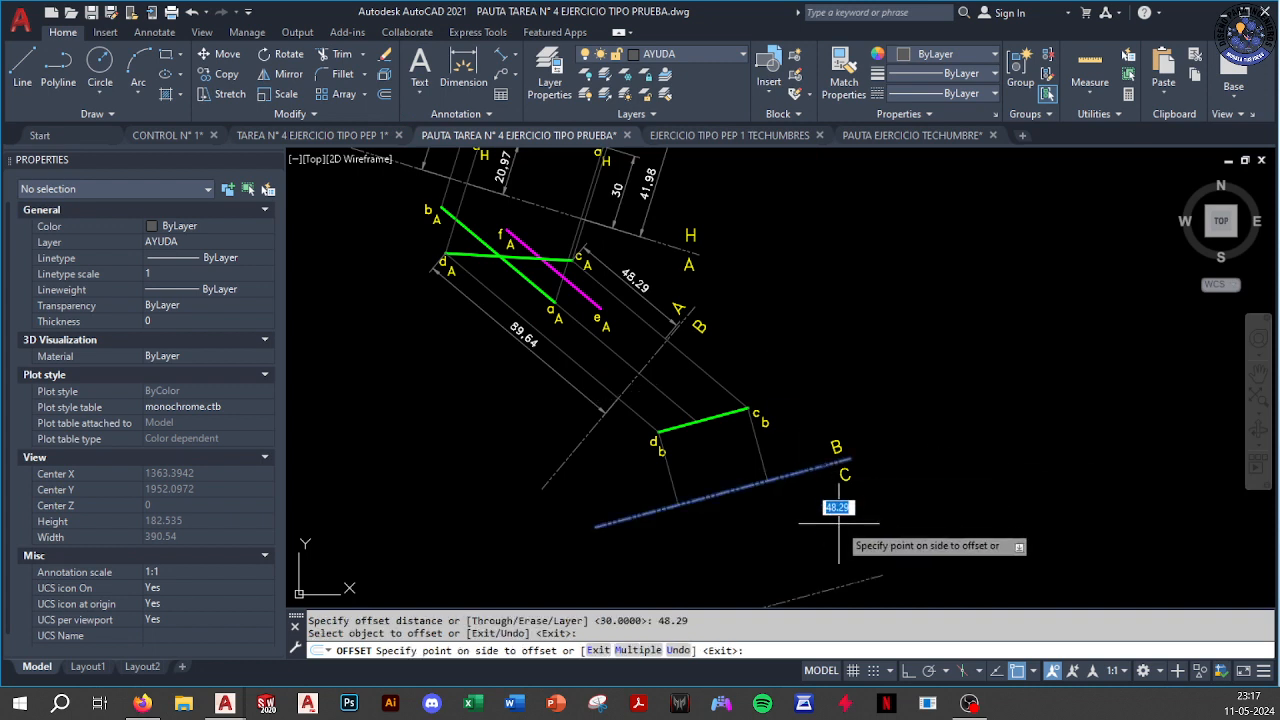
pyautogui.click(838, 522)
pyautogui.press('Escape')
# Extend the projection line from point c in view B to the offset copy of the B/C fold line
pyautogui.write('ex')
pyautogui.press('Return')
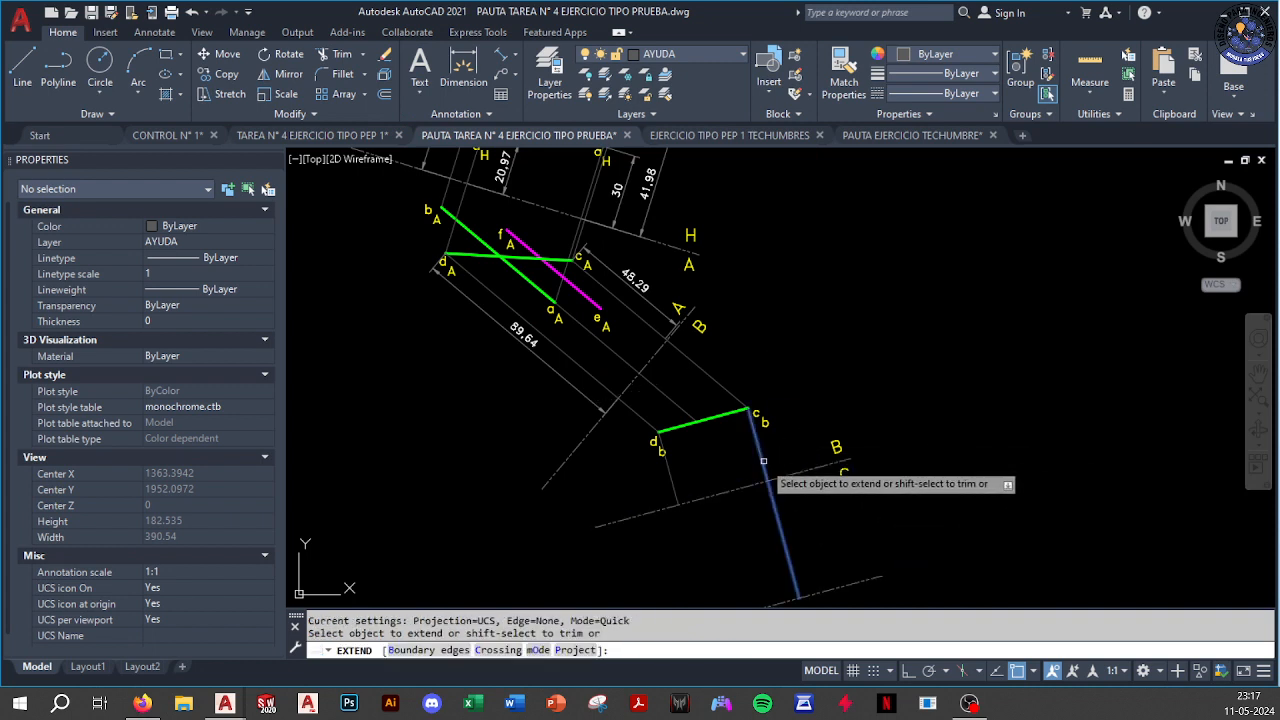
pyautogui.click(768, 475)
pyautogui.press('Escape')
# Erase the offset copy of the B/C fold line
pyautogui.click(912, 538)
pyautogui.click(871, 586)
pyautogui.write('d')
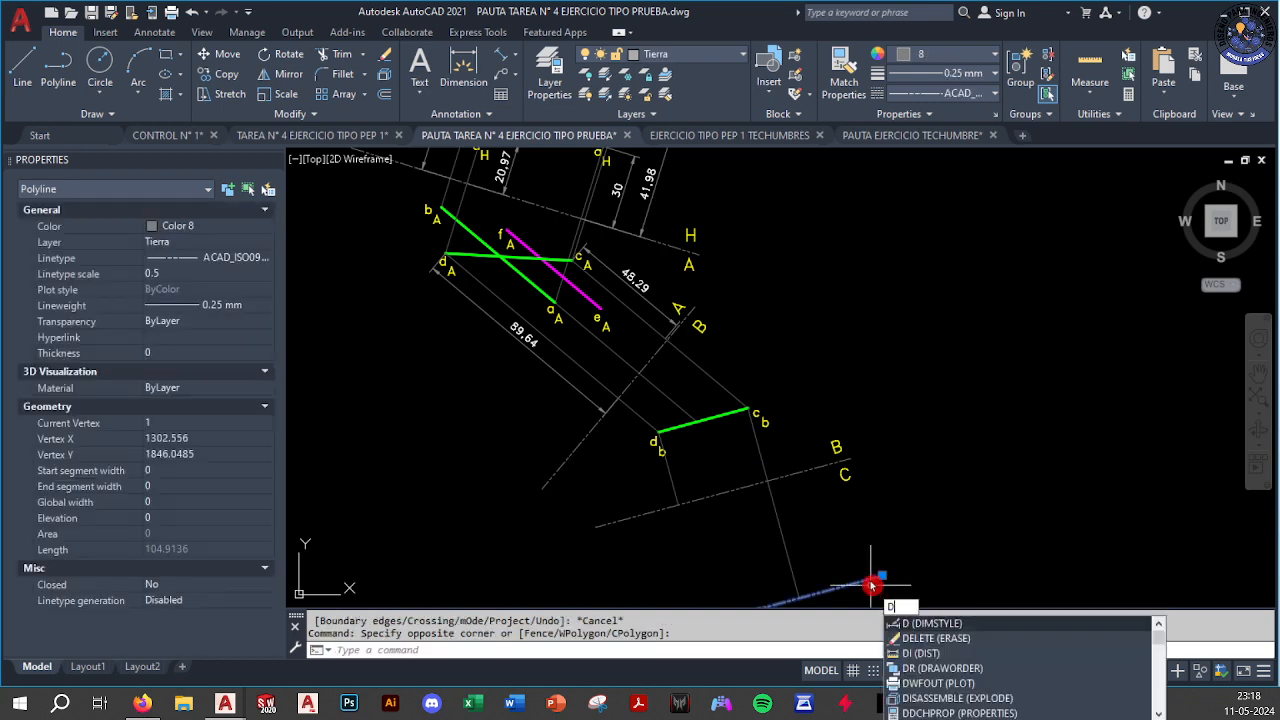
pyautogui.press('Escape')
pyautogui.press('Escape')
pyautogui.click(889, 563)
pyautogui.click(868, 586)
pyautogui.write('e')
pyautogui.press('Return')
pyautogui.moveTo(846, 554); pyautogui.dragTo(890, 438, button='middle')
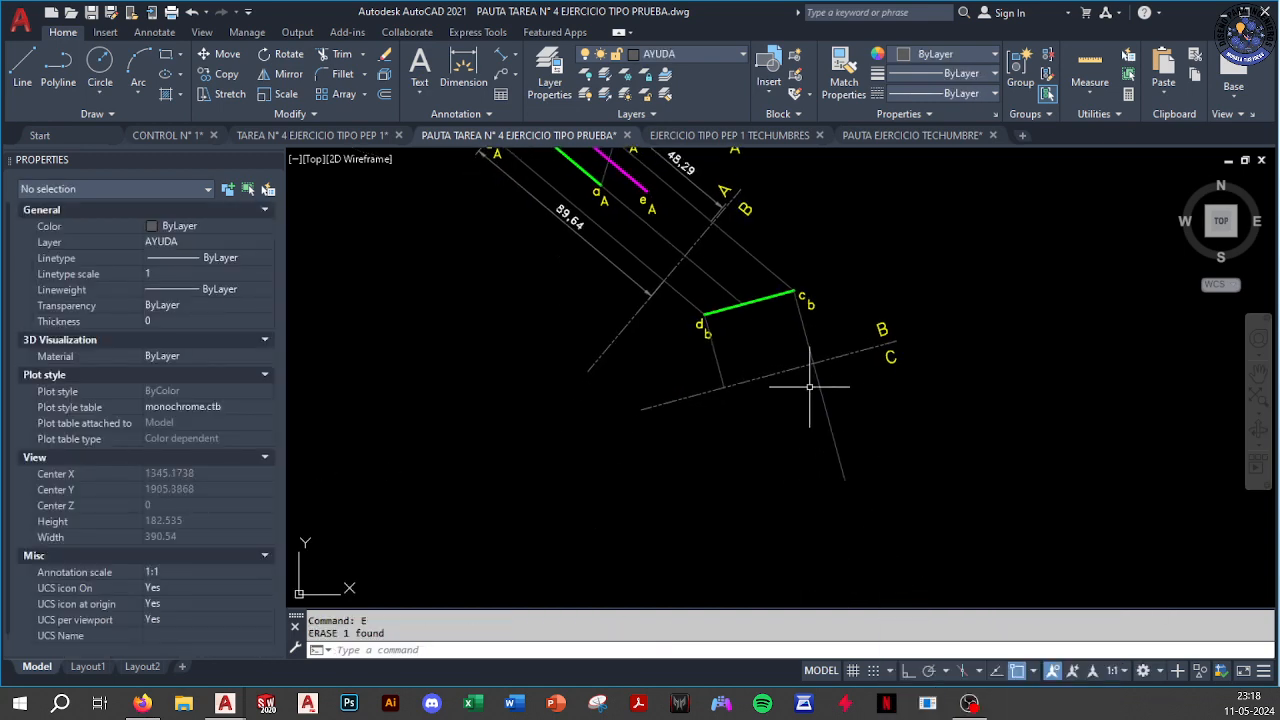
pyautogui.moveTo(740, 308); pyautogui.dragTo(788, 352, button='middle')
pyautogui.scroll(2, 665, 261)
pyautogui.scroll(2, 665, 261)
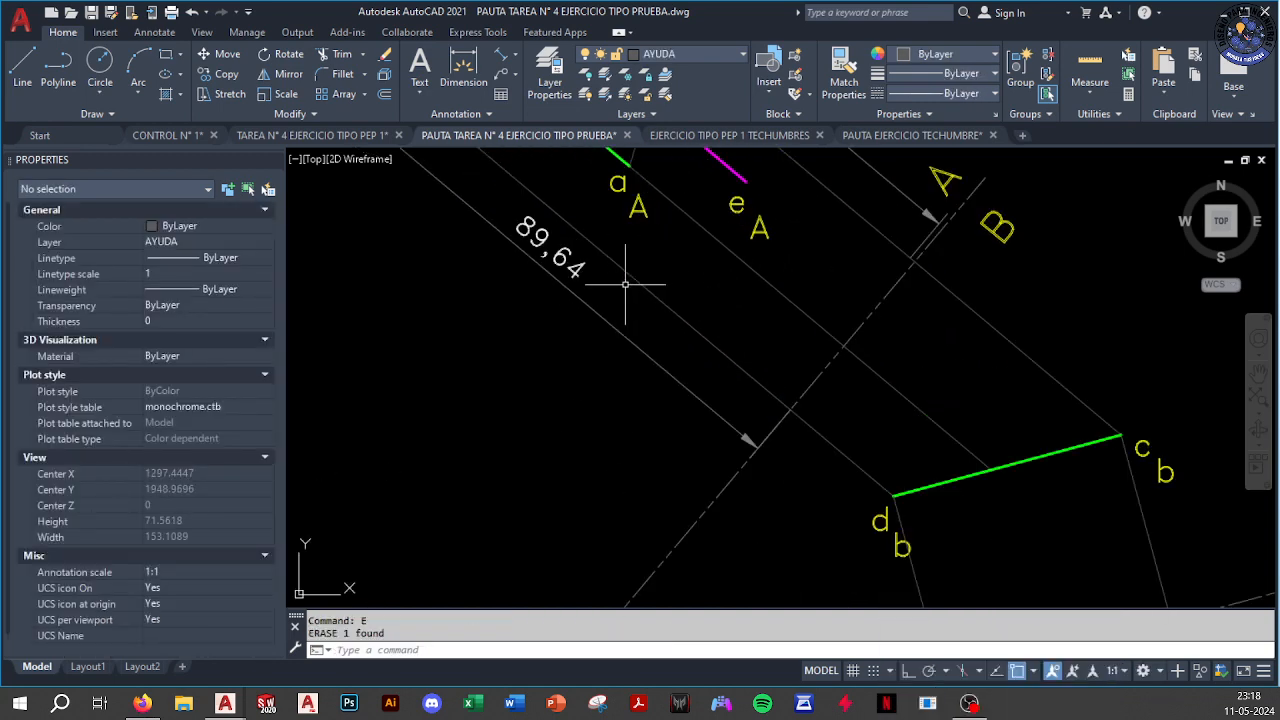
pyautogui.scroll(-4, 625, 284)
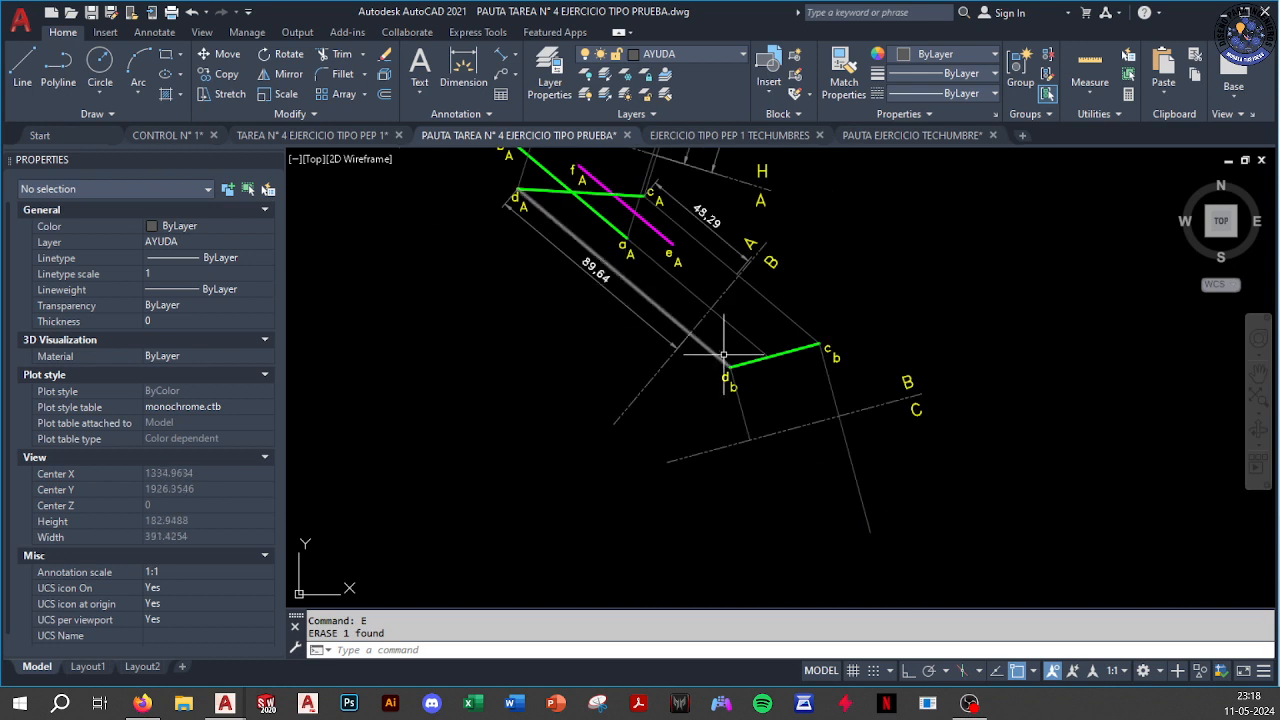
# Offset the B/C fold line by 89.64 towards the C side
pyautogui.click(384, 97)
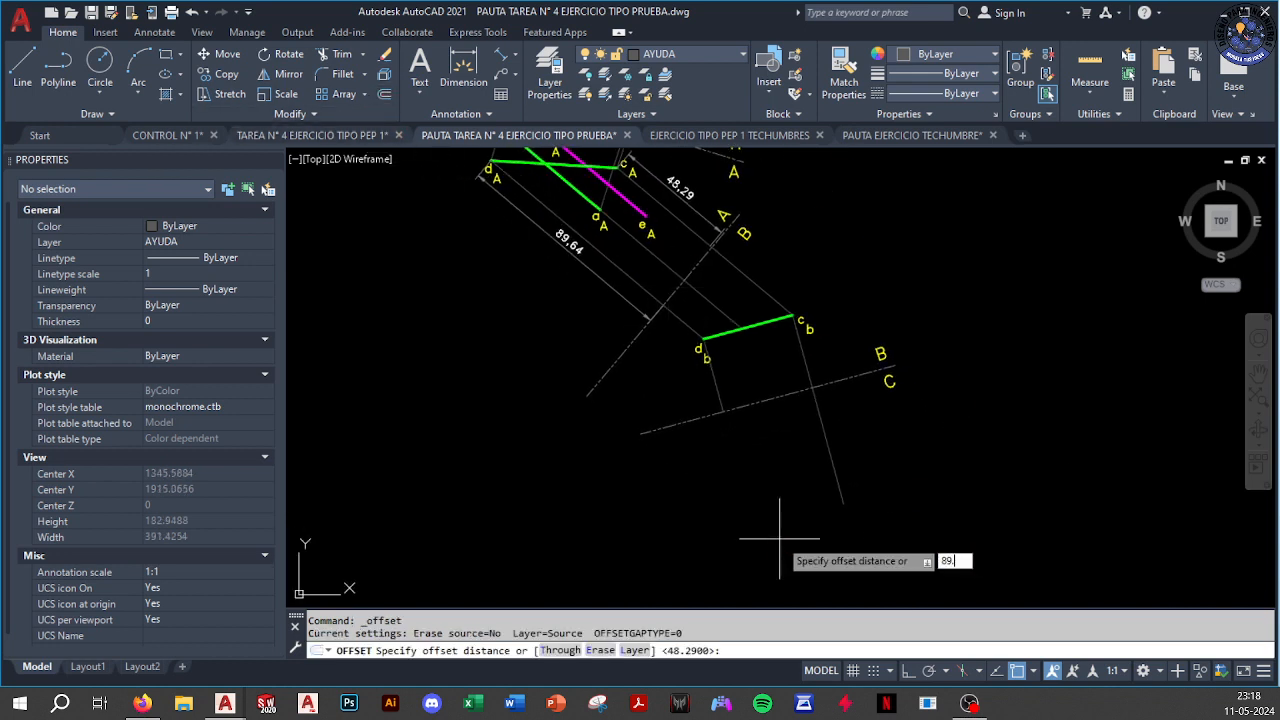
pyautogui.press('Return')
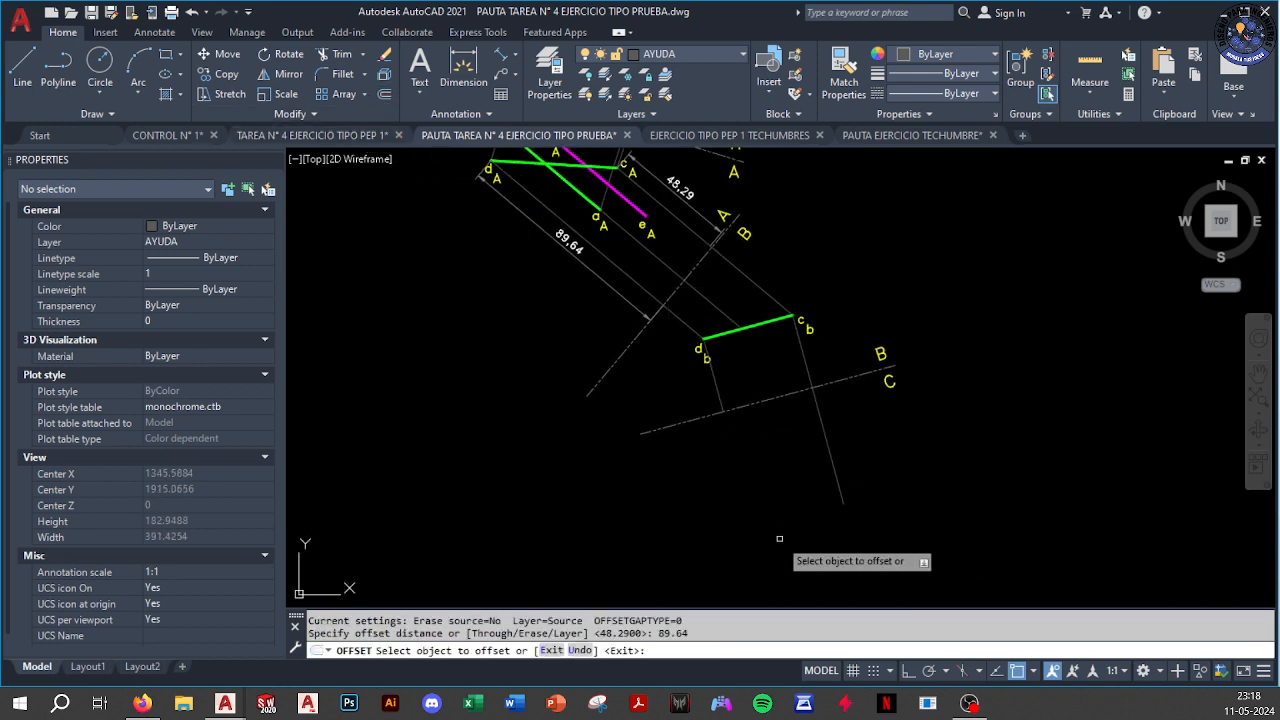
pyautogui.click(764, 402)
pyautogui.click(787, 478)
pyautogui.press('Escape')
# Extend the projection line from point d in view B to the offset fold line copy, and erase that copy
pyautogui.moveTo(834, 509); pyautogui.dragTo(822, 400, button='middle')
pyautogui.write('ex')
pyautogui.press('Return')
pyautogui.moveTo(736, 273); pyautogui.dragTo(655, 302)
pyautogui.press('Escape')
pyautogui.moveTo(889, 433); pyautogui.dragTo(835, 522)
pyautogui.press('Delete')
# Draw a polyline joining the far ends of the c and d projection lines in view C
pyautogui.write('pl')
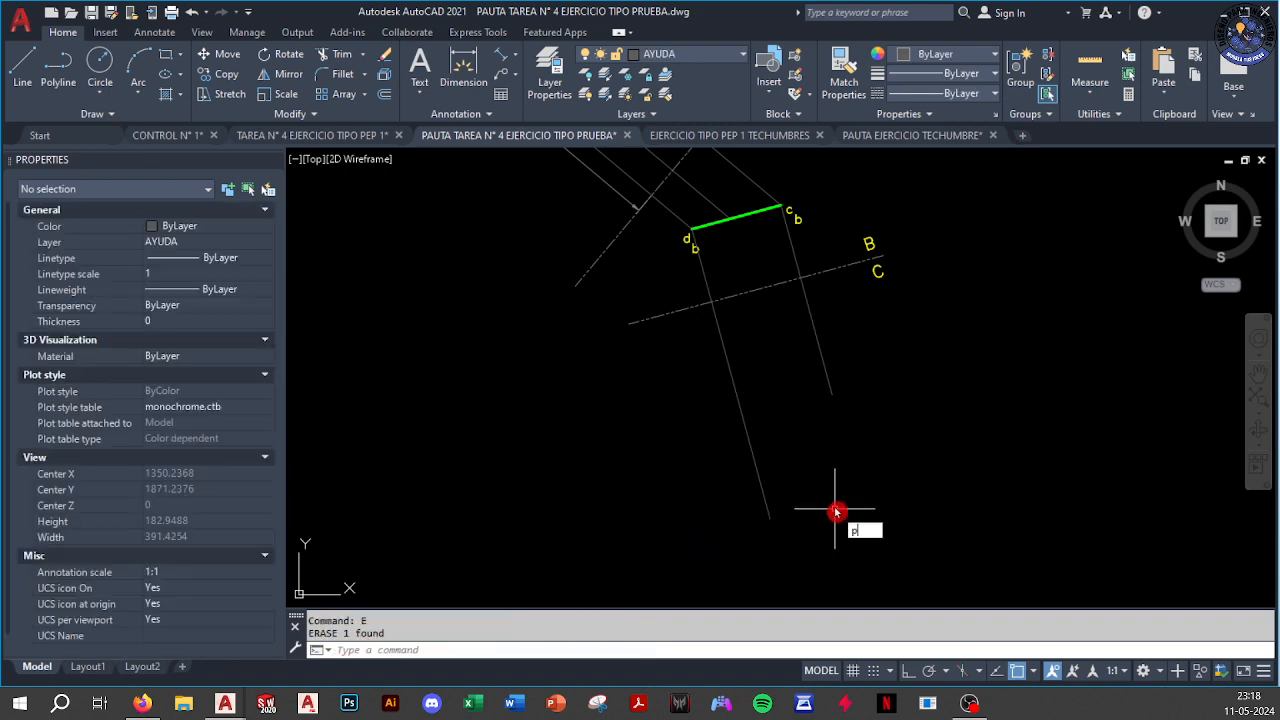
pyautogui.press('Return')
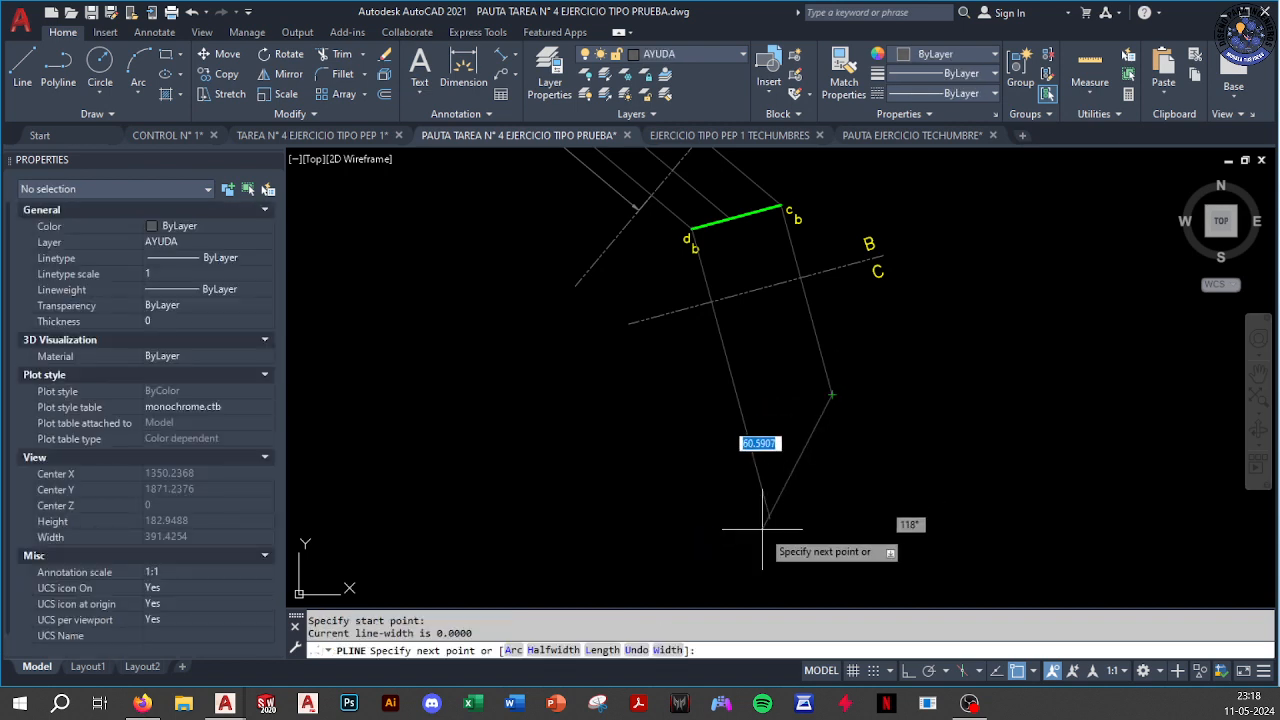
pyautogui.click(770, 517)
pyautogui.press('Escape')
# Match the properties of the green line dc in view B onto the new connecting line in view C
pyautogui.write('m')
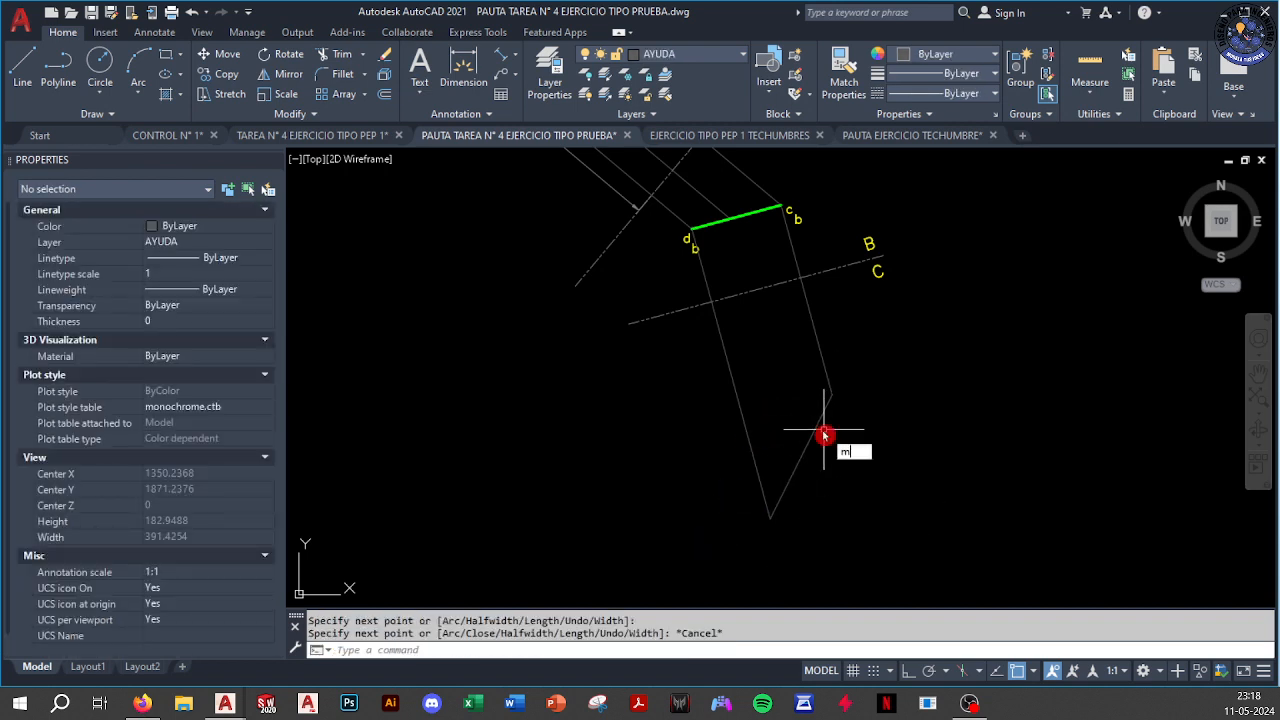
pyautogui.write('a')
pyautogui.press('Return')
pyautogui.click(760, 211)
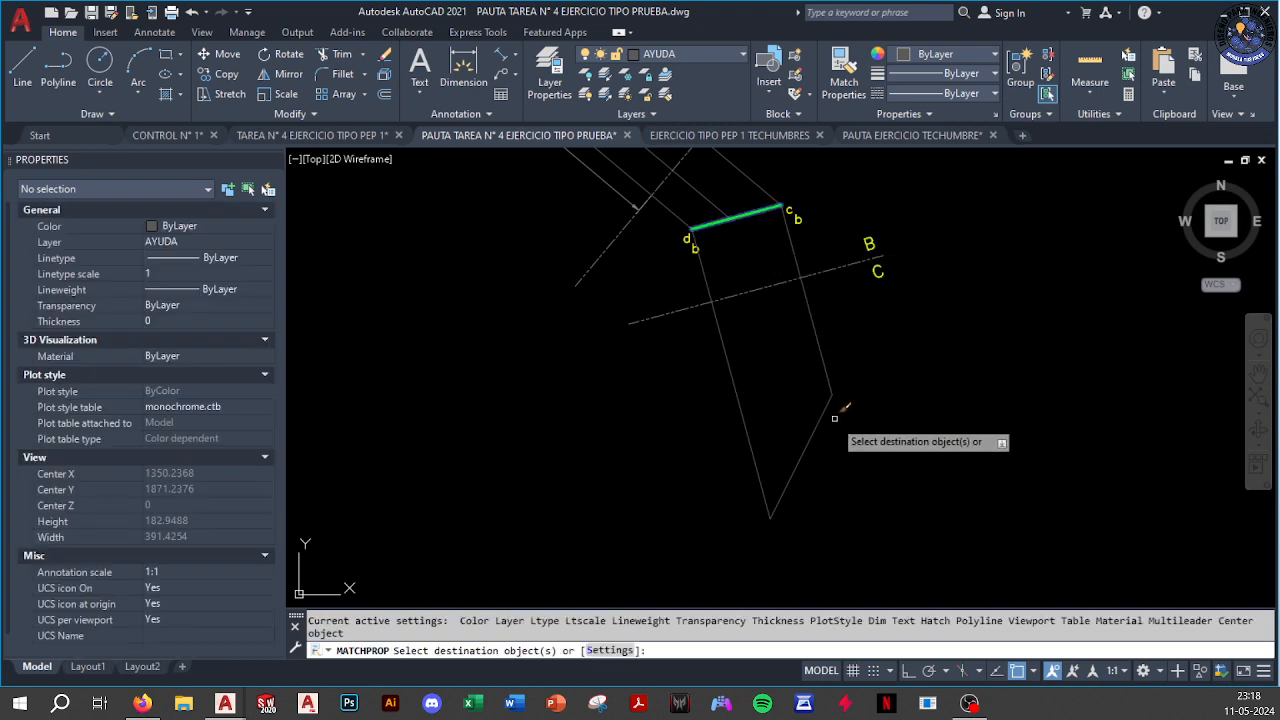
pyautogui.moveTo(826, 416); pyautogui.dragTo(822, 402)
pyautogui.press('Escape')
# Copy the point d label with its subscript from view A to the lower end of the view C line
pyautogui.scroll(-2, 838, 460)
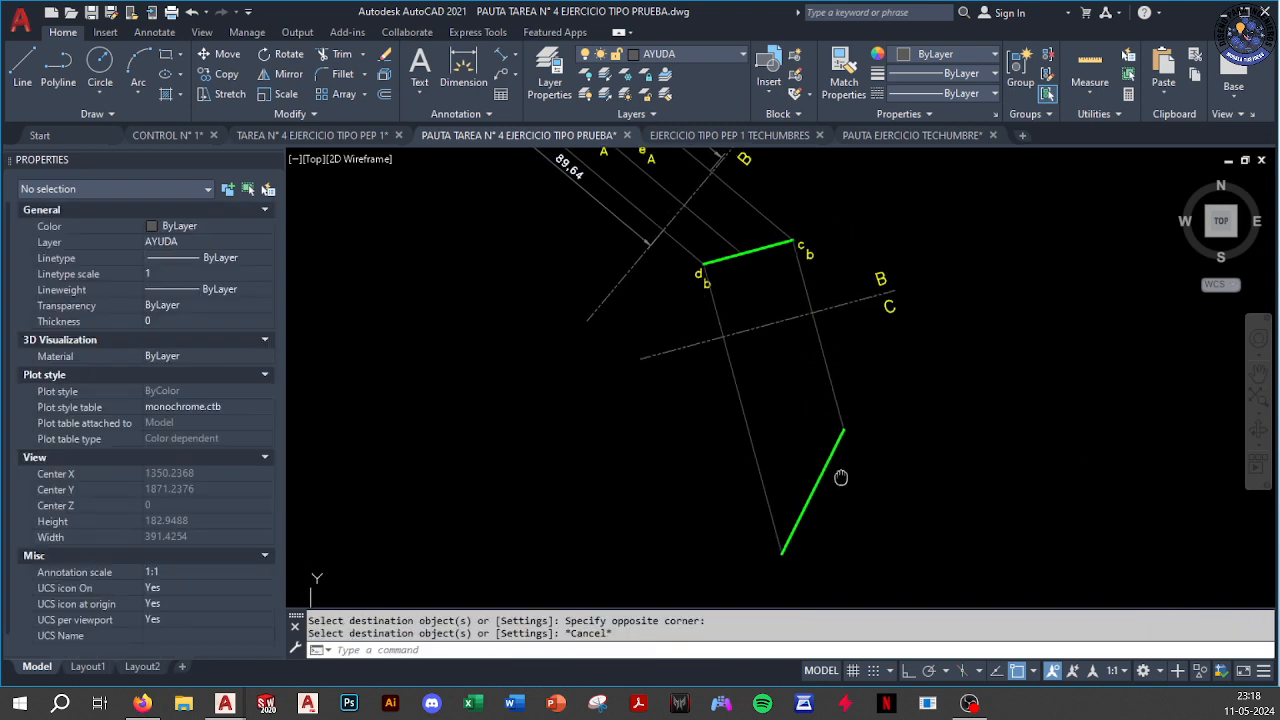
pyautogui.scroll(5, 757, 266)
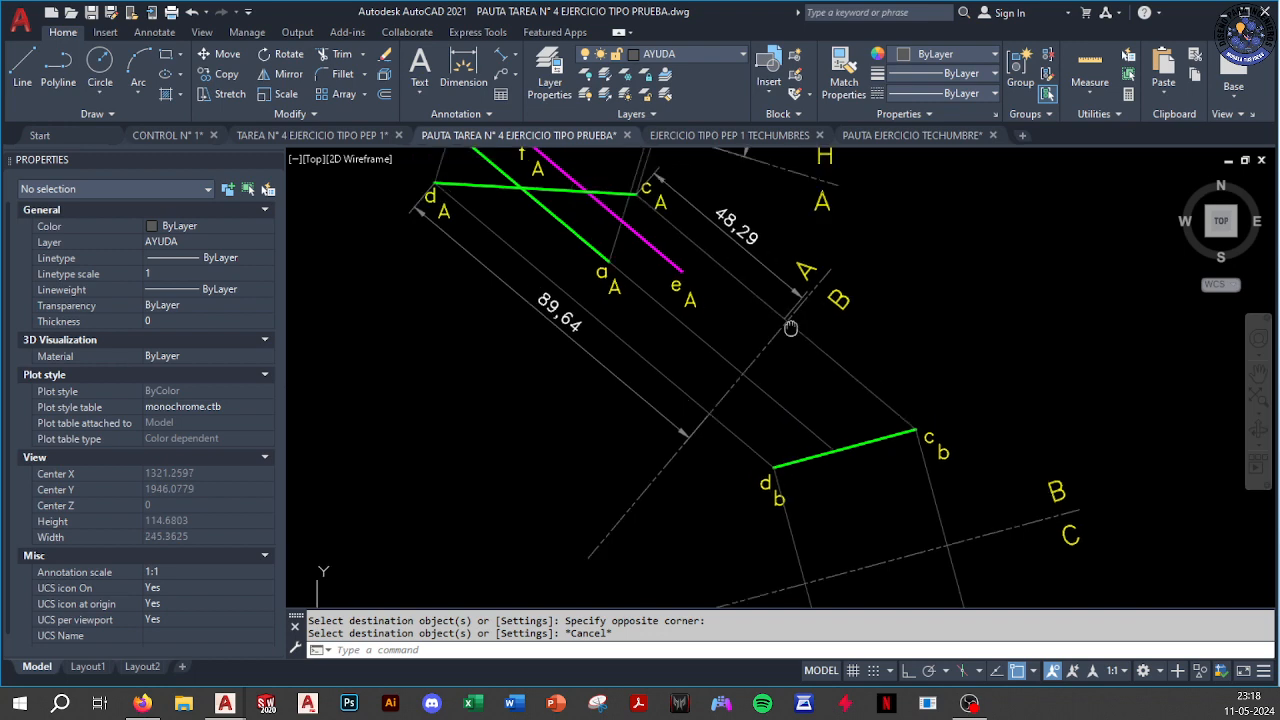
pyautogui.click(472, 270)
pyautogui.click(530, 360)
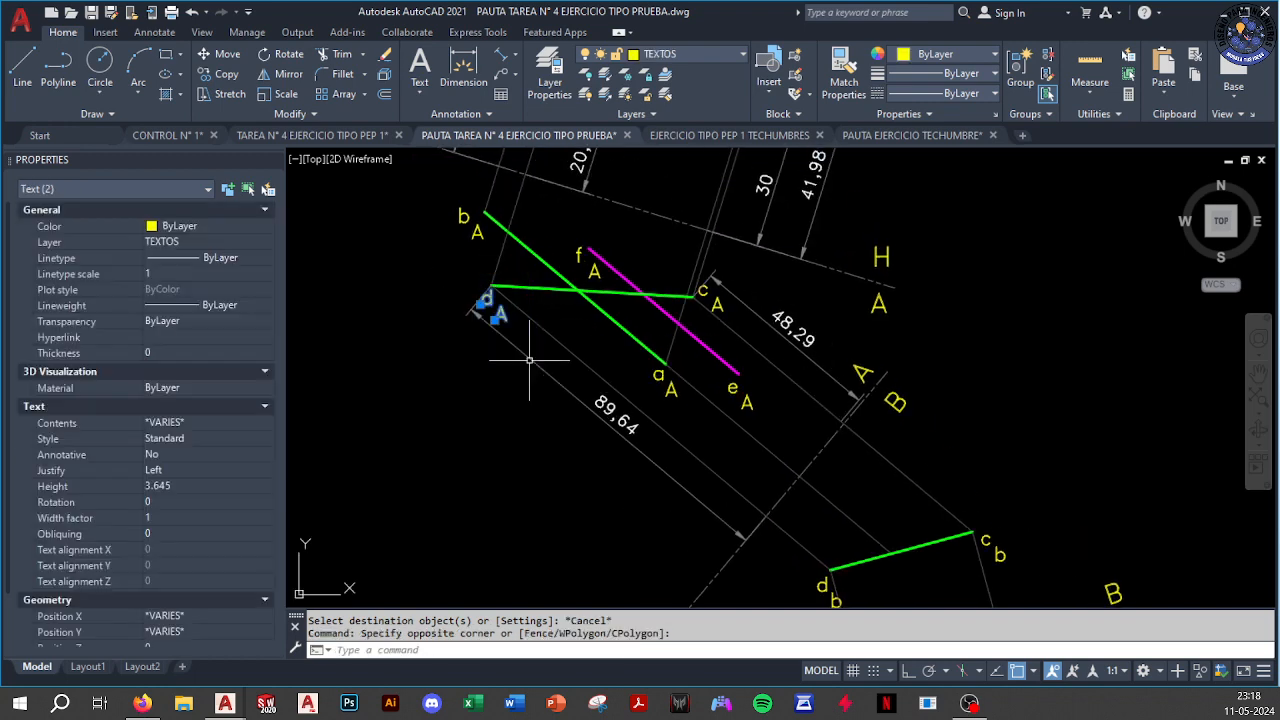
pyautogui.hotkey('ctrl', 'c')
pyautogui.scroll(-3, 530, 360)
pyautogui.hotkey('ctrl', 'v')
pyautogui.scroll(5, 643, 480)
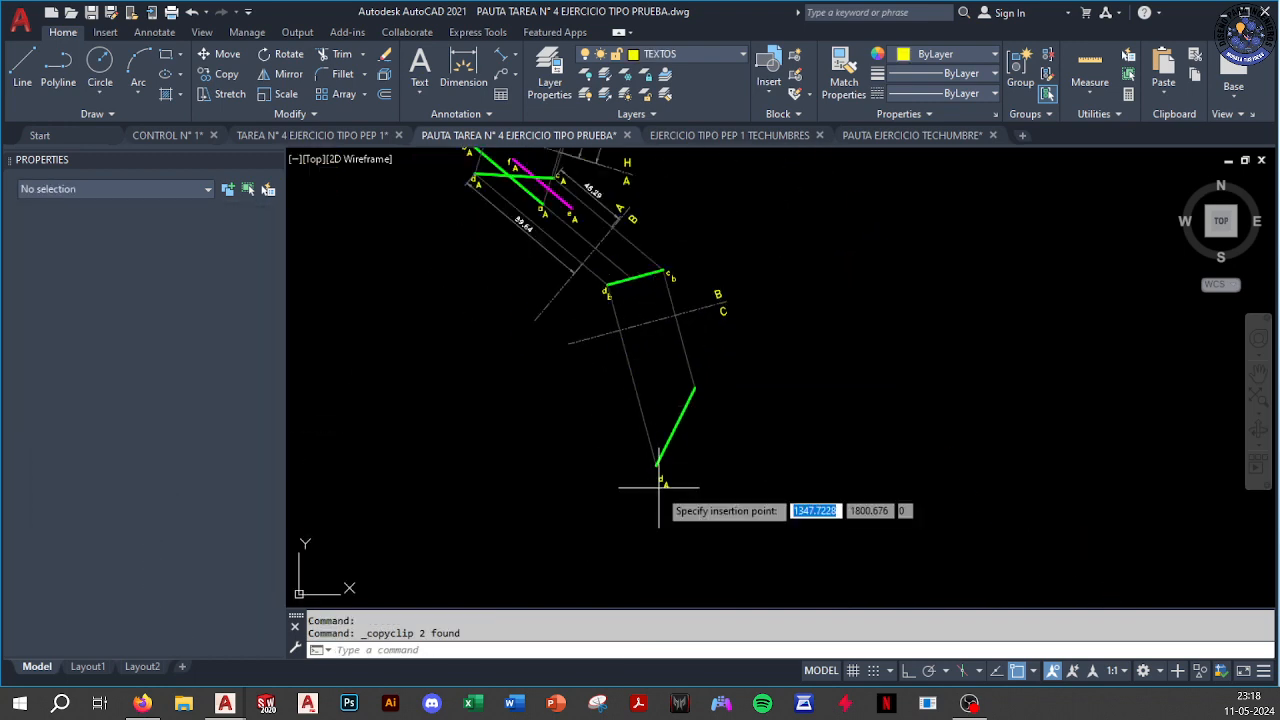
pyautogui.click(637, 467)
# Change the subscript of the copied d label to C
pyautogui.click(651, 462)
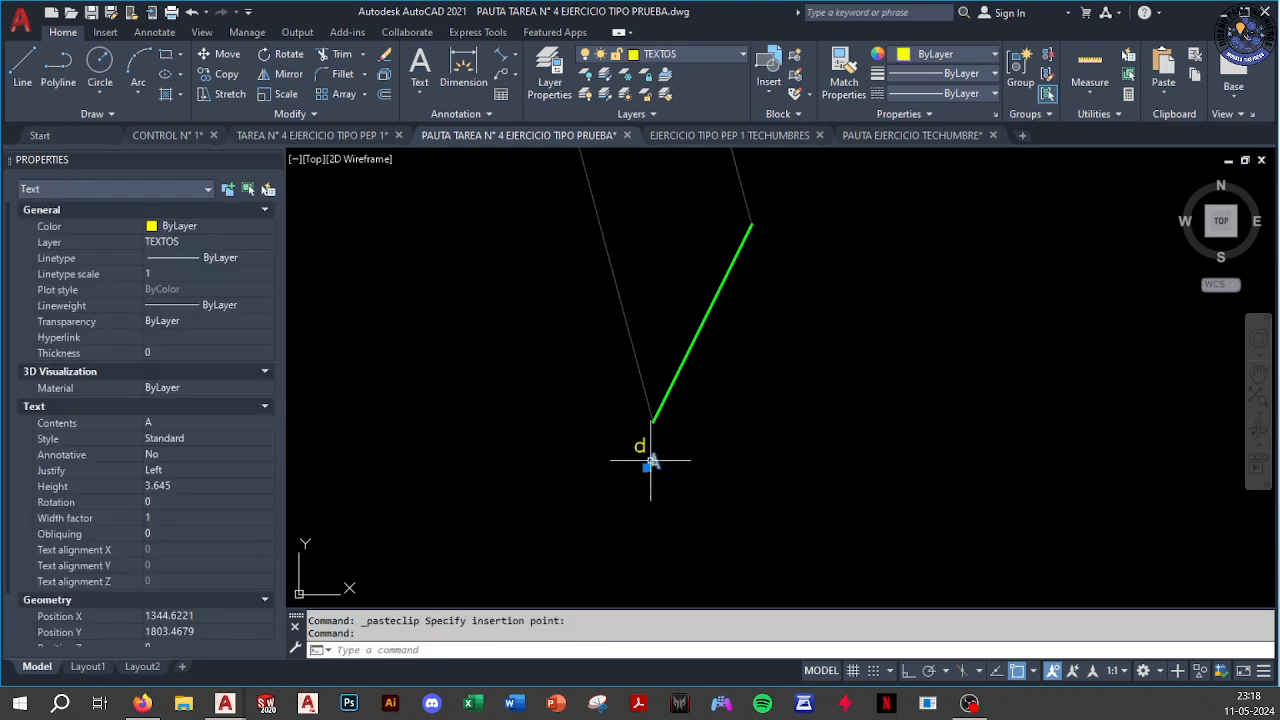
pyautogui.doubleClick(652, 465)
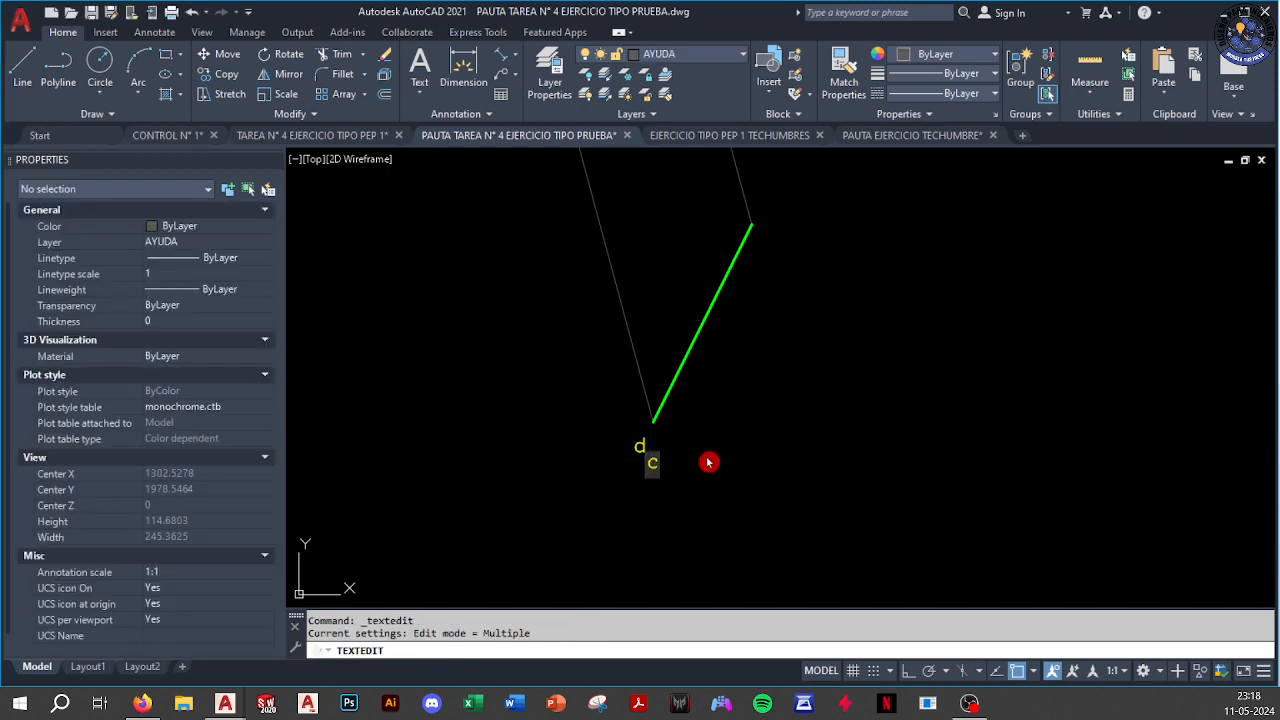
pyautogui.click(680, 459)
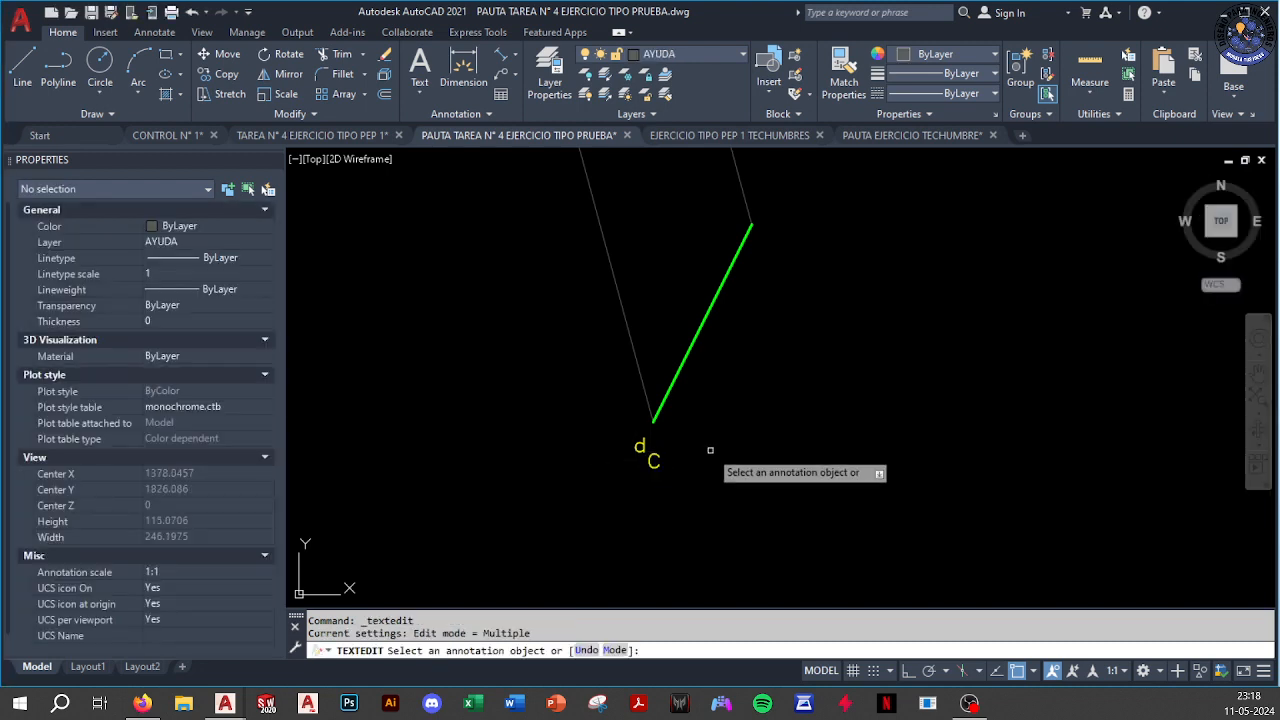
pyautogui.press('Escape')
# Copy the point c label with its subscript from view A to the upper end of the view C line
pyautogui.scroll(-6, 711, 449)
pyautogui.scroll(3, 651, 268)
pyautogui.scroll(3, 677, 442)
pyautogui.scroll(2, 630, 337)
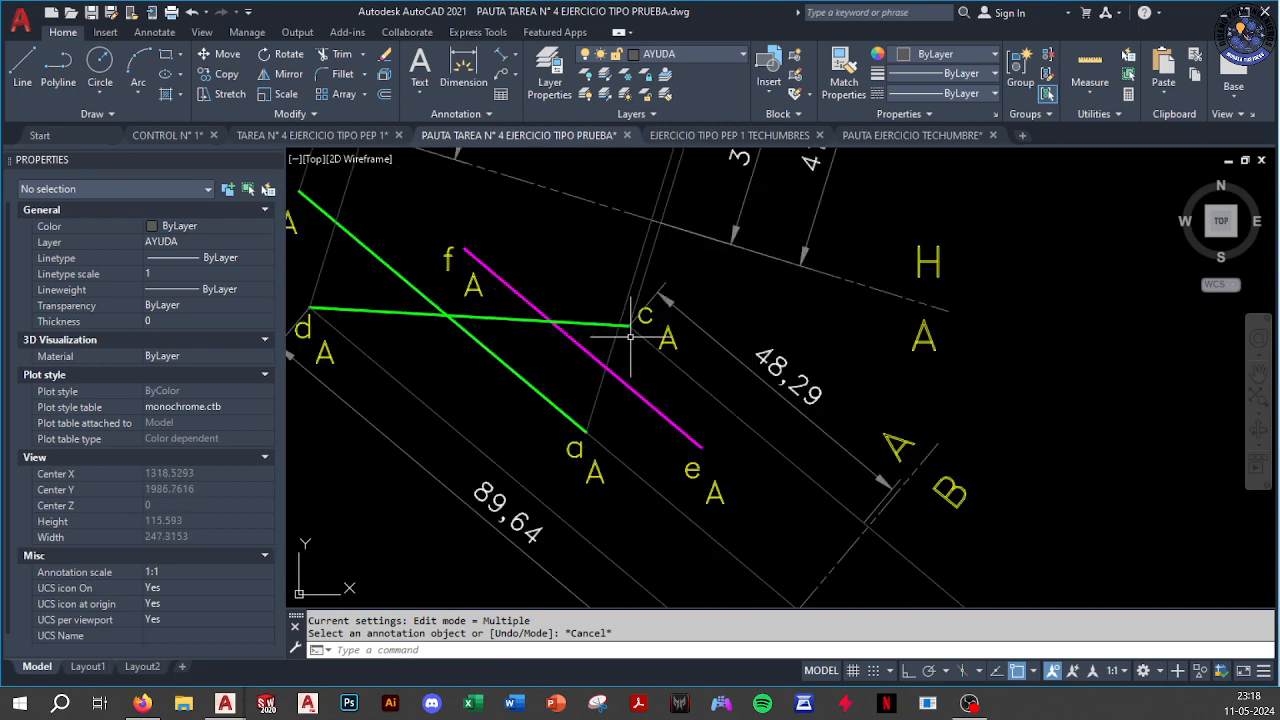
pyautogui.click(611, 279)
pyautogui.click(714, 334)
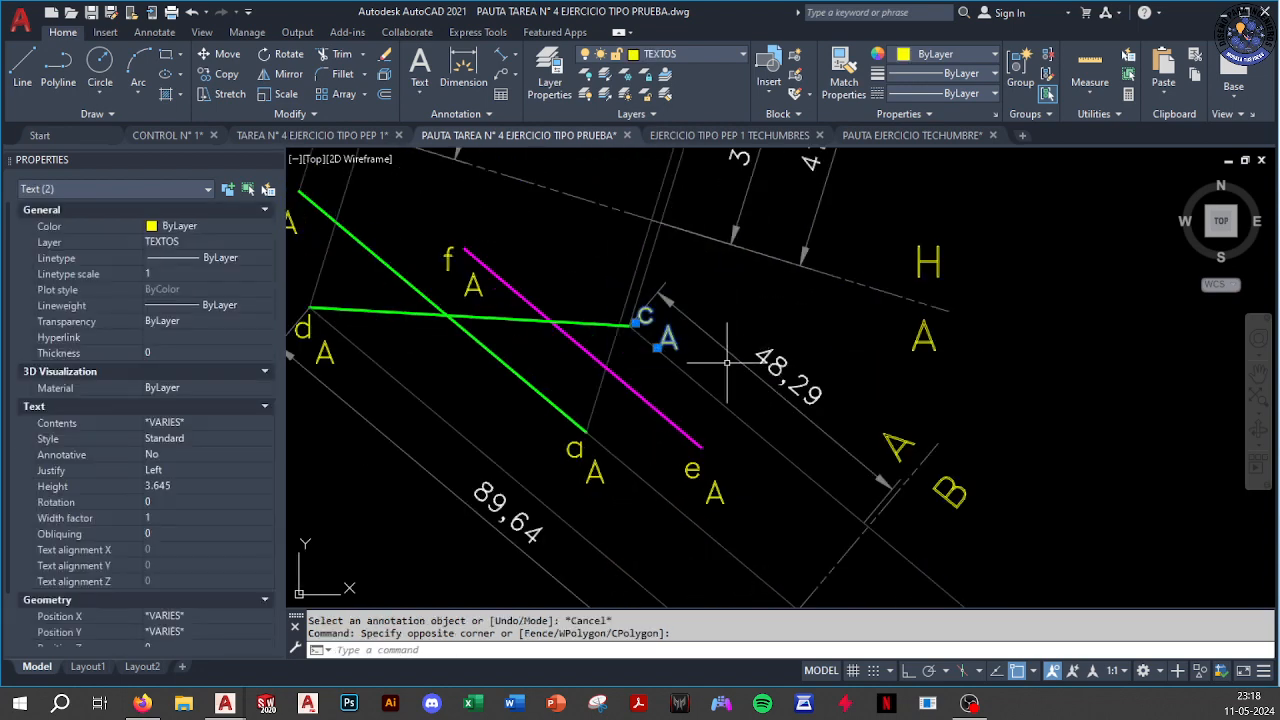
pyautogui.hotkey('ctrl', 'c')
pyautogui.scroll(-5, 747, 411)
pyautogui.moveTo(856, 600); pyautogui.dragTo(767, 407, button='middle')
pyautogui.scroll(8, 771, 430)
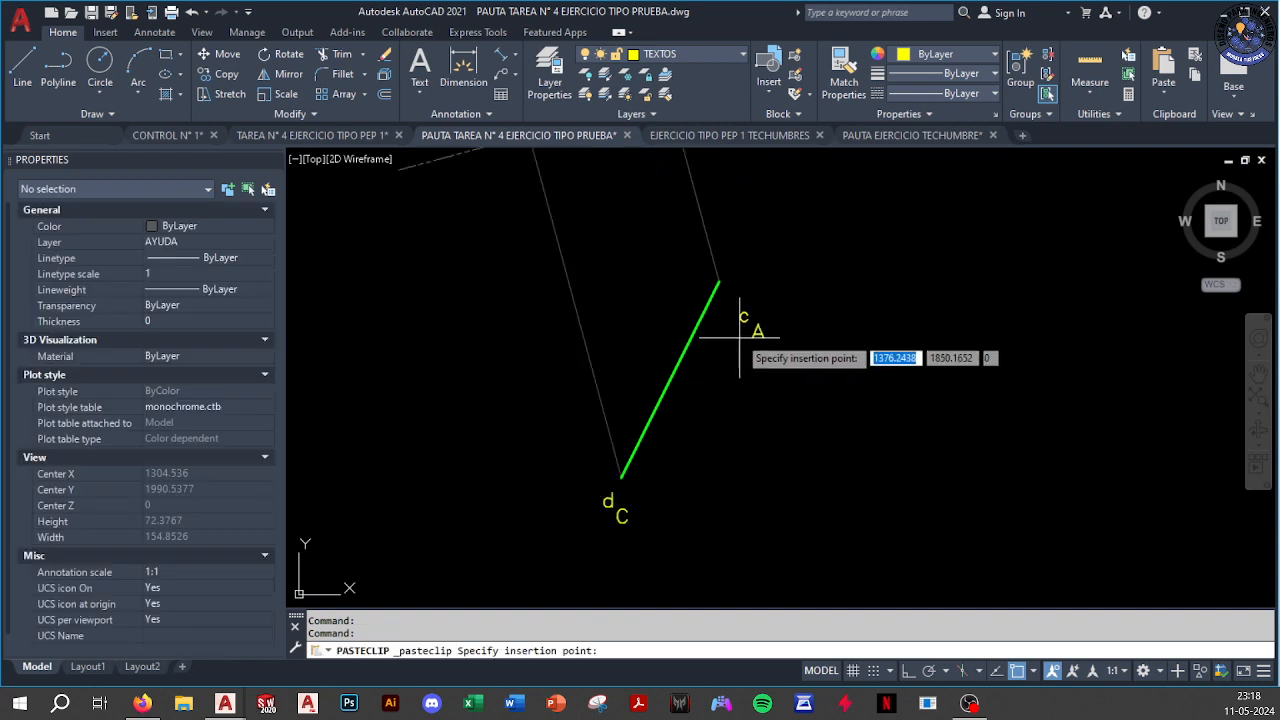
pyautogui.click(737, 331)
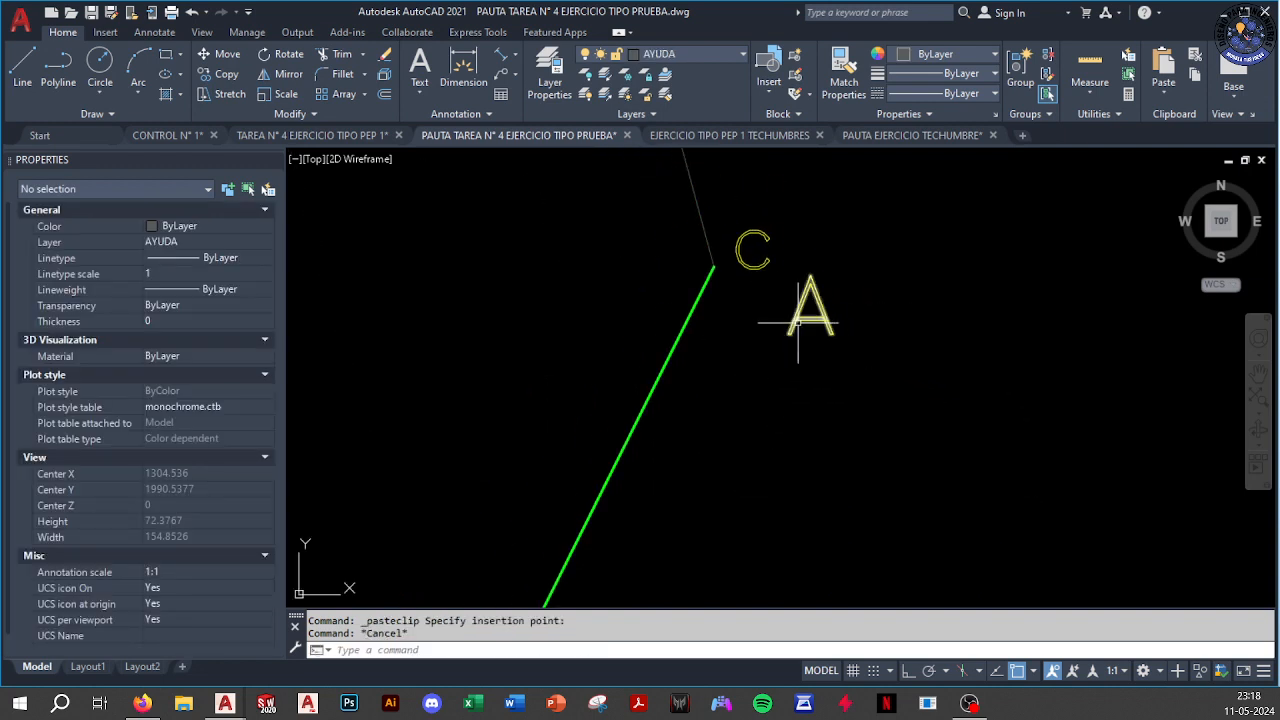
# Change the subscript of the copied c label to C
pyautogui.click(728, 330)
pyautogui.click(845, 290)
pyautogui.doubleClick(801, 323)
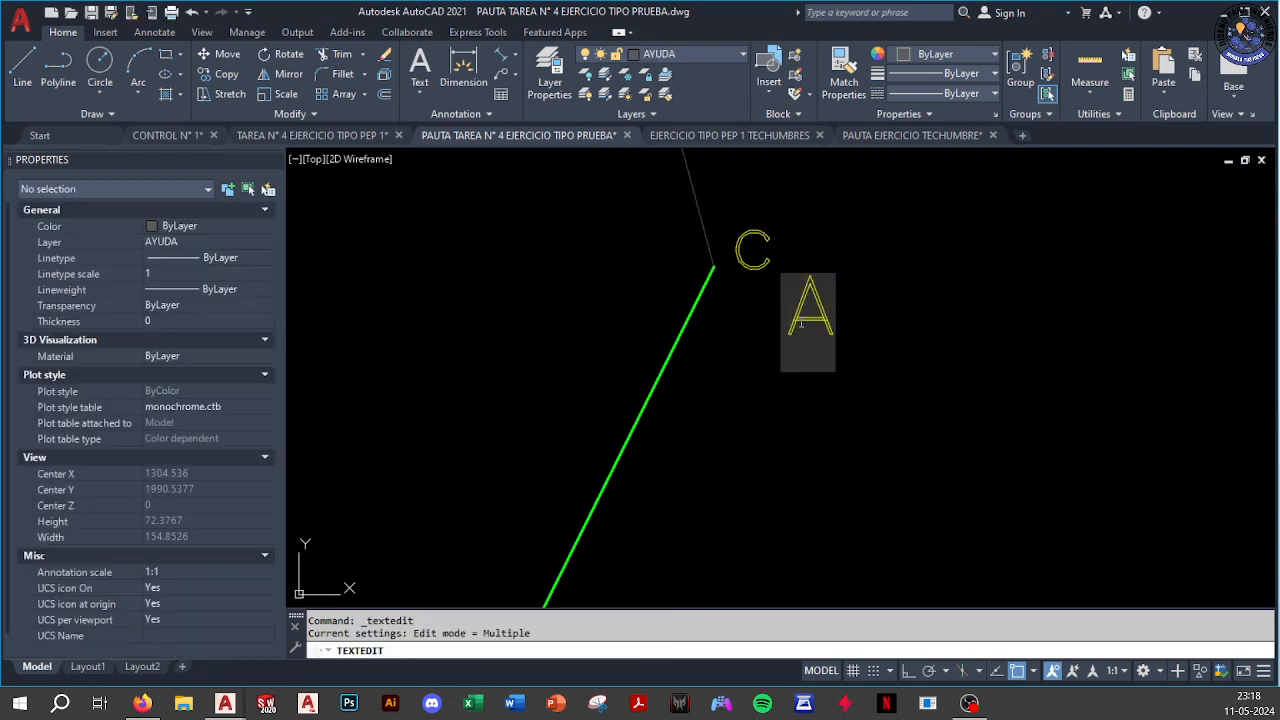
pyautogui.click(914, 352)
pyautogui.scroll(-3, 900, 430)
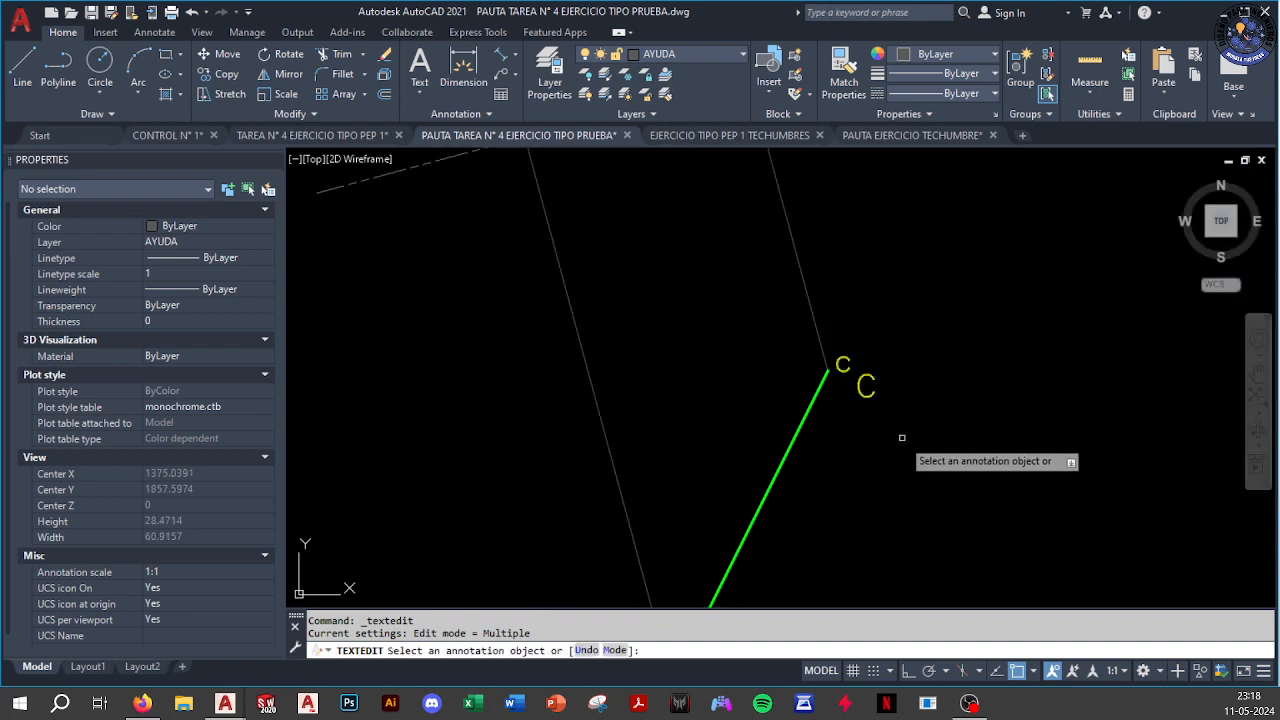
pyautogui.press('Escape')
# Draw a polyline from the end of point a's projection line on line dc in view B, perpendicular to the B/C fold line
pyautogui.scroll(-5, 850, 420)
pyautogui.scroll(6, 790, 407)
pyautogui.moveTo(790, 407); pyautogui.dragTo(744, 413, button='middle')
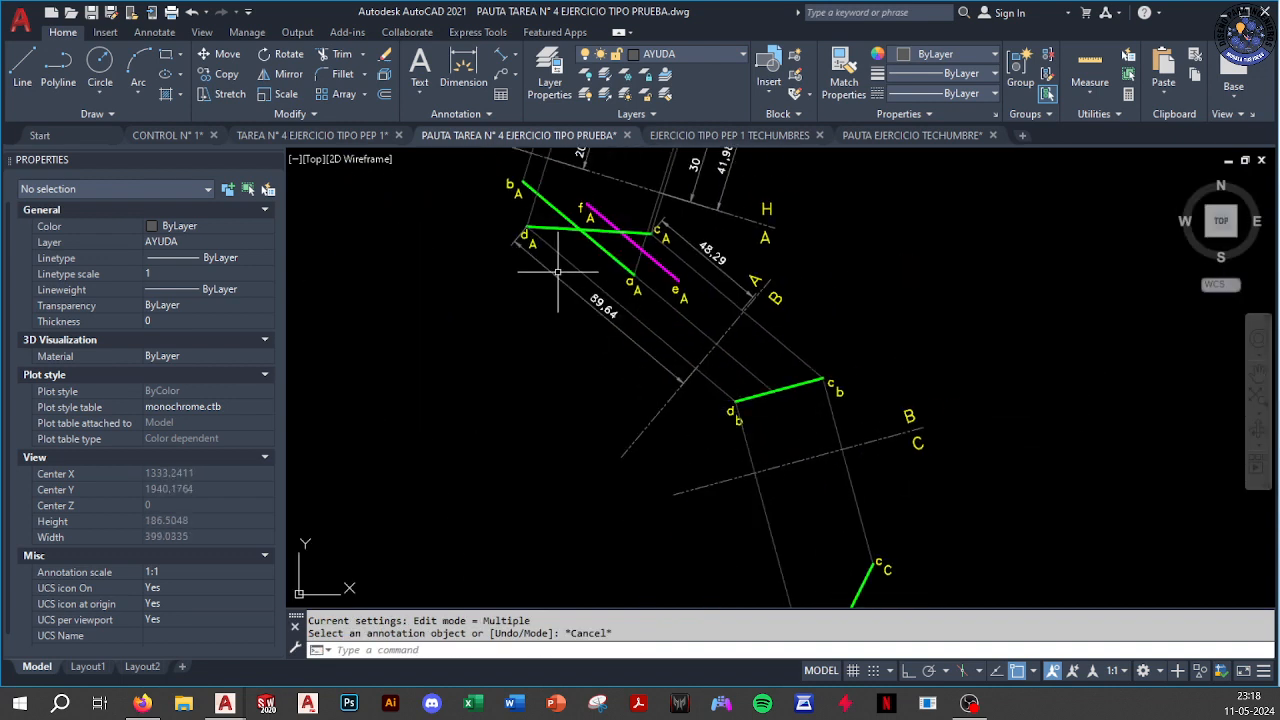
pyautogui.scroll(-4, 700, 388)
pyautogui.scroll(4, 722, 370)
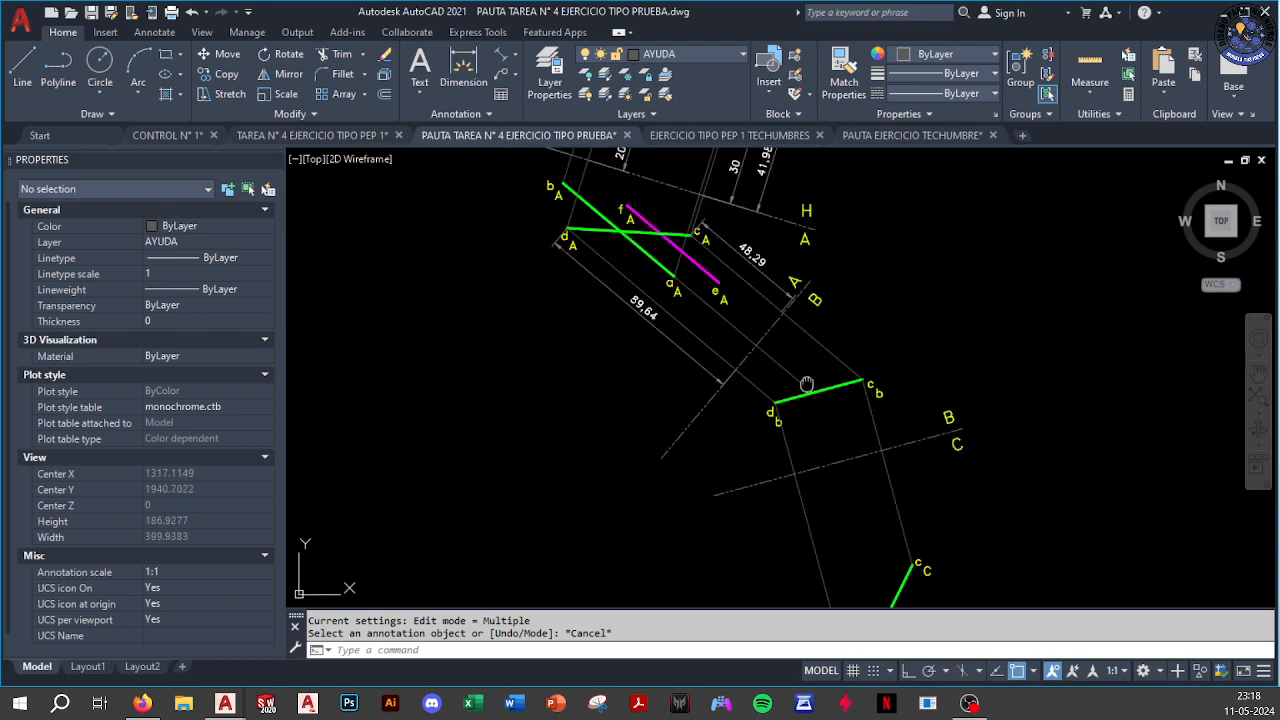
pyautogui.scroll(-1, 731, 350)
pyautogui.write('PL')
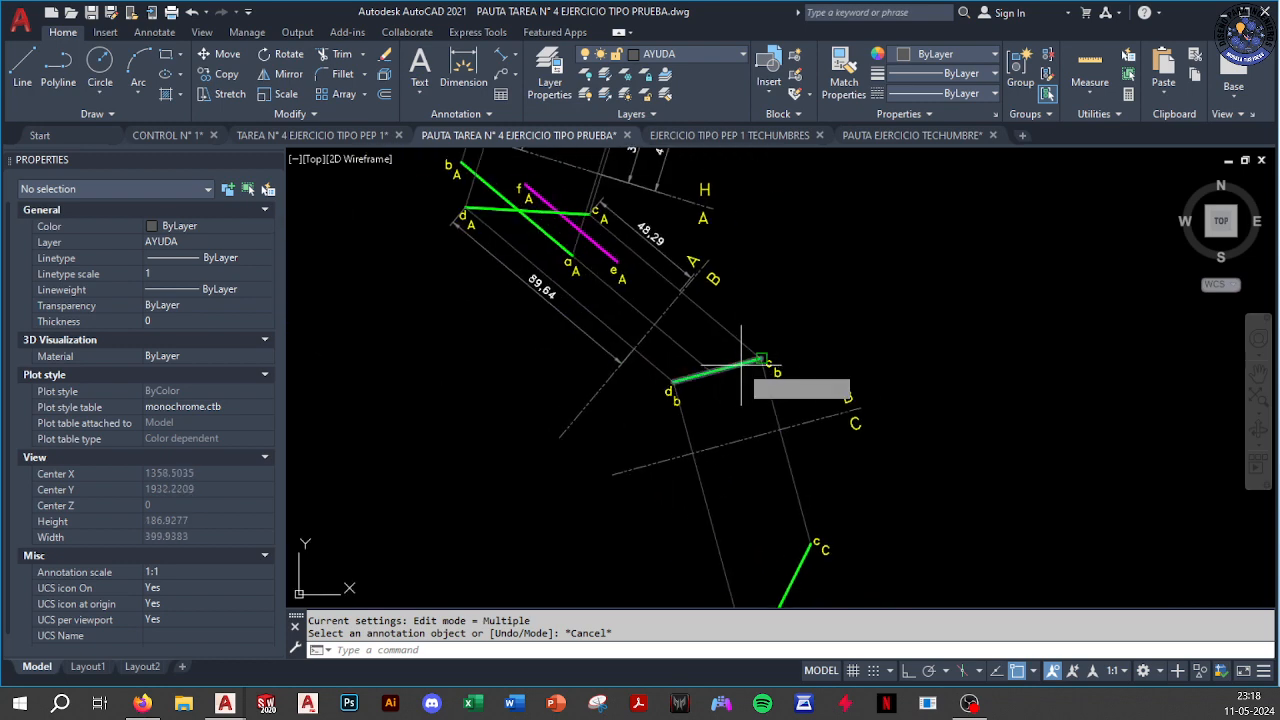
pyautogui.press('Return')
pyautogui.scroll(4, 728, 356)
pyautogui.click(684, 395)
pyautogui.scroll(-4, 686, 400)
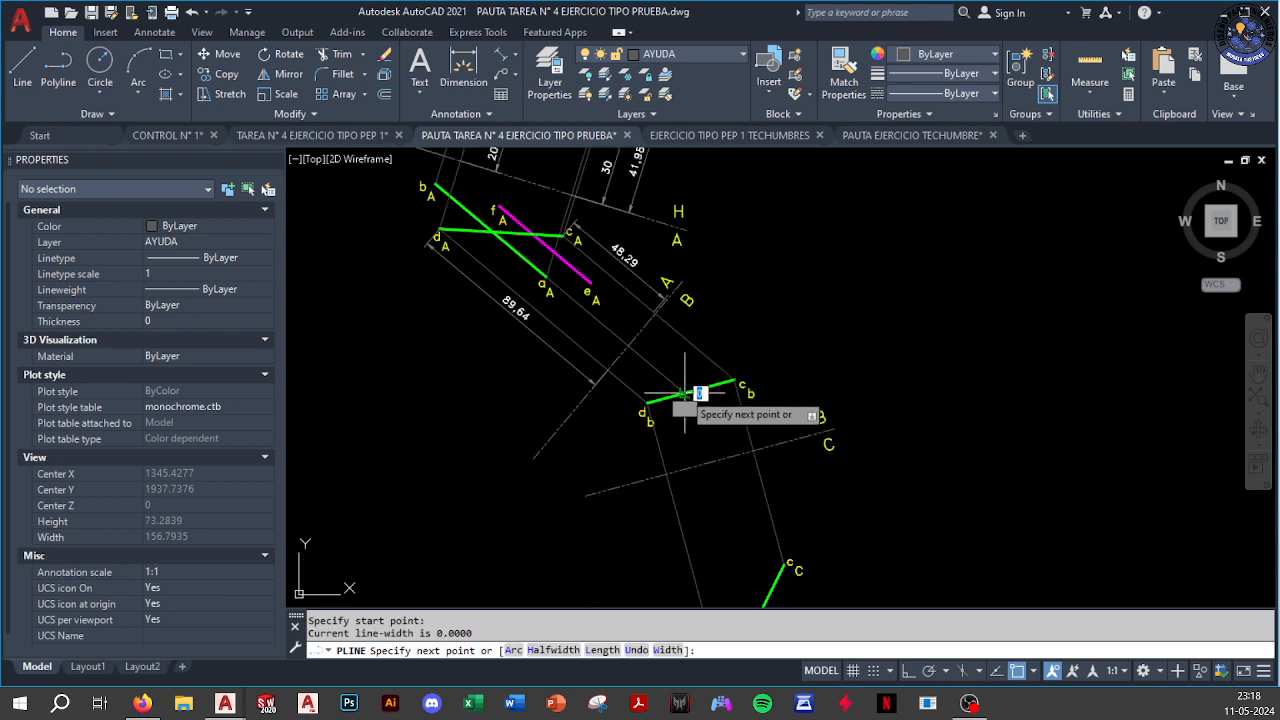
pyautogui.keyDown('shift'); pyautogui.rightClick(694, 443); pyautogui.keyUp('shift')
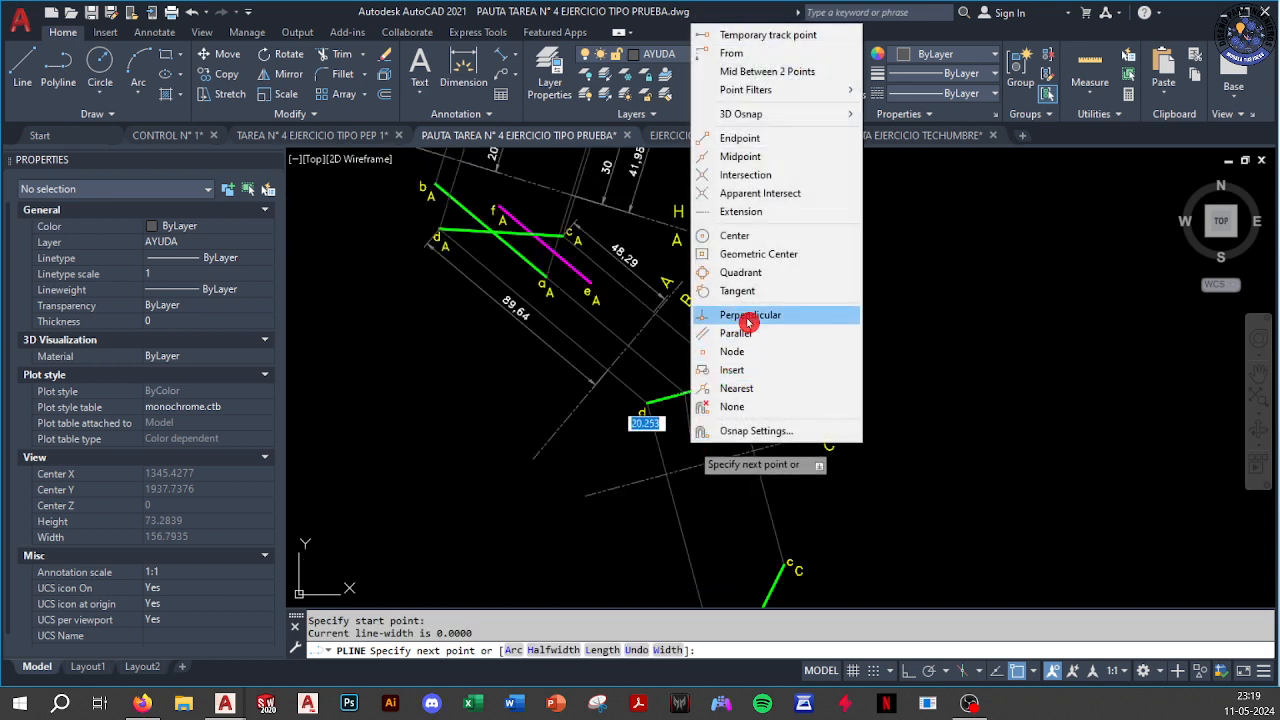
pyautogui.click(748, 315)
pyautogui.click(655, 434)
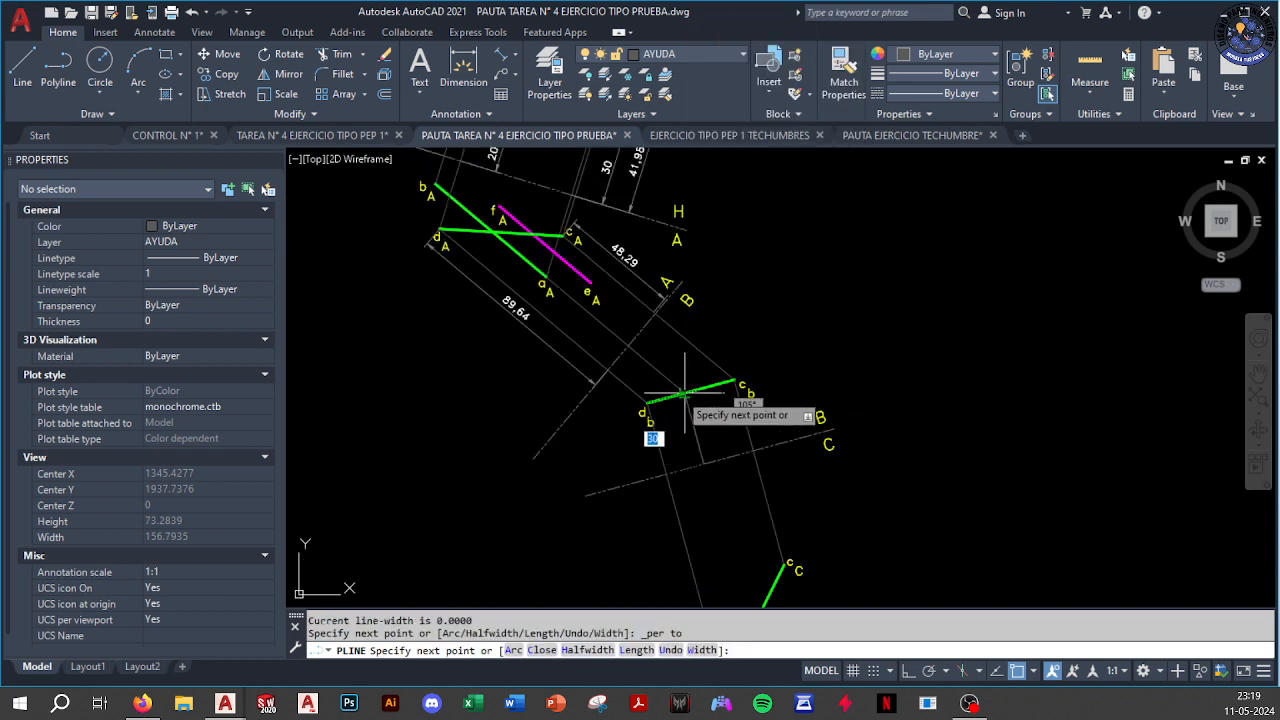
pyautogui.press('Escape')
pyautogui.moveTo(671, 380); pyautogui.dragTo(695, 408, button='middle')
pyautogui.scroll(2, 494, 263)
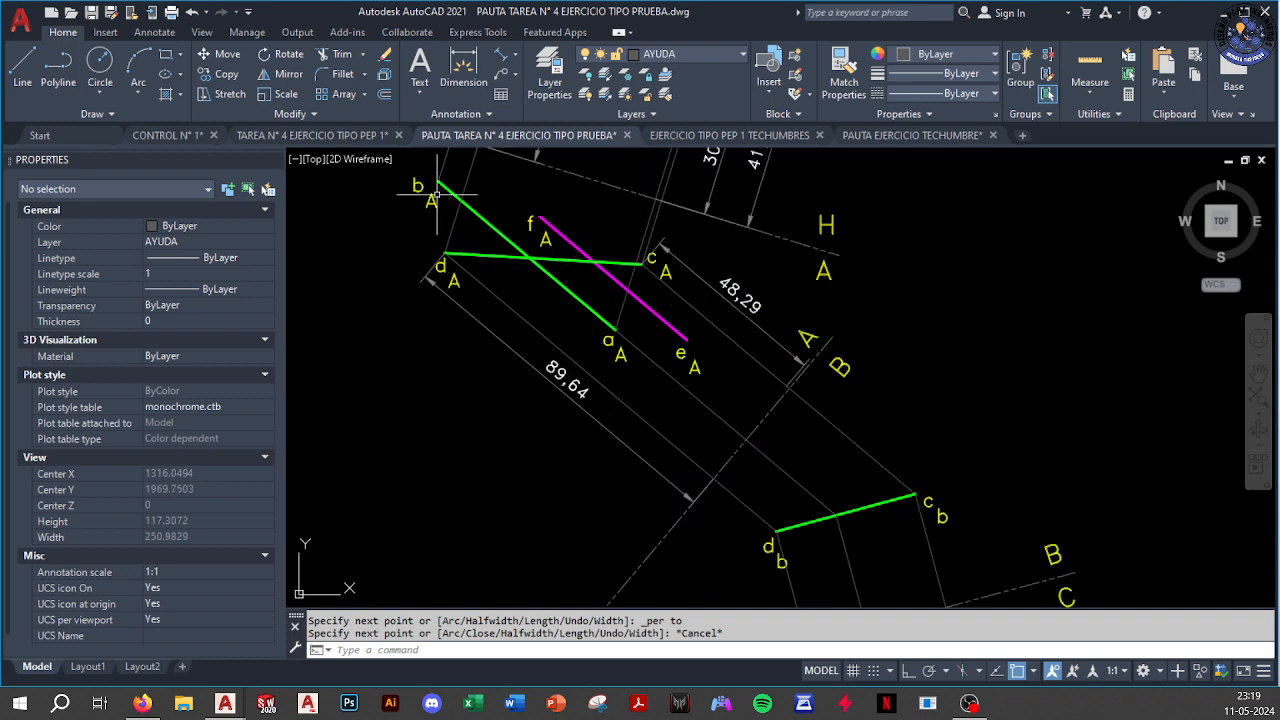
pyautogui.scroll(-2, 597, 300)
pyautogui.moveTo(632, 326); pyautogui.dragTo(706, 390, button='middle')
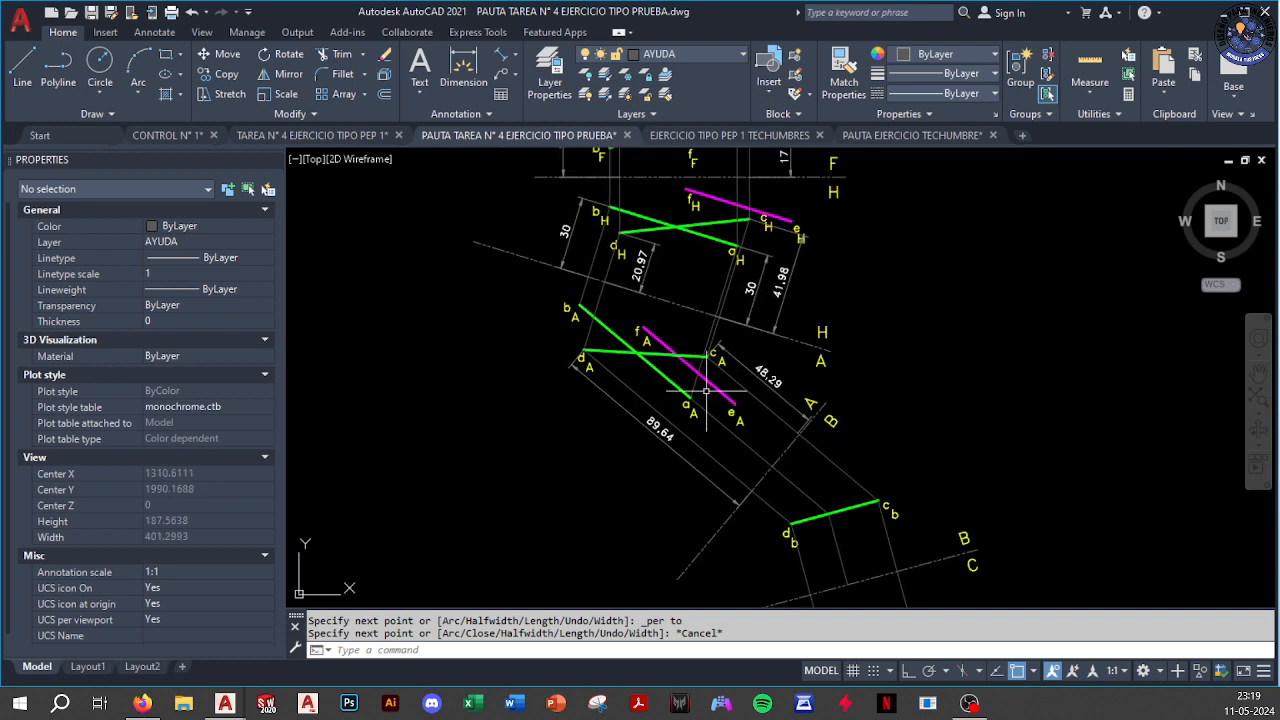
pyautogui.click(458, 52)
pyautogui.scroll(2, 693, 408)
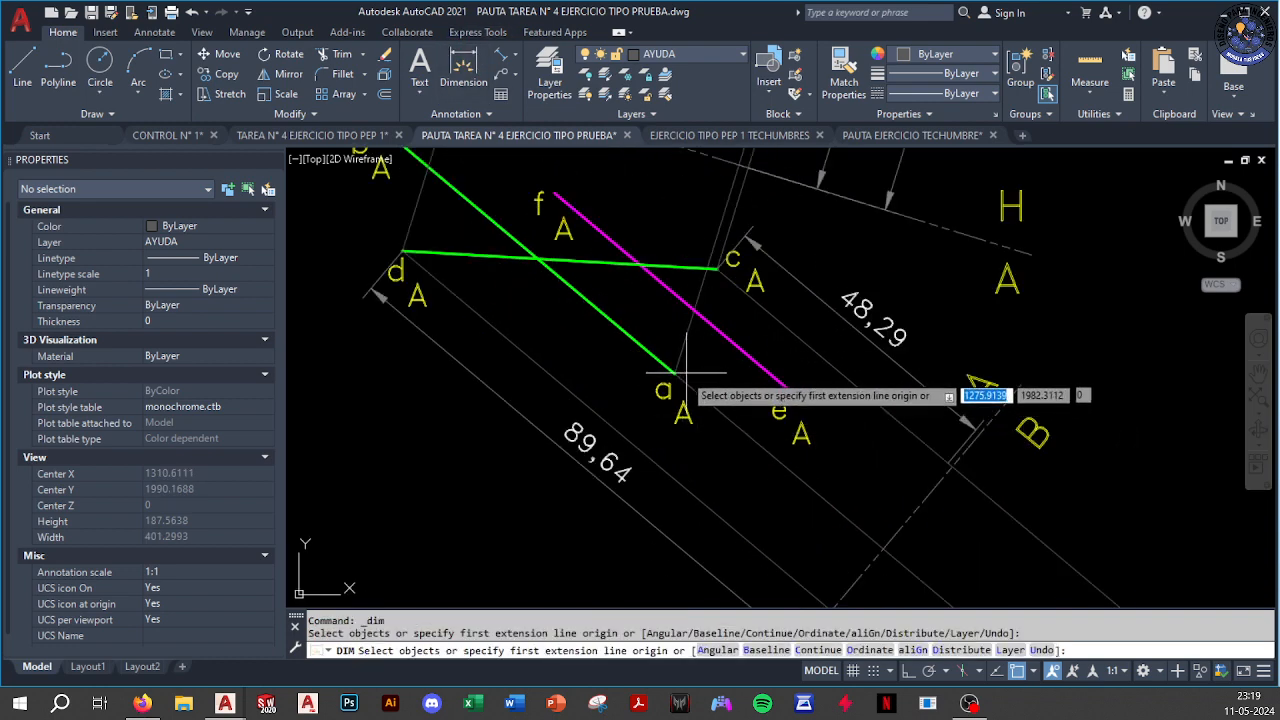
pyautogui.click(676, 372)
pyautogui.press('Escape')
# Erase the 48.29 and 89.64 dimensions between view A and the A/B fold line
pyautogui.click(901, 352)
pyautogui.click(883, 366)
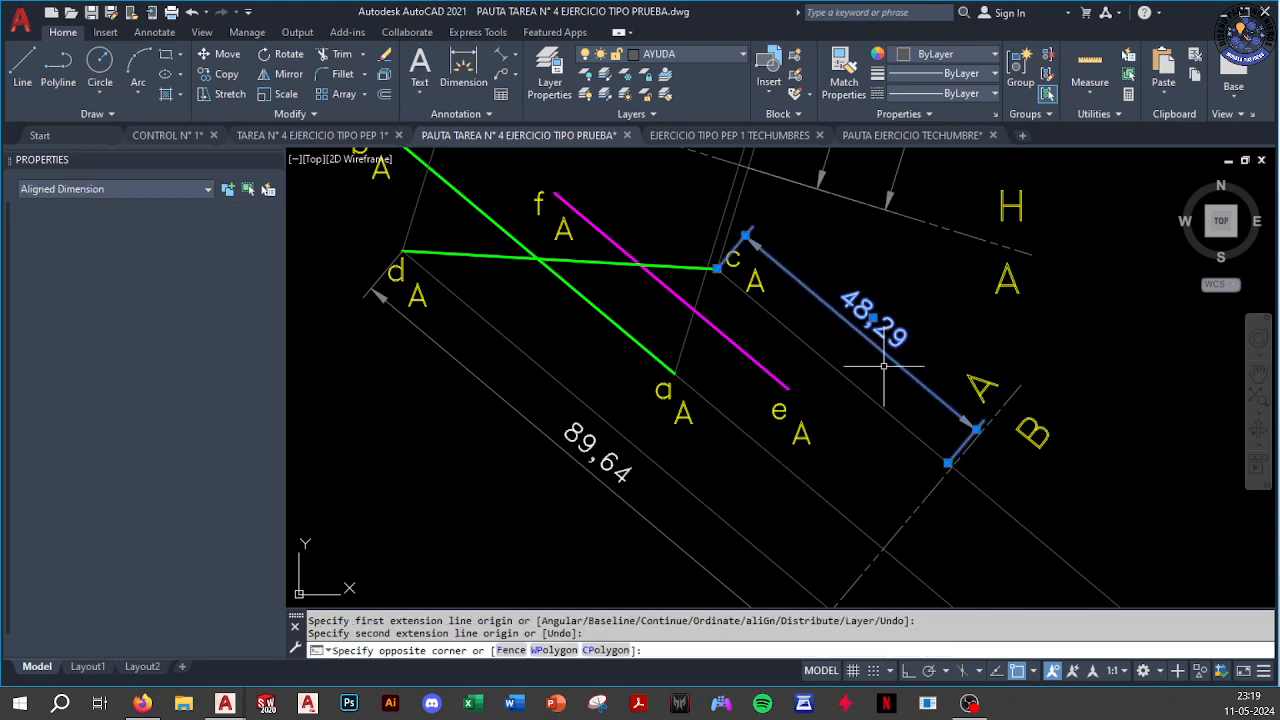
pyautogui.click(634, 526)
pyautogui.click(585, 465)
pyautogui.write('e')
pyautogui.press('Return')
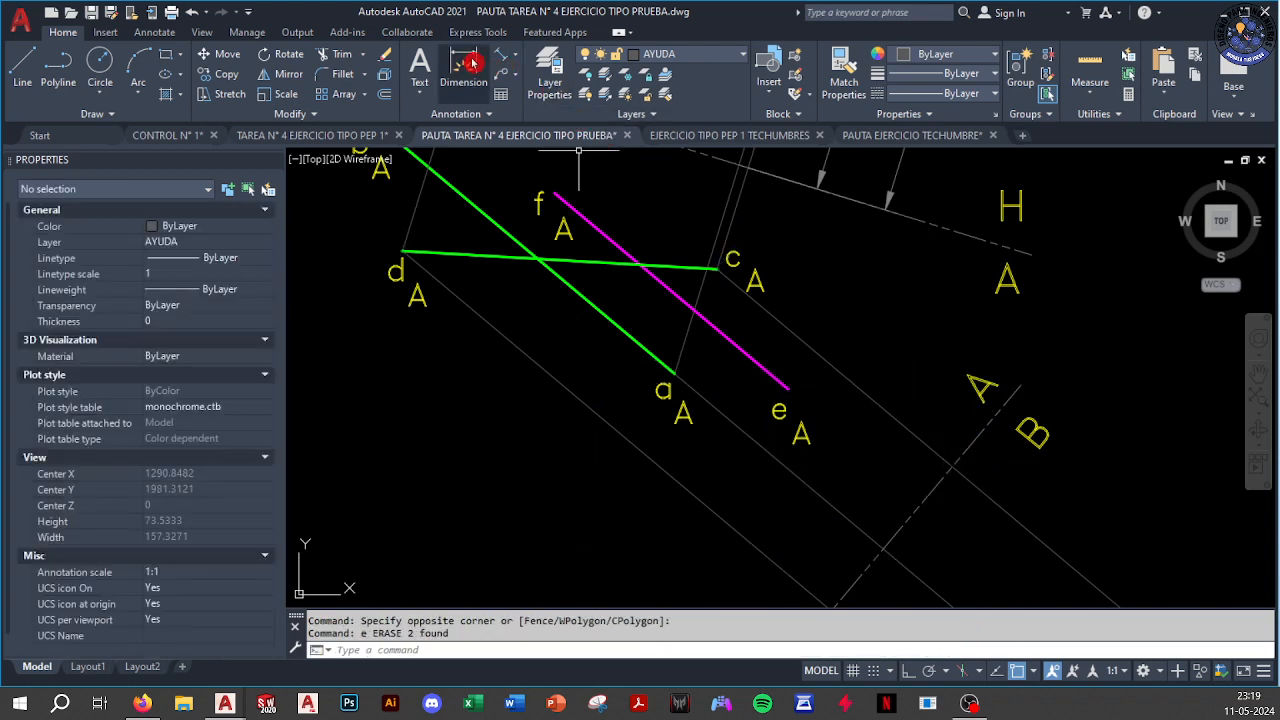
# Add an aligned dimension from point a in view A to the A/B fold line along its projection line
pyautogui.click(499, 60)
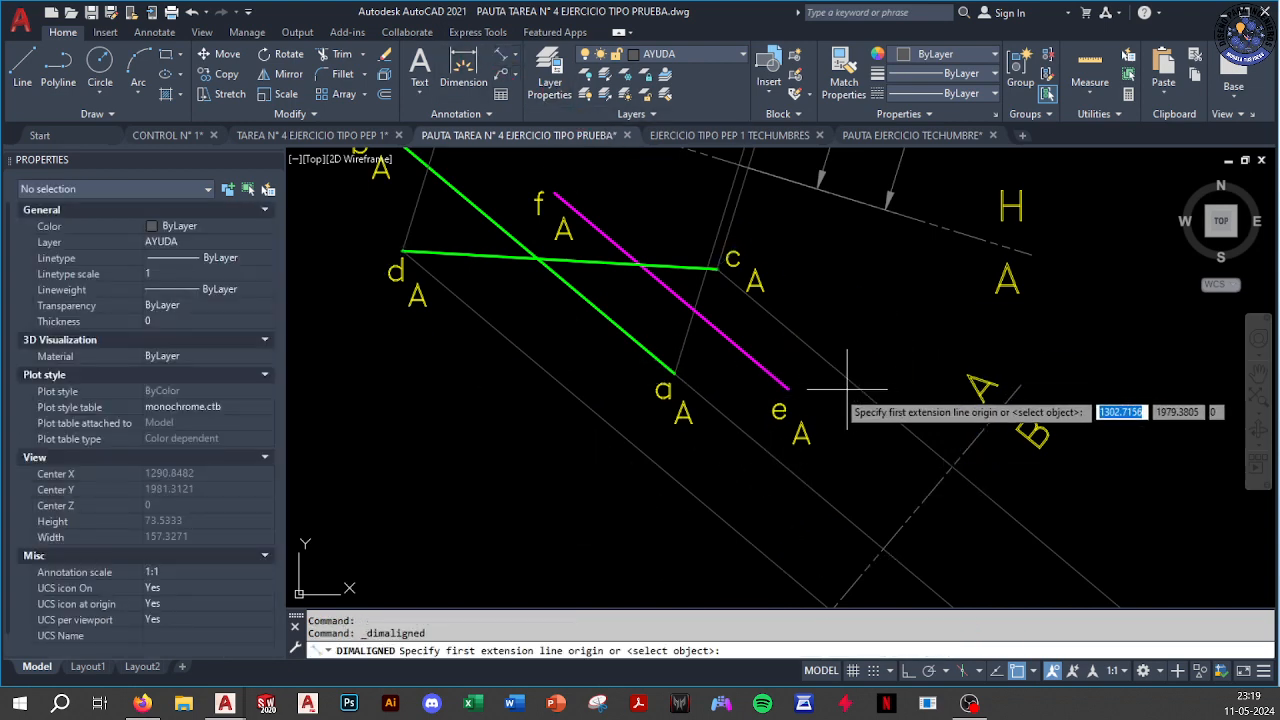
pyautogui.click(666, 384)
pyautogui.click(884, 549)
pyautogui.moveTo(789, 573); pyautogui.dragTo(852, 433, button='middle')
pyautogui.click(785, 515)
# Add an aligned dimension from point b in view A to the A/B fold line, placed outside the existing one
pyautogui.moveTo(663, 215); pyautogui.dragTo(766, 420, button='middle')
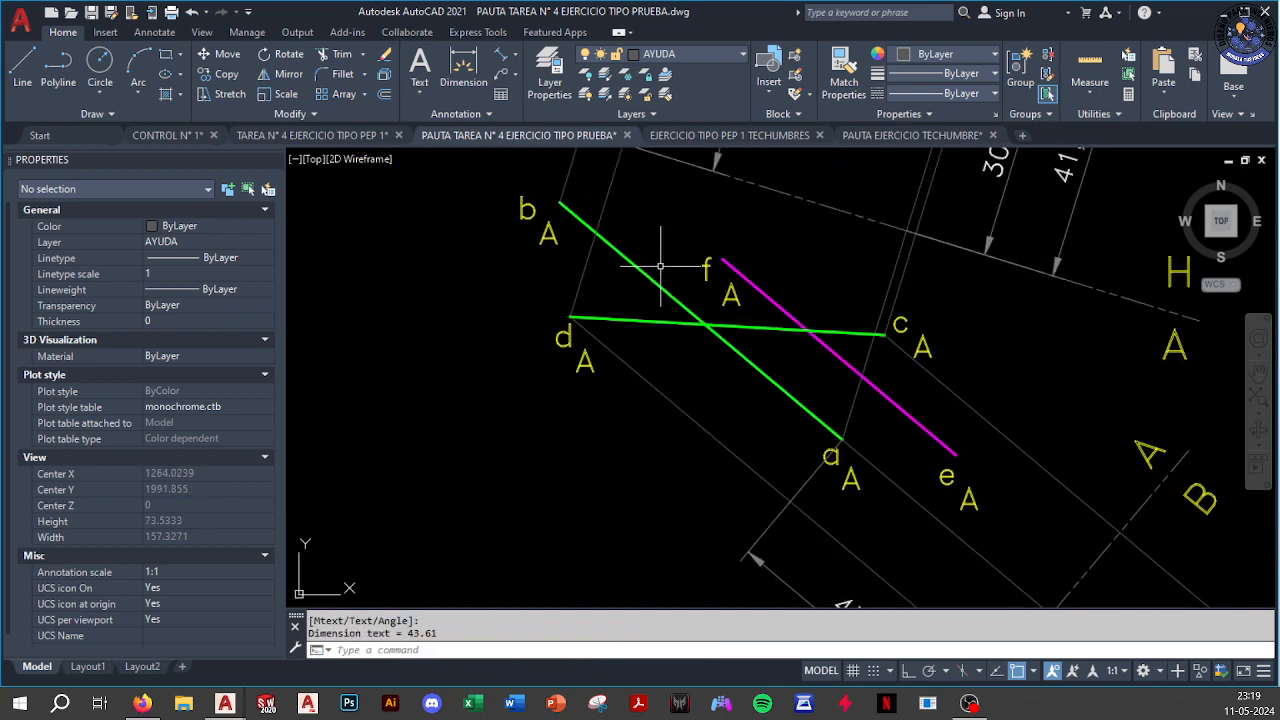
pyautogui.press('Return')
pyautogui.click(561, 204)
pyautogui.scroll(-2, 561, 204)
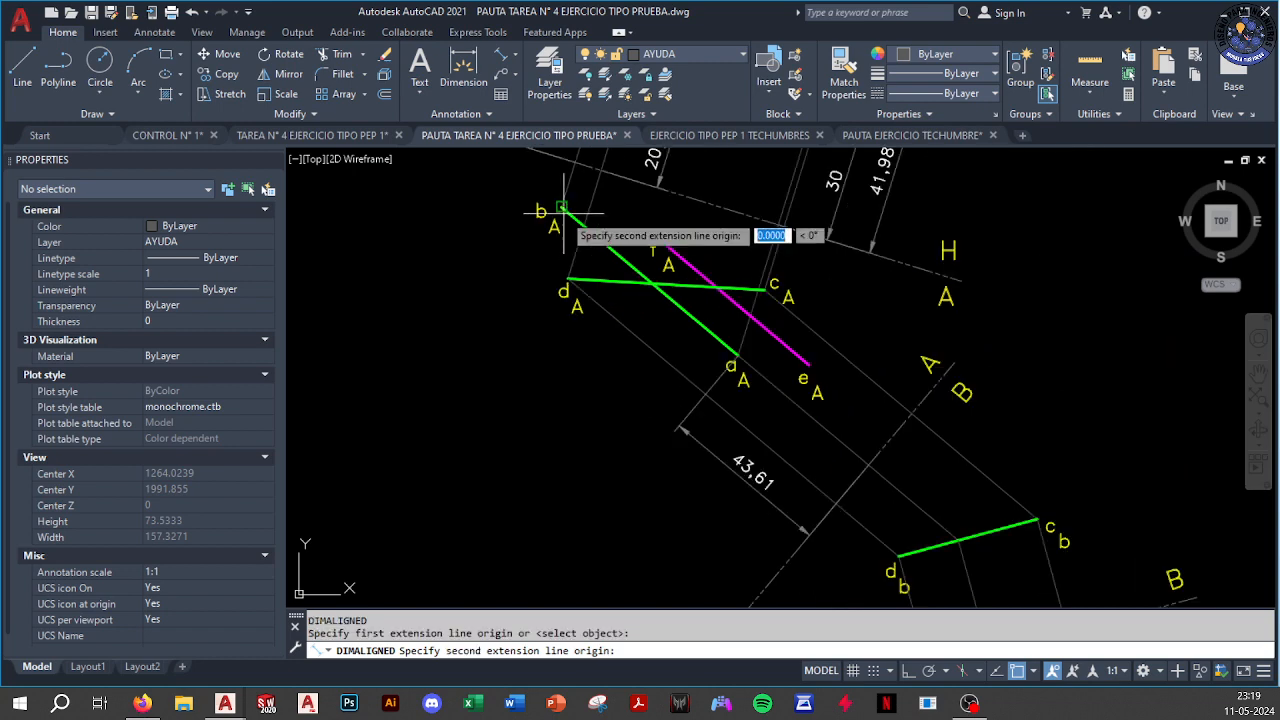
pyautogui.click(850, 462)
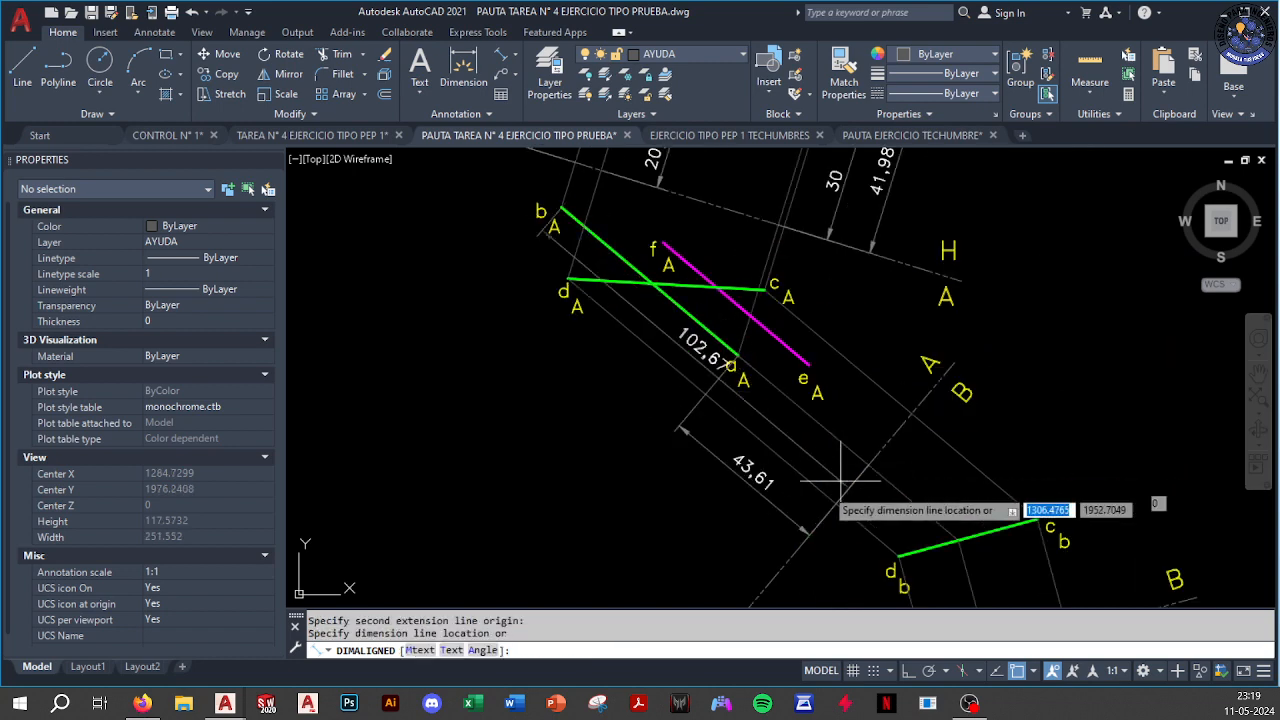
pyautogui.click(690, 520)
pyautogui.press('Escape')
pyautogui.scroll(-10, 686, 514)
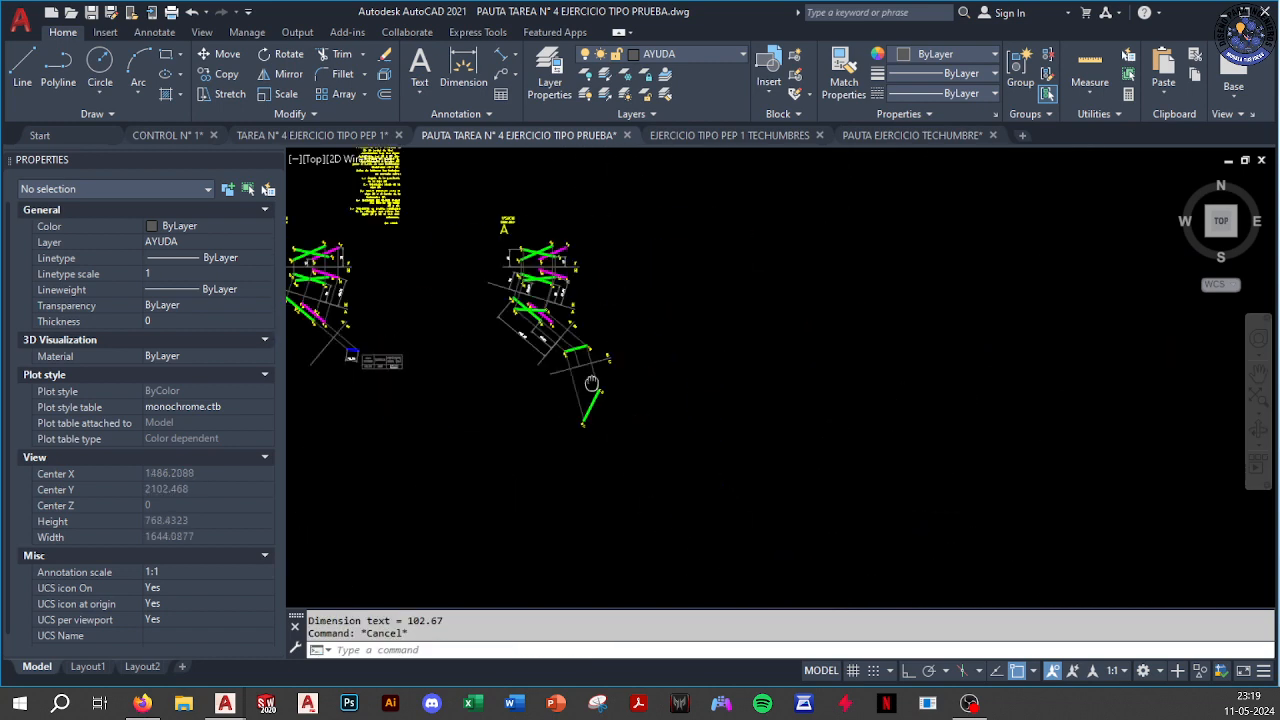
# Examine views B and C in the finished reference solutions to see how line ab is projected across the B/C fold line
pyautogui.scroll(8, 503, 497)
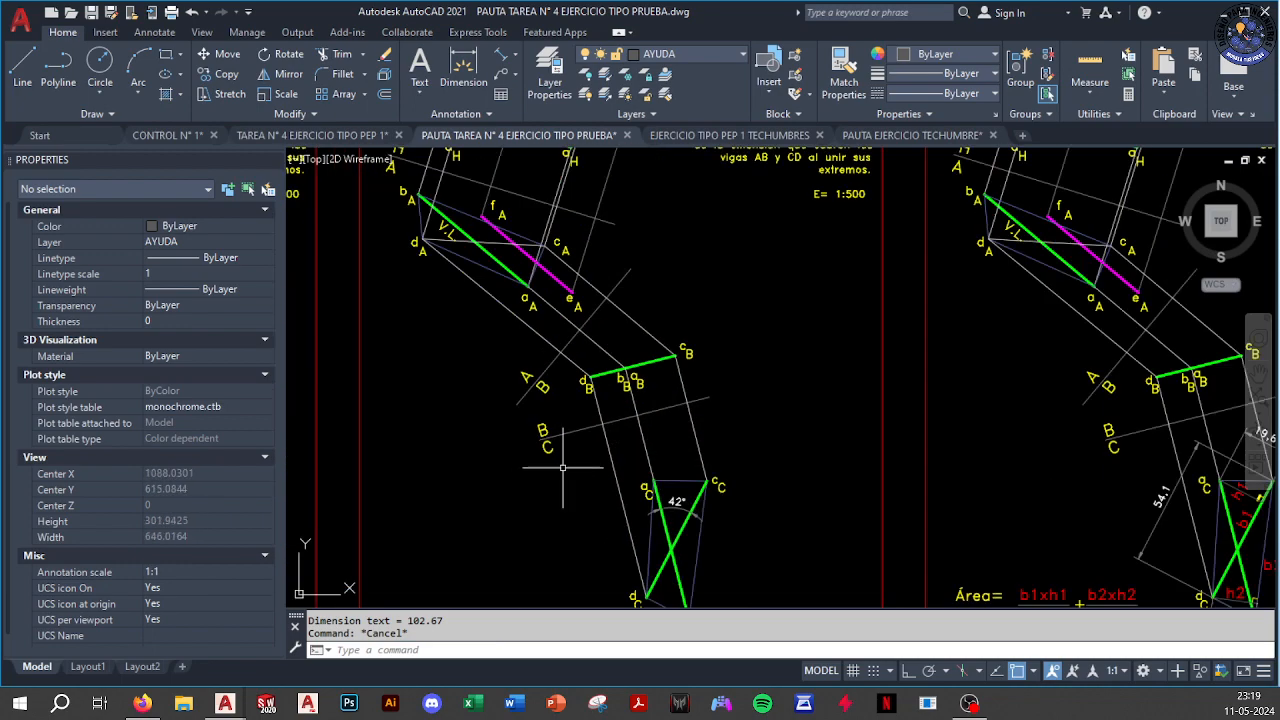
pyautogui.moveTo(569, 347)
pyautogui.mouseDown(button='middle')
pyautogui.moveTo(621, 412)
pyautogui.moveTo(715, 343)
pyautogui.mouseUp(button='middle')
pyautogui.moveTo(705, 409); pyautogui.dragTo(690, 415, button='middle')
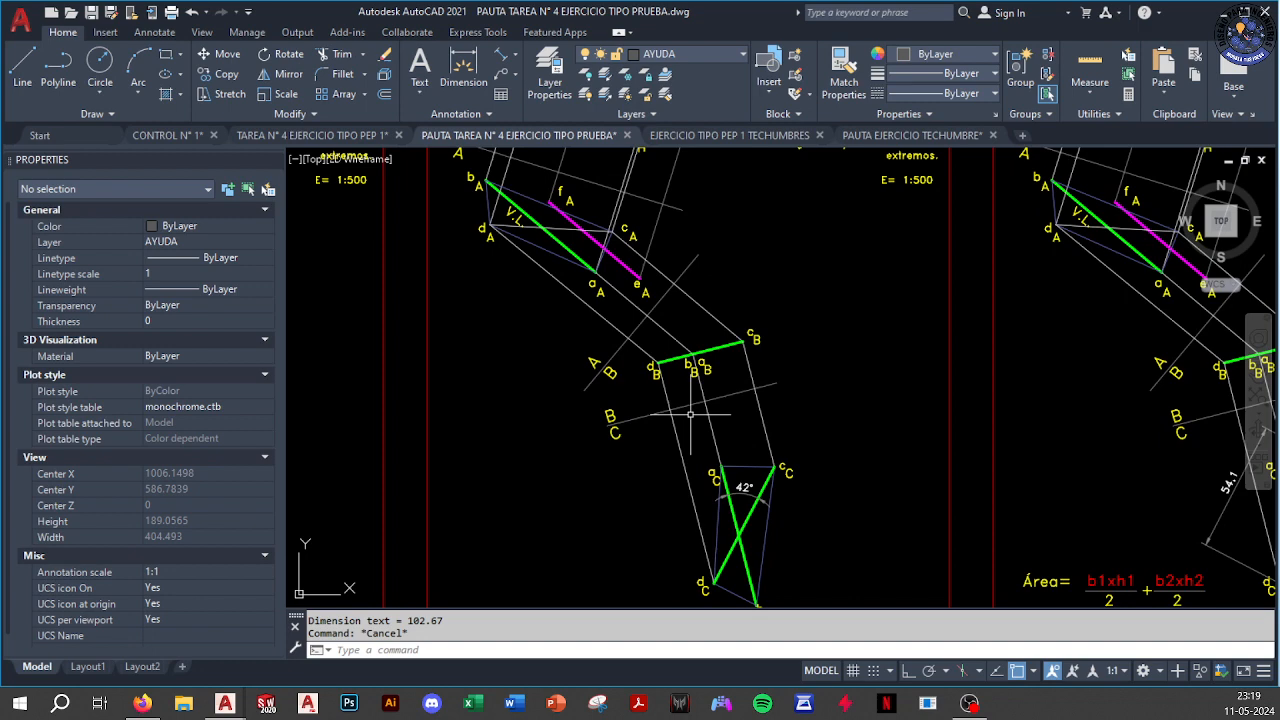
pyautogui.scroll(-4, 761, 386)
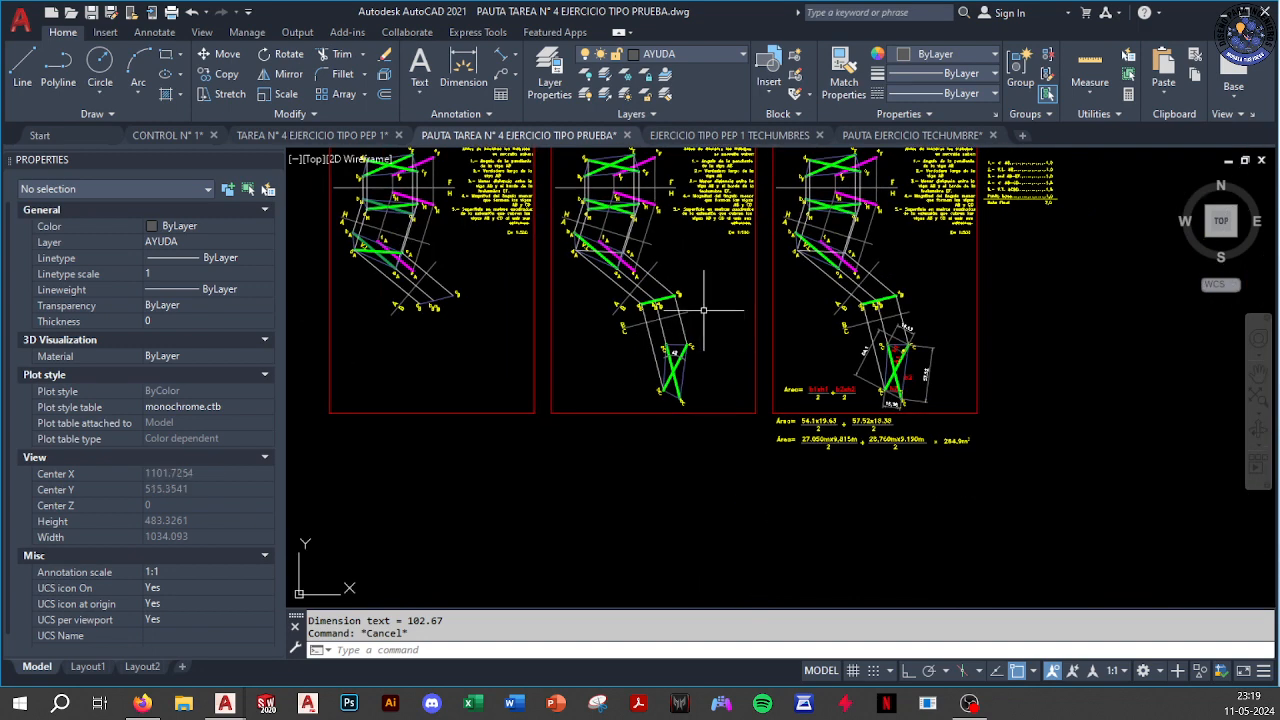
pyautogui.scroll(2, 663, 314)
pyautogui.scroll(4, 663, 298)
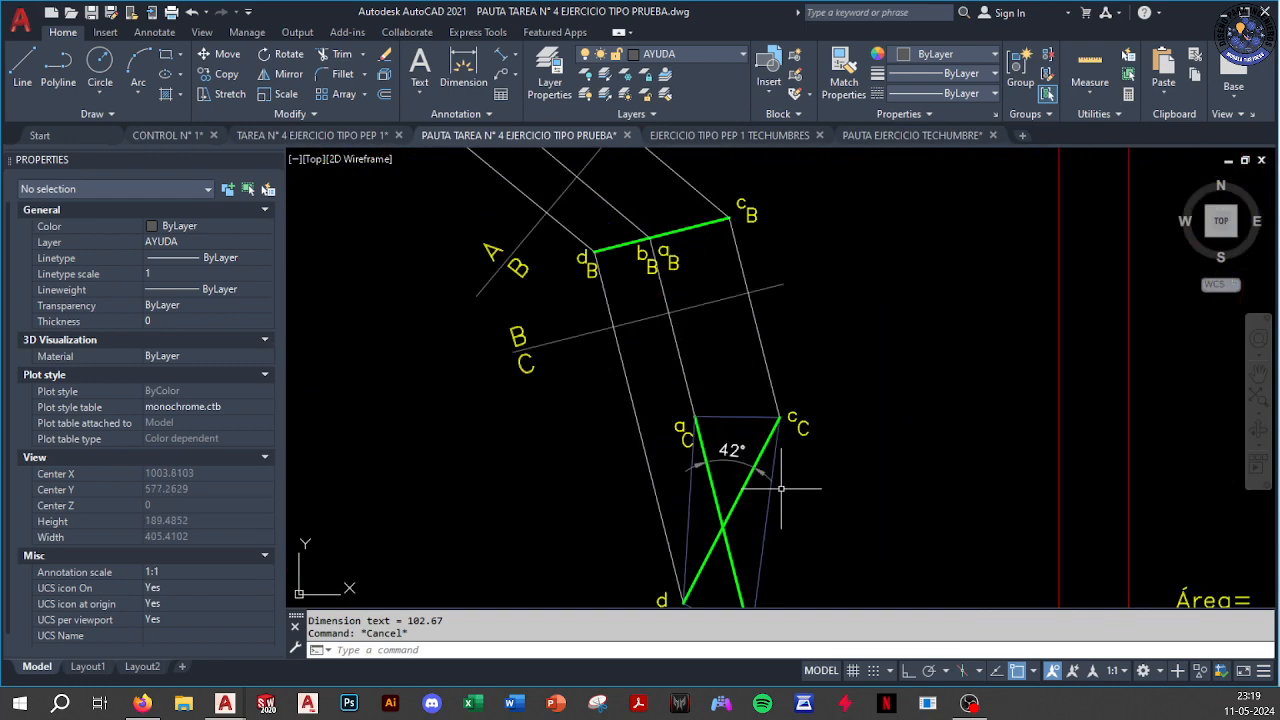
pyautogui.scroll(-10, 733, 441)
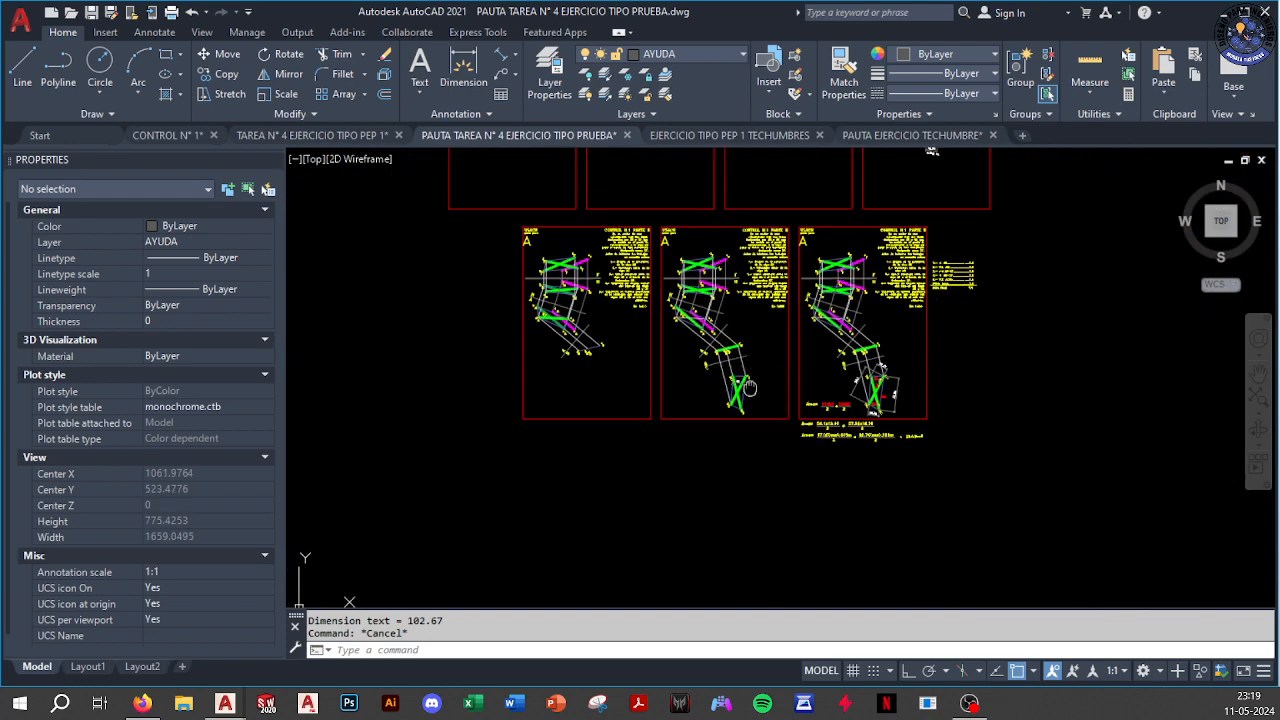
pyautogui.scroll(8, 851, 314)
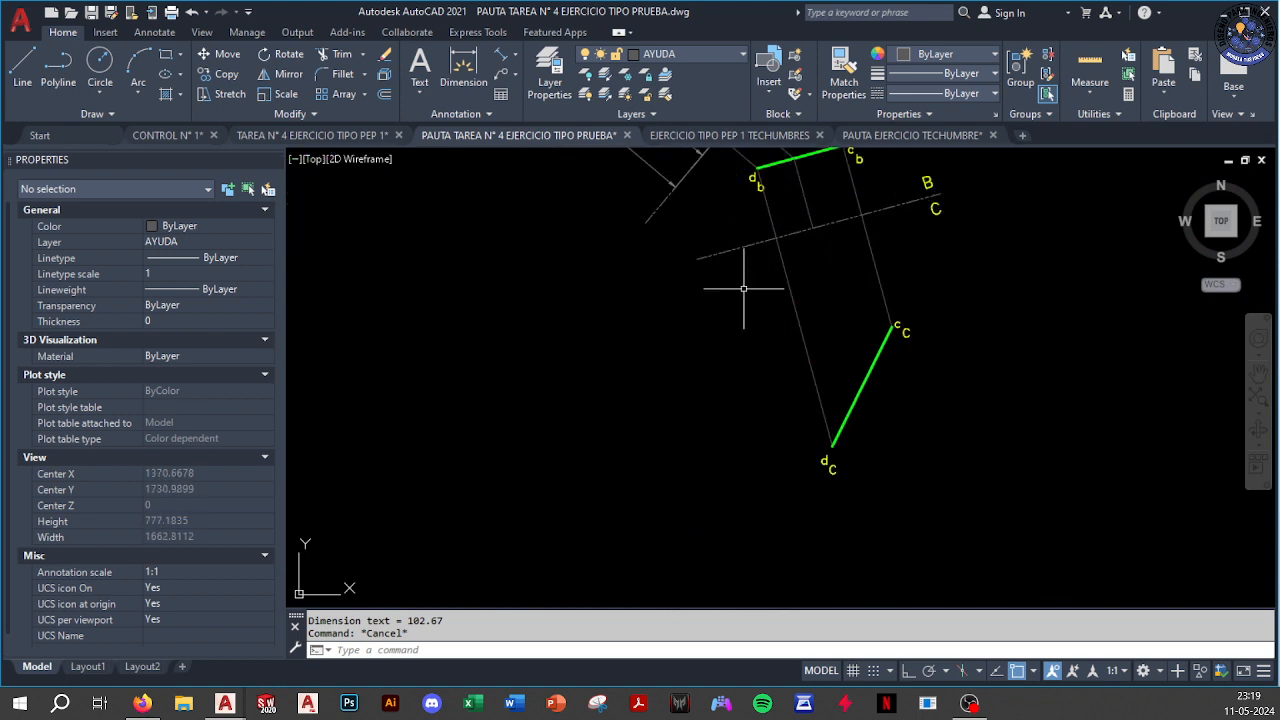
# Offset the B/C fold line by 102.67 toward the view C side
pyautogui.moveTo(729, 375); pyautogui.dragTo(681, 470, button='middle')
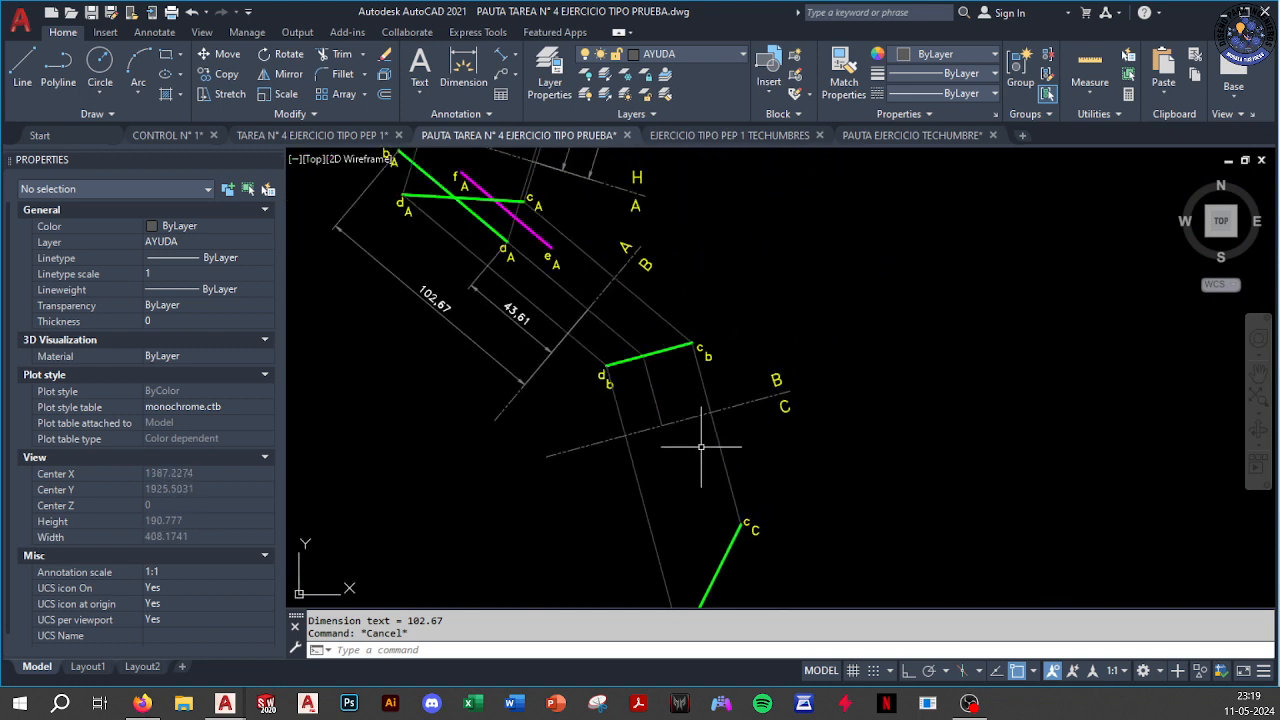
pyautogui.click(386, 94)
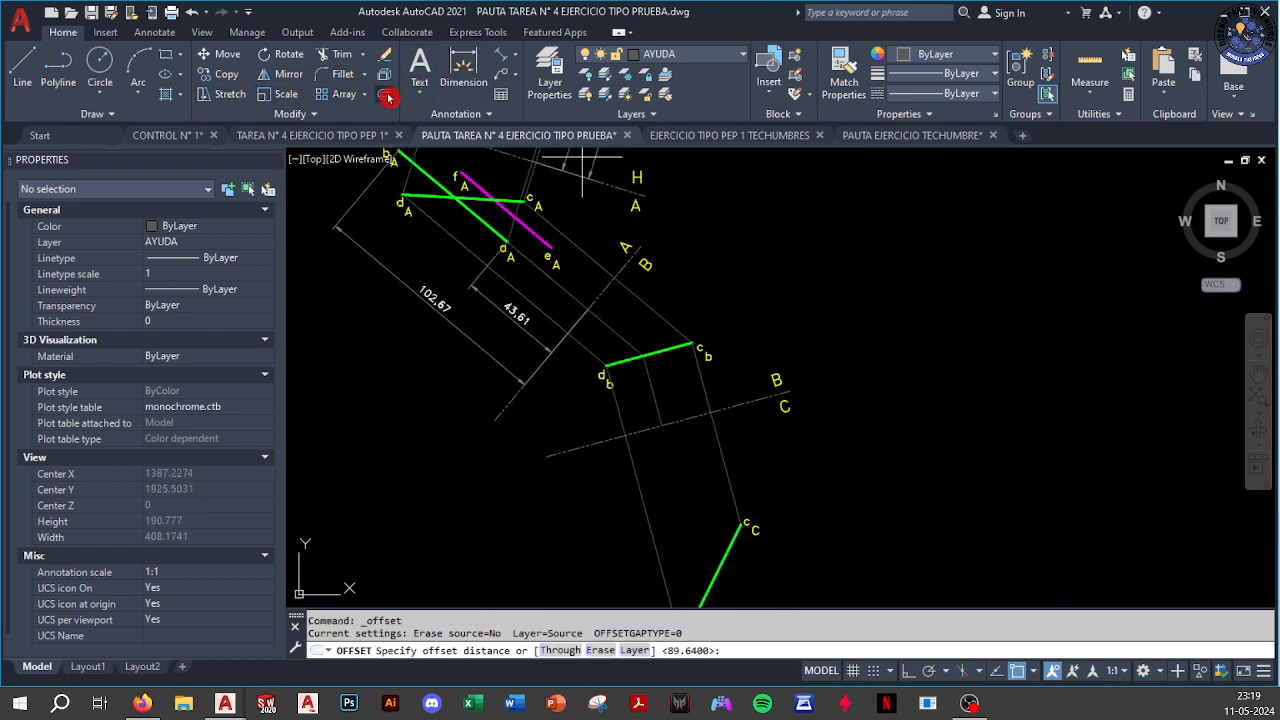
pyautogui.moveTo(574, 412); pyautogui.dragTo(552, 385, button='middle')
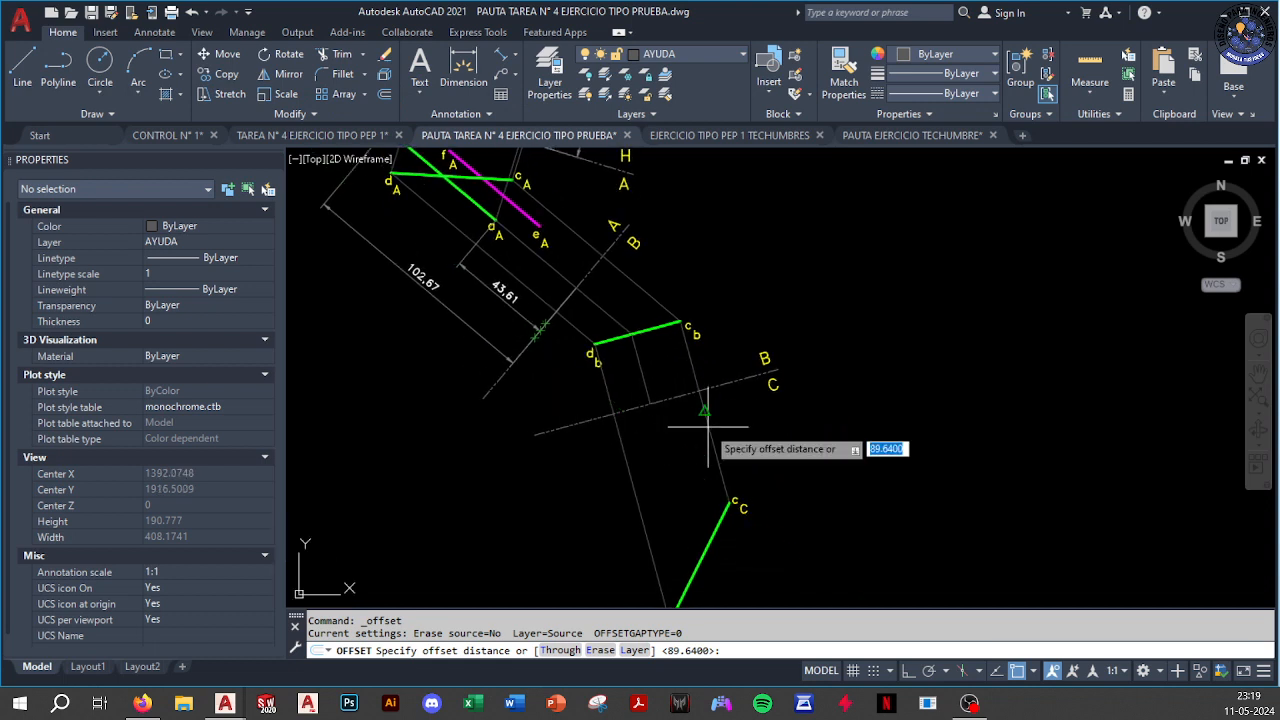
pyautogui.write('102.67')
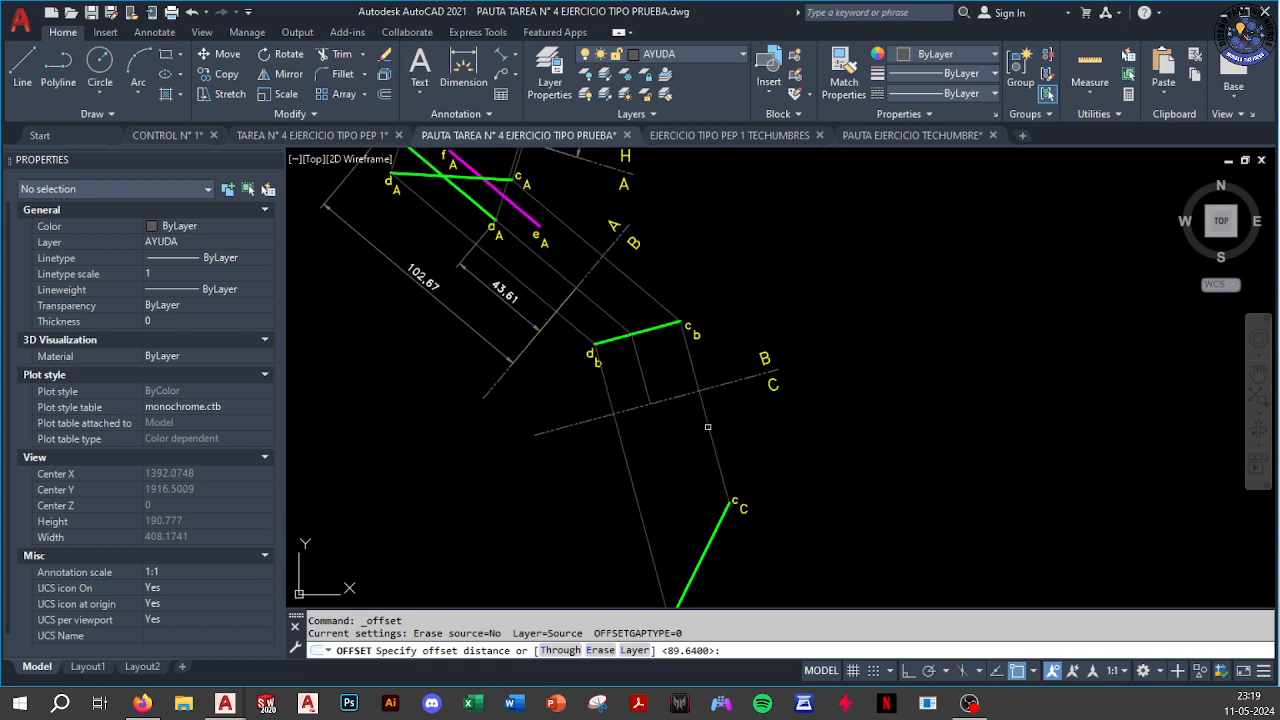
pyautogui.press('Return')
pyautogui.click(684, 397)
pyautogui.scroll(-4, 684, 397)
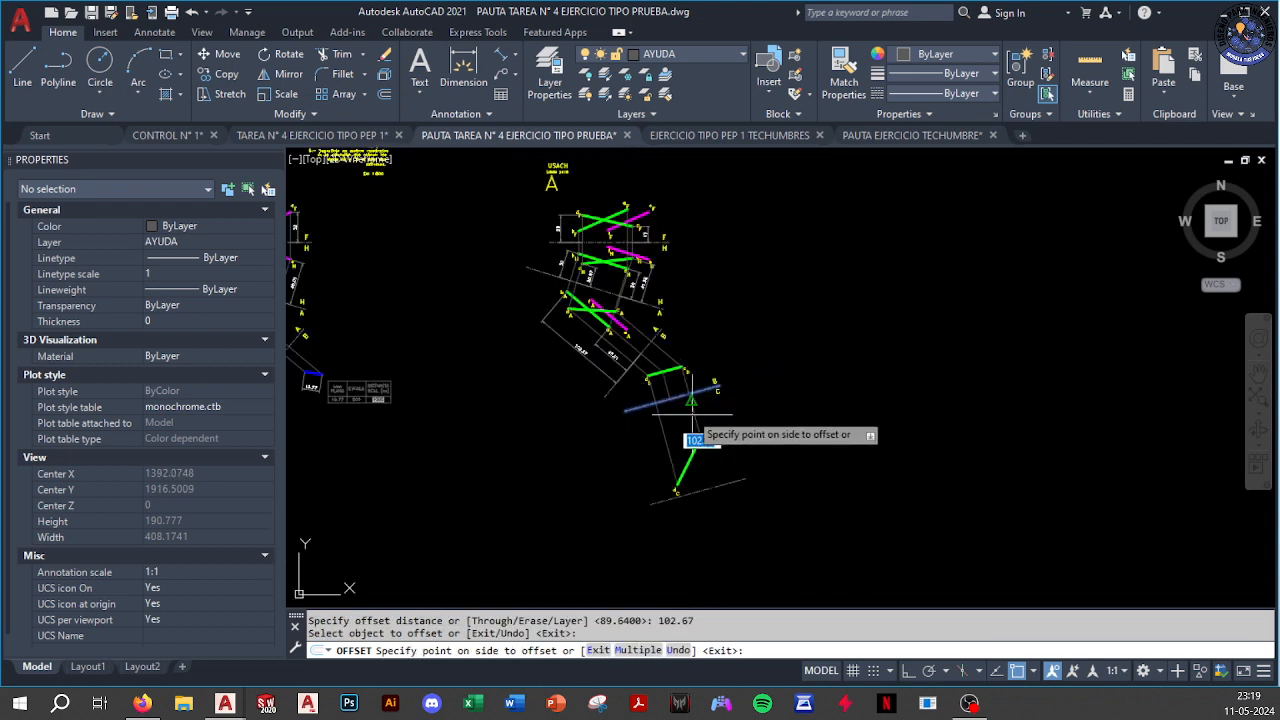
pyautogui.click(717, 495)
pyautogui.scroll(4, 692, 469)
pyautogui.press('Escape')
# Extend the projection line of ab from view B through line dc in view C to the fold line's offset copy
pyautogui.write('e')
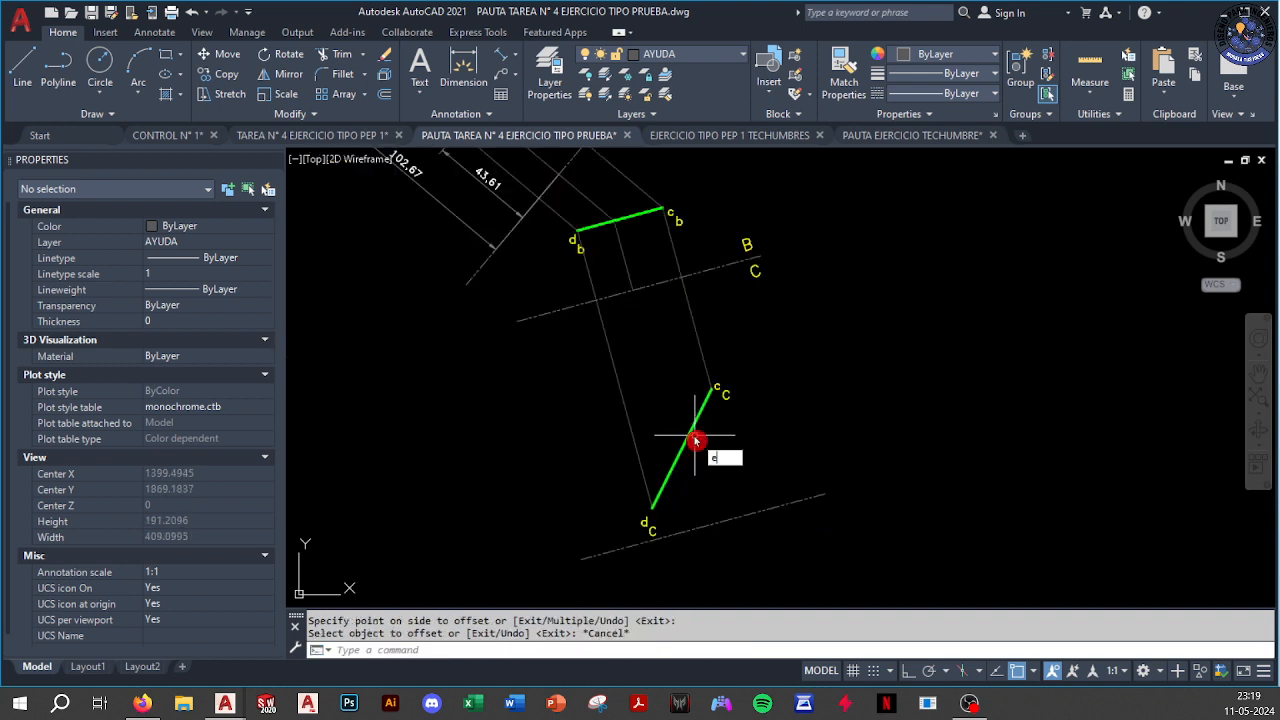
pyautogui.write('x')
pyautogui.press('Return')
pyautogui.moveTo(640, 274); pyautogui.dragTo(616, 279)
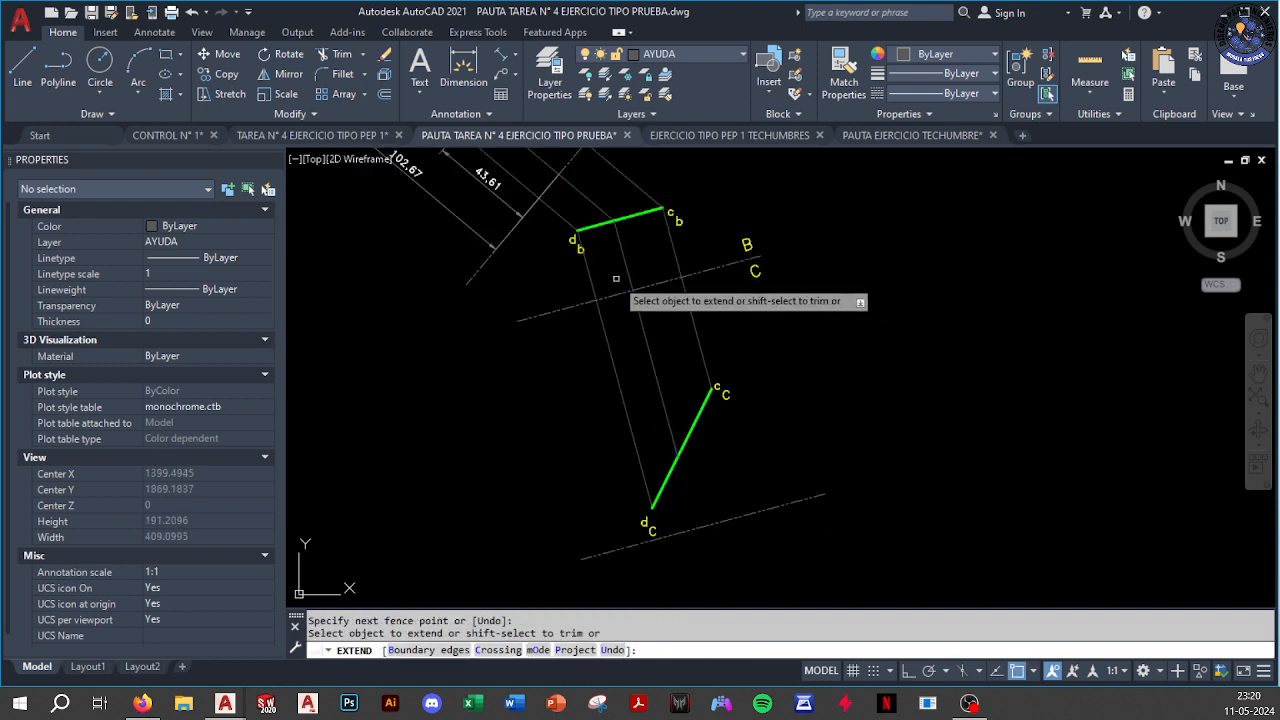
pyautogui.moveTo(666, 366); pyautogui.dragTo(642, 389)
pyautogui.press('Escape')
# Offset the B/C fold line by 43.61 toward the view C side
pyautogui.moveTo(701, 505); pyautogui.dragTo(683, 471, button='middle')
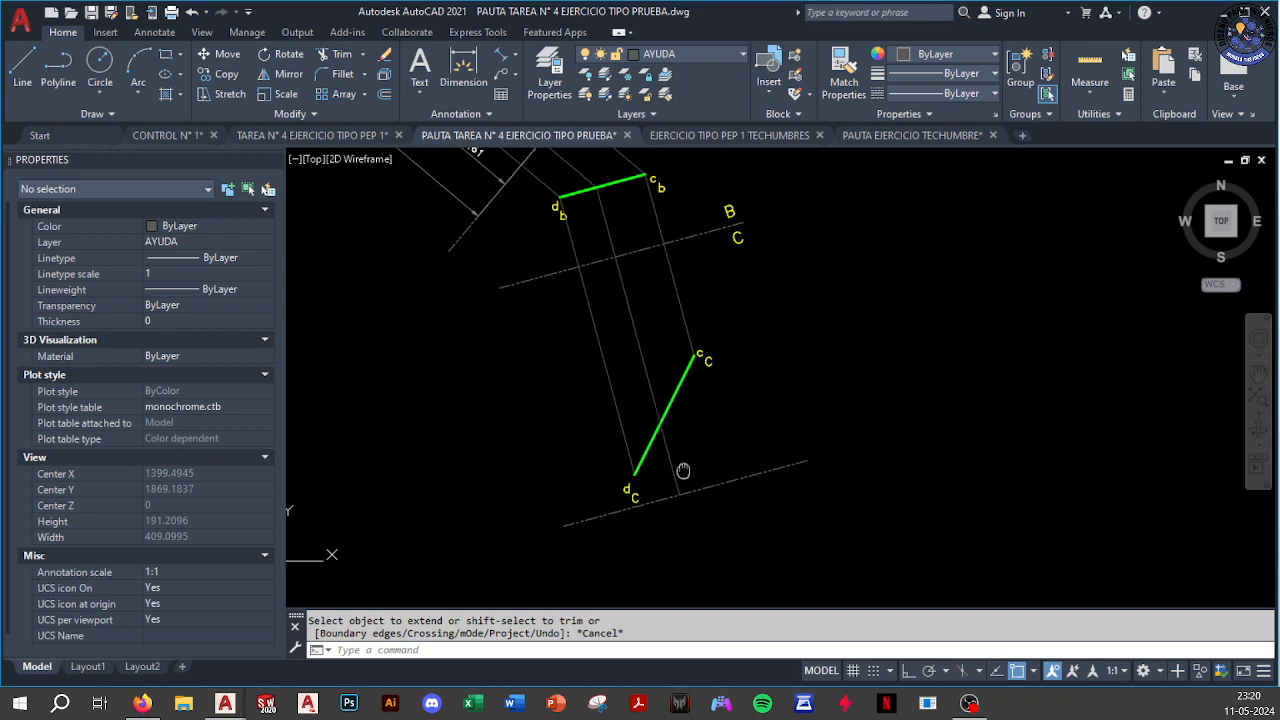
pyautogui.scroll(2, 680, 469)
pyautogui.scroll(-4, 679, 500)
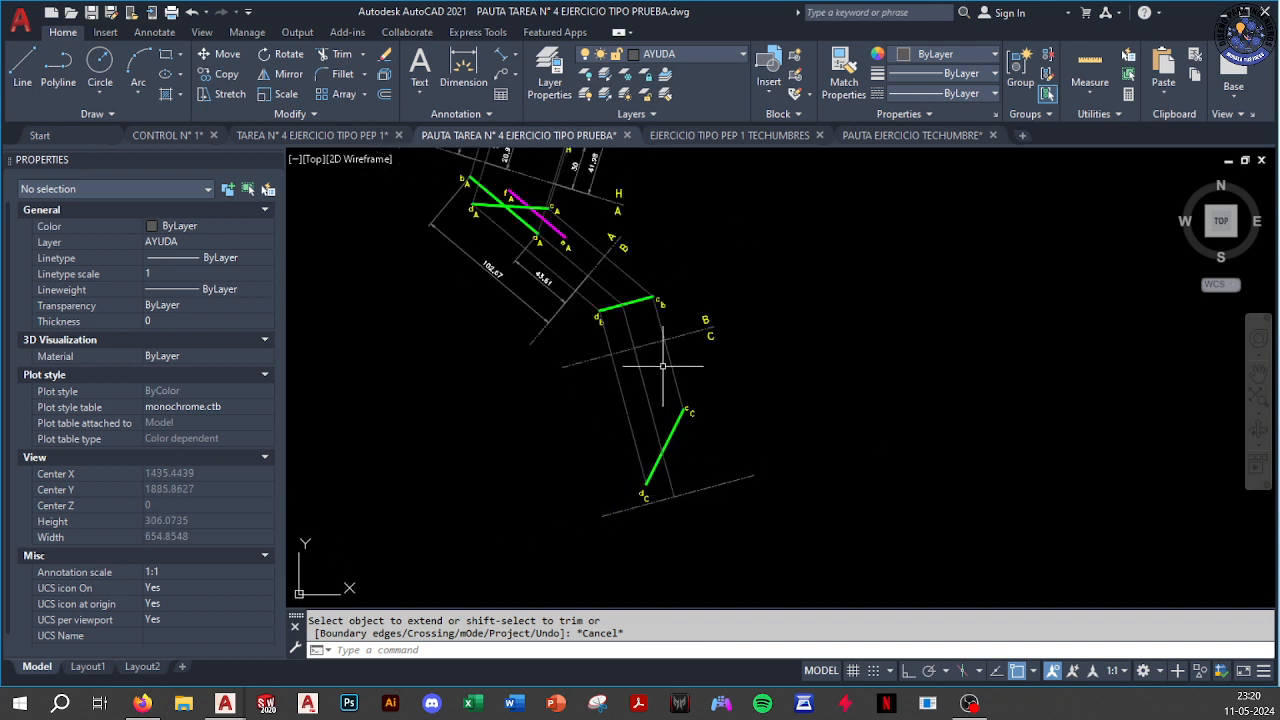
pyautogui.click(386, 98)
pyautogui.scroll(4, 456, 258)
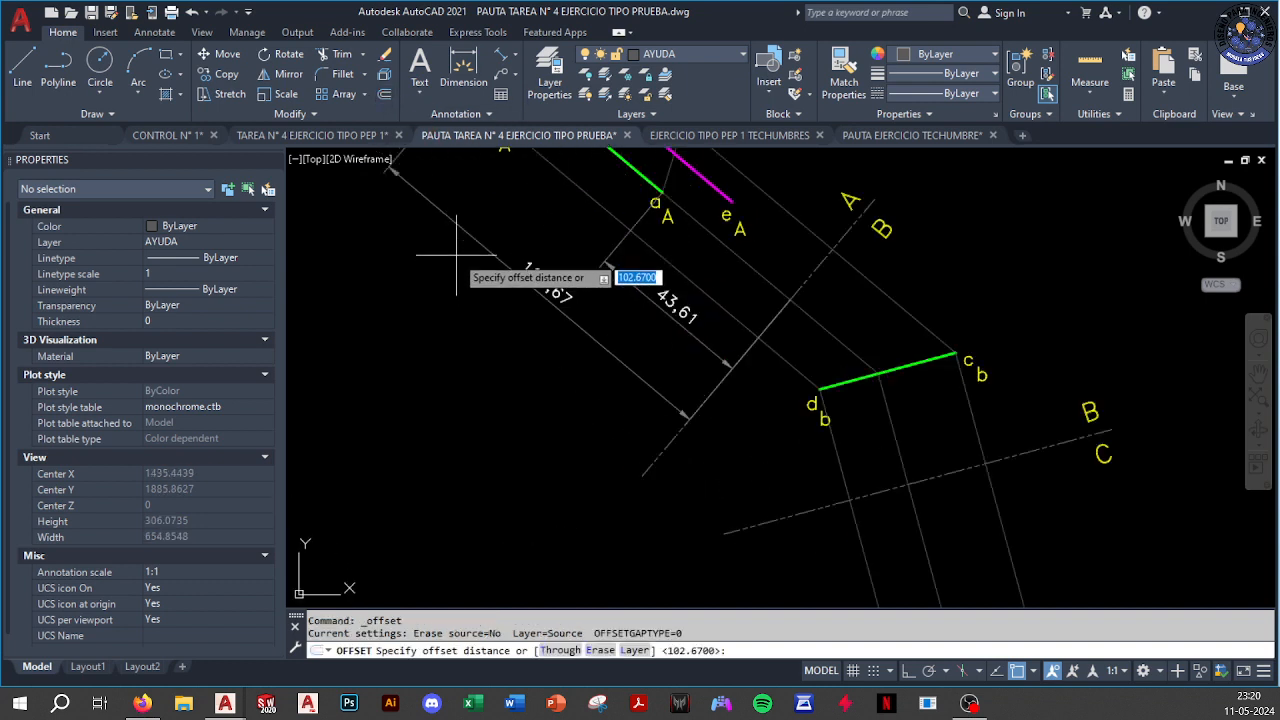
pyautogui.moveTo(743, 380); pyautogui.dragTo(506, 317, button='middle')
pyautogui.scroll(-4, 504, 318)
pyautogui.scroll(2, 597, 380)
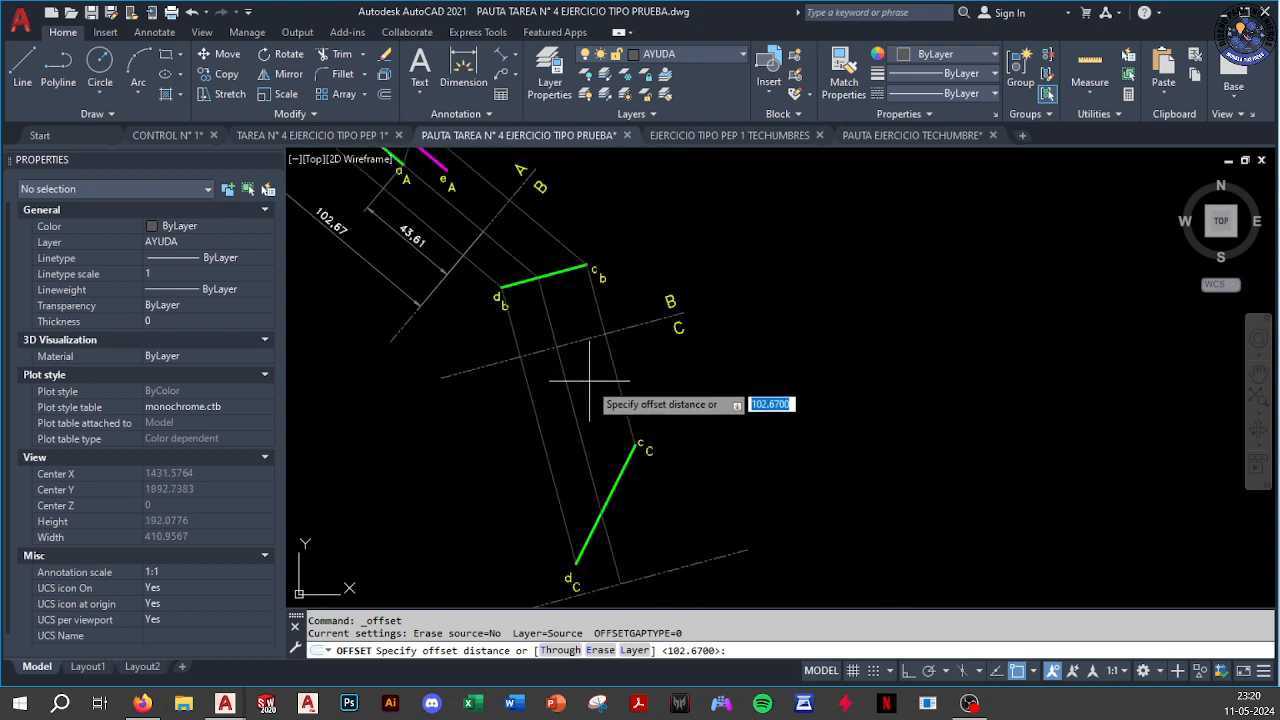
pyautogui.write('43.61')
pyautogui.press('Return')
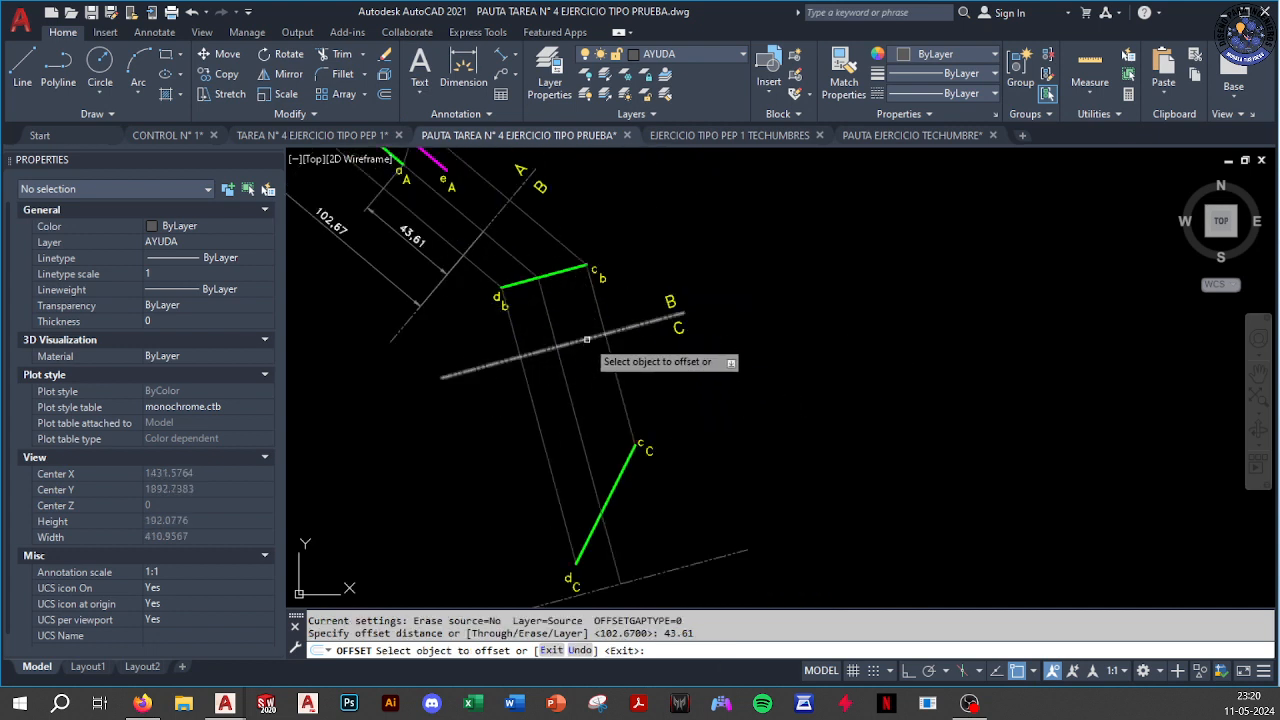
pyautogui.click(590, 345)
pyautogui.click(593, 366)
pyautogui.press('Escape')
# Draw a polyline along ab's projection line in view C between its intersections with the two offset fold lines
pyautogui.moveTo(611, 459); pyautogui.dragTo(594, 397, button='middle')
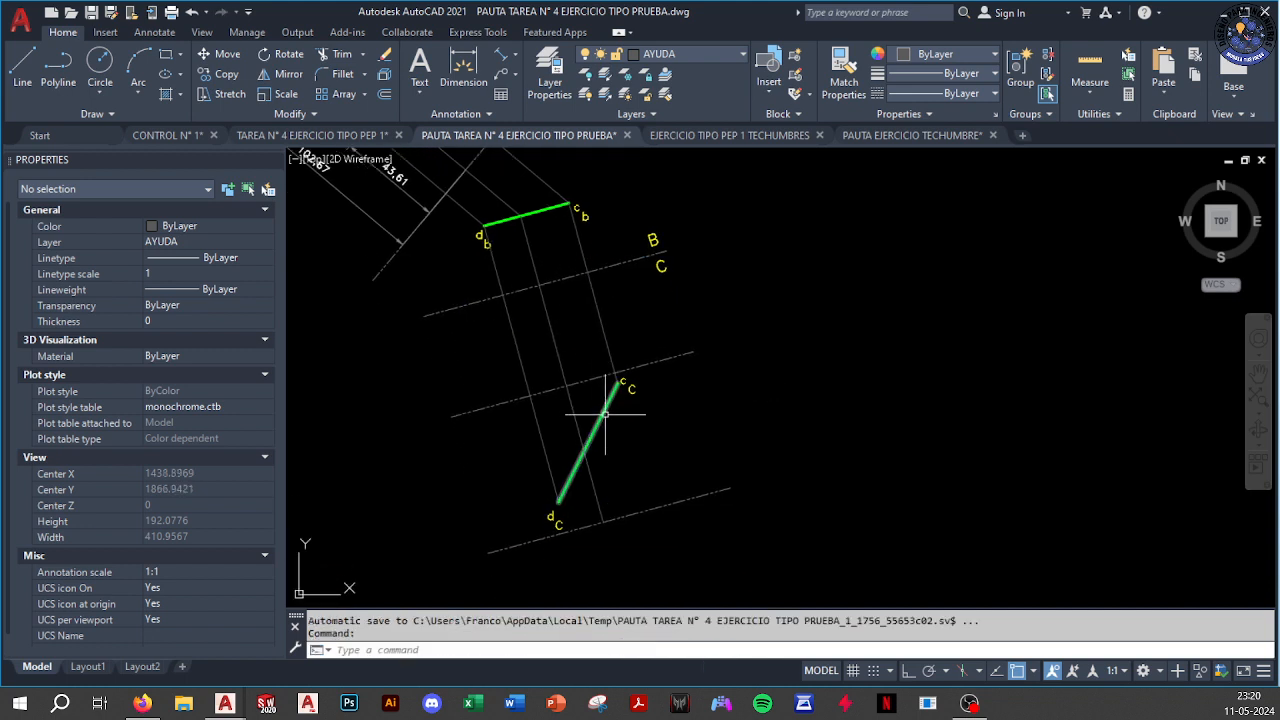
pyautogui.press('Return')
pyautogui.scroll(2, 590, 430)
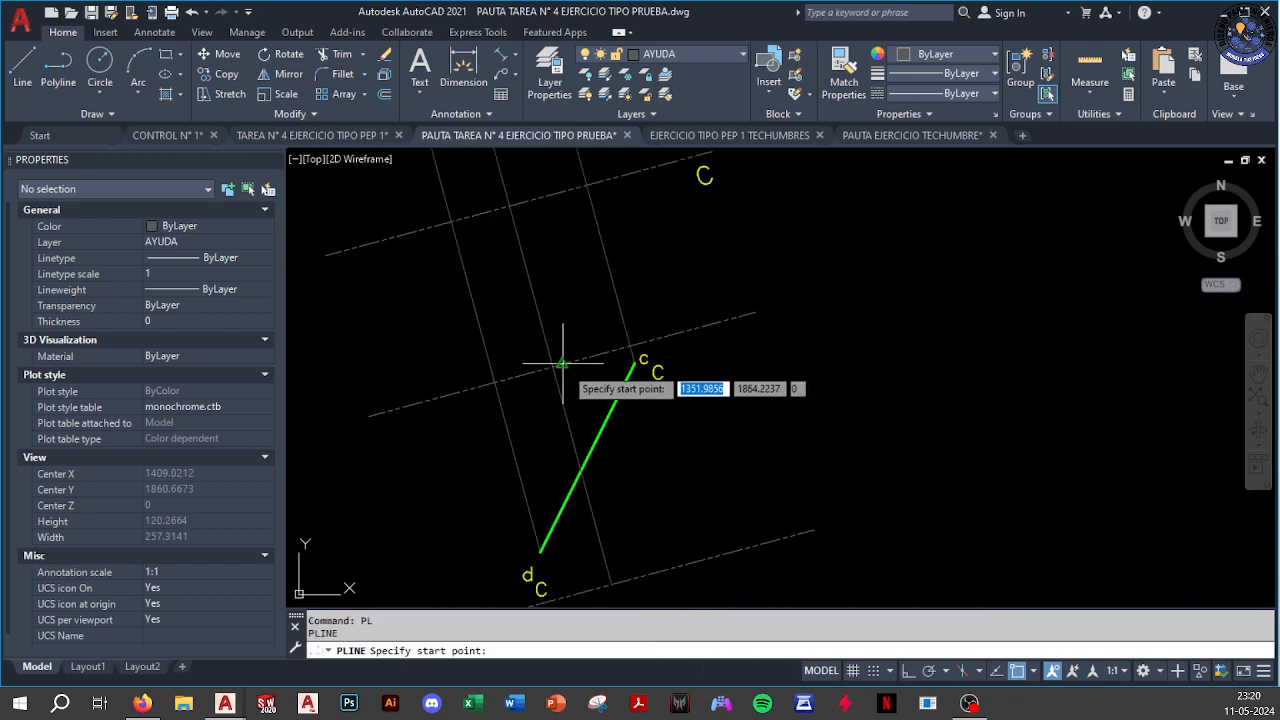
pyautogui.scroll(1, 555, 370)
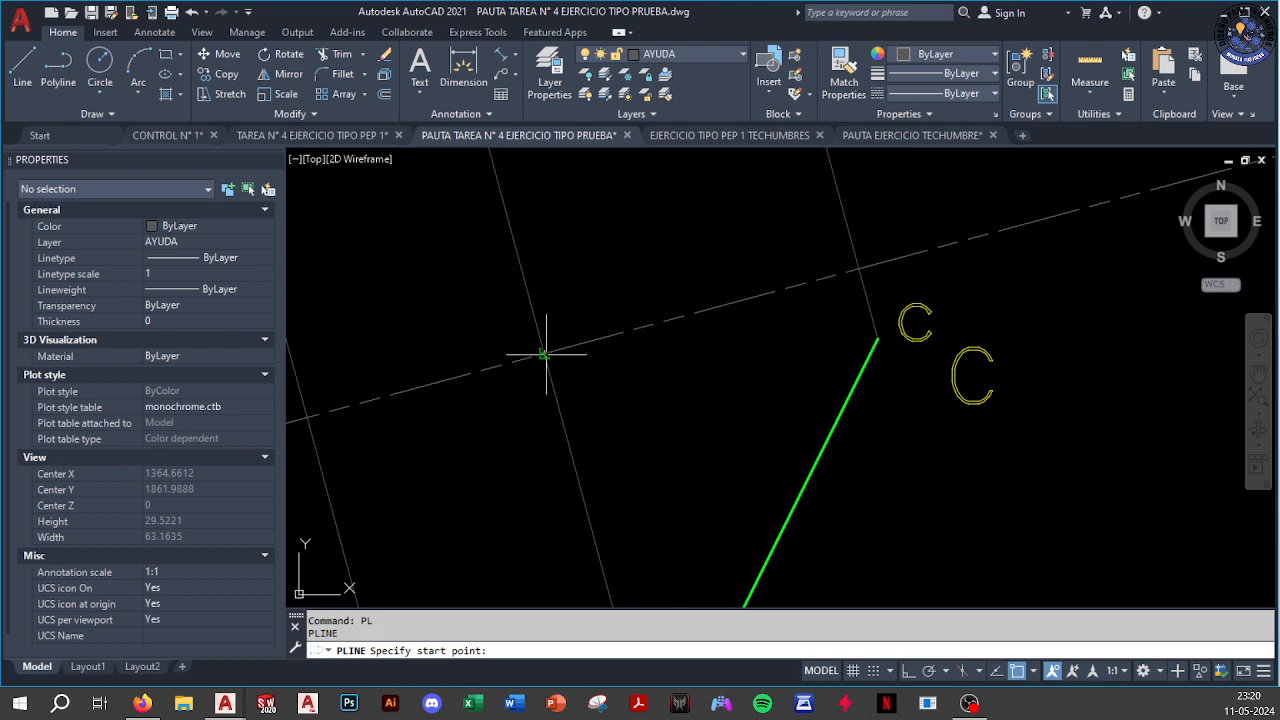
pyautogui.click(550, 362)
pyautogui.scroll(-3, 545, 366)
pyautogui.click(613, 568)
pyautogui.press('Escape')
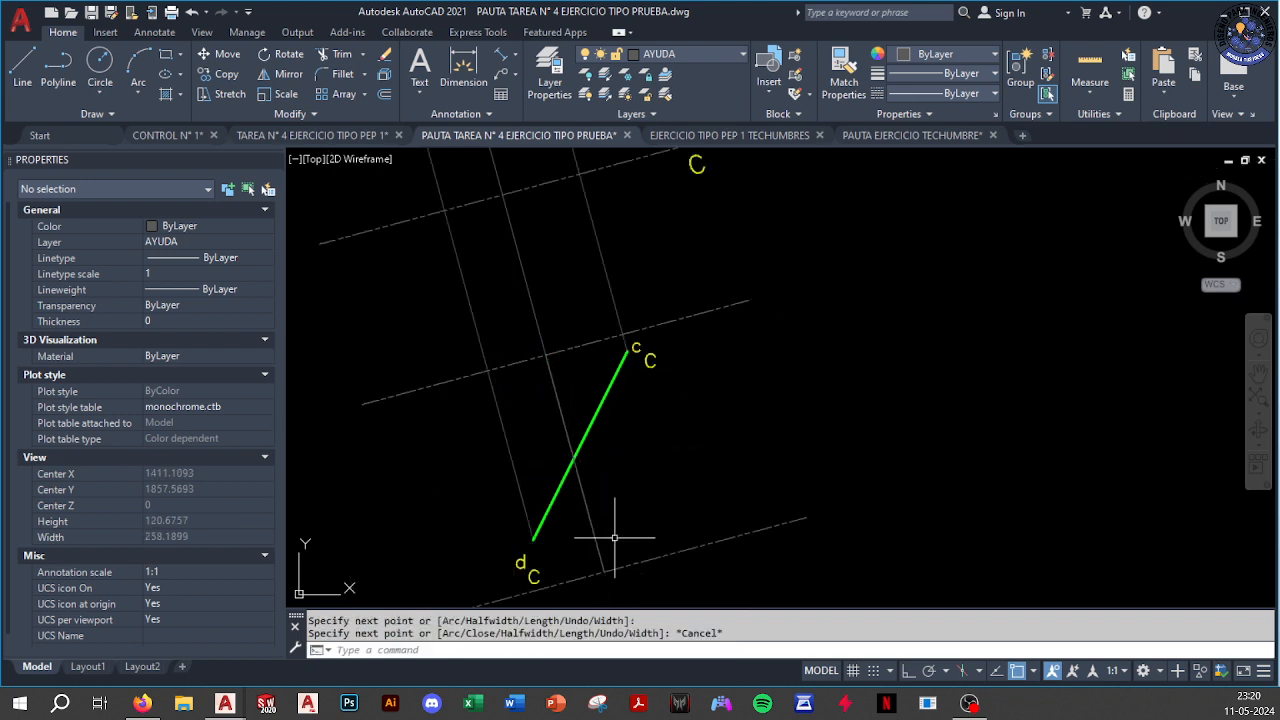
# Match the properties of green line dc in view C onto the new ab line
pyautogui.write('ma')
pyautogui.press('Return')
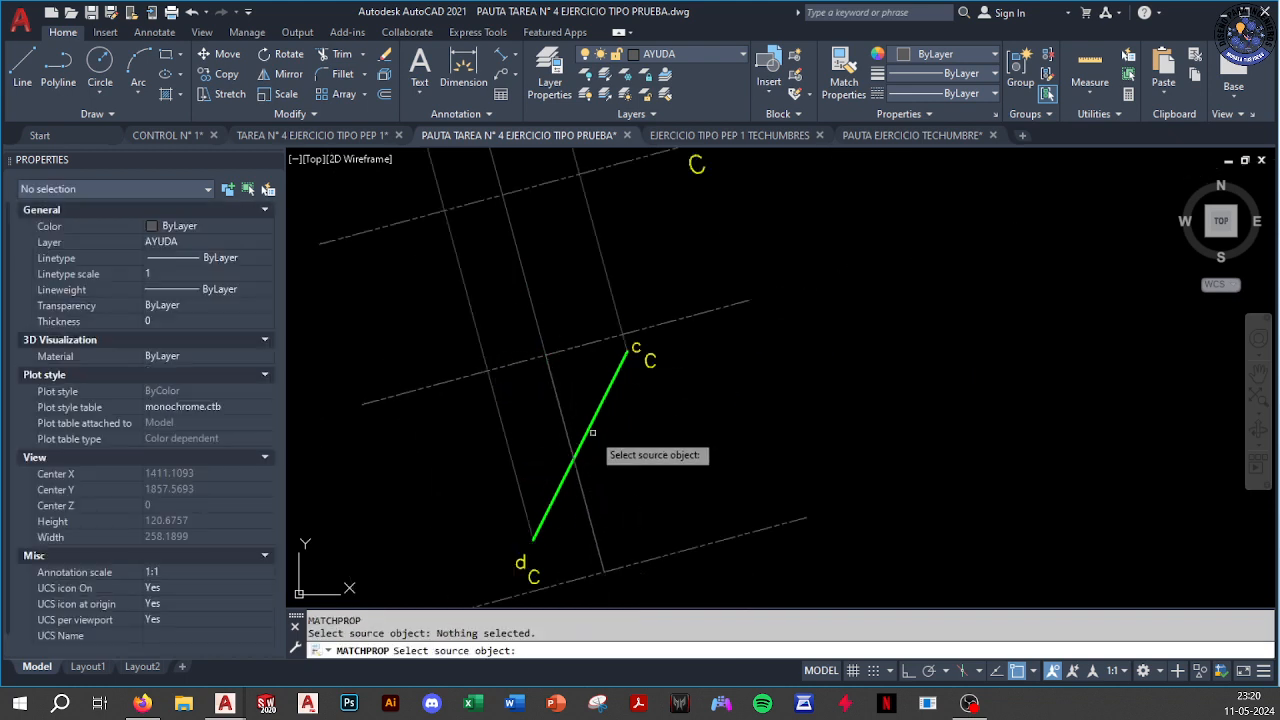
pyautogui.click(592, 432)
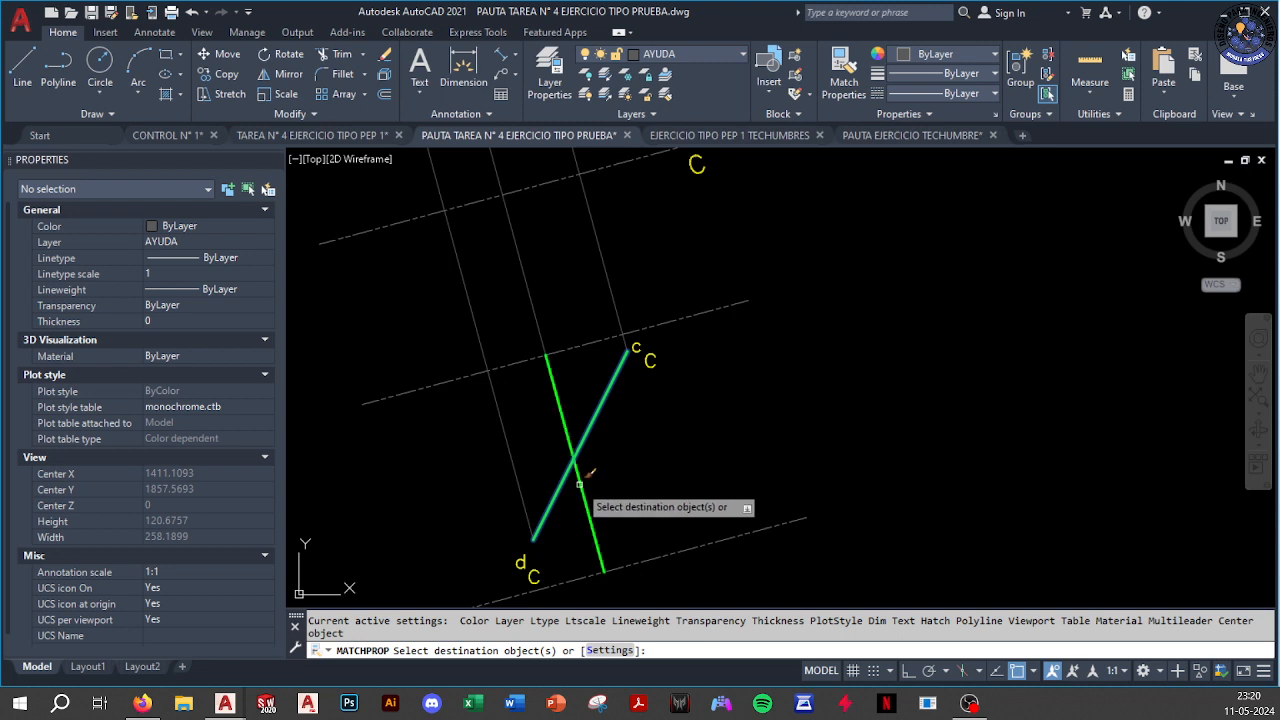
pyautogui.click(579, 485)
pyautogui.press('Escape')
# Erase the two offset copies of the B/C fold line
pyautogui.scroll(-5, 591, 471)
pyautogui.click(697, 383)
pyautogui.click(643, 519)
pyautogui.write('e')
pyautogui.press('Return')
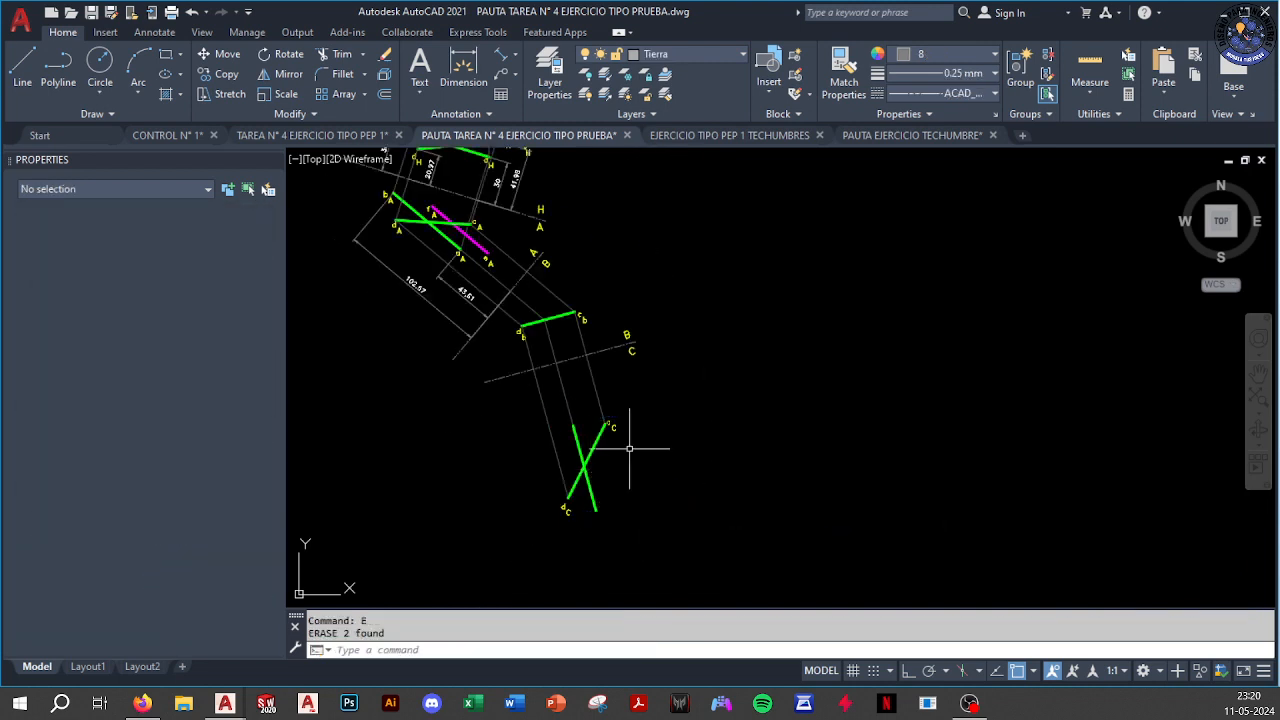
# Copy the letter b and its A subscript from view A and paste them at the upper end of line ab in view C
pyautogui.scroll(2, 545, 367)
pyautogui.moveTo(615, 421); pyautogui.dragTo(577, 377, button='middle')
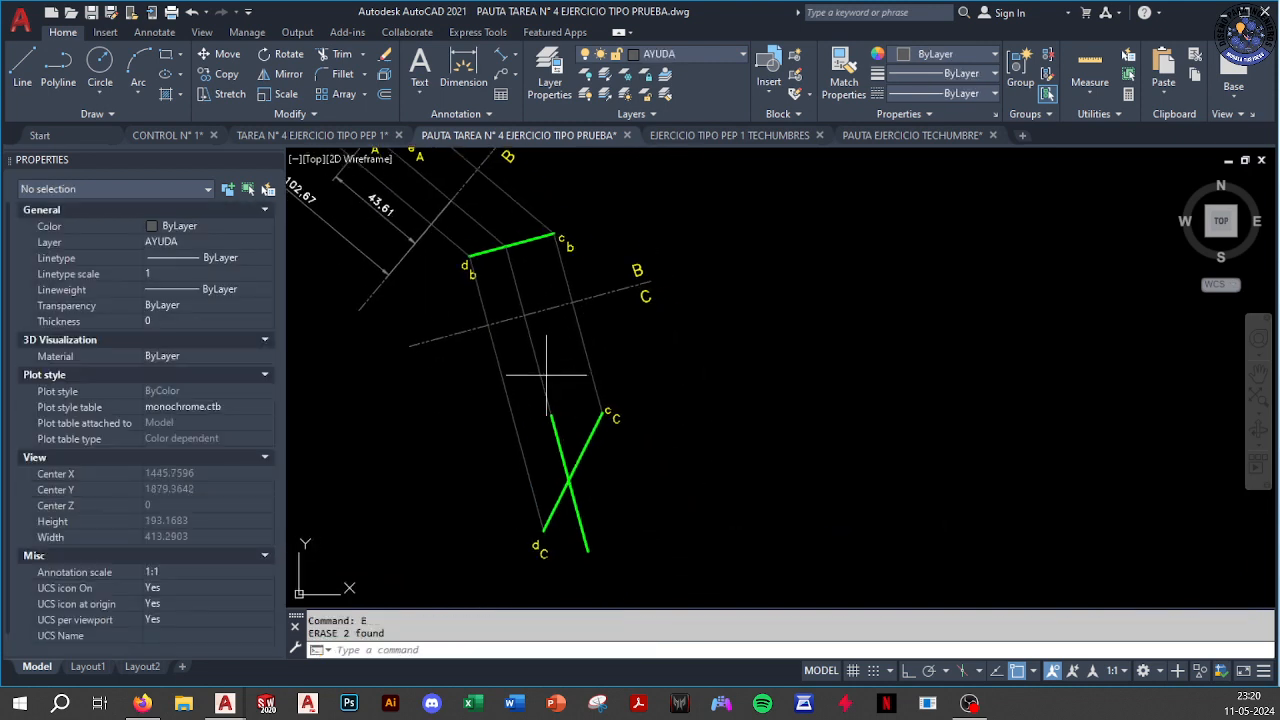
pyautogui.click(546, 375)
pyautogui.press('Escape')
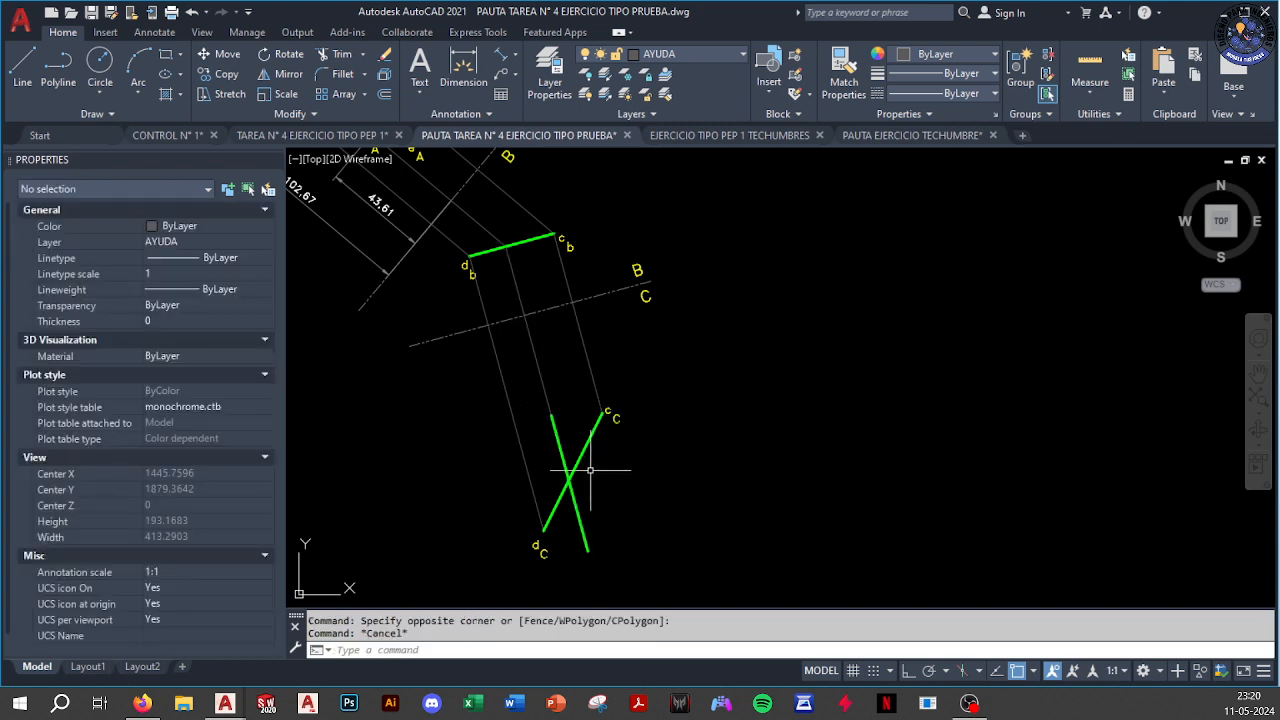
pyautogui.moveTo(590, 470); pyautogui.dragTo(587, 417, button='middle')
pyautogui.moveTo(470, 255)
pyautogui.mouseDown(button='middle')
pyautogui.moveTo(629, 418)
pyautogui.moveTo(568, 340)
pyautogui.mouseUp(button='middle')
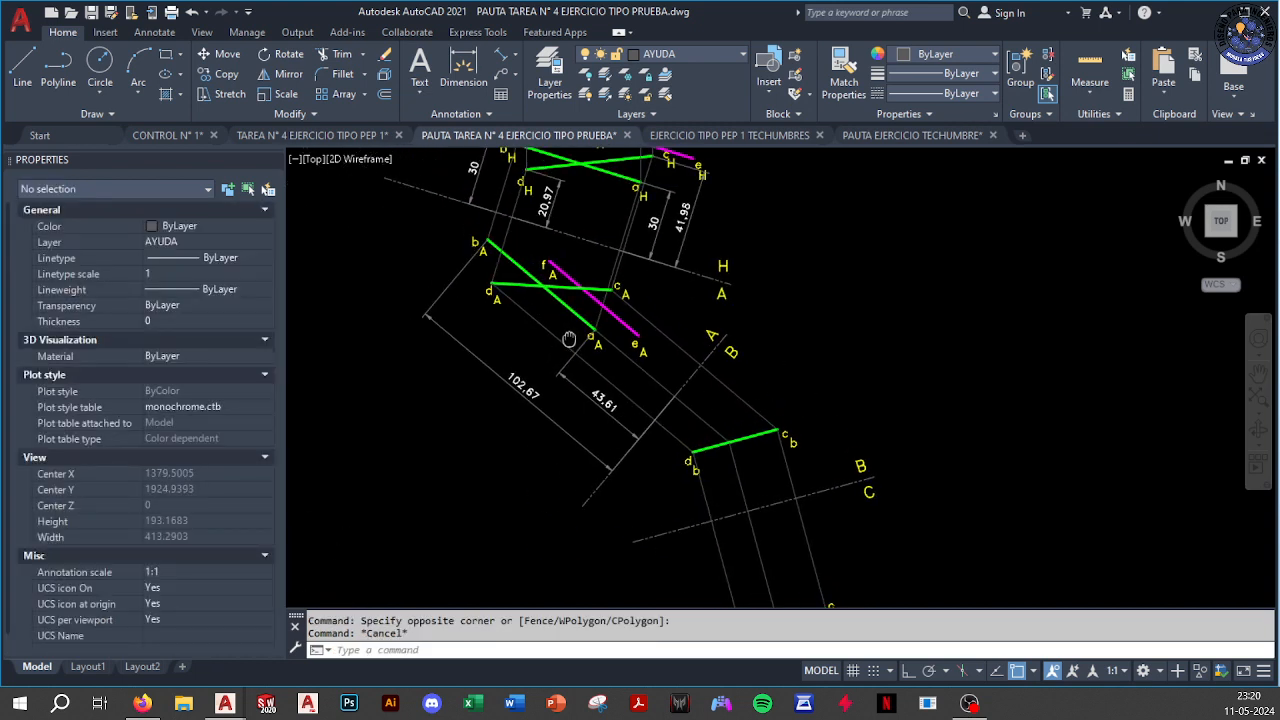
pyautogui.scroll(4, 486, 262)
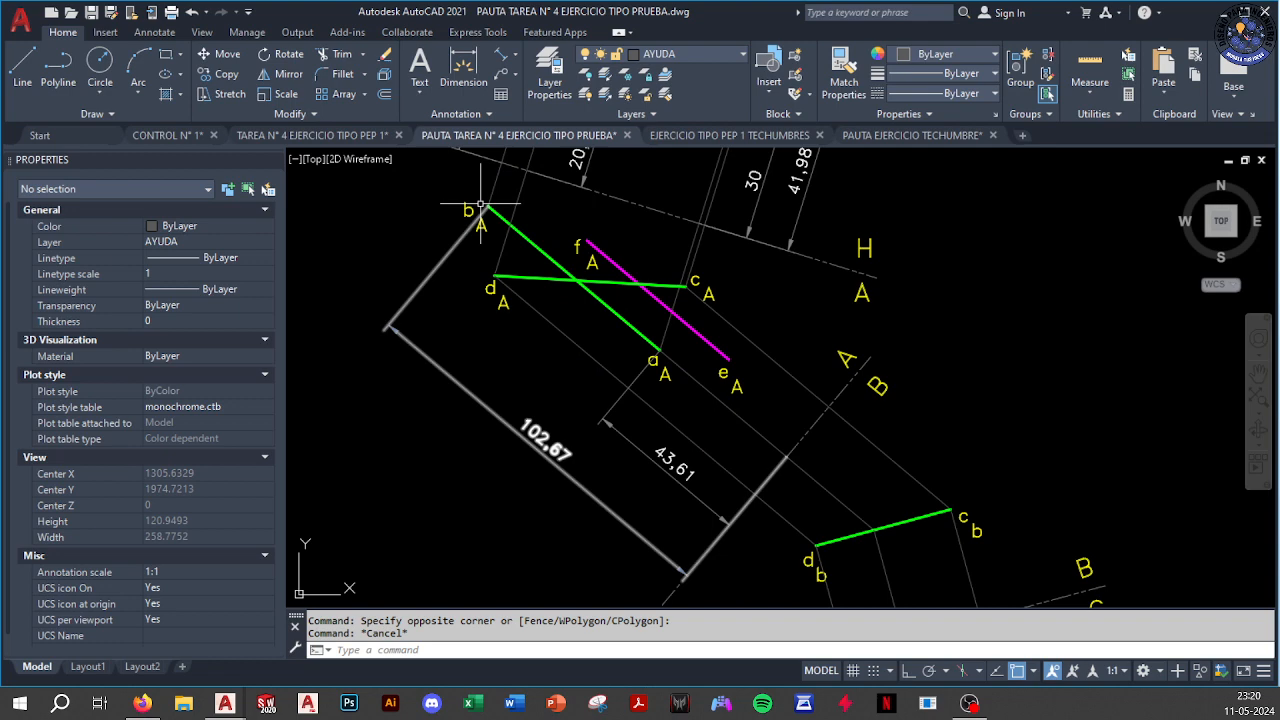
pyautogui.click(408, 171)
pyautogui.click(500, 270)
pyautogui.hotkey('ctrl', 'c')
pyautogui.scroll(-6, 500, 271)
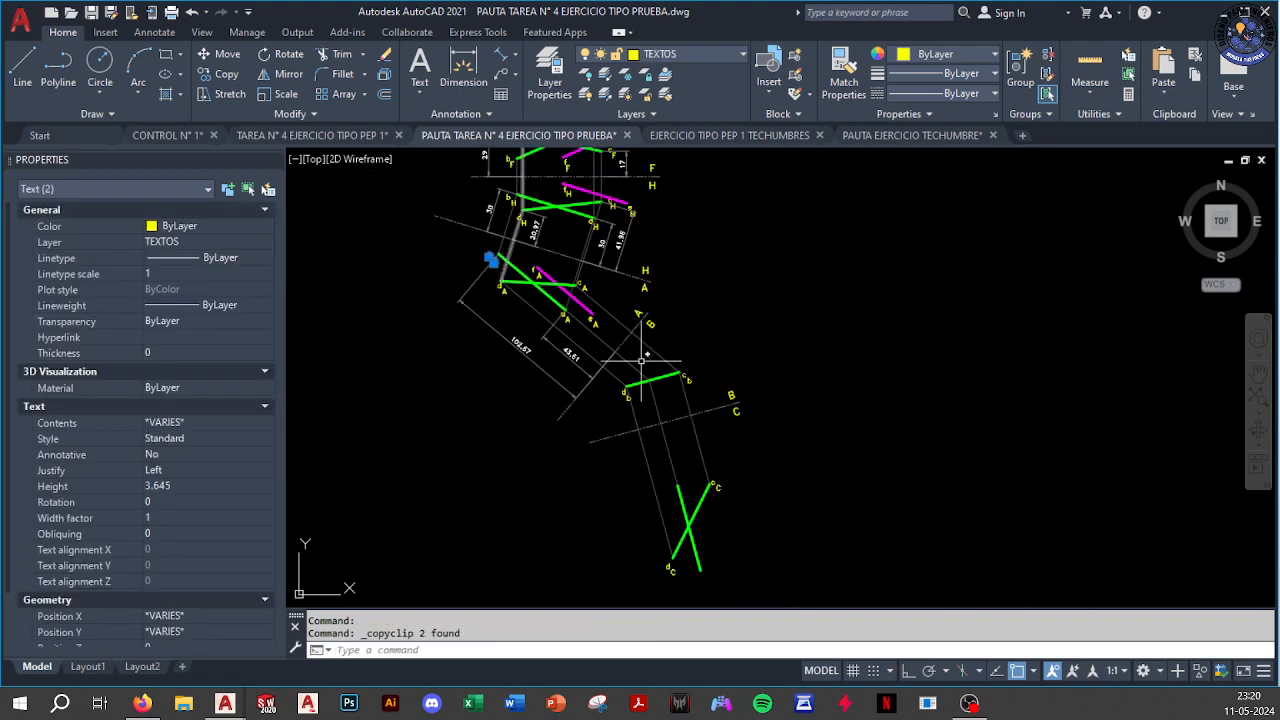
pyautogui.moveTo(694, 483); pyautogui.dragTo(645, 400, button='middle')
pyautogui.scroll(4, 645, 398)
pyautogui.hotkey('ctrl', 'v')
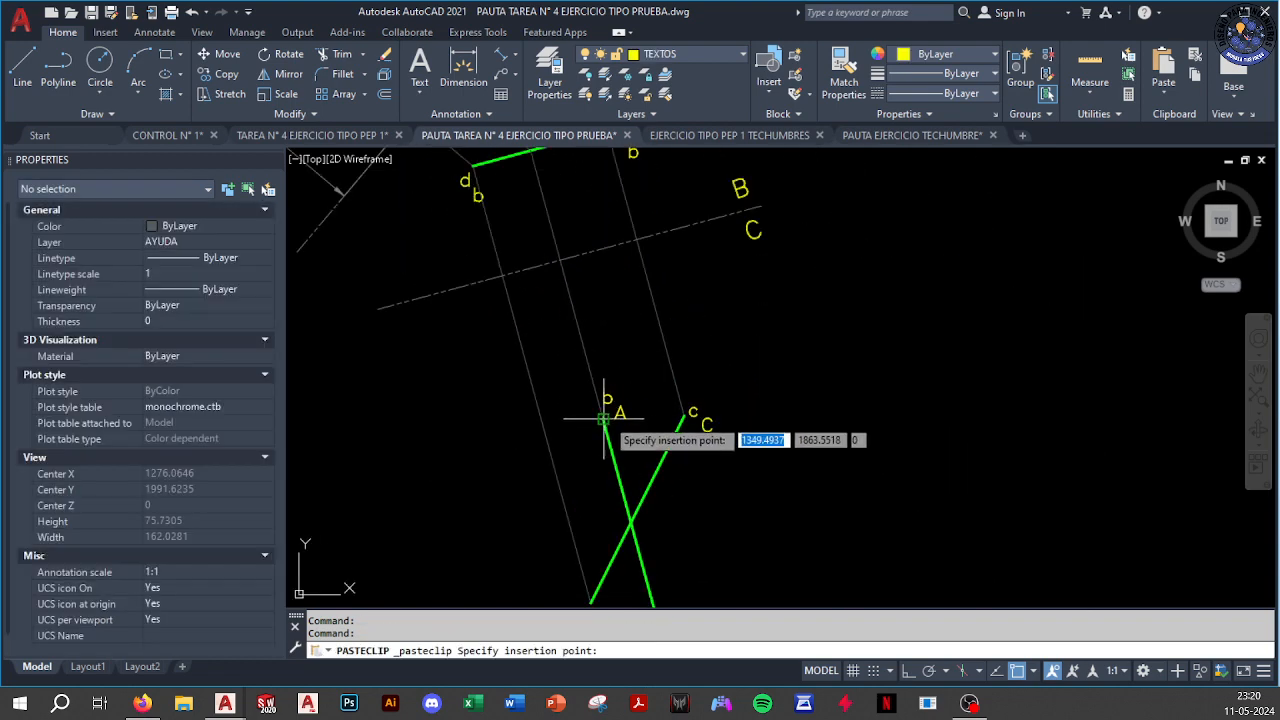
pyautogui.scroll(4, 608, 406)
pyautogui.press('Escape')
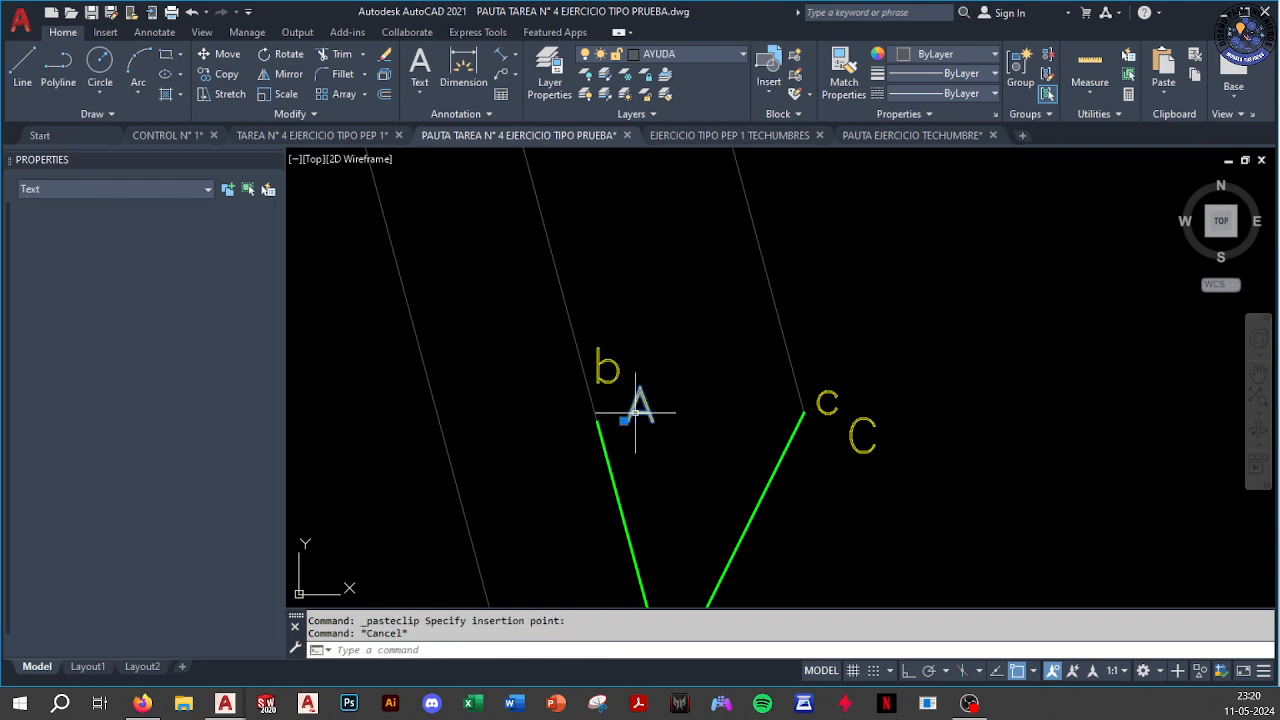
# Change the pasted label's subscript from A to C
pyautogui.doubleClick(642, 410)
pyautogui.write('C')
pyautogui.scroll(-3, 662, 382)
pyautogui.press('Escape')
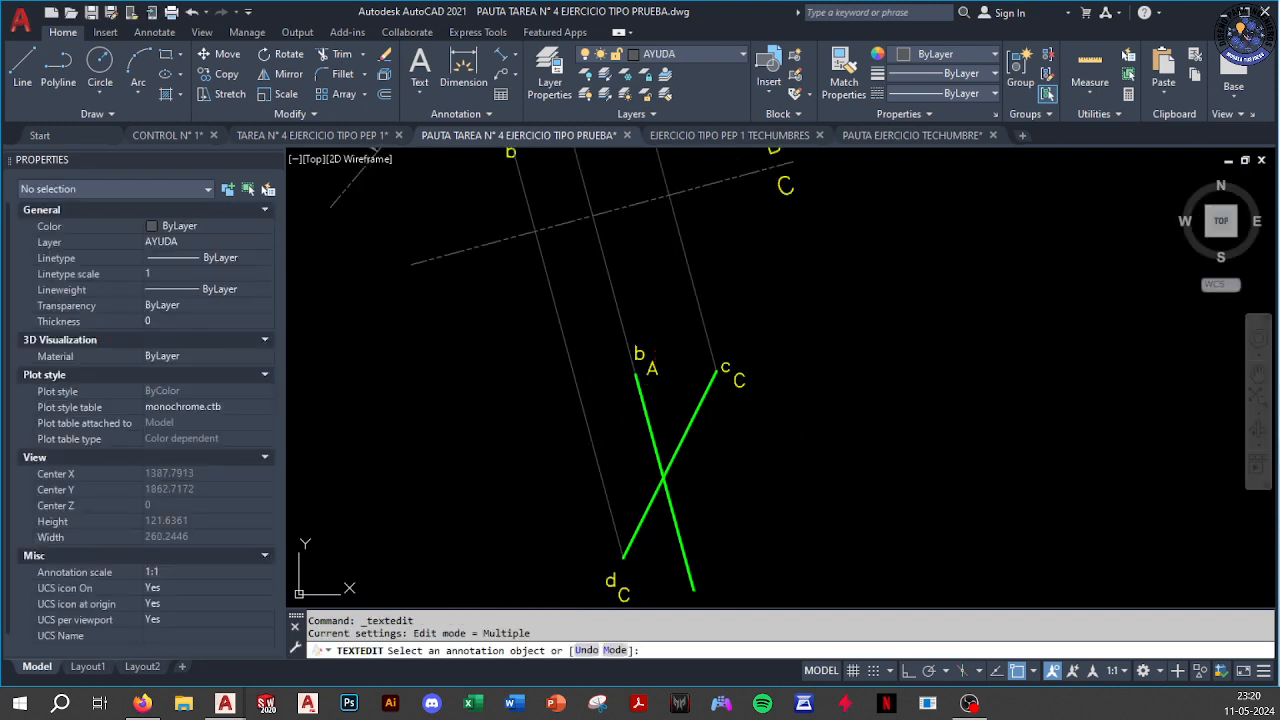
pyautogui.scroll(4, 652, 368)
pyautogui.click(652, 368)
pyautogui.write('C')
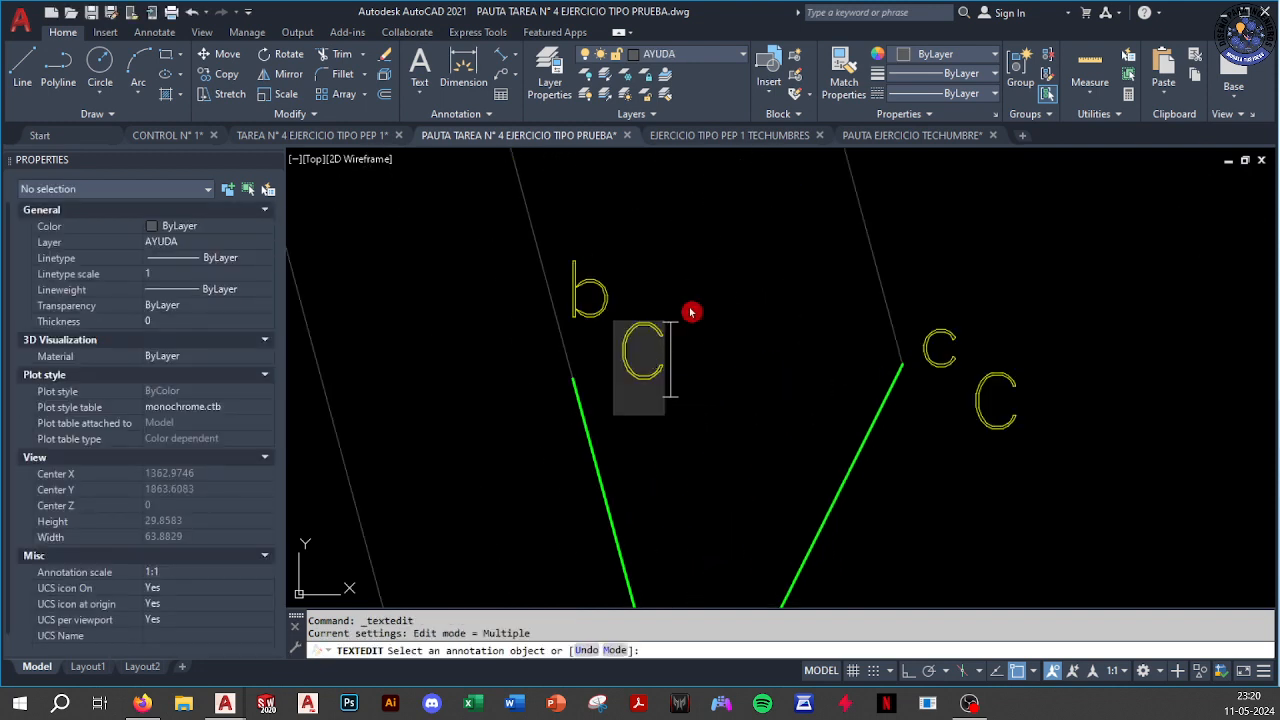
pyautogui.click(691, 310)
pyautogui.scroll(-6, 690, 310)
pyautogui.press('Escape')
pyautogui.moveTo(690, 310); pyautogui.dragTo(686, 539, button='middle')
pyautogui.scroll(4, 522, 271)
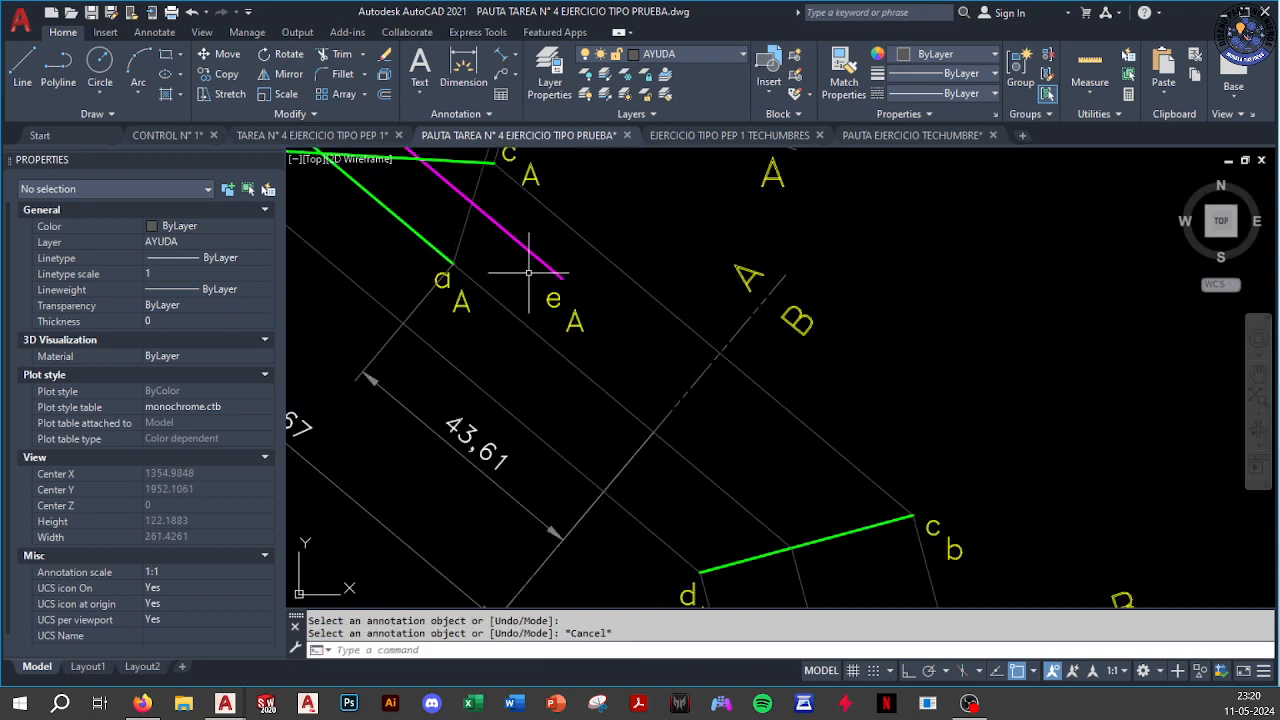
# Copy the letter a and its A subscript from view A and paste them at the lower end of line ab in view C
pyautogui.click(425, 266)
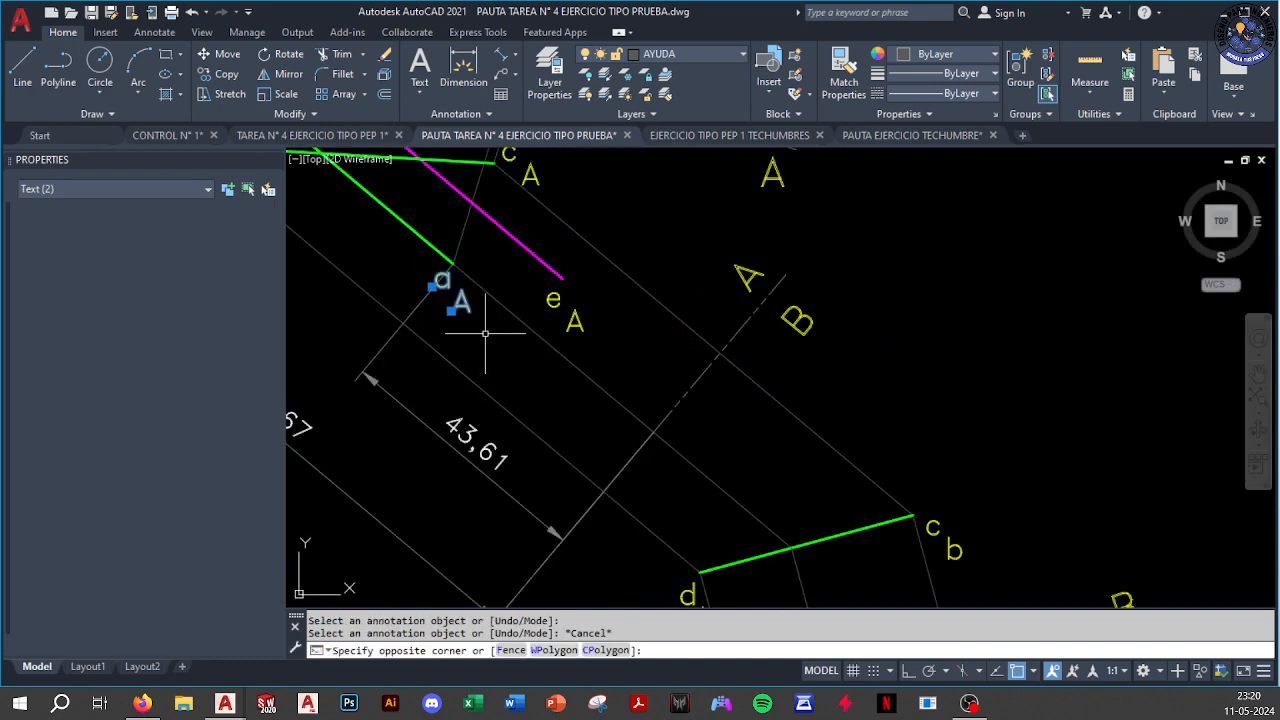
pyautogui.click(484, 322)
pyautogui.hotkey('ctrl', 'c')
pyautogui.scroll(-5, 492, 328)
pyautogui.moveTo(598, 532); pyautogui.dragTo(574, 431, button='middle')
pyautogui.scroll(4, 574, 478)
pyautogui.hotkey('ctrl', 'v')
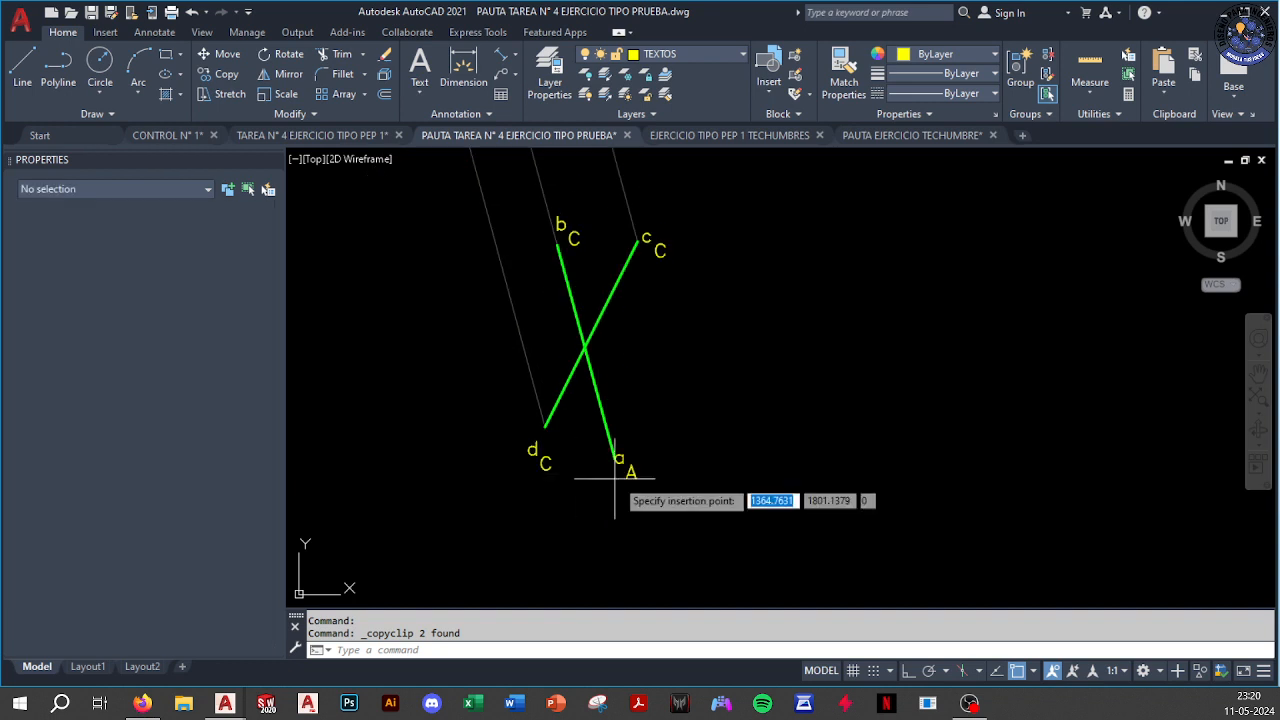
pyautogui.click(625, 496)
# Set the subscript of the pasted letter a in view C to C
pyautogui.doubleClick(640, 490)
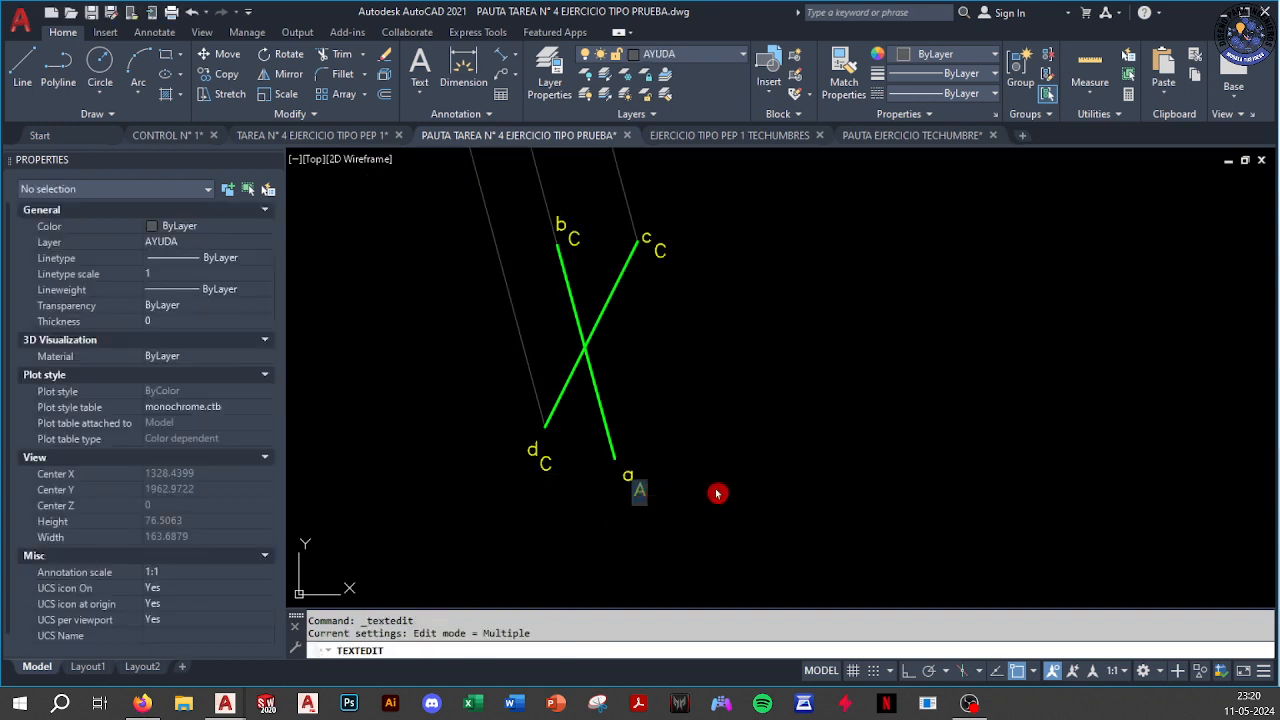
pyautogui.click(717, 493)
pyautogui.press('Escape')
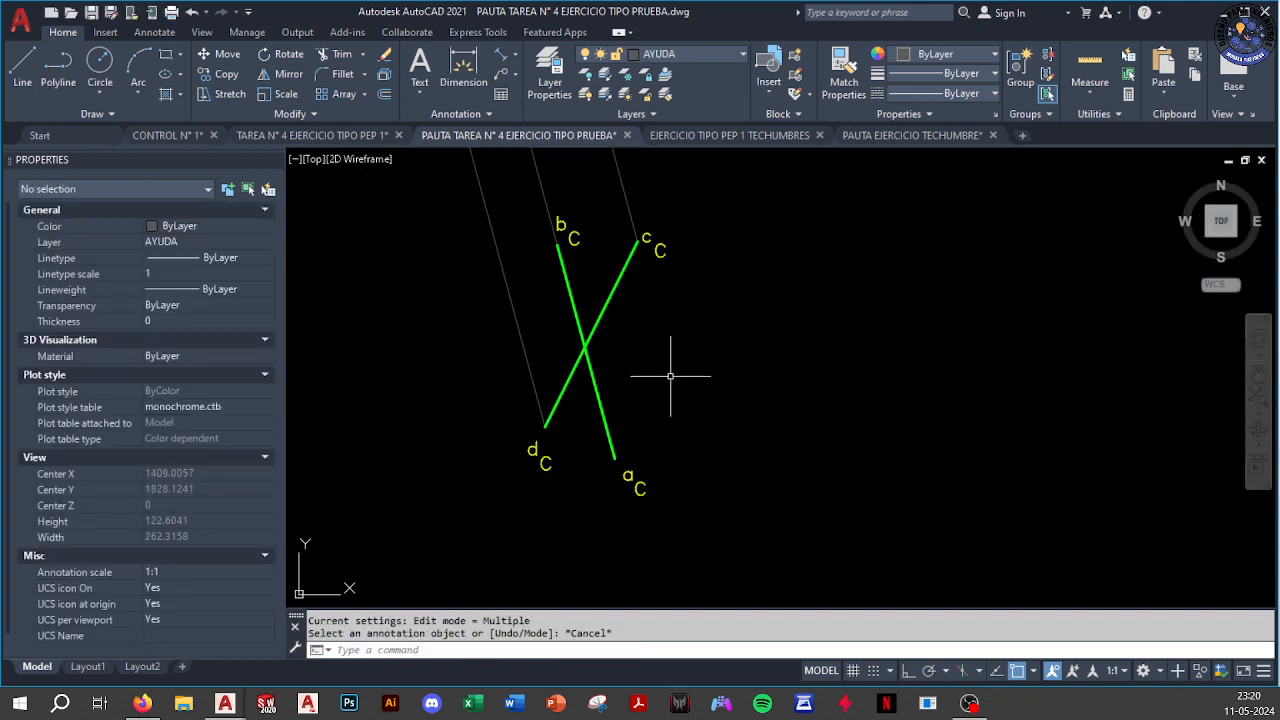
# Add an angular dimension between lines ab and cd in view C, placing its arc between ends b and c
pyautogui.click(517, 57)
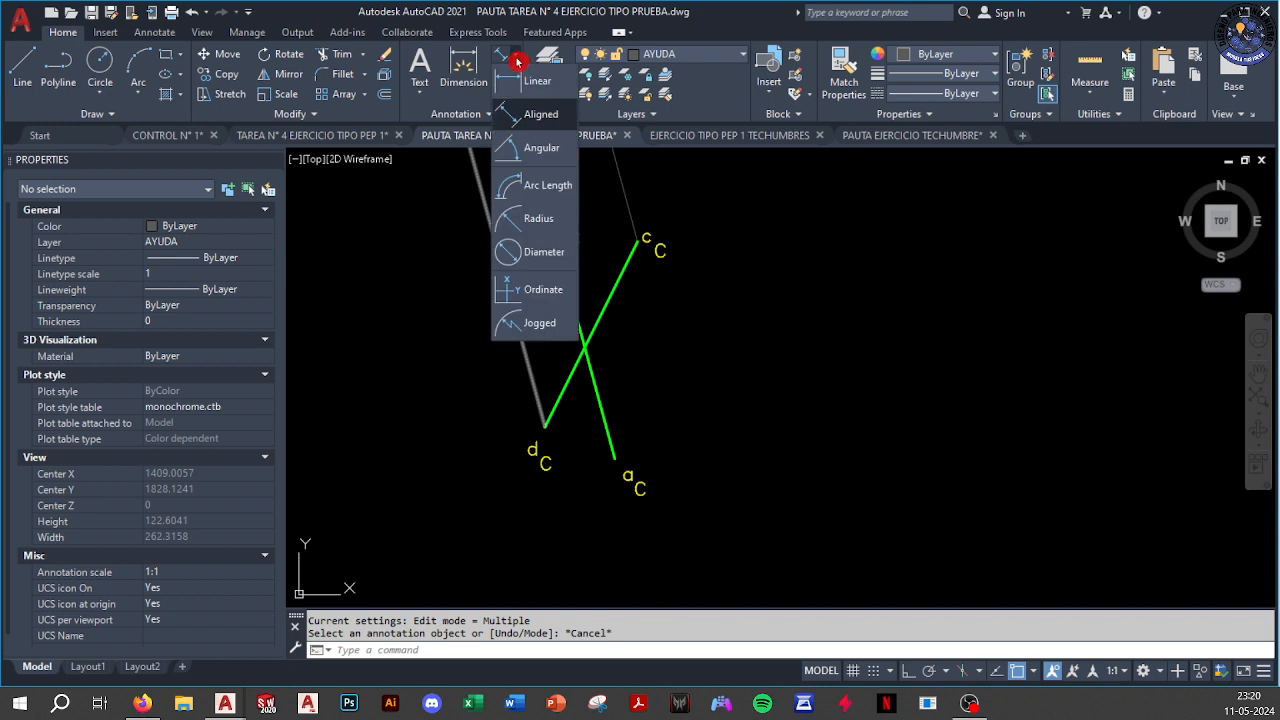
pyautogui.click(531, 169)
pyautogui.click(568, 280)
pyautogui.click(607, 300)
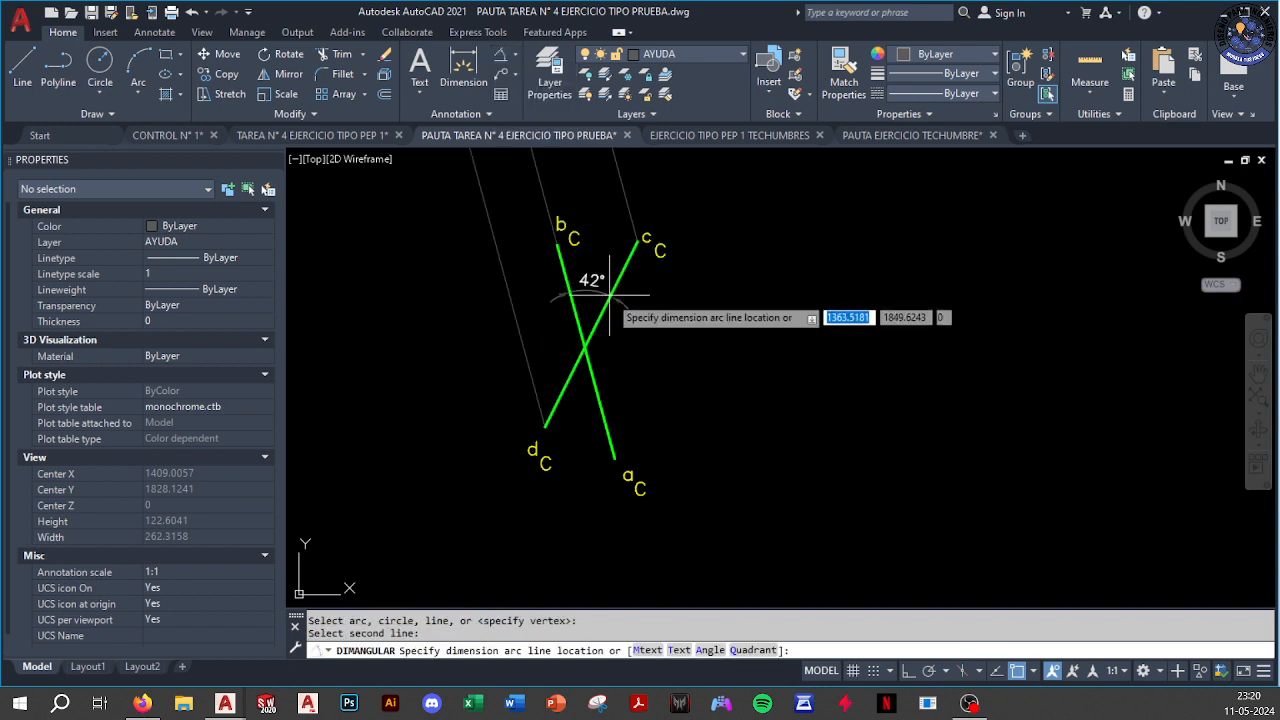
pyautogui.click(597, 265)
pyautogui.press('Escape')
# Draw a closed polyline through endpoints b, c, a and d around the crossing lines in view C
pyautogui.scroll(-10, 620, 300)
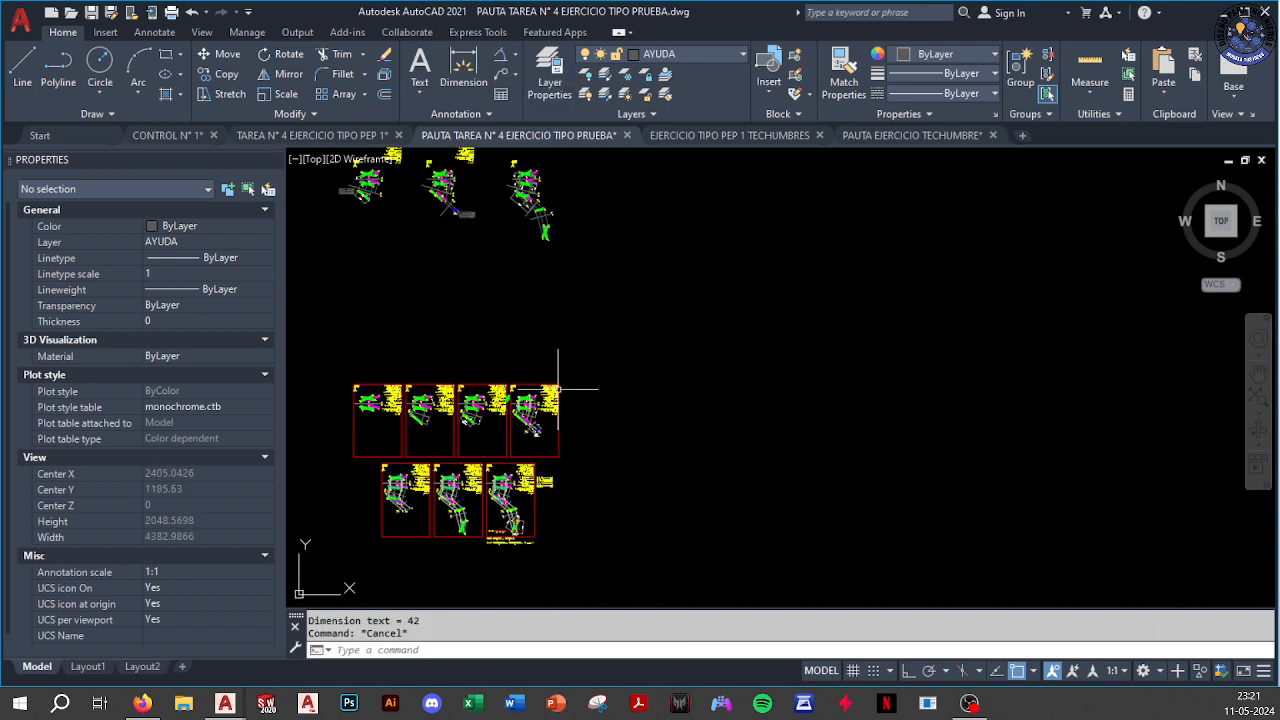
pyautogui.scroll(3, 427, 522)
pyautogui.scroll(6, 427, 522)
pyautogui.scroll(-8, 725, 432)
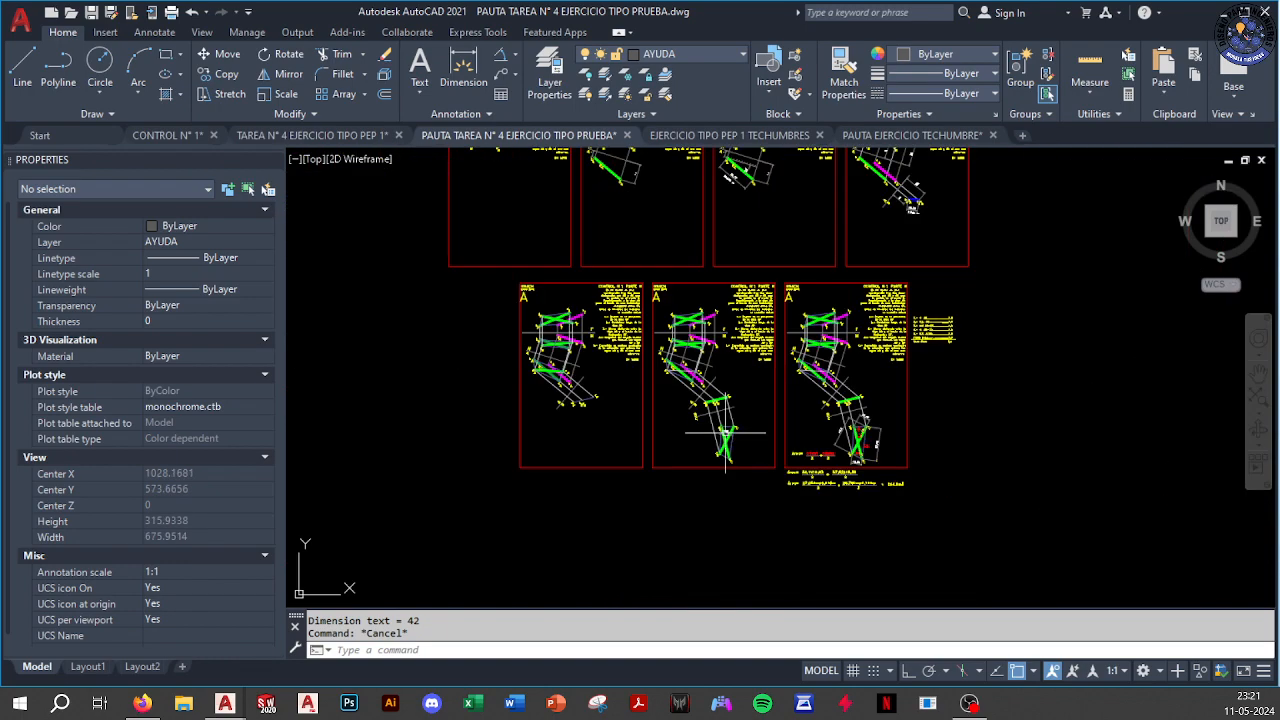
pyautogui.scroll(-2, 709, 328)
pyautogui.scroll(6, 737, 566)
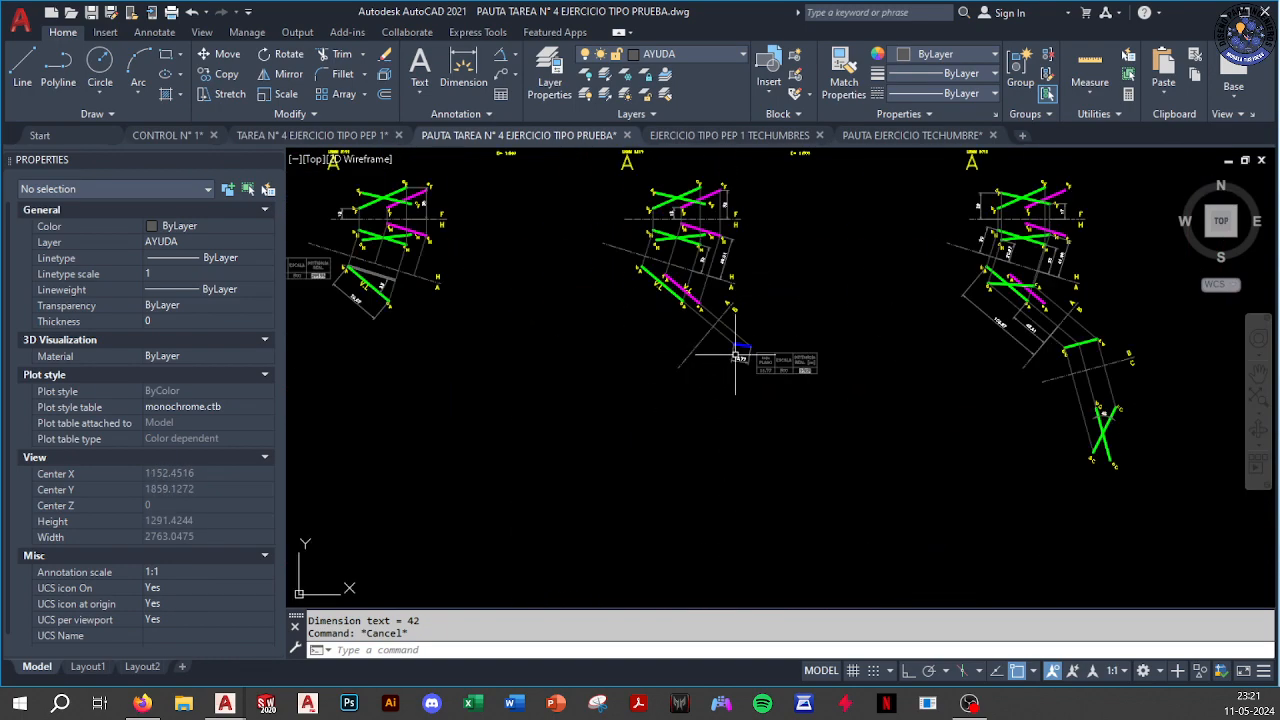
pyautogui.scroll(10, 1180, 422)
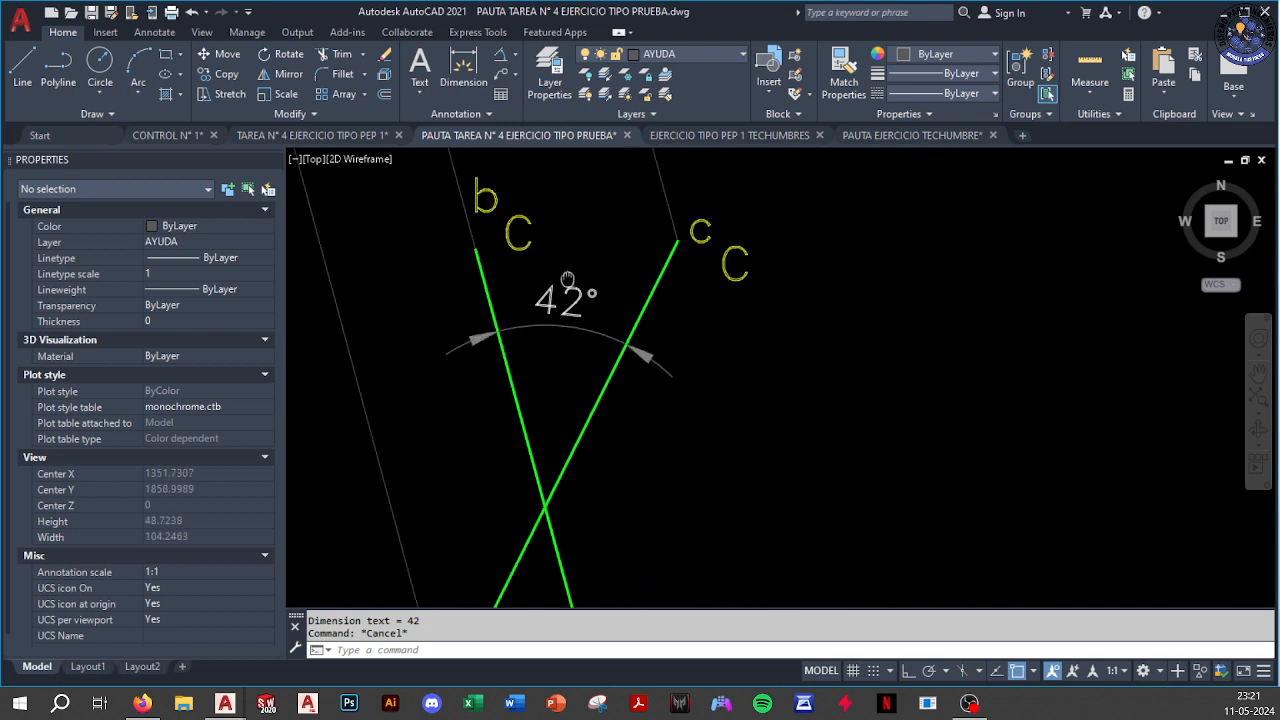
pyautogui.press('Return')
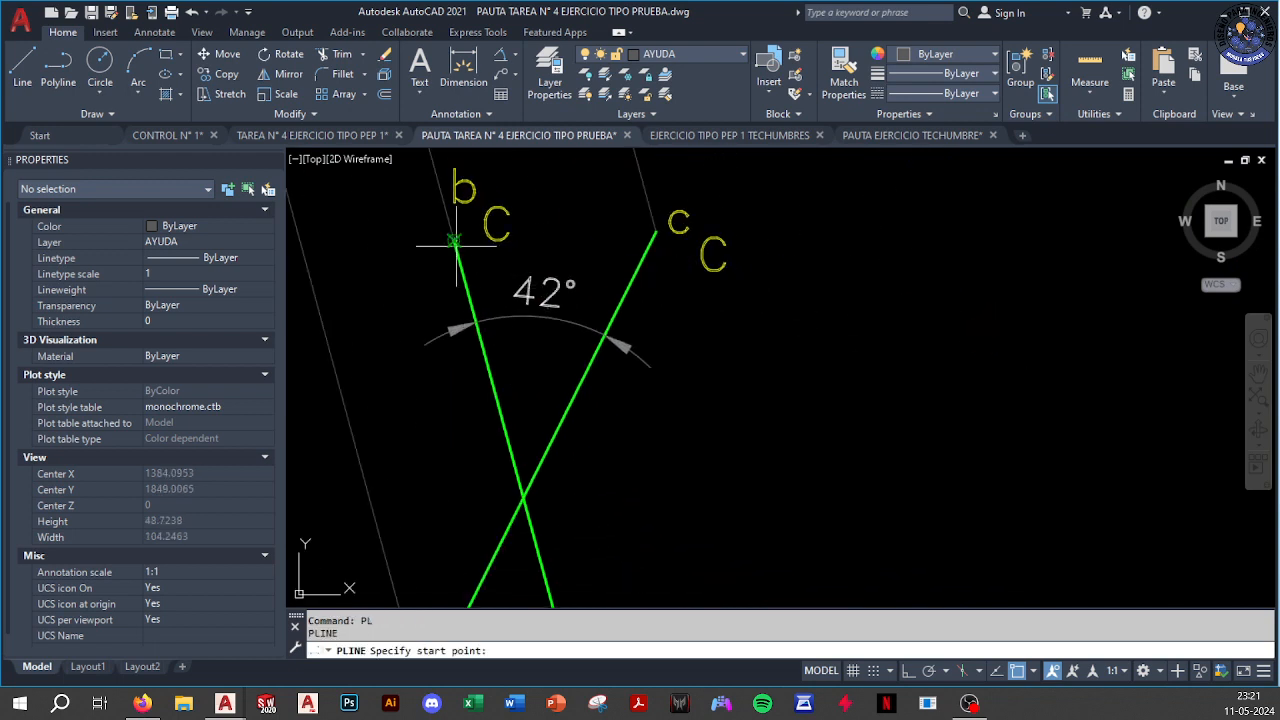
pyautogui.click(455, 240)
pyautogui.scroll(-2, 641, 233)
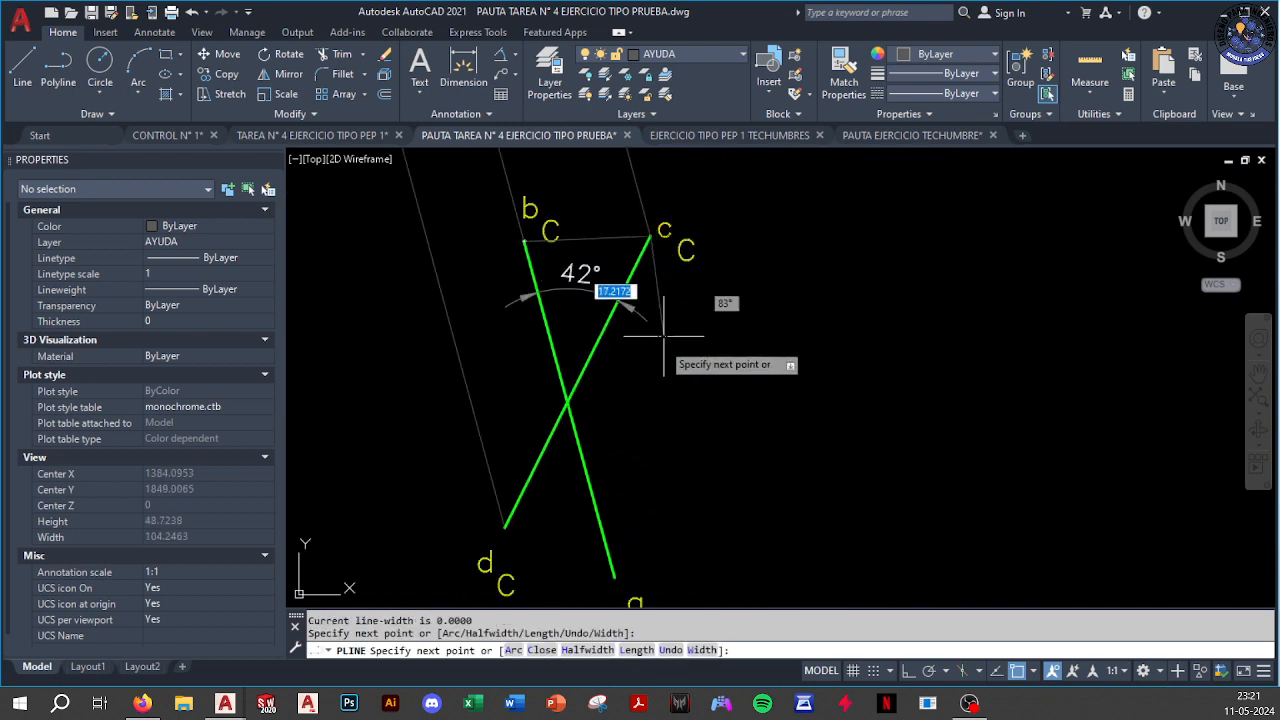
pyautogui.click(613, 575)
pyautogui.click(507, 522)
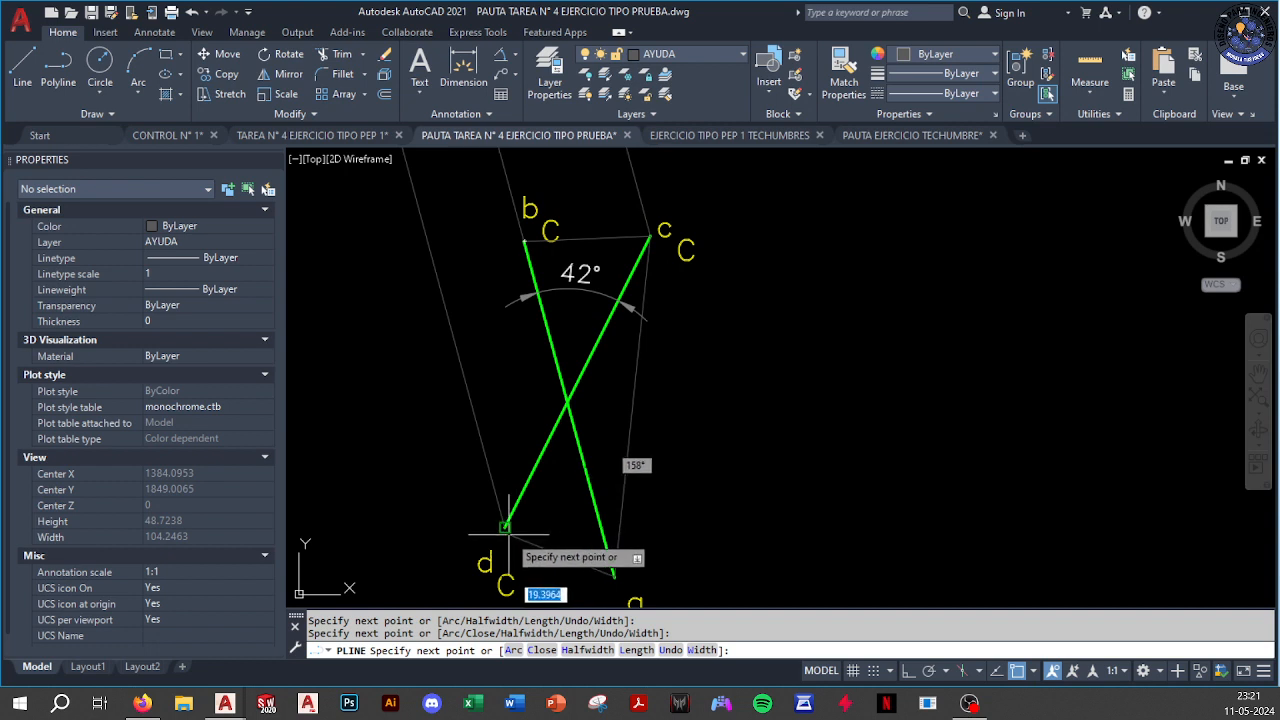
pyautogui.press('Escape')
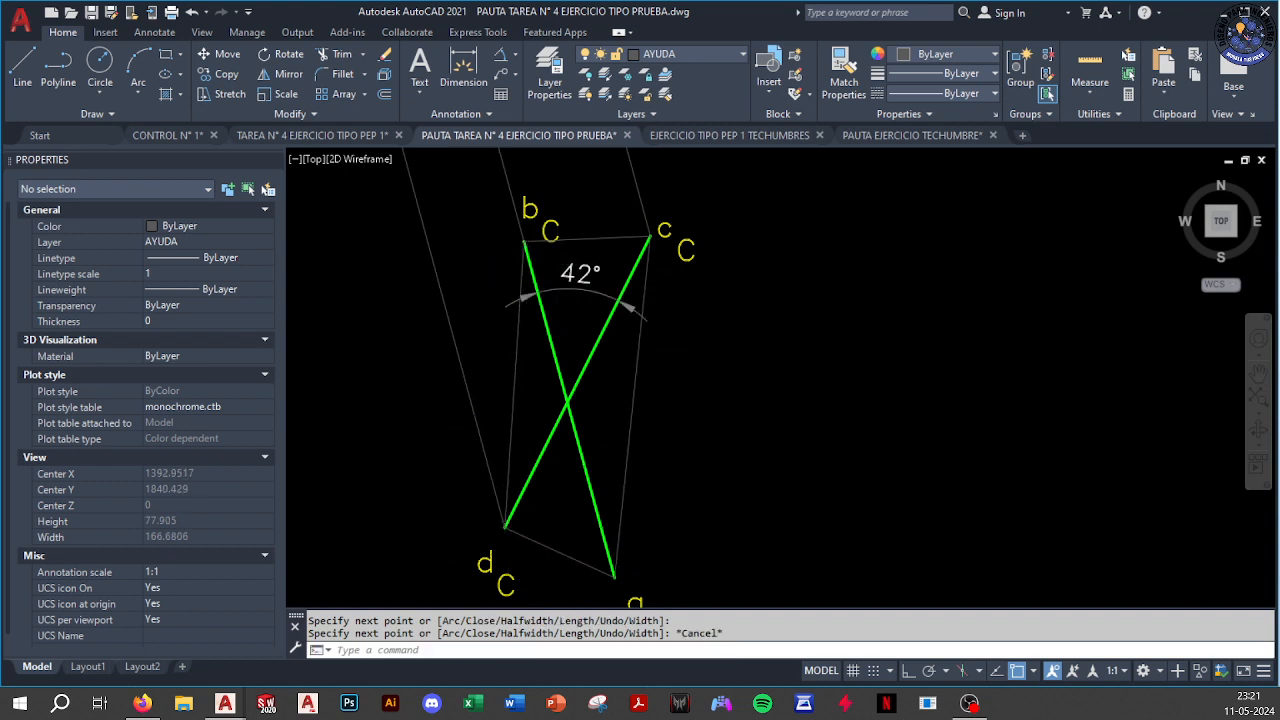
# Review the solved sheets and read the written task about the surface covered when the ends of beams AB and CD are joined
pyautogui.scroll(-3, 677, 400)
pyautogui.scroll(2, 629, 373)
pyautogui.scroll(-5, 629, 373)
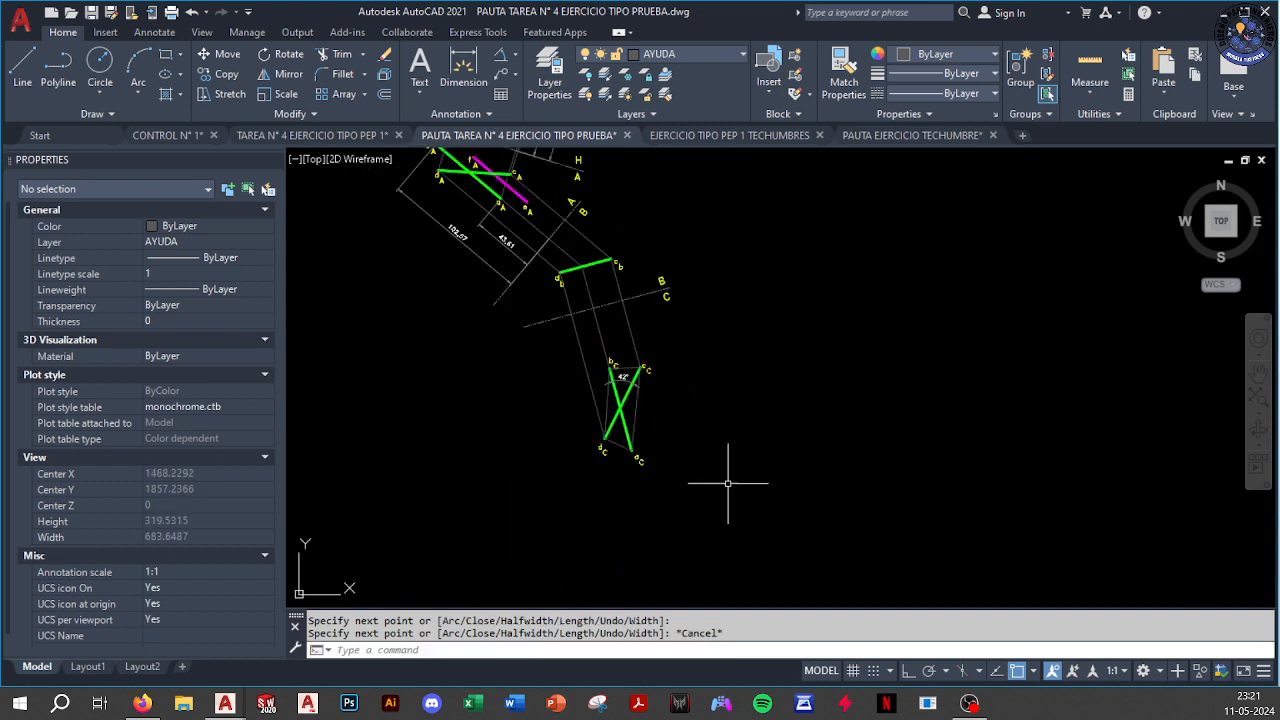
pyautogui.moveTo(728, 484); pyautogui.dragTo(590, 176, button='middle')
pyautogui.scroll(-8, 582, 196)
pyautogui.scroll(-2, 580, 286)
pyautogui.scroll(7, 498, 519)
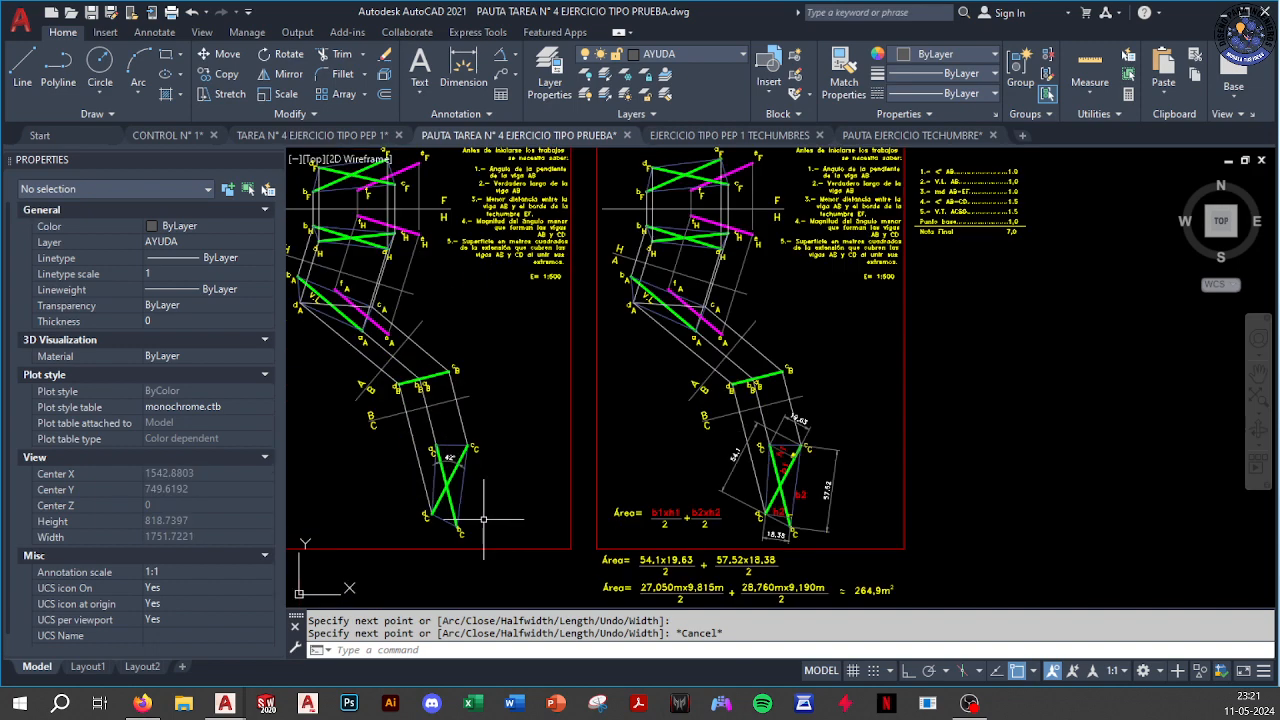
pyautogui.moveTo(420, 380); pyautogui.dragTo(654, 372, button='middle')
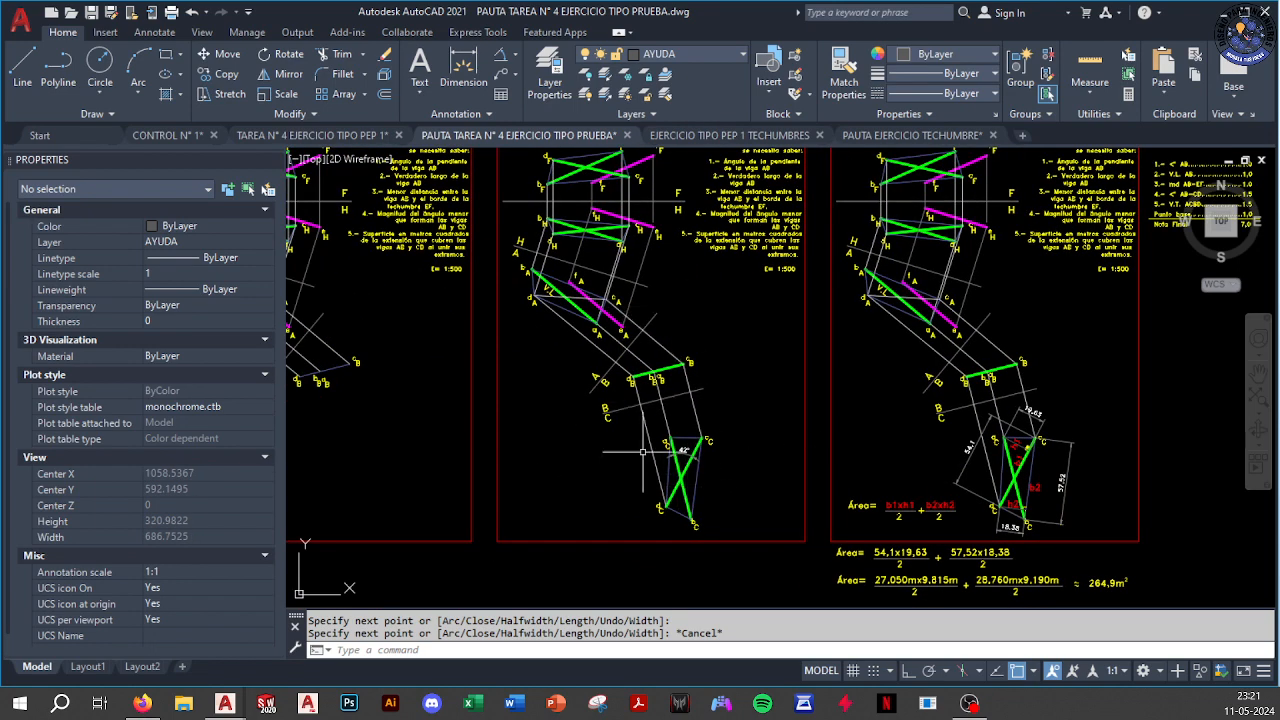
pyautogui.moveTo(663, 440); pyautogui.dragTo(487, 380, button='middle')
pyautogui.scroll(3, 741, 255)
pyautogui.moveTo(754, 363); pyautogui.dragTo(678, 346, button='middle')
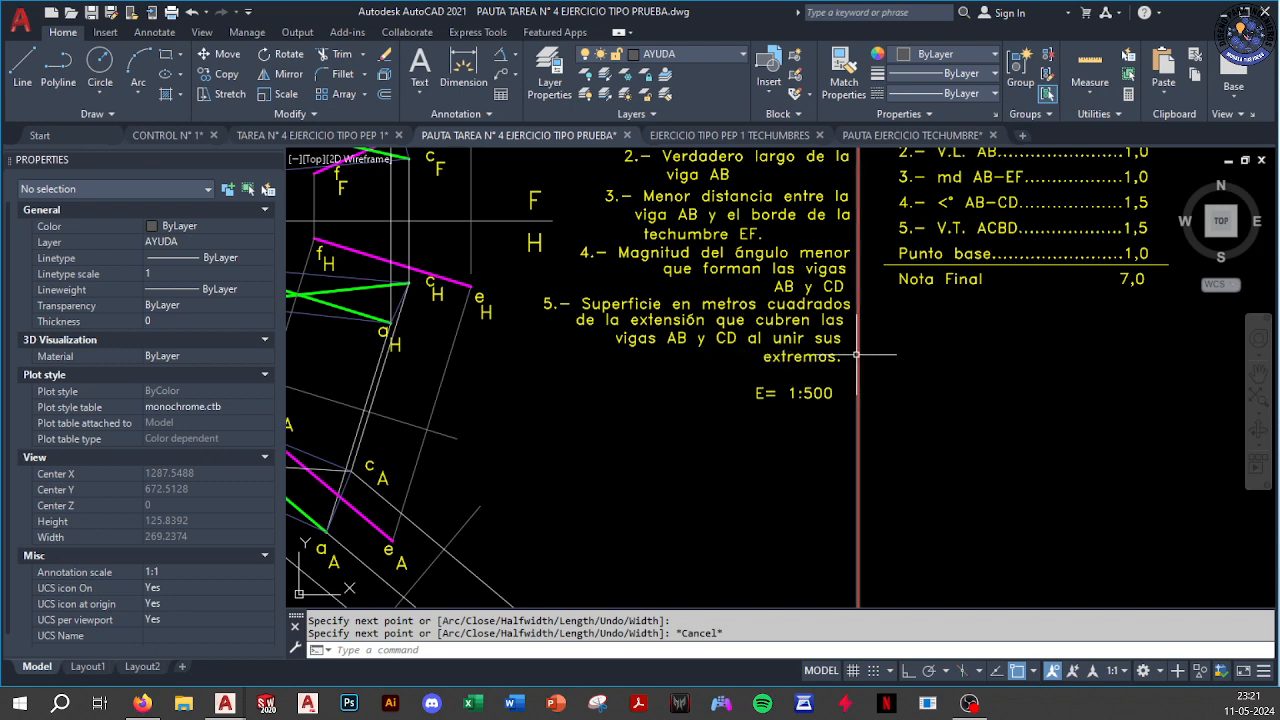
# Examine how view C on the last solved sheet is divided into two triangles with bases b1, b2 and heights h1, h2
pyautogui.scroll(-4, 885, 360)
pyautogui.scroll(4, 820, 206)
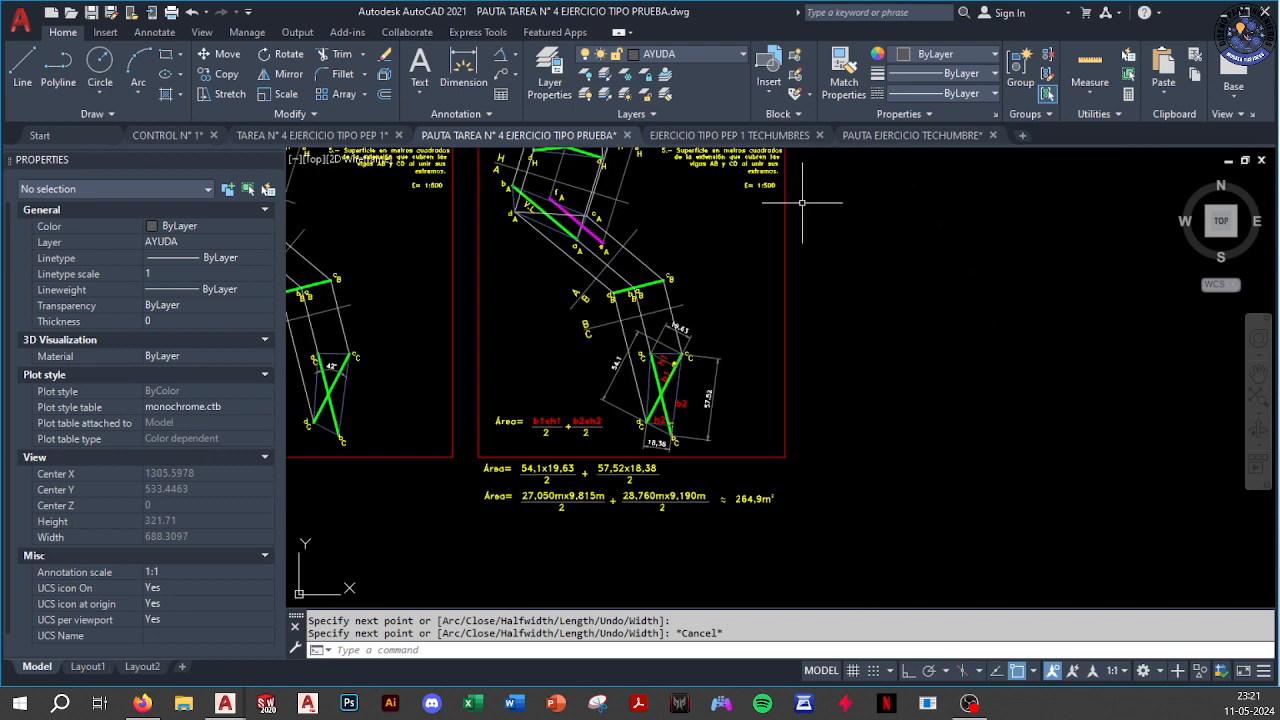
pyautogui.scroll(4, 623, 296)
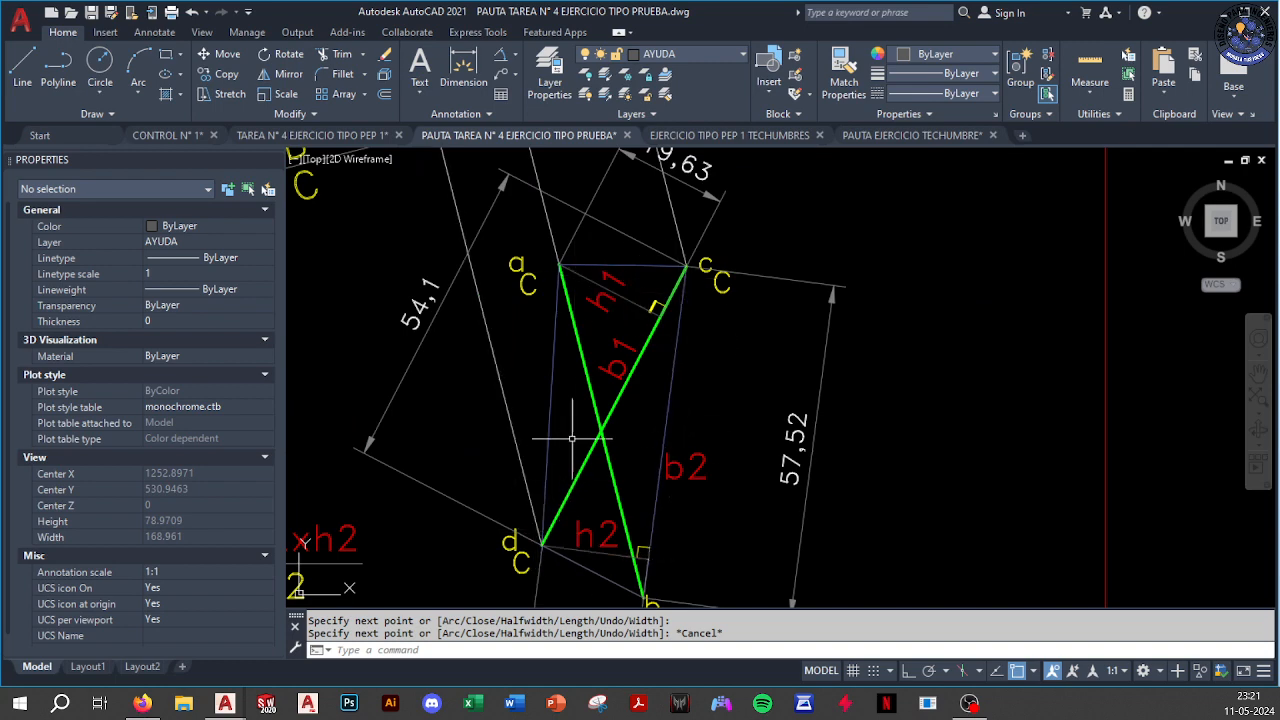
pyautogui.scroll(-2, 629, 396)
pyautogui.moveTo(694, 408); pyautogui.dragTo(680, 374, button='middle')
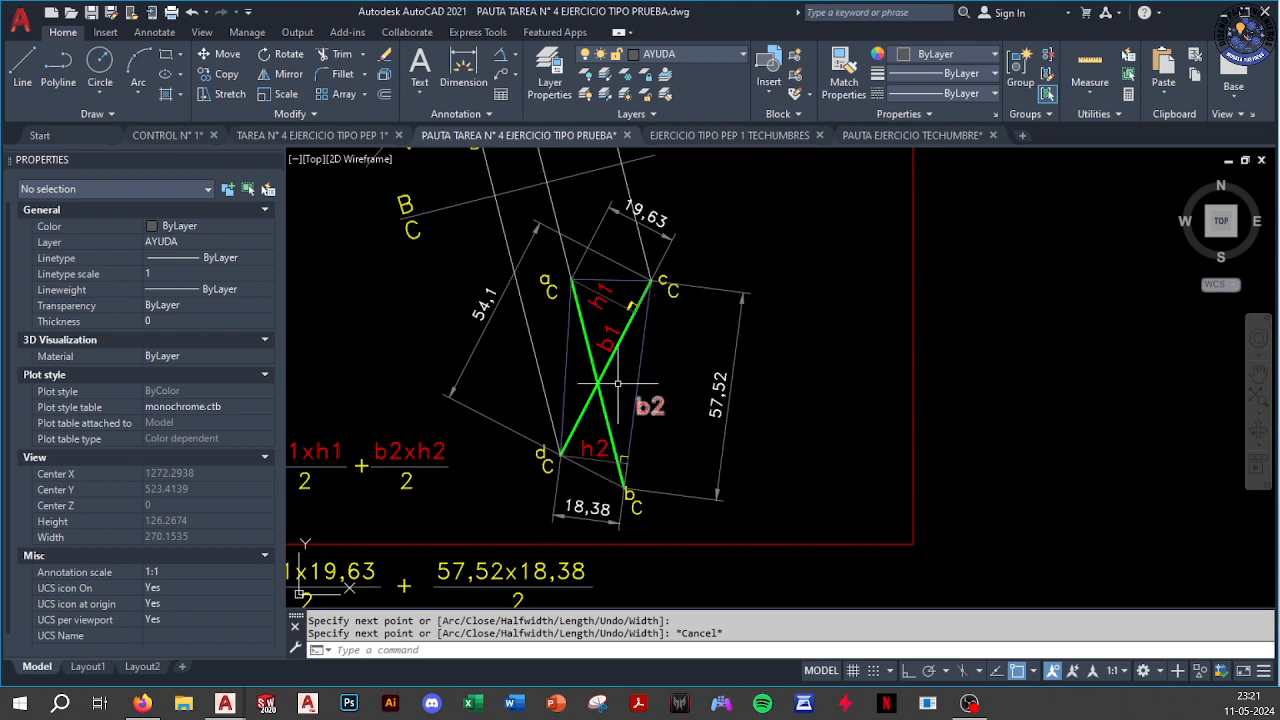
pyautogui.scroll(-2, 635, 292)
pyautogui.scroll(4, 632, 323)
pyautogui.moveTo(530, 349)
pyautogui.mouseDown(button='middle')
pyautogui.moveTo(659, 279)
pyautogui.moveTo(716, 380)
pyautogui.mouseUp(button='middle')
pyautogui.scroll(-2, 657, 284)
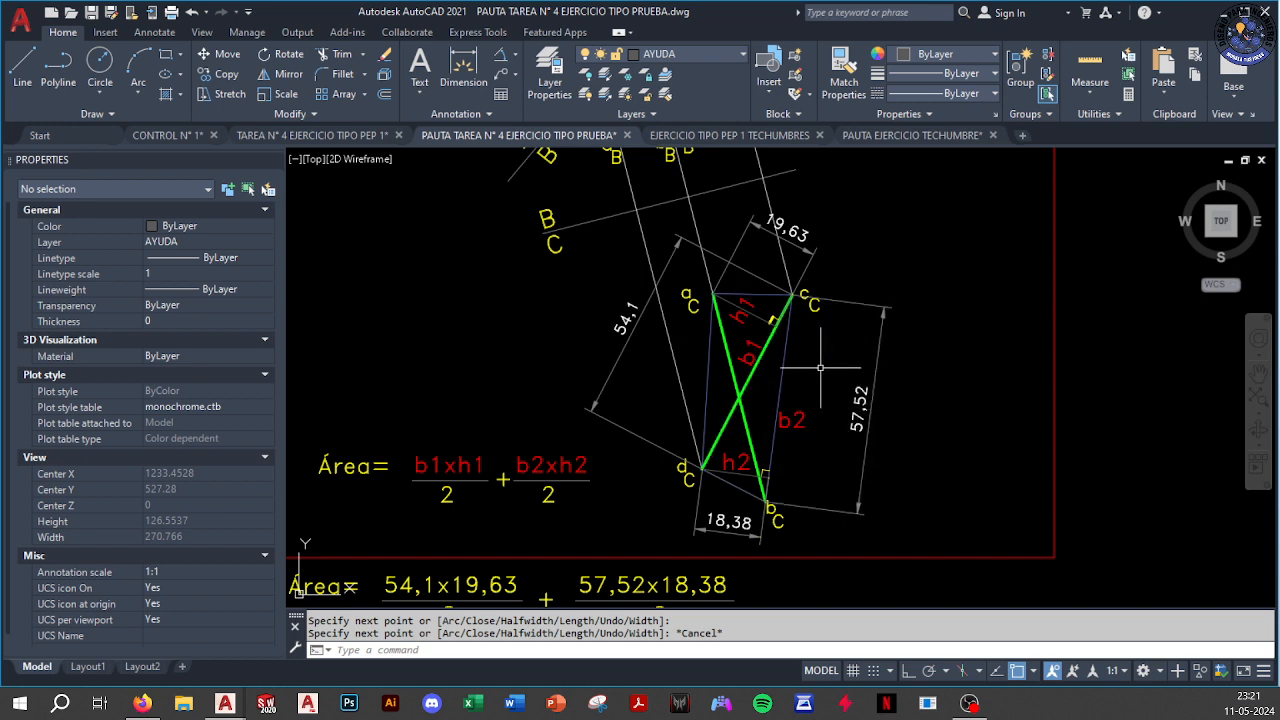
# Highlight base b1, height h1 and the b1xh1 term of the area formula together, and clear the selection
pyautogui.click(768, 340)
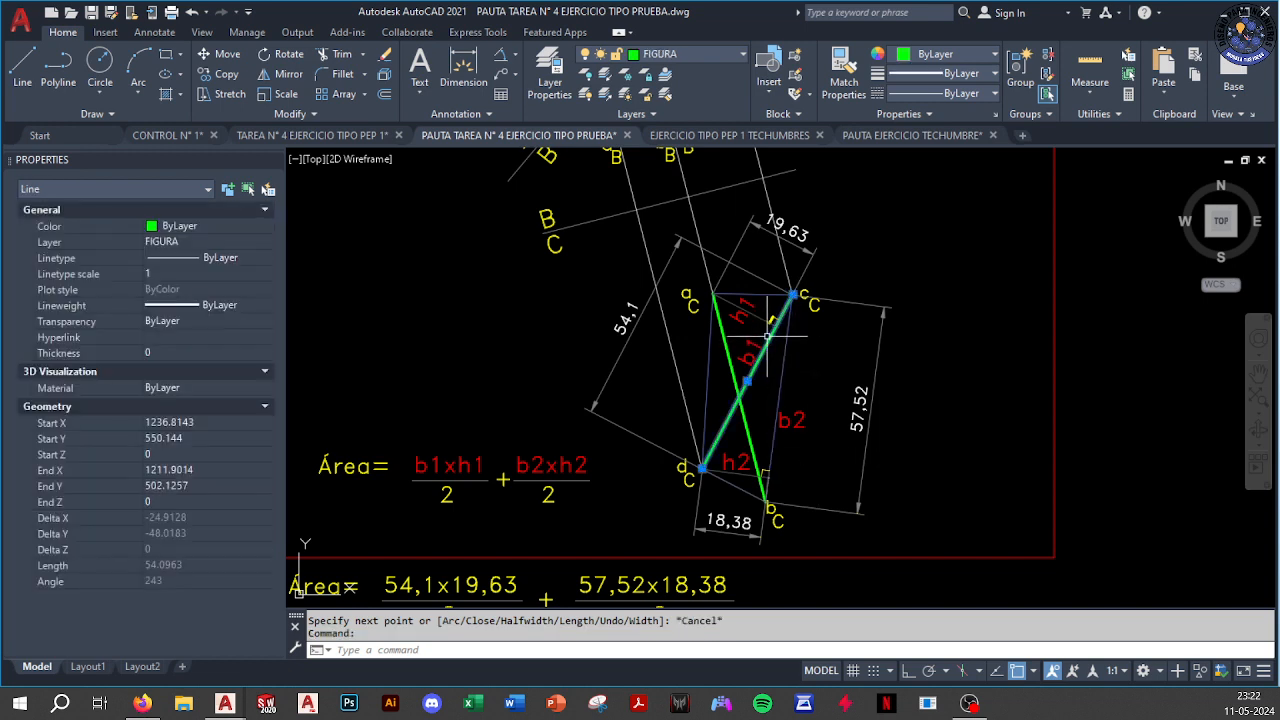
pyautogui.click(763, 313)
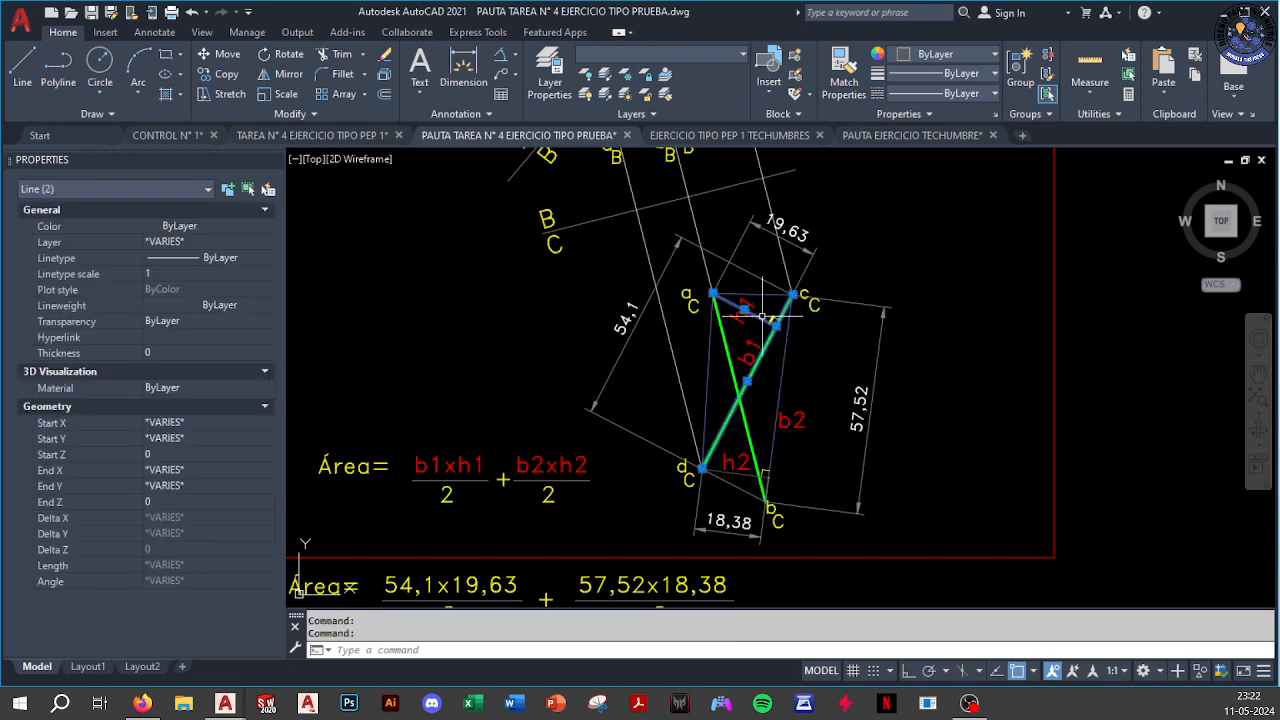
pyautogui.click(388, 441)
pyautogui.click(490, 523)
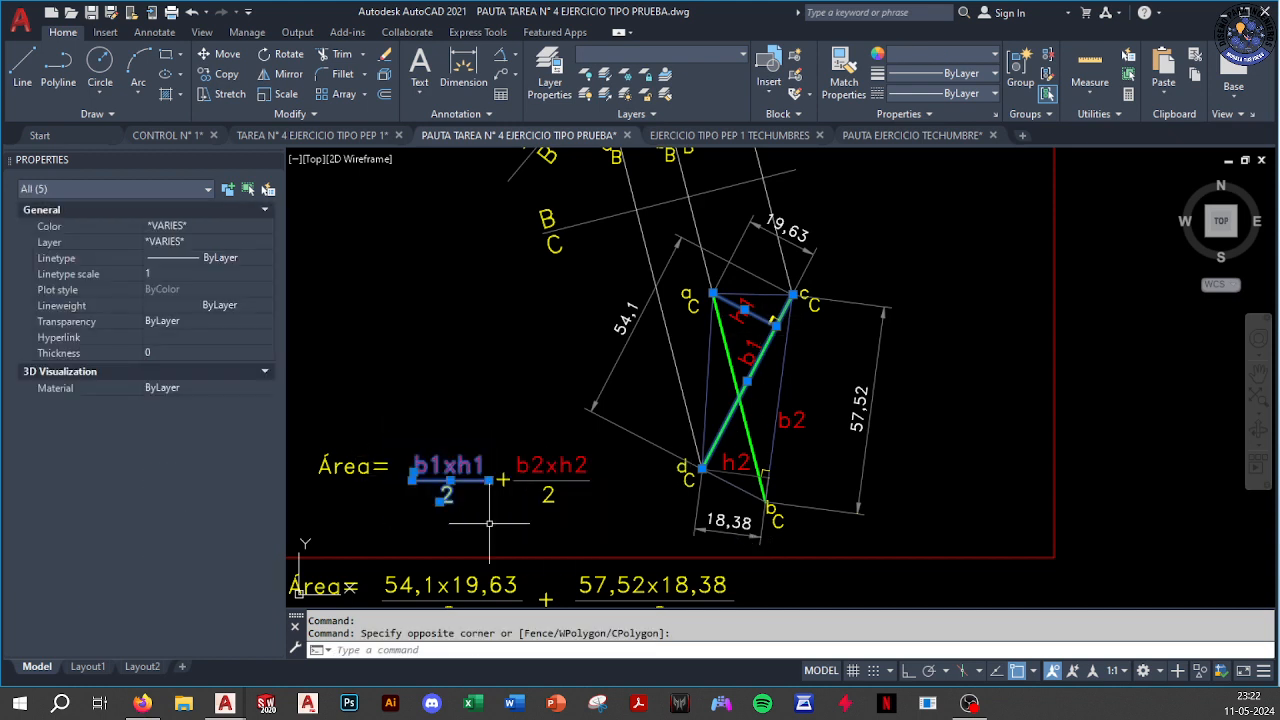
pyautogui.press('Escape')
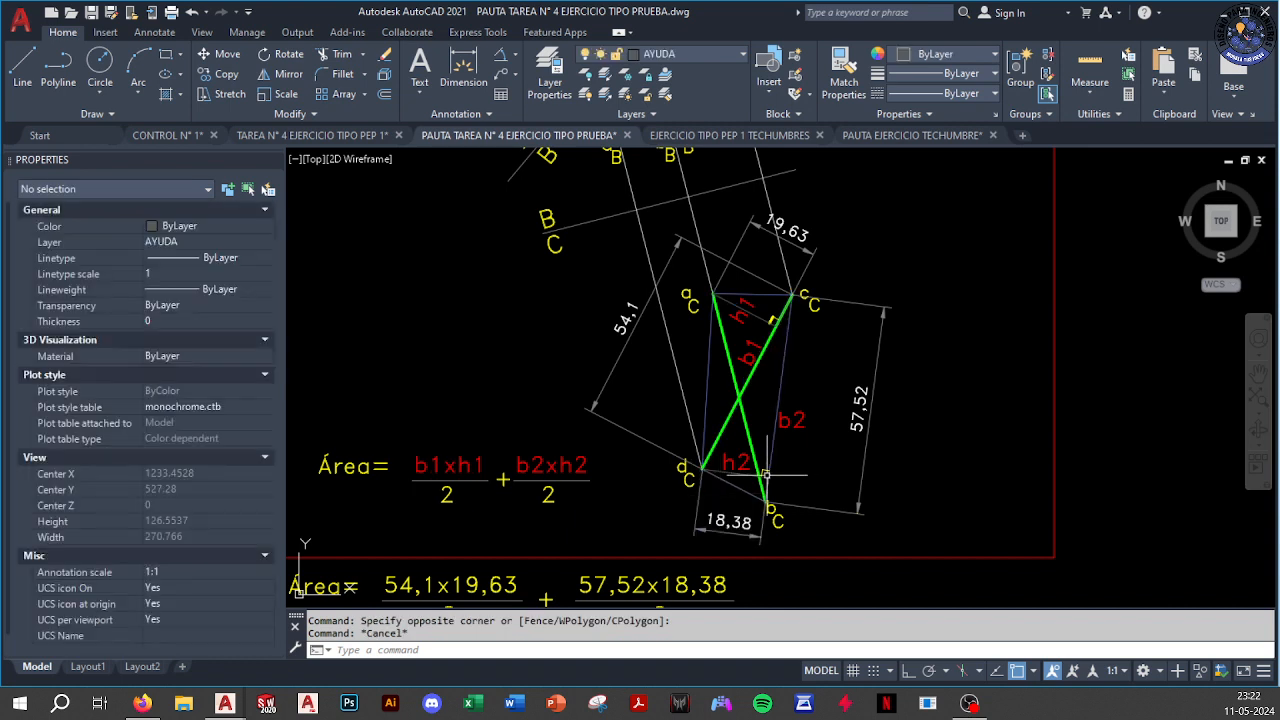
# Highlight base b2, height h2 and the b2xh2 term of the area formula together, and clear the selection
pyautogui.click(781, 376)
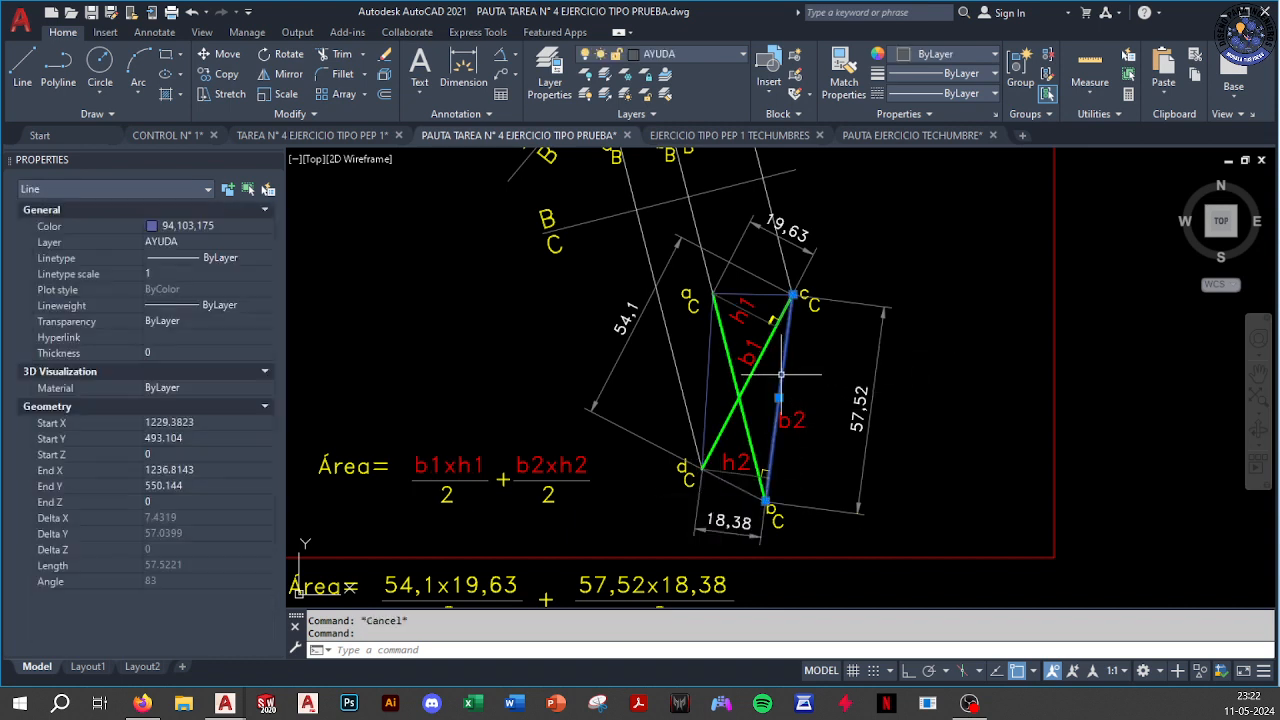
pyautogui.click(752, 472)
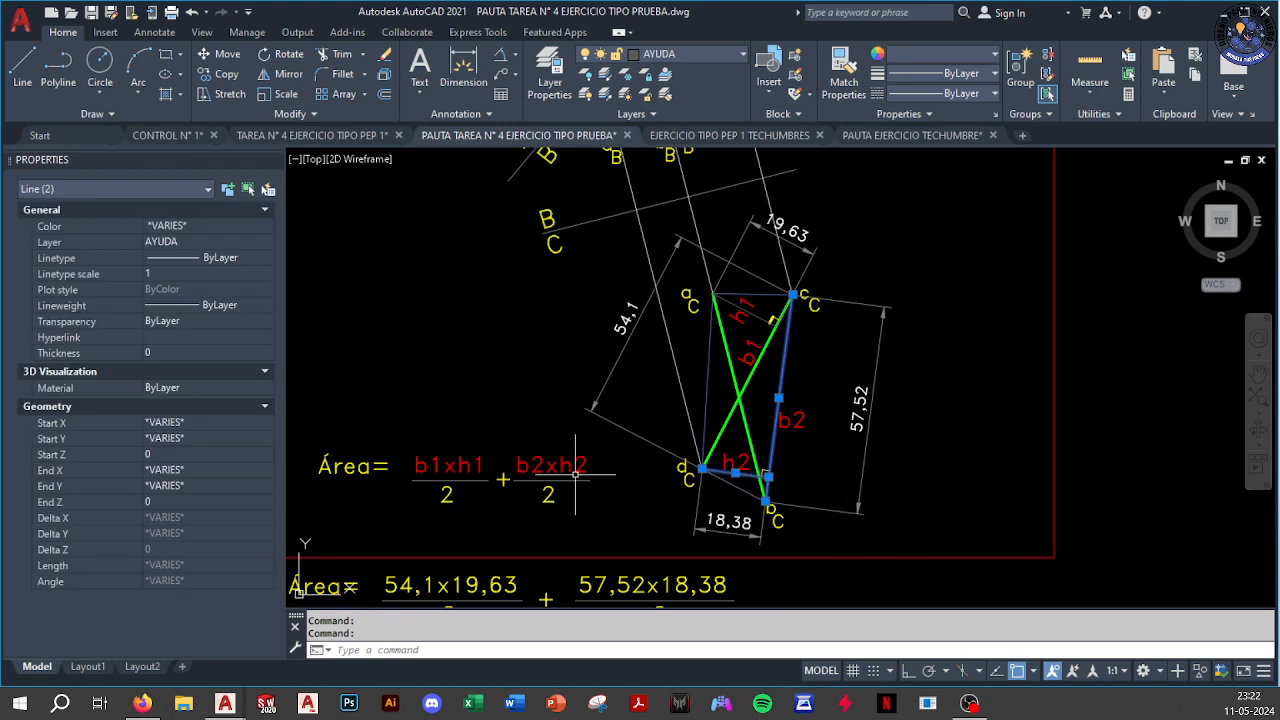
pyautogui.click(499, 437)
pyautogui.click(632, 528)
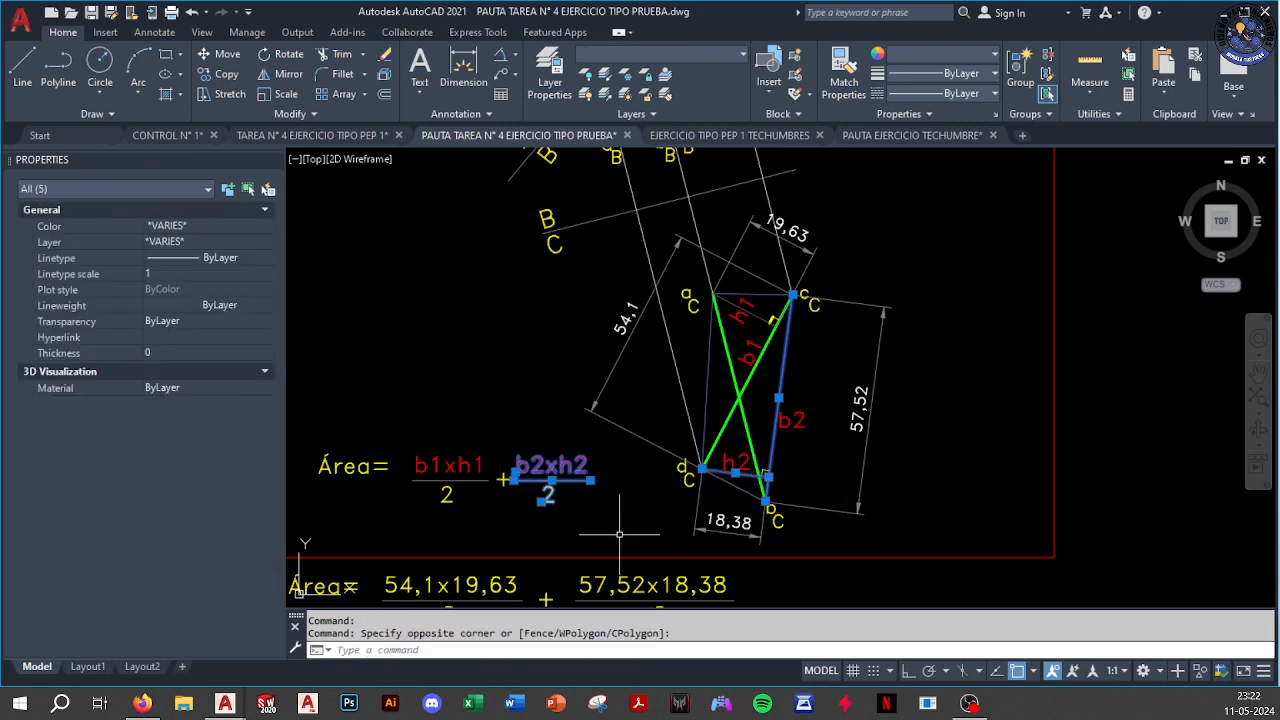
pyautogui.press('Escape')
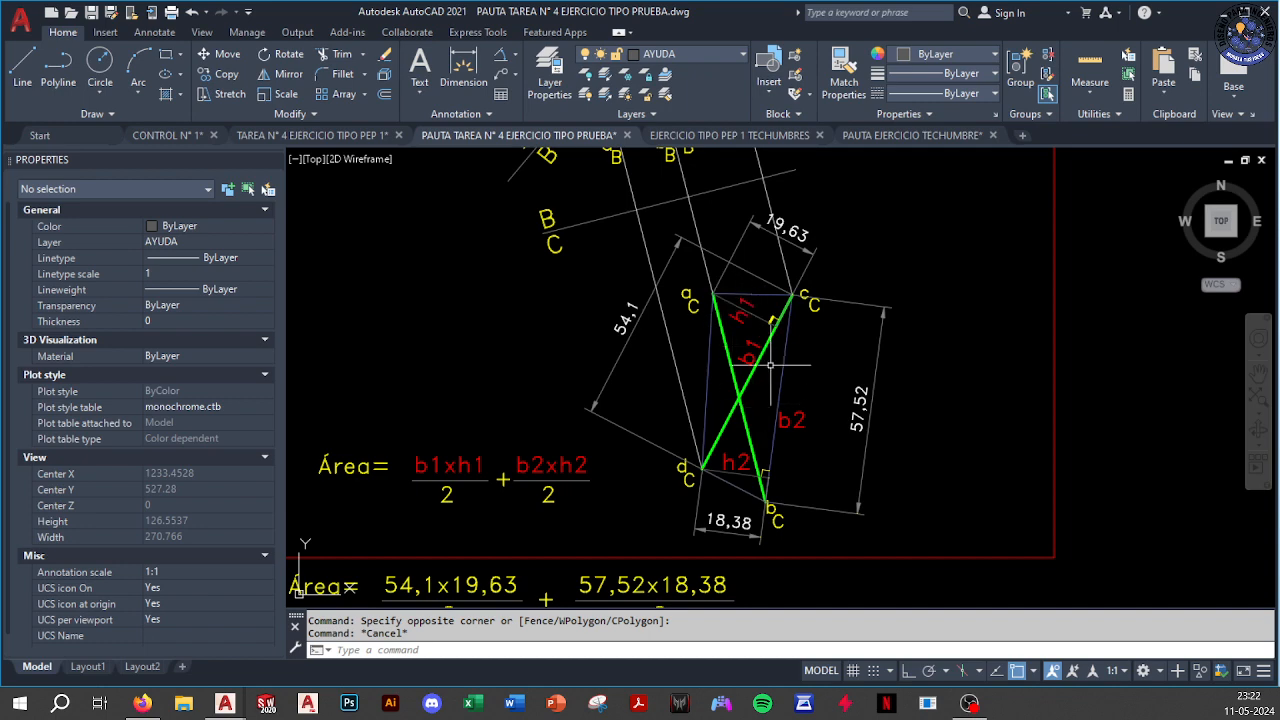
# Compare the area calculations below the solved sheet with the base and height dimensions in its view C
pyautogui.scroll(-4, 761, 382)
pyautogui.scroll(2, 722, 437)
pyautogui.scroll(2, 722, 437)
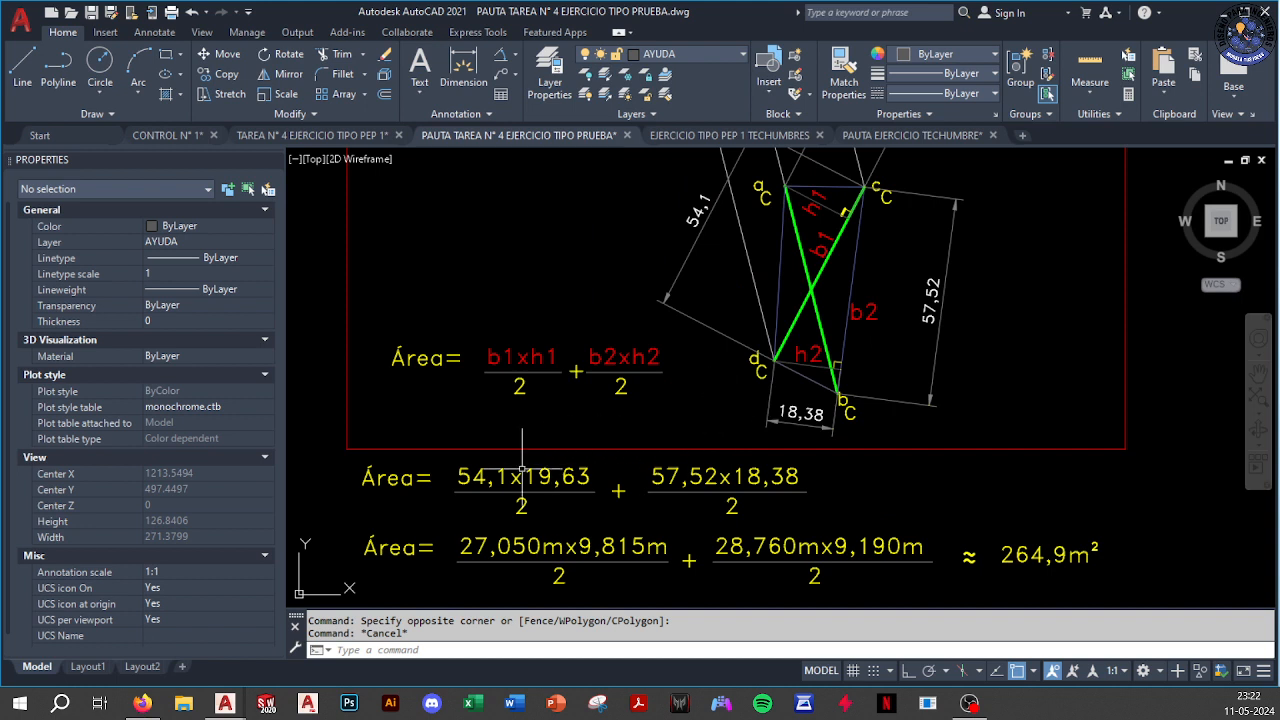
pyautogui.moveTo(943, 331); pyautogui.dragTo(942, 360, button='middle')
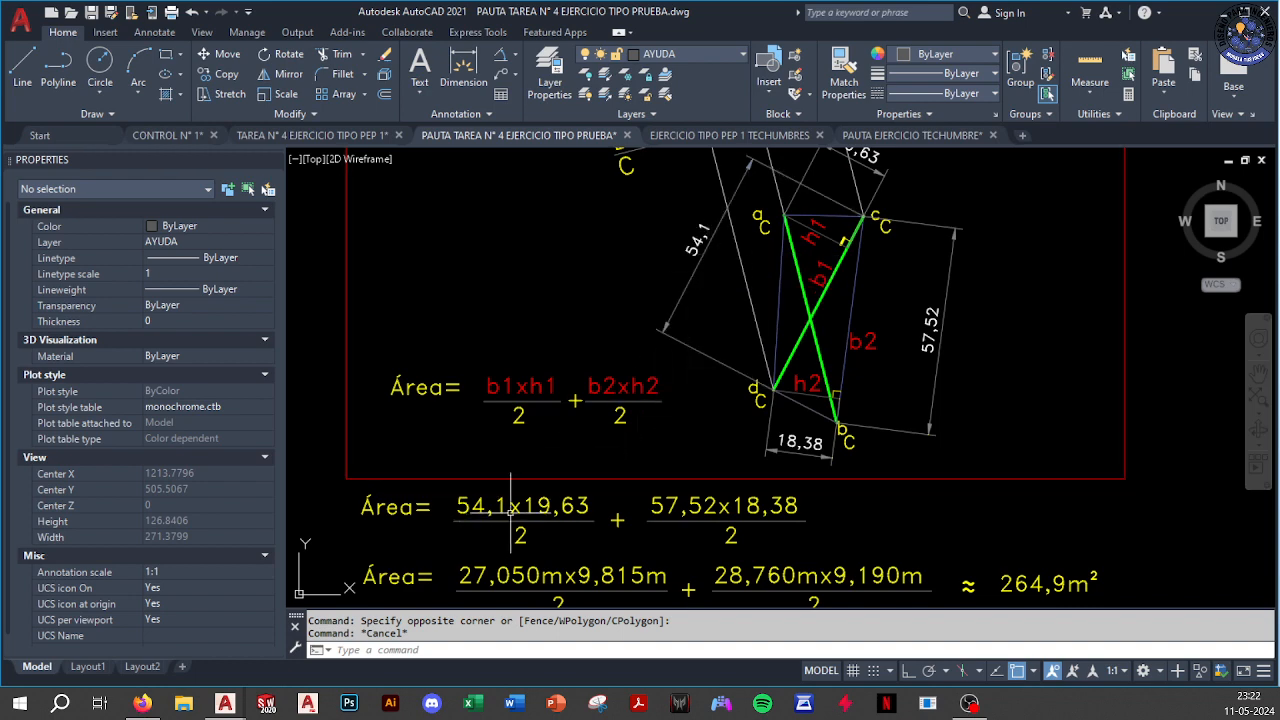
pyautogui.moveTo(852, 219); pyautogui.dragTo(848, 267, button='middle')
pyautogui.scroll(-1, 852, 268)
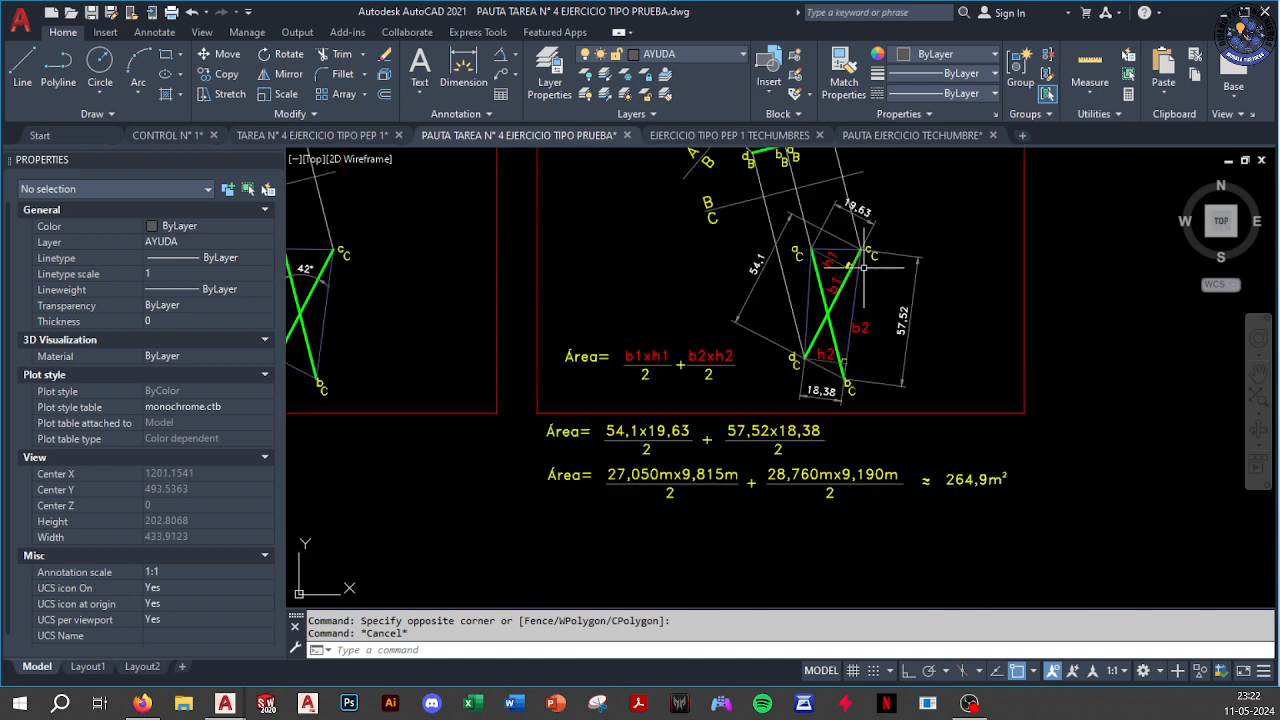
# Color the three sides of triangle a-c-d in view C red, and undo the color change
pyautogui.scroll(1, 859, 269)
pyautogui.scroll(2, 843, 250)
pyautogui.click(800, 226)
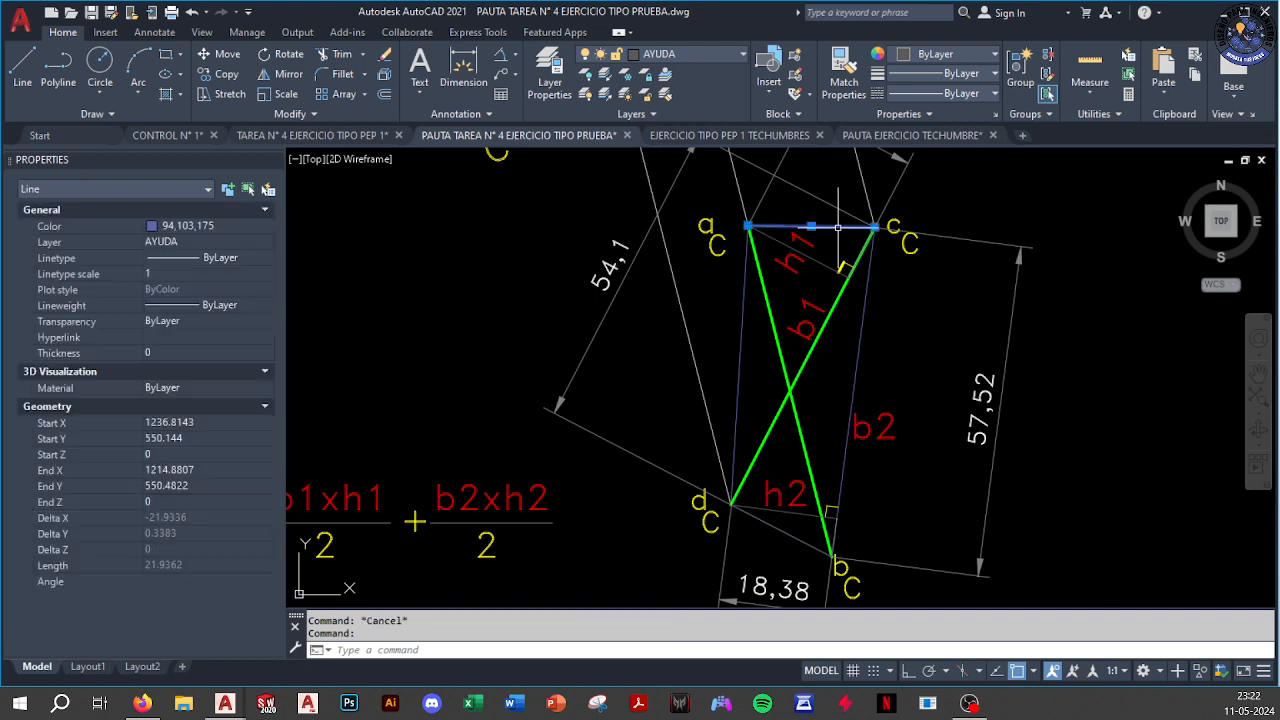
pyautogui.click(745, 306)
pyautogui.click(718, 495)
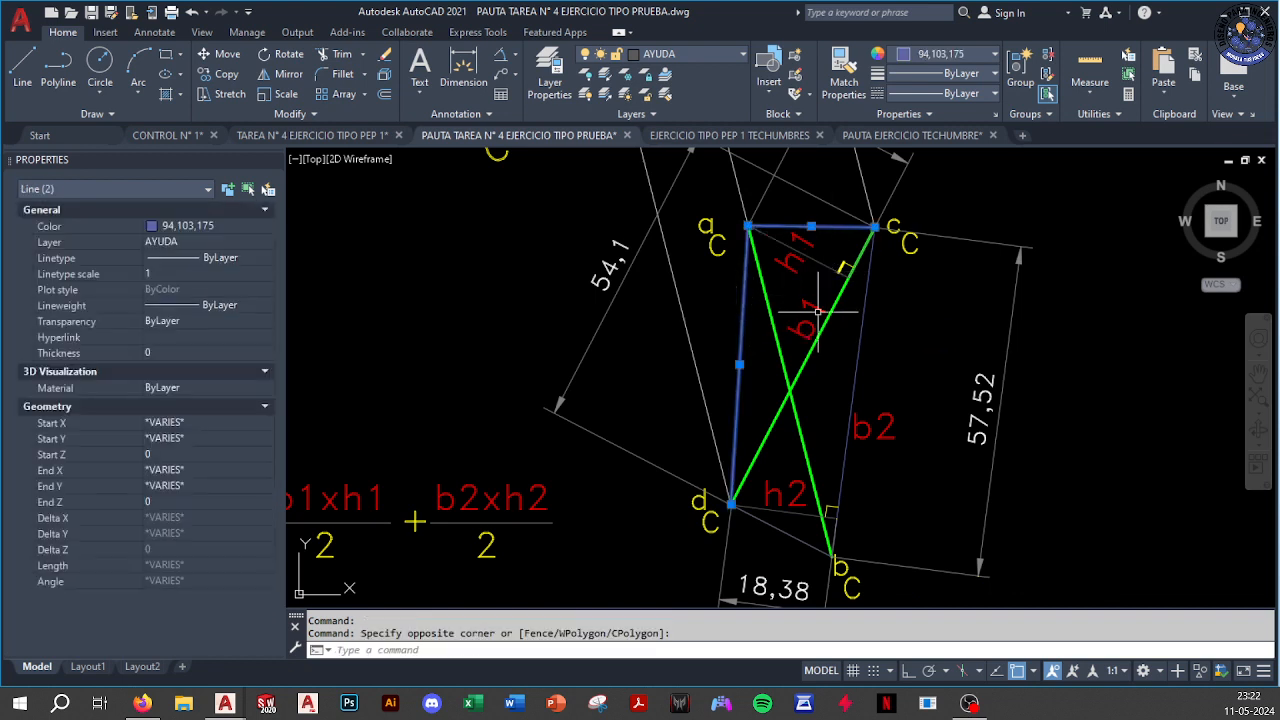
pyautogui.click(960, 53)
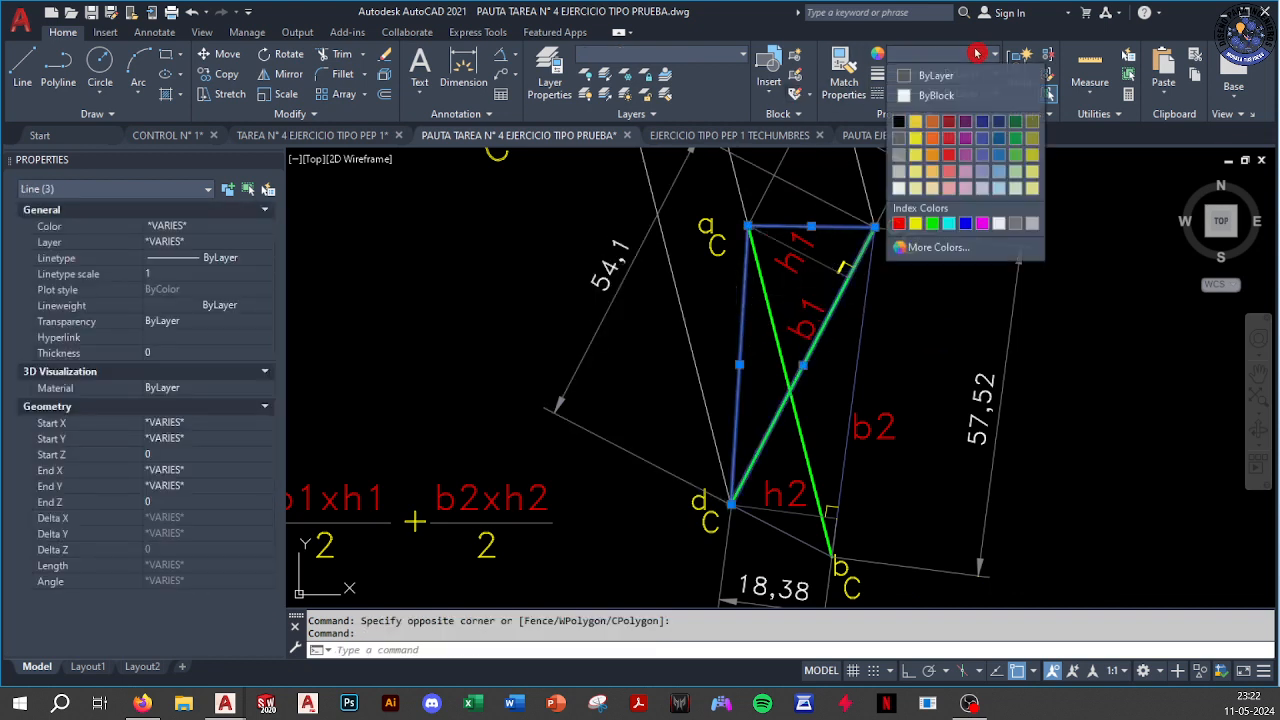
pyautogui.click(899, 223)
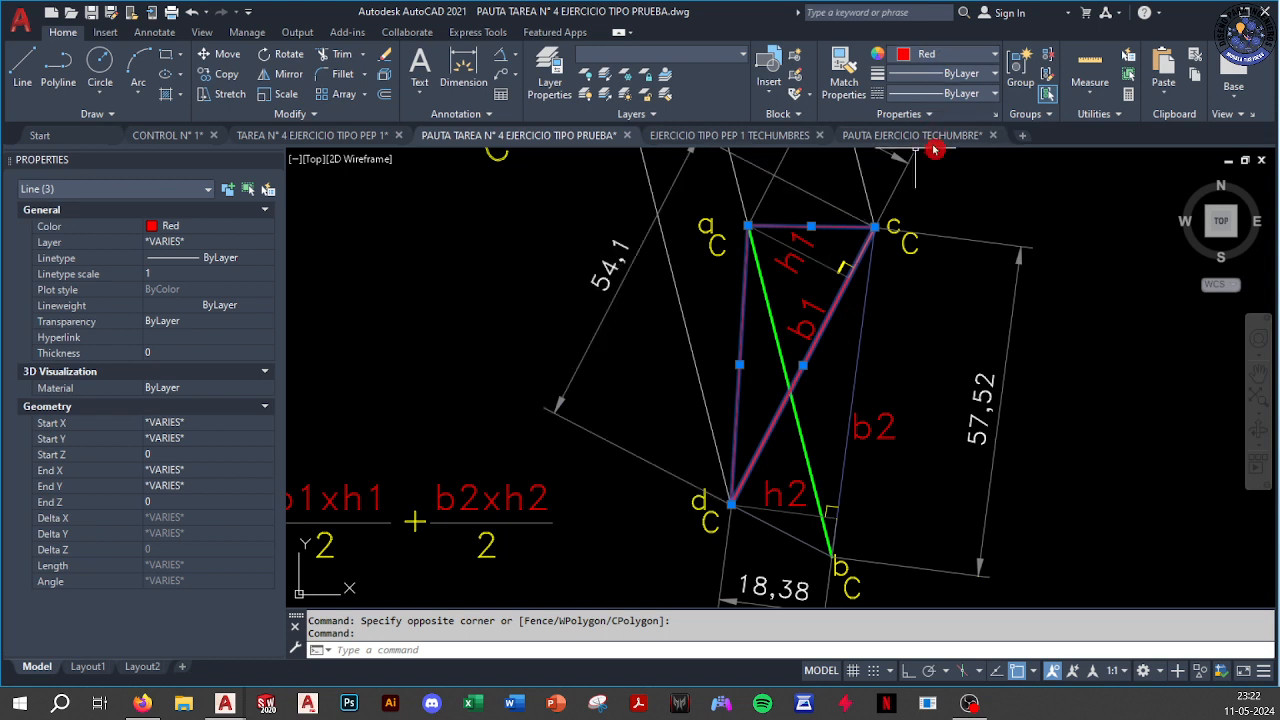
pyautogui.hotkey('ctrl', 'z')
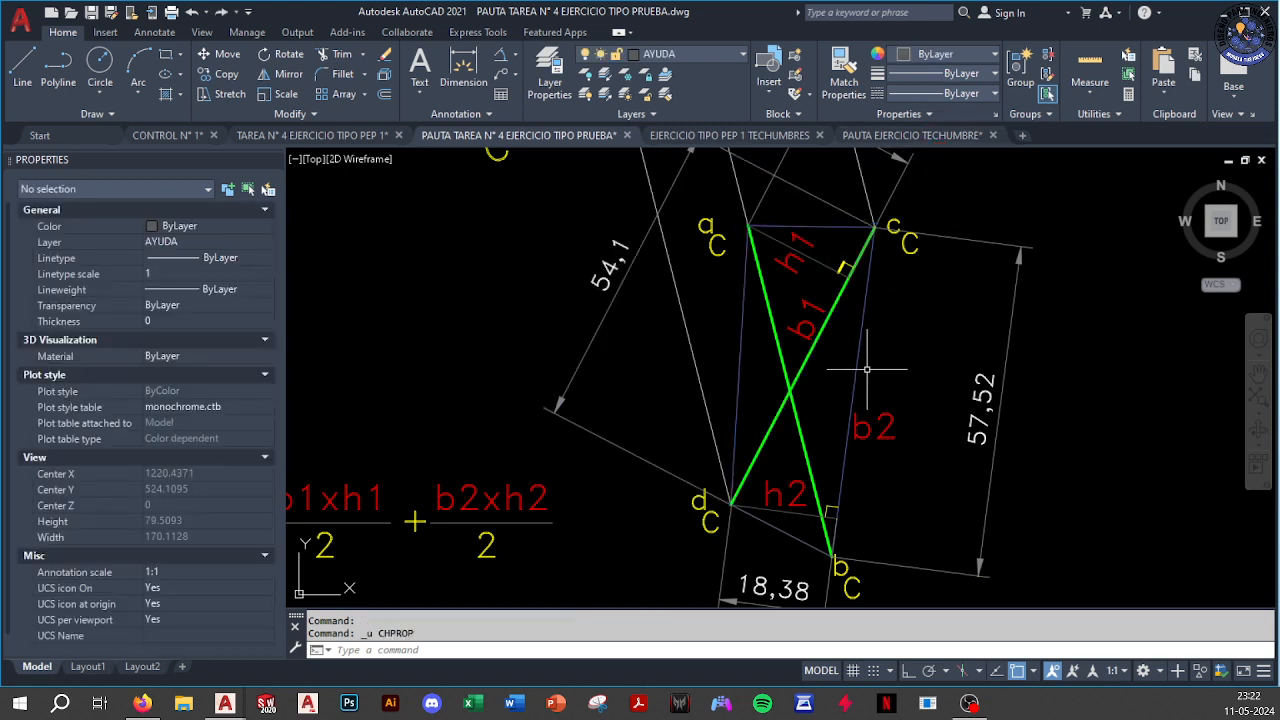
# Color the sides of triangle c-b-d in view C red
pyautogui.click(866, 369)
pyautogui.click(773, 540)
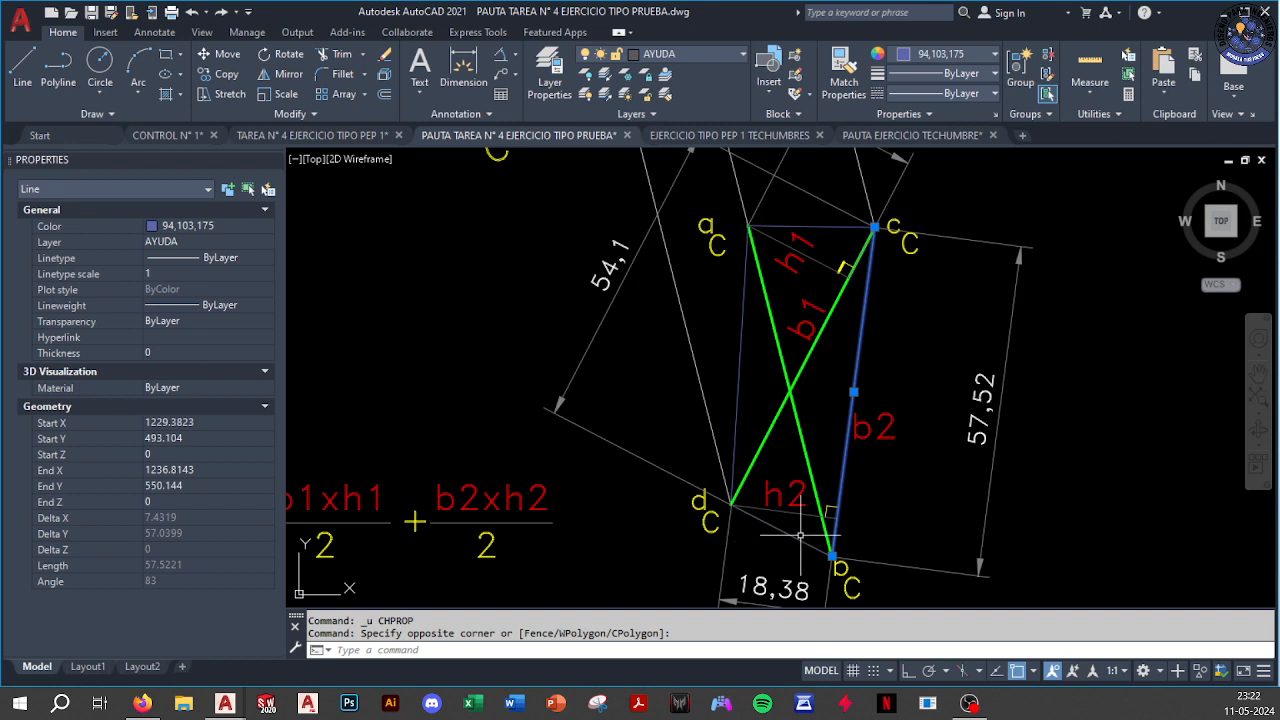
pyautogui.click(800, 536)
pyautogui.click(783, 455)
pyautogui.click(770, 436)
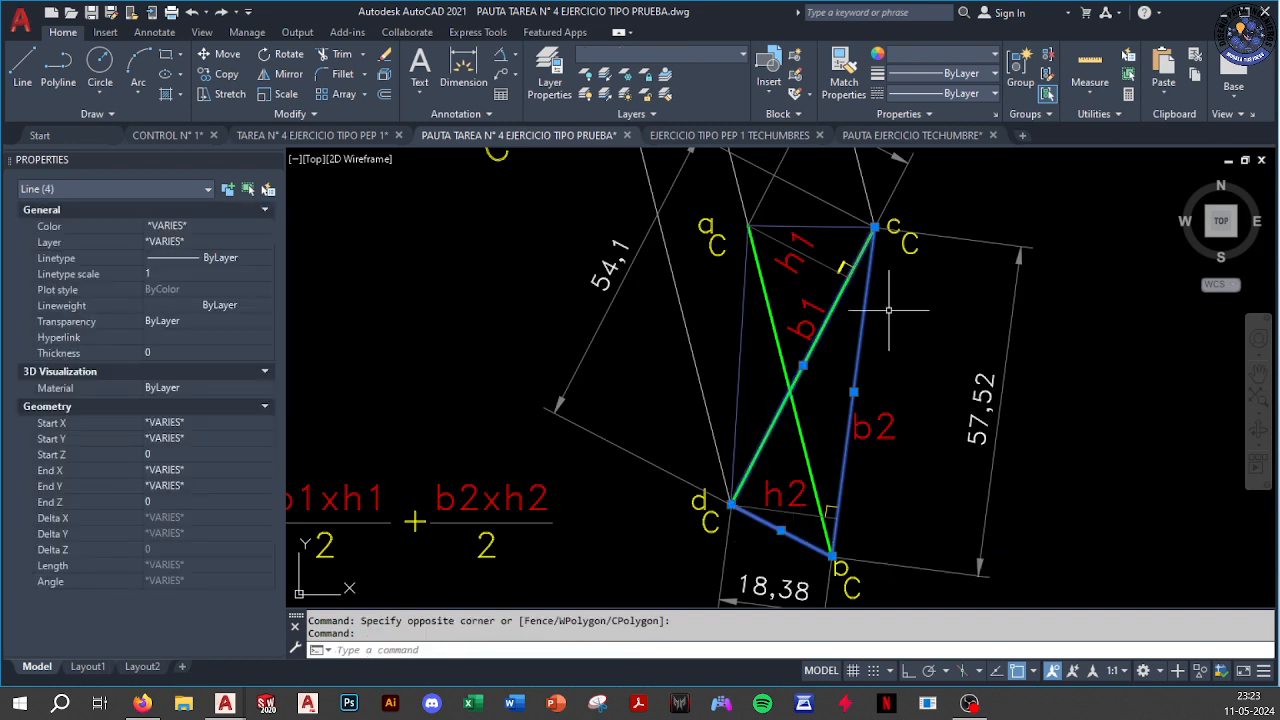
pyautogui.click(958, 50)
pyautogui.click(898, 223)
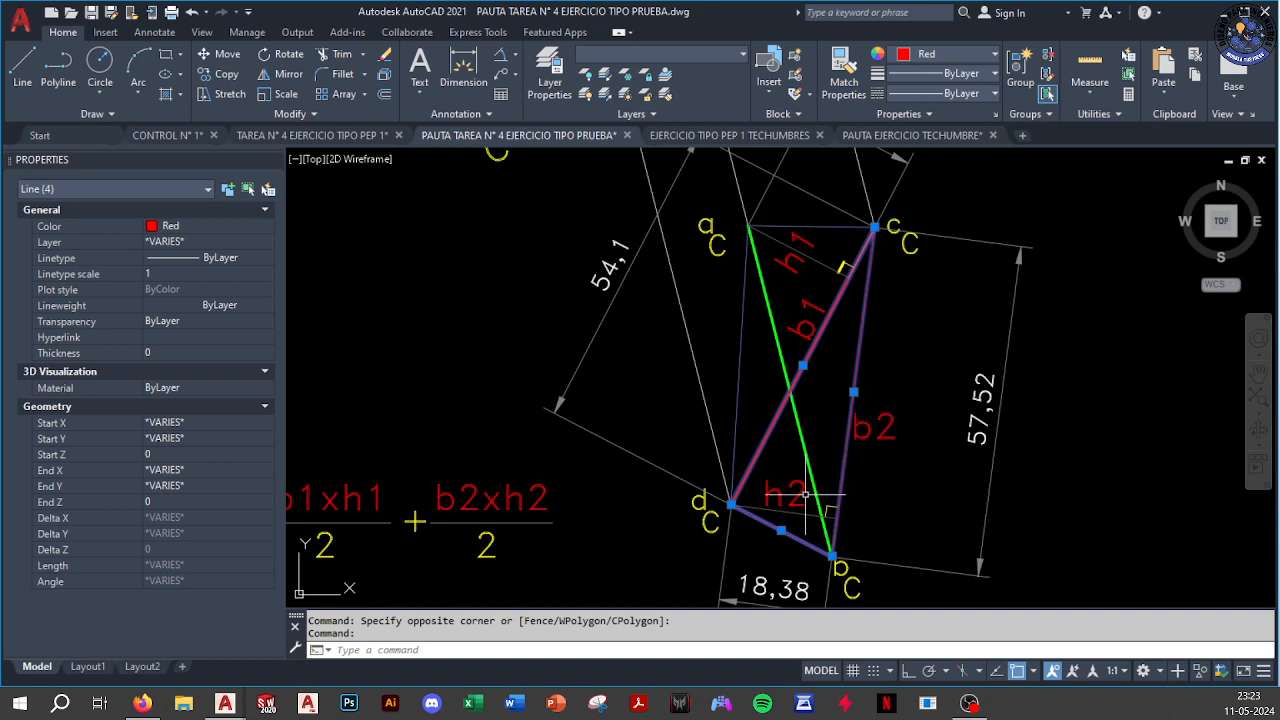
# Compare the red triangle with the 57,52x18,38 term below the sheet, clear the selection and undo the coloring
pyautogui.scroll(-3, 806, 494)
pyautogui.moveTo(741, 575); pyautogui.dragTo(741, 480, button='middle')
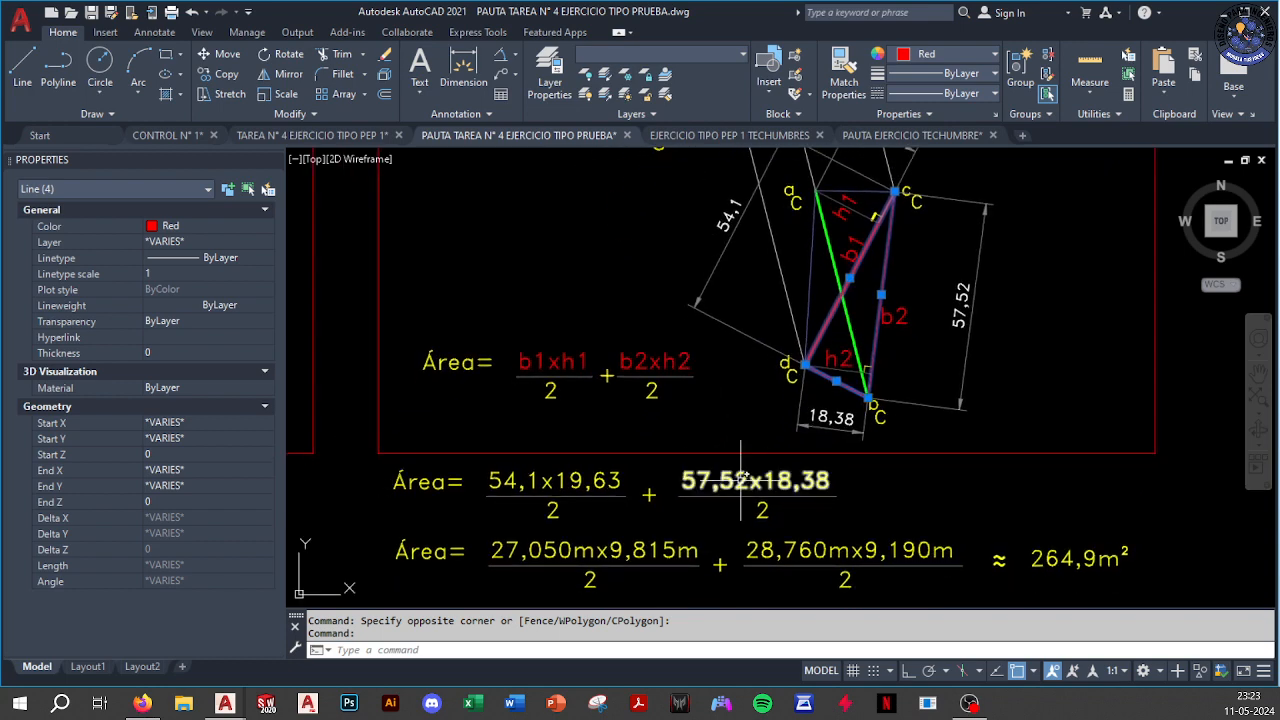
pyautogui.press('Escape')
pyautogui.press('Escape')
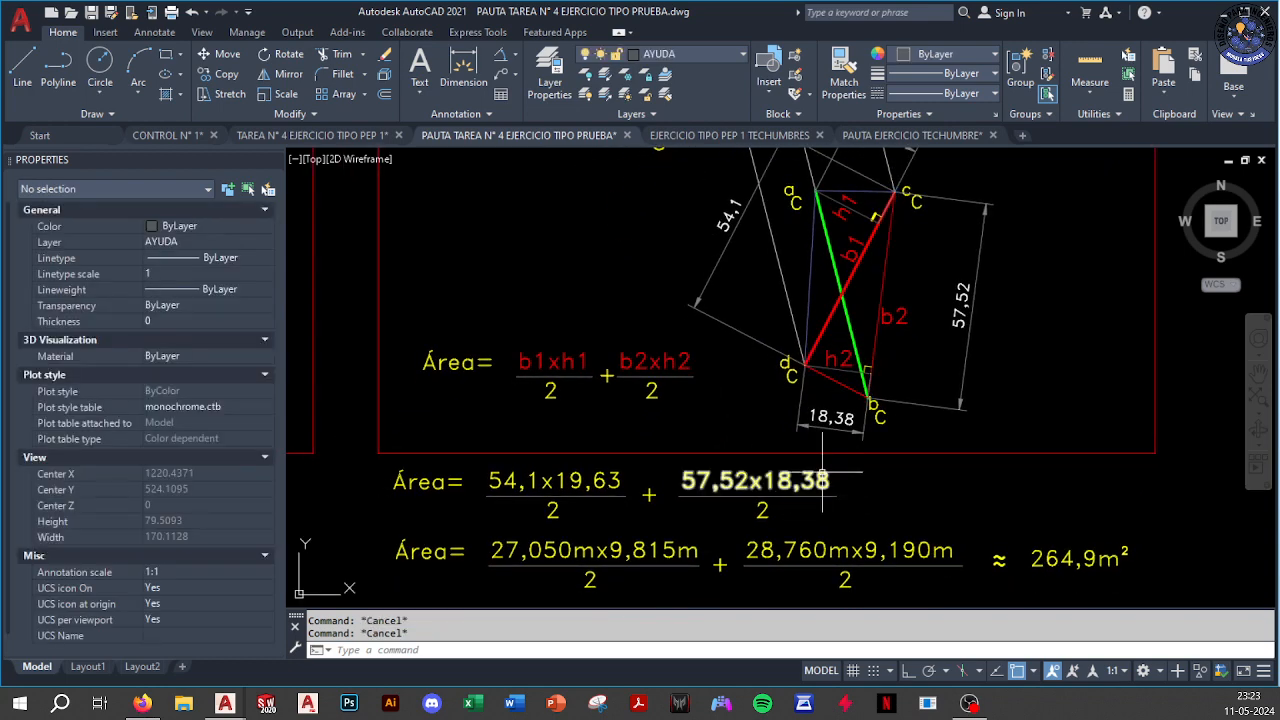
pyautogui.hotkey('ctrl', 'z')
pyautogui.hotkey('ctrl', 'z')
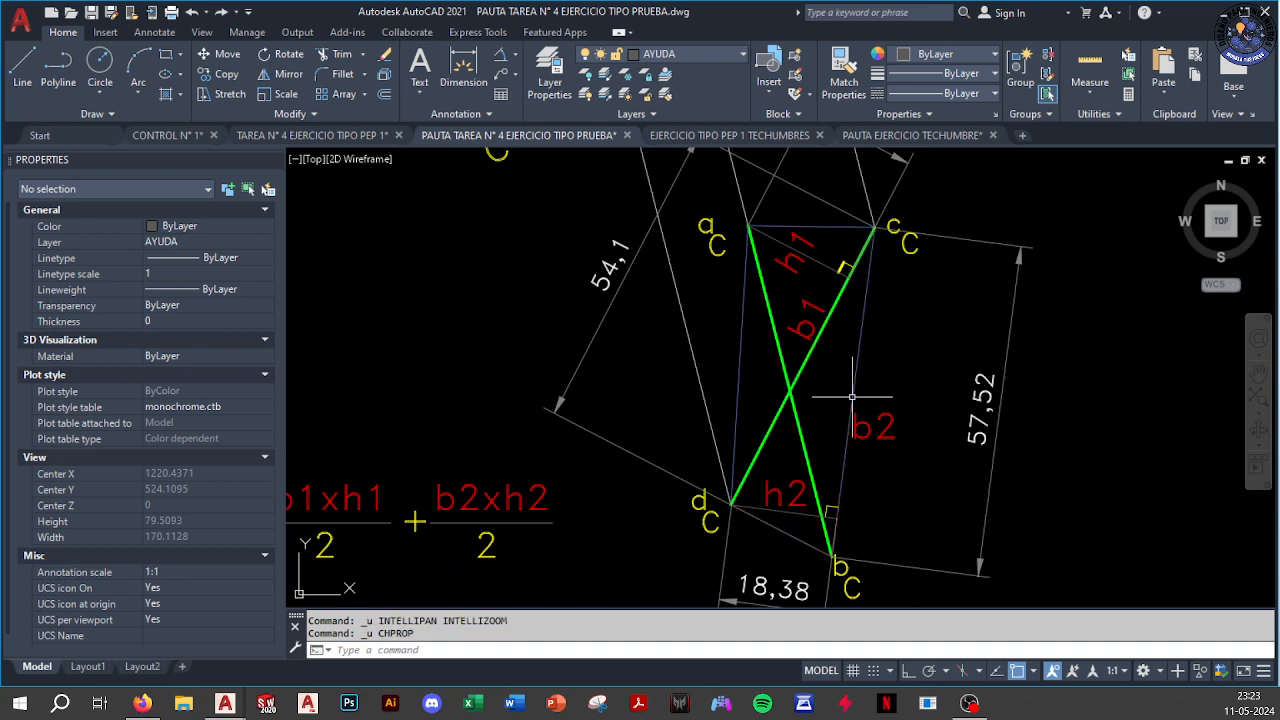
# Highlight the 54,1x19,63 and 57,52x18,38 numerators of the area calculation together, and clear the selection
pyautogui.scroll(-5, 851, 397)
pyautogui.scroll(5, 694, 491)
pyautogui.scroll(-1, 622, 455)
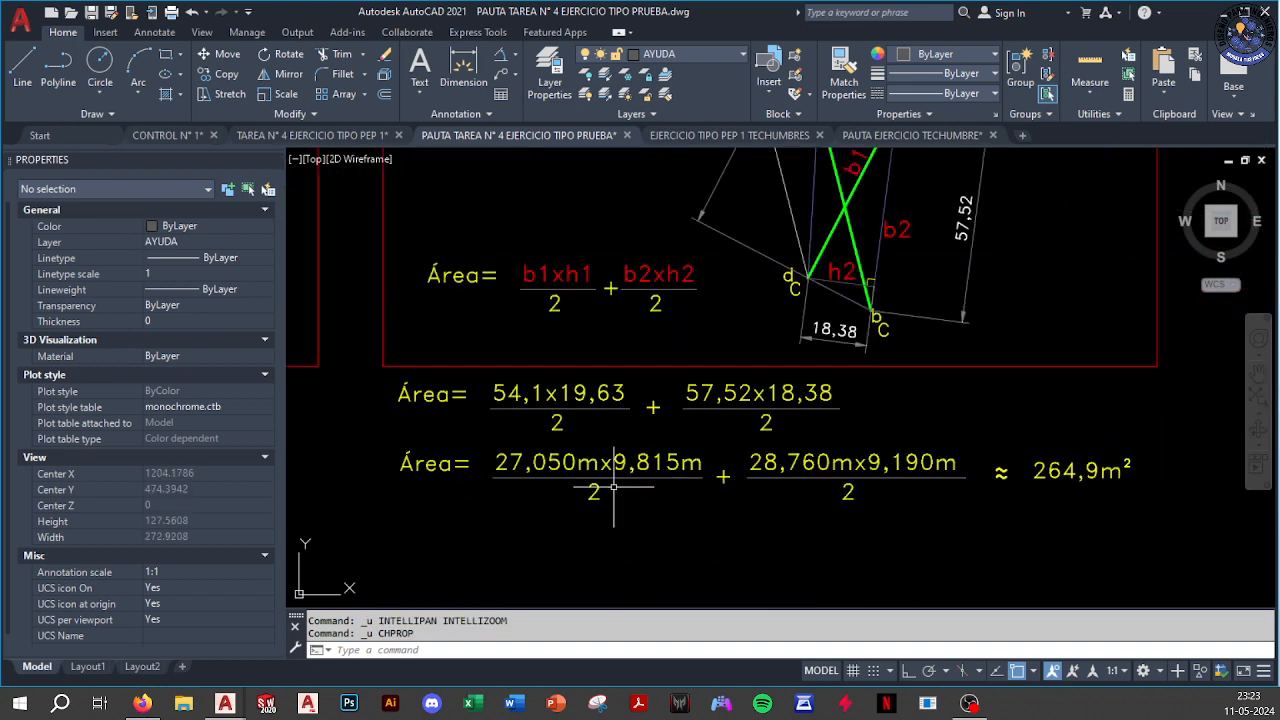
pyautogui.scroll(2, 579, 434)
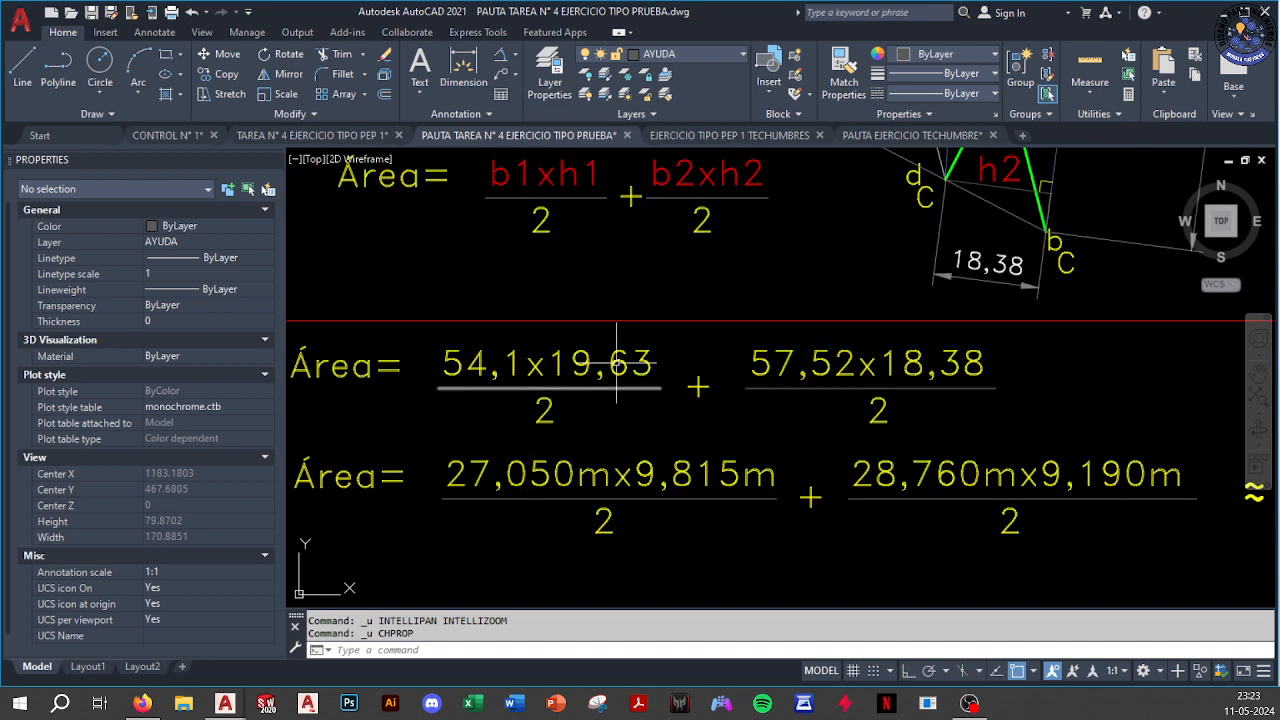
pyautogui.click(543, 362)
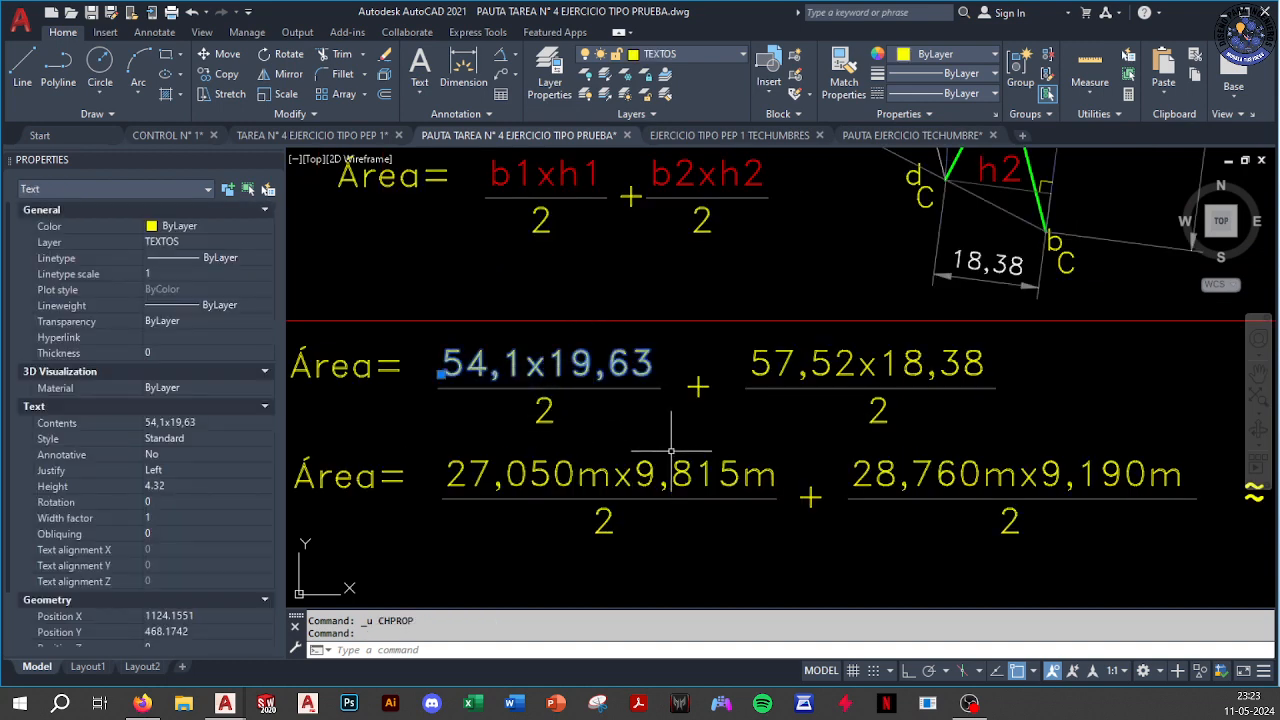
pyautogui.click(835, 370)
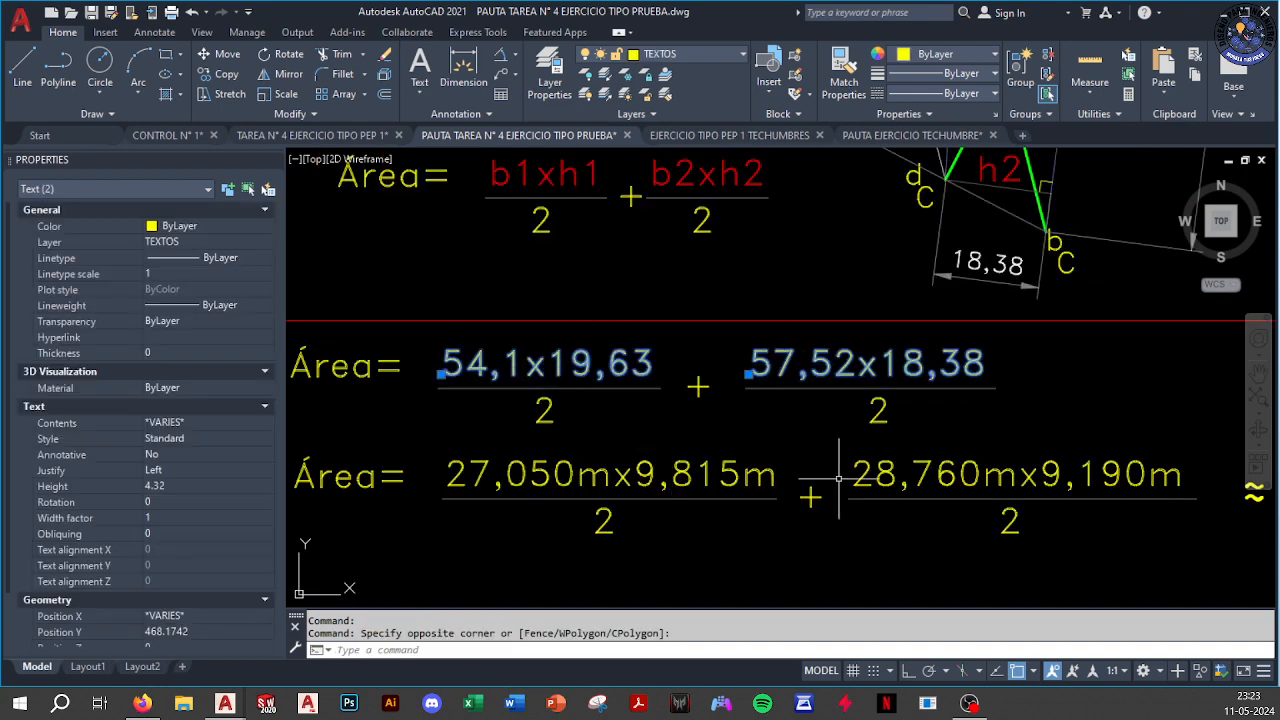
pyautogui.scroll(-4, 680, 460)
pyautogui.scroll(2, 675, 459)
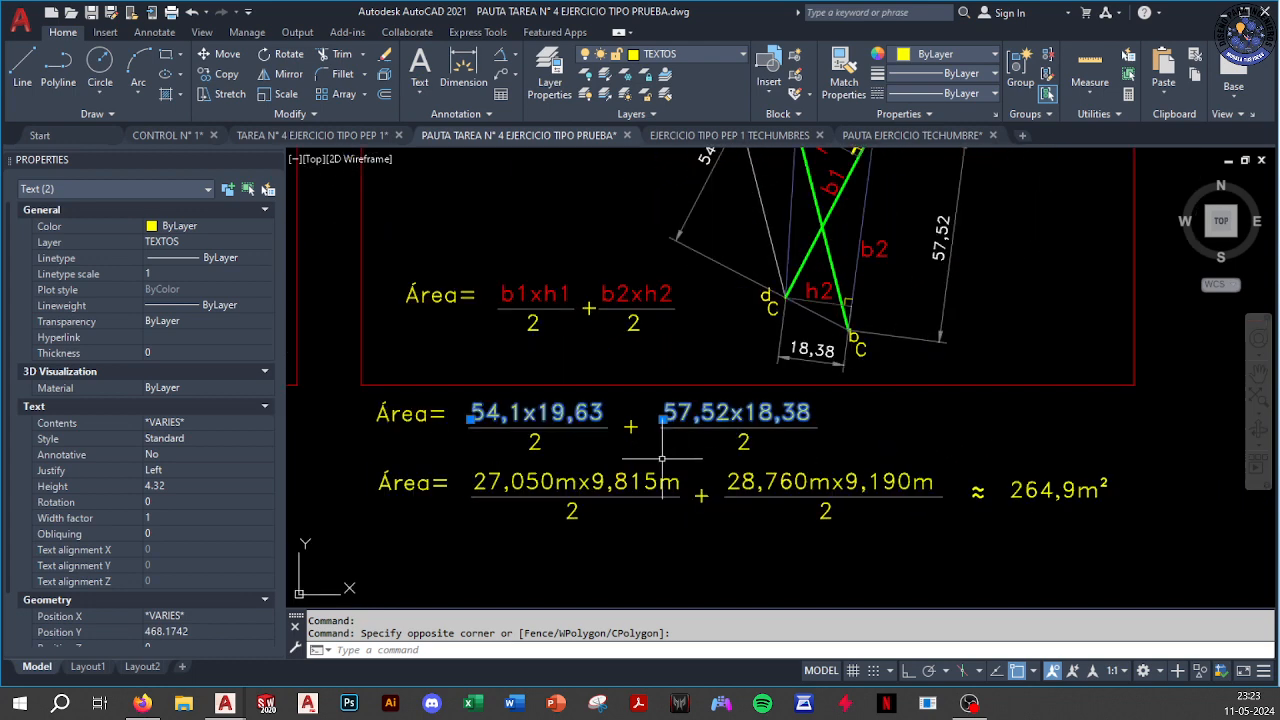
pyautogui.press('Escape')
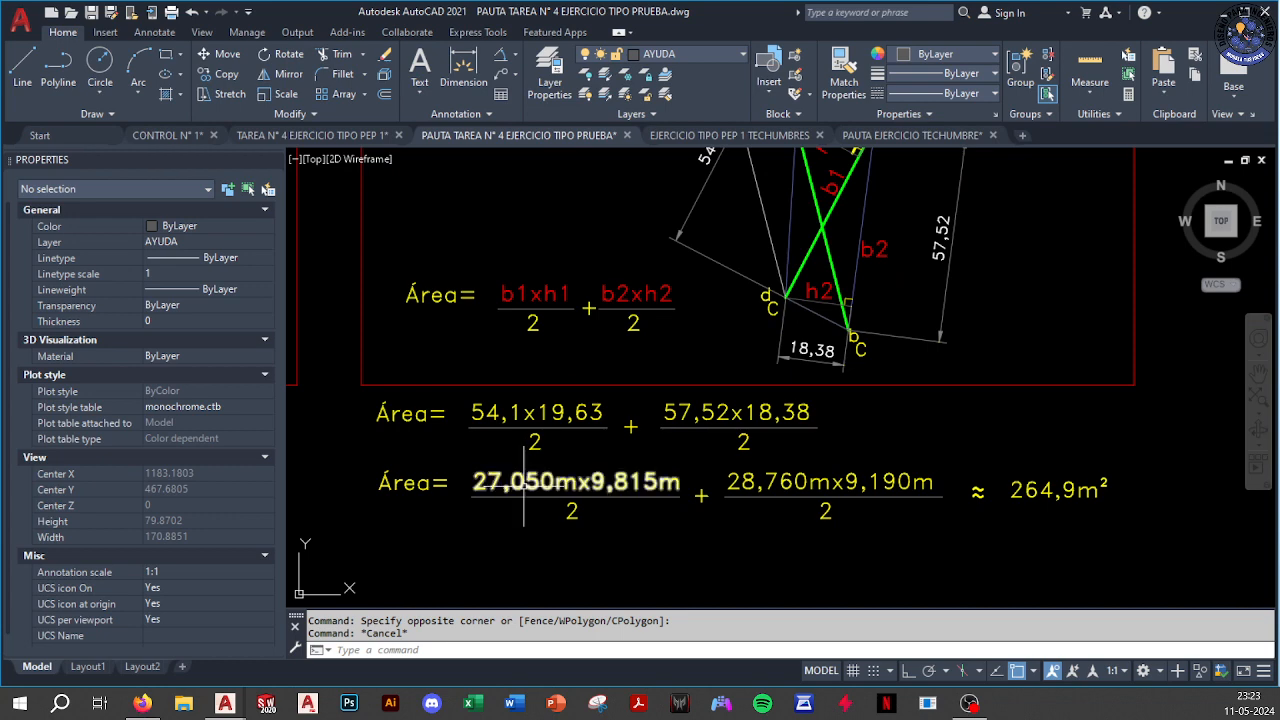
# Examine the area calculation in metres below the solved sheet against the bases and heights in view C
pyautogui.scroll(2, 525, 485)
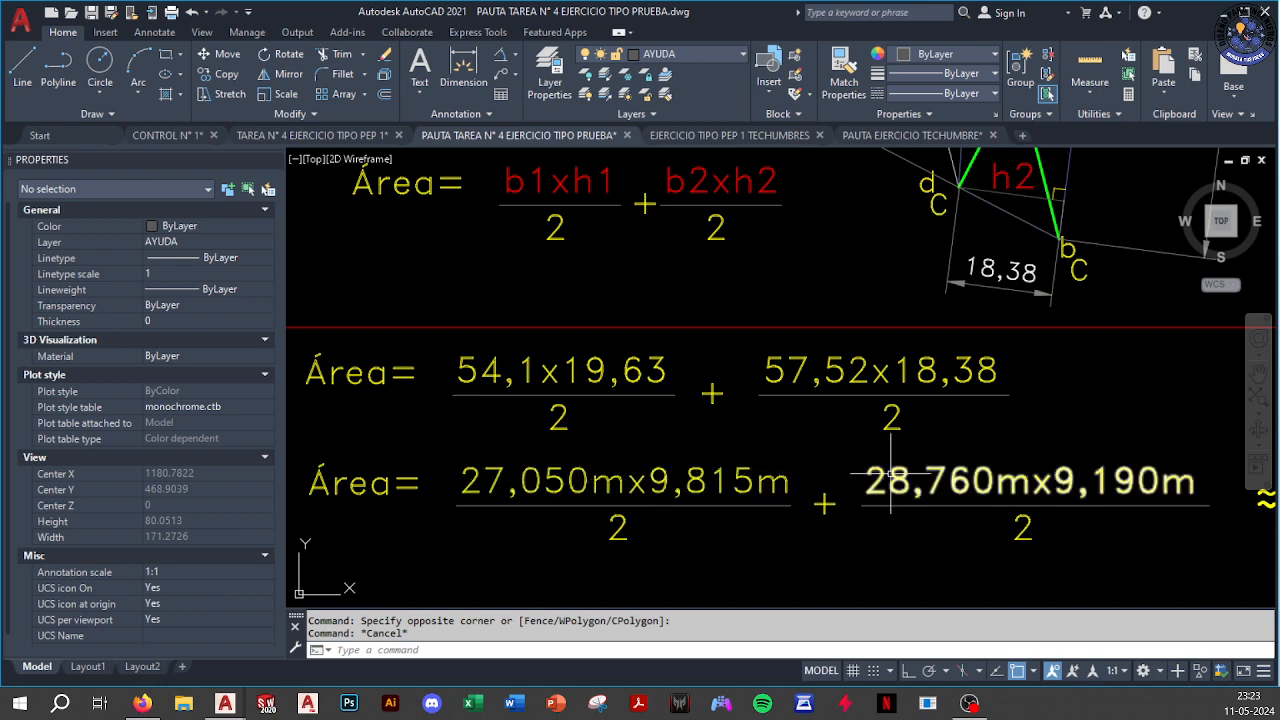
pyautogui.moveTo(1037, 491); pyautogui.dragTo(806, 477, button='middle')
pyautogui.scroll(-4, 826, 476)
pyautogui.scroll(4, 823, 460)
pyautogui.scroll(-2, 822, 460)
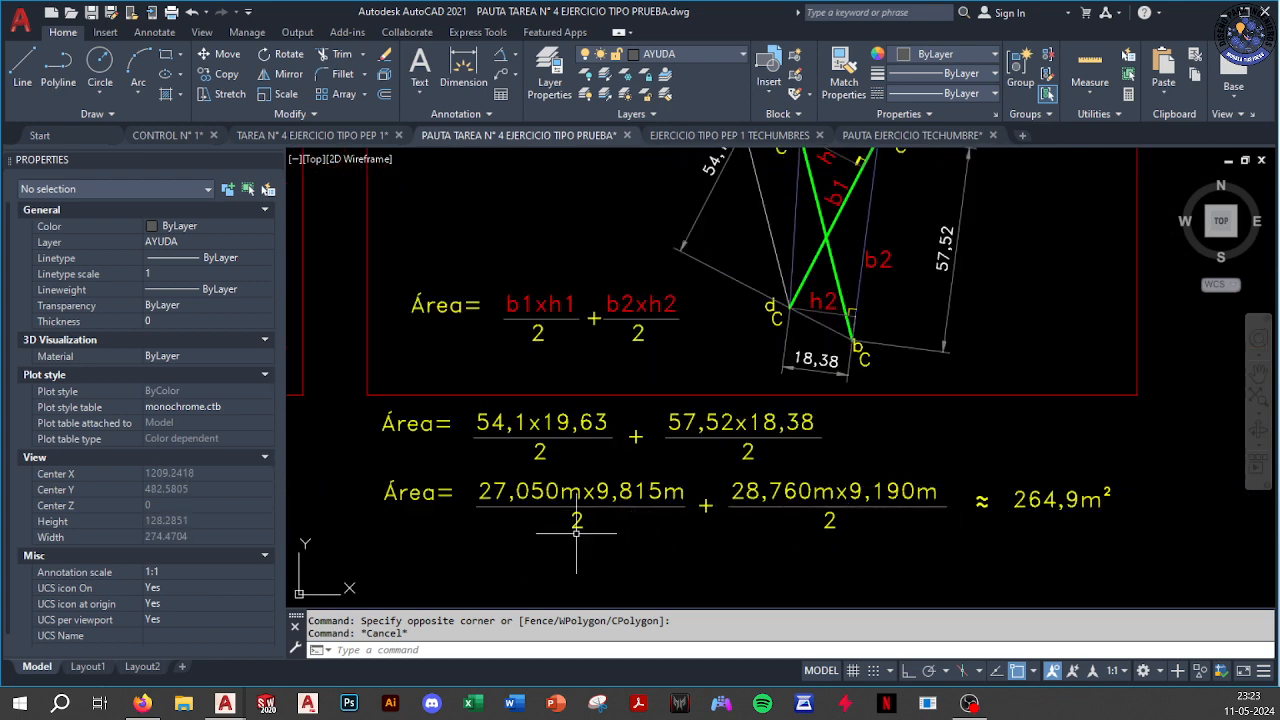
pyautogui.moveTo(824, 439); pyautogui.dragTo(784, 491, button='middle')
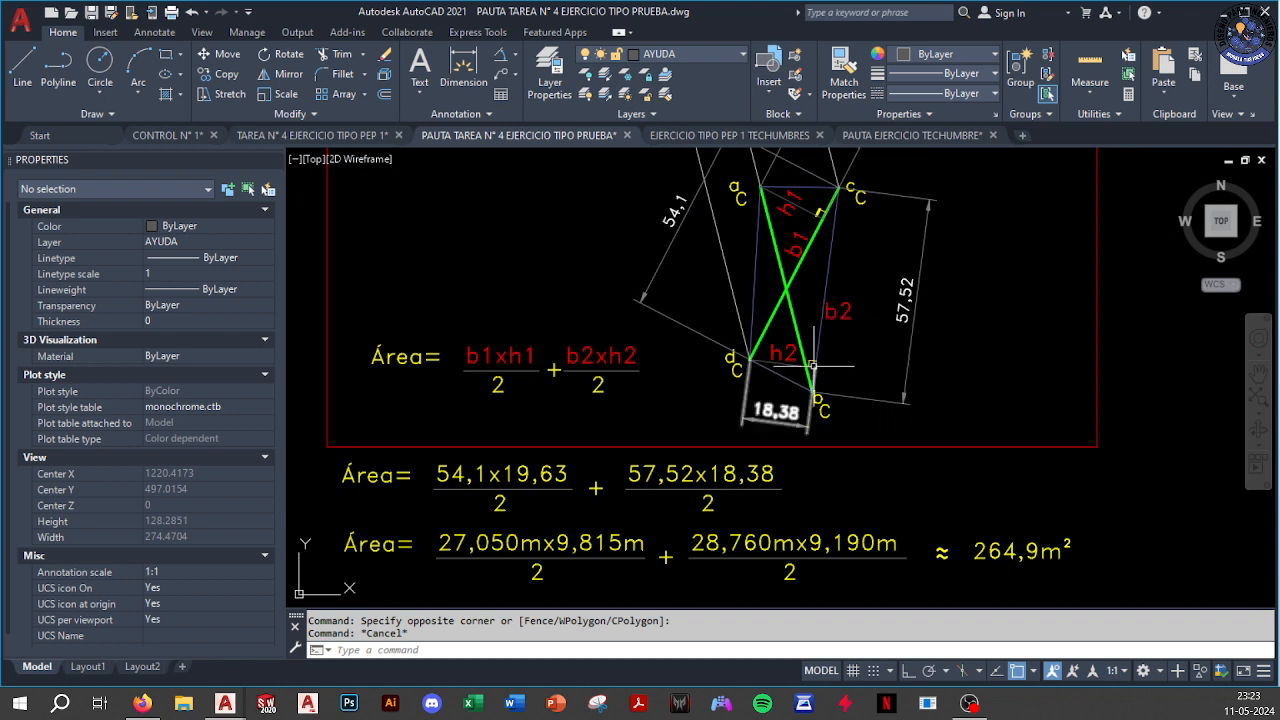
pyautogui.moveTo(787, 353)
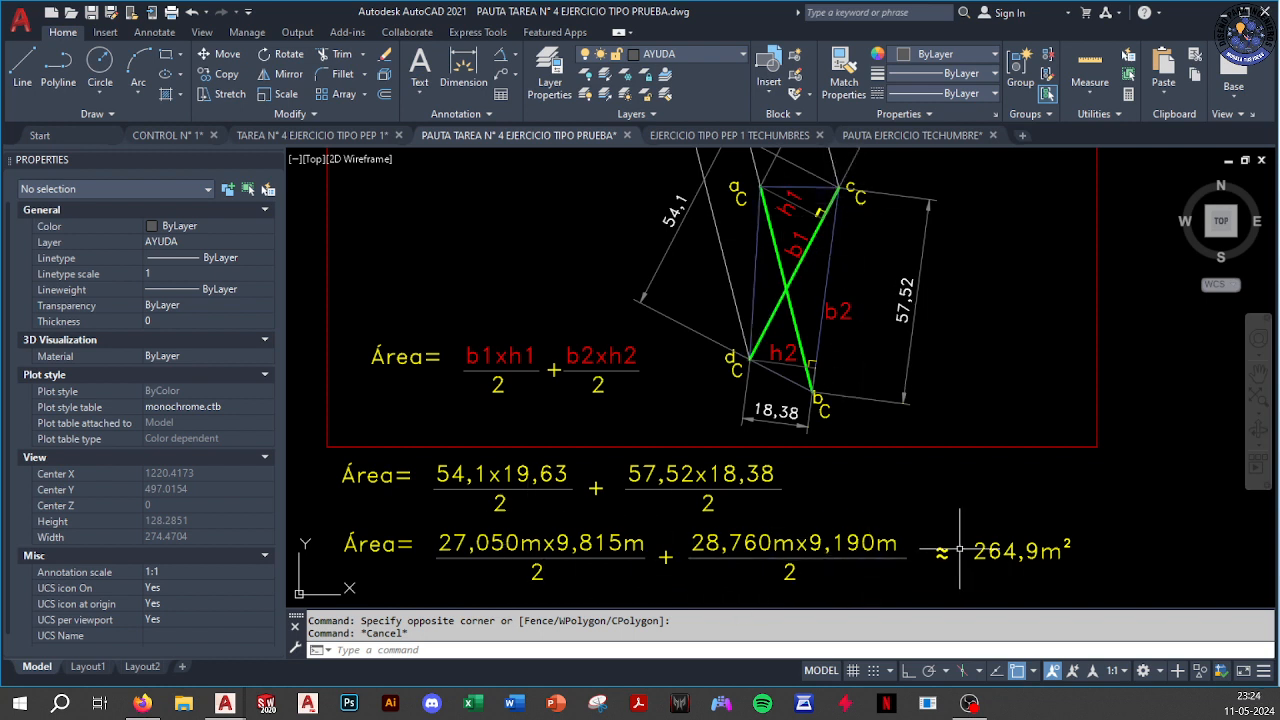
pyautogui.moveTo(1055, 561); pyautogui.dragTo(1037, 537, button='middle')
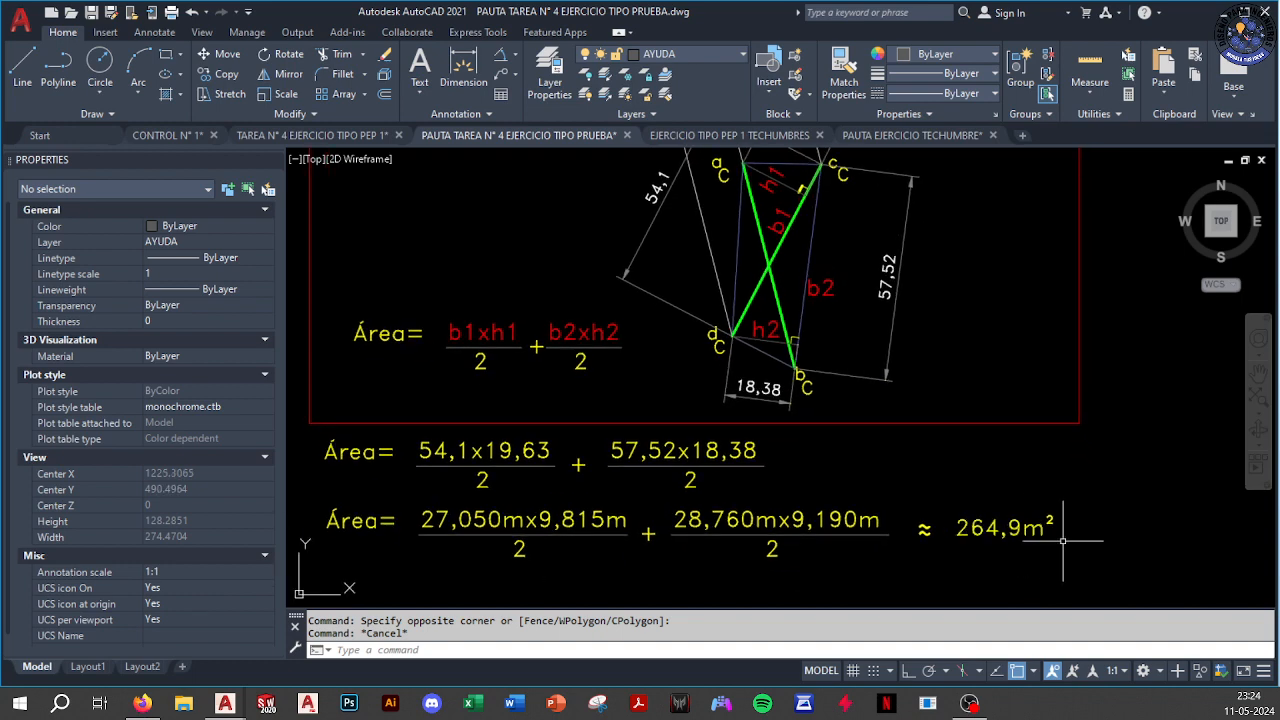
# Look over the set of solved sheets and the angle between the two green lines in the separately drawn view C
pyautogui.scroll(-2, 867, 442)
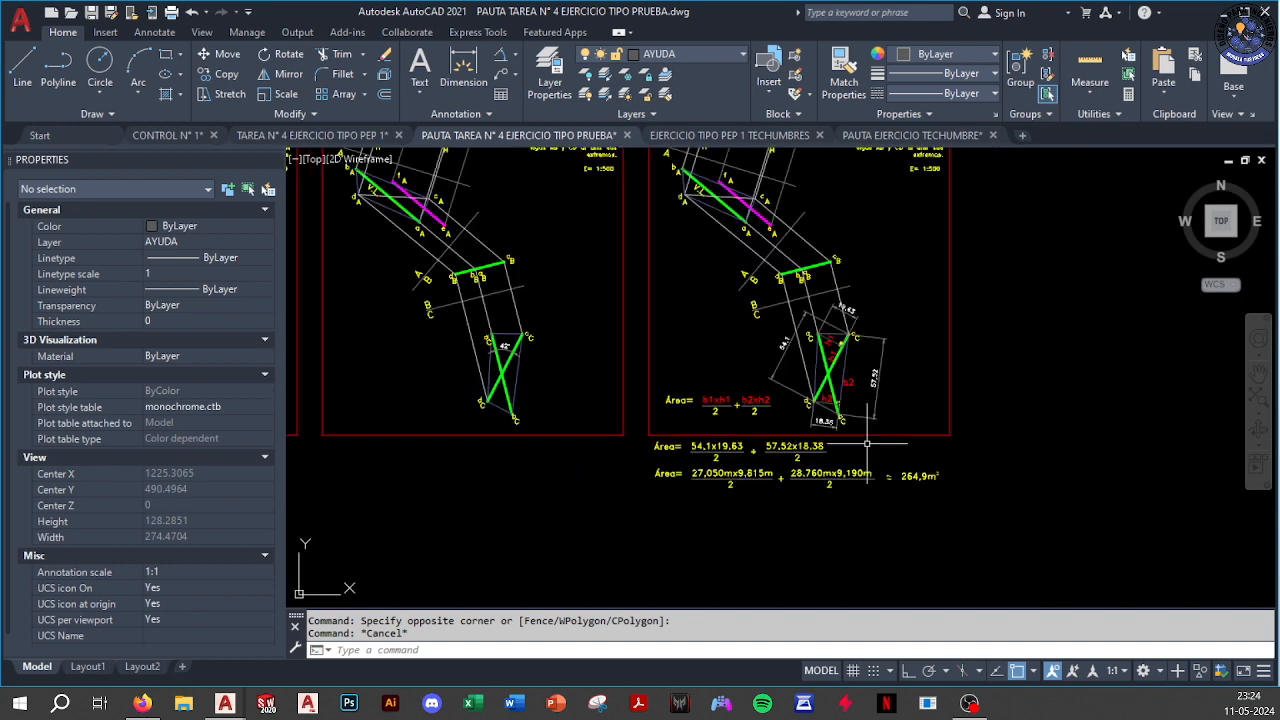
pyautogui.scroll(1, 852, 492)
pyautogui.moveTo(769, 497); pyautogui.dragTo(721, 505, button='middle')
pyautogui.scroll(1, 645, 407)
pyautogui.scroll(-8, 645, 407)
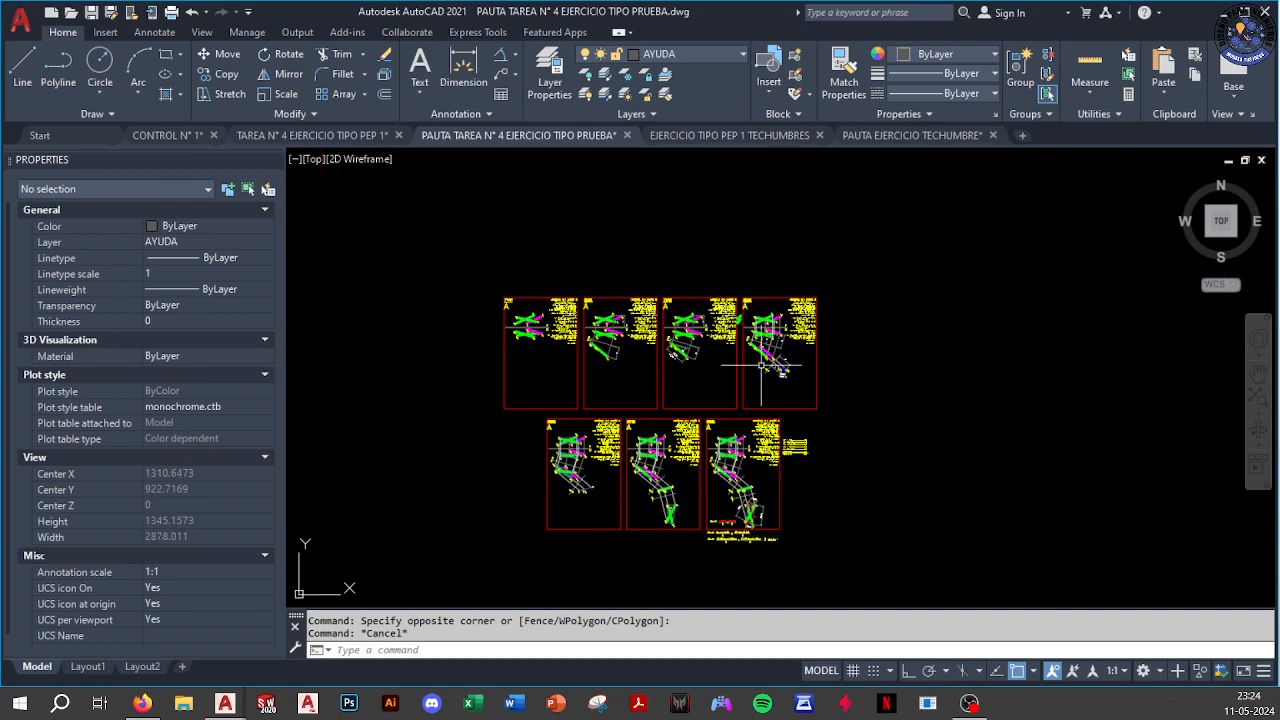
pyautogui.scroll(12, 761, 367)
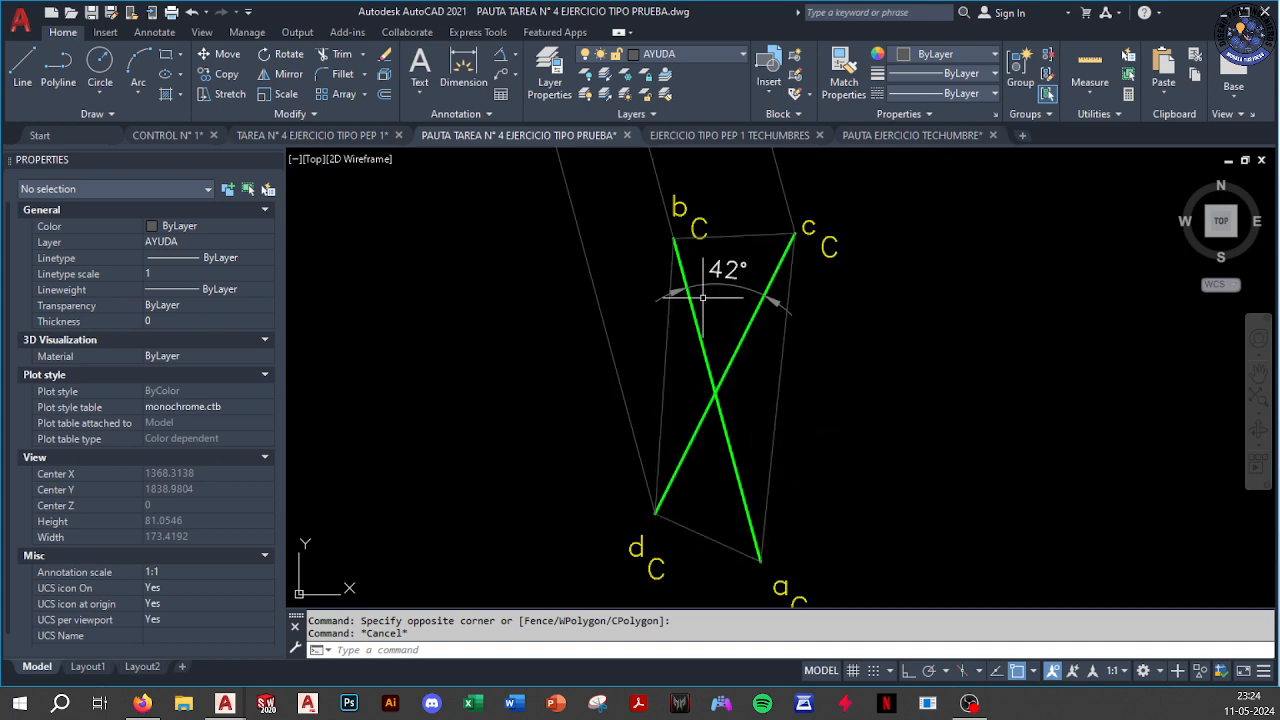
pyautogui.scroll(-10, 810, 395)
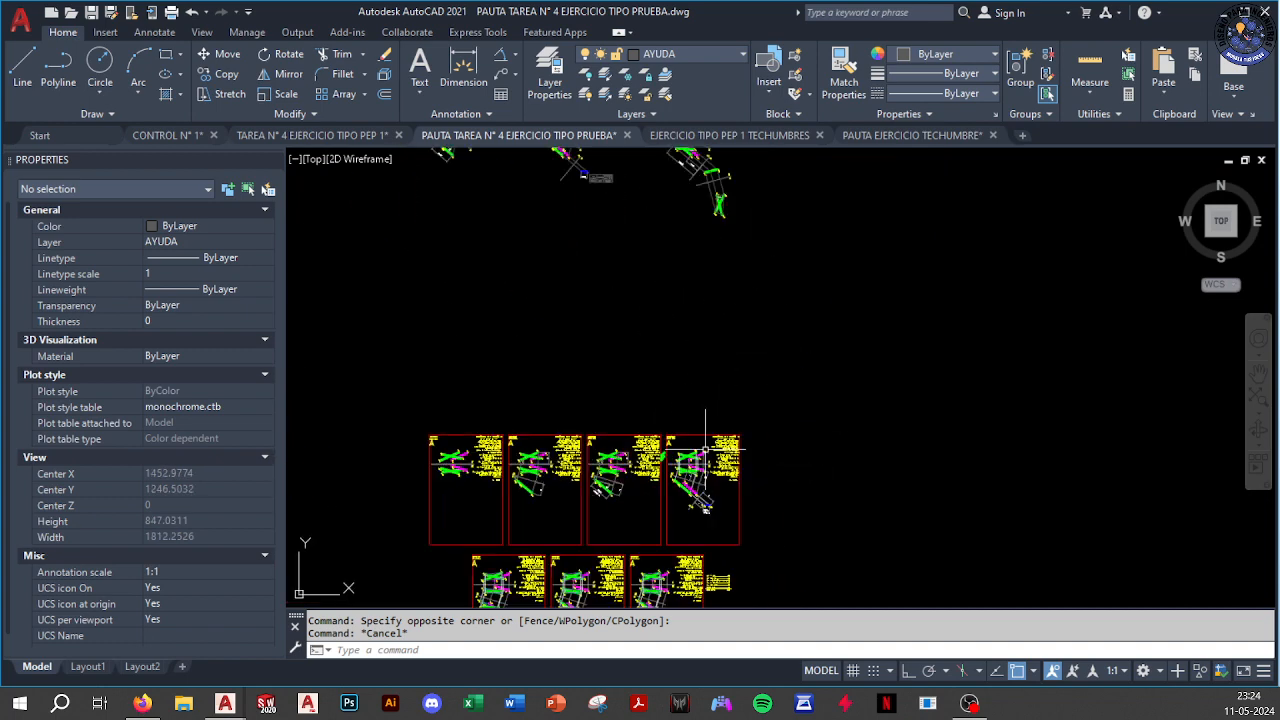
# Highlight the base b1 and height h1 lines in view C of the last solved sheet, and clear the selection
pyautogui.scroll(6, 703, 410)
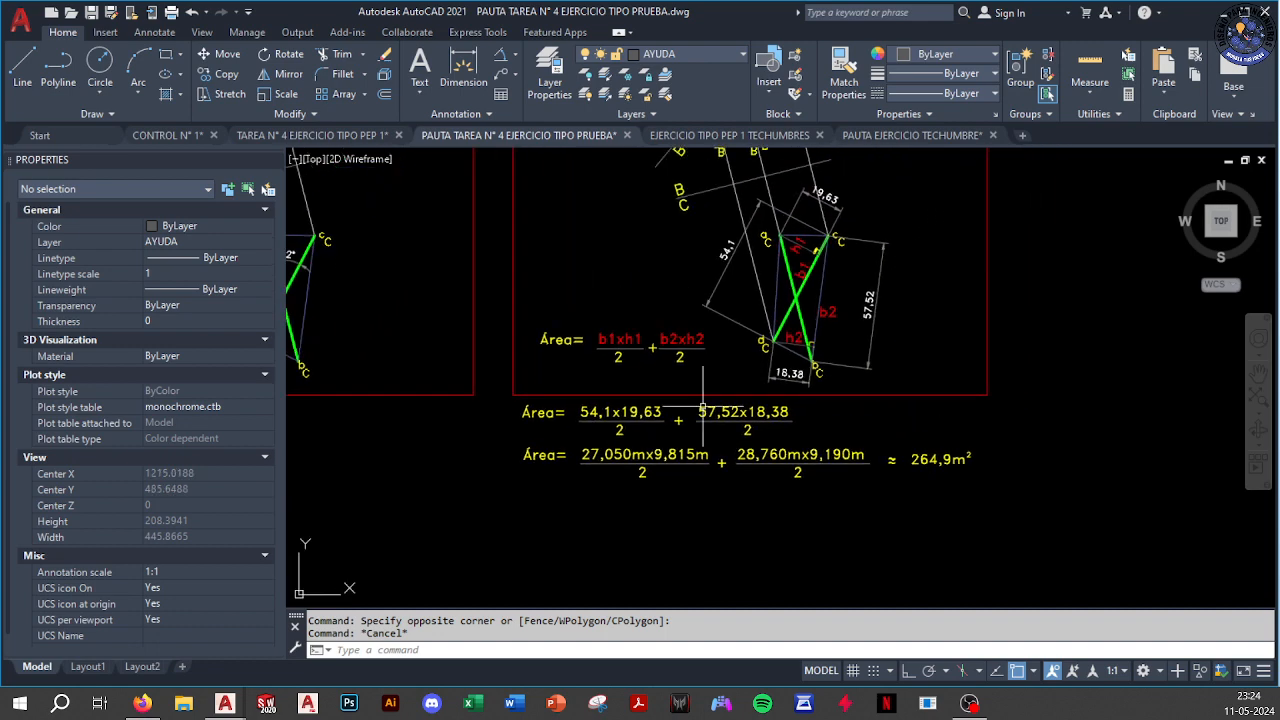
pyautogui.scroll(3, 703, 410)
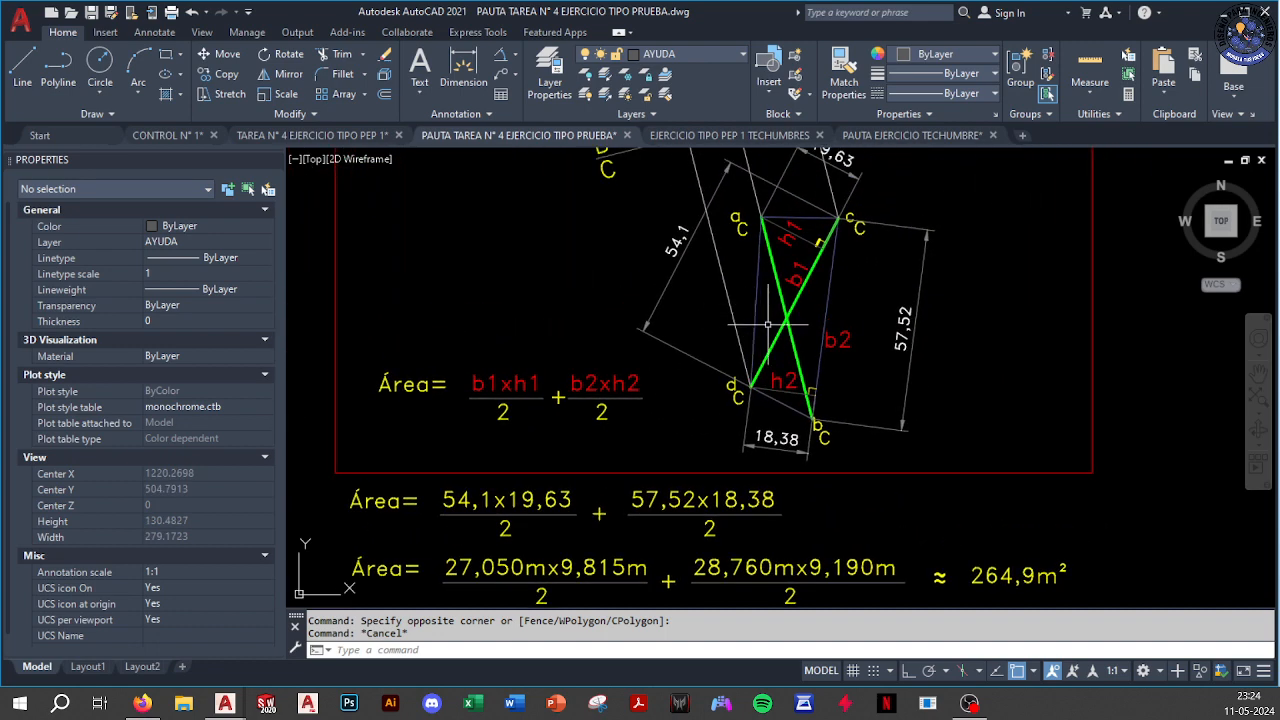
pyautogui.click(810, 270)
pyautogui.click(810, 240)
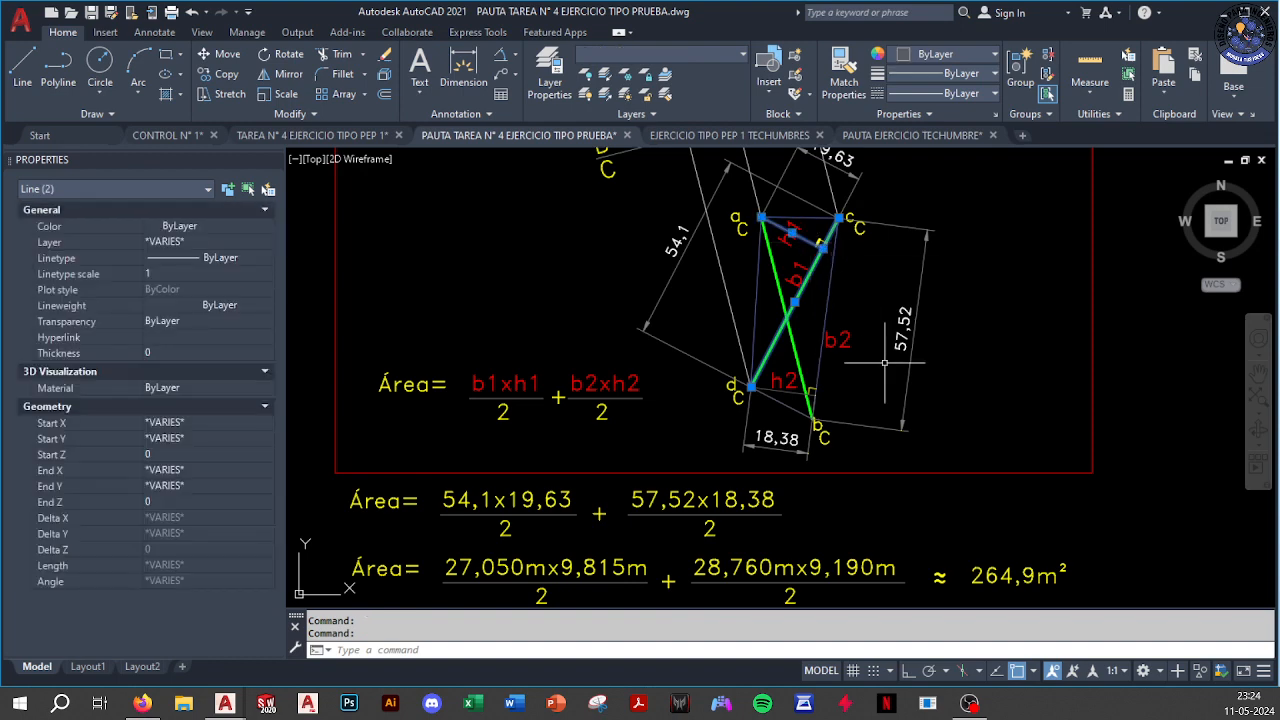
pyautogui.press('Escape')
pyautogui.press('Escape')
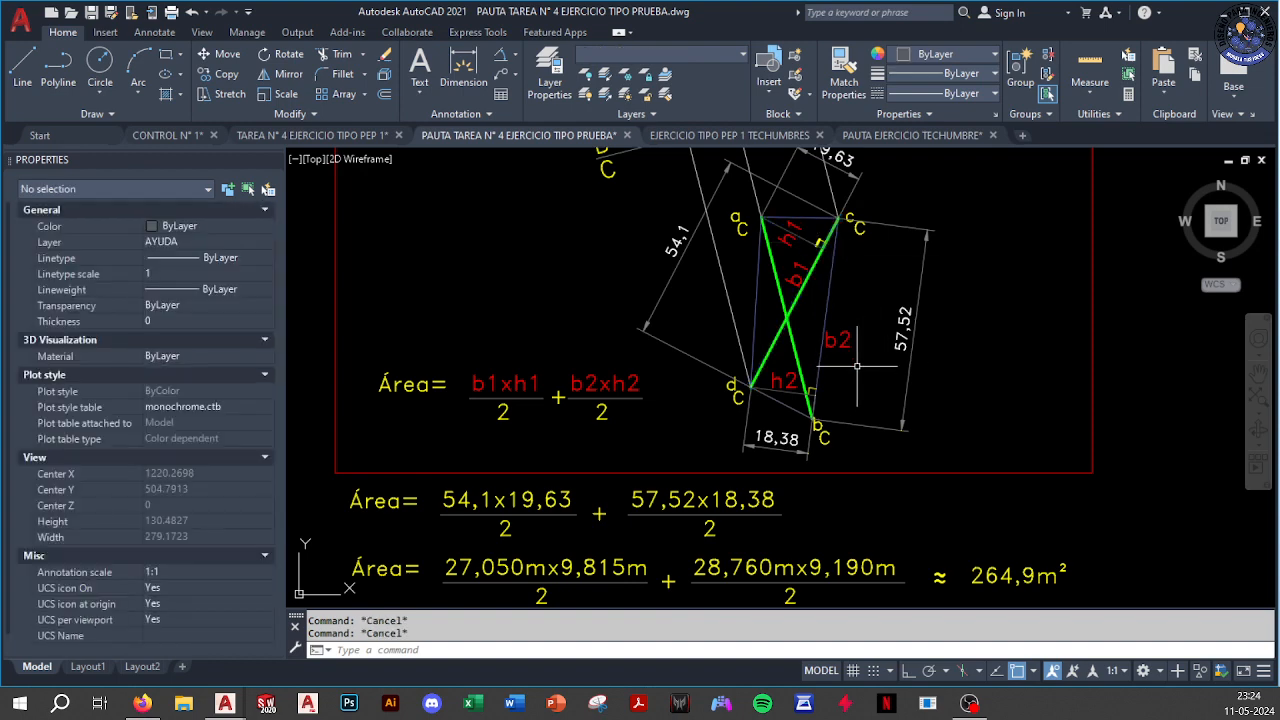
# Highlight items 1 to 3 of the scoring list beside the last solved sheet
pyautogui.scroll(-5, 860, 358)
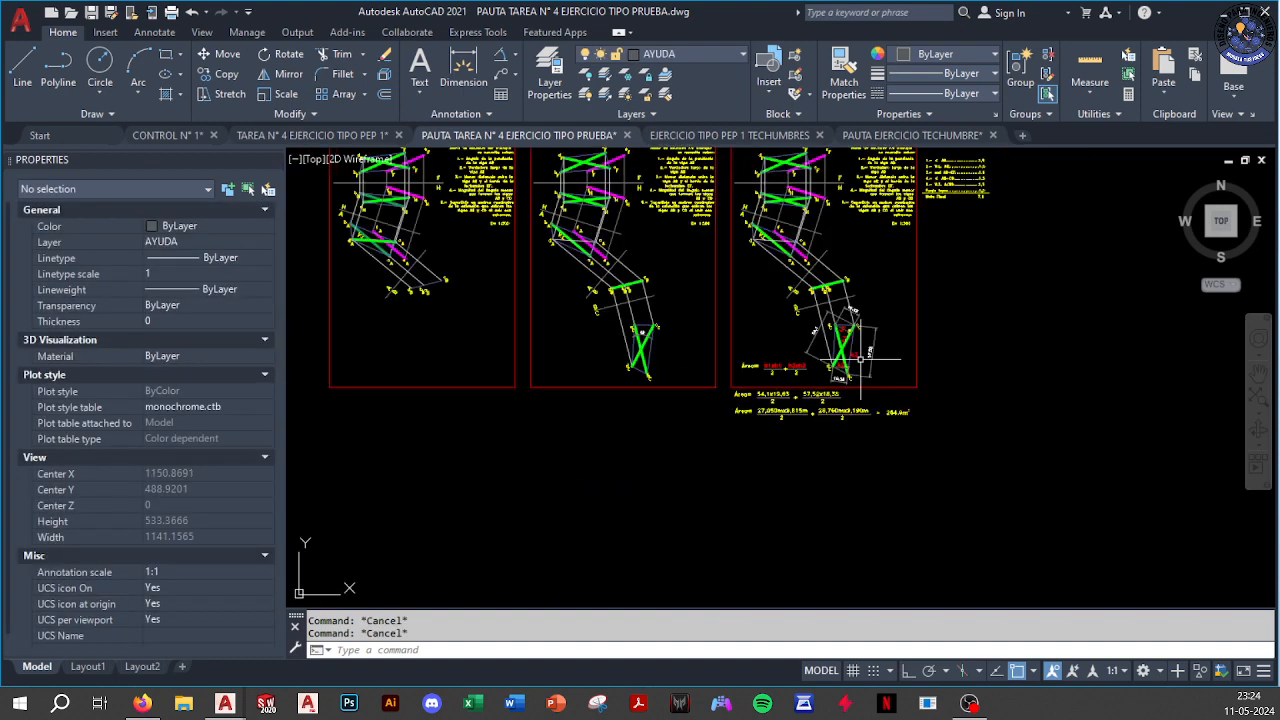
pyautogui.moveTo(860, 358); pyautogui.dragTo(813, 403, button='middle')
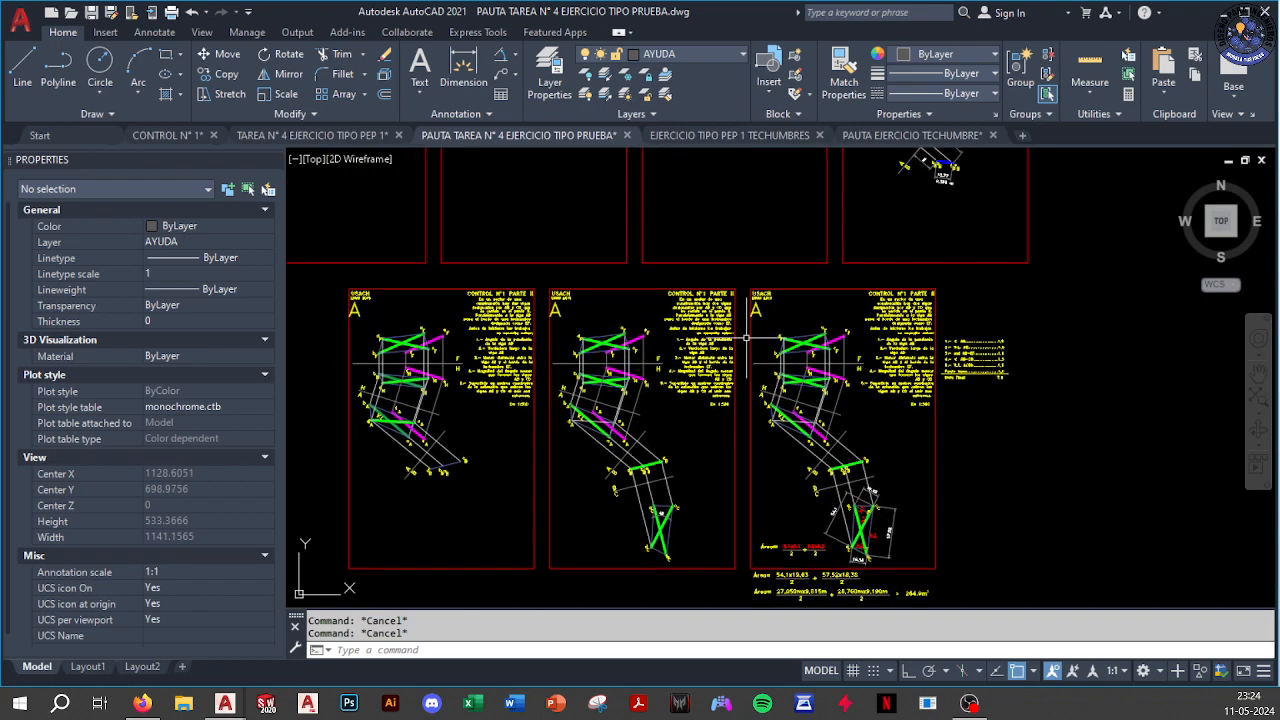
pyautogui.scroll(1, 760, 345)
pyautogui.scroll(3, 945, 370)
pyautogui.scroll(2, 1005, 351)
pyautogui.moveTo(1005, 351); pyautogui.dragTo(595, 435, button='middle')
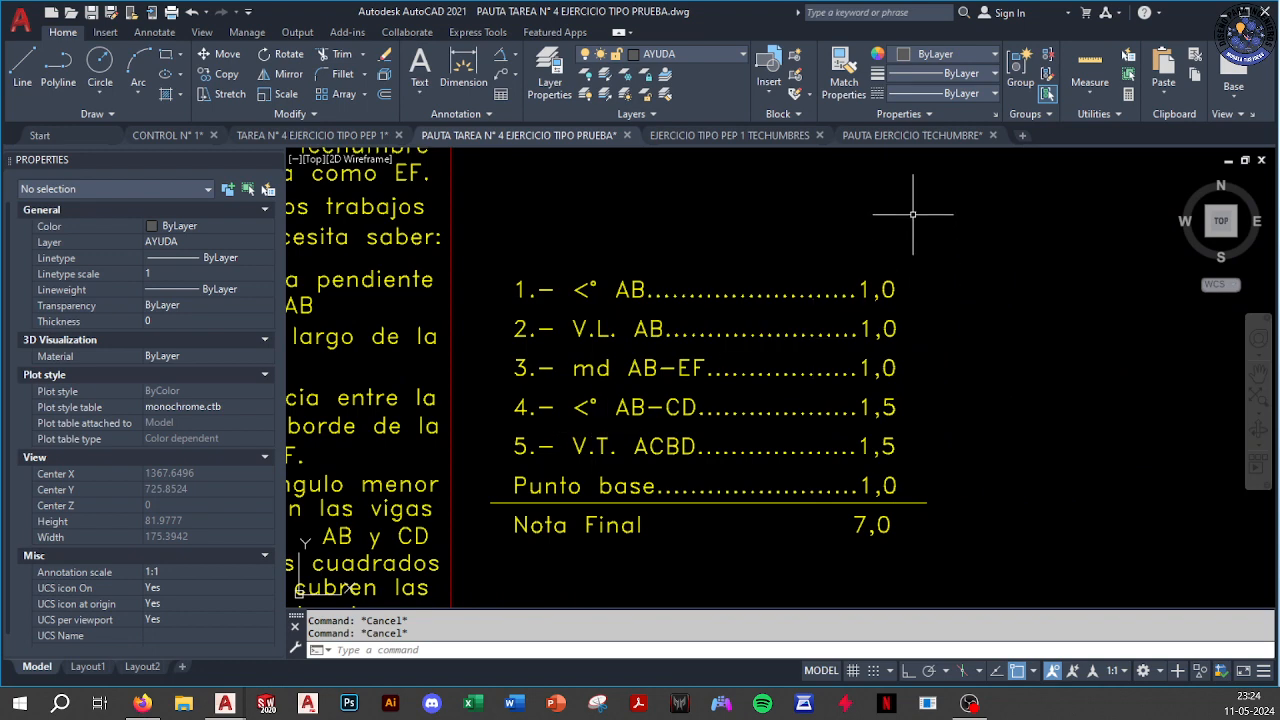
pyautogui.click(984, 225)
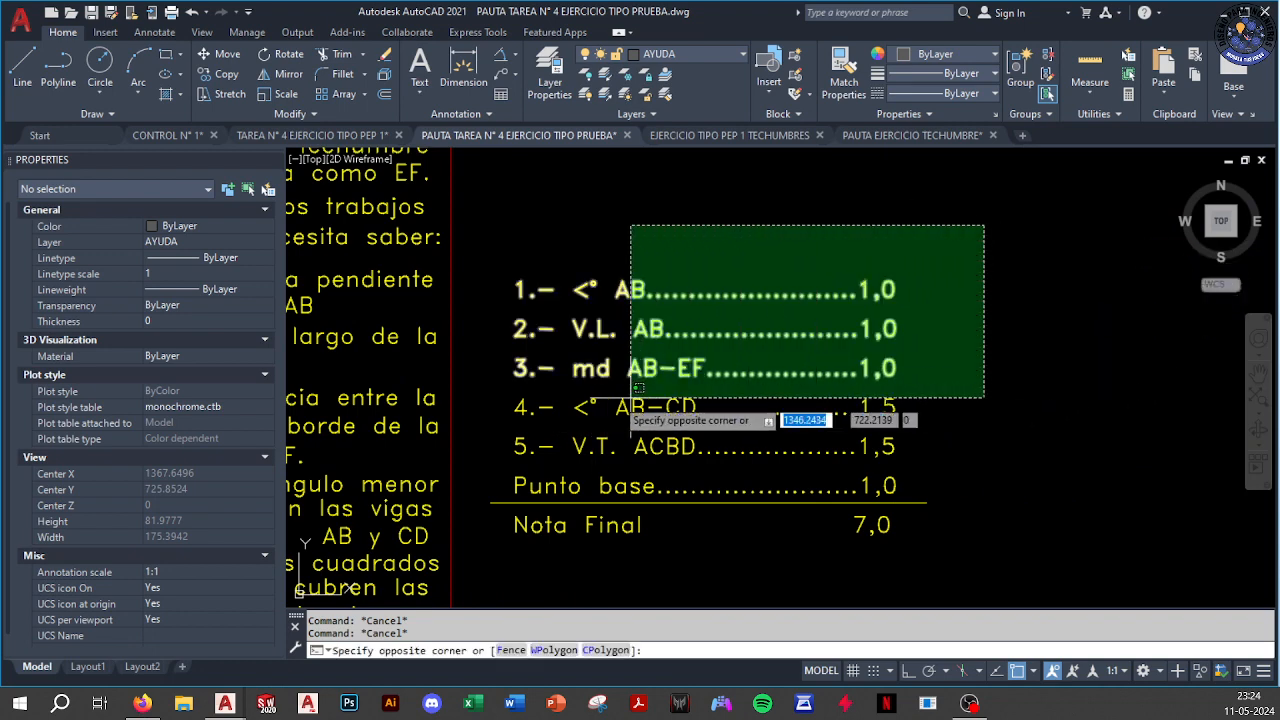
pyautogui.click(498, 380)
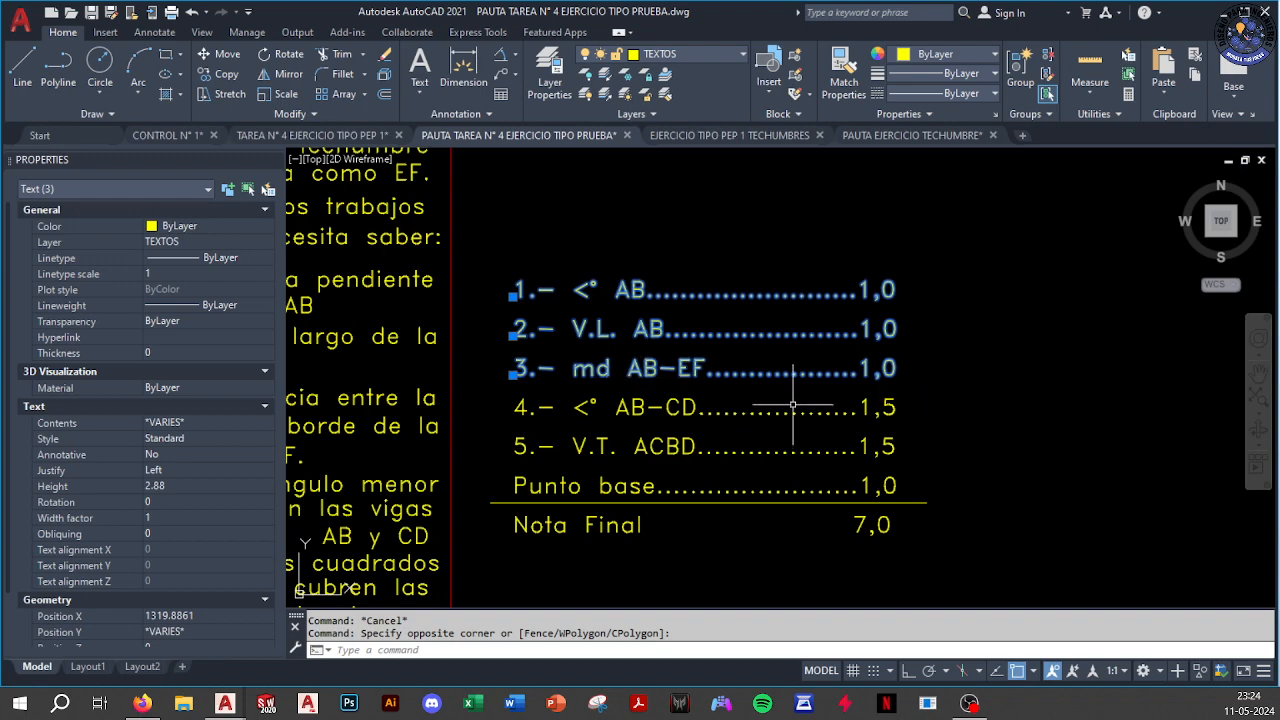
# Highlight the first two unframed drawings above the solved sheets together, and compare them with the third drawing
pyautogui.scroll(-2, 793, 406)
pyautogui.scroll(-8, 793, 406)
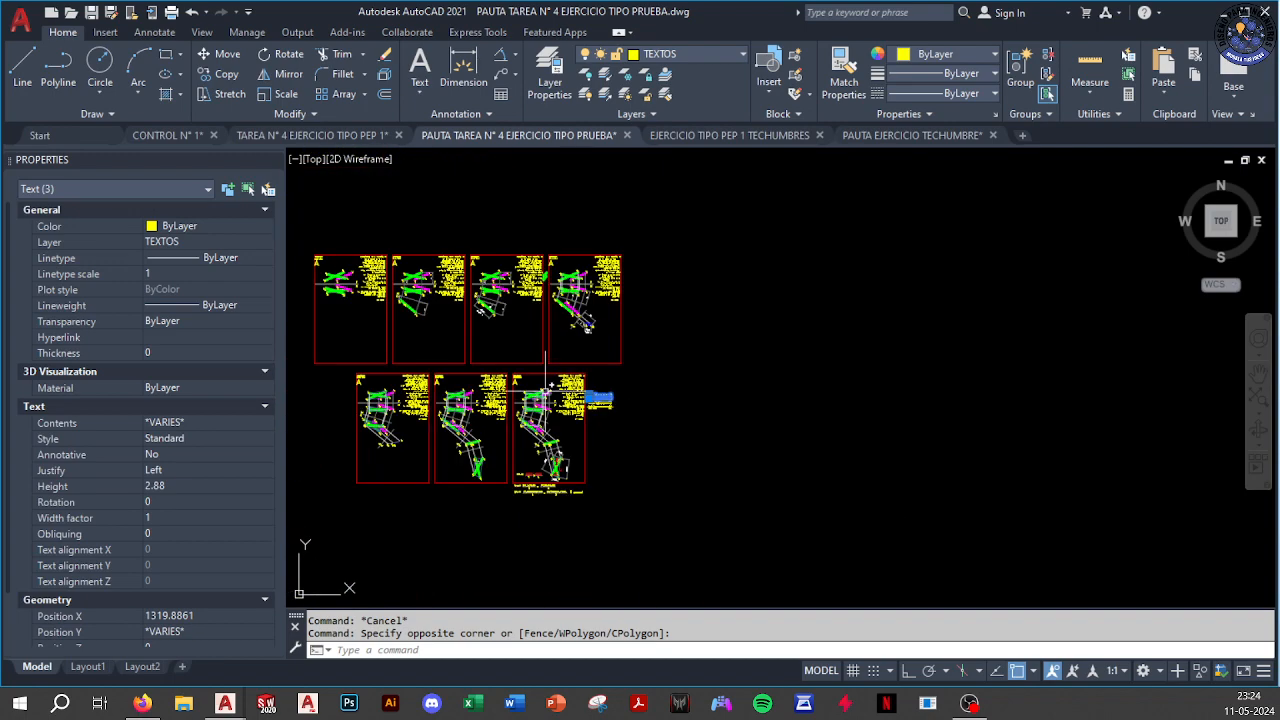
pyautogui.scroll(6, 600, 366)
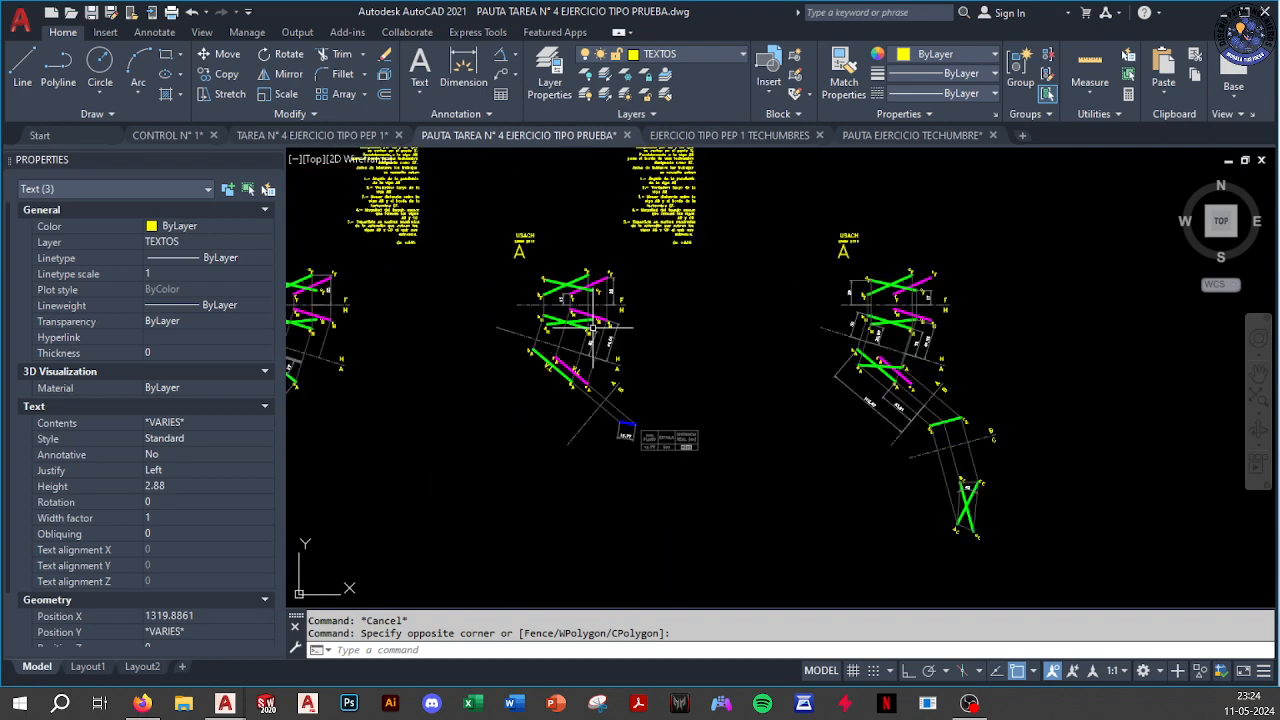
pyautogui.scroll(-2, 600, 355)
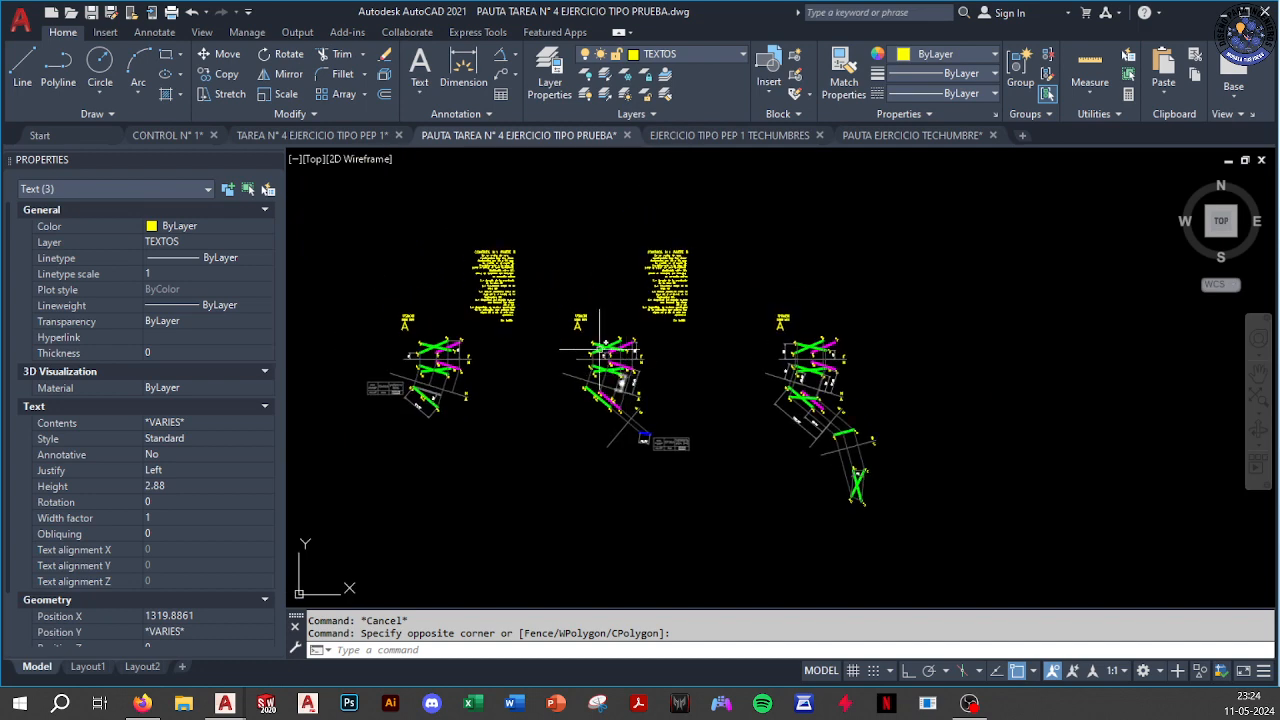
pyautogui.click(360, 220)
pyautogui.click(715, 515)
pyautogui.scroll(5, 500, 400)
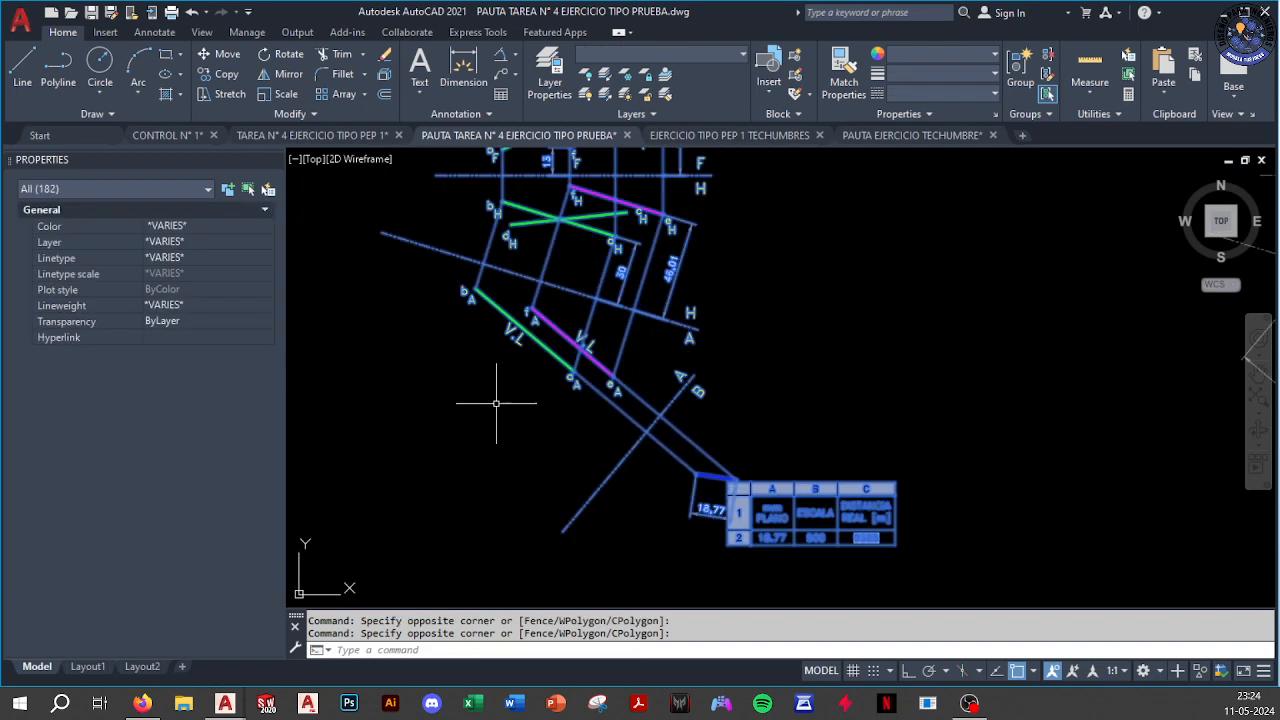
pyautogui.scroll(-6, 766, 451)
pyautogui.moveTo(766, 451); pyautogui.dragTo(660, 412, button='middle')
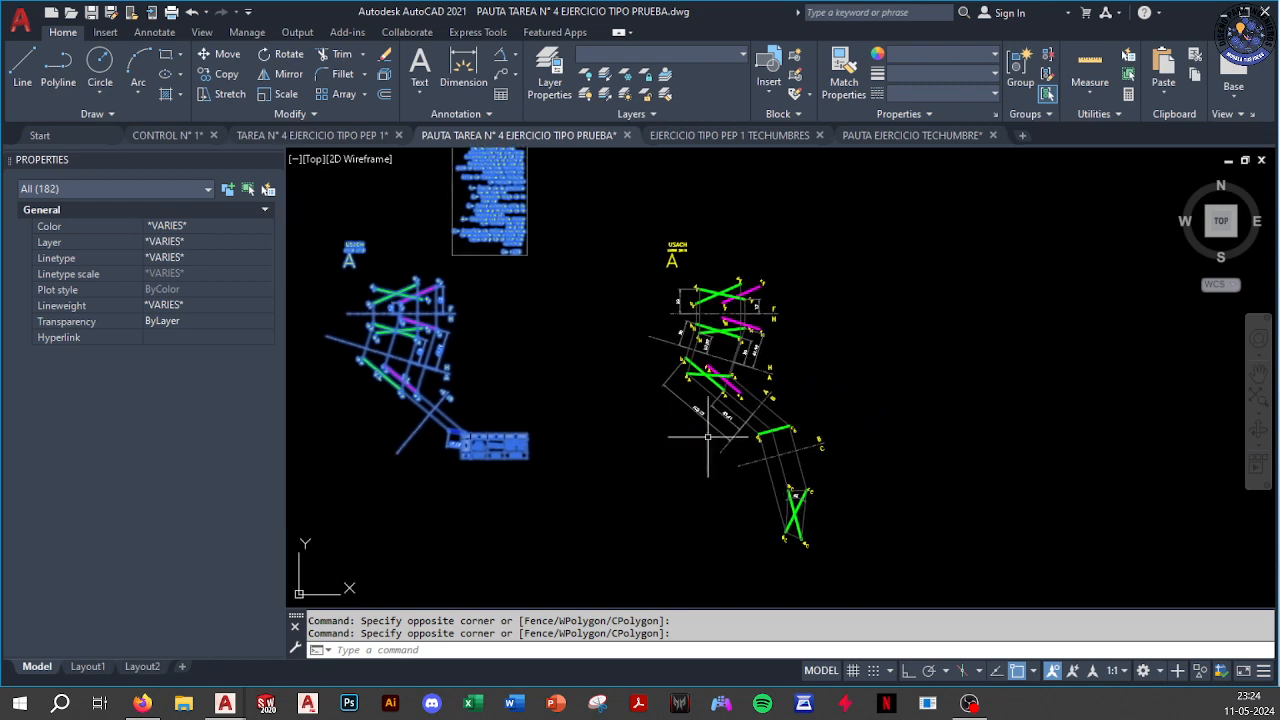
pyautogui.scroll(5, 711, 440)
pyautogui.scroll(-9, 712, 442)
# Clear the drawing selection and highlight the "Punto base" line in the scoring list beside the last solved sheet
pyautogui.moveTo(729, 467); pyautogui.dragTo(591, 351, button='middle')
pyautogui.moveTo(682, 543); pyautogui.dragTo(744, 228, button='middle')
pyautogui.scroll(8, 685, 390)
pyautogui.press('Escape')
pyautogui.scroll(6, 529, 403)
pyautogui.moveTo(550, 394); pyautogui.dragTo(756, 371, button='middle')
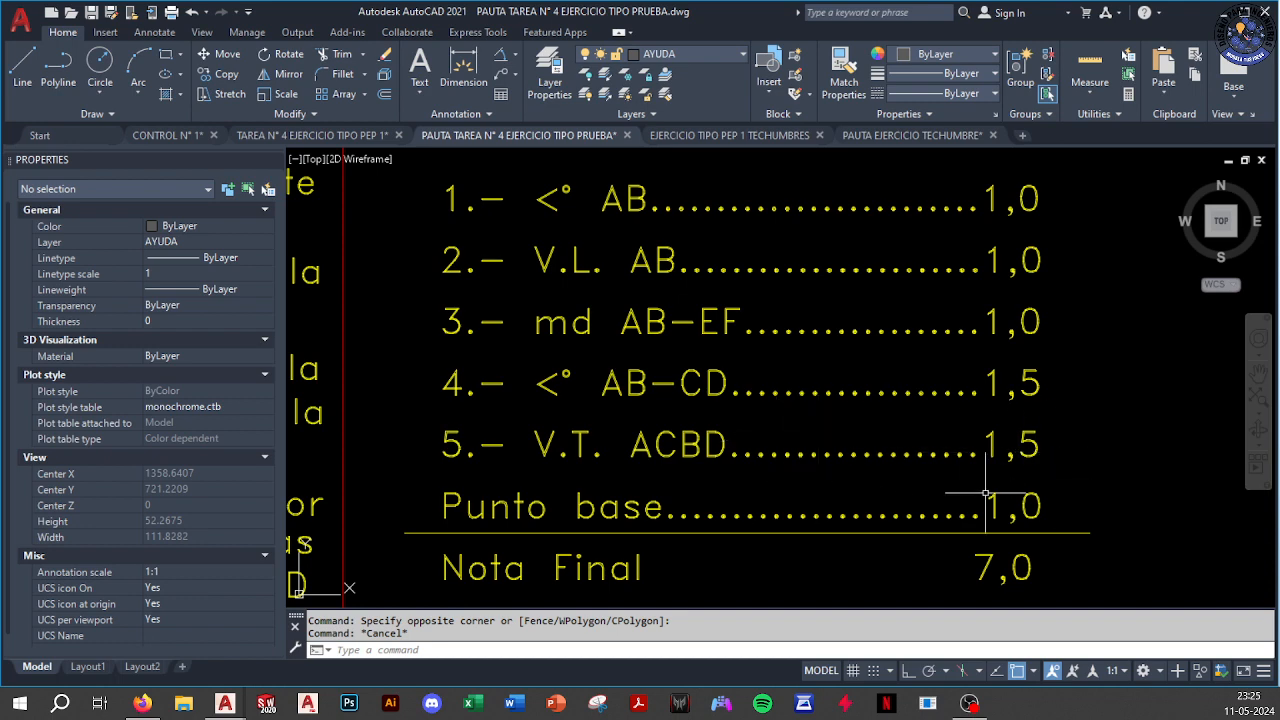
pyautogui.scroll(-2, 1043, 497)
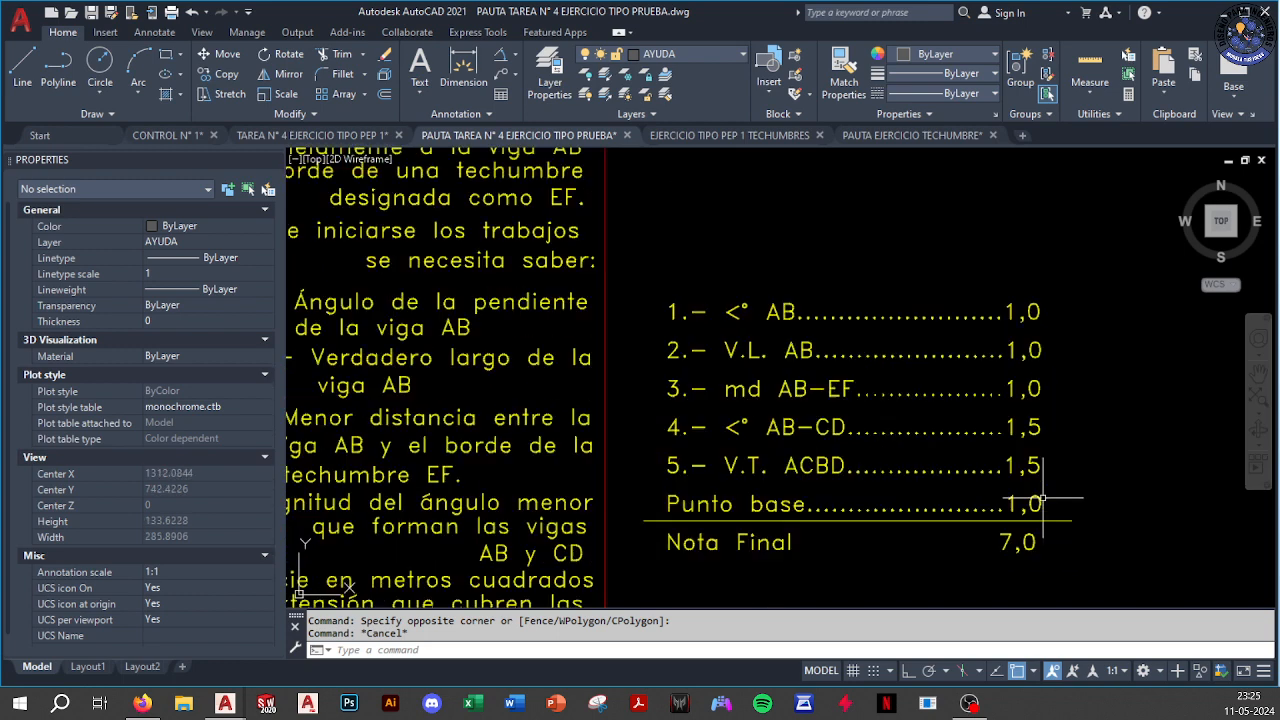
pyautogui.scroll(2, 1043, 497)
pyautogui.click(1090, 485)
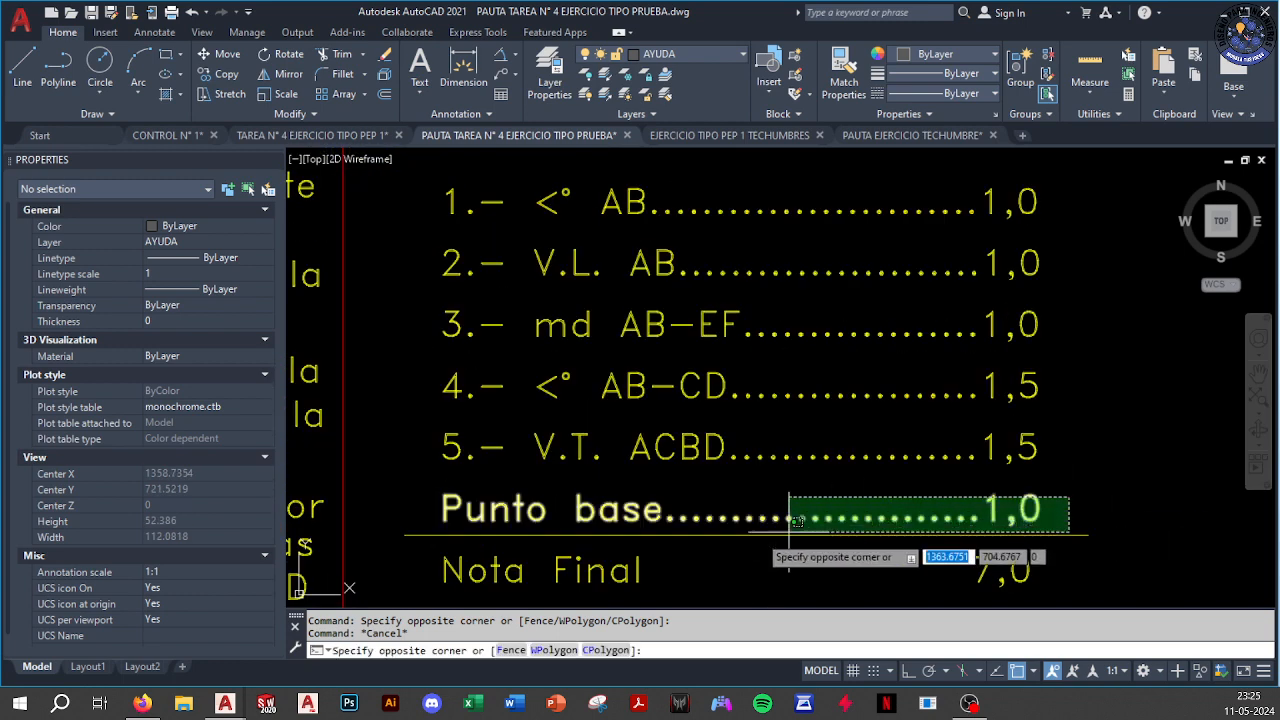
pyautogui.click(372, 535)
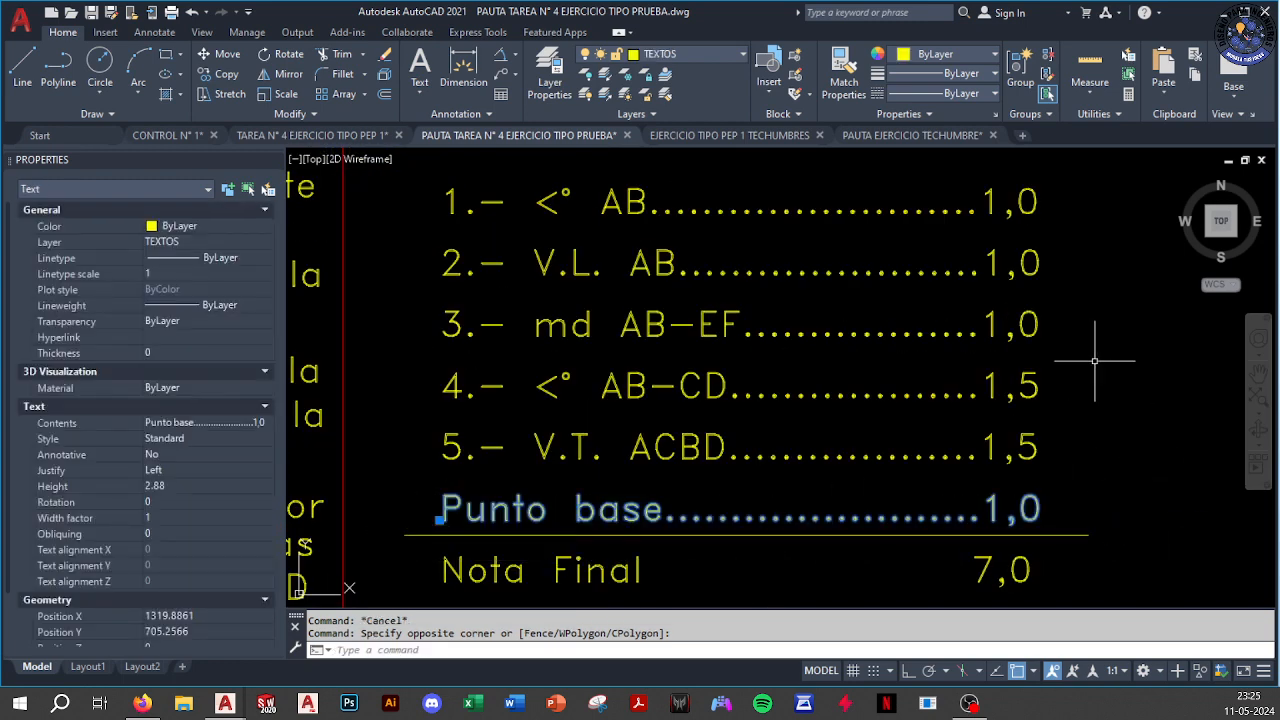
# Examine the solved sheets, including the angle and true length of AB in view A and the minimum distance in view B
pyautogui.scroll(-4, 1095, 360)
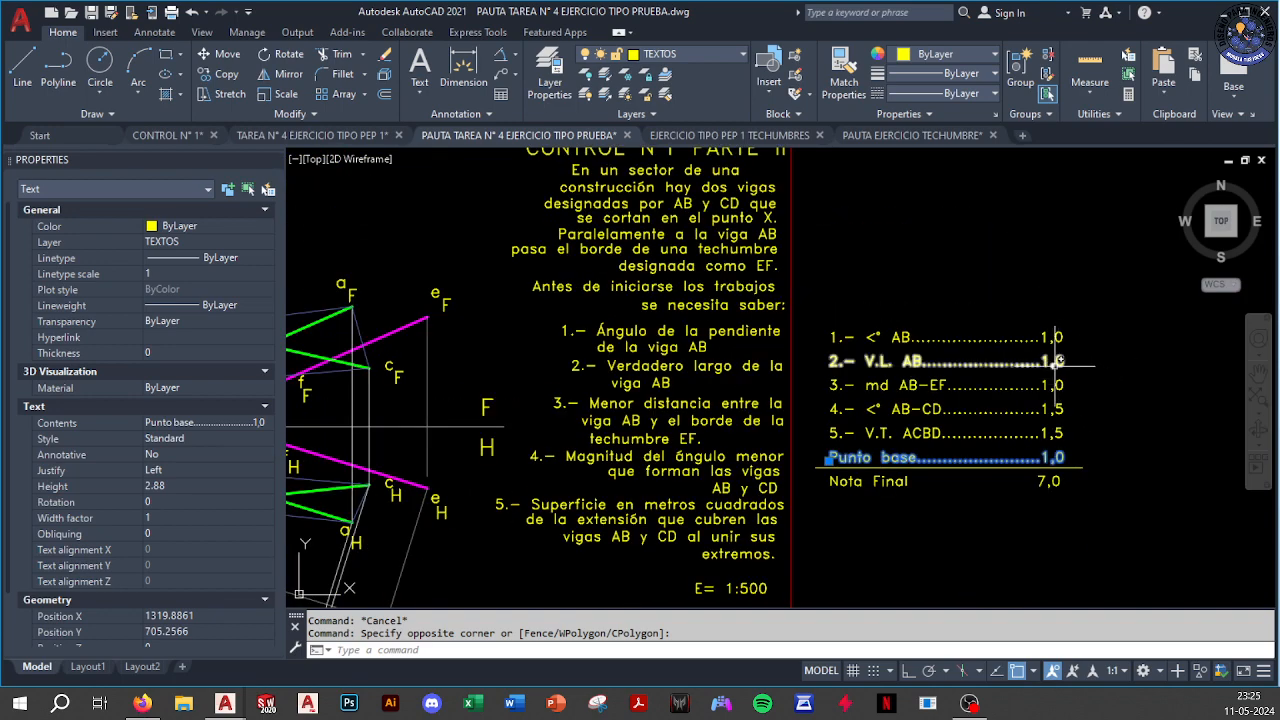
pyautogui.scroll(-4, 1055, 360)
pyautogui.moveTo(955, 405); pyautogui.dragTo(952, 375, button='middle')
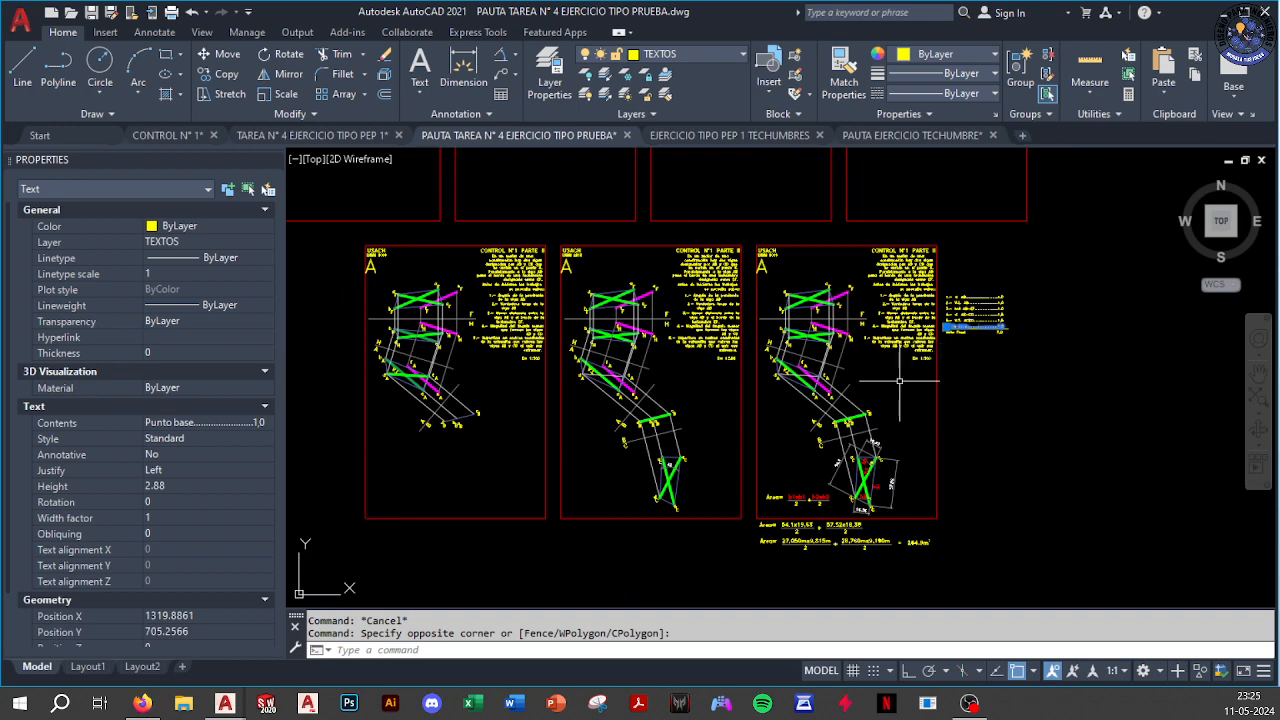
pyautogui.moveTo(825, 334); pyautogui.dragTo(854, 441, button='middle')
pyautogui.scroll(-4, 854, 441)
pyautogui.scroll(4, 813, 343)
pyautogui.scroll(5, 857, 343)
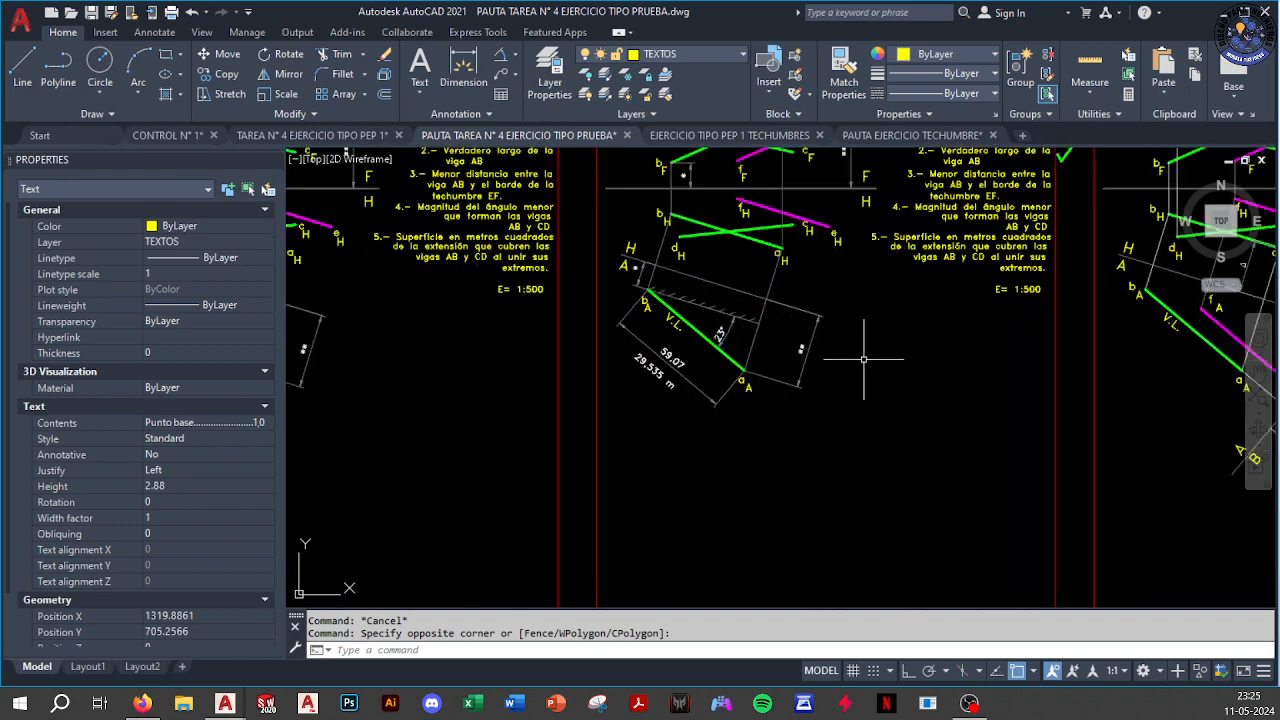
pyautogui.scroll(-5, 663, 391)
pyautogui.scroll(5, 838, 440)
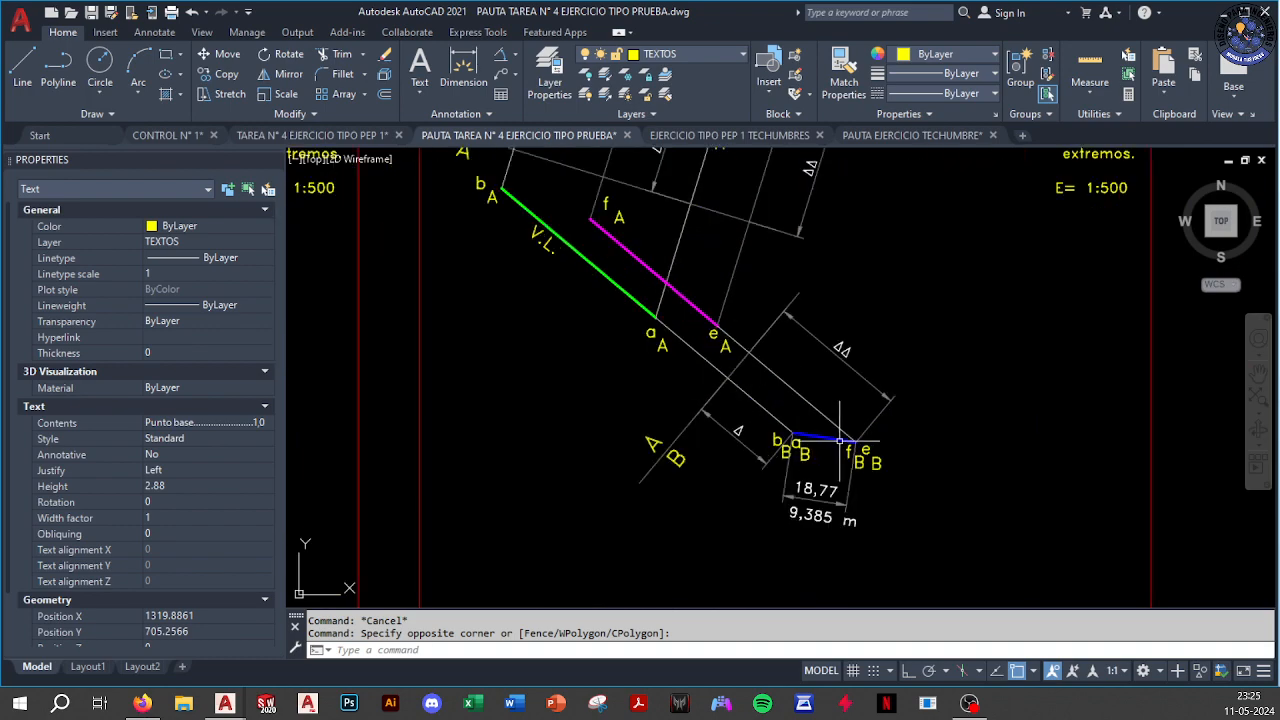
pyautogui.scroll(-10, 838, 440)
pyautogui.moveTo(732, 430); pyautogui.dragTo(727, 345, button='middle')
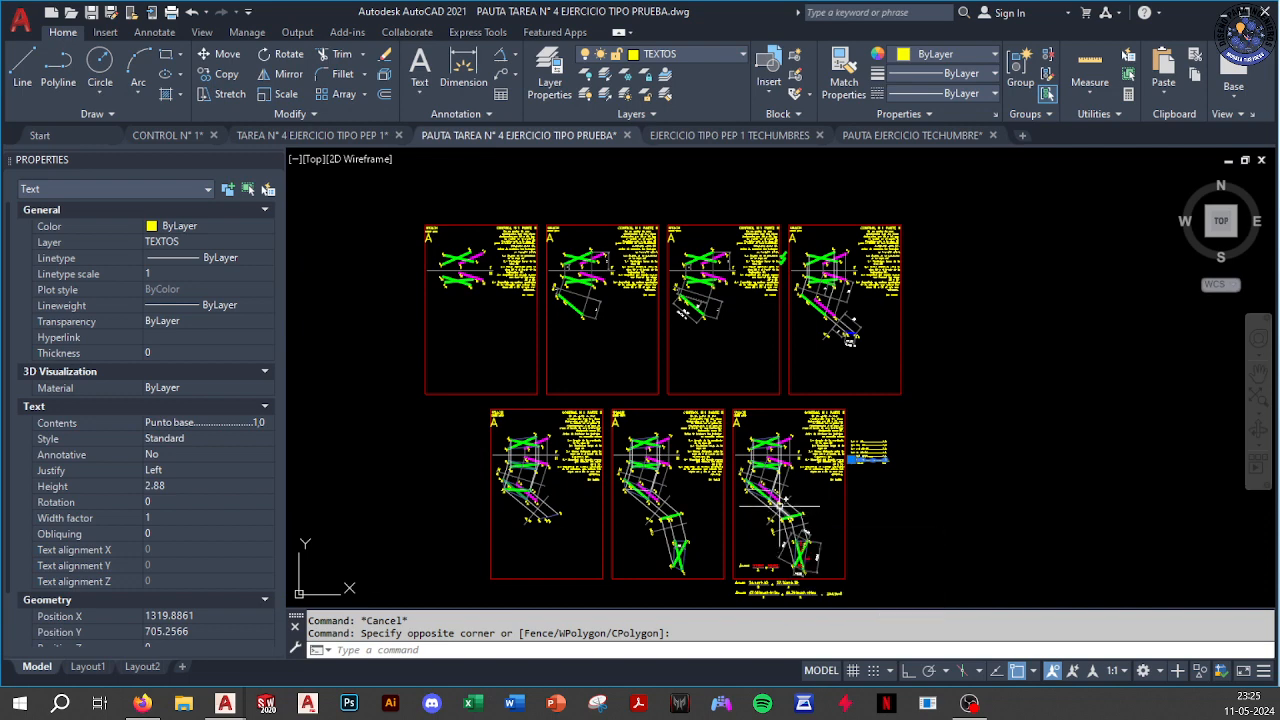
# View the three unframed drawings above the set of solved sheets
pyautogui.scroll(-3, 740, 420)
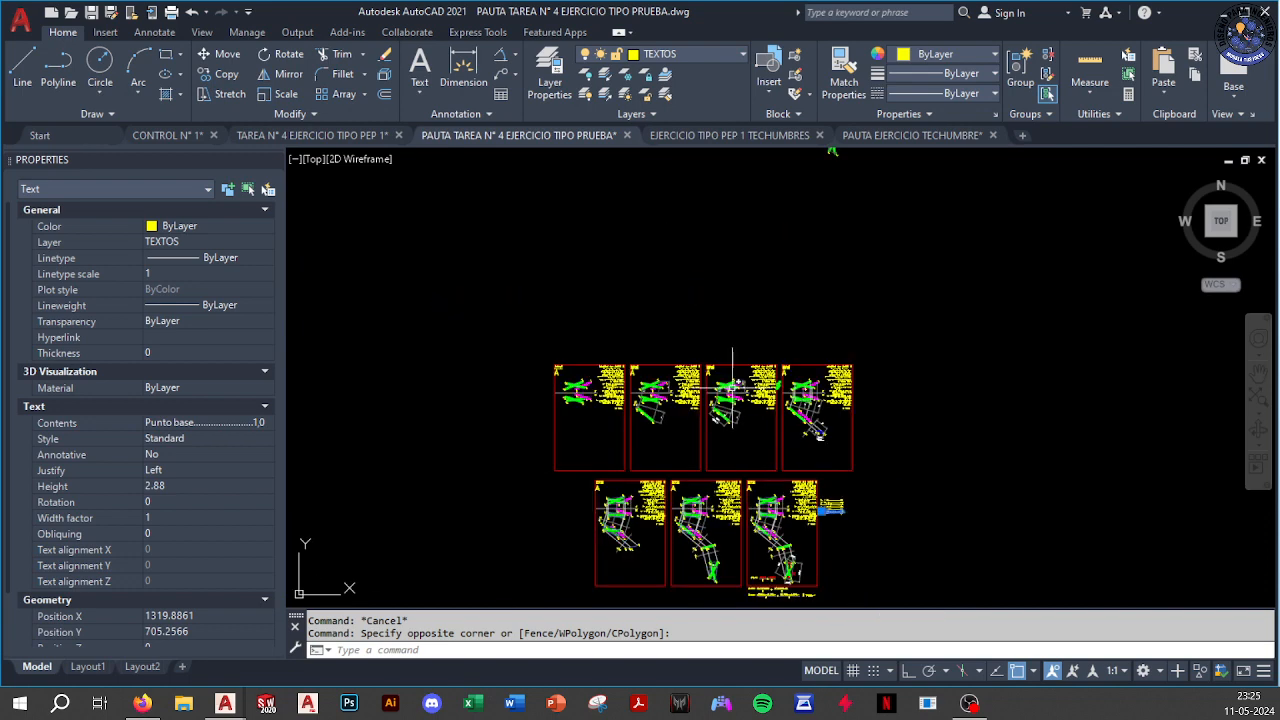
pyautogui.moveTo(736, 306); pyautogui.dragTo(745, 406, button='middle')
pyautogui.moveTo(783, 308); pyautogui.dragTo(791, 376, button='middle')
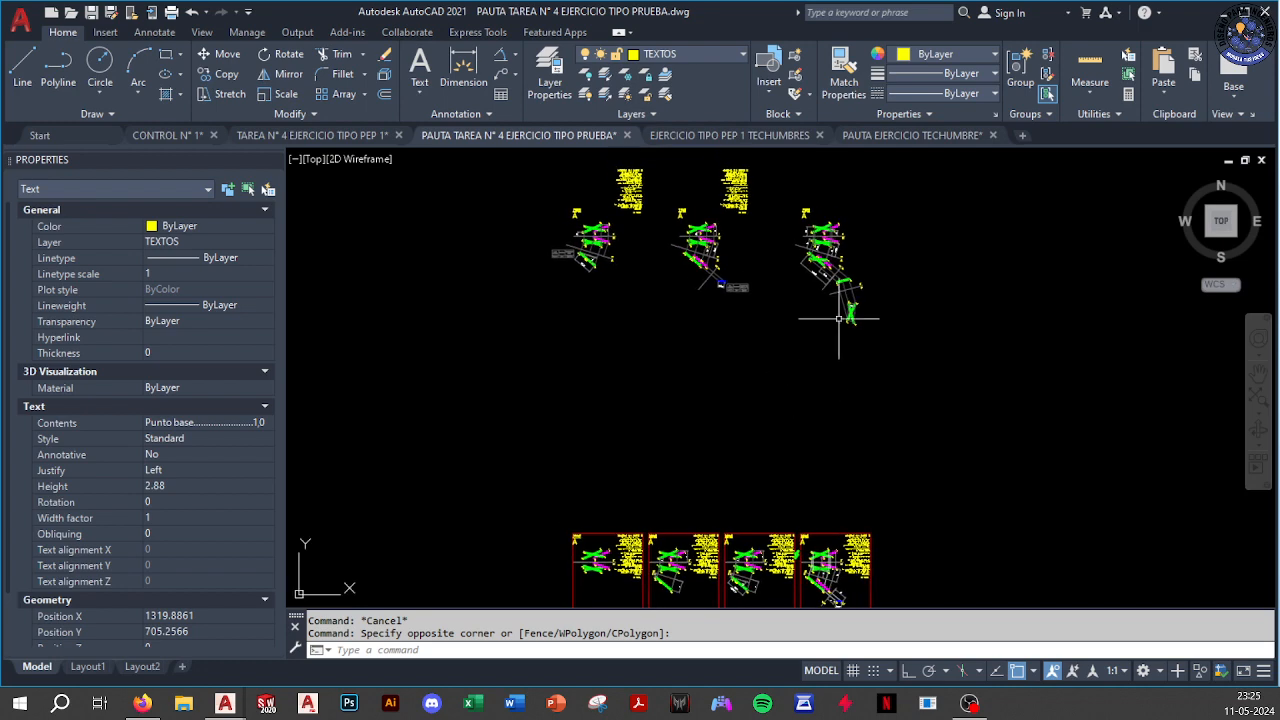
pyautogui.scroll(3, 812, 335)
pyautogui.scroll(2, 810, 343)
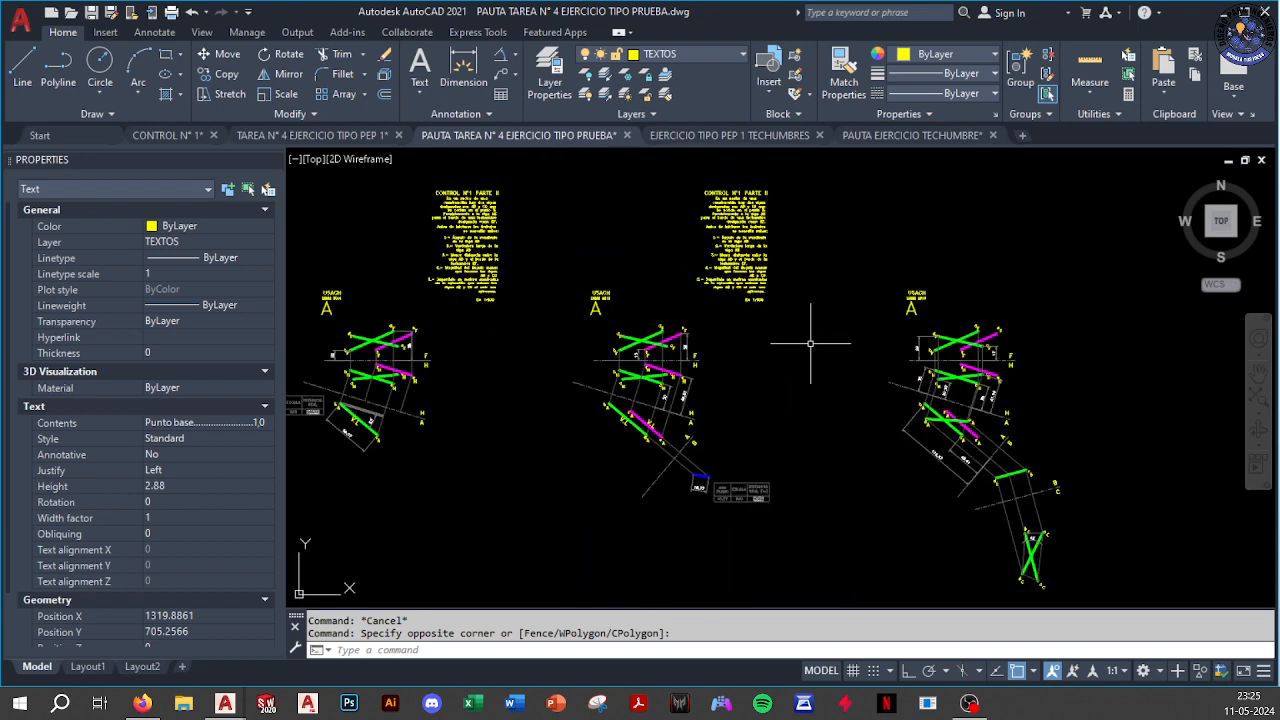
# Close the Properties palette and the Drawing Recovery Manager
pyautogui.click(471, 80)
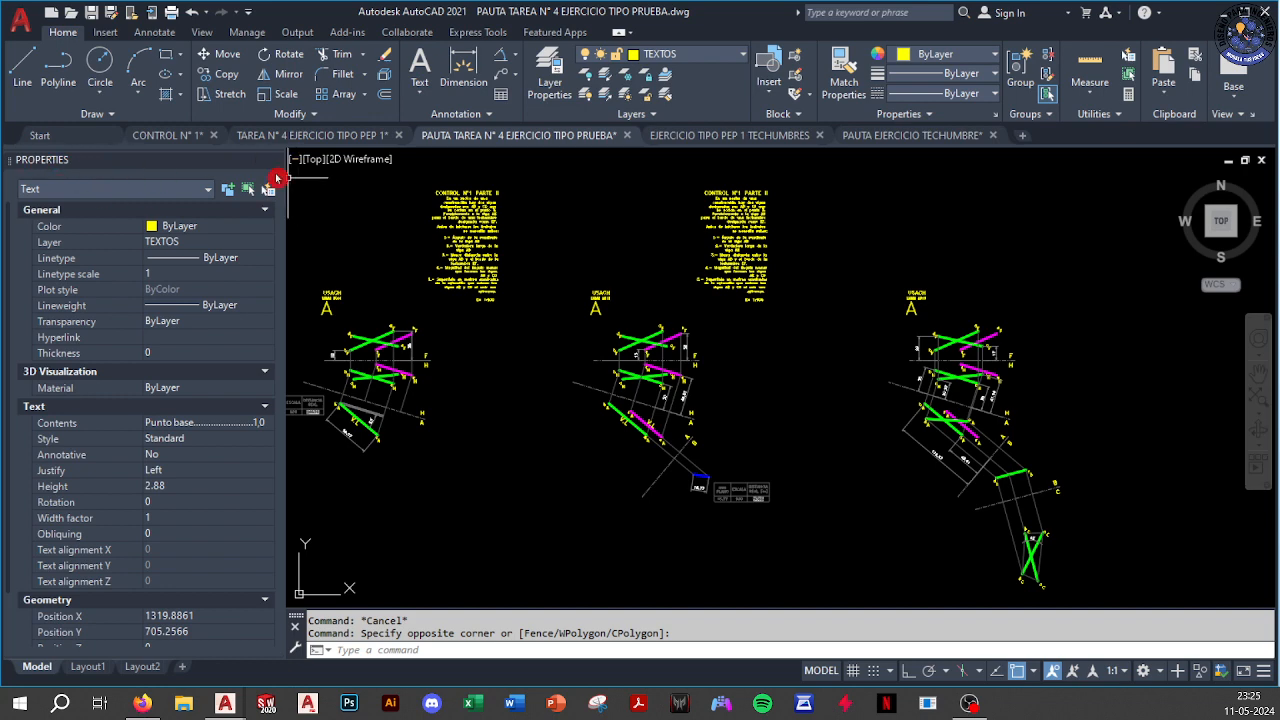
pyautogui.scroll(-2, 211, 518)
pyautogui.scroll(2, 207, 517)
pyautogui.scroll(-2, 217, 503)
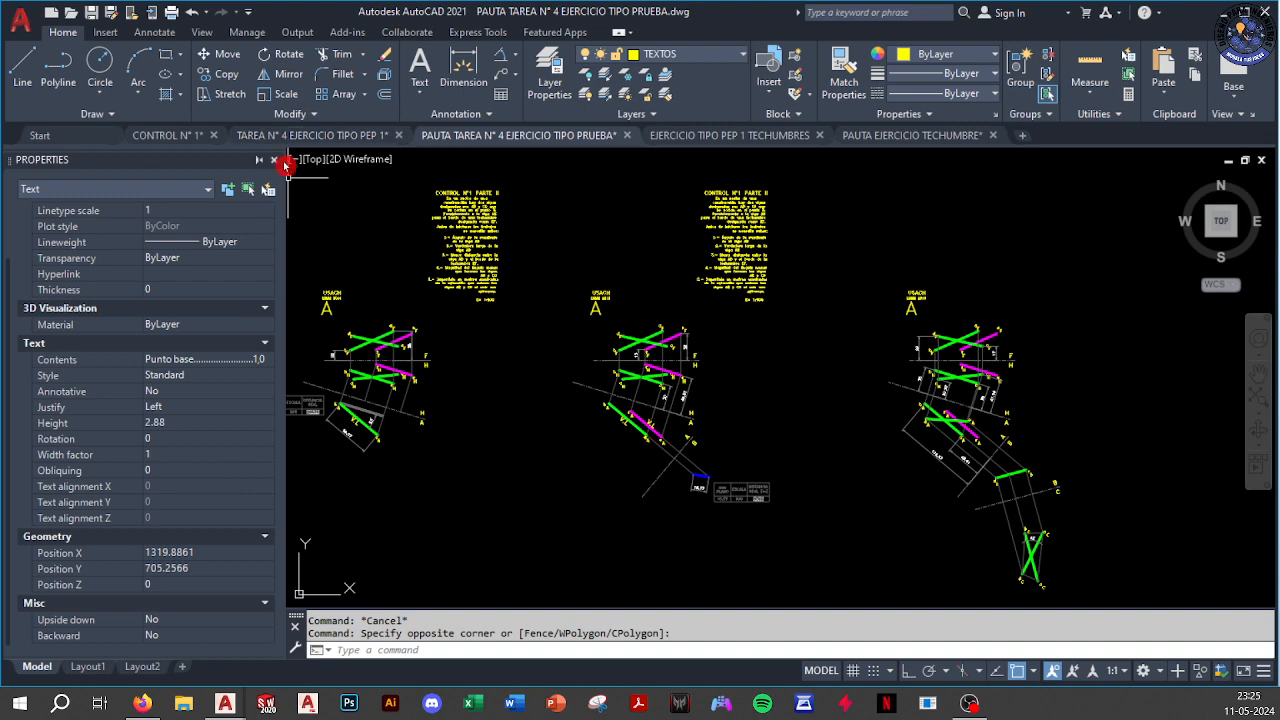
pyautogui.click(277, 162)
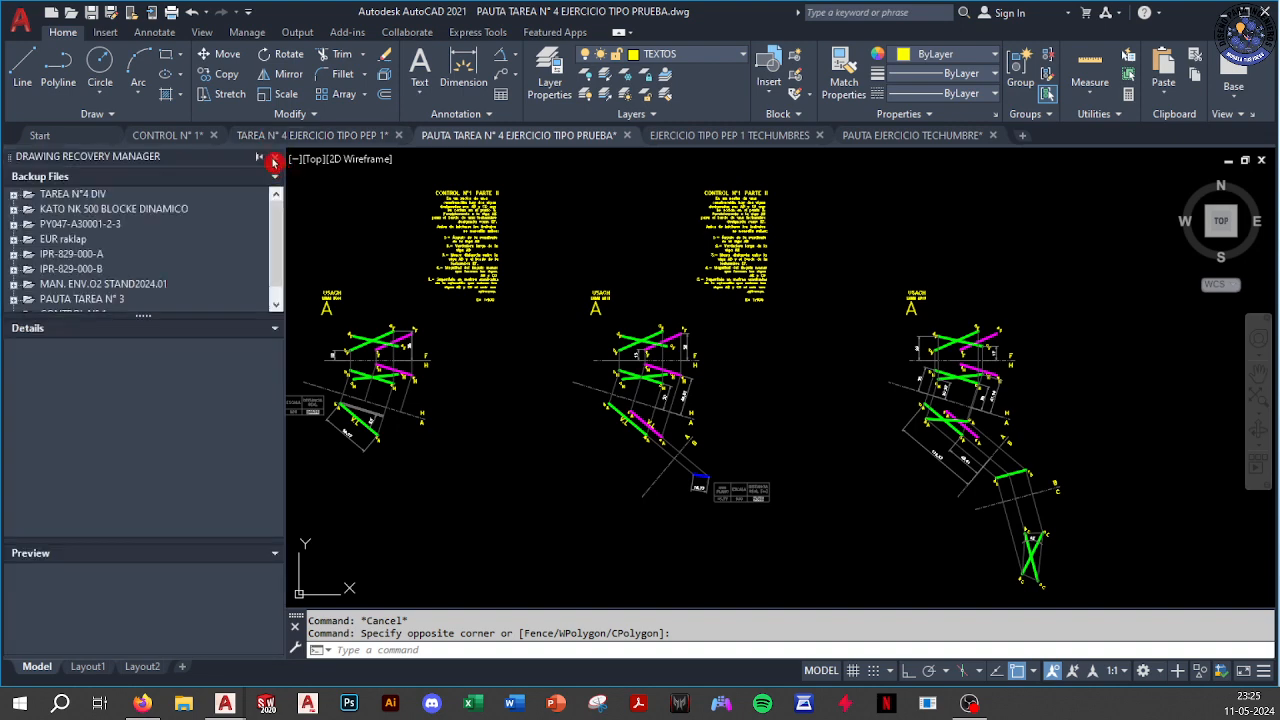
pyautogui.click(274, 162)
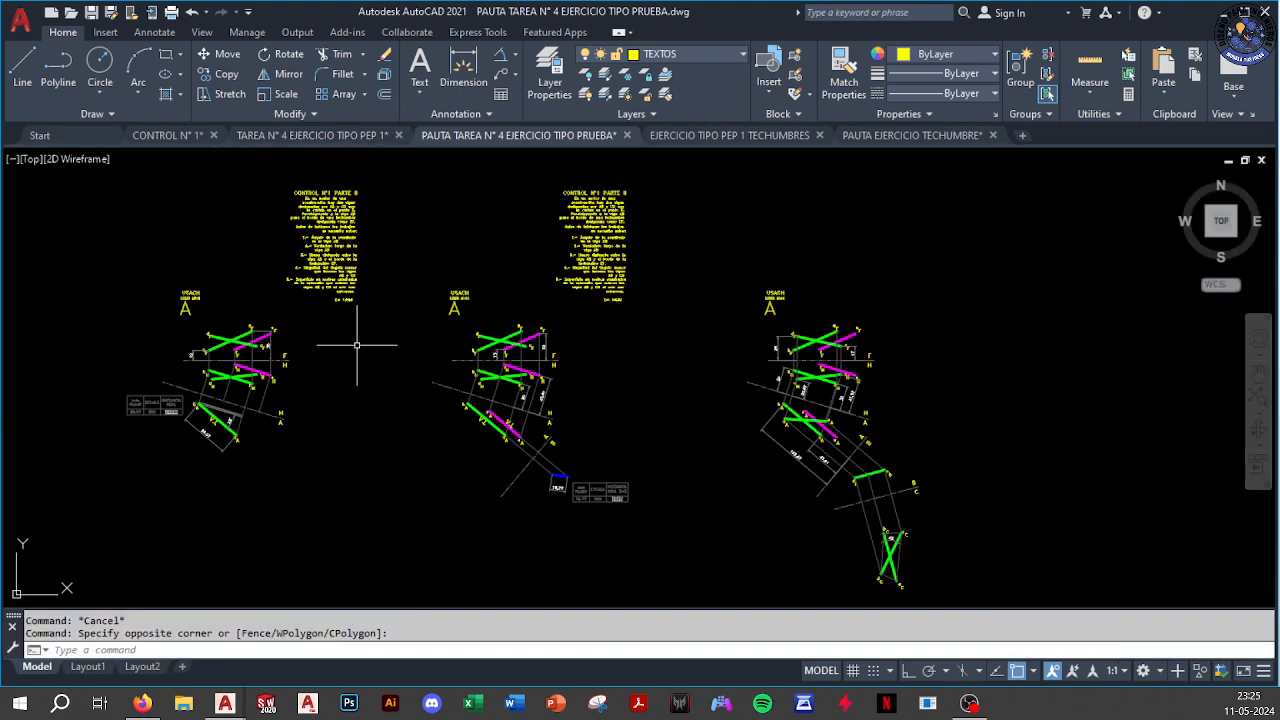
# Reopen the Properties palette, deselect the "Punto base" text, and close the palette again
pyautogui.hotkey('ctrl', '1')
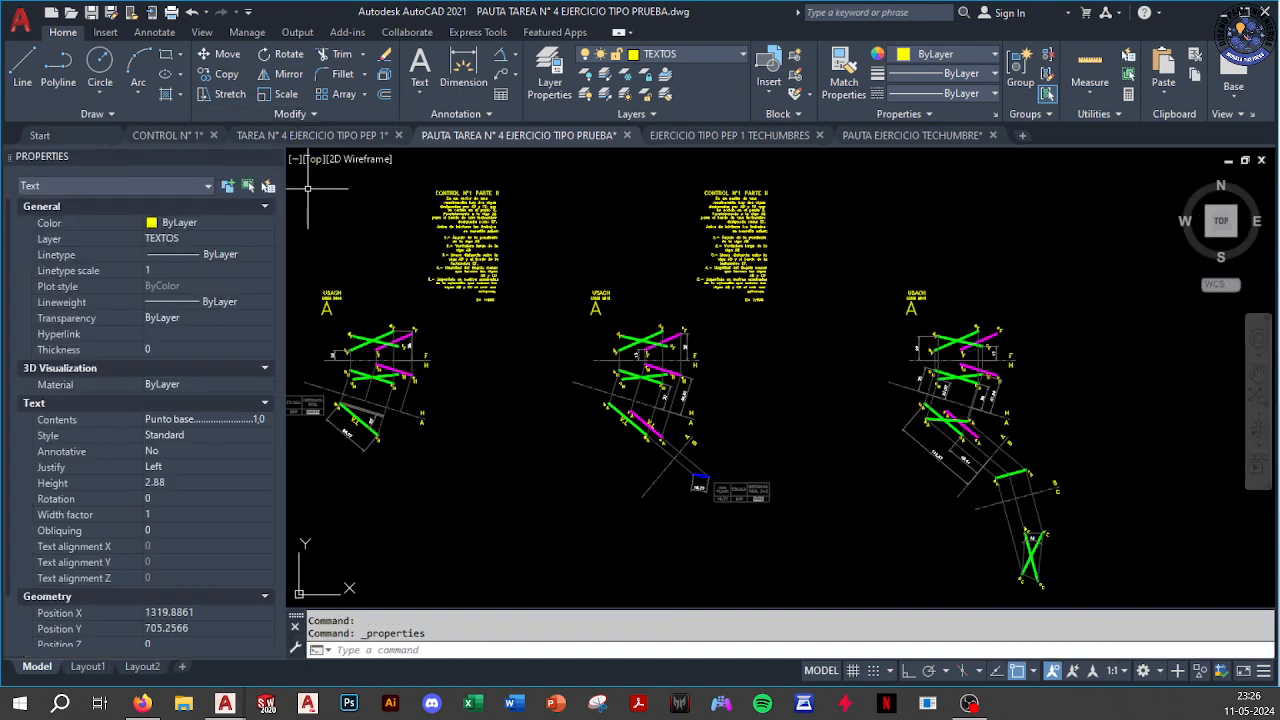
pyautogui.press('Escape')
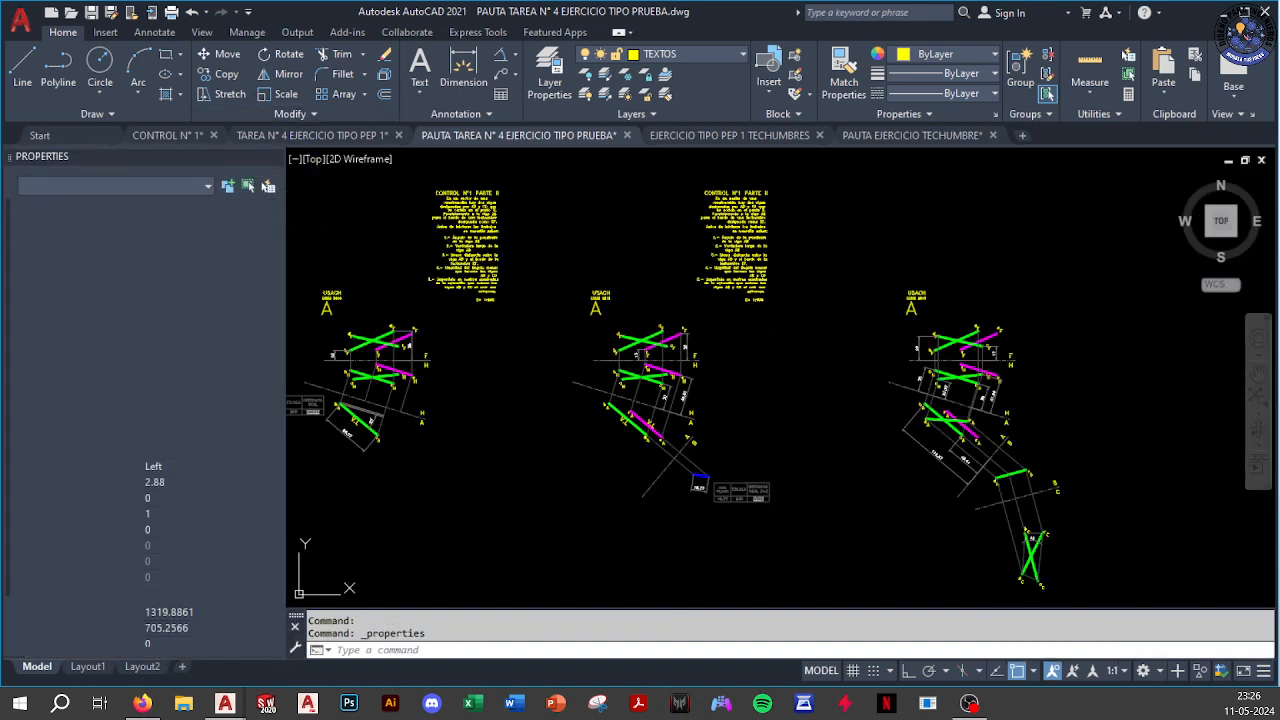
pyautogui.click(276, 162)
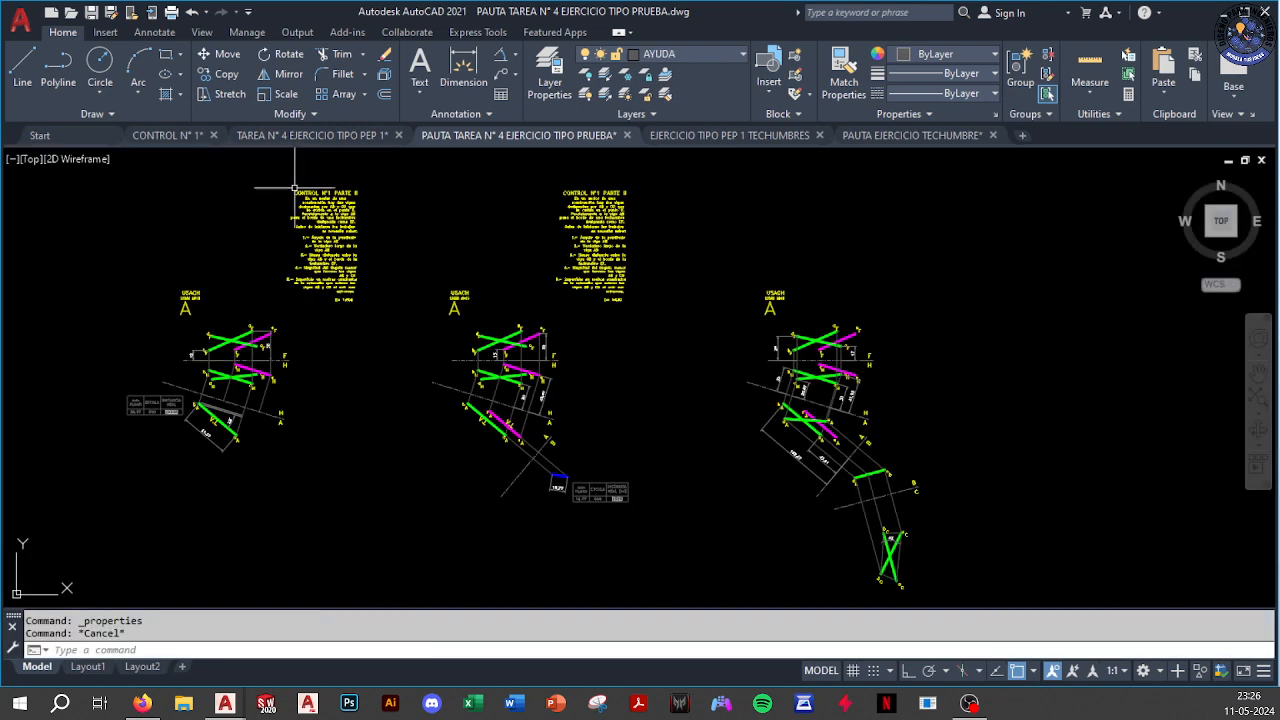
# Look at the real-distance table beside the second unframed drawing, and minimize the program window to the desktop
pyautogui.scroll(10, 680, 490)
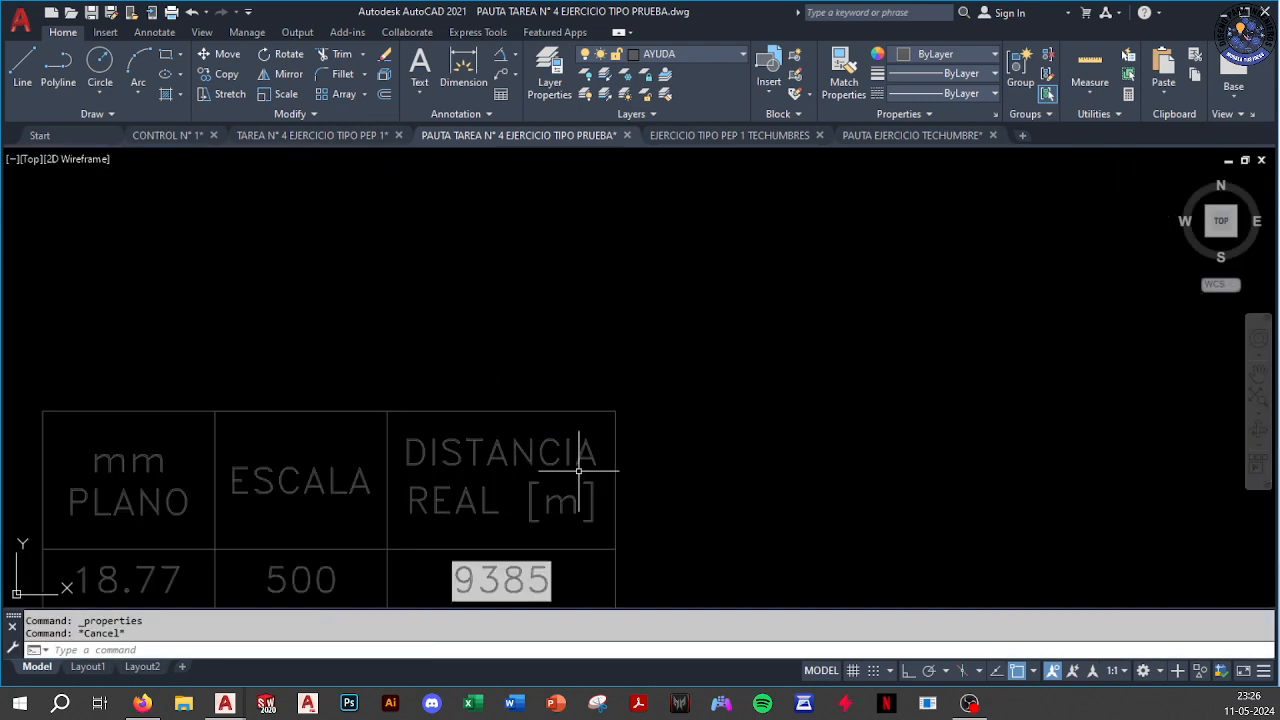
pyautogui.scroll(-4, 600, 458)
pyautogui.scroll(-6, 614, 459)
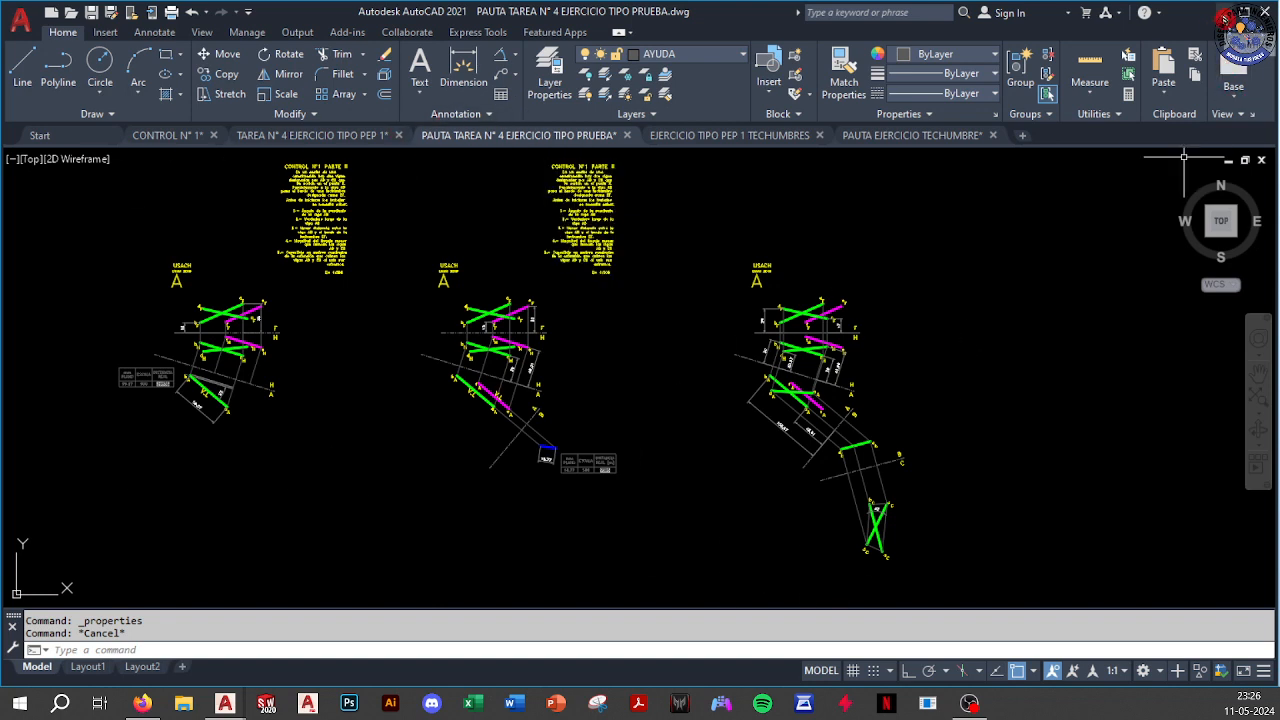
pyautogui.click(1223, 14)
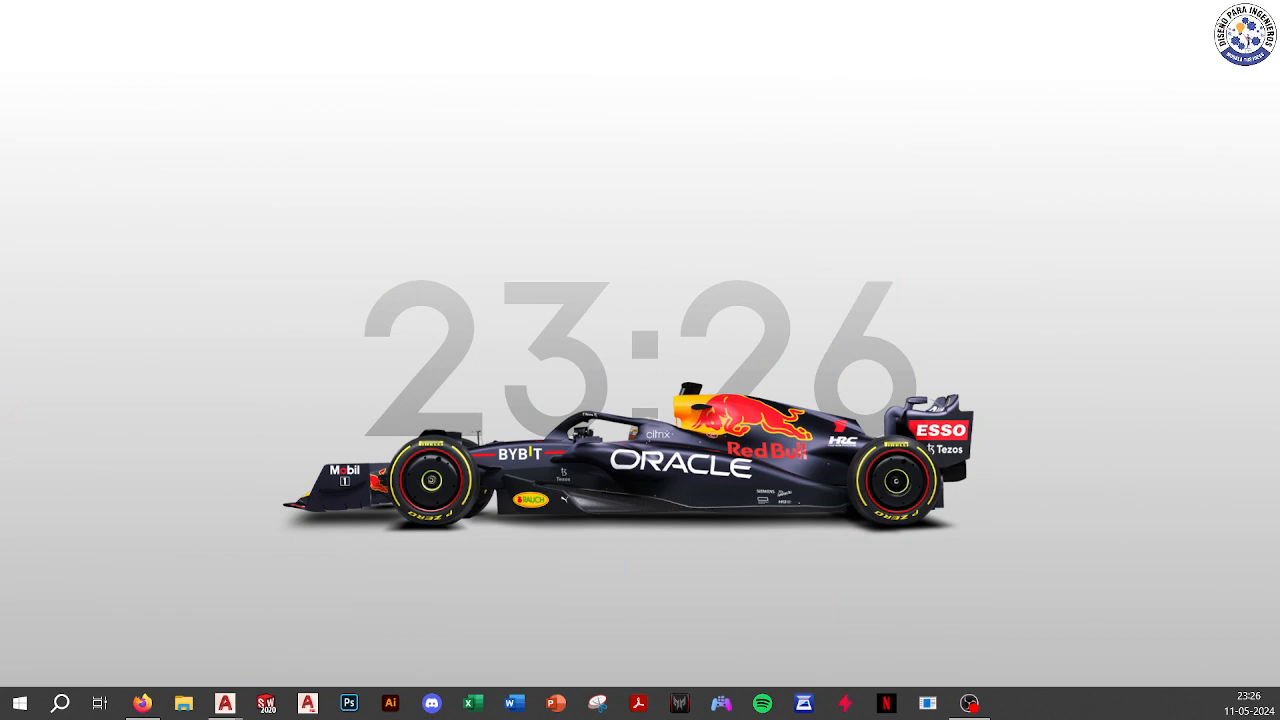